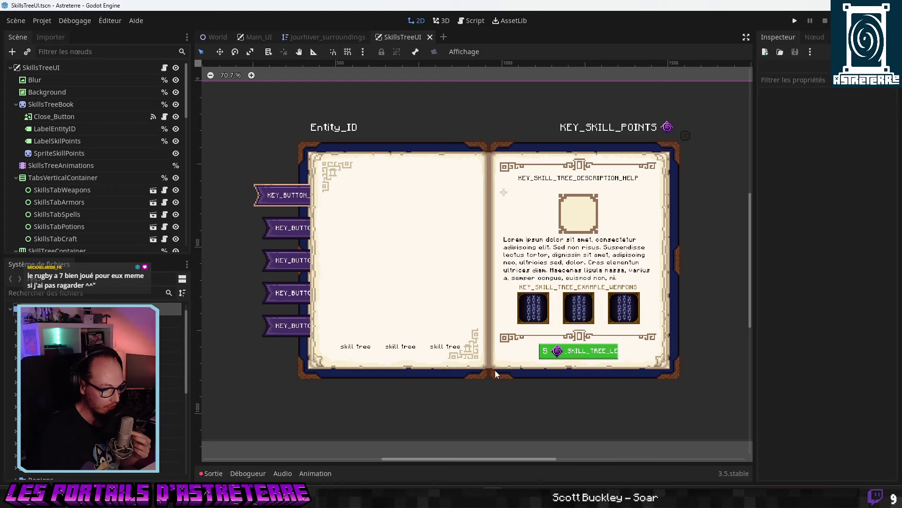
Glance at the "Sets de potions" spreadsheet, run the Godot project, and open the potions tree in the skill book.
{"action": "key", "text": "alt+Tab"}
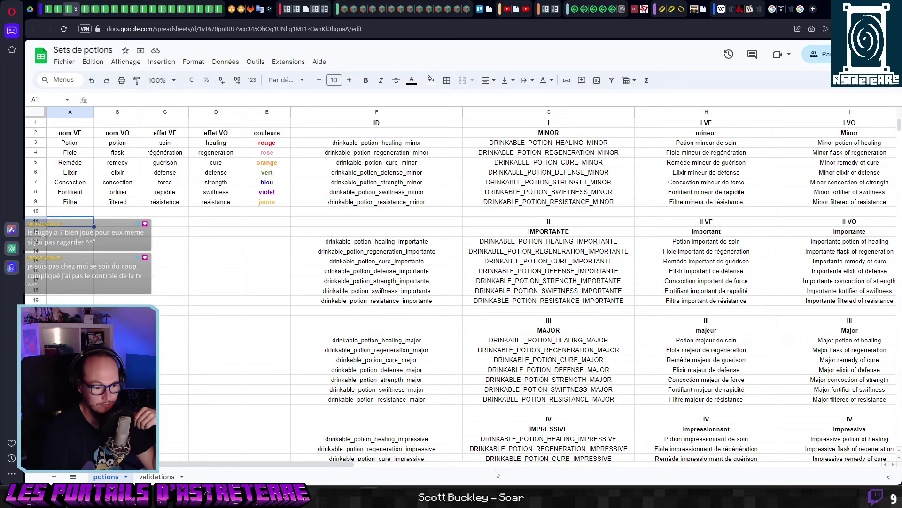
{"action": "key", "text": "alt+Tab"}
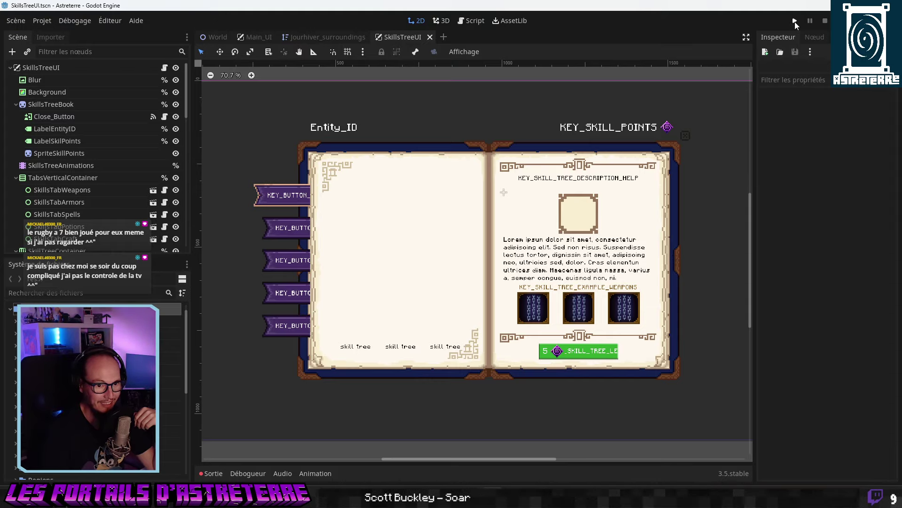
{"action": "key", "text": "F5"}
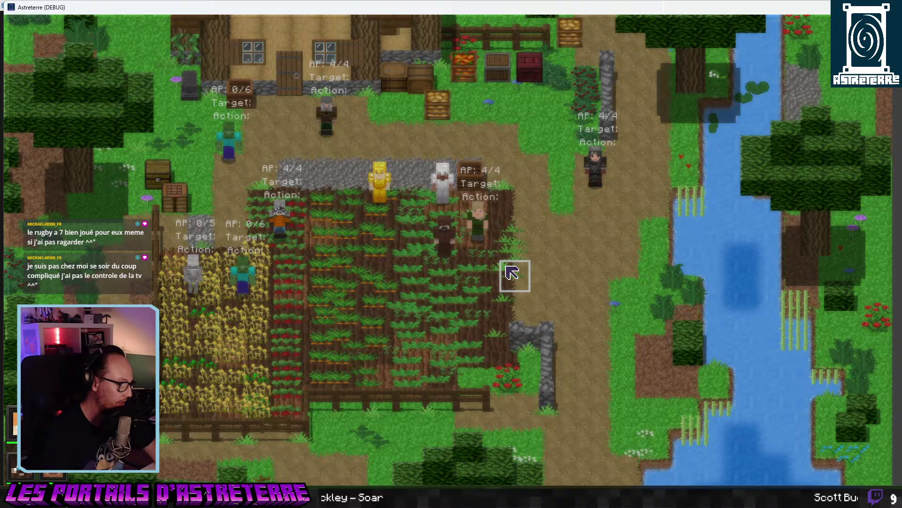
{"action": "key", "text": "k"}
{"action": "left_click", "coordinate": [181, 314]}
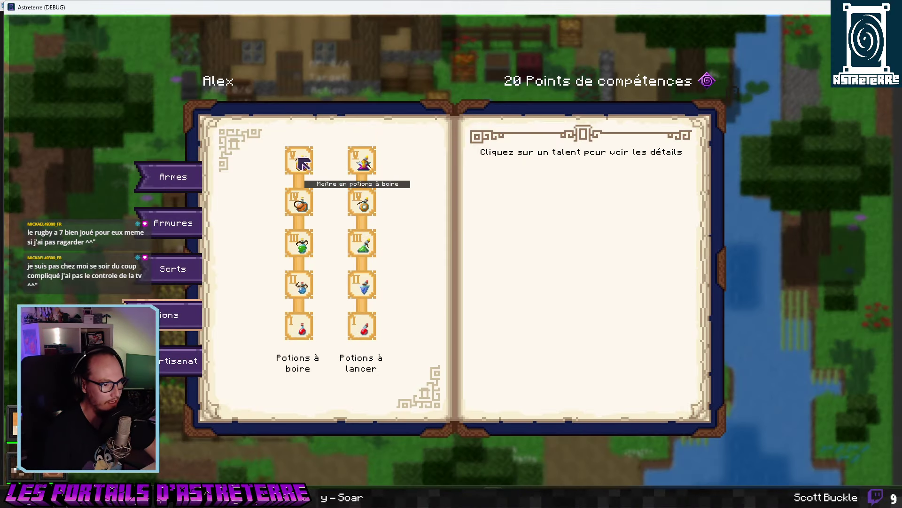
Read through the "Potions à boire" talent descriptions in order from Novice to Maitre.
{"action": "left_click", "coordinate": [303, 163]}
{"action": "left_click", "coordinate": [308, 350]}
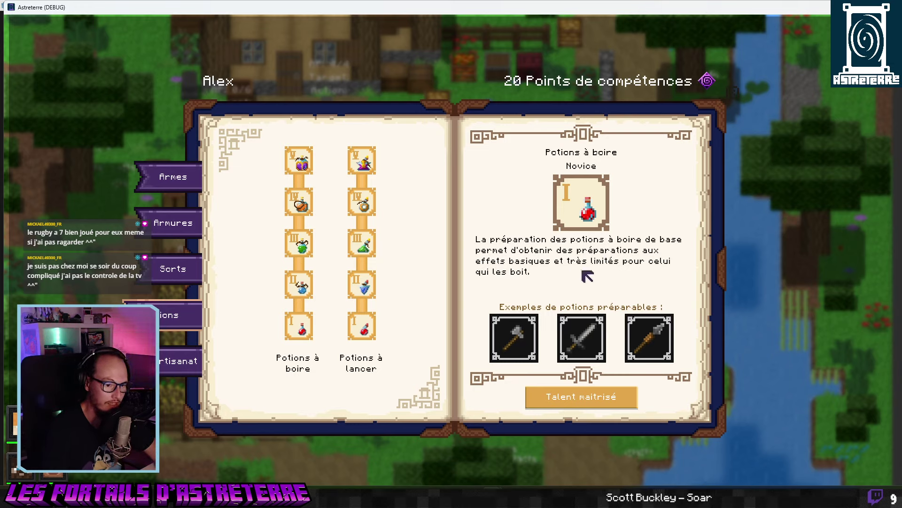
{"action": "left_click", "coordinate": [299, 284]}
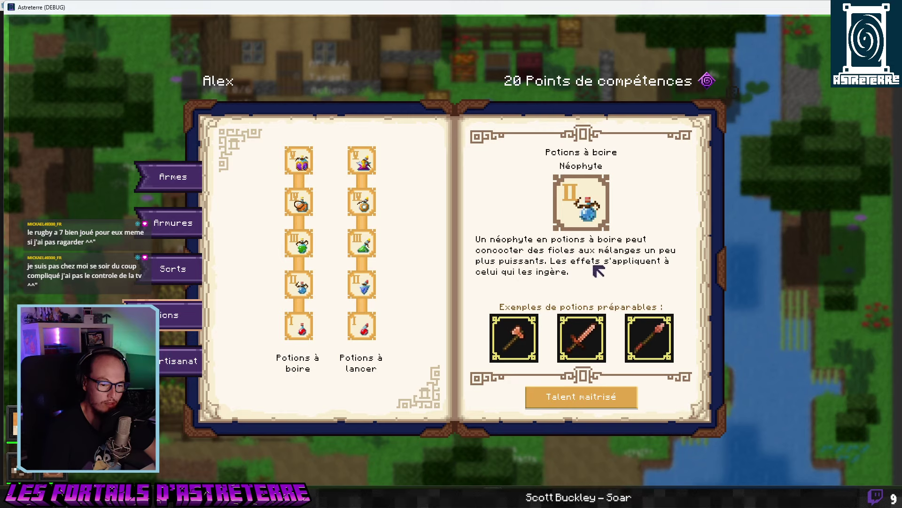
{"action": "left_click", "coordinate": [304, 245]}
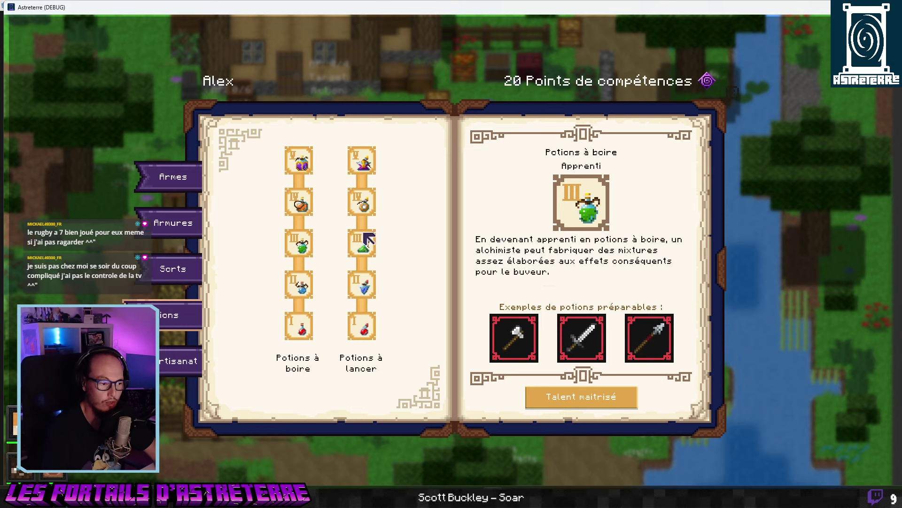
{"action": "left_click", "coordinate": [302, 204]}
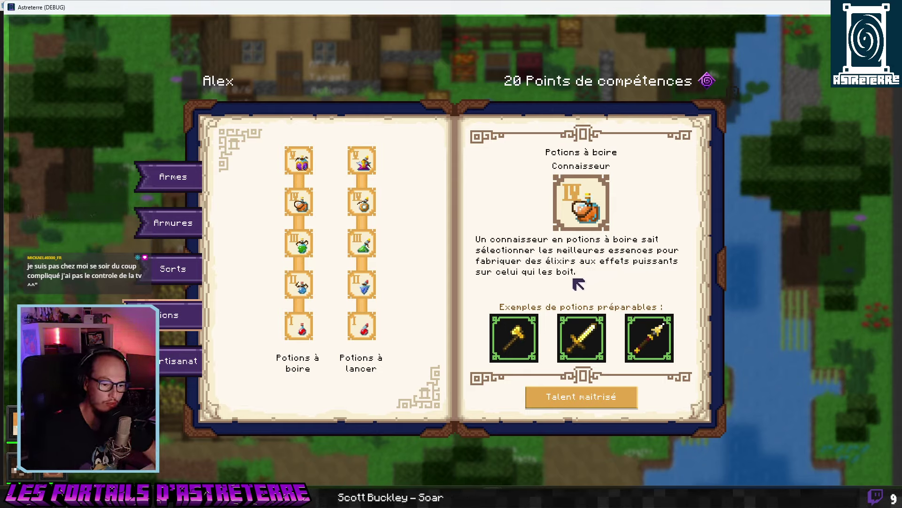
{"action": "left_click", "coordinate": [299, 162]}
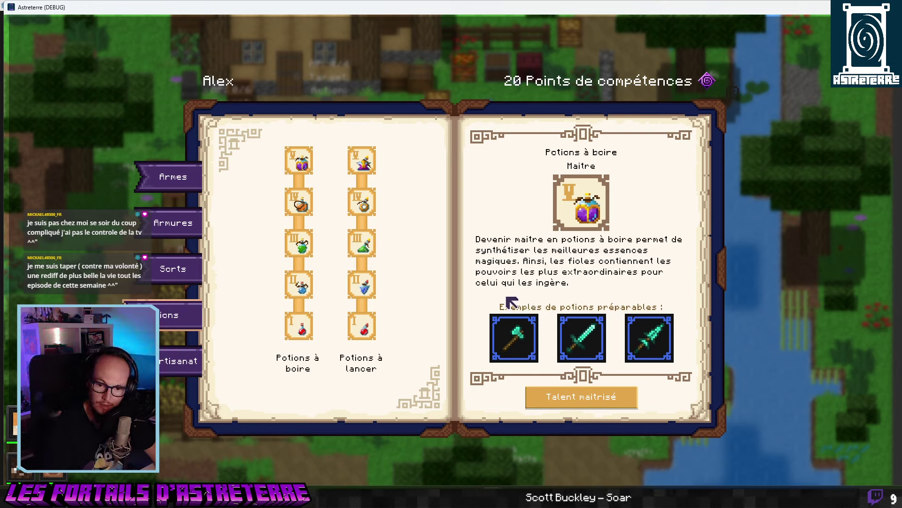
Compare the layout of the spells talent tree with the potions talent tree, ending on the potions tree.
{"action": "left_click", "coordinate": [160, 263]}
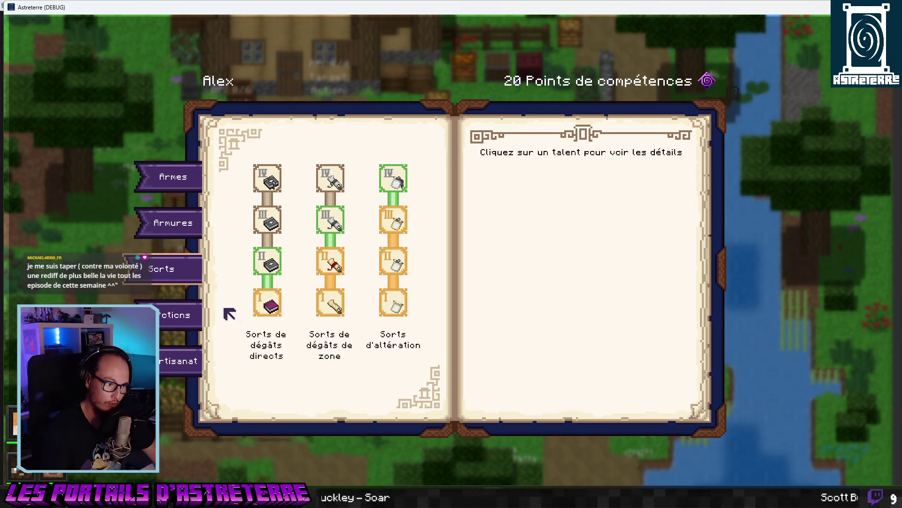
{"action": "left_click", "coordinate": [185, 314]}
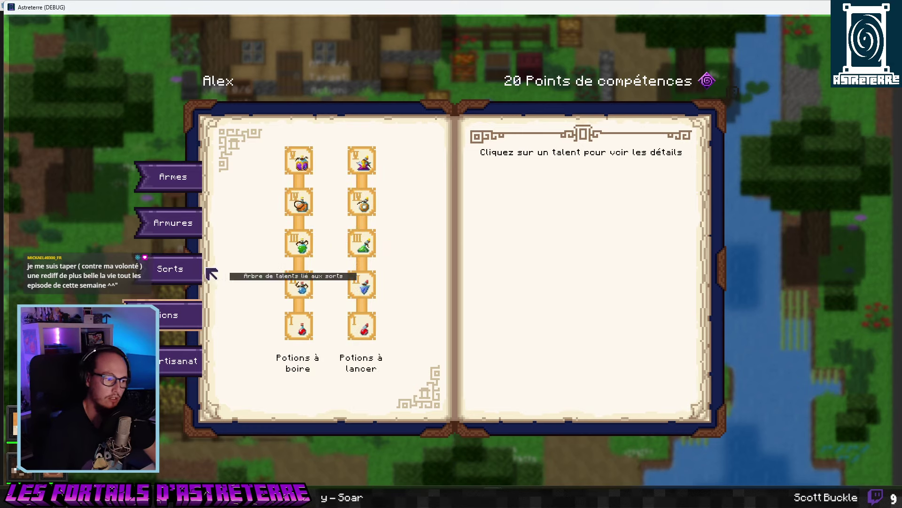
{"action": "scroll", "coordinate": [329, 273], "scroll_direction": "up", "scroll_amount": 1}
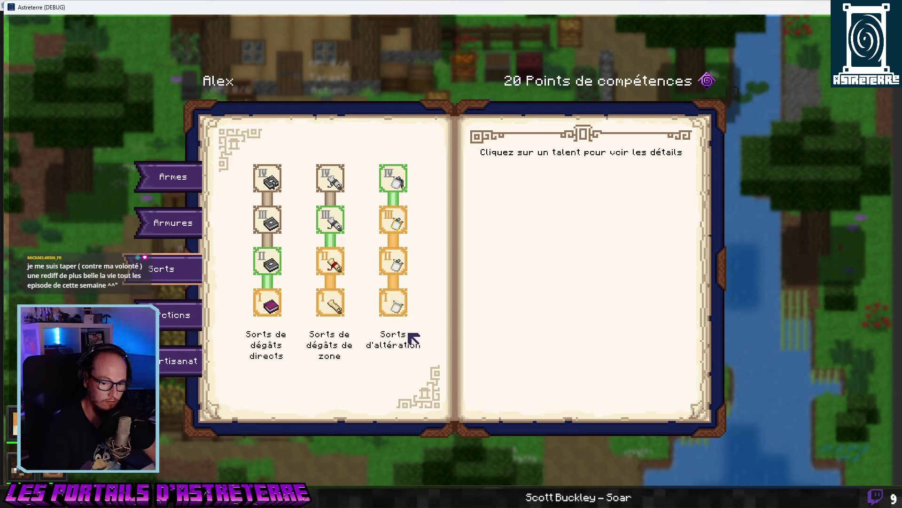
{"action": "key", "text": "e"}
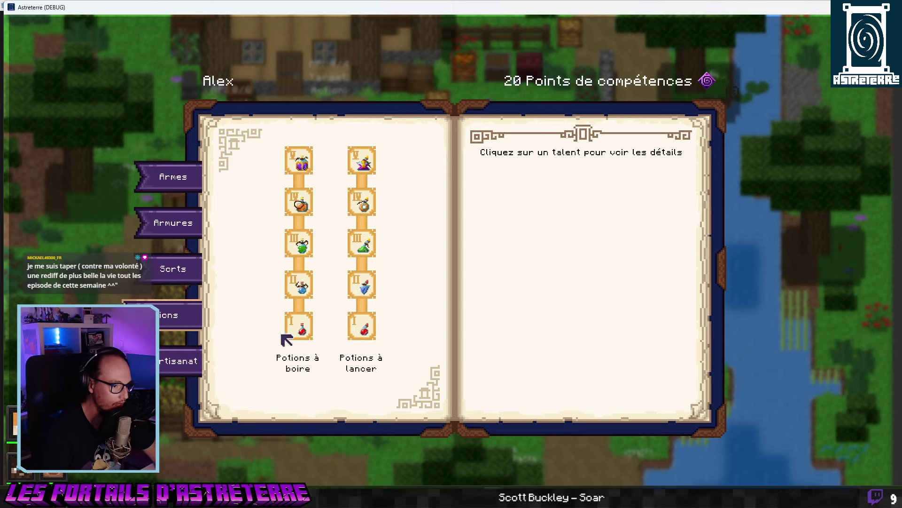
Read through the "Potions à lancer" talent descriptions in order from Novice to Maitre.
{"action": "left_click", "coordinate": [364, 329]}
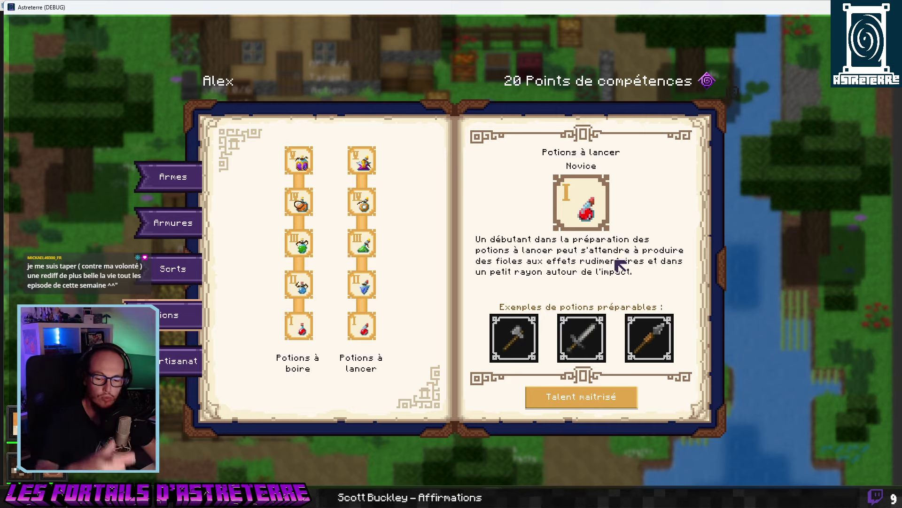
{"action": "left_click", "coordinate": [364, 285]}
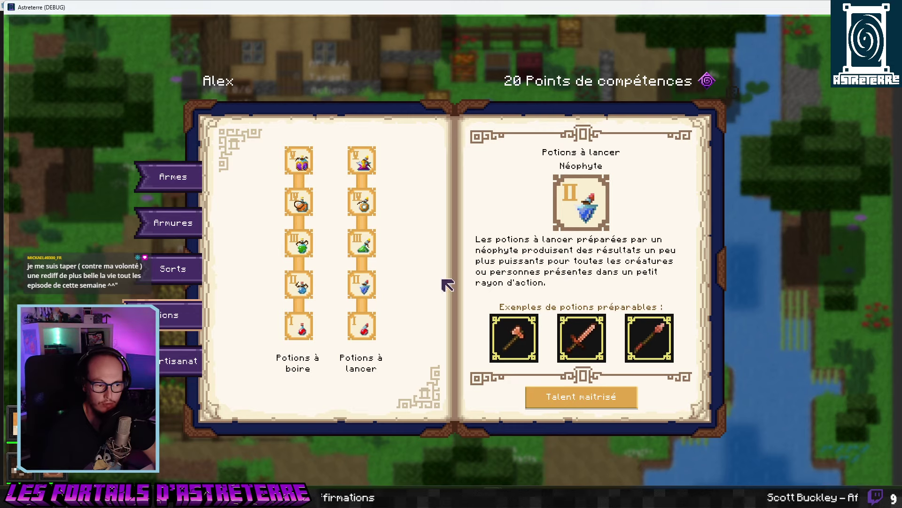
{"action": "left_click", "coordinate": [364, 247]}
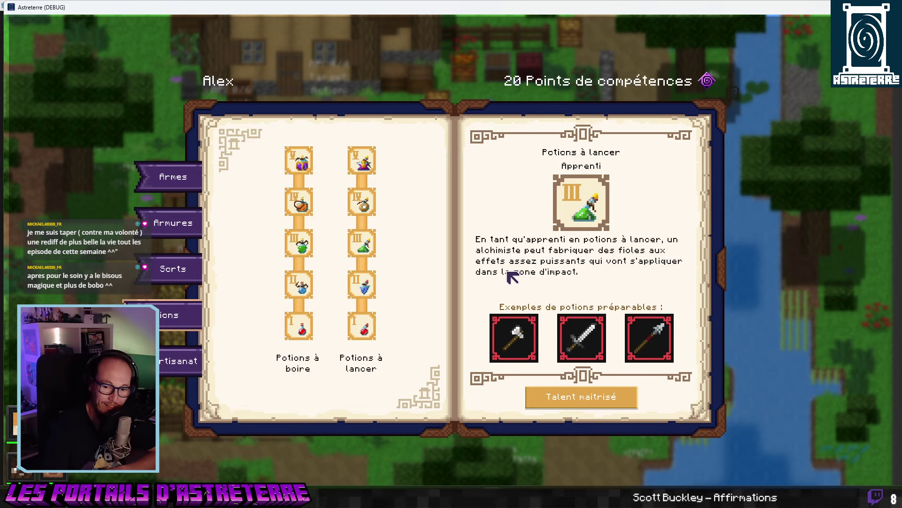
{"action": "left_click", "coordinate": [363, 203]}
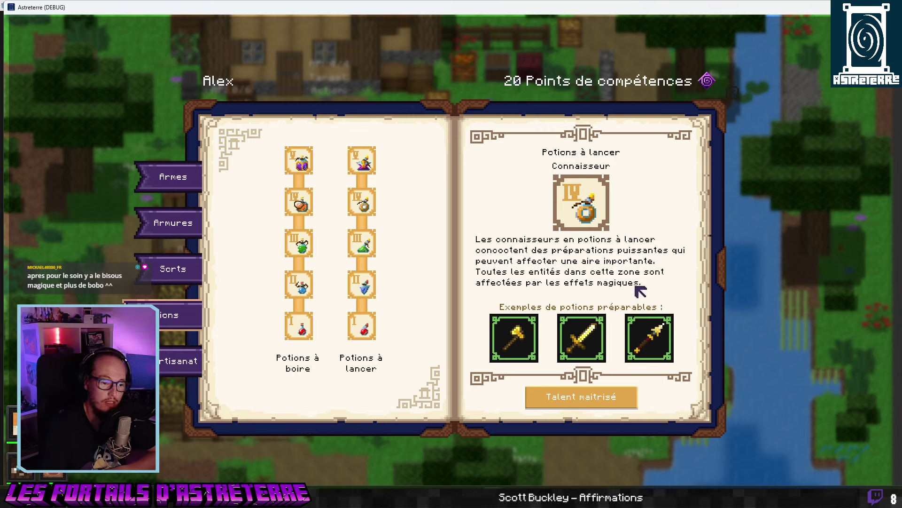
{"action": "left_click", "coordinate": [363, 160]}
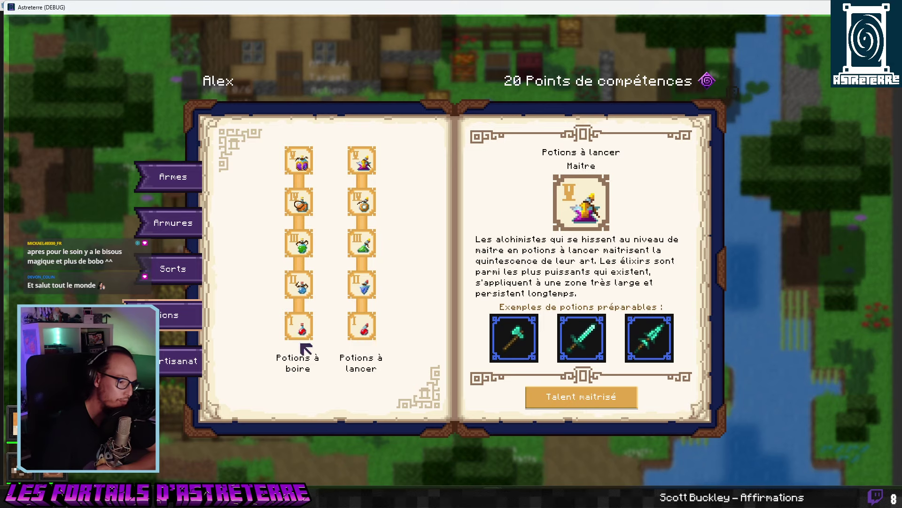
Compare the Novice and Néophyte talent illustrations between drinkable and throwable potions.
{"action": "left_click", "coordinate": [301, 328]}
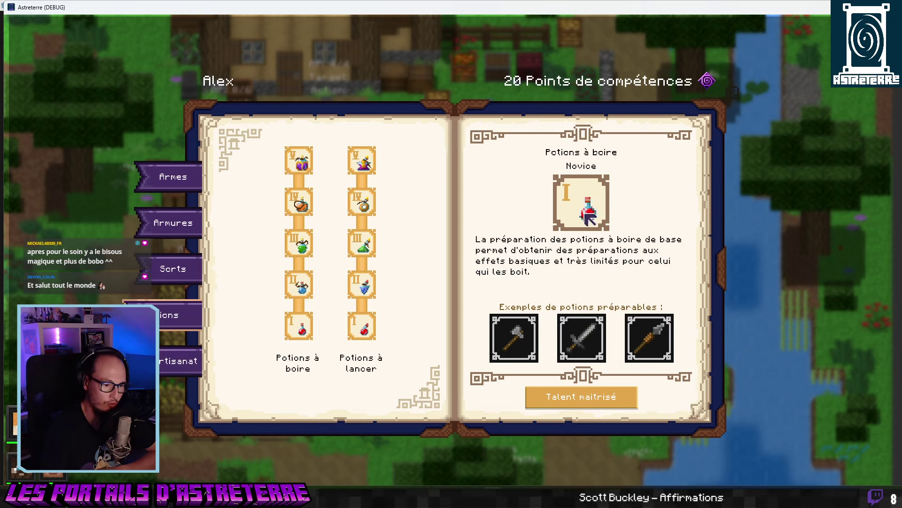
{"action": "left_click", "coordinate": [363, 326]}
{"action": "left_click", "coordinate": [302, 325]}
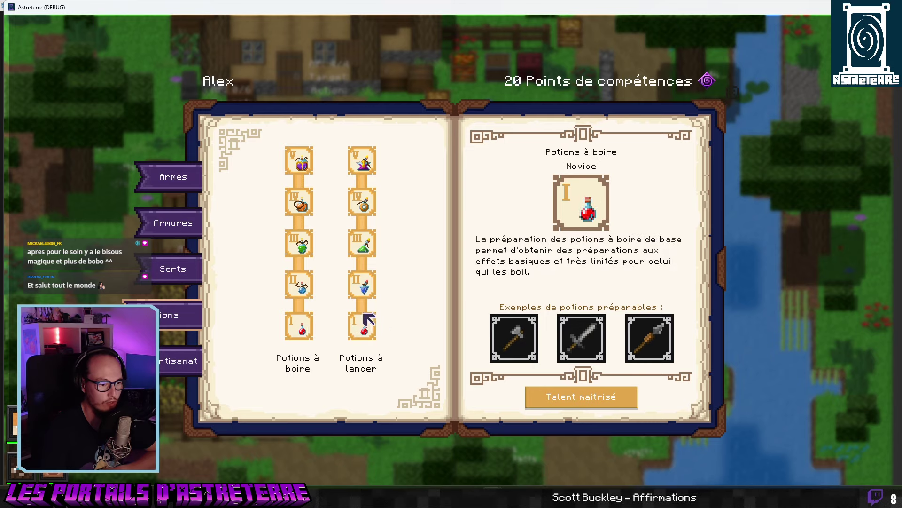
{"action": "left_click", "coordinate": [299, 284]}
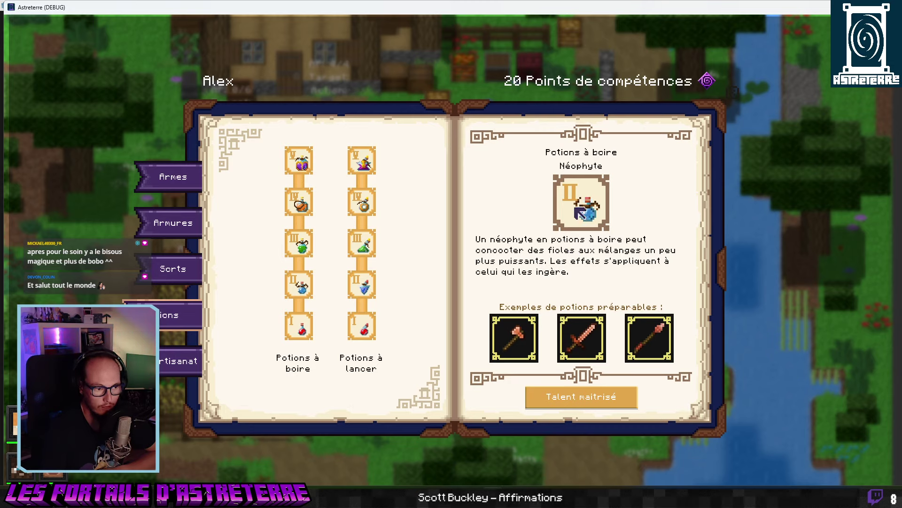
{"action": "left_click", "coordinate": [369, 285]}
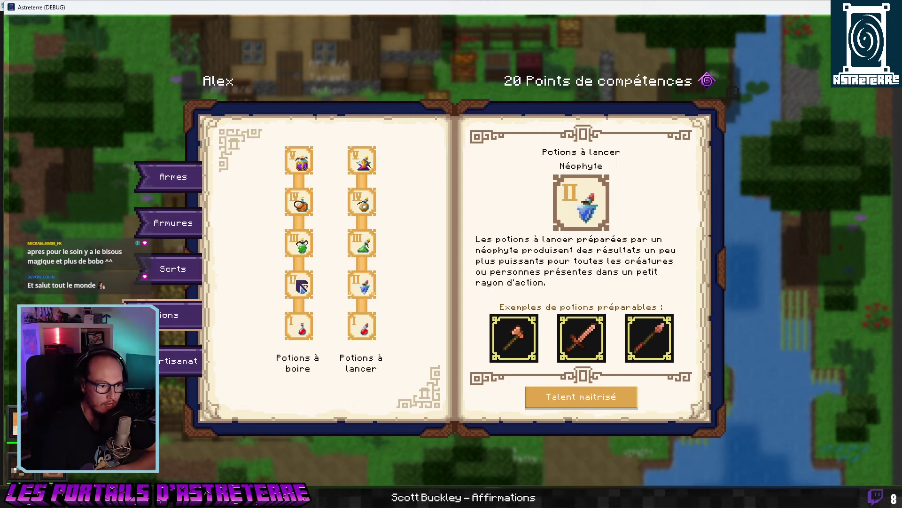
{"action": "left_click", "coordinate": [301, 285]}
Examine the Apprenti, Connaisseur and Maitre talent illustrations of "Potions à boire".
{"action": "left_click", "coordinate": [304, 245]}
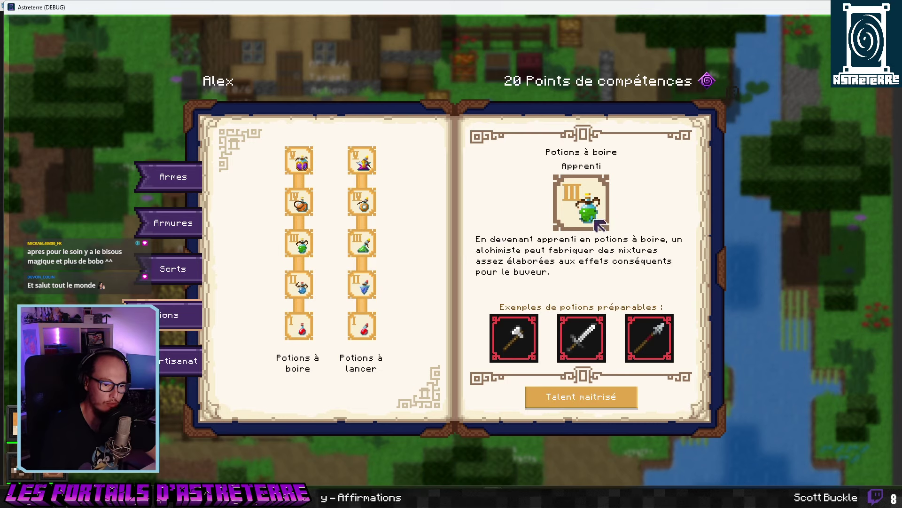
{"action": "left_click", "coordinate": [299, 205]}
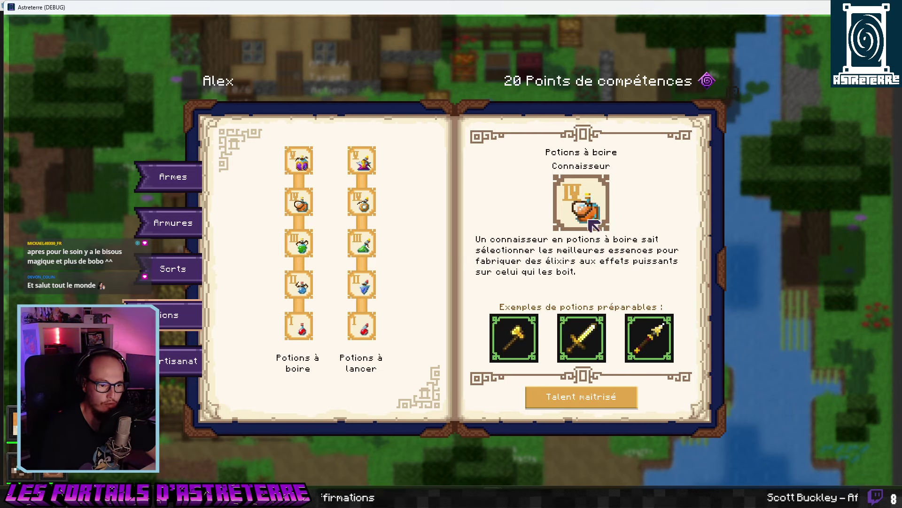
{"action": "left_click", "coordinate": [299, 160]}
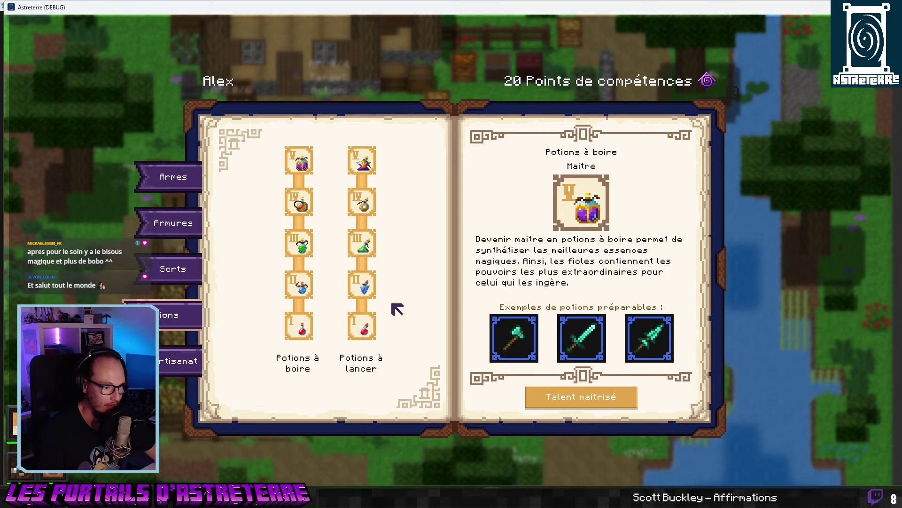
Review the illustrations of all five "Potions à lancer" talents, from rank I up to rank V.
{"action": "left_click", "coordinate": [368, 329]}
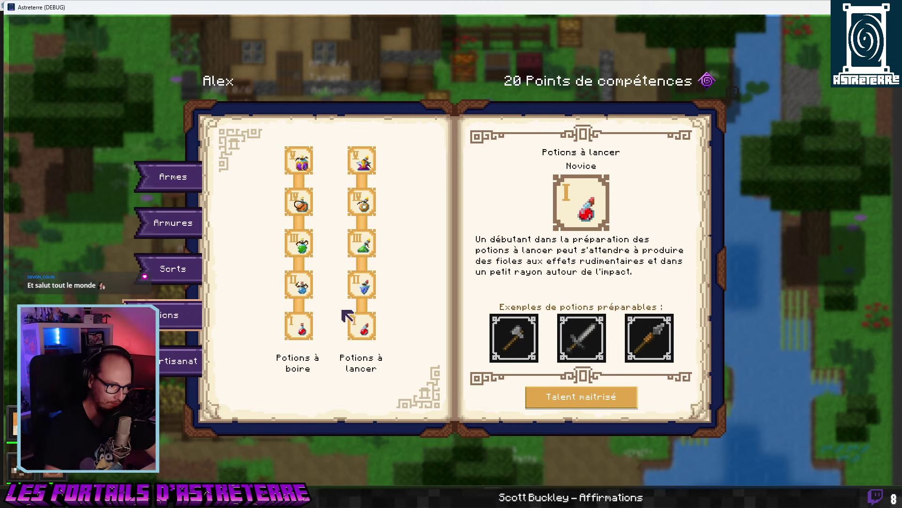
{"action": "left_click", "coordinate": [358, 296]}
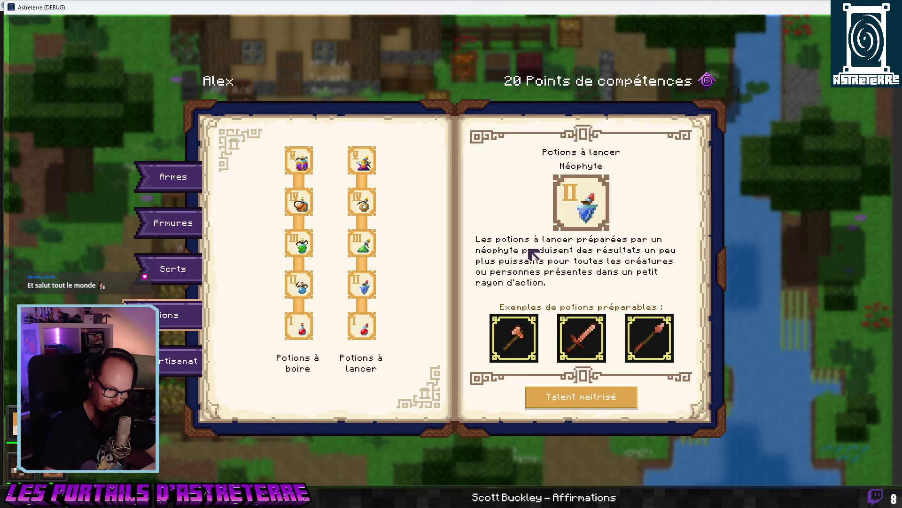
{"action": "left_click", "coordinate": [360, 247]}
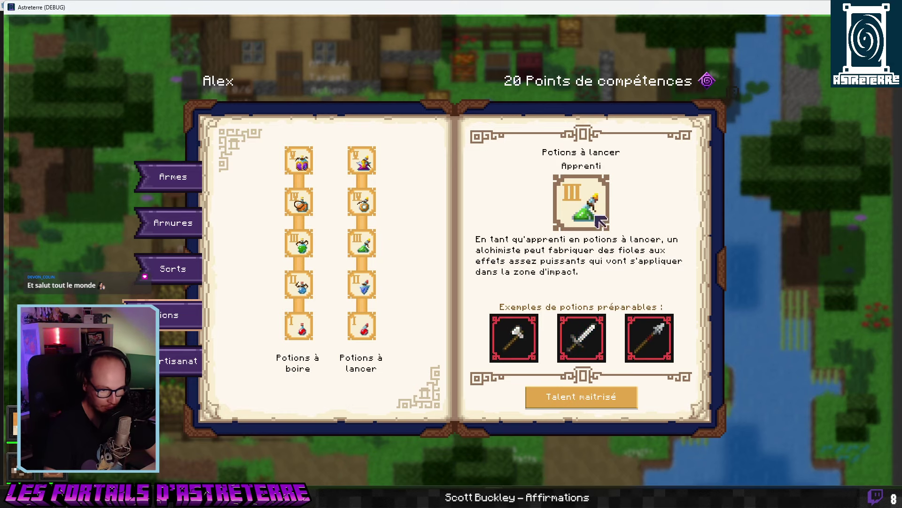
{"action": "left_click", "coordinate": [362, 202]}
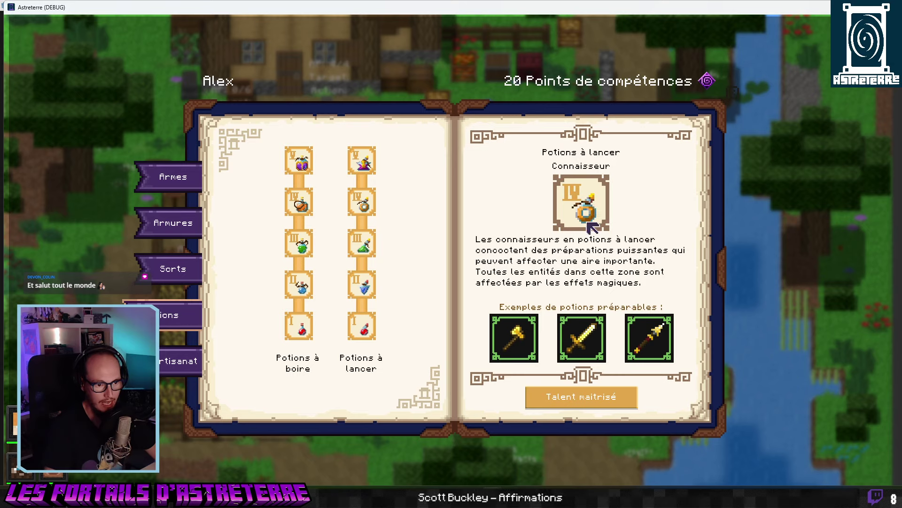
{"action": "left_click", "coordinate": [369, 169]}
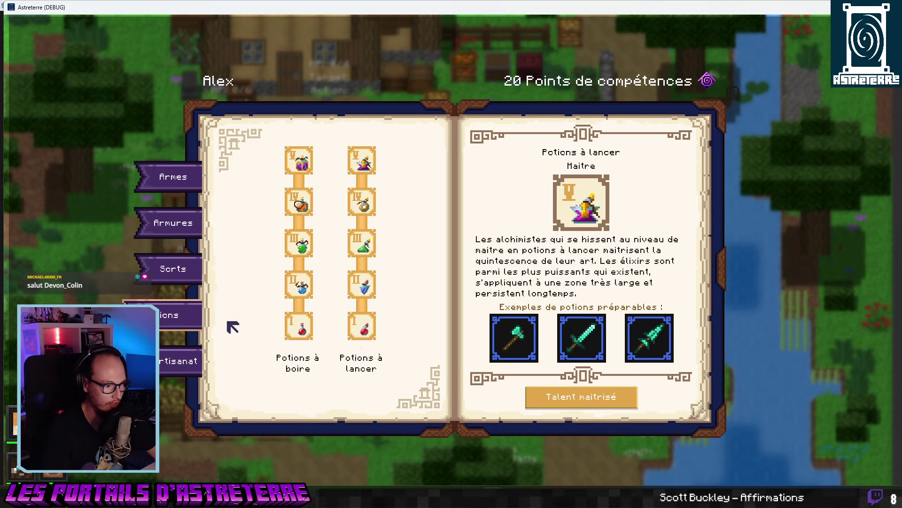
Inspect the example spell cards for area damage rank I and alteration ranks II and III, and return to the potions tree.
{"action": "left_click", "coordinate": [192, 276]}
{"action": "left_click", "coordinate": [347, 312]}
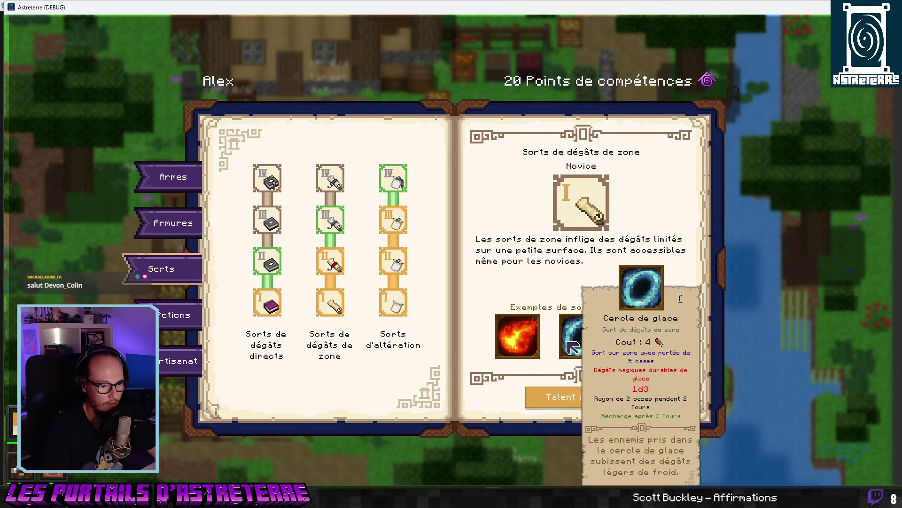
{"action": "left_click", "coordinate": [394, 261]}
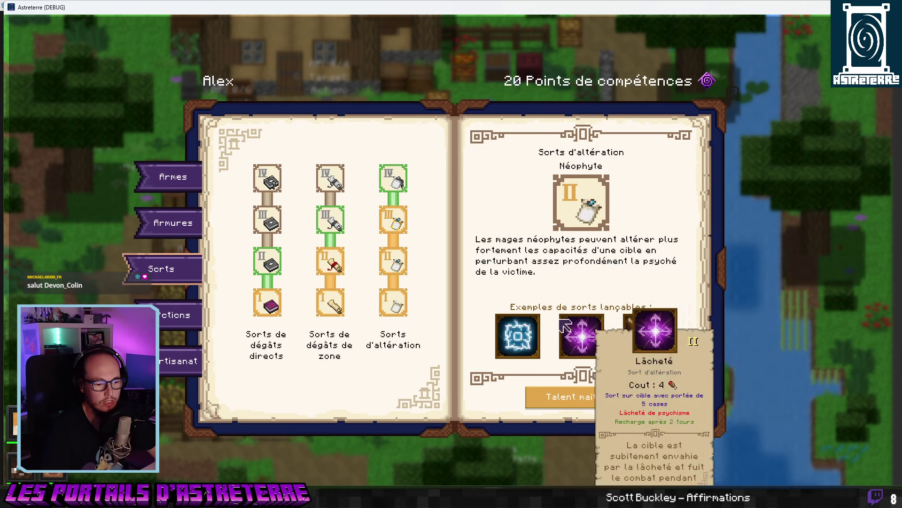
{"action": "left_click", "coordinate": [395, 222]}
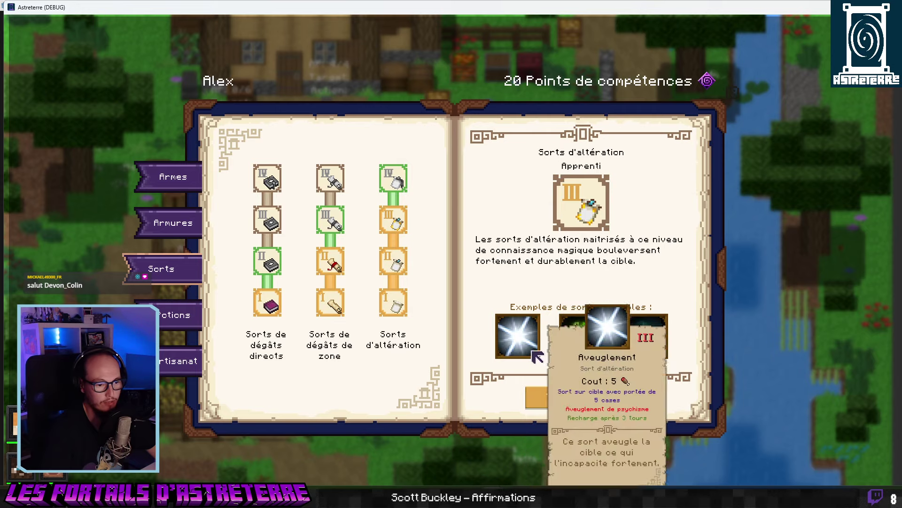
{"action": "mouse_move", "coordinate": [516, 338]}
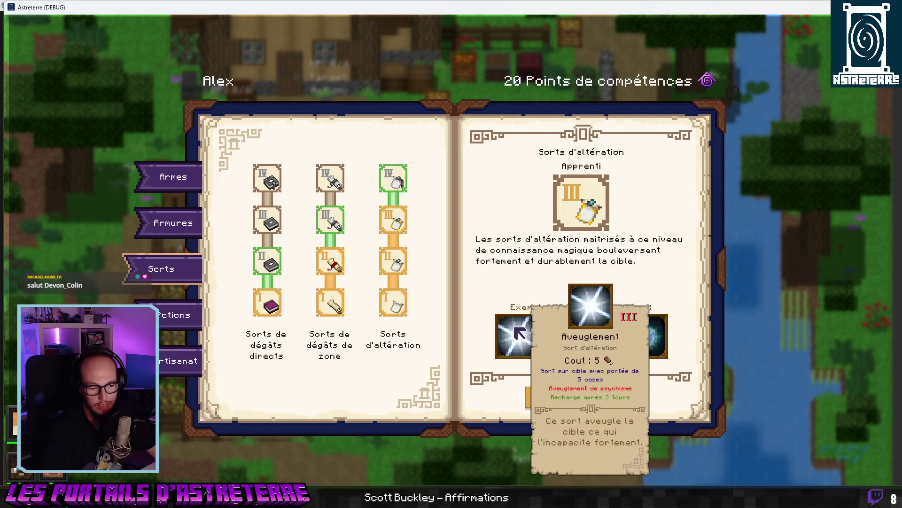
{"action": "left_click", "coordinate": [190, 320]}
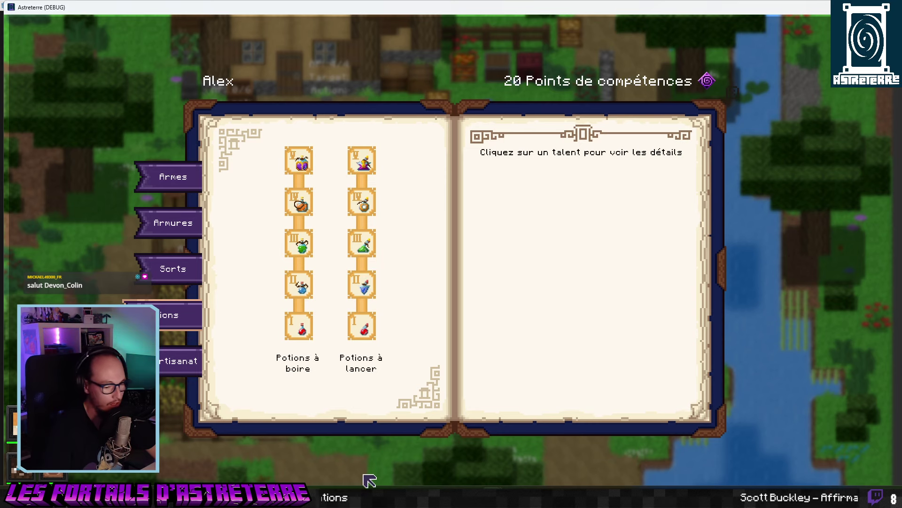
Switch from the game to the "Sets de potions" spreadsheet in the browser.
{"action": "key", "text": "alt+Tab"}
{"action": "left_click", "coordinate": [137, 234]}
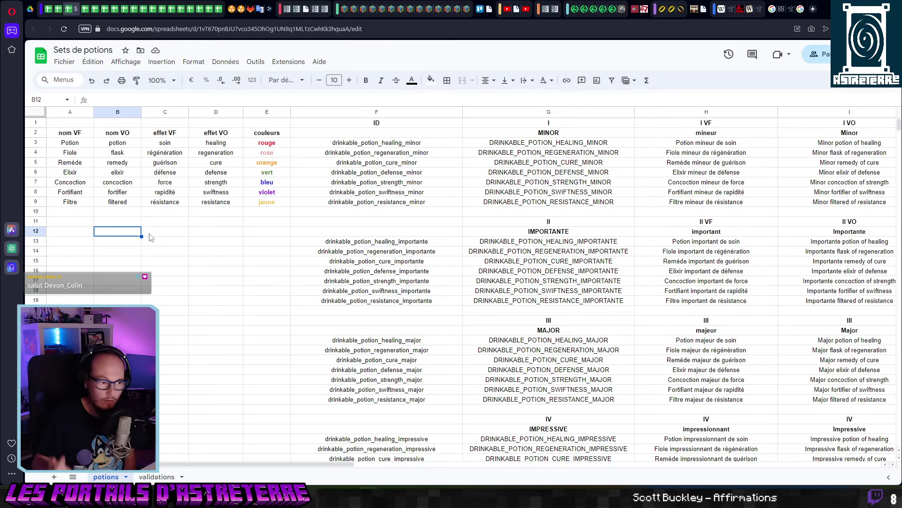
{"action": "left_click_drag", "start_coordinate": [76, 136], "coordinate": [267, 202]}
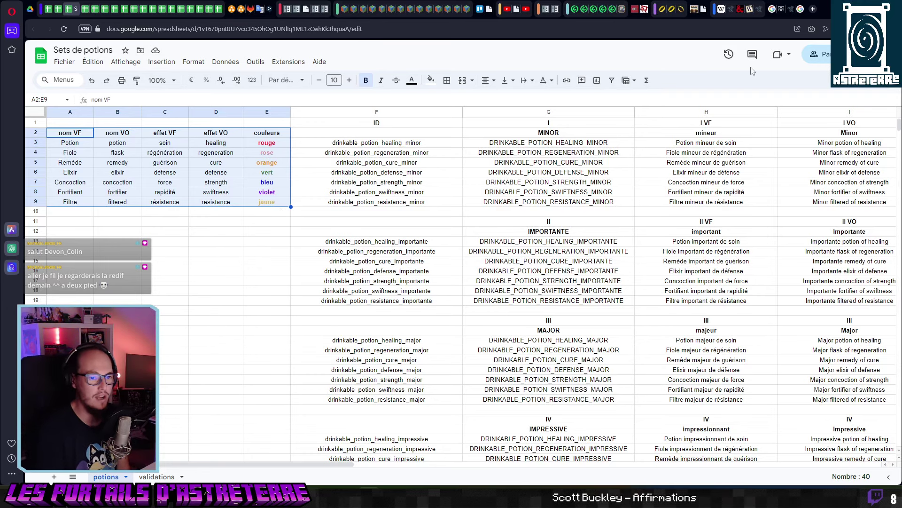
{"action": "left_click", "coordinate": [349, 81]}
{"action": "left_click", "coordinate": [349, 80]}
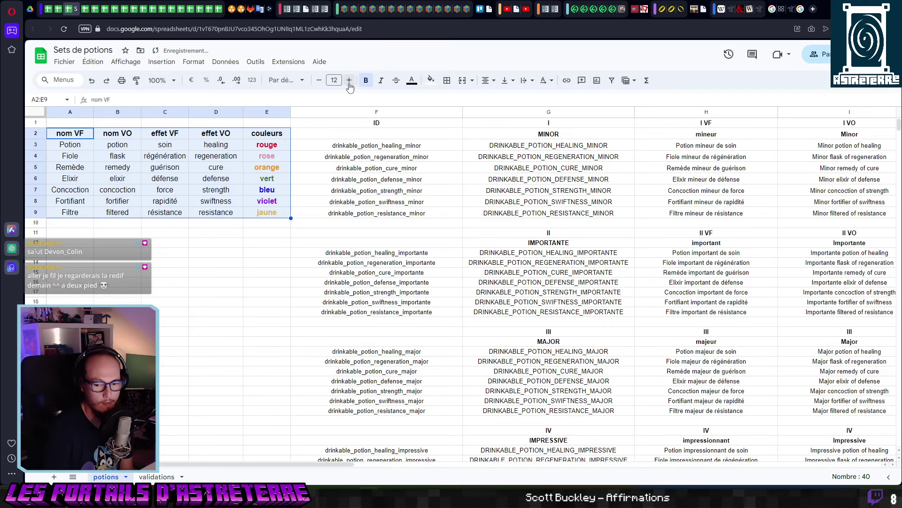
{"action": "left_click", "coordinate": [319, 81]}
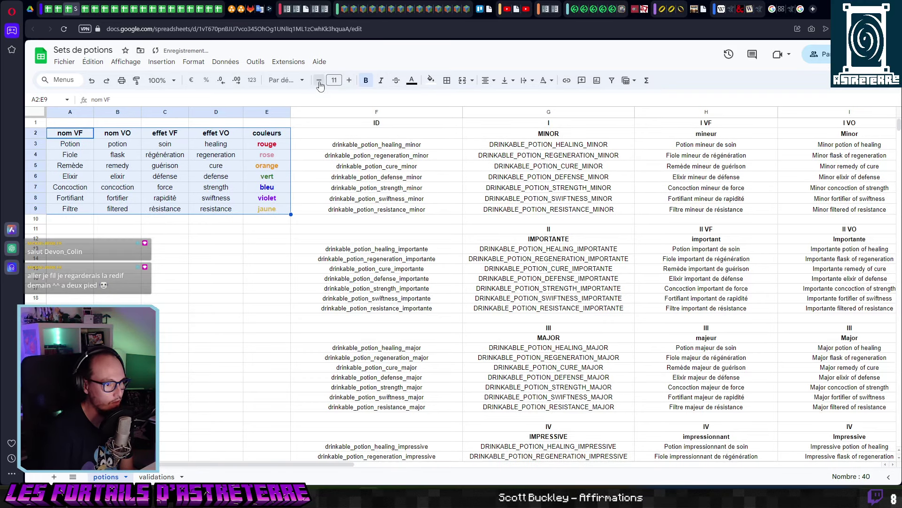
{"action": "left_click", "coordinate": [319, 80]}
Set the zoom of the potions sheet to 125% and clear the selection of the names and effects table.
{"action": "left_click", "coordinate": [172, 83]}
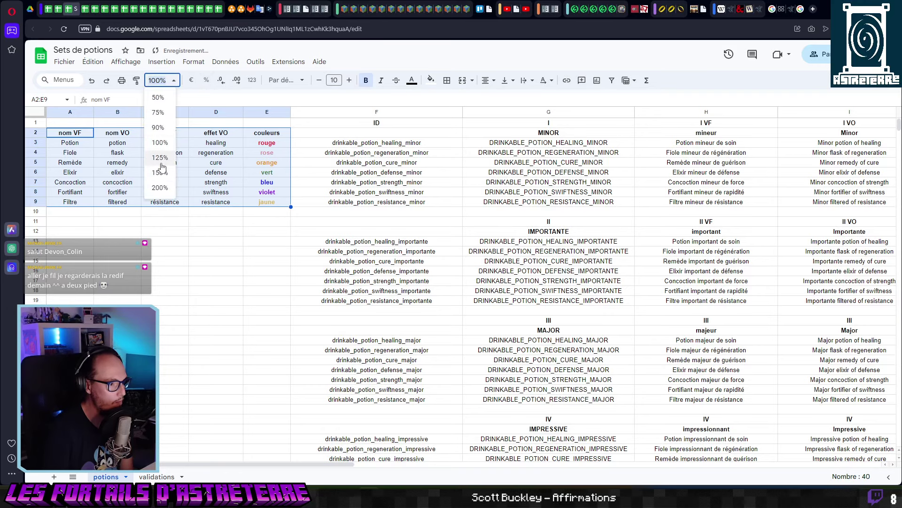
{"action": "left_click", "coordinate": [162, 168]}
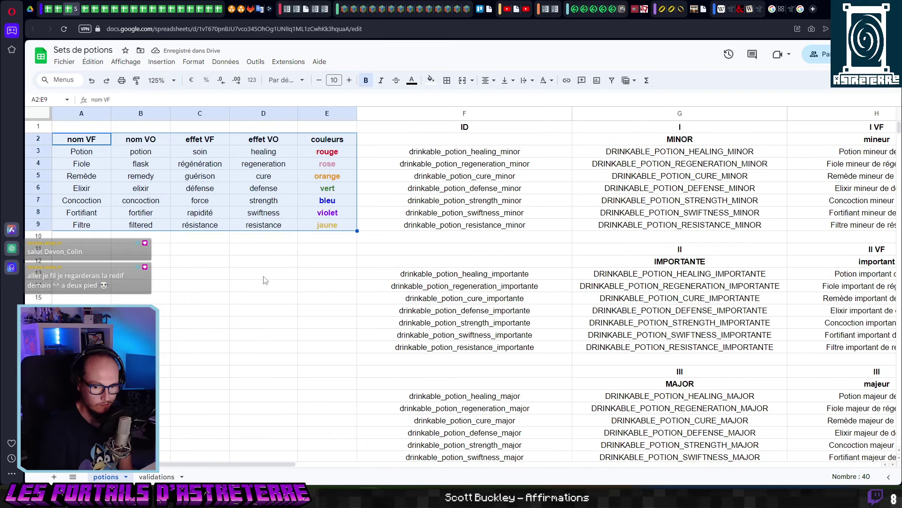
{"action": "left_click", "coordinate": [164, 266]}
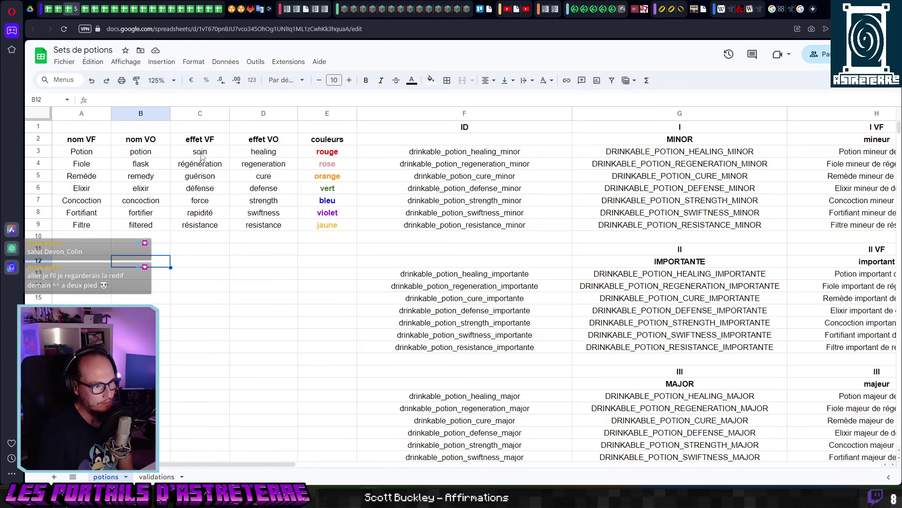
Go through the French potion effects one by one, from "soin" to "résistance", and check the colours assigned to them.
{"action": "left_click_drag", "start_coordinate": [201, 153], "coordinate": [215, 227]}
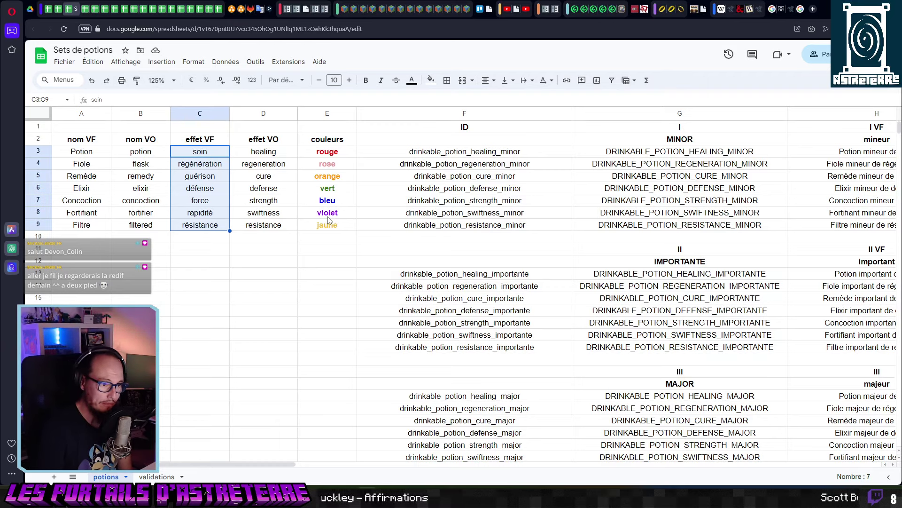
{"action": "left_click", "coordinate": [218, 155]}
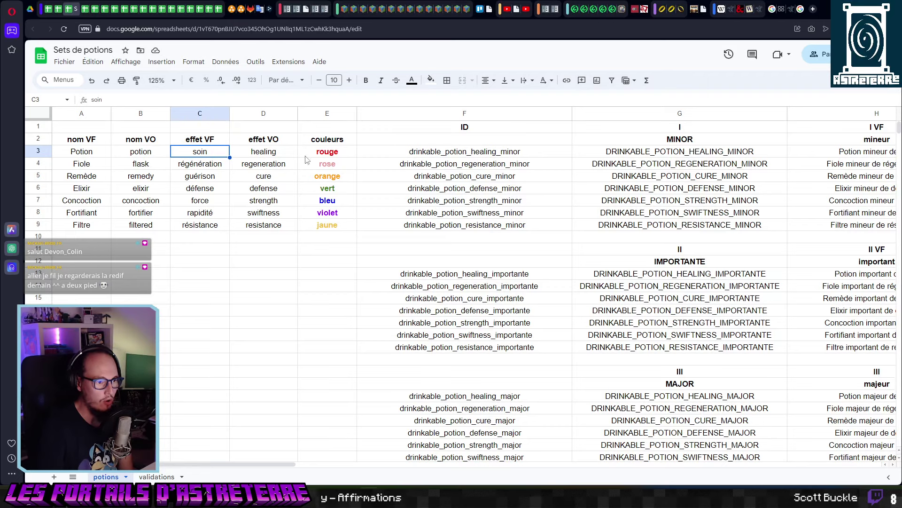
{"action": "left_click", "coordinate": [202, 167]}
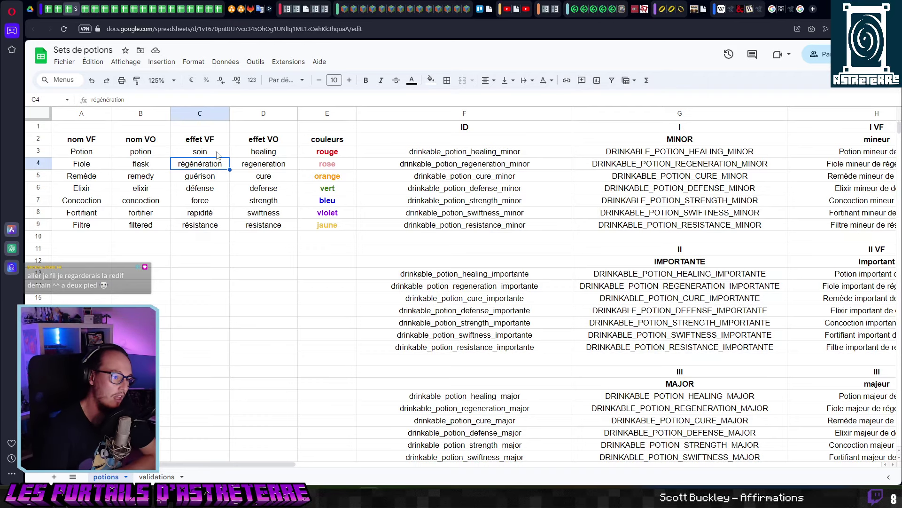
{"action": "key", "text": "Up"}
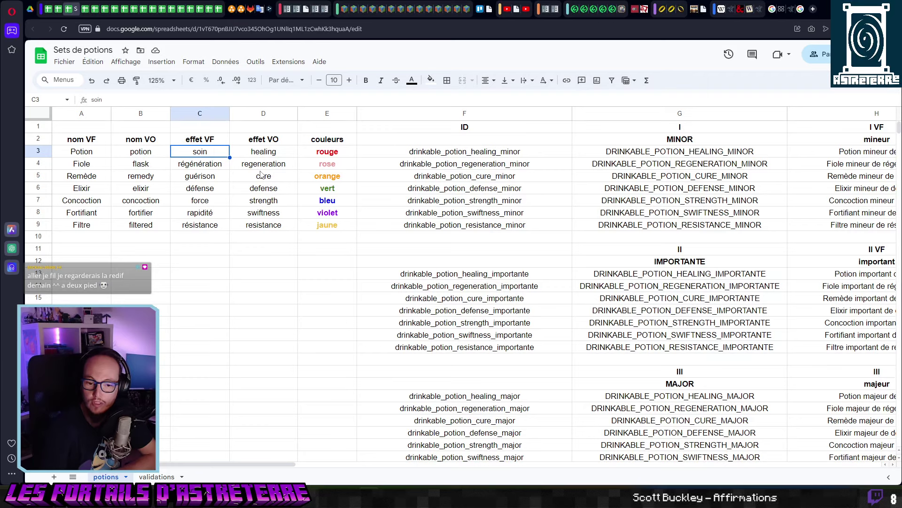
{"action": "left_click", "coordinate": [212, 177]}
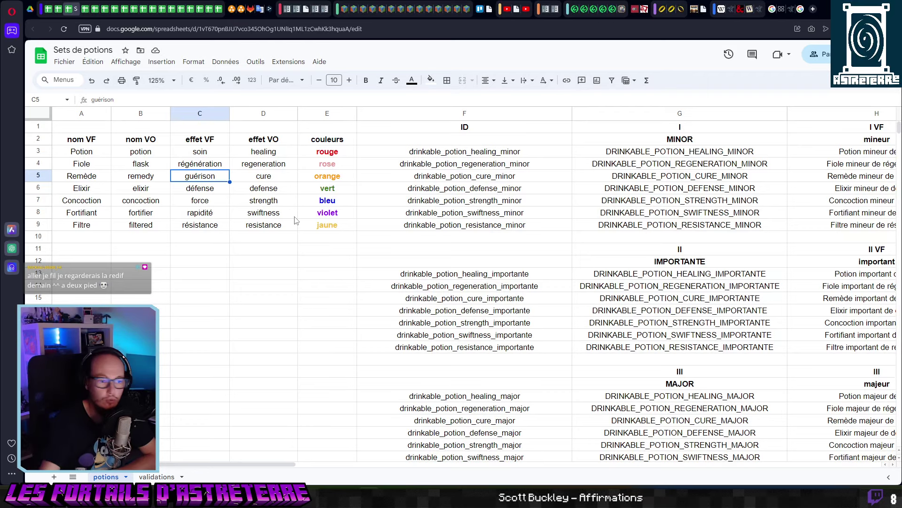
{"action": "left_click", "coordinate": [216, 192]}
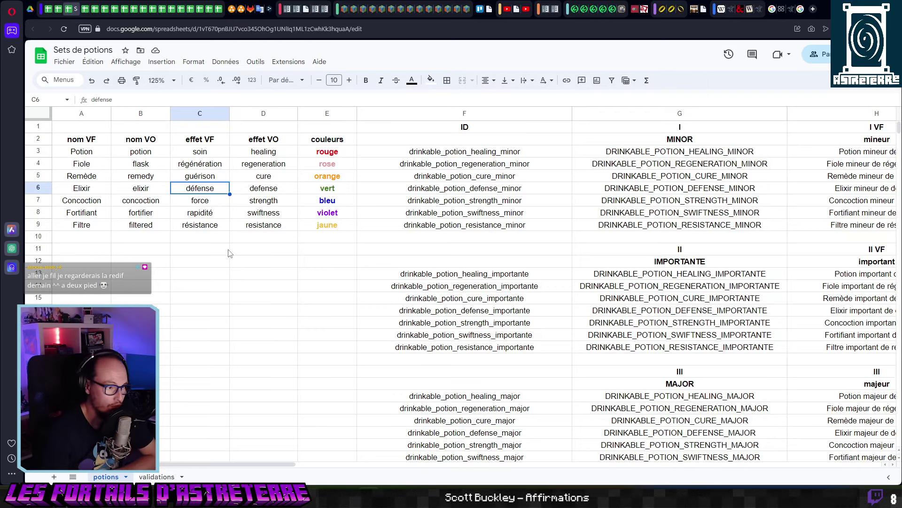
{"action": "key", "text": "Down"}
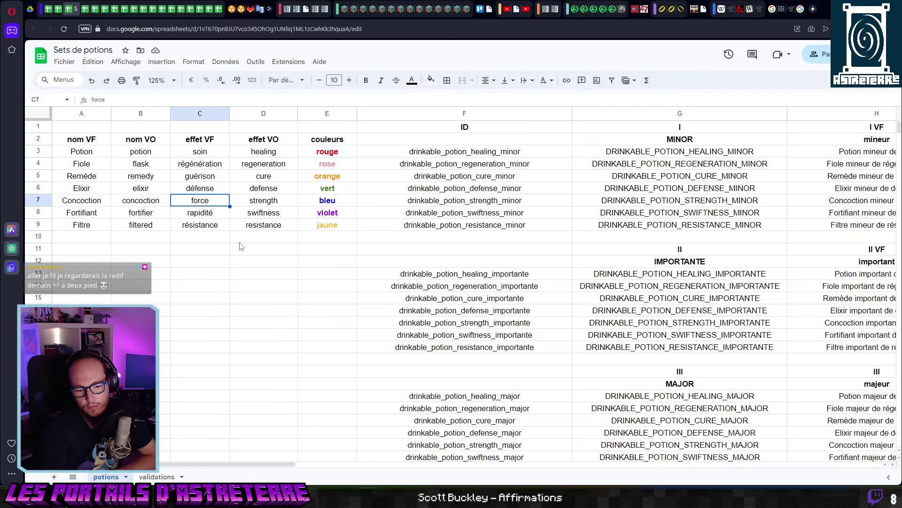
{"action": "left_click", "coordinate": [219, 217]}
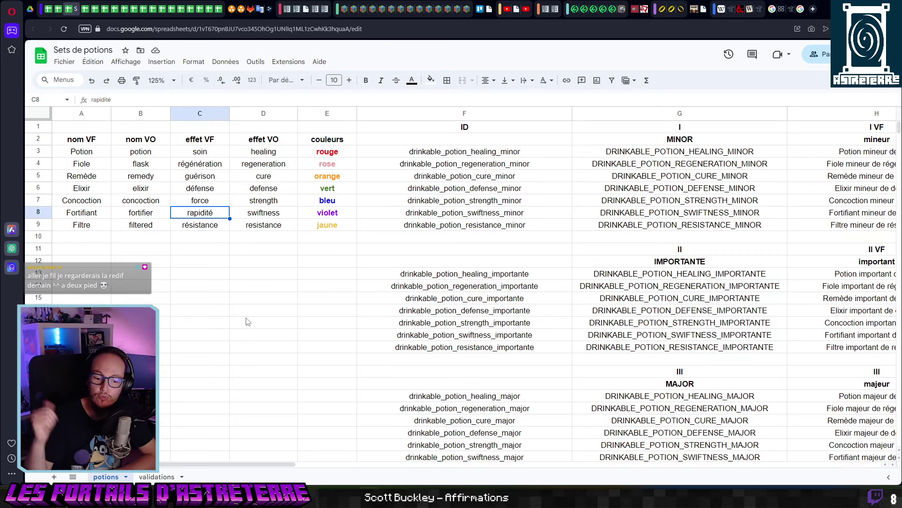
{"action": "left_click", "coordinate": [220, 226]}
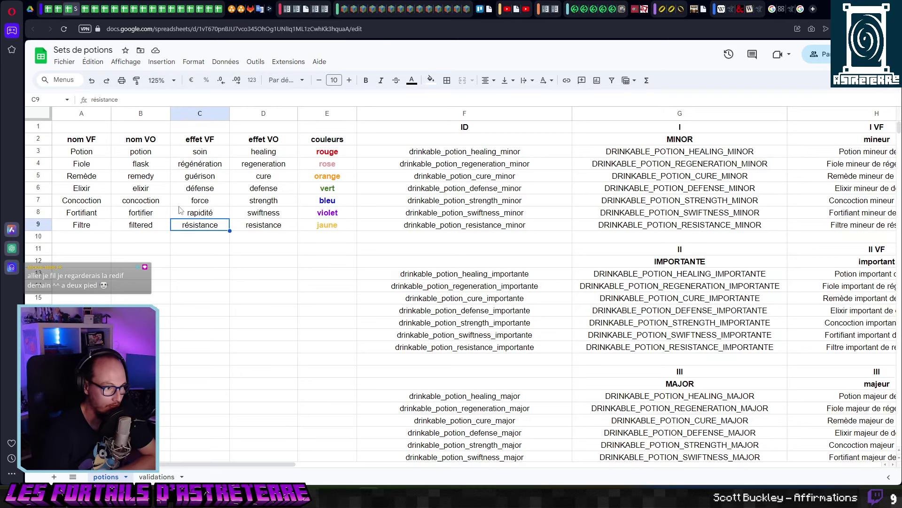
{"action": "left_click_drag", "start_coordinate": [207, 154], "coordinate": [213, 226]}
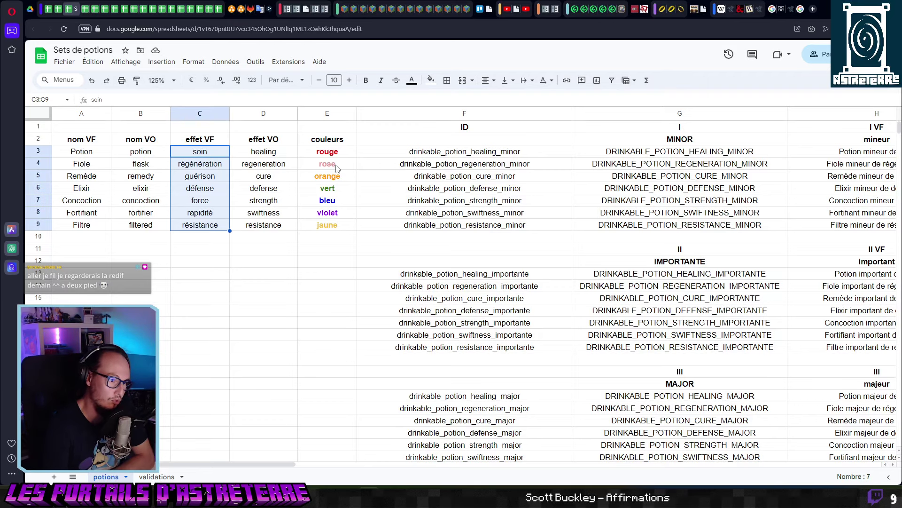
{"action": "left_click", "coordinate": [328, 225]}
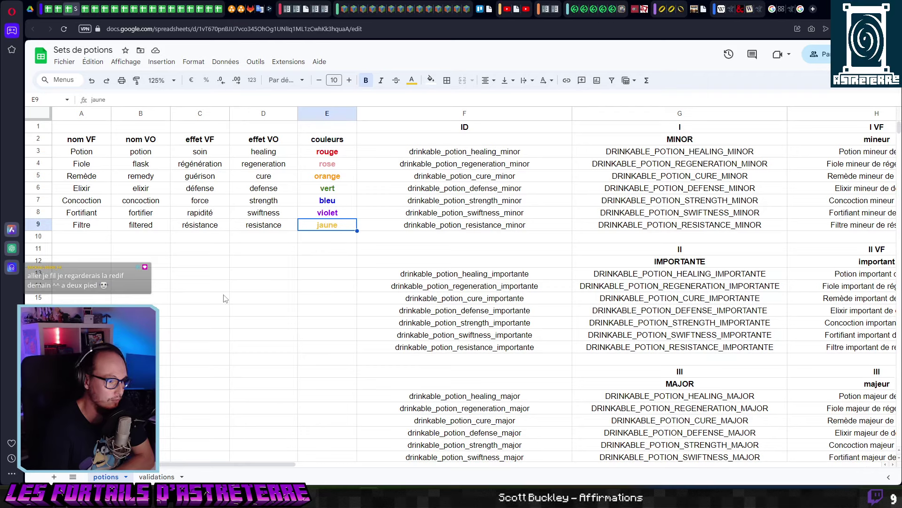
{"action": "left_click", "coordinate": [200, 286]}
Review the French and English potion name columns together with their matching effect columns in rows 3 to 9.
{"action": "left_click_drag", "start_coordinate": [81, 152], "coordinate": [82, 225]}
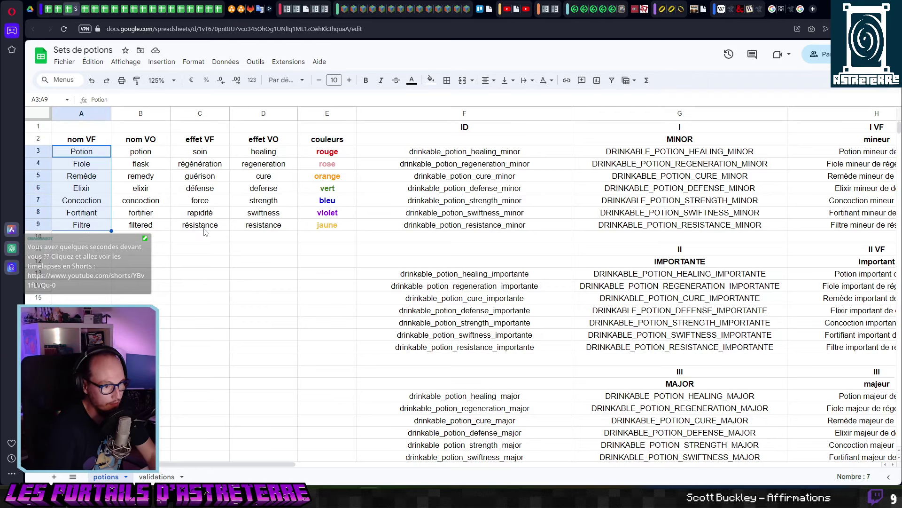
{"action": "left_click", "coordinate": [122, 241]}
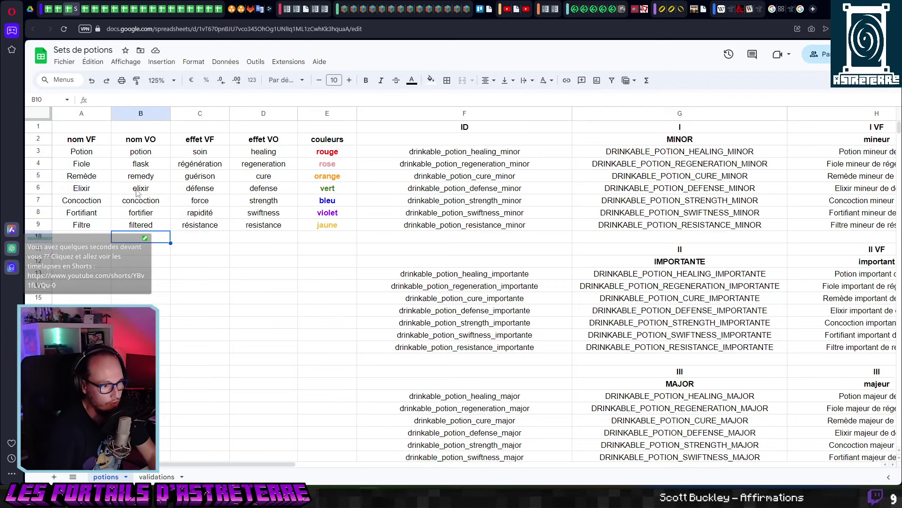
{"action": "left_click_drag", "start_coordinate": [141, 152], "coordinate": [140, 225]}
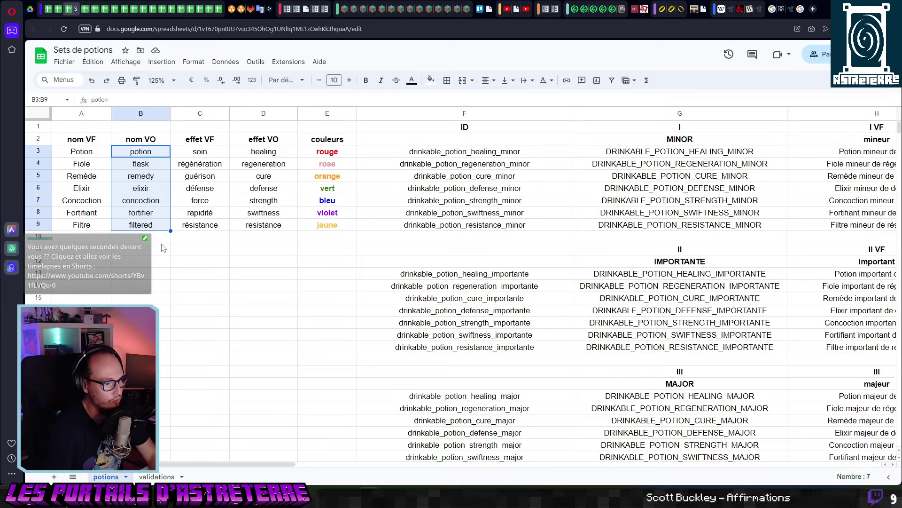
{"action": "left_click", "coordinate": [255, 252]}
{"action": "left_click_drag", "start_coordinate": [263, 151], "coordinate": [81, 230]}
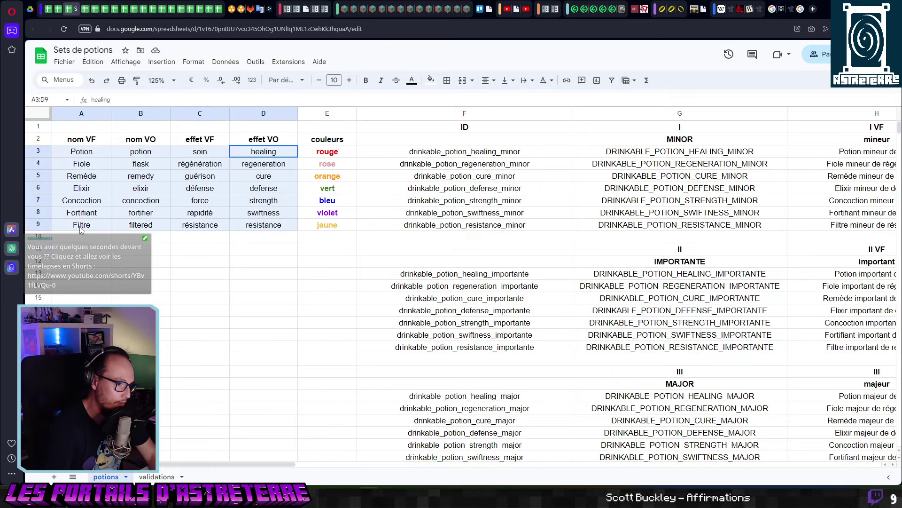
{"action": "left_click", "coordinate": [239, 282]}
Examine the formulas that build the minor drinkable potions' lowercase ID, uppercase constant, French name and English name.
{"action": "left_click", "coordinate": [451, 155]}
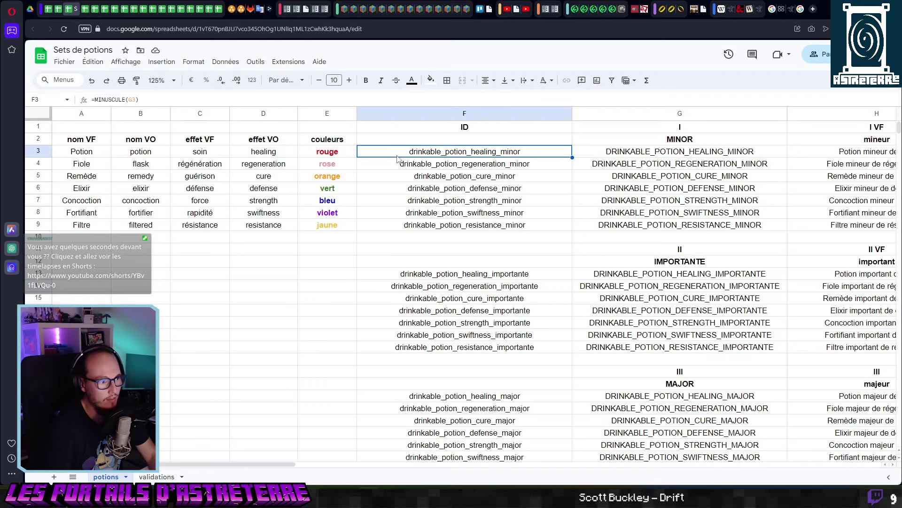
{"action": "key", "text": "Right"}
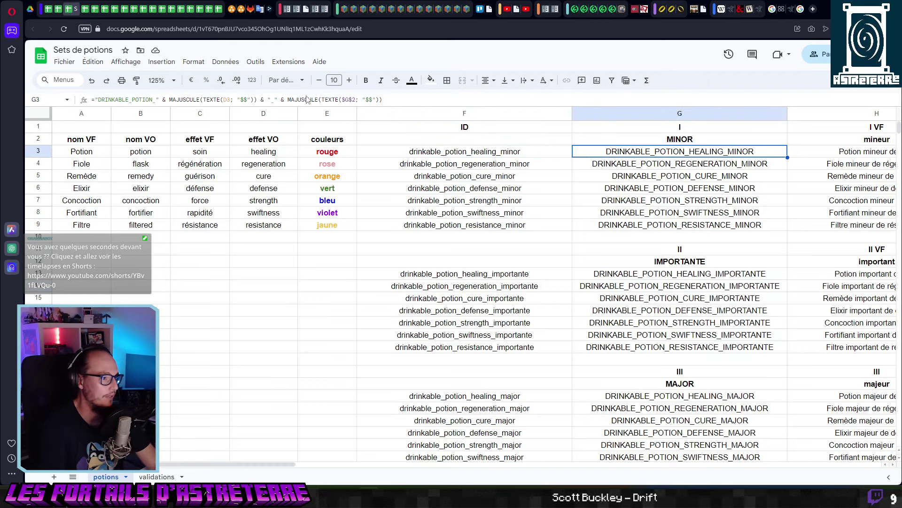
{"action": "left_click", "coordinate": [657, 162]}
{"action": "key", "text": "Right"}
{"action": "key", "text": "Right"}
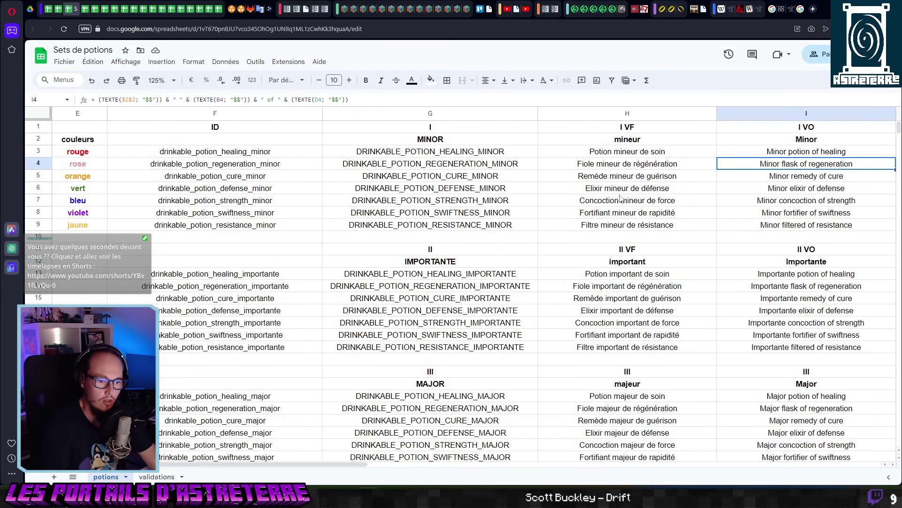
{"action": "key", "text": "Left"}
{"action": "key", "text": "Left"}
{"action": "key", "text": "Right"}
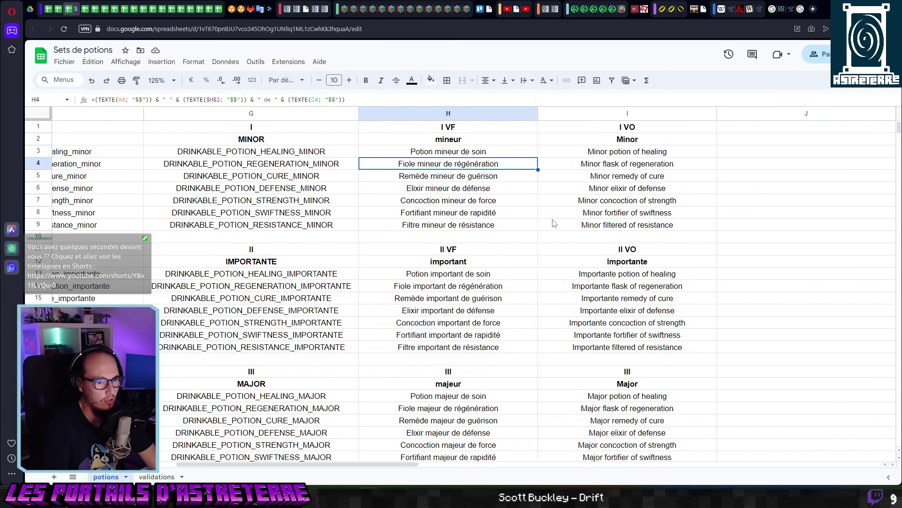
{"action": "key", "text": "Right"}
{"action": "key", "text": "Left"}
{"action": "key", "text": "Left"}
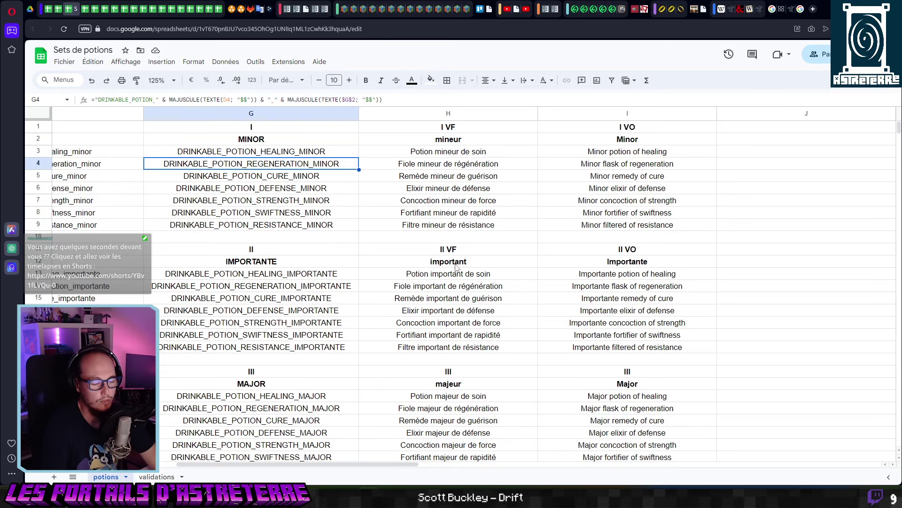
Look through the drinkable potion tables of ranks I to V and the first splash potion tables, and return to the start.
{"action": "scroll", "coordinate": [456, 267], "scroll_direction": "down", "scroll_amount": 2}
{"action": "scroll", "coordinate": [454, 310], "scroll_direction": "down", "scroll_amount": 4}
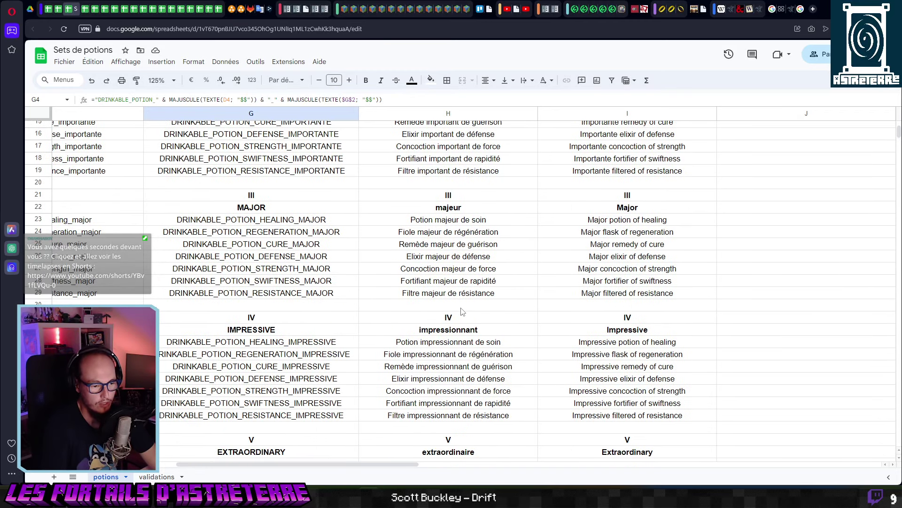
{"action": "scroll", "coordinate": [459, 324], "scroll_direction": "down", "scroll_amount": 10}
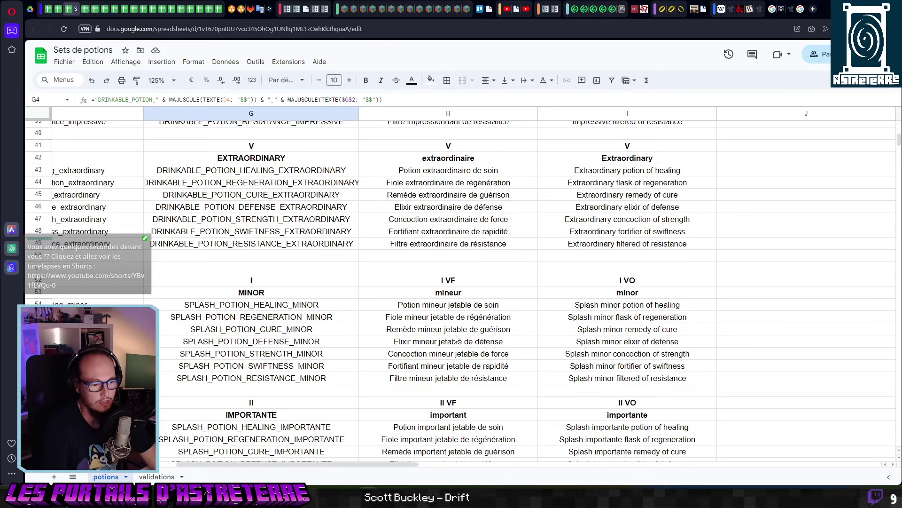
{"action": "scroll", "coordinate": [500, 334], "scroll_direction": "up", "scroll_amount": 2}
{"action": "scroll", "coordinate": [360, 338], "scroll_direction": "up", "scroll_amount": 12}
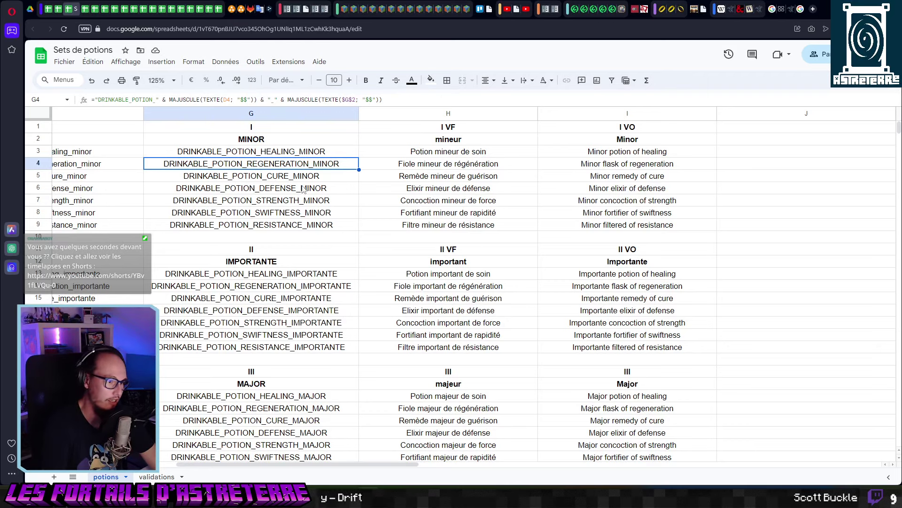
Compare the ID, constant, French name and English name columns of the rank I drinkable potions.
{"action": "scroll", "coordinate": [311, 154], "scroll_direction": "left", "scroll_amount": 4}
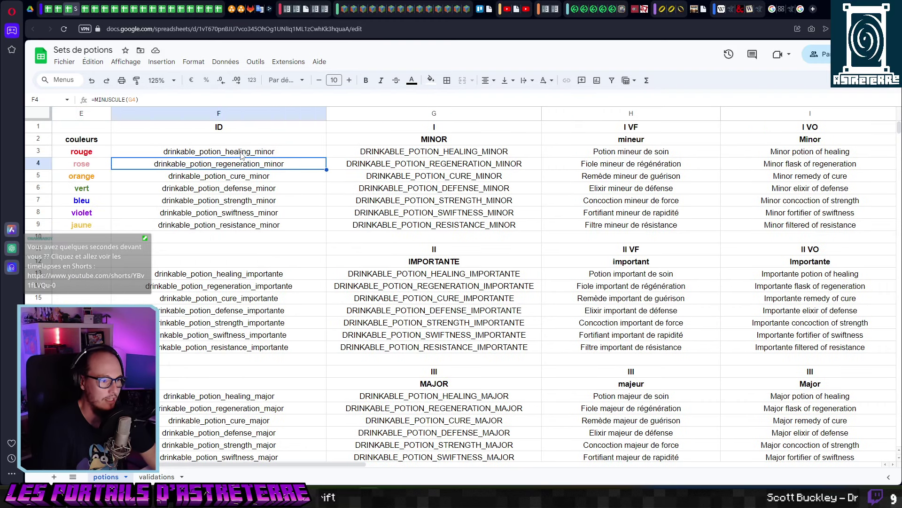
{"action": "left_click_drag", "start_coordinate": [256, 151], "coordinate": [256, 224]}
{"action": "left_click_drag", "start_coordinate": [470, 156], "coordinate": [470, 224]}
{"action": "left_click_drag", "start_coordinate": [660, 156], "coordinate": [682, 151]}
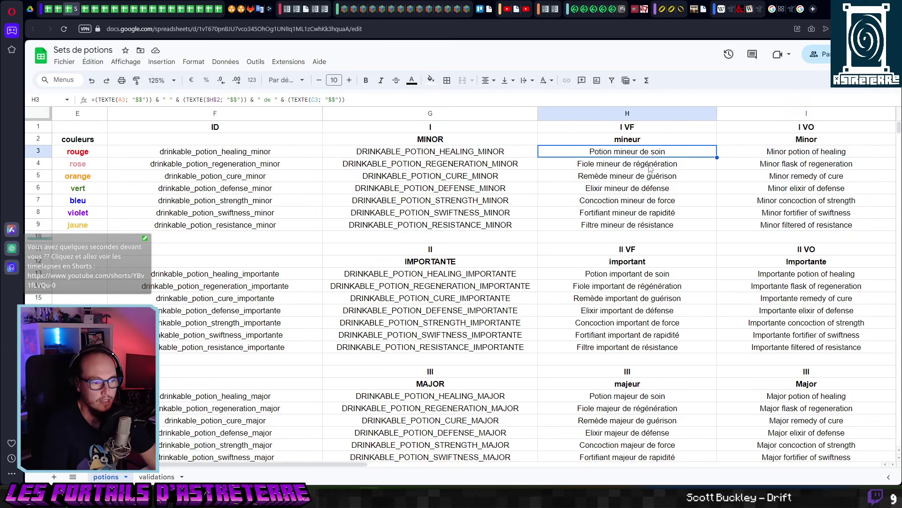
{"action": "key", "text": "Right"}
{"action": "key", "text": "Left"}
{"action": "key", "text": "Right"}
{"action": "key", "text": "Down"}
{"action": "key", "text": "Down"}
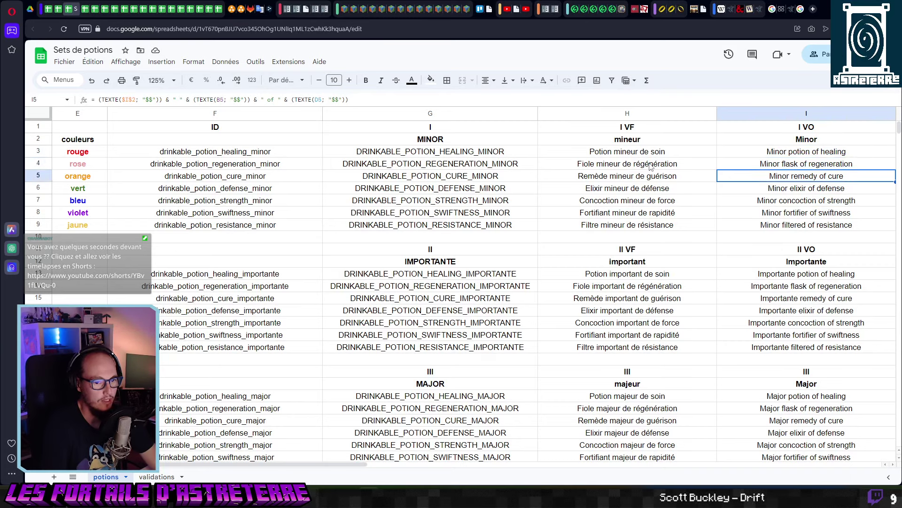
{"action": "key", "text": "Left"}
{"action": "key", "text": "Left"}
{"action": "left_click_drag", "start_coordinate": [648, 151], "coordinate": [639, 230]}
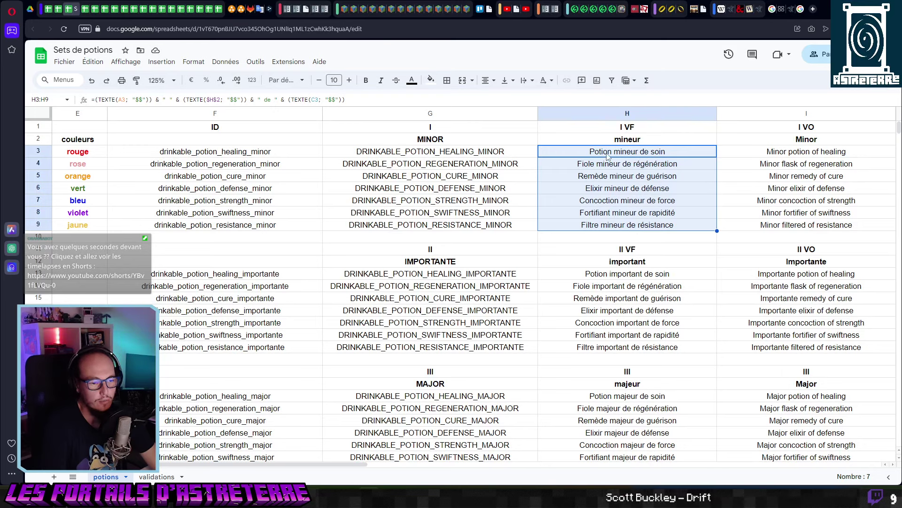
{"action": "left_click", "coordinate": [640, 155]}
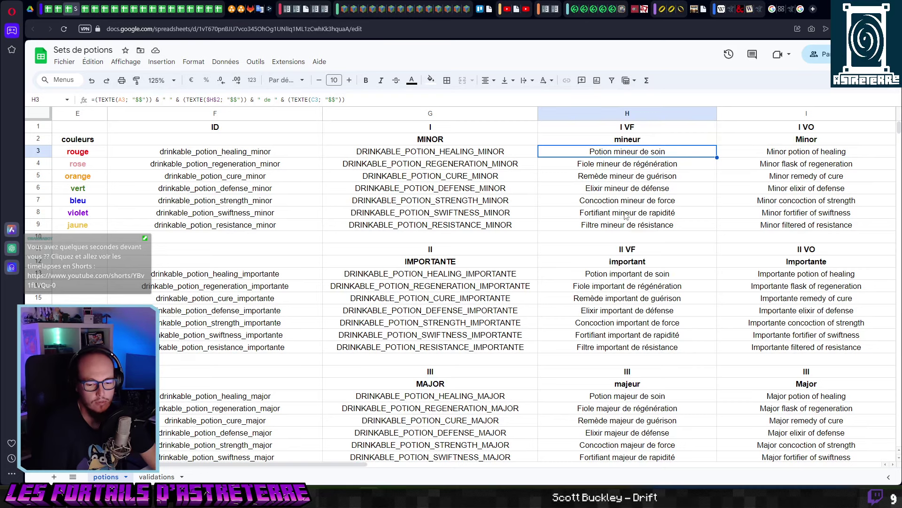
Select the rank I drinkable potion block F3:I9 and the rank II block F13:I19 in turn to compare them.
{"action": "key", "text": "Right"}
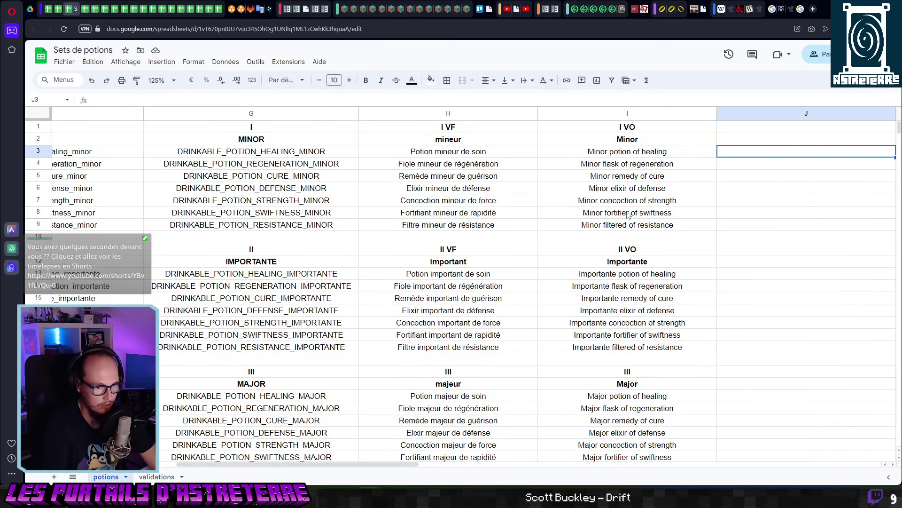
{"action": "key", "text": "Left"}
{"action": "key", "text": "Left"}
{"action": "key", "text": "Left"}
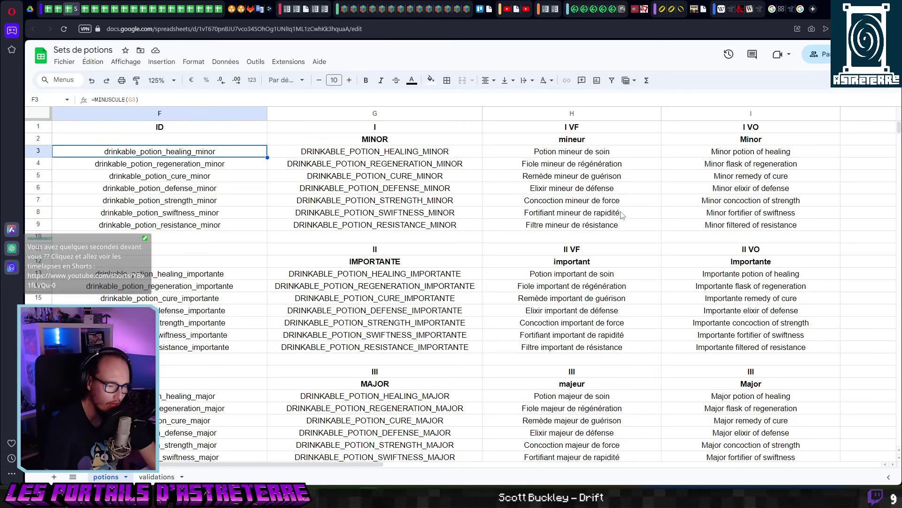
{"action": "left_click_drag", "start_coordinate": [240, 157], "coordinate": [769, 224]}
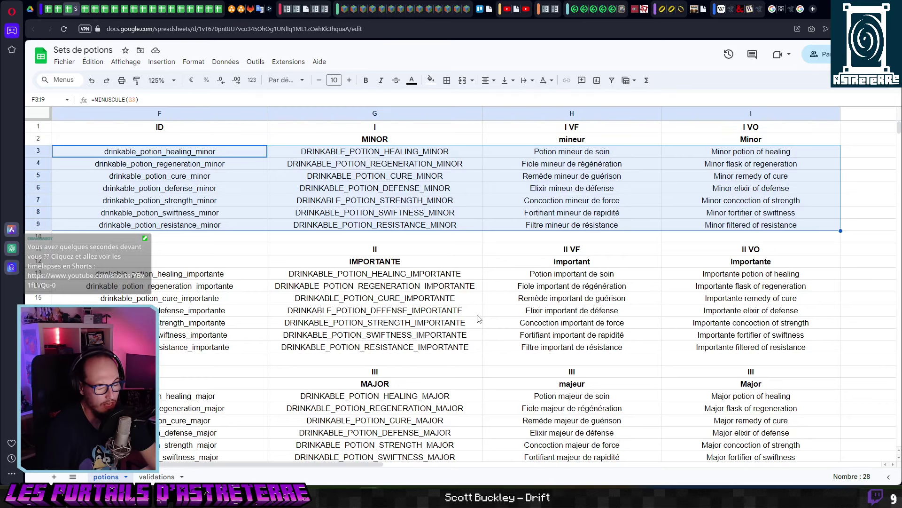
{"action": "left_click_drag", "start_coordinate": [222, 277], "coordinate": [752, 348]}
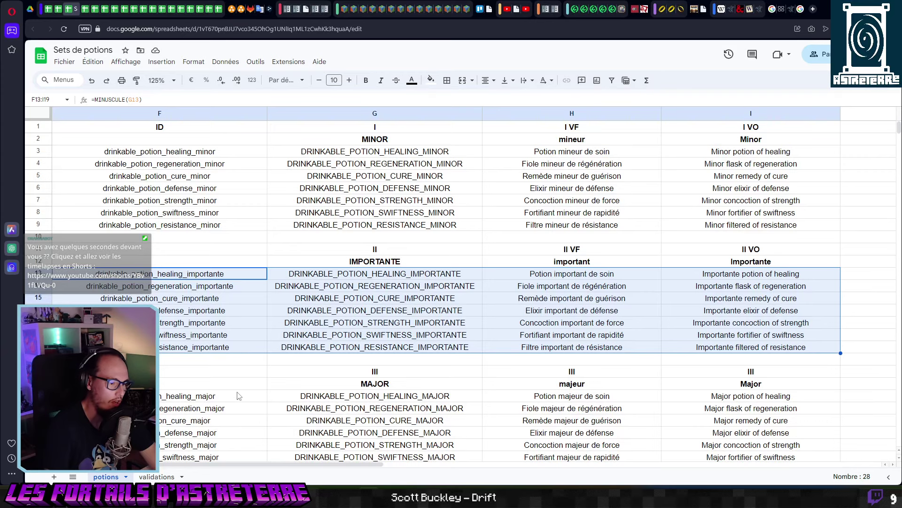
Look through the rank III drinkable potions down to the rank V splash potions, and select the whole range F3:I100 for an overview.
{"action": "scroll", "coordinate": [238, 396], "scroll_direction": "down", "scroll_amount": 3}
{"action": "left_click", "coordinate": [187, 292]}
{"action": "left_click", "coordinate": [198, 278]}
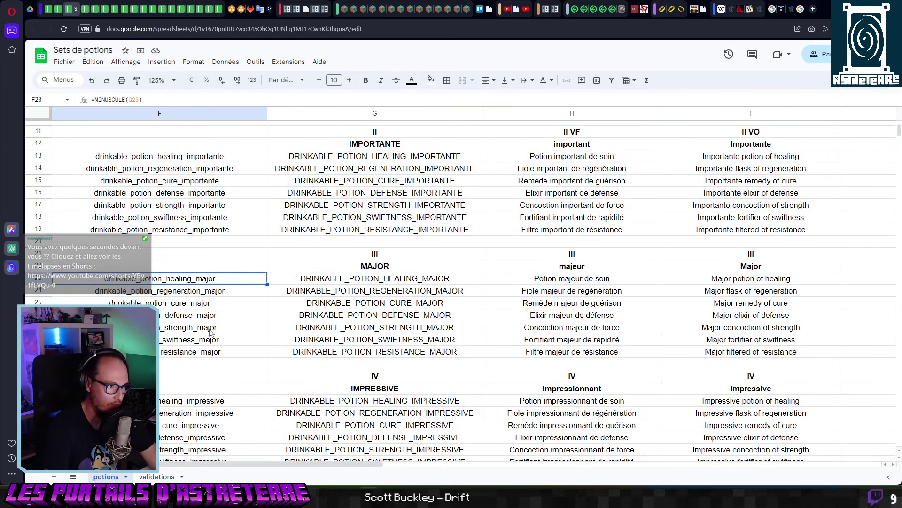
{"action": "scroll", "coordinate": [211, 334], "scroll_direction": "down", "scroll_amount": 10}
{"action": "scroll", "coordinate": [206, 334], "scroll_direction": "down", "scroll_amount": 8}
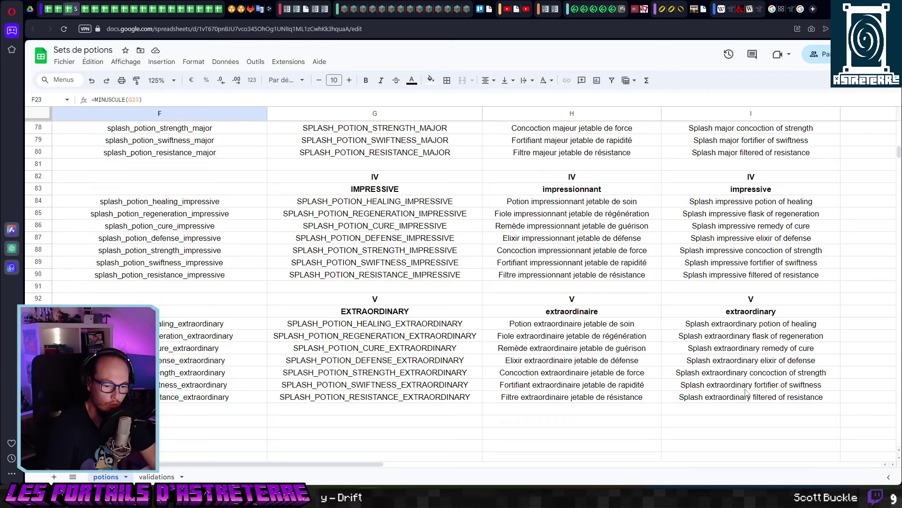
{"action": "left_click_drag", "start_coordinate": [751, 396], "coordinate": [207, 151]}
{"action": "scroll", "coordinate": [240, 249], "scroll_direction": "up", "scroll_amount": 20}
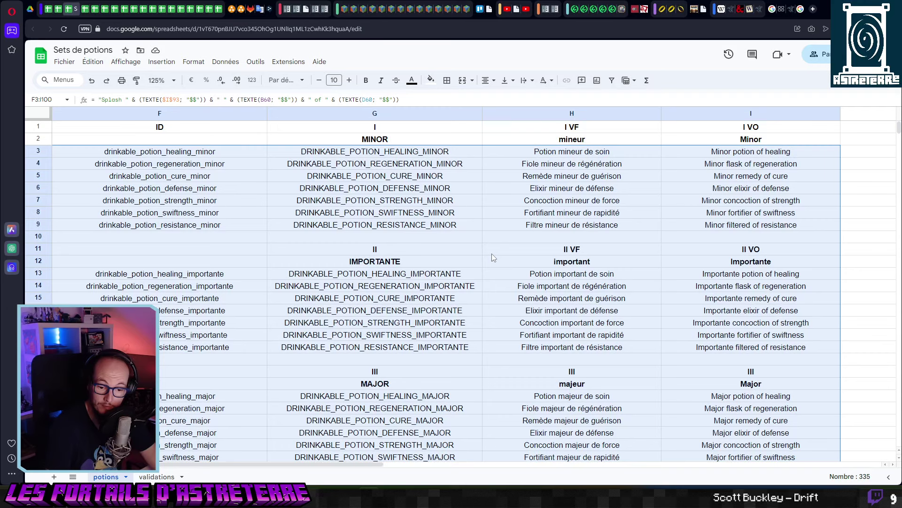
{"action": "left_click", "coordinate": [477, 188]}
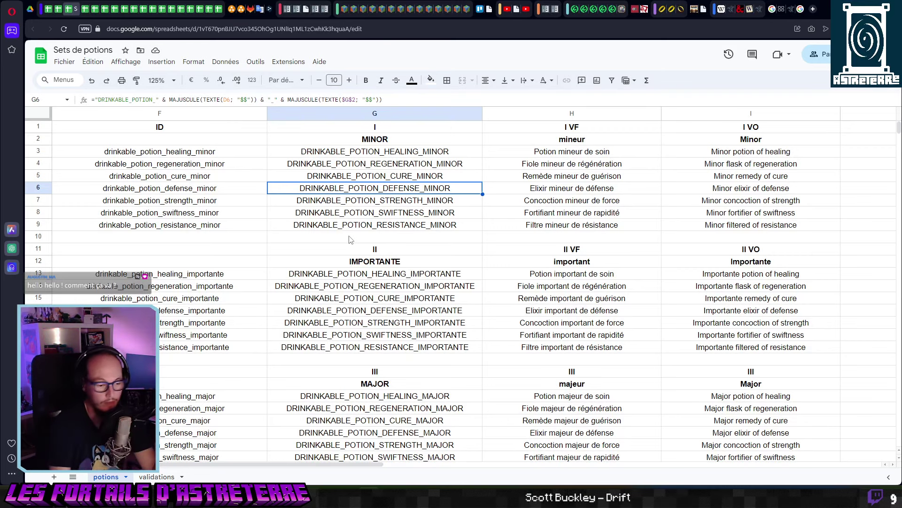
Switch to Aseprite and hide the jaune, violet and bleu liquid layers of the rank 5 healing potion one after another.
{"action": "key", "text": "alt+Tab"}
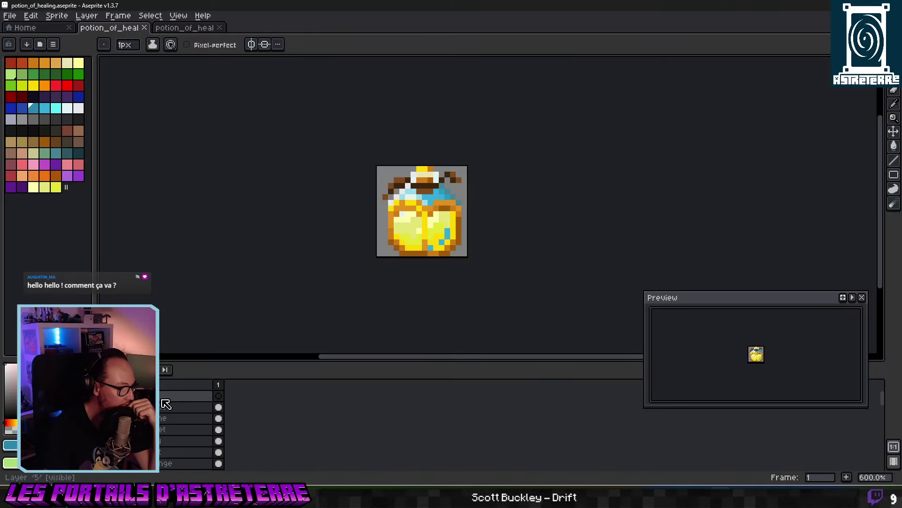
{"action": "scroll", "coordinate": [423, 228], "scroll_direction": "up", "scroll_amount": 3}
{"action": "scroll", "coordinate": [424, 228], "scroll_direction": "down", "scroll_amount": 1}
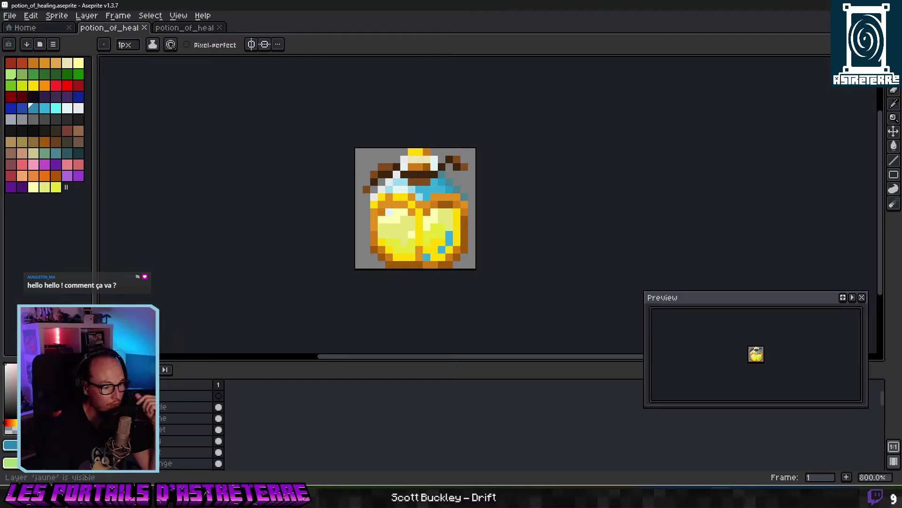
{"action": "left_click", "coordinate": [120, 418]}
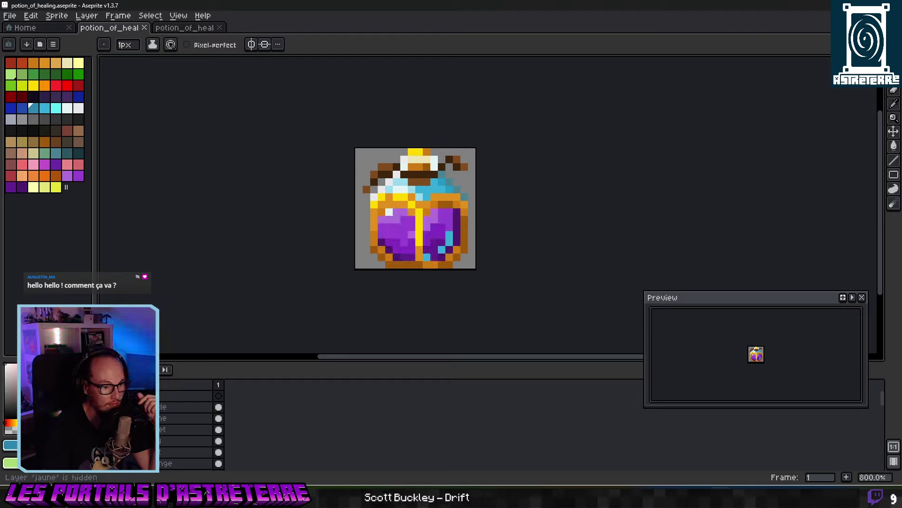
{"action": "left_click", "coordinate": [120, 429]}
{"action": "left_click", "coordinate": [119, 440]}
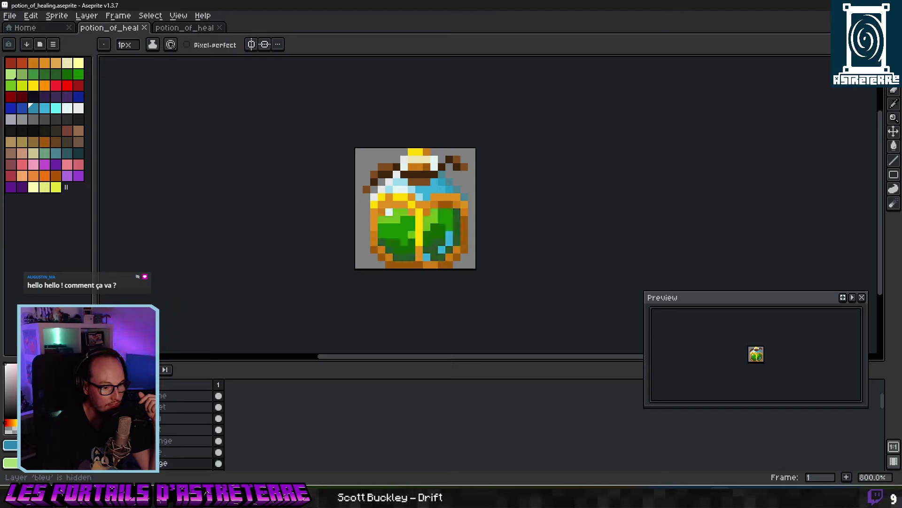
Hide the vert, orange and rose liquid layers of the rank 5 potion, and toggle the rouge layer's visibility.
{"action": "scroll", "coordinate": [120, 441], "scroll_direction": "down", "scroll_amount": 1}
{"action": "left_click", "coordinate": [119, 441]}
{"action": "left_click", "coordinate": [120, 452]}
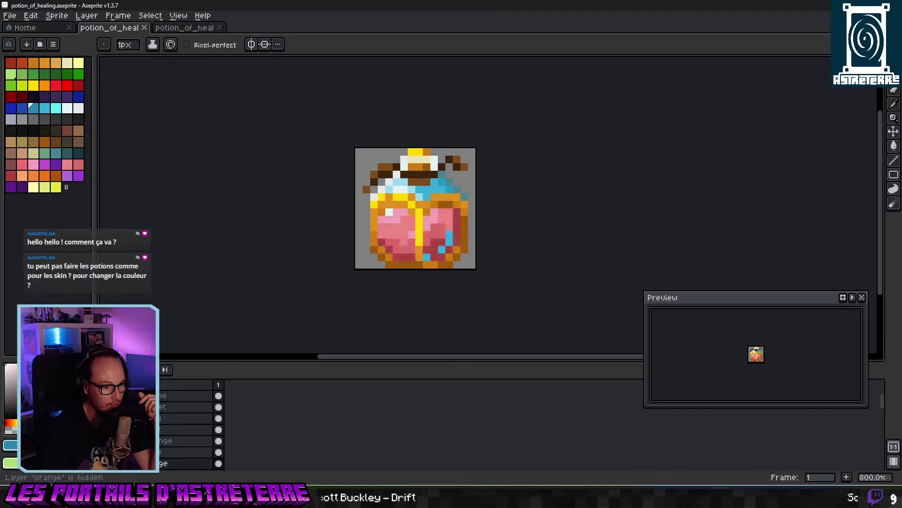
{"action": "scroll", "coordinate": [119, 451], "scroll_direction": "down", "scroll_amount": 1}
{"action": "left_click", "coordinate": [120, 440]}
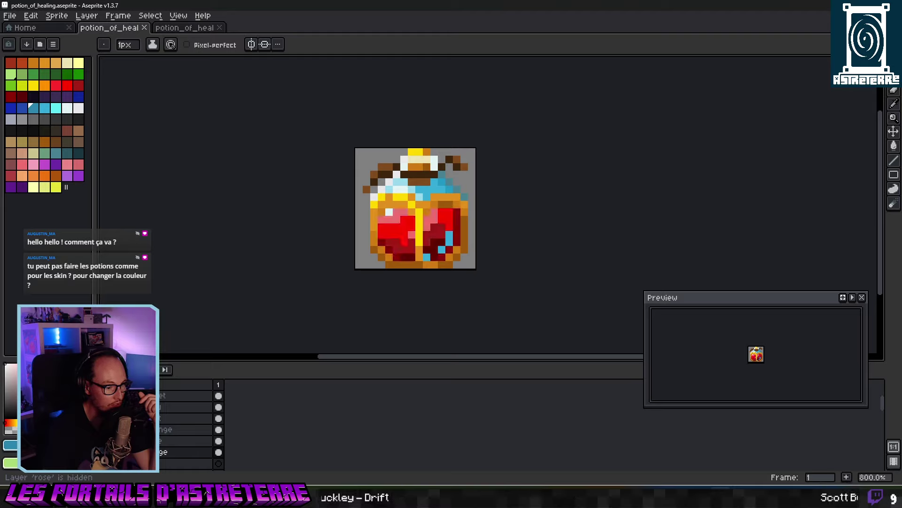
{"action": "left_click", "coordinate": [120, 452]}
{"action": "left_click", "coordinate": [120, 451]}
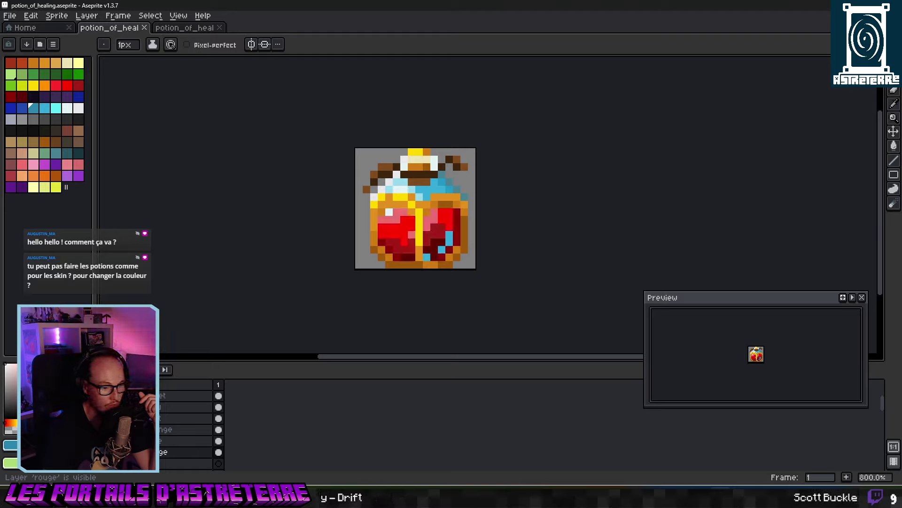
{"action": "left_click", "coordinate": [119, 451]}
{"action": "left_click", "coordinate": [119, 451]}
{"action": "scroll", "coordinate": [120, 452], "scroll_direction": "up", "scroll_amount": 3}
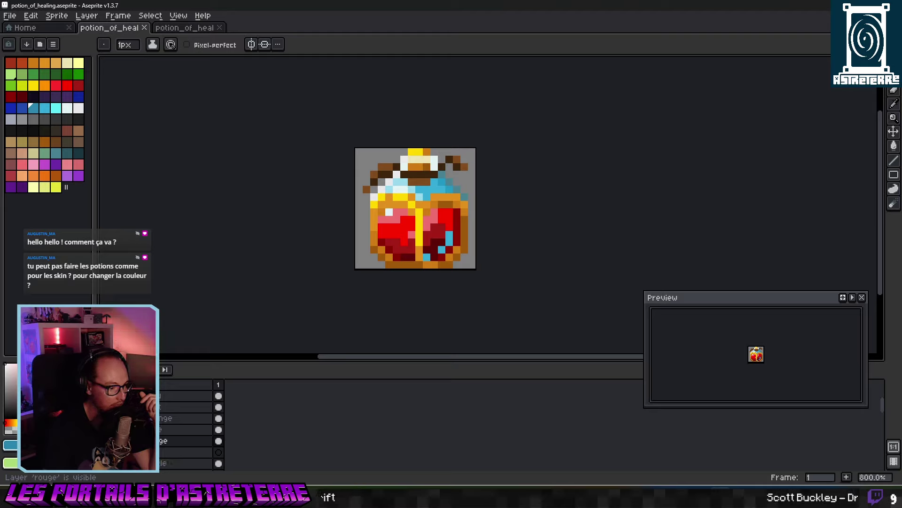
Hide the rank 5 potion group and show the rank 4 and rank 3 bottle groups one at a time.
{"action": "left_click", "coordinate": [120, 451]}
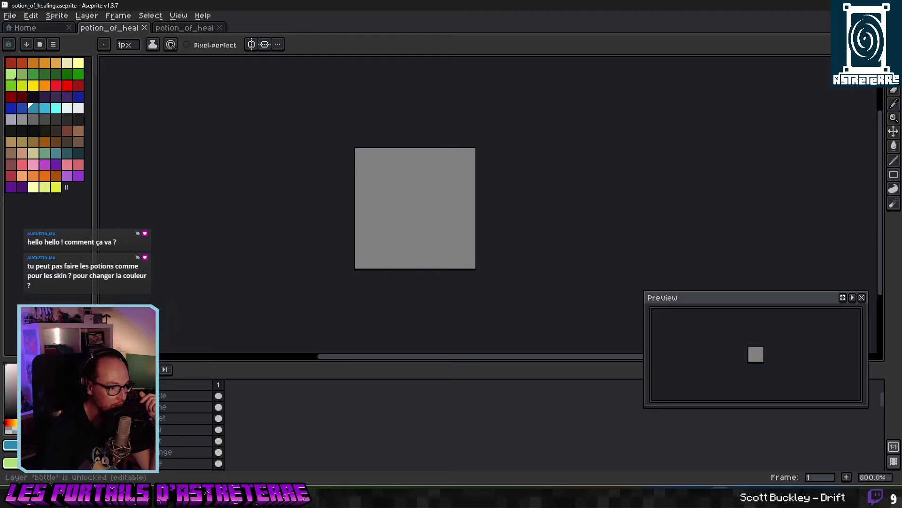
{"action": "scroll", "coordinate": [120, 452], "scroll_direction": "up", "scroll_amount": 2}
{"action": "left_click", "coordinate": [120, 451]}
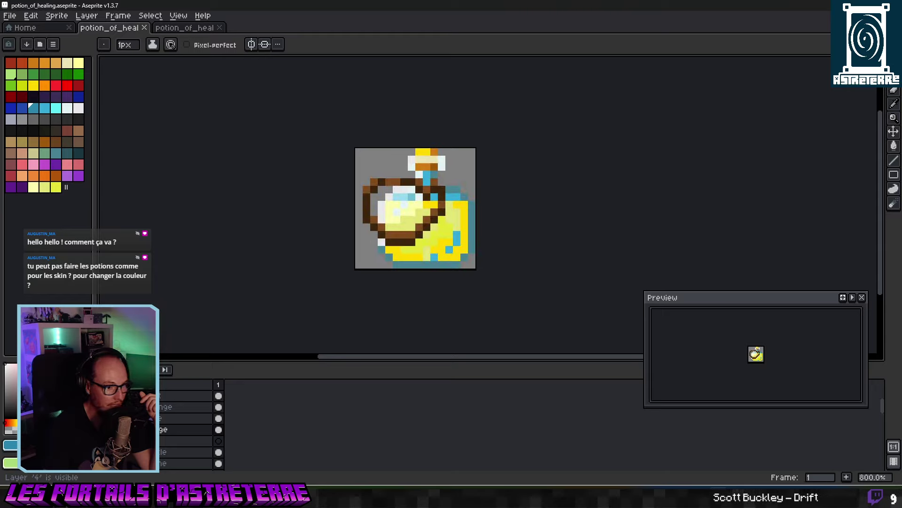
{"action": "left_click", "coordinate": [120, 452]}
{"action": "scroll", "coordinate": [120, 452], "scroll_direction": "up", "scroll_amount": 2}
{"action": "left_click", "coordinate": [120, 452]}
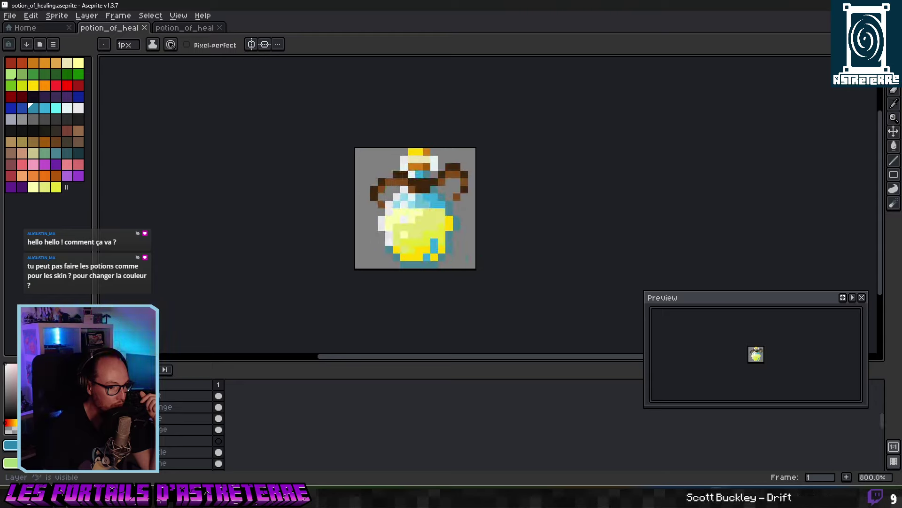
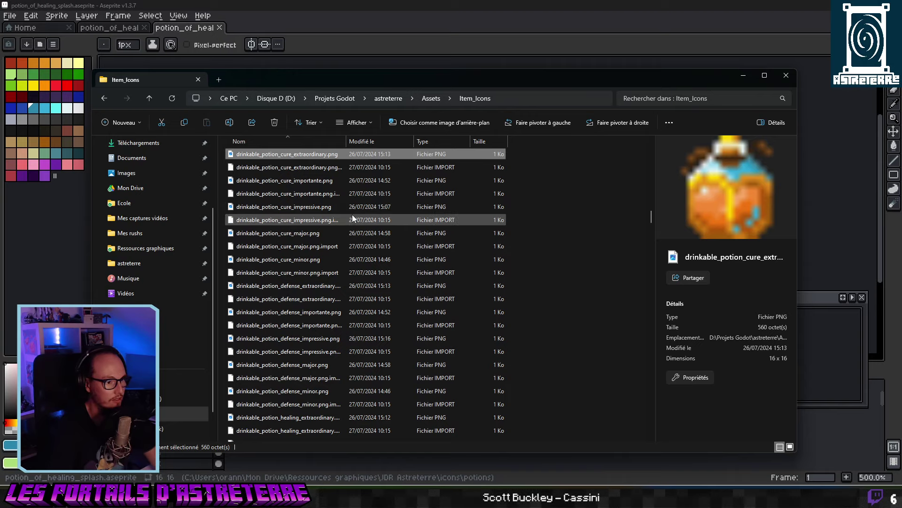
Preview the drinkable cure and defense potion icons one by one in the Item_Icons folder.
{"action": "left_click", "coordinate": [351, 212]}
{"action": "key", "text": "Down"}
{"action": "key", "text": "Down"}
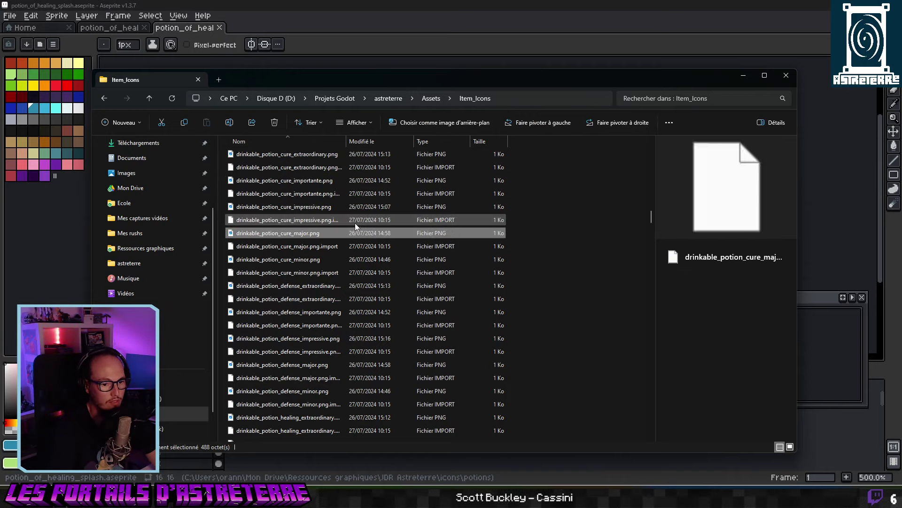
{"action": "key", "text": "Down"}
{"action": "key", "text": "Down"}
{"action": "key", "text": "Down"}
{"action": "key", "text": "Down"}
{"action": "key", "text": "Down"}
{"action": "key", "text": "Down"}
{"action": "key", "text": "Down"}
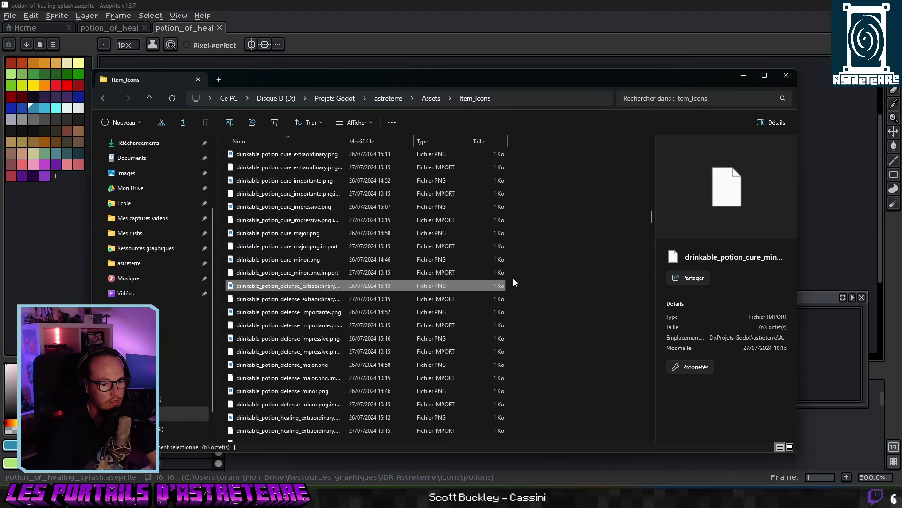
{"action": "key", "text": "Down"}
{"action": "key", "text": "Down"}
{"action": "key", "text": "Down"}
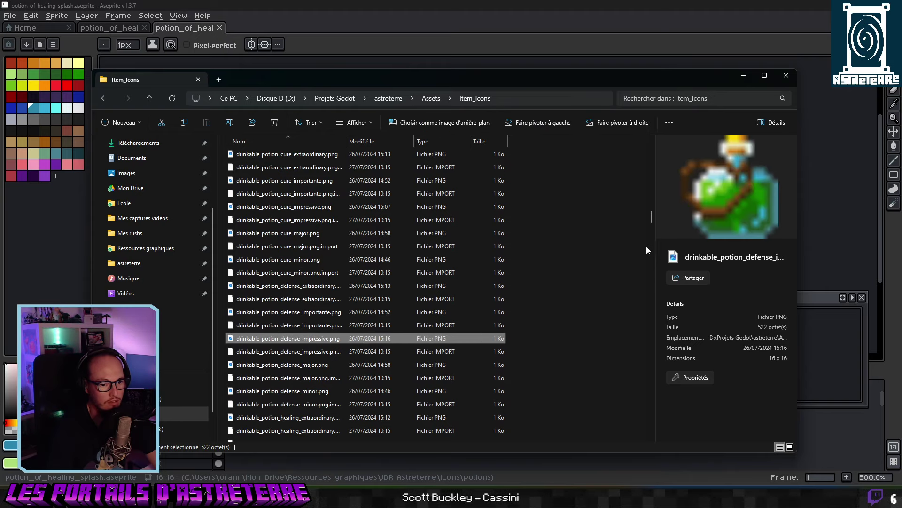
Find the splash potion files in the Item_Icons folder and preview the splash resistance potion icons.
{"action": "scroll", "coordinate": [382, 321], "scroll_direction": "down", "scroll_amount": 10}
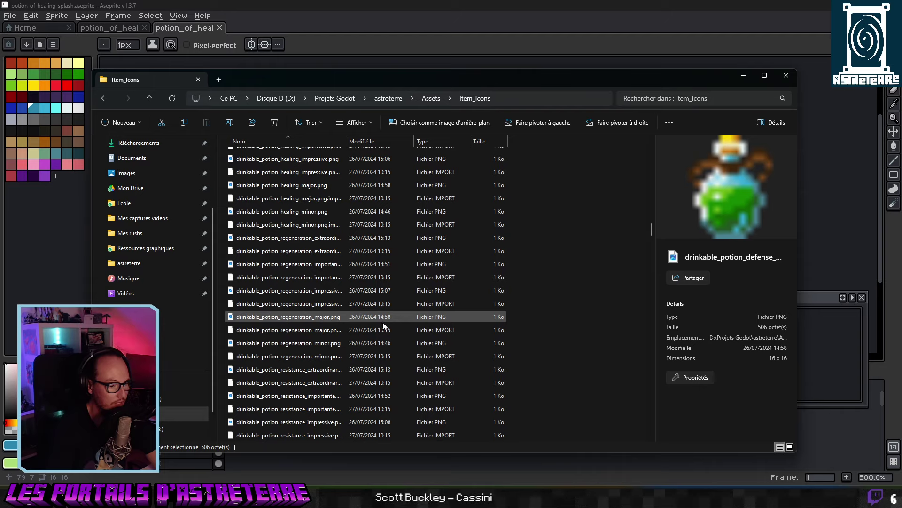
{"action": "left_click_drag", "start_coordinate": [653, 236], "coordinate": [642, 395]}
{"action": "scroll", "coordinate": [642, 404], "scroll_direction": "down", "scroll_amount": 12}
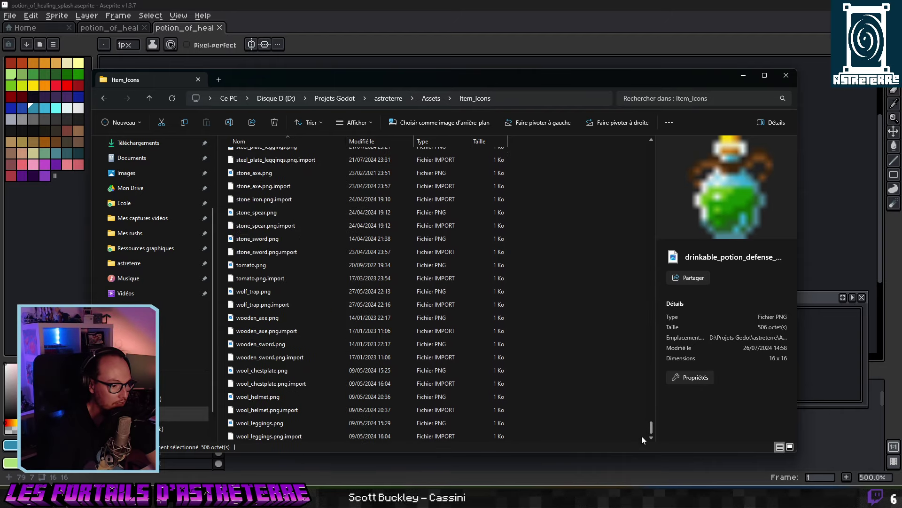
{"action": "left_click", "coordinate": [290, 211]}
{"action": "key", "text": "Down"}
{"action": "key", "text": "Down"}
{"action": "key", "text": "Down"}
{"action": "key", "text": "Down"}
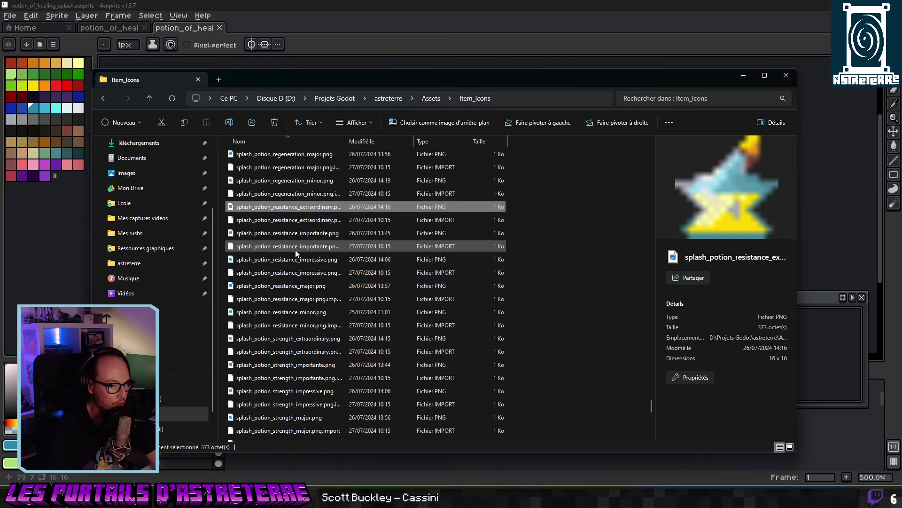
{"action": "key", "text": "Down"}
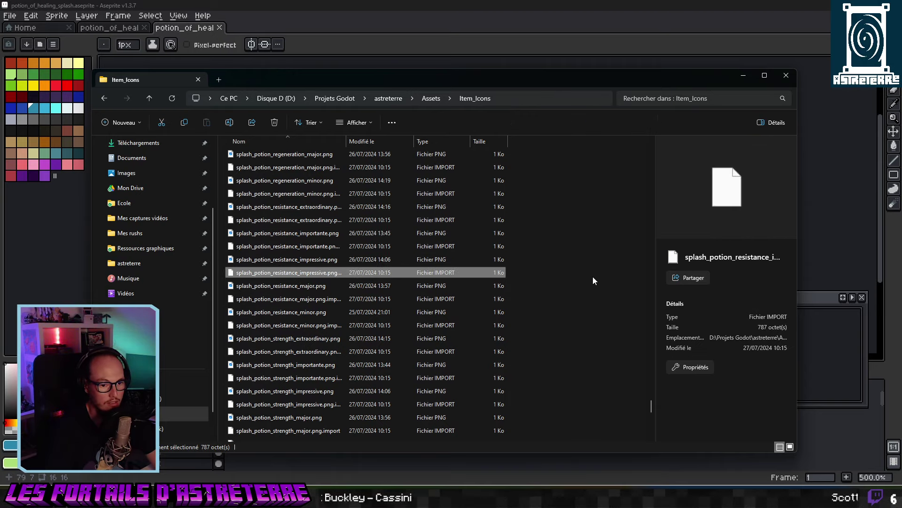
{"action": "key", "text": "Up"}
{"action": "key", "text": "Down"}
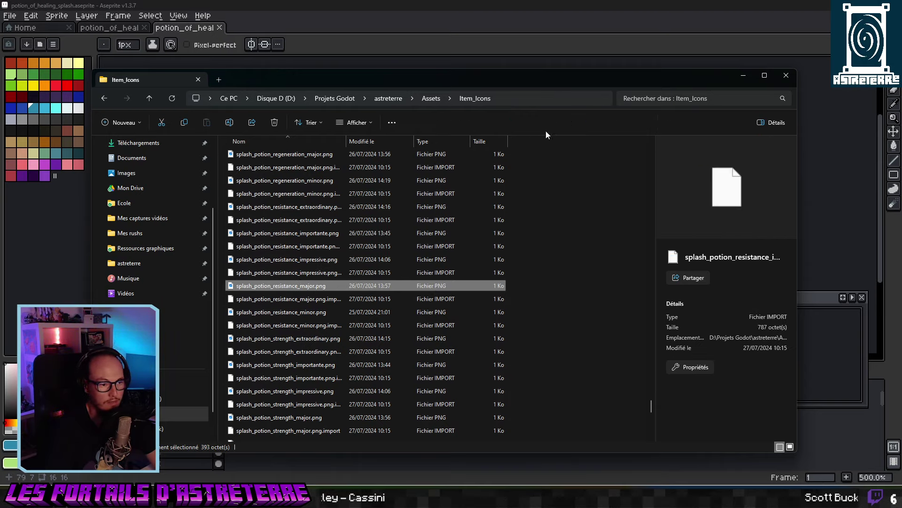
Leave the icon folder, return to the browser and open the Item_DataBase spreadsheet.
{"action": "left_click", "coordinate": [520, 20]}
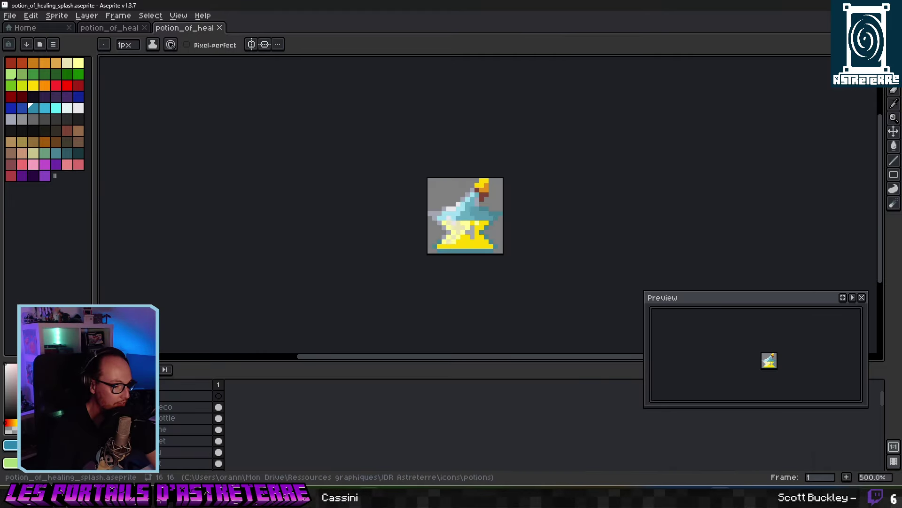
{"action": "key", "text": "alt+Tab"}
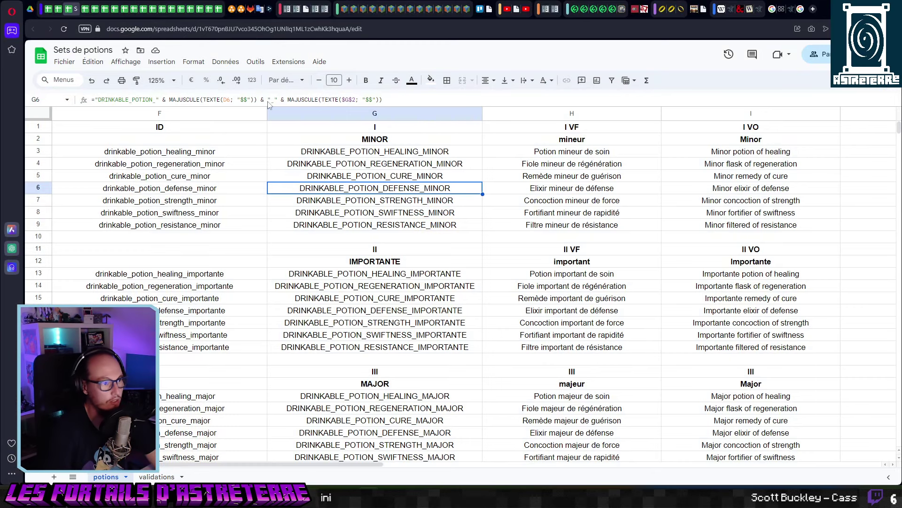
{"action": "left_click", "coordinate": [218, 226]}
{"action": "mouse_move", "coordinate": [190, 12]}
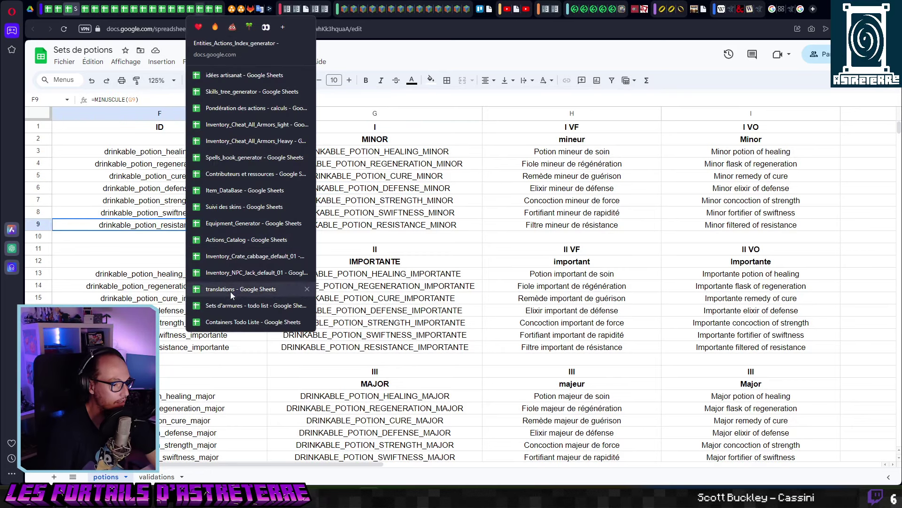
{"action": "left_click", "coordinate": [244, 190]}
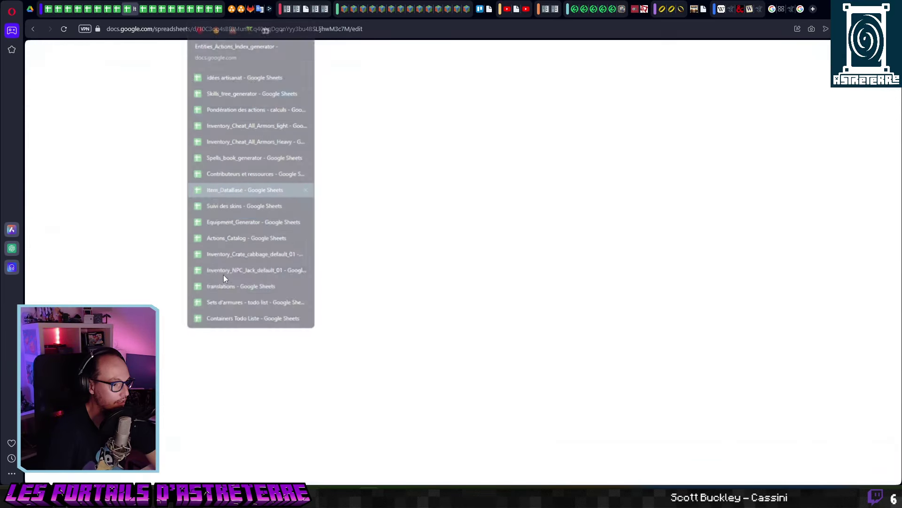
Browse the DataBase sheet down to the spell entries and review their item types, required skills and tiers.
{"action": "scroll", "coordinate": [192, 320], "scroll_direction": "down", "scroll_amount": 20}
{"action": "scroll", "coordinate": [184, 327], "scroll_direction": "down", "scroll_amount": 15}
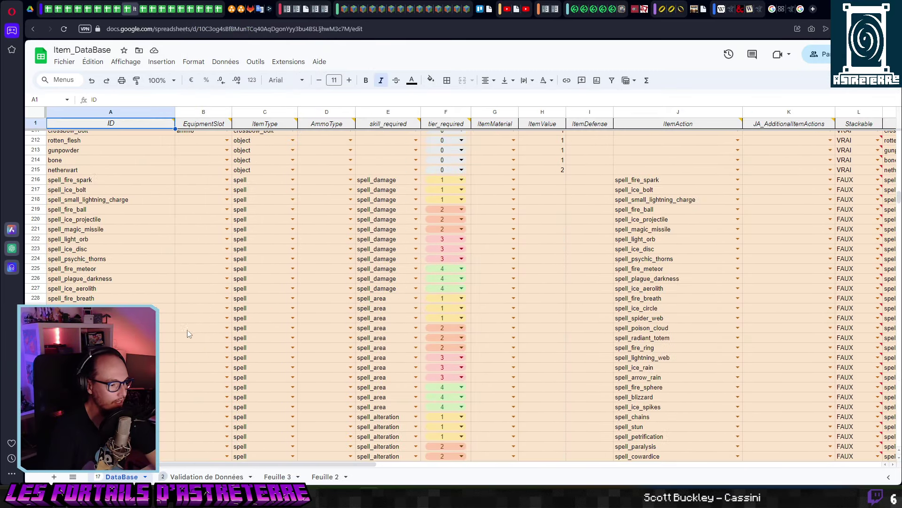
{"action": "scroll", "coordinate": [191, 328], "scroll_direction": "up", "scroll_amount": 6}
{"action": "scroll", "coordinate": [179, 366], "scroll_direction": "down", "scroll_amount": 20}
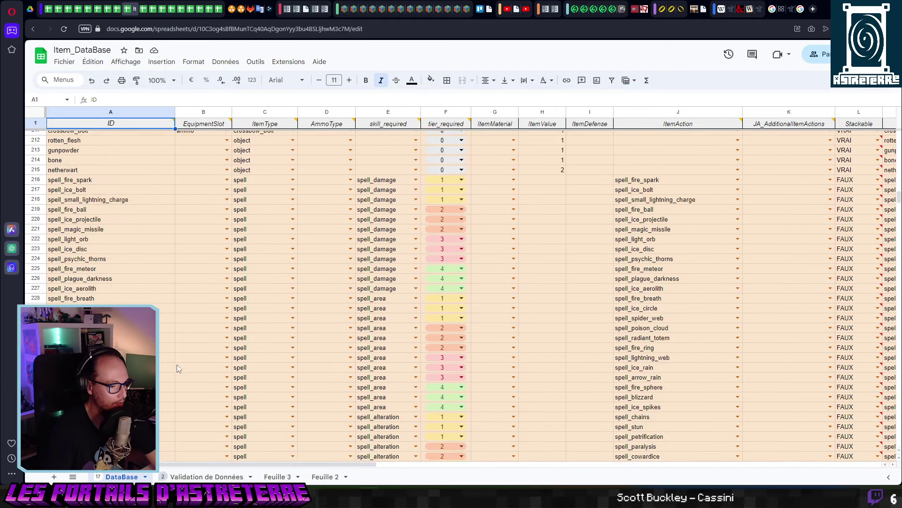
{"action": "scroll", "coordinate": [561, 333], "scroll_direction": "up", "scroll_amount": 5}
{"action": "scroll", "coordinate": [560, 332], "scroll_direction": "up", "scroll_amount": 8}
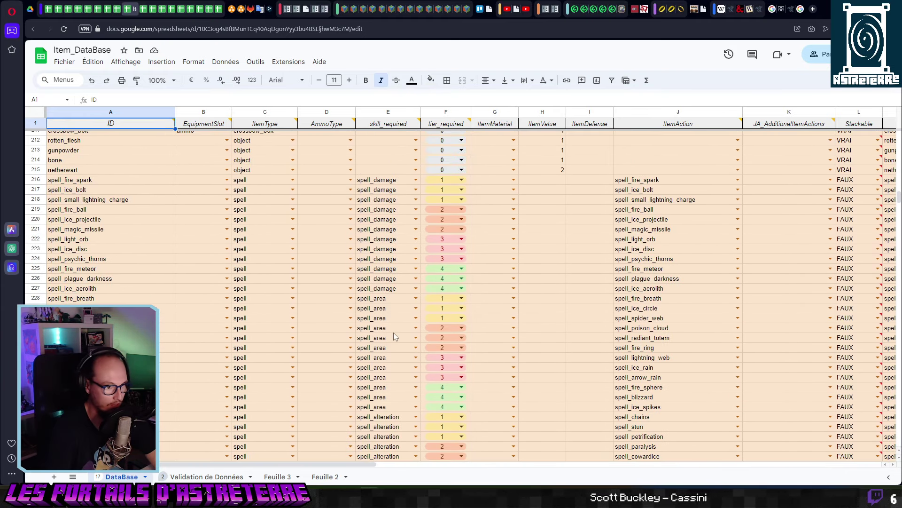
{"action": "scroll", "coordinate": [393, 332], "scroll_direction": "down", "scroll_amount": 15}
Walk down the ID column through the drinkable and splash potion entries to splash_potion_resistance_extraordinary.
{"action": "left_click", "coordinate": [131, 170]}
{"action": "key", "text": "Down"}
{"action": "key", "text": "Down"}
{"action": "key", "text": "Down"}
{"action": "key", "text": "Down"}
{"action": "key", "text": "Down"}
{"action": "key", "text": "Down"}
{"action": "key", "text": "Down"}
{"action": "key", "text": "Down"}
{"action": "key", "text": "Down"}
{"action": "key", "text": "Down"}
{"action": "key", "text": "Down"}
{"action": "key", "text": "Down"}
{"action": "key", "text": "Down"}
{"action": "key", "text": "Down"}
{"action": "key", "text": "Down"}
{"action": "key", "text": "Down"}
{"action": "key", "text": "Down"}
{"action": "key", "text": "Down"}
{"action": "key", "text": "Down"}
{"action": "key", "text": "Down"}
{"action": "key", "text": "Down"}
{"action": "key", "text": "Down"}
{"action": "key", "text": "Down"}
{"action": "key", "text": "Down"}
{"action": "key", "text": "Down"}
{"action": "key", "text": "Down"}
{"action": "key", "text": "Down"}
{"action": "key", "text": "Down"}
{"action": "key", "text": "Down"}
{"action": "key", "text": "Down"}
{"action": "key", "text": "Down"}
{"action": "key", "text": "Down"}
{"action": "key", "text": "Down"}
{"action": "key", "text": "Down"}
{"action": "key", "text": "Down"}
{"action": "key", "text": "Down"}
{"action": "key", "text": "Down"}
{"action": "key", "text": "Down"}
{"action": "key", "text": "Down"}
{"action": "key", "text": "Down"}
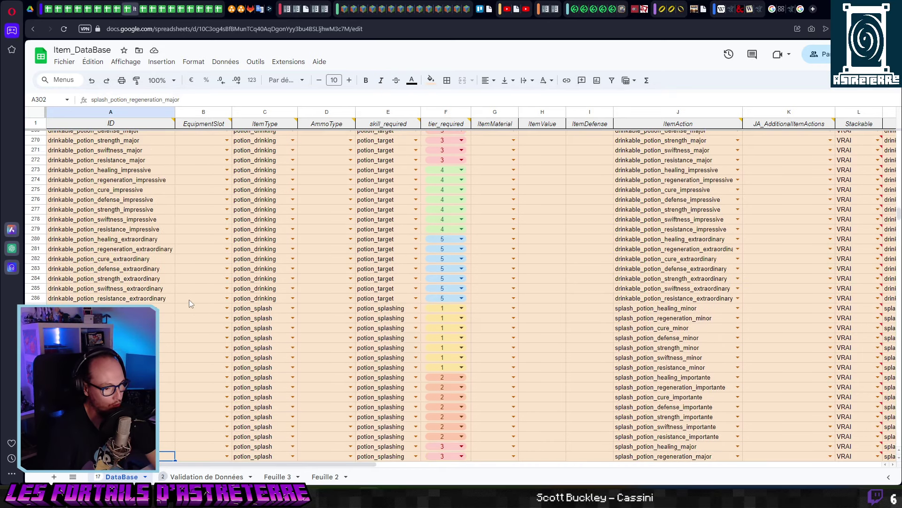
{"action": "key", "text": "Up"}
{"action": "key", "text": "Up"}
{"action": "key", "text": "Up"}
{"action": "key", "text": "Up"}
{"action": "key", "text": "Up"}
{"action": "key", "text": "Up"}
{"action": "key", "text": "Up"}
{"action": "key", "text": "Up"}
{"action": "key", "text": "Up"}
{"action": "key", "text": "Up"}
{"action": "key", "text": "Up"}
{"action": "key", "text": "Up"}
{"action": "key", "text": "Up"}
{"action": "key", "text": "Up"}
{"action": "key", "text": "Up"}
{"action": "key", "text": "Up"}
{"action": "key", "text": "Up"}
{"action": "key", "text": "Up"}
{"action": "key", "text": "Up"}
{"action": "key", "text": "Up"}
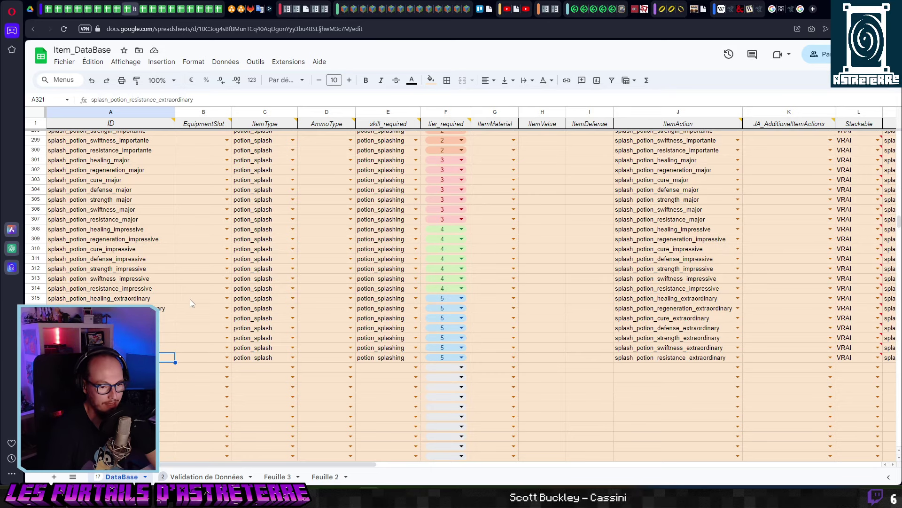
Go back up the ID column to the first potion entry, drinkable_potion_healing_minor.
{"action": "key", "text": "Up"}
{"action": "key", "text": "Up"}
{"action": "key", "text": "Up"}
{"action": "key", "text": "Up"}
{"action": "key", "text": "Up"}
{"action": "key", "text": "Up"}
{"action": "key", "text": "Up"}
{"action": "key", "text": "Up"}
{"action": "key", "text": "Up"}
{"action": "key", "text": "Up"}
{"action": "key", "text": "Up"}
{"action": "key", "text": "Up"}
{"action": "key", "text": "Up"}
{"action": "key", "text": "Up"}
{"action": "key", "text": "Up"}
{"action": "key", "text": "Up"}
{"action": "key", "text": "Up"}
{"action": "key", "text": "Up"}
{"action": "key", "text": "Up"}
{"action": "key", "text": "Up"}
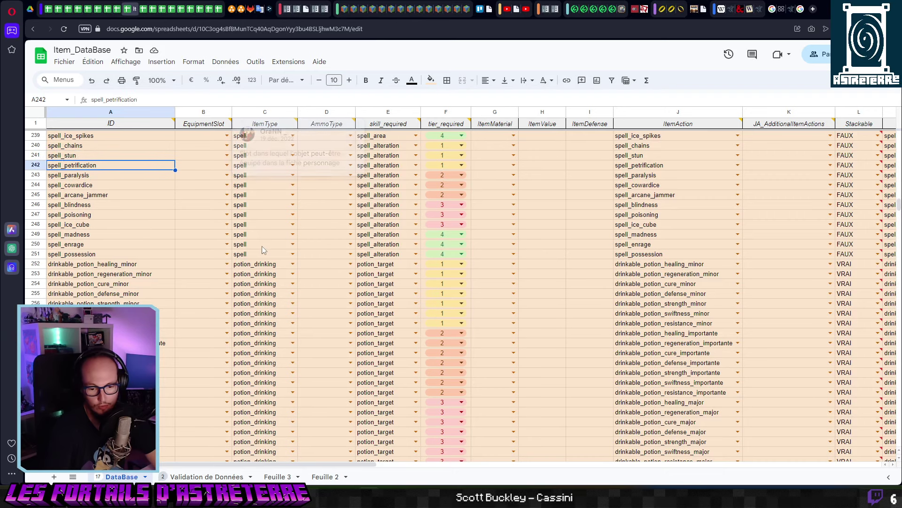
{"action": "key", "text": "Down"}
{"action": "key", "text": "Down"}
{"action": "key", "text": "Down"}
{"action": "key", "text": "Down"}
{"action": "key", "text": "Down"}
{"action": "scroll", "coordinate": [283, 324], "scroll_direction": "down", "scroll_amount": 2}
{"action": "key", "text": "Down"}
{"action": "key", "text": "Down"}
{"action": "key", "text": "Down"}
{"action": "key", "text": "Down"}
{"action": "key", "text": "Down"}
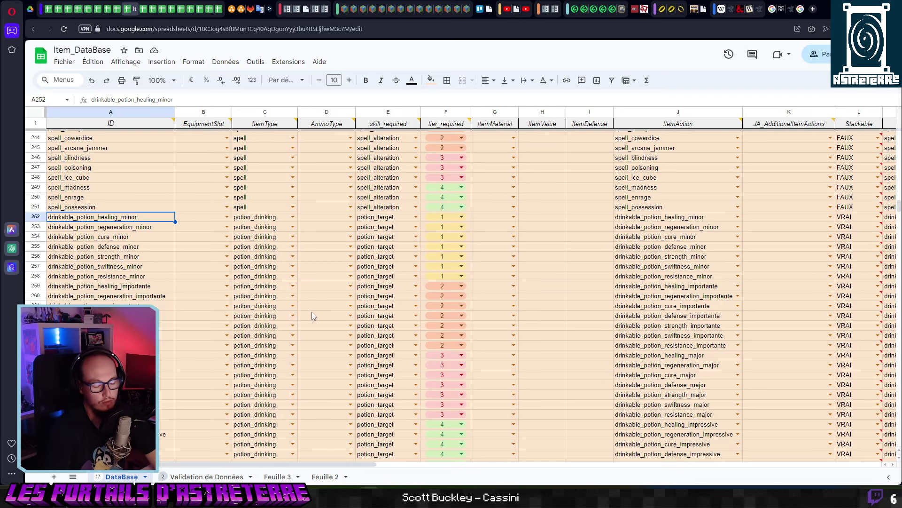
Examine the minor healing potion's row from its type, skill and tier through its action, stackable, icon and particle columns.
{"action": "key", "text": "Right"}
{"action": "key", "text": "Right"}
{"action": "key", "text": "Right"}
{"action": "key", "text": "Right"}
{"action": "key", "text": "Right"}
{"action": "key", "text": "Right"}
{"action": "key", "text": "Right"}
{"action": "key", "text": "Right"}
{"action": "key", "text": "Right"}
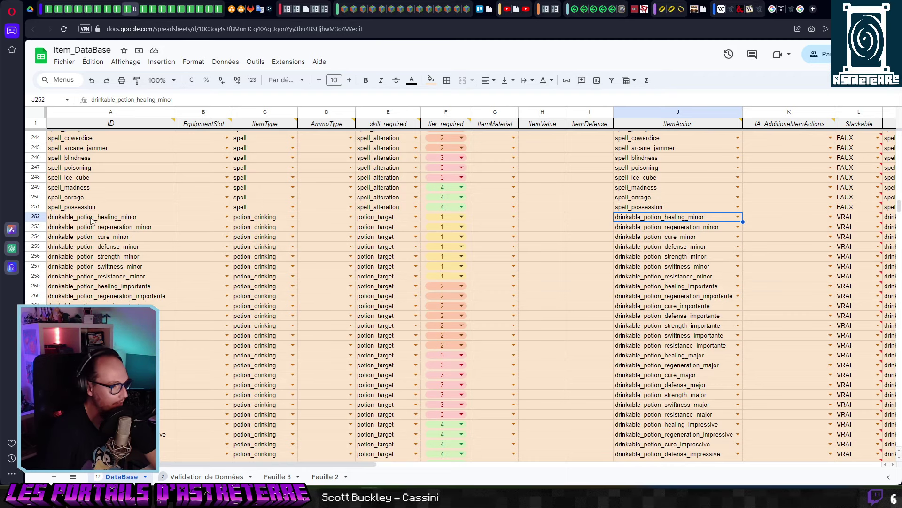
{"action": "key", "text": "Right"}
{"action": "key", "text": "Right"}
{"action": "key", "text": "Right"}
{"action": "key", "text": "Right"}
{"action": "key", "text": "Right"}
{"action": "key", "text": "Right"}
{"action": "key", "text": "Right"}
{"action": "key", "text": "Right"}
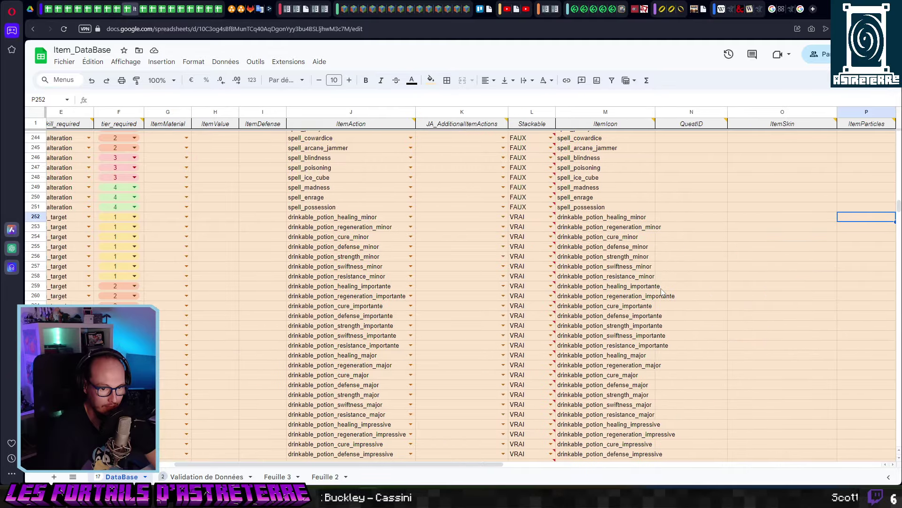
Continue along the minor healing potion's row to its name and description keys and its French description in NOEX_trad DescFR.
{"action": "key", "text": "Right"}
{"action": "key", "text": "Right"}
{"action": "key", "text": "Right"}
{"action": "key", "text": "Right"}
{"action": "key", "text": "Right"}
{"action": "key", "text": "Right"}
{"action": "key", "text": "Right"}
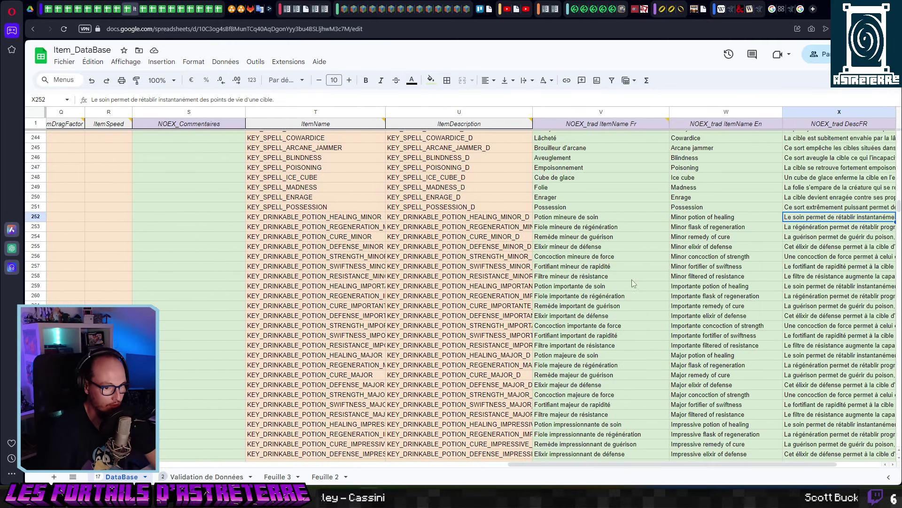
{"action": "key", "text": "Left"}
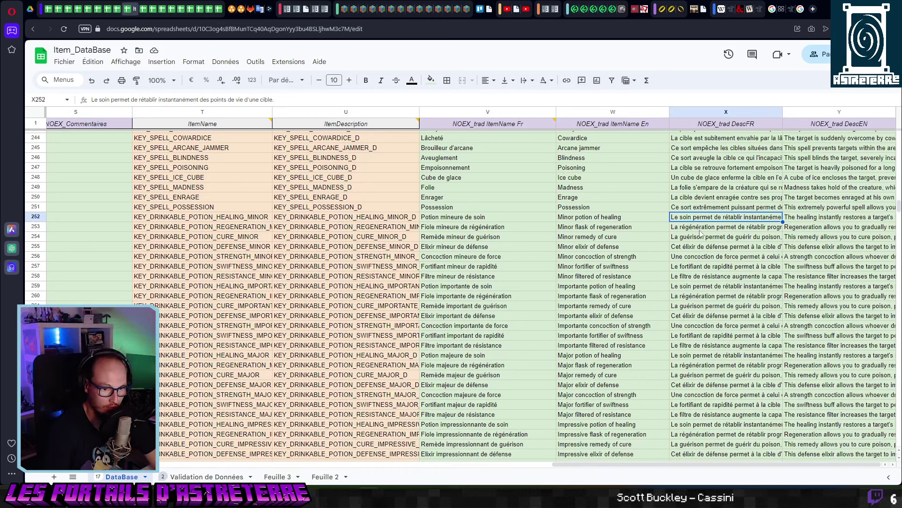
Read the French descriptions of the minor drinkable potions down to the importante healing potion, and select that potion's English description.
{"action": "key", "text": "Down"}
{"action": "key", "text": "Down"}
{"action": "key", "text": "Down"}
{"action": "key", "text": "Down"}
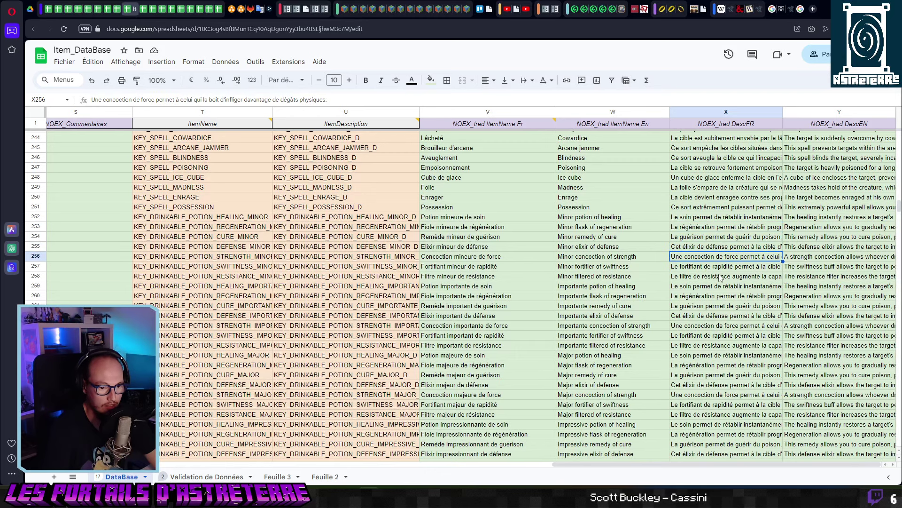
{"action": "key", "text": "Down"}
{"action": "key", "text": "Down"}
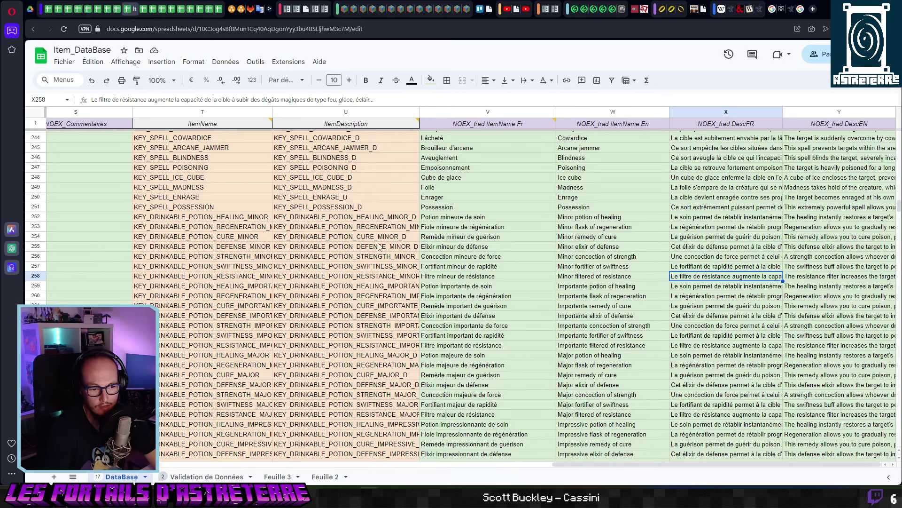
{"action": "key", "text": "Down"}
{"action": "key", "text": "Up"}
{"action": "key", "text": "Up"}
{"action": "key", "text": "Up"}
{"action": "key", "text": "Down"}
{"action": "key", "text": "Down"}
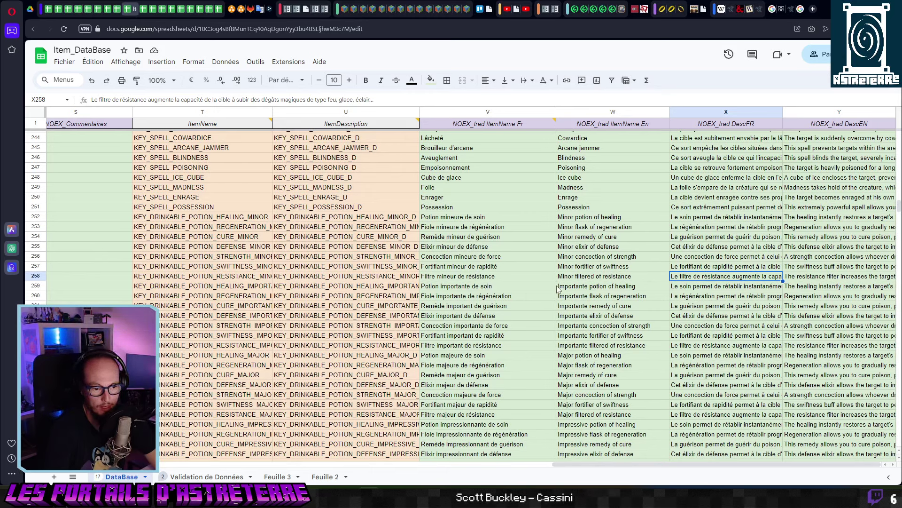
{"action": "key", "text": "Down"}
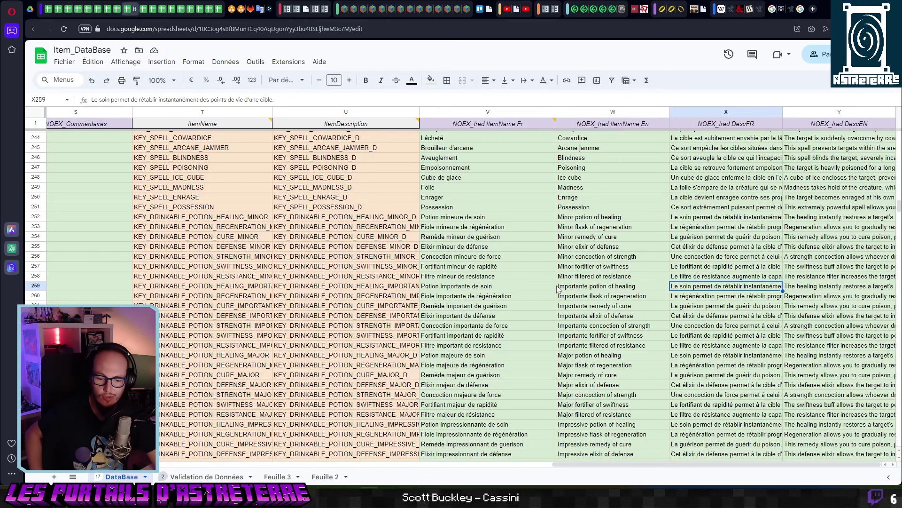
{"action": "key", "text": "Right"}
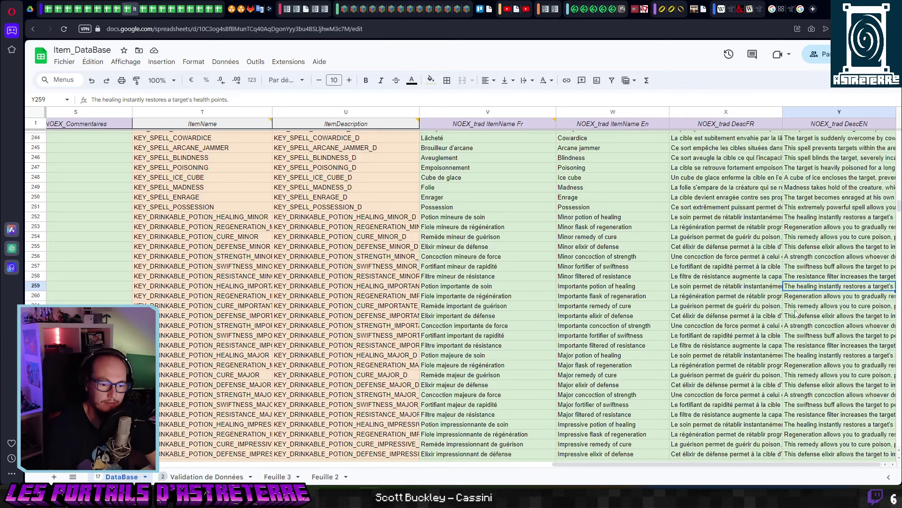
Look down the French description column from the importante healing potion past the last splash potion entries.
{"action": "key", "text": "Left"}
{"action": "key", "text": "Down"}
{"action": "key", "text": "Down"}
{"action": "key", "text": "Down"}
{"action": "key", "text": "Down"}
{"action": "key", "text": "Down"}
{"action": "key", "text": "Down"}
{"action": "key", "text": "Down"}
{"action": "key", "text": "Down"}
{"action": "key", "text": "Down"}
{"action": "key", "text": "Down"}
{"action": "key", "text": "Down"}
{"action": "key", "text": "Down"}
{"action": "key", "text": "Down"}
{"action": "key", "text": "Down"}
{"action": "key", "text": "Down"}
{"action": "key", "text": "Down"}
{"action": "key", "text": "Down"}
{"action": "key", "text": "Down"}
{"action": "key", "text": "Down"}
{"action": "key", "text": "Down"}
{"action": "key", "text": "Down"}
{"action": "key", "text": "Down"}
{"action": "key", "text": "Down"}
{"action": "key", "text": "Down"}
{"action": "key", "text": "Down"}
{"action": "key", "text": "Down"}
{"action": "key", "text": "Down"}
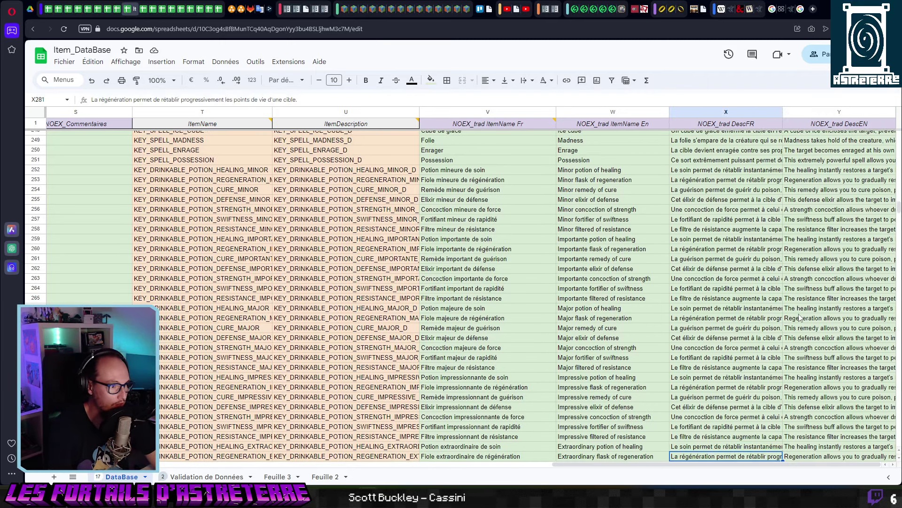
{"action": "key", "text": "Down"}
{"action": "key", "text": "Down"}
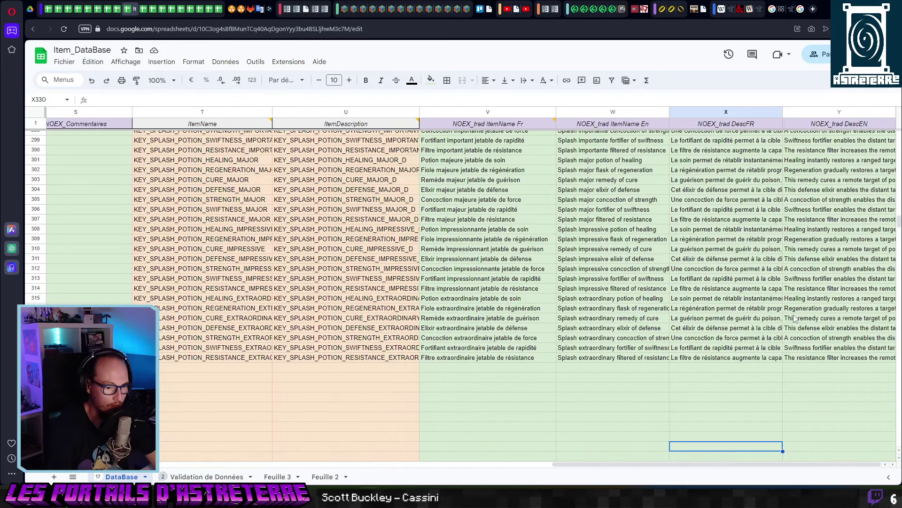
Return to the ID column in the empty rows below the last splash potion and open the Export Sheet Data add-on.
{"action": "key", "text": "Left"}
{"action": "key", "text": "Left"}
{"action": "key", "text": "Left"}
{"action": "key", "text": "Left"}
{"action": "key", "text": "Left"}
{"action": "key", "text": "Left"}
{"action": "key", "text": "Left"}
{"action": "key", "text": "Left"}
{"action": "key", "text": "Left"}
{"action": "key", "text": "Left"}
{"action": "key", "text": "Left"}
{"action": "key", "text": "Left"}
{"action": "key", "text": "Left"}
{"action": "key", "text": "Left"}
{"action": "key", "text": "Left"}
{"action": "key", "text": "Left"}
{"action": "key", "text": "Left"}
{"action": "key", "text": "Left"}
{"action": "key", "text": "Left"}
{"action": "key", "text": "Left"}
{"action": "key", "text": "Left"}
{"action": "key", "text": "Left"}
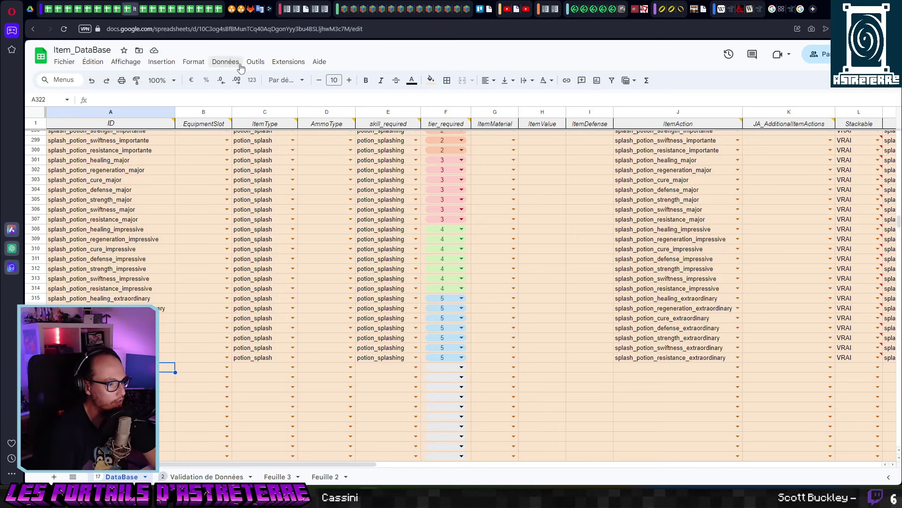
{"action": "left_click", "coordinate": [288, 61]}
{"action": "mouse_move", "coordinate": [318, 177]}
{"action": "left_click", "coordinate": [403, 174]}
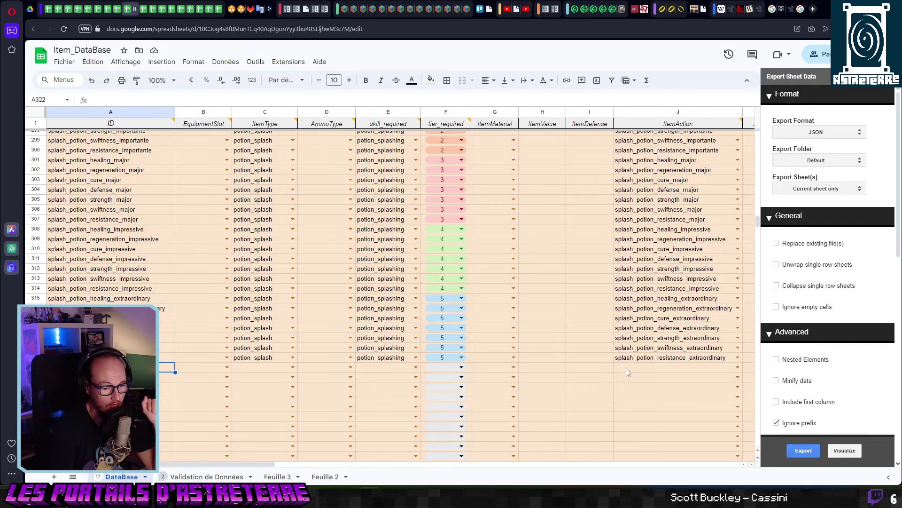
Switch to the running Astreterre game and examine the example items of the Potions à boire talents at tiers I, III and IV.
{"action": "mouse_move", "coordinate": [527, 484]}
{"action": "left_click", "coordinate": [555, 471]}
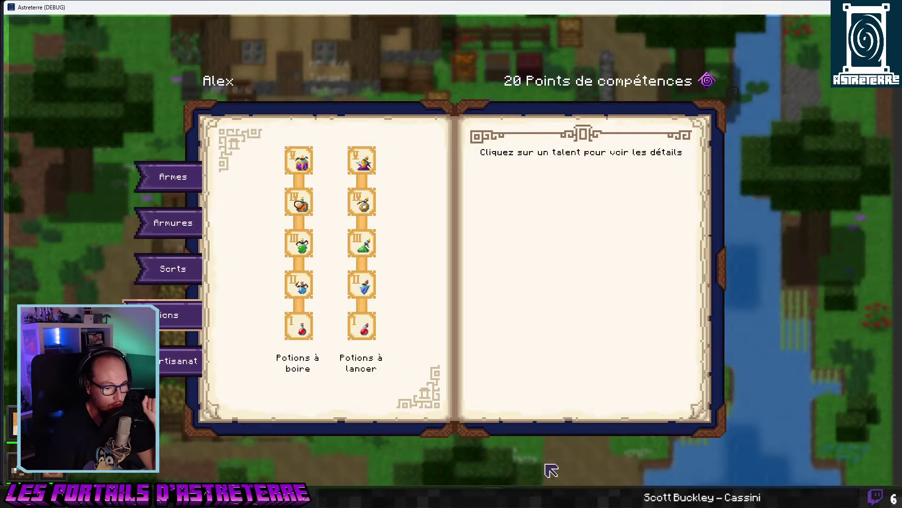
{"action": "left_click", "coordinate": [300, 326]}
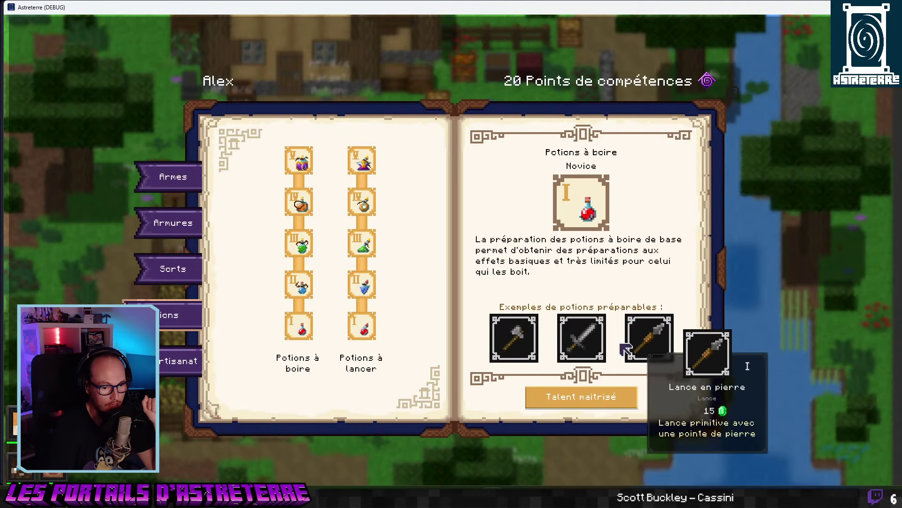
{"action": "left_click", "coordinate": [301, 242]}
{"action": "left_click", "coordinate": [301, 202]}
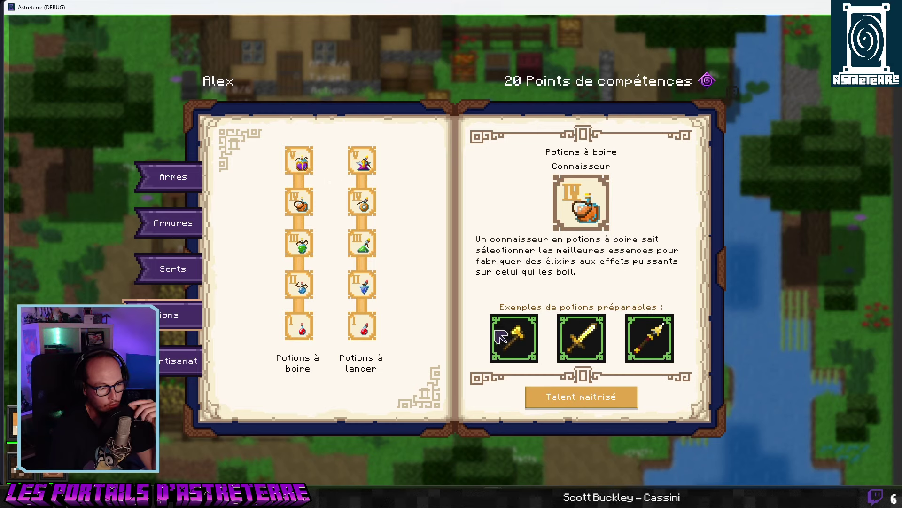
{"action": "mouse_move", "coordinate": [663, 349]}
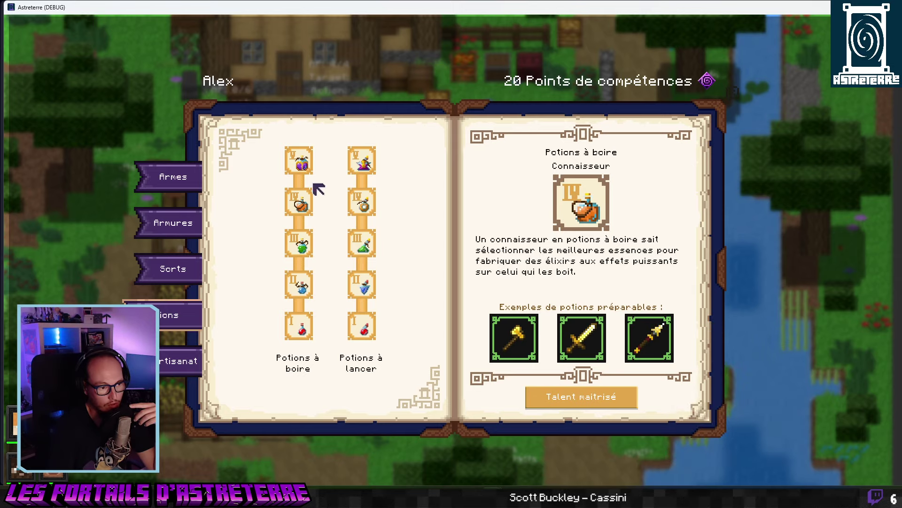
{"action": "mouse_move", "coordinate": [633, 330]}
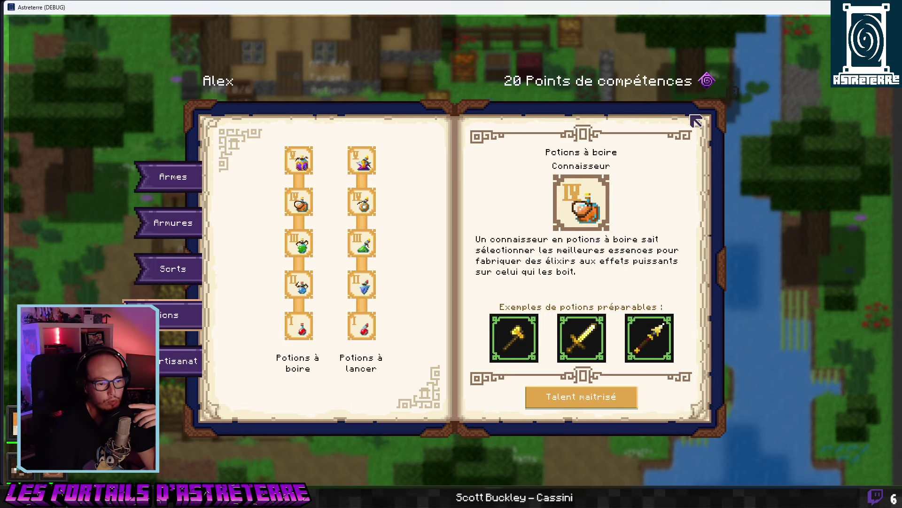
{"action": "left_click", "coordinate": [728, 88]}
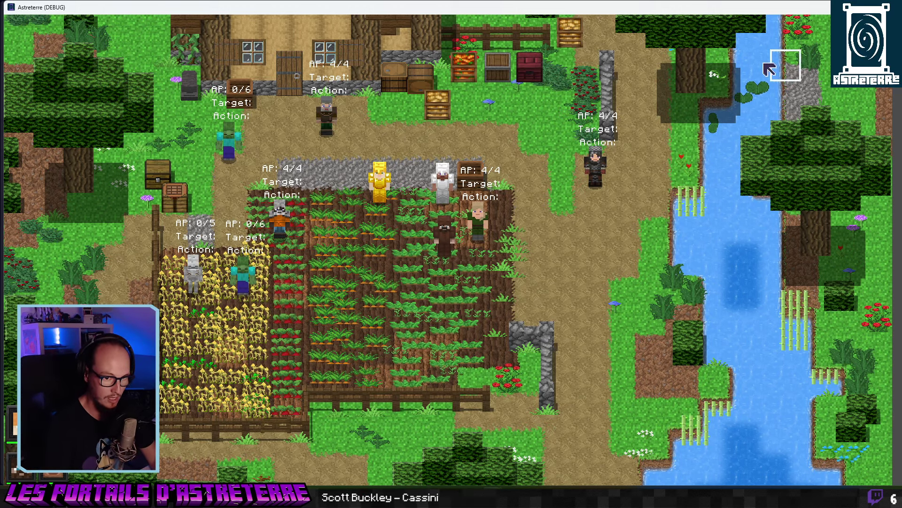
{"action": "key", "text": "k"}
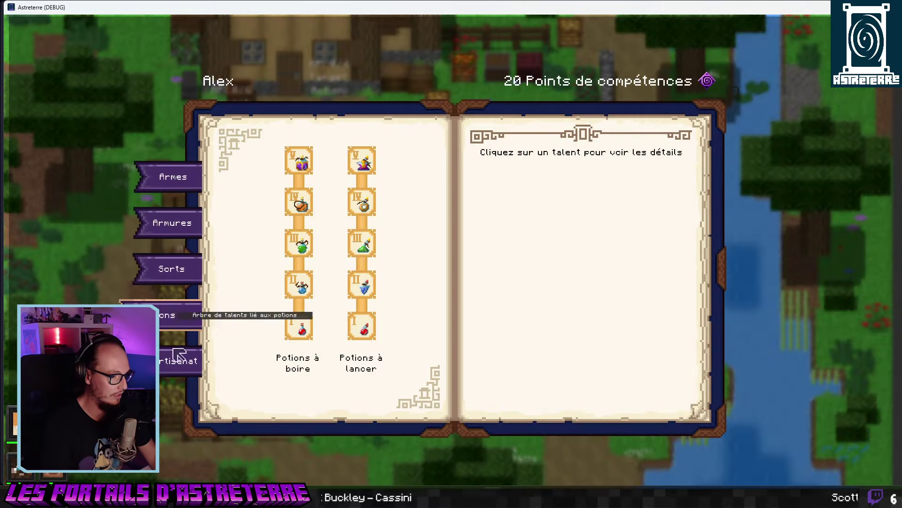
{"action": "key", "text": "Escape"}
Switch back to the Item_DataBase spreadsheet, download the exported Item_DataBase - DataBase.json, and move the Item_Icons folder window aside.
{"action": "key", "text": "alt+Tab"}
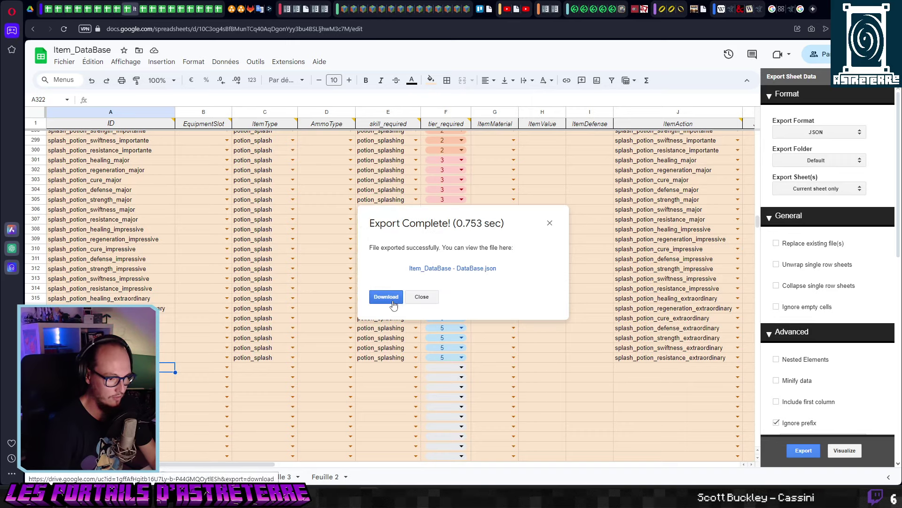
{"action": "left_click", "coordinate": [387, 296]}
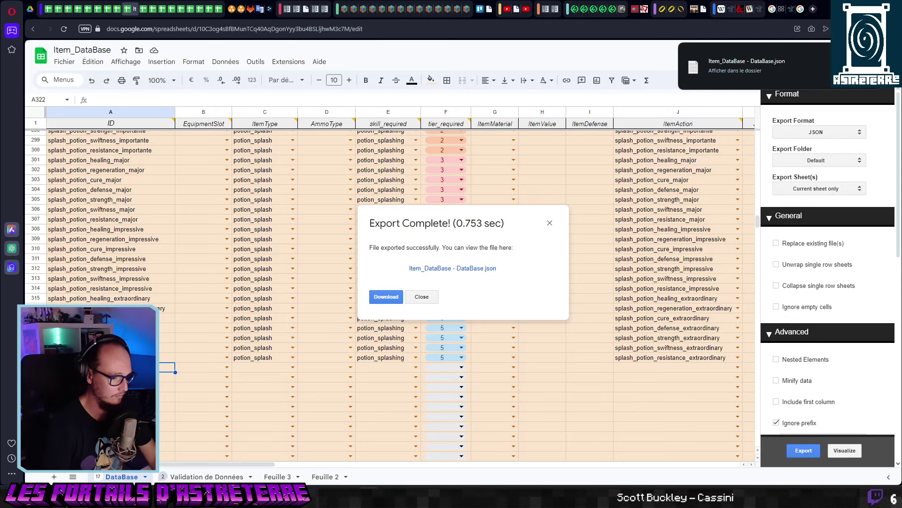
{"action": "key", "text": "alt+Tab"}
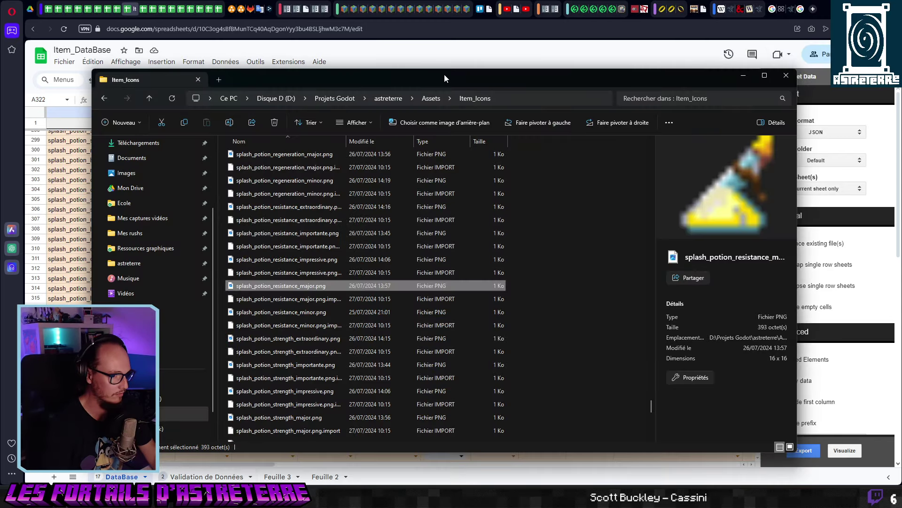
{"action": "left_click_drag", "start_coordinate": [435, 81], "coordinate": [358, 81]}
{"action": "key", "text": "alt+Tab"}
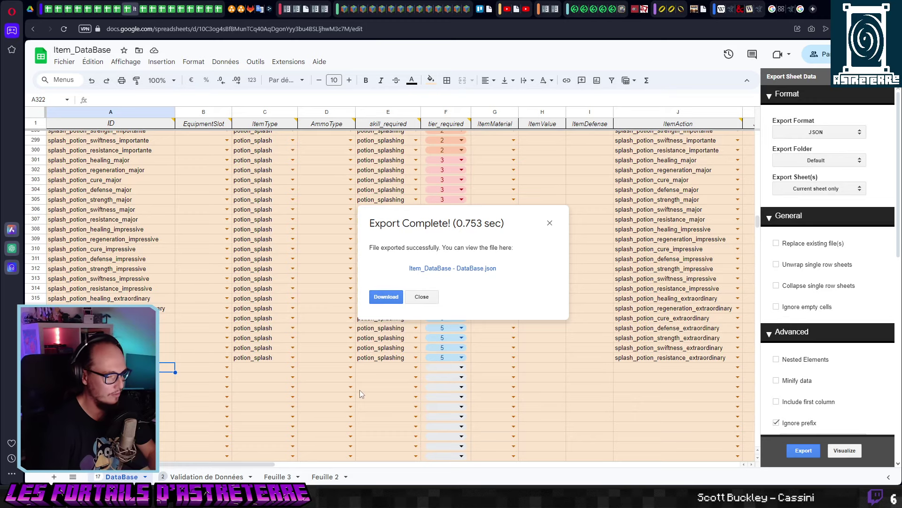
Switch to the Godot editor and open the script attached to the SkillsTreeUI root node.
{"action": "key", "text": "alt+Tab"}
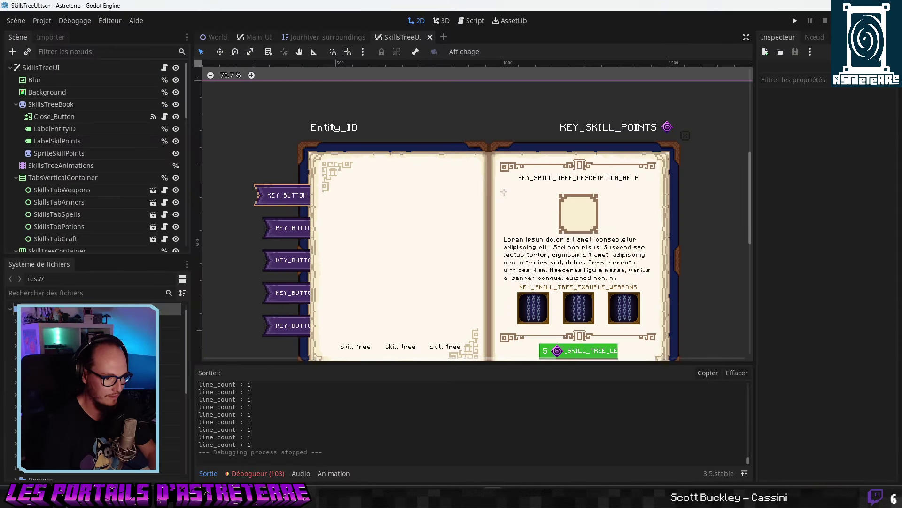
{"action": "scroll", "coordinate": [396, 226], "scroll_direction": "down", "scroll_amount": 3}
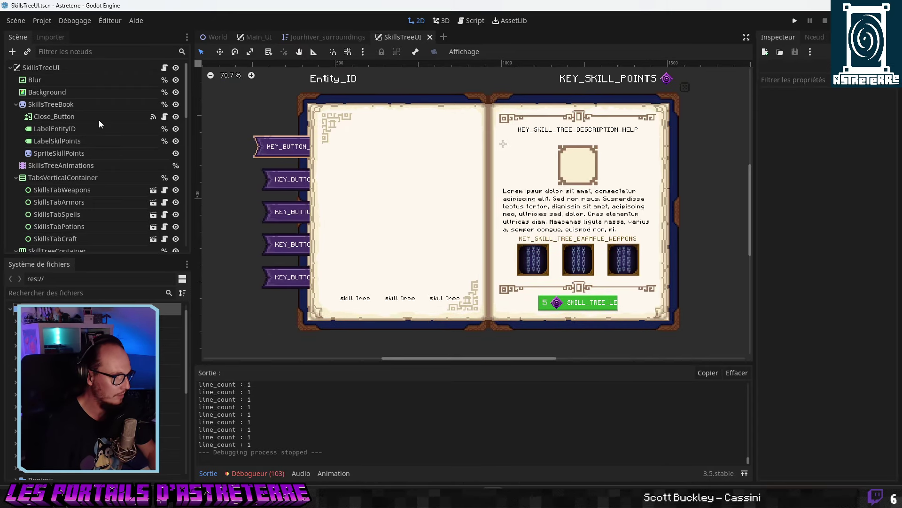
{"action": "left_click", "coordinate": [165, 68]}
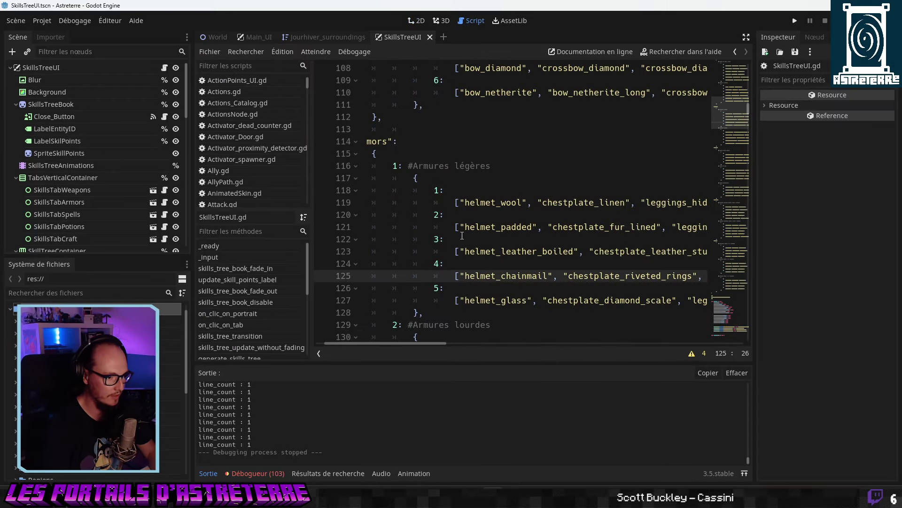
Return to the Item_DataBase spreadsheet, dismiss the export dialog and bring the drinkable potion IDs into view.
{"action": "key", "text": "alt+Tab"}
{"action": "left_click", "coordinate": [421, 296]}
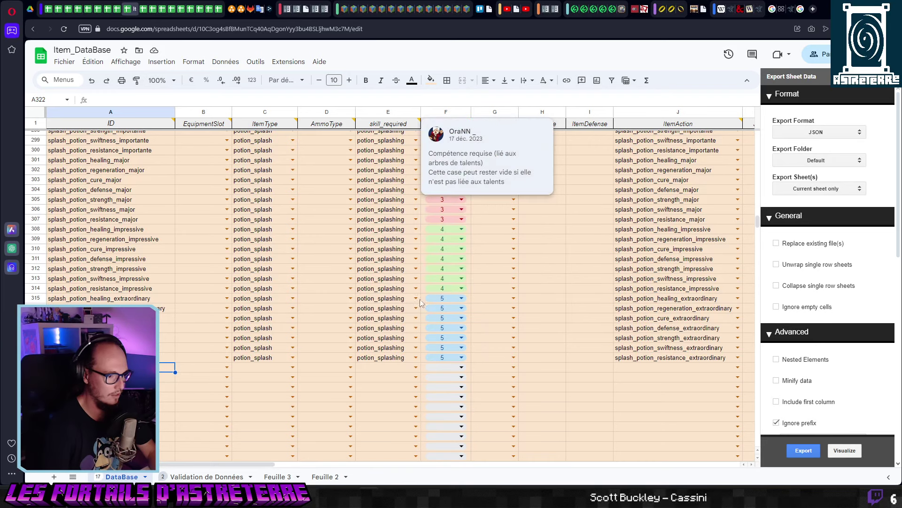
{"action": "left_click", "coordinate": [163, 268]}
{"action": "scroll", "coordinate": [163, 268], "scroll_direction": "up", "scroll_amount": 12}
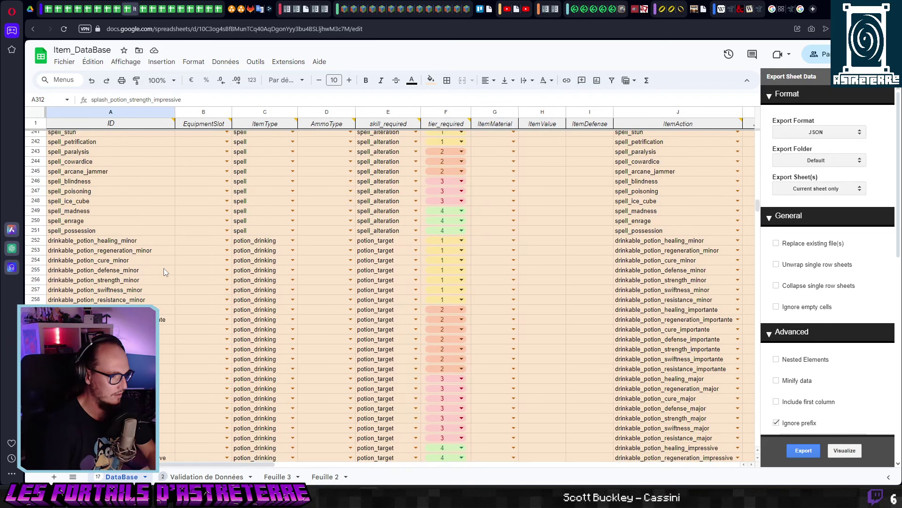
Switch back to Godot and expand the SkillsTreeUI.gd script editor by hiding the side docks.
{"action": "key", "text": "alt+Tab"}
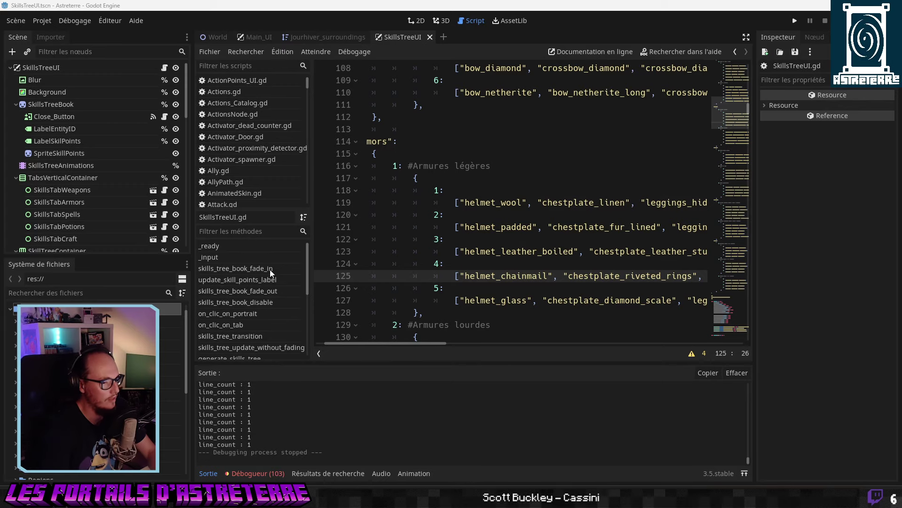
{"action": "left_click", "coordinate": [566, 252]}
{"action": "left_click", "coordinate": [746, 37]}
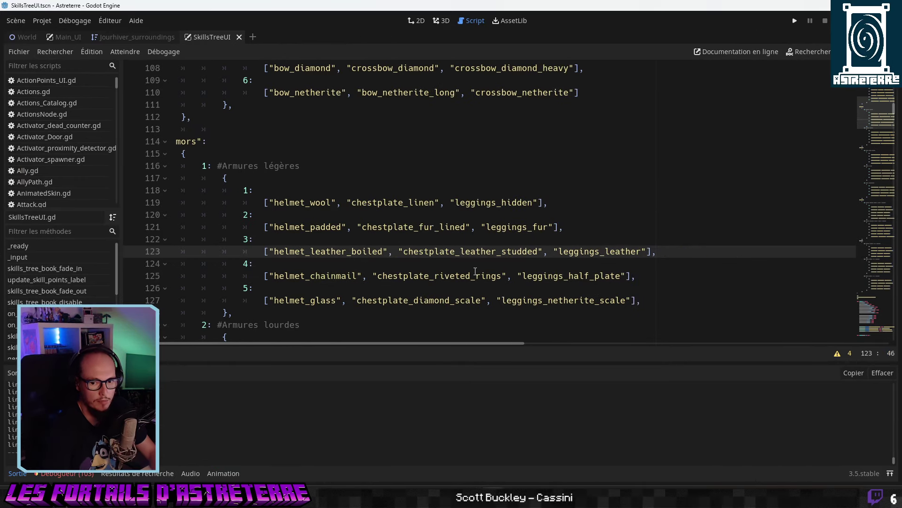
Remove the "[DEBUG : items à changer]" note from the Potions buvables comment in the potions section of SkillsTreeUI.gd.
{"action": "left_click", "coordinate": [403, 227]}
{"action": "scroll", "coordinate": [402, 221], "scroll_direction": "up", "scroll_amount": 2}
{"action": "scroll", "coordinate": [278, 246], "scroll_direction": "down", "scroll_amount": 10}
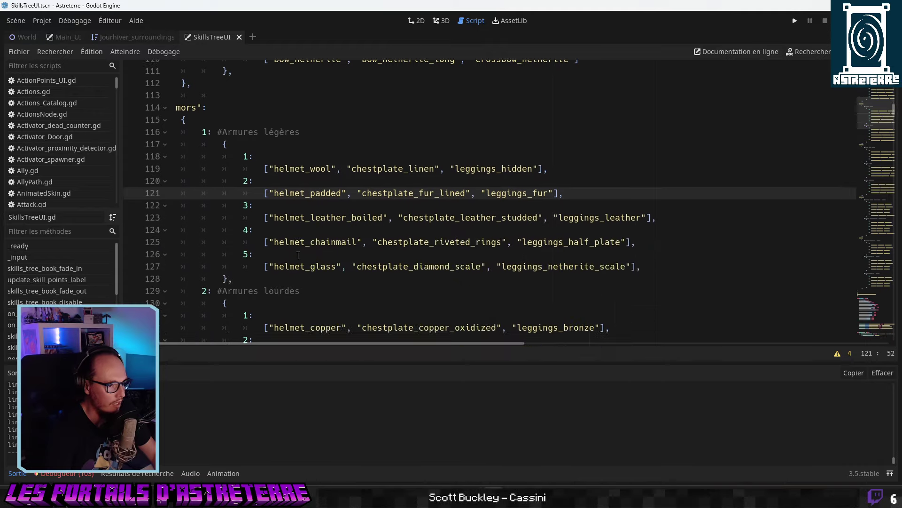
{"action": "scroll", "coordinate": [310, 243], "scroll_direction": "down", "scroll_amount": 15}
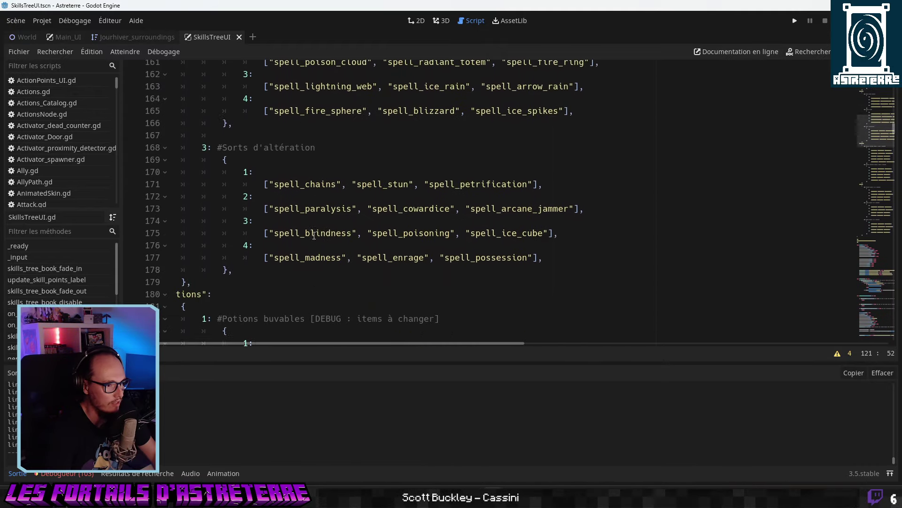
{"action": "scroll", "coordinate": [334, 188], "scroll_direction": "down", "scroll_amount": 1}
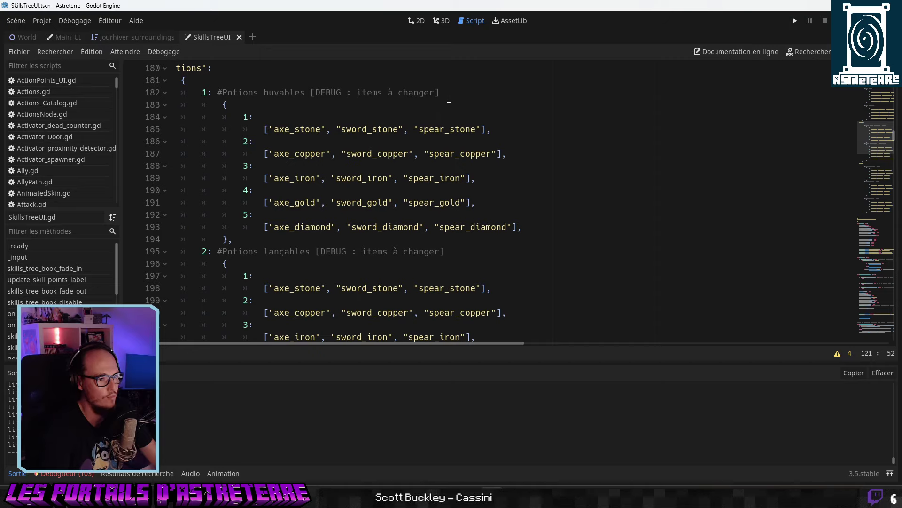
{"action": "left_click_drag", "start_coordinate": [445, 93], "coordinate": [311, 93]}
{"action": "key", "text": "BackSpace"}
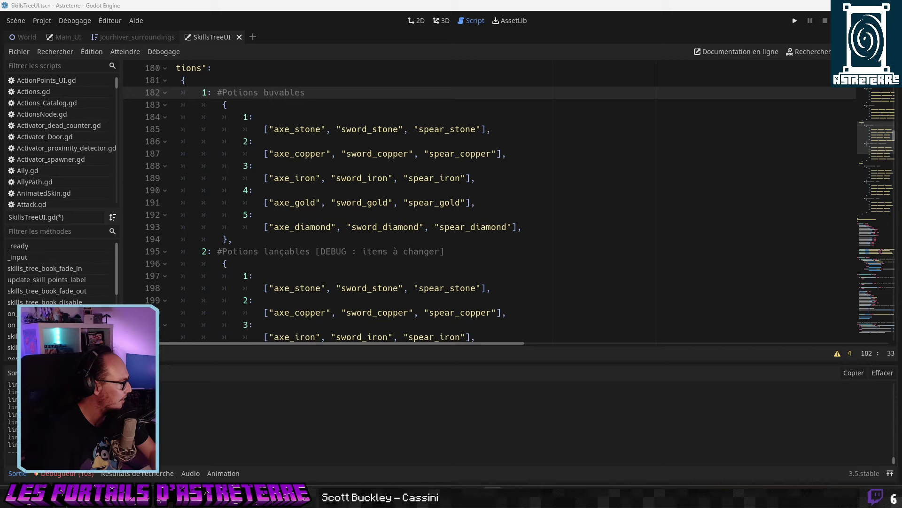
Replace the Potions buvables tier 1 items with drinkable_potion_healing_minor, drinkable_potion_regeneration_minor and drinkable_potion_cure_minor.
{"action": "double_click", "coordinate": [291, 130]}
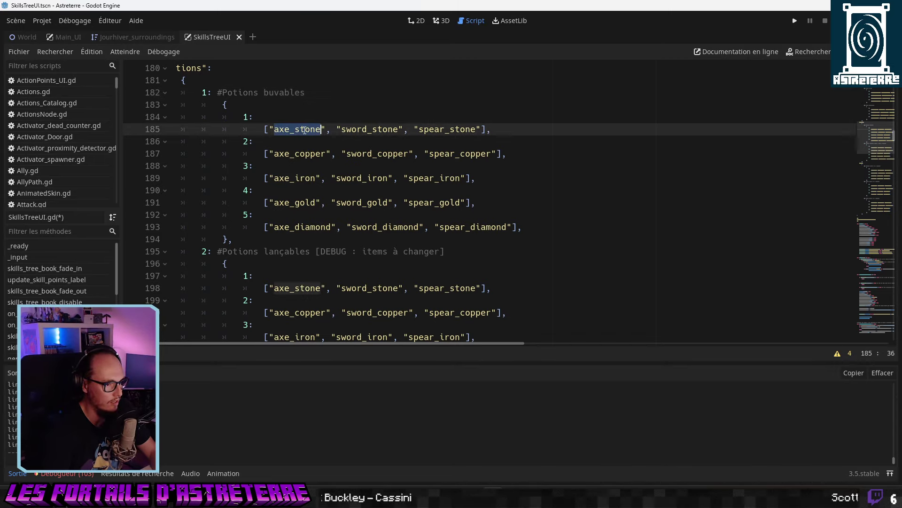
{"action": "type", "text": "drinkable_potion_healing_minor"}
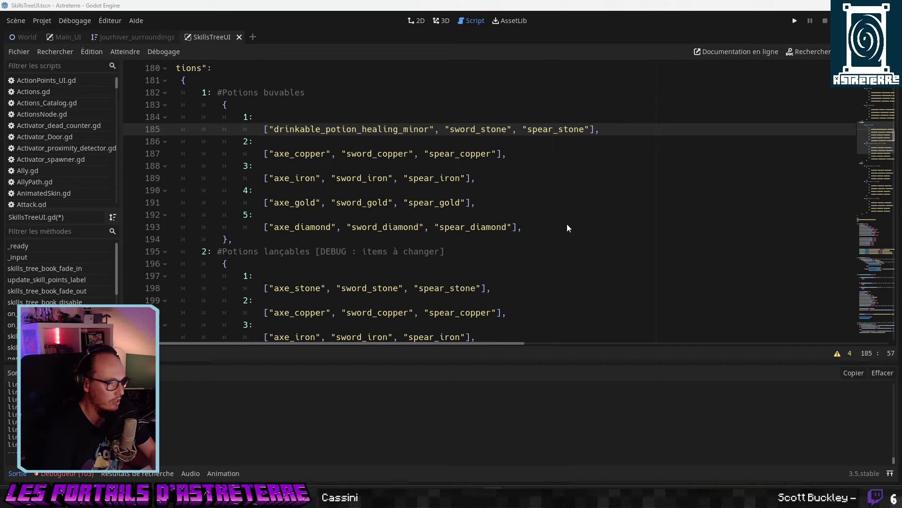
{"action": "double_click", "coordinate": [486, 129]}
{"action": "type", "text": "drinkable_potion_regeneration_minor"}
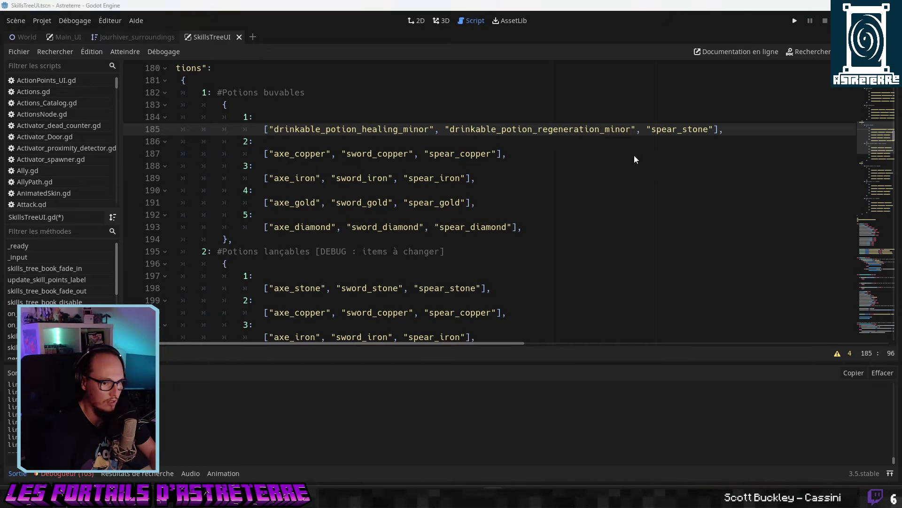
{"action": "double_click", "coordinate": [667, 129]}
{"action": "type", "text": "drinkable_potion_cure_minor"}
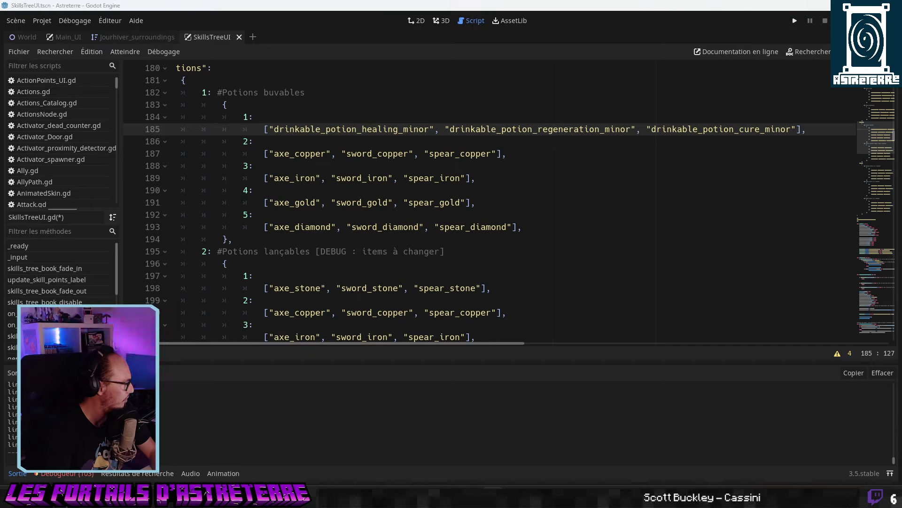
Replace axe_copper in the Potions buvables tier 2 list with drinkable_potion_defense_importante.
{"action": "double_click", "coordinate": [299, 157]}
{"action": "type", "text": "drinkable_potion_defense_importante"}
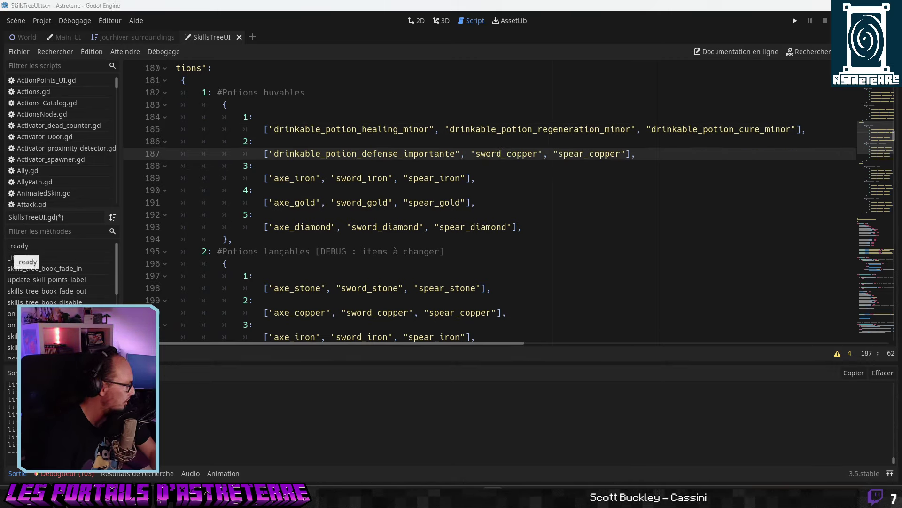
{"action": "left_click_drag", "start_coordinate": [540, 154], "coordinate": [273, 154]}
{"action": "type", "text": "drinkable_potion_strength_importante"}
{"action": "key", "text": "ctrl+z"}
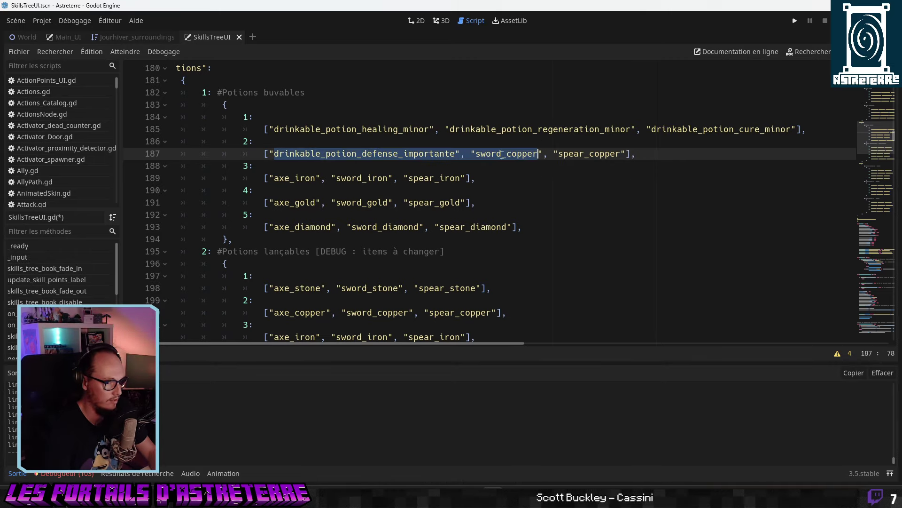
Replace the remaining Potions buvables tier 2 items with drinkable_potion_strength_importante and drinkable_potion_swiftness_importante.
{"action": "double_click", "coordinate": [505, 153]}
{"action": "type", "text": "drinkable_potion_strength_importante"}
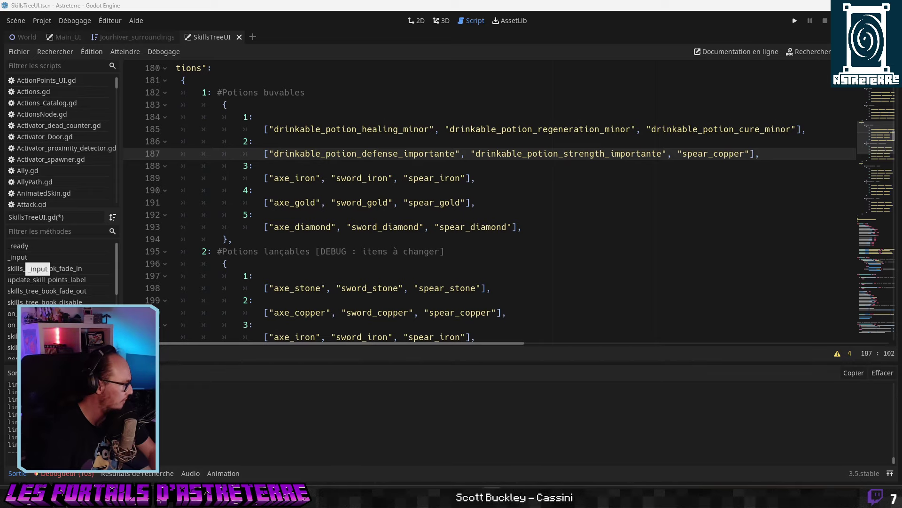
{"action": "double_click", "coordinate": [722, 160]}
{"action": "type", "text": "drinkable_potion_swiftness_importante"}
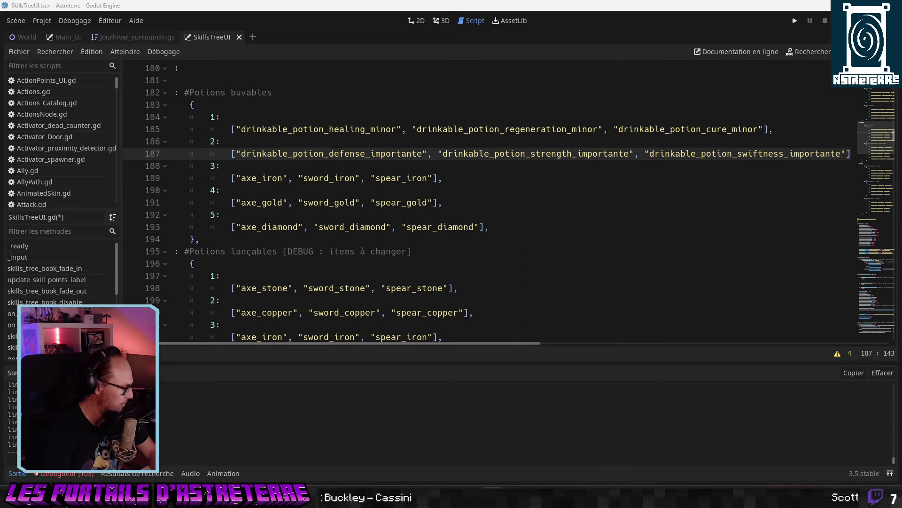
Replace the Potions buvables tier 3 items with drinkable_potion_resistance_major, drinkable_potion_healing_major and drinkable_potion_regeneration_major.
{"action": "double_click", "coordinate": [261, 178]}
{"action": "type", "text": "drinkable_potion_resistance_major"}
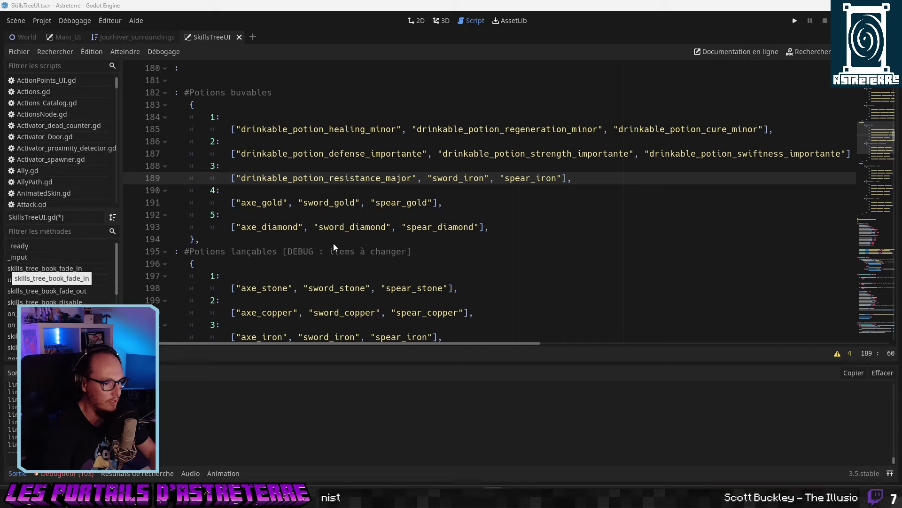
{"action": "left_click", "coordinate": [362, 202]}
{"action": "double_click", "coordinate": [456, 177]}
{"action": "type", "text": "drinkable_potion_healing_major"}
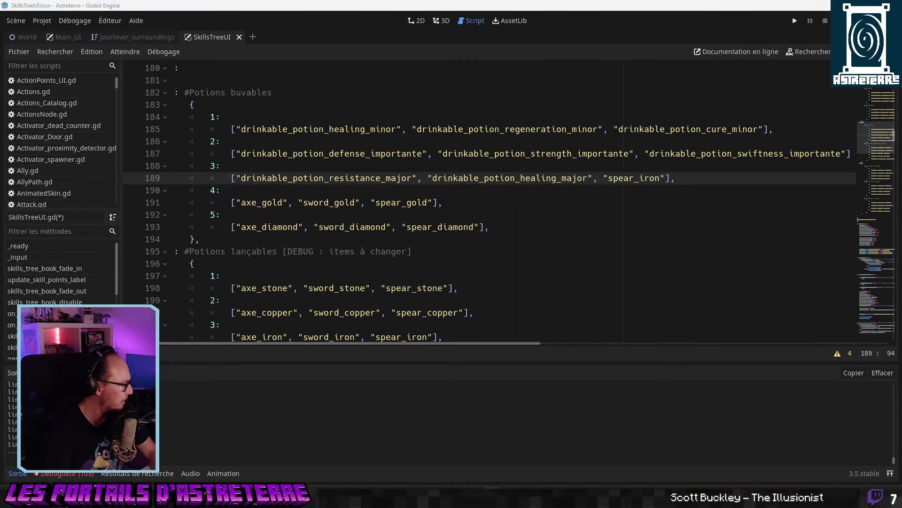
{"action": "double_click", "coordinate": [643, 174]}
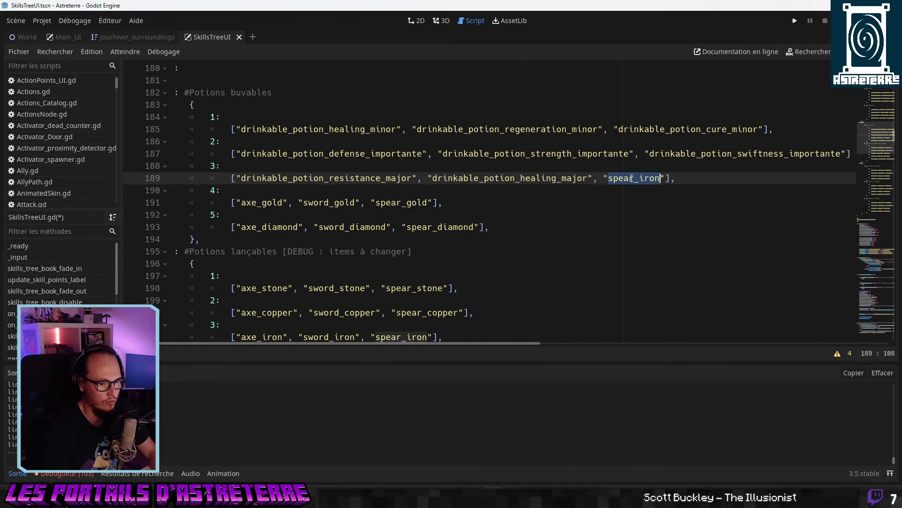
{"action": "type", "text": "drinkable_potion_regeneration_major"}
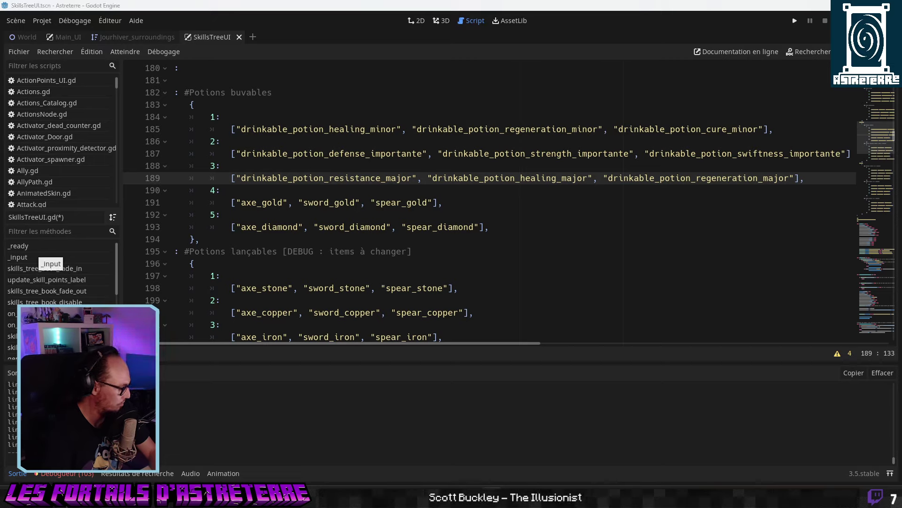
Replace the Potions buvables tier 4 items with drinkable_potion_cure_impressive, drinkable_potion_defense_impressive and drinkable_potion_strength_impressive.
{"action": "left_click", "coordinate": [244, 210]}
{"action": "double_click", "coordinate": [259, 203]}
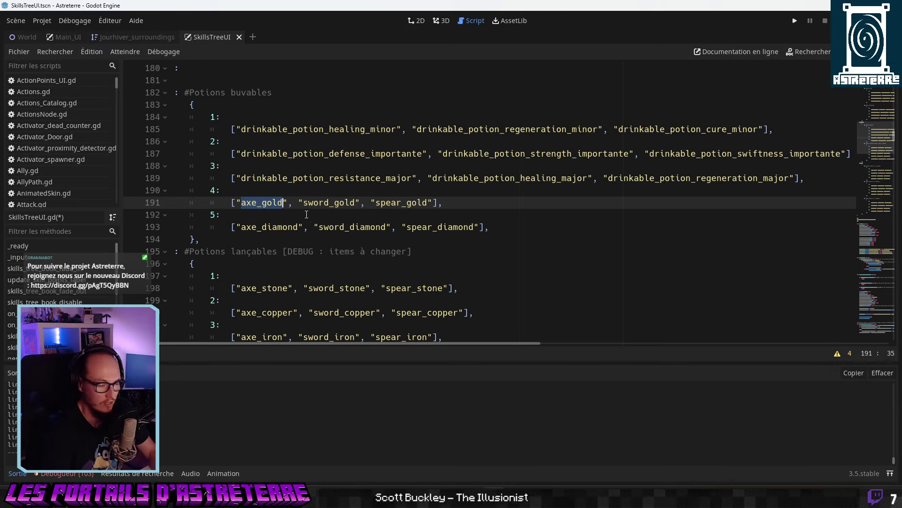
{"action": "type", "text": "drinkable_potion_cure_impressive"}
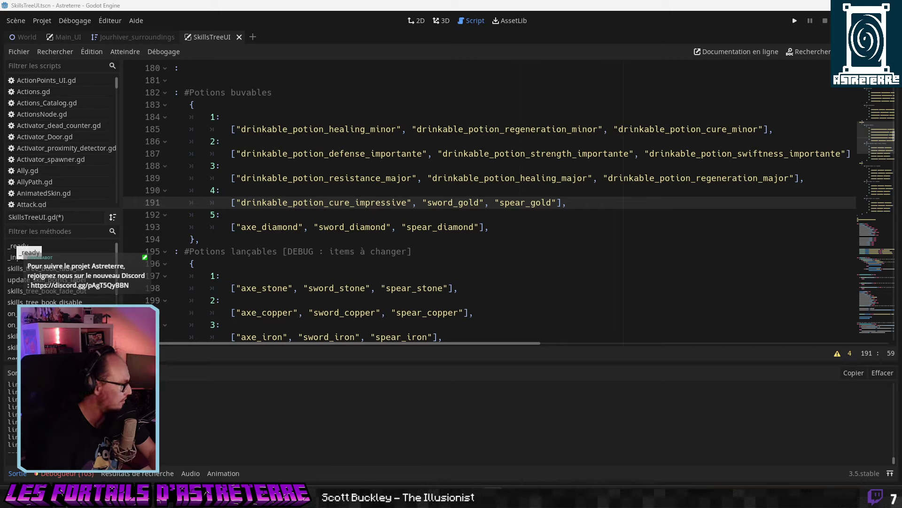
{"action": "double_click", "coordinate": [453, 203]}
{"action": "type", "text": "drinkable_potion_defense_impressive"}
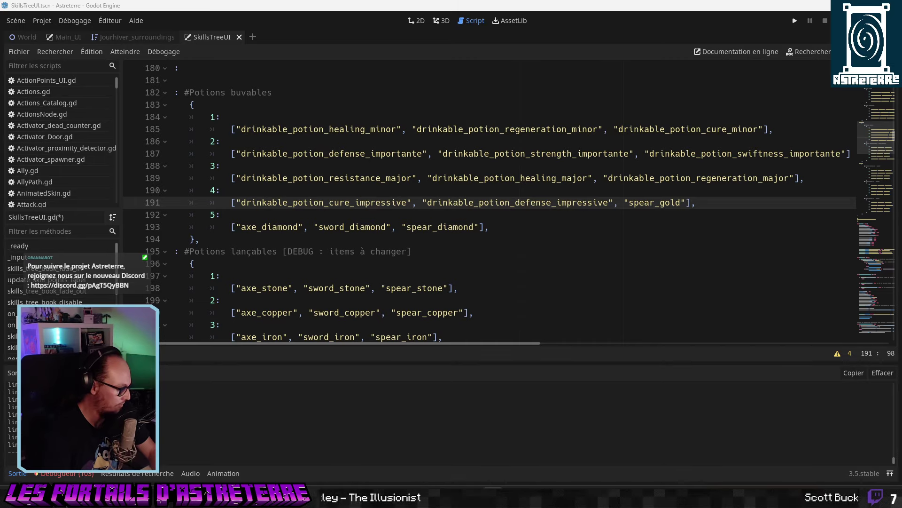
{"action": "double_click", "coordinate": [649, 202]}
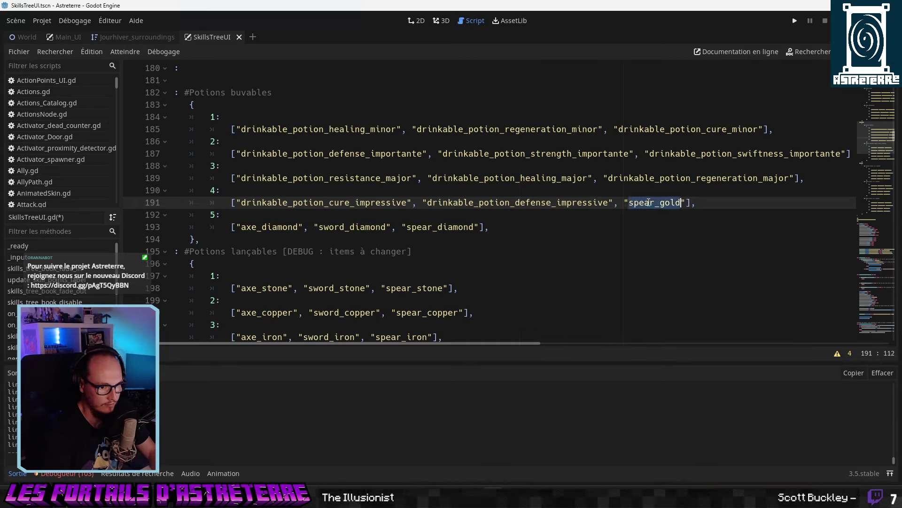
{"action": "type", "text": "drinkable_potion_strength_impressive"}
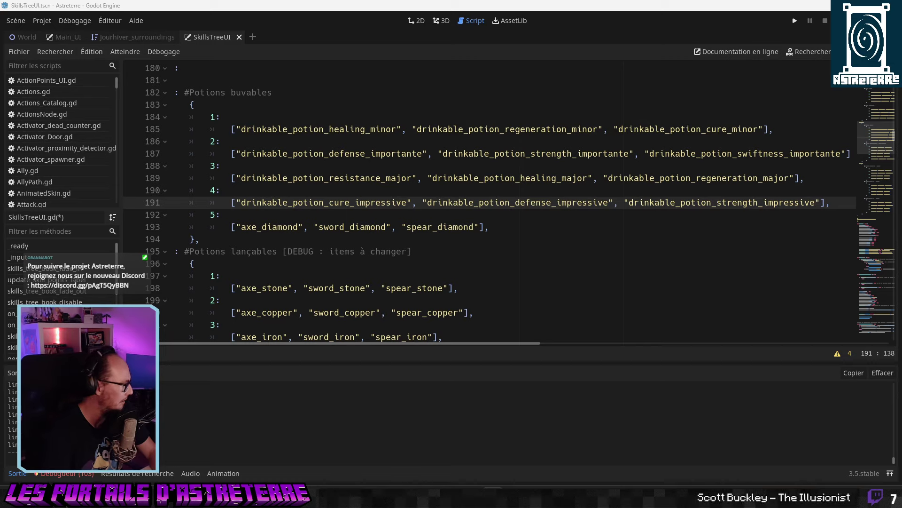
Replace the Potions buvables tier 5 items with drinkable_potion_swiftness_extraordinary, drinkable_potion_resistance_extraordinary and drinkable_potion_healing_extraordinary.
{"action": "double_click", "coordinate": [266, 226]}
{"action": "type", "text": "drinkable_potion_swiftness_extraordinary"}
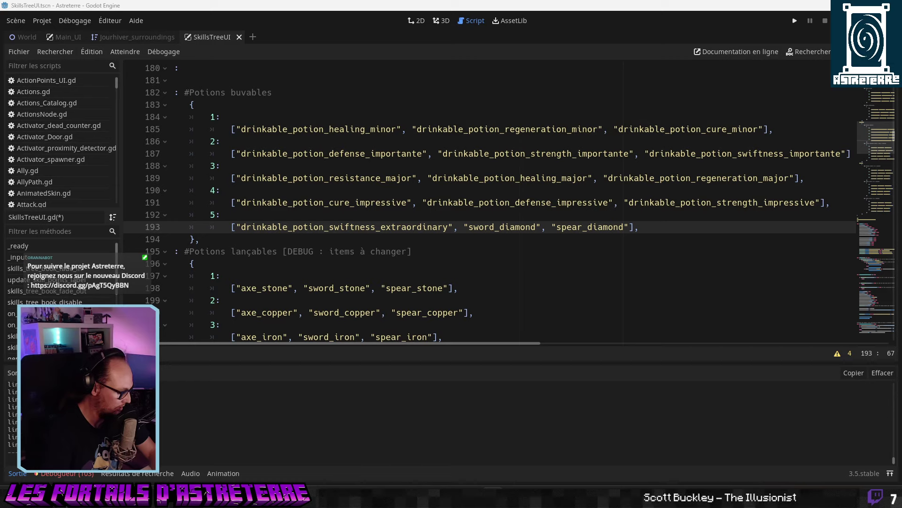
{"action": "double_click", "coordinate": [501, 228]}
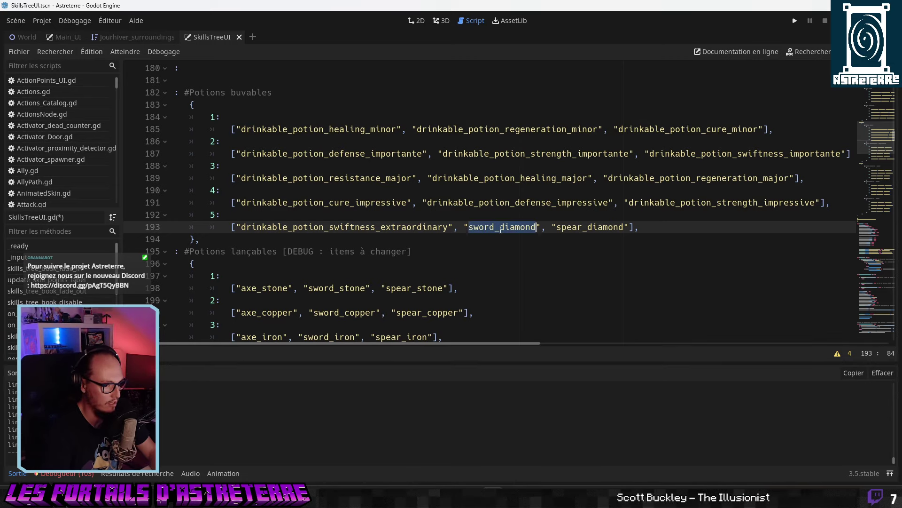
{"action": "type", "text": "drinkable_potion_resistance_extraordinary"}
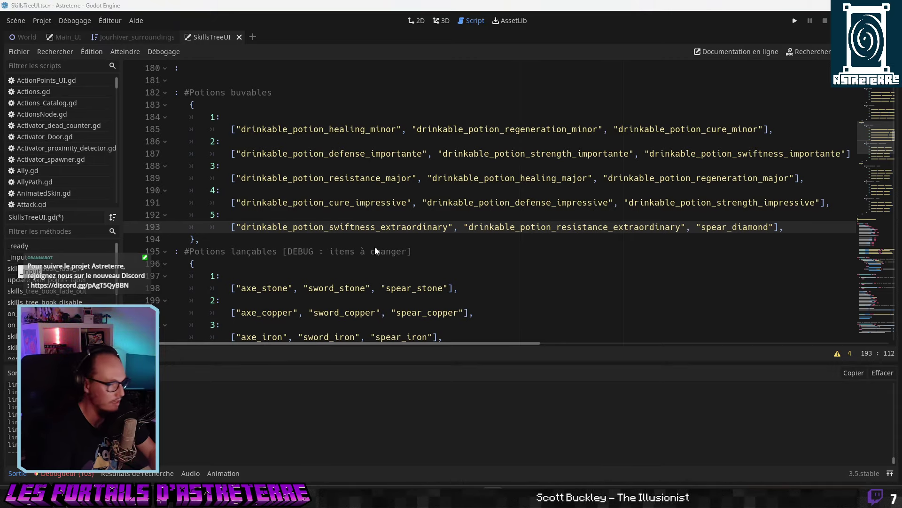
{"action": "double_click", "coordinate": [731, 227]}
{"action": "type", "text": "drinkable_potion_healing_extraordinary"}
{"action": "left_click", "coordinate": [614, 162]}
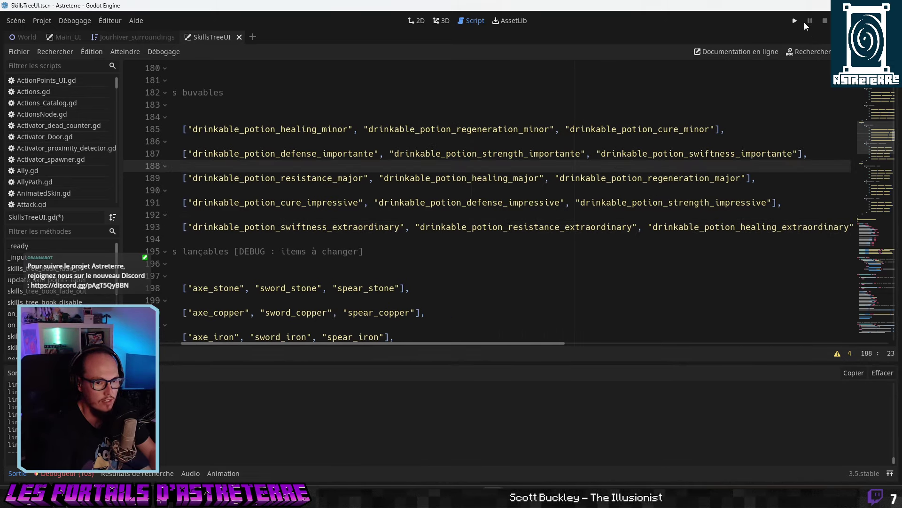
Run the Astreterre project and open the potions page of the in-game skills book.
{"action": "left_click", "coordinate": [796, 21]}
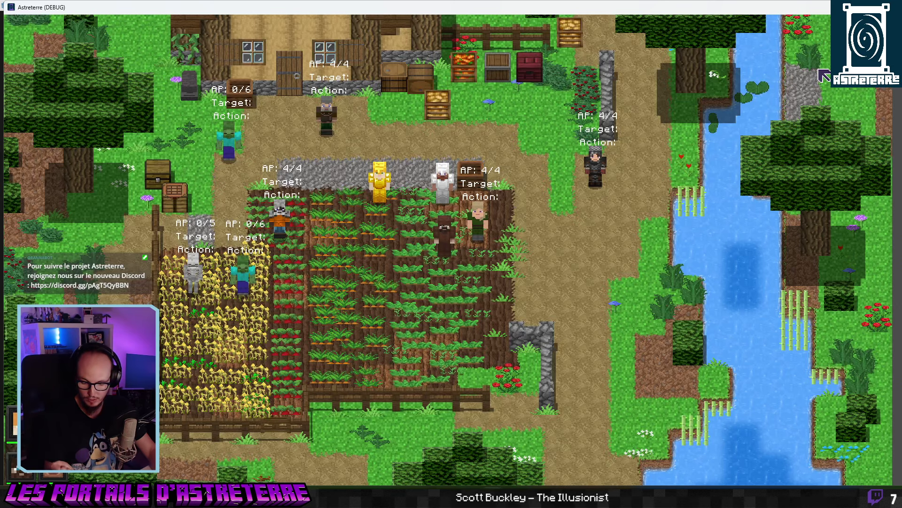
{"action": "key", "text": "k"}
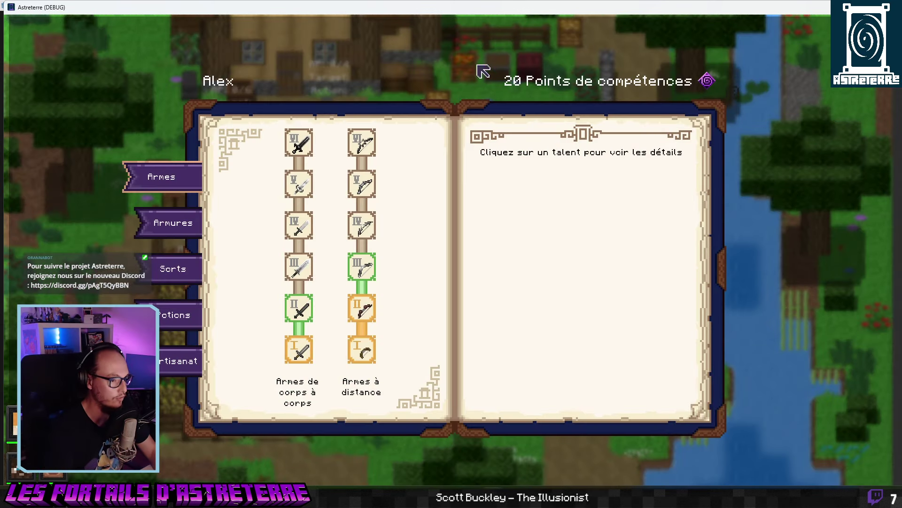
{"action": "left_click", "coordinate": [170, 278]}
{"action": "left_click", "coordinate": [264, 299]}
{"action": "left_click", "coordinate": [176, 315]}
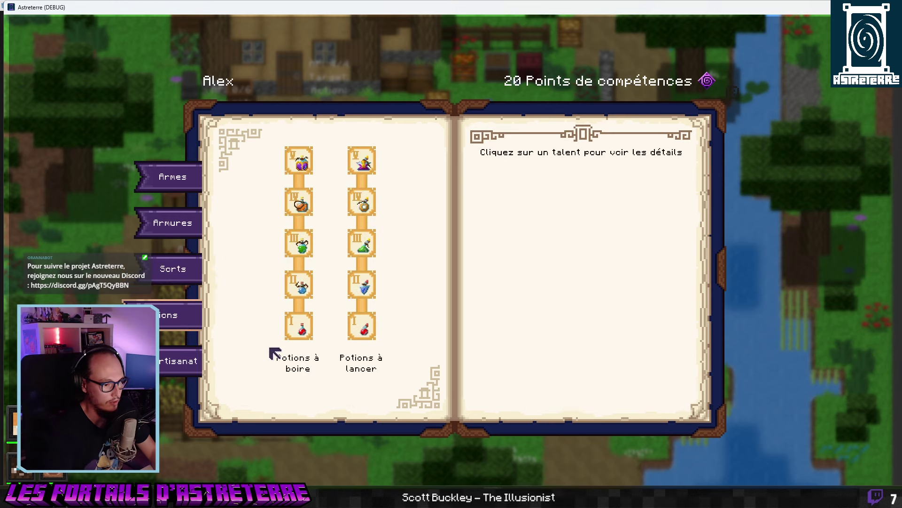
Check the example potions and their tooltips for the Potions à boire talents from tier I to tier V.
{"action": "left_click", "coordinate": [300, 328]}
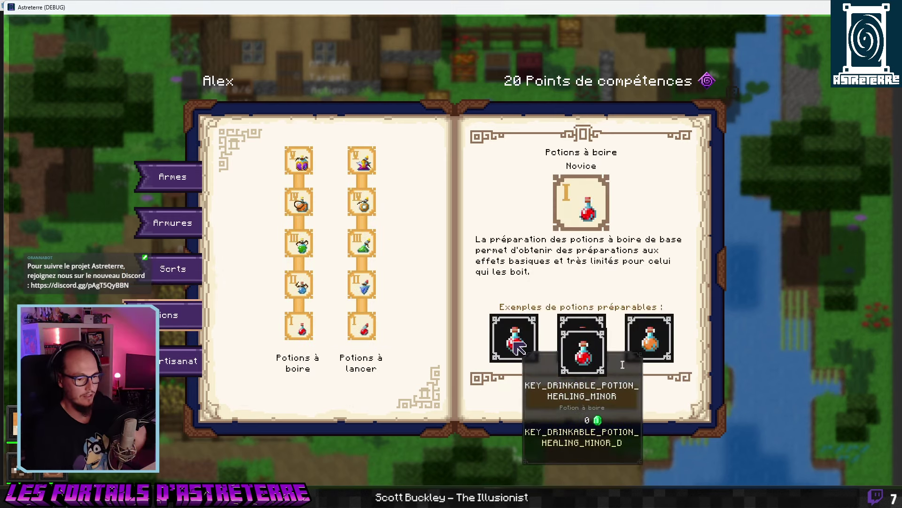
{"action": "mouse_move", "coordinate": [584, 349]}
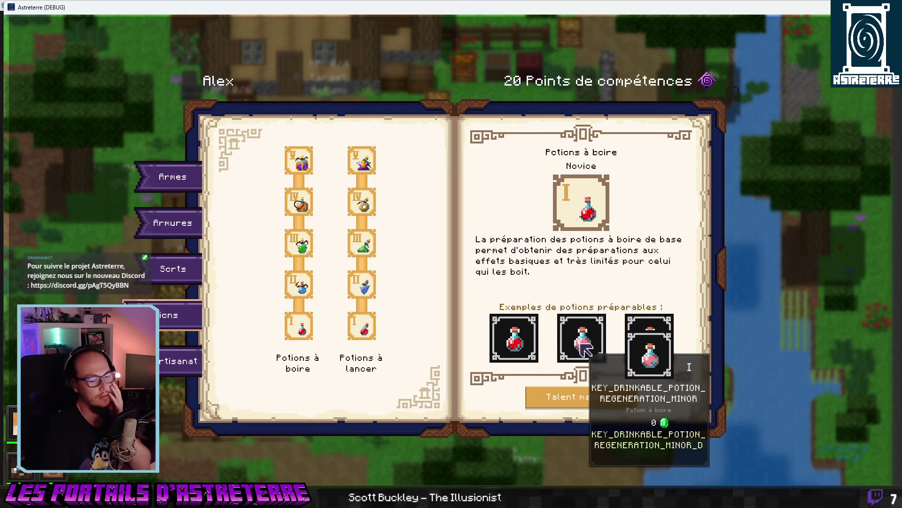
{"action": "mouse_move", "coordinate": [650, 345]}
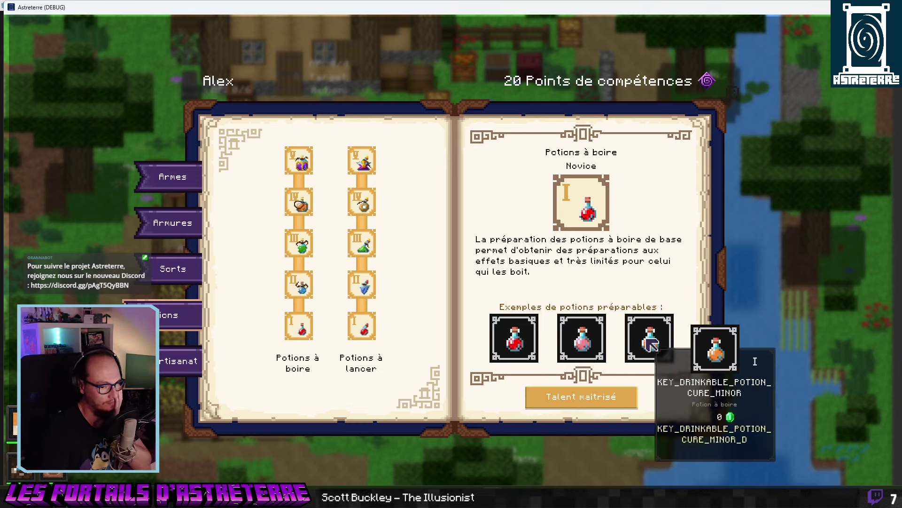
{"action": "left_click", "coordinate": [299, 284]}
{"action": "mouse_move", "coordinate": [517, 348]}
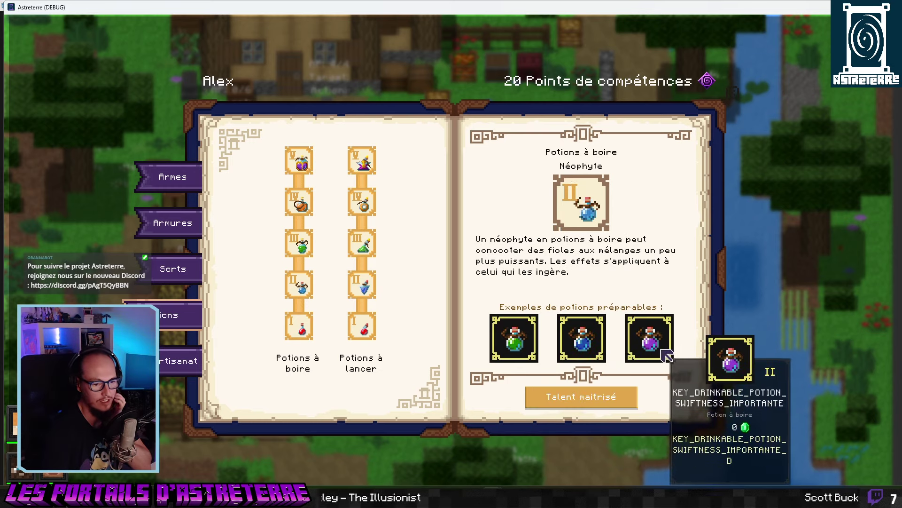
{"action": "left_click", "coordinate": [301, 244]}
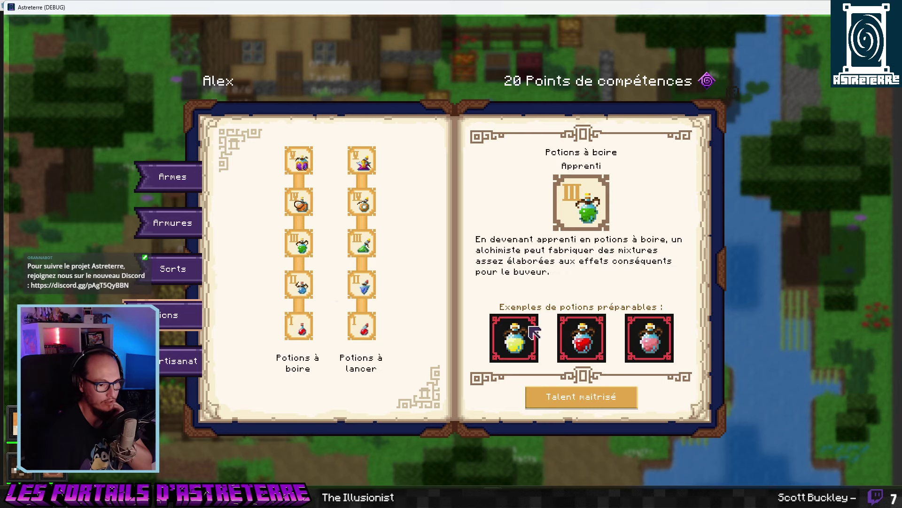
{"action": "mouse_move", "coordinate": [651, 350]}
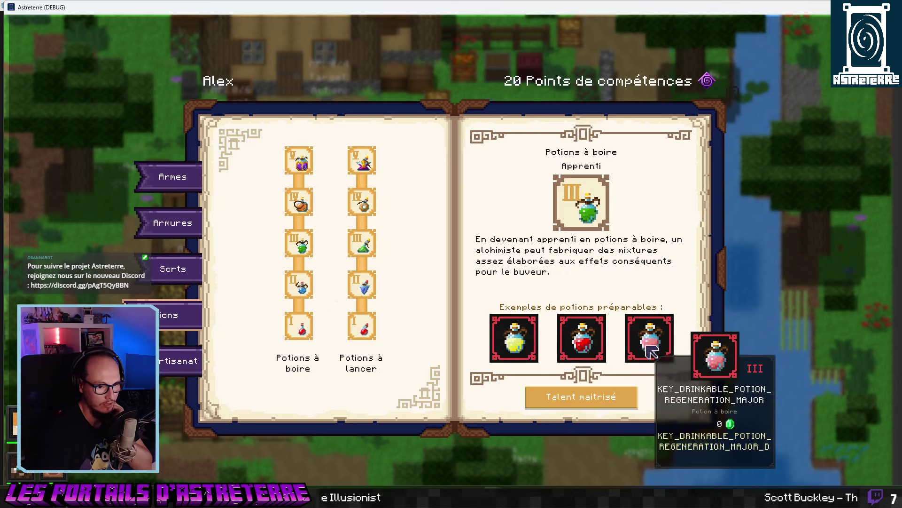
{"action": "left_click", "coordinate": [301, 202]}
{"action": "mouse_move", "coordinate": [527, 331]}
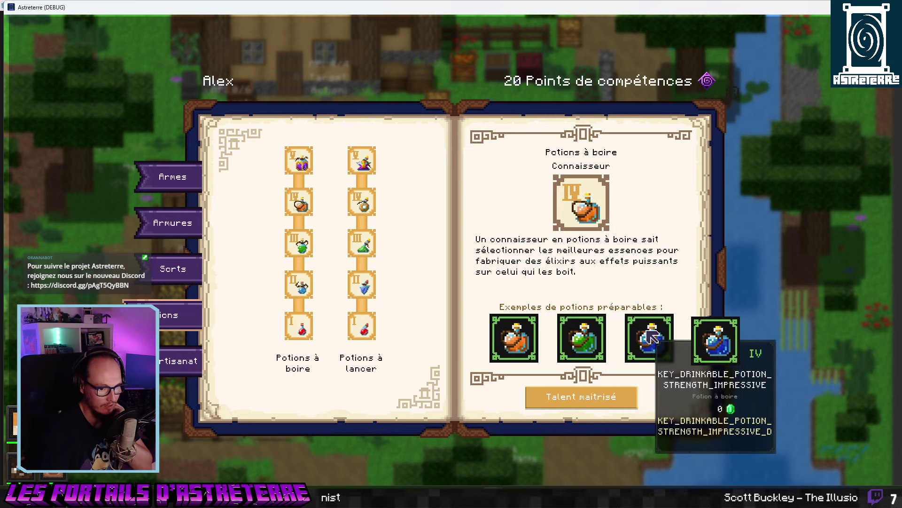
{"action": "left_click", "coordinate": [302, 168]}
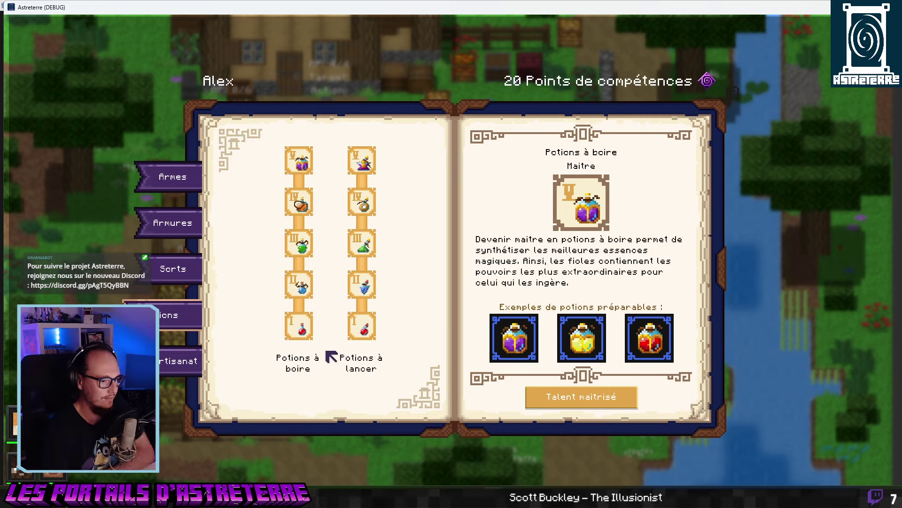
{"action": "mouse_move", "coordinate": [503, 348]}
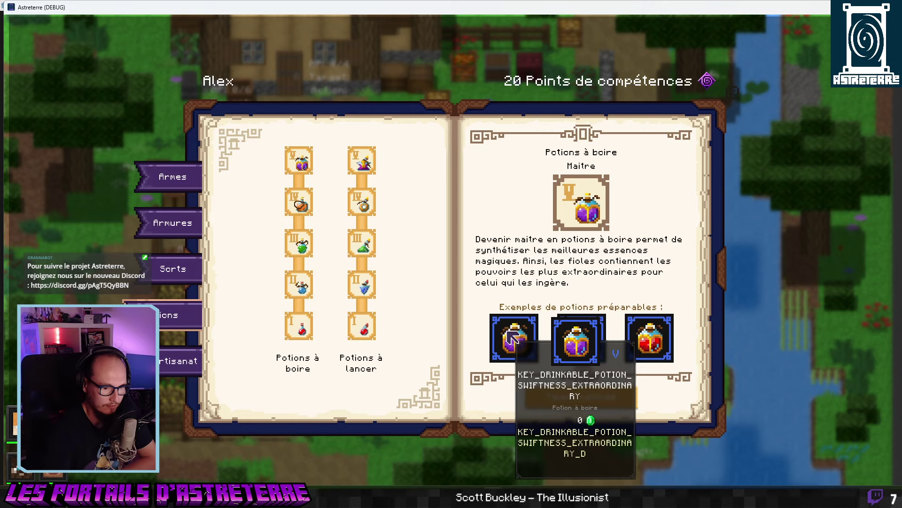
Go through the Potions à boire tiers again to compare their example potion icons and frame colours.
{"action": "left_click", "coordinate": [303, 240]}
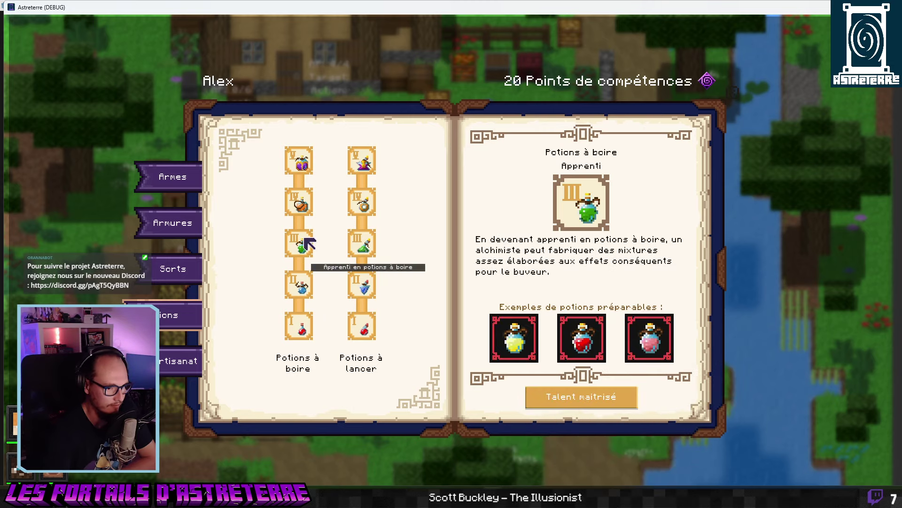
{"action": "left_click", "coordinate": [307, 203]}
{"action": "left_click", "coordinate": [311, 165]}
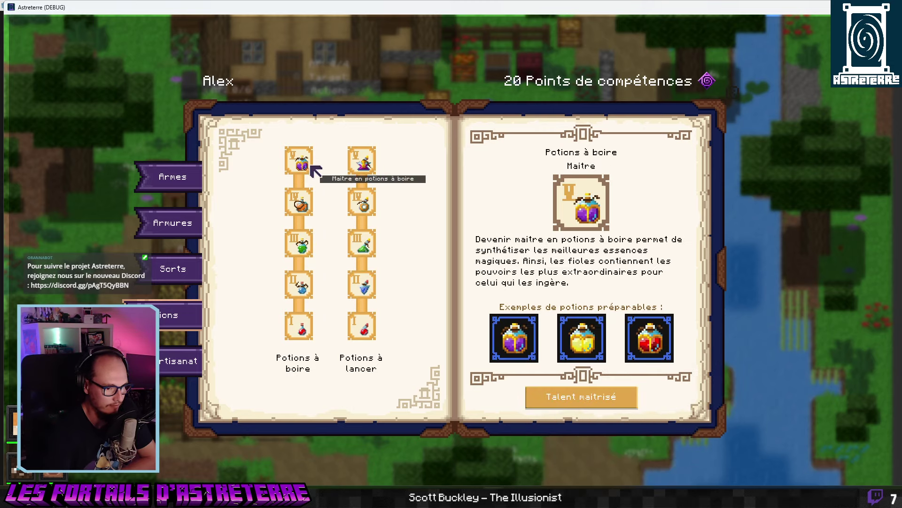
{"action": "left_click", "coordinate": [305, 331]}
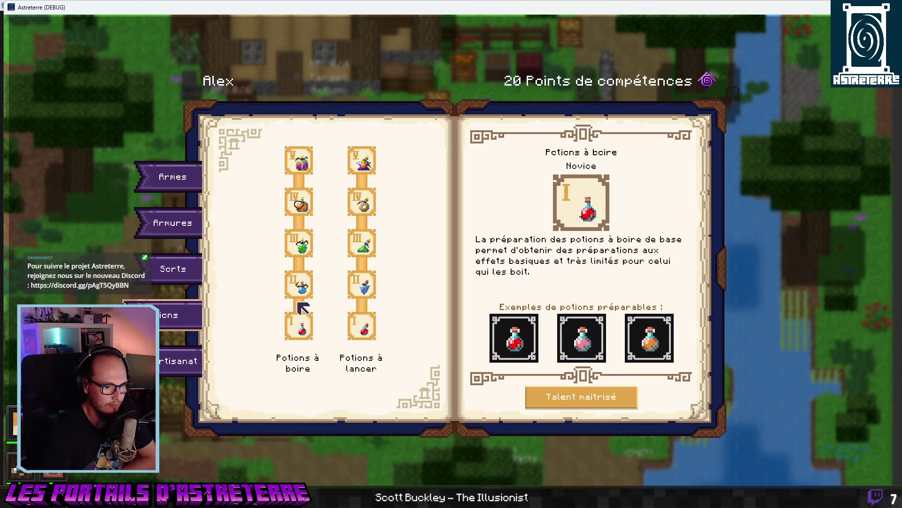
{"action": "left_click", "coordinate": [302, 286]}
{"action": "left_click", "coordinate": [310, 245]}
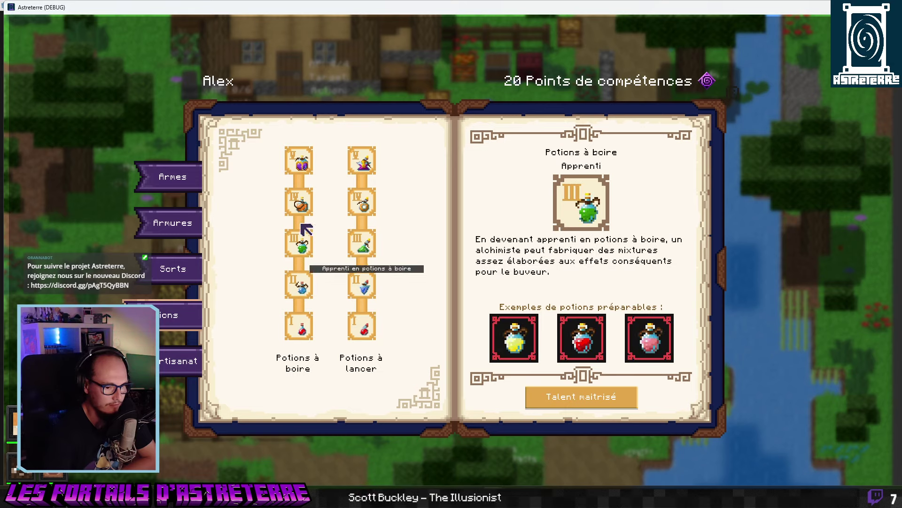
{"action": "left_click", "coordinate": [310, 203]}
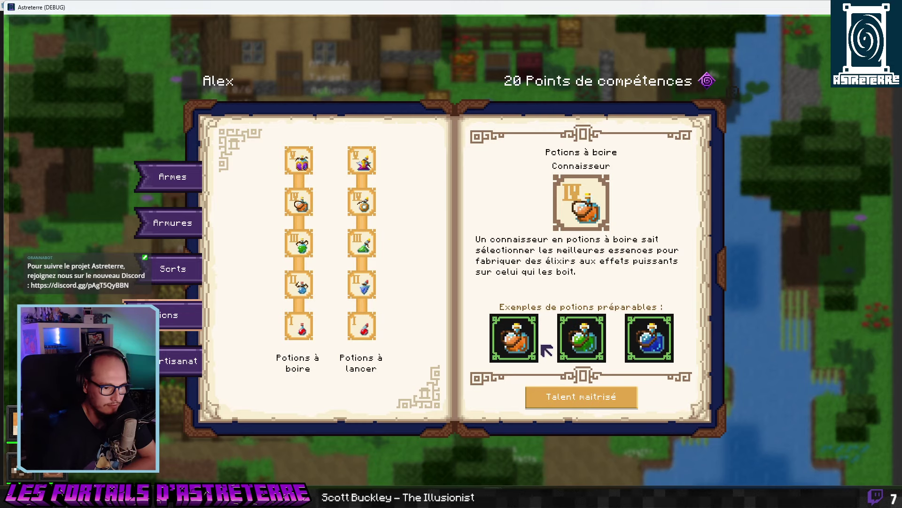
Switch back to the Godot editor and remove the "[DEBUG : items à changer]" note from the Potions lançables comment.
{"action": "key", "text": "alt+Tab"}
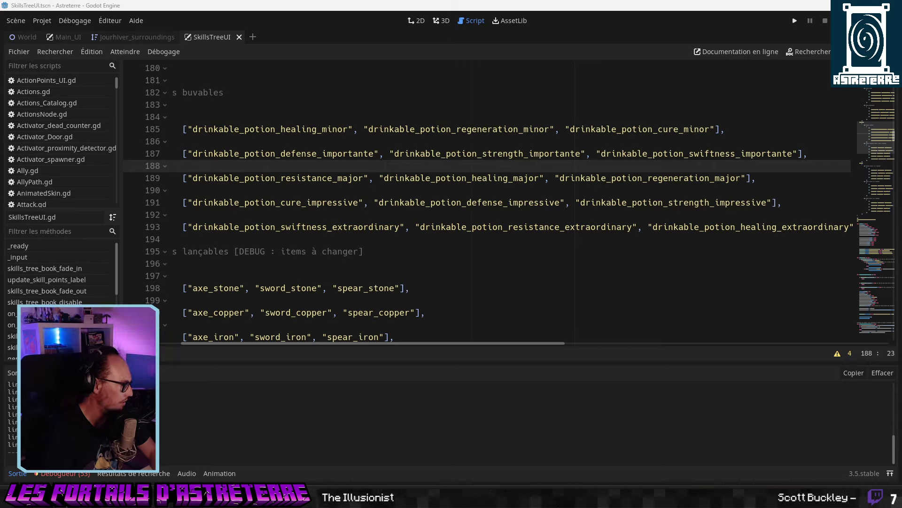
{"action": "left_click", "coordinate": [375, 288]}
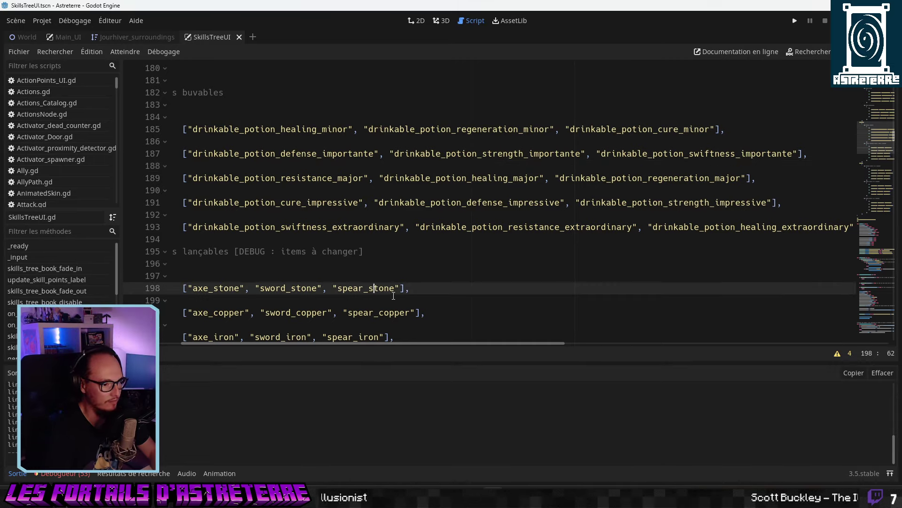
{"action": "scroll", "coordinate": [401, 281], "scroll_direction": "down", "scroll_amount": 4}
{"action": "scroll", "coordinate": [367, 306], "scroll_direction": "up", "scroll_amount": 2}
{"action": "left_click_drag", "start_coordinate": [334, 346], "coordinate": [301, 346]}
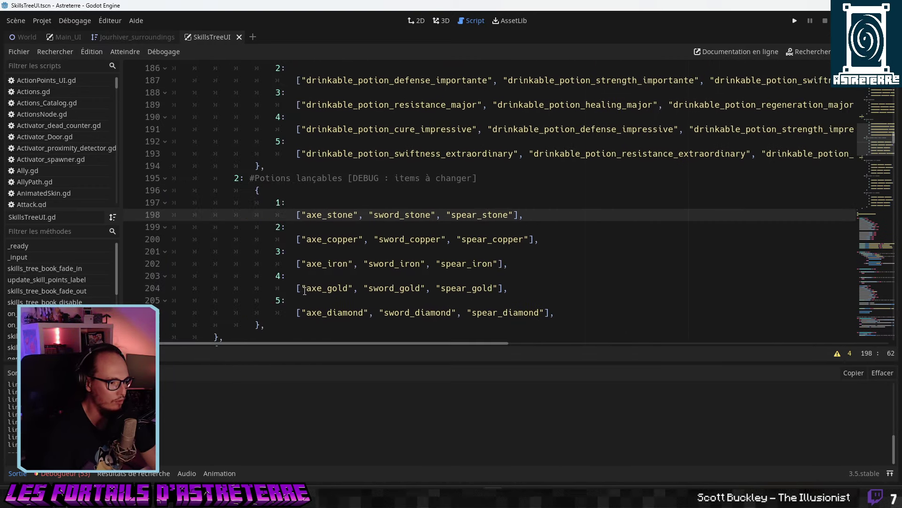
{"action": "left_click_drag", "start_coordinate": [477, 177], "coordinate": [347, 178]}
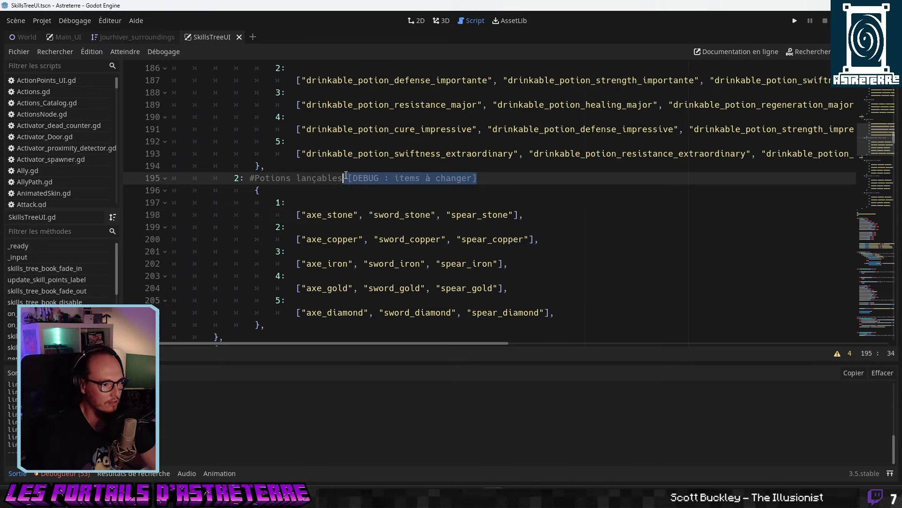
{"action": "key", "text": "BackSpace"}
{"action": "left_click", "coordinate": [375, 215]}
{"action": "scroll", "coordinate": [377, 220], "scroll_direction": "down", "scroll_amount": 2}
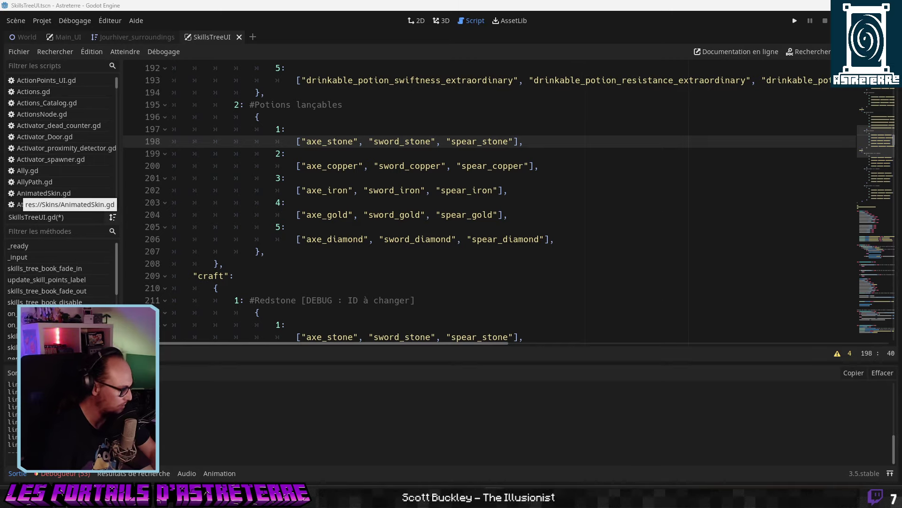
Replace the tier 1 Potions lançables items with "splash_potion_defense_minor", "splash_potion_strength_minor" and "splash_potion_swiftness_minor".
{"action": "double_click", "coordinate": [329, 141]}
{"action": "type", "text": "splash_potion_defense_minor"}
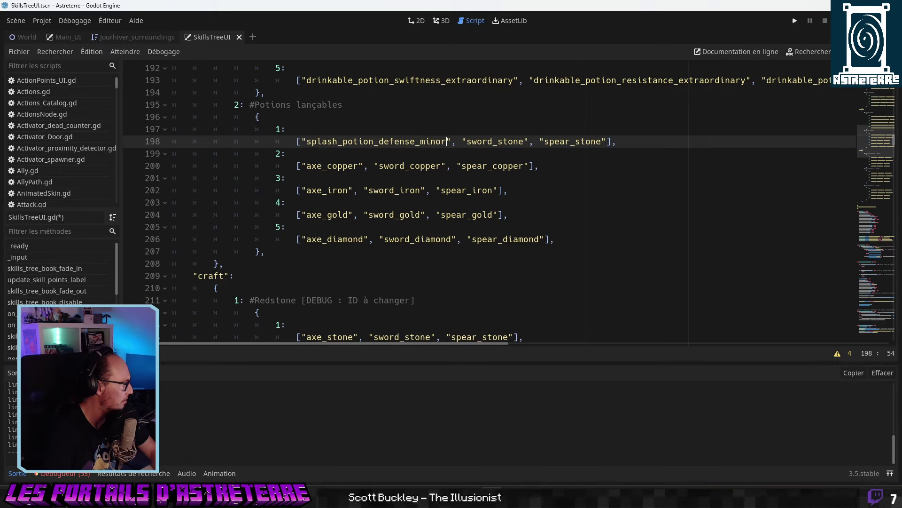
{"action": "double_click", "coordinate": [496, 141]}
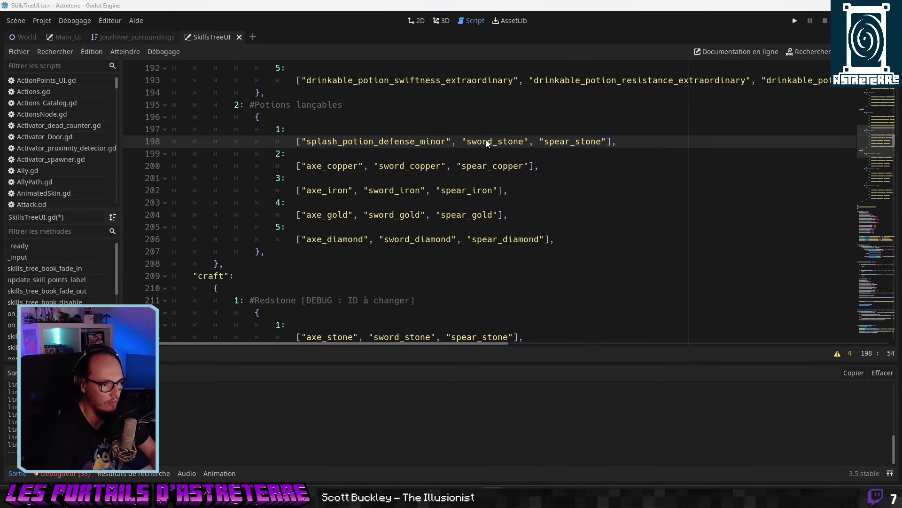
{"action": "type", "text": "splash_potion_strength_minor"}
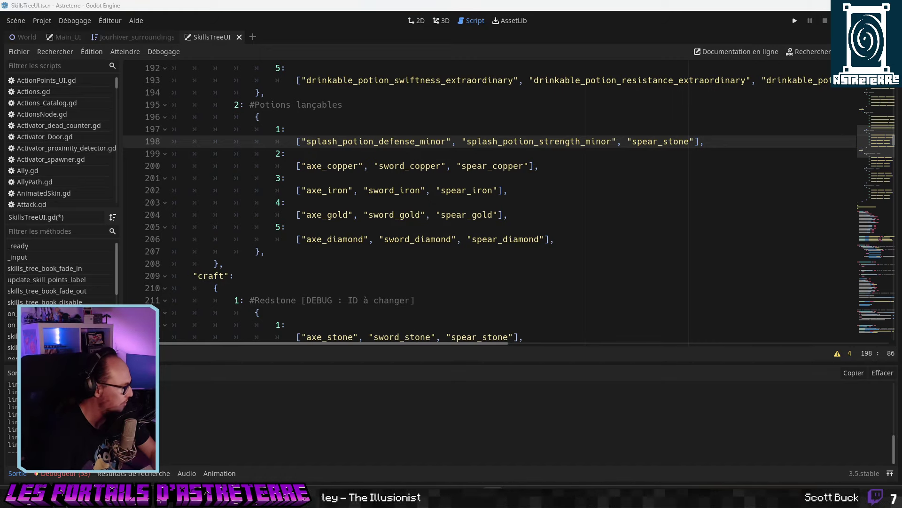
{"action": "double_click", "coordinate": [660, 141]}
{"action": "type", "text": "splash_potion_swiftness_minor"}
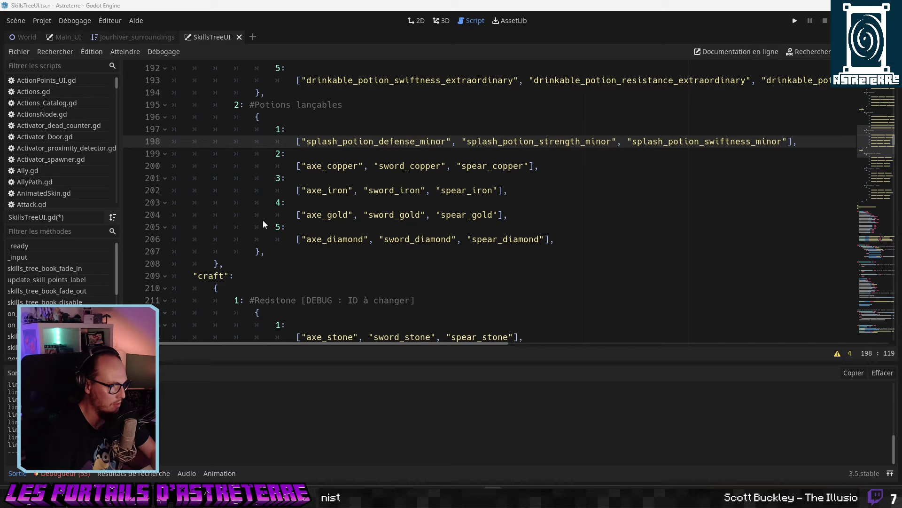
Replace the tier 2 Potions lançables items with "splash_potion_resistance_importante", "splash_potion_healing_importante" and "splash_potion_regeneration_importante".
{"action": "double_click", "coordinate": [329, 165]}
{"action": "type", "text": "splash_potion_resistance_importante"}
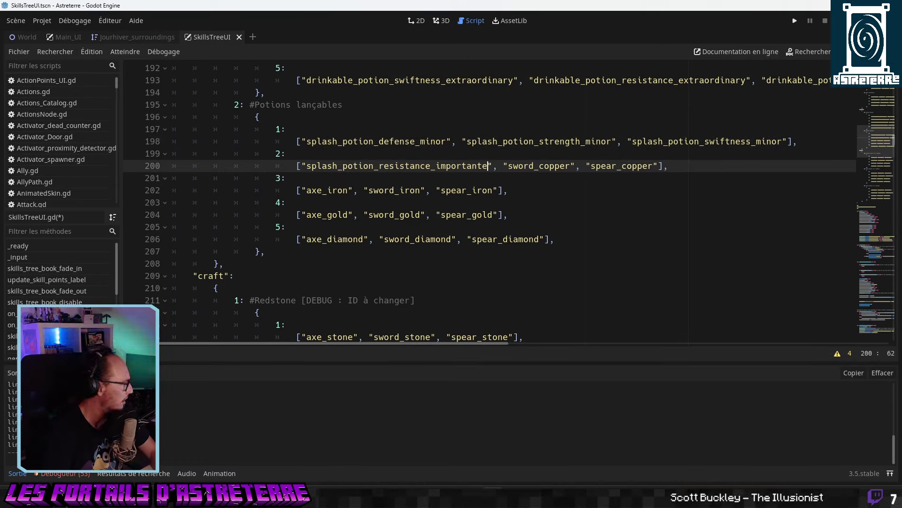
{"action": "double_click", "coordinate": [538, 166]}
{"action": "type", "text": "splash_potion_healing_importante"}
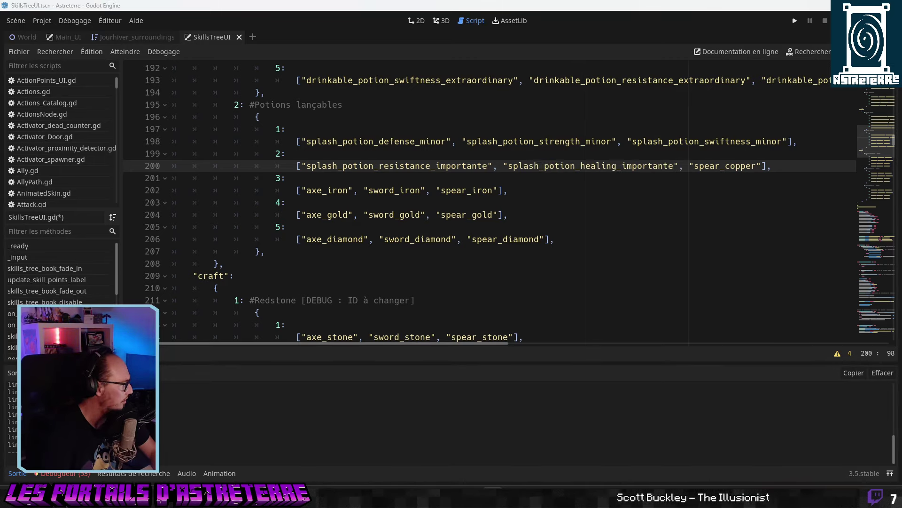
{"action": "double_click", "coordinate": [725, 165]}
{"action": "type", "text": "splash_potion_regeneration_importante"}
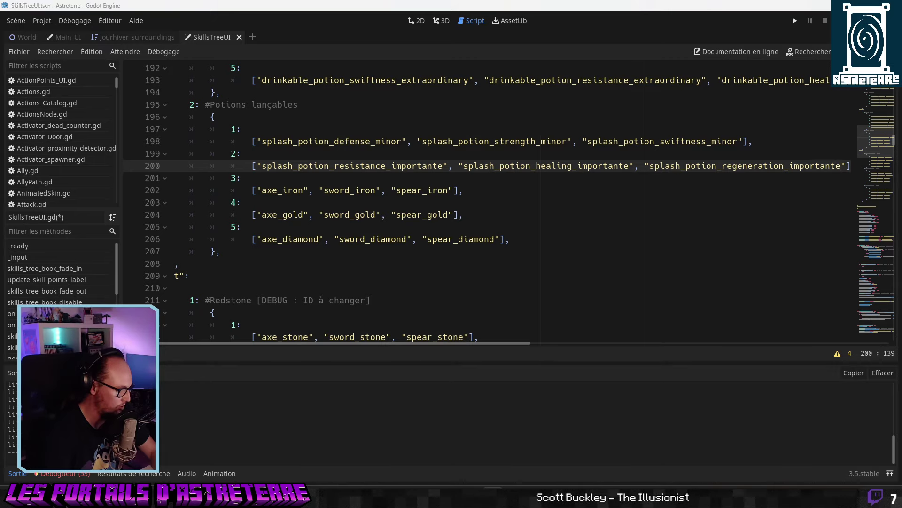
Replace the tier 3 Potions lançables items with "splash_potion_cure_major", "splash_potion_defense_major" and "splash_potion_strength_major".
{"action": "left_click", "coordinate": [282, 190]}
{"action": "double_click", "coordinate": [282, 190]}
{"action": "type", "text": "splash_potion_cure_major"}
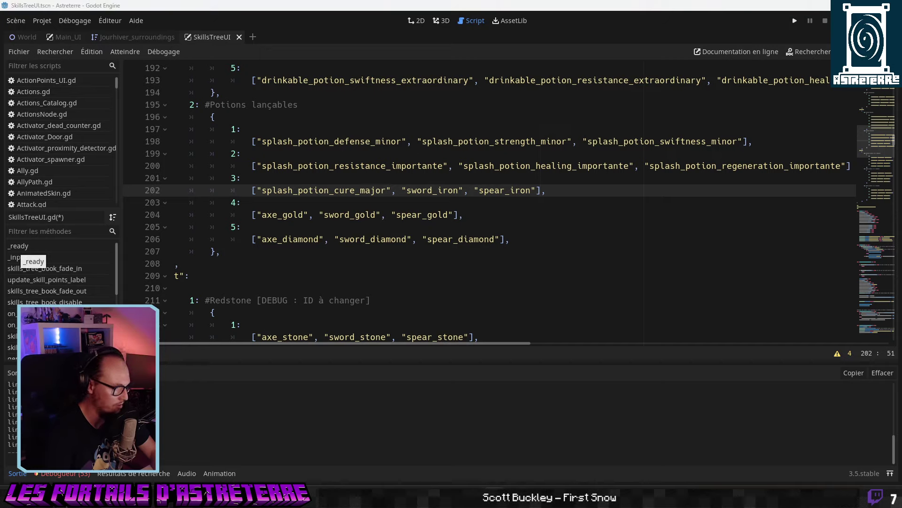
{"action": "double_click", "coordinate": [429, 190]}
{"action": "type", "text": "splash_potion_defense_major"}
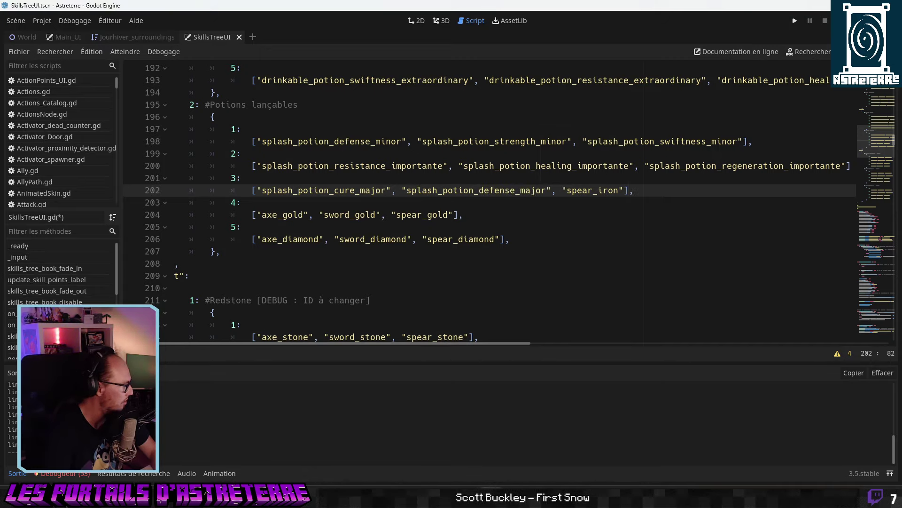
{"action": "double_click", "coordinate": [593, 190]}
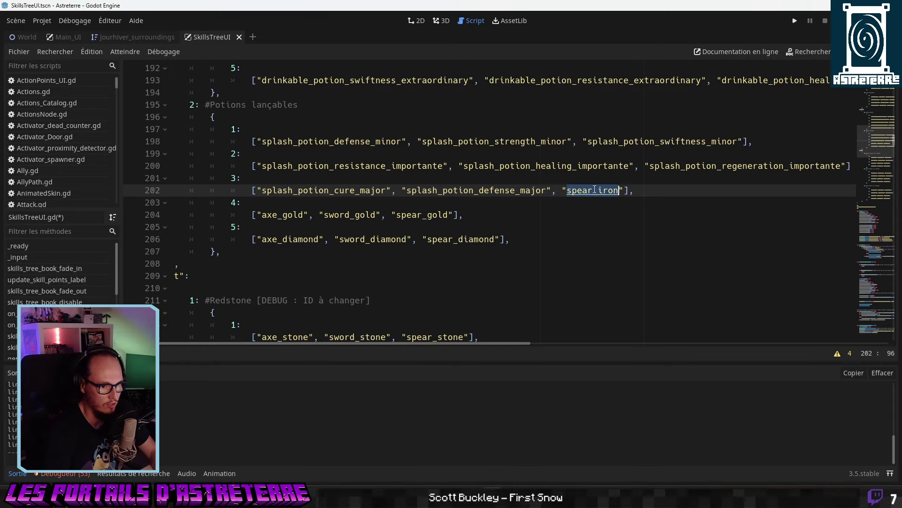
{"action": "type", "text": "splash_potion_strength_major"}
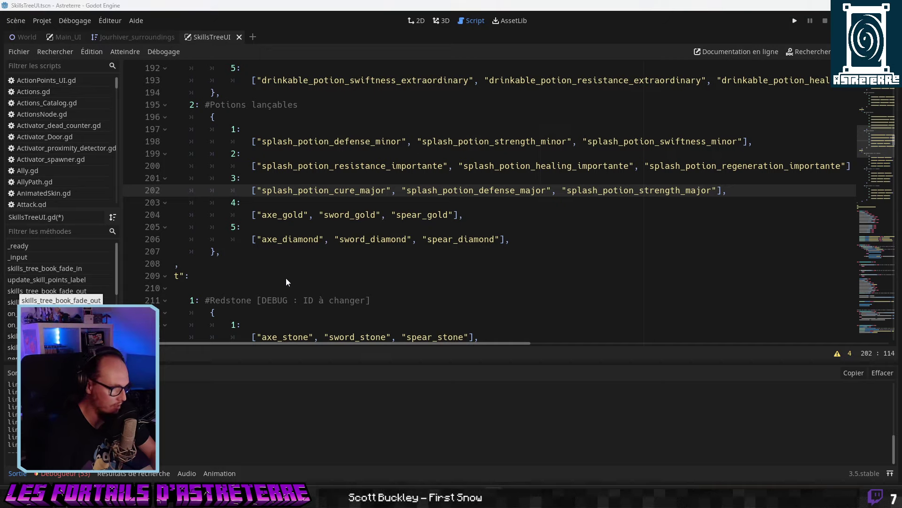
Replace the tier 4 Potions lançables items with "splash_potion_swiftness_impressive", "splash_potion_resistance_impressive" and "splash_potion_healing_impressive".
{"action": "double_click", "coordinate": [297, 215]}
{"action": "type", "text": "splash_potion_swiftness_impressive"}
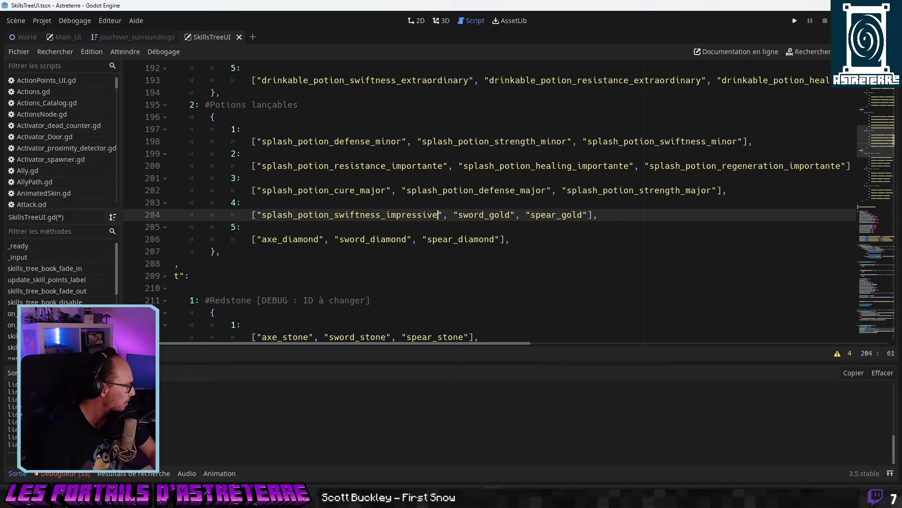
{"action": "double_click", "coordinate": [475, 215]}
{"action": "type", "text": "splash_potion_resistance_impressive"}
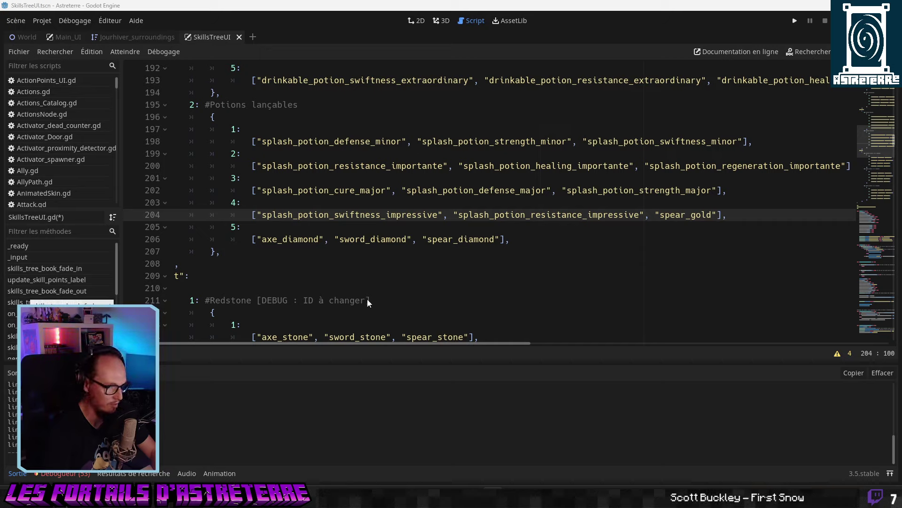
{"action": "double_click", "coordinate": [686, 215]}
{"action": "type", "text": "splash_potion_healing_impressive"}
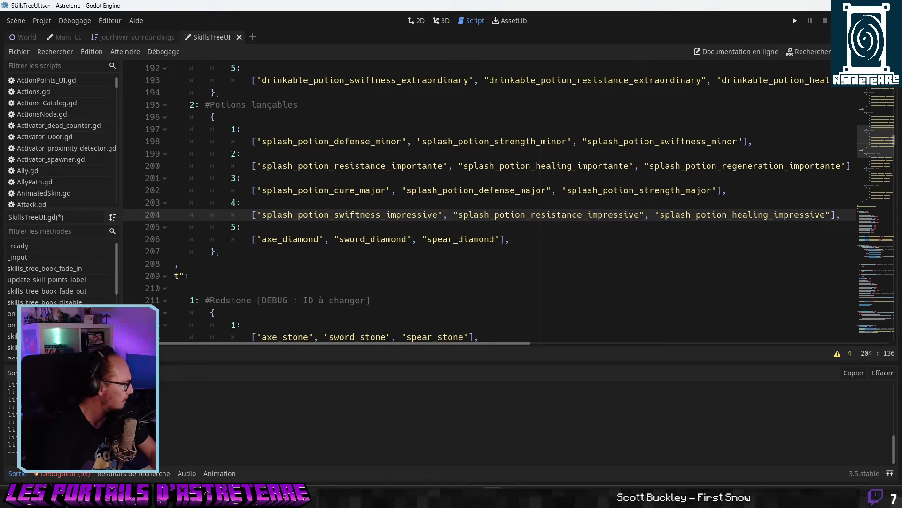
Replace the tier 5 Potions lançables items with "splash_potion_regeneration_extraordinary", "splash_potion_cure_extraordinary" and "splash_potion_defense_extraordinary", and save the script.
{"action": "double_click", "coordinate": [289, 239]}
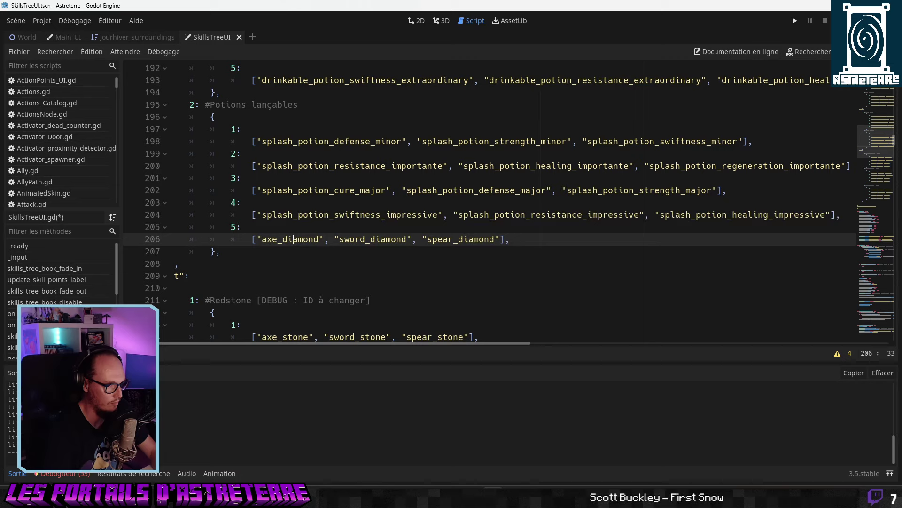
{"action": "type", "text": "splash_potion_regeneration_extraordinary"}
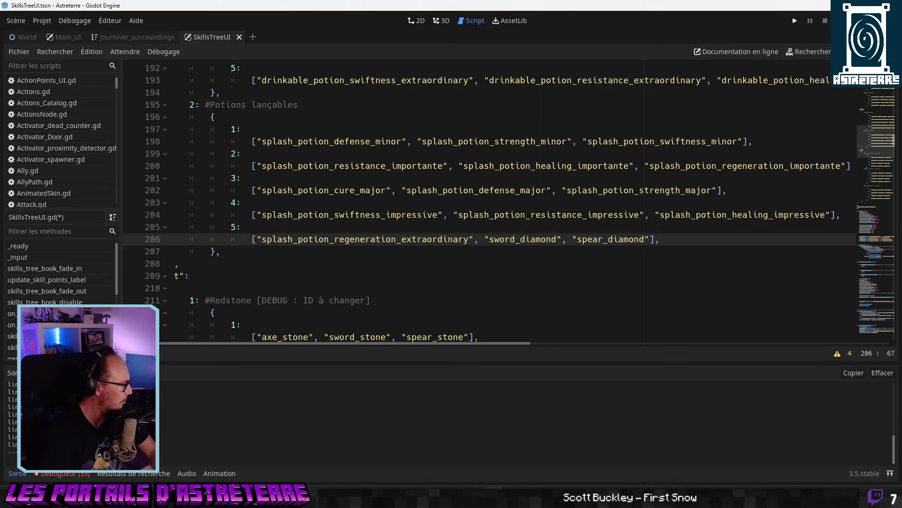
{"action": "double_click", "coordinate": [528, 241]}
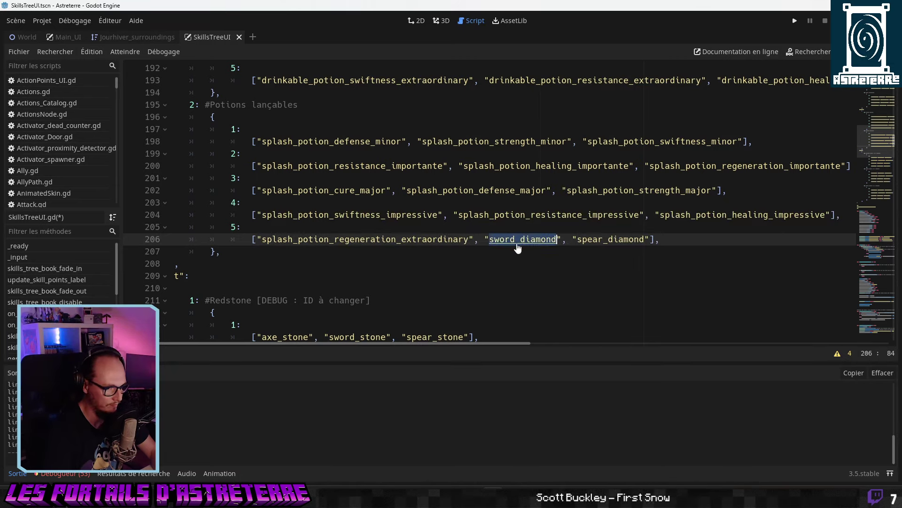
{"action": "type", "text": "splash_potion_cure_extraordinary"}
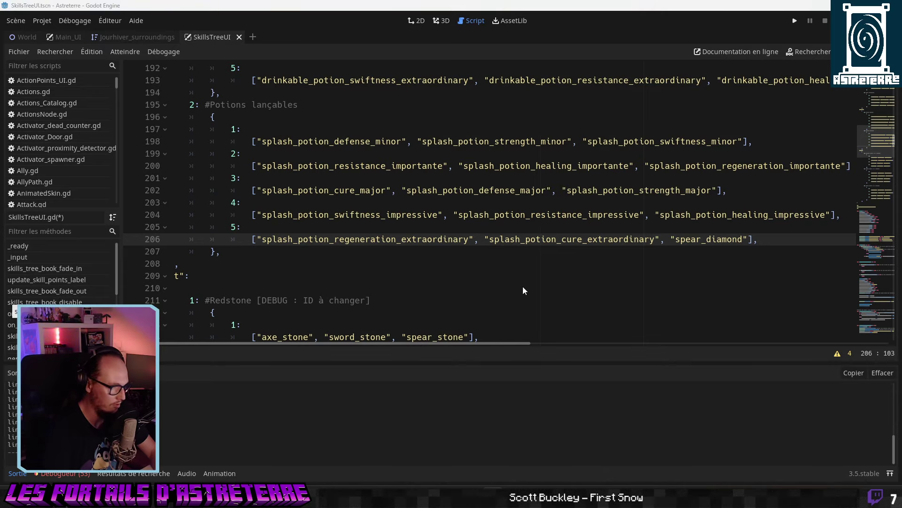
{"action": "double_click", "coordinate": [712, 236]}
{"action": "type", "text": "splash_potion_defense_extraordinary"}
{"action": "left_click", "coordinate": [521, 190]}
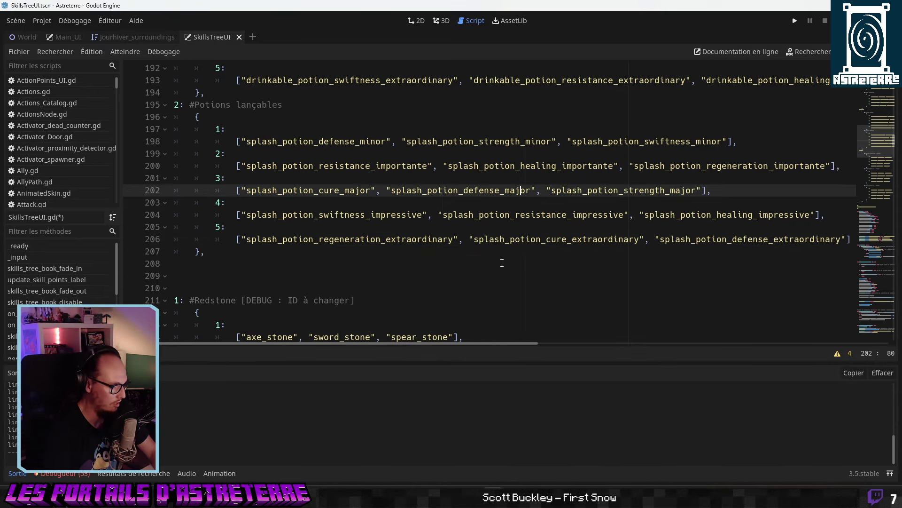
{"action": "key", "text": "ctrl+s"}
Run the project again and open the potions page of the in-game skills book.
{"action": "scroll", "coordinate": [492, 224], "scroll_direction": "down", "scroll_amount": 1}
{"action": "scroll", "coordinate": [491, 226], "scroll_direction": "up", "scroll_amount": 2}
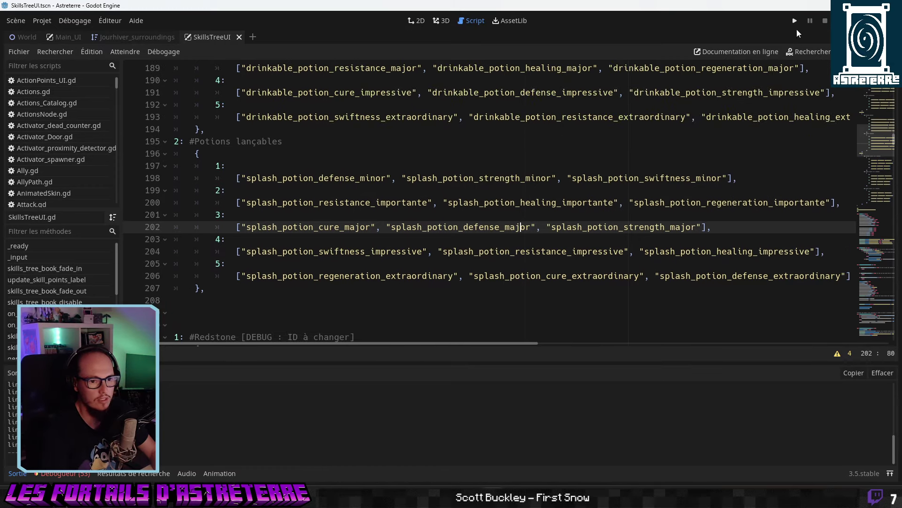
{"action": "key", "text": "F5"}
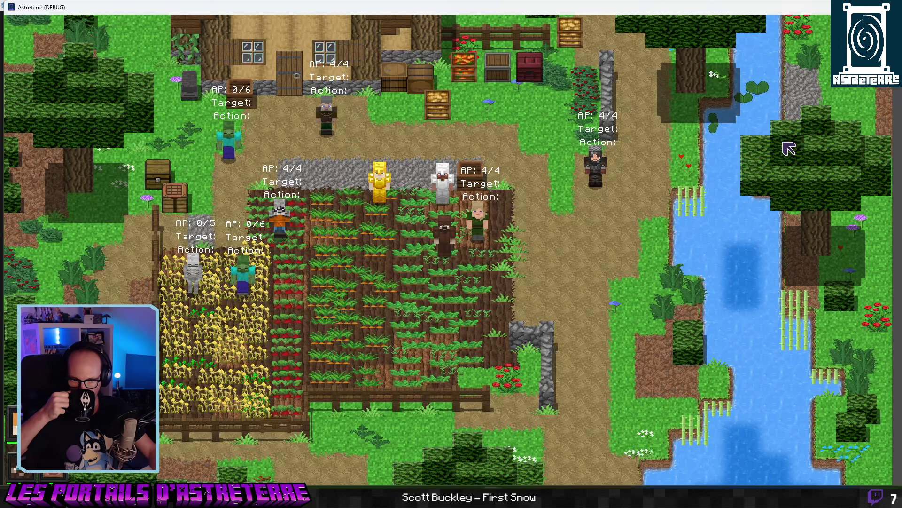
{"action": "key", "text": "k"}
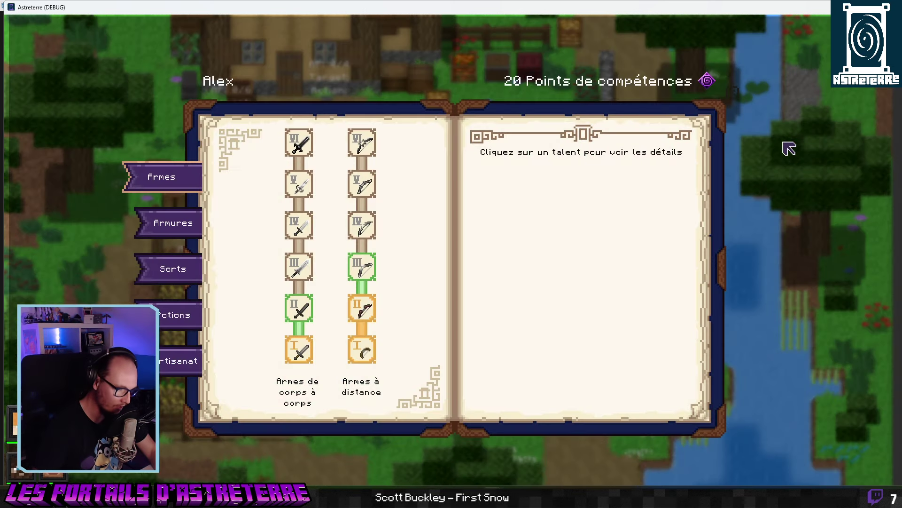
{"action": "left_click", "coordinate": [191, 314]}
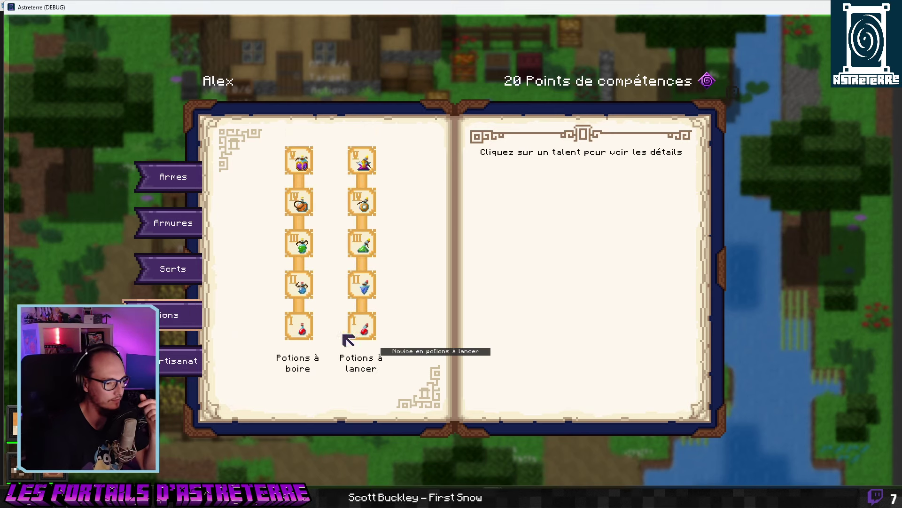
Review the example potions of the Potions à boire talents from tier I to tier V, including the tier II tooltips.
{"action": "left_click", "coordinate": [299, 327]}
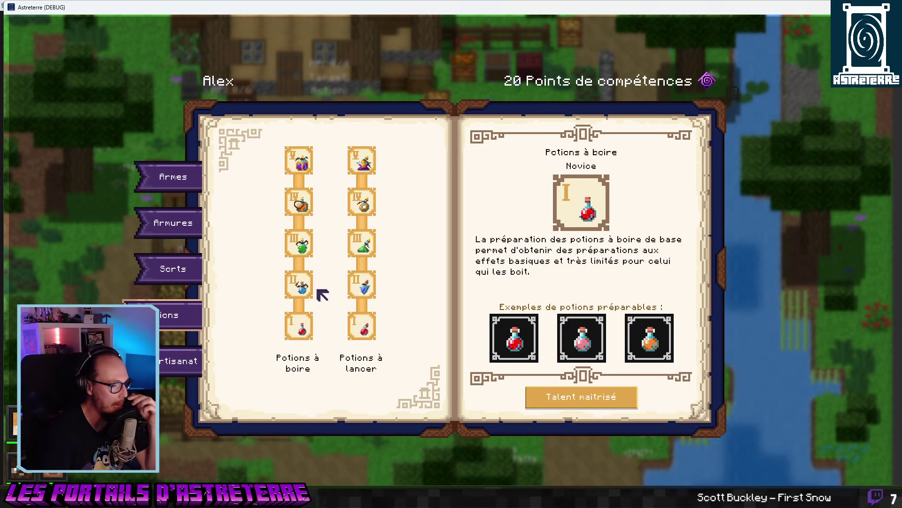
{"action": "left_click", "coordinate": [300, 284]}
{"action": "mouse_move", "coordinate": [522, 342]}
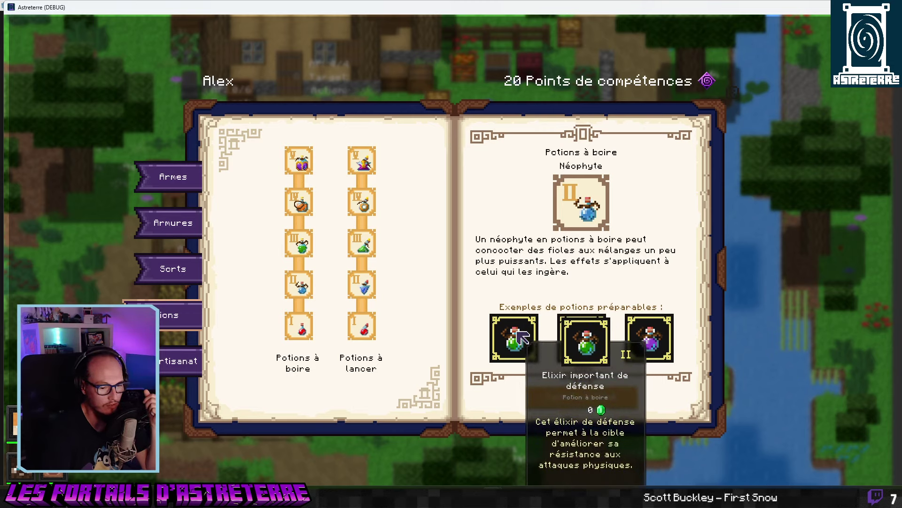
{"action": "mouse_move", "coordinate": [583, 336]}
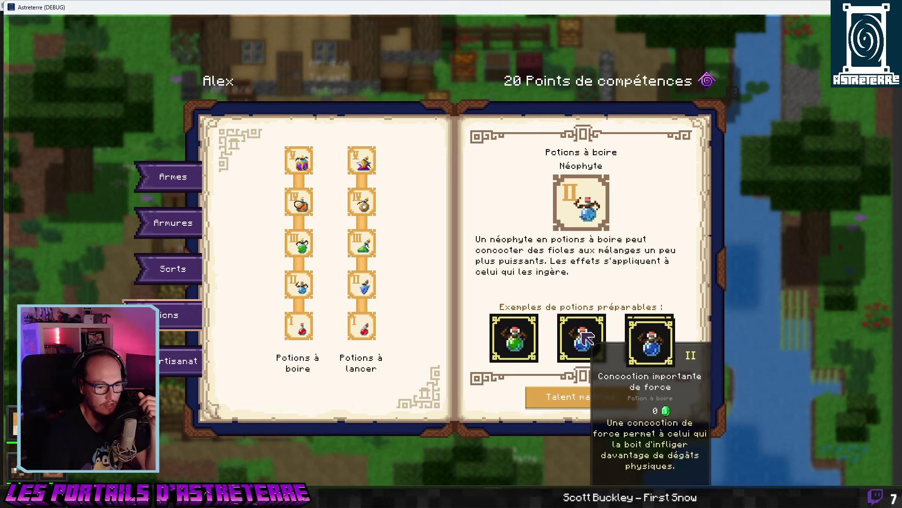
{"action": "mouse_move", "coordinate": [663, 339]}
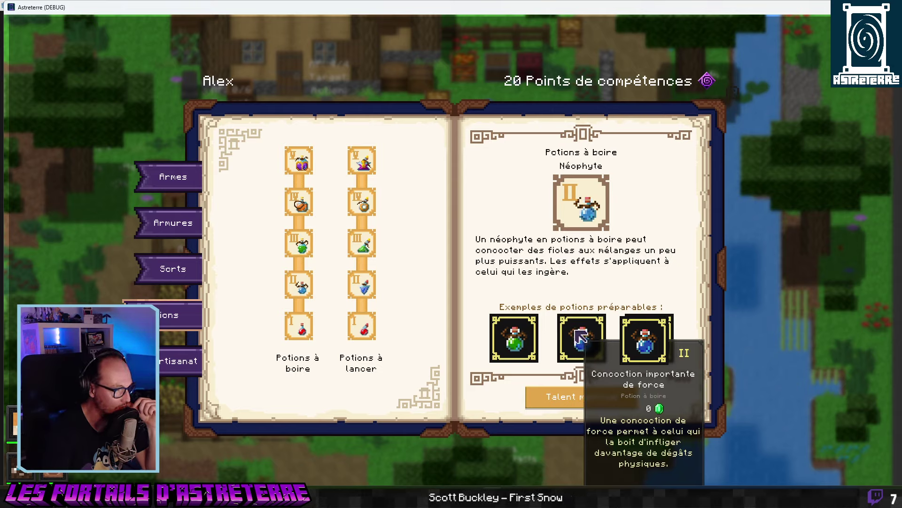
{"action": "left_click", "coordinate": [309, 241]}
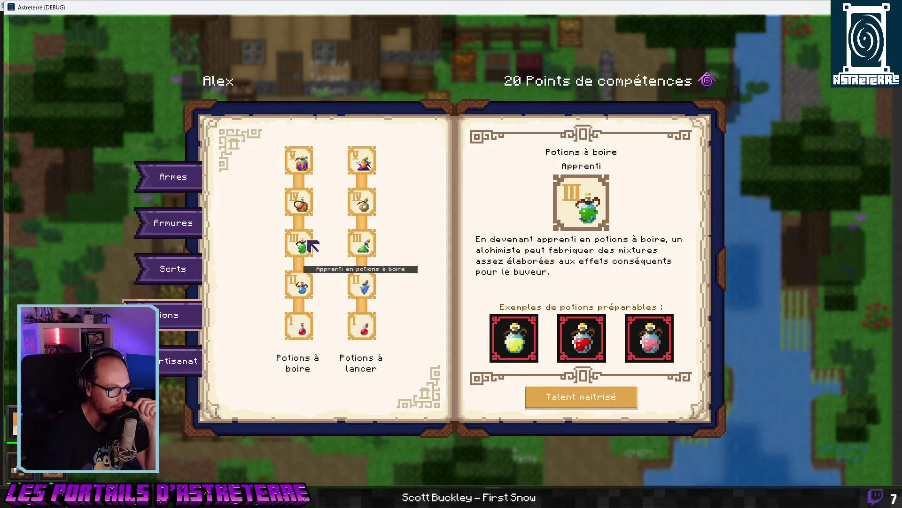
{"action": "left_click", "coordinate": [300, 203]}
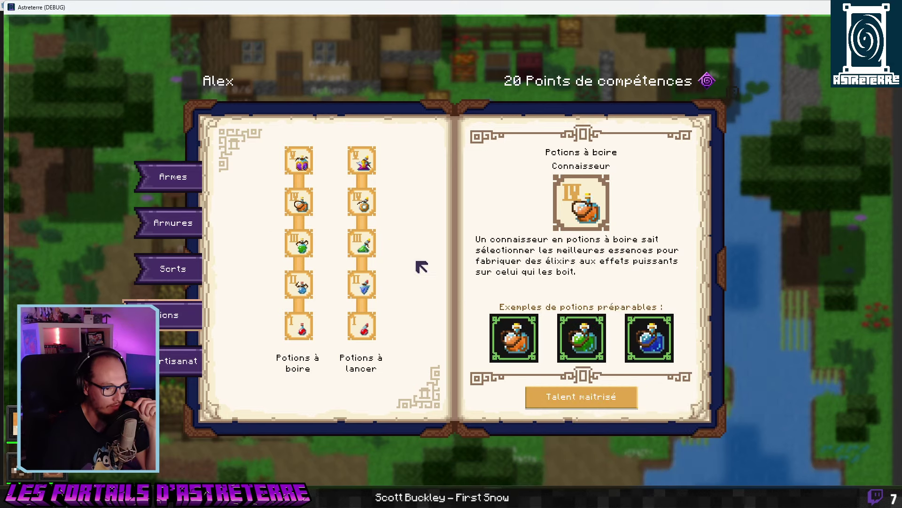
{"action": "left_click", "coordinate": [300, 161]}
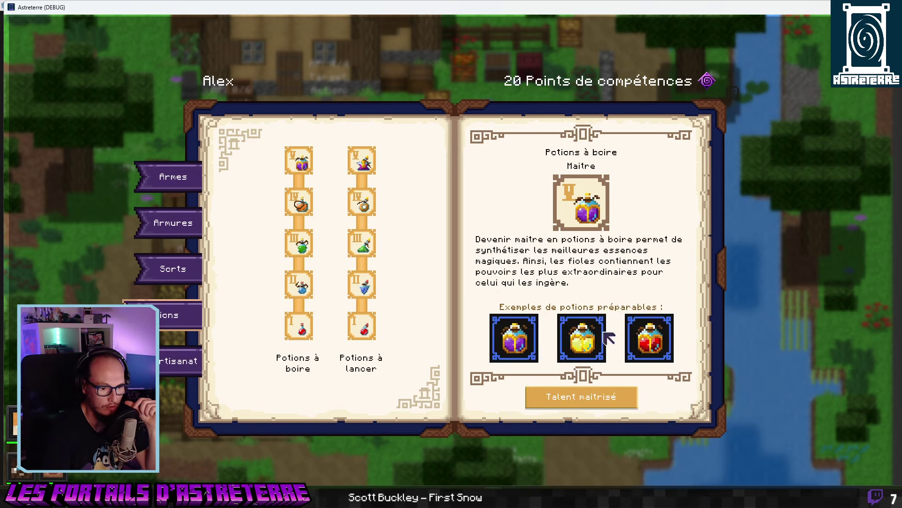
Check the example potions and tooltips of the Potions à lancer talents from tier I to tier V.
{"action": "left_click", "coordinate": [371, 337]}
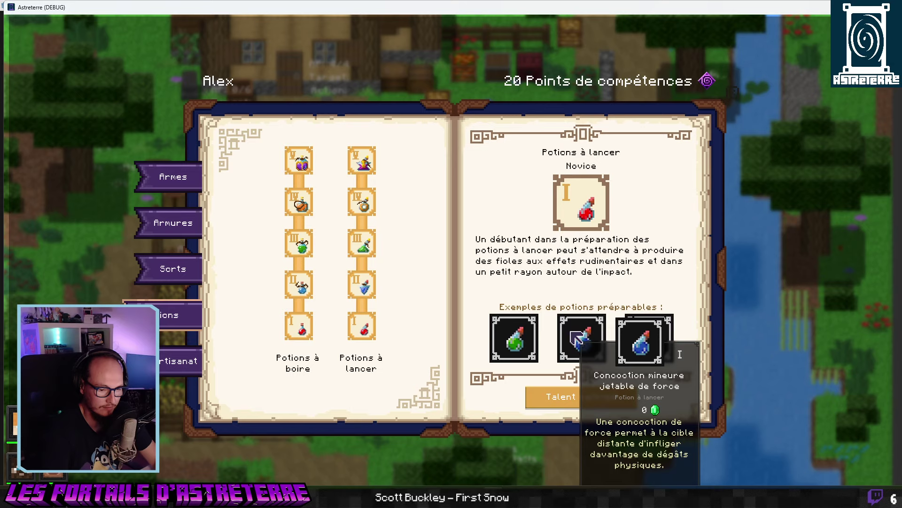
{"action": "left_click", "coordinate": [362, 295]}
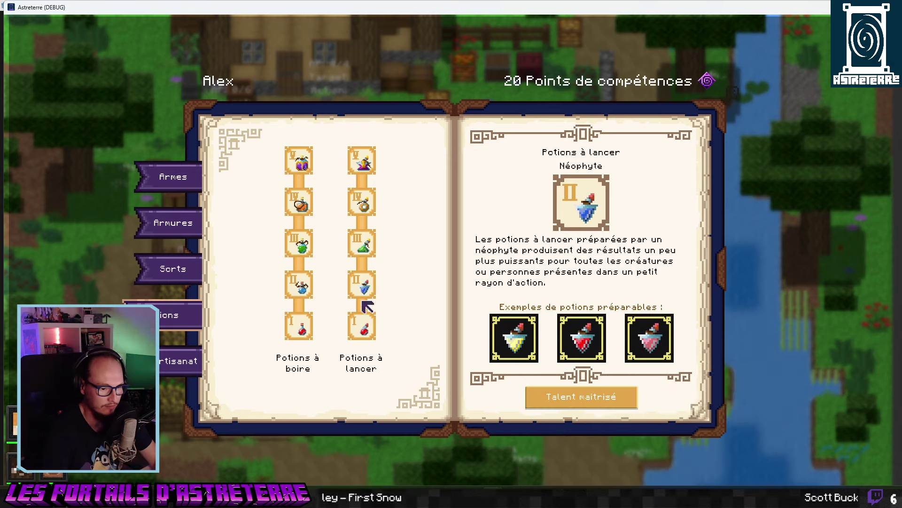
{"action": "left_click", "coordinate": [369, 246]}
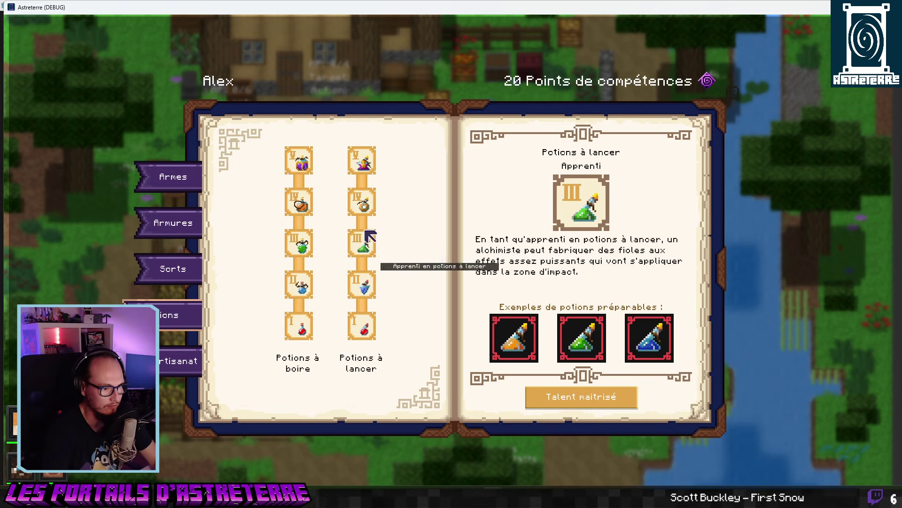
{"action": "left_click", "coordinate": [362, 203]}
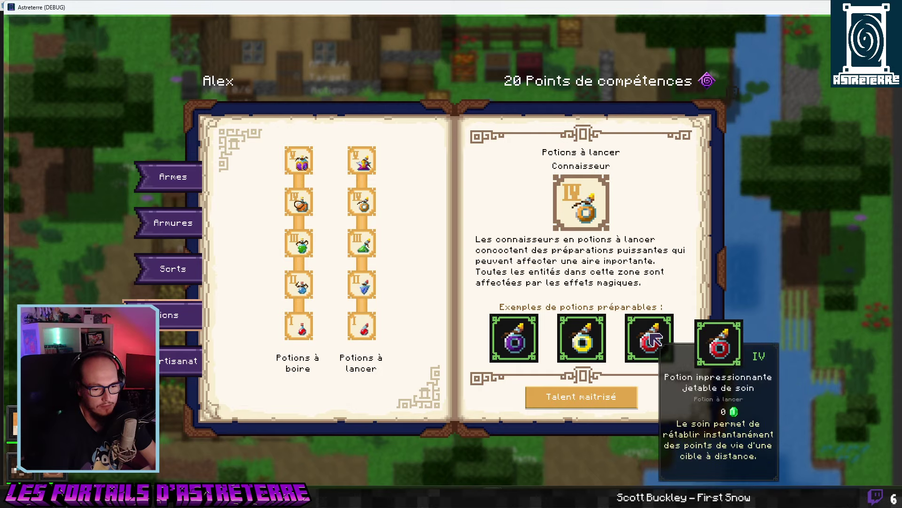
{"action": "left_click", "coordinate": [363, 165]}
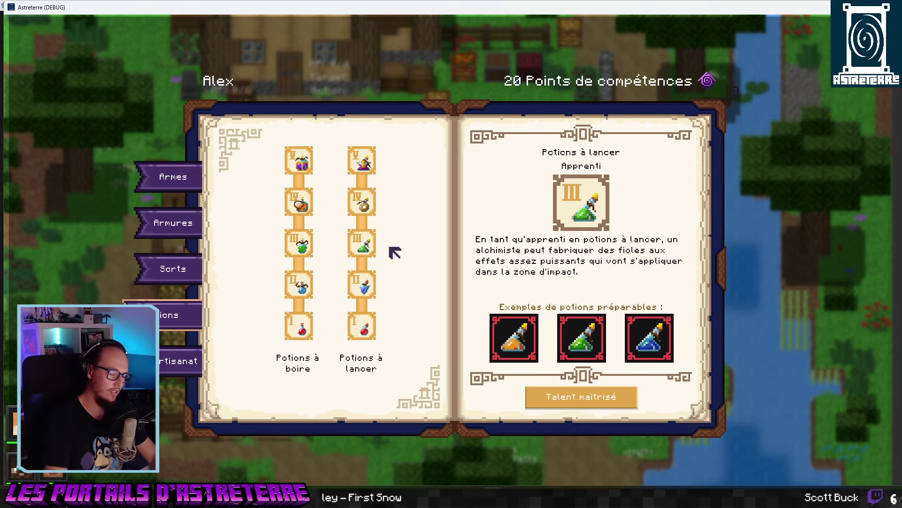
Look through the armour, potions and Artisanat pages of the skills book, examining the Redstone tier I and Objets tier I to III talents.
{"action": "left_click", "coordinate": [164, 222]}
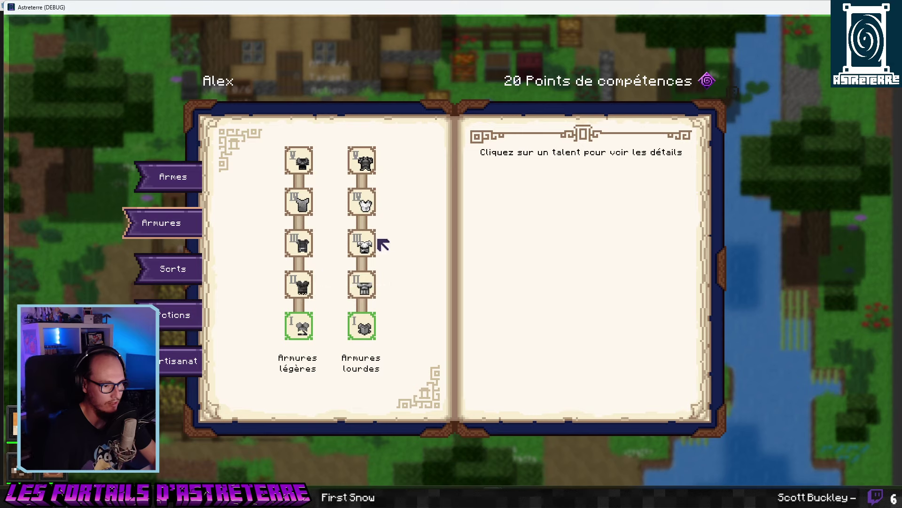
{"action": "left_click", "coordinate": [178, 320]}
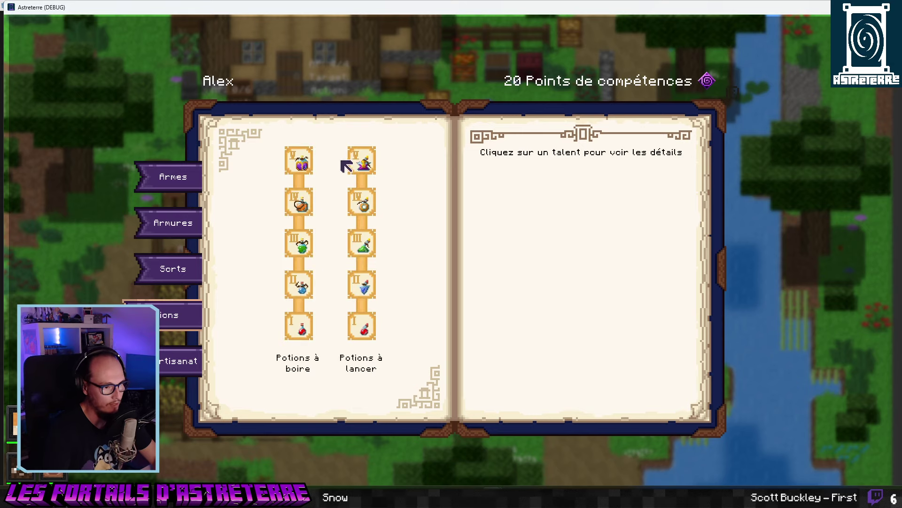
{"action": "left_click", "coordinate": [188, 361]}
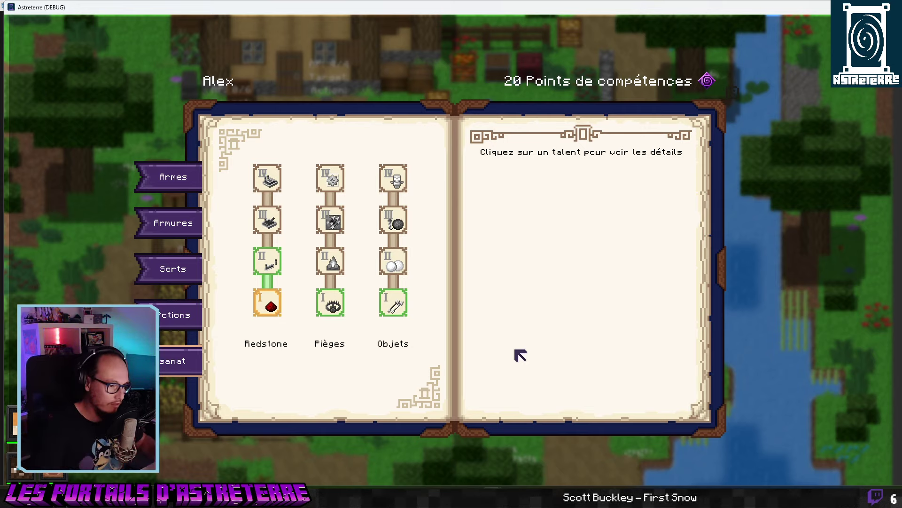
{"action": "left_click", "coordinate": [272, 308]}
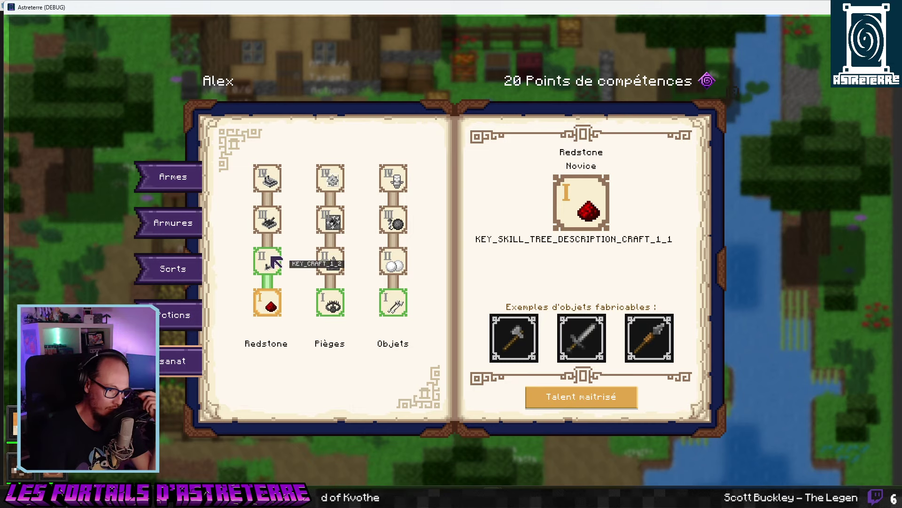
{"action": "left_click", "coordinate": [391, 226]}
{"action": "left_click", "coordinate": [394, 264]}
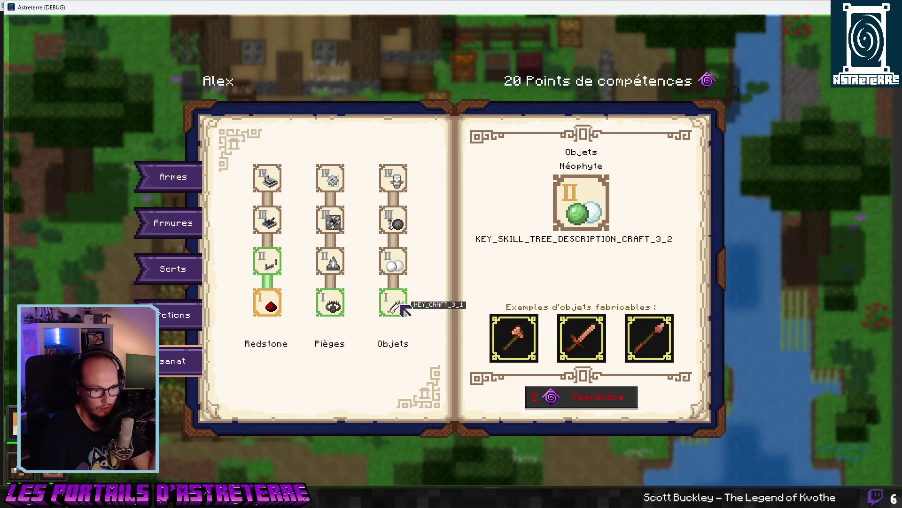
{"action": "left_click", "coordinate": [401, 305]}
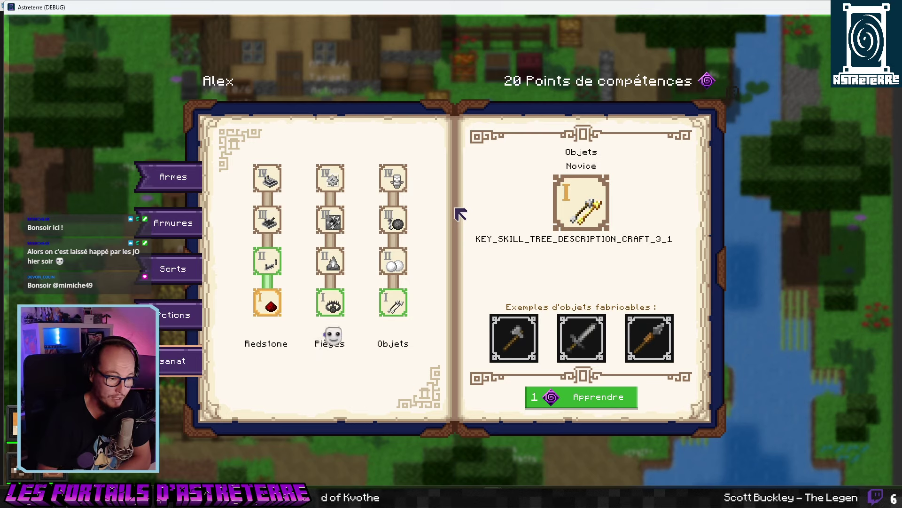
Return to the potions page and recheck the descriptions and example potions of the Potions à boire talents, tiers I to V.
{"action": "left_click", "coordinate": [197, 313]}
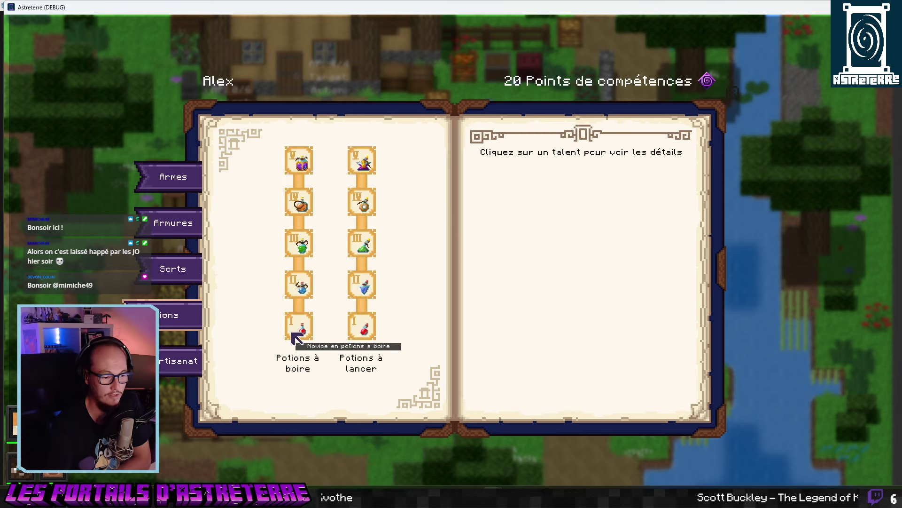
{"action": "left_click", "coordinate": [295, 333]}
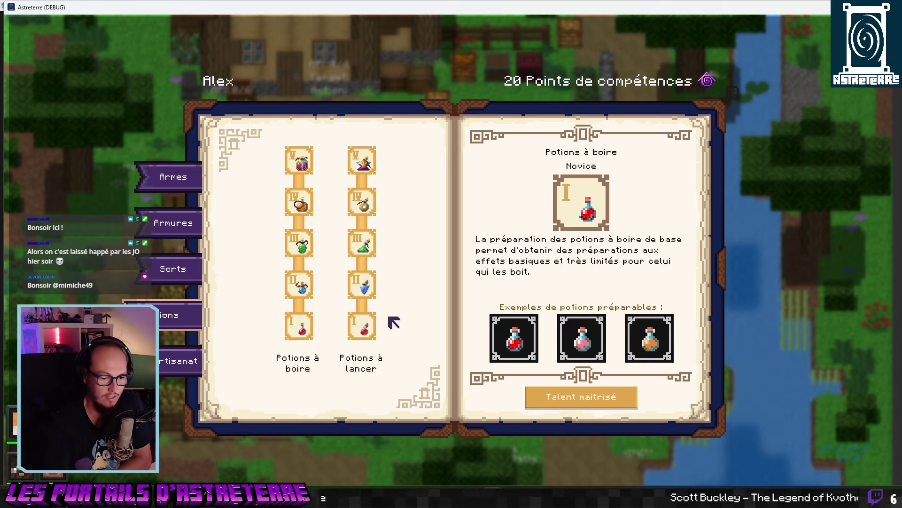
{"action": "left_click", "coordinate": [299, 285]}
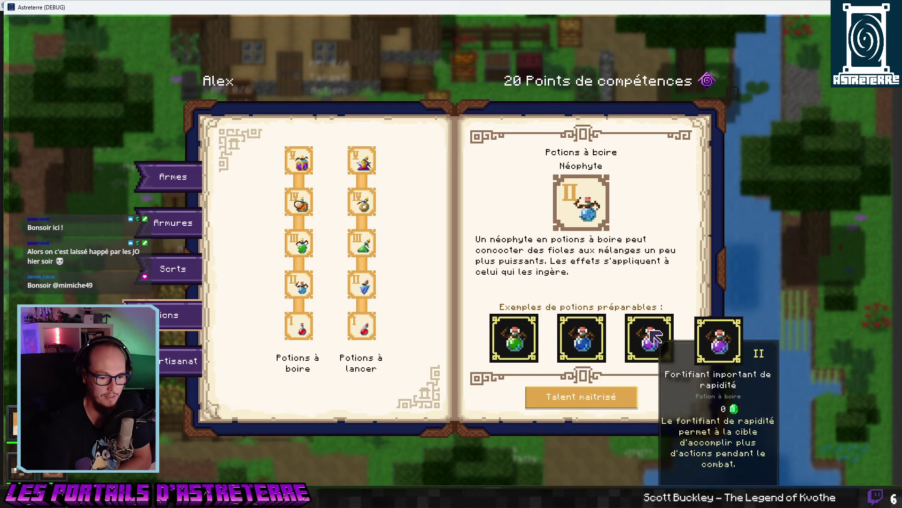
{"action": "left_click", "coordinate": [299, 246]}
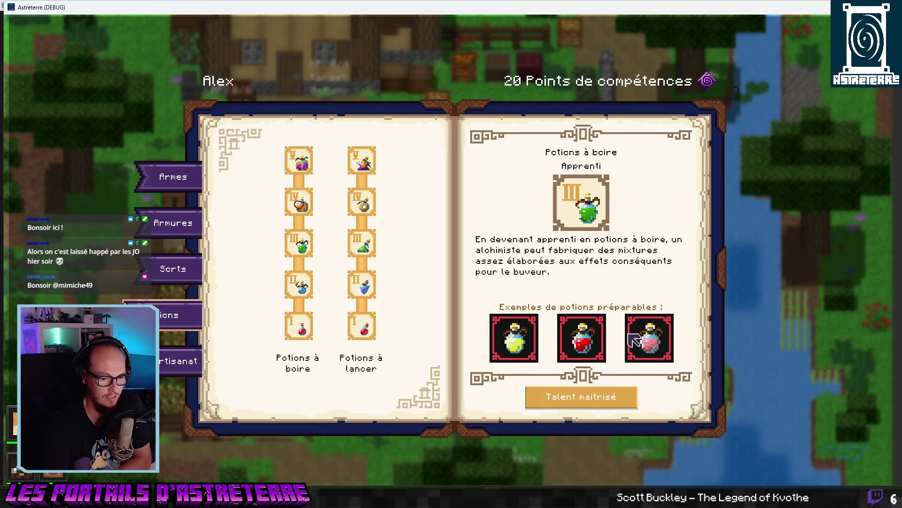
{"action": "left_click", "coordinate": [300, 203]}
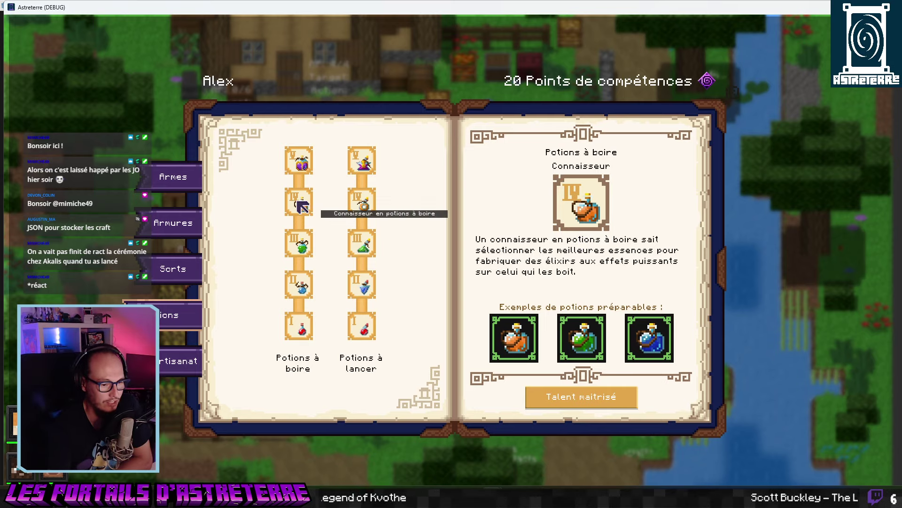
{"action": "left_click", "coordinate": [301, 162]}
{"action": "mouse_move", "coordinate": [656, 343]}
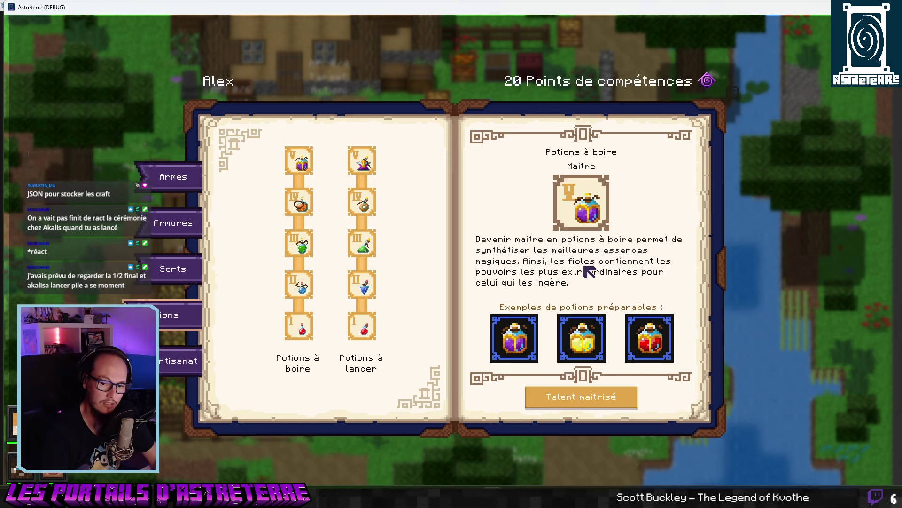
{"action": "left_click", "coordinate": [306, 206]}
{"action": "left_click", "coordinate": [301, 161]}
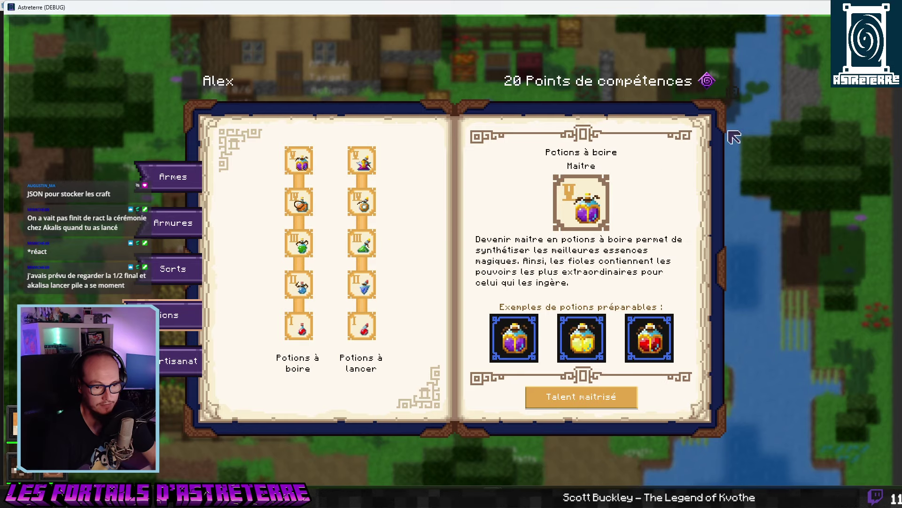
Close the skills book and quit the running game to return to the script in Godot.
{"action": "left_click", "coordinate": [729, 90]}
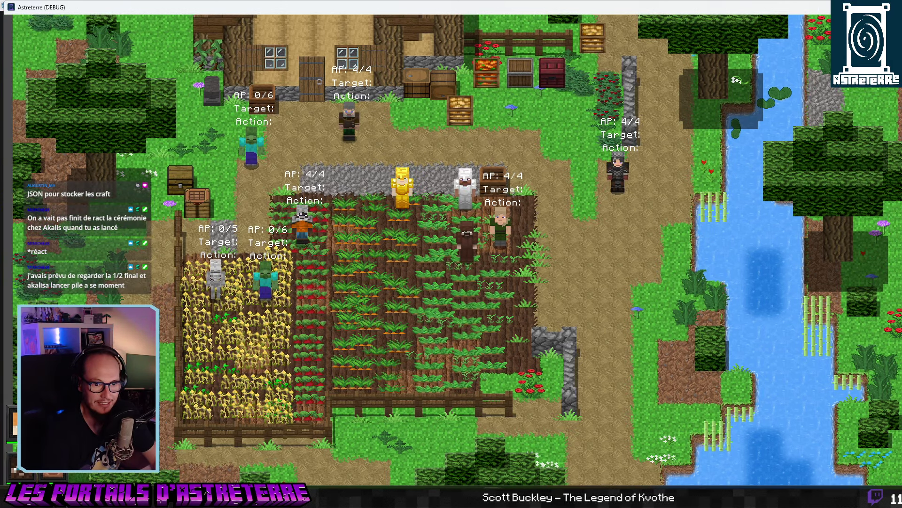
{"action": "key", "text": "alt+F4"}
{"action": "left_click", "coordinate": [371, 275]}
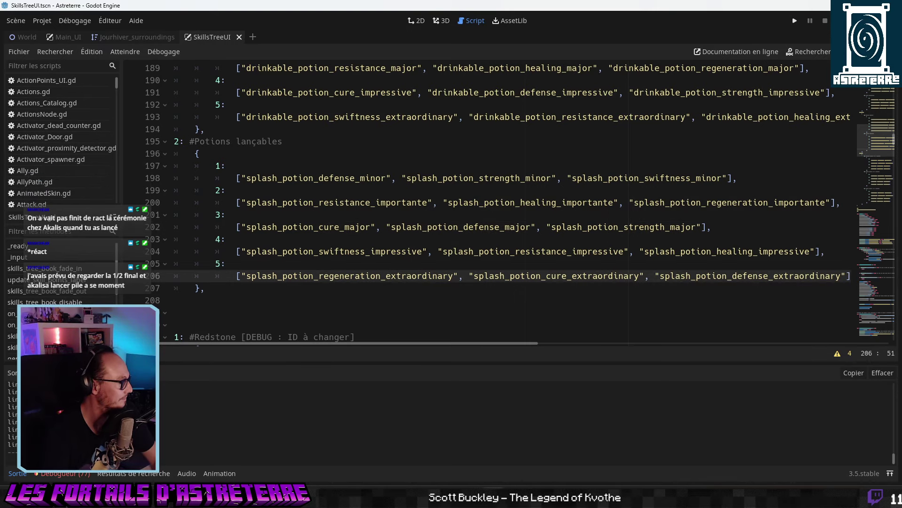
Switch to the Item_DataBase spreadsheet in the browser and look over its drinkable and splash potion rows.
{"action": "key", "text": "alt+Tab"}
{"action": "key", "text": "super+Up"}
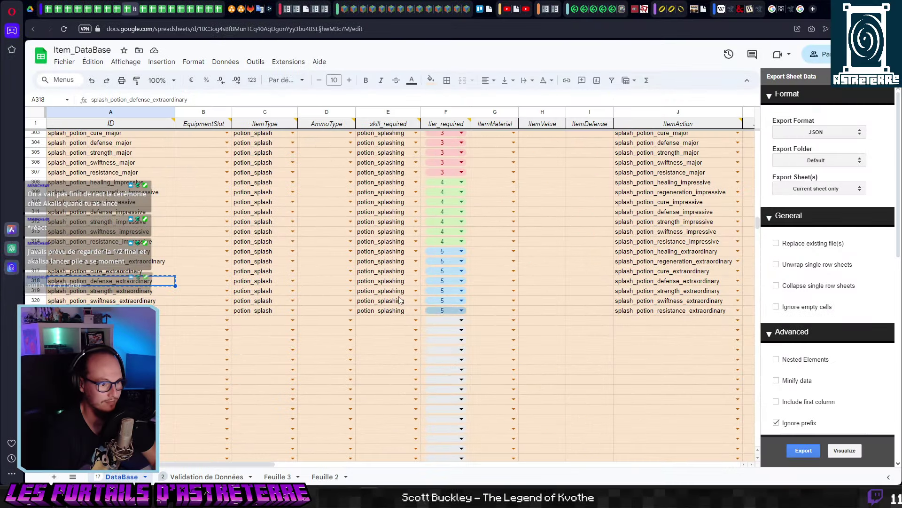
{"action": "left_click", "coordinate": [168, 350]}
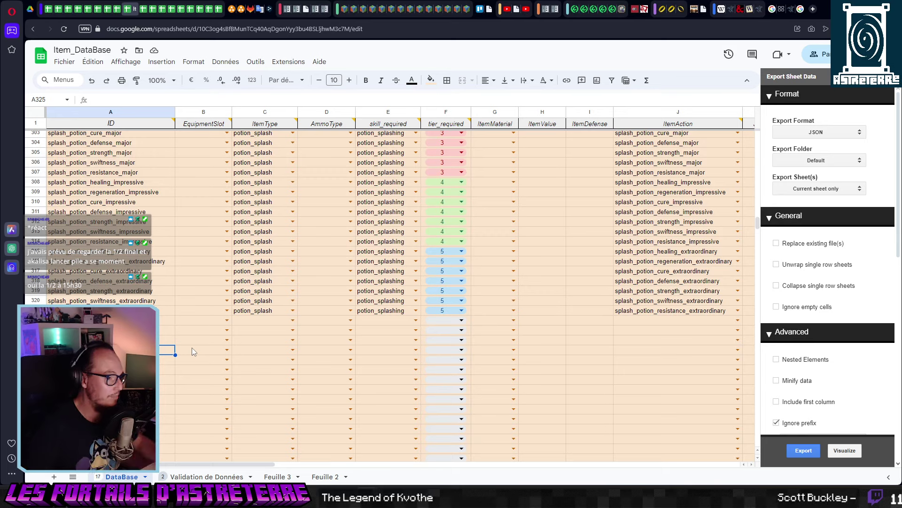
{"action": "scroll", "coordinate": [192, 348], "scroll_direction": "up", "scroll_amount": 12}
{"action": "scroll", "coordinate": [182, 344], "scroll_direction": "down", "scroll_amount": 6}
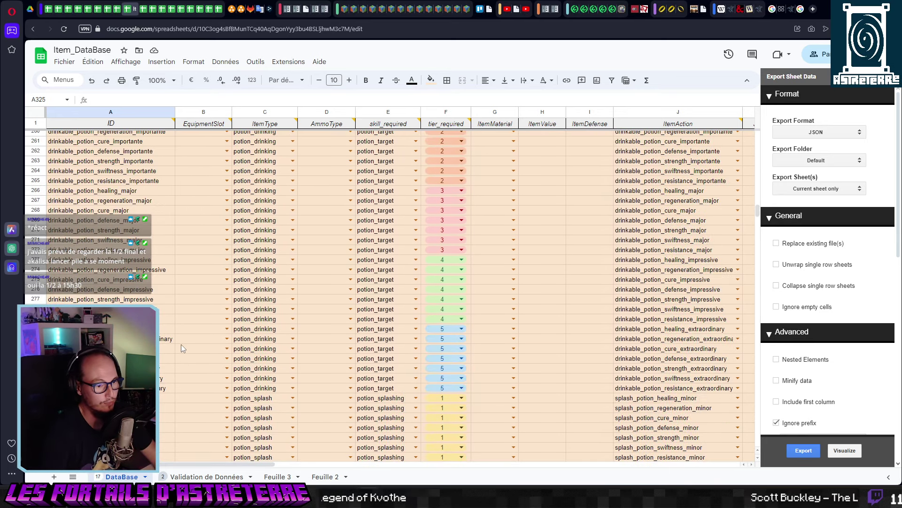
Open the "idées artisanat" spreadsheet and examine the tier I ideas in the Redstone row.
{"action": "mouse_move", "coordinate": [152, 8]}
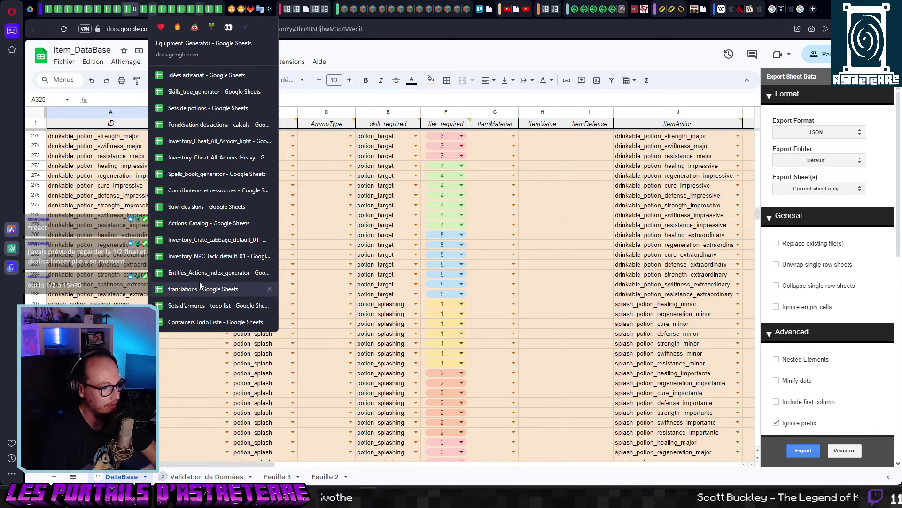
{"action": "left_click", "coordinate": [195, 76]}
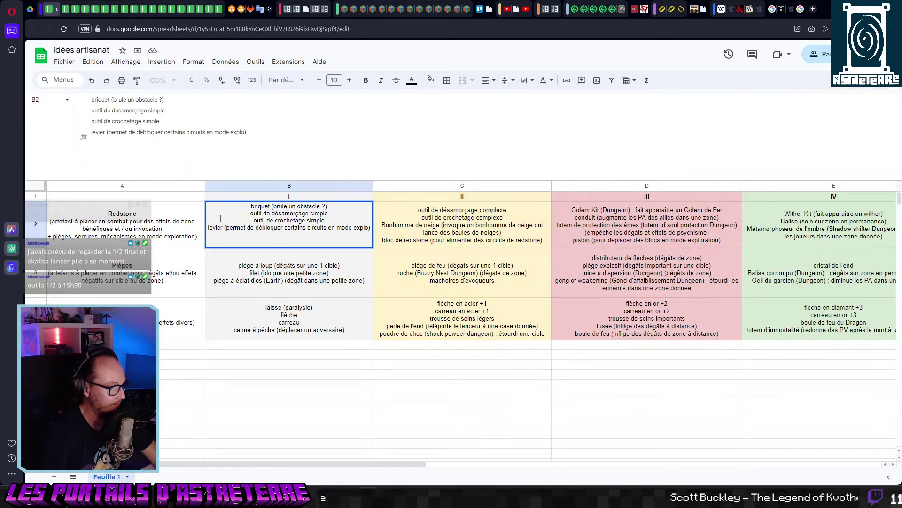
{"action": "left_click", "coordinate": [555, 374]}
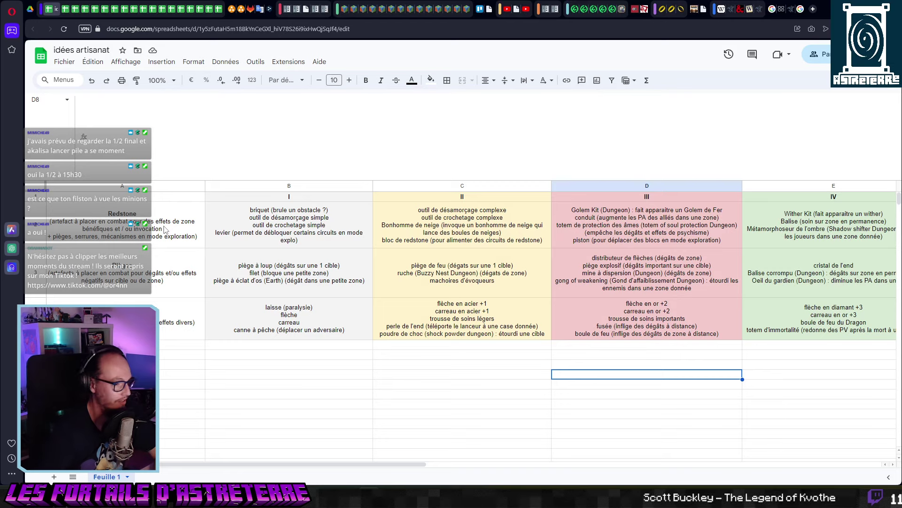
{"action": "left_click", "coordinate": [166, 229]}
{"action": "left_click", "coordinate": [253, 228]}
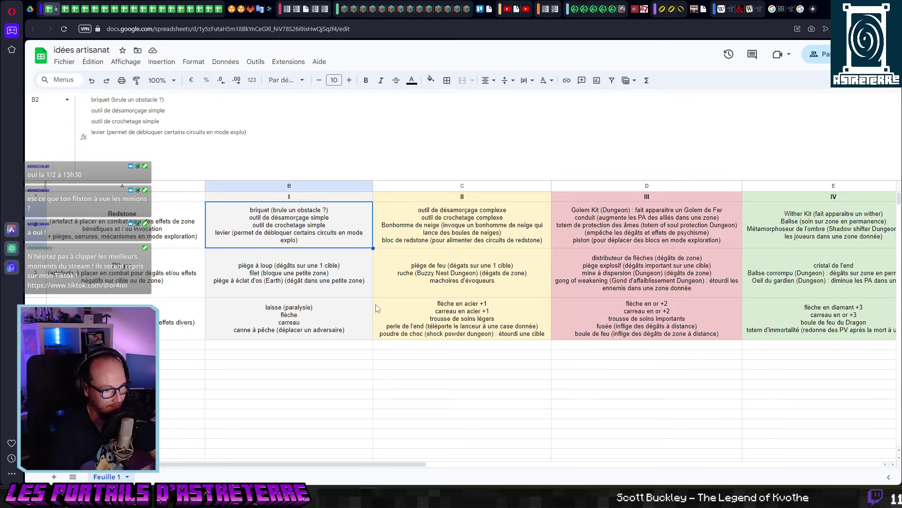
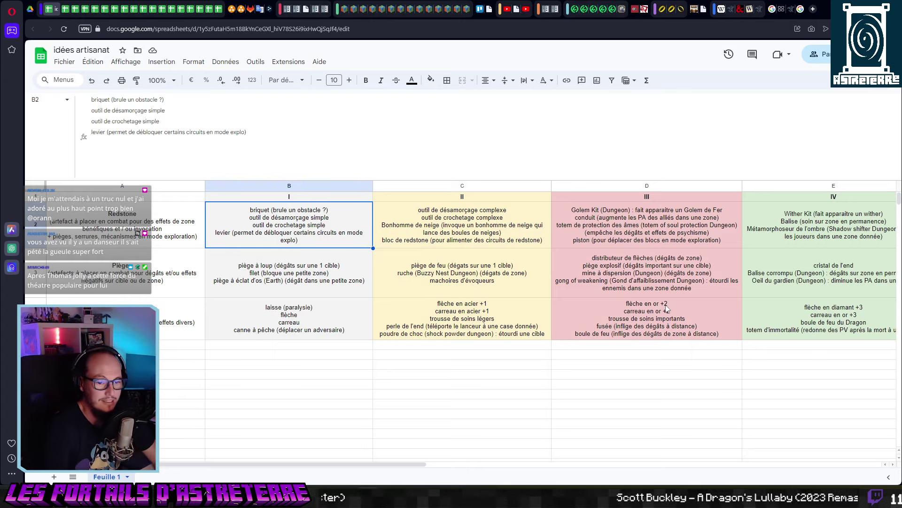
Read the Redstone, Pièges and Objets category descriptions and reduce the formula bar's height to show more of the table.
{"action": "left_click", "coordinate": [343, 198]}
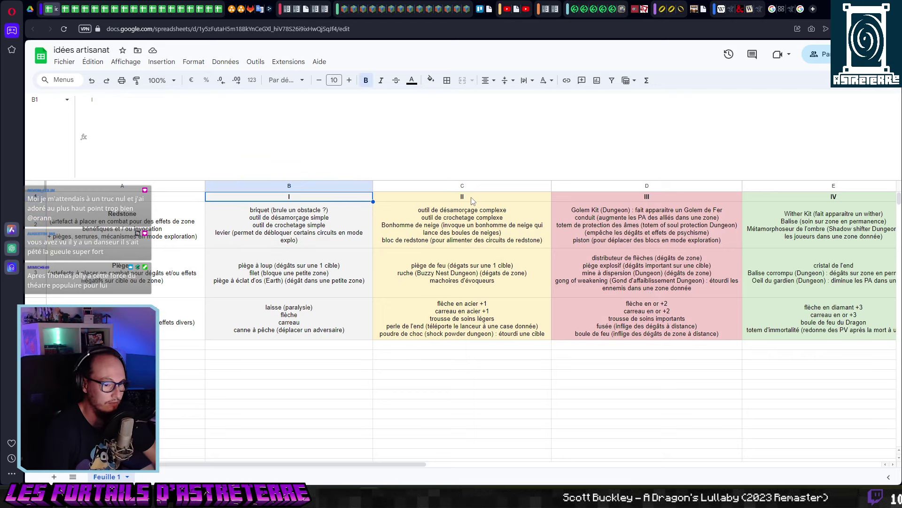
{"action": "left_click", "coordinate": [143, 226]}
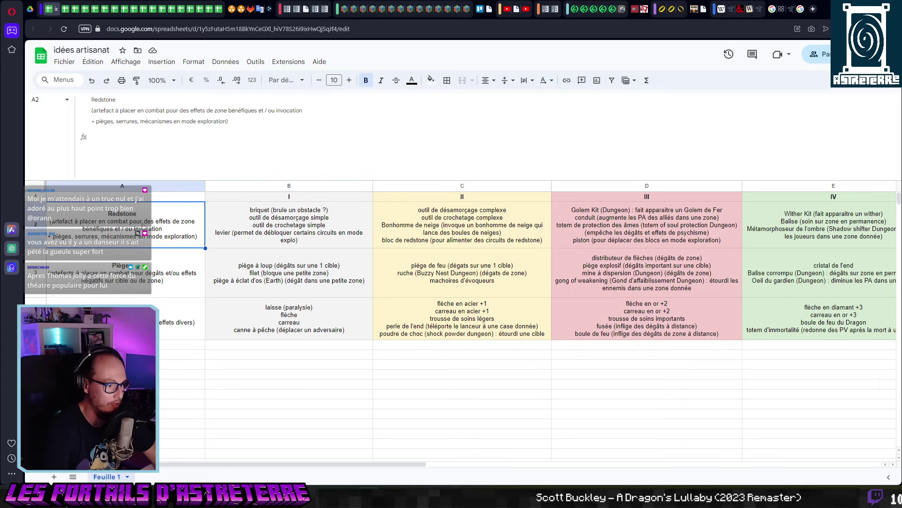
{"action": "left_click", "coordinate": [172, 273]}
{"action": "left_click", "coordinate": [178, 323]}
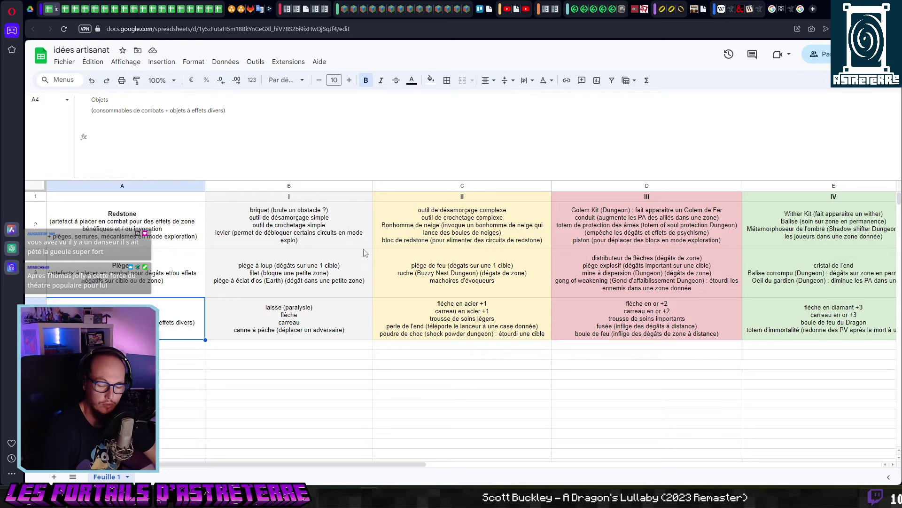
{"action": "key", "text": "ctrl+shift+u"}
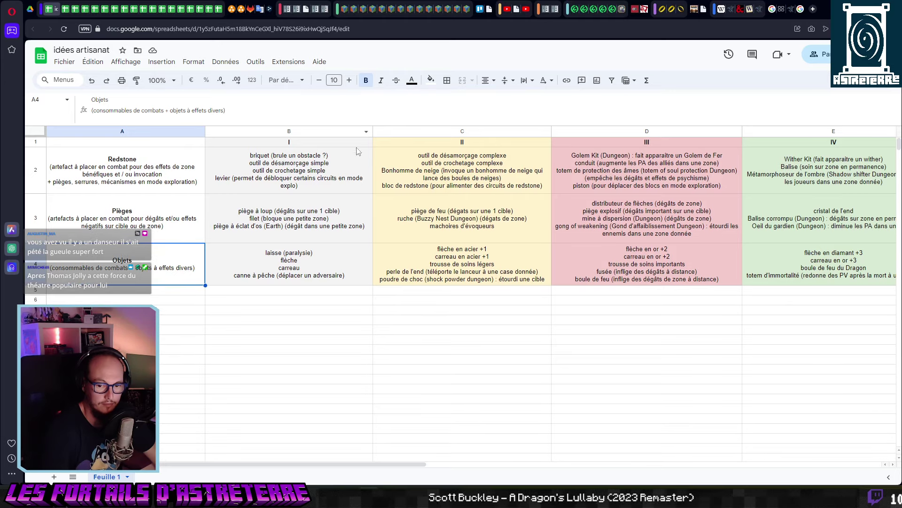
{"action": "left_click", "coordinate": [294, 360]}
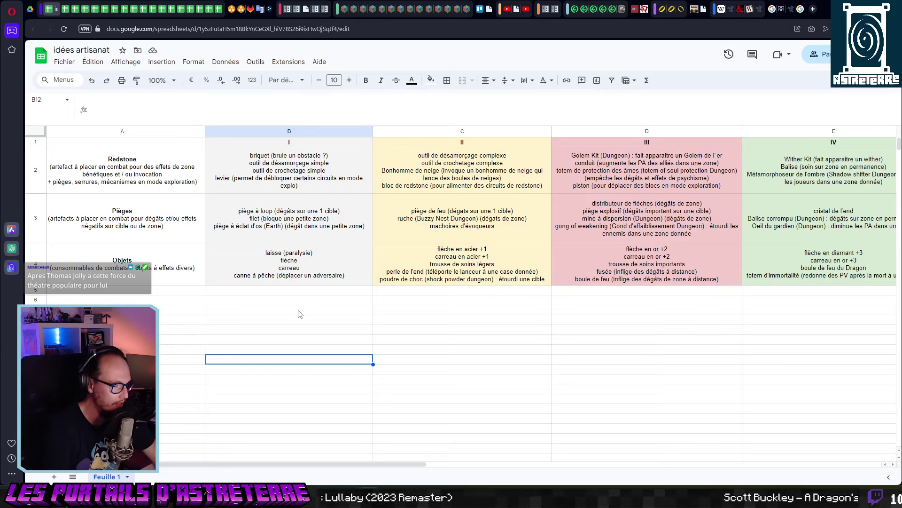
Examine the crafting ideas for Objets at tiers I and II and for Redstone and Pièges at tier I.
{"action": "left_click", "coordinate": [277, 278]}
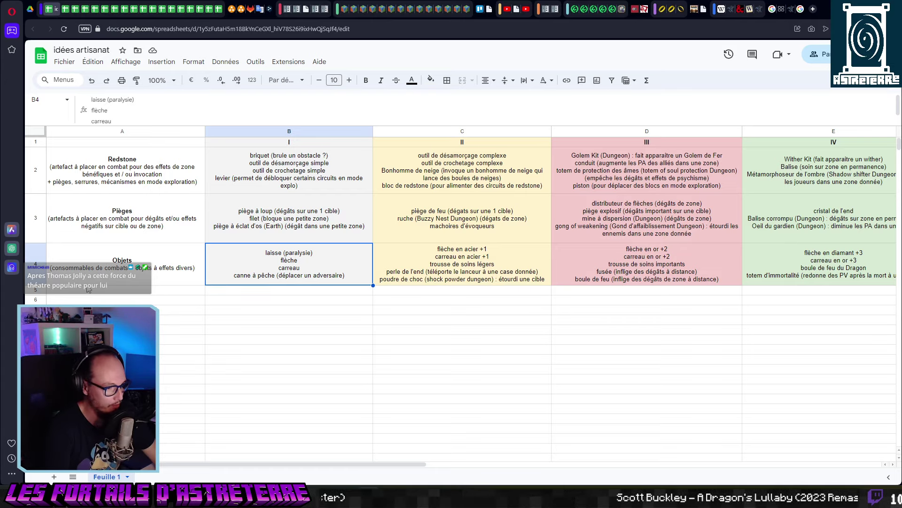
{"action": "left_click", "coordinate": [126, 281]}
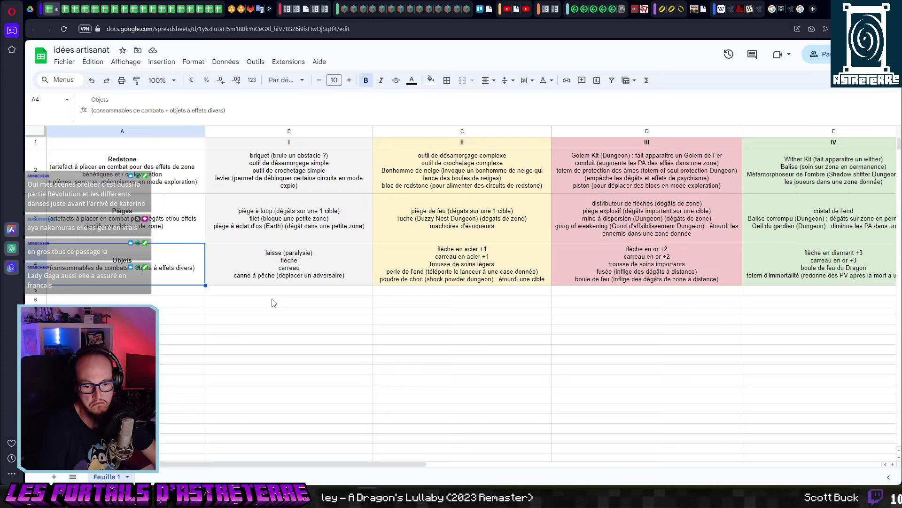
{"action": "left_click", "coordinate": [273, 301]}
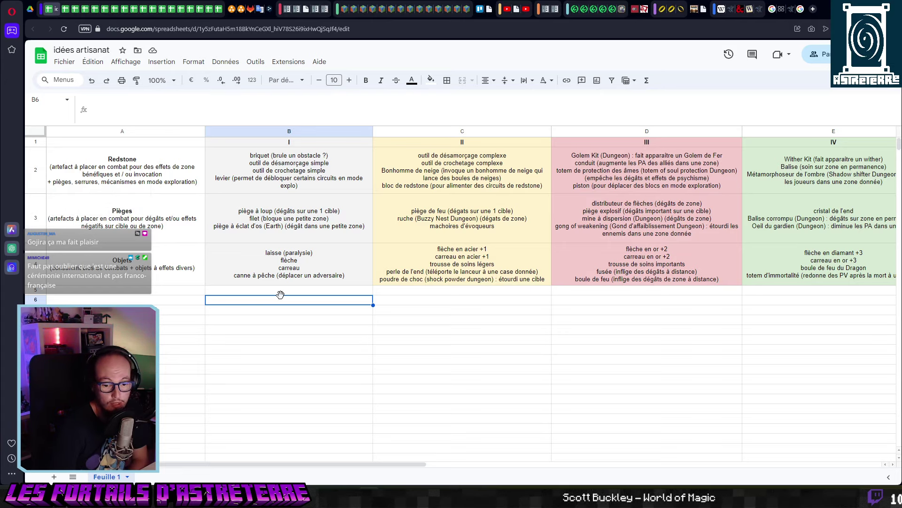
{"action": "key", "text": "Up"}
{"action": "key", "text": "Up"}
{"action": "key", "text": "Up"}
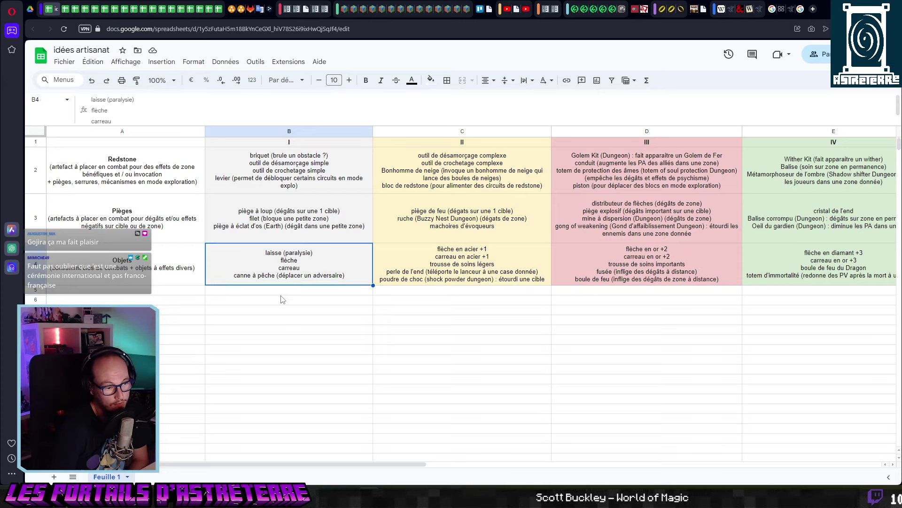
{"action": "key", "text": "Up"}
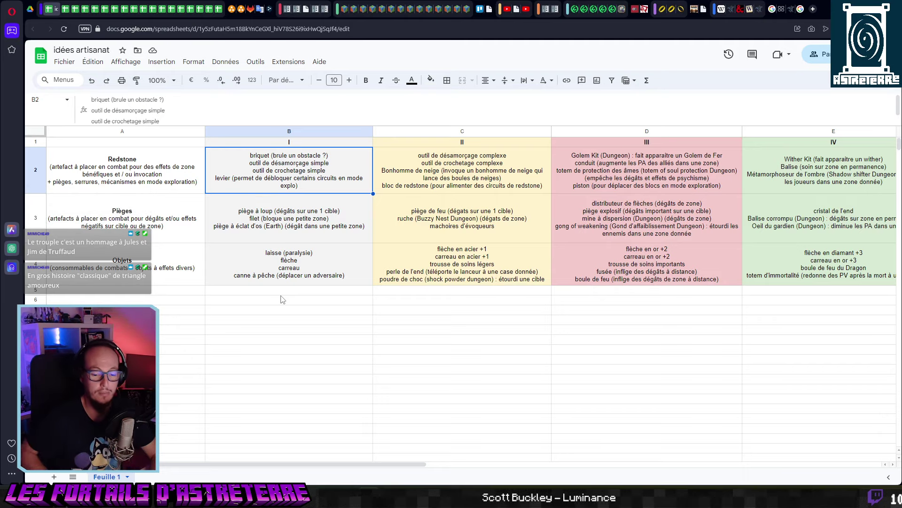
{"action": "left_click", "coordinate": [283, 266]}
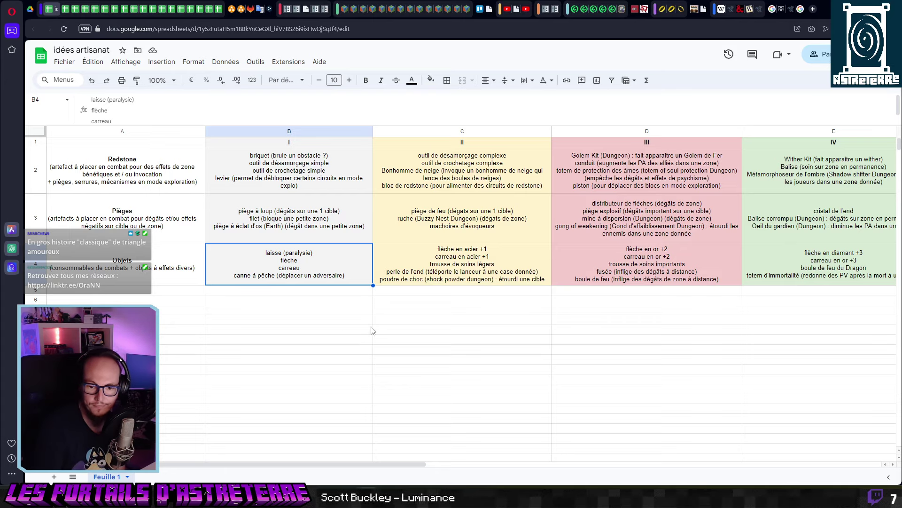
{"action": "key", "text": "Right"}
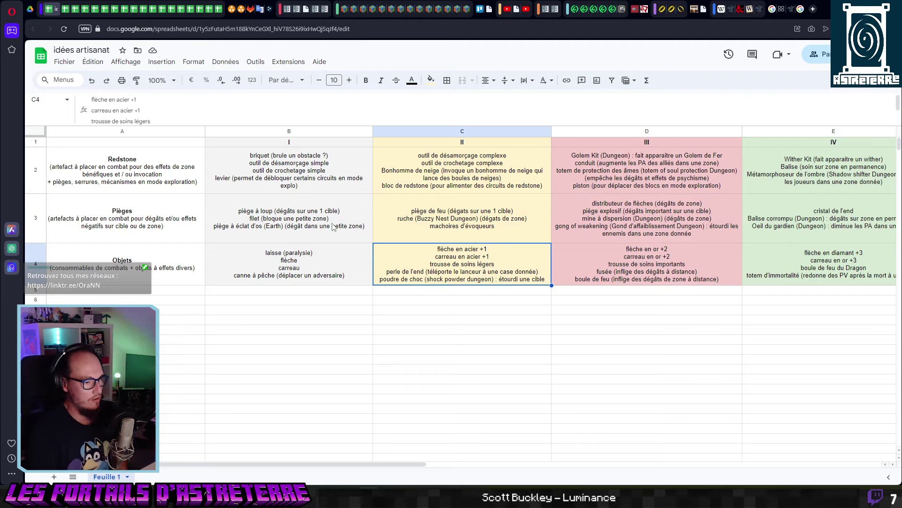
Add a question mark after "trousse de soins légers" in the tier II Objets ideas.
{"action": "left_click", "coordinate": [162, 121]}
{"action": "type", "text": "?"}
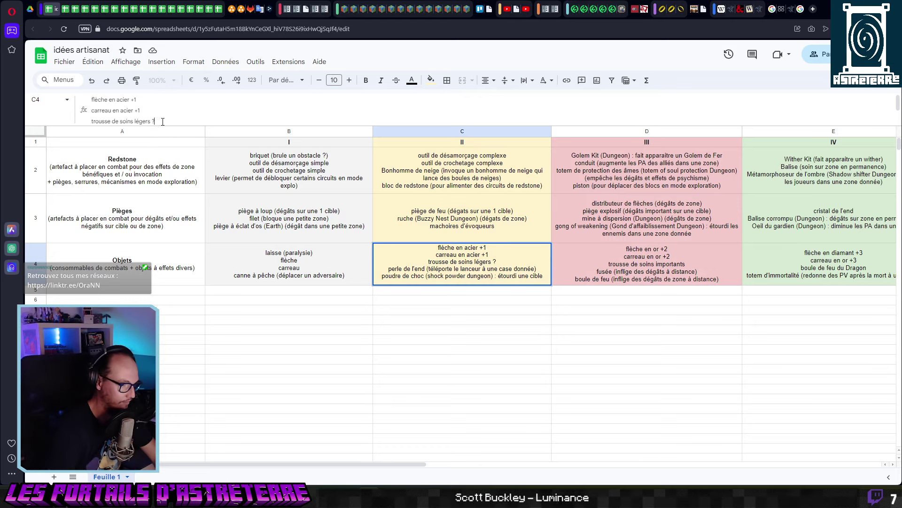
{"action": "left_click", "coordinate": [428, 309]}
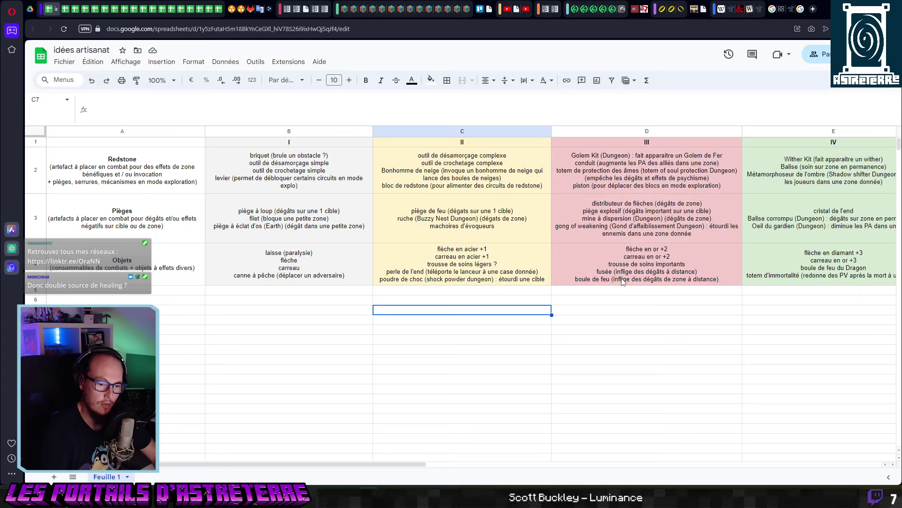
Add a question mark after "trousse de soins importants" in the tier III Objets ideas.
{"action": "left_click", "coordinate": [479, 266]}
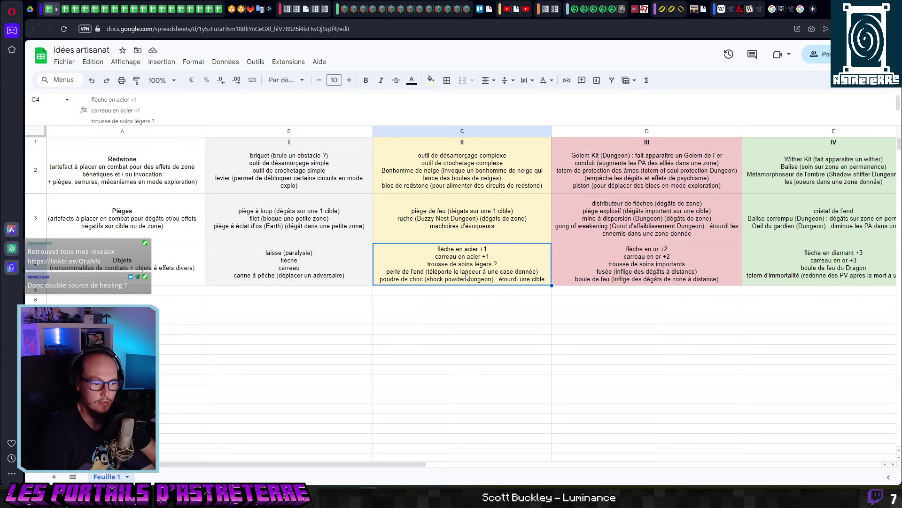
{"action": "left_click", "coordinate": [667, 275]}
{"action": "left_click", "coordinate": [183, 114]}
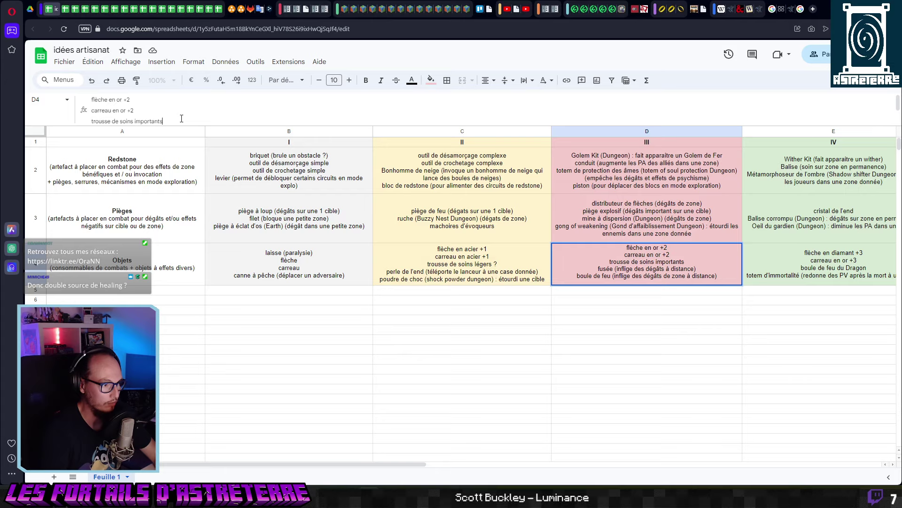
{"action": "type", "text": "?"}
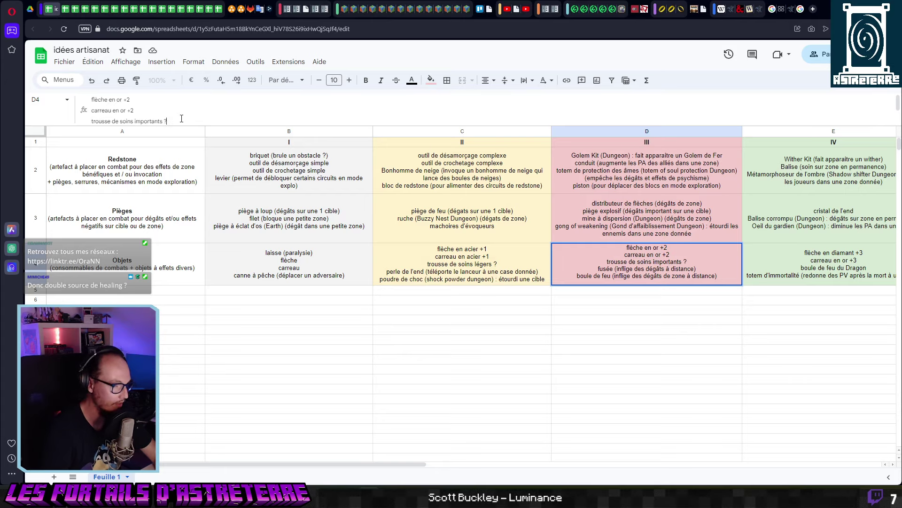
{"action": "left_click", "coordinate": [488, 310]}
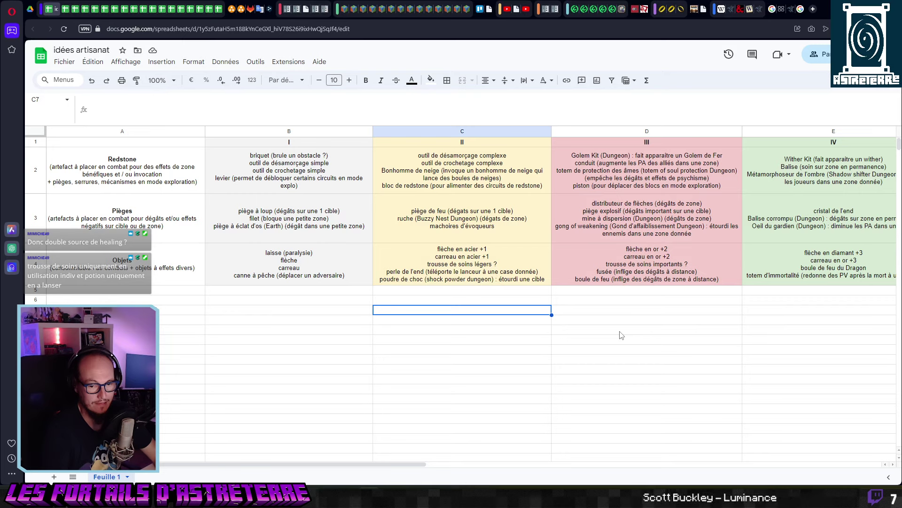
{"action": "left_click", "coordinate": [466, 304]}
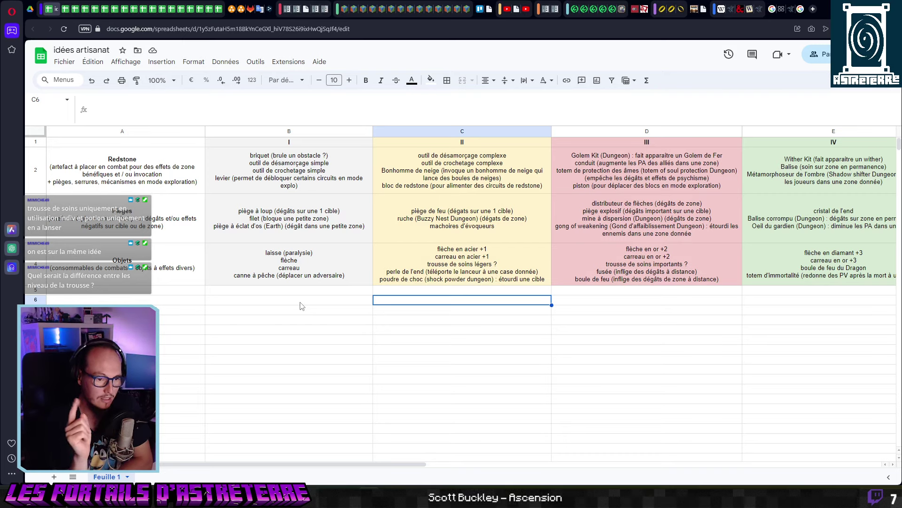
Examine the Objets crafting ideas across tiers I to IV.
{"action": "left_click", "coordinate": [380, 247]}
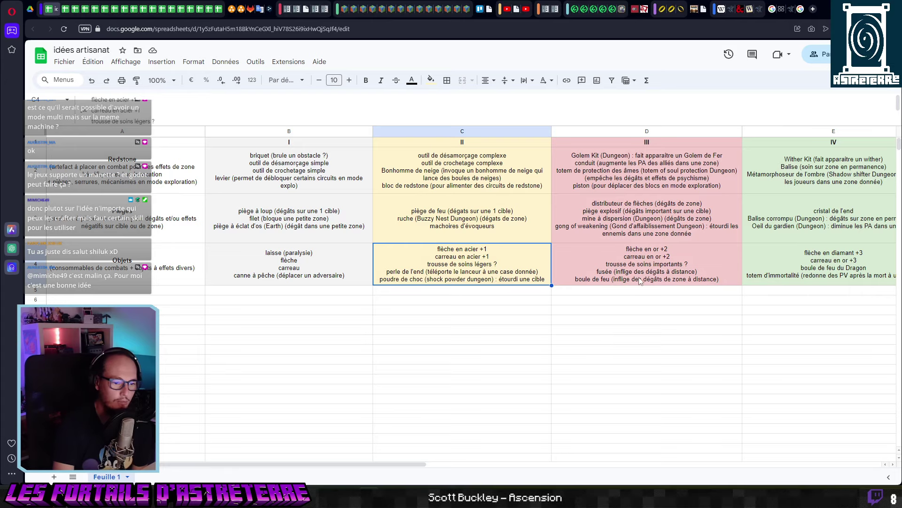
{"action": "left_click", "coordinate": [823, 260]}
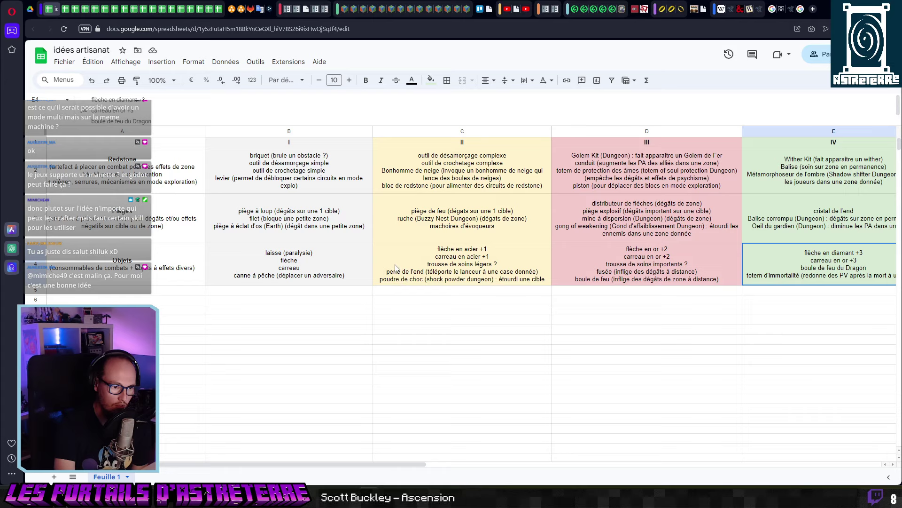
{"action": "left_click", "coordinate": [297, 266]}
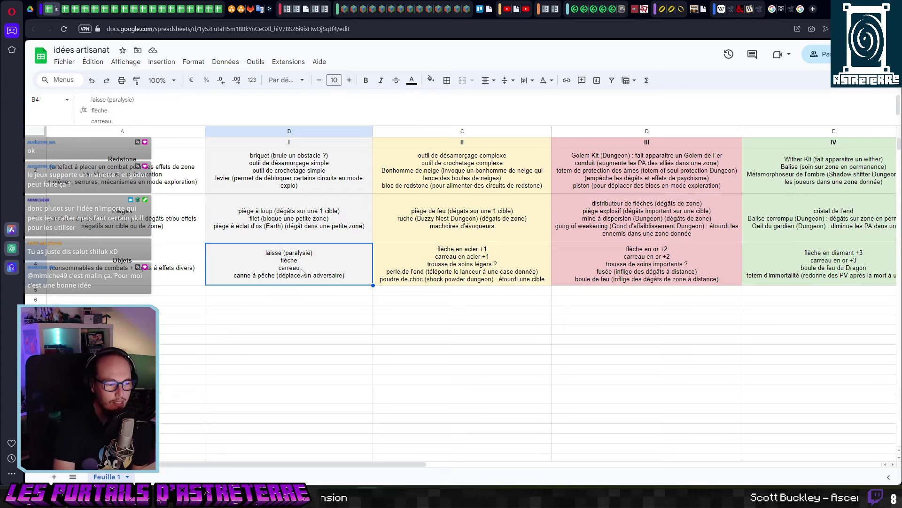
{"action": "left_click_drag", "start_coordinate": [329, 272], "coordinate": [794, 274]}
{"action": "left_click", "coordinate": [514, 331]}
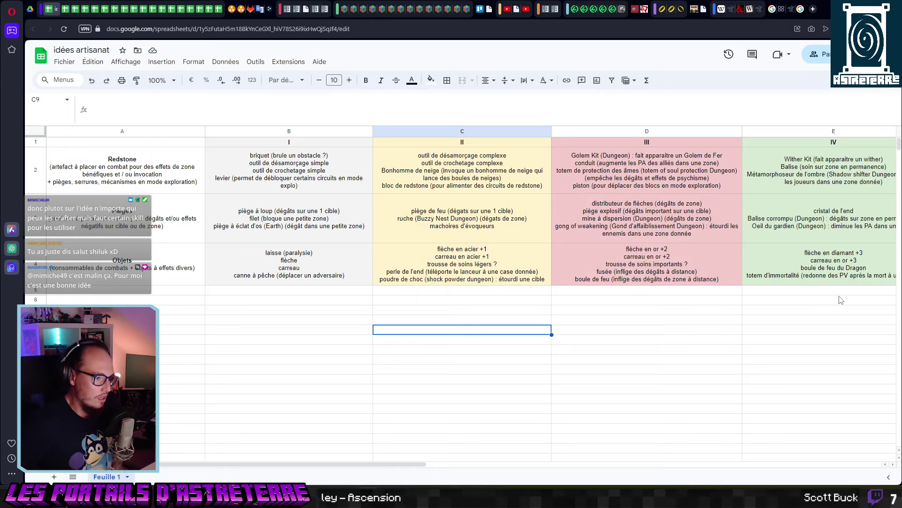
Compare the tier I and tier IV crafting ideas across the Redstone, Pièges and Objets categories.
{"action": "left_click", "coordinate": [835, 262]}
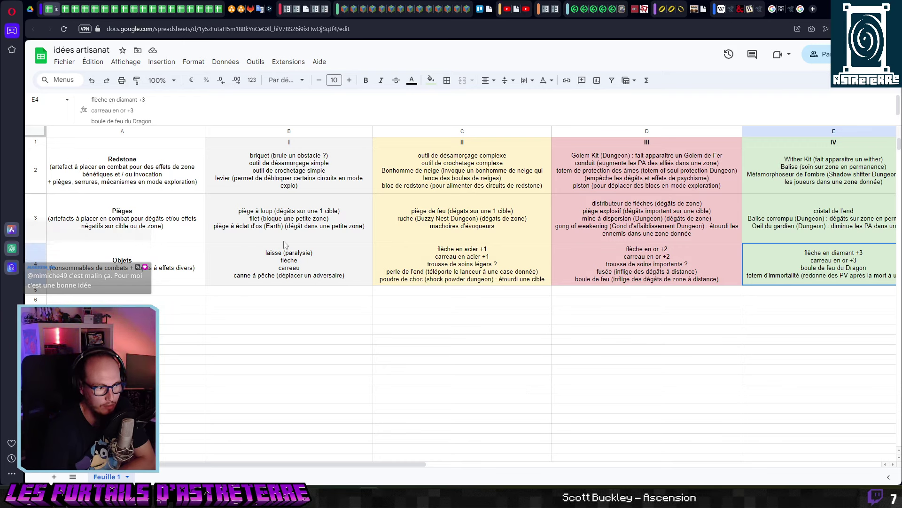
{"action": "left_click_drag", "start_coordinate": [288, 224], "coordinate": [289, 169]}
{"action": "left_click", "coordinate": [813, 265]}
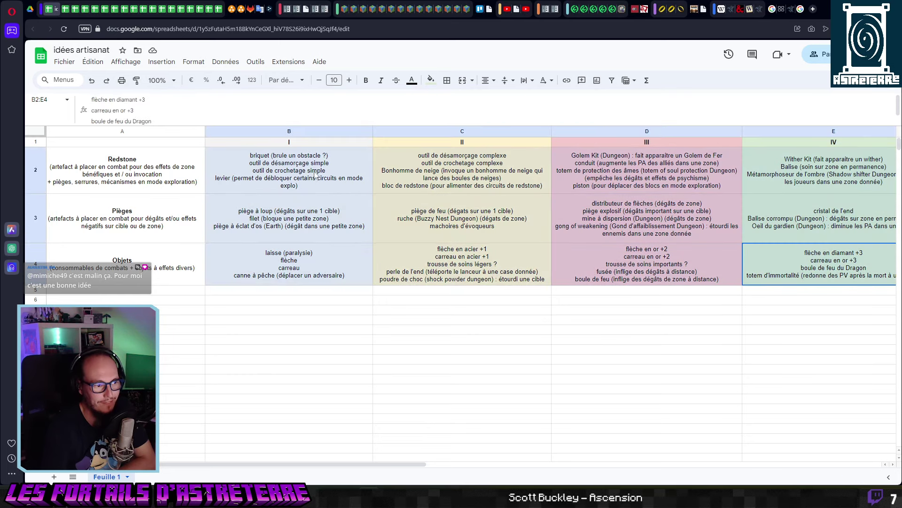
{"action": "left_click", "coordinate": [376, 365]}
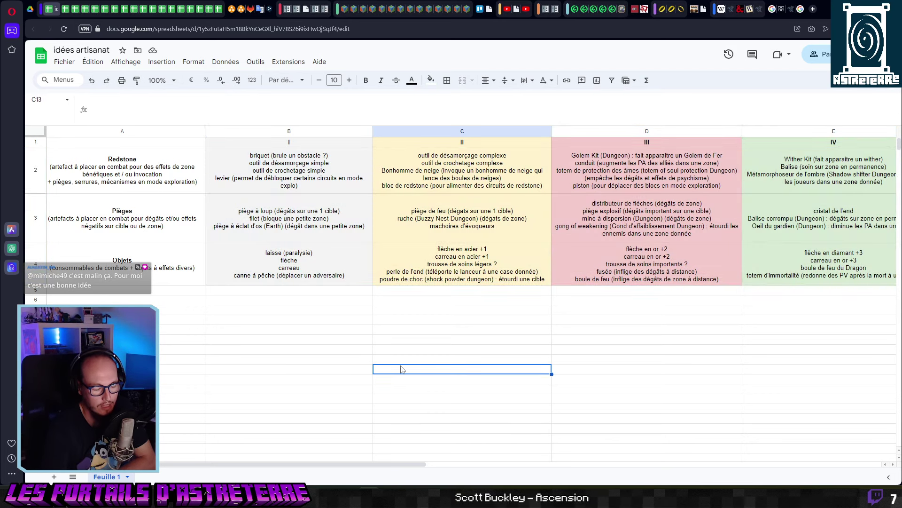
{"action": "left_click_drag", "start_coordinate": [829, 185], "coordinate": [818, 270]}
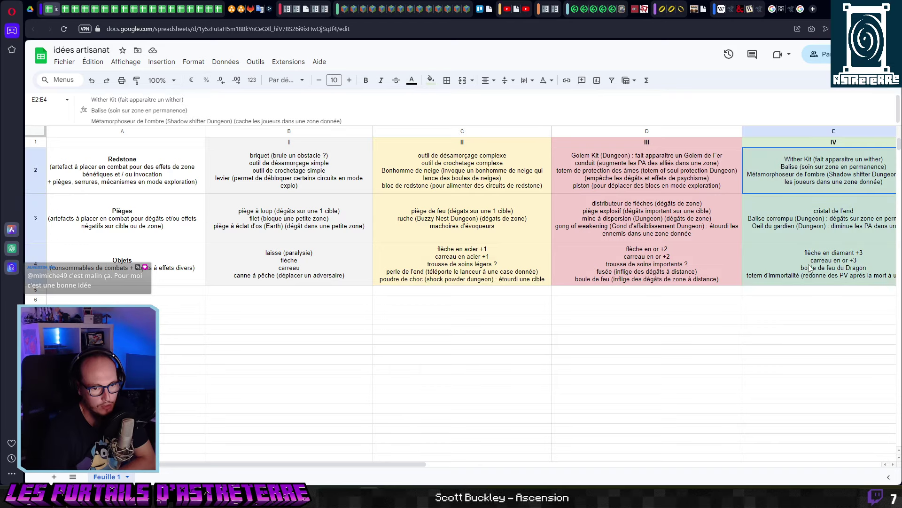
{"action": "left_click", "coordinate": [783, 310]}
{"action": "left_click_drag", "start_coordinate": [329, 172], "coordinate": [338, 273]}
{"action": "left_click_drag", "start_coordinate": [829, 158], "coordinate": [804, 278]}
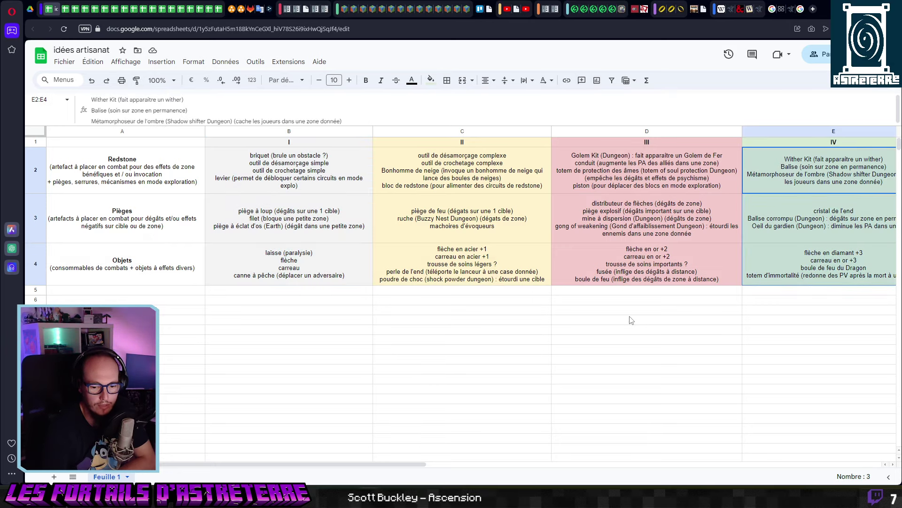
{"action": "left_click", "coordinate": [609, 314]}
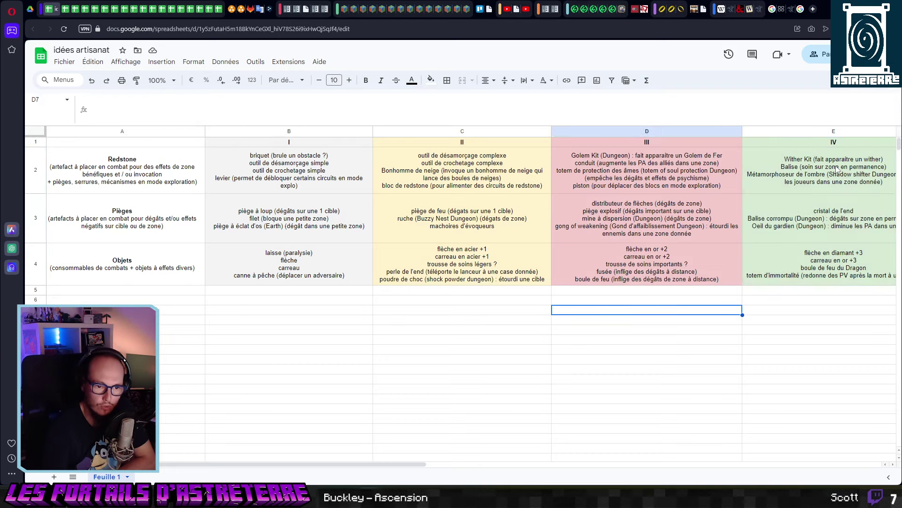
{"action": "left_click", "coordinate": [828, 188]}
{"action": "left_click", "coordinate": [820, 263], "text": "shift"}
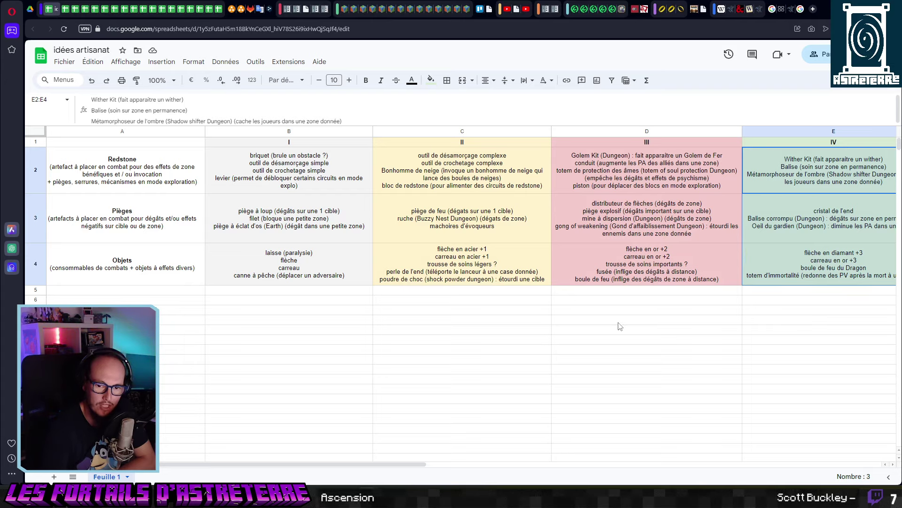
{"action": "left_click", "coordinate": [555, 314]}
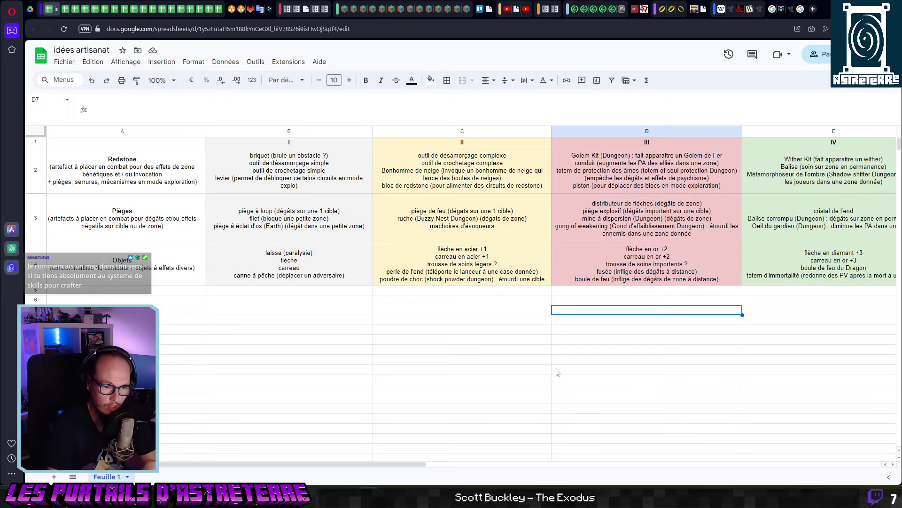
Examine the tier II and III Objets ideas and the tier I ideas of all three categories.
{"action": "left_click", "coordinate": [461, 343]}
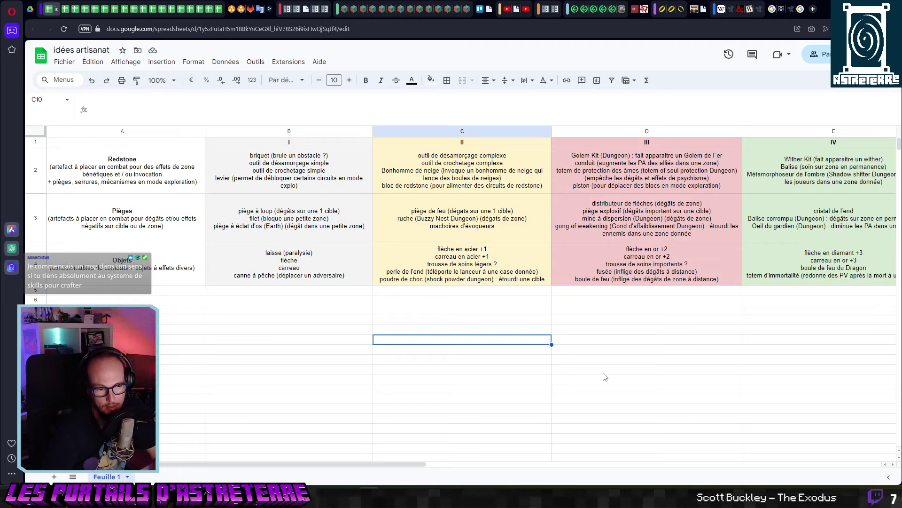
{"action": "left_click", "coordinate": [413, 284]}
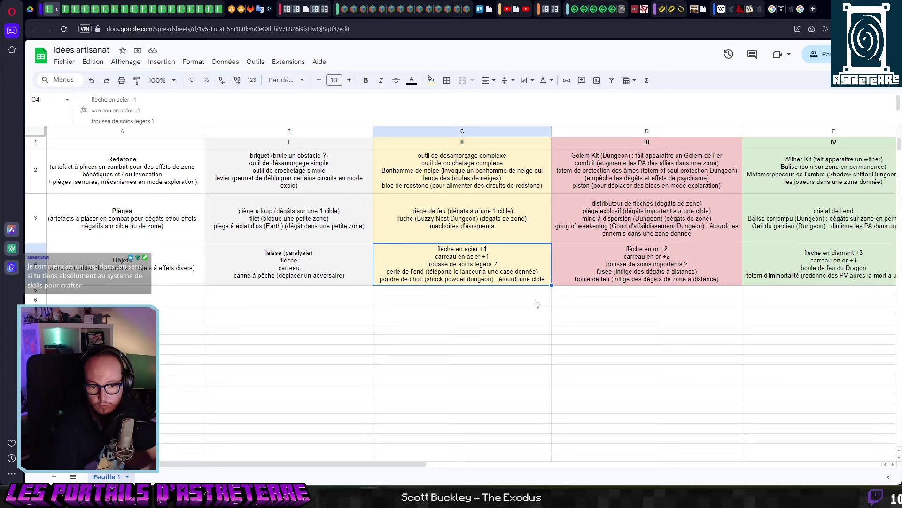
{"action": "key", "text": "Right"}
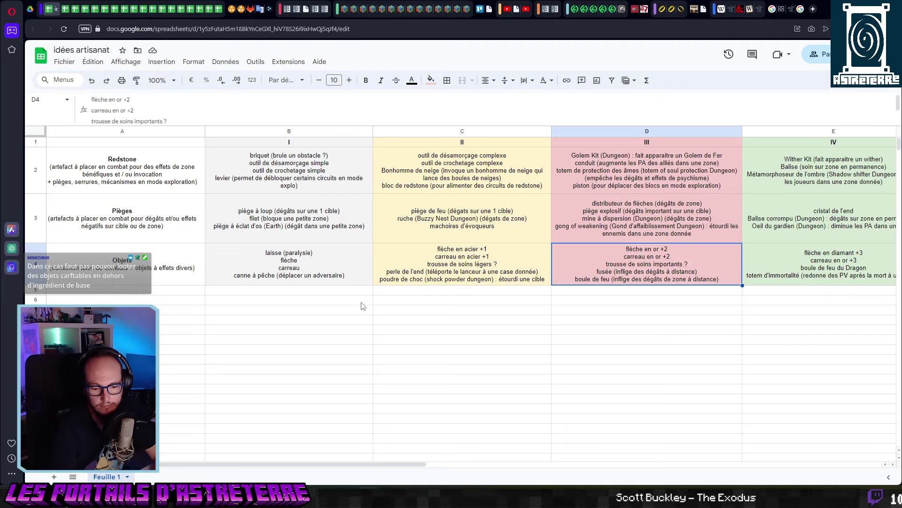
{"action": "left_click_drag", "start_coordinate": [289, 169], "coordinate": [289, 264]}
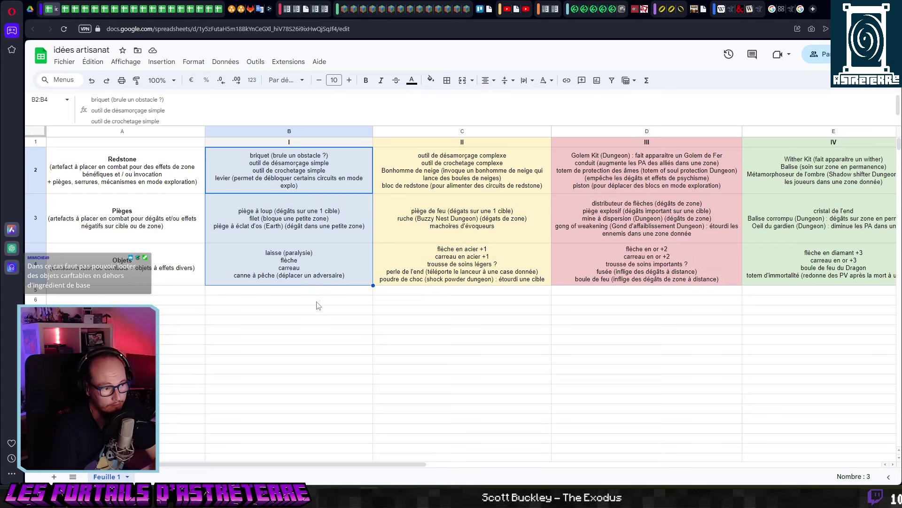
{"action": "left_click", "coordinate": [355, 300]}
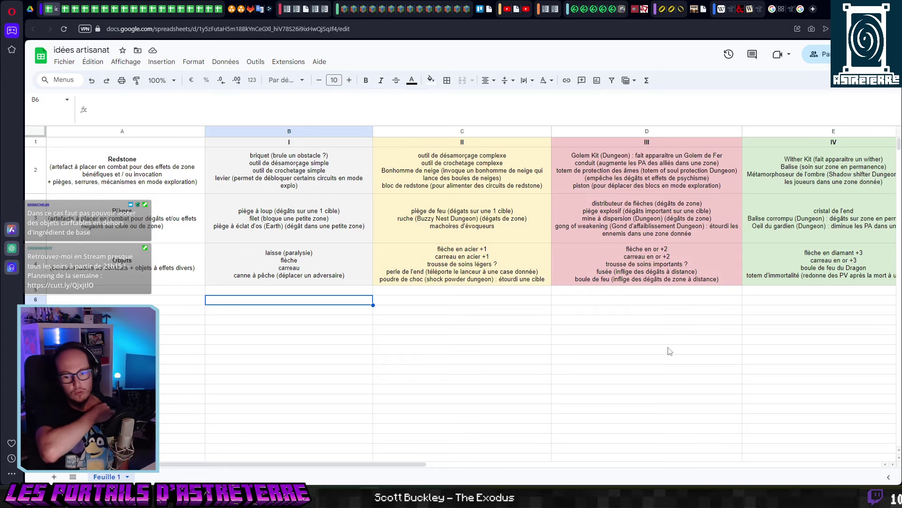
{"action": "left_click", "coordinate": [664, 277]}
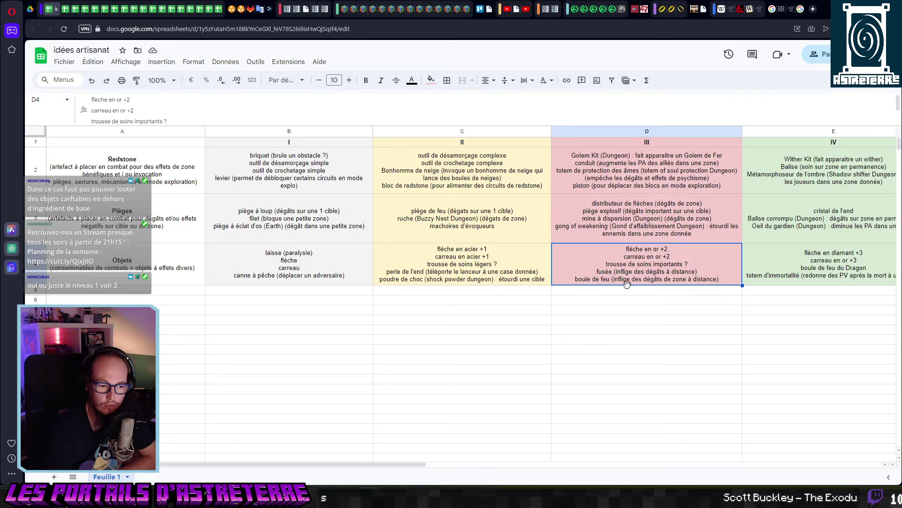
Change the bolt entry in the tier IV Objets ideas to "carreau en diamant +3".
{"action": "left_click", "coordinate": [711, 305]}
{"action": "key", "text": "Up"}
{"action": "key", "text": "Up"}
{"action": "key", "text": "Up"}
{"action": "key", "text": "Right"}
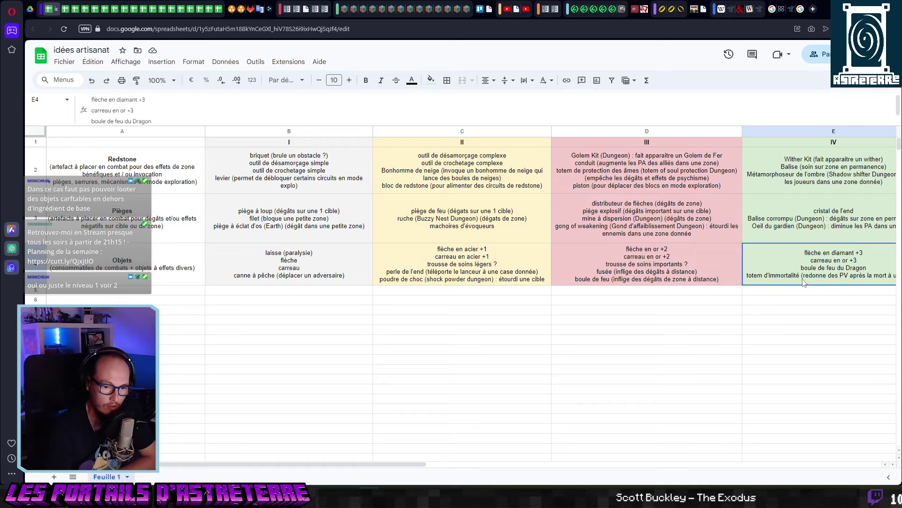
{"action": "left_click", "coordinate": [122, 110]}
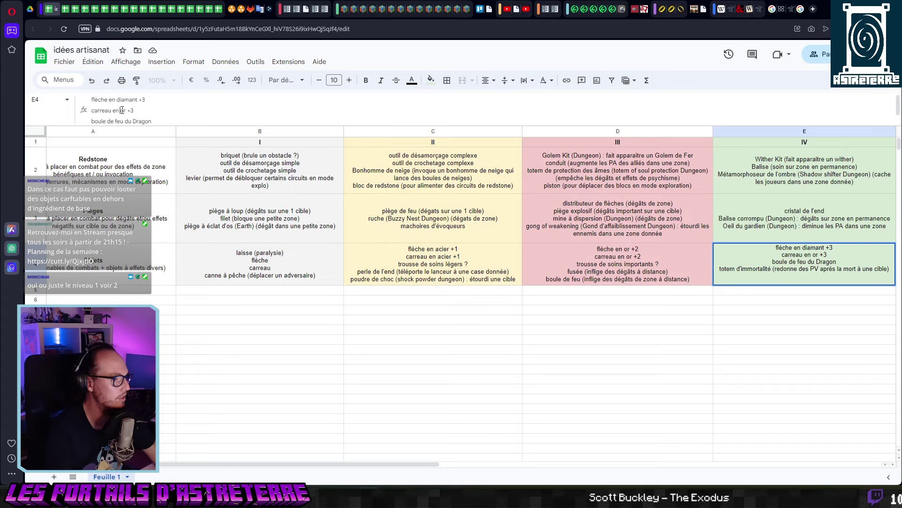
{"action": "double_click", "coordinate": [123, 110]}
{"action": "type", "text": "diamant"}
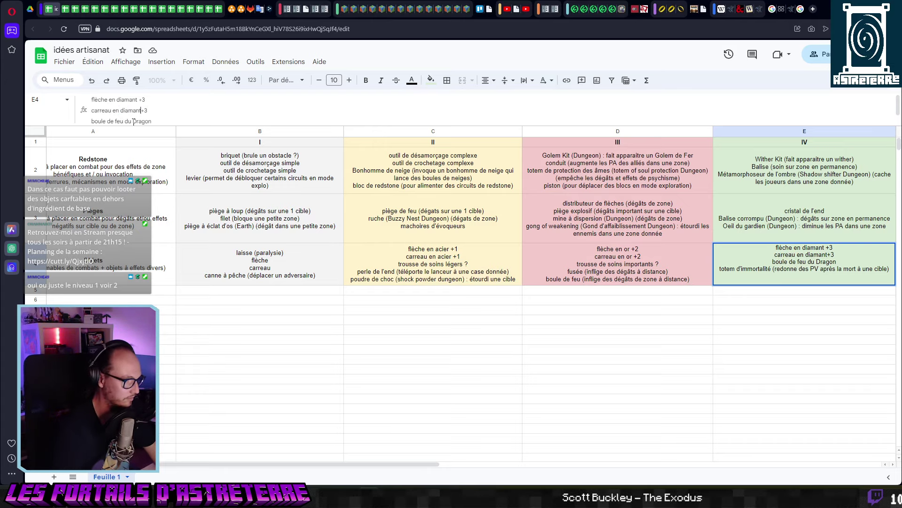
{"action": "key", "text": "Return"}
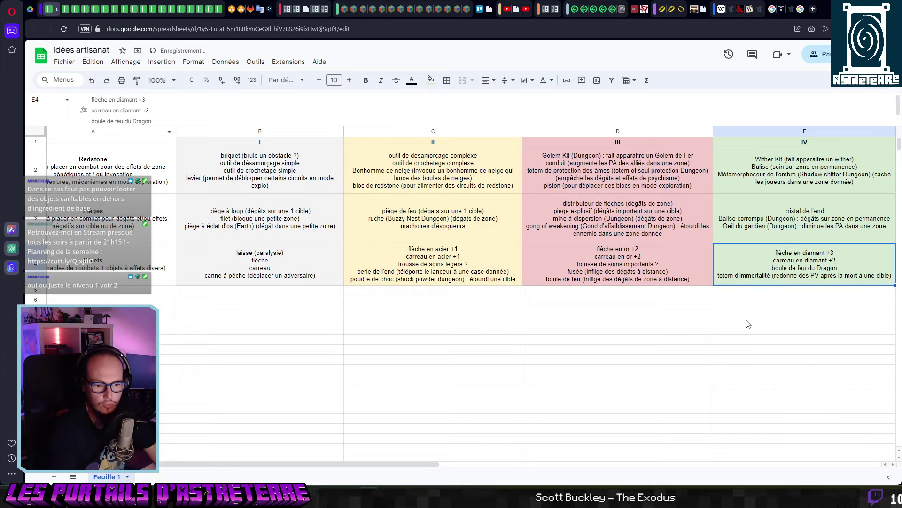
Append "(Dungeon)" to "boule de feu du Dragon" in the tier IV Objets ideas.
{"action": "left_click", "coordinate": [162, 120]}
{"action": "type", "text": "-"}
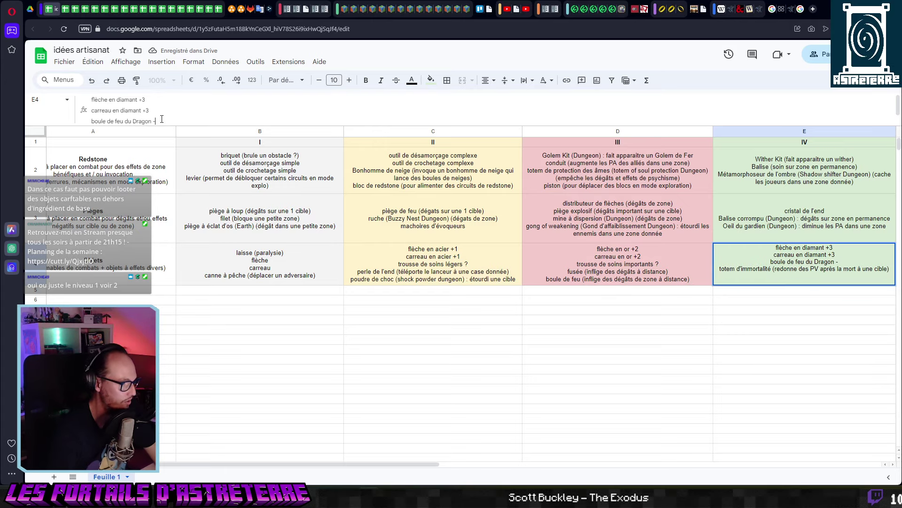
{"action": "type", "text": "Dungeon"}
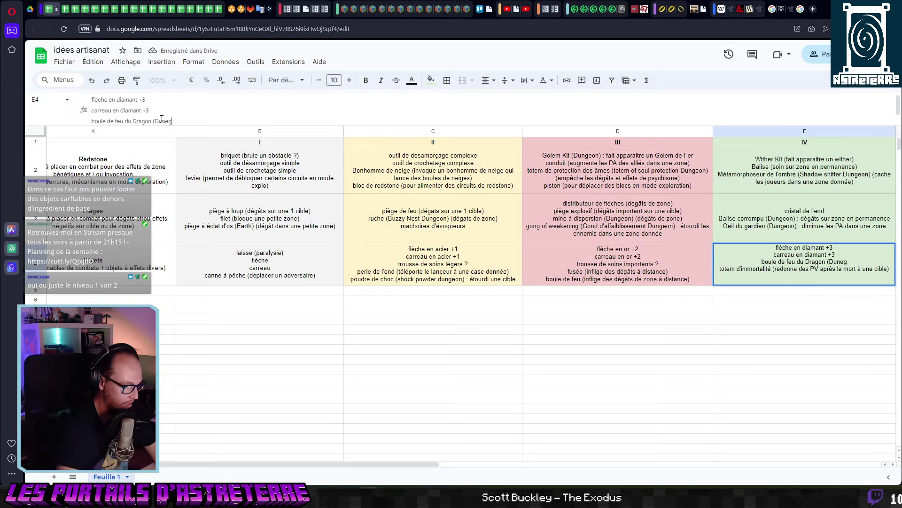
{"action": "type", "text": ")"}
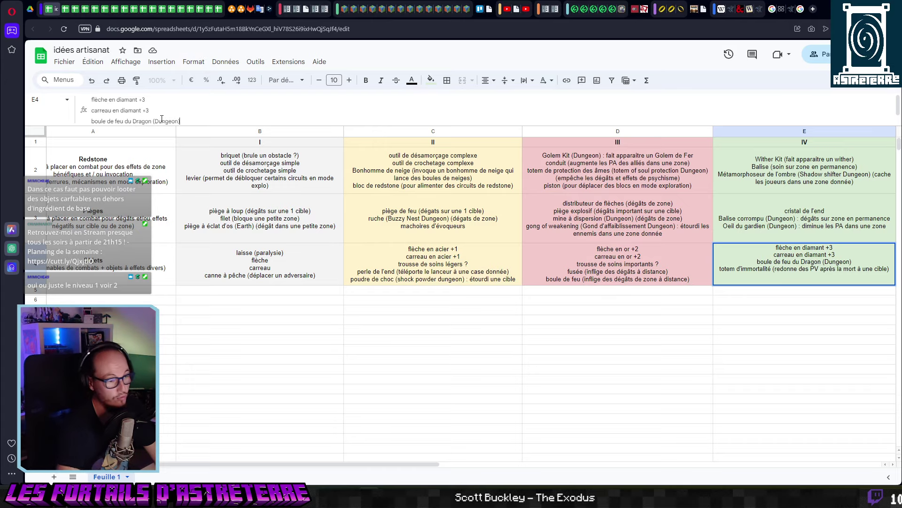
{"action": "left_click", "coordinate": [727, 320]}
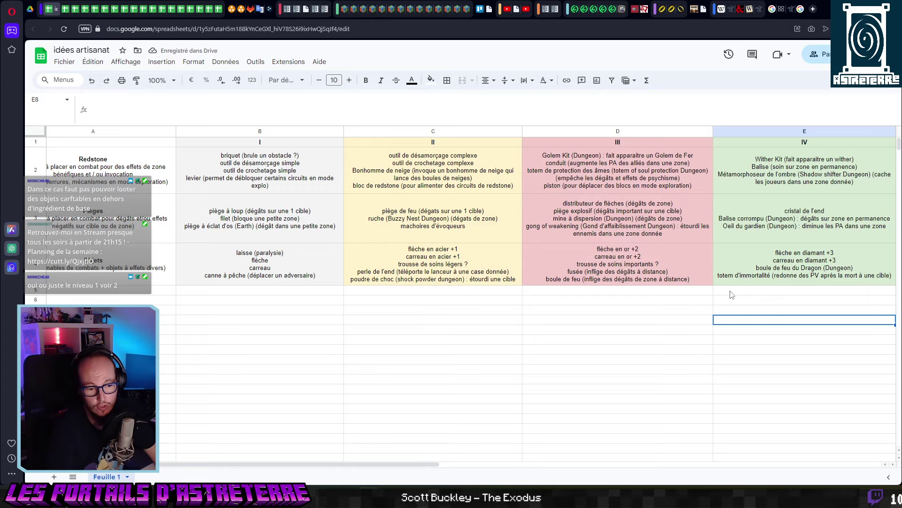
Select the whole Objets row from tier IV back to tier I to review its ideas.
{"action": "left_click", "coordinate": [746, 282]}
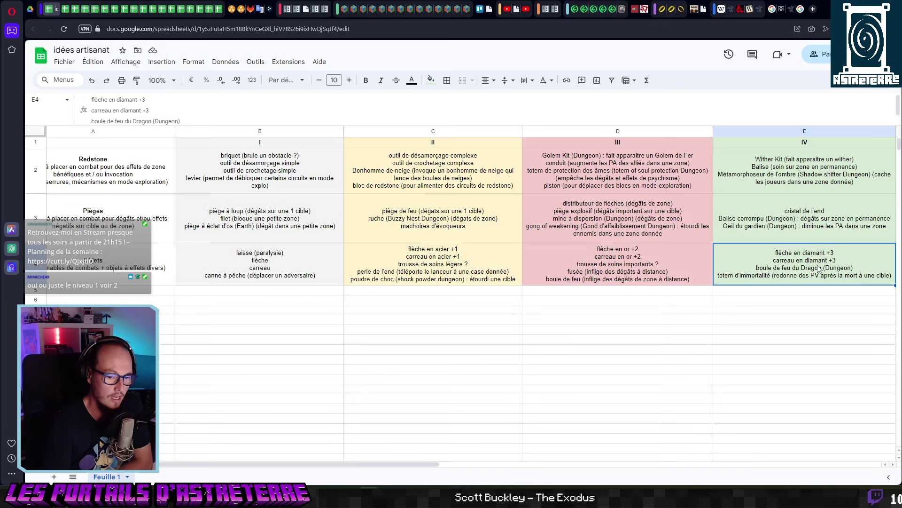
{"action": "left_click", "coordinate": [538, 274], "text": "shift"}
{"action": "left_click", "coordinate": [321, 265], "text": "shift"}
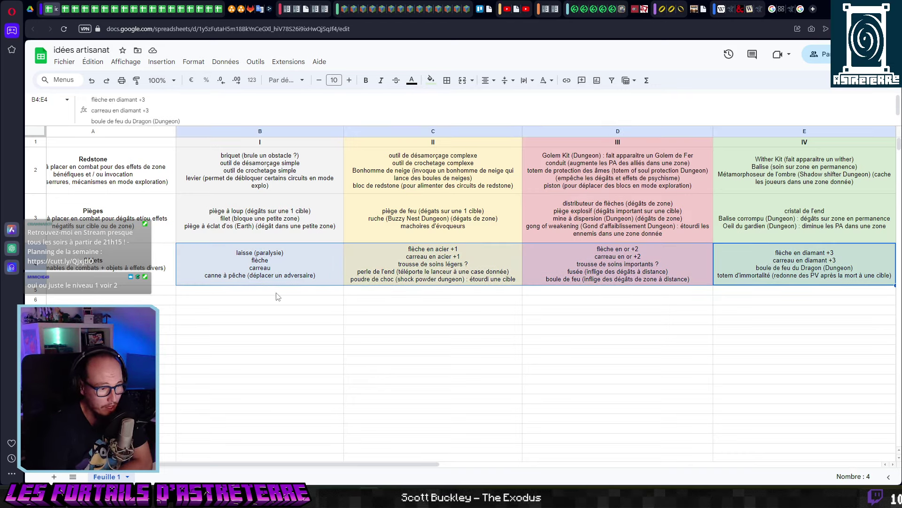
Review the Objets ideas across the row from tier I through tier IV.
{"action": "left_click", "coordinate": [272, 277]}
{"action": "left_click_drag", "start_coordinate": [271, 276], "coordinate": [767, 257]}
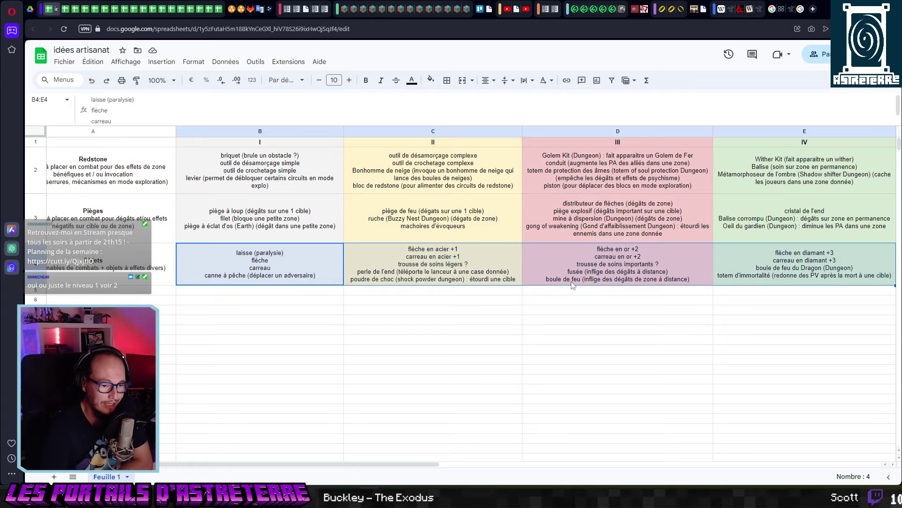
{"action": "left_click", "coordinate": [573, 314]}
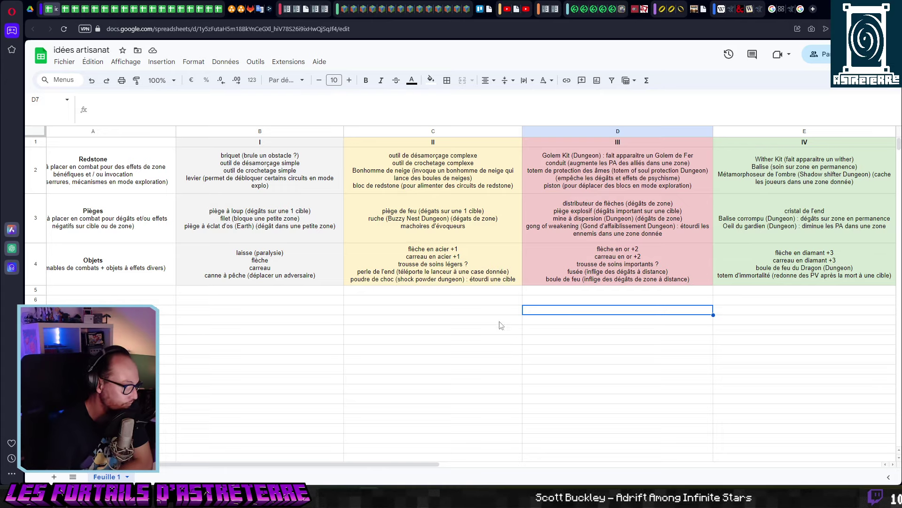
Examine the Pièges category and its trap ideas tier by tier, from tier I to tier IV.
{"action": "left_click", "coordinate": [119, 239]}
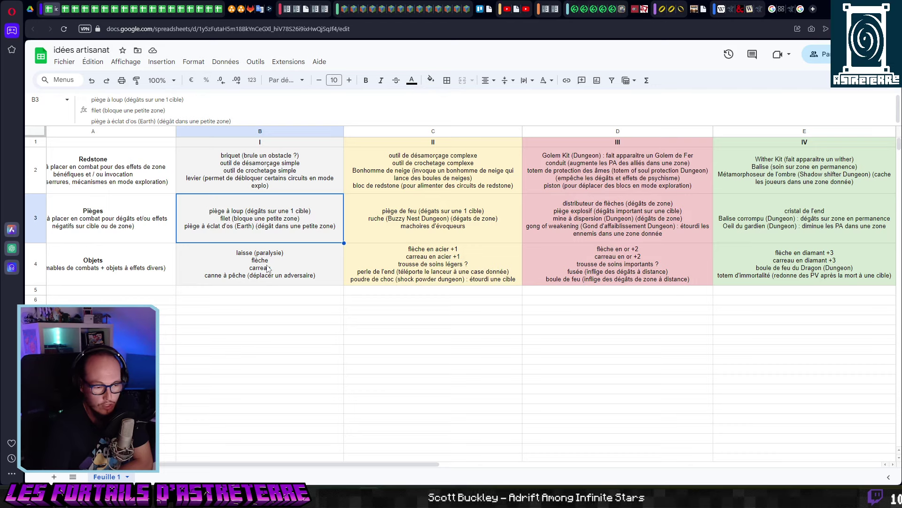
{"action": "key", "text": "ctrl+z"}
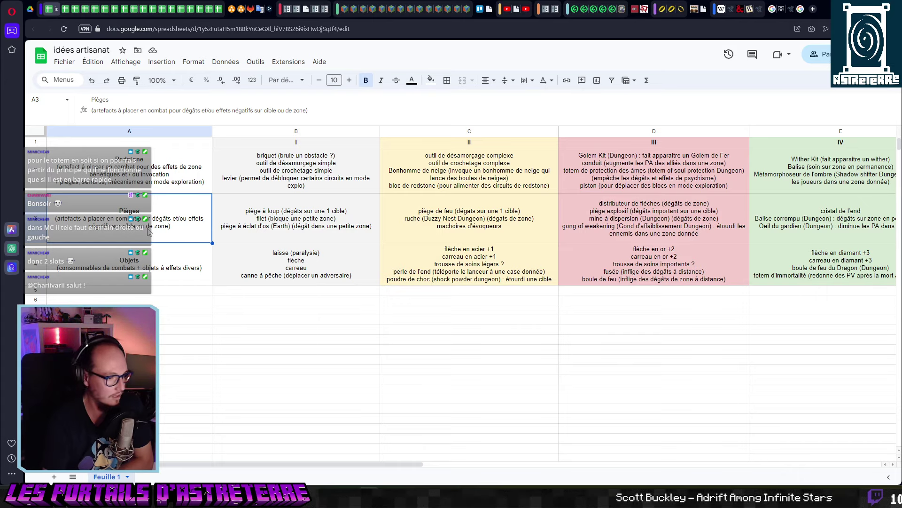
{"action": "left_click", "coordinate": [256, 218]}
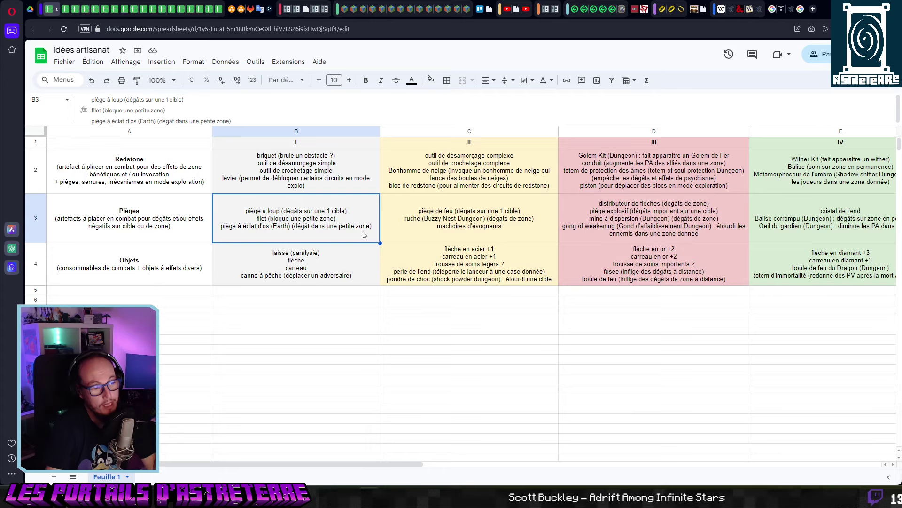
{"action": "left_click", "coordinate": [468, 236]}
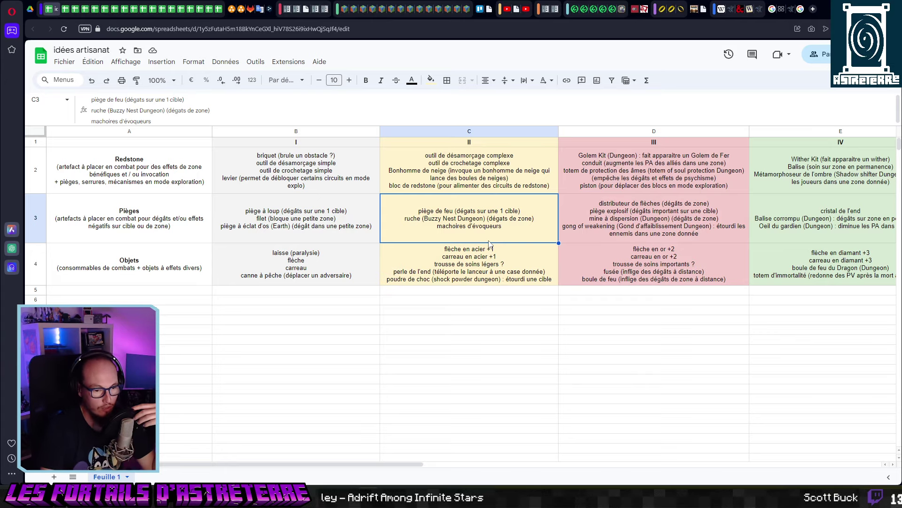
{"action": "left_click", "coordinate": [654, 222]}
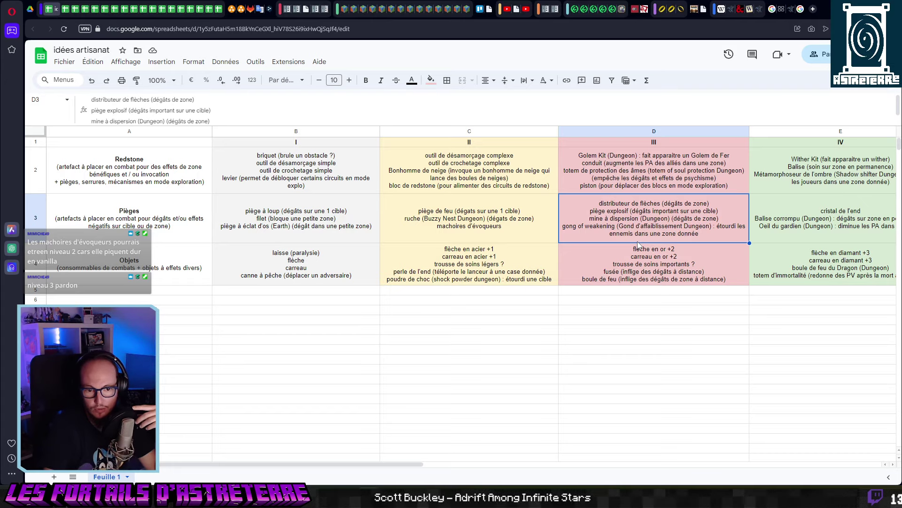
{"action": "left_click", "coordinate": [517, 230]}
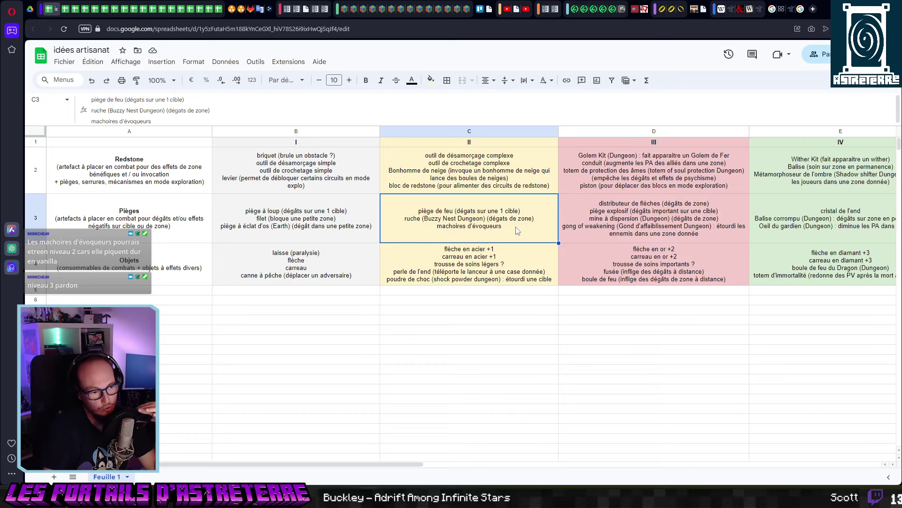
{"action": "left_click", "coordinate": [273, 225]}
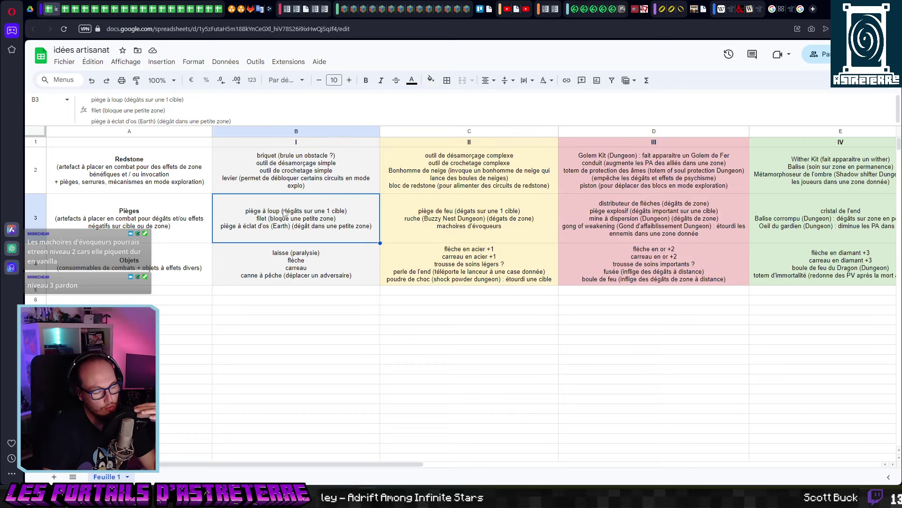
{"action": "left_click", "coordinate": [440, 238]}
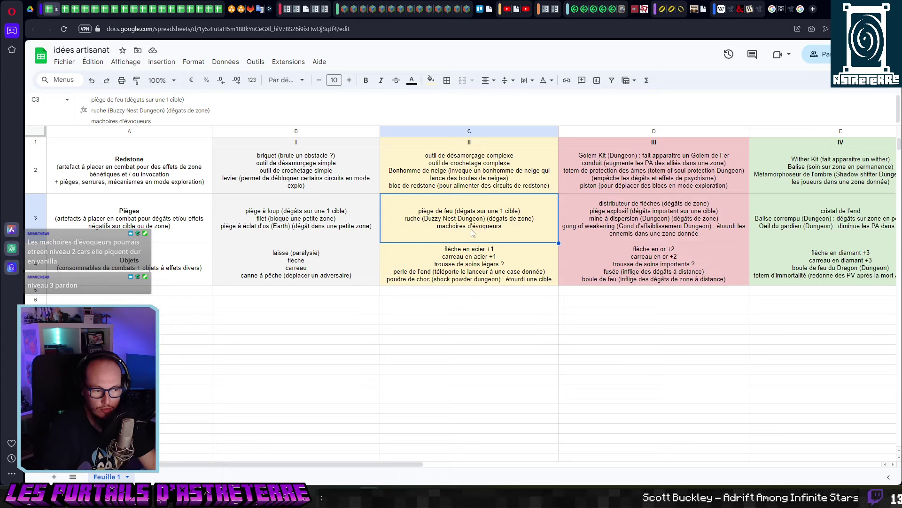
{"action": "left_click", "coordinate": [613, 234]}
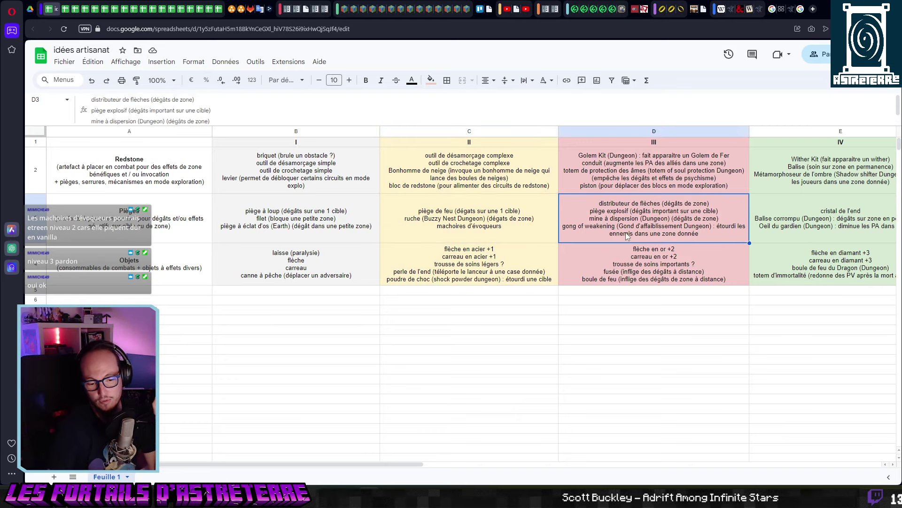
{"action": "scroll", "coordinate": [627, 235], "scroll_direction": "right", "scroll_amount": 2}
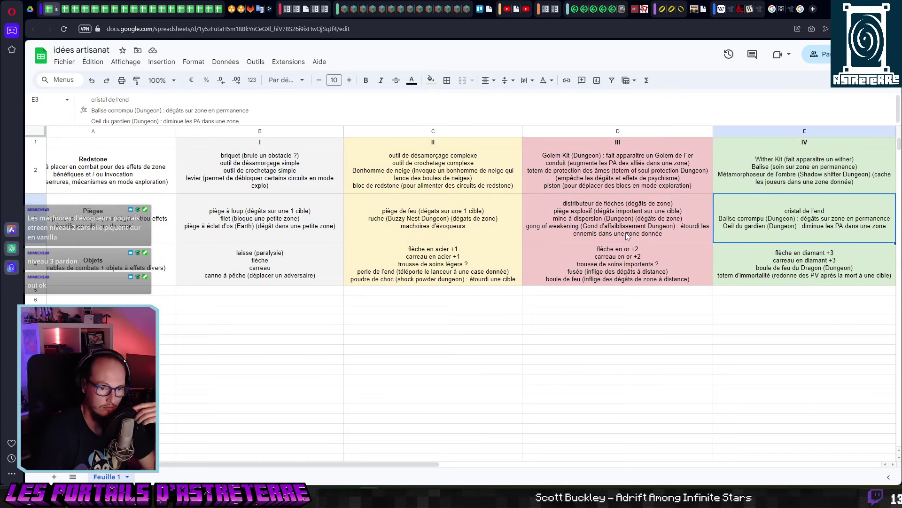
{"action": "key", "text": "Left"}
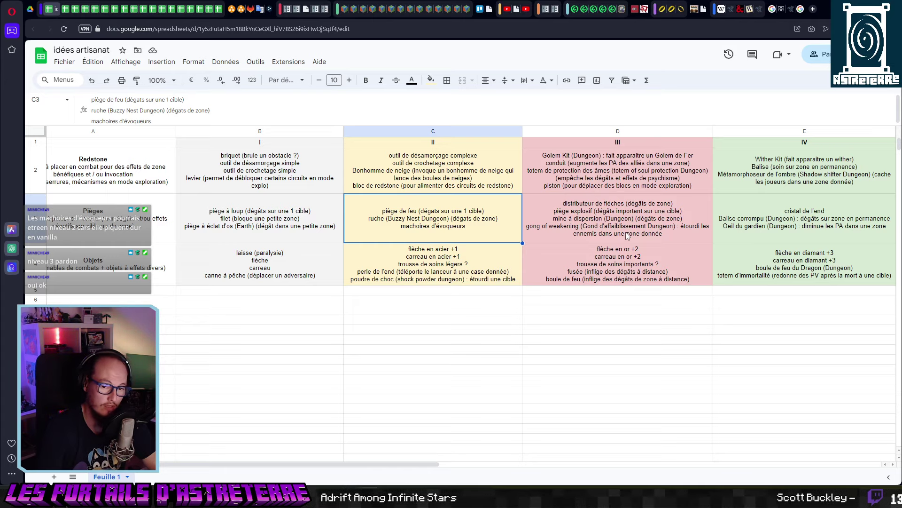
{"action": "left_click", "coordinate": [628, 235]}
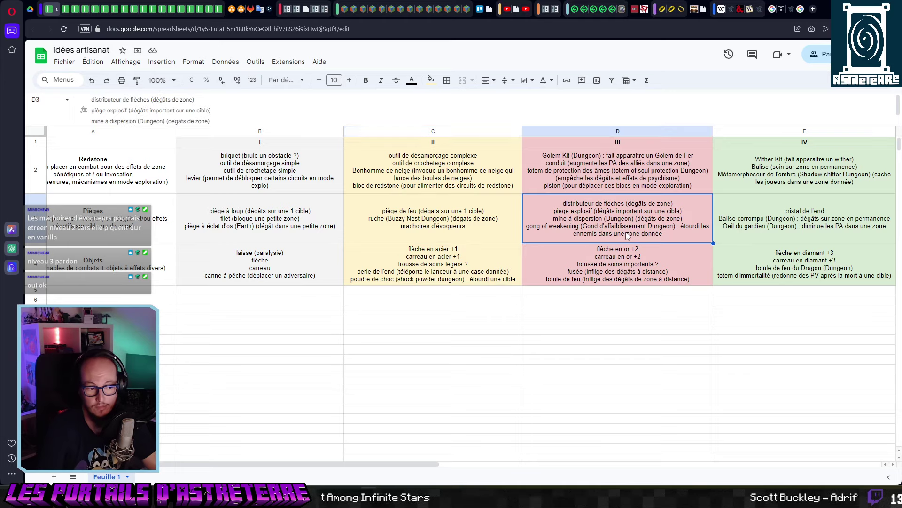
{"action": "key", "text": "Right"}
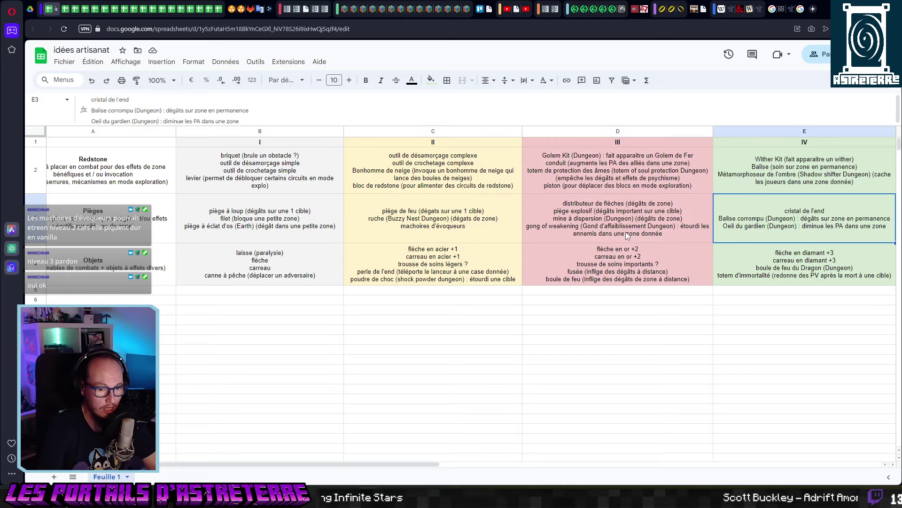
{"action": "key", "text": "Left"}
{"action": "key", "text": "Right"}
{"action": "scroll", "coordinate": [626, 235], "scroll_direction": "right", "scroll_amount": 1}
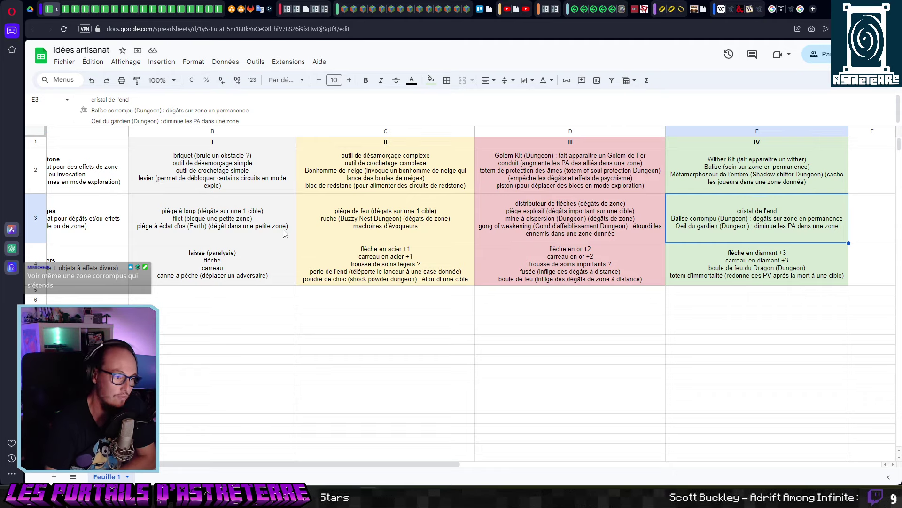
Compare the tier IV Pièges ideas with the tier IV Redstone ideas and the lower-tier traps.
{"action": "left_click", "coordinate": [611, 226]}
{"action": "left_click", "coordinate": [752, 232]}
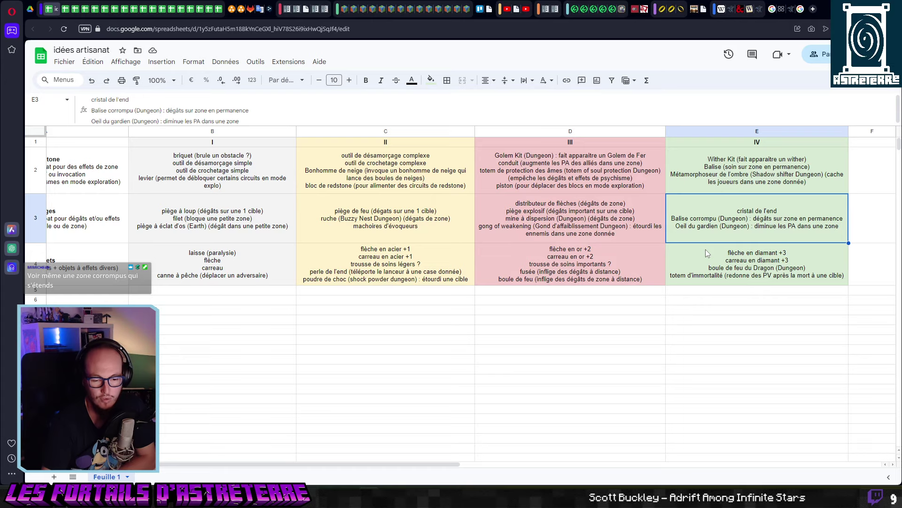
{"action": "key", "text": "Up"}
{"action": "key", "text": "Up"}
{"action": "key", "text": "Down"}
{"action": "key", "text": "Down"}
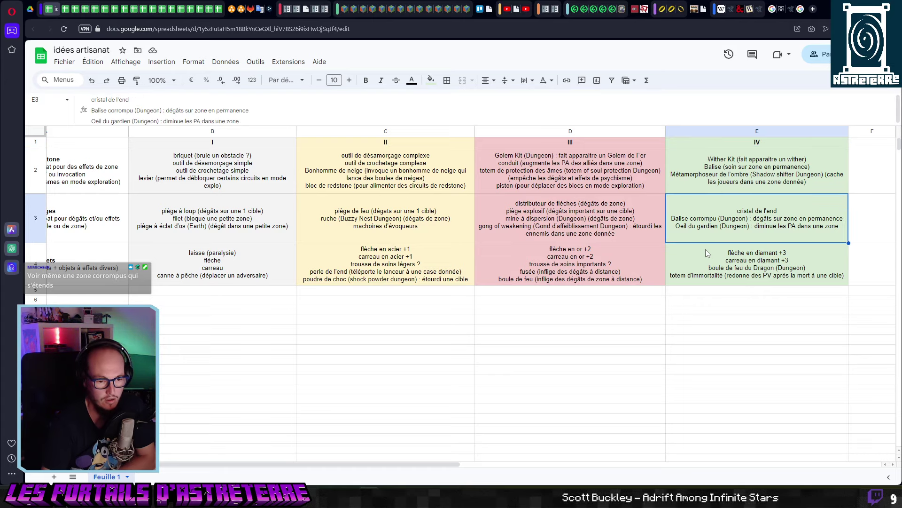
{"action": "key", "text": "Left"}
{"action": "key", "text": "Left"}
{"action": "key", "text": "Left"}
{"action": "key", "text": "Left"}
{"action": "key", "text": "Right"}
{"action": "key", "text": "Right"}
{"action": "key", "text": "Right"}
{"action": "key", "text": "Right"}
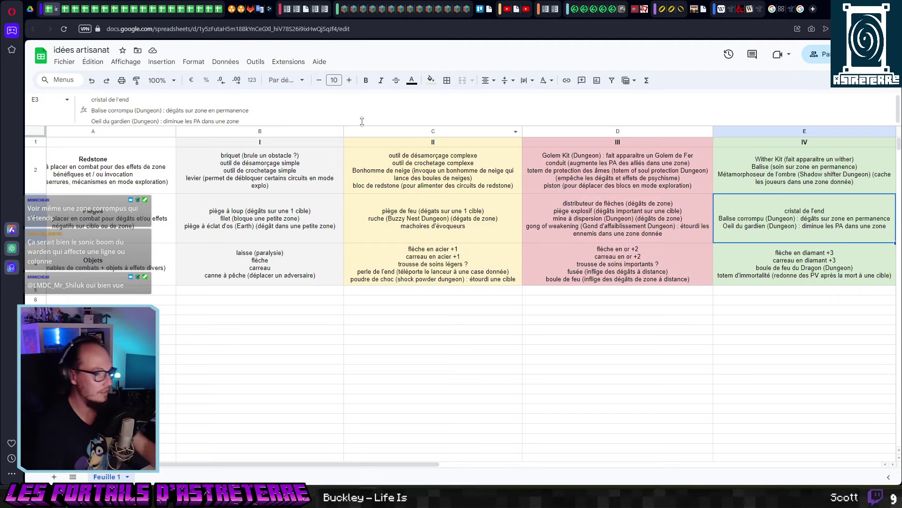
Enlarge the formula bar and add "Sonic Boom warden : affecte une ligne ou une colonne (dégâts directionnels)" to the tier IV Pièges ideas.
{"action": "left_click", "coordinate": [296, 123]}
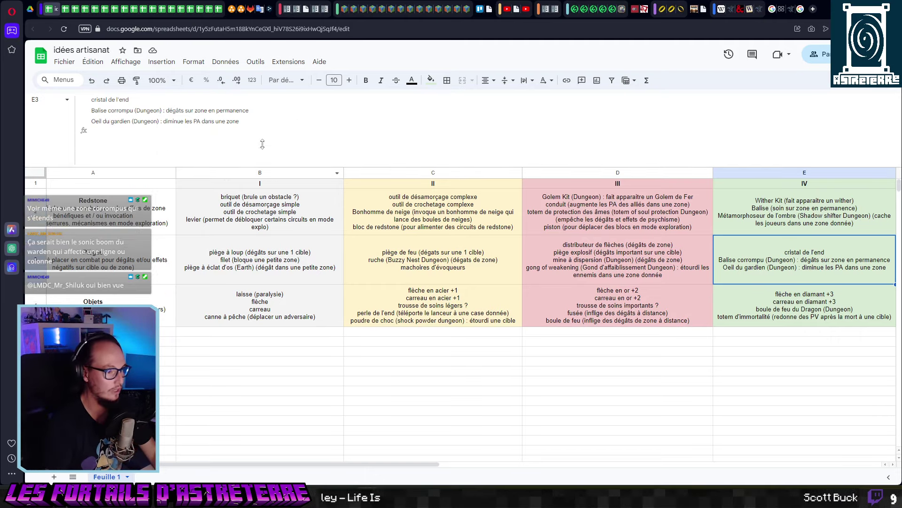
{"action": "type", "text": "So"}
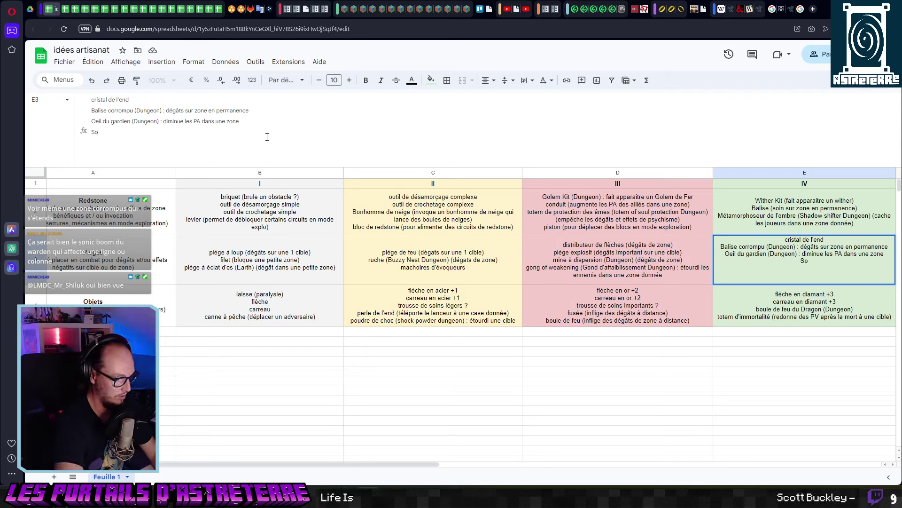
{"action": "type", "text": "nic"}
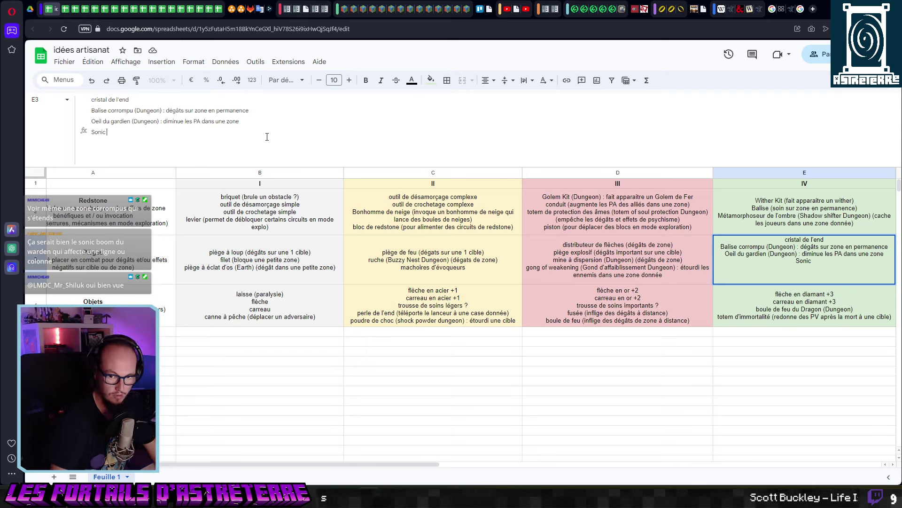
{"action": "type", "text": " Boom ("}
{"action": "key", "text": "BackSpace"}
{"action": "type", "text": "warden :"}
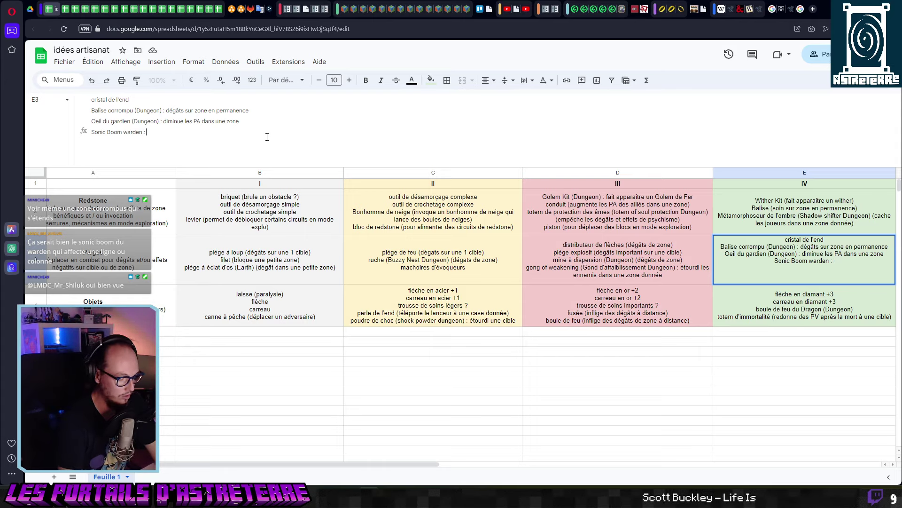
{"action": "type", "text": " affecte une lig"}
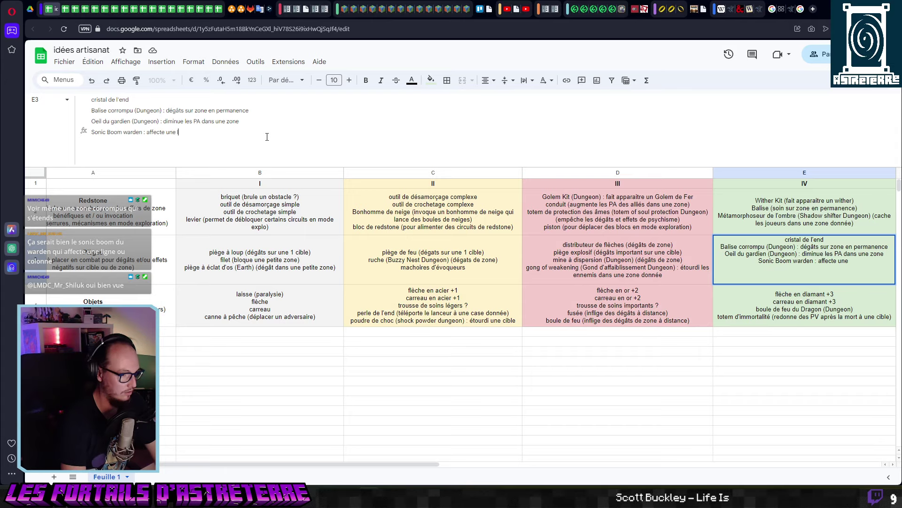
{"action": "type", "text": "ne ou une co"}
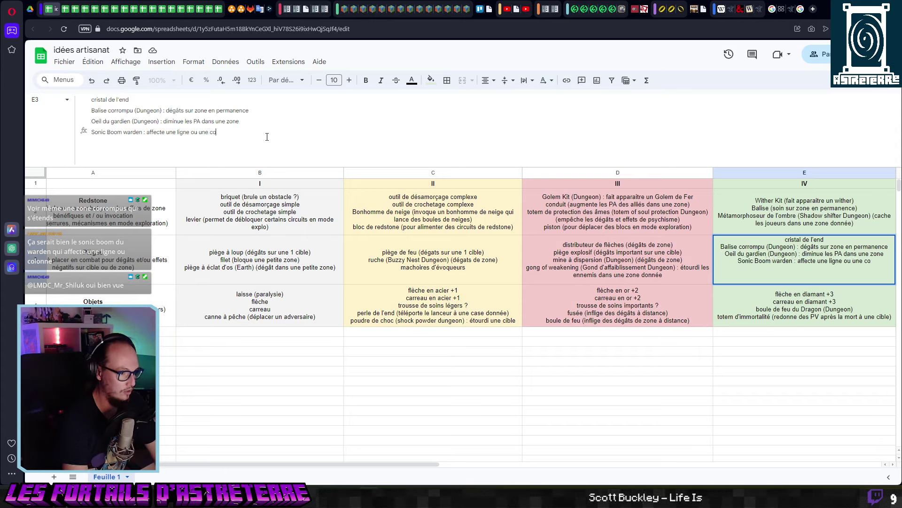
{"action": "type", "text": "lonne"}
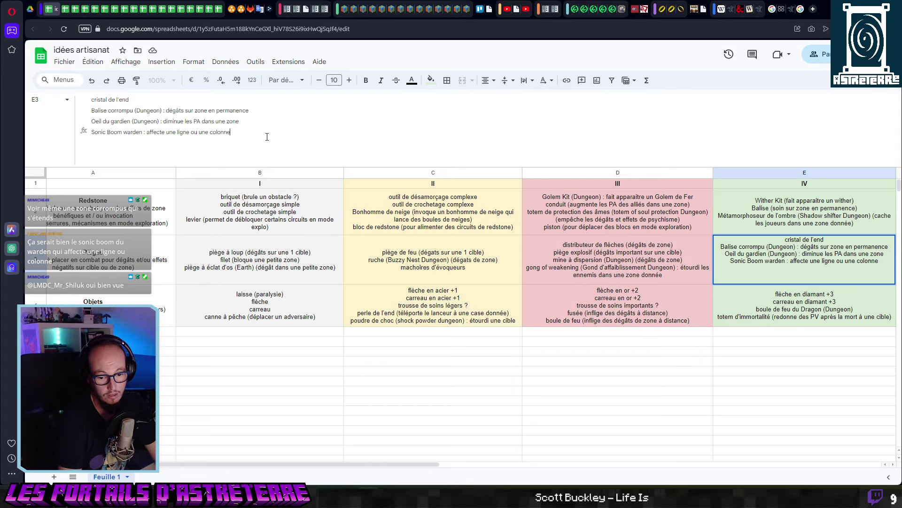
{"action": "type", "text": " ("}
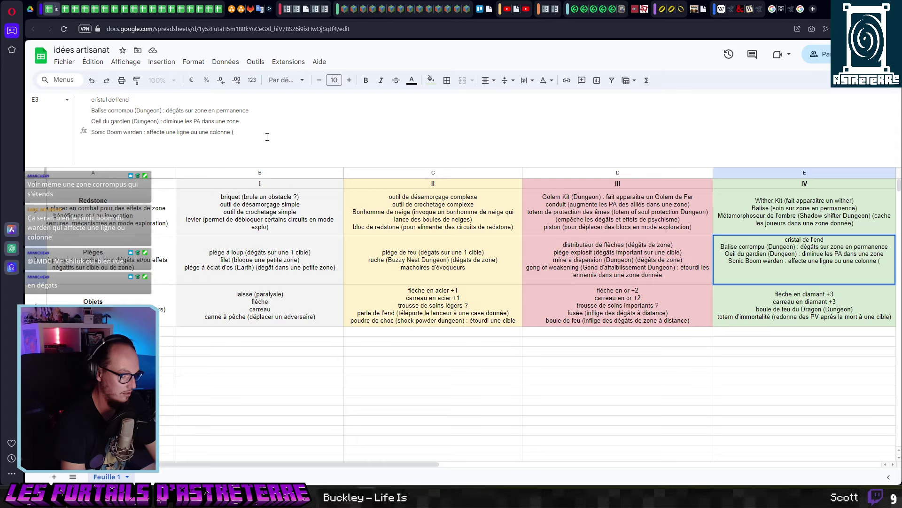
{"action": "type", "text": "dégâts d"}
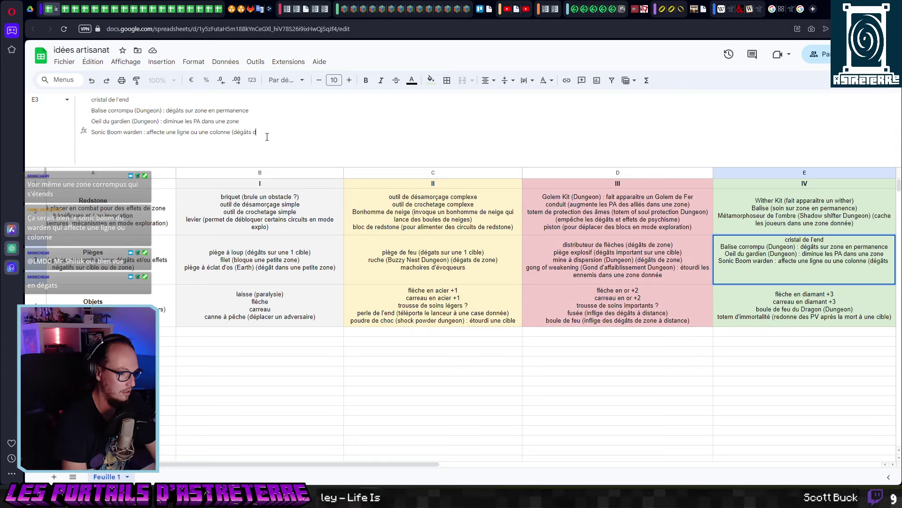
{"action": "type", "text": "irectionnels)à"}
{"action": "key", "text": "BackSpace"}
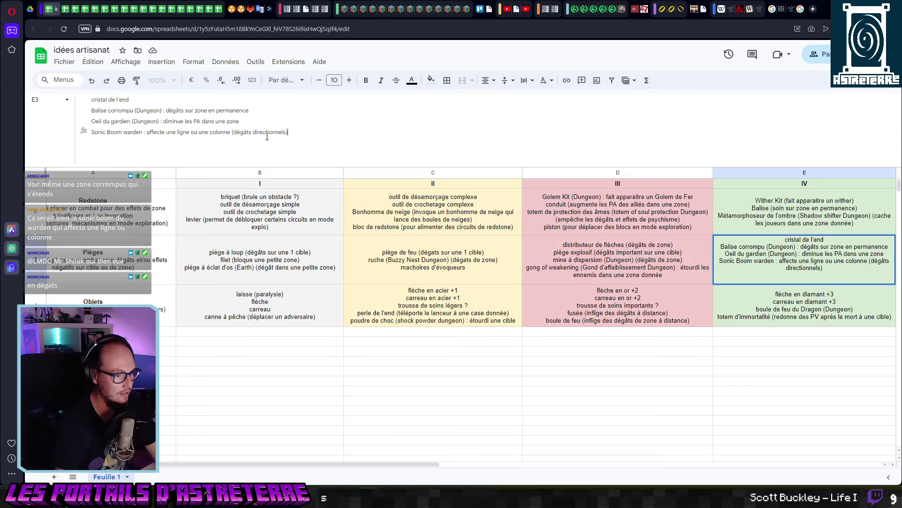
{"action": "left_click", "coordinate": [663, 350]}
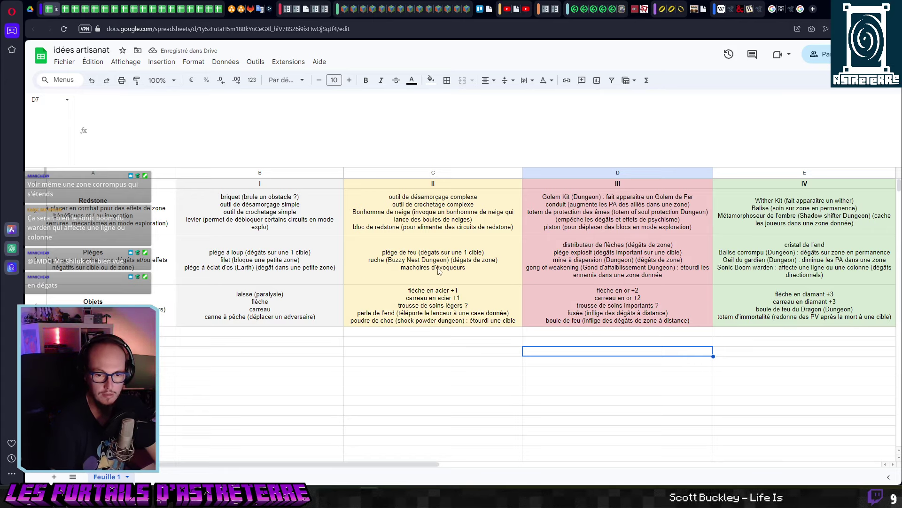
Review the tier I Redstone ideas, the Redstone description, and the tier II Pièges and Objets ideas.
{"action": "left_click", "coordinate": [303, 228]}
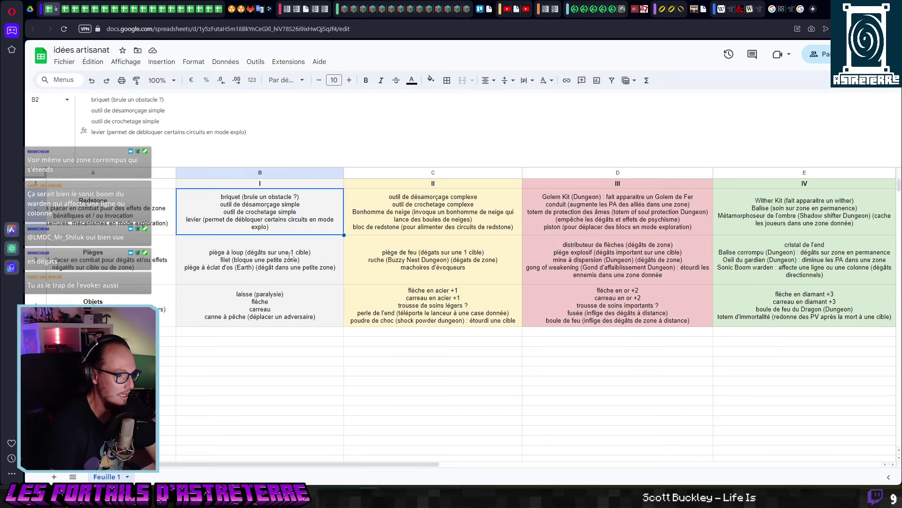
{"action": "key", "text": "ctrl+z"}
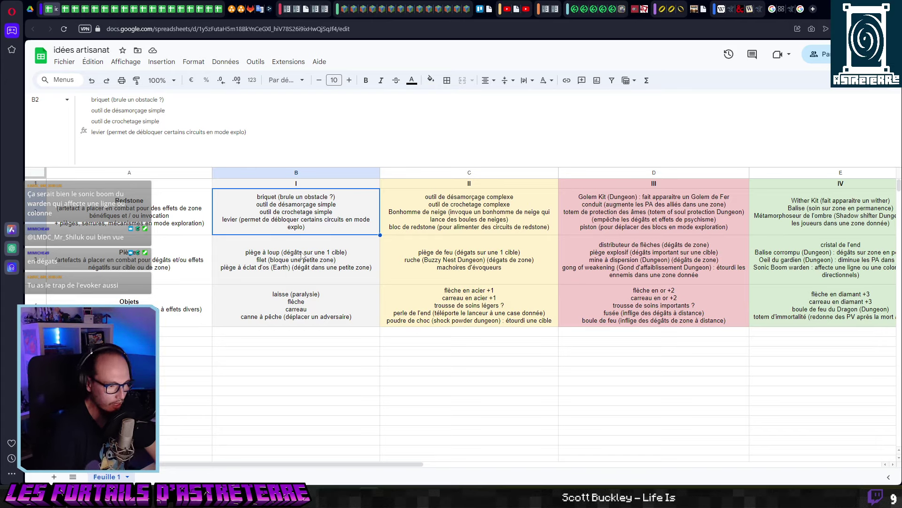
{"action": "key", "text": "Left"}
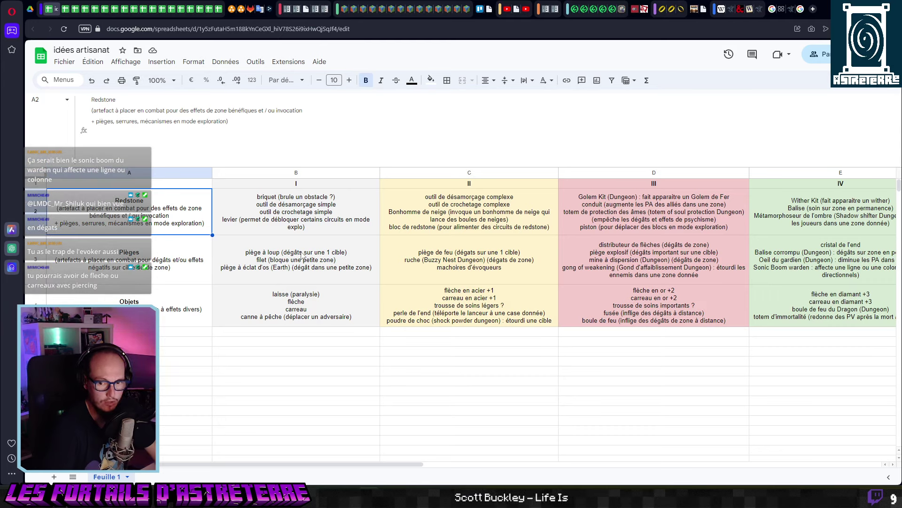
{"action": "key", "text": "Down"}
{"action": "key", "text": "Right"}
{"action": "key", "text": "Right"}
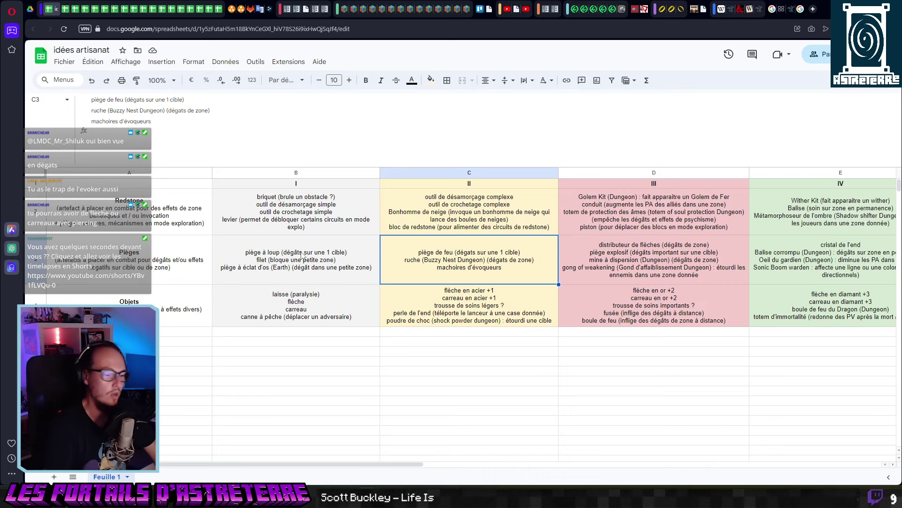
{"action": "key", "text": "Down"}
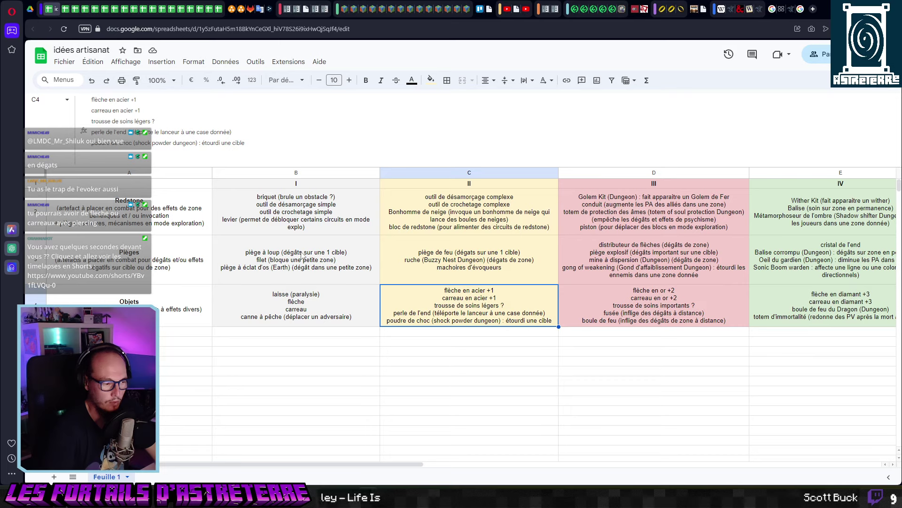
Review the Objets ideas tier by tier, from tier I to tier IV, along with the category's description.
{"action": "key", "text": "Left"}
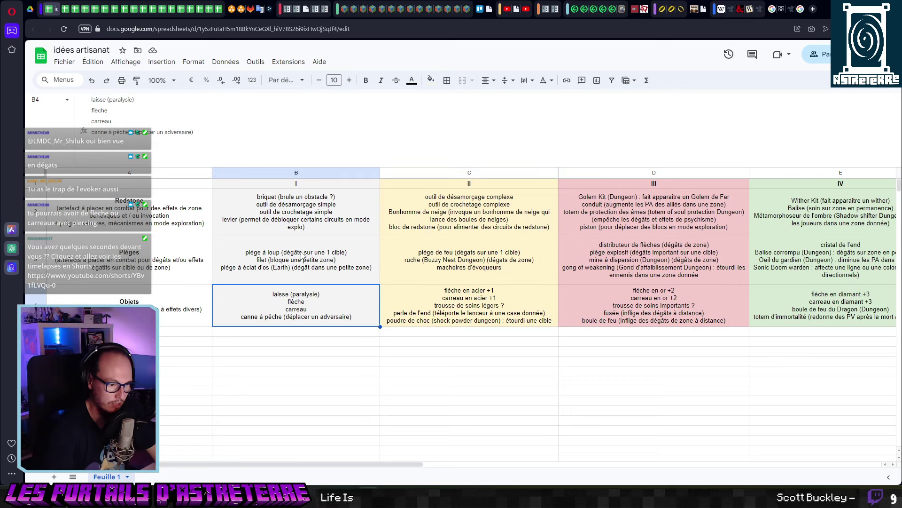
{"action": "key", "text": "Right"}
{"action": "key", "text": "Right"}
{"action": "key", "text": "Right"}
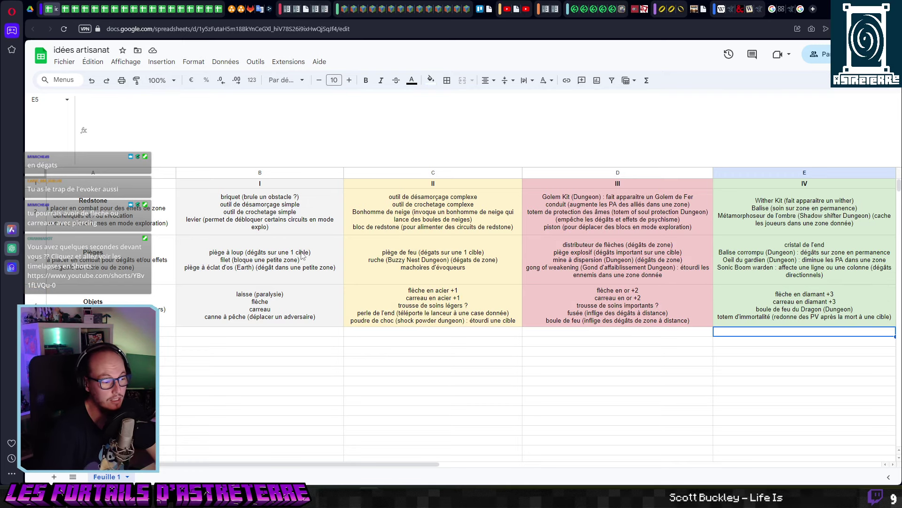
{"action": "key", "text": "Down"}
{"action": "key", "text": "Left"}
{"action": "key", "text": "Left"}
{"action": "key", "text": "Left"}
{"action": "key", "text": "Left"}
{"action": "key", "text": "Right"}
{"action": "key", "text": "Up"}
{"action": "key", "text": "Left"}
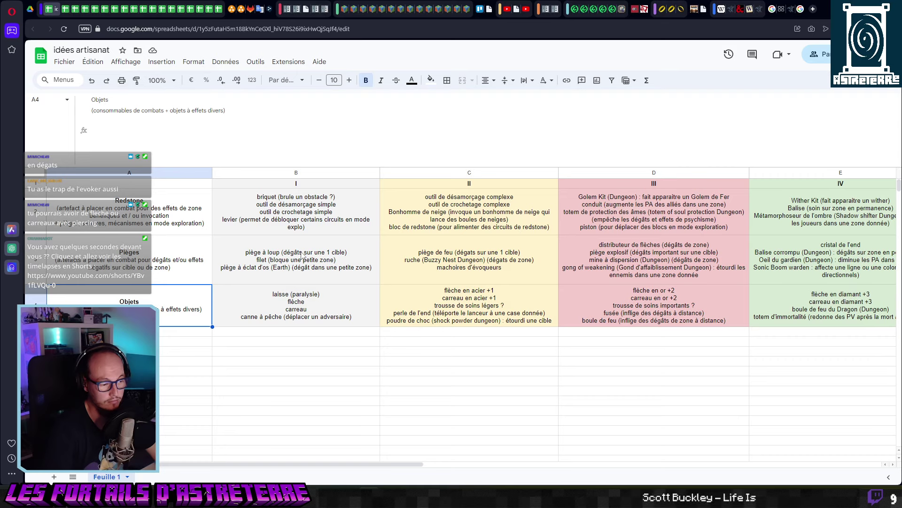
{"action": "key", "text": "Right"}
{"action": "key", "text": "Right"}
{"action": "key", "text": "Right"}
{"action": "key", "text": "Right"}
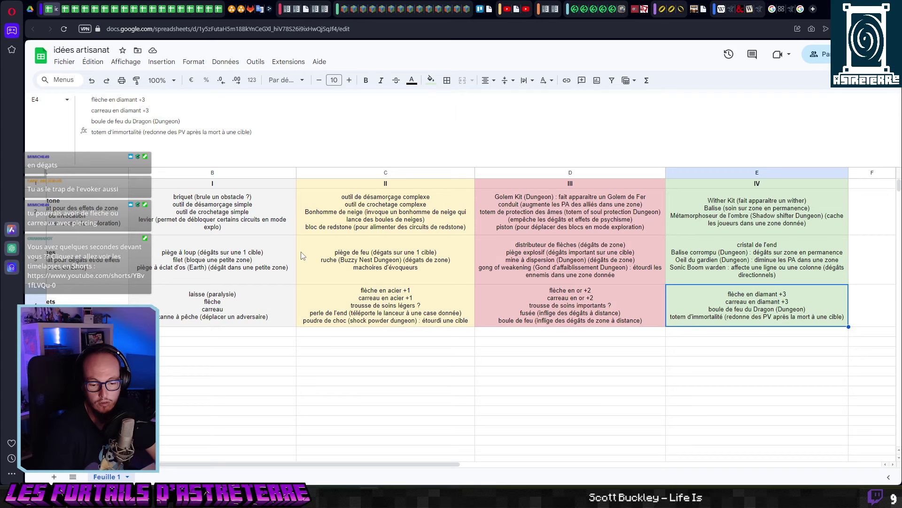
{"action": "key", "text": "Left"}
{"action": "key", "text": "Left"}
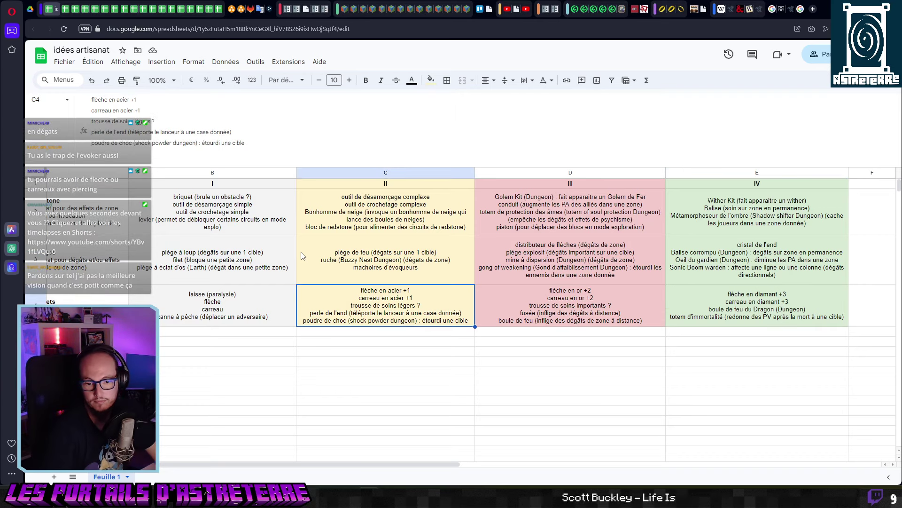
{"action": "key", "text": "Left"}
{"action": "key", "text": "Left"}
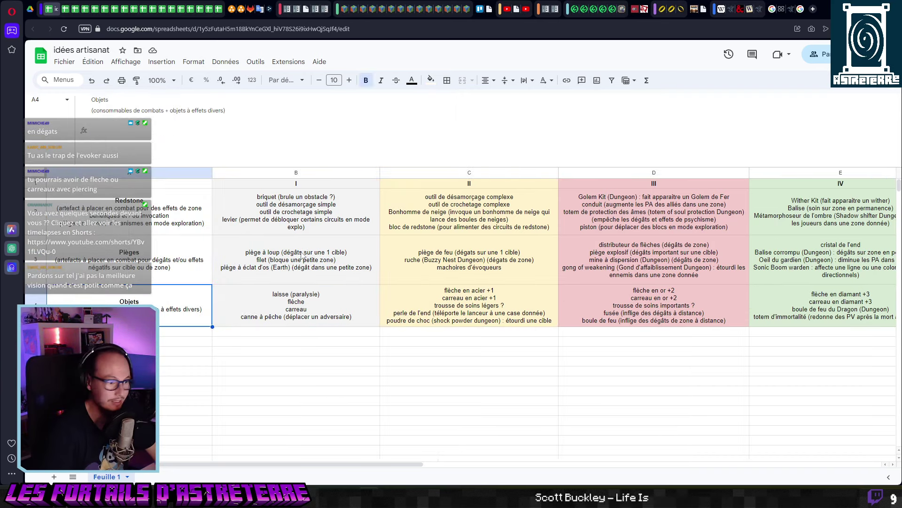
Set the sheet zoom to 150% and check the Pièges and Redstone category descriptions.
{"action": "left_click", "coordinate": [174, 80]}
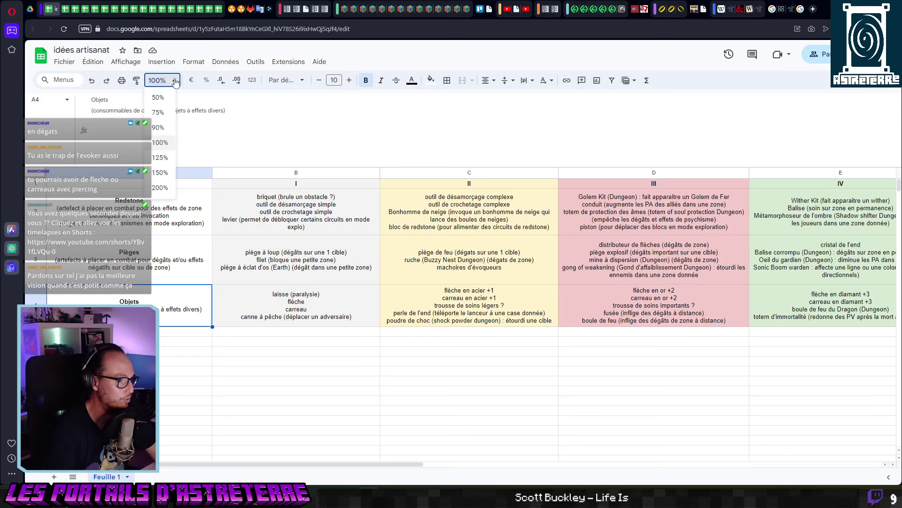
{"action": "left_click", "coordinate": [162, 172]}
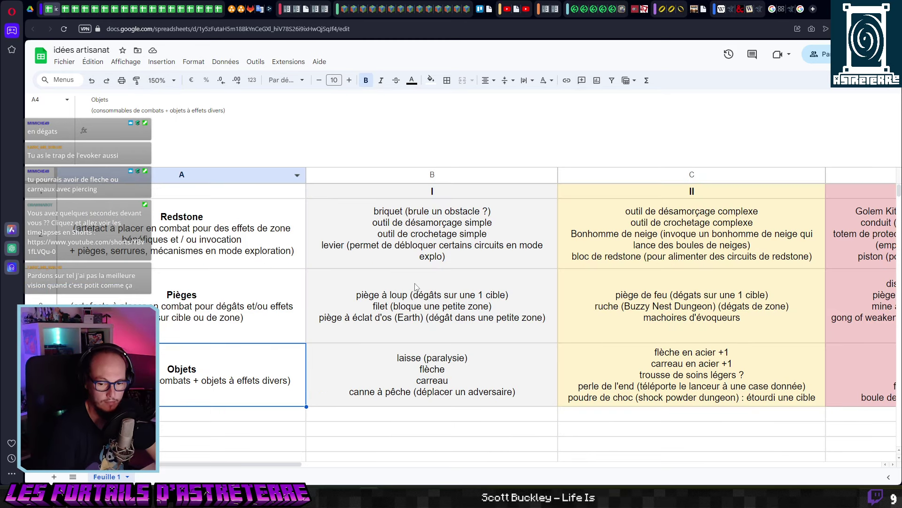
{"action": "left_click", "coordinate": [239, 287]}
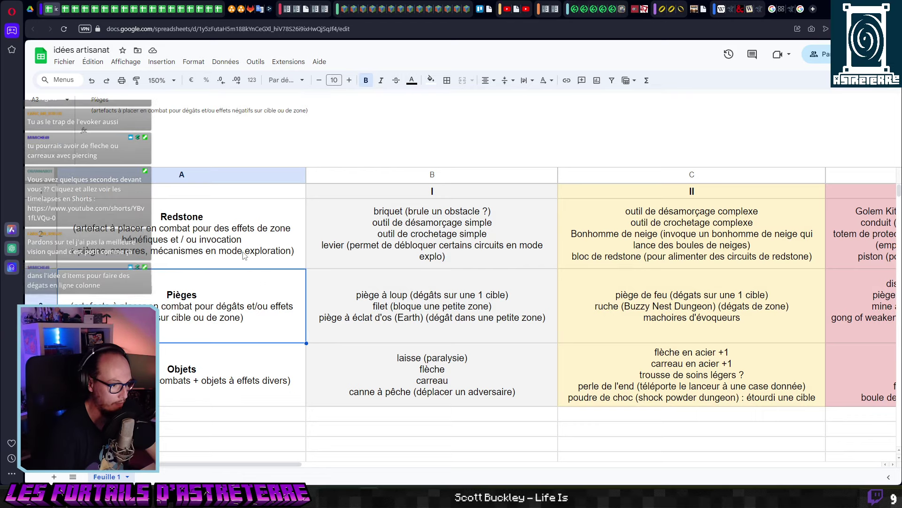
{"action": "key", "text": "Up"}
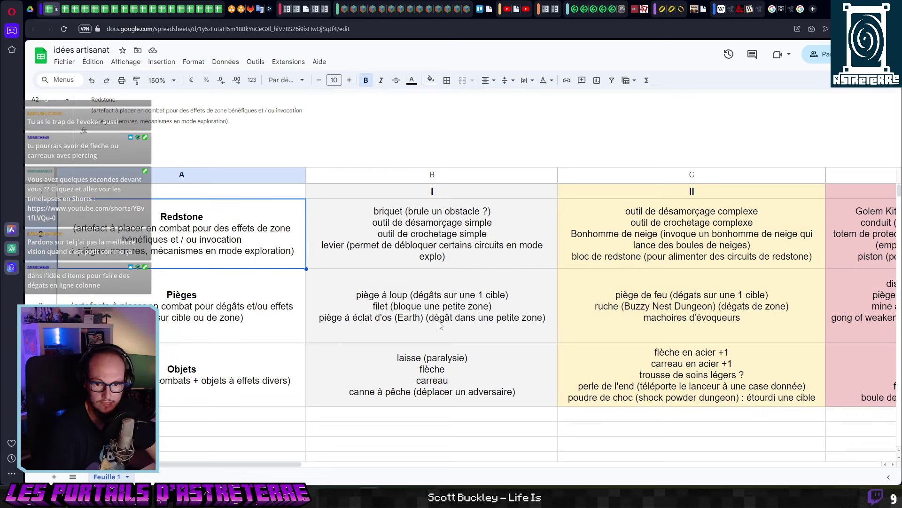
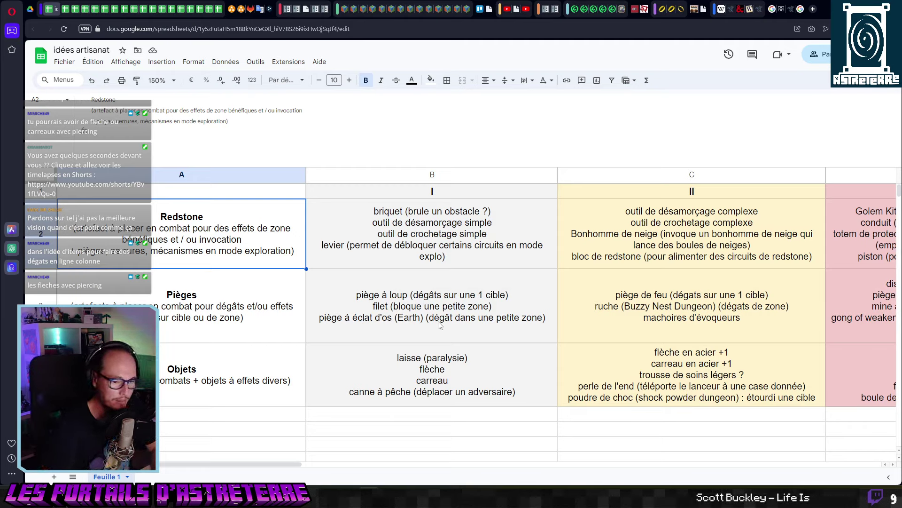
Compare the arrow, bolt and other Objets ideas of tiers I, II and III to place a piercing ammunition idea.
{"action": "left_click", "coordinate": [481, 345]}
{"action": "key", "text": "Right"}
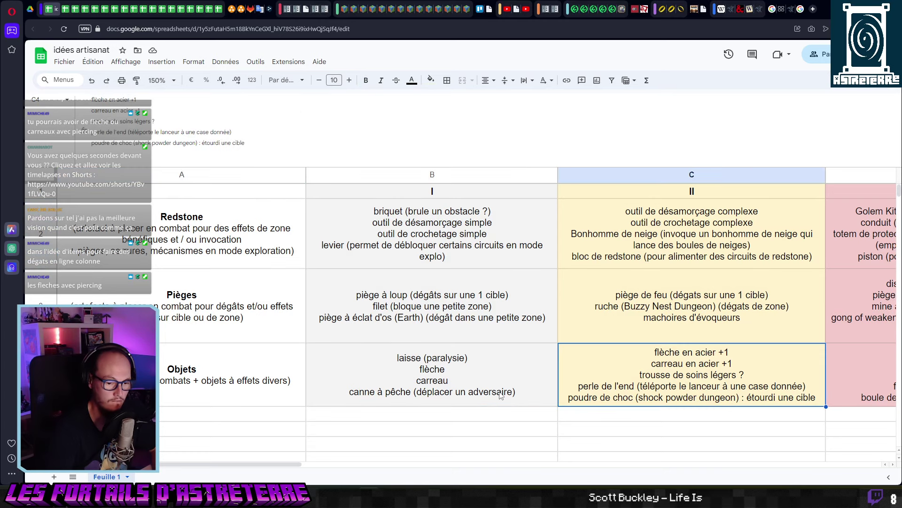
{"action": "key", "text": "Right"}
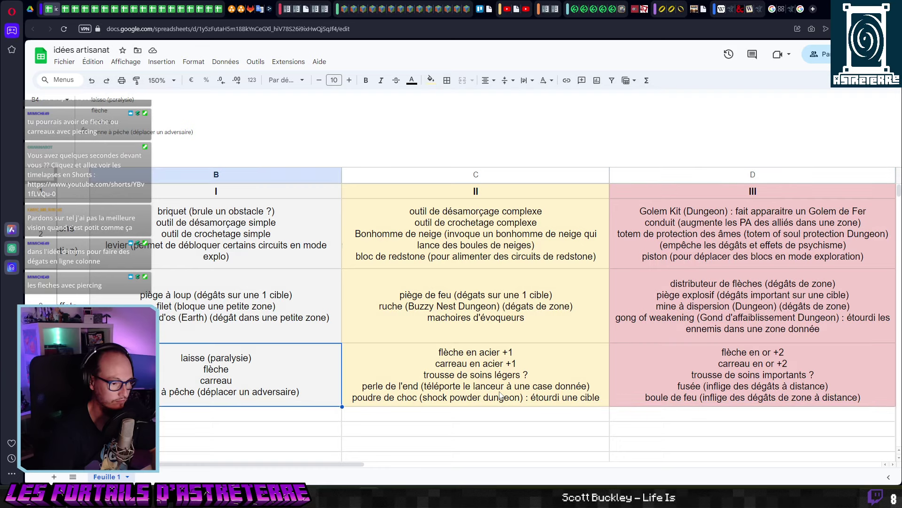
{"action": "key", "text": "Right"}
{"action": "key", "text": "Left"}
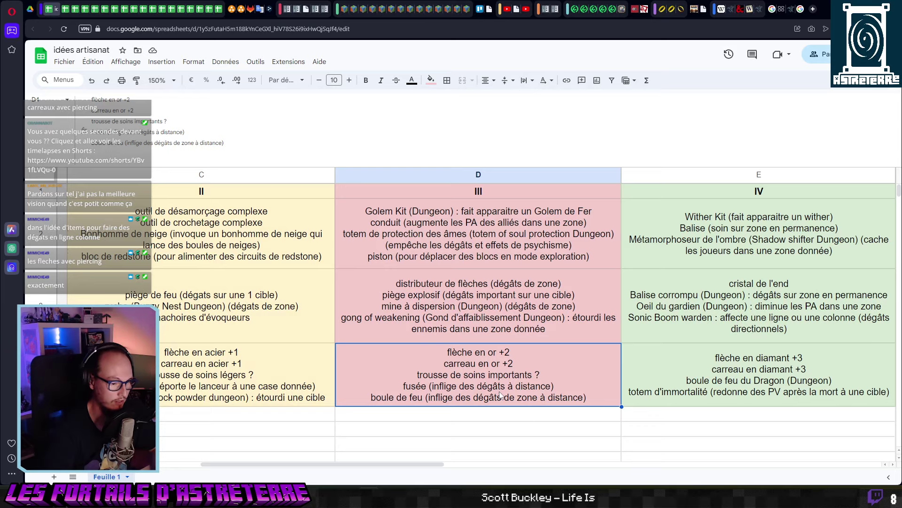
{"action": "key", "text": "Left"}
{"action": "key", "text": "Left"}
{"action": "key", "text": "Right"}
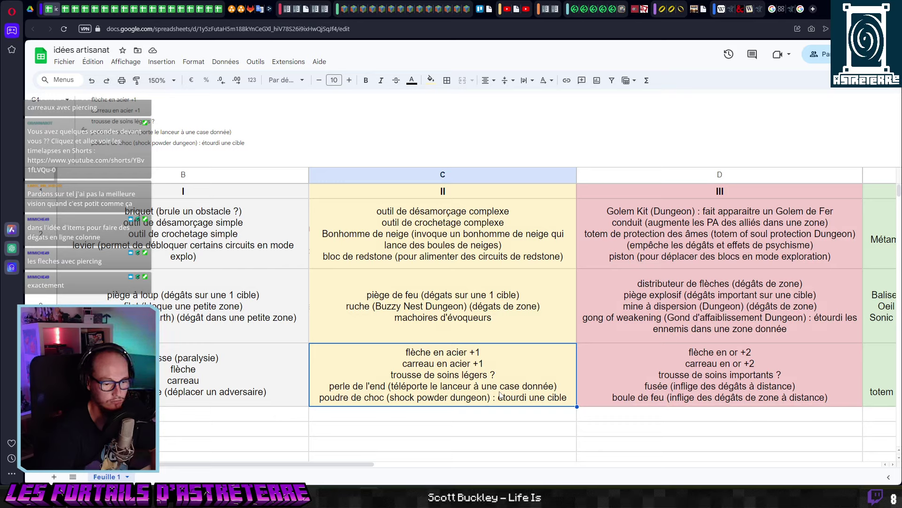
{"action": "key", "text": "Right"}
{"action": "key", "text": "Left"}
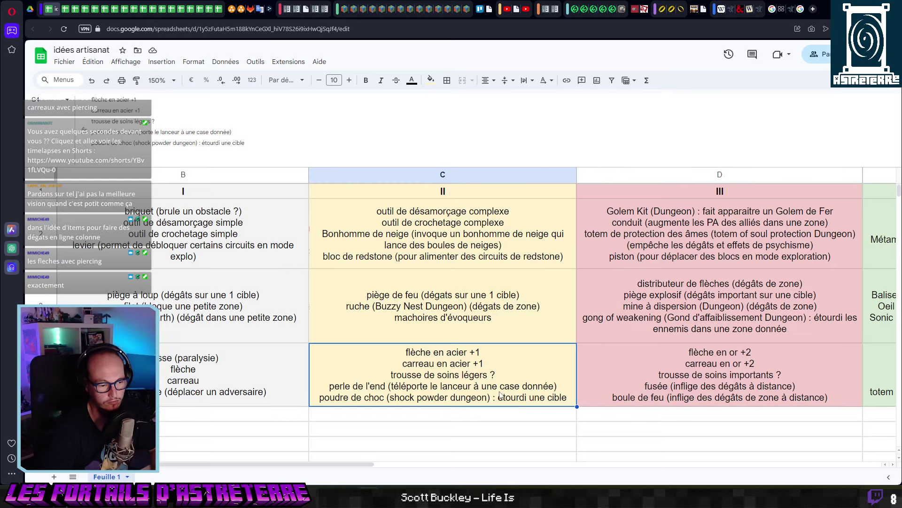
Start a new line reading "flèches / carreaux avec" at the end of the tier III Objets ideas.
{"action": "key", "text": "Right"}
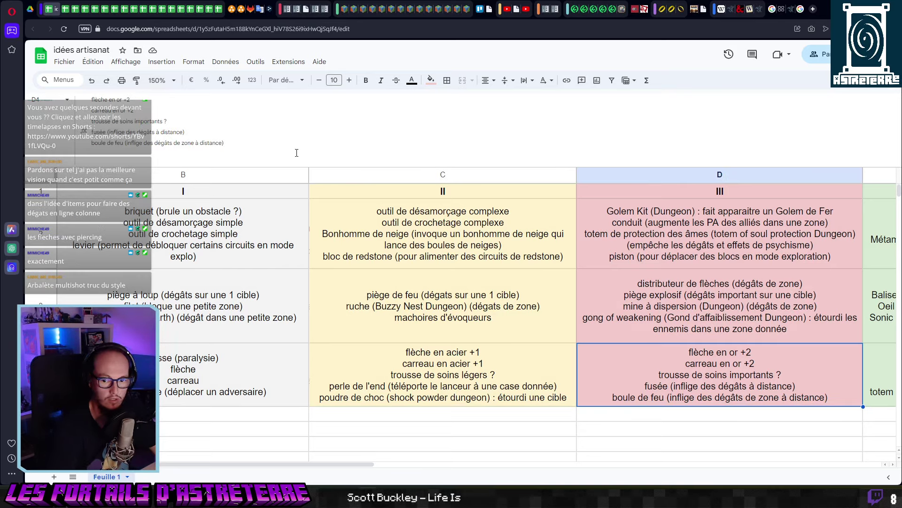
{"action": "left_click", "coordinate": [265, 154]}
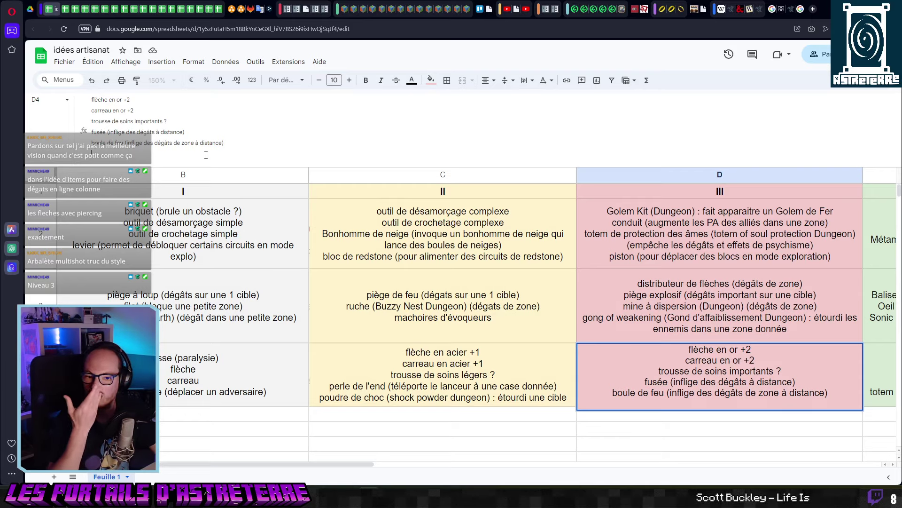
{"action": "type", "text": "flèches"}
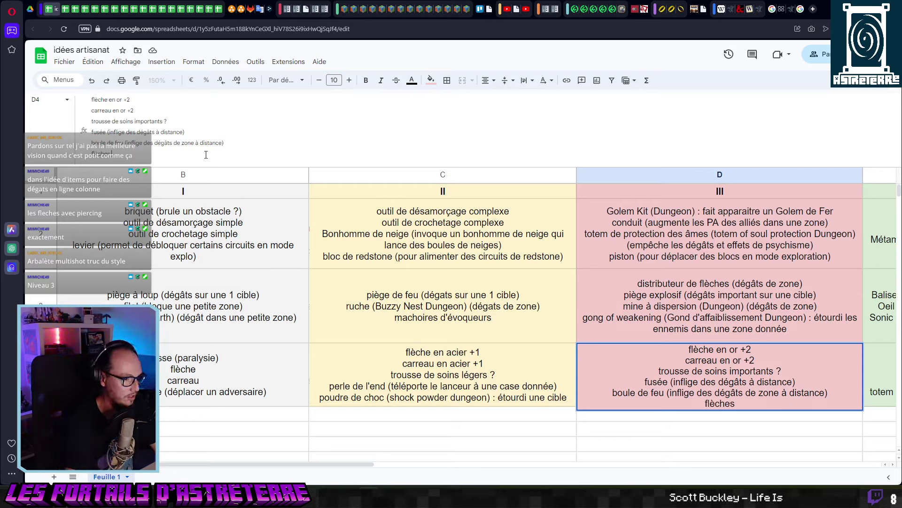
{"action": "type", "text": " / carreaux"}
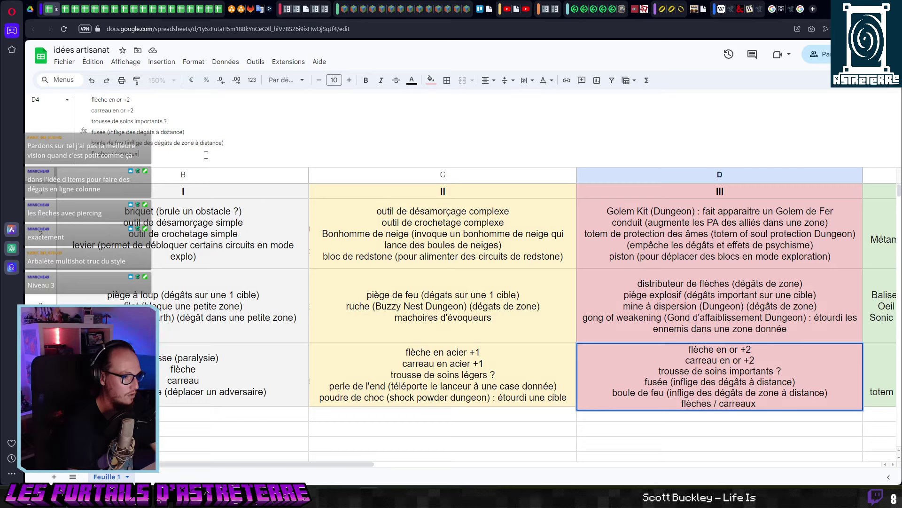
{"action": "type", "text": " avec"}
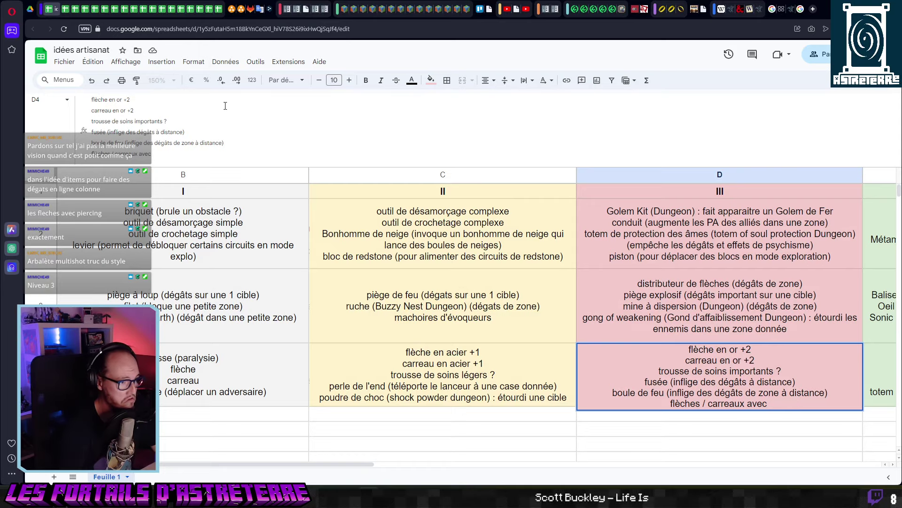
Switch to DeepL and translate "piercing" from English into French.
{"action": "left_click", "coordinate": [271, 9]}
{"action": "left_click_drag", "start_coordinate": [233, 177], "coordinate": [136, 167]}
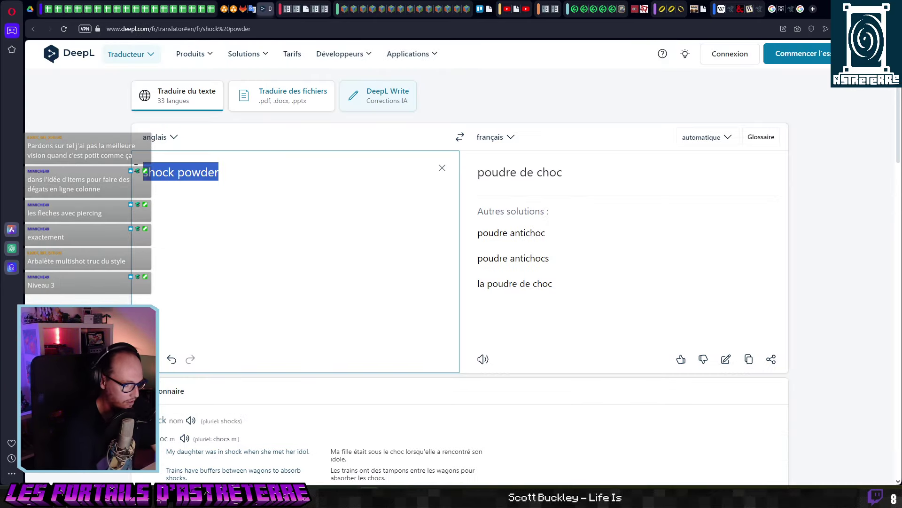
{"action": "type", "text": "piercin"}
{"action": "key", "text": "BackSpace"}
{"action": "type", "text": "g"}
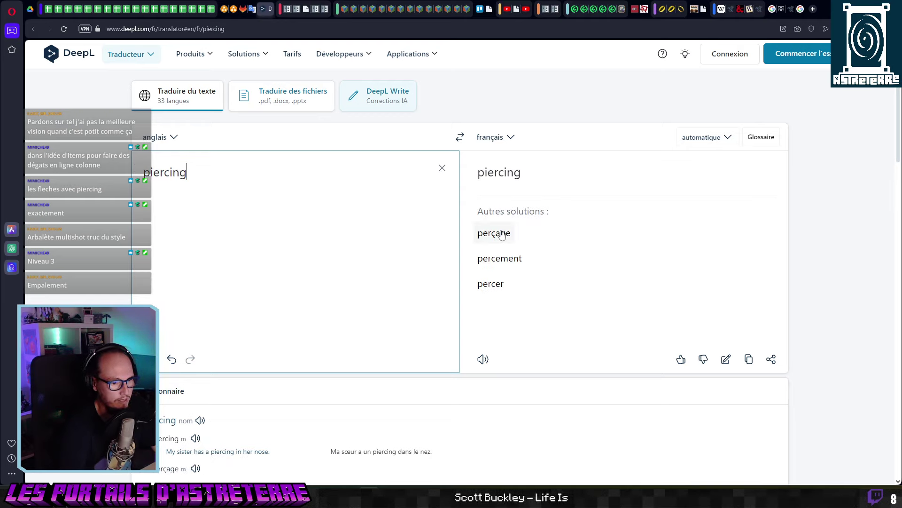
Back in the spreadsheet, complete the new tier III Objets line with "percement (inflige des dégâts à des cibles alignées)".
{"action": "key", "text": "ctrl+1"}
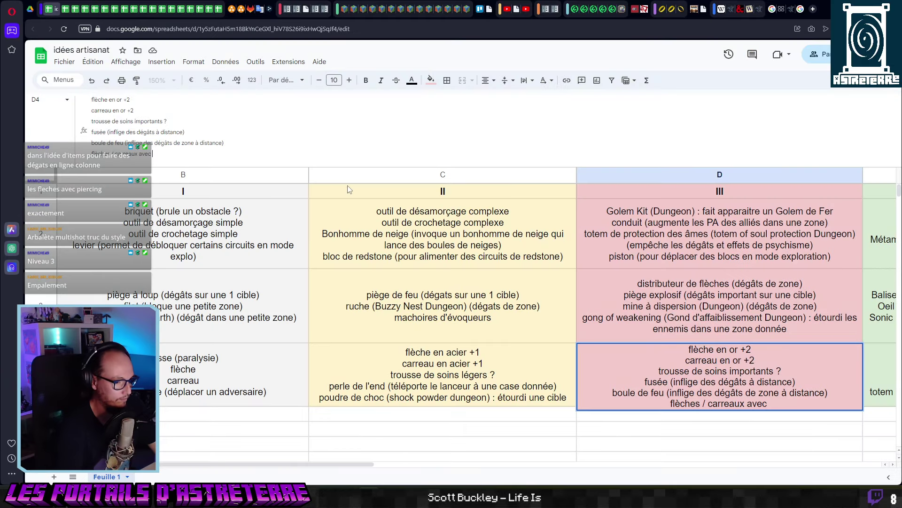
{"action": "left_click", "coordinate": [169, 158]}
{"action": "type", "text": "per"}
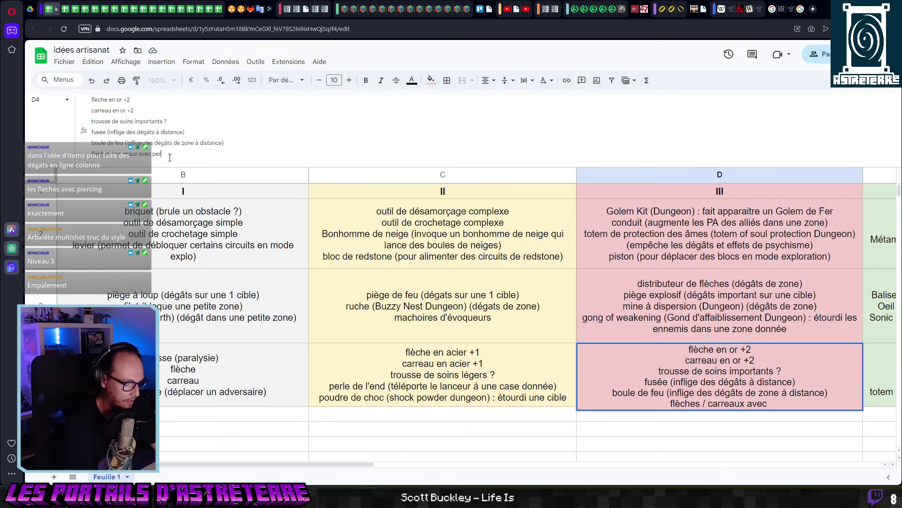
{"action": "type", "text": "cement ("}
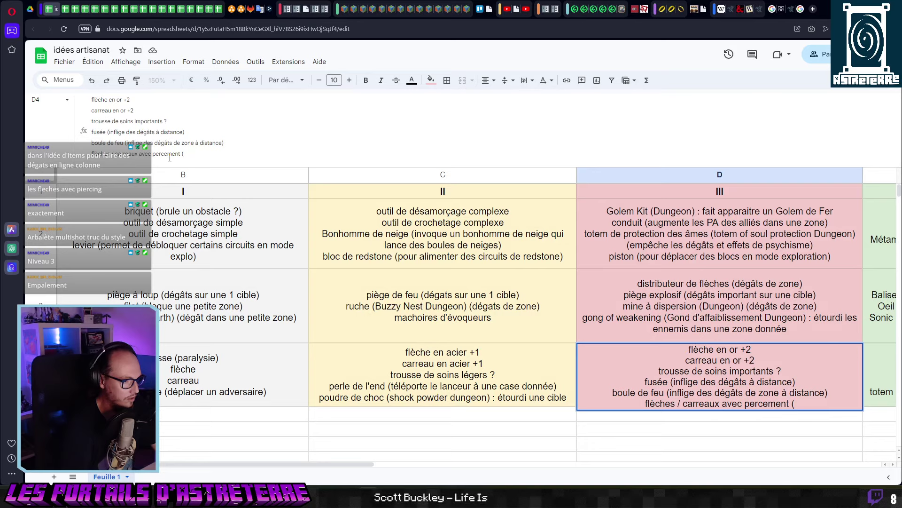
{"action": "type", "text": "inflige des "}
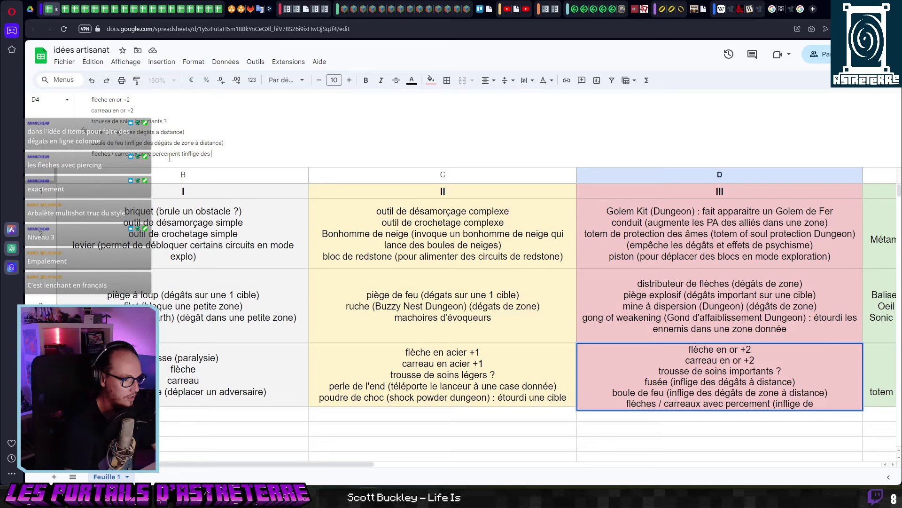
{"action": "type", "text": "dégât"}
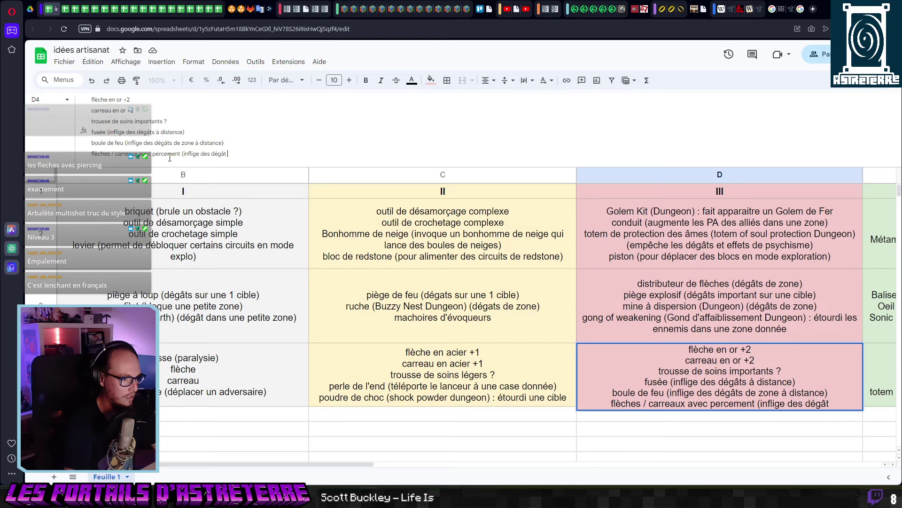
{"action": "type", "text": "s à des cible"}
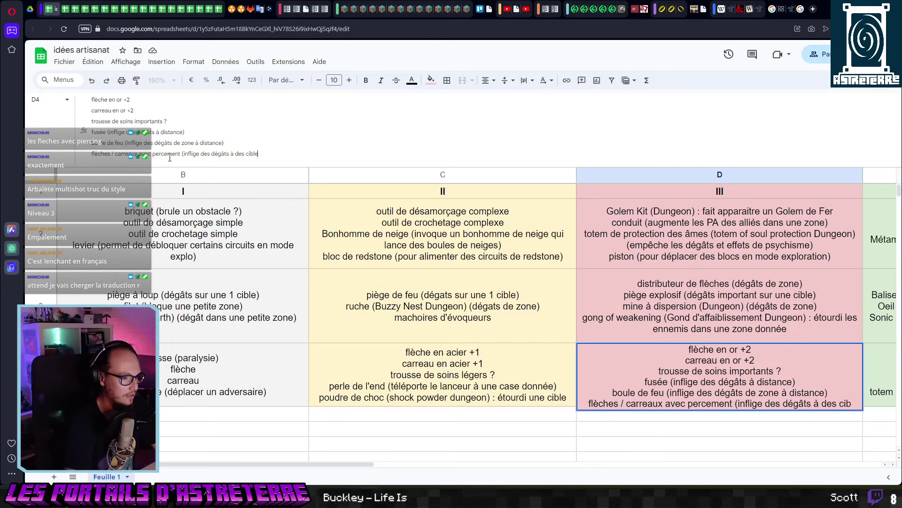
{"action": "type", "text": "s alignées)"}
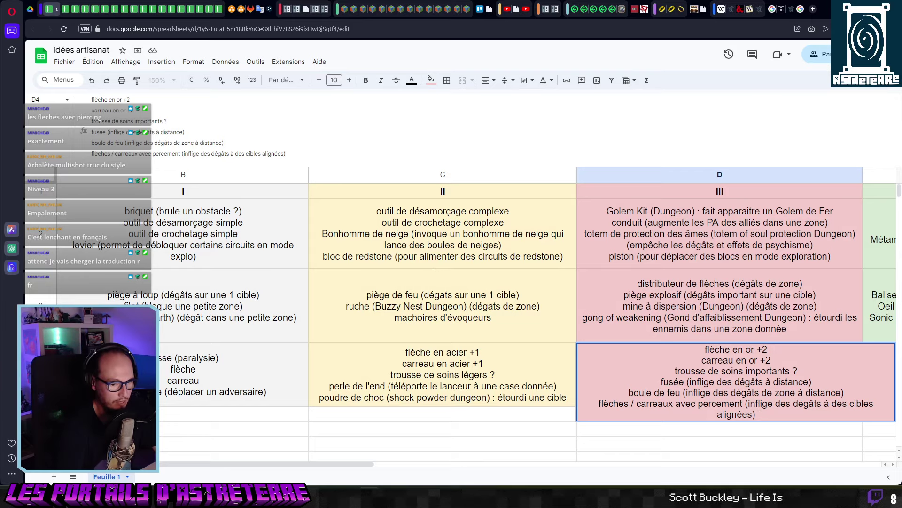
Replace "percement" with "empalement" in the flèches / carreaux line of the level III Objets cell (D4).
{"action": "double_click", "coordinate": [162, 154]}
{"action": "type", "text": "empalement"}
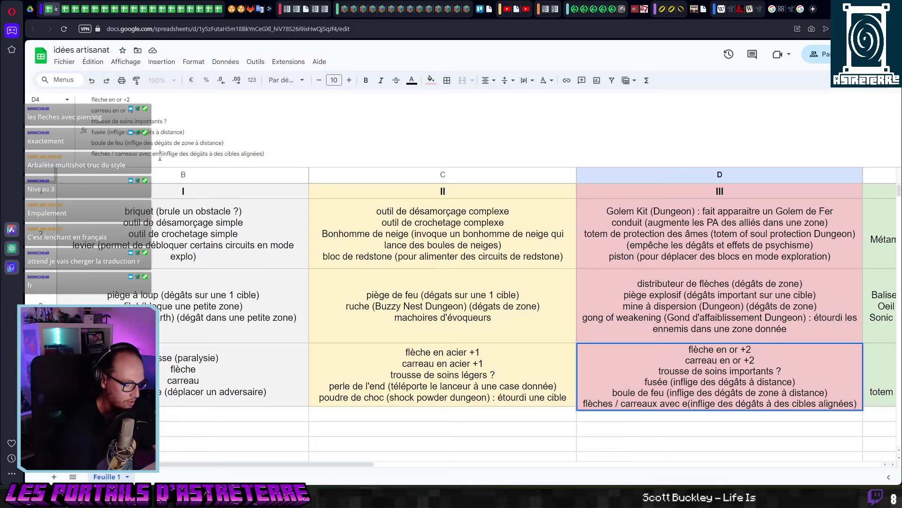
{"action": "left_click", "coordinate": [673, 345]}
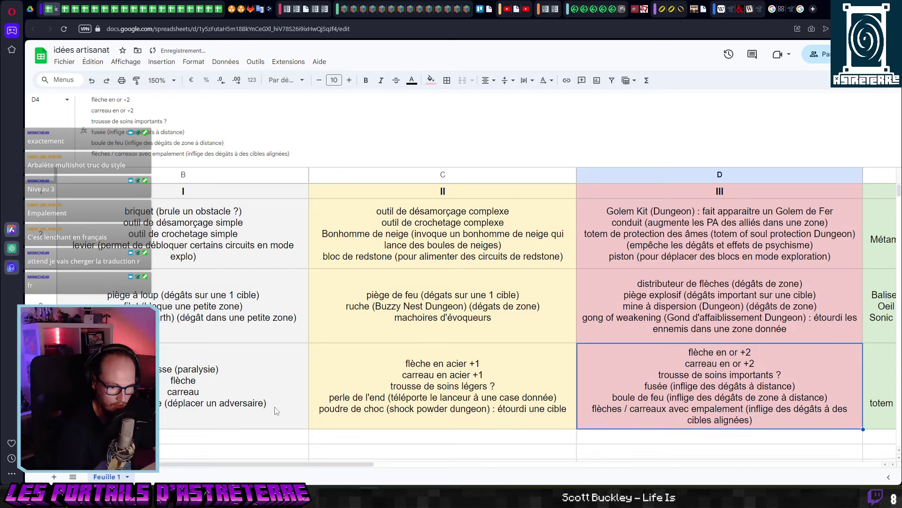
{"action": "left_click", "coordinate": [624, 332]}
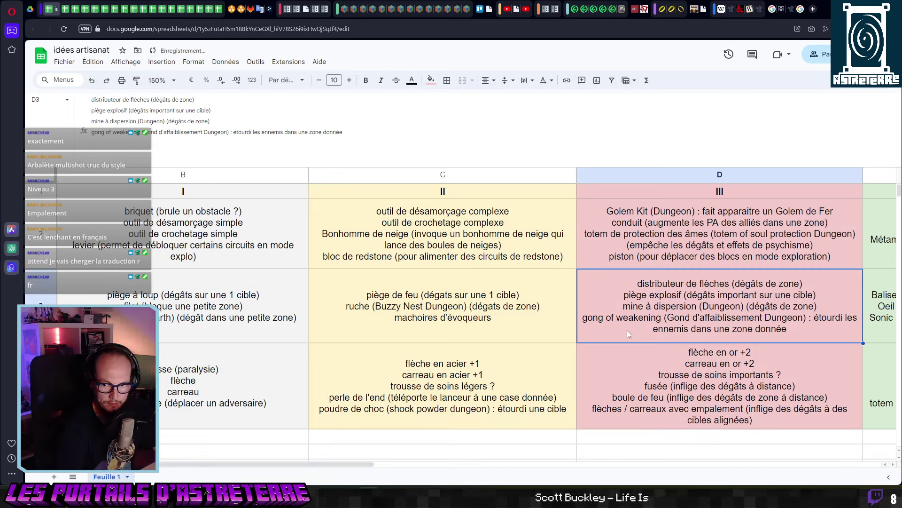
Change "empalement" back to "percement" in the flèches / carreaux line of cell D4.
{"action": "left_click", "coordinate": [211, 243]}
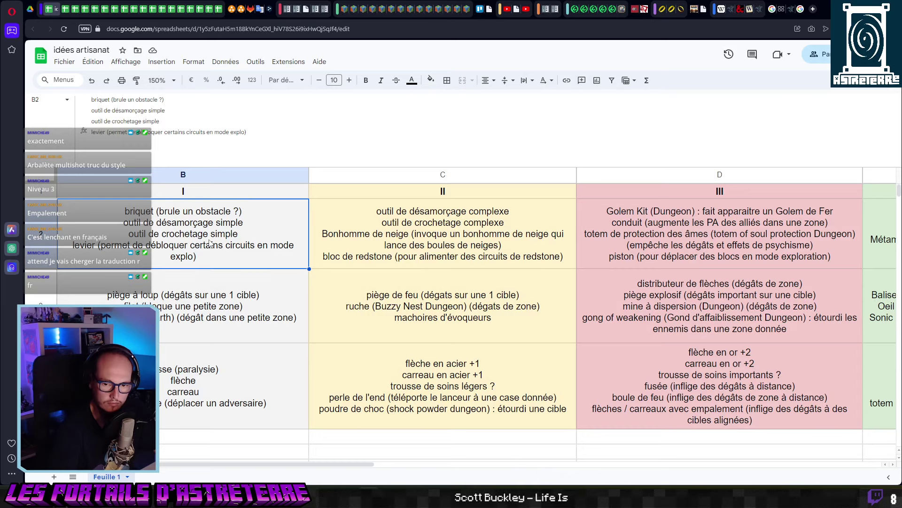
{"action": "key", "text": "Left"}
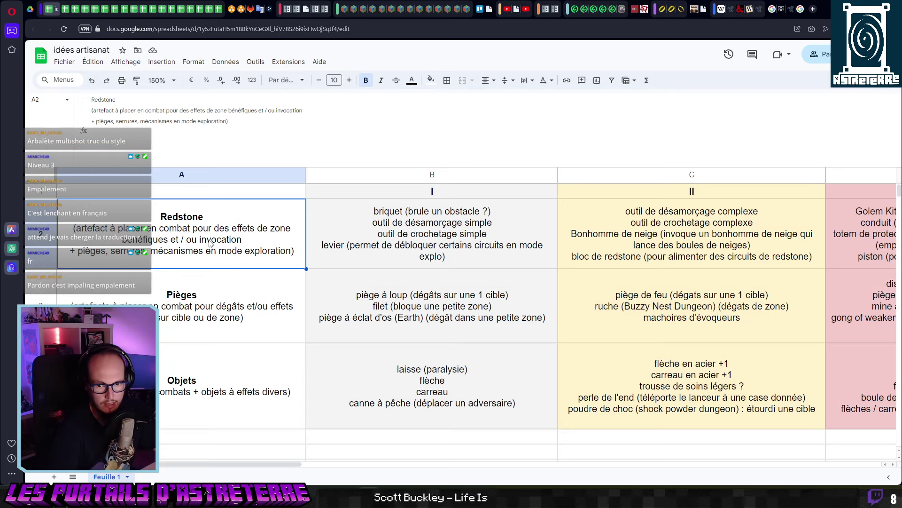
{"action": "key", "text": "Right"}
{"action": "key", "text": "Right"}
{"action": "key", "text": "Right"}
{"action": "key", "text": "Down"}
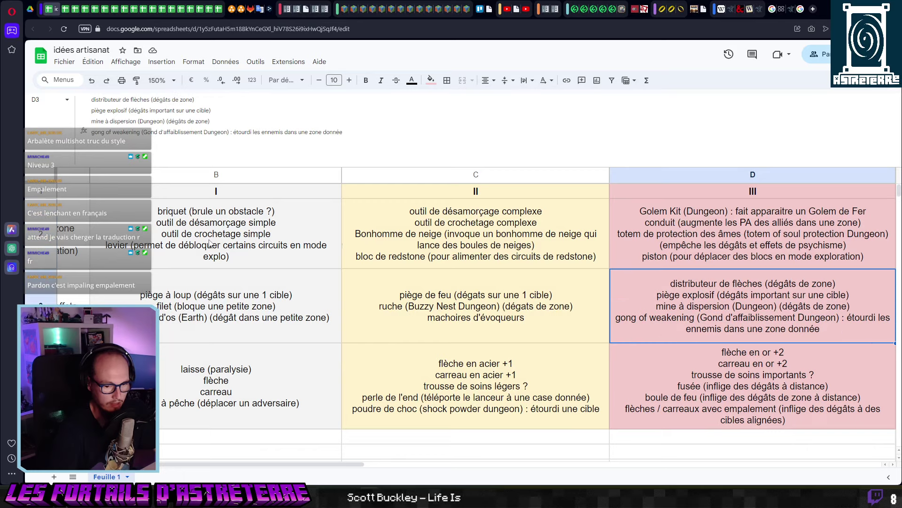
{"action": "key", "text": "Down"}
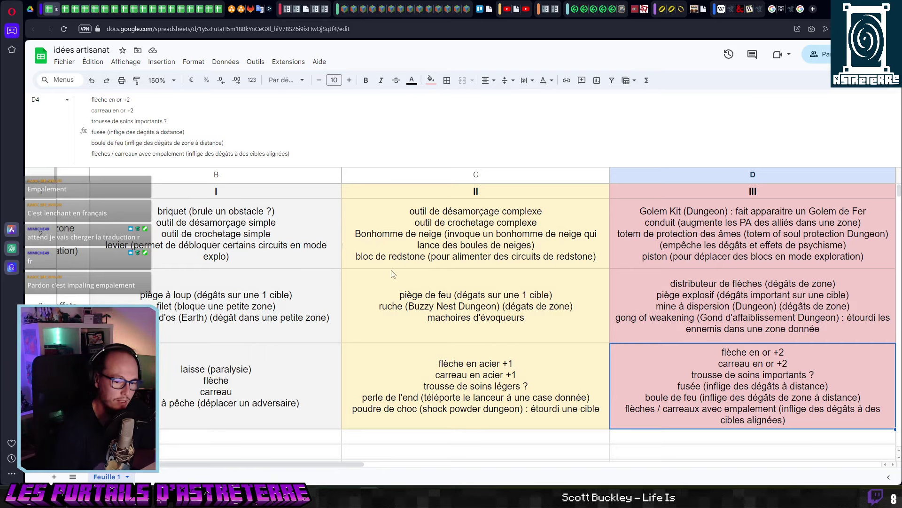
{"action": "double_click", "coordinate": [163, 144]}
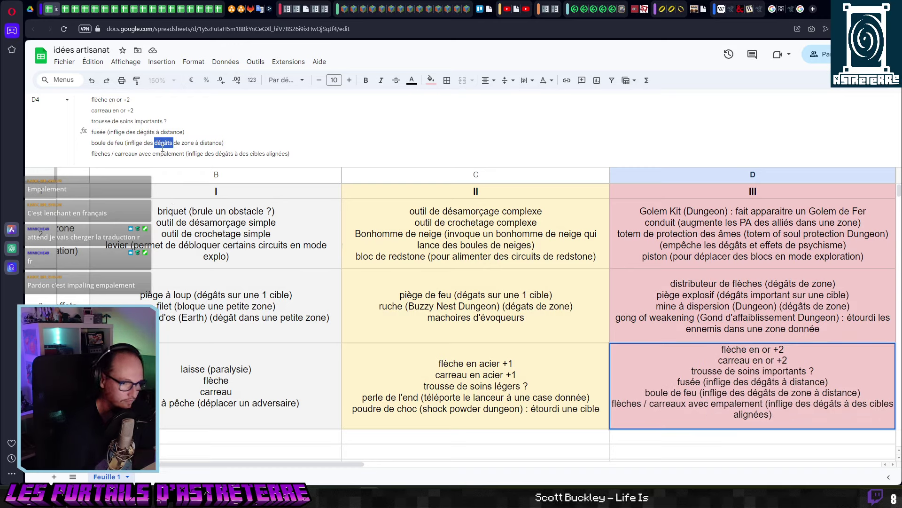
{"action": "double_click", "coordinate": [163, 150]}
{"action": "type", "text": "percement"}
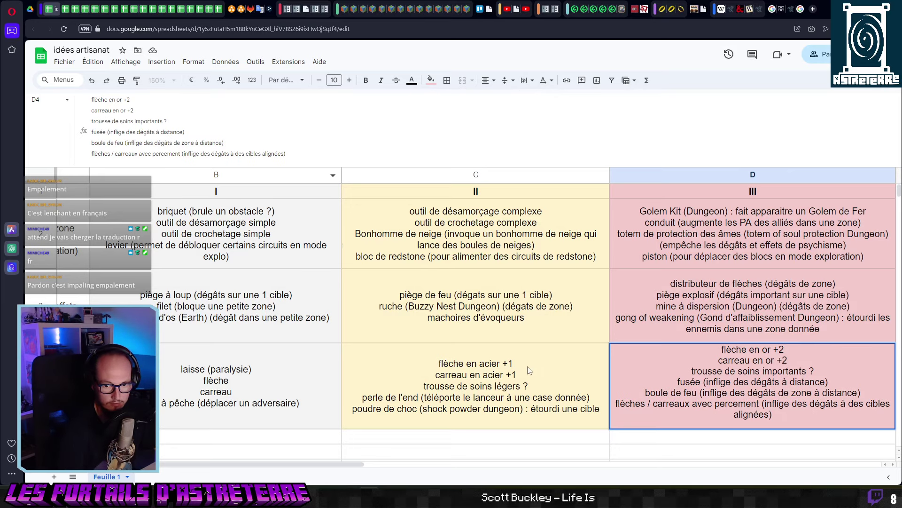
{"action": "left_click", "coordinate": [454, 369]}
Examine the level I and level II items listed in the Redstone row.
{"action": "left_click", "coordinate": [240, 256]}
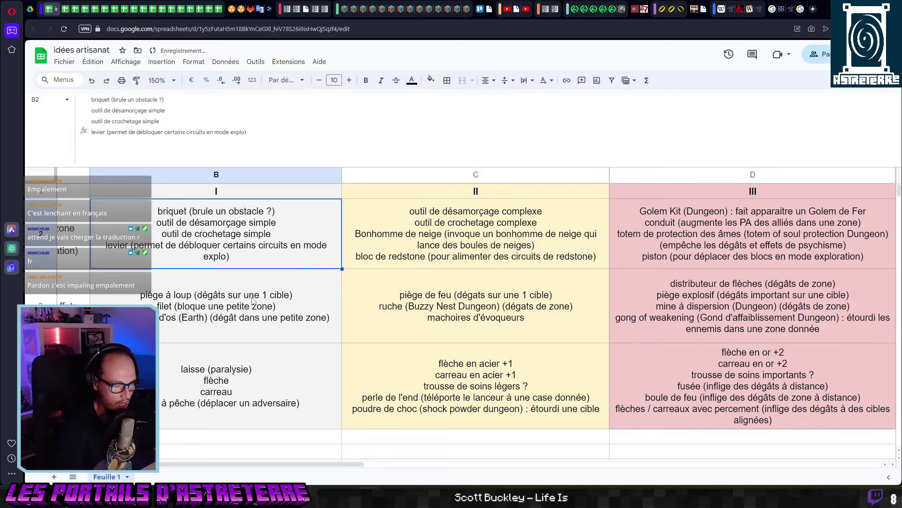
{"action": "key", "text": "Left"}
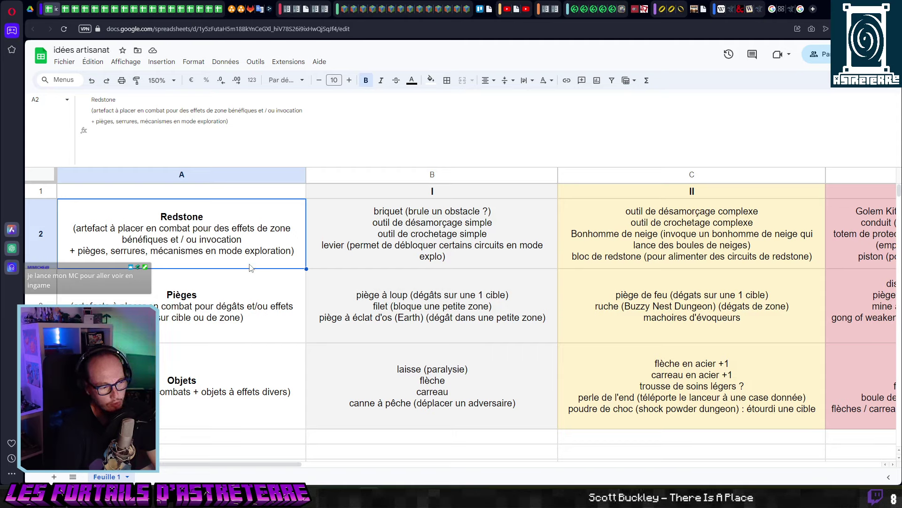
{"action": "left_click", "coordinate": [410, 256]}
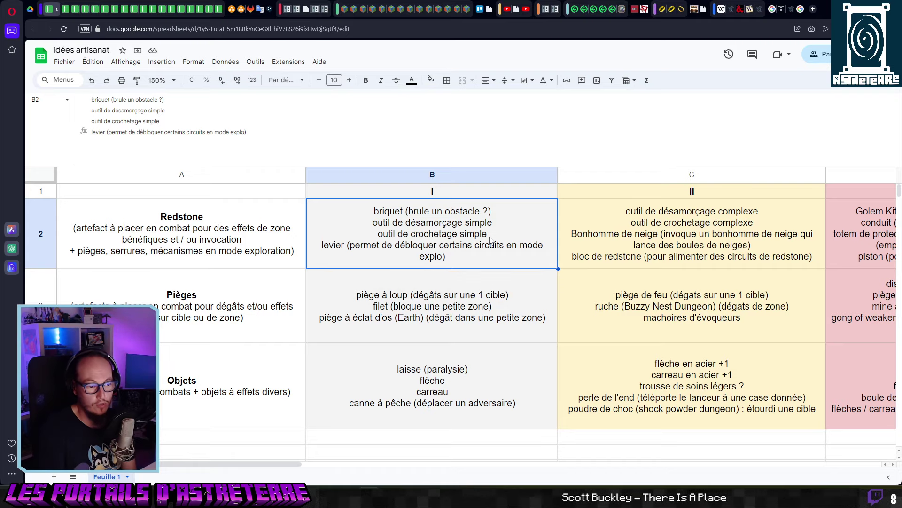
{"action": "left_click", "coordinate": [633, 237]}
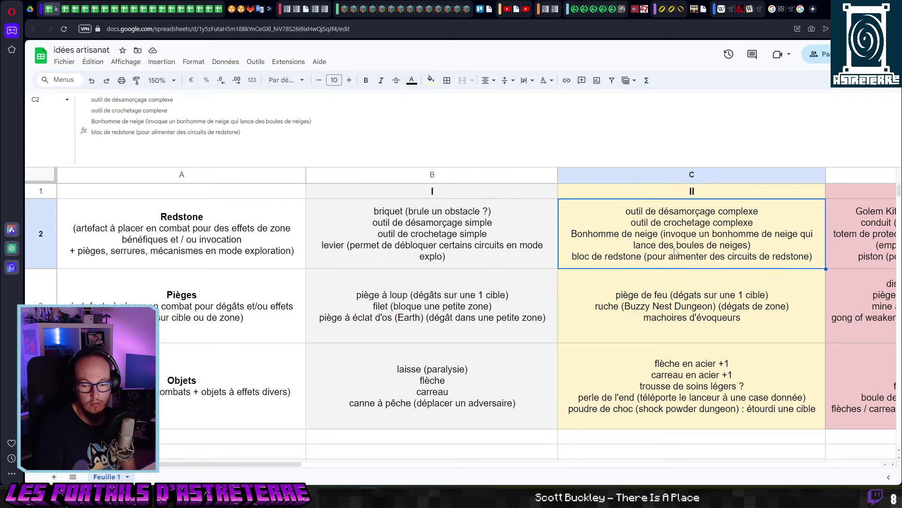
{"action": "scroll", "coordinate": [675, 250], "scroll_direction": "right", "scroll_amount": 4}
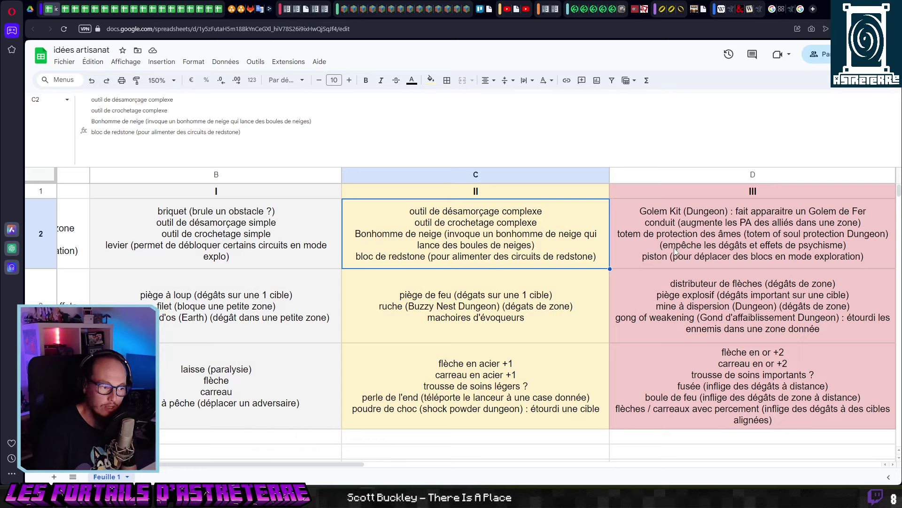
{"action": "key", "text": "Left"}
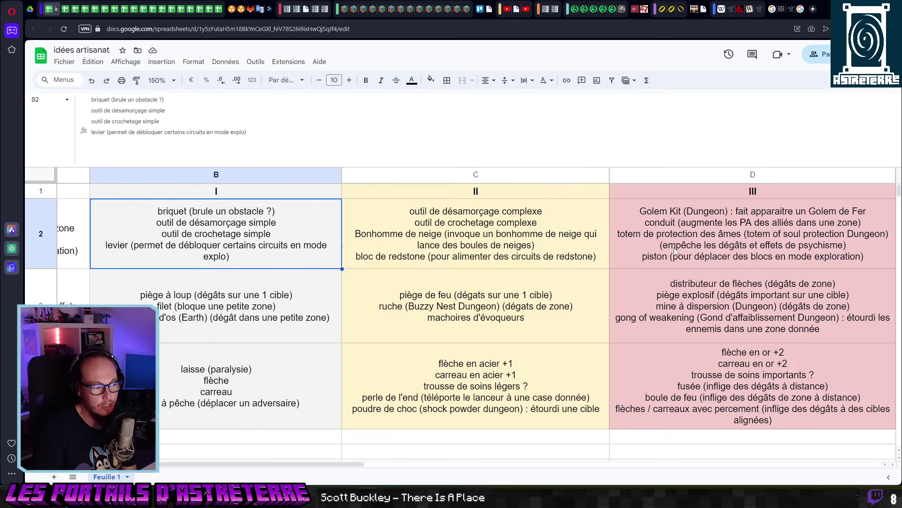
{"action": "key", "text": "Right"}
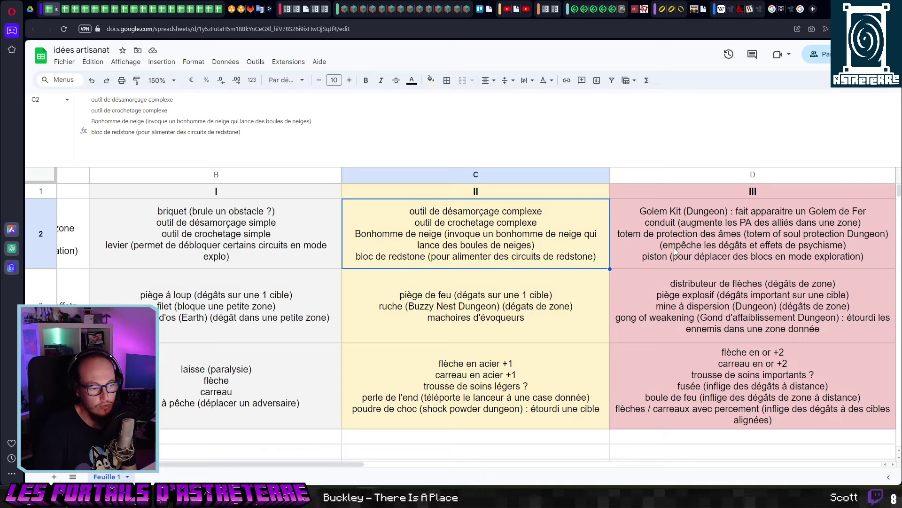
{"action": "key", "text": "Left"}
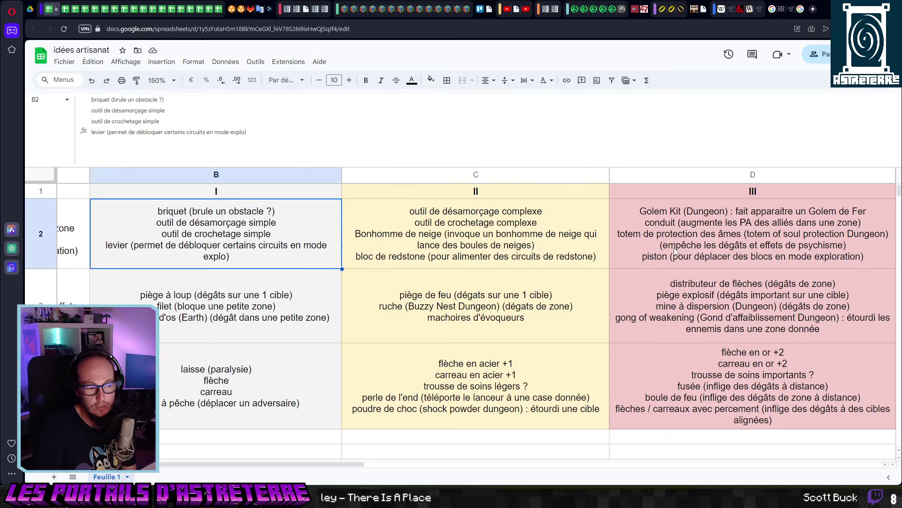
{"action": "key", "text": "Right"}
{"action": "key", "text": "Left"}
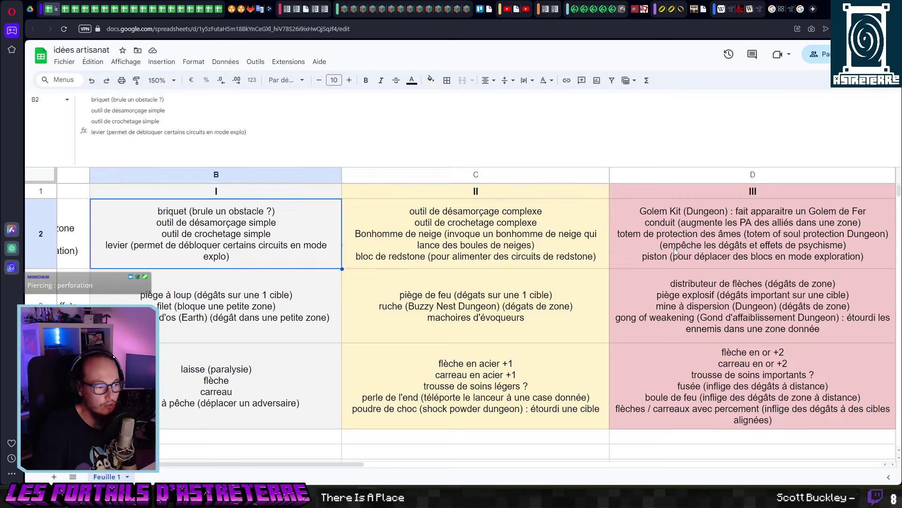
{"action": "key", "text": "Right"}
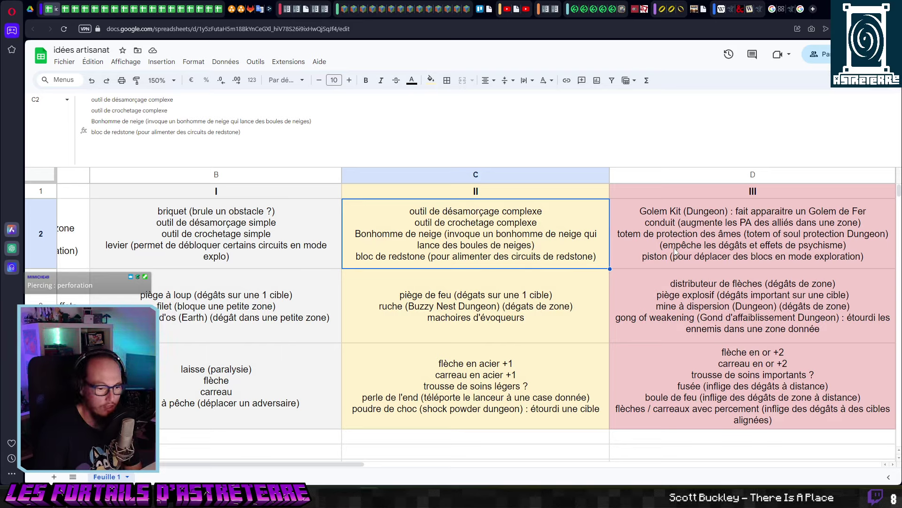
Replace "percement" with "perforation" in the flèches / carreaux line of the level III Objets cell (D4).
{"action": "key", "text": "Right"}
{"action": "key", "text": "Down"}
{"action": "key", "text": "Down"}
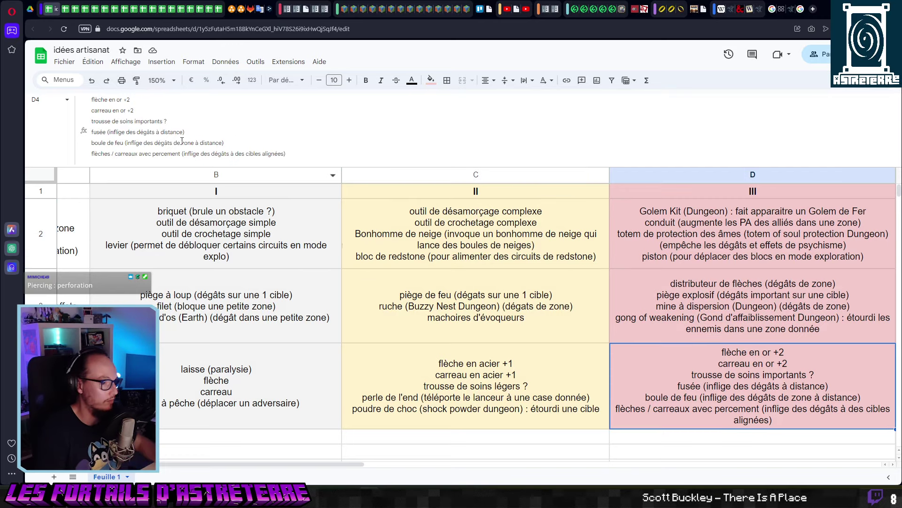
{"action": "double_click", "coordinate": [166, 154]}
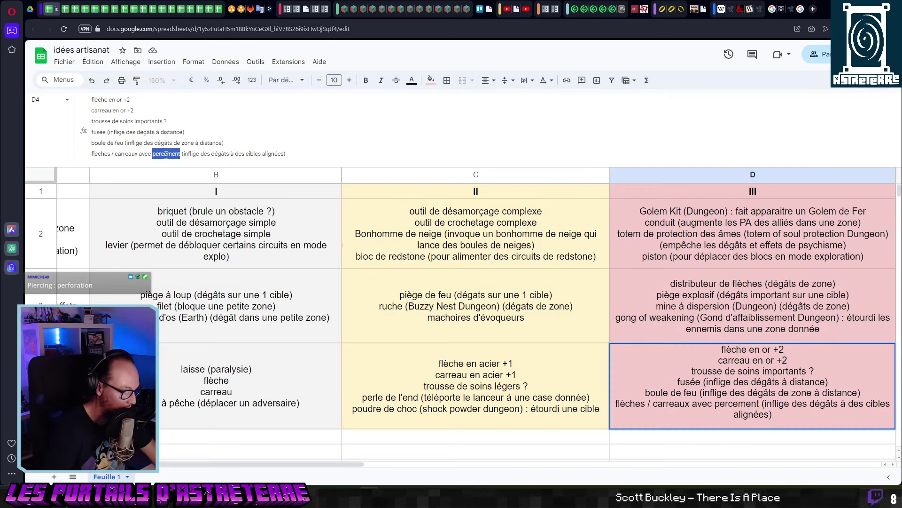
{"action": "type", "text": "perform"}
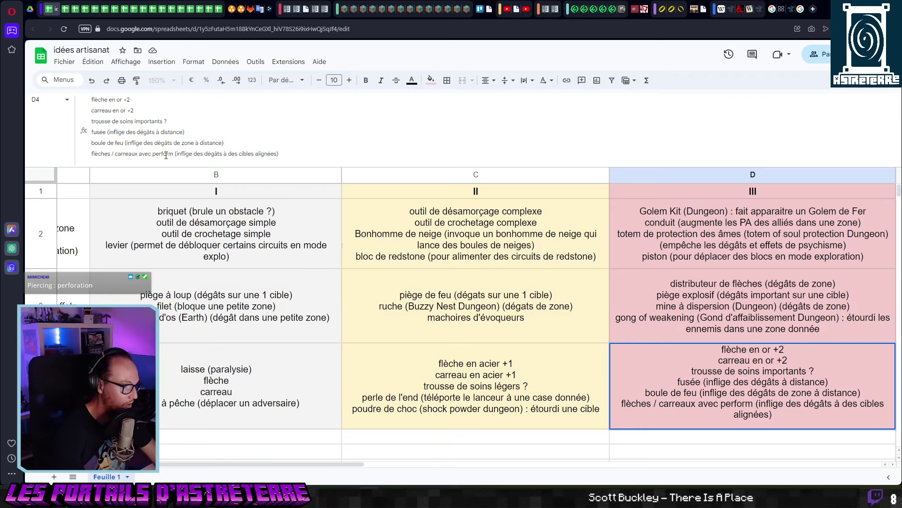
{"action": "key", "text": "BackSpace"}
{"action": "type", "text": "ation"}
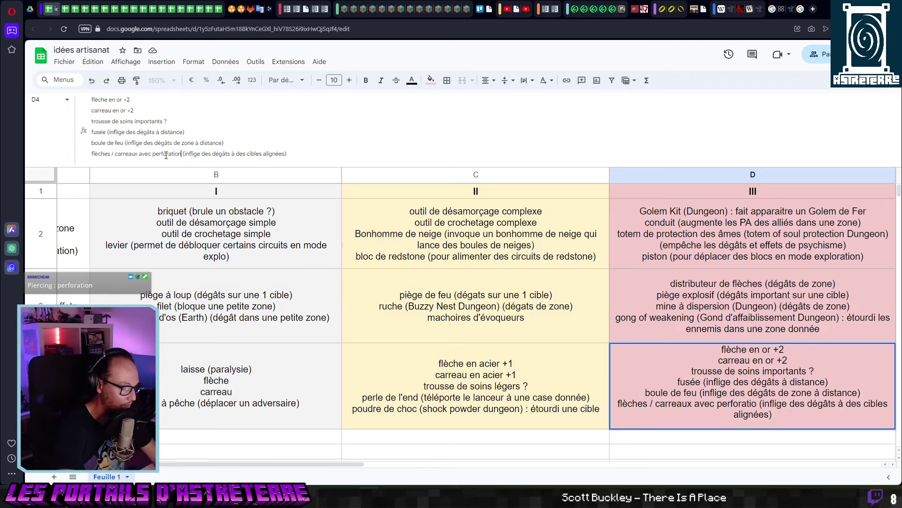
{"action": "left_click", "coordinate": [512, 323]}
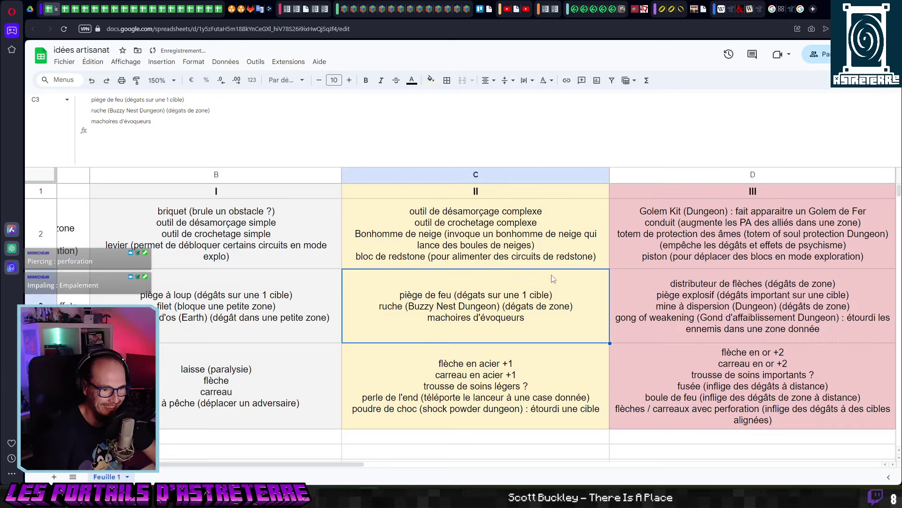
Review the Redstone row's items across levels I to IV, comparing the level III and IV entries.
{"action": "key", "text": "Up"}
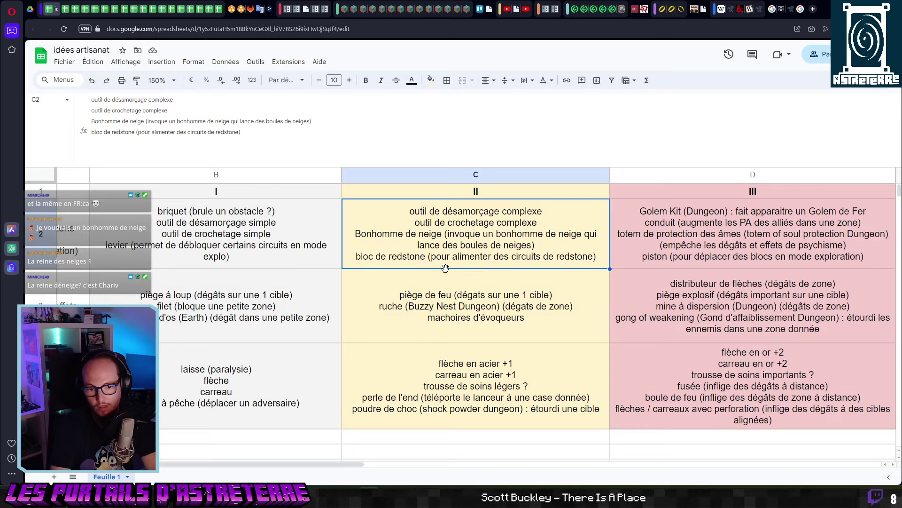
{"action": "left_click", "coordinate": [712, 251]}
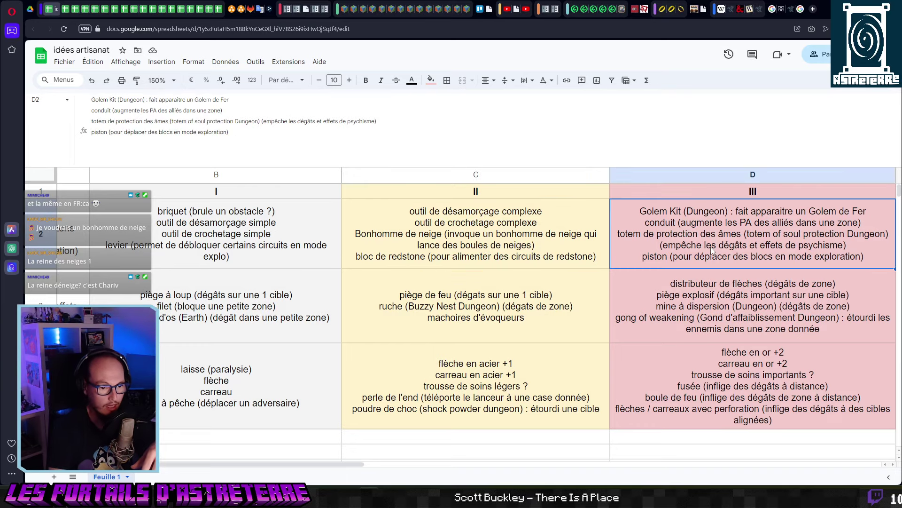
{"action": "scroll", "coordinate": [712, 251], "scroll_direction": "right", "scroll_amount": 5}
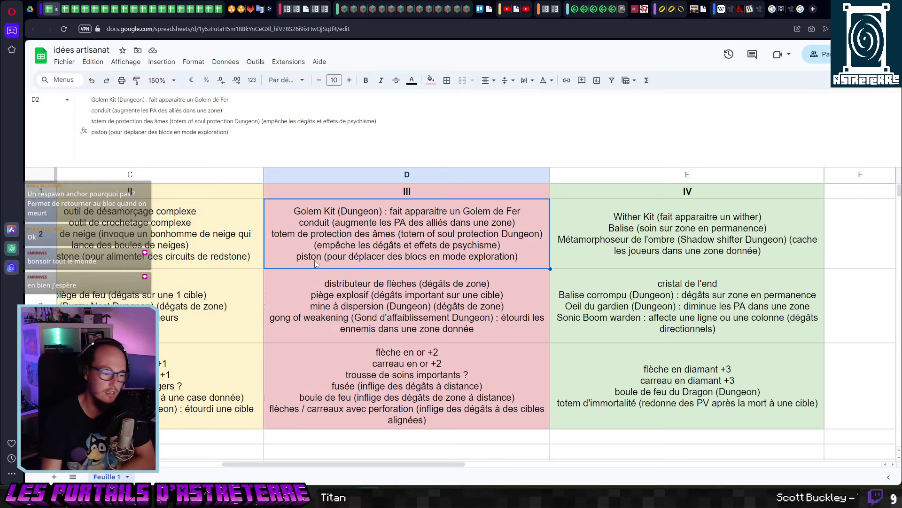
{"action": "left_click", "coordinate": [632, 242]}
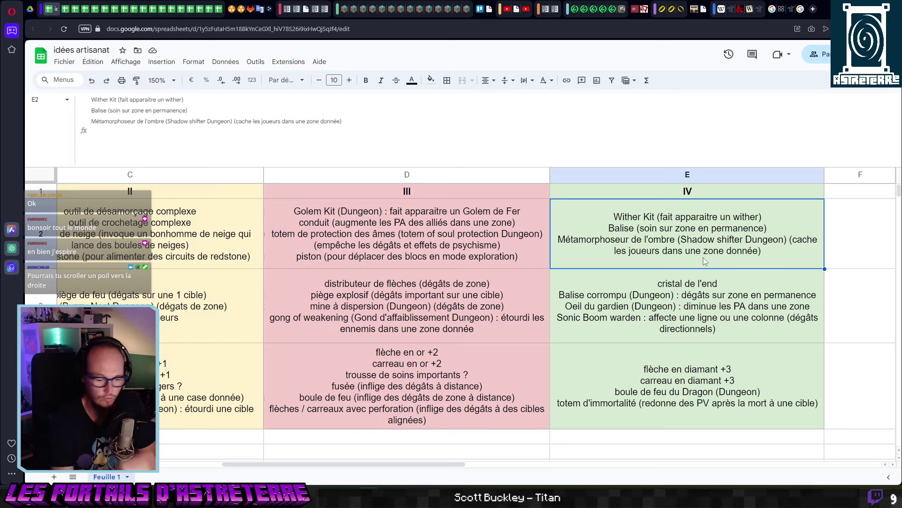
{"action": "key", "text": "Left"}
{"action": "key", "text": "Left"}
{"action": "key", "text": "Left"}
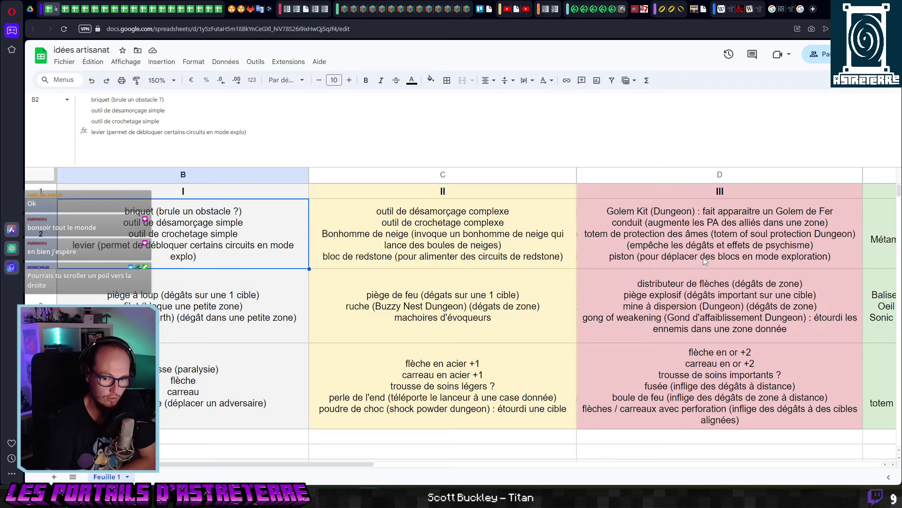
{"action": "key", "text": "Right"}
{"action": "key", "text": "Right"}
{"action": "key", "text": "Right"}
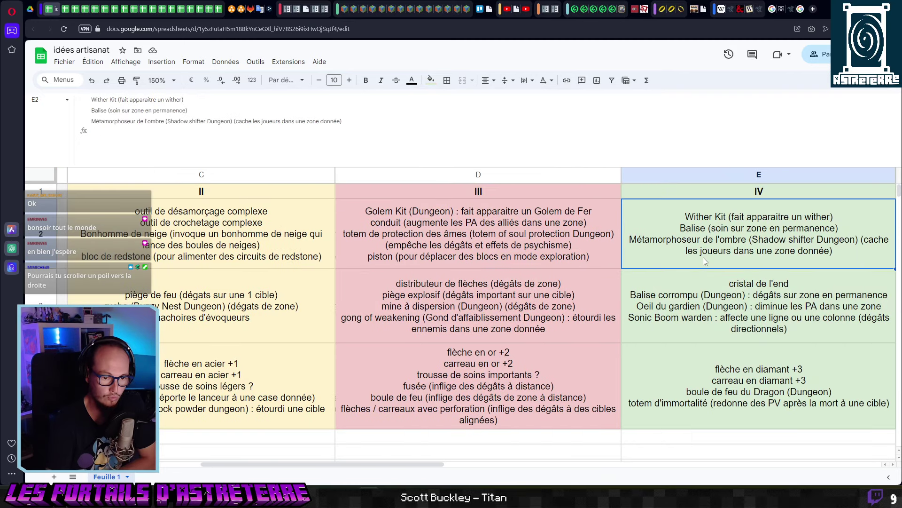
{"action": "key", "text": "Left"}
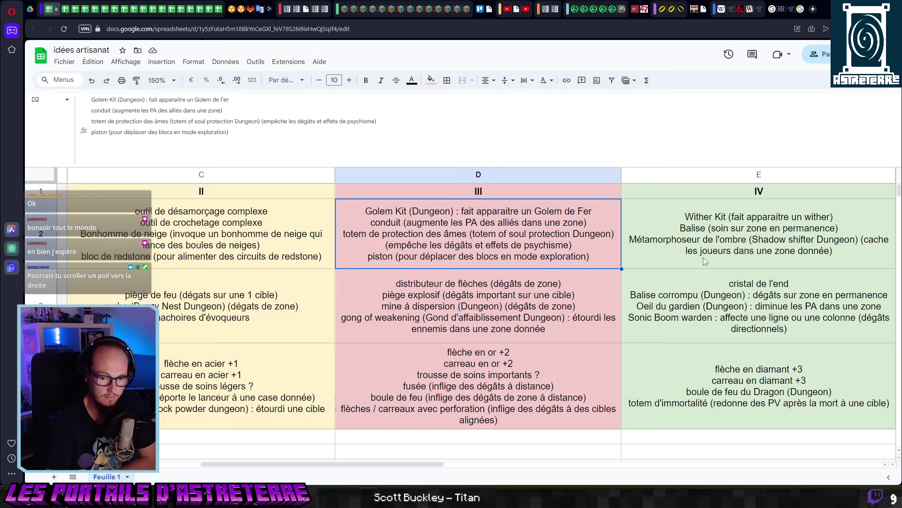
{"action": "key", "text": "Right"}
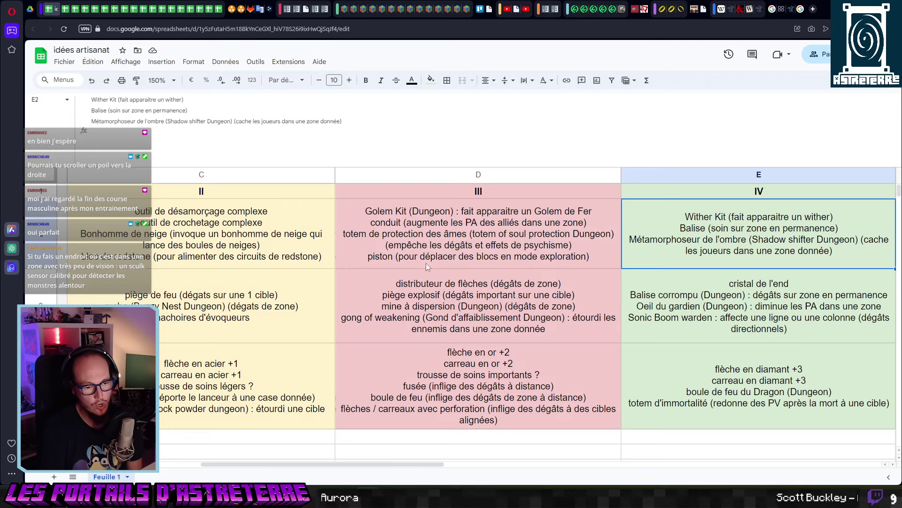
{"action": "key", "text": "Left"}
{"action": "key", "text": "Left"}
Add the line "sculk sensor : détecter les monstres alentours ?" at the end of the level III Redstone cell (D2).
{"action": "left_click", "coordinate": [516, 253]}
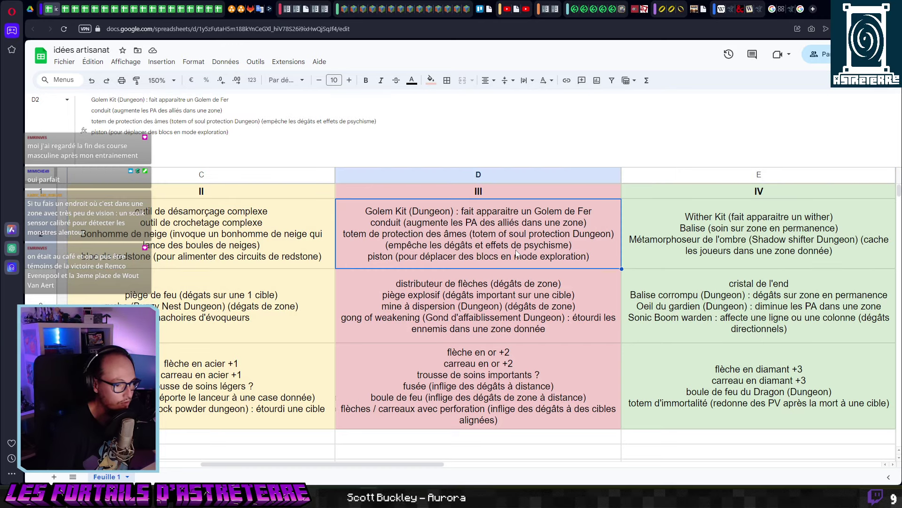
{"action": "left_click", "coordinate": [299, 143]}
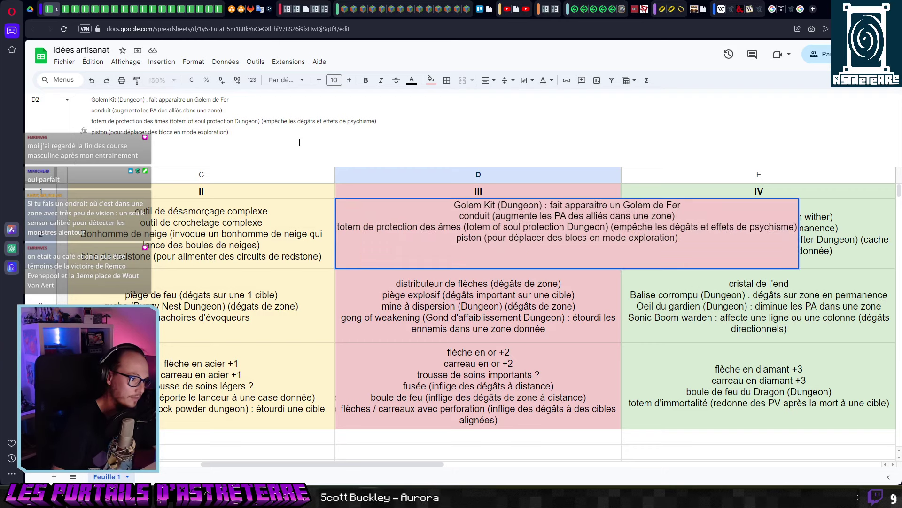
{"action": "key", "text": "alt+Return"}
{"action": "type", "text": "sculk sen"}
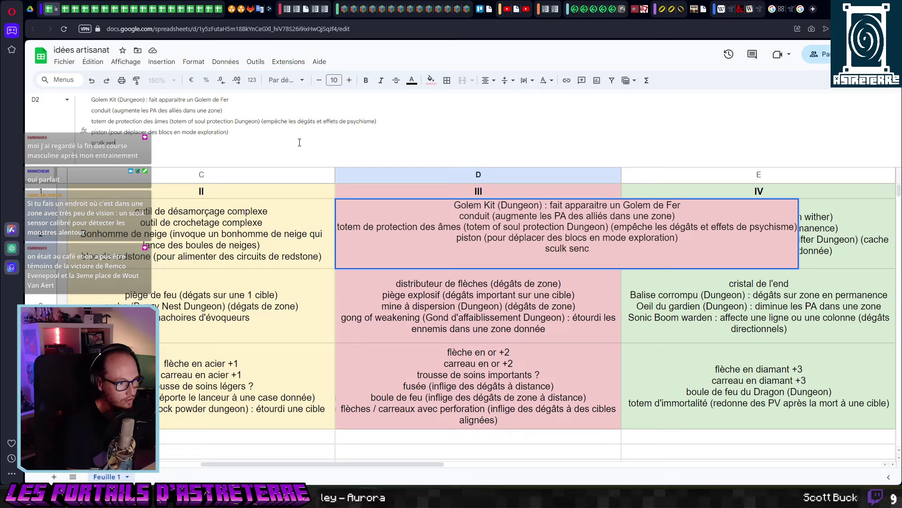
{"action": "type", "text": "sor :"}
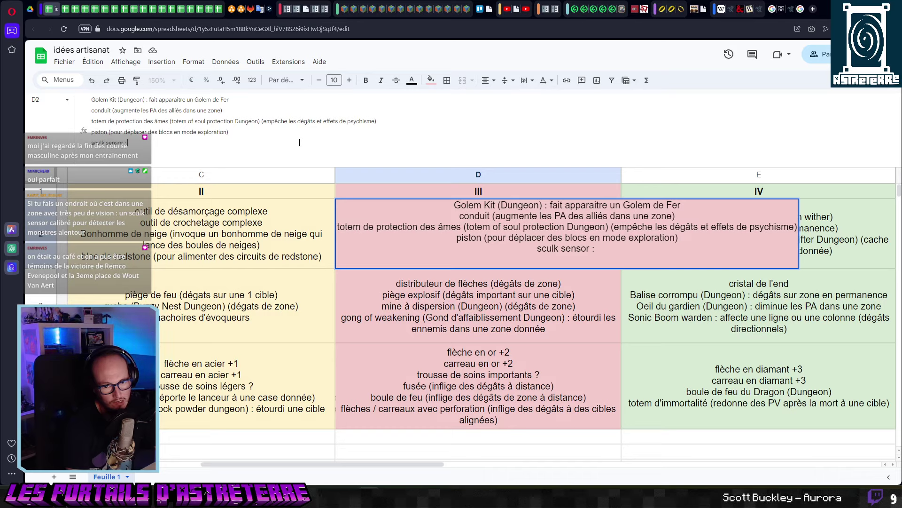
{"action": "type", "text": "déte"}
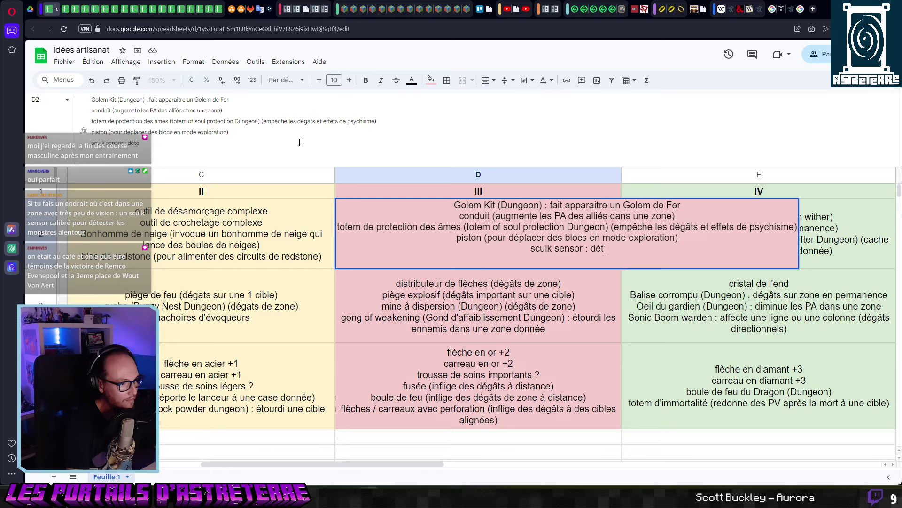
{"action": "type", "text": "cter les monstrze"}
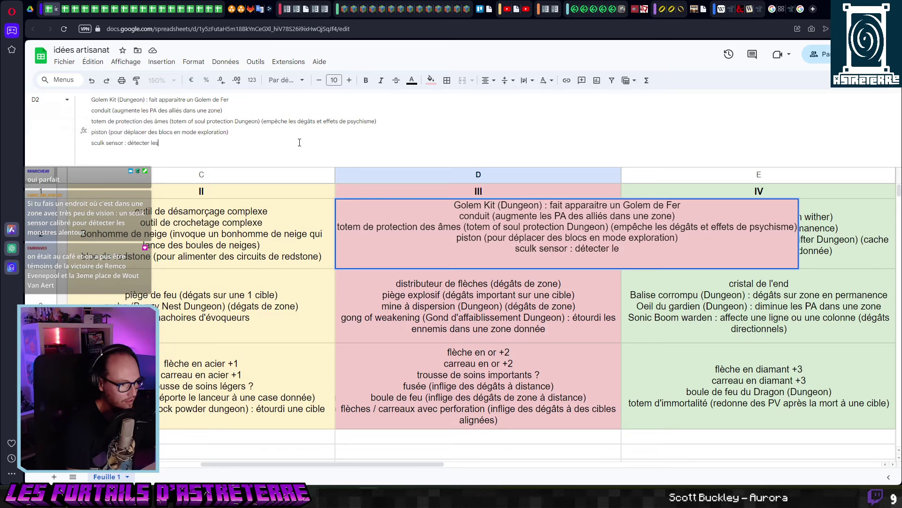
{"action": "key", "text": "BackSpace"}
{"action": "key", "text": "BackSpace"}
{"action": "type", "text": "es alentours ?"}
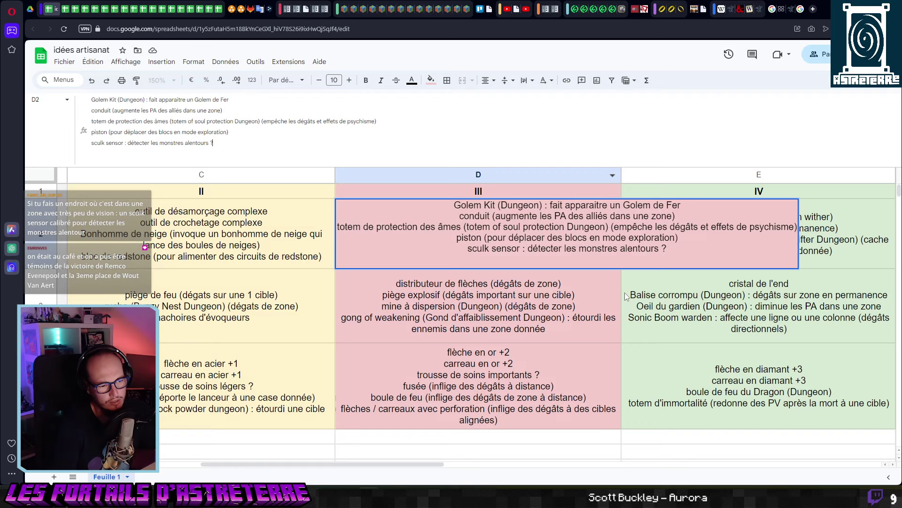
{"action": "key", "text": "Tab"}
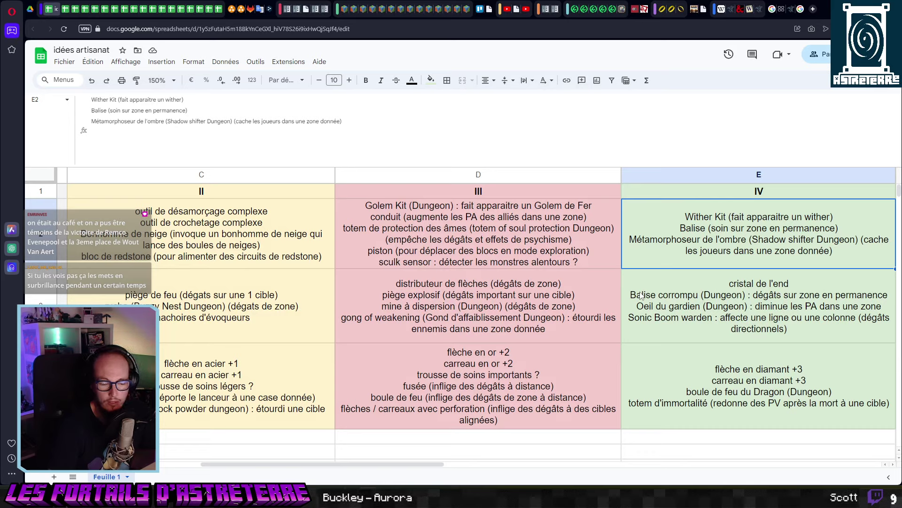
Replace the question mark ending the sculk sensor line in D2 with "(les mettres en surbrillances dans les zones non éclairées ?)".
{"action": "left_click", "coordinate": [370, 238]}
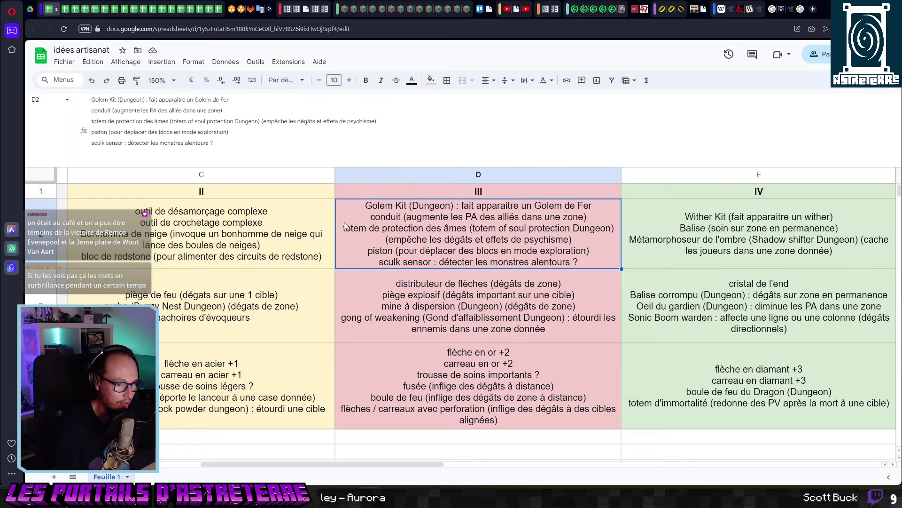
{"action": "double_click", "coordinate": [298, 144]}
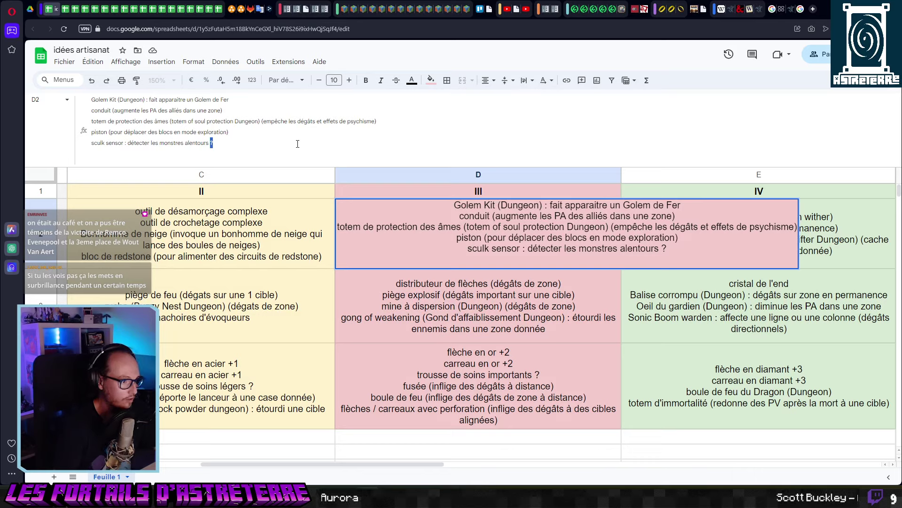
{"action": "type", "text": "(les met"}
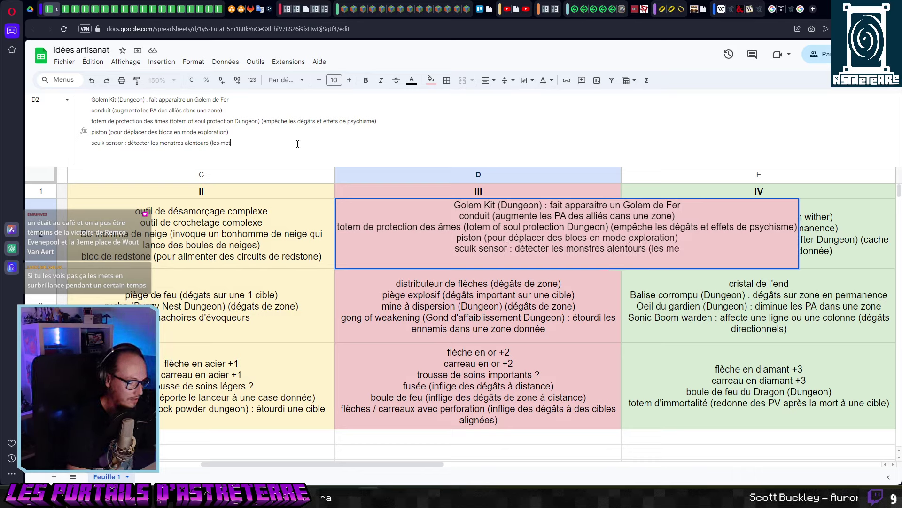
{"action": "type", "text": "tres en "}
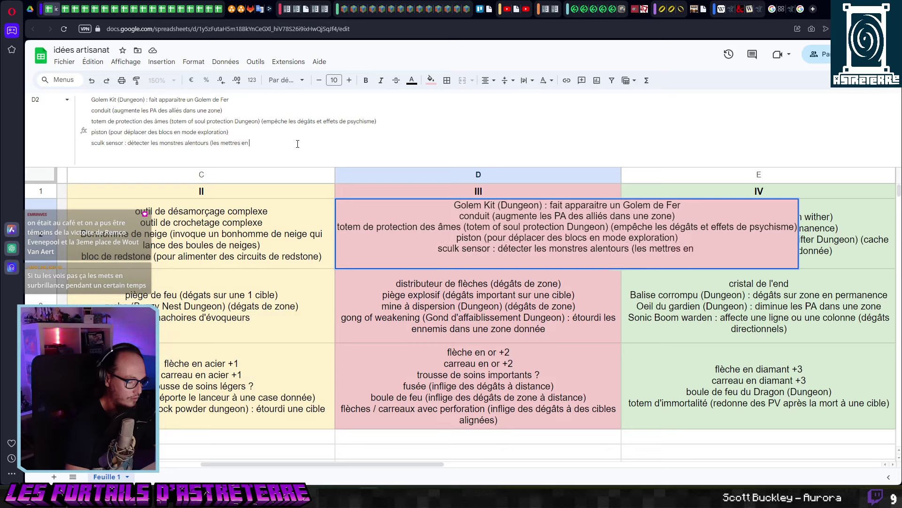
{"action": "type", "text": "surbrillances "}
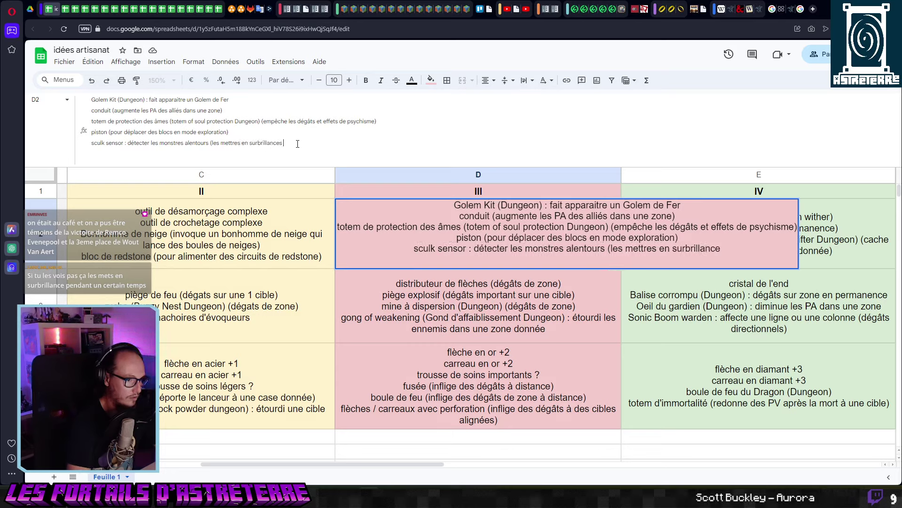
{"action": "type", "text": "dans les zones "}
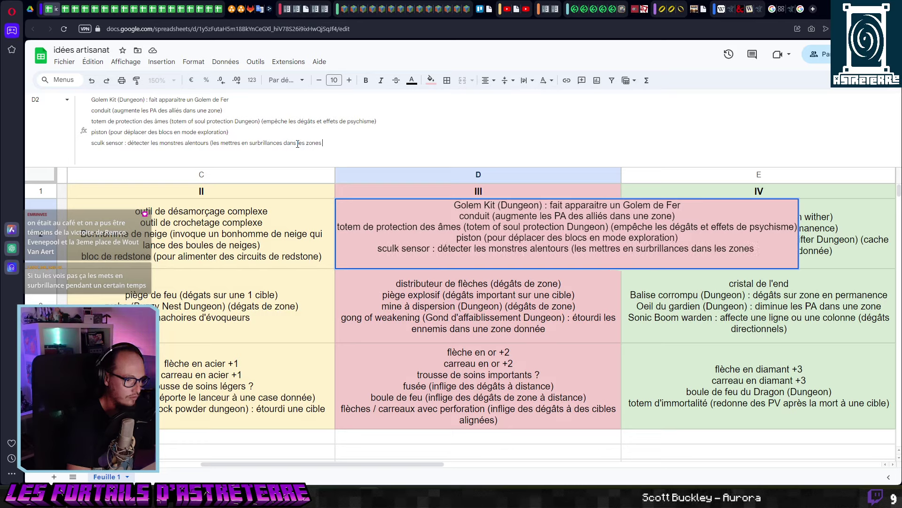
{"action": "type", "text": "non éclairée"}
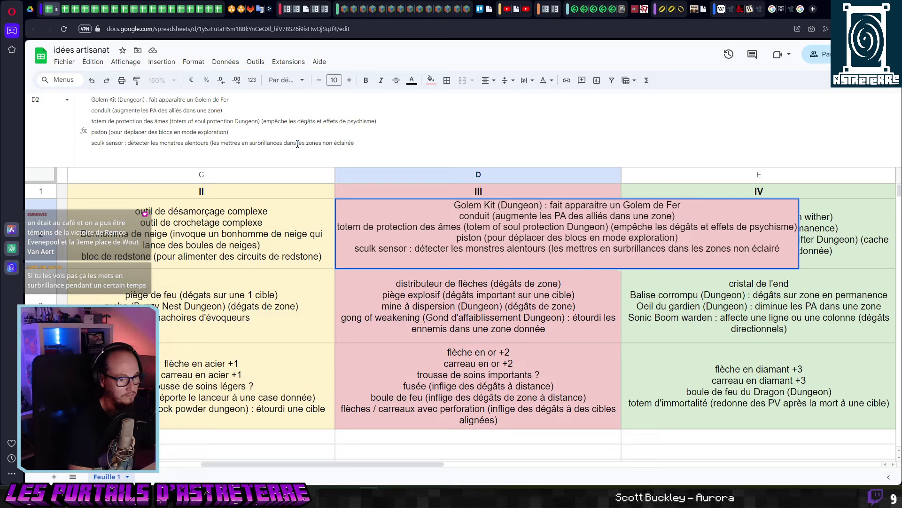
{"action": "type", "text": "s ?"}
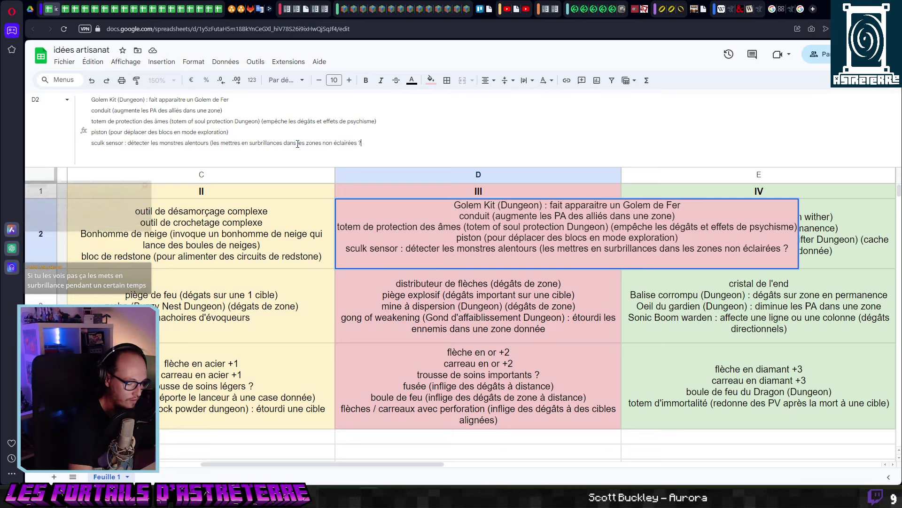
{"action": "type", "text": ")="}
{"action": "key", "text": "BackSpace"}
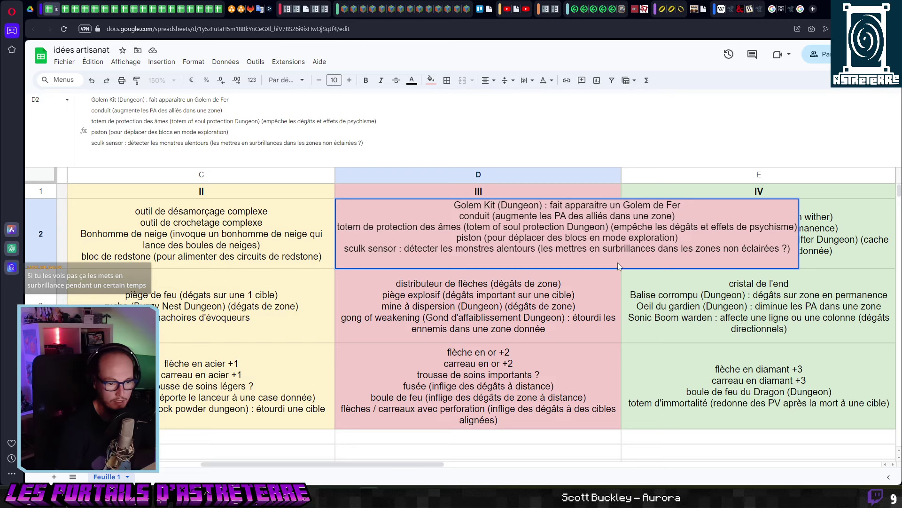
{"action": "key", "text": "Tab"}
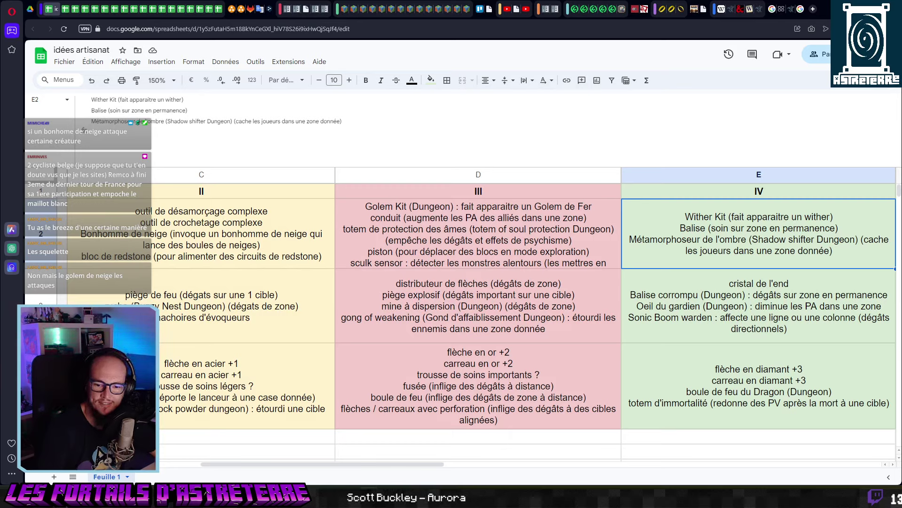
Return to the Redstone heading cell (A2) and set the sheet's zoom to 100%.
{"action": "left_click", "coordinate": [698, 289]}
{"action": "left_click", "coordinate": [715, 262]}
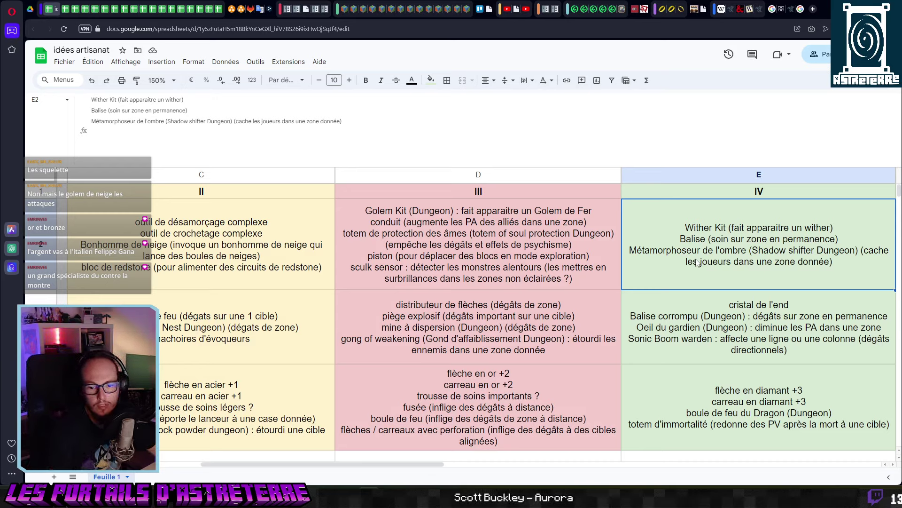
{"action": "key", "text": "Left"}
{"action": "key", "text": "Left"}
{"action": "key", "text": "Left"}
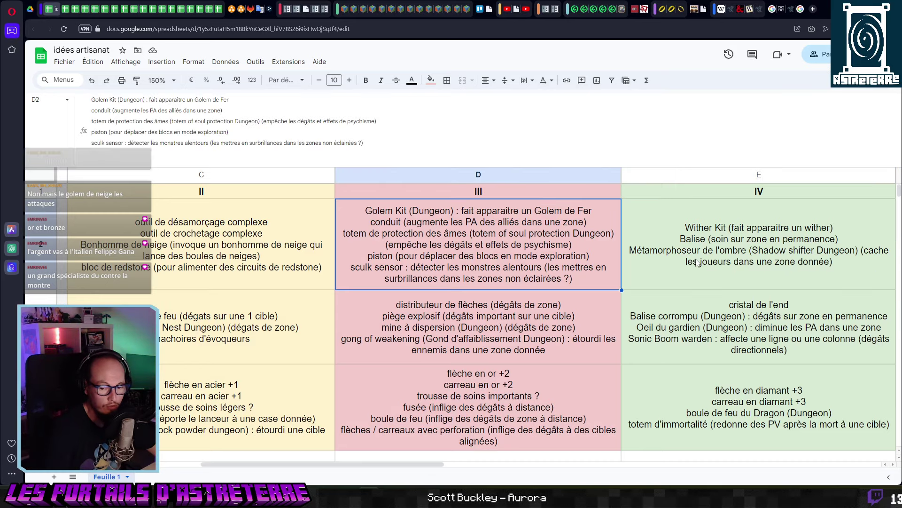
{"action": "key", "text": "Left"}
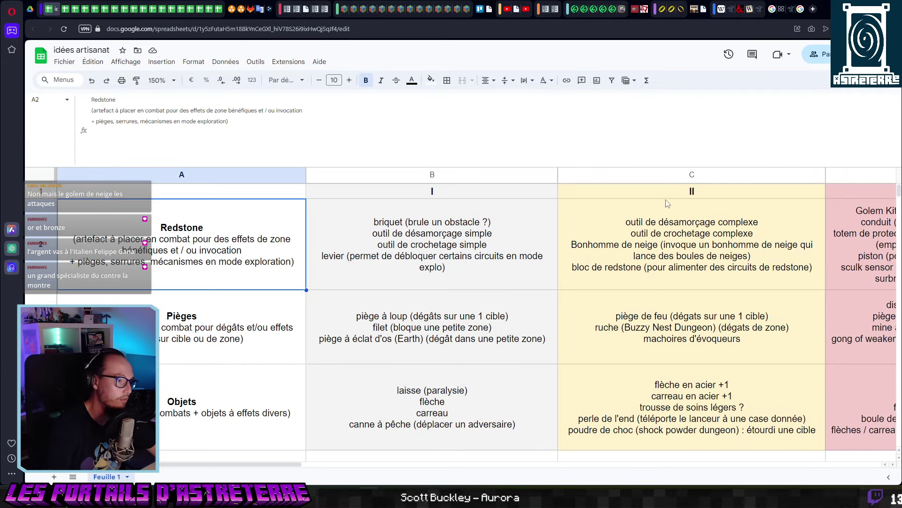
{"action": "left_click", "coordinate": [174, 83]}
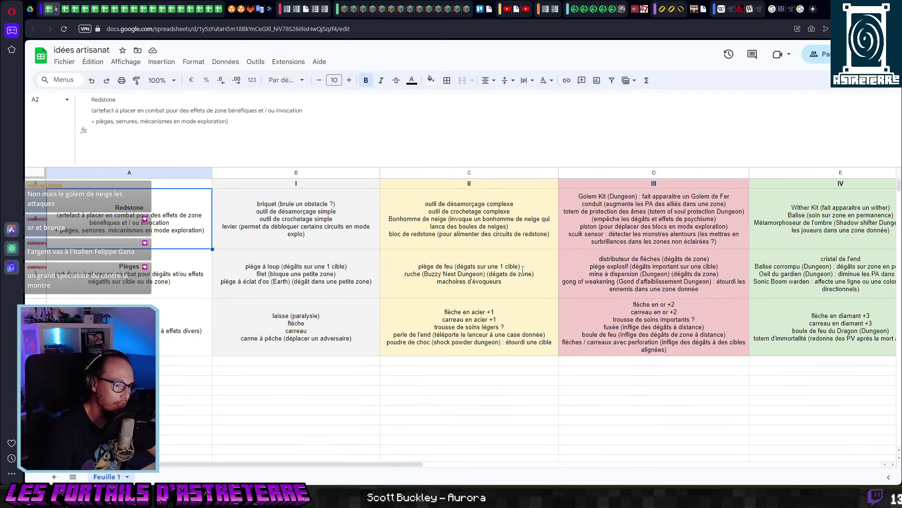
{"action": "left_click", "coordinate": [159, 143]}
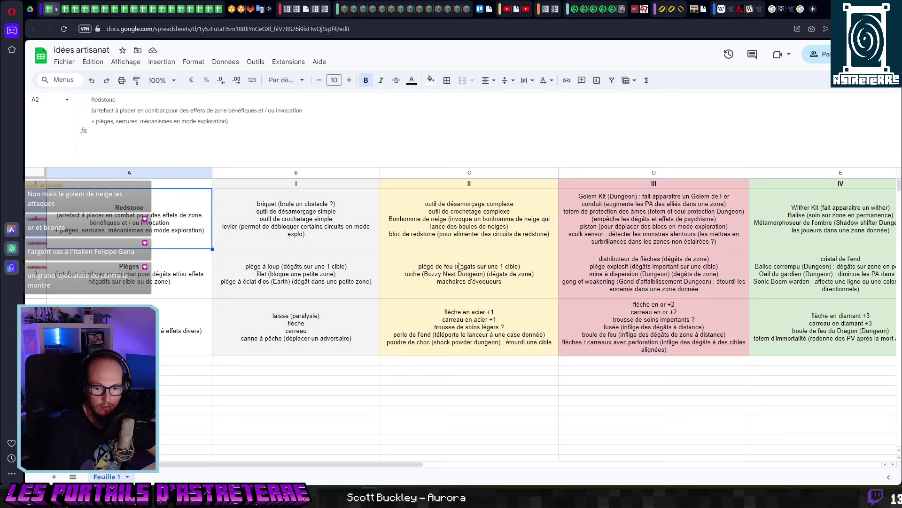
Review the whole crafting table (A2:E4), focusing on the Redstone row across levels I to IV.
{"action": "left_click", "coordinate": [252, 233]}
{"action": "left_click_drag", "start_coordinate": [197, 226], "coordinate": [776, 338]}
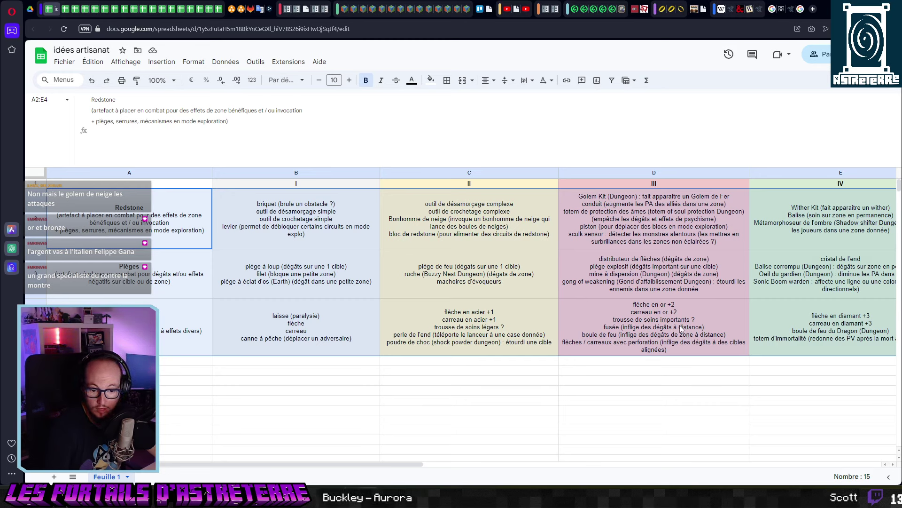
{"action": "left_click_drag", "start_coordinate": [823, 329], "coordinate": [188, 235]}
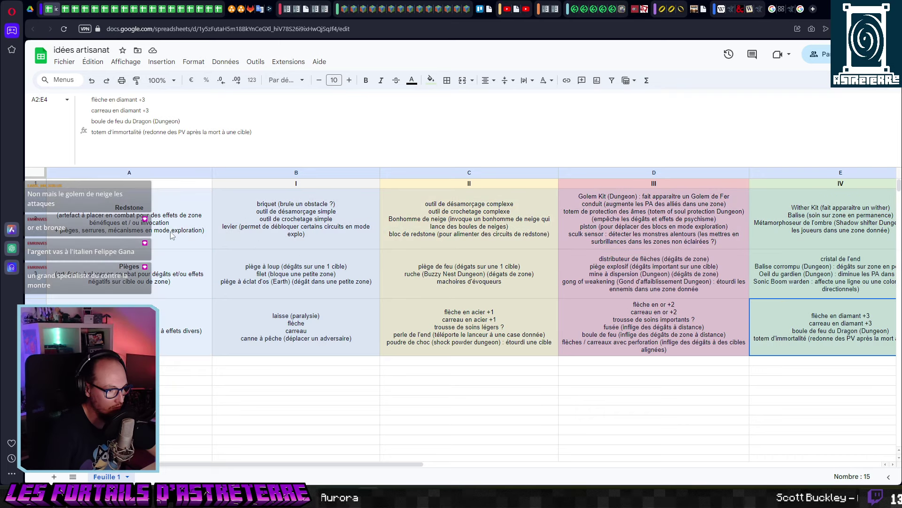
{"action": "left_click", "coordinate": [753, 371]}
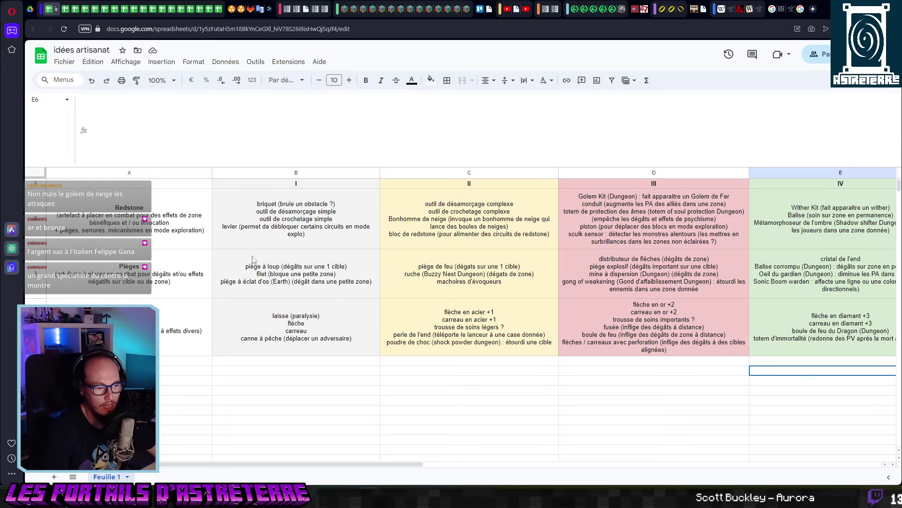
{"action": "left_click_drag", "start_coordinate": [156, 240], "coordinate": [837, 240]}
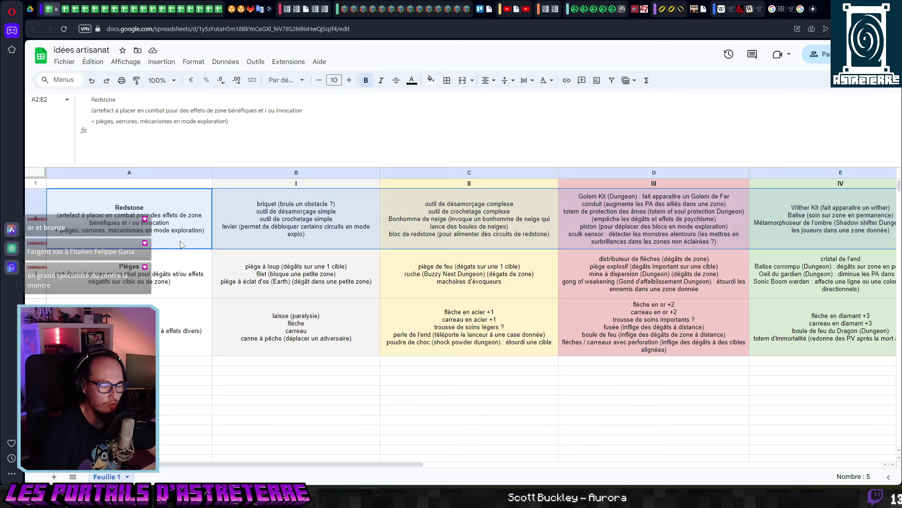
{"action": "left_click", "coordinate": [187, 201]}
{"action": "left_click_drag", "start_coordinate": [186, 201], "coordinate": [799, 221]}
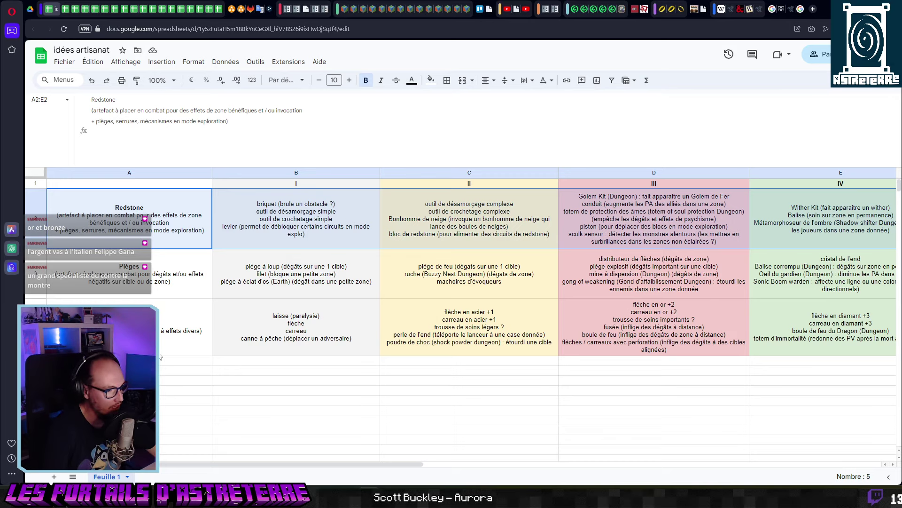
Review the Objets and Pièges rows across levels I to IV against the whole table.
{"action": "left_click", "coordinate": [183, 326]}
{"action": "left_click_drag", "start_coordinate": [189, 343], "coordinate": [799, 348]}
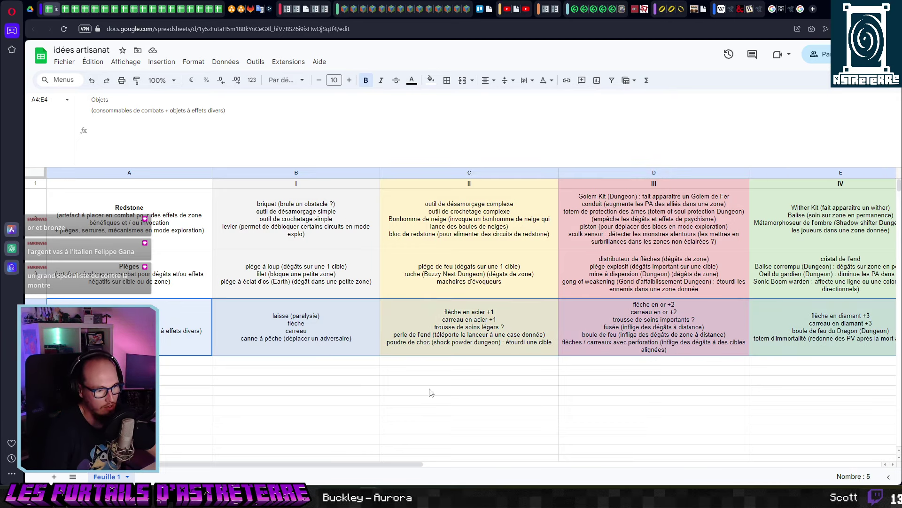
{"action": "left_click", "coordinate": [302, 371]}
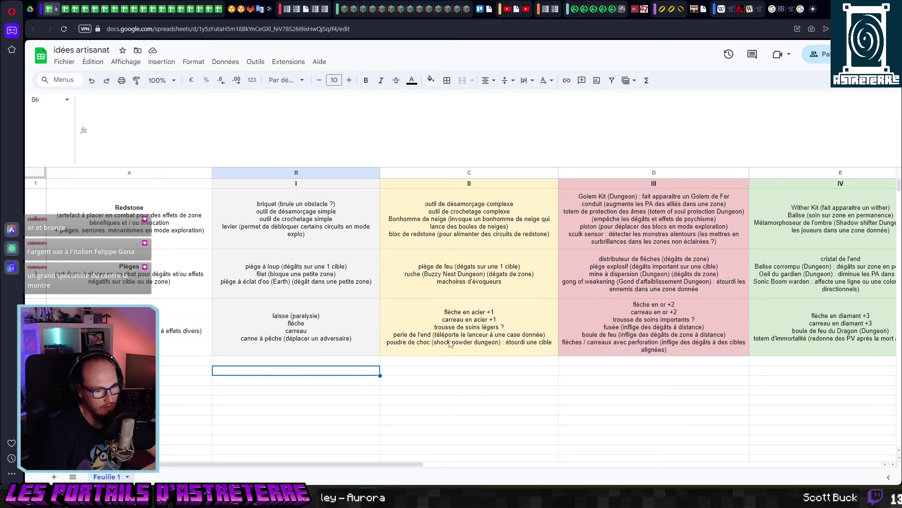
{"action": "left_click_drag", "start_coordinate": [155, 286], "coordinate": [799, 278]}
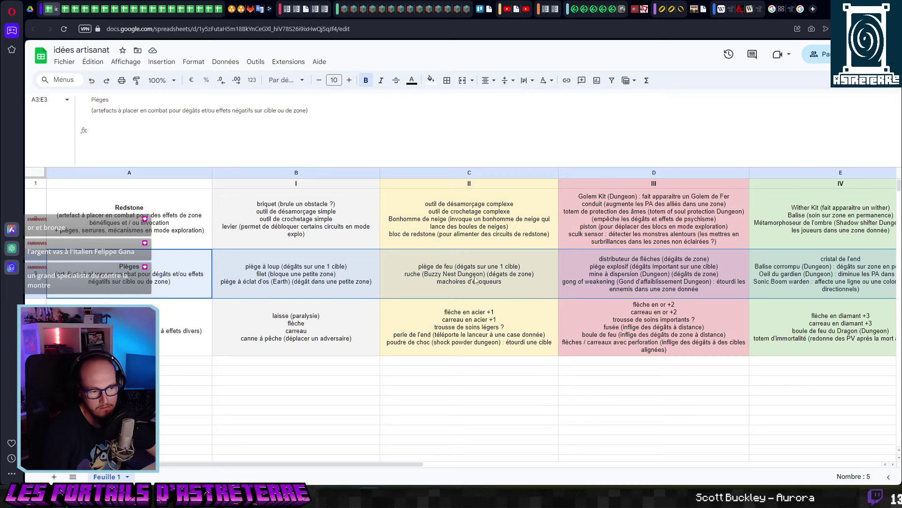
{"action": "left_click", "coordinate": [488, 372]}
{"action": "left_click_drag", "start_coordinate": [799, 329], "coordinate": [180, 232]}
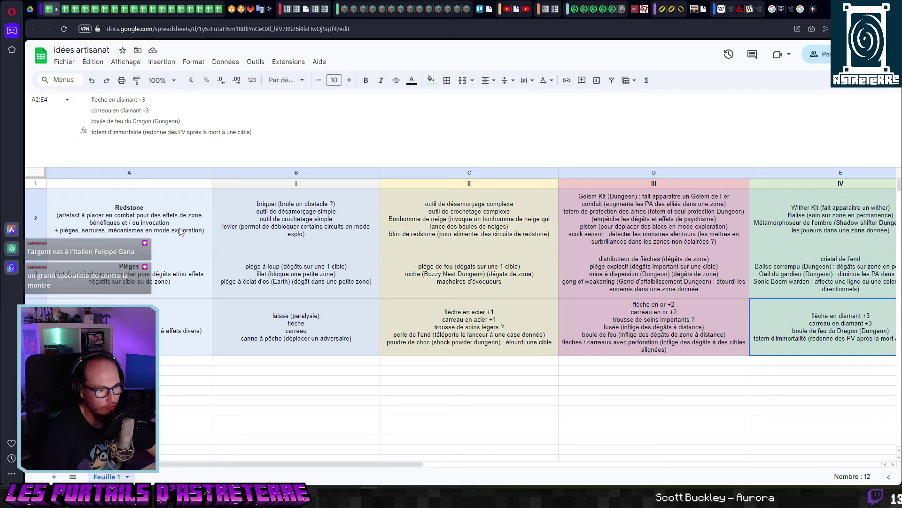
{"action": "left_click", "coordinate": [470, 389]}
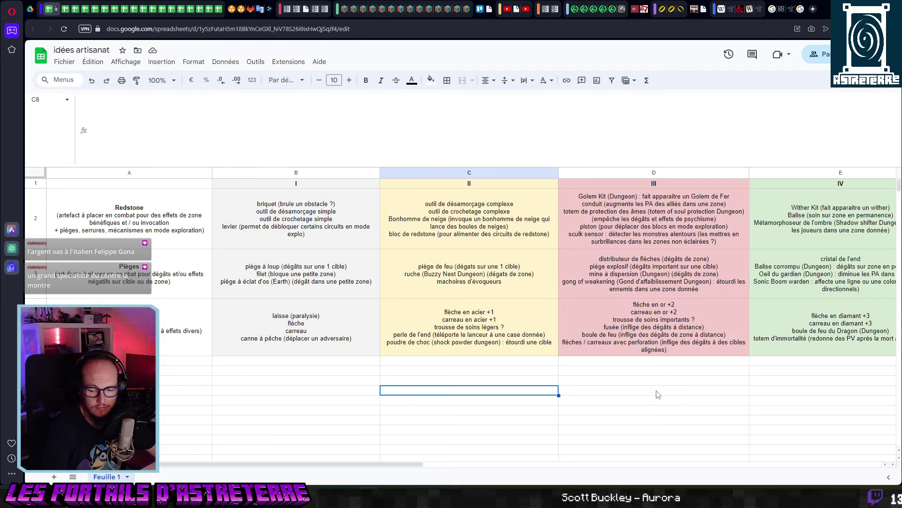
{"action": "key", "text": "Left"}
{"action": "key", "text": "Up"}
{"action": "key", "text": "Up"}
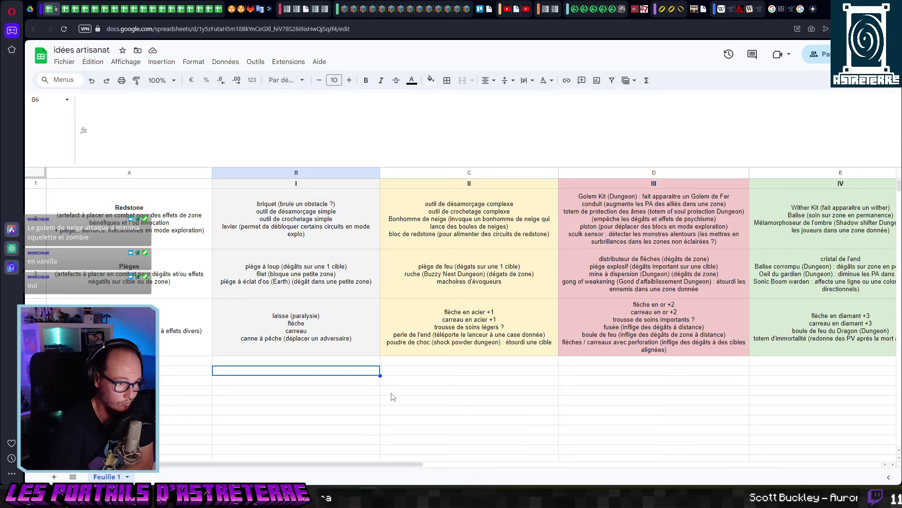
{"action": "left_click", "coordinate": [426, 378]}
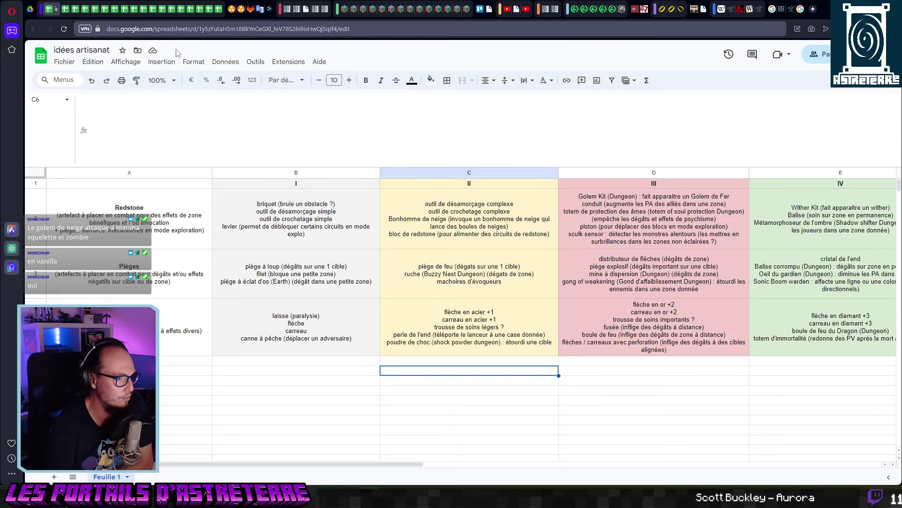
Move the "idées artisanat" spreadsheet out of the tab group into its own browser window.
{"action": "right_click", "coordinate": [47, 32]}
{"action": "left_click", "coordinate": [61, 45]}
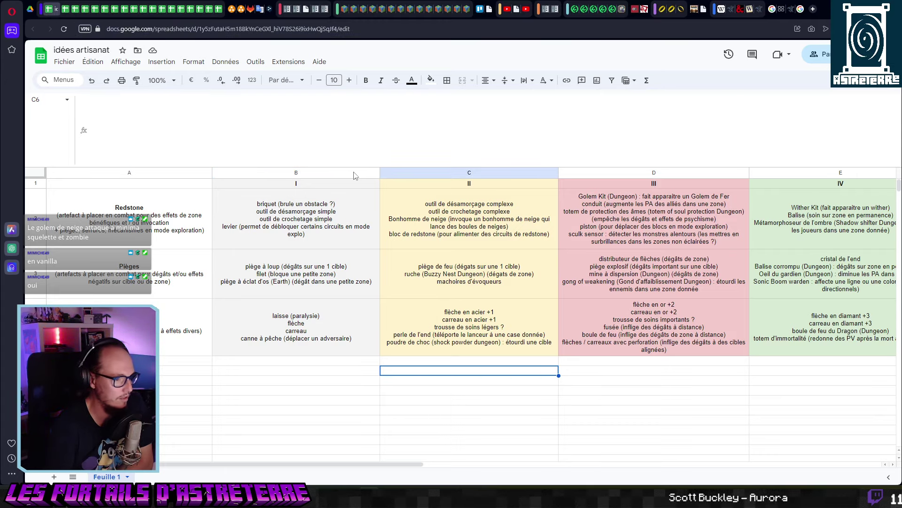
{"action": "key", "text": "alt+Left"}
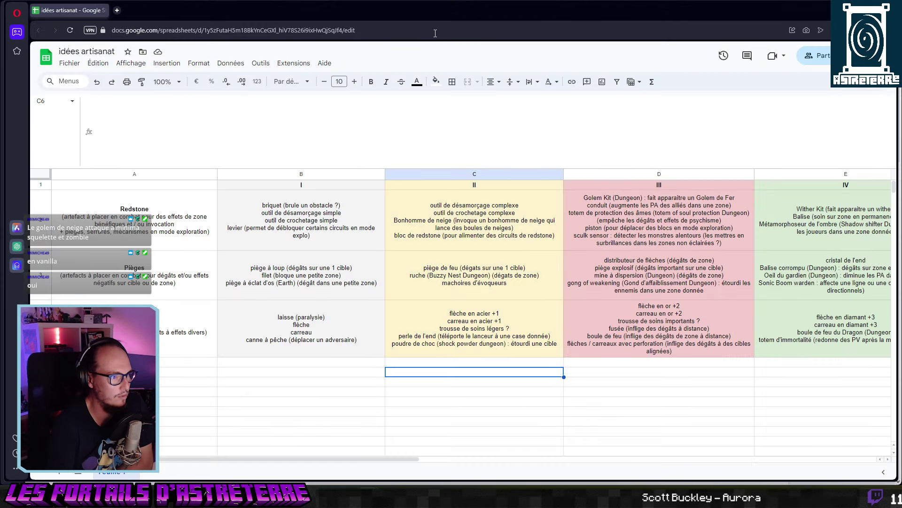
{"action": "key", "text": "alt+Right"}
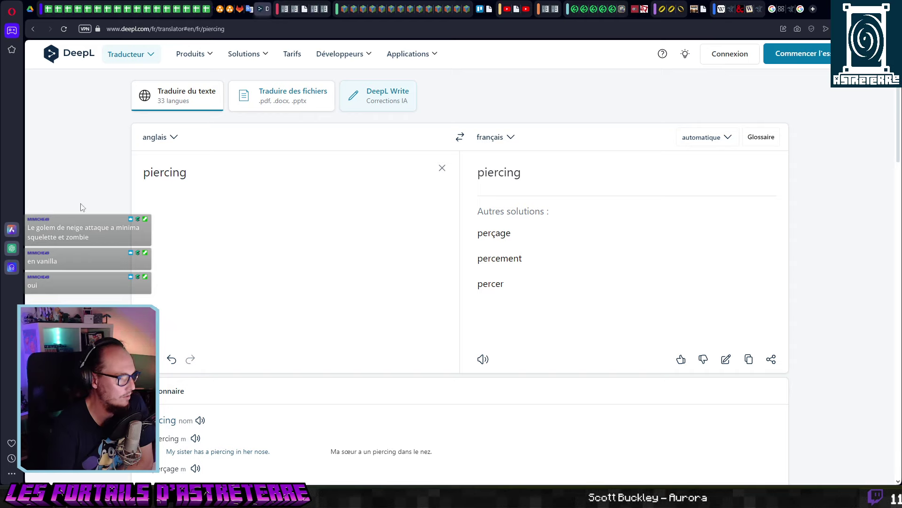
Open the Item_DataBase spreadsheet and look through the drinkable and splash potion IDs in its DataBase sheet.
{"action": "mouse_move", "coordinate": [125, 11]}
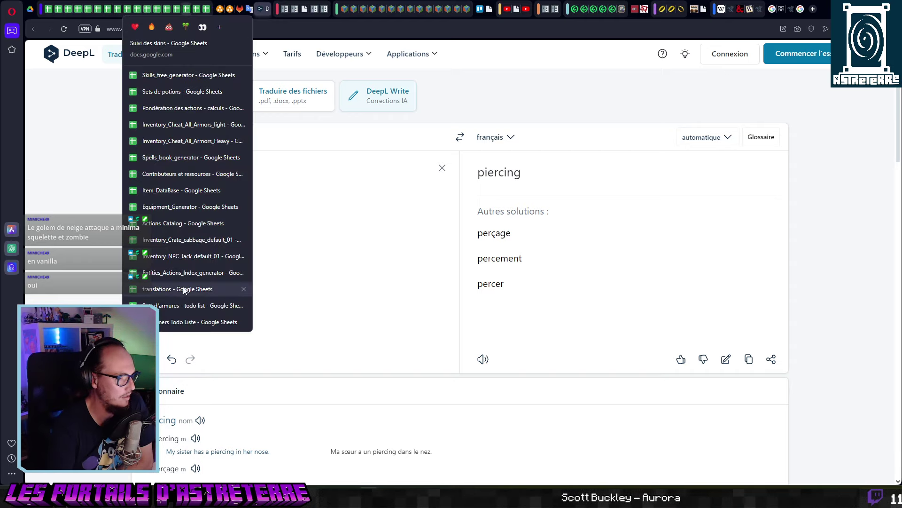
{"action": "left_click", "coordinate": [179, 193]}
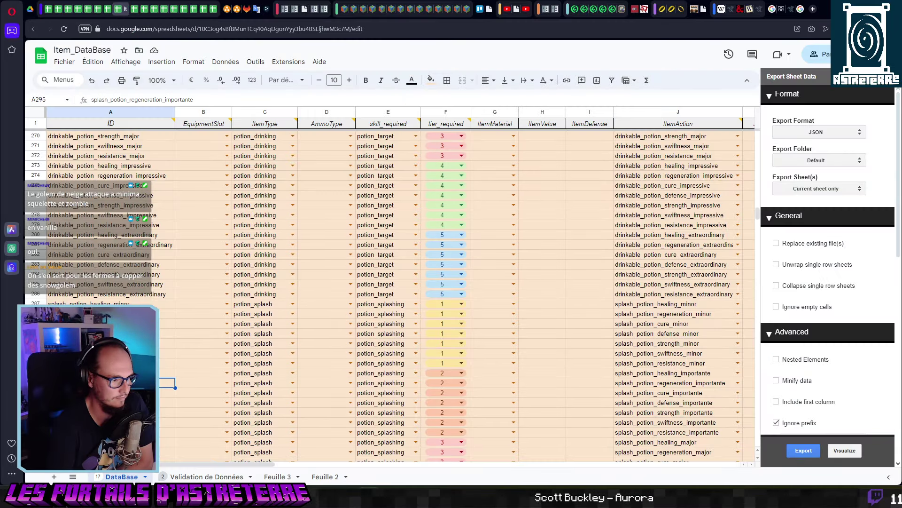
{"action": "scroll", "coordinate": [118, 297], "scroll_direction": "down", "scroll_amount": 5}
{"action": "left_click", "coordinate": [113, 273]}
{"action": "scroll", "coordinate": [177, 337], "scroll_direction": "up", "scroll_amount": 15}
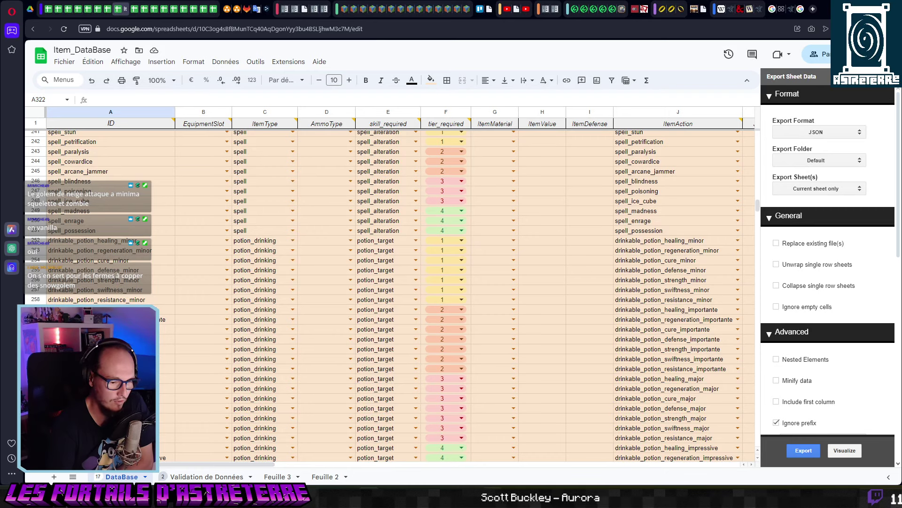
Switch to Godot and examine the drinkable and splash potion IDs listed by level in the SkillsTreeUI script.
{"action": "key", "text": "alt+Tab"}
{"action": "key", "text": "Up"}
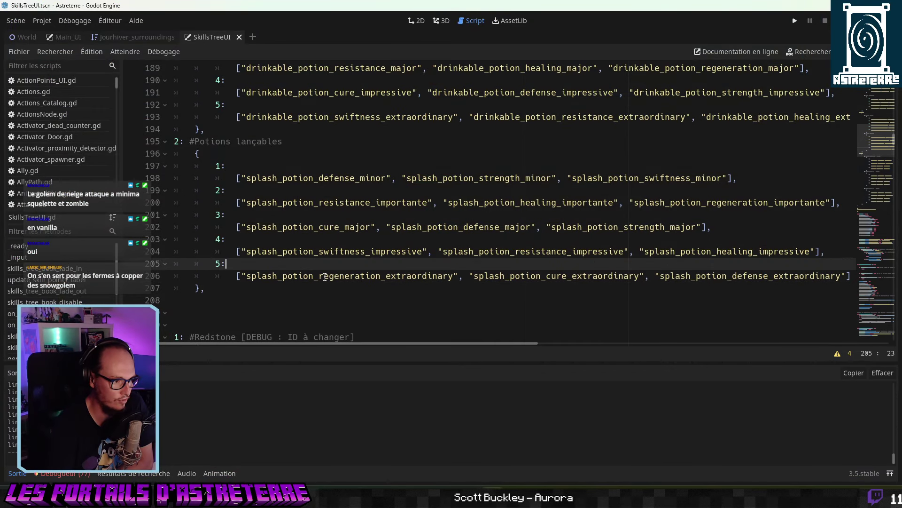
{"action": "left_click", "coordinate": [320, 276]}
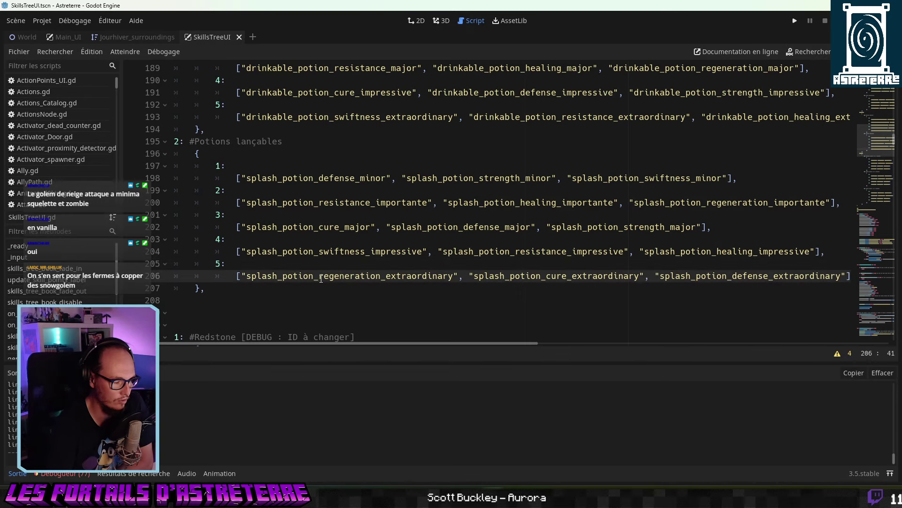
{"action": "scroll", "coordinate": [321, 279], "scroll_direction": "up", "scroll_amount": 2}
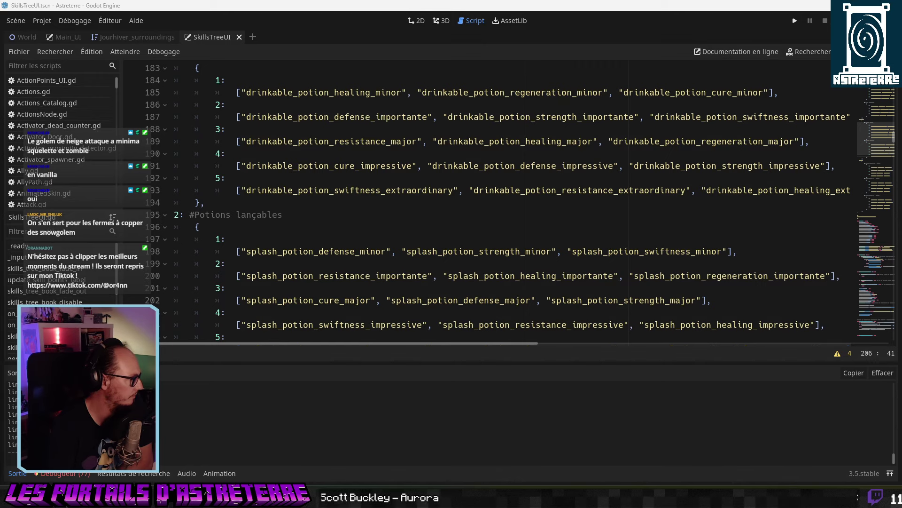
Open Equipment_Alice.json from the astreterre project's Entities/equipment_json_files folder and examine its equipment, potion and object slots.
{"action": "key", "text": "alt+Tab"}
{"action": "left_click", "coordinate": [410, 91]}
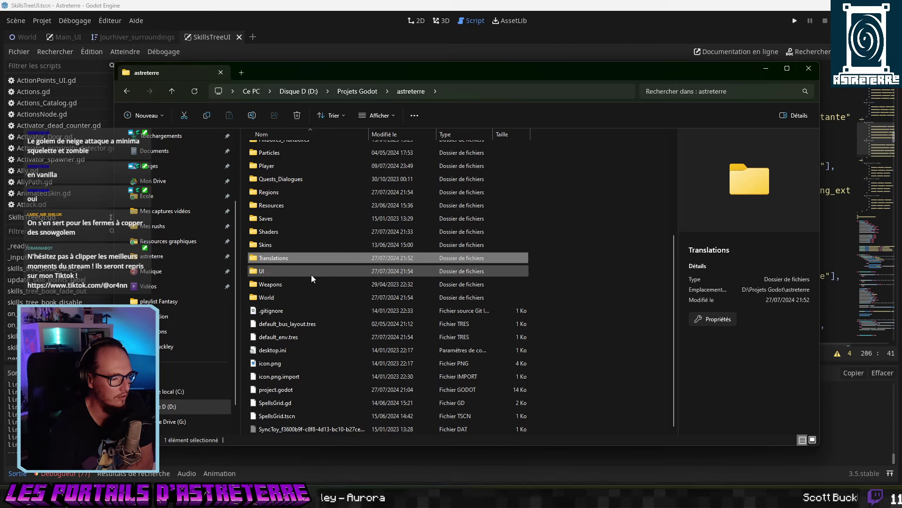
{"action": "scroll", "coordinate": [306, 276], "scroll_direction": "up", "scroll_amount": 2}
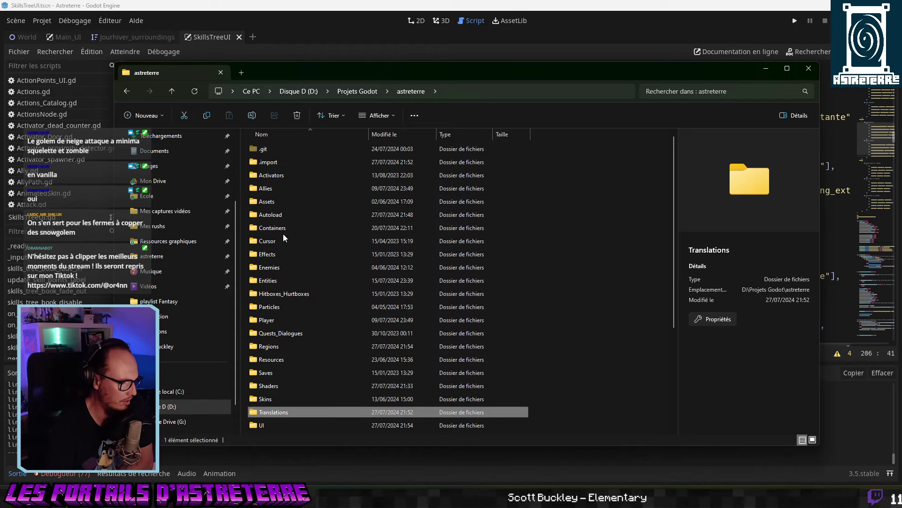
{"action": "double_click", "coordinate": [281, 281]}
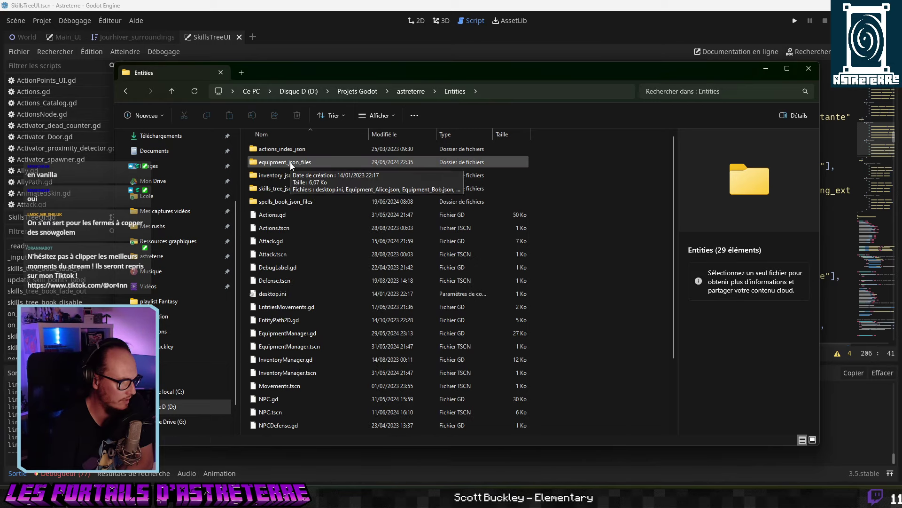
{"action": "double_click", "coordinate": [289, 162]}
{"action": "double_click", "coordinate": [295, 163]}
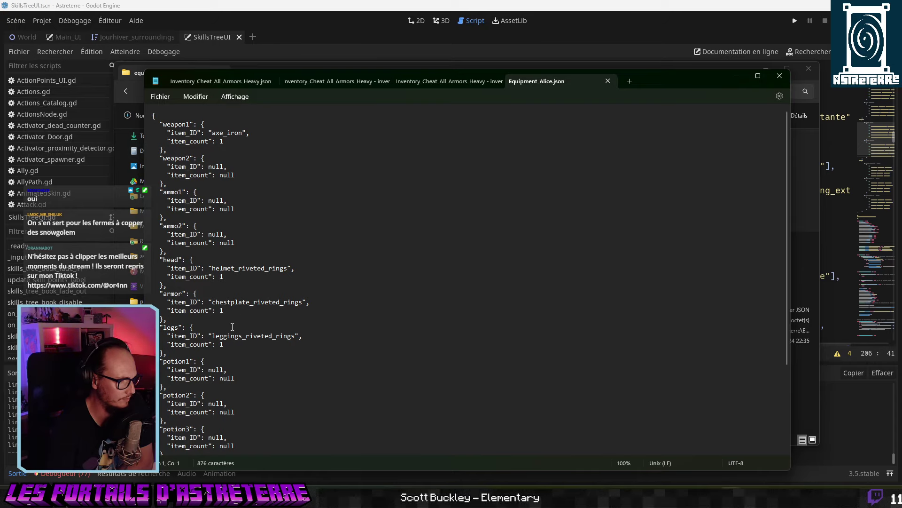
{"action": "left_click", "coordinate": [217, 369]}
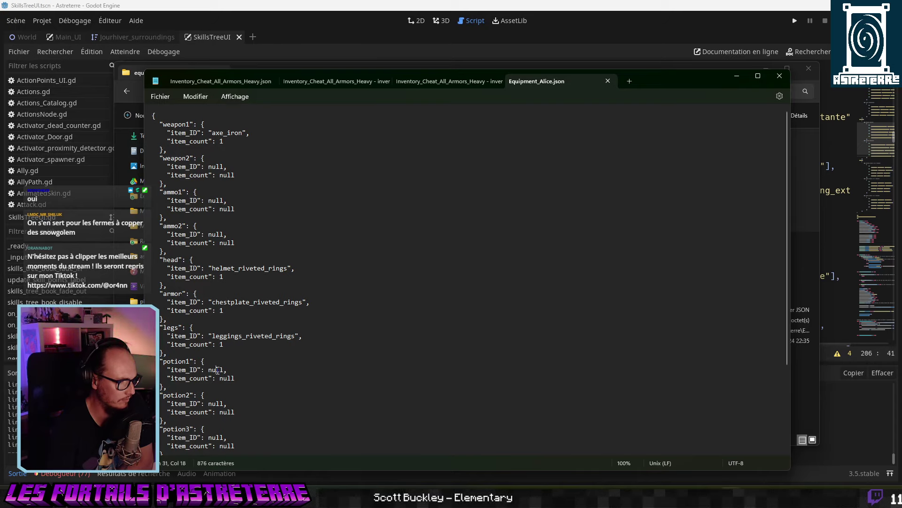
{"action": "scroll", "coordinate": [226, 358], "scroll_direction": "down", "scroll_amount": 4}
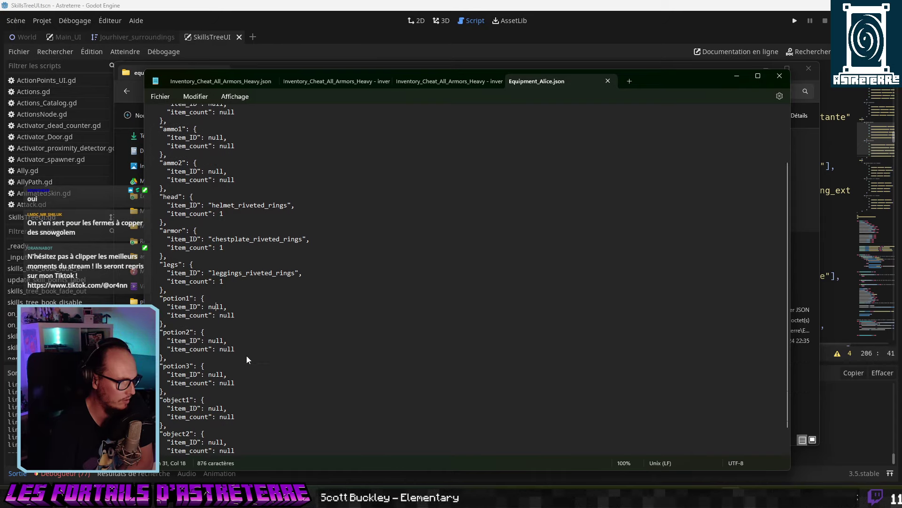
{"action": "scroll", "coordinate": [246, 355], "scroll_direction": "up", "scroll_amount": 4}
Close Equipment_Alice.json and the three open Inventory_Cheat_All_Armors_Heavy documents in the text editor.
{"action": "left_click", "coordinate": [607, 82]}
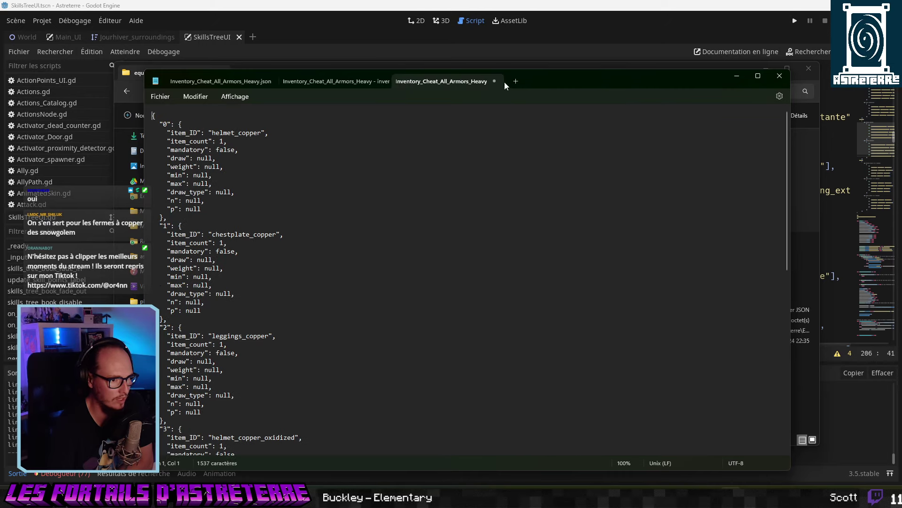
{"action": "left_click", "coordinate": [495, 81]}
{"action": "left_click", "coordinate": [458, 302]}
{"action": "left_click", "coordinate": [385, 82]}
{"action": "left_click", "coordinate": [461, 303]}
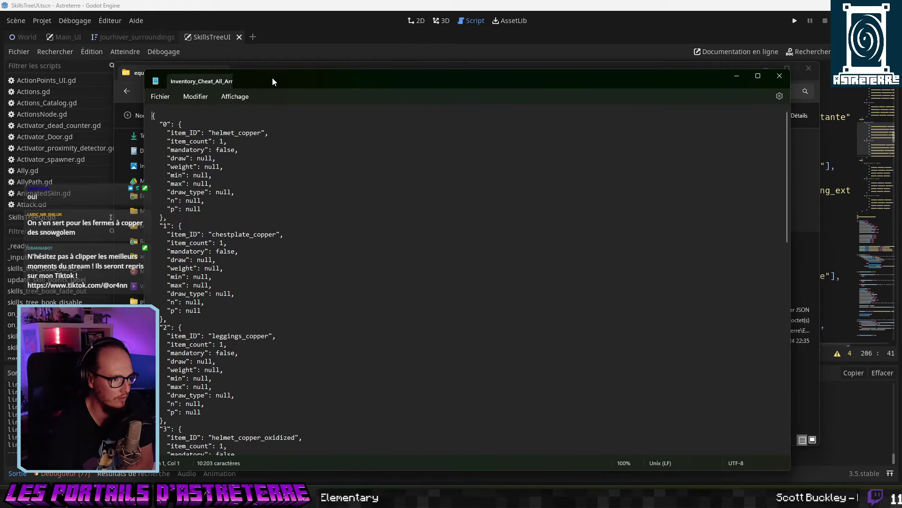
{"action": "left_click", "coordinate": [269, 80]}
Open Equipment_Bob.json and Equipment_Jack.json in turn to check their potion and object slots.
{"action": "left_click", "coordinate": [309, 177]}
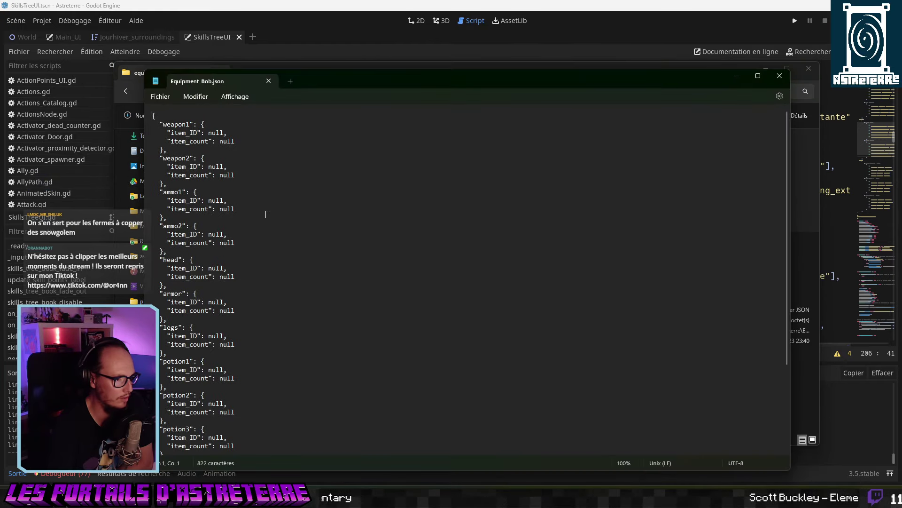
{"action": "scroll", "coordinate": [235, 314], "scroll_direction": "down", "scroll_amount": 3}
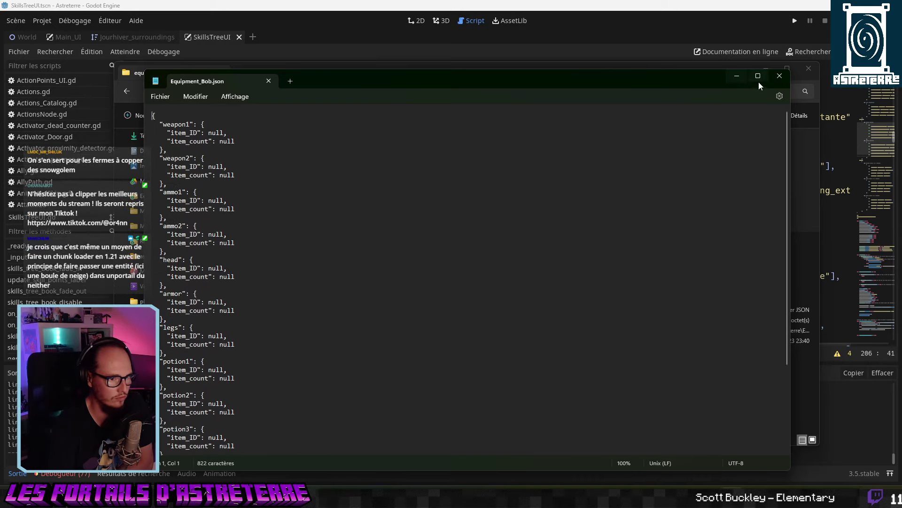
{"action": "left_click", "coordinate": [780, 76]}
{"action": "double_click", "coordinate": [297, 189]}
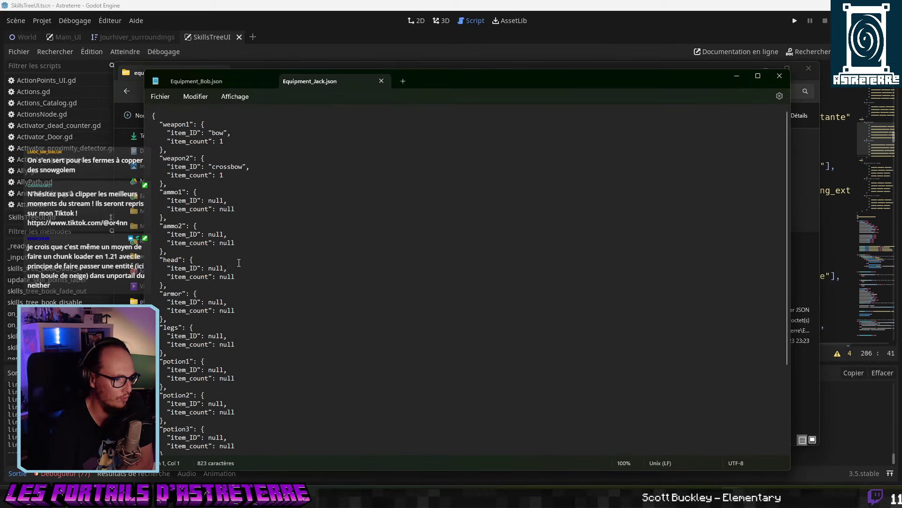
{"action": "scroll", "coordinate": [240, 277], "scroll_direction": "down", "scroll_amount": 5}
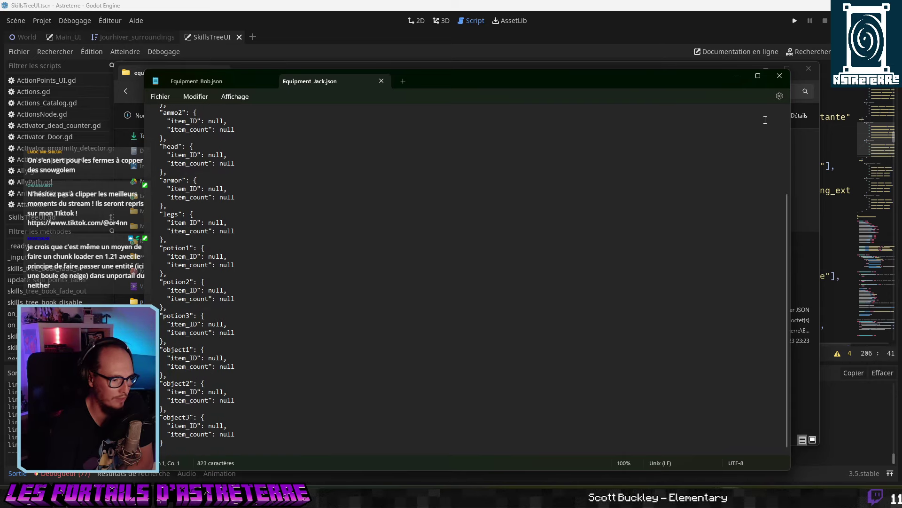
{"action": "left_click", "coordinate": [780, 75]}
Open Equipment_Player.json and replace potion1's item_ID with "drinkable_potion_healing_minor" from the item database.
{"action": "double_click", "coordinate": [301, 202]}
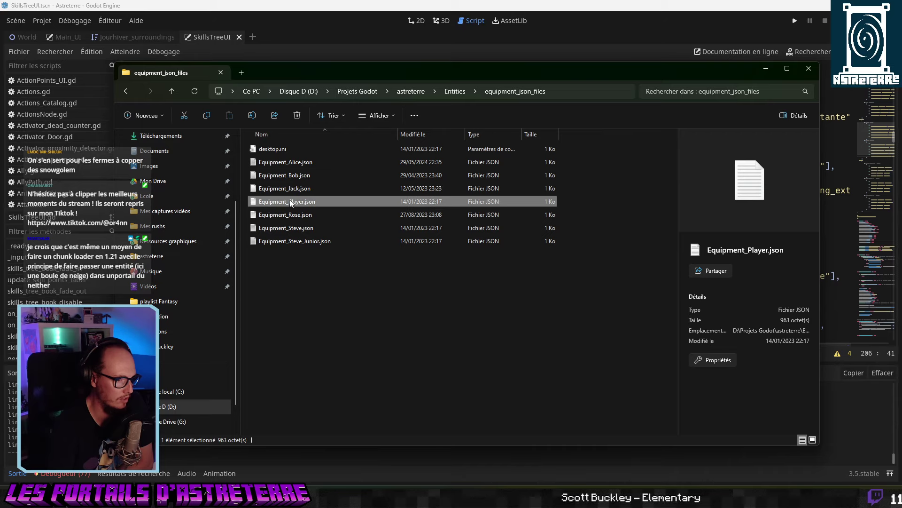
{"action": "scroll", "coordinate": [278, 264], "scroll_direction": "down", "scroll_amount": 4}
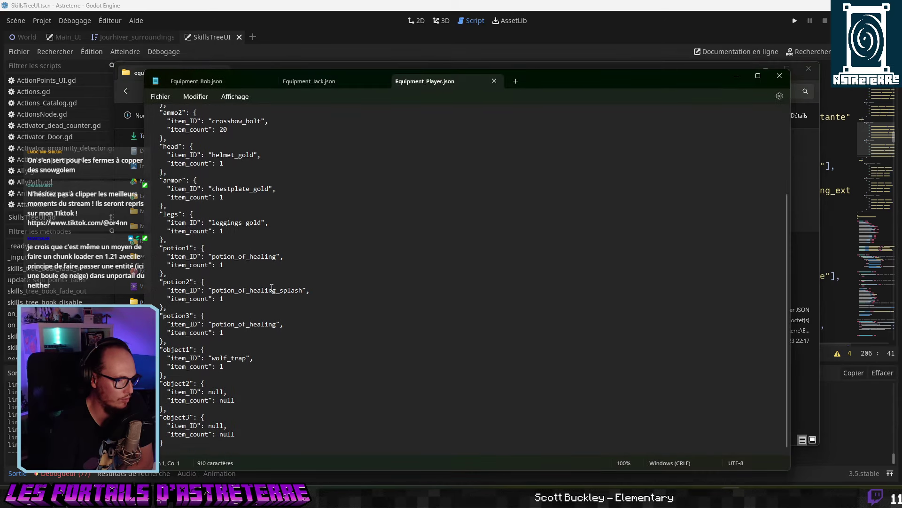
{"action": "double_click", "coordinate": [270, 257]}
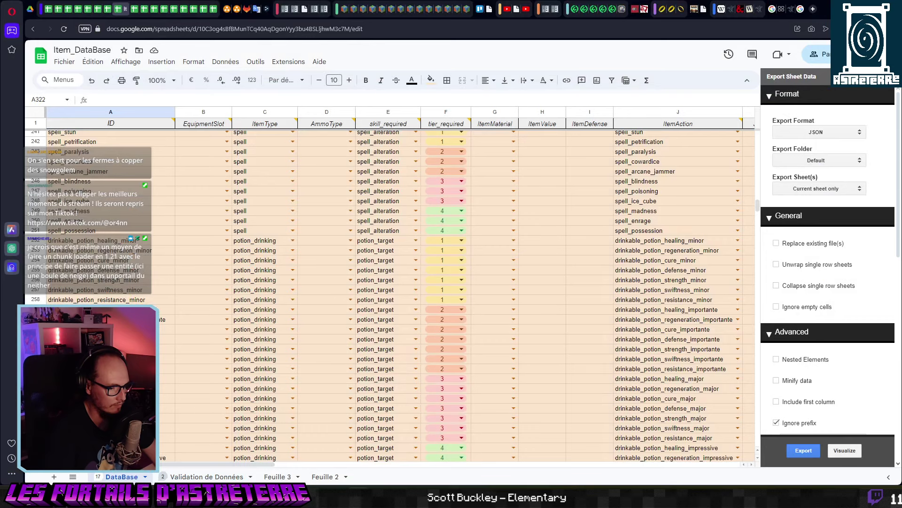
{"action": "key", "text": "alt+Tab"}
{"action": "key", "text": "alt+Tab"}
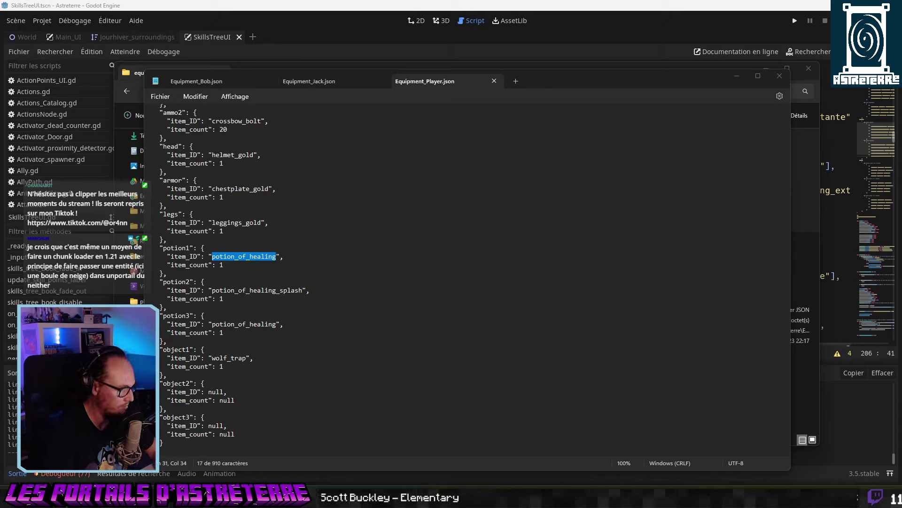
{"action": "left_click_drag", "start_coordinate": [245, 257], "coordinate": [250, 257]}
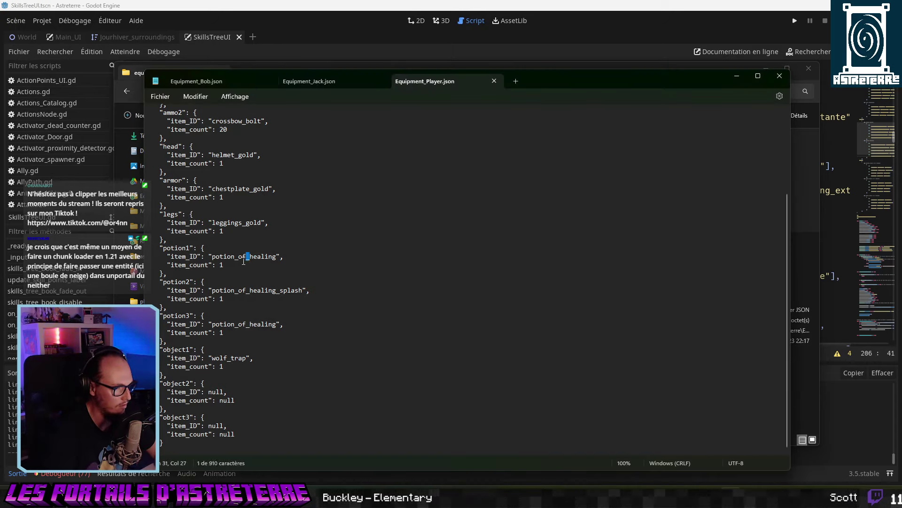
{"action": "double_click", "coordinate": [276, 258]}
{"action": "type", "text": "drinkable_potion_healing_minor"}
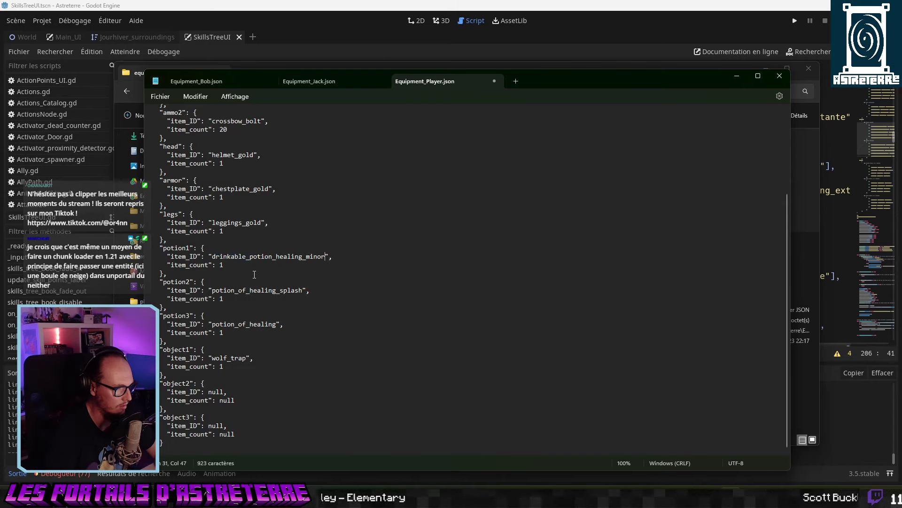
Replace potion2's item_ID in Equipment_Player.json with "splash_potion_healing_minor".
{"action": "left_click", "coordinate": [292, 288]}
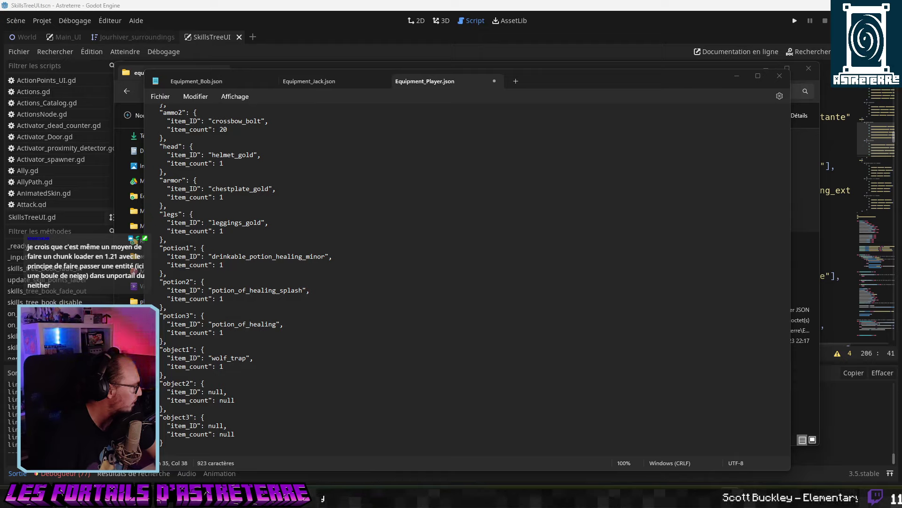
{"action": "left_click", "coordinate": [276, 290]}
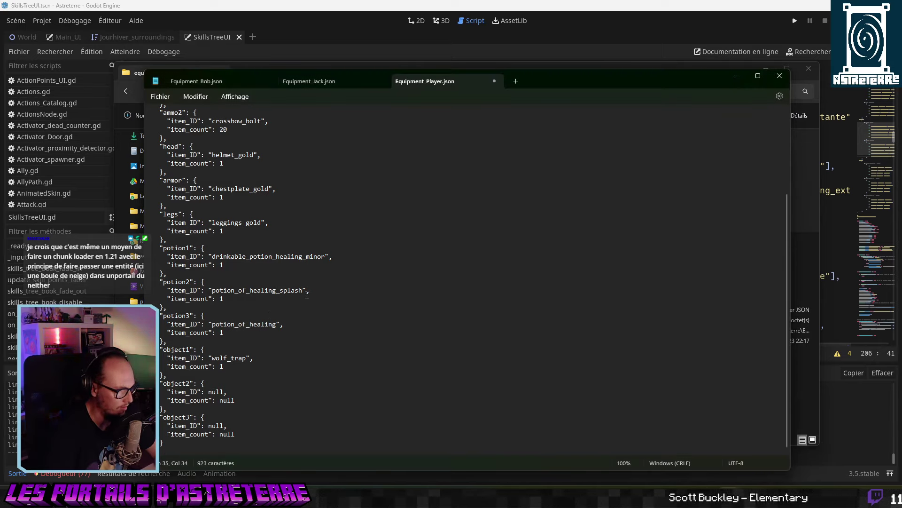
{"action": "left_click_drag", "start_coordinate": [306, 296], "coordinate": [211, 293]}
{"action": "type", "text": "splash_potion_healing_minor"}
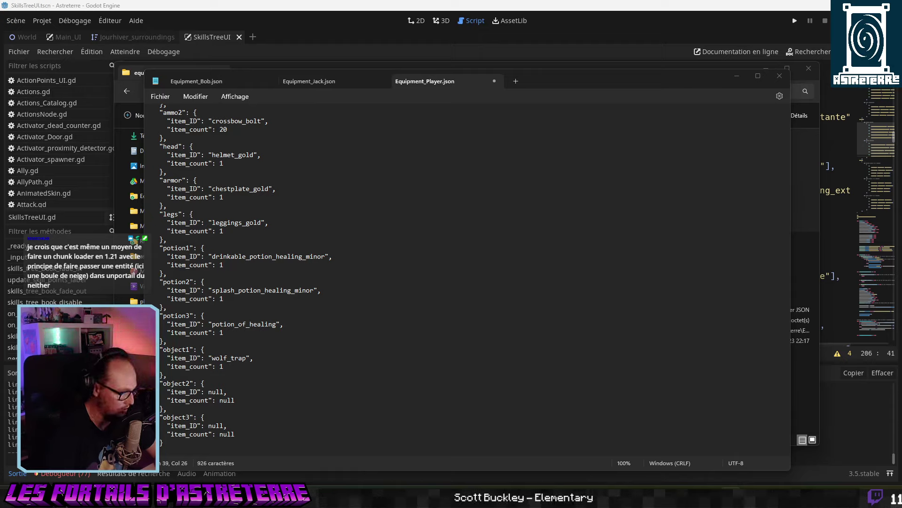
Replace potion3's item_ID with "drinkable_potion_swiftness_importante" and save Equipment_Player.json.
{"action": "left_click_drag", "start_coordinate": [277, 324], "coordinate": [223, 328]}
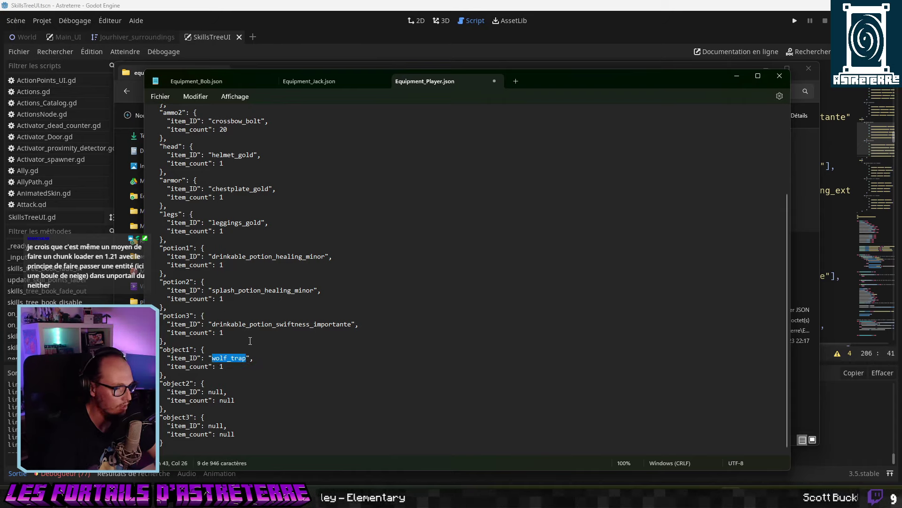
{"action": "left_click", "coordinate": [226, 338]}
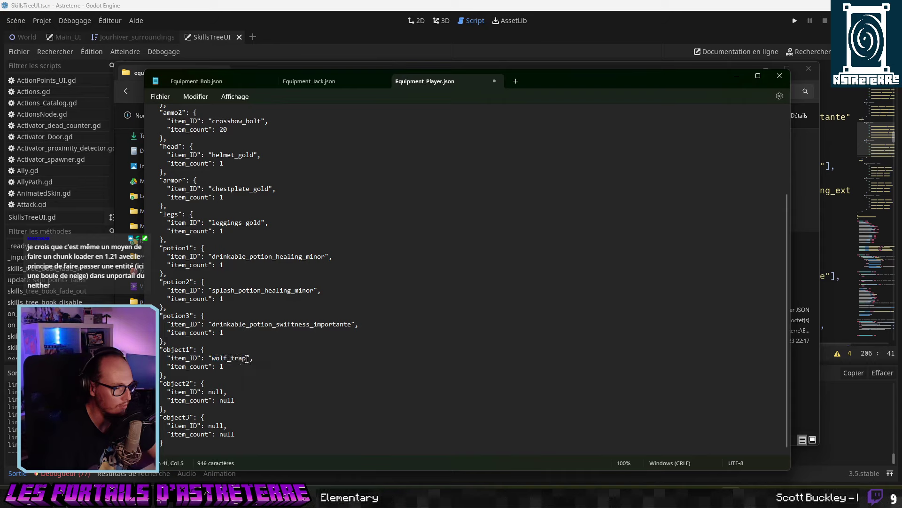
{"action": "key", "text": "ctrl+s"}
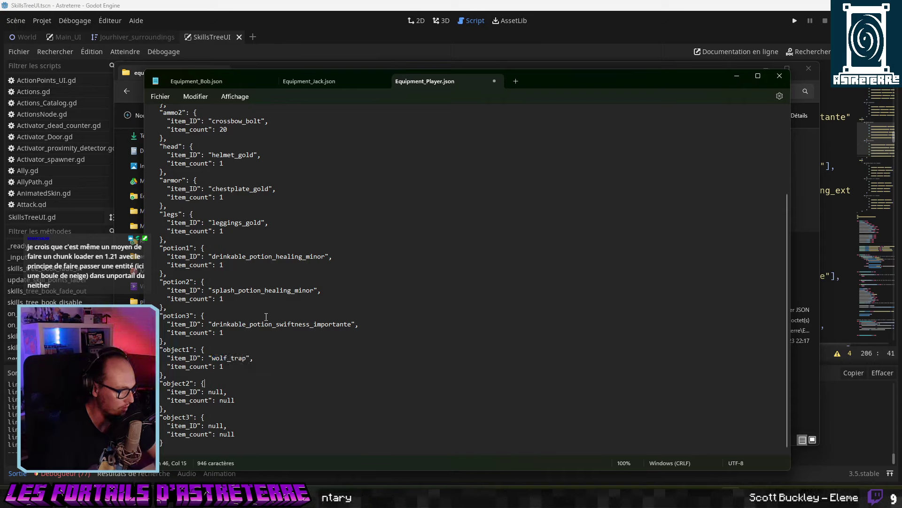
Close the Equipment_Player.json, Equipment_Jack.json and Equipment_Bob.json documents to return to the equipment_json_files folder.
{"action": "left_click", "coordinate": [494, 81]}
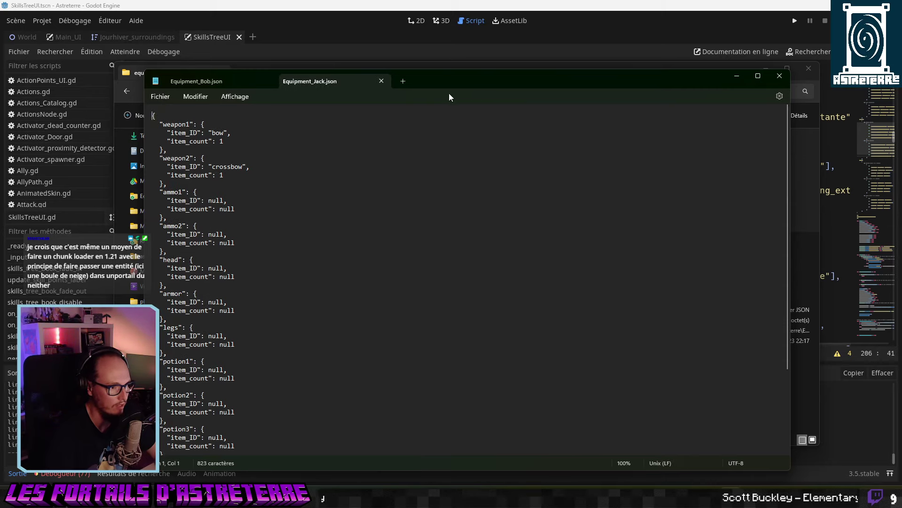
{"action": "left_click", "coordinate": [381, 81]}
{"action": "left_click", "coordinate": [271, 81]}
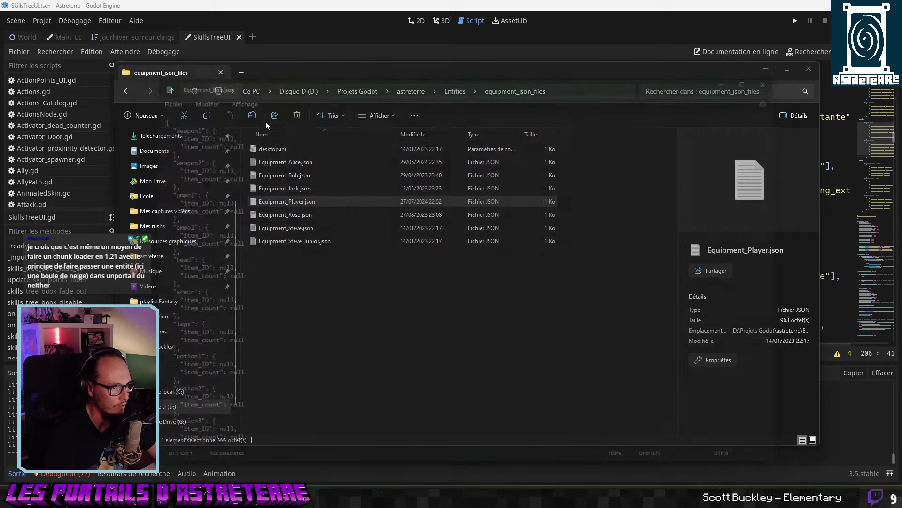
Check the potion slots in Equipment_Rose.json and Equipment_Steve.json, and close both files.
{"action": "double_click", "coordinate": [304, 218]}
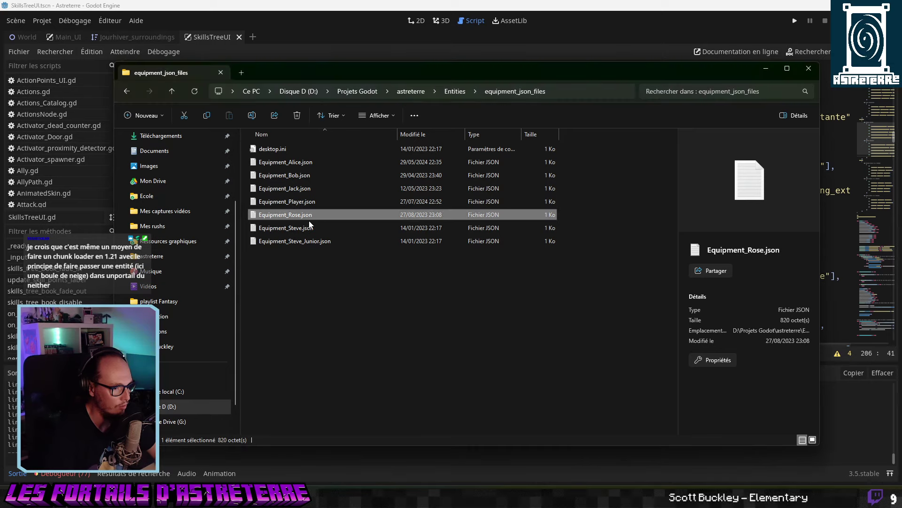
{"action": "scroll", "coordinate": [278, 275], "scroll_direction": "down", "scroll_amount": 1}
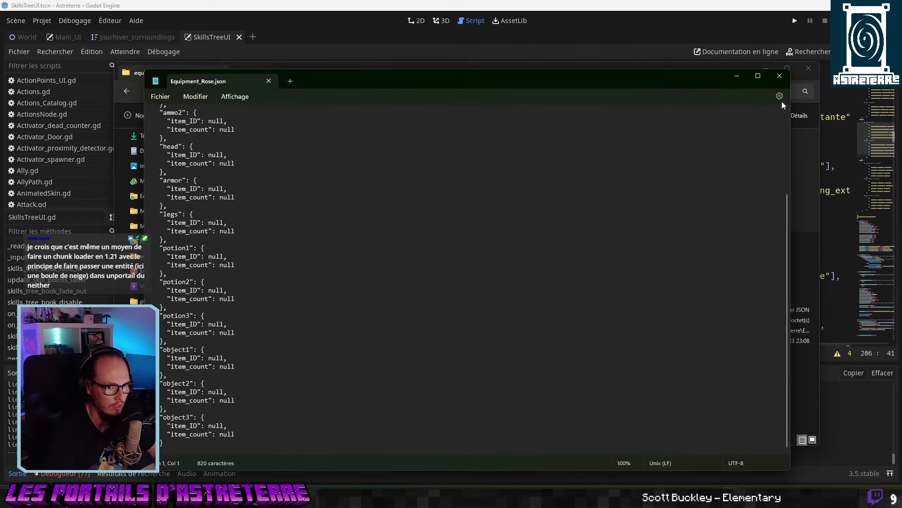
{"action": "left_click", "coordinate": [801, 141]}
{"action": "double_click", "coordinate": [312, 229]}
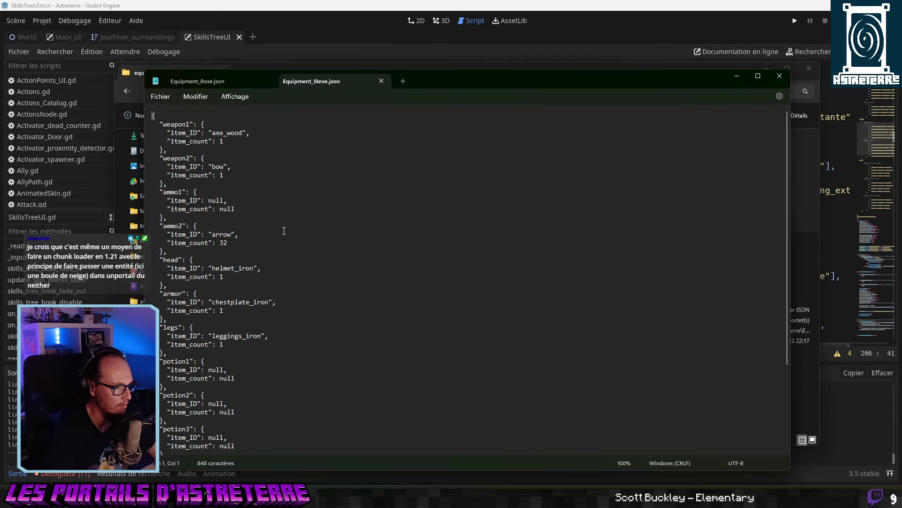
{"action": "scroll", "coordinate": [278, 233], "scroll_direction": "down", "scroll_amount": 5}
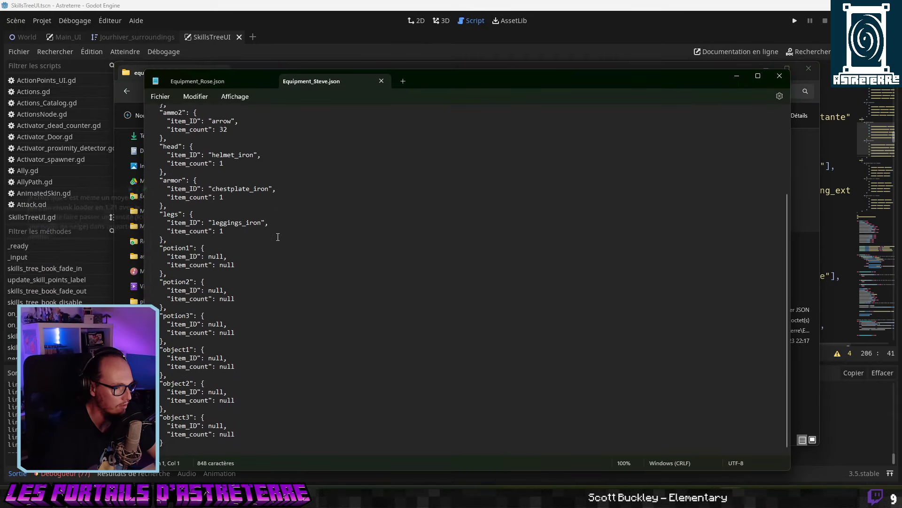
{"action": "left_click", "coordinate": [381, 81]}
{"action": "left_click", "coordinate": [271, 81]}
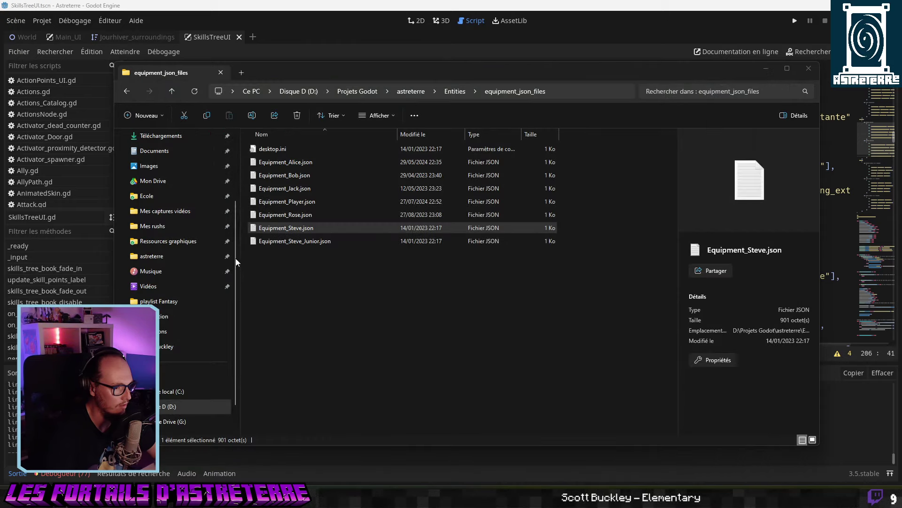
Check the potion slots in Equipment_Steve_Junior.json and close the file.
{"action": "left_click", "coordinate": [286, 242]}
{"action": "double_click", "coordinate": [295, 245]}
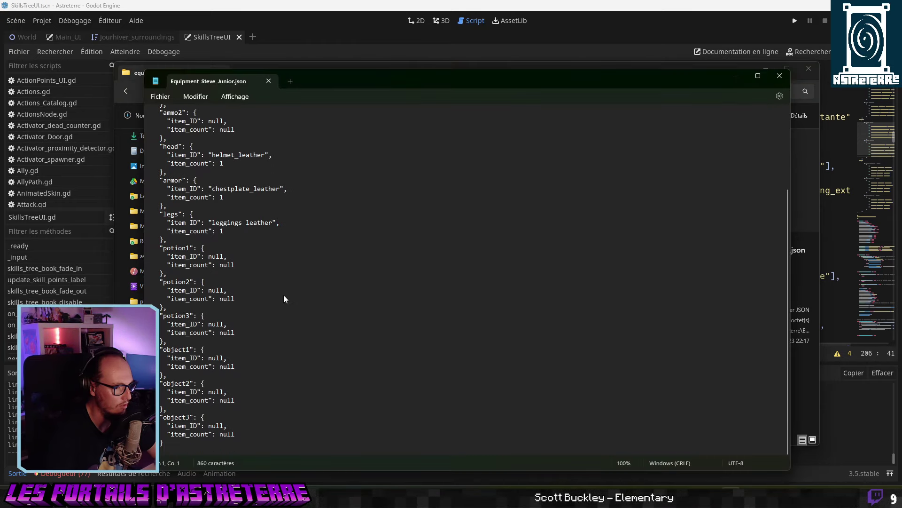
{"action": "left_click", "coordinate": [779, 76]}
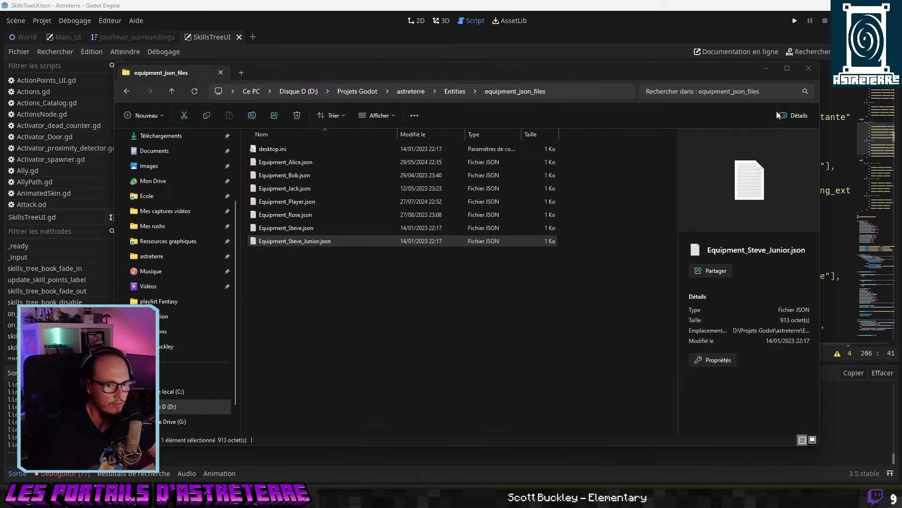
{"action": "left_click", "coordinate": [340, 322]}
Go to the inventory_json_files folder, check the item IDs in Inventory_Player.json and close the file.
{"action": "left_click", "coordinate": [128, 92]}
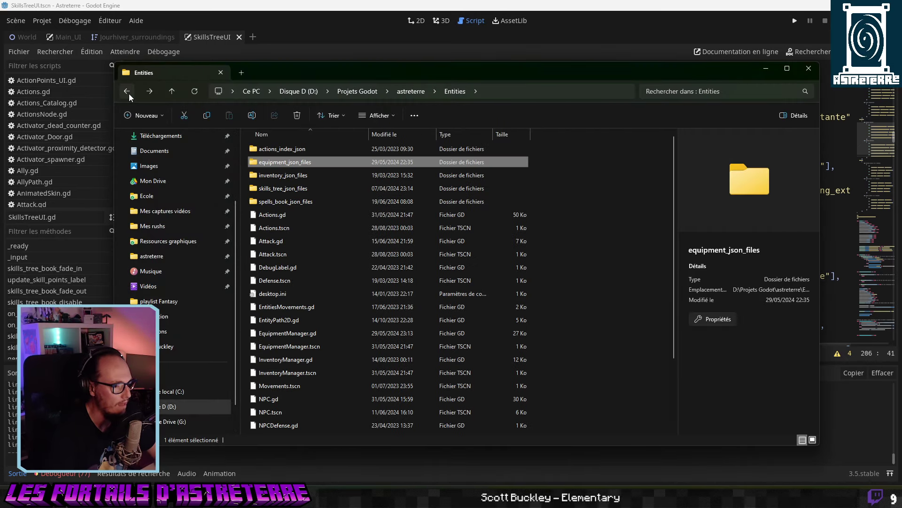
{"action": "left_click", "coordinate": [297, 177]}
{"action": "double_click", "coordinate": [297, 178]}
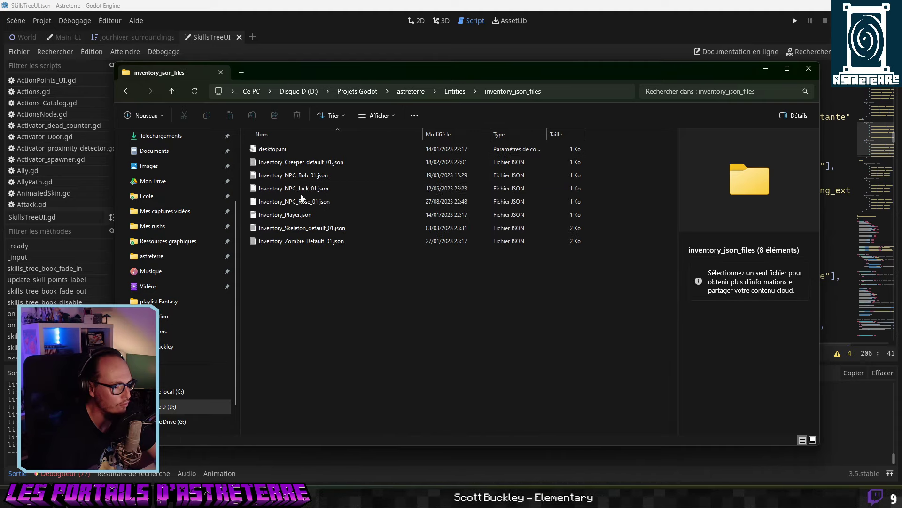
{"action": "double_click", "coordinate": [301, 215]}
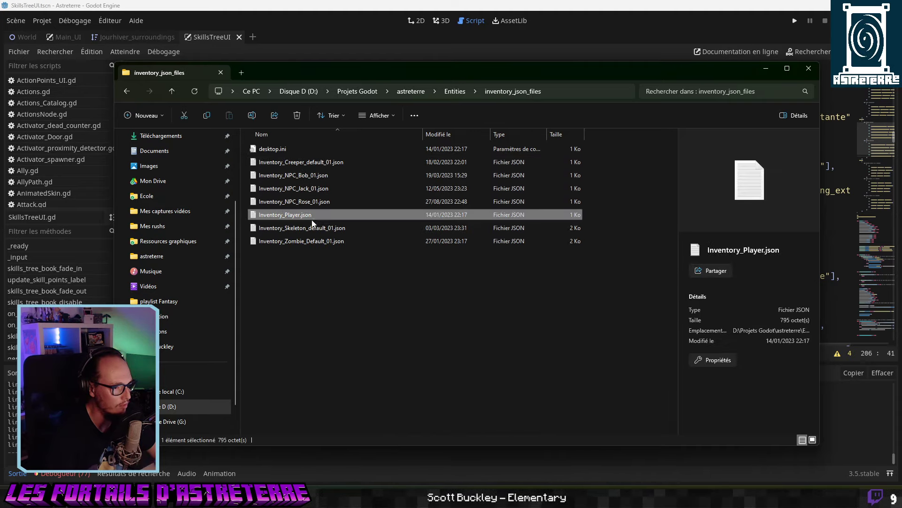
{"action": "scroll", "coordinate": [259, 287], "scroll_direction": "down", "scroll_amount": 3}
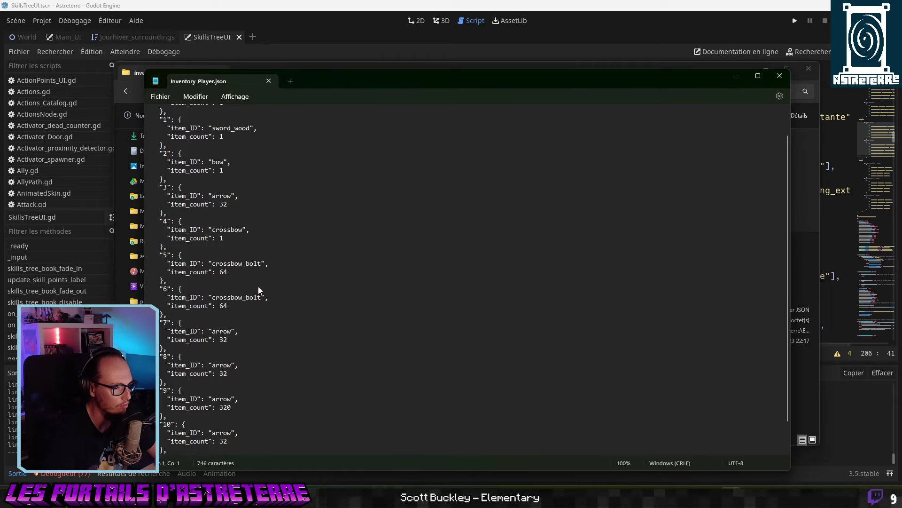
{"action": "scroll", "coordinate": [258, 287], "scroll_direction": "up", "scroll_amount": 3}
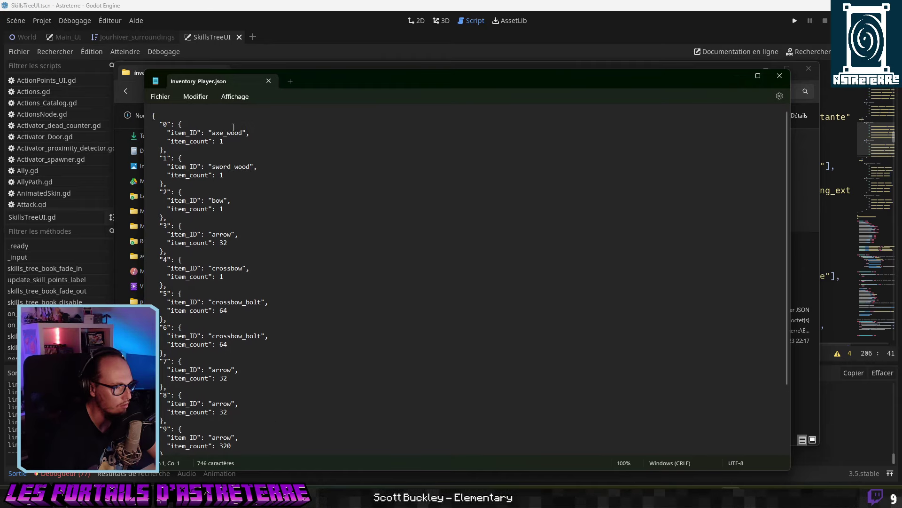
{"action": "left_click", "coordinate": [779, 76]}
{"action": "left_click", "coordinate": [399, 286]}
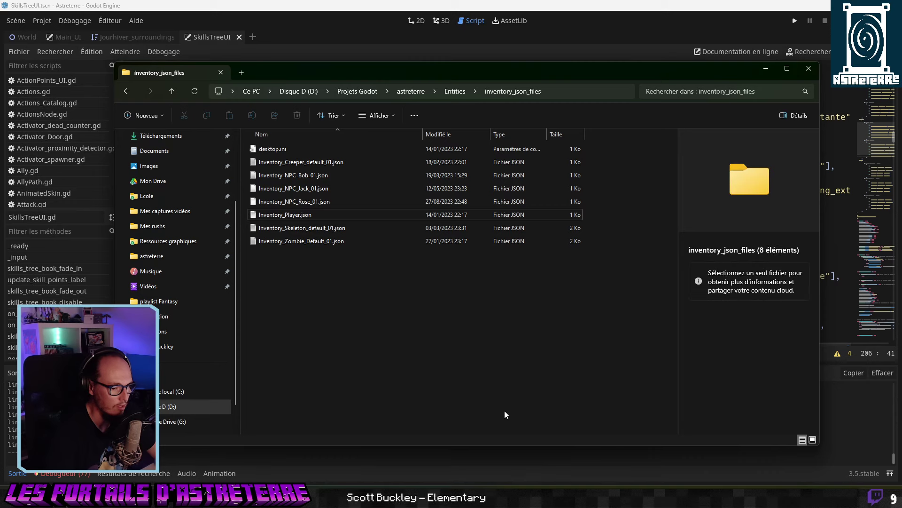
Switch to Godot, run the Astreterre project and inspect the three equipped potions on the inventory screen.
{"action": "left_click", "coordinate": [407, 452]}
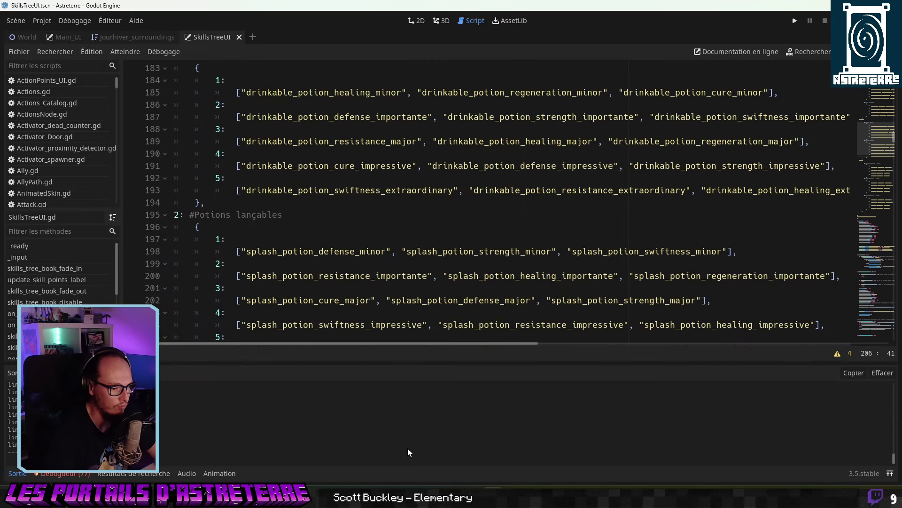
{"action": "left_click", "coordinate": [794, 20]}
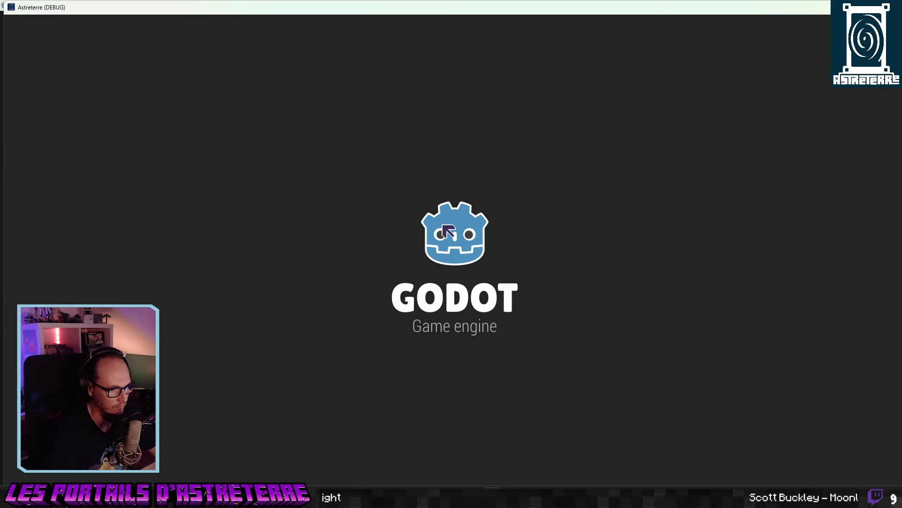
{"action": "key", "text": "i"}
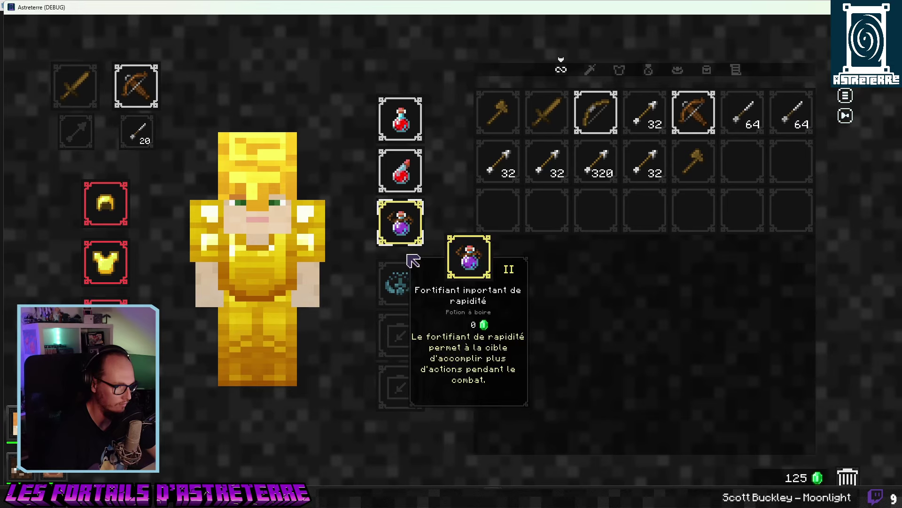
{"action": "mouse_move", "coordinate": [405, 147]}
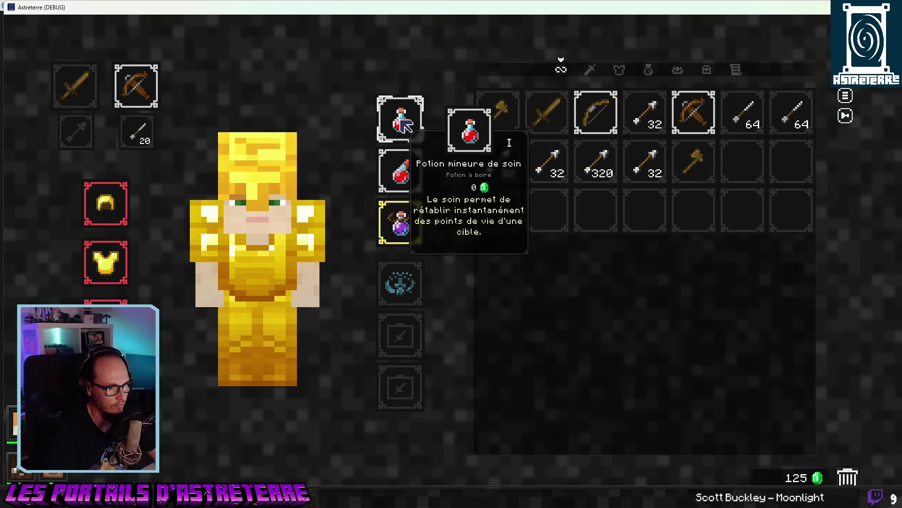
{"action": "mouse_move", "coordinate": [402, 173]}
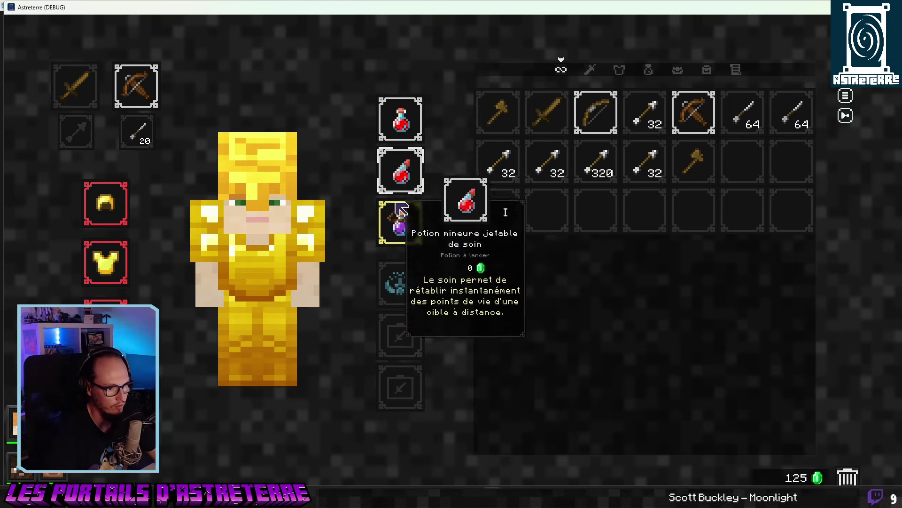
{"action": "mouse_move", "coordinate": [402, 223]}
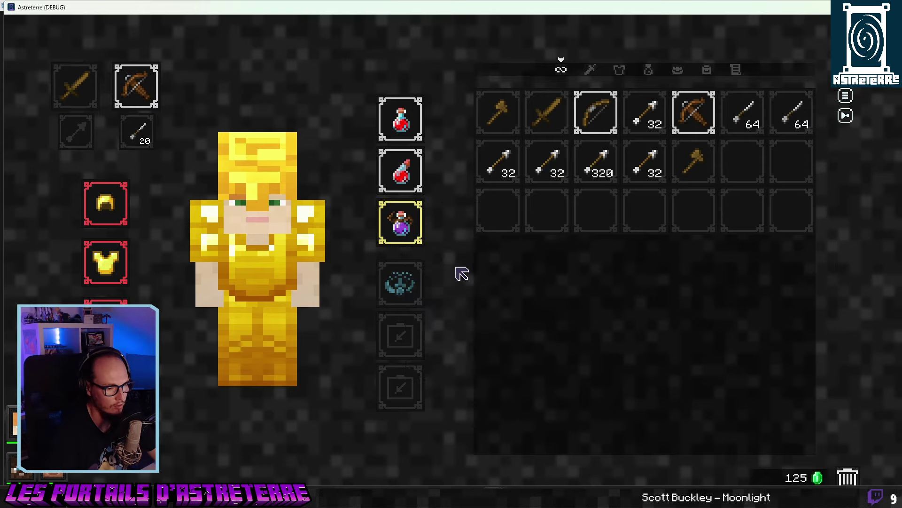
Unequip the swiftness potion from the third potion slot and check the inventory's potion filter before showing all items again.
{"action": "left_click", "coordinate": [402, 224]}
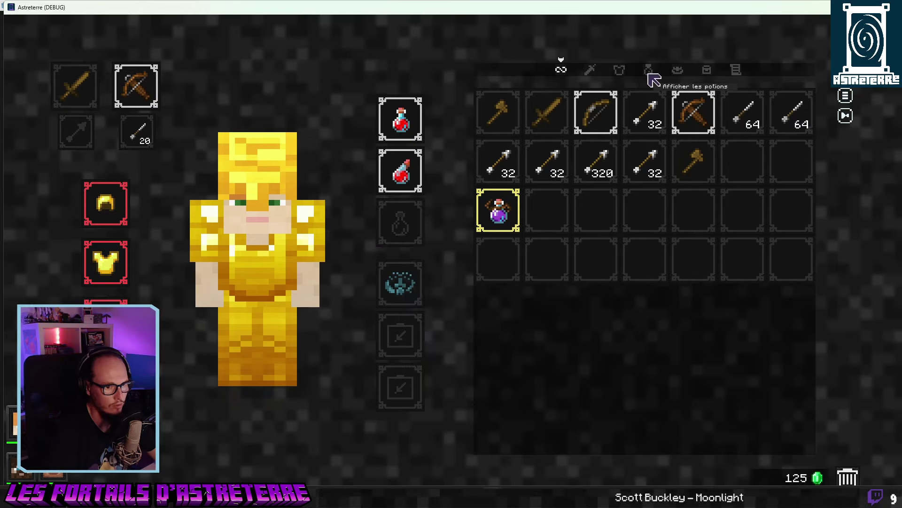
{"action": "left_click", "coordinate": [649, 71]}
{"action": "left_click", "coordinate": [562, 69]}
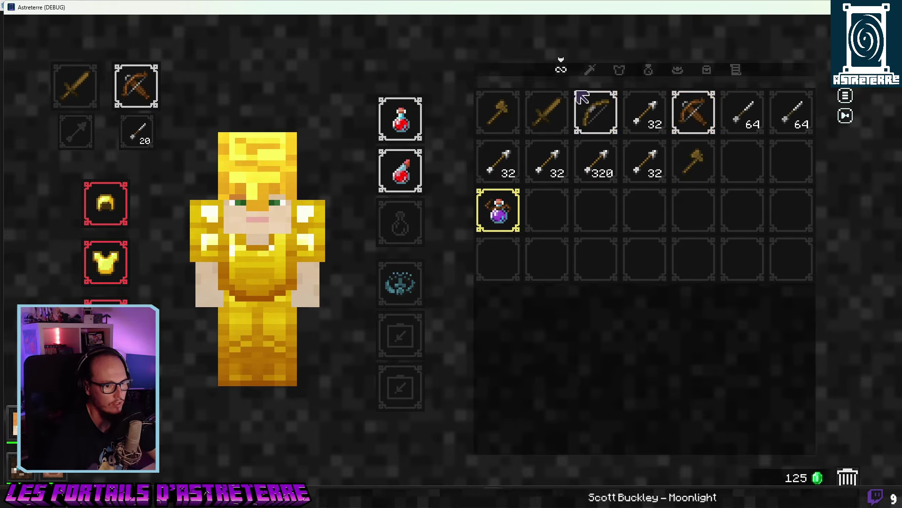
Try to re-equip the swiftness potion in the third potion slot, and unequip both healing potions.
{"action": "mouse_move", "coordinate": [521, 223]}
{"action": "mouse_move", "coordinate": [521, 223]}
{"action": "left_mouse_down"}
{"action": "mouse_move", "coordinate": [370, 238]}
{"action": "mouse_move", "coordinate": [413, 228]}
{"action": "left_mouse_up"}
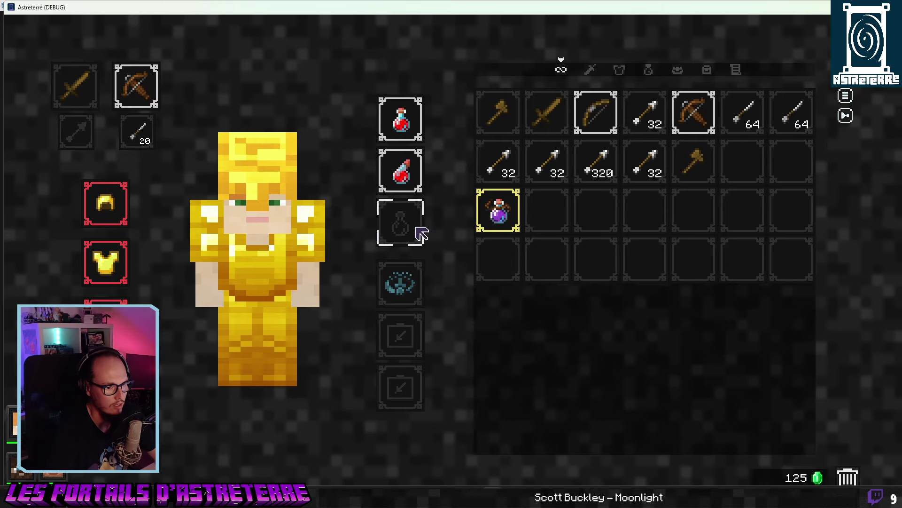
{"action": "mouse_move", "coordinate": [409, 176]}
{"action": "left_mouse_down"}
{"action": "mouse_move", "coordinate": [556, 257]}
{"action": "mouse_move", "coordinate": [563, 237]}
{"action": "mouse_move", "coordinate": [550, 219]}
{"action": "mouse_move", "coordinate": [423, 193]}
{"action": "mouse_move", "coordinate": [421, 155]}
{"action": "left_mouse_up"}
{"action": "left_click", "coordinate": [421, 146]}
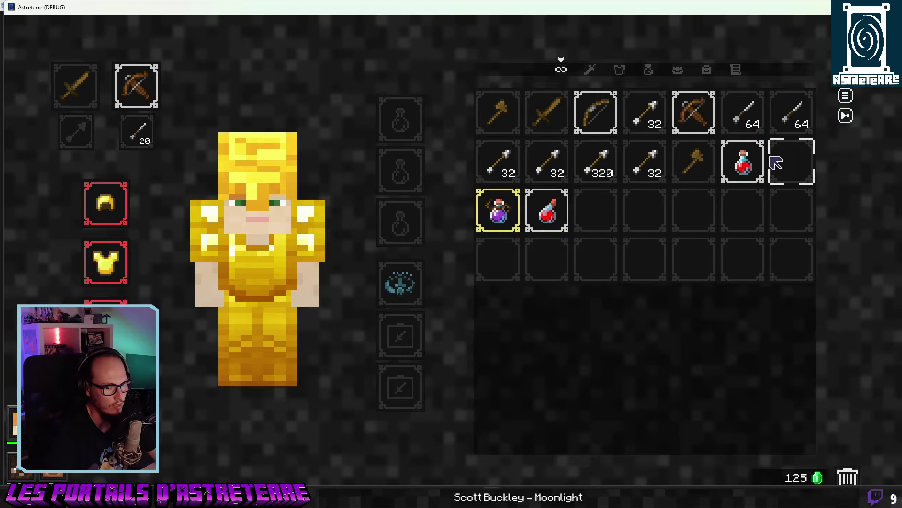
Try to re-equip the drinkable minor healing potion in the first potion slot and maximize the game window.
{"action": "left_click_drag", "start_coordinate": [740, 165], "coordinate": [404, 127]}
{"action": "left_click_drag", "start_coordinate": [742, 162], "coordinate": [411, 120]}
{"action": "left_click_drag", "start_coordinate": [752, 171], "coordinate": [414, 131]}
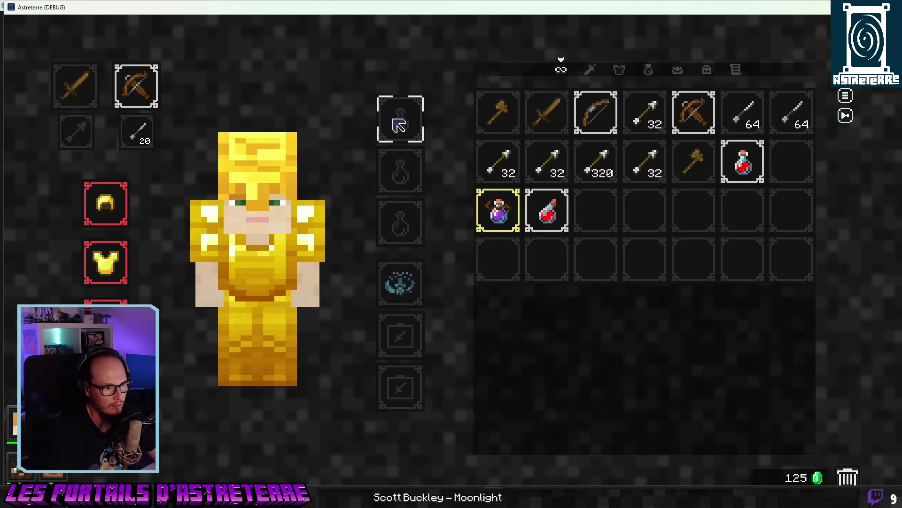
{"action": "left_click_drag", "start_coordinate": [515, 15], "coordinate": [488, 1]}
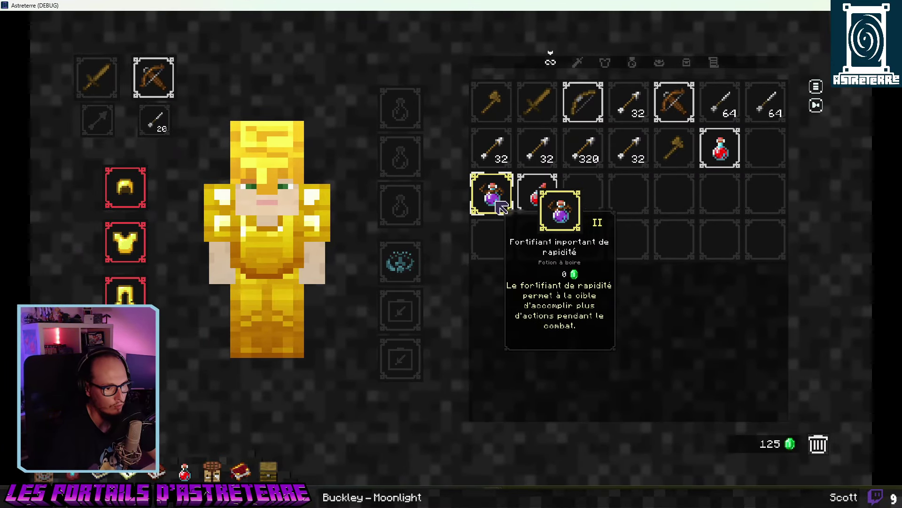
{"action": "mouse_move", "coordinate": [399, 264]}
{"action": "left_mouse_down"}
{"action": "mouse_move", "coordinate": [540, 241]}
{"action": "mouse_move", "coordinate": [402, 268]}
{"action": "left_mouse_up"}
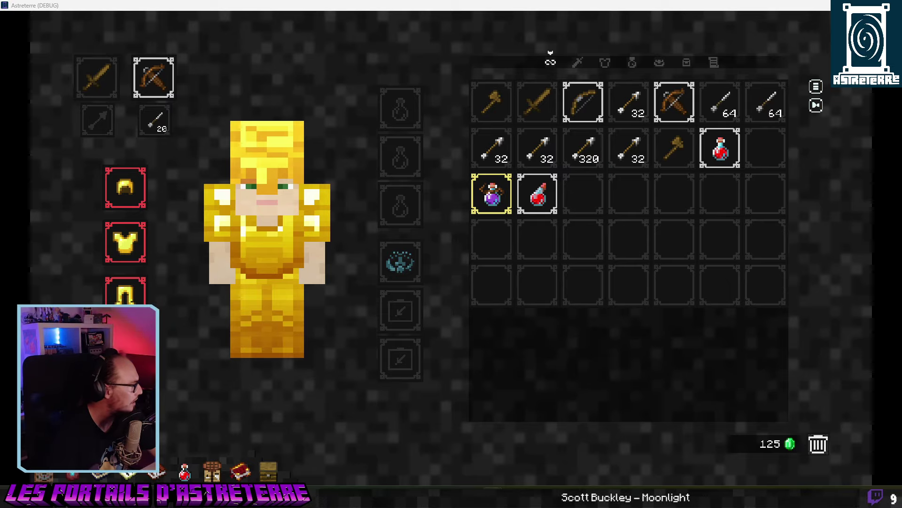
Switch to the Item_DataBase spreadsheet and set EquipmentSlot to "potion" for every drinkable and splash potion, B252 through B321.
{"action": "key", "text": "alt+Tab"}
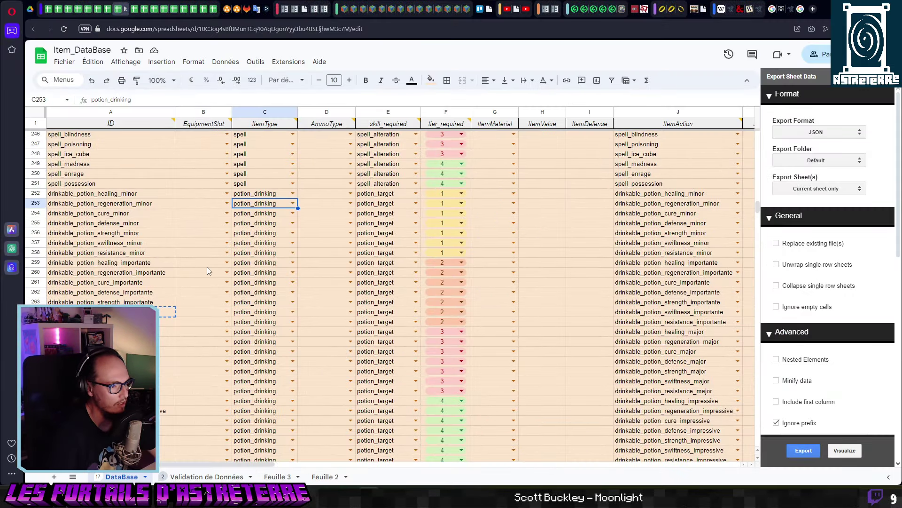
{"action": "left_click", "coordinate": [207, 213]}
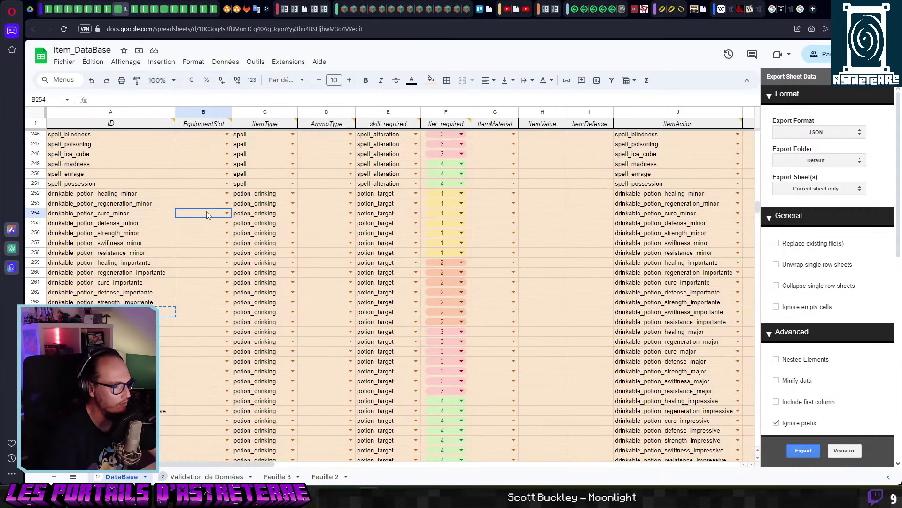
{"action": "left_click", "coordinate": [227, 194]}
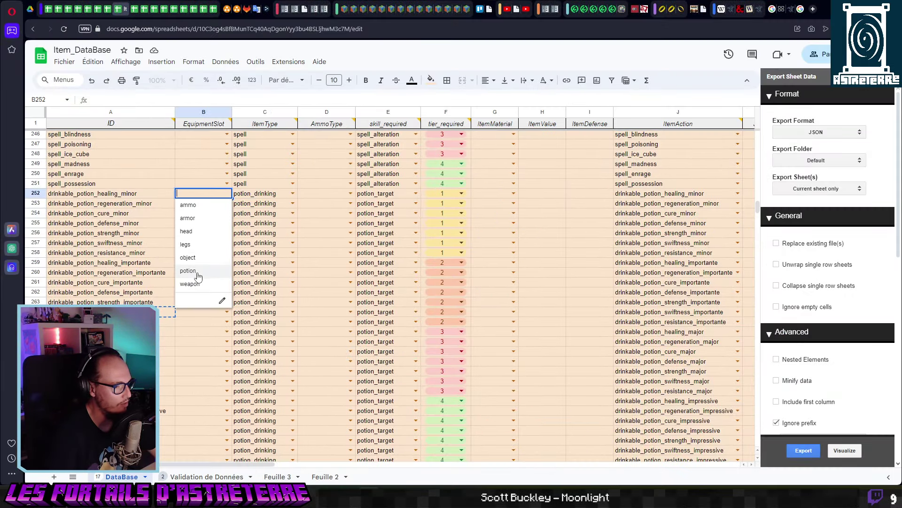
{"action": "left_click", "coordinate": [216, 274]}
{"action": "key", "text": "ctrl+c"}
{"action": "left_click_drag", "start_coordinate": [191, 204], "coordinate": [192, 261]}
{"action": "scroll", "coordinate": [188, 389], "scroll_direction": "down", "scroll_amount": 12}
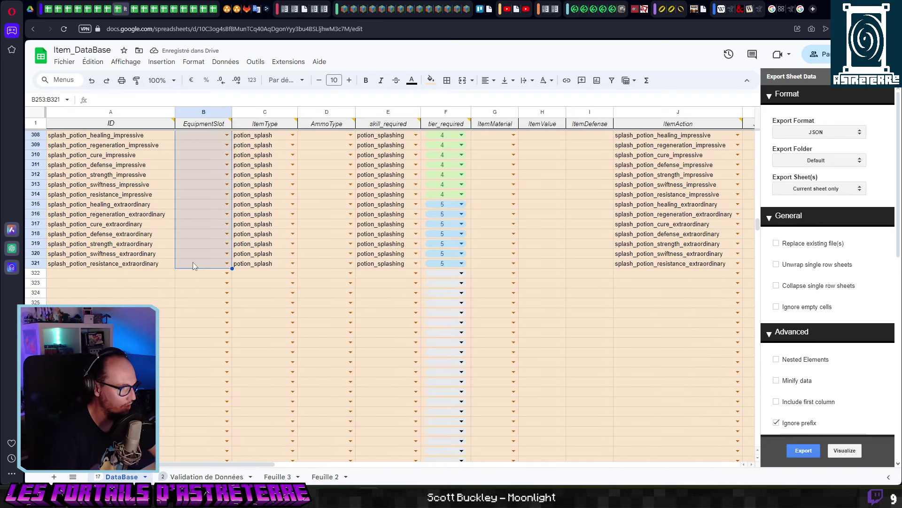
{"action": "key", "text": "ctrl+v"}
{"action": "left_click", "coordinate": [167, 308]}
Delete the red rows 206 and 207, potion_of_healing and potion_of_healing_splash, from the DataBase sheet.
{"action": "scroll", "coordinate": [167, 309], "scroll_direction": "up", "scroll_amount": 20}
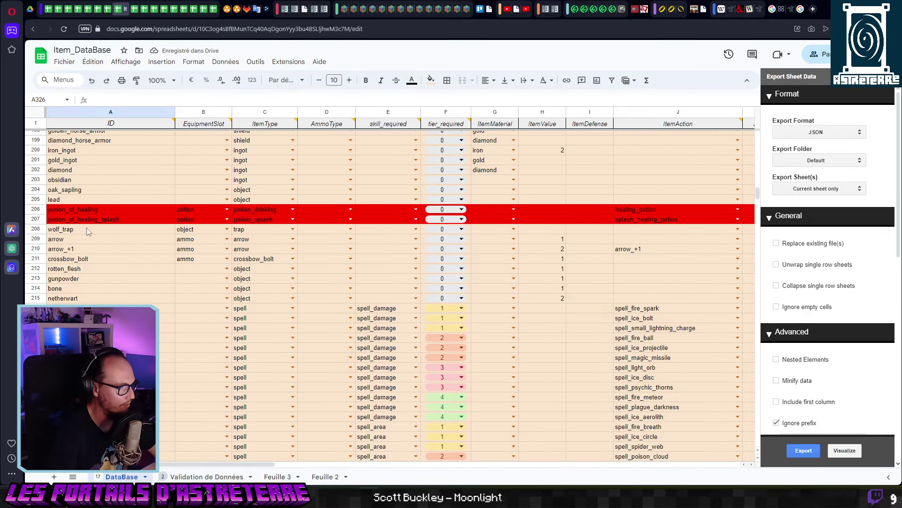
{"action": "left_click", "coordinate": [198, 230]}
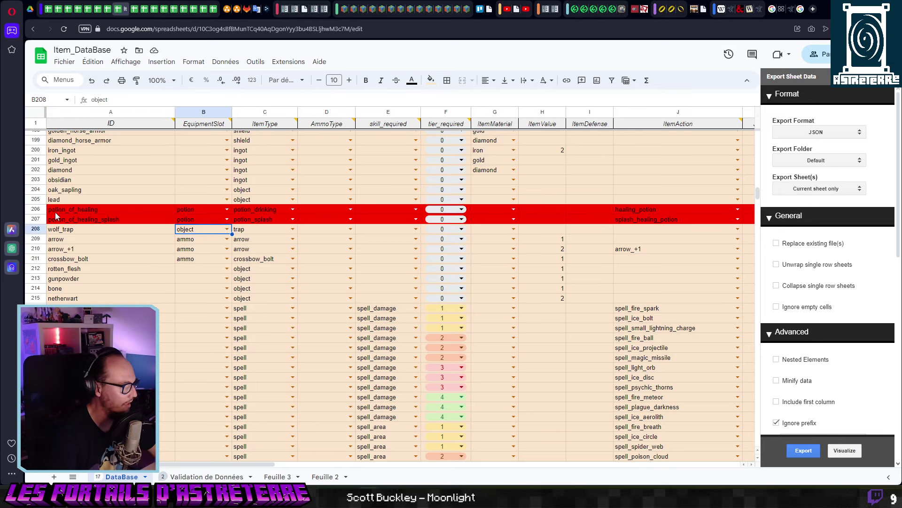
{"action": "left_click_drag", "start_coordinate": [37, 210], "coordinate": [39, 215]}
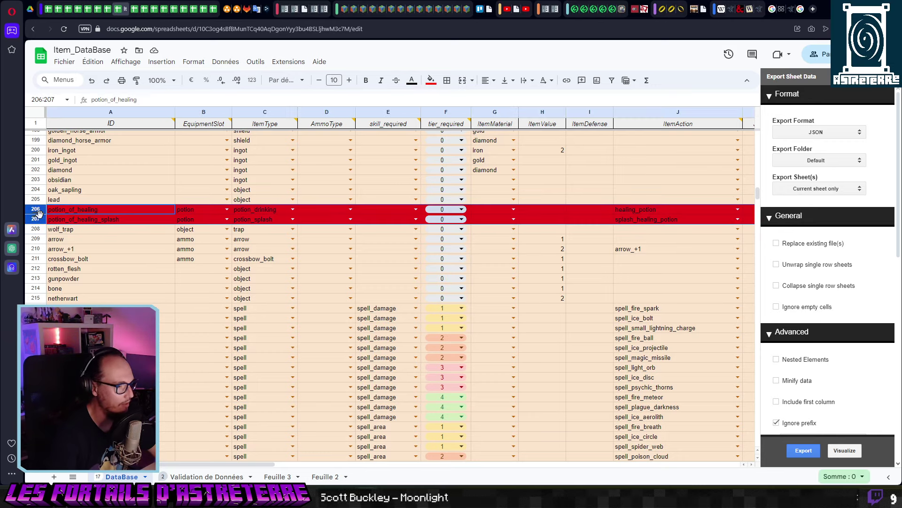
{"action": "right_click", "coordinate": [39, 214]}
{"action": "left_click", "coordinate": [166, 291]}
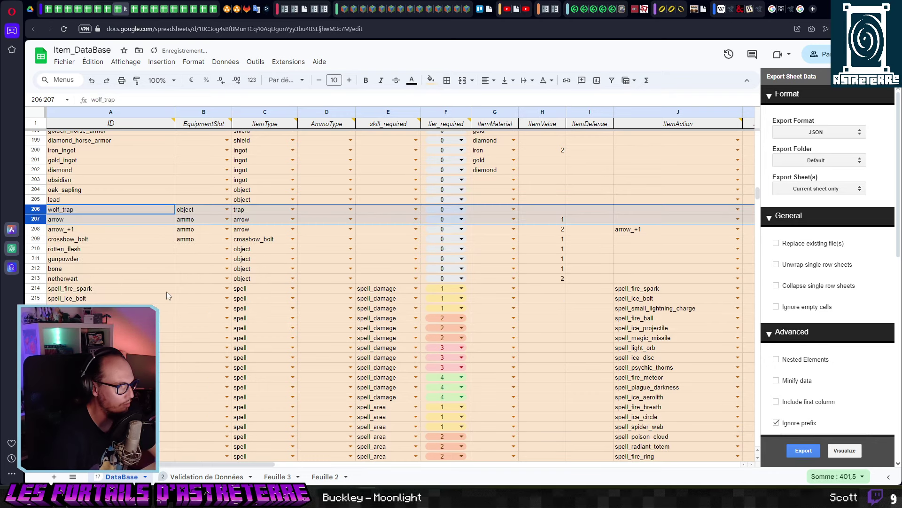
{"action": "left_click", "coordinate": [141, 278]}
{"action": "scroll", "coordinate": [235, 282], "scroll_direction": "down", "scroll_amount": 4}
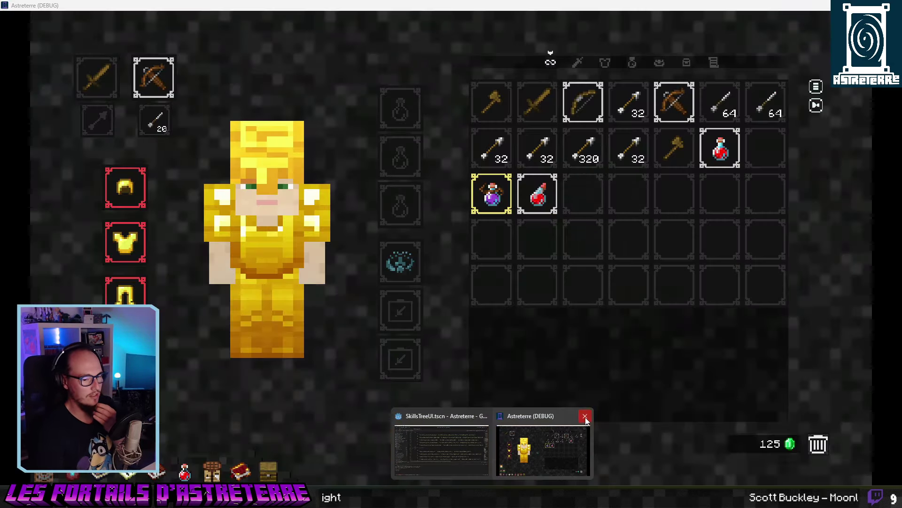
Download the exported Item_DataBase - DataBase.json file from the spreadsheet and close the export dialog.
{"action": "mouse_move", "coordinate": [483, 431]}
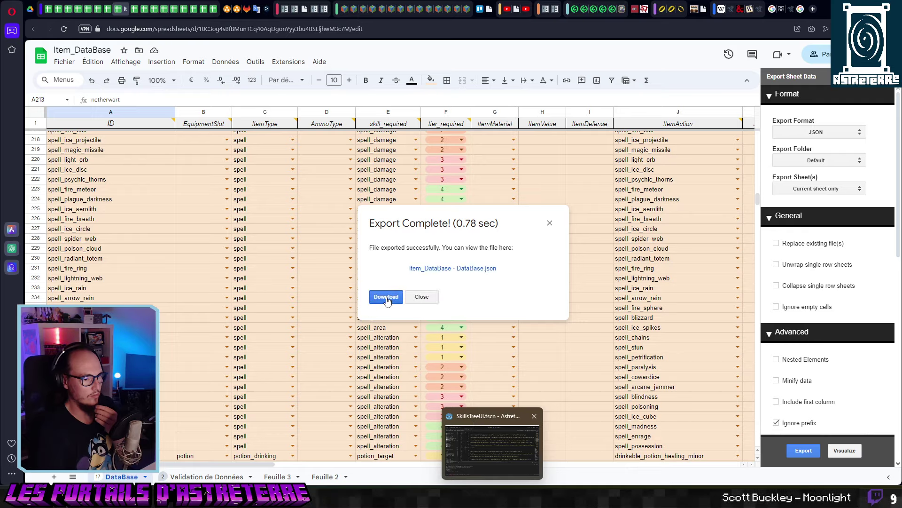
{"action": "left_click", "coordinate": [387, 297]}
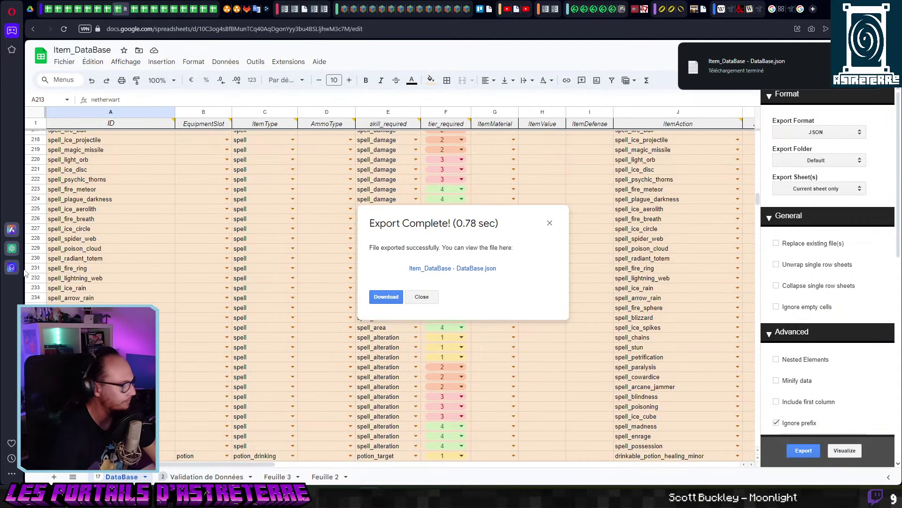
{"action": "left_click", "coordinate": [422, 297]}
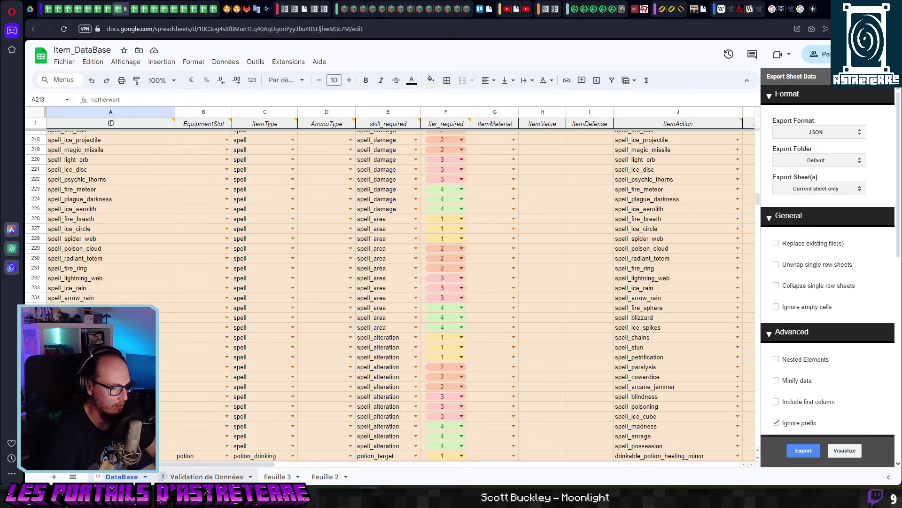
Move the downloaded Item_DataBase.json into the astreterre project's Autoload folder, replacing the existing file.
{"action": "key", "text": "alt+Tab"}
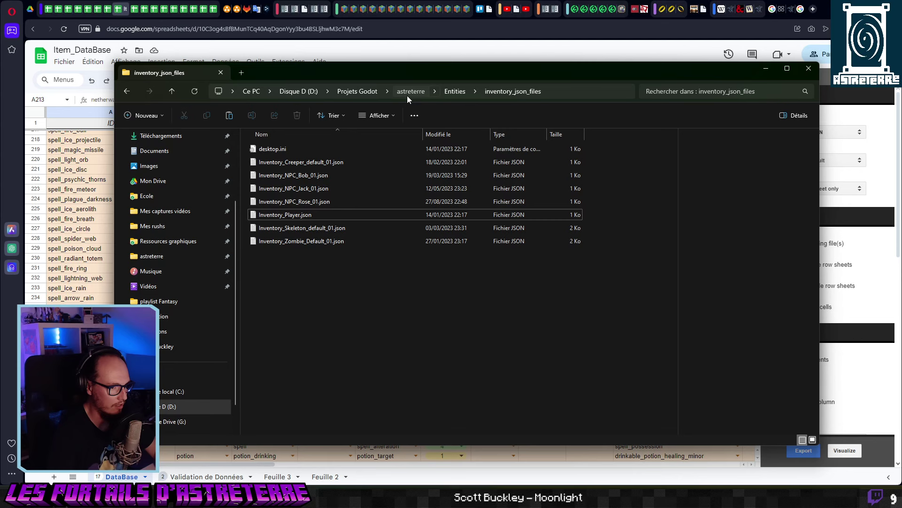
{"action": "left_click", "coordinate": [407, 95]}
{"action": "left_click", "coordinate": [284, 229]}
{"action": "double_click", "coordinate": [283, 215]}
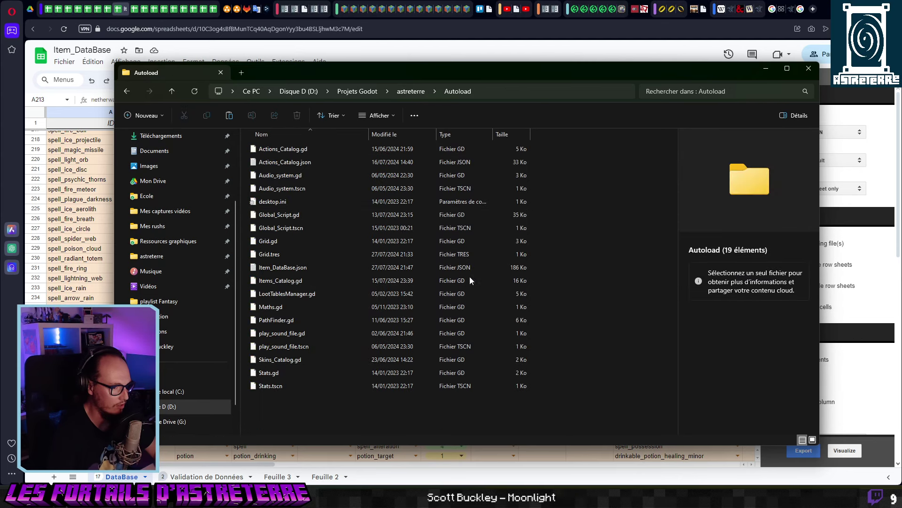
{"action": "key", "text": "ctrl+v"}
{"action": "key", "text": "Return"}
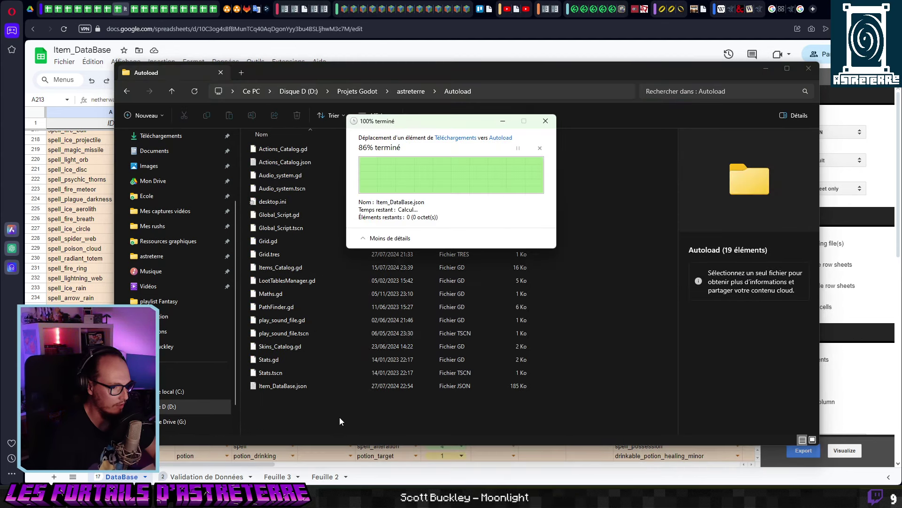
Switch to Godot, run the Astreterre project, reduce the game window and open the character's inventory.
{"action": "key", "text": "alt+Tab"}
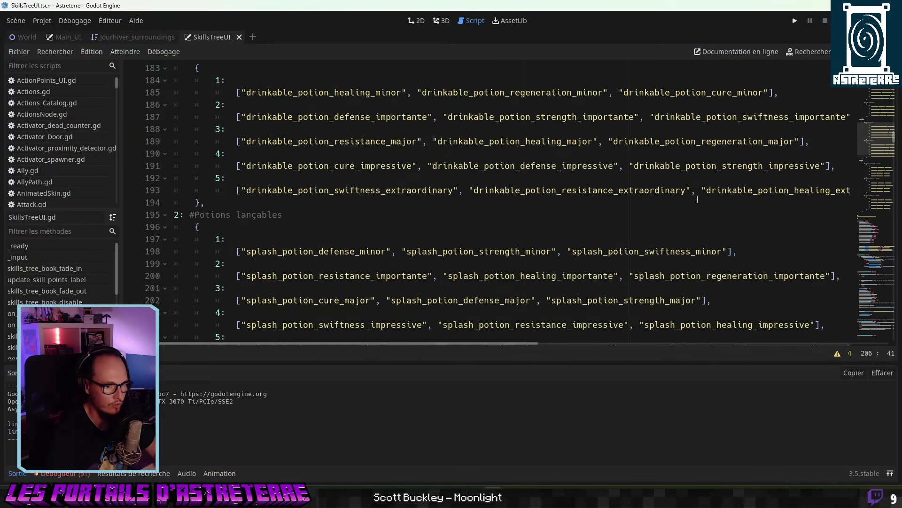
{"action": "left_click", "coordinate": [795, 21]}
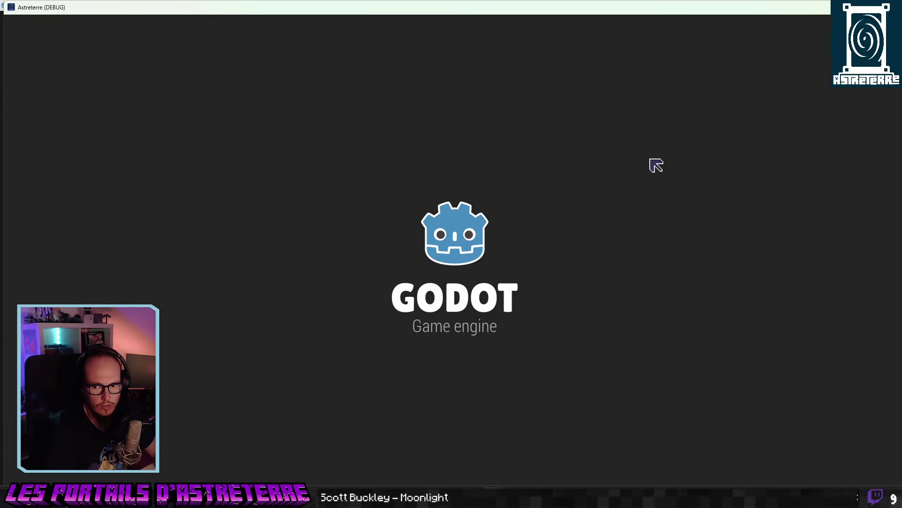
{"action": "key", "text": "k"}
{"action": "key", "text": "Escape"}
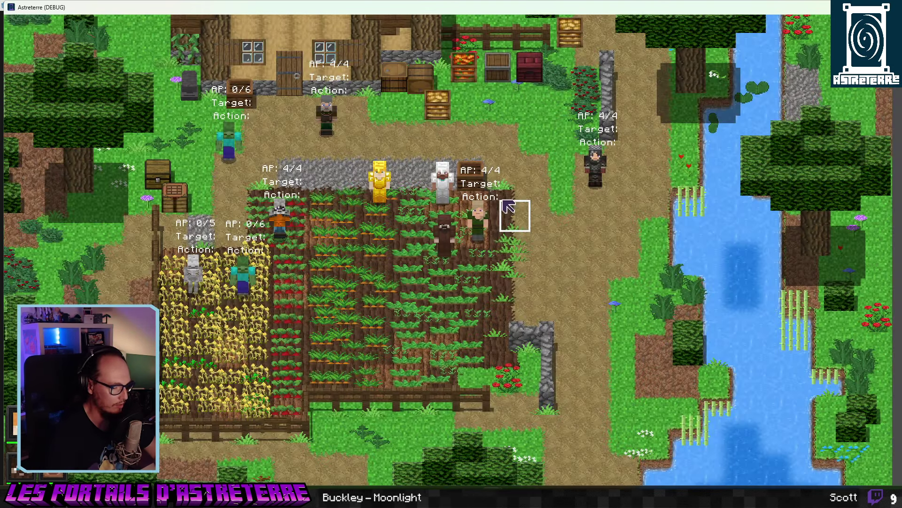
{"action": "left_click_drag", "start_coordinate": [438, 2], "coordinate": [121, 49]}
{"action": "key", "text": "i"}
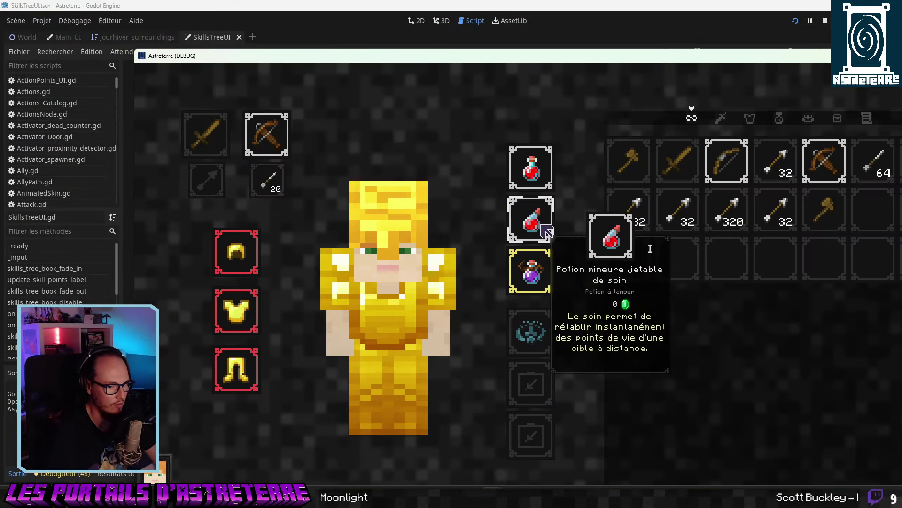
Unequip and re-equip the swiftness potion in the third potion slot and the splash minor healing potion in the second.
{"action": "left_click", "coordinate": [533, 270]}
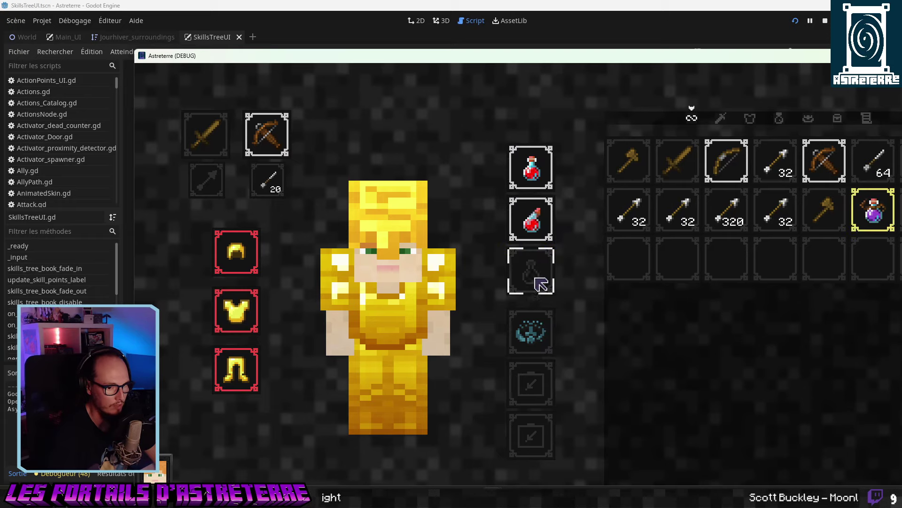
{"action": "left_click", "coordinate": [870, 212]}
{"action": "left_click", "coordinate": [547, 225]}
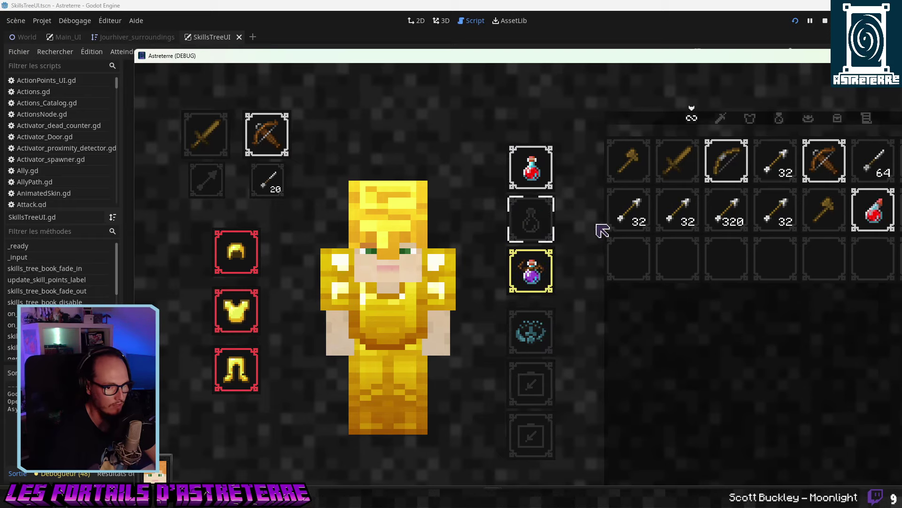
{"action": "left_click", "coordinate": [873, 213]}
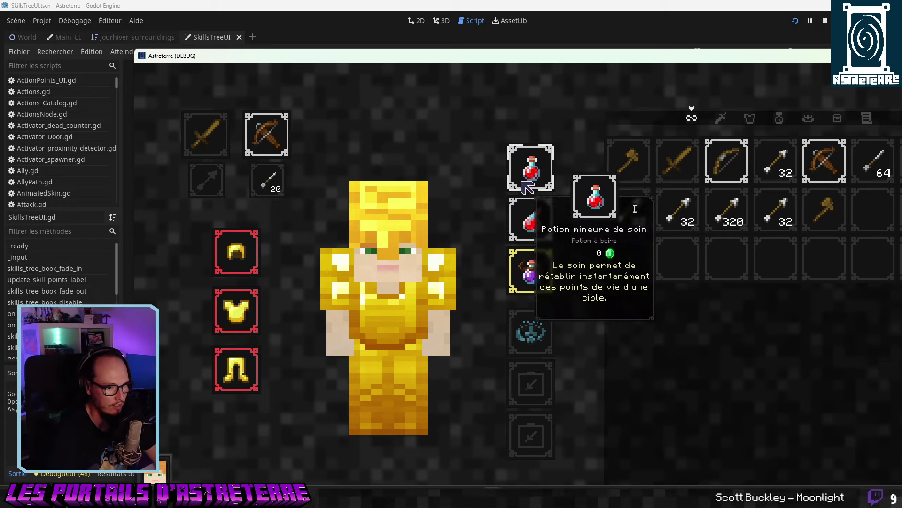
Re-equip the potions in the order swiftness, drinkable minor healing and splash minor healing, and maximize the game window.
{"action": "left_click", "coordinate": [531, 270]}
{"action": "left_click", "coordinate": [532, 219]}
{"action": "left_click", "coordinate": [531, 167]}
{"action": "left_click", "coordinate": [868, 228]}
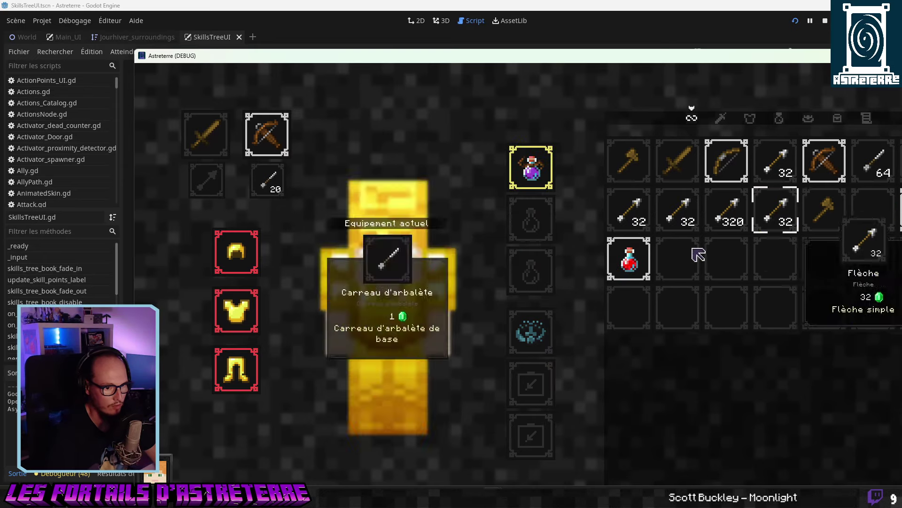
{"action": "left_click", "coordinate": [629, 259]}
{"action": "left_click", "coordinate": [839, 229]}
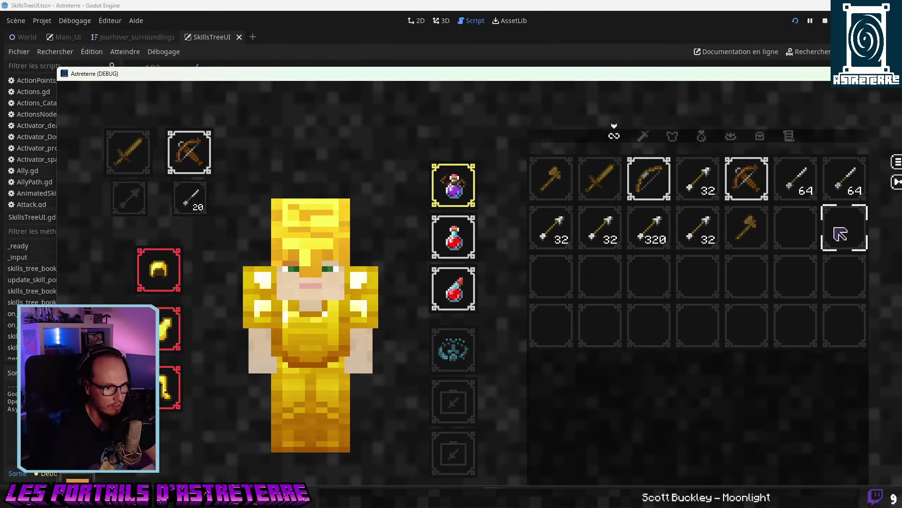
{"action": "left_click_drag", "start_coordinate": [834, 83], "coordinate": [762, 85]}
{"action": "double_click", "coordinate": [762, 80]}
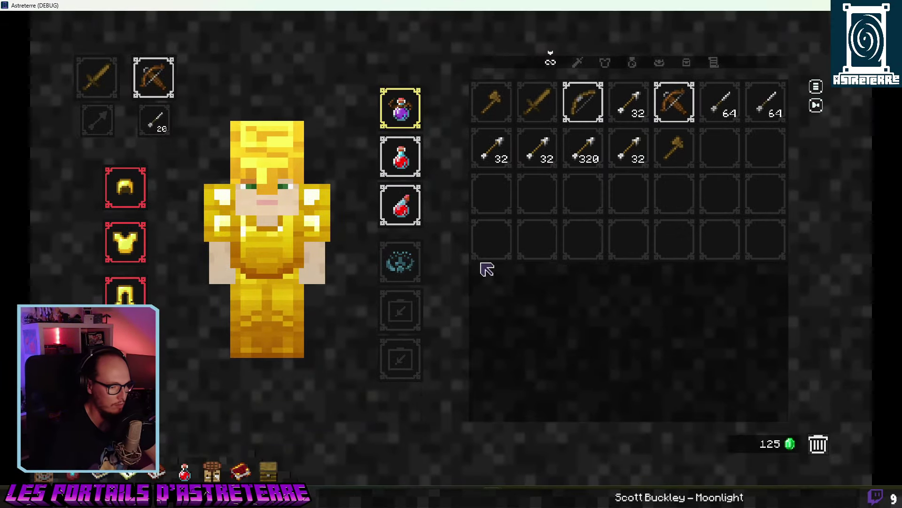
Reposition the gold-armoured character one tile diagonally in the placement phase, start the battle and move the character one tile up.
{"action": "key", "text": "Escape"}
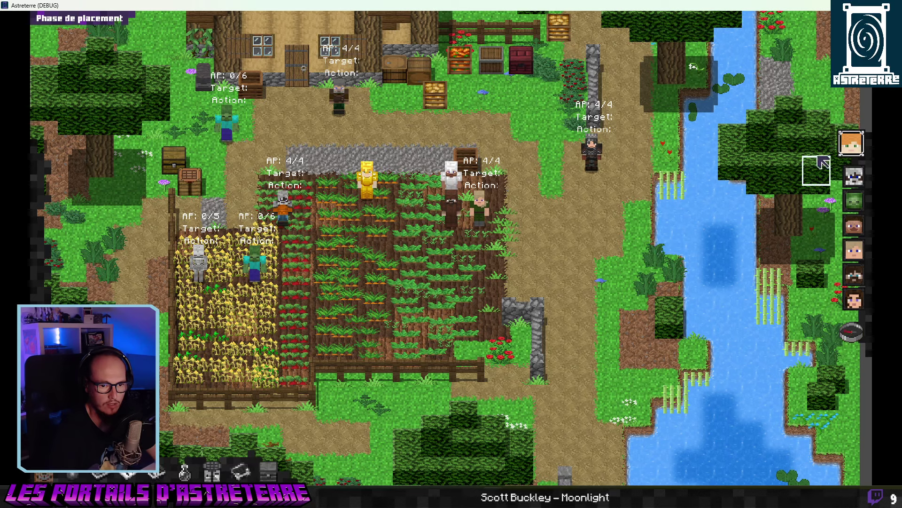
{"action": "left_click", "coordinate": [369, 199]}
{"action": "left_click", "coordinate": [397, 228]}
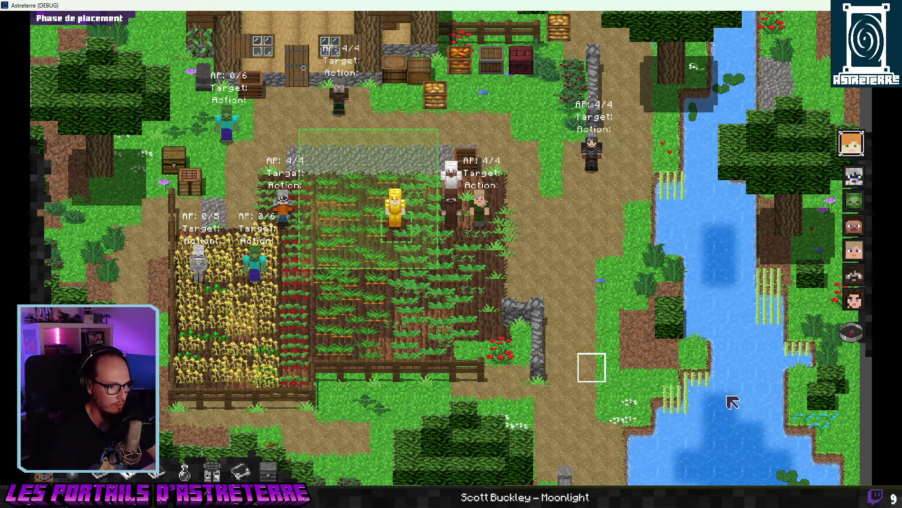
{"action": "left_click", "coordinate": [847, 340]}
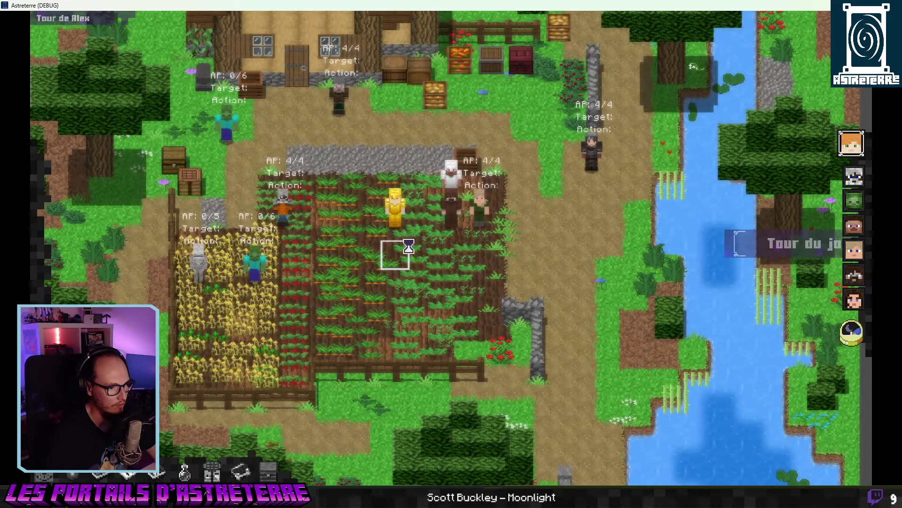
{"action": "left_click", "coordinate": [405, 232]}
{"action": "left_click", "coordinate": [396, 201]}
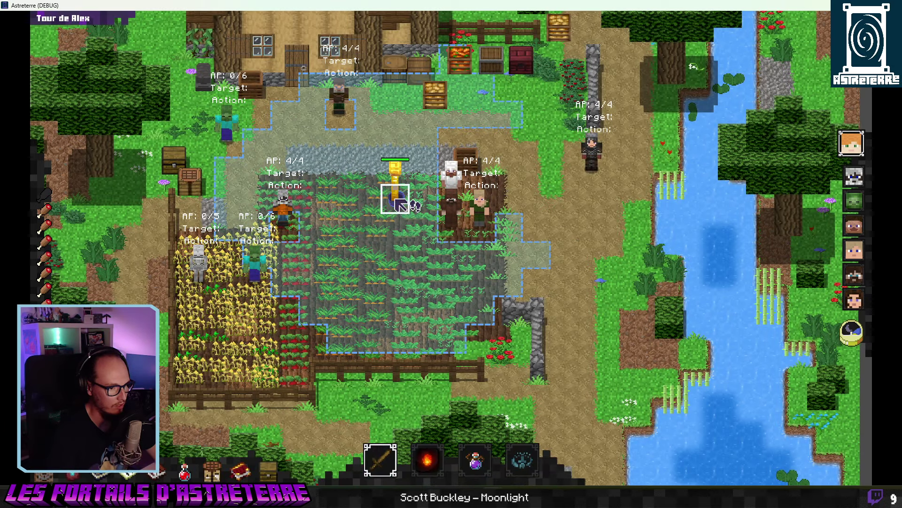
Try the second and third potions in the battle action bar and compare them with the equipped potions in the inventory.
{"action": "left_click", "coordinate": [475, 459]}
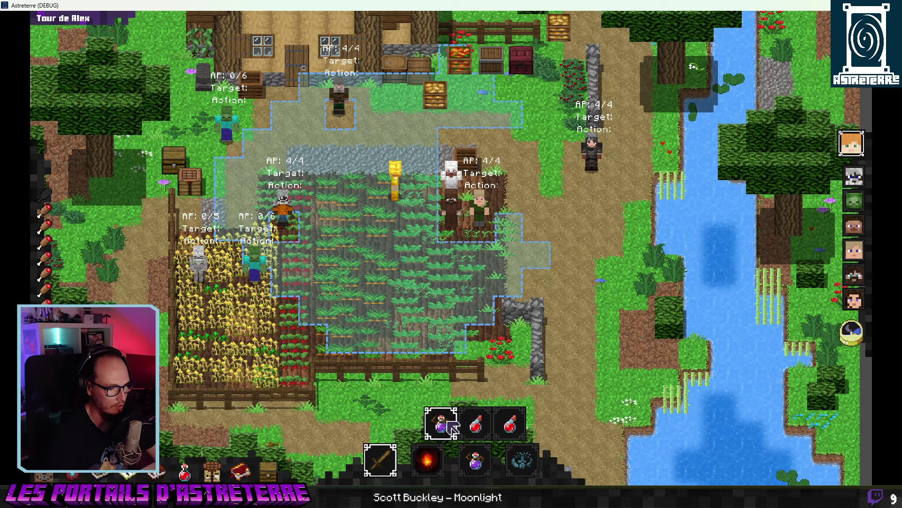
{"action": "left_click", "coordinate": [474, 423]}
{"action": "left_click", "coordinate": [509, 424]}
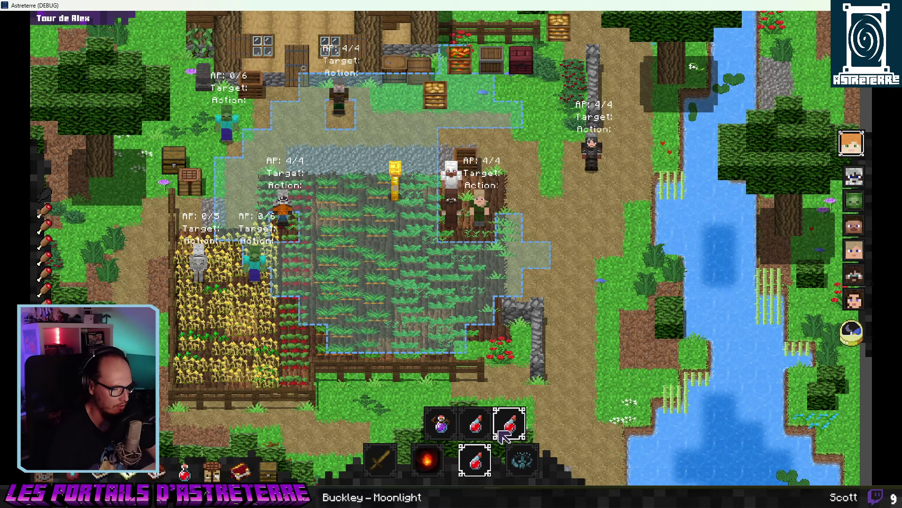
{"action": "key", "text": "Escape"}
{"action": "key", "text": "Escape"}
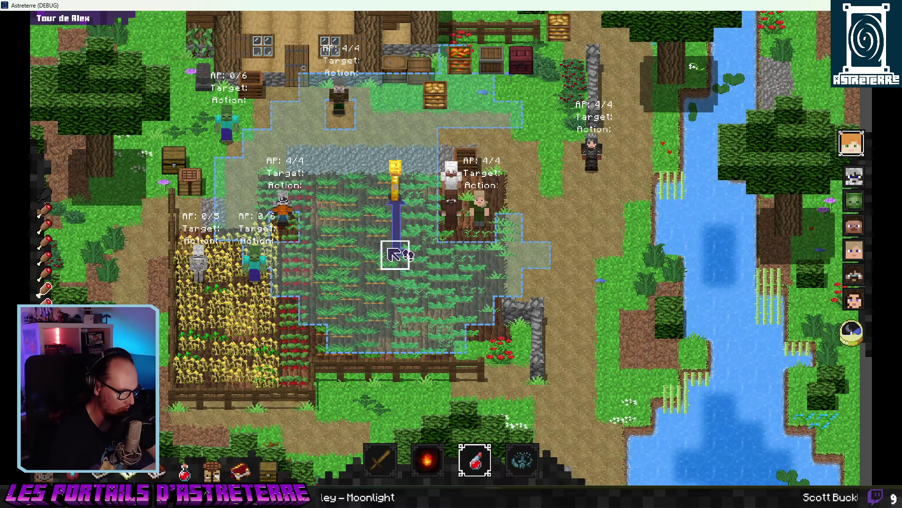
{"action": "key", "text": "i"}
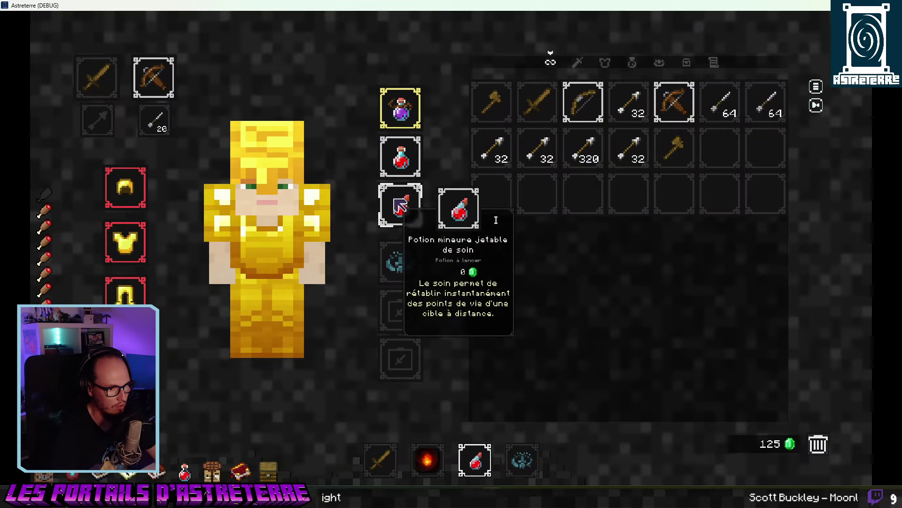
{"action": "key", "text": "i"}
Make the swiftness potion active in the action bar and unequip the drinkable minor healing potion from the second slot.
{"action": "mouse_move", "coordinate": [481, 461]}
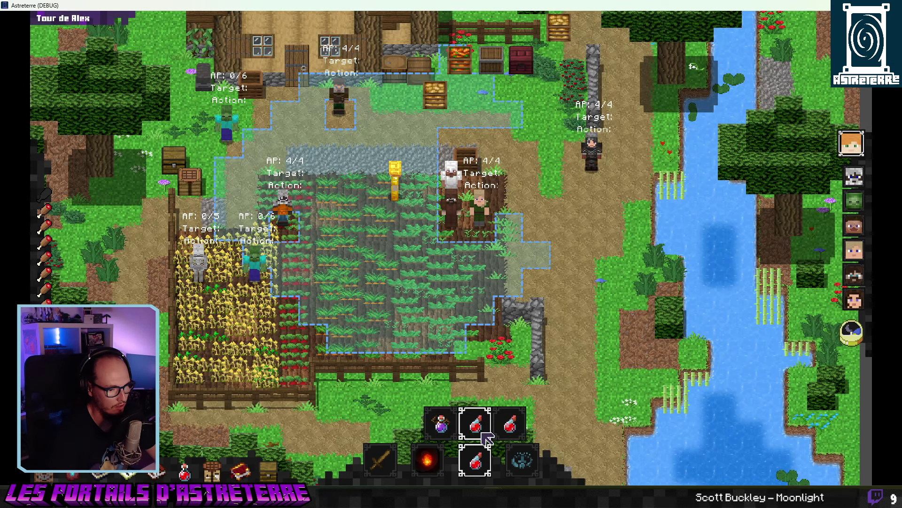
{"action": "left_click", "coordinate": [454, 427]}
{"action": "key", "text": "i"}
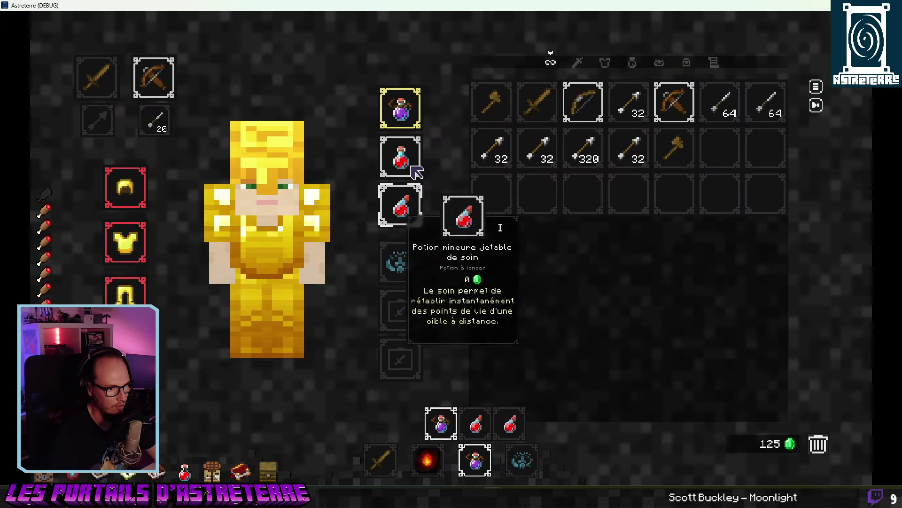
{"action": "left_click", "coordinate": [396, 153]}
{"action": "left_click", "coordinate": [719, 147]}
{"action": "key", "text": "i"}
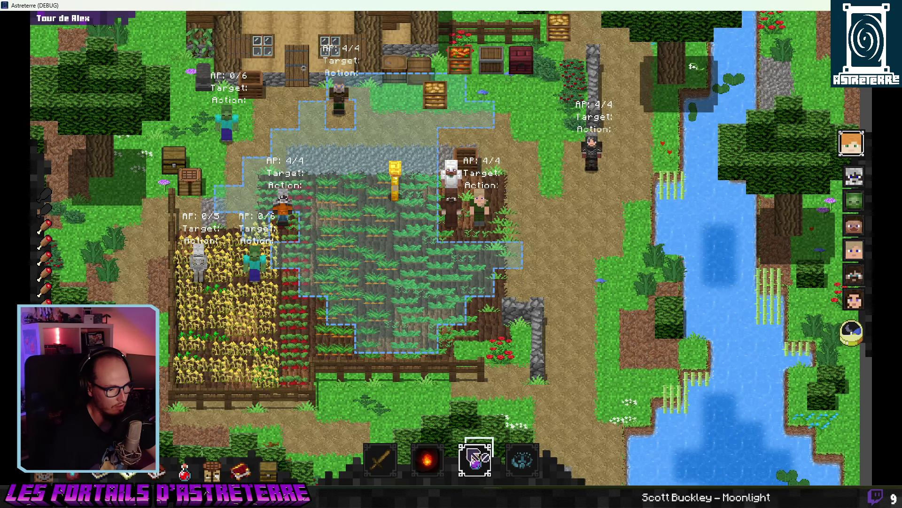
Check which potions the action bar's potion selector offers with the second potion slot emptied.
{"action": "key", "text": "Escape"}
{"action": "key", "text": "Escape"}
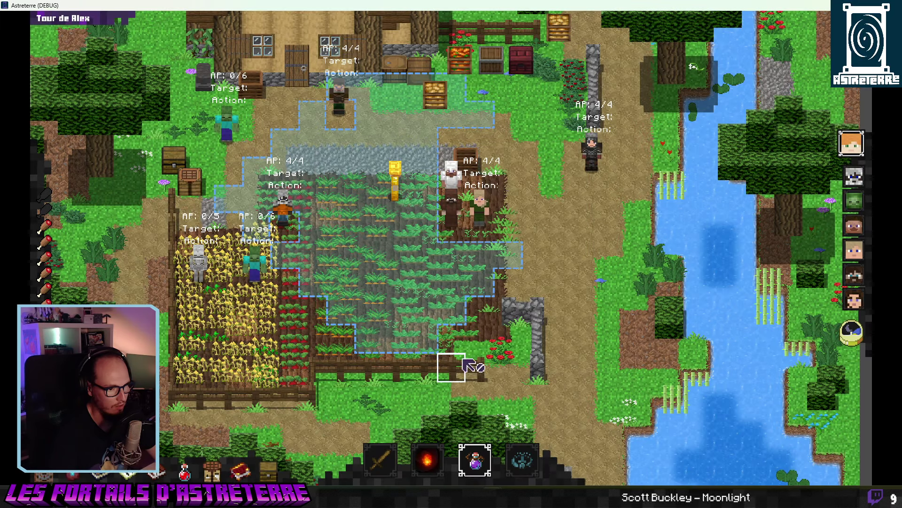
{"action": "left_click", "coordinate": [475, 459]}
{"action": "scroll", "coordinate": [453, 431], "scroll_direction": "down", "scroll_amount": 2}
{"action": "scroll", "coordinate": [456, 433], "scroll_direction": "up", "scroll_amount": 2}
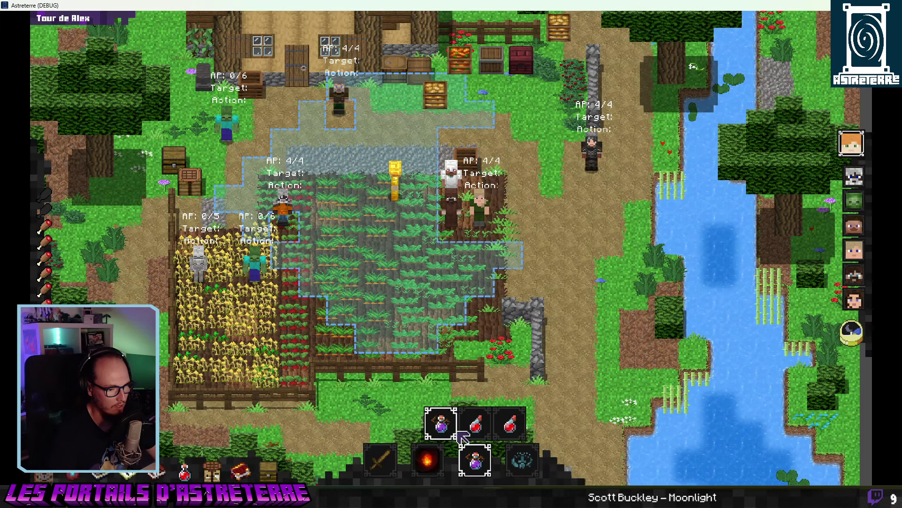
{"action": "key", "text": "Escape"}
{"action": "key", "text": "Escape"}
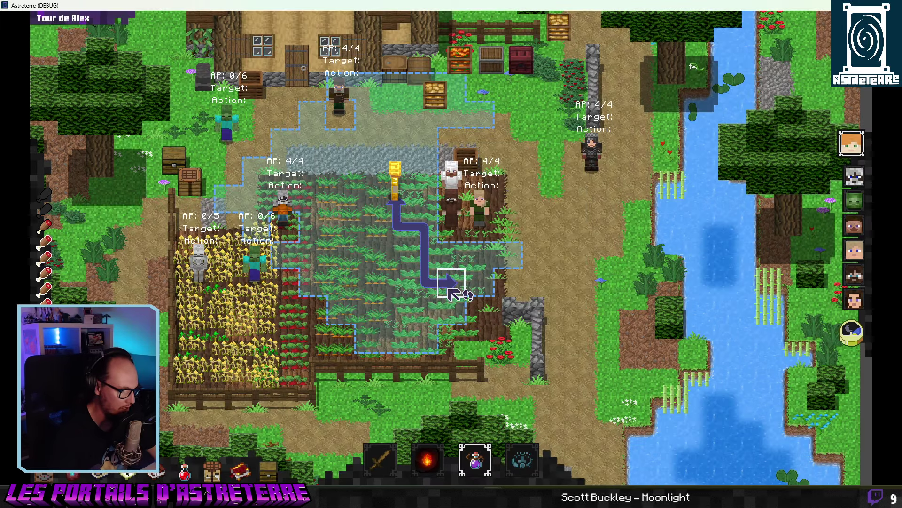
Unequip the swiftness potion from the first slot and cycle through the potions in the action bar.
{"action": "key", "text": "e"}
{"action": "left_click", "coordinate": [401, 107], "text": "shift"}
{"action": "key", "text": "e"}
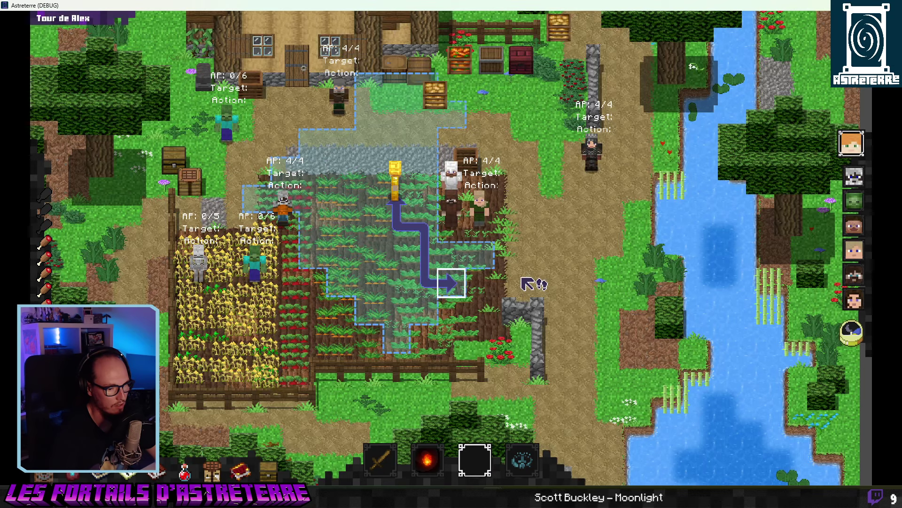
{"action": "scroll", "coordinate": [489, 428], "scroll_direction": "down", "scroll_amount": 2}
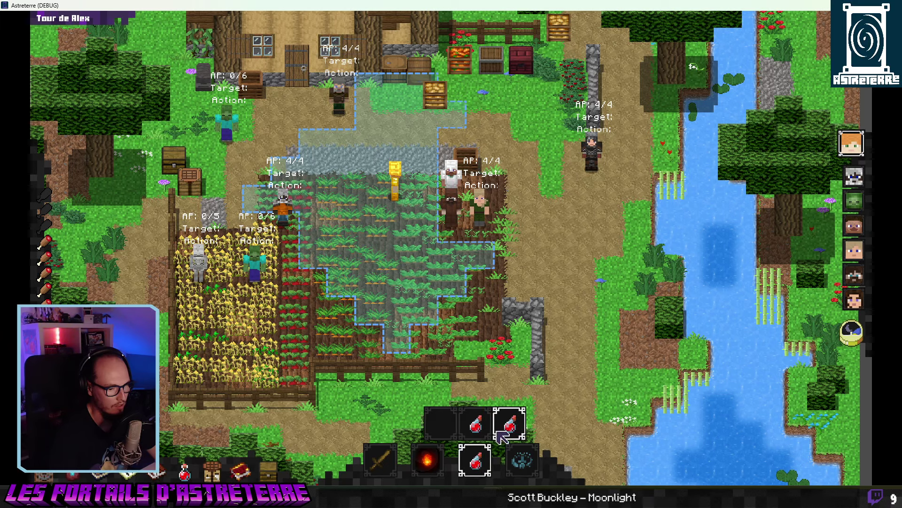
{"action": "key", "text": "Escape"}
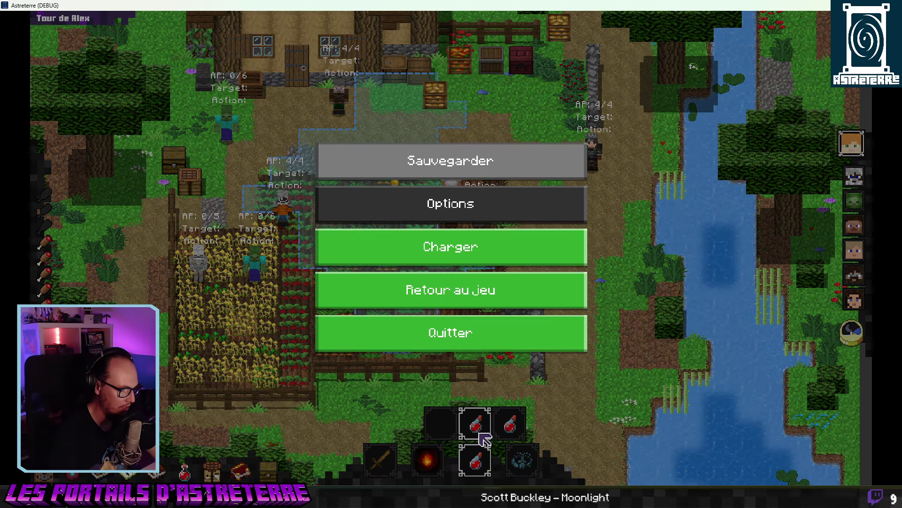
Unequip the splash minor healing potion from the third slot and check the action bar against the inventory.
{"action": "key", "text": "Escape"}
{"action": "key", "text": "e"}
{"action": "left_click", "coordinate": [410, 202], "text": "shift"}
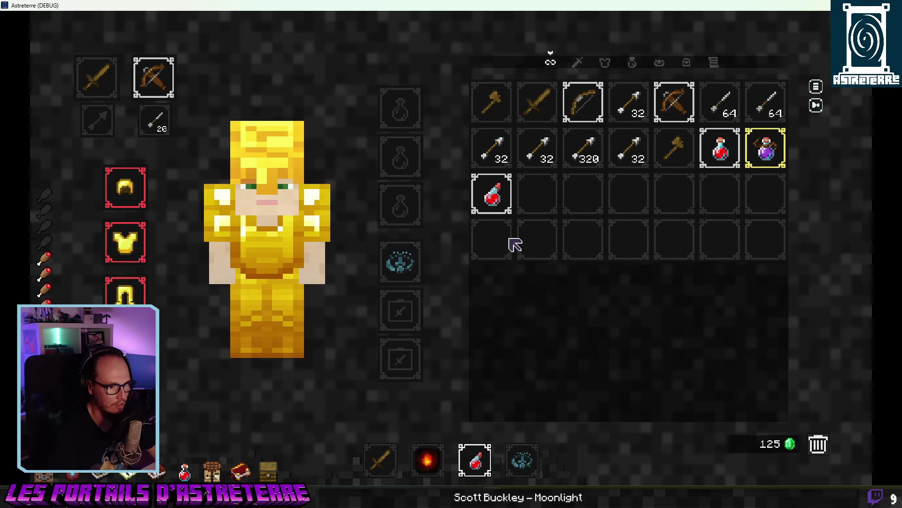
{"action": "key", "text": "e"}
{"action": "key", "text": "e"}
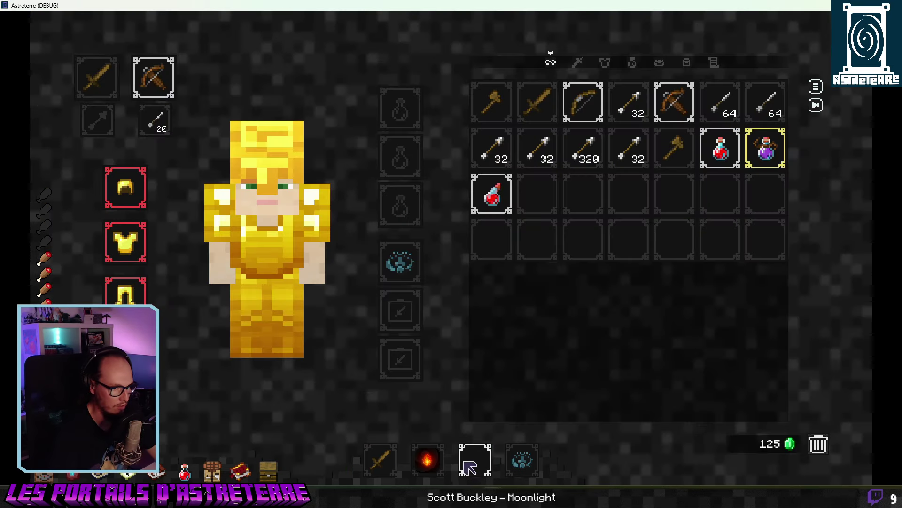
Compare the battle action bar's potion selector with the inventory while all three potion slots are empty.
{"action": "key", "text": "e"}
{"action": "mouse_move", "coordinate": [475, 458]}
{"action": "key", "text": "e"}
{"action": "key", "text": "e"}
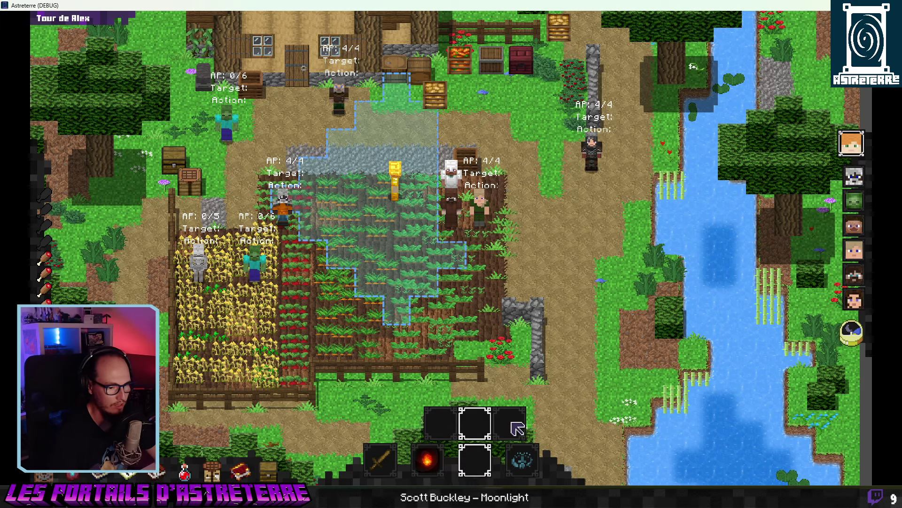
Equip the swiftness potion in the second potion slot and check the action bar's potion selector.
{"action": "key", "text": "e"}
{"action": "left_click_drag", "start_coordinate": [765, 147], "coordinate": [400, 157]}
{"action": "key", "text": "e"}
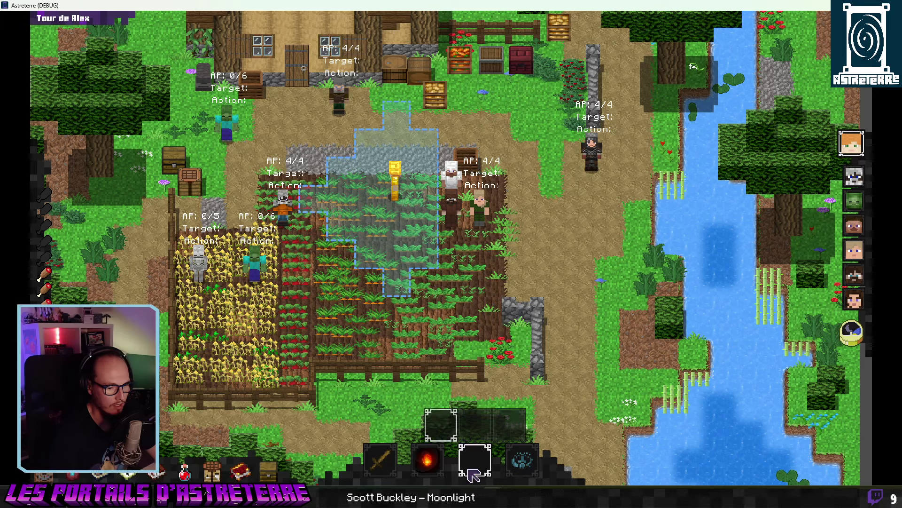
Move the swiftness potion from the second to the third potion slot and recheck the potion selector.
{"action": "key", "text": "e"}
{"action": "left_click_drag", "start_coordinate": [403, 155], "coordinate": [400, 206]}
{"action": "key", "text": "e"}
{"action": "key", "text": "e"}
{"action": "key", "text": "e"}
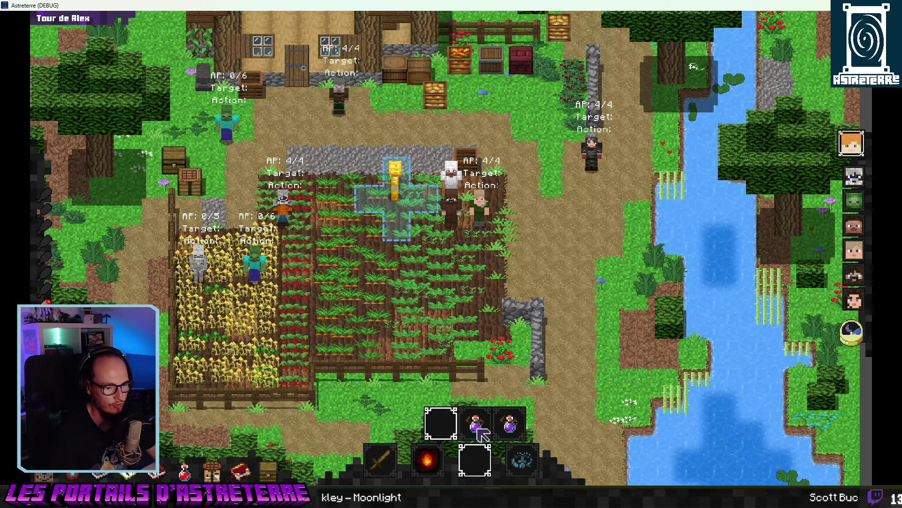
Cycle through the swiftness potions in the action bar's selector, ending on the middle one.
{"action": "left_click", "coordinate": [475, 424]}
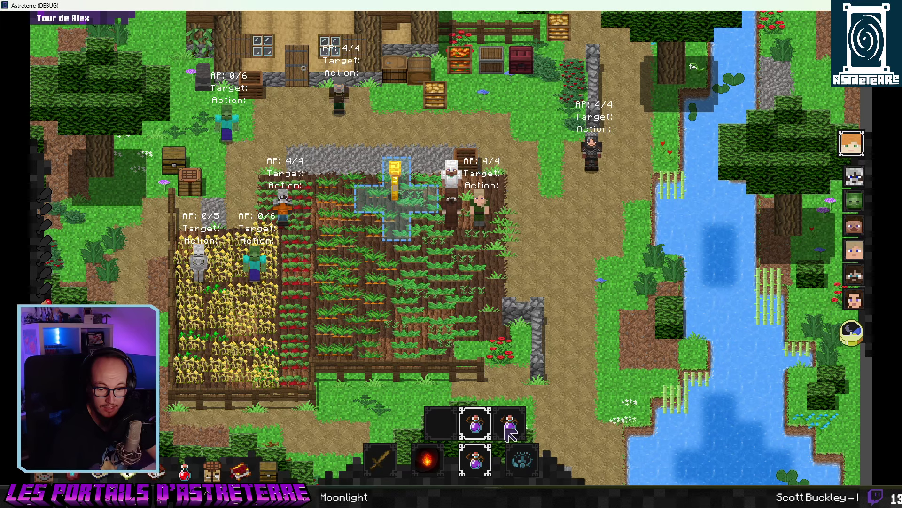
{"action": "left_click", "coordinate": [504, 430]}
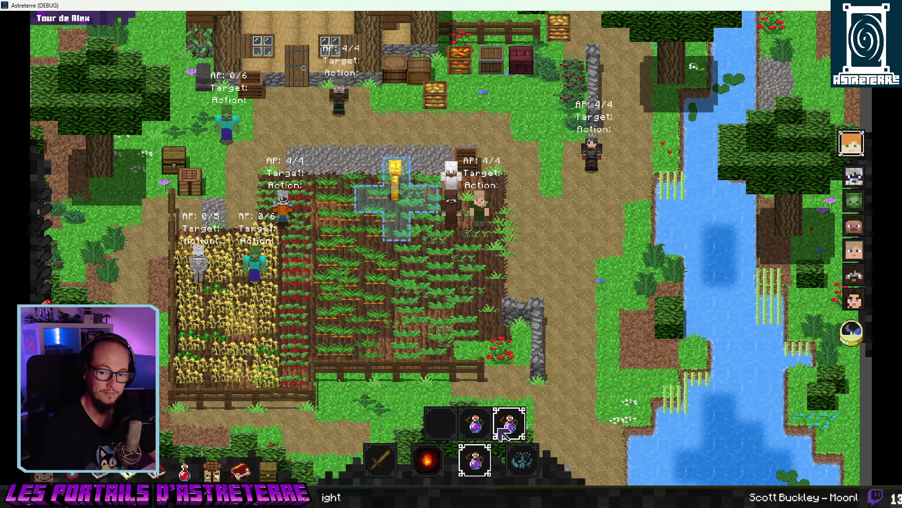
{"action": "scroll", "coordinate": [514, 440], "scroll_direction": "up", "scroll_amount": 1}
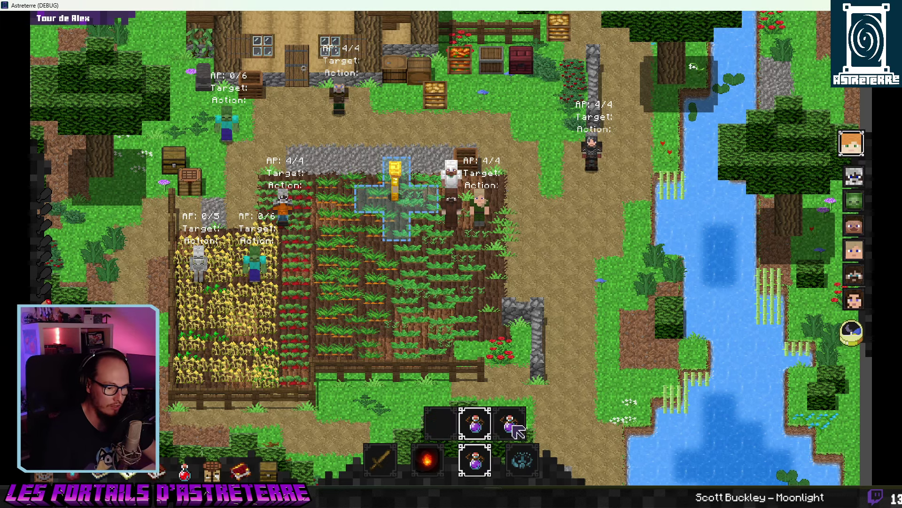
Equip the splash minor healing potion in the first potion slot and view the details of the drinkable one in the inventory.
{"action": "key", "text": "i"}
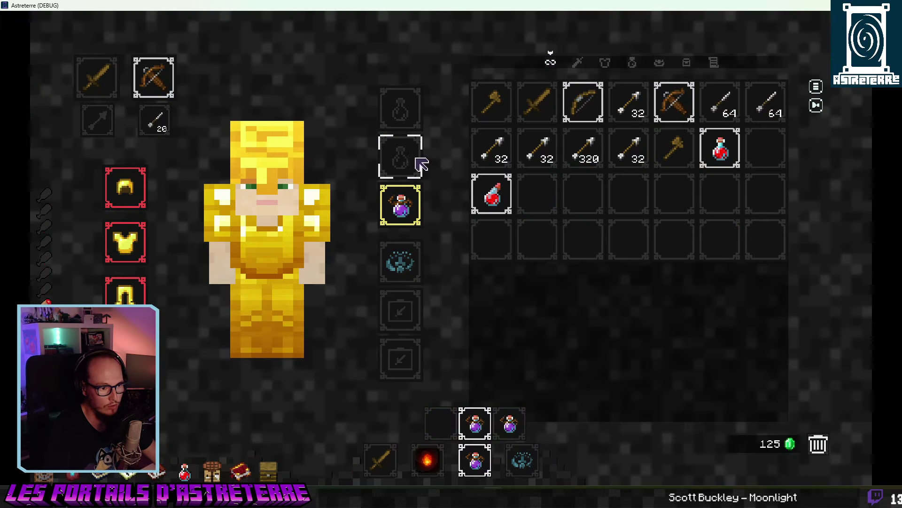
{"action": "mouse_move", "coordinate": [404, 221]}
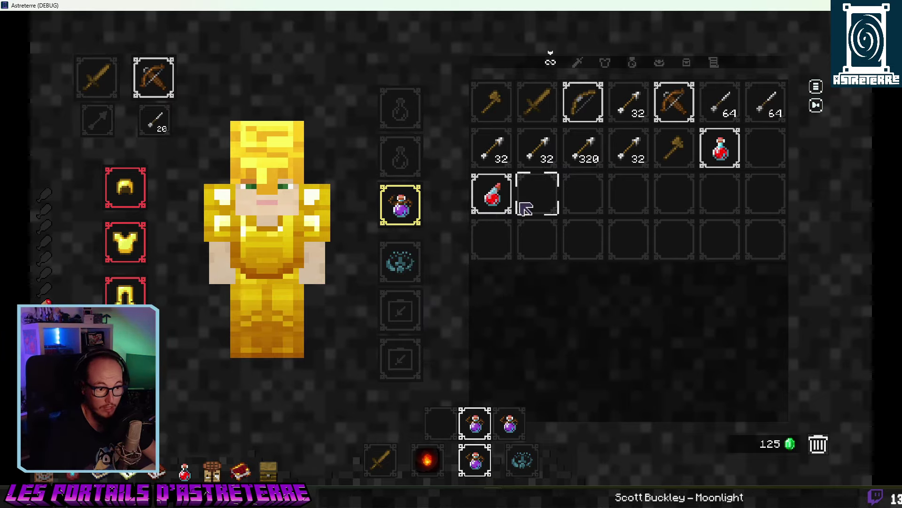
{"action": "left_click", "coordinate": [491, 194]}
{"action": "left_click", "coordinate": [486, 197]}
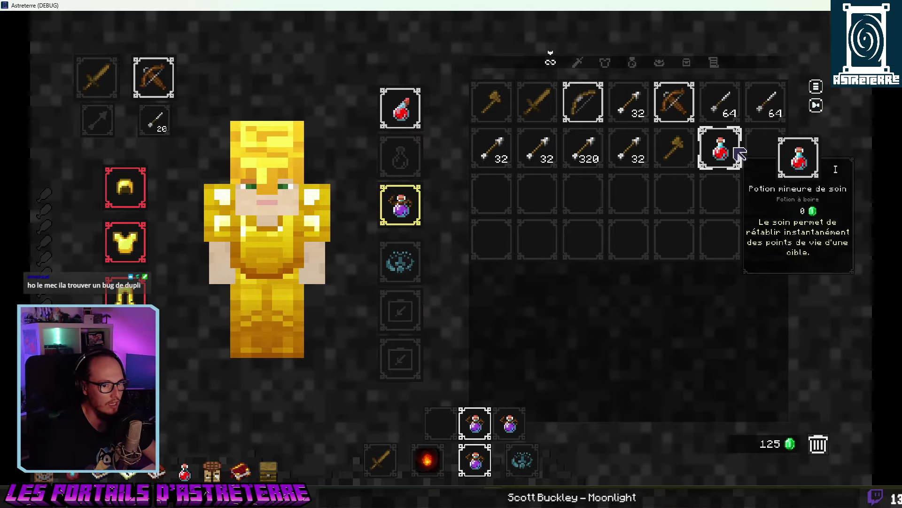
{"action": "left_click", "coordinate": [720, 148]}
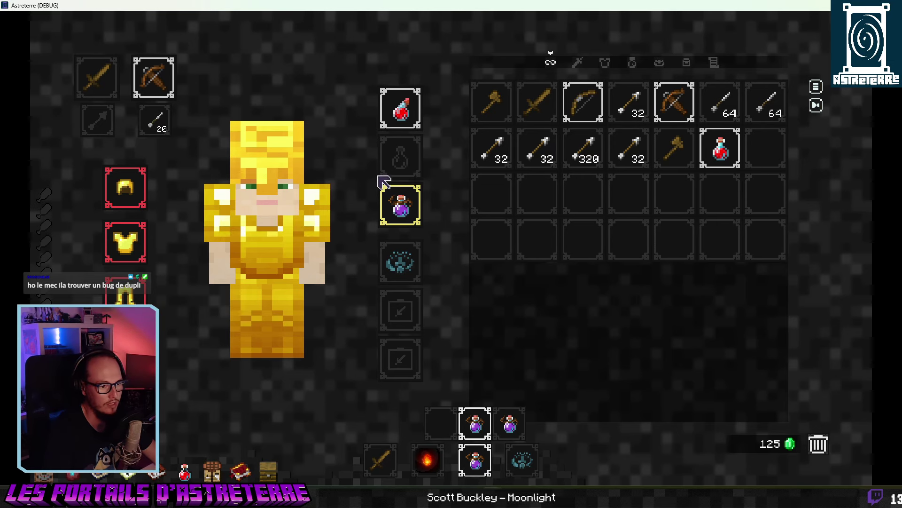
Compare the potions in the action bar's selector with the potion slots filled in the inventory.
{"action": "key", "text": "Escape"}
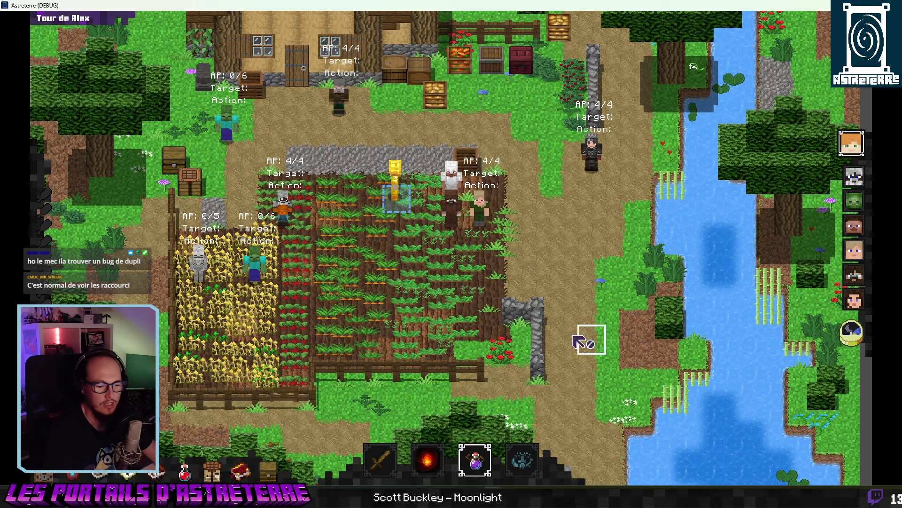
{"action": "key", "text": "i"}
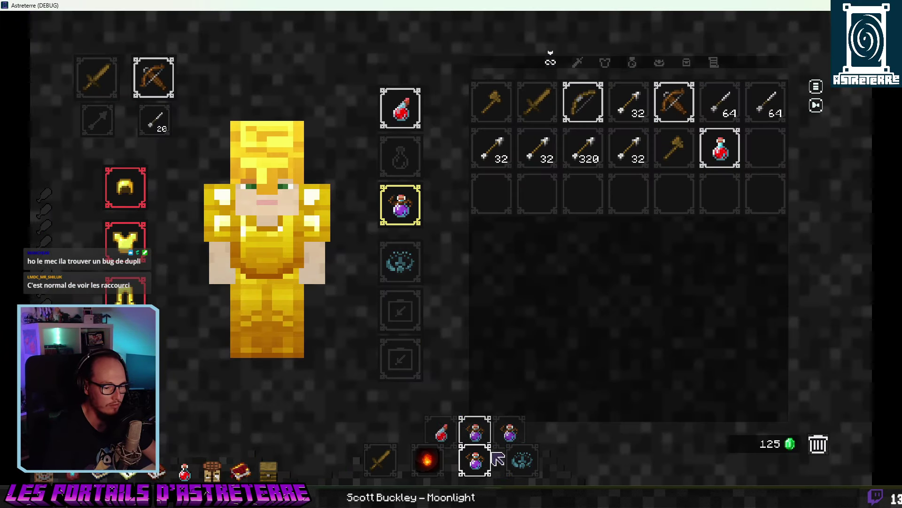
{"action": "key", "text": "Escape"}
{"action": "key", "text": "i"}
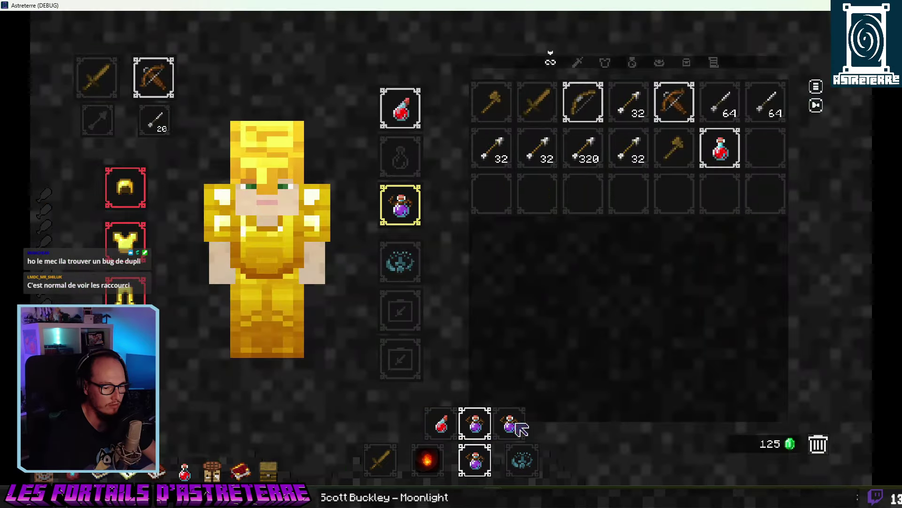
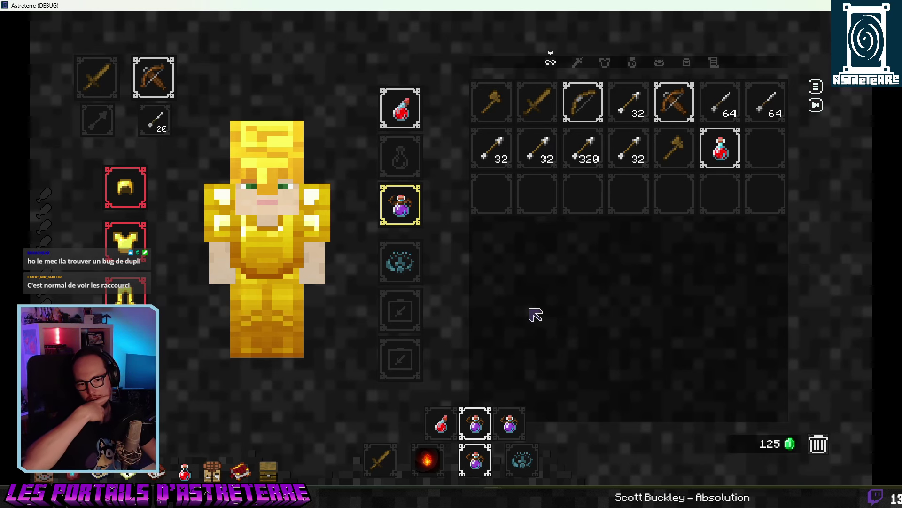
Quit the running game and return to the SkillsTreeUI script in the Godot editor.
{"action": "key", "text": "Escape"}
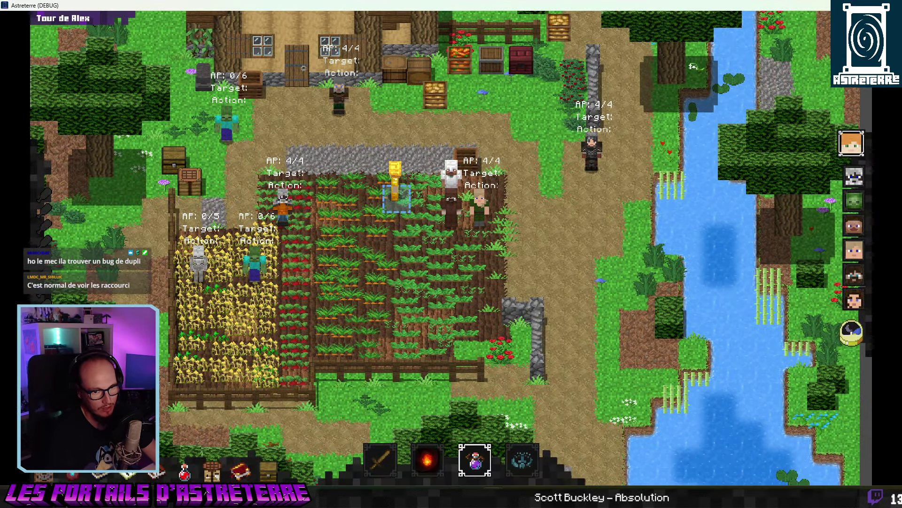
{"action": "key", "text": "alt+F4"}
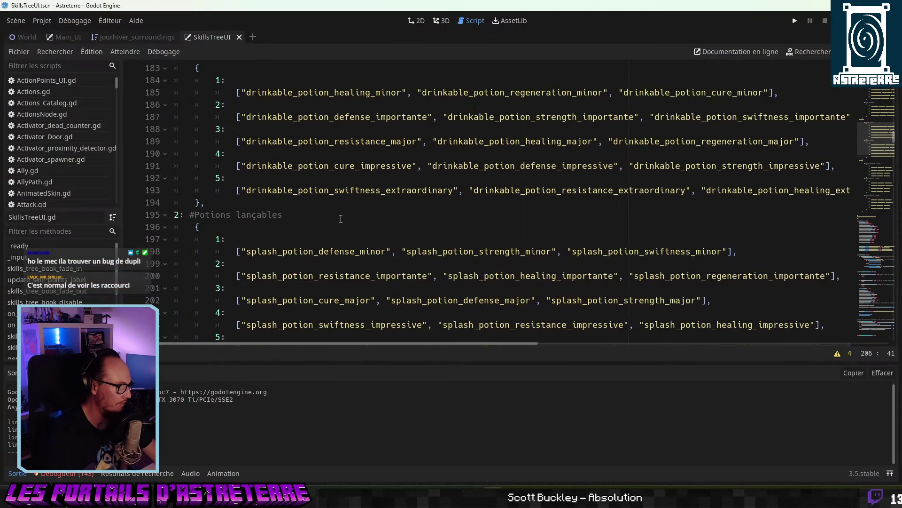
{"action": "left_click", "coordinate": [346, 190]}
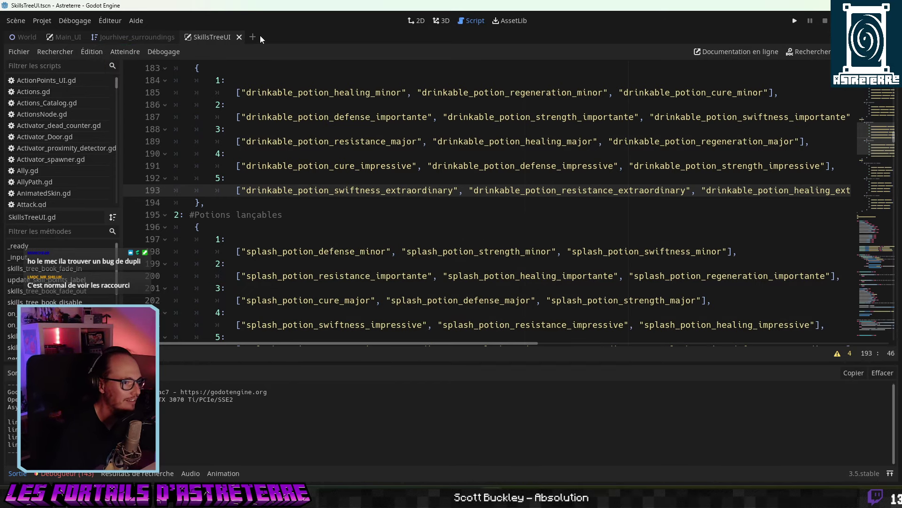
Find the InventoryUI.tscn scene in the project files and open it in the 2D view.
{"action": "scroll", "coordinate": [61, 184], "scroll_direction": "down", "scroll_amount": 5}
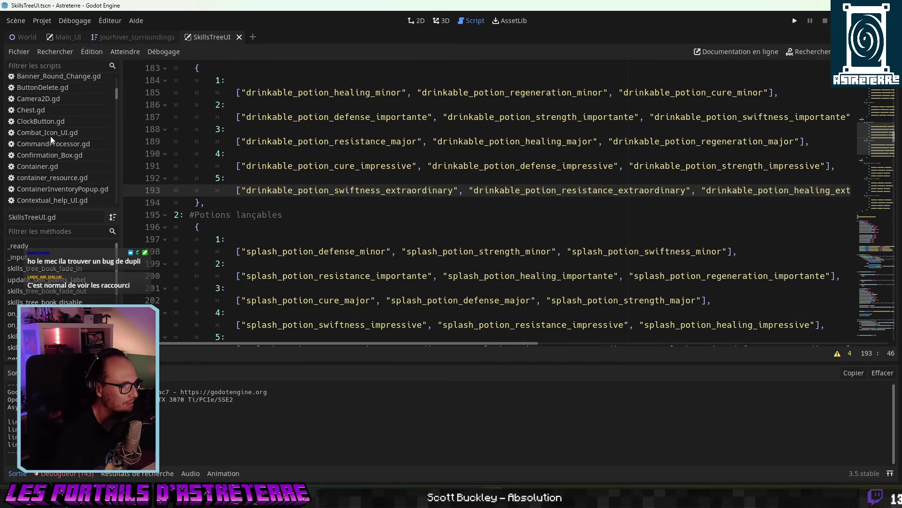
{"action": "key", "text": "ctrl+shift+F11"}
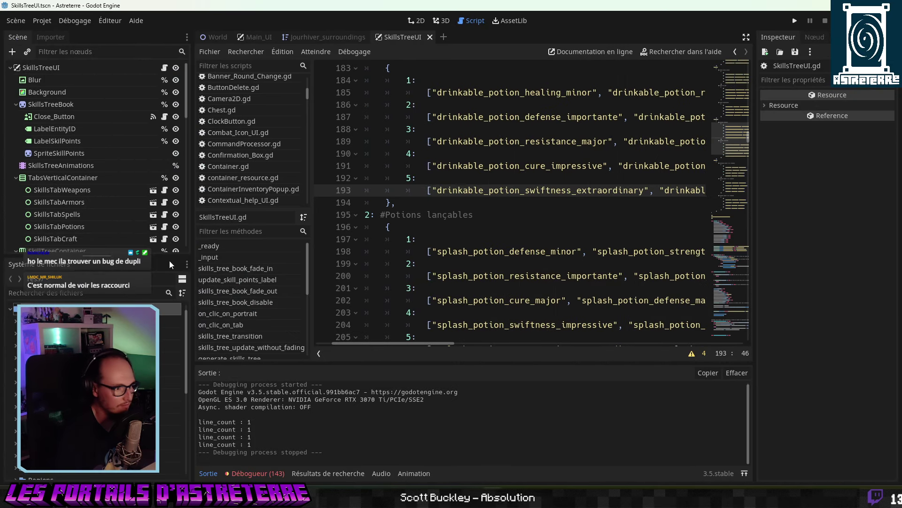
{"action": "left_click", "coordinate": [37, 293]}
{"action": "type", "text": "inver"}
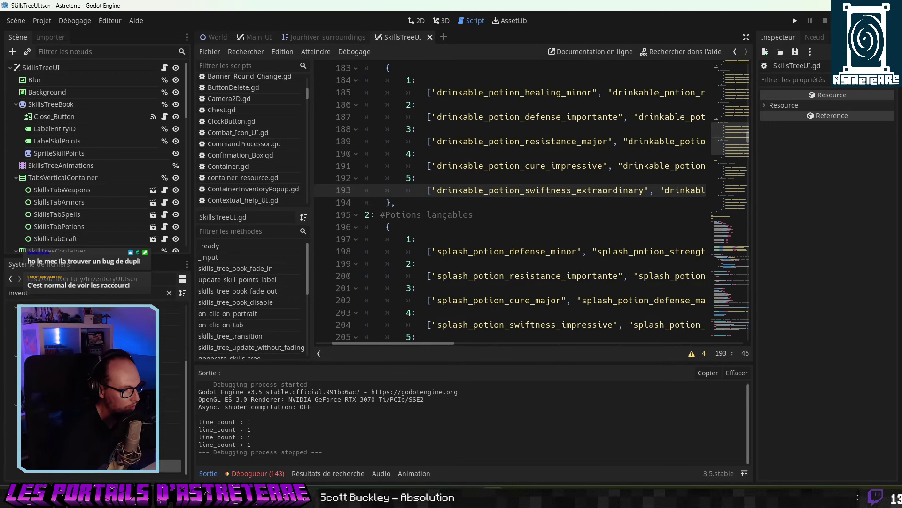
{"action": "double_click", "coordinate": [89, 465]}
{"action": "left_click", "coordinate": [418, 20]}
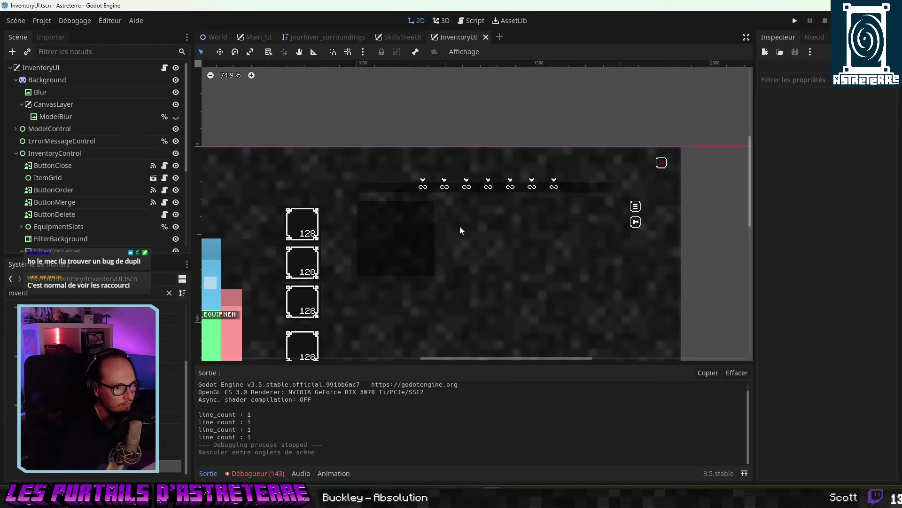
{"action": "scroll", "coordinate": [465, 188], "scroll_direction": "up", "scroll_amount": 1}
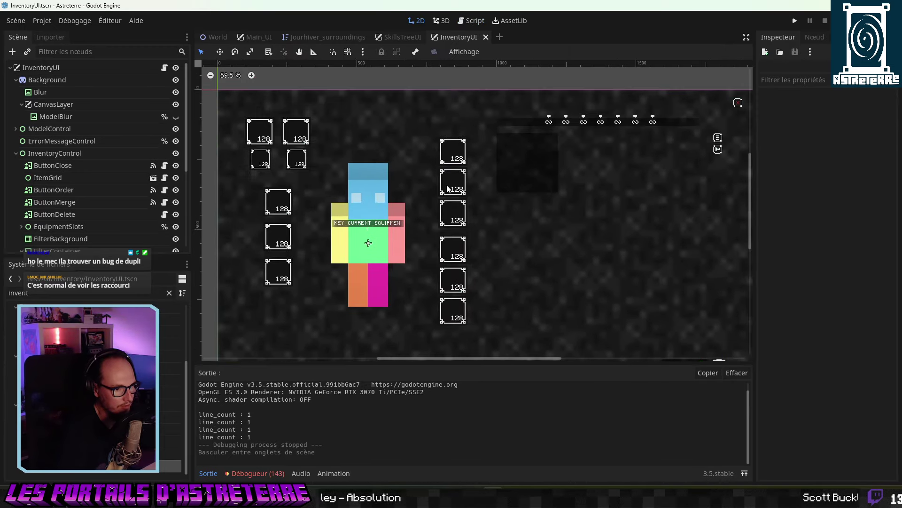
Inspect the cell type and cell ID properties of the Potion1, Potion2 and Potion3 equipment slots.
{"action": "left_click", "coordinate": [447, 189]}
{"action": "scroll", "coordinate": [71, 217], "scroll_direction": "down", "scroll_amount": 3}
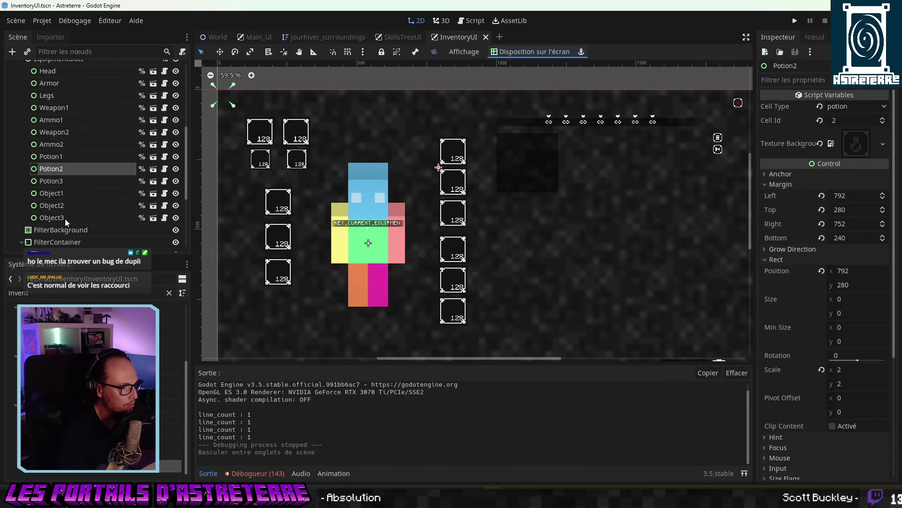
{"action": "left_click", "coordinate": [47, 181]}
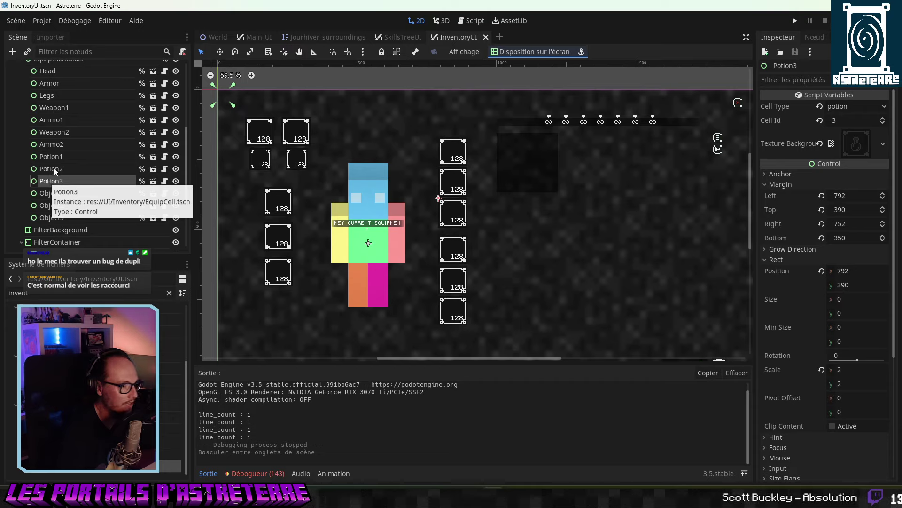
{"action": "left_click", "coordinate": [54, 167]}
{"action": "left_click", "coordinate": [58, 157]}
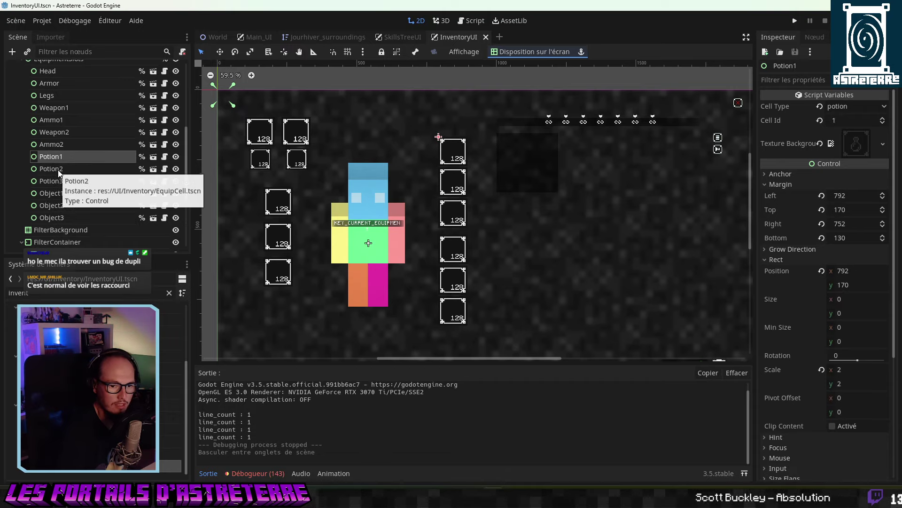
{"action": "left_click", "coordinate": [58, 170]}
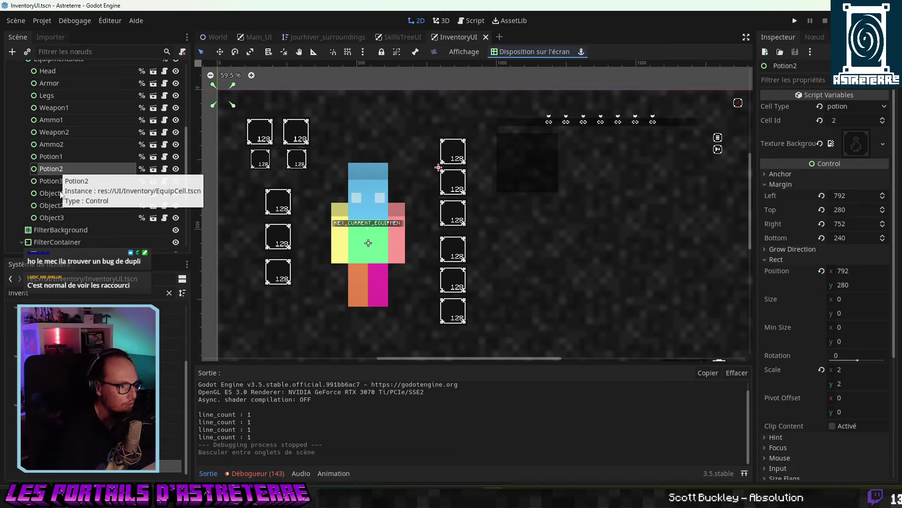
{"action": "left_click", "coordinate": [55, 182]}
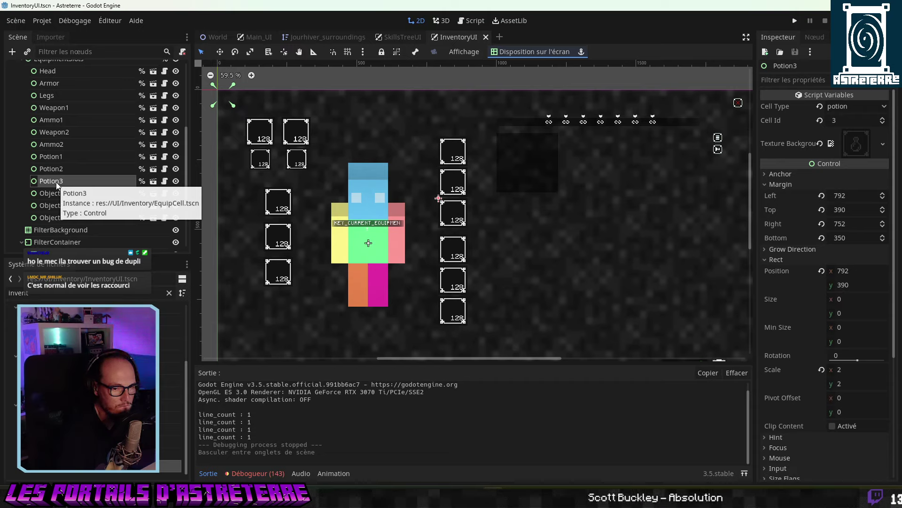
Open the EquipCell.gd script attached to the potion slots and expand the code editor to distraction-free mode.
{"action": "left_click", "coordinate": [163, 158]}
{"action": "left_click", "coordinate": [483, 229]}
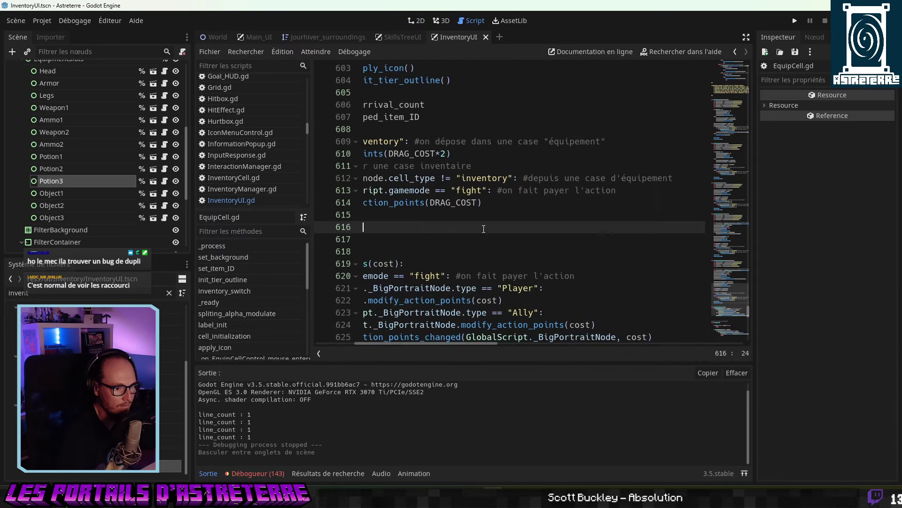
{"action": "left_click", "coordinate": [746, 37]}
{"action": "left_click", "coordinate": [244, 263]}
{"action": "left_click_drag", "start_coordinate": [329, 343], "coordinate": [160, 352]}
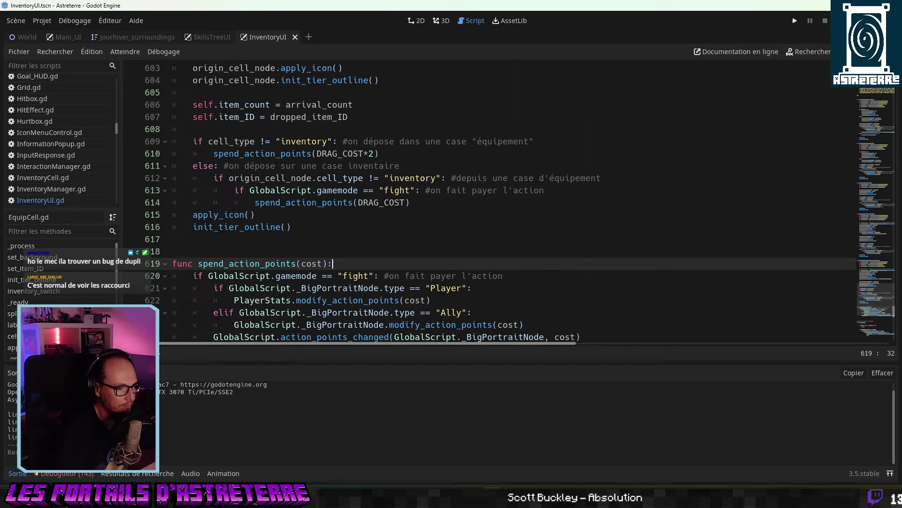
Review the spend_action_points, complex_drop_with_split and switch functions in EquipCell.gd for how items move between cells.
{"action": "left_click", "coordinate": [230, 313]}
{"action": "scroll", "coordinate": [241, 298], "scroll_direction": "down", "scroll_amount": 2}
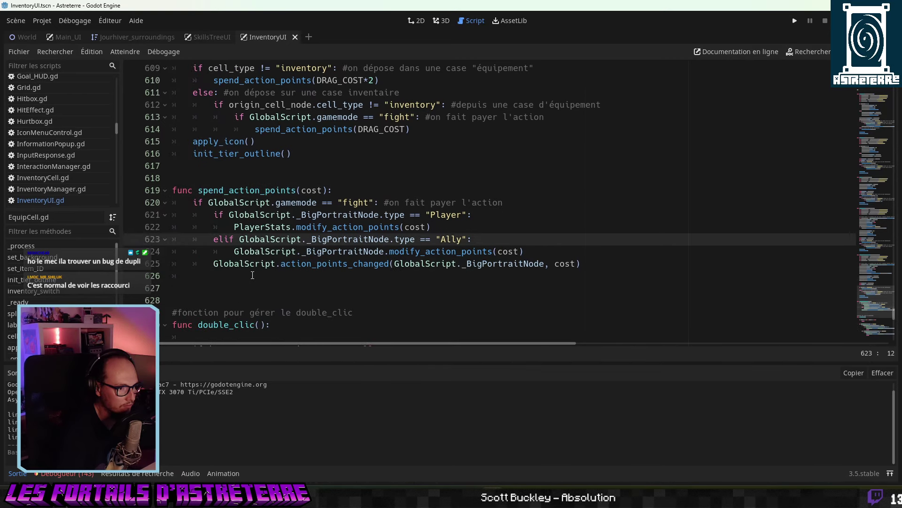
{"action": "scroll", "coordinate": [252, 275], "scroll_direction": "up", "scroll_amount": 11}
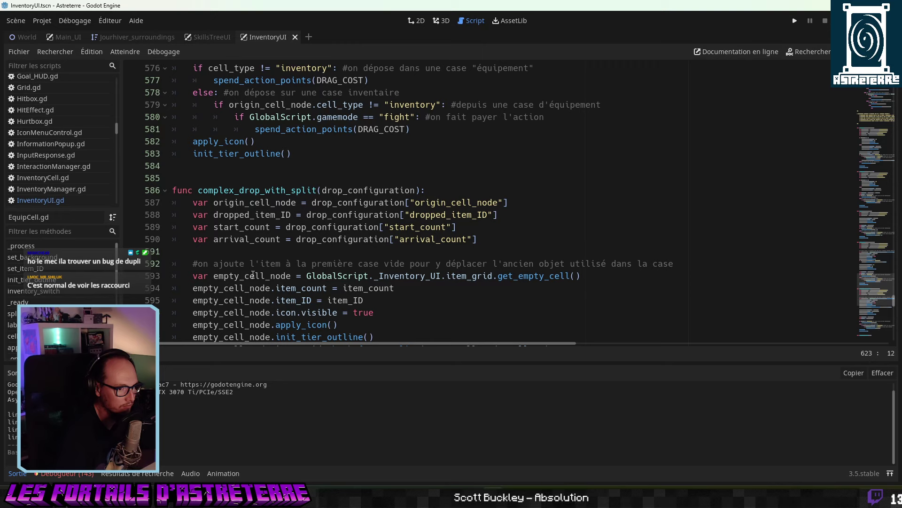
{"action": "scroll", "coordinate": [252, 274], "scroll_direction": "up", "scroll_amount": 16}
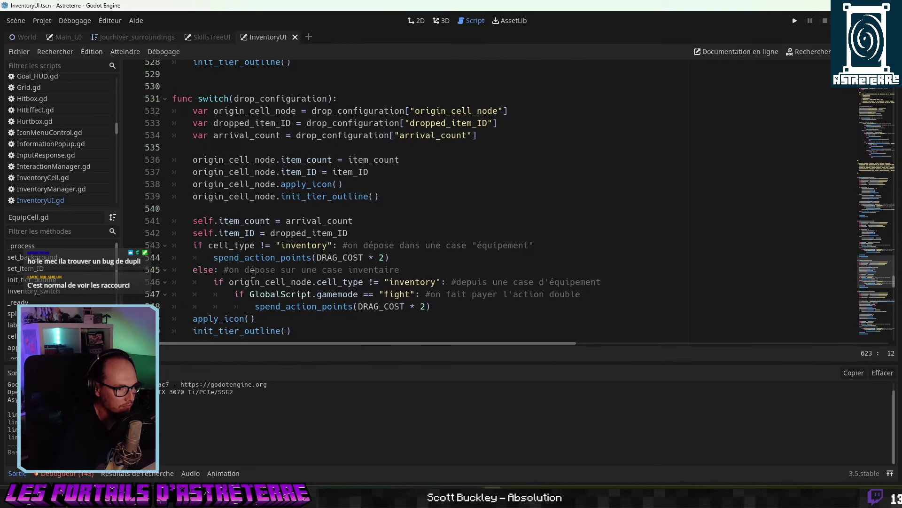
{"action": "scroll", "coordinate": [253, 274], "scroll_direction": "down", "scroll_amount": 1}
{"action": "scroll", "coordinate": [252, 275], "scroll_direction": "up", "scroll_amount": 3}
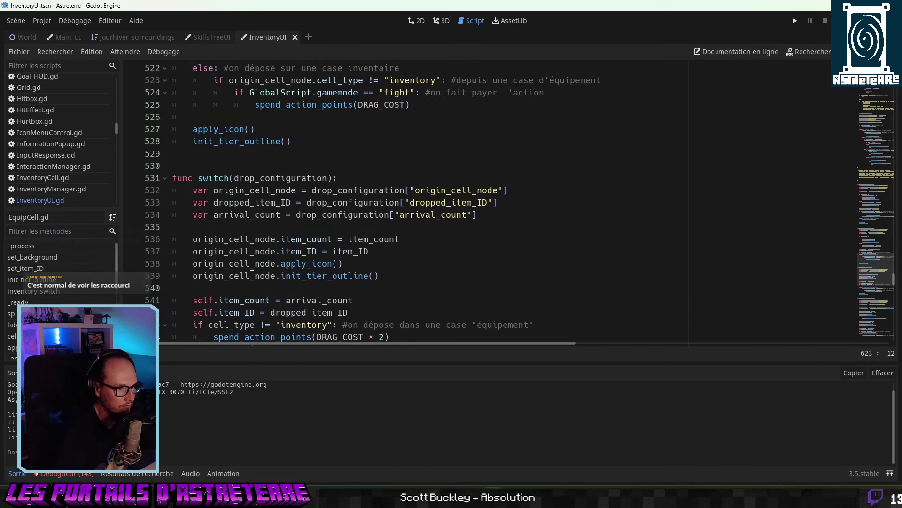
{"action": "scroll", "coordinate": [256, 252], "scroll_direction": "down", "scroll_amount": 2}
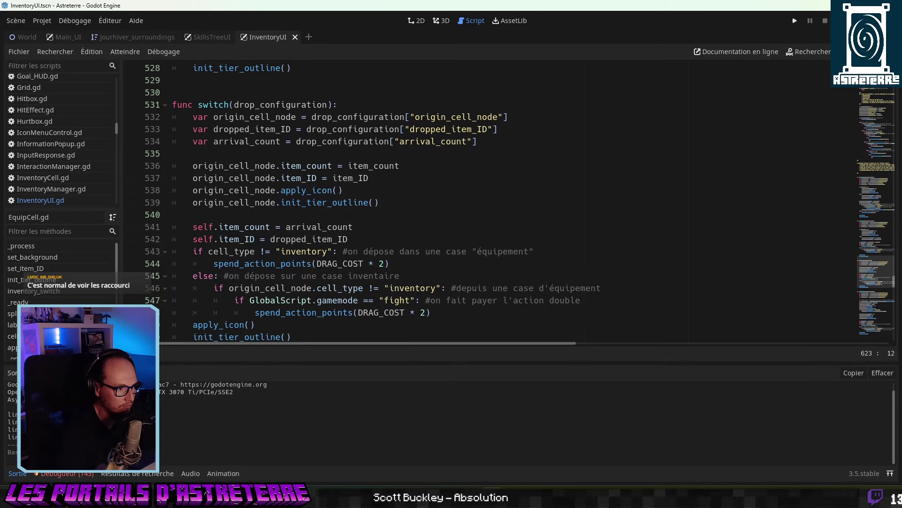
Go to the double_clic function and read how it builds the drop configuration, through to the _input function.
{"action": "scroll", "coordinate": [61, 282], "scroll_direction": "down", "scroll_amount": 5}
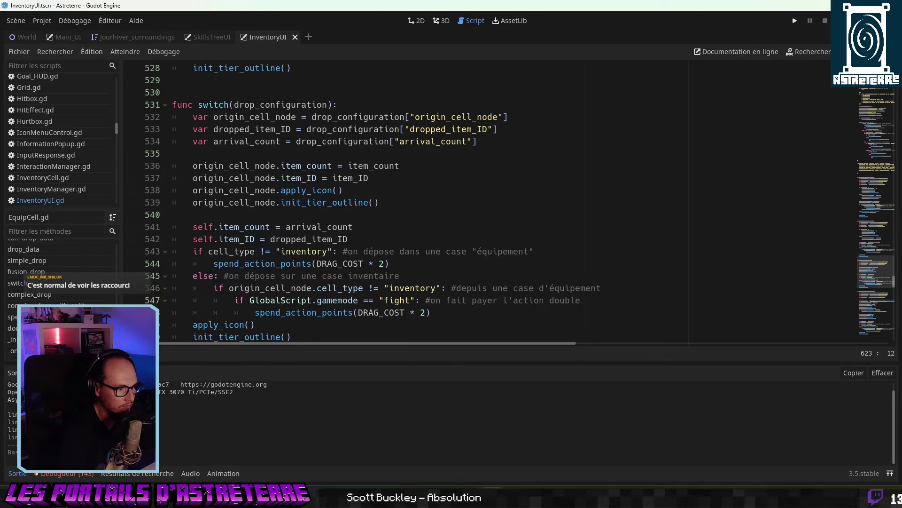
{"action": "left_click", "coordinate": [13, 328]}
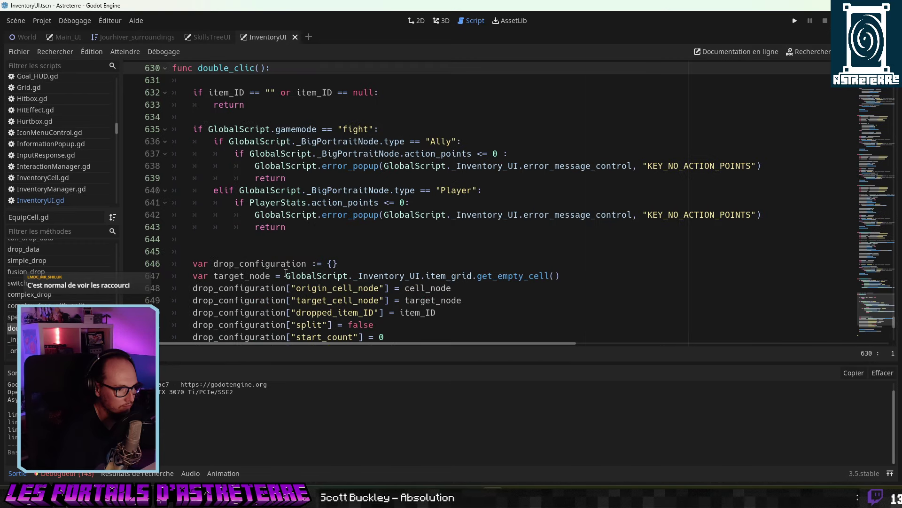
{"action": "scroll", "coordinate": [284, 273], "scroll_direction": "down", "scroll_amount": 2}
{"action": "scroll", "coordinate": [277, 274], "scroll_direction": "down", "scroll_amount": 4}
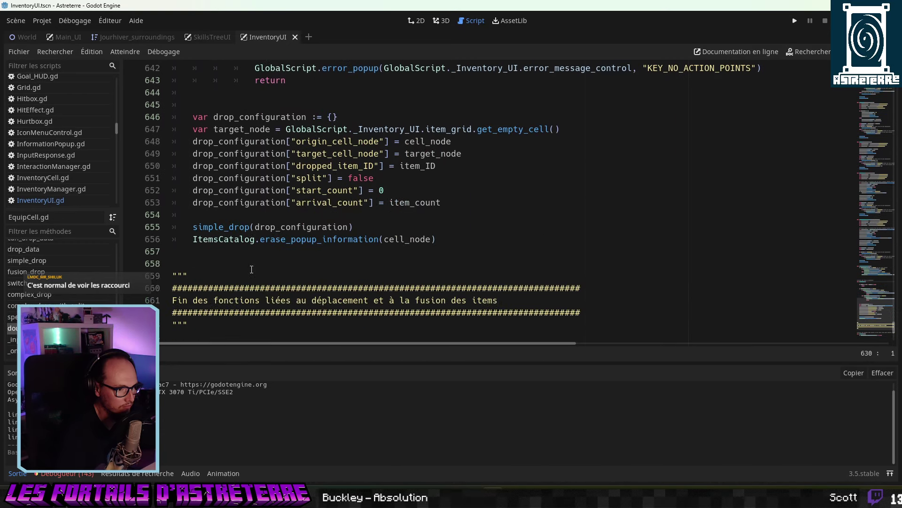
{"action": "scroll", "coordinate": [249, 269], "scroll_direction": "down", "scroll_amount": 2}
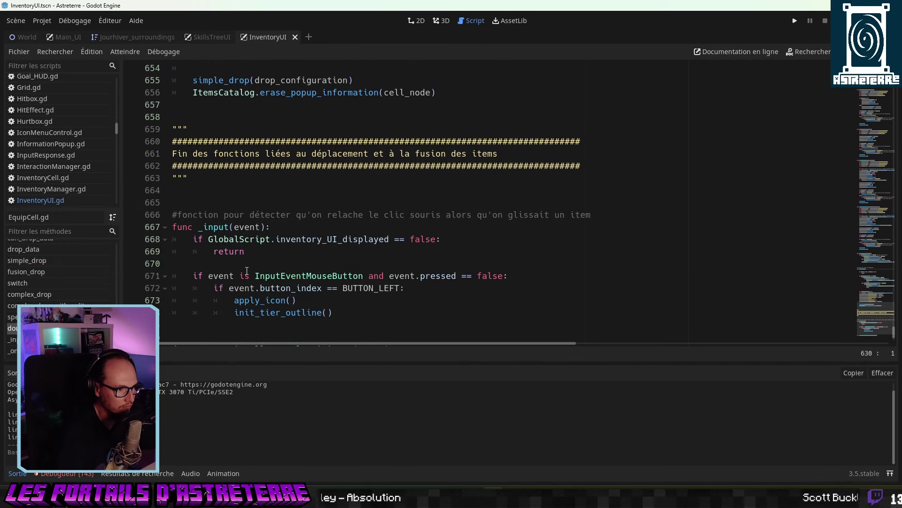
{"action": "scroll", "coordinate": [247, 271], "scroll_direction": "up", "scroll_amount": 1}
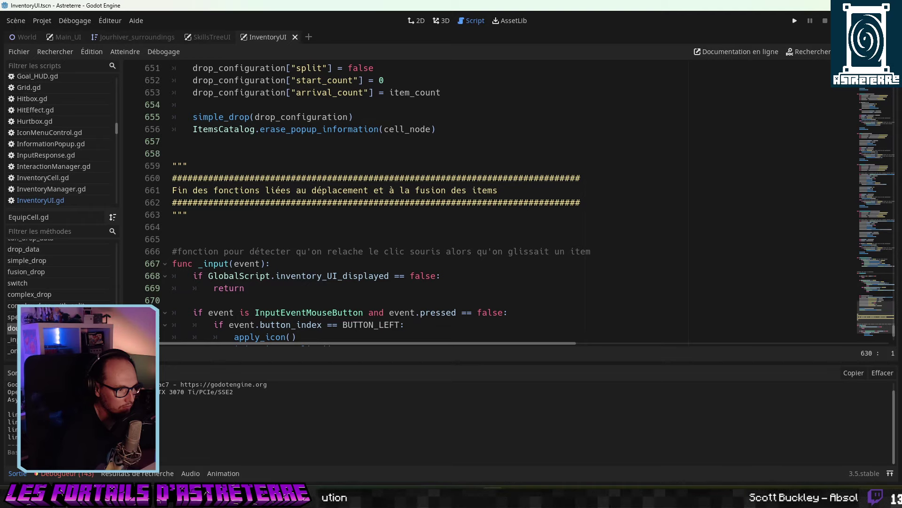
Go to the simple_drop function and examine how it updates the origin and target cells.
{"action": "scroll", "coordinate": [38, 291], "scroll_direction": "up", "scroll_amount": 3}
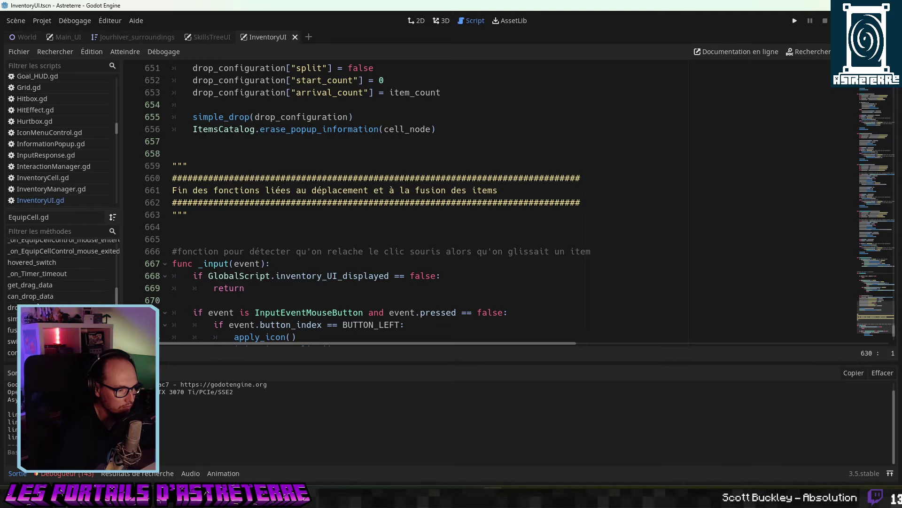
{"action": "left_click", "coordinate": [11, 319]}
{"action": "left_click", "coordinate": [324, 239]}
{"action": "scroll", "coordinate": [324, 240], "scroll_direction": "down", "scroll_amount": 2}
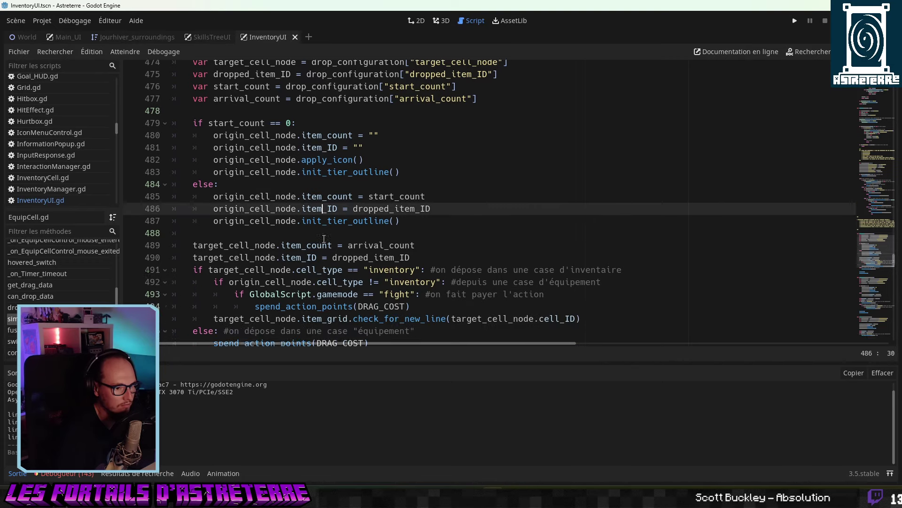
{"action": "left_click", "coordinate": [322, 239]}
{"action": "scroll", "coordinate": [322, 240], "scroll_direction": "down", "scroll_amount": 2}
{"action": "left_click", "coordinate": [322, 240]}
{"action": "scroll", "coordinate": [322, 240], "scroll_direction": "down", "scroll_amount": 3}
{"action": "left_click", "coordinate": [305, 227]}
{"action": "scroll", "coordinate": [305, 239], "scroll_direction": "down", "scroll_amount": 3}
{"action": "left_click", "coordinate": [305, 238]}
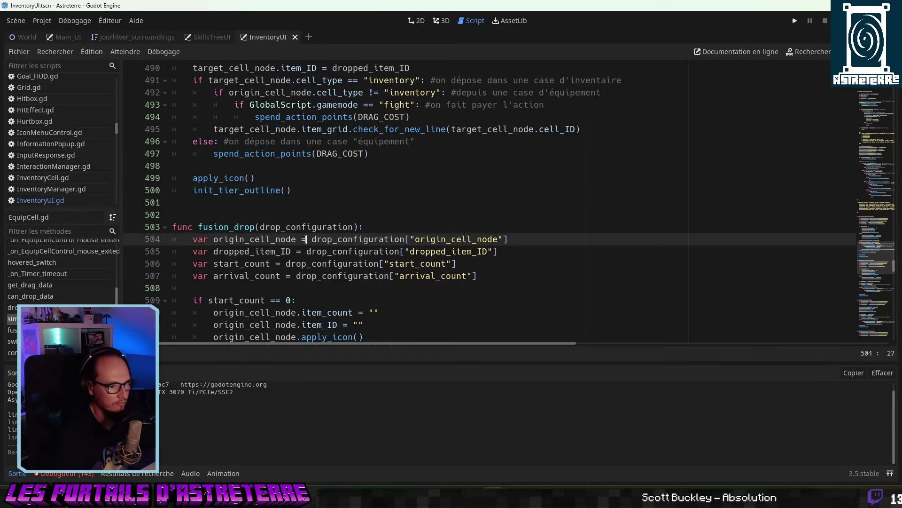
Examine how the fusion_drop and switch functions assign item counts and IDs and refresh the cell icons.
{"action": "scroll", "coordinate": [308, 238], "scroll_direction": "down", "scroll_amount": 3}
{"action": "scroll", "coordinate": [312, 236], "scroll_direction": "down", "scroll_amount": 4}
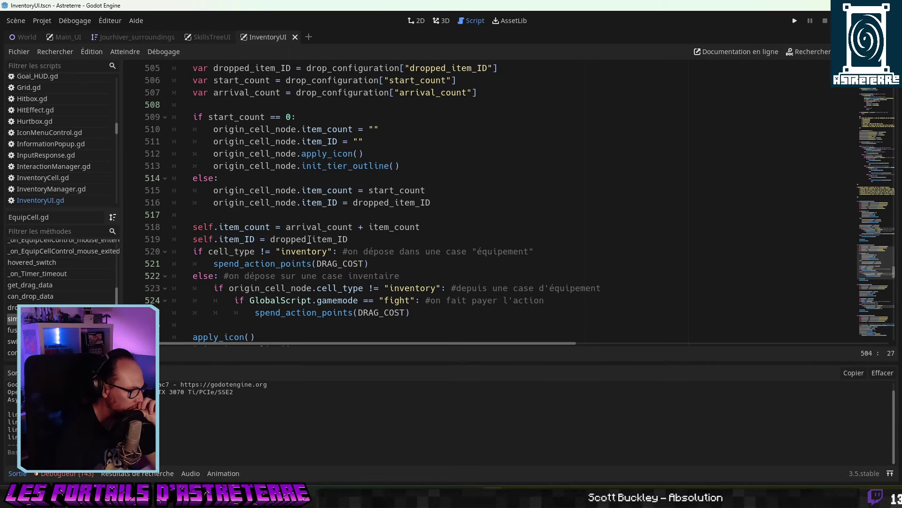
{"action": "scroll", "coordinate": [309, 240], "scroll_direction": "down", "scroll_amount": 1}
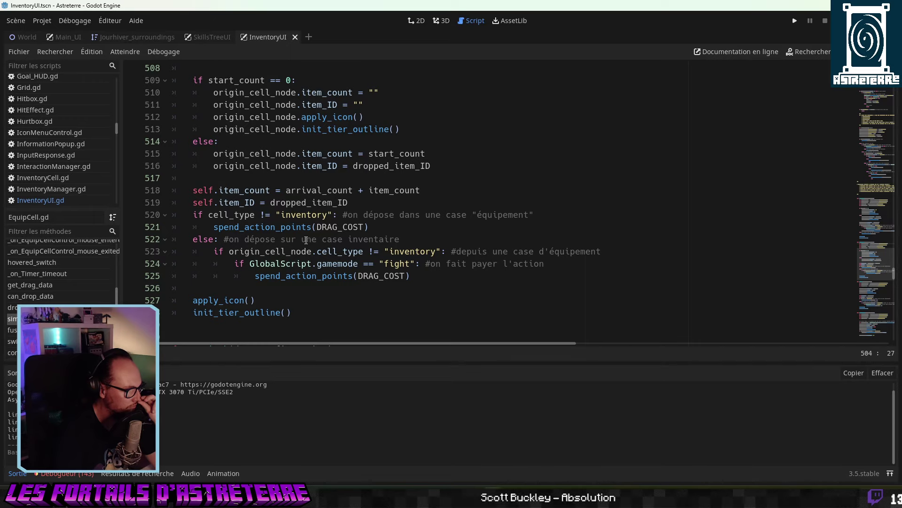
{"action": "scroll", "coordinate": [260, 307], "scroll_direction": "down", "scroll_amount": 2}
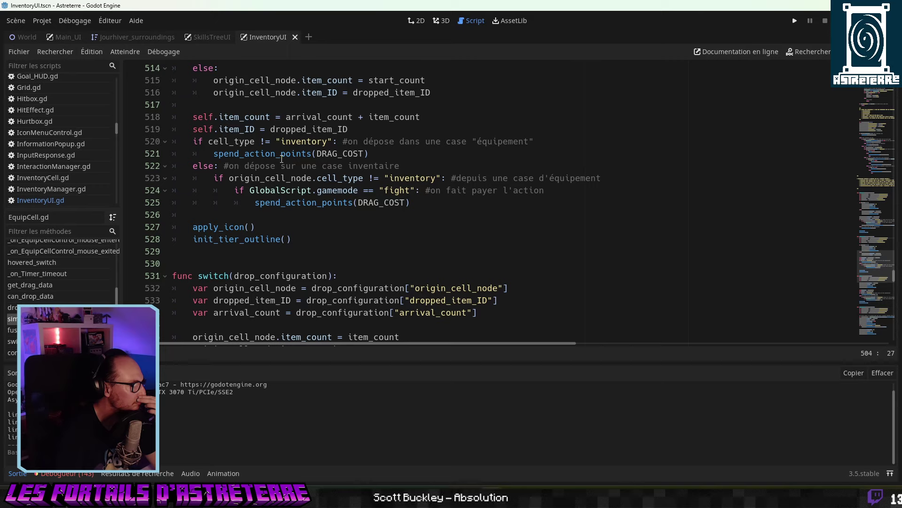
{"action": "scroll", "coordinate": [297, 227], "scroll_direction": "down", "scroll_amount": 5}
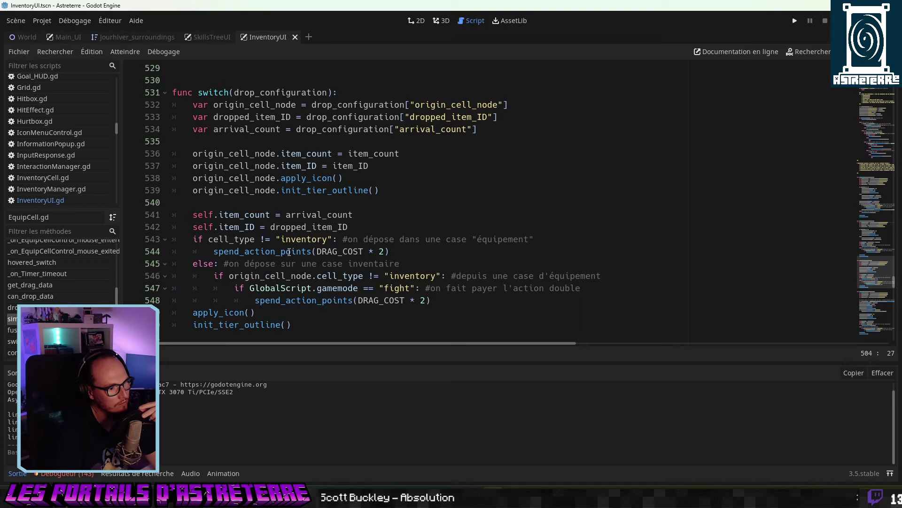
{"action": "scroll", "coordinate": [289, 252], "scroll_direction": "up", "scroll_amount": 2}
{"action": "scroll", "coordinate": [289, 252], "scroll_direction": "down", "scroll_amount": 1}
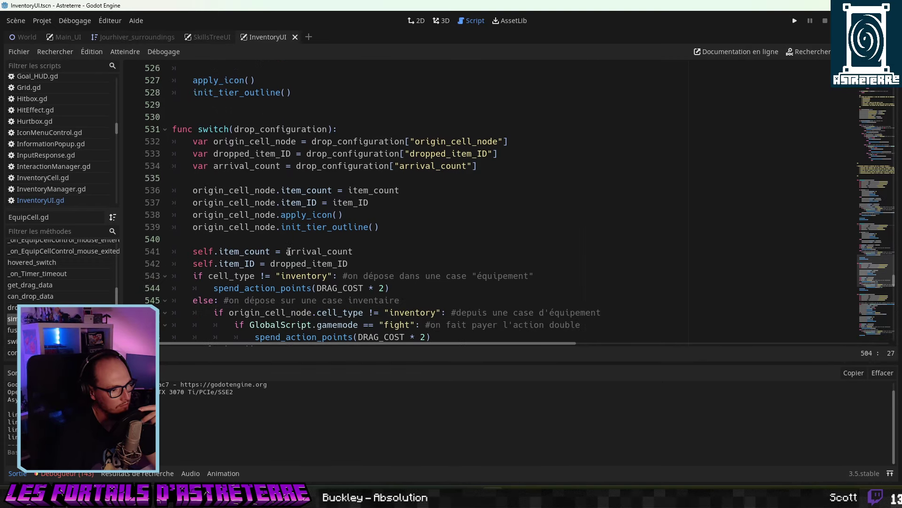
{"action": "scroll", "coordinate": [288, 252], "scroll_direction": "down", "scroll_amount": 2}
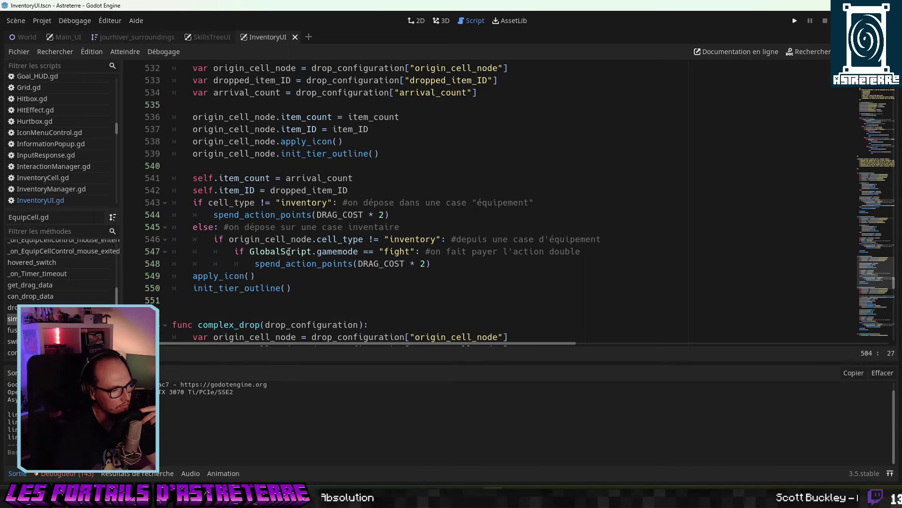
{"action": "scroll", "coordinate": [289, 251], "scroll_direction": "down", "scroll_amount": 1}
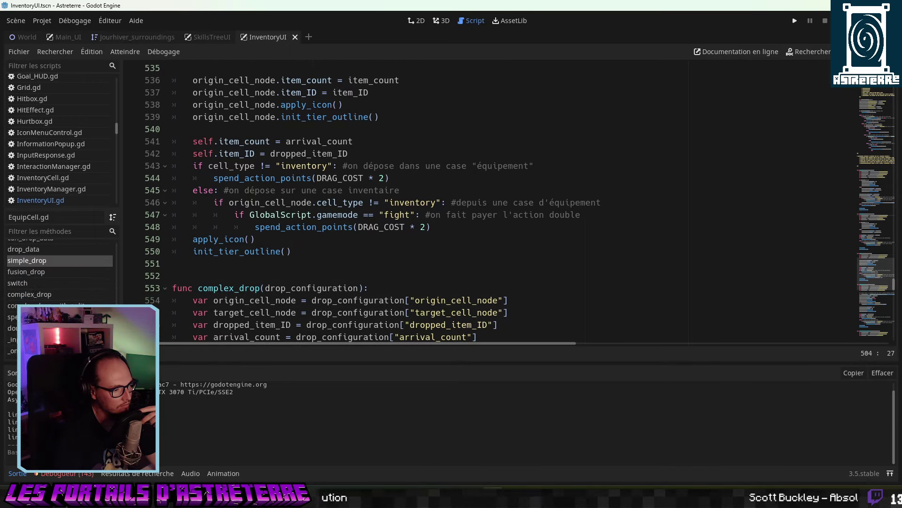
Go to the apply_icon function and examine its empty-item return and its get_equipment_to_save and save_equipment calls.
{"action": "scroll", "coordinate": [43, 303], "scroll_direction": "up", "scroll_amount": 5}
{"action": "left_click", "coordinate": [28, 301]}
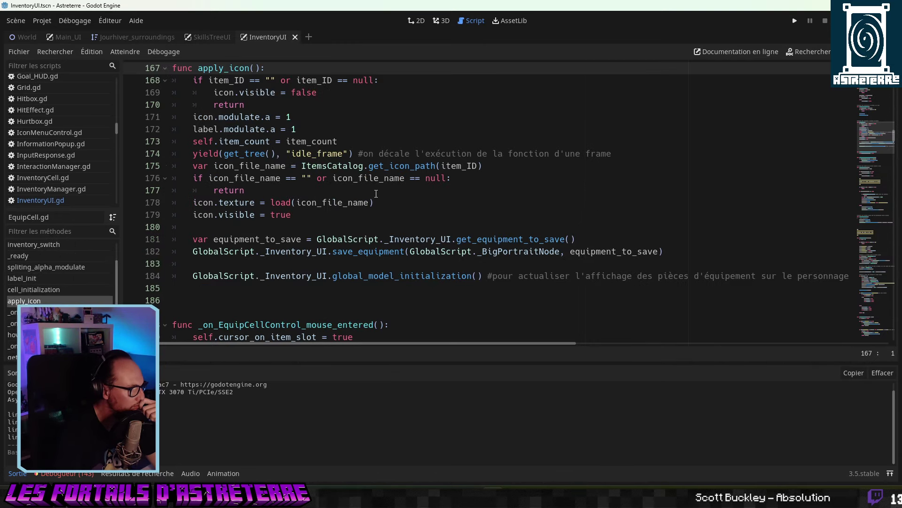
{"action": "left_click", "coordinate": [350, 239]}
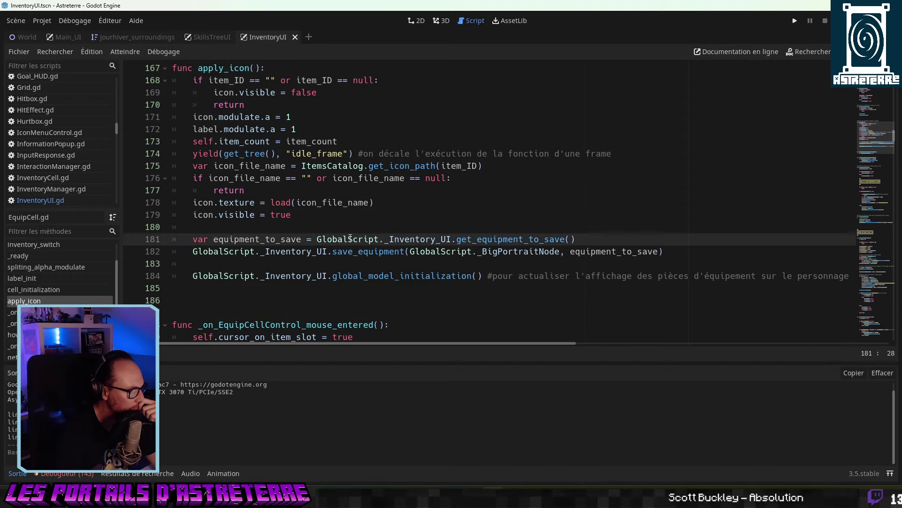
{"action": "scroll", "coordinate": [350, 239], "scroll_direction": "down", "scroll_amount": 1}
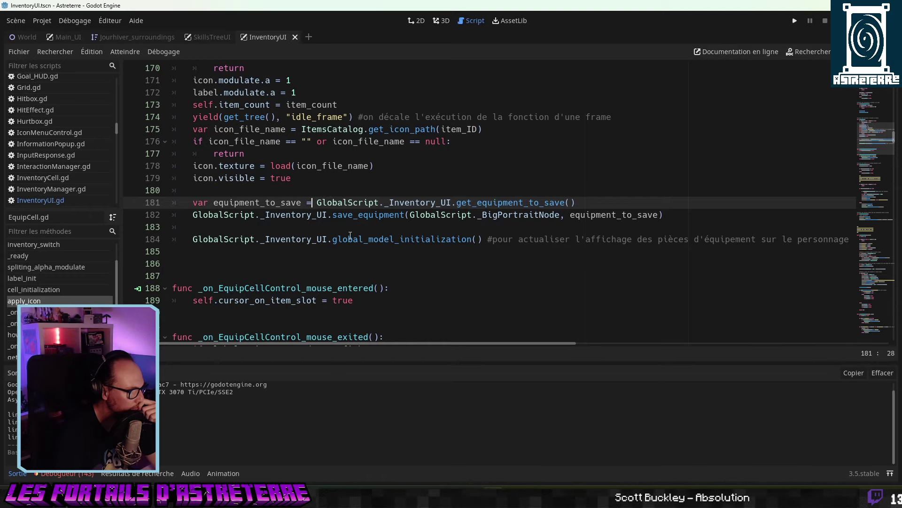
{"action": "left_click", "coordinate": [328, 182]}
{"action": "scroll", "coordinate": [328, 183], "scroll_direction": "up", "scroll_amount": 1}
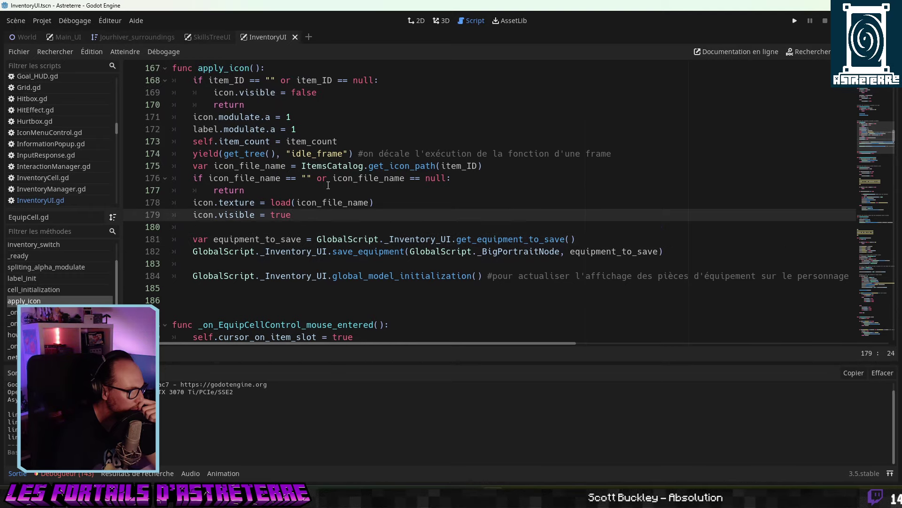
{"action": "scroll", "coordinate": [328, 186], "scroll_direction": "up", "scroll_amount": 1}
{"action": "scroll", "coordinate": [328, 185], "scroll_direction": "down", "scroll_amount": 1}
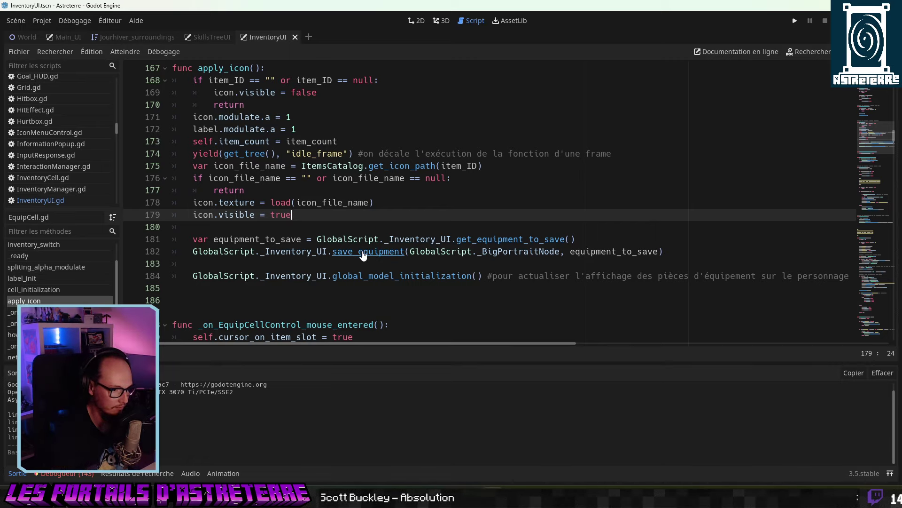
{"action": "left_click", "coordinate": [359, 254]}
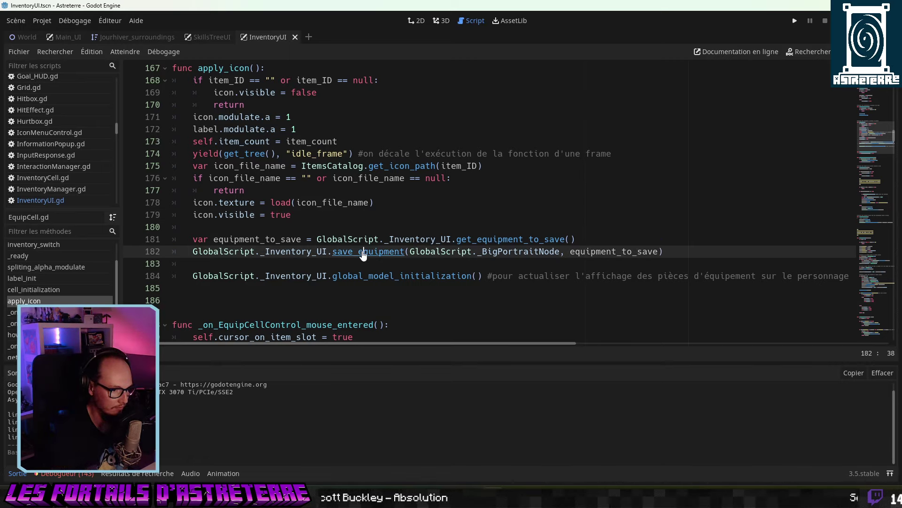
{"action": "left_click", "coordinate": [278, 239]}
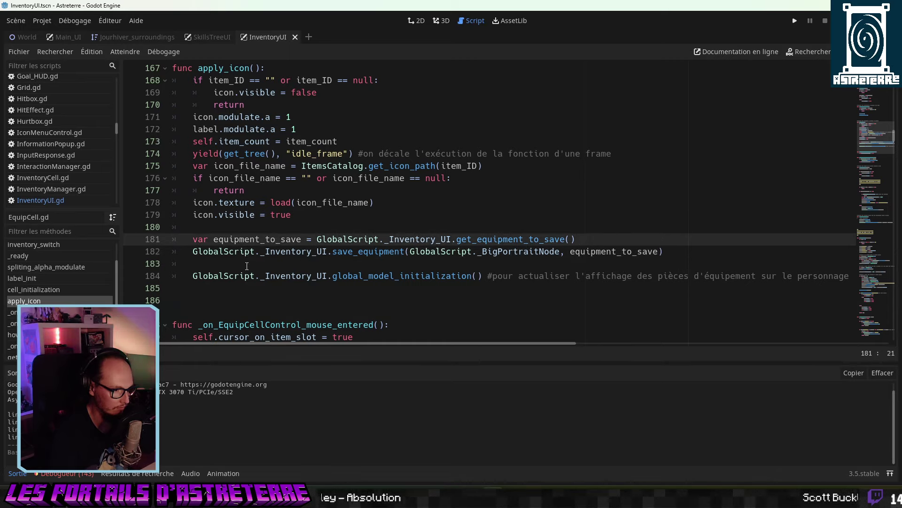
{"action": "left_click", "coordinate": [463, 252]}
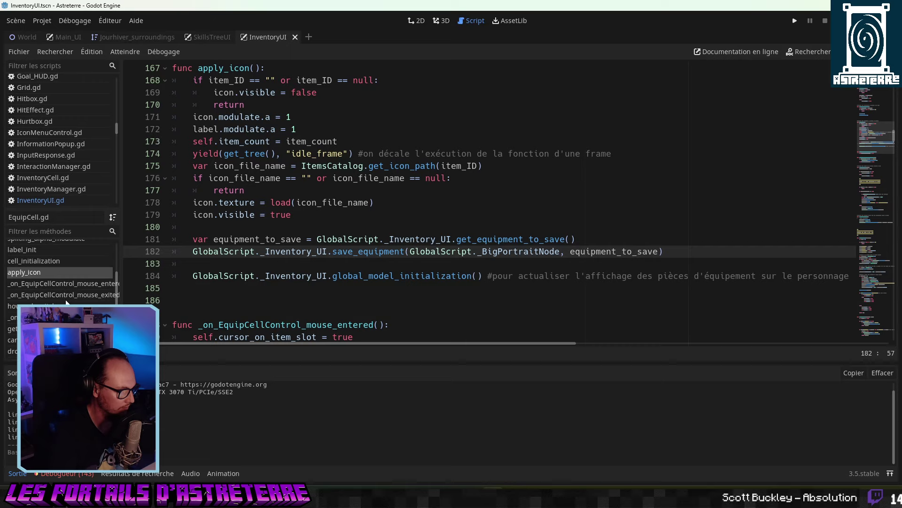
Go to the drop_data function and examine its split handling, same-cell return and drop_configuration dictionary.
{"action": "scroll", "coordinate": [61, 273], "scroll_direction": "down", "scroll_amount": 3}
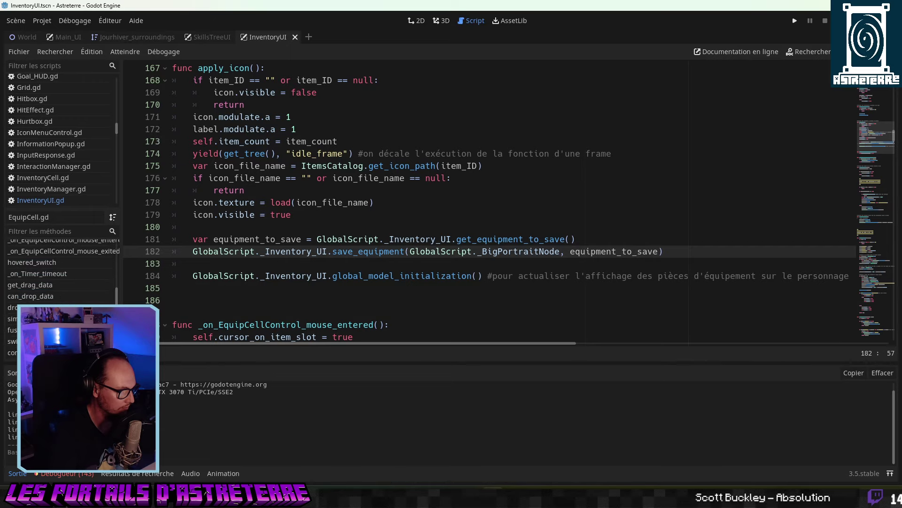
{"action": "scroll", "coordinate": [61, 273], "scroll_direction": "down", "scroll_amount": 1}
{"action": "left_click", "coordinate": [44, 294]}
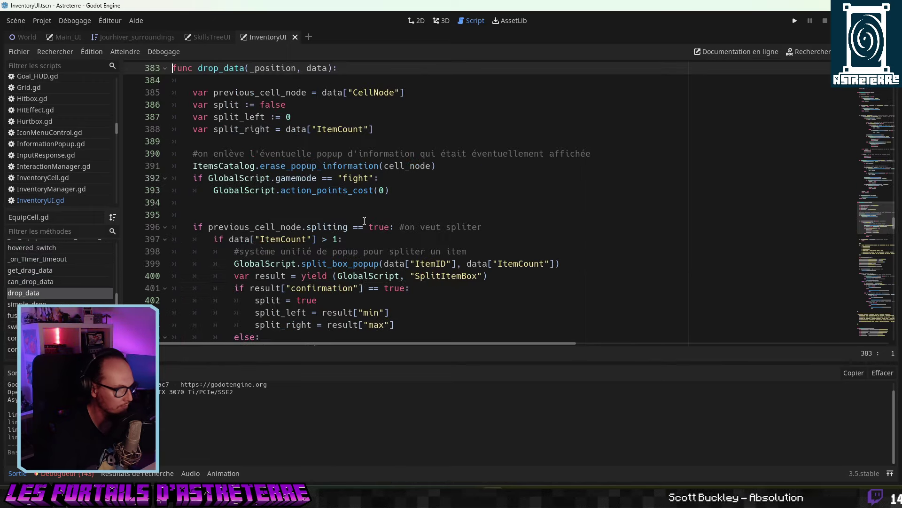
{"action": "left_click", "coordinate": [193, 214]}
{"action": "key", "text": "Up"}
{"action": "key", "text": "Up"}
{"action": "key", "text": "Up"}
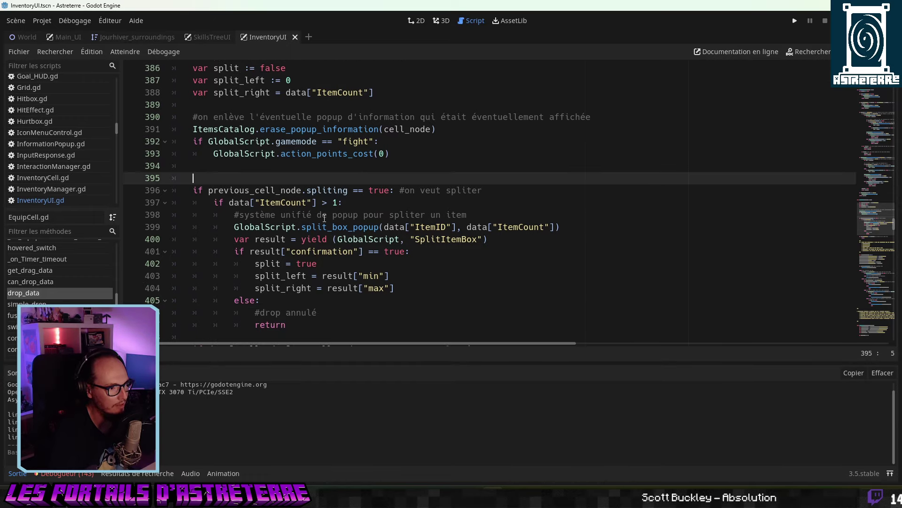
{"action": "scroll", "coordinate": [266, 177], "scroll_direction": "up", "scroll_amount": 1}
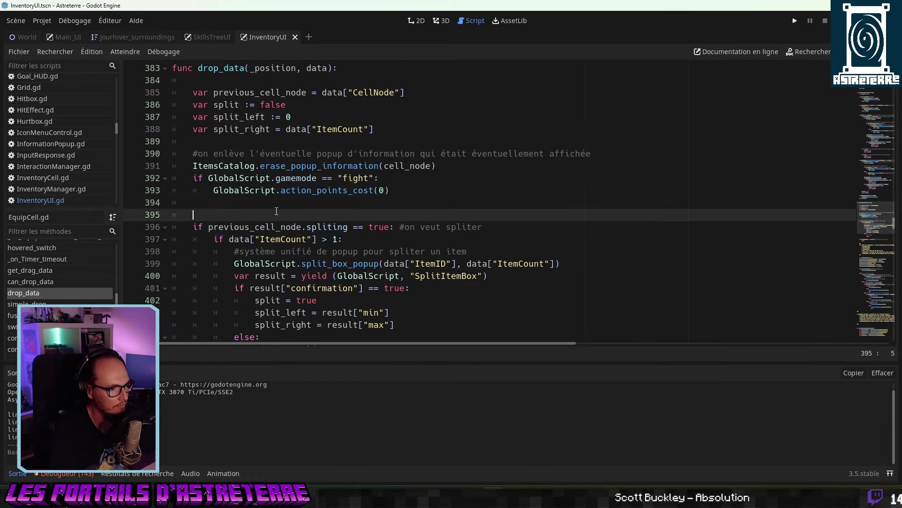
{"action": "scroll", "coordinate": [277, 211], "scroll_direction": "down", "scroll_amount": 2}
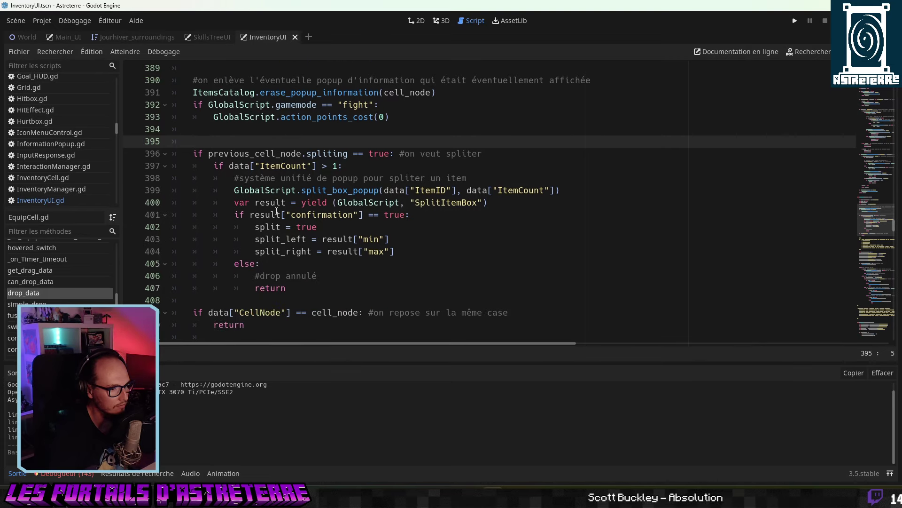
{"action": "scroll", "coordinate": [276, 211], "scroll_direction": "down", "scroll_amount": 1}
{"action": "scroll", "coordinate": [277, 211], "scroll_direction": "down", "scroll_amount": 3}
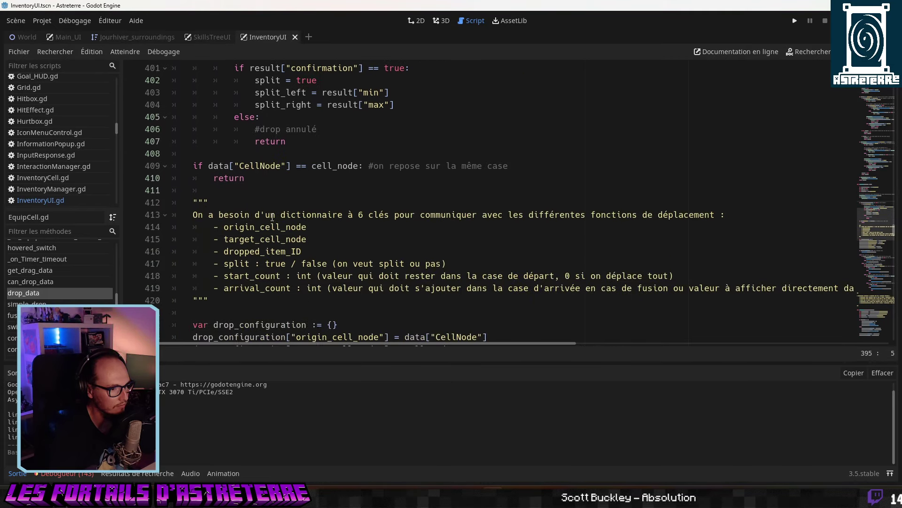
{"action": "scroll", "coordinate": [272, 217], "scroll_direction": "down", "scroll_amount": 2}
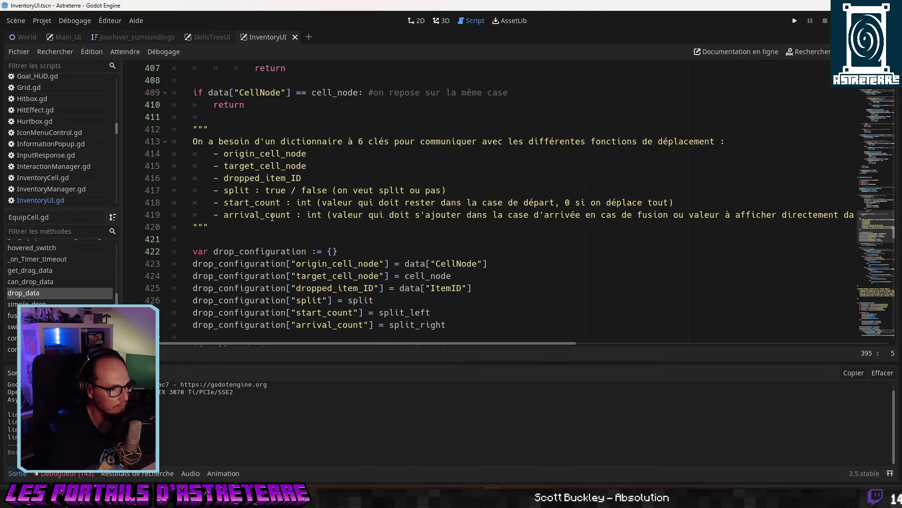
{"action": "scroll", "coordinate": [273, 217], "scroll_direction": "down", "scroll_amount": 1}
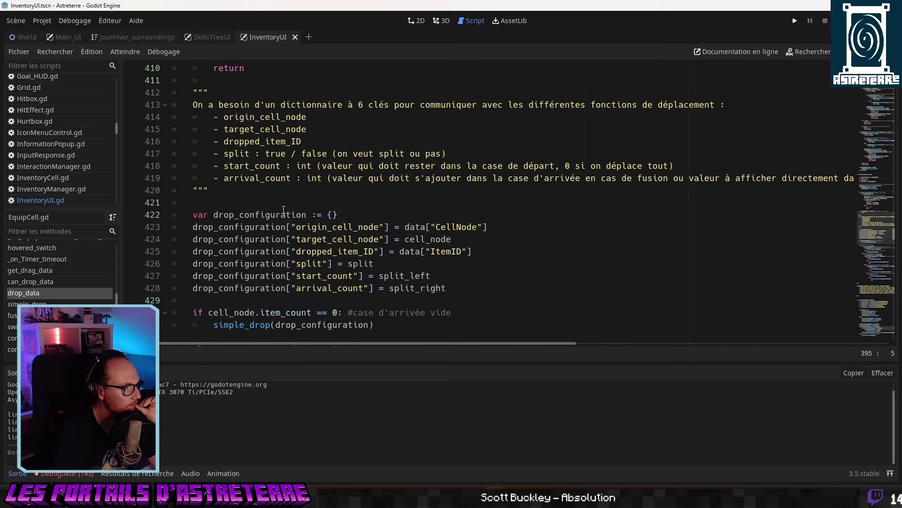
Examine the drop_data conditions that choose between simple_drop, fusion_drop, switch, complex_drop and complex_drop_with_split.
{"action": "scroll", "coordinate": [284, 209], "scroll_direction": "down", "scroll_amount": 2}
{"action": "scroll", "coordinate": [283, 210], "scroll_direction": "down", "scroll_amount": 2}
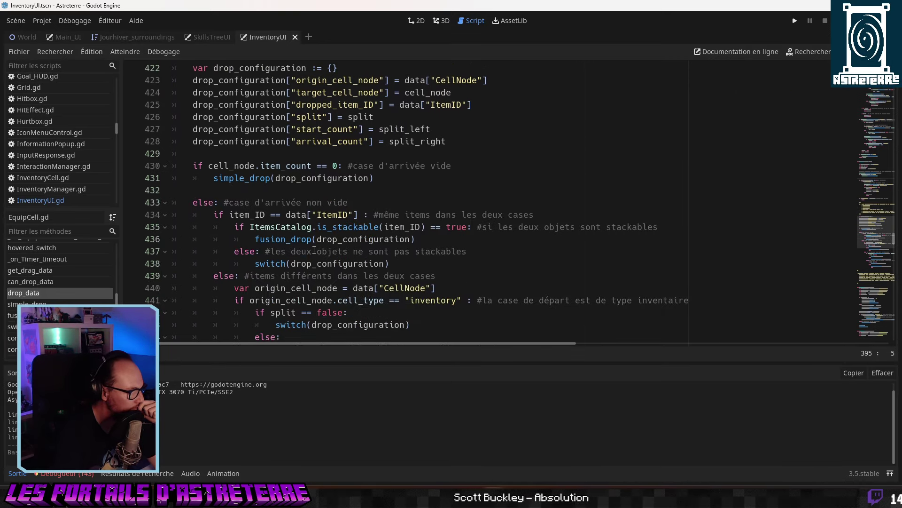
{"action": "scroll", "coordinate": [314, 251], "scroll_direction": "down", "scroll_amount": 1}
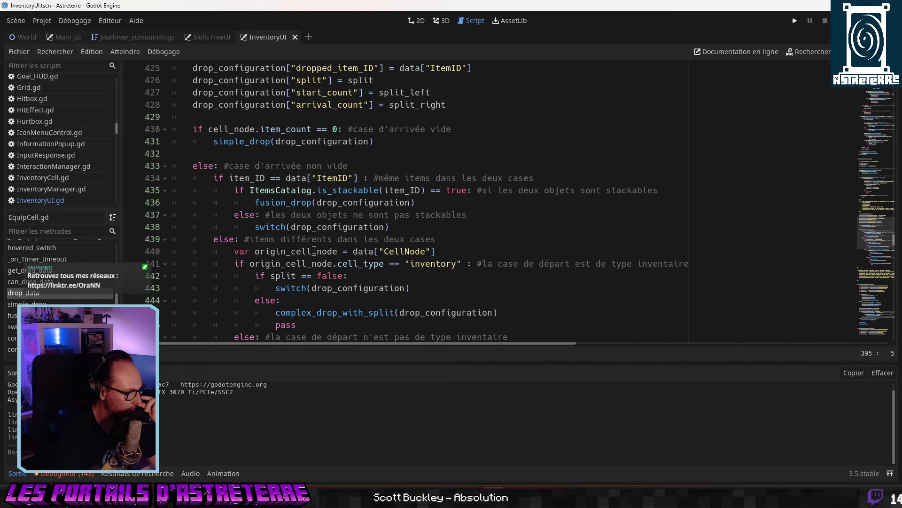
{"action": "scroll", "coordinate": [314, 250], "scroll_direction": "down", "scroll_amount": 1}
{"action": "scroll", "coordinate": [314, 251], "scroll_direction": "down", "scroll_amount": 1}
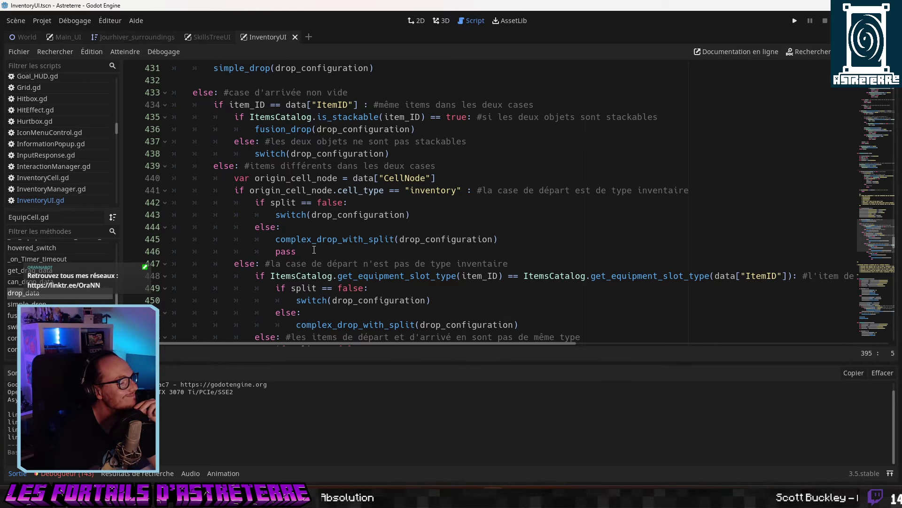
{"action": "scroll", "coordinate": [314, 249], "scroll_direction": "down", "scroll_amount": 1}
{"action": "scroll", "coordinate": [314, 249], "scroll_direction": "down", "scroll_amount": 1}
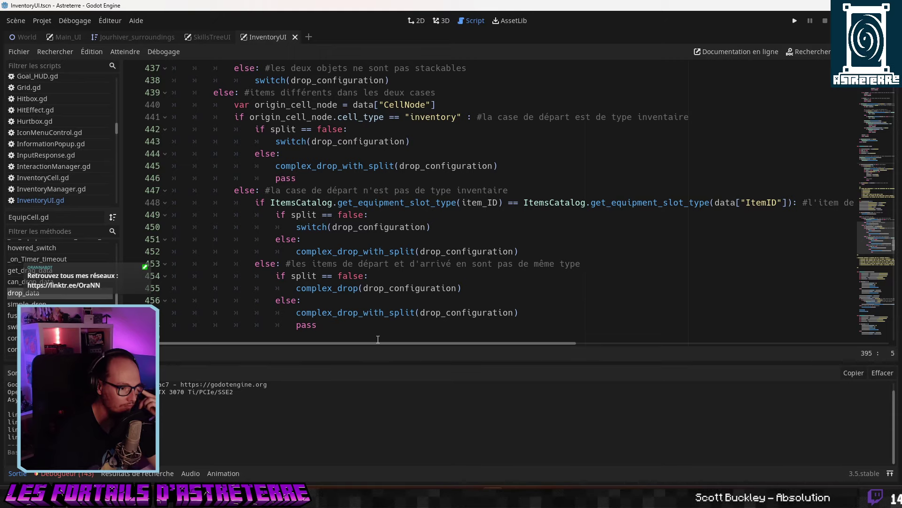
{"action": "left_click_drag", "start_coordinate": [375, 342], "coordinate": [400, 342]}
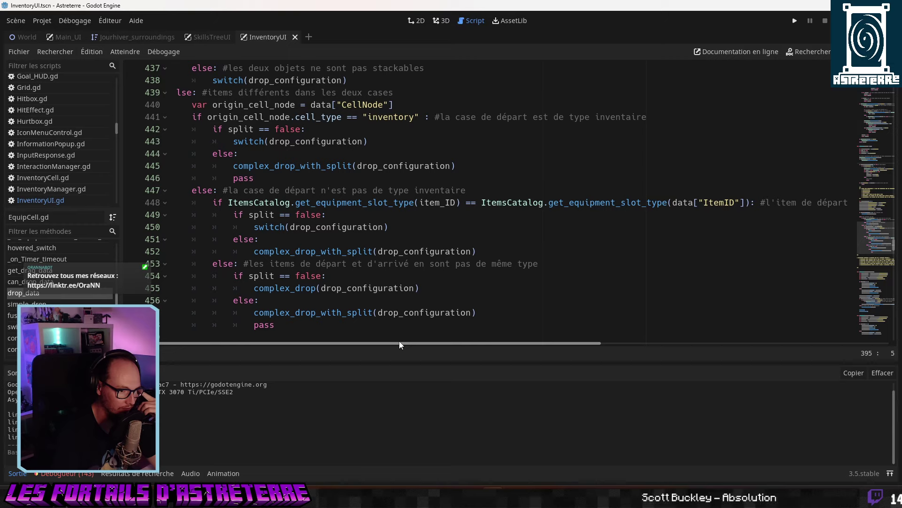
{"action": "left_click_drag", "start_coordinate": [399, 342], "coordinate": [363, 349]}
{"action": "scroll", "coordinate": [375, 297], "scroll_direction": "down", "scroll_amount": 1}
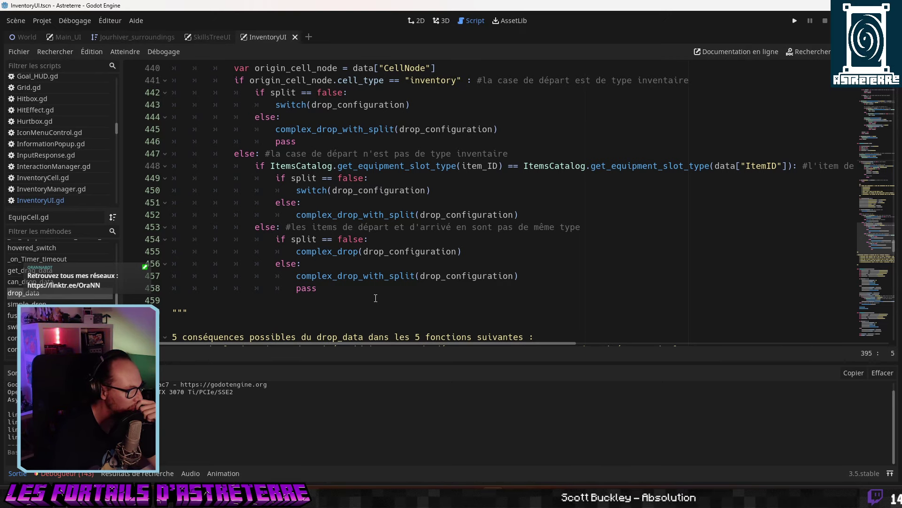
Read the comment on the five drop_data consequences and check simple_drop's cell assignments, action-point spending and icon refresh.
{"action": "scroll", "coordinate": [376, 297], "scroll_direction": "down", "scroll_amount": 2}
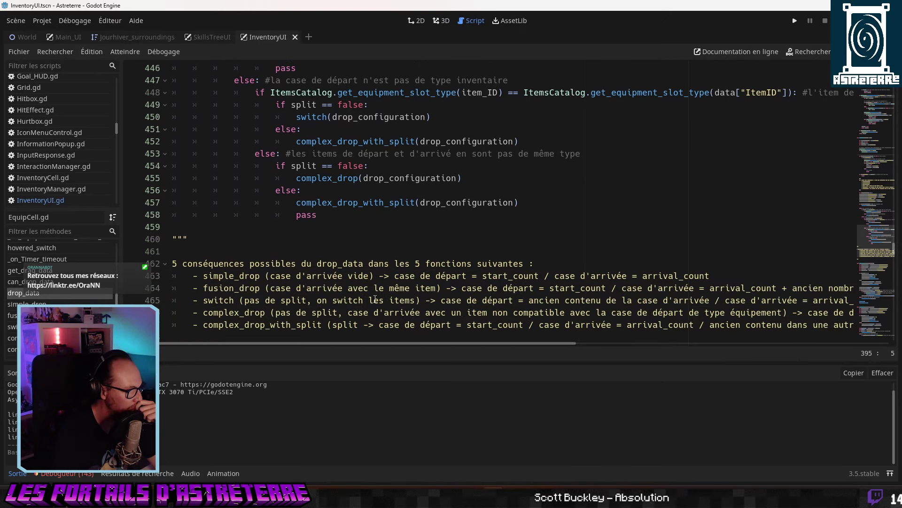
{"action": "scroll", "coordinate": [376, 299], "scroll_direction": "down", "scroll_amount": 3}
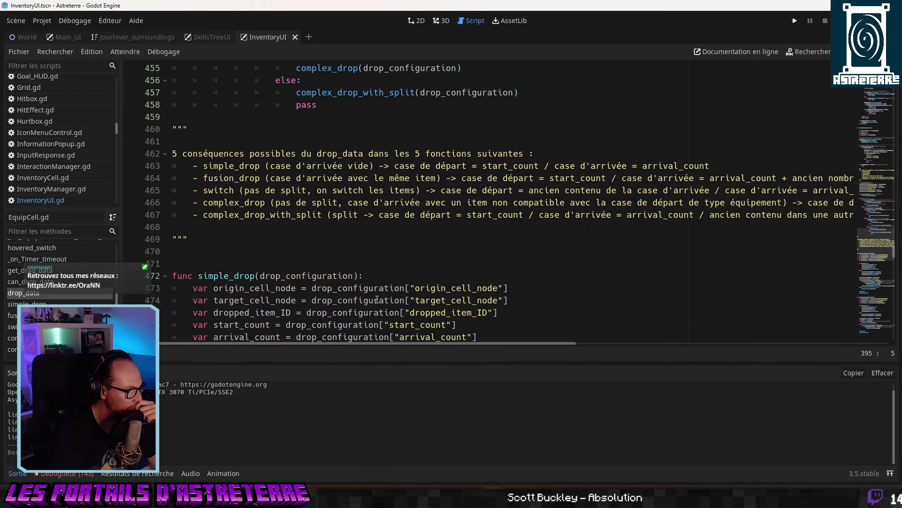
{"action": "scroll", "coordinate": [377, 299], "scroll_direction": "down", "scroll_amount": 4}
{"action": "scroll", "coordinate": [376, 301], "scroll_direction": "down", "scroll_amount": 1}
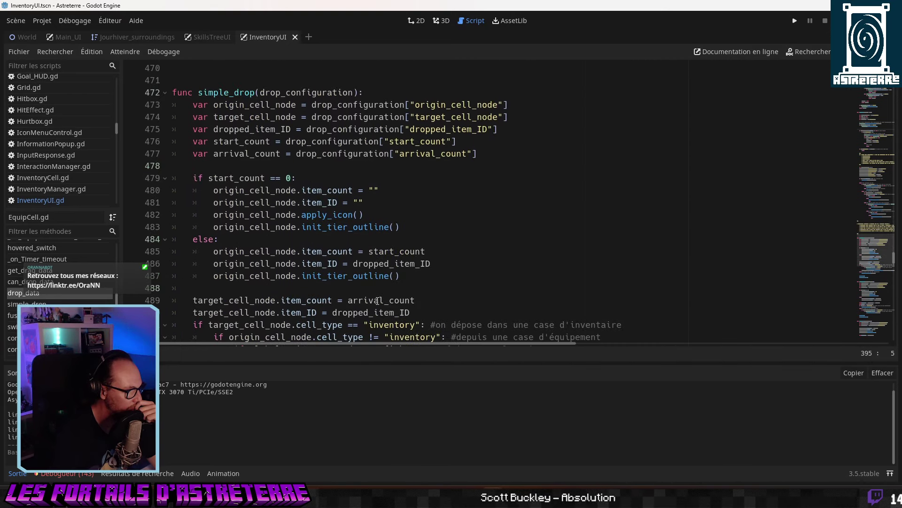
{"action": "scroll", "coordinate": [377, 300], "scroll_direction": "down", "scroll_amount": 1}
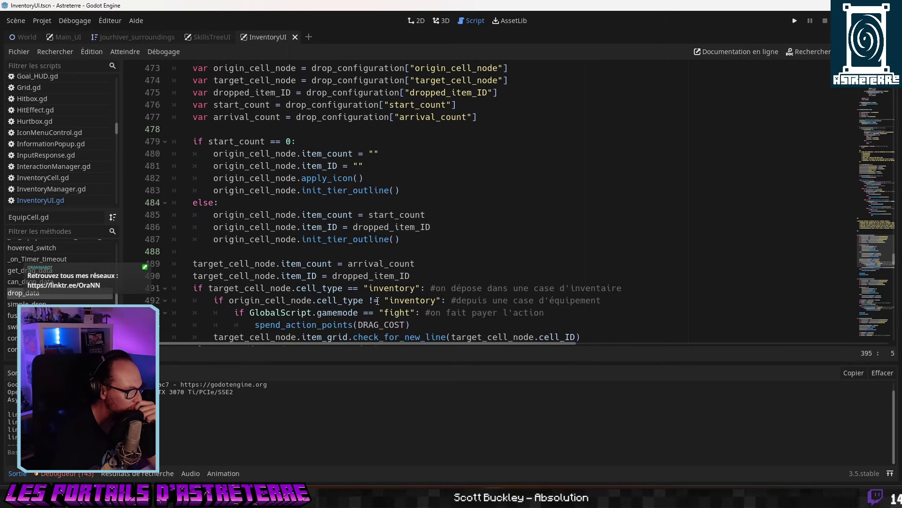
{"action": "scroll", "coordinate": [377, 301], "scroll_direction": "down", "scroll_amount": 2}
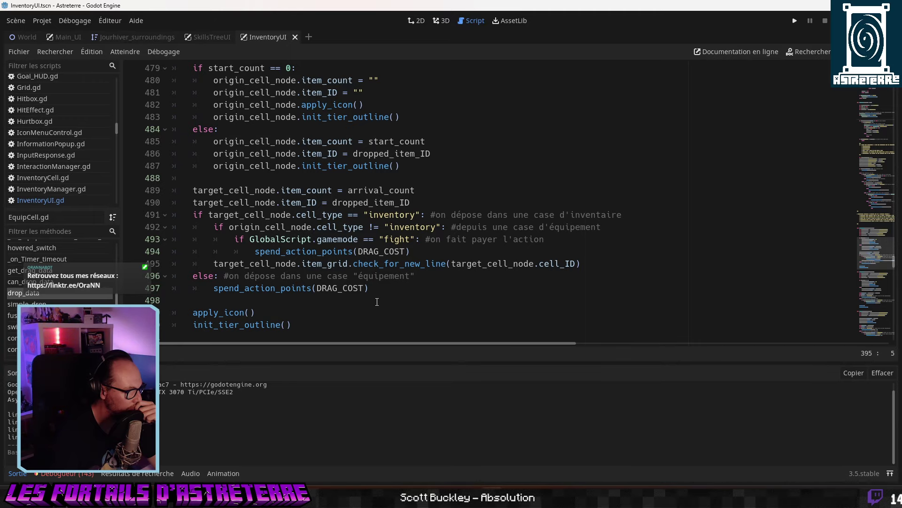
{"action": "scroll", "coordinate": [377, 301], "scroll_direction": "down", "scroll_amount": 1}
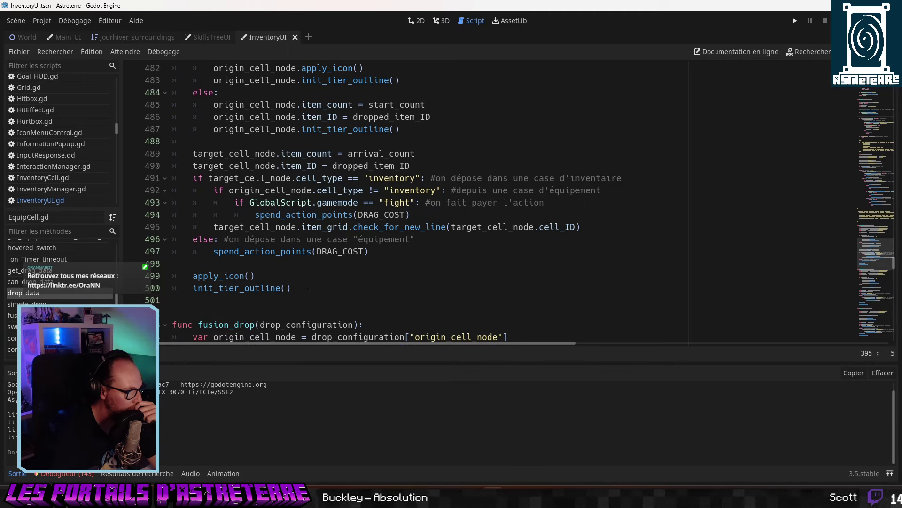
{"action": "scroll", "coordinate": [309, 287], "scroll_direction": "down", "scroll_amount": 1}
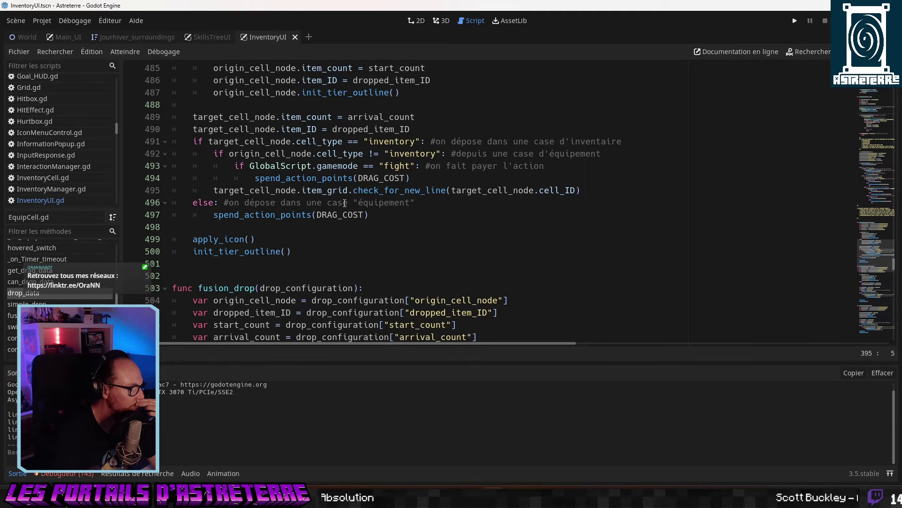
Examine how fusion_drop clears or updates the origin cell and adds the arrival count to the target cell.
{"action": "scroll", "coordinate": [288, 238], "scroll_direction": "down", "scroll_amount": 2}
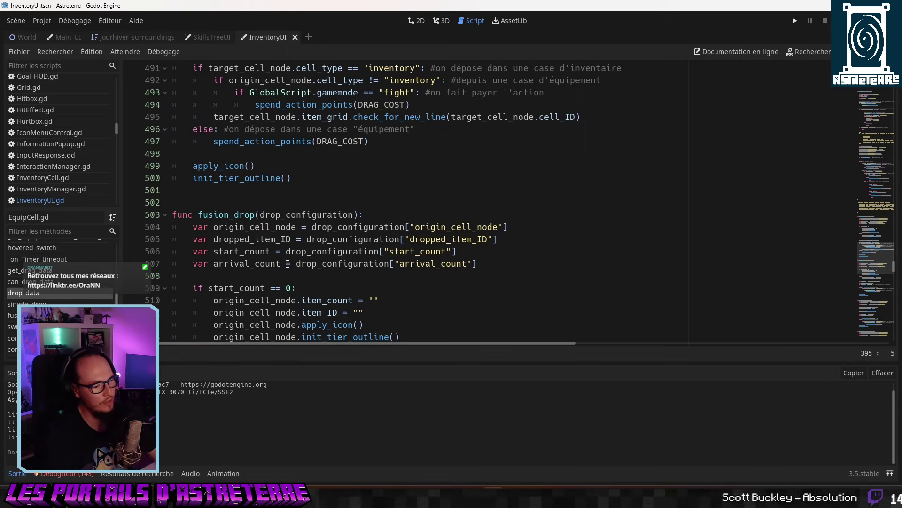
{"action": "scroll", "coordinate": [288, 264], "scroll_direction": "down", "scroll_amount": 2}
{"action": "scroll", "coordinate": [288, 264], "scroll_direction": "down", "scroll_amount": 1}
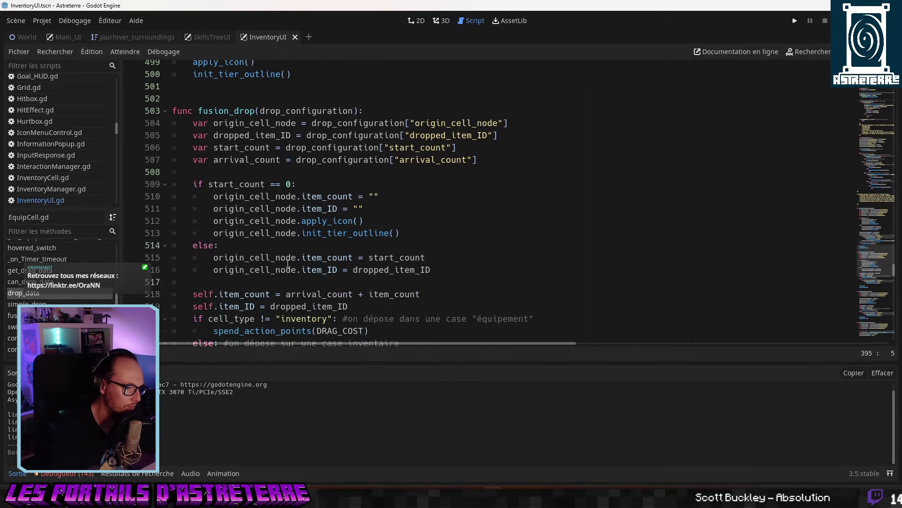
{"action": "scroll", "coordinate": [288, 264], "scroll_direction": "down", "scroll_amount": 1}
{"action": "scroll", "coordinate": [289, 263], "scroll_direction": "down", "scroll_amount": 1}
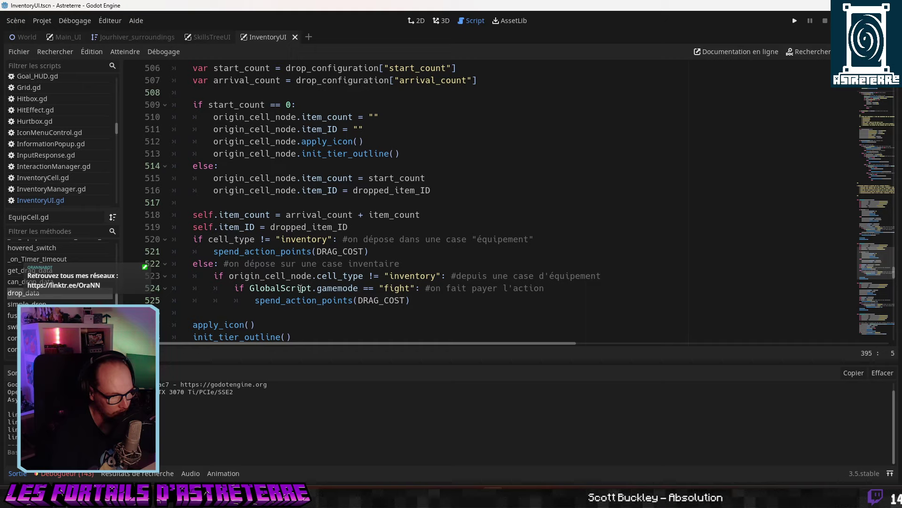
Go from the spend_action_points call in fusion_drop to its function and read the Player and Ally branches.
{"action": "double_click", "coordinate": [308, 301]}
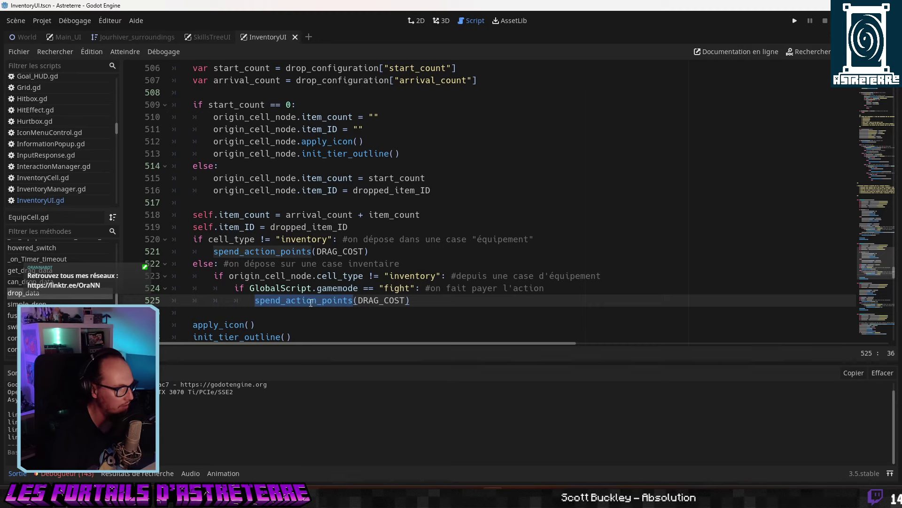
{"action": "scroll", "coordinate": [308, 304], "scroll_direction": "down", "scroll_amount": 2}
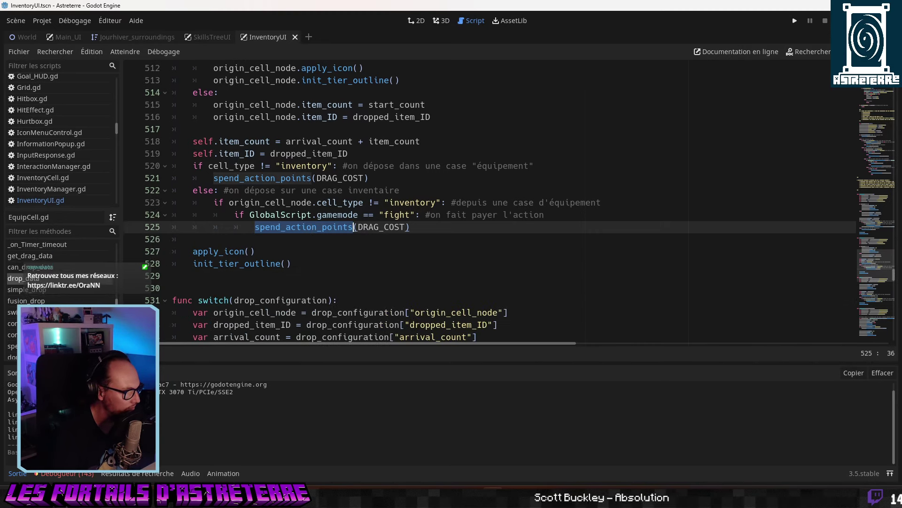
{"action": "scroll", "coordinate": [56, 291], "scroll_direction": "down", "scroll_amount": 2}
{"action": "left_click", "coordinate": [57, 316]}
{"action": "scroll", "coordinate": [344, 202], "scroll_direction": "up", "scroll_amount": 1}
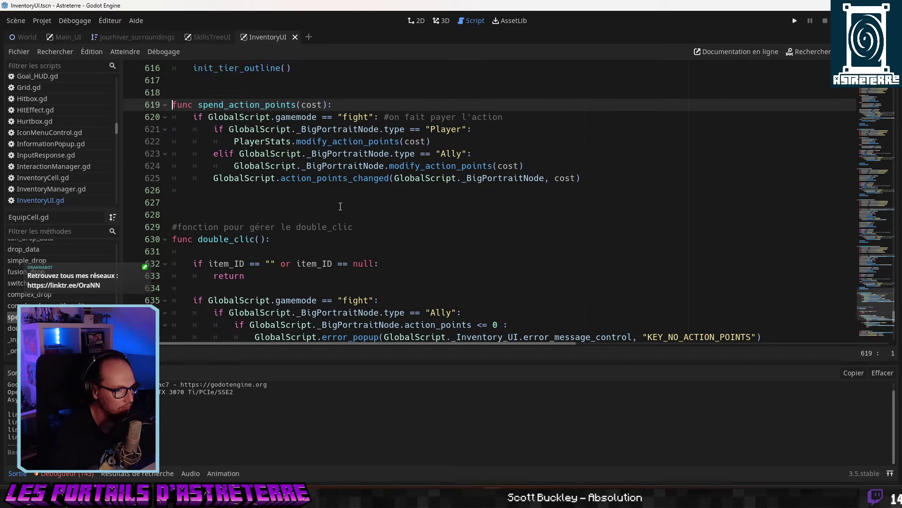
{"action": "left_click", "coordinate": [448, 142]}
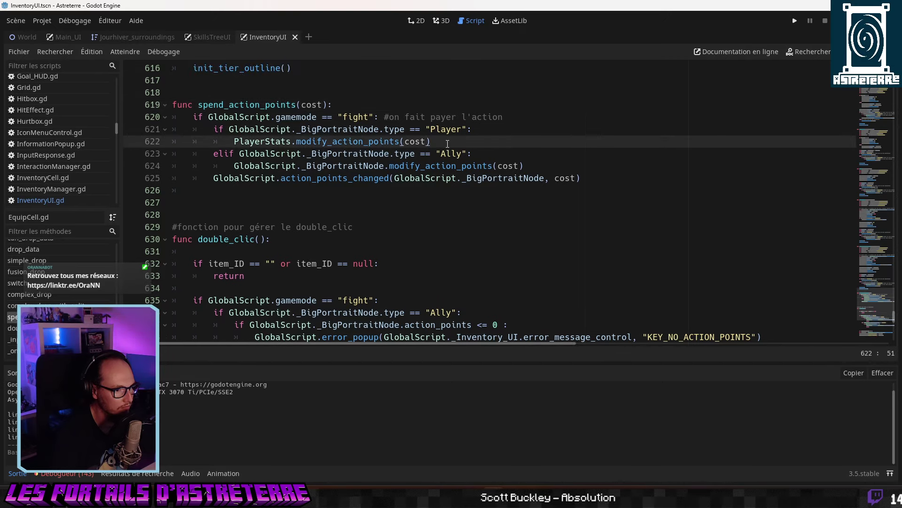
{"action": "left_click", "coordinate": [429, 165]}
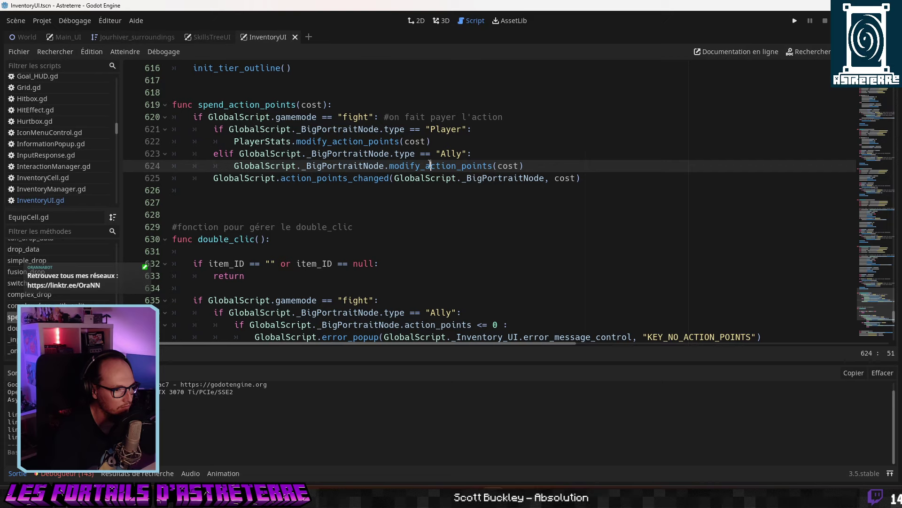
{"action": "left_click", "coordinate": [360, 178]}
Review double_clic's action-point checks, drop configuration and simple_drop call, through to the start of the _input function.
{"action": "scroll", "coordinate": [360, 180], "scroll_direction": "down", "scroll_amount": 4}
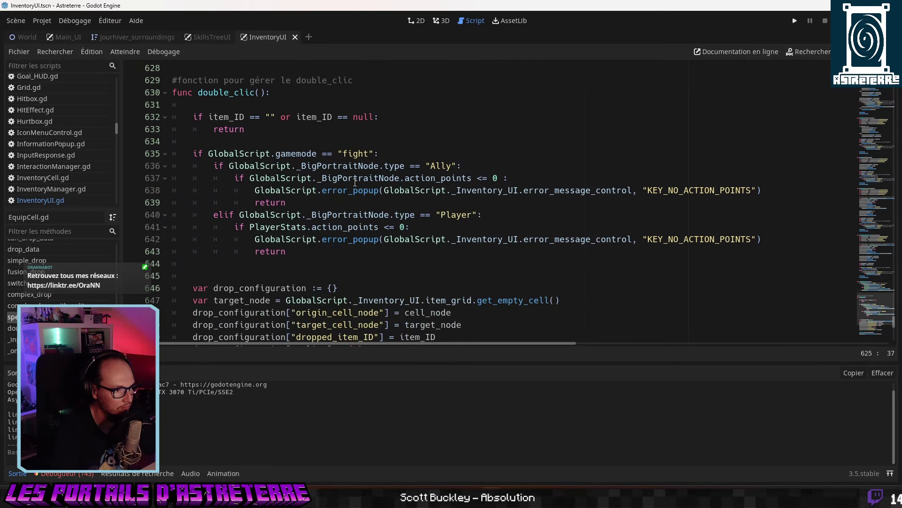
{"action": "left_click", "coordinate": [357, 182]}
{"action": "left_click", "coordinate": [434, 190]}
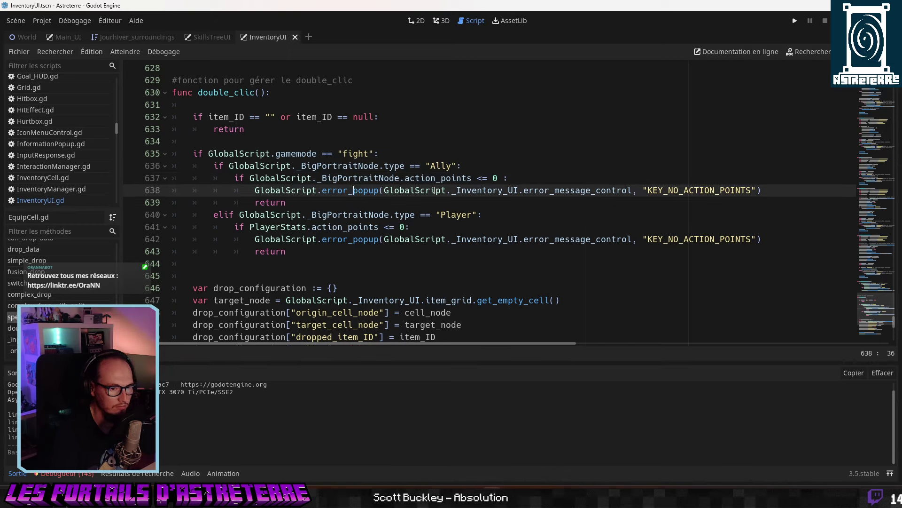
{"action": "left_click", "coordinate": [315, 214]}
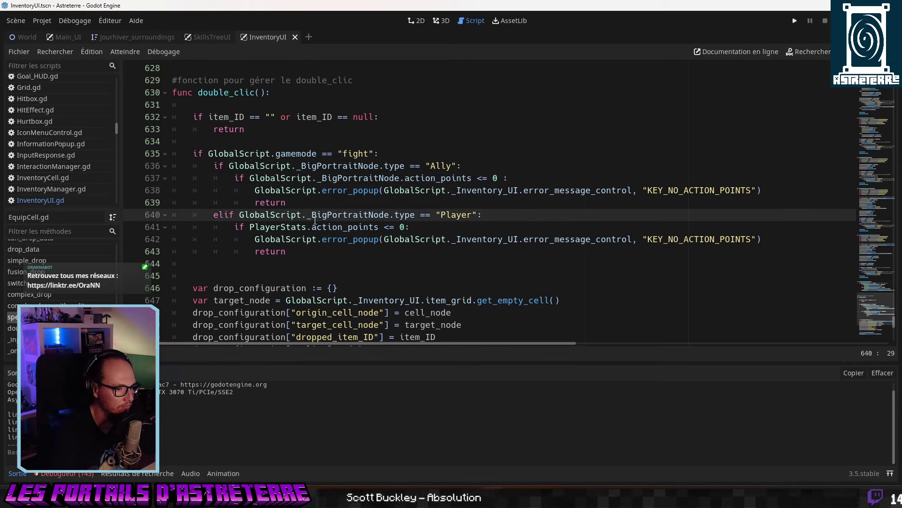
{"action": "scroll", "coordinate": [315, 220], "scroll_direction": "down", "scroll_amount": 4}
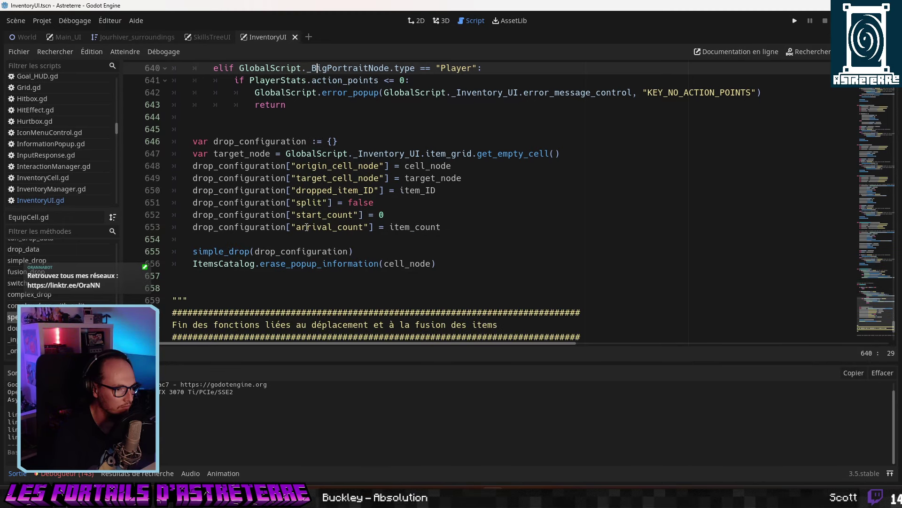
{"action": "left_click", "coordinate": [273, 253]}
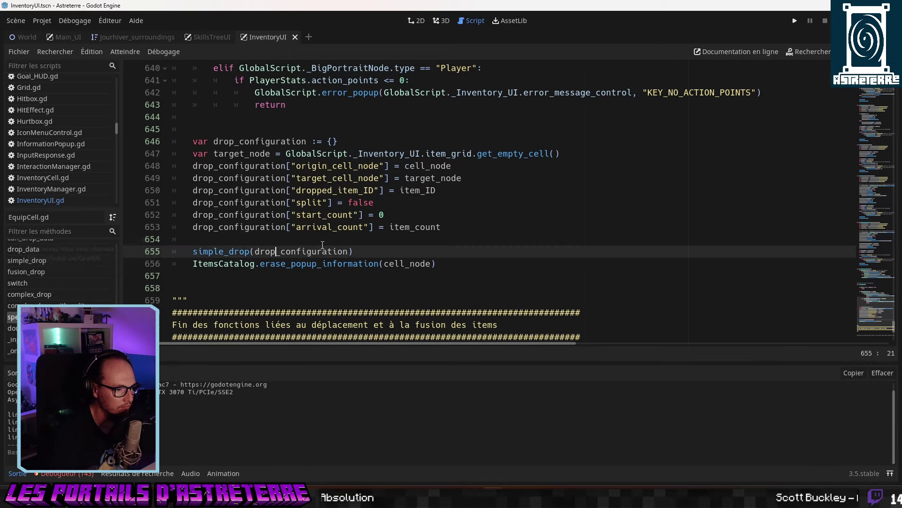
{"action": "scroll", "coordinate": [295, 262], "scroll_direction": "down", "scroll_amount": 3}
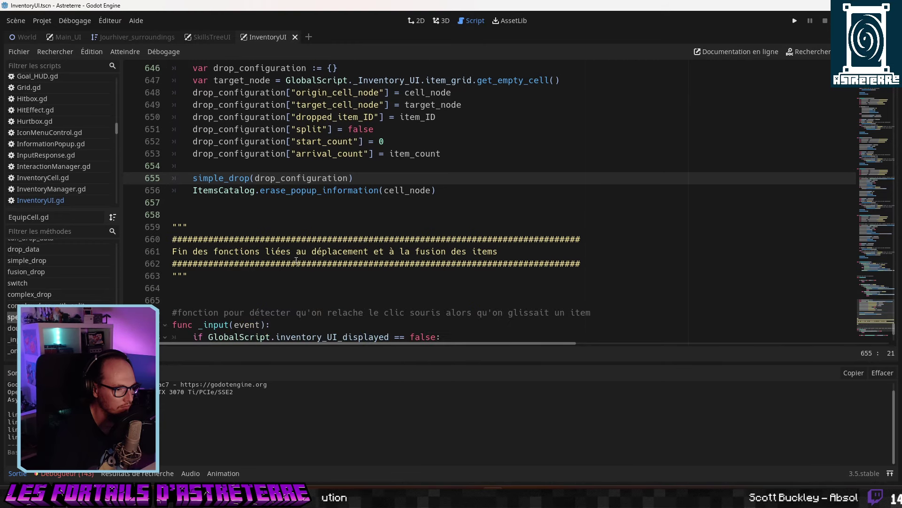
Go from double_clic's simple_drop call to its definition and check how the origin cell is cleared or updated according to start_count.
{"action": "left_click", "coordinate": [221, 143], "text": "ctrl"}
{"action": "left_click", "coordinate": [289, 214]}
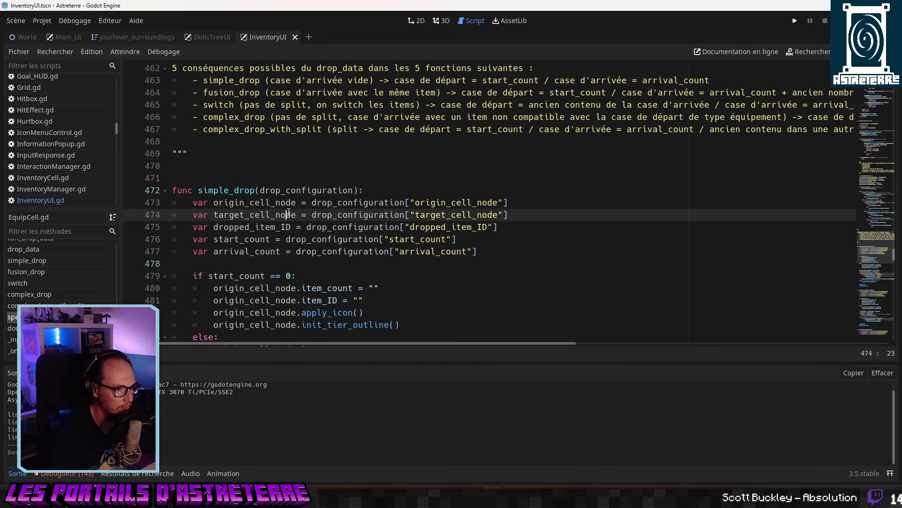
{"action": "scroll", "coordinate": [288, 212], "scroll_direction": "down", "scroll_amount": 2}
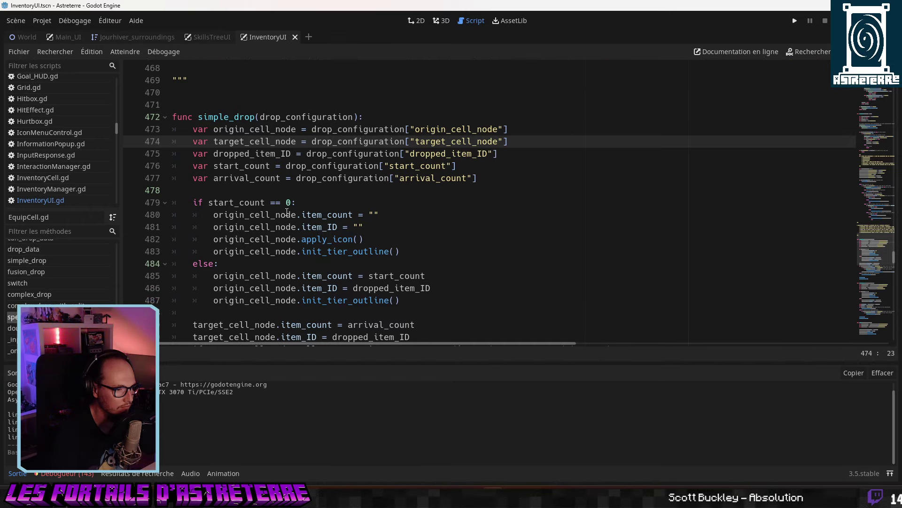
{"action": "scroll", "coordinate": [285, 213], "scroll_direction": "down", "scroll_amount": 1}
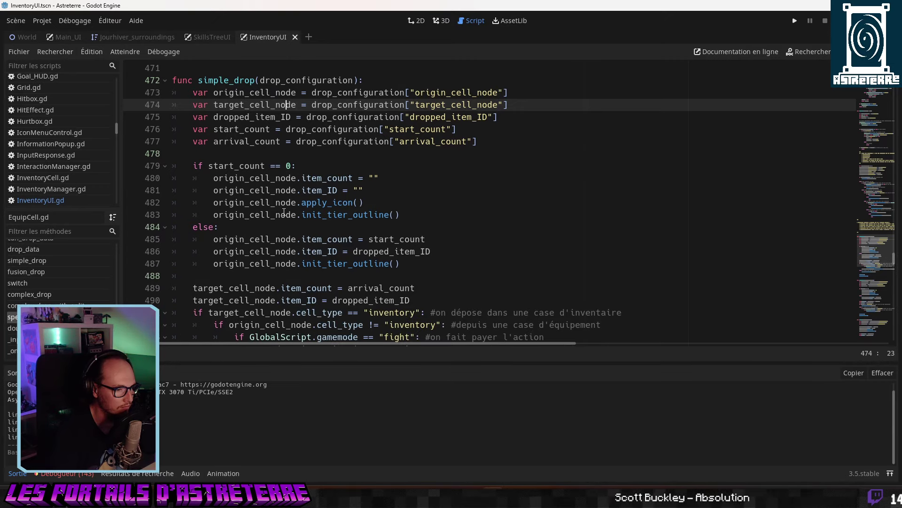
{"action": "scroll", "coordinate": [283, 212], "scroll_direction": "down", "scroll_amount": 1}
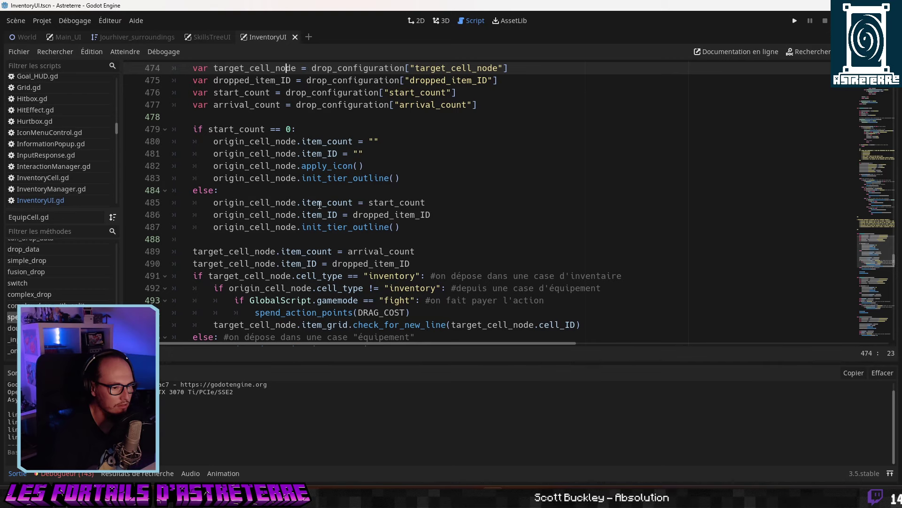
{"action": "key", "text": "ctrl+shift+F11"}
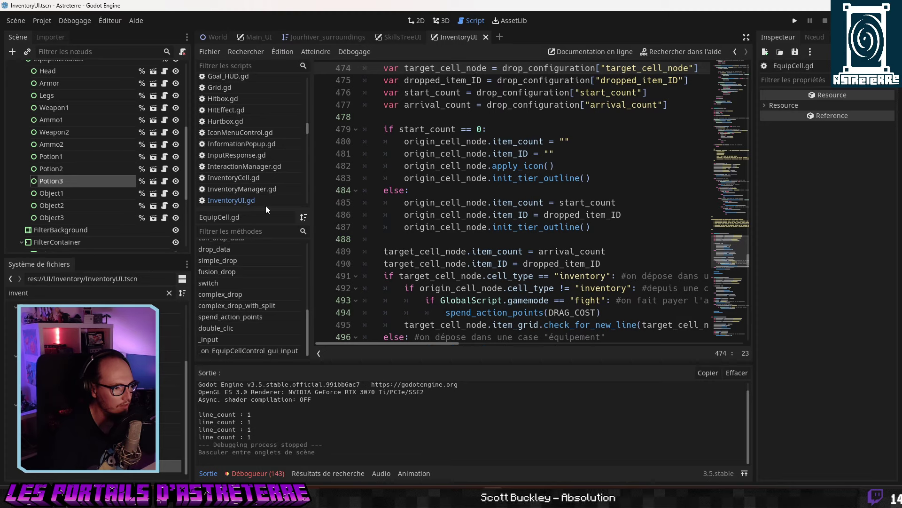
{"action": "left_click", "coordinate": [479, 215]}
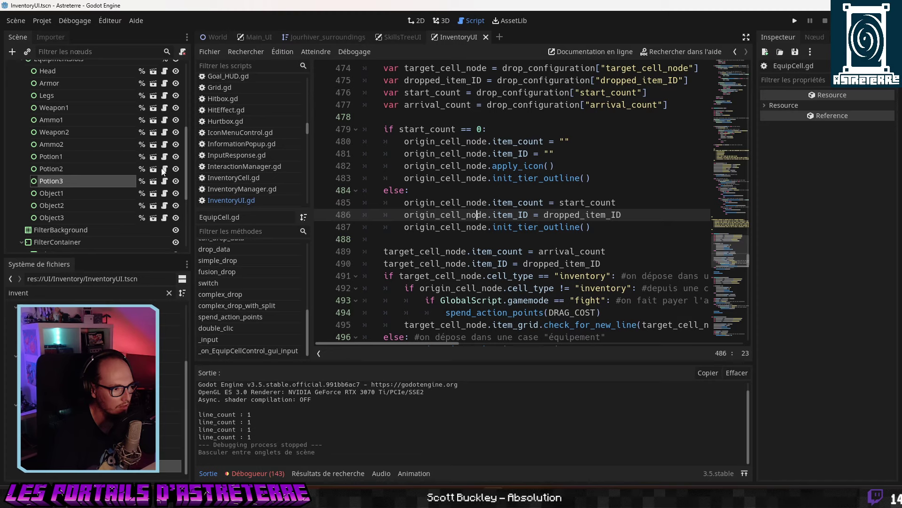
{"action": "left_click", "coordinate": [529, 227]}
Check simple_drop's target cell assignments, action-point spending and icon refresh, continuing into the cell updates in fusion_drop.
{"action": "scroll", "coordinate": [511, 215], "scroll_direction": "down", "scroll_amount": 3}
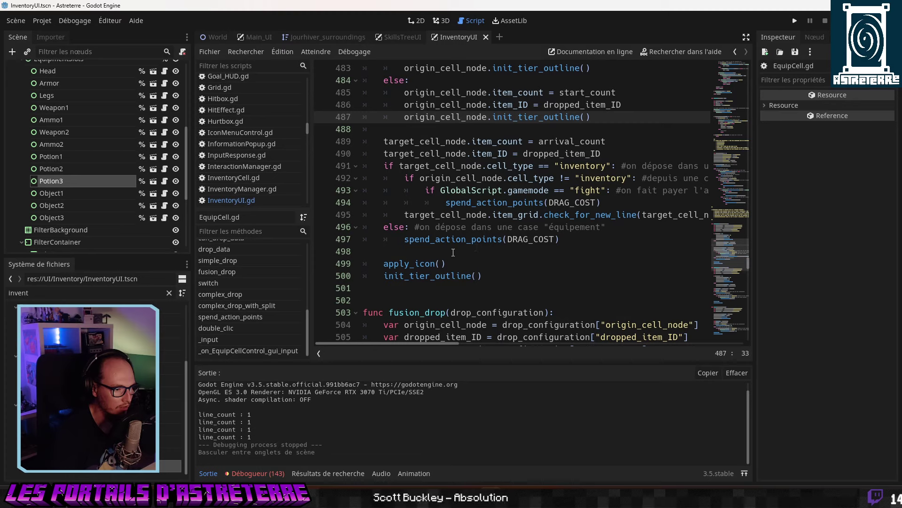
{"action": "scroll", "coordinate": [253, 271], "scroll_direction": "up", "scroll_amount": 1}
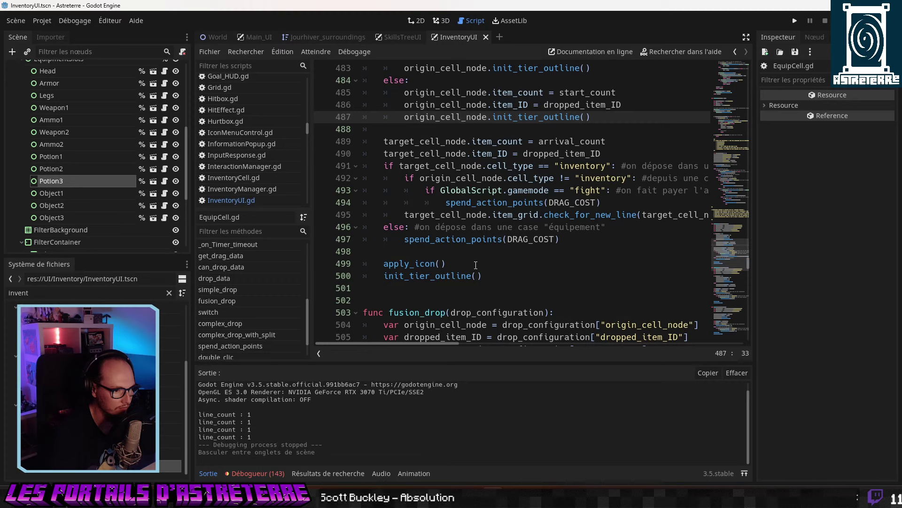
{"action": "left_click", "coordinate": [561, 239]}
{"action": "scroll", "coordinate": [560, 239], "scroll_direction": "down", "scroll_amount": 1}
{"action": "left_click", "coordinate": [521, 242]}
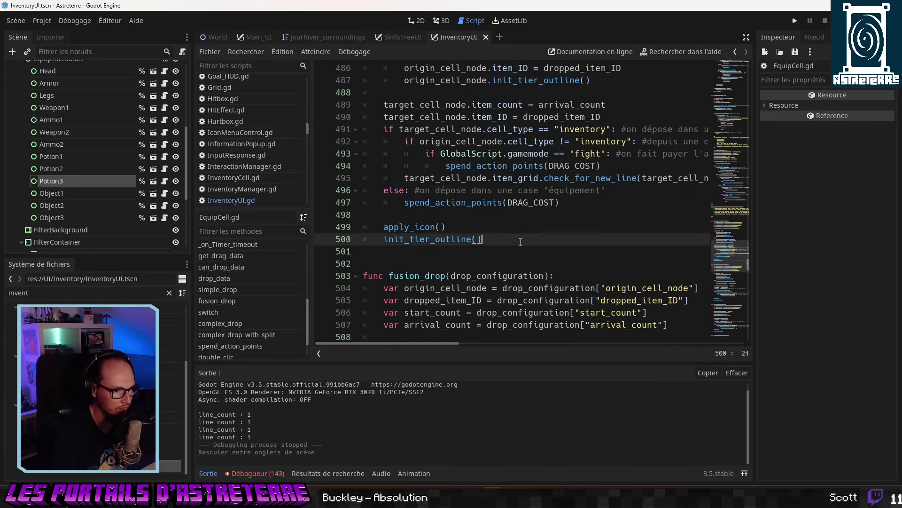
{"action": "scroll", "coordinate": [521, 241], "scroll_direction": "down", "scroll_amount": 2}
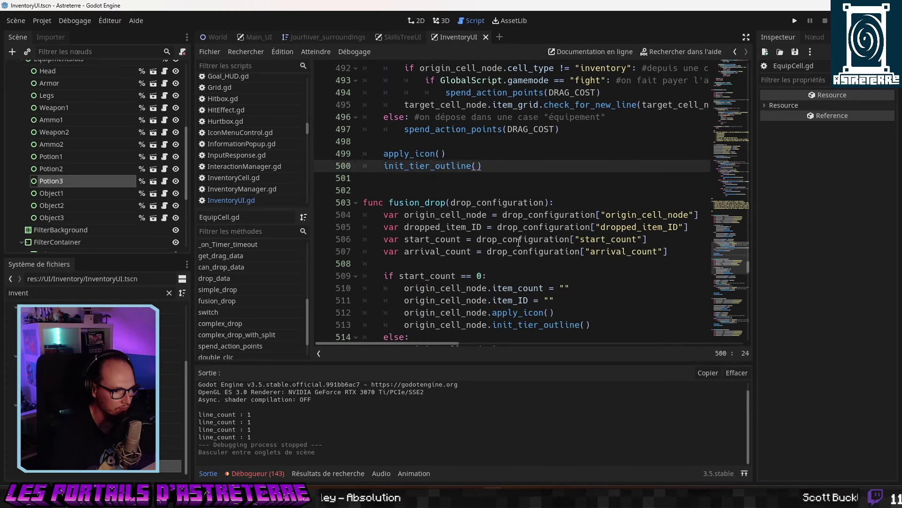
{"action": "scroll", "coordinate": [494, 248], "scroll_direction": "down", "scroll_amount": 3}
{"action": "scroll", "coordinate": [261, 314], "scroll_direction": "down", "scroll_amount": 1}
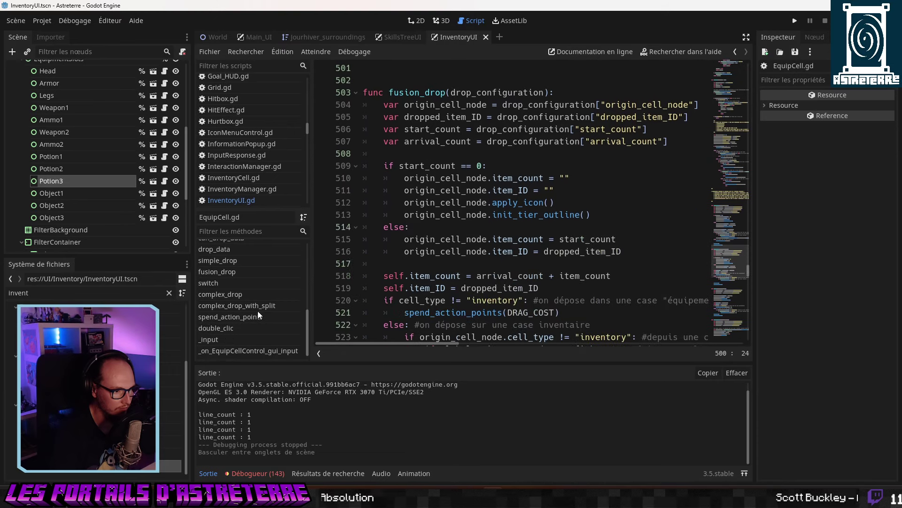
Go to EquipCell.gd's set_item_ID function and read its background texture choice, equip-cell update signal, tier outline and icon calls.
{"action": "scroll", "coordinate": [257, 326], "scroll_direction": "up", "scroll_amount": 5}
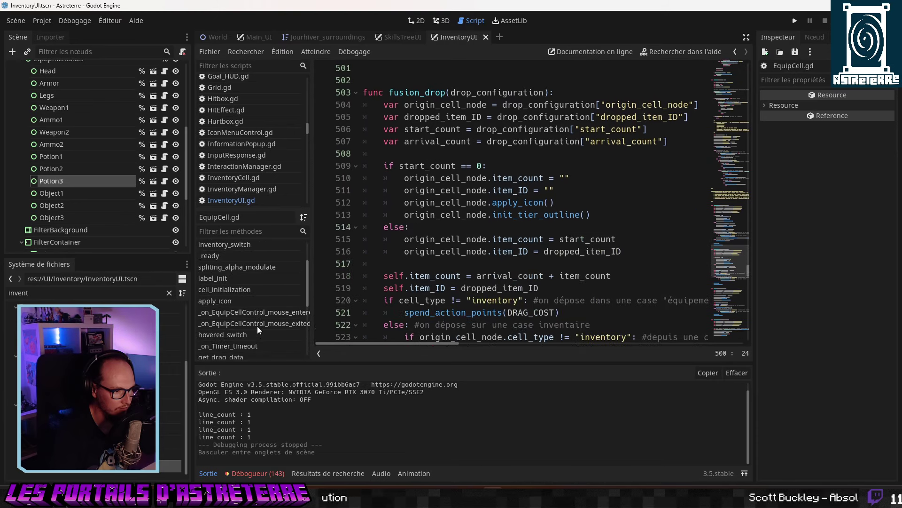
{"action": "scroll", "coordinate": [245, 294], "scroll_direction": "up", "scroll_amount": 2}
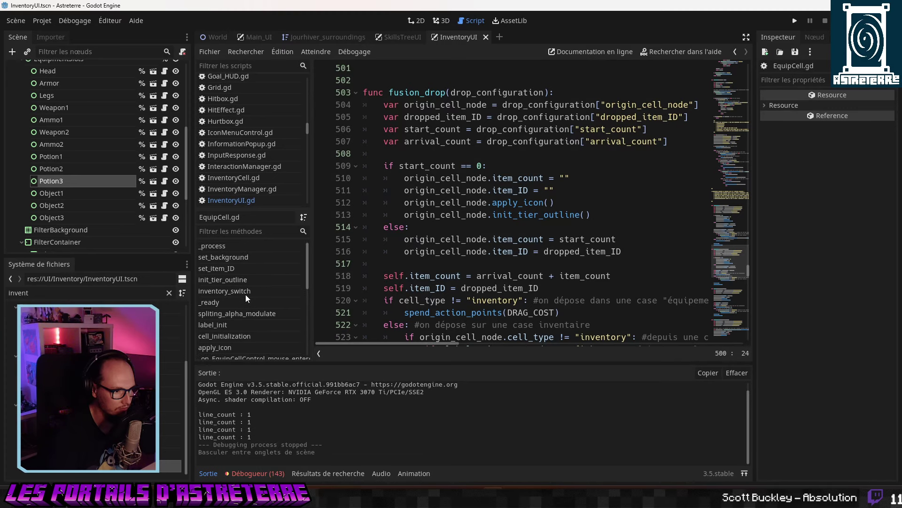
{"action": "left_click", "coordinate": [235, 268]}
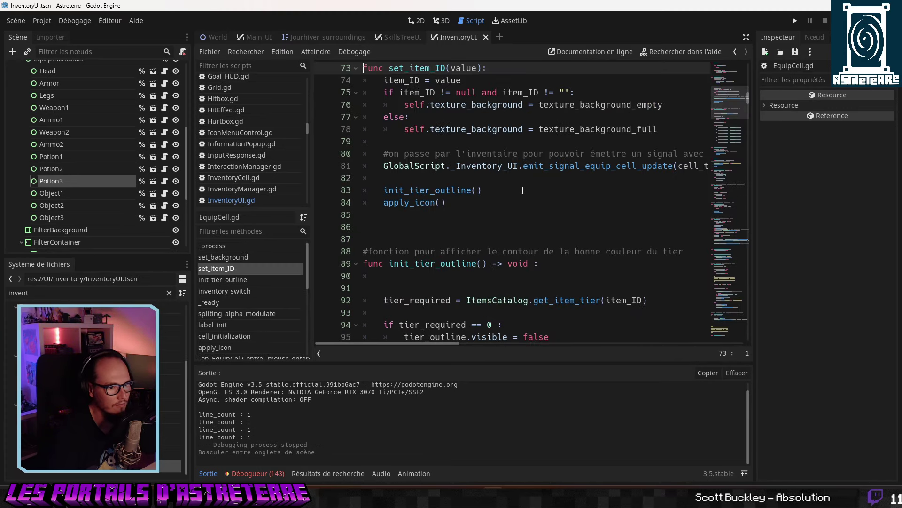
{"action": "left_click", "coordinate": [546, 156]}
{"action": "key", "text": "ctrl+shift+F11"}
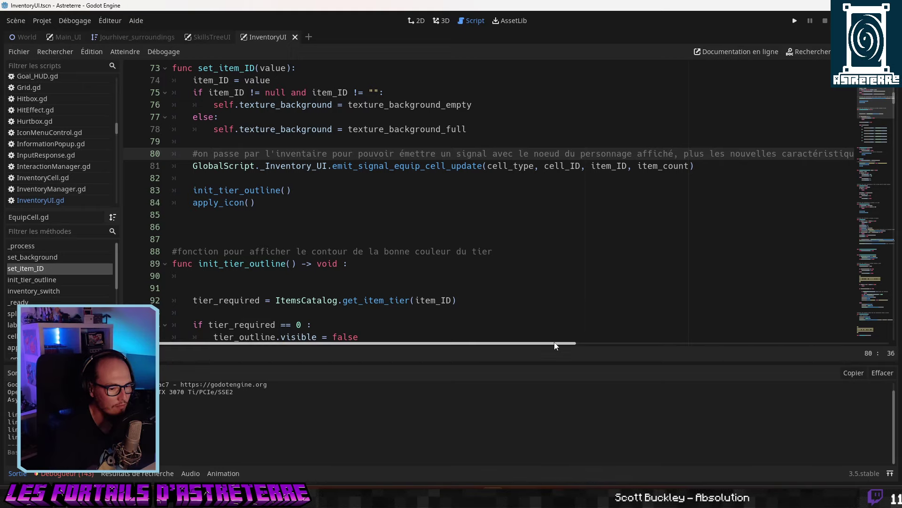
{"action": "left_click_drag", "start_coordinate": [556, 344], "coordinate": [425, 330]}
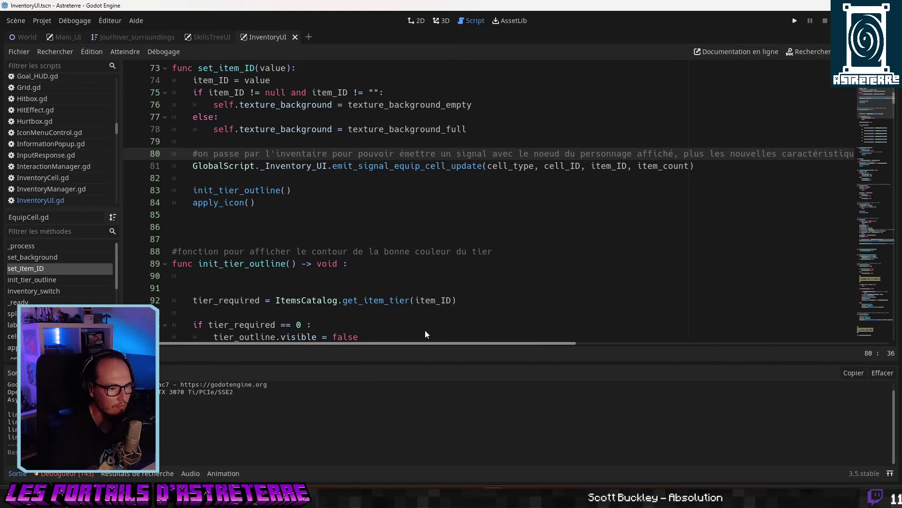
{"action": "left_click", "coordinate": [355, 177]}
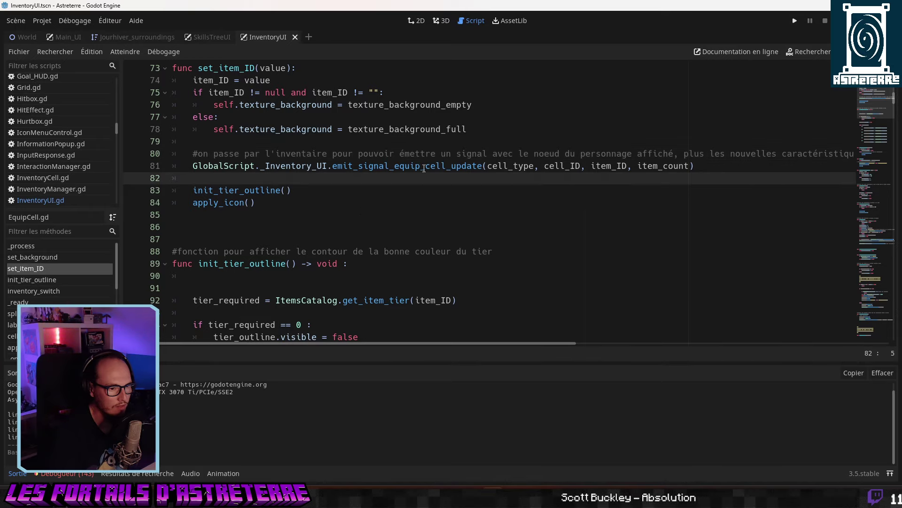
{"action": "left_click", "coordinate": [313, 190]}
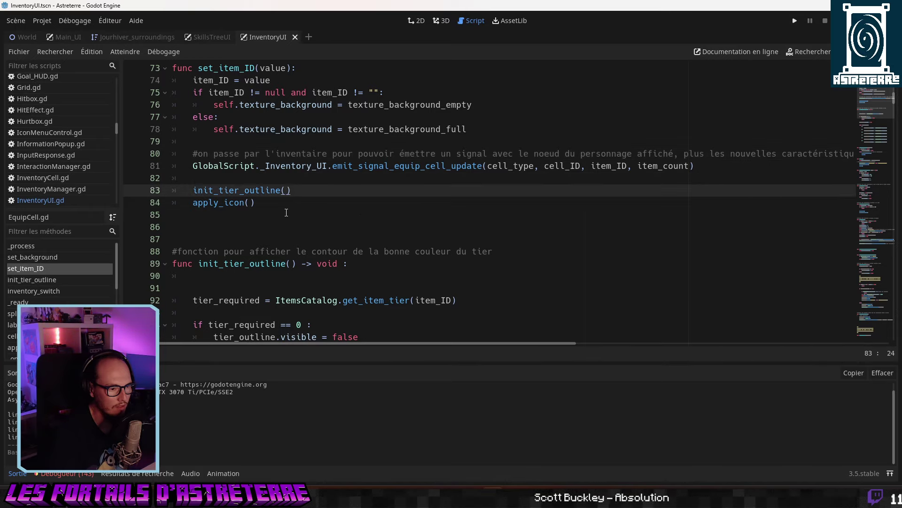
{"action": "scroll", "coordinate": [301, 202], "scroll_direction": "down", "scroll_amount": 1}
{"action": "scroll", "coordinate": [286, 212], "scroll_direction": "up", "scroll_amount": 1}
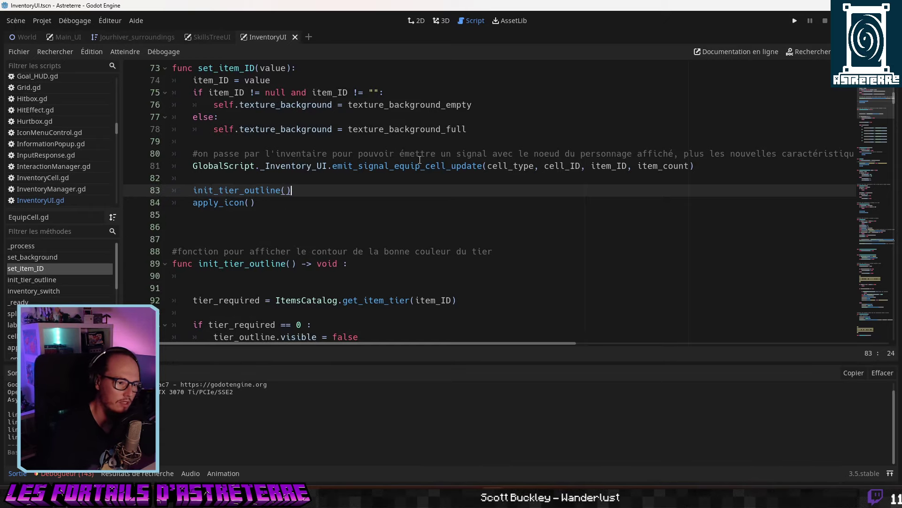
{"action": "scroll", "coordinate": [382, 197], "scroll_direction": "up", "scroll_amount": 1}
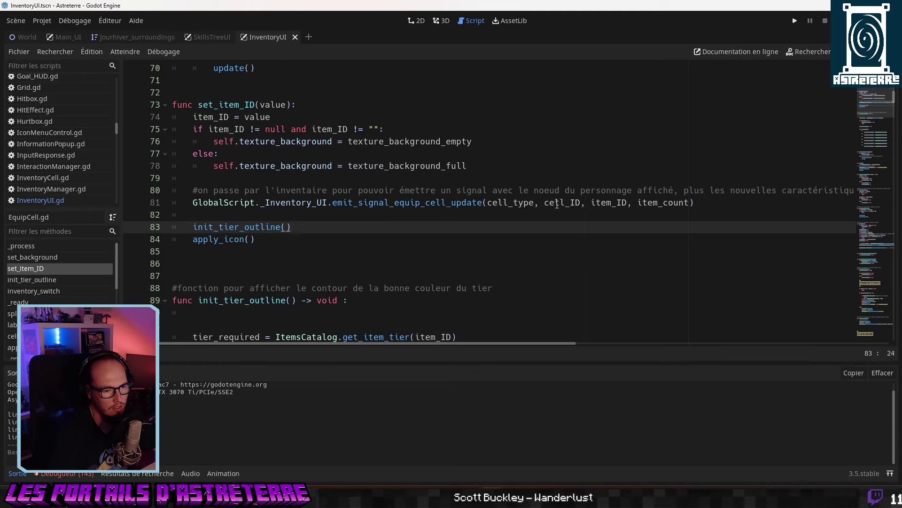
Examine EquipCell.gd's exported, onready and setget variable declarations, including item_ID and item_count, plus the _process and set_background functions.
{"action": "scroll", "coordinate": [406, 218], "scroll_direction": "up", "scroll_amount": 1}
{"action": "scroll", "coordinate": [406, 217], "scroll_direction": "up", "scroll_amount": 2}
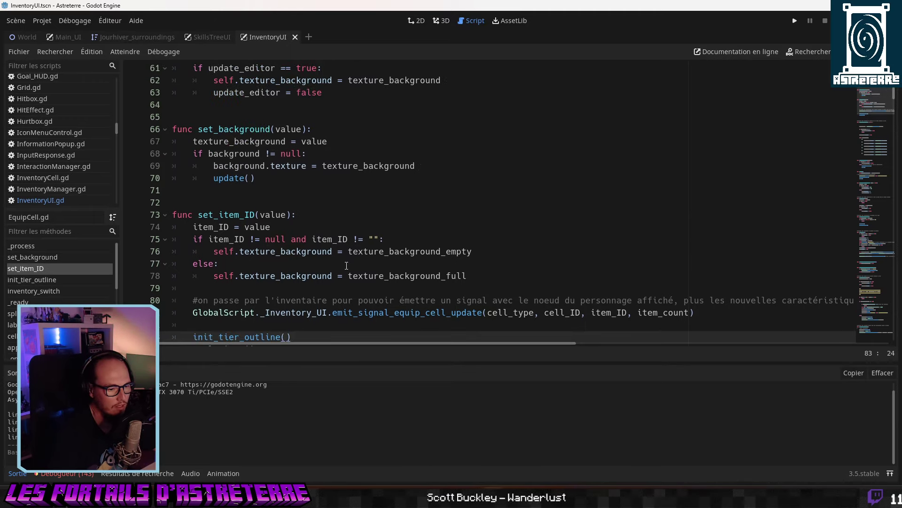
{"action": "scroll", "coordinate": [345, 266], "scroll_direction": "up", "scroll_amount": 13}
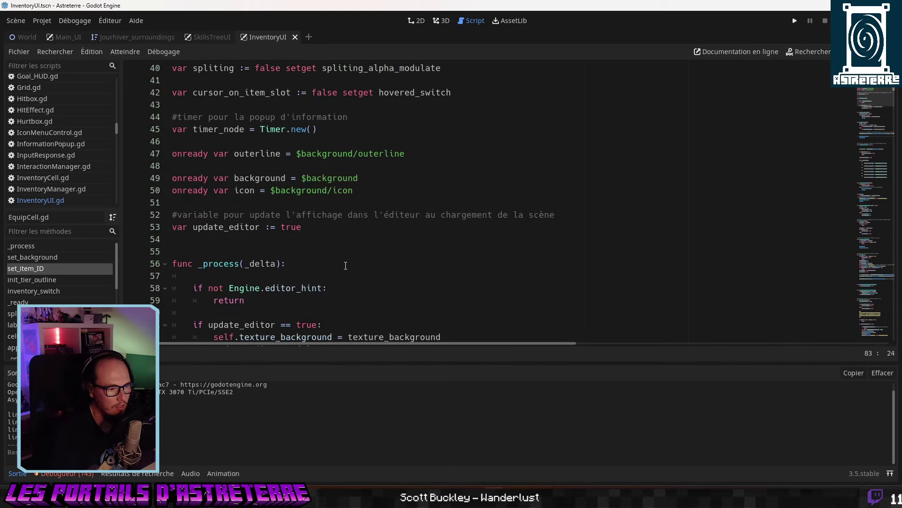
{"action": "scroll", "coordinate": [345, 266], "scroll_direction": "up", "scroll_amount": 7}
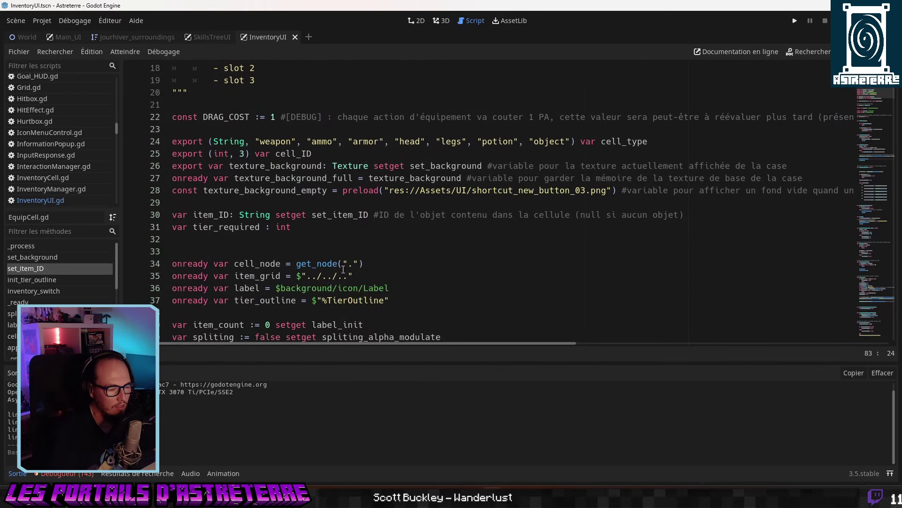
{"action": "scroll", "coordinate": [342, 269], "scroll_direction": "down", "scroll_amount": 10}
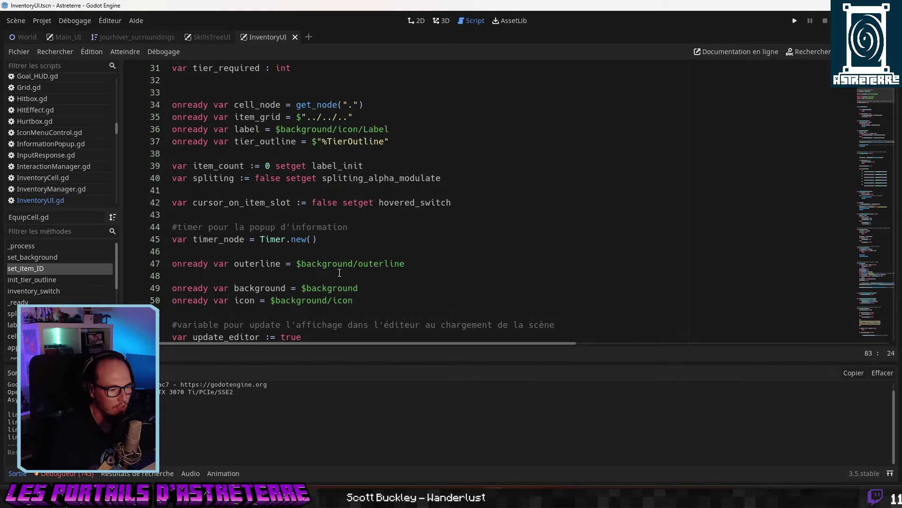
{"action": "scroll", "coordinate": [339, 273], "scroll_direction": "down", "scroll_amount": 5}
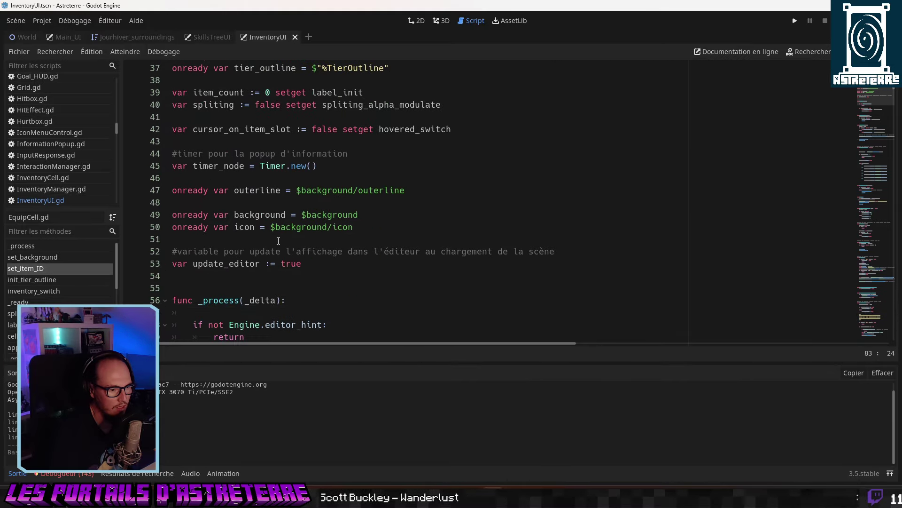
{"action": "scroll", "coordinate": [277, 241], "scroll_direction": "down", "scroll_amount": 2}
{"action": "scroll", "coordinate": [277, 241], "scroll_direction": "up", "scroll_amount": 4}
{"action": "scroll", "coordinate": [277, 241], "scroll_direction": "down", "scroll_amount": 7}
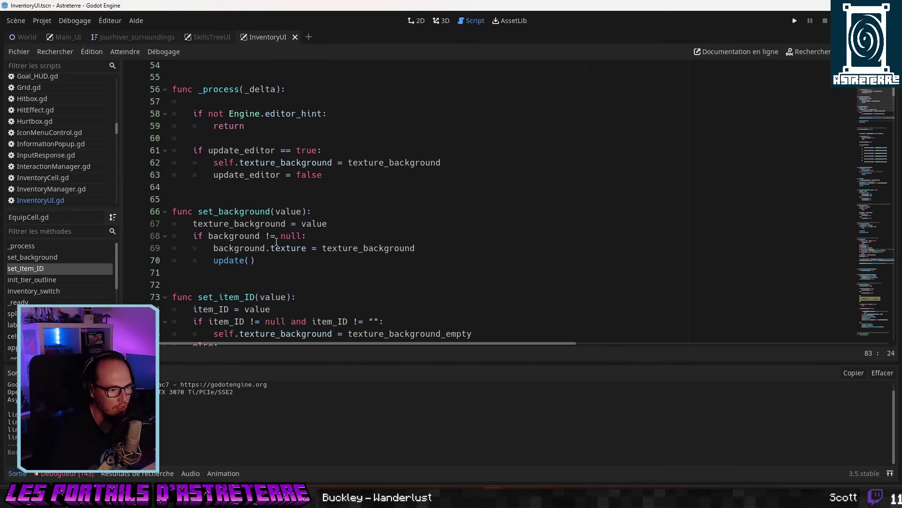
{"action": "scroll", "coordinate": [276, 241], "scroll_direction": "down", "scroll_amount": 1}
Go to the _ready function and review its cell initialization, along with init_tier_outline above it.
{"action": "left_click", "coordinate": [18, 302]}
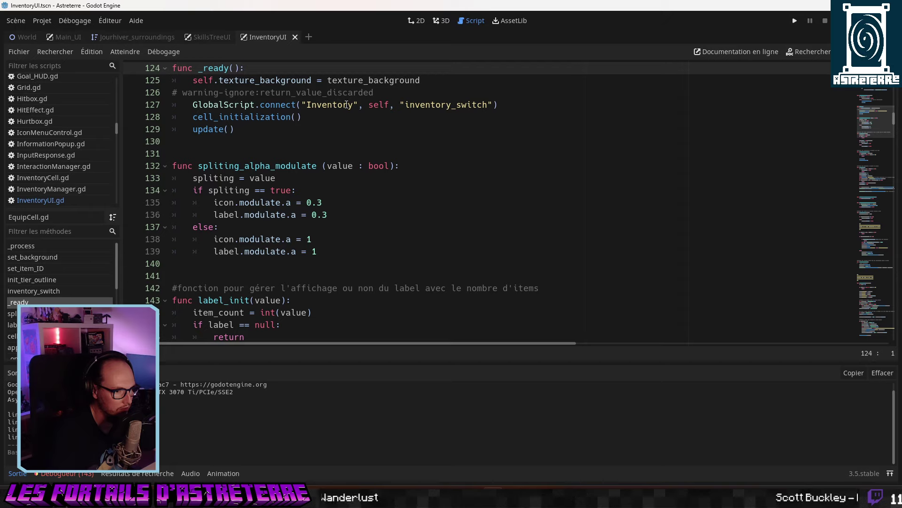
{"action": "scroll", "coordinate": [346, 105], "scroll_direction": "up", "scroll_amount": 2}
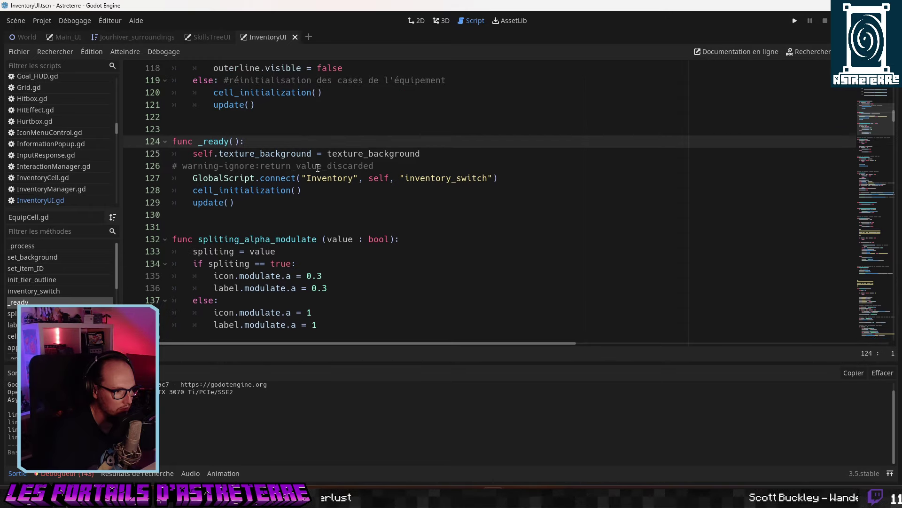
{"action": "scroll", "coordinate": [286, 186], "scroll_direction": "up", "scroll_amount": 17}
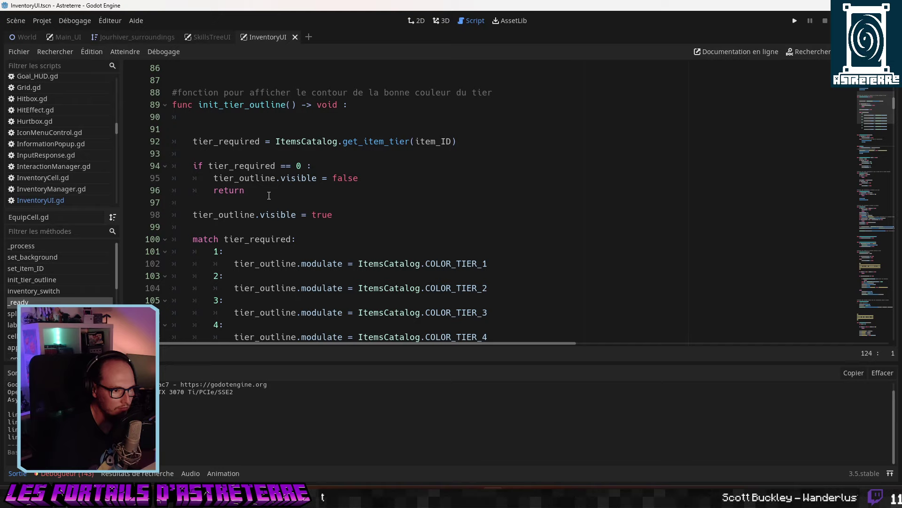
Inspect the emit_signal_equip_cell_update call in set_item_ID and open the InventoryUI.gd script it refers to.
{"action": "left_click", "coordinate": [369, 241]}
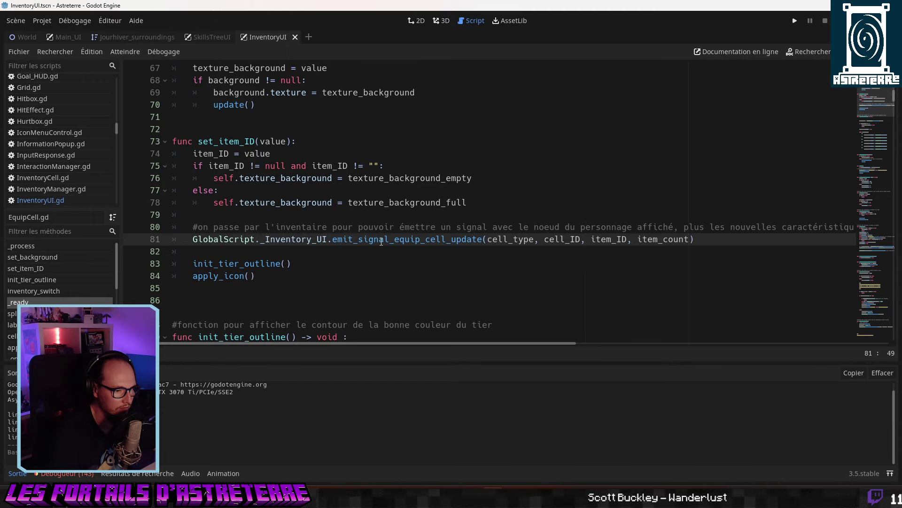
{"action": "scroll", "coordinate": [371, 242], "scroll_direction": "up", "scroll_amount": 5}
{"action": "scroll", "coordinate": [367, 242], "scroll_direction": "down", "scroll_amount": 5}
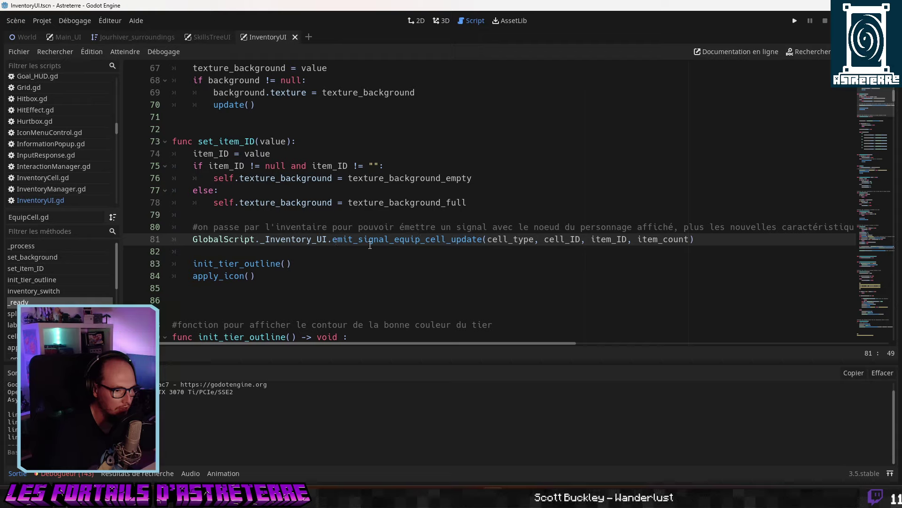
{"action": "left_click", "coordinate": [358, 243]}
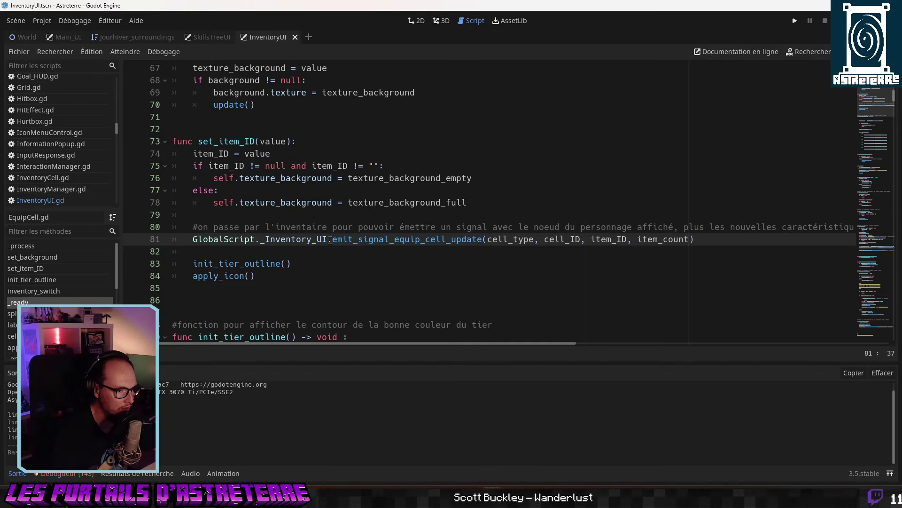
{"action": "scroll", "coordinate": [330, 240], "scroll_direction": "up", "scroll_amount": 1}
{"action": "double_click", "coordinate": [359, 276]}
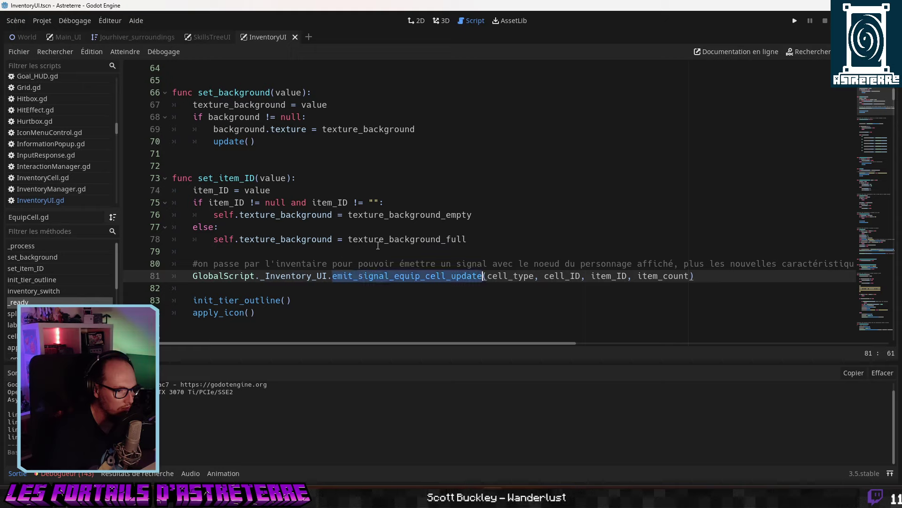
{"action": "scroll", "coordinate": [58, 186], "scroll_direction": "down", "scroll_amount": 1}
{"action": "scroll", "coordinate": [58, 186], "scroll_direction": "down", "scroll_amount": 1}
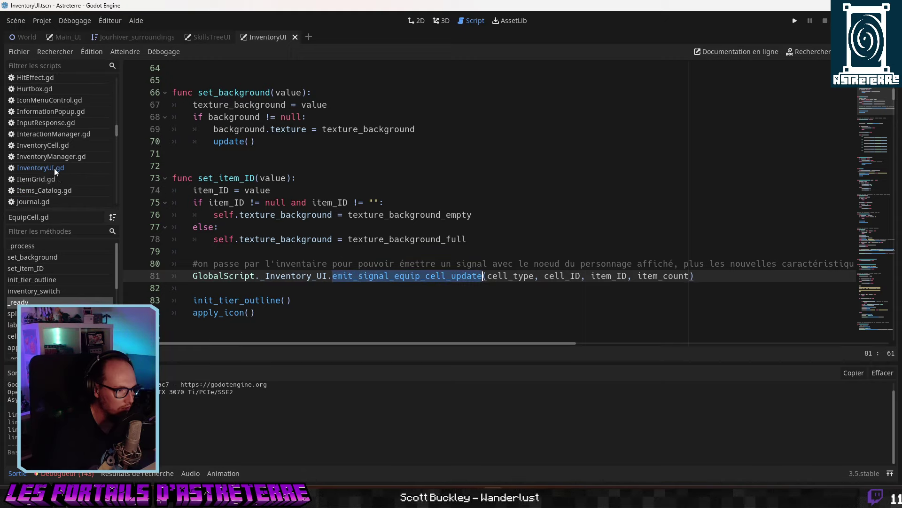
{"action": "left_click", "coordinate": [54, 168]}
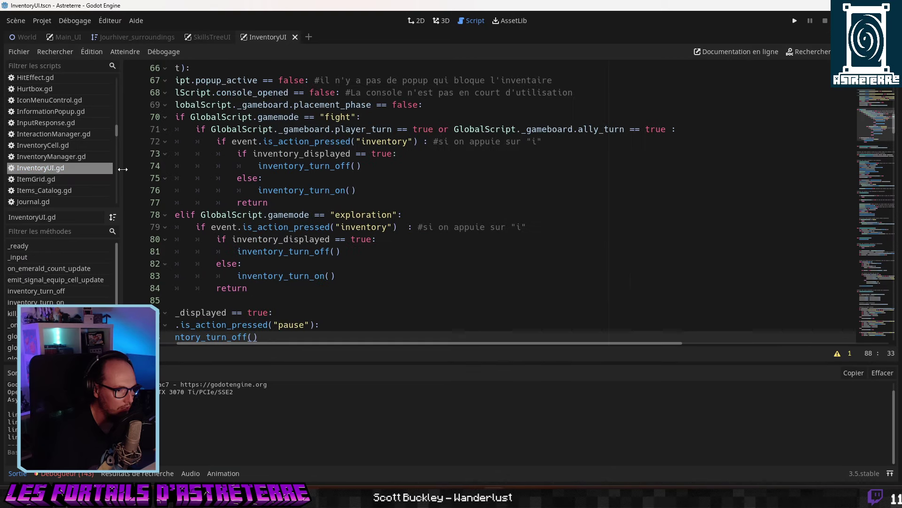
Examine InventoryUI.gd's onready declarations for potions, objects, sprites and equipment cells, plus the signal connections in its _ready function.
{"action": "scroll", "coordinate": [288, 199], "scroll_direction": "up", "scroll_amount": 5}
{"action": "scroll", "coordinate": [286, 201], "scroll_direction": "up", "scroll_amount": 4}
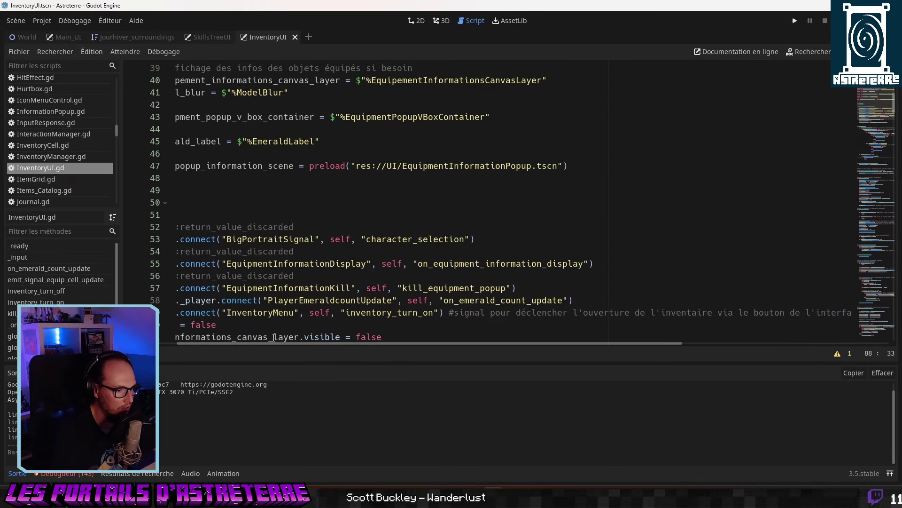
{"action": "left_click_drag", "start_coordinate": [227, 345], "coordinate": [172, 344]}
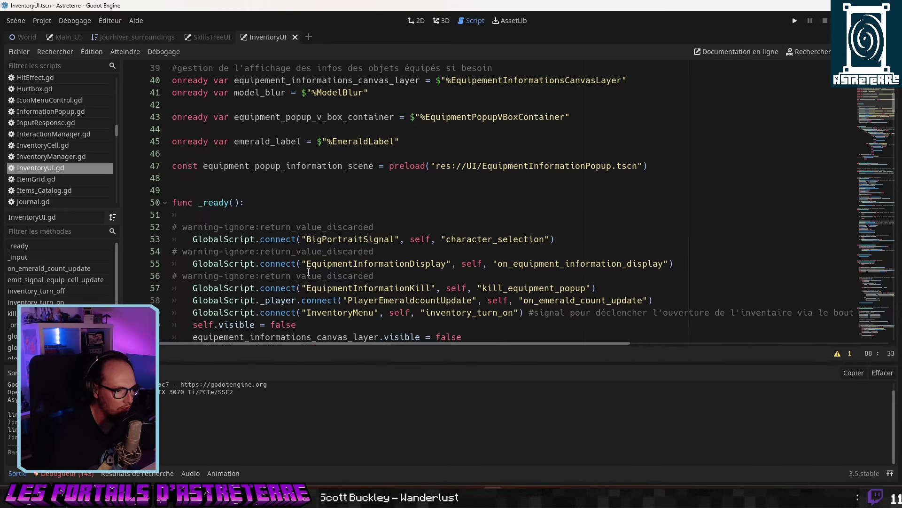
{"action": "scroll", "coordinate": [308, 272], "scroll_direction": "down", "scroll_amount": 1}
{"action": "scroll", "coordinate": [283, 233], "scroll_direction": "up", "scroll_amount": 7}
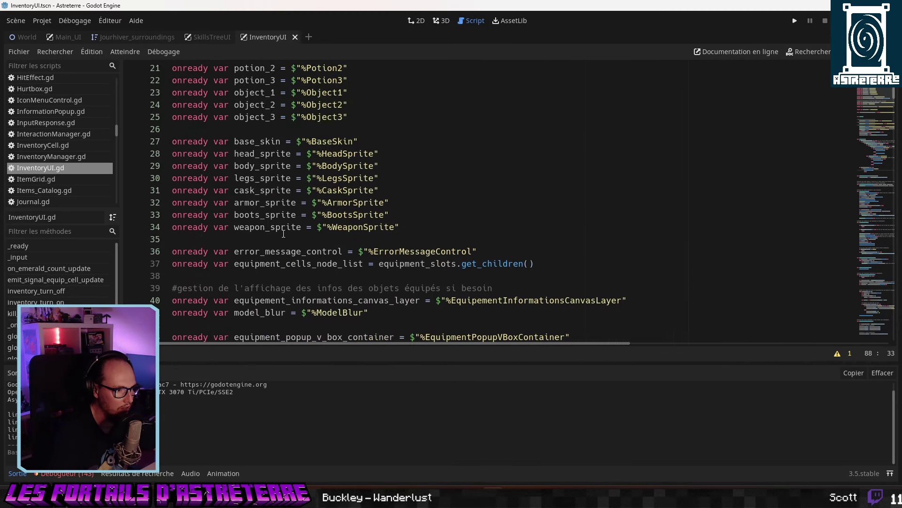
{"action": "scroll", "coordinate": [283, 234], "scroll_direction": "down", "scroll_amount": 2}
{"action": "scroll", "coordinate": [236, 269], "scroll_direction": "up", "scroll_amount": 9}
{"action": "scroll", "coordinate": [236, 270], "scroll_direction": "down", "scroll_amount": 10}
{"action": "scroll", "coordinate": [236, 269], "scroll_direction": "down", "scroll_amount": 3}
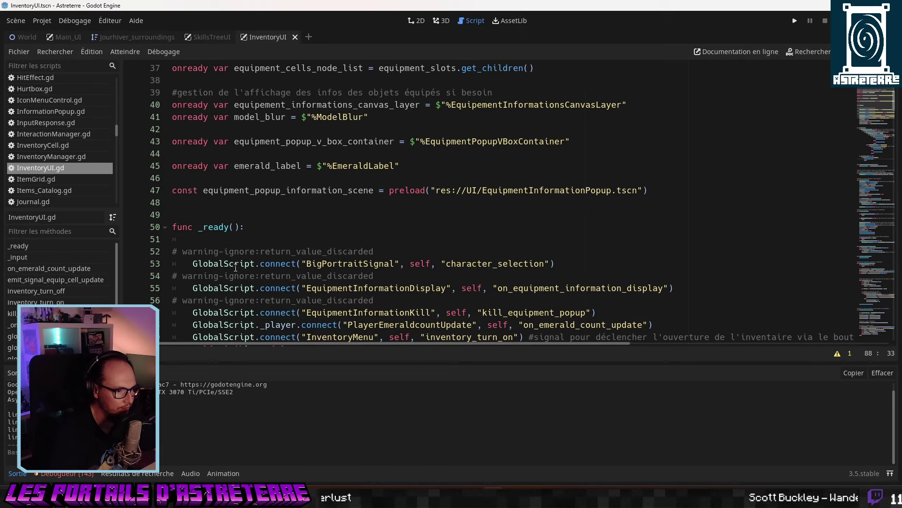
{"action": "scroll", "coordinate": [236, 268], "scroll_direction": "down", "scroll_amount": 2}
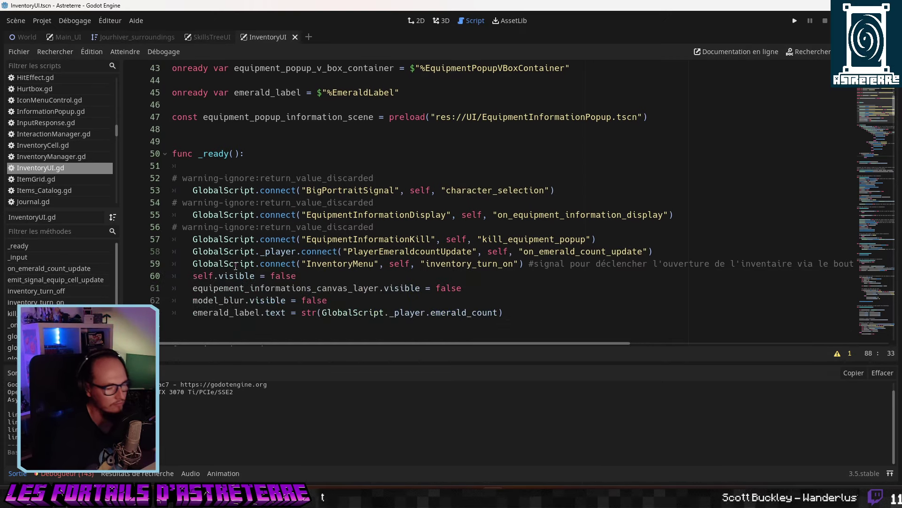
Go to InventoryUI.gd's emit_signal_equip_cell_update function and follow its GlobalScript.equipment_update call to the definition.
{"action": "scroll", "coordinate": [62, 282], "scroll_direction": "down", "scroll_amount": 3}
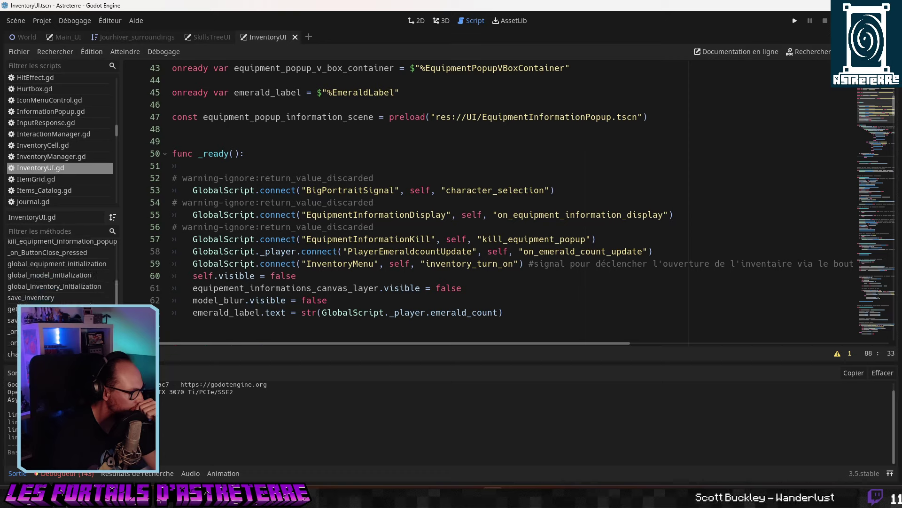
{"action": "scroll", "coordinate": [61, 273], "scroll_direction": "up", "scroll_amount": 1}
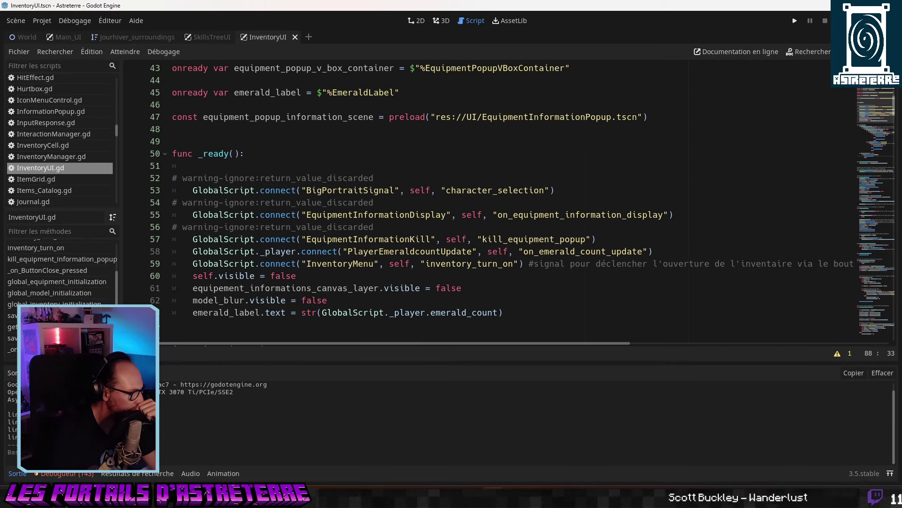
{"action": "scroll", "coordinate": [61, 273], "scroll_direction": "up", "scroll_amount": 2}
{"action": "left_click", "coordinate": [56, 268]}
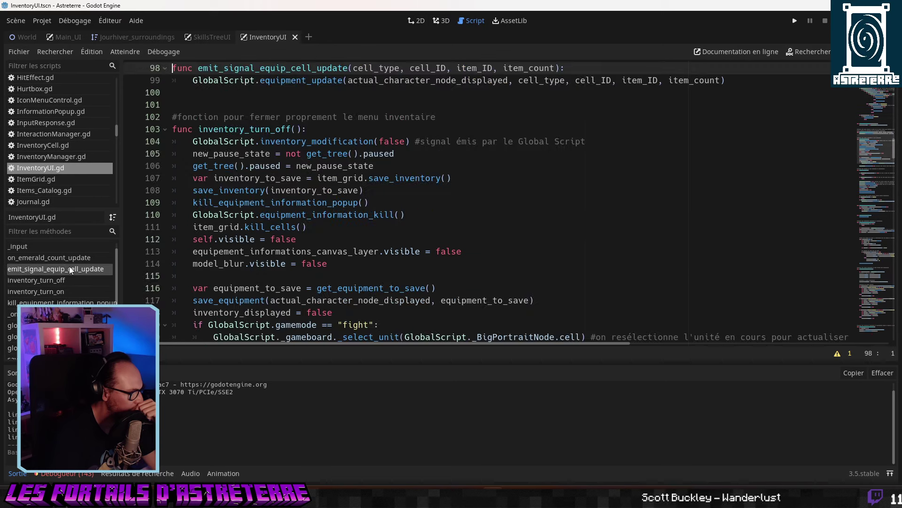
{"action": "scroll", "coordinate": [323, 249], "scroll_direction": "up", "scroll_amount": 2}
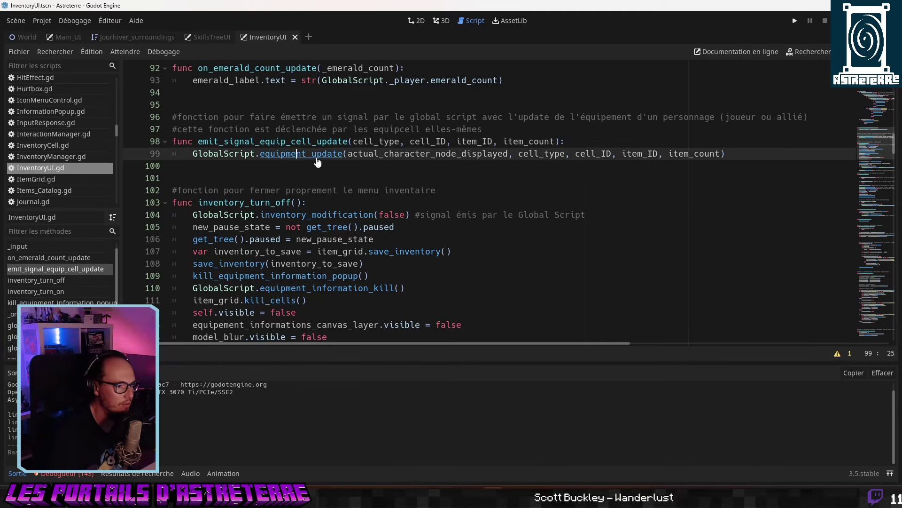
{"action": "left_click", "coordinate": [333, 155], "text": "ctrl"}
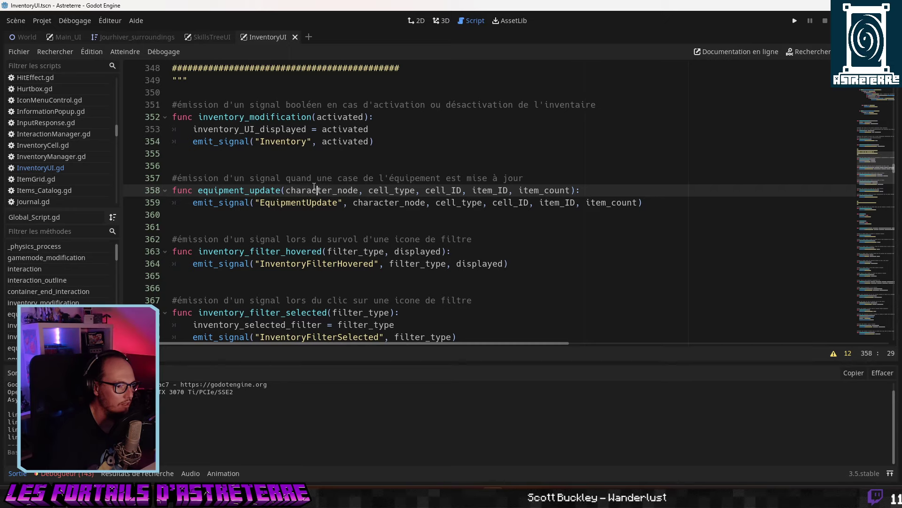
Search the project files for the EquipmentUpdate signal and open its connection to on_equipment_update in EquipmentManager.gd.
{"action": "left_click", "coordinate": [275, 201]}
{"action": "double_click", "coordinate": [275, 201]}
{"action": "key", "text": "ctrl+shift+f"}
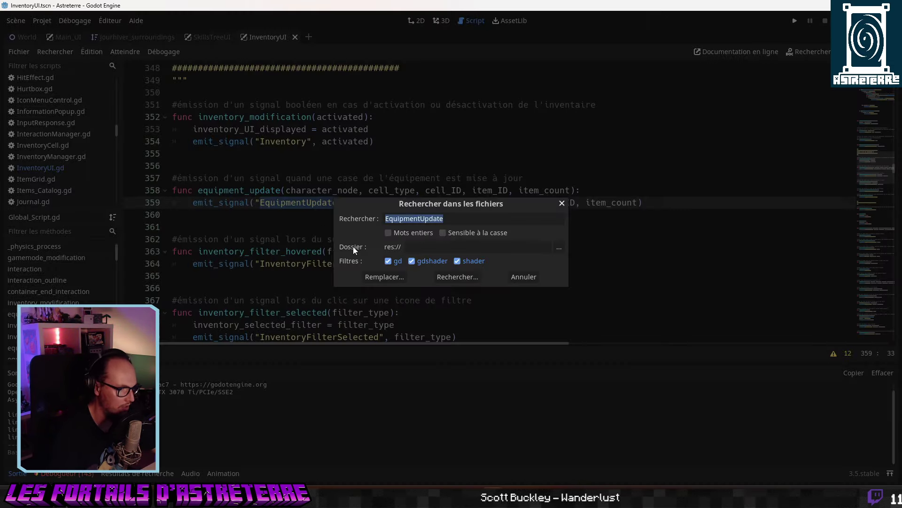
{"action": "left_click", "coordinate": [466, 278]}
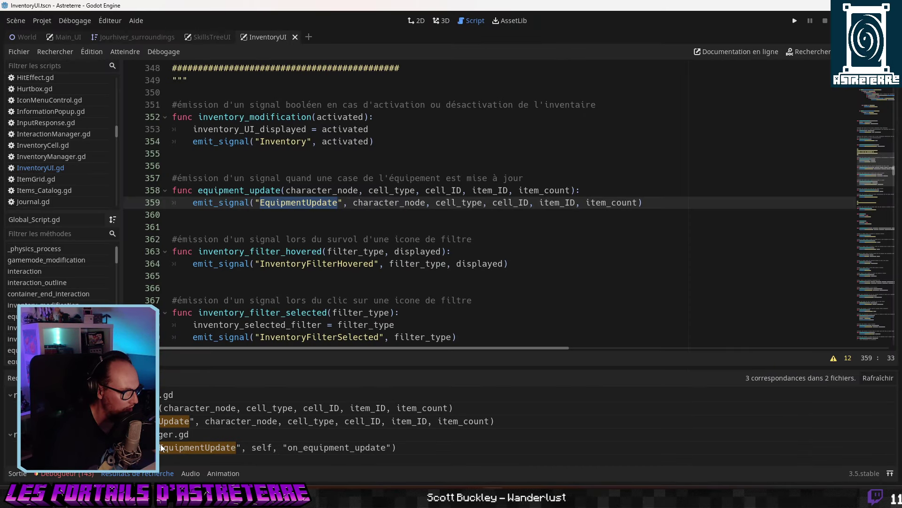
{"action": "left_click", "coordinate": [277, 447]}
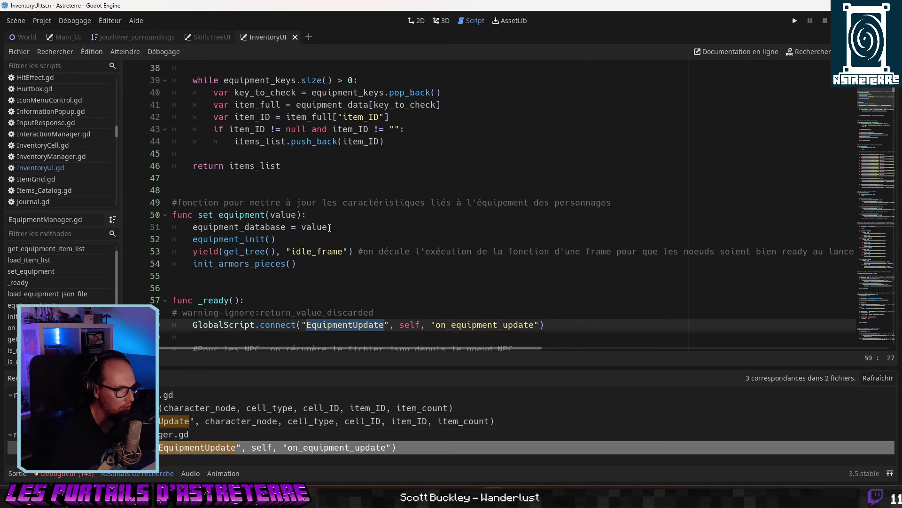
Review EquipmentManager.gd's _ready function, including the EquipmentUpdate connection and the loading of the equipment JSON file.
{"action": "scroll", "coordinate": [330, 228], "scroll_direction": "down", "scroll_amount": 3}
{"action": "left_click", "coordinate": [323, 275]}
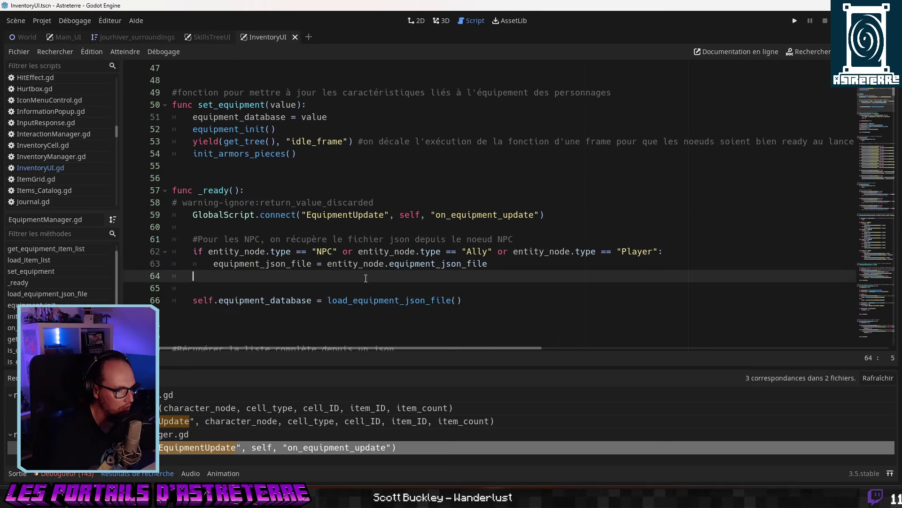
{"action": "scroll", "coordinate": [367, 282], "scroll_direction": "down", "scroll_amount": 1}
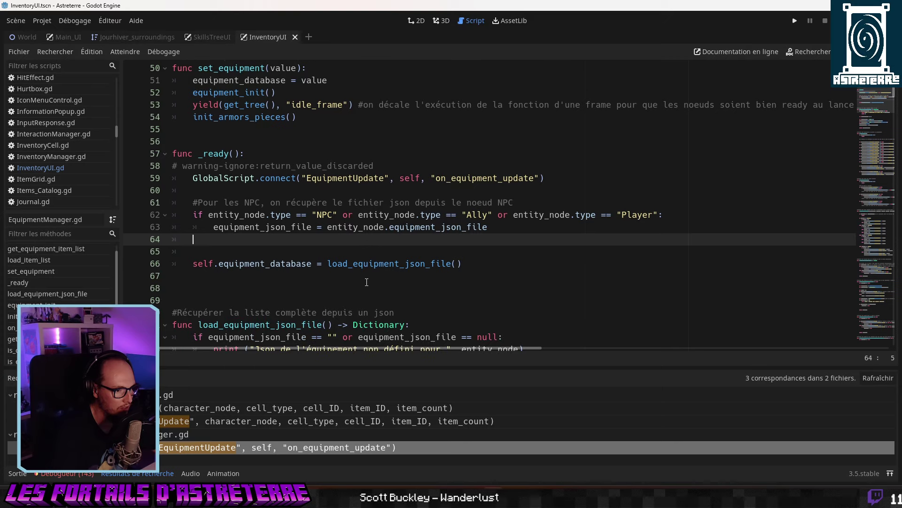
{"action": "left_click", "coordinate": [353, 249]}
{"action": "left_click", "coordinate": [307, 280]}
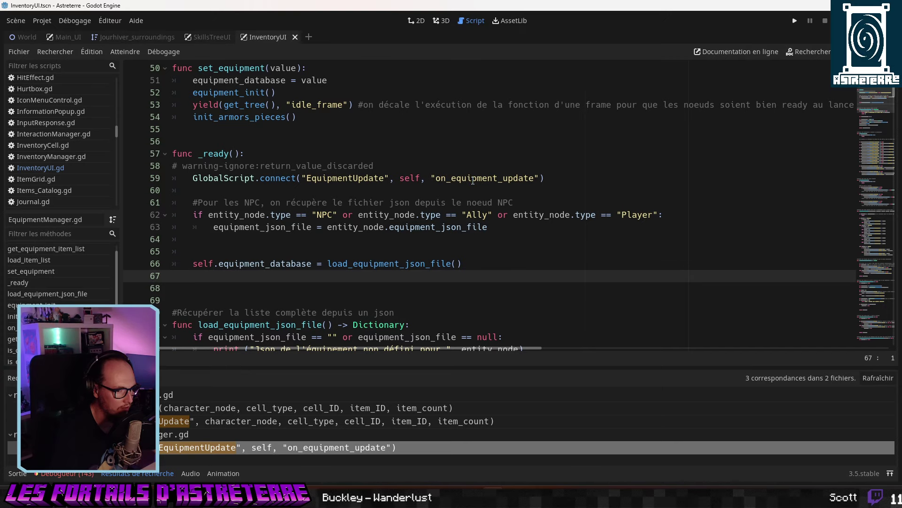
Go to the on_equipment_update function and examine how its weapon, potion and object branches assign item_ID to the shortcut slots.
{"action": "scroll", "coordinate": [61, 277], "scroll_direction": "down", "scroll_amount": 1}
{"action": "left_click", "coordinate": [28, 312]}
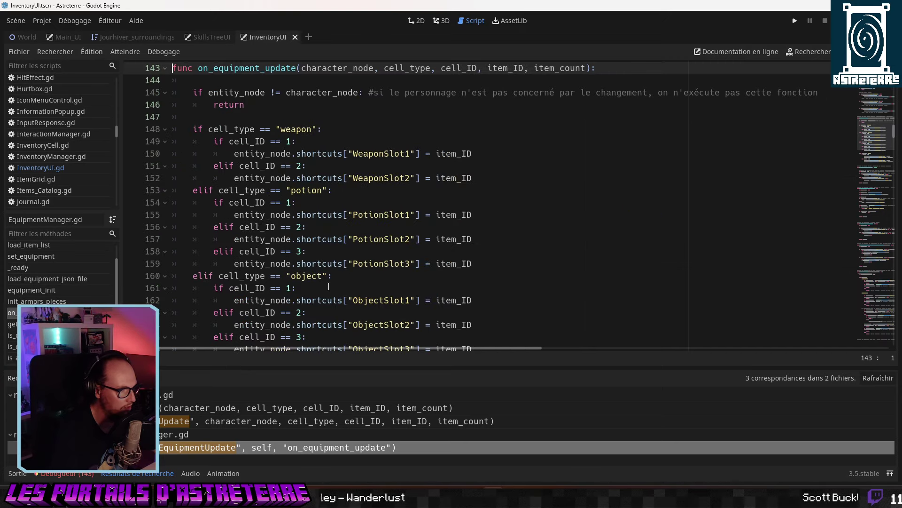
{"action": "scroll", "coordinate": [320, 277], "scroll_direction": "down", "scroll_amount": 2}
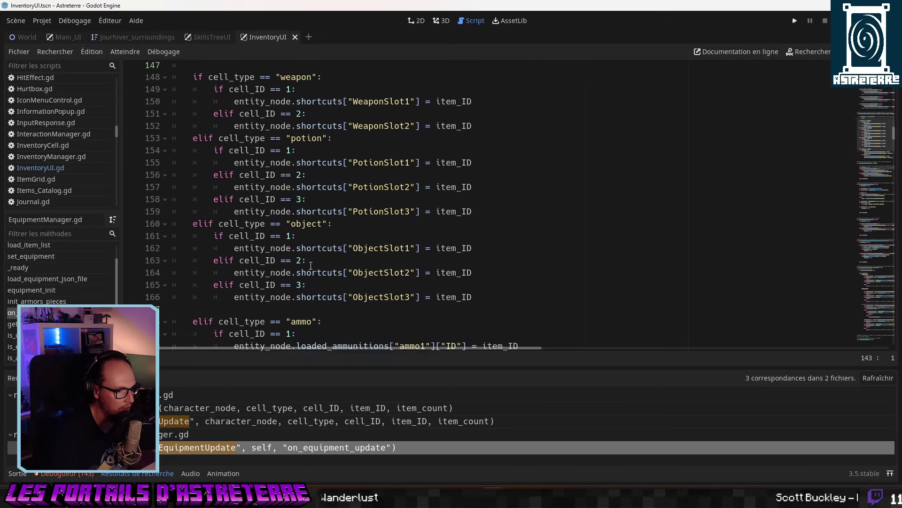
{"action": "scroll", "coordinate": [310, 266], "scroll_direction": "down", "scroll_amount": 1}
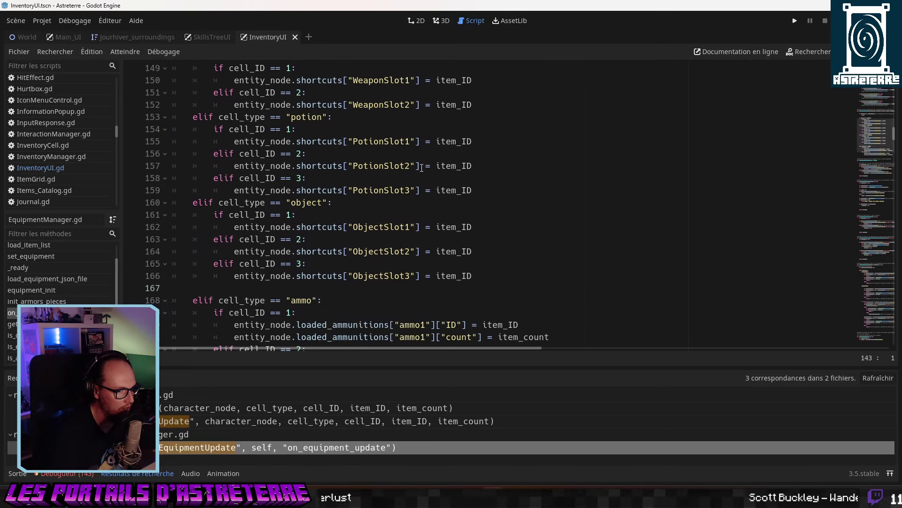
{"action": "left_click", "coordinate": [393, 166]}
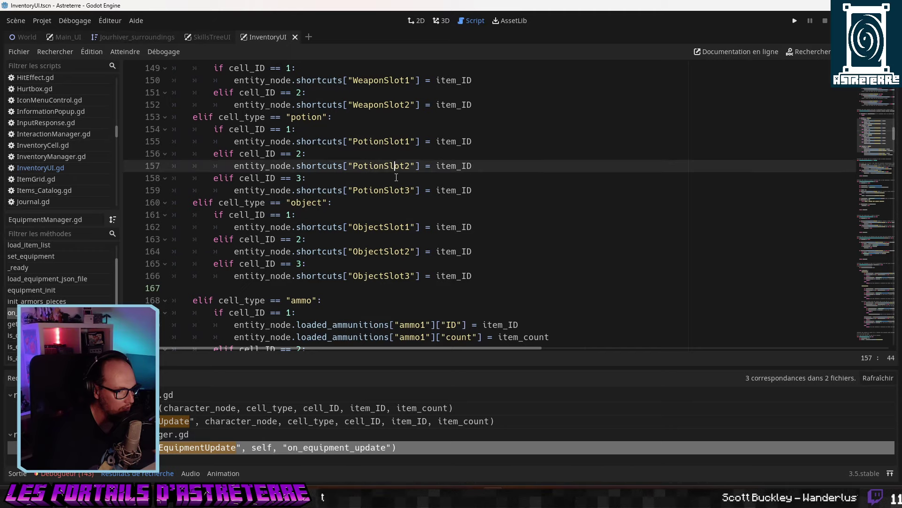
{"action": "scroll", "coordinate": [388, 206], "scroll_direction": "up", "scroll_amount": 1}
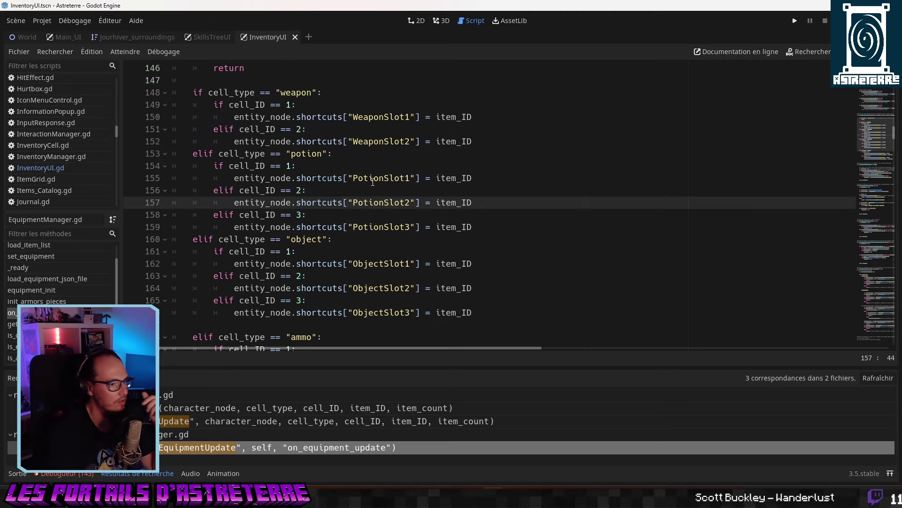
{"action": "scroll", "coordinate": [333, 248], "scroll_direction": "down", "scroll_amount": 4}
{"action": "scroll", "coordinate": [332, 248], "scroll_direction": "up", "scroll_amount": 4}
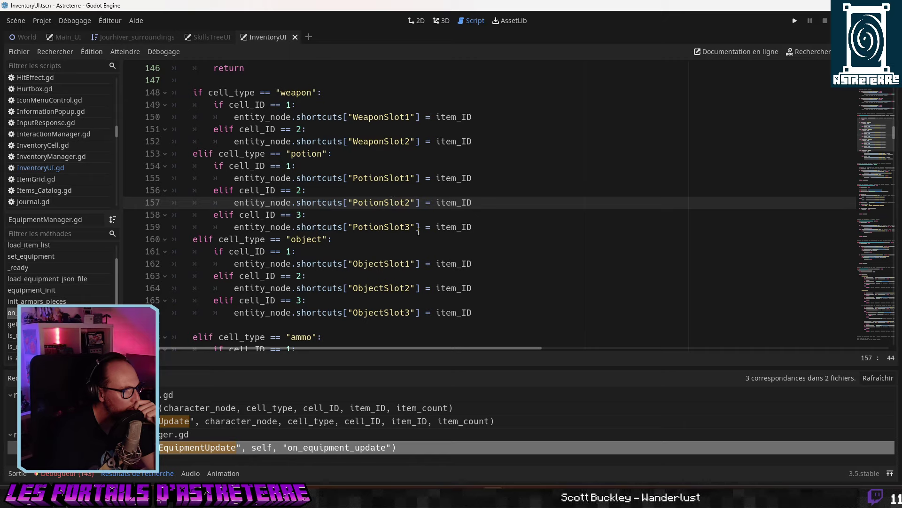
{"action": "left_click", "coordinate": [346, 234]}
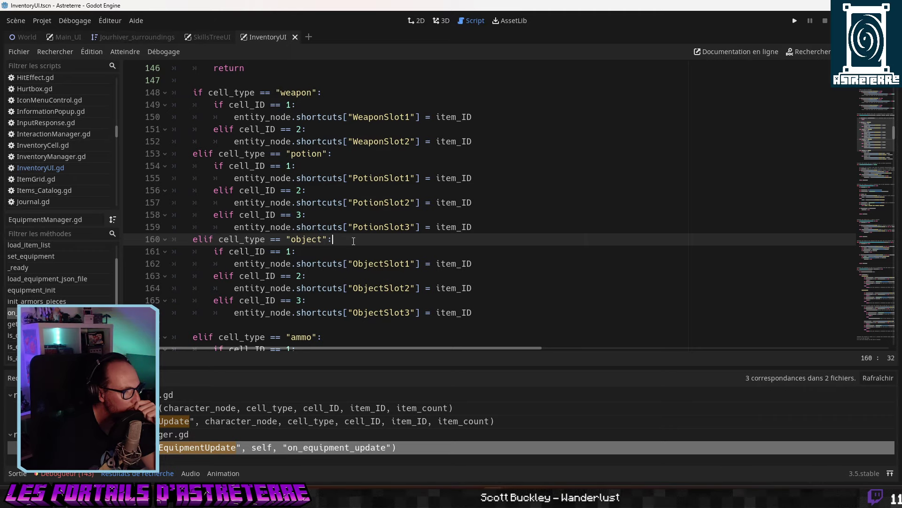
{"action": "scroll", "coordinate": [354, 240], "scroll_direction": "up", "scroll_amount": 2}
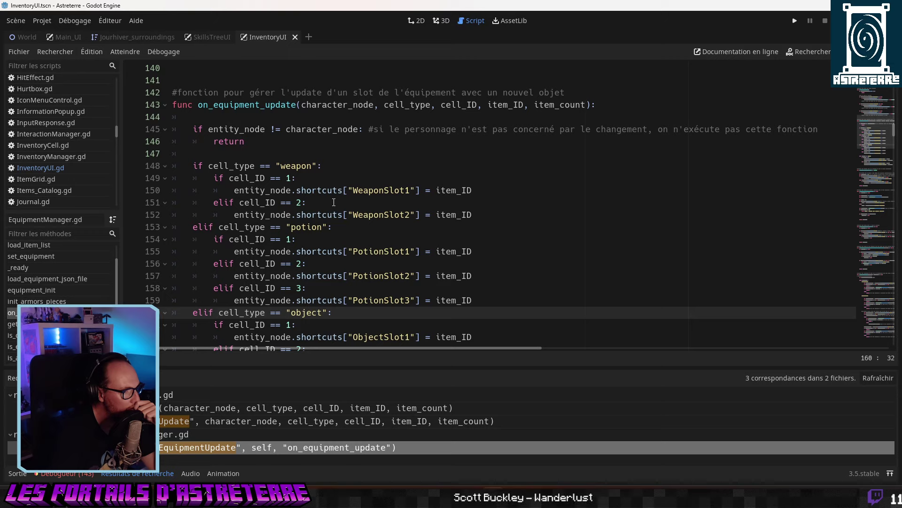
{"action": "left_click", "coordinate": [318, 251]}
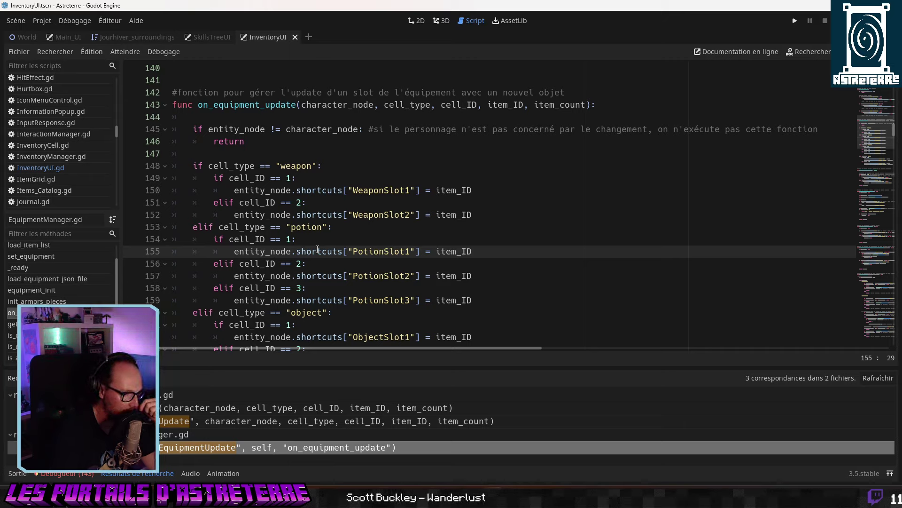
Compare the ammo branch of on_equipment_update, which handles item_ID and item_count, with the potion and object branches.
{"action": "scroll", "coordinate": [318, 250], "scroll_direction": "down", "scroll_amount": 8}
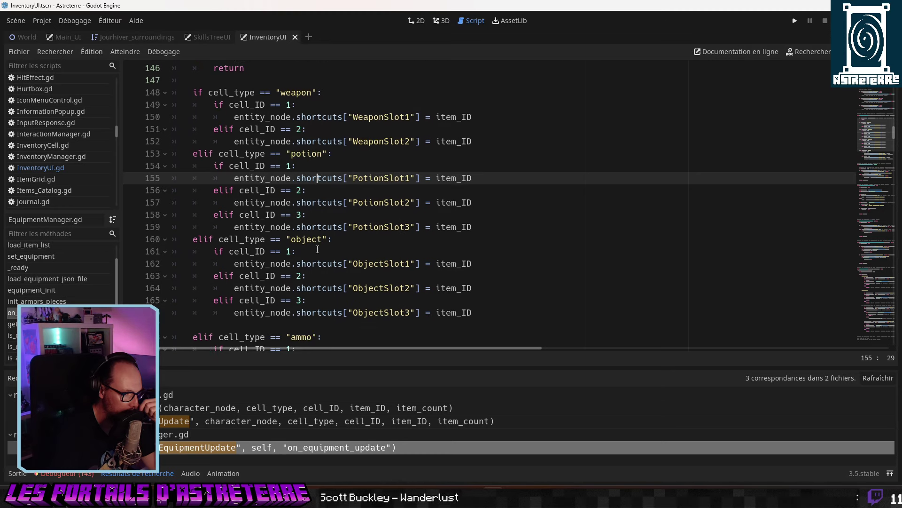
{"action": "scroll", "coordinate": [318, 250], "scroll_direction": "down", "scroll_amount": 1}
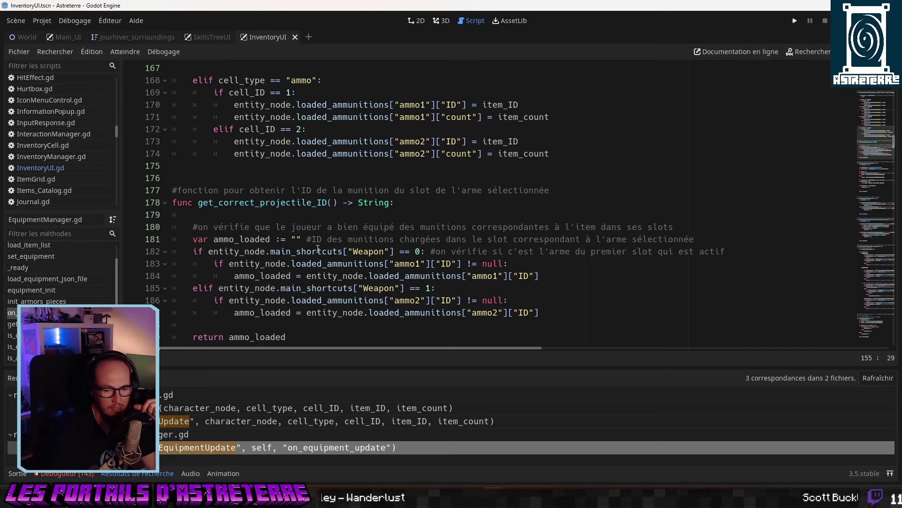
{"action": "scroll", "coordinate": [318, 250], "scroll_direction": "up", "scroll_amount": 3}
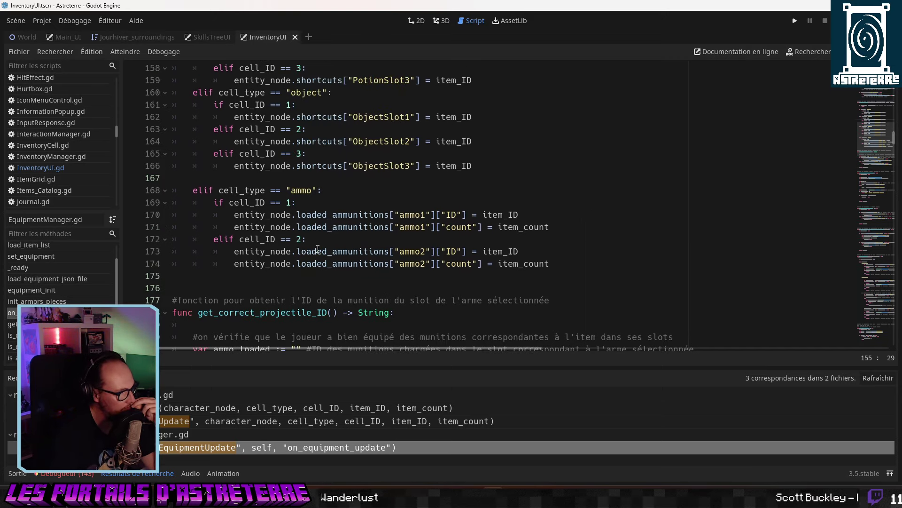
{"action": "scroll", "coordinate": [318, 250], "scroll_direction": "up", "scroll_amount": 1}
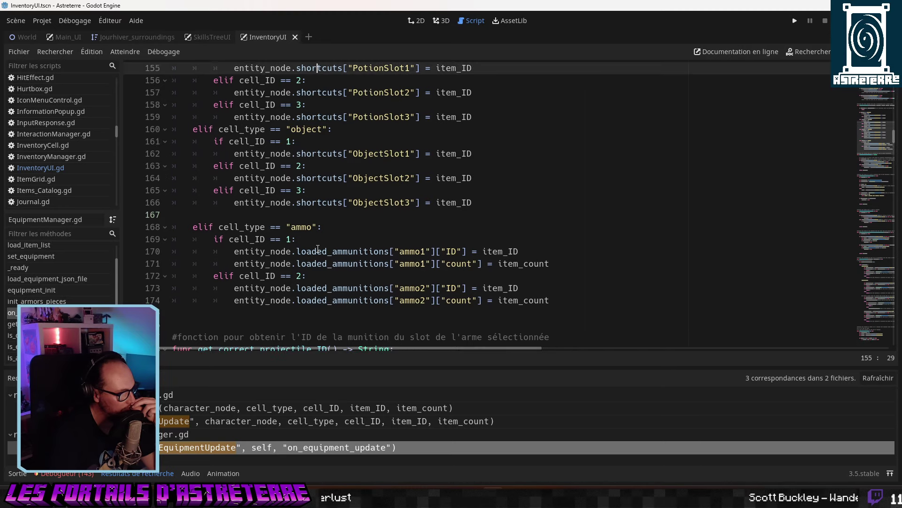
{"action": "scroll", "coordinate": [318, 250], "scroll_direction": "up", "scroll_amount": 1}
Review EquipmentManager.gd's ammunition check and equip-cost functions, from get_correct_projectile_ID through get_equip_slot_for_bare_hand_action.
{"action": "scroll", "coordinate": [318, 250], "scroll_direction": "down", "scroll_amount": 12}
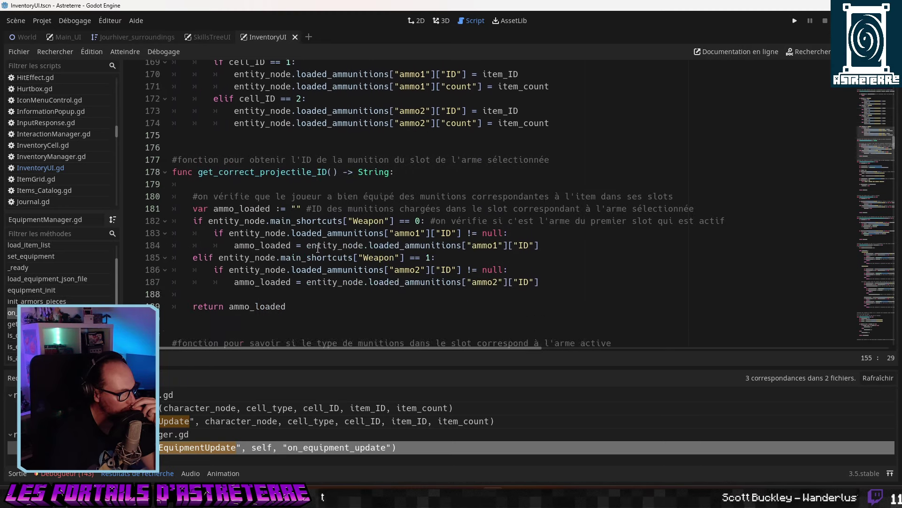
{"action": "scroll", "coordinate": [318, 249], "scroll_direction": "down", "scroll_amount": 6}
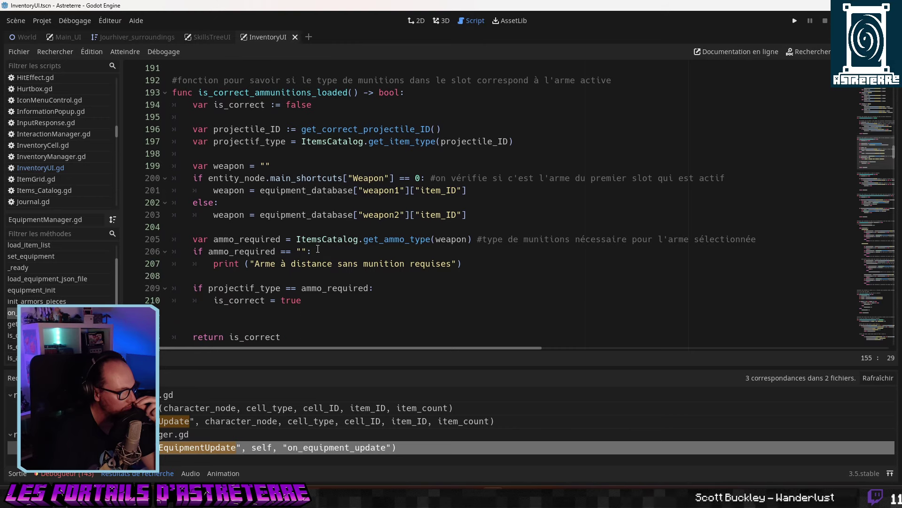
{"action": "scroll", "coordinate": [317, 250], "scroll_direction": "down", "scroll_amount": 11}
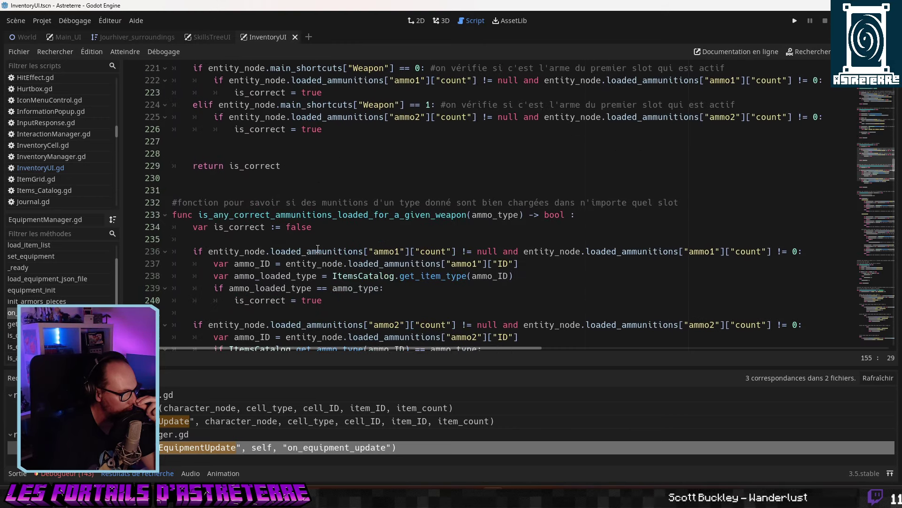
{"action": "scroll", "coordinate": [318, 249], "scroll_direction": "down", "scroll_amount": 7}
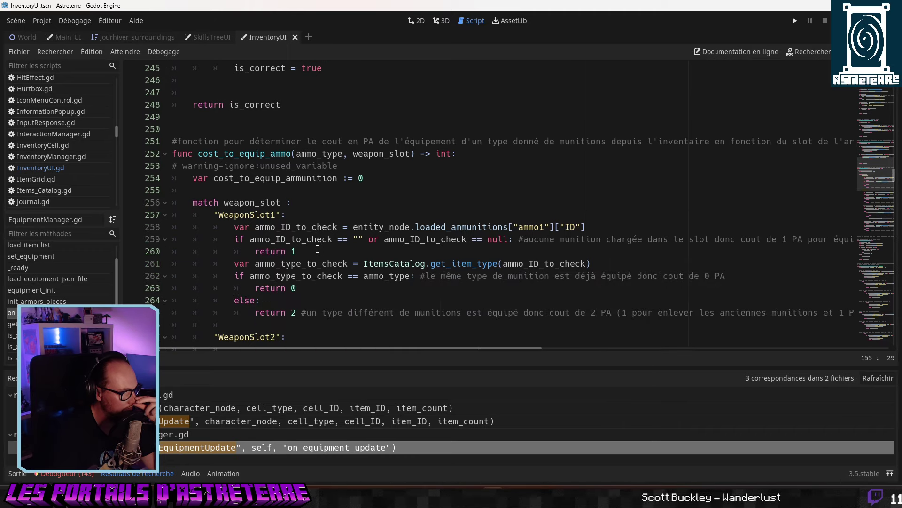
{"action": "scroll", "coordinate": [318, 249], "scroll_direction": "down", "scroll_amount": 11}
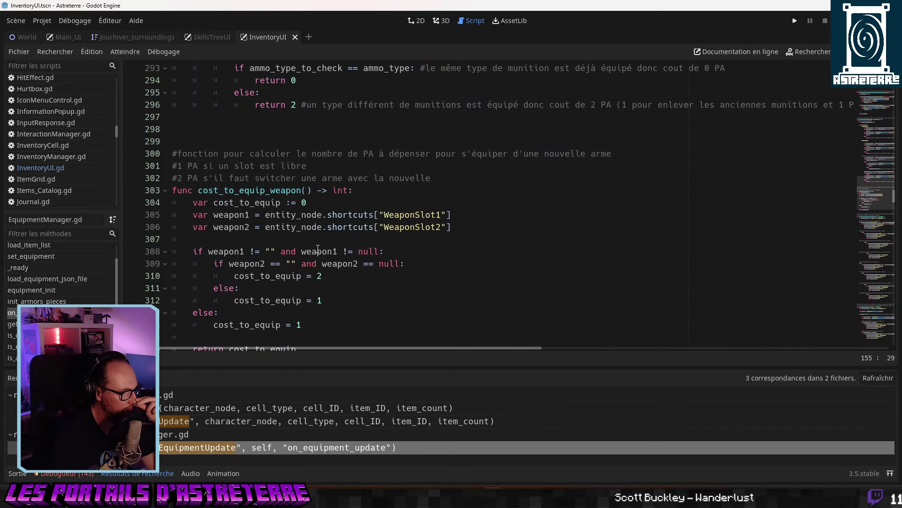
{"action": "scroll", "coordinate": [317, 249], "scroll_direction": "down", "scroll_amount": 8}
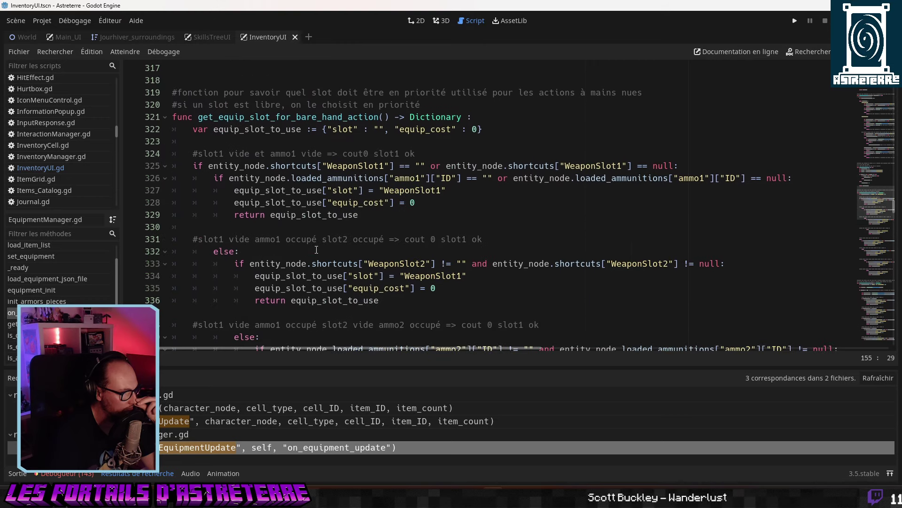
{"action": "scroll", "coordinate": [316, 249], "scroll_direction": "down", "scroll_amount": 4}
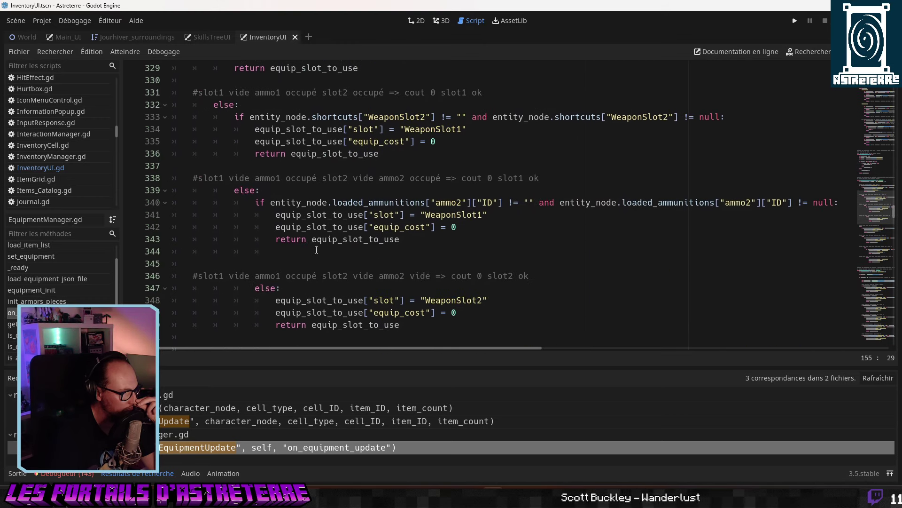
{"action": "scroll", "coordinate": [317, 250], "scroll_direction": "down", "scroll_amount": 5}
{"action": "scroll", "coordinate": [316, 250], "scroll_direction": "down", "scroll_amount": 11}
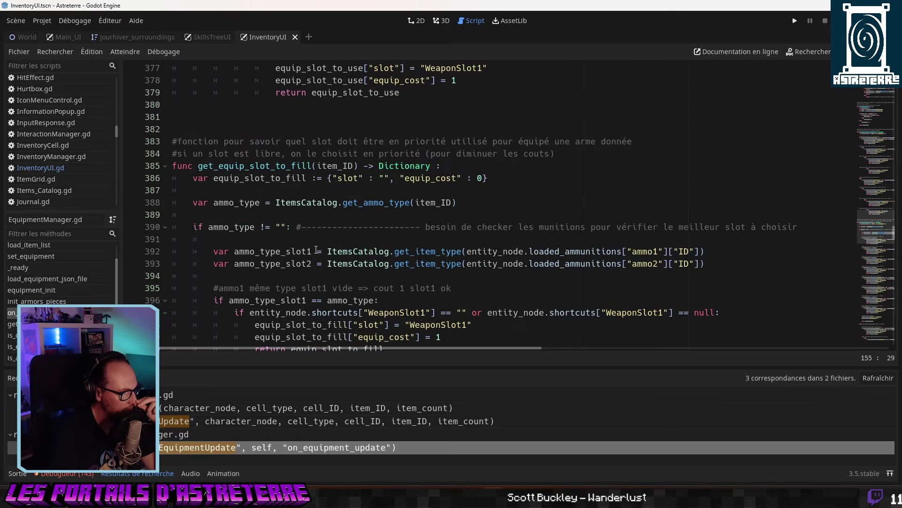
Examine how get_equip_slot_to_fill chooses weapon slots with and without ammunition, continuing to AI_unequip_weapon_in_combat.
{"action": "scroll", "coordinate": [60, 273], "scroll_direction": "down", "scroll_amount": 3}
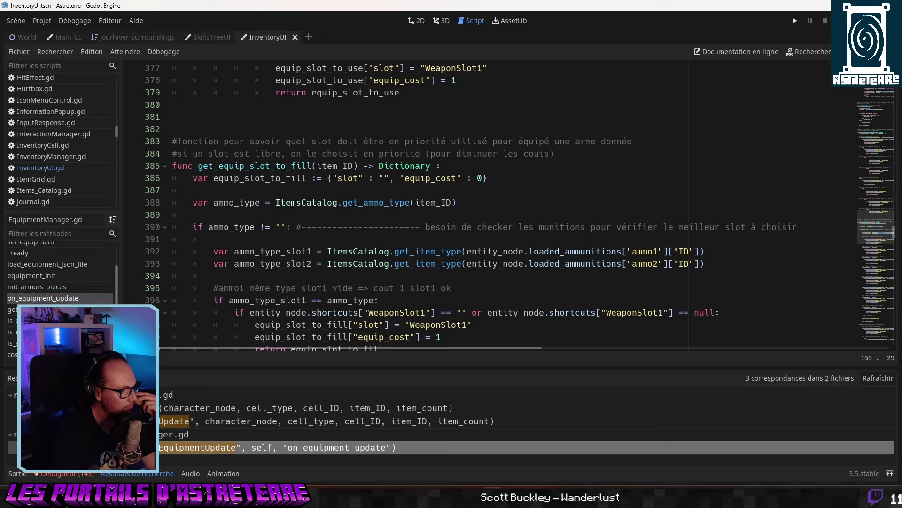
{"action": "scroll", "coordinate": [60, 272], "scroll_direction": "down", "scroll_amount": 2}
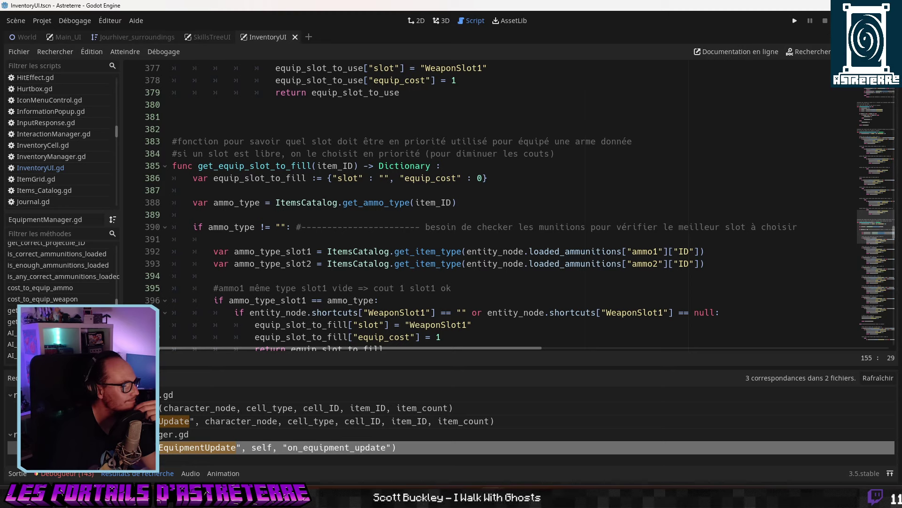
{"action": "scroll", "coordinate": [335, 296], "scroll_direction": "down", "scroll_amount": 1}
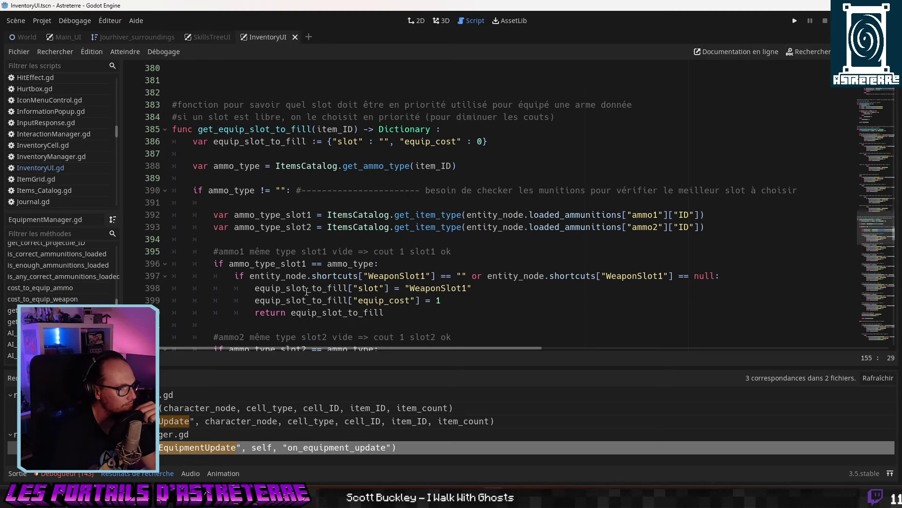
{"action": "scroll", "coordinate": [307, 292], "scroll_direction": "down", "scroll_amount": 6}
{"action": "scroll", "coordinate": [306, 292], "scroll_direction": "down", "scroll_amount": 9}
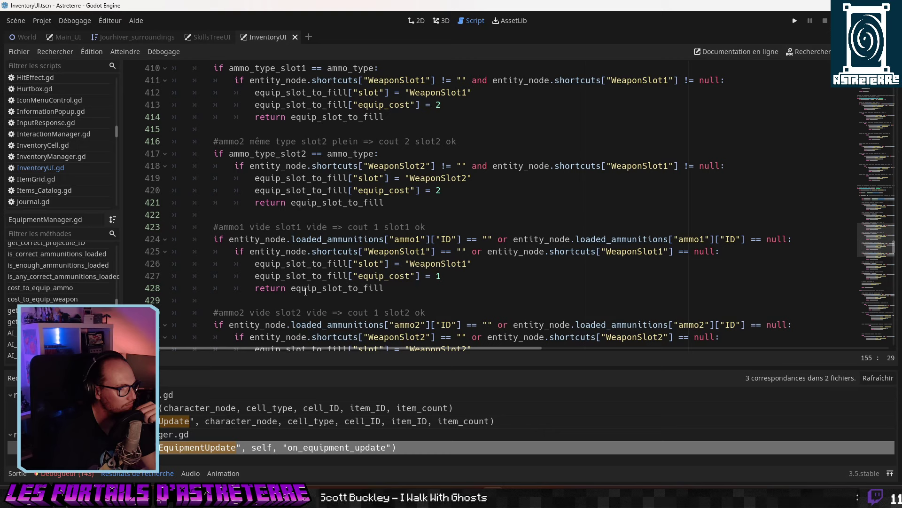
{"action": "scroll", "coordinate": [304, 289], "scroll_direction": "down", "scroll_amount": 4}
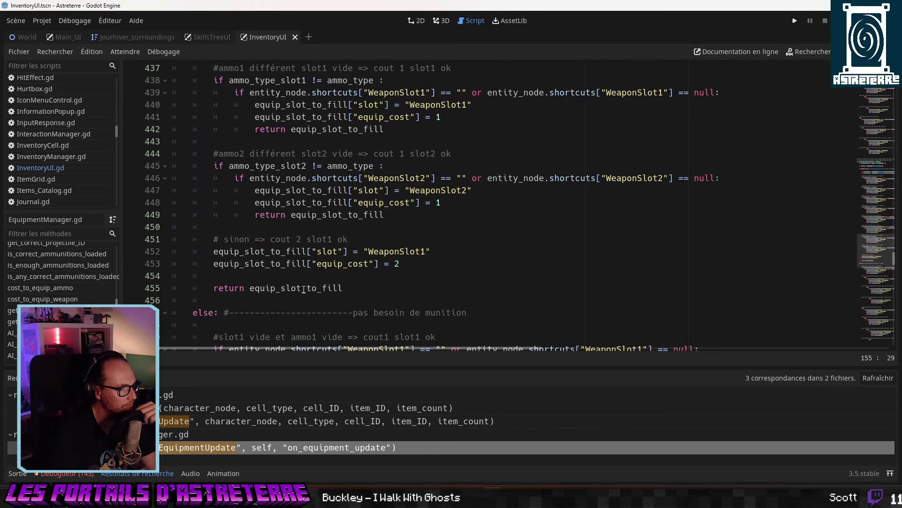
{"action": "scroll", "coordinate": [303, 290], "scroll_direction": "down", "scroll_amount": 5}
{"action": "scroll", "coordinate": [303, 289], "scroll_direction": "down", "scroll_amount": 10}
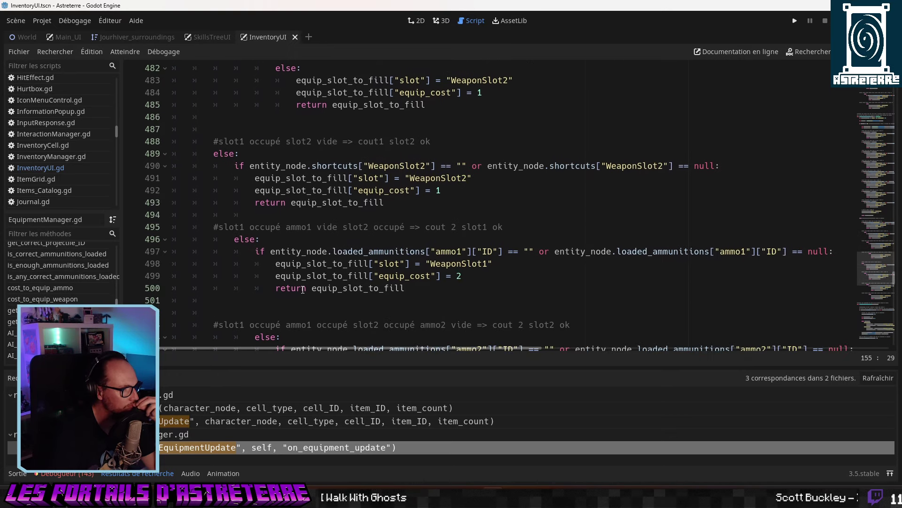
{"action": "scroll", "coordinate": [303, 289], "scroll_direction": "down", "scroll_amount": 9}
{"action": "scroll", "coordinate": [301, 289], "scroll_direction": "down", "scroll_amount": 4}
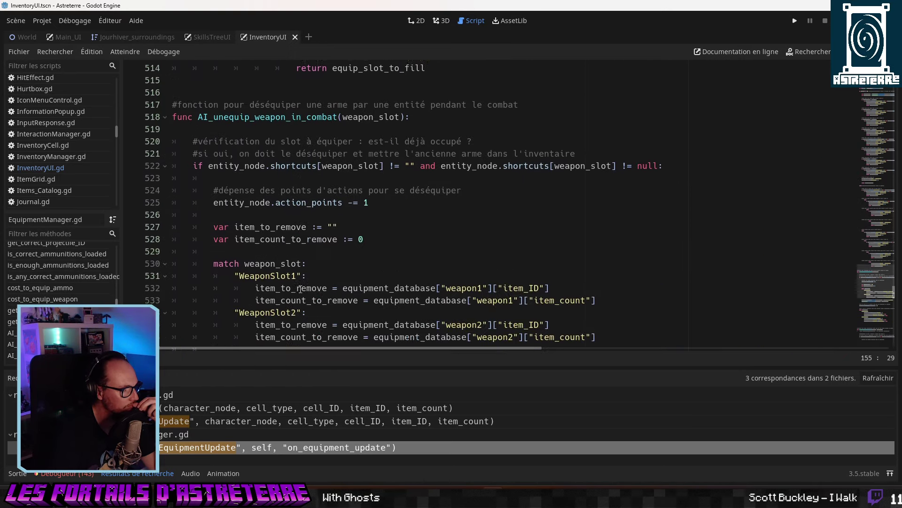
In the potion branch of on_equipment_update, add print ("slot 2") under the cell_ID == 2 condition.
{"action": "scroll", "coordinate": [347, 284], "scroll_direction": "up", "scroll_amount": 10}
{"action": "scroll", "coordinate": [347, 284], "scroll_direction": "up", "scroll_amount": 20}
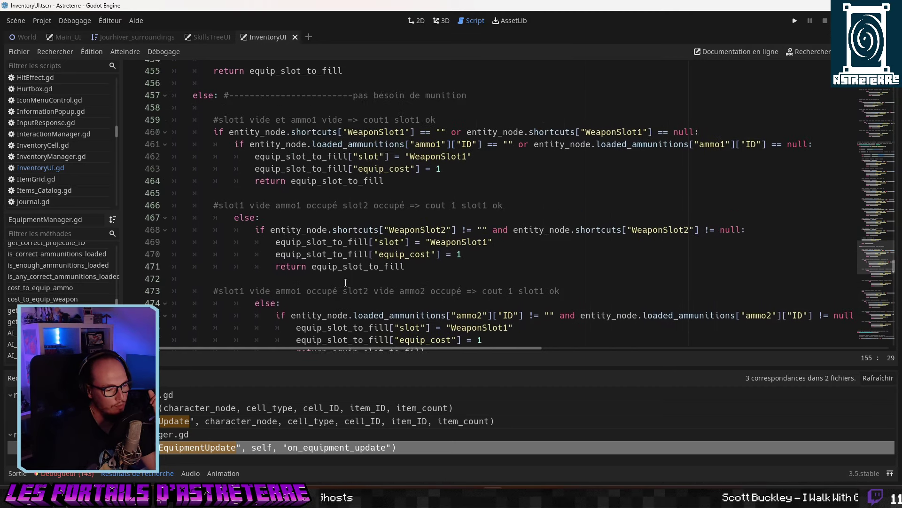
{"action": "scroll", "coordinate": [337, 278], "scroll_direction": "up", "scroll_amount": 12}
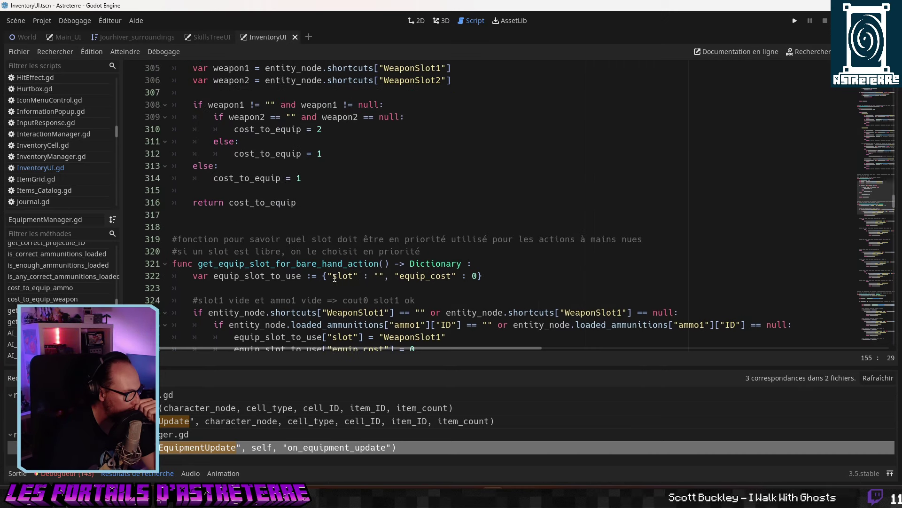
{"action": "scroll", "coordinate": [335, 278], "scroll_direction": "up", "scroll_amount": 15}
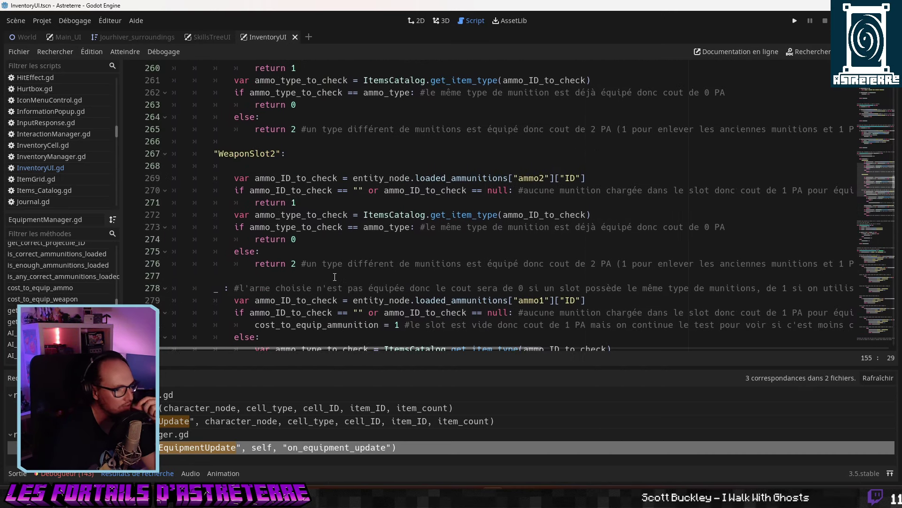
{"action": "scroll", "coordinate": [335, 277], "scroll_direction": "up", "scroll_amount": 18}
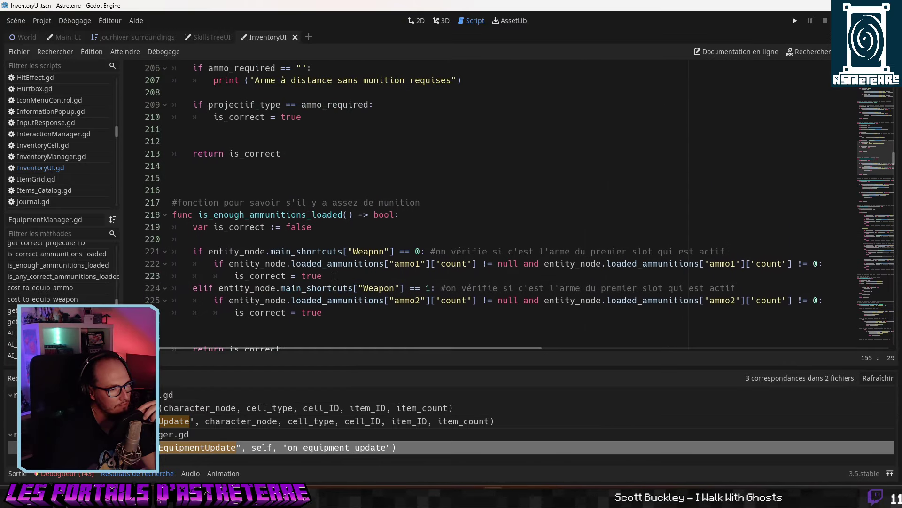
{"action": "scroll", "coordinate": [333, 276], "scroll_direction": "up", "scroll_amount": 6}
{"action": "scroll", "coordinate": [334, 276], "scroll_direction": "down", "scroll_amount": 2}
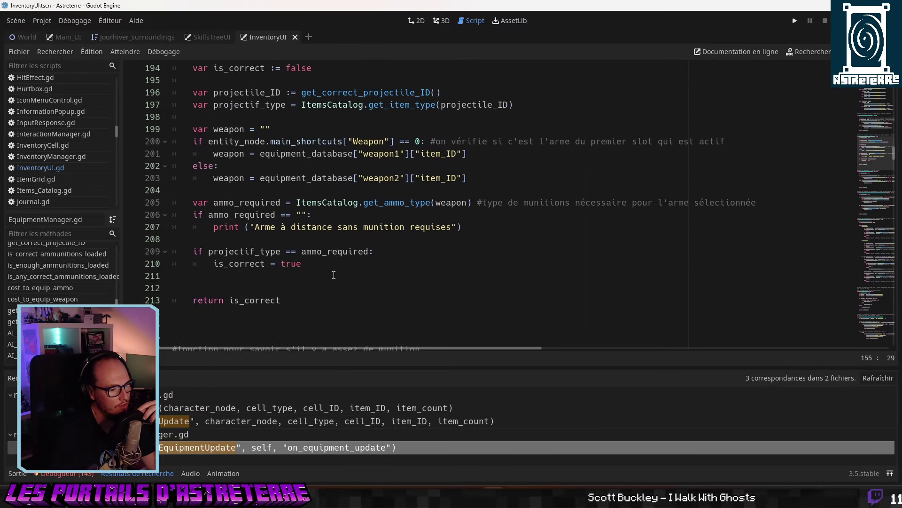
{"action": "scroll", "coordinate": [333, 276], "scroll_direction": "up", "scroll_amount": 11}
{"action": "scroll", "coordinate": [333, 276], "scroll_direction": "up", "scroll_amount": 5}
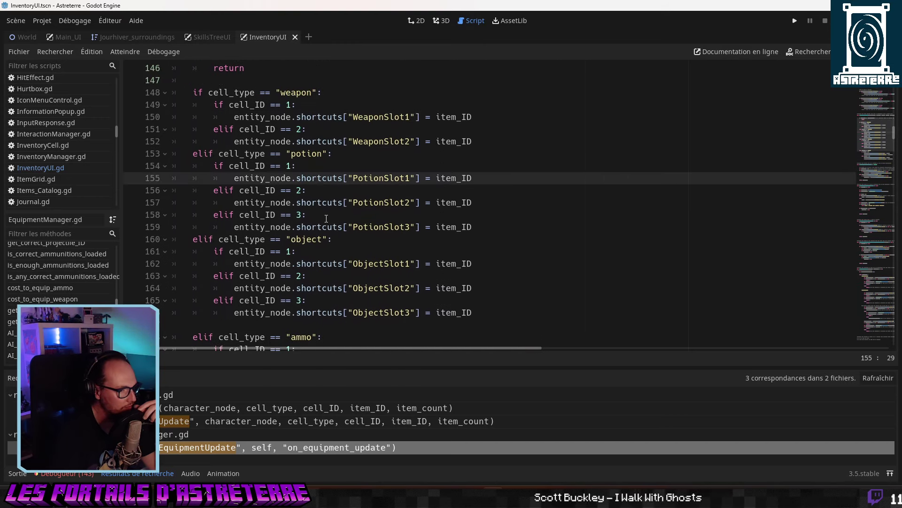
{"action": "left_click", "coordinate": [291, 202]}
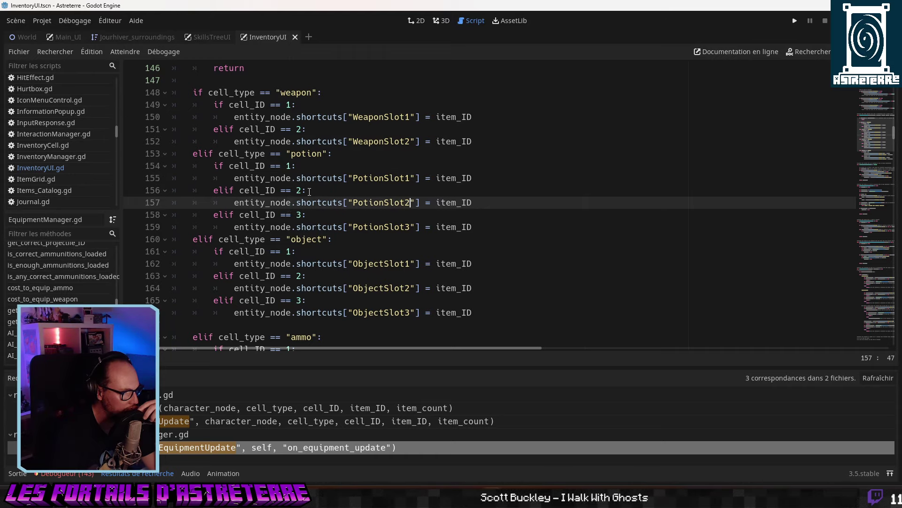
{"action": "left_click", "coordinate": [309, 191]}
{"action": "key", "text": "Return"}
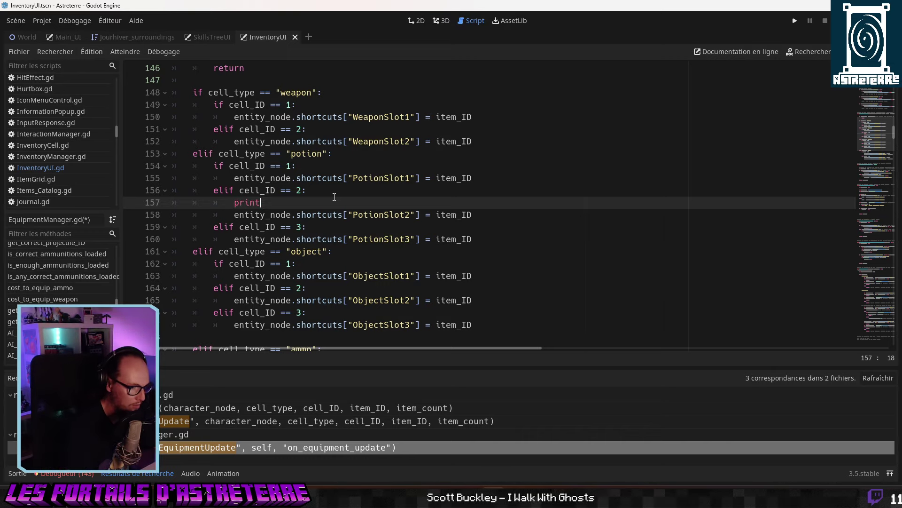
{"action": "type", "text": "print (\""}
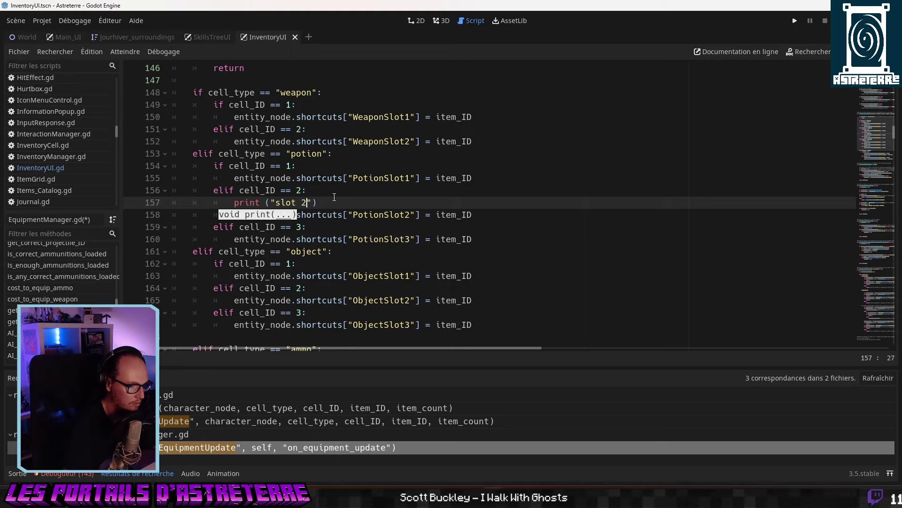
{"action": "type", "text": "slot 2"}
{"action": "left_click", "coordinate": [422, 185]}
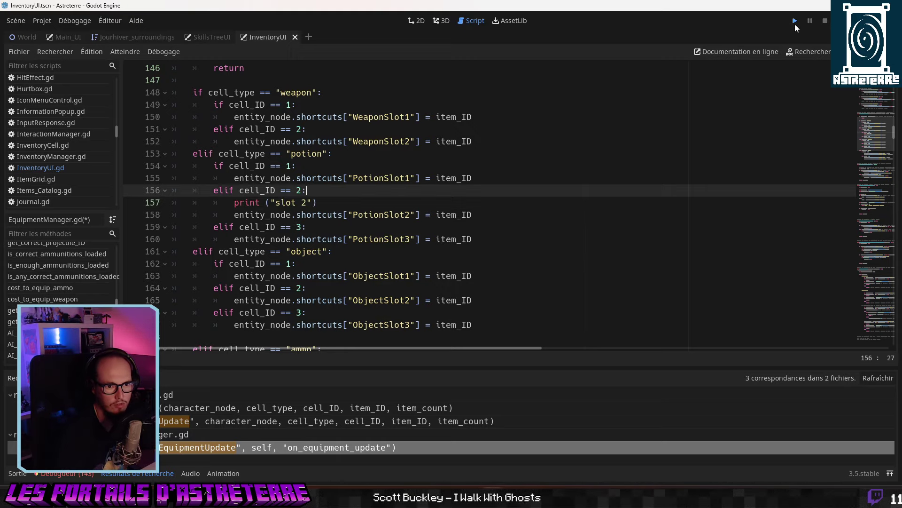
Run the game, move its debug window clear of the output log and open the character's inventory.
{"action": "key", "text": "F5"}
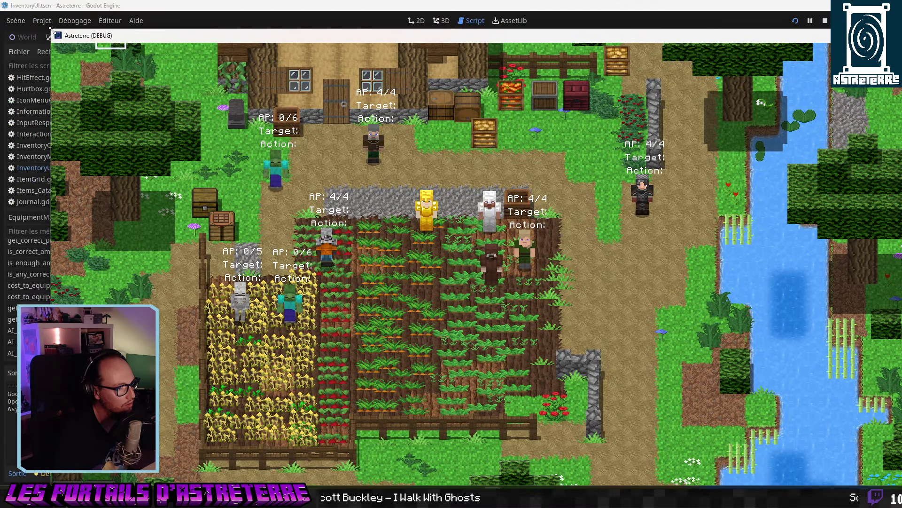
{"action": "left_click_drag", "start_coordinate": [68, 9], "coordinate": [403, 68]}
{"action": "key", "text": "i"}
{"action": "key", "text": "i"}
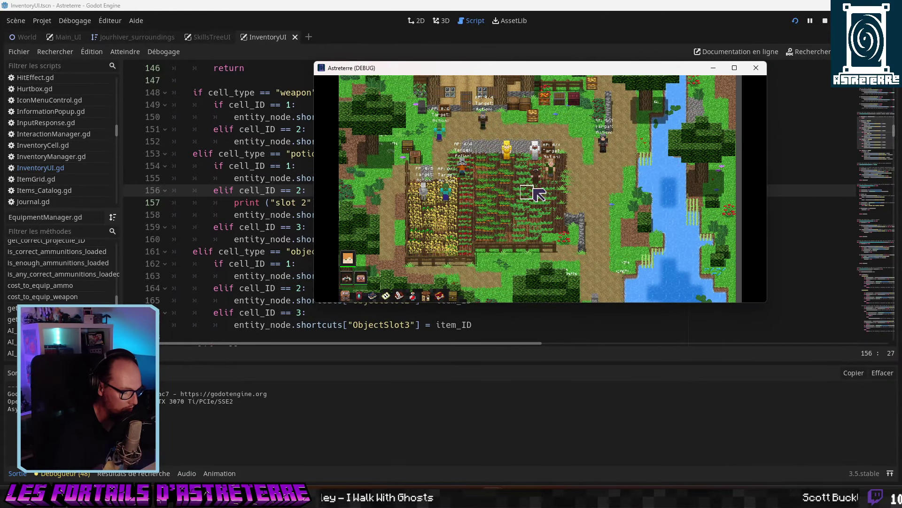
{"action": "key", "text": "i"}
Unequip the potion from the second potion slot and equip it again from the inventory grid.
{"action": "right_click", "coordinate": [521, 150]}
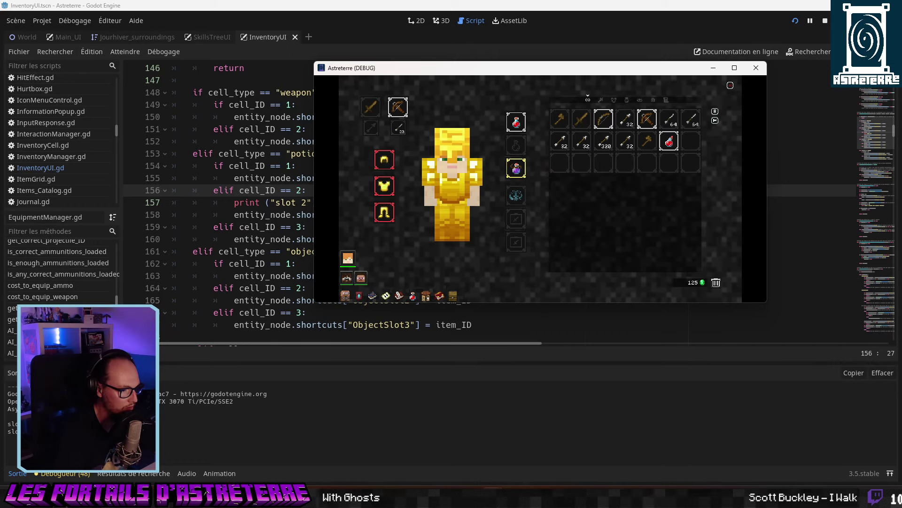
{"action": "right_click", "coordinate": [672, 146]}
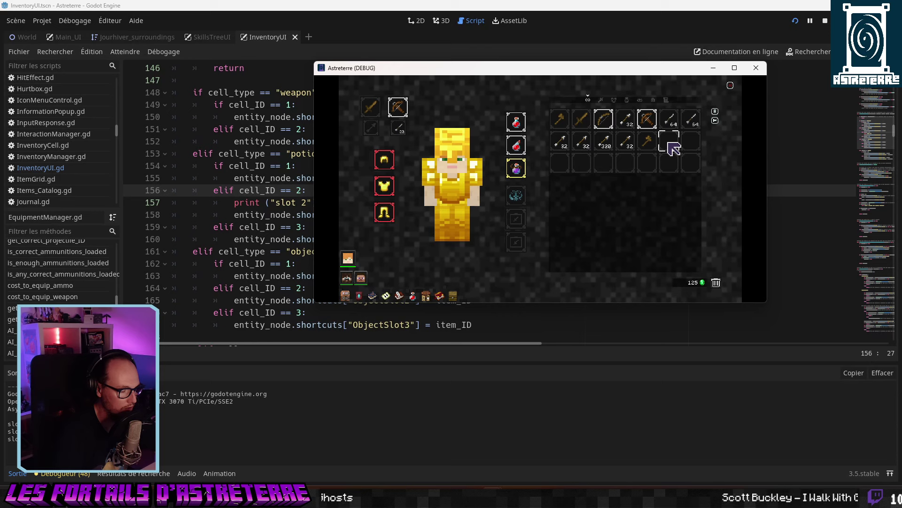
Close the inventory in the running game, start the fight from the placement phase, and display the character's potion shortcuts.
{"action": "key", "text": "i"}
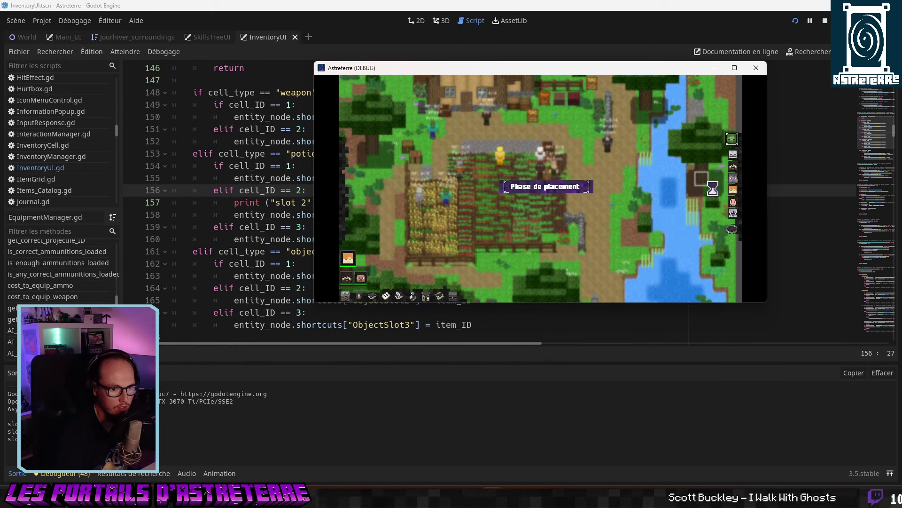
{"action": "left_click", "coordinate": [731, 140]}
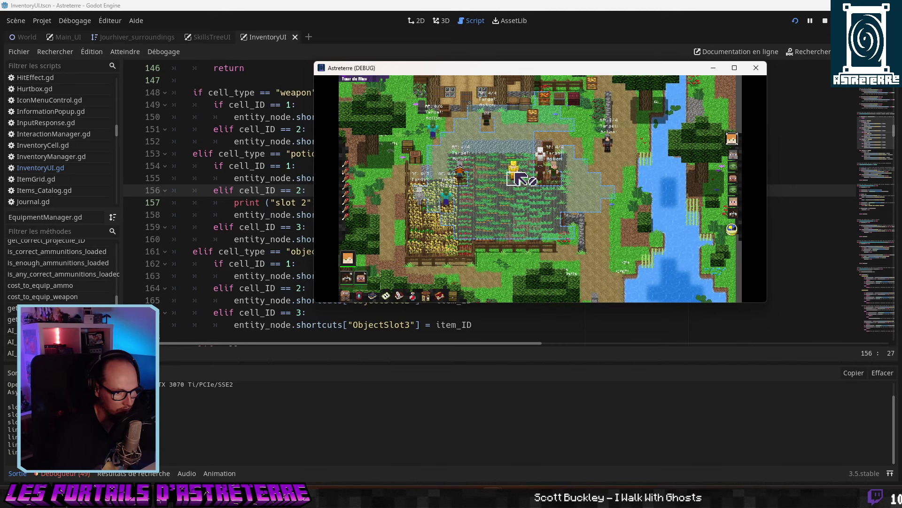
{"action": "left_click", "coordinate": [553, 292]}
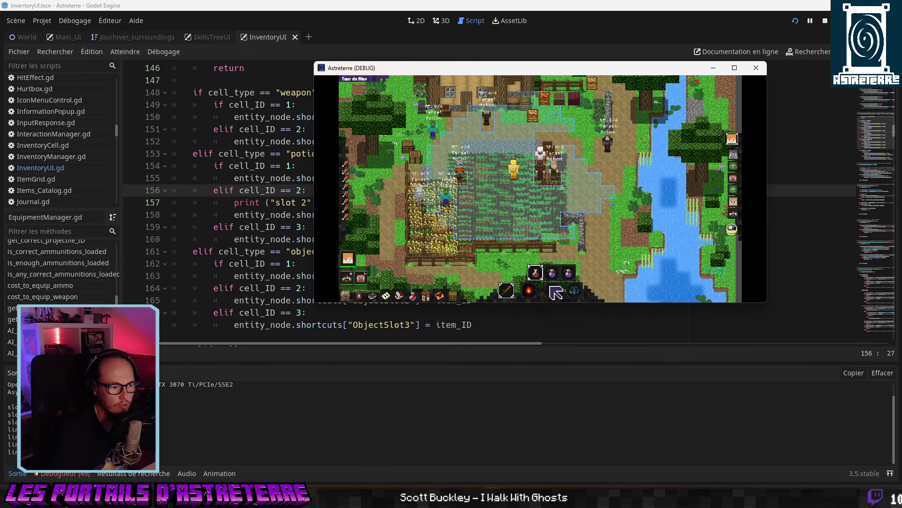
Compare the second potion slot in the inventory with the combat shortcut bar, and close the game window.
{"action": "key", "text": "i"}
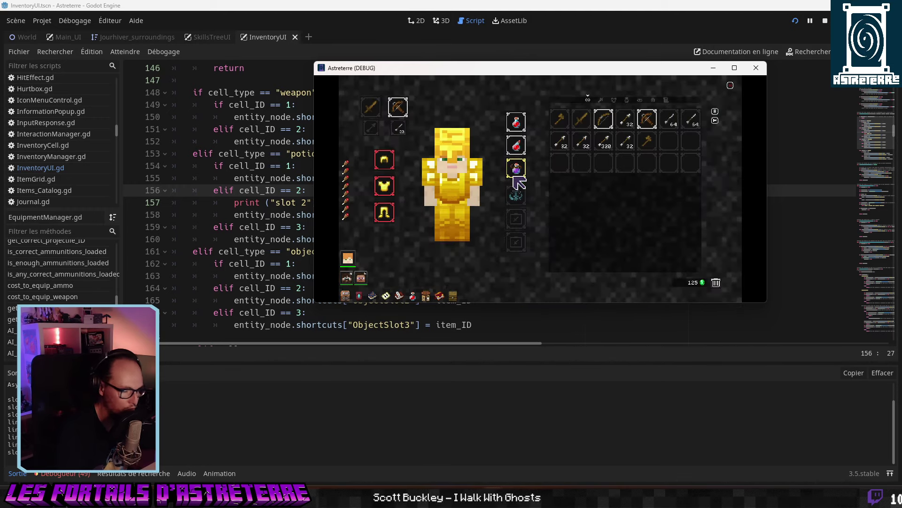
{"action": "mouse_move", "coordinate": [529, 153]}
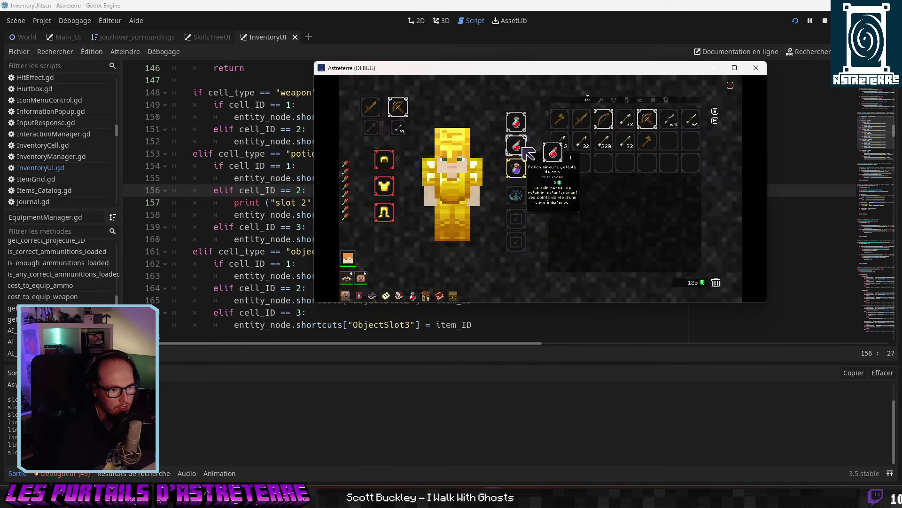
{"action": "key", "text": "i"}
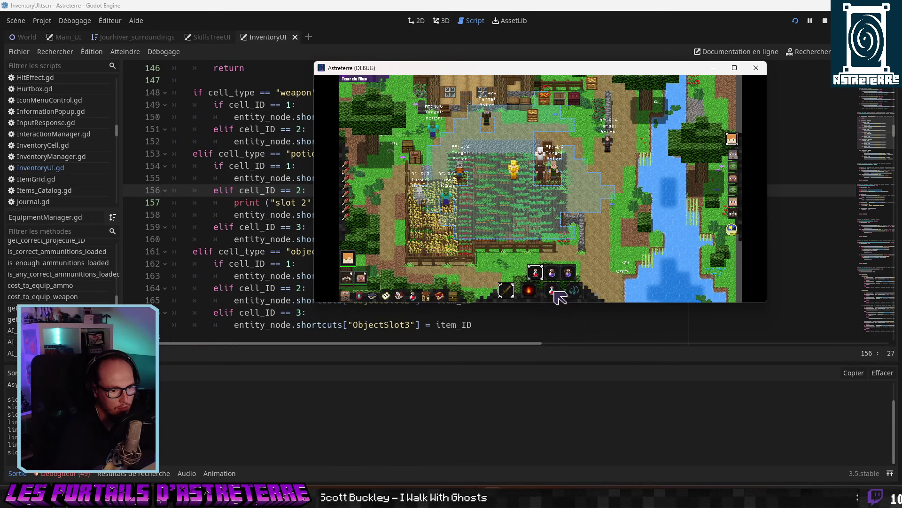
{"action": "left_click", "coordinate": [756, 68]}
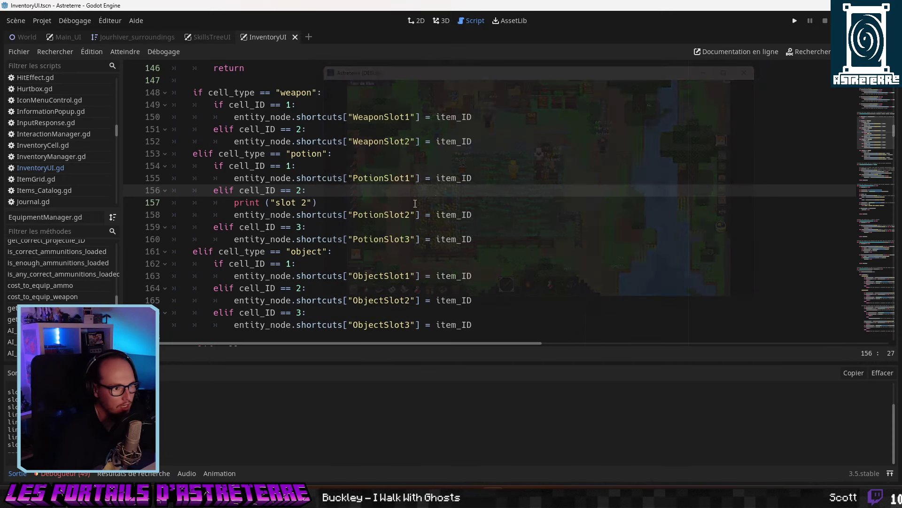
Close the InventoryUI scene and switch to the Main_UI scene.
{"action": "left_click", "coordinate": [385, 129]}
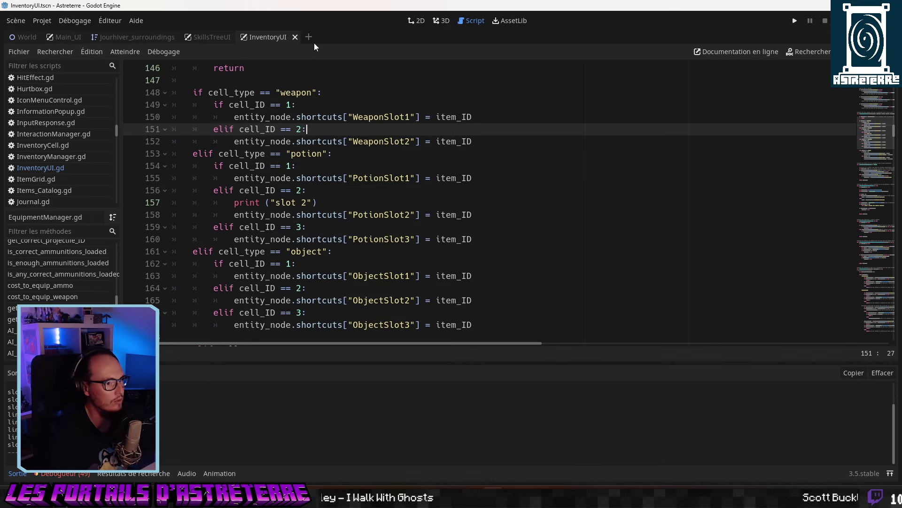
{"action": "left_click", "coordinate": [295, 38]}
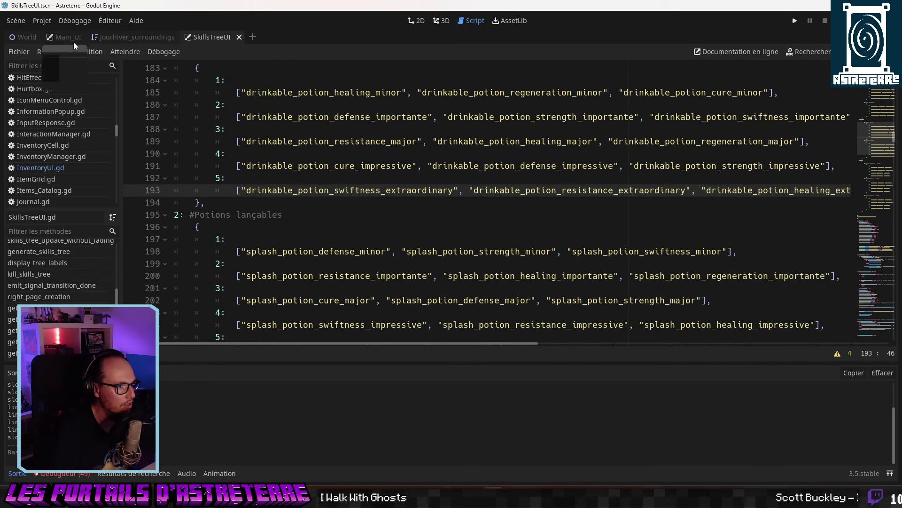
{"action": "left_click", "coordinate": [73, 40]}
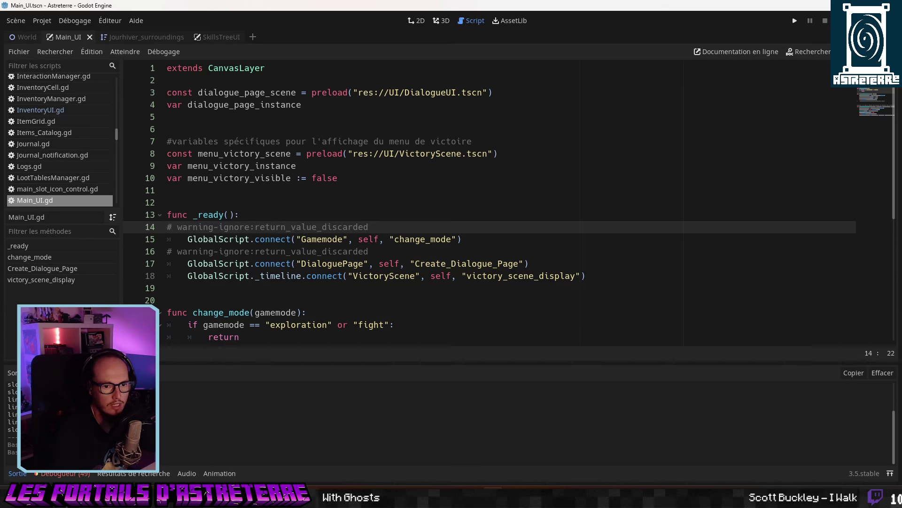
Leave distraction-free mode and open the ShortcutsArea instance under UI_combat as its own scene in the 2D view.
{"action": "key", "text": "ctrl+shift+F11"}
{"action": "scroll", "coordinate": [94, 193], "scroll_direction": "down", "scroll_amount": 1}
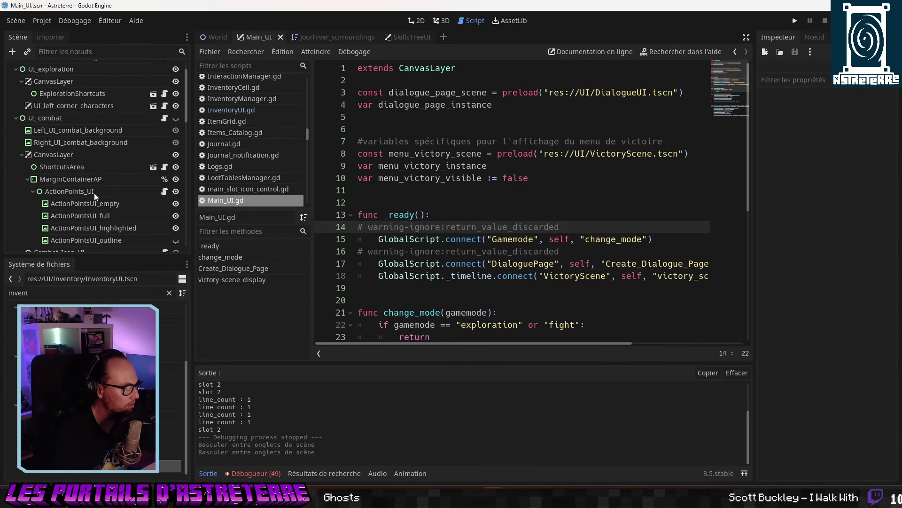
{"action": "left_click", "coordinate": [70, 166]}
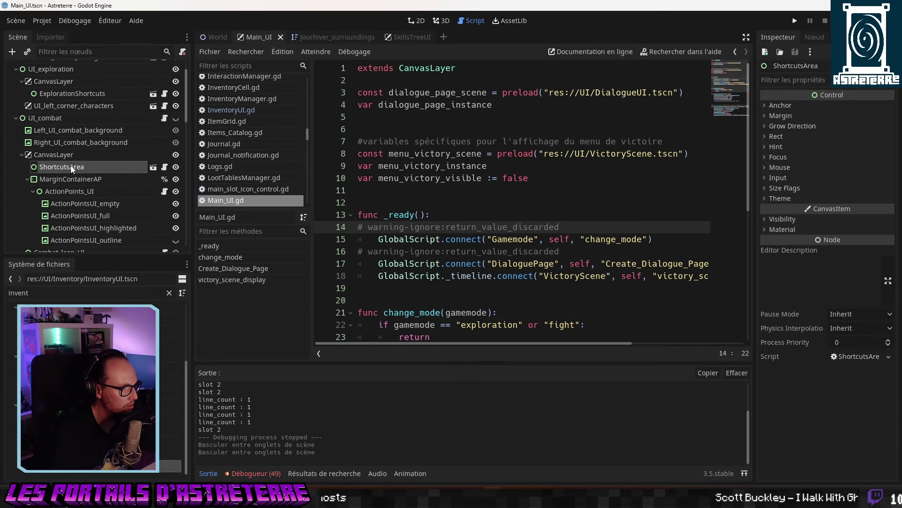
{"action": "left_click", "coordinate": [154, 167]}
{"action": "left_click", "coordinate": [421, 26]}
{"action": "scroll", "coordinate": [383, 177], "scroll_direction": "down", "scroll_amount": 1}
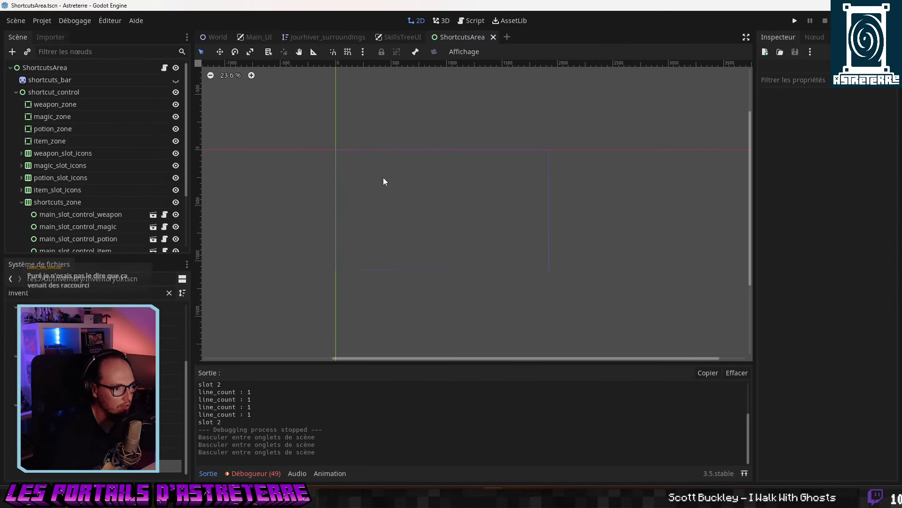
Expand potion_slot_icons and check the Quick Slot property of PotionSlot1, PotionSlot2 and PotionSlot3.
{"action": "left_click", "coordinate": [70, 128]}
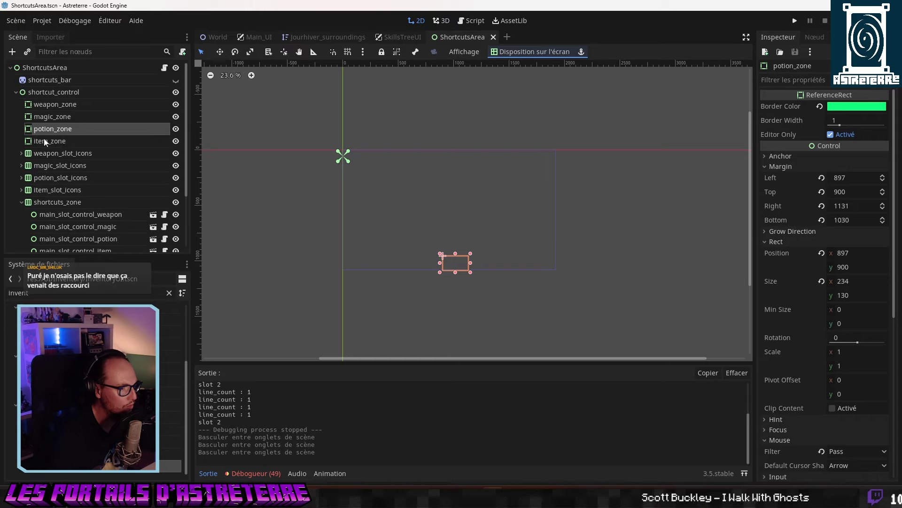
{"action": "left_click", "coordinate": [61, 178]}
{"action": "left_click", "coordinate": [22, 177]}
{"action": "left_click", "coordinate": [62, 190]}
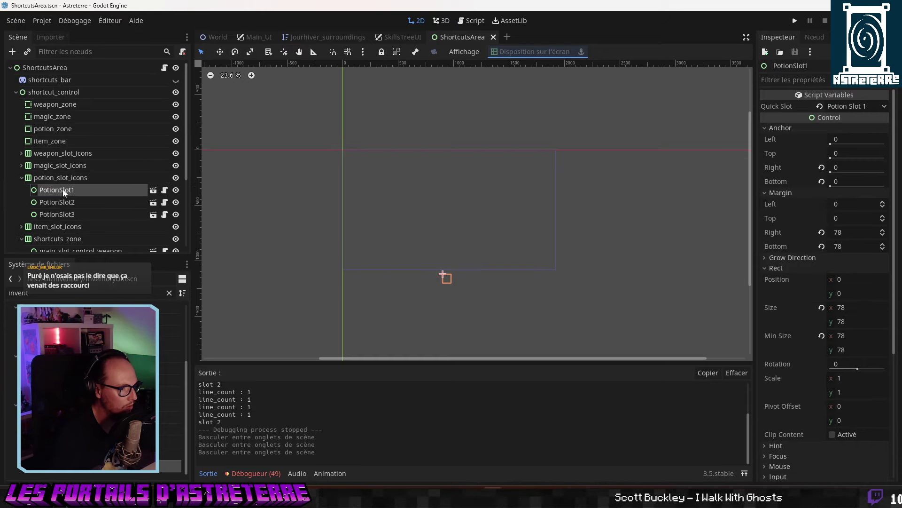
{"action": "left_click", "coordinate": [69, 202]}
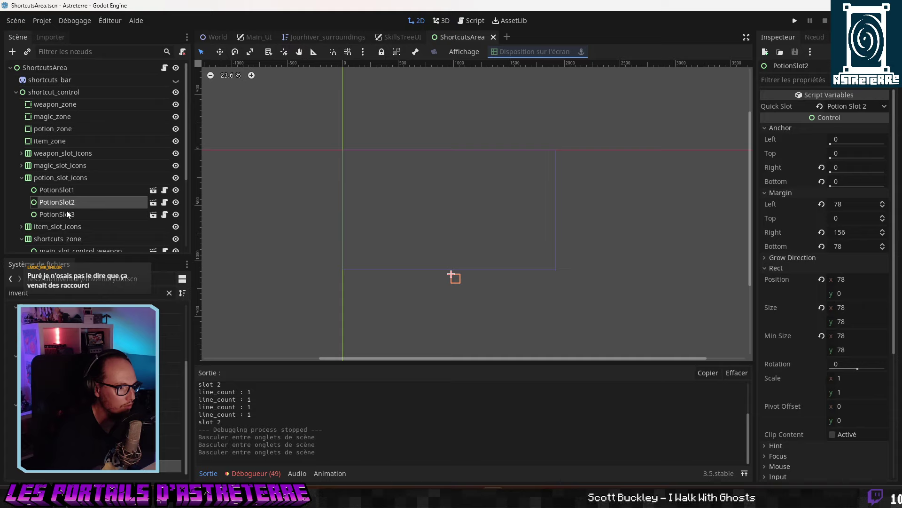
{"action": "left_click", "coordinate": [66, 213]}
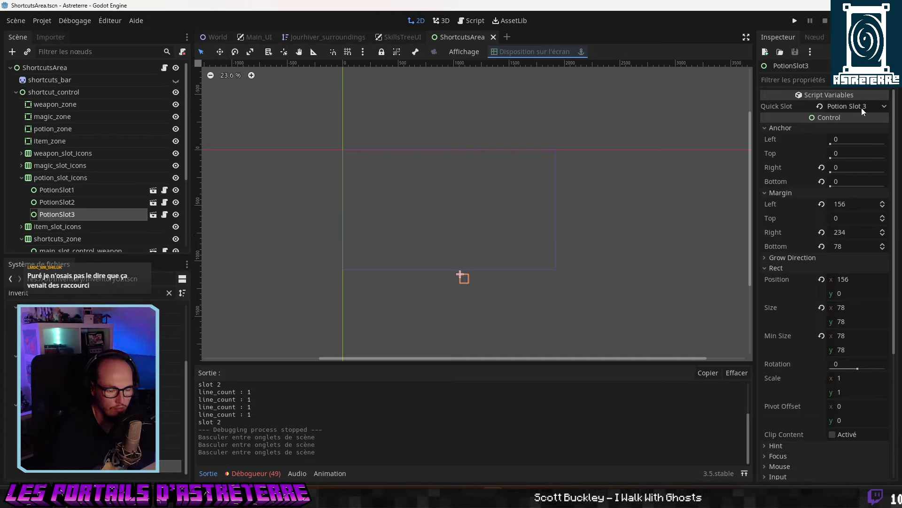
{"action": "left_click", "coordinate": [81, 207]}
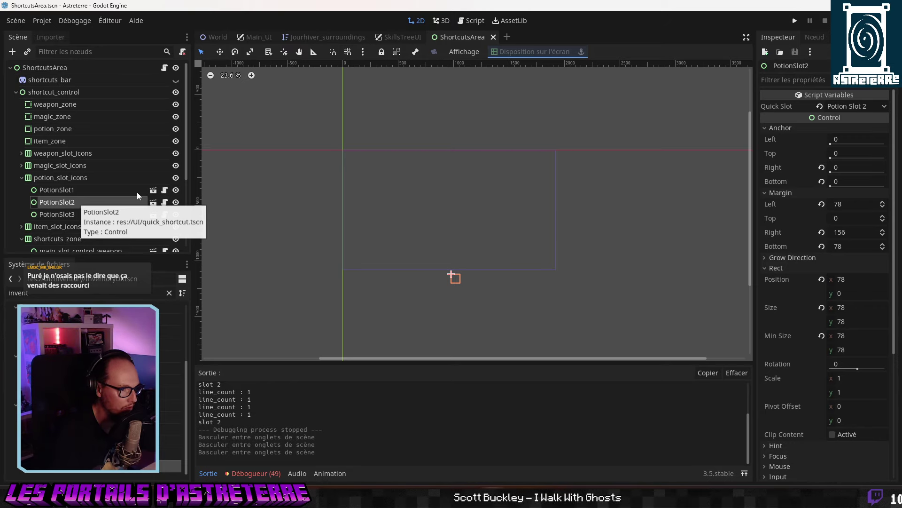
Open the potion slots' quick_shortcut.gd script and examine how _on_Button_pressed and on_shortcut_clic handle each slot type.
{"action": "left_click", "coordinate": [165, 190]}
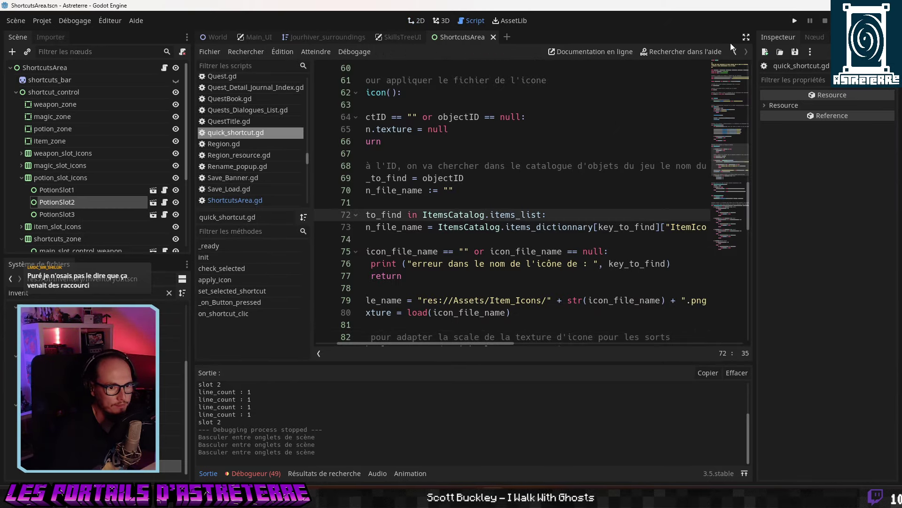
{"action": "left_click", "coordinate": [304, 283]}
{"action": "scroll", "coordinate": [304, 282], "scroll_direction": "down", "scroll_amount": 3}
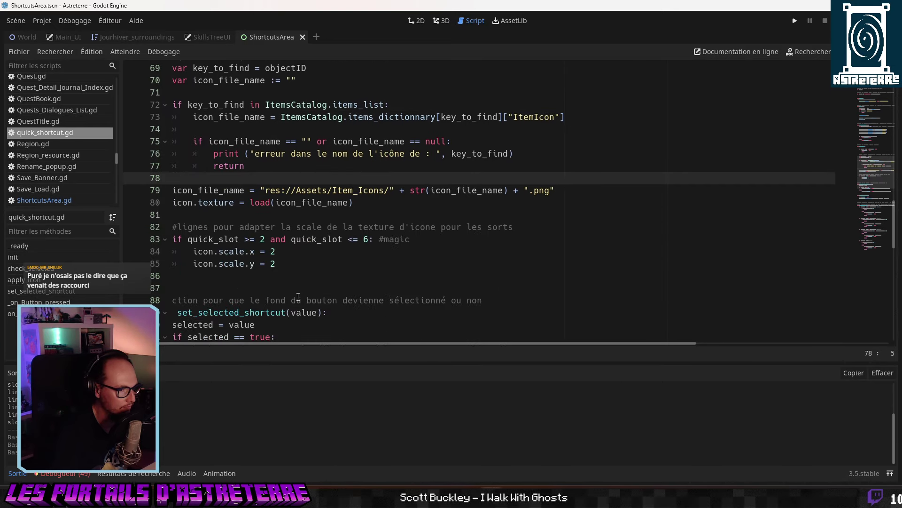
{"action": "scroll", "coordinate": [278, 310], "scroll_direction": "down", "scroll_amount": 4}
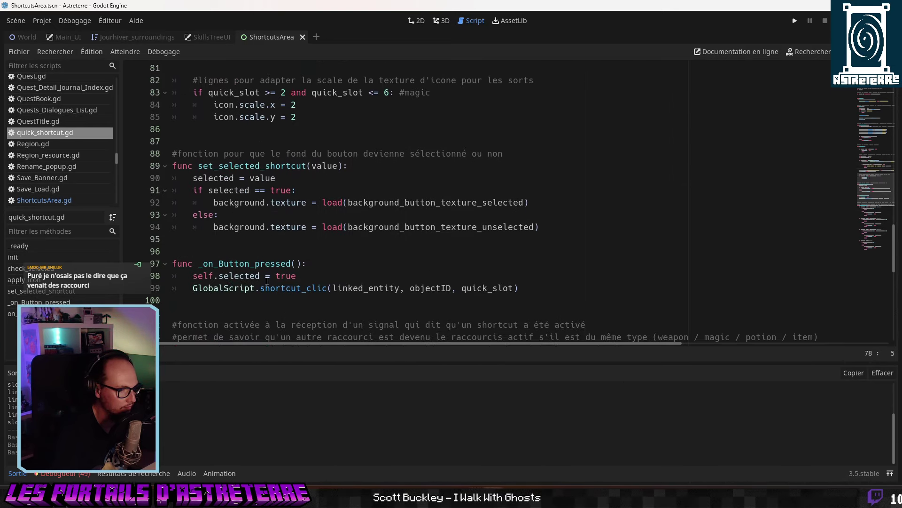
{"action": "left_click", "coordinate": [266, 278]}
{"action": "scroll", "coordinate": [266, 278], "scroll_direction": "down", "scroll_amount": 7}
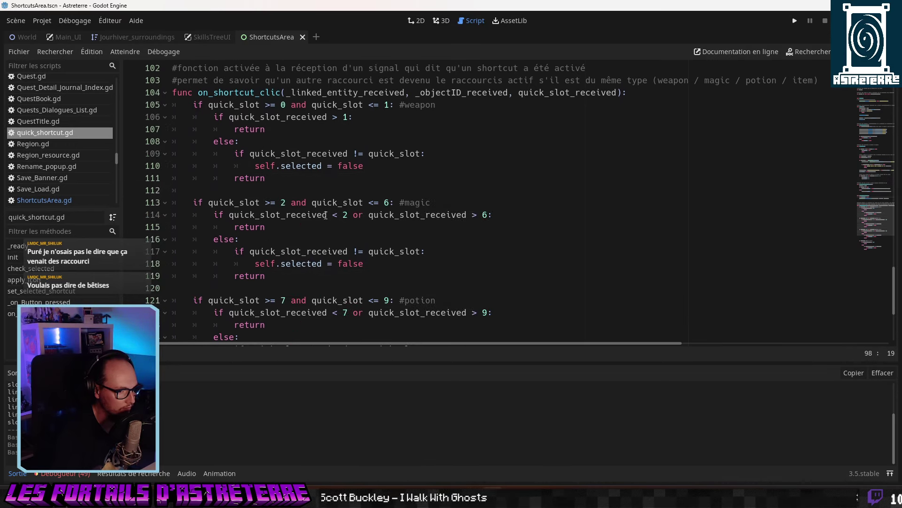
{"action": "scroll", "coordinate": [326, 216], "scroll_direction": "down", "scroll_amount": 4}
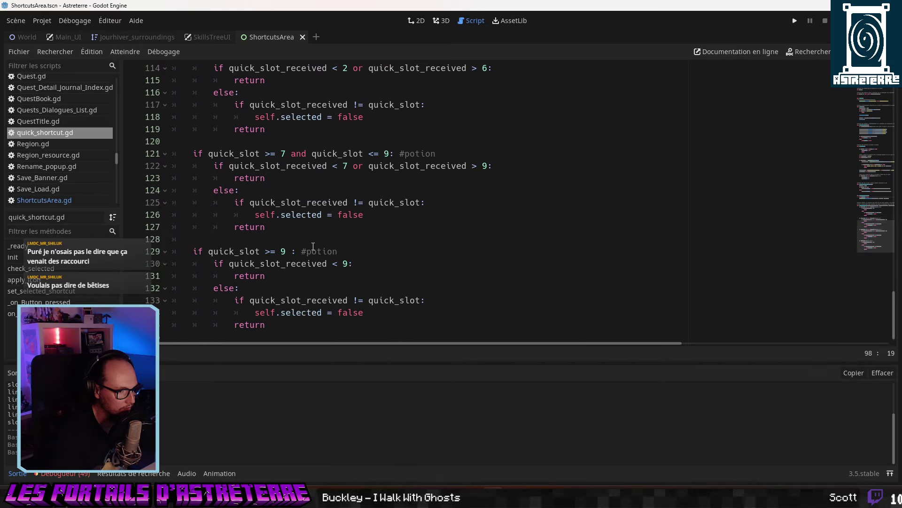
{"action": "left_click", "coordinate": [298, 214]}
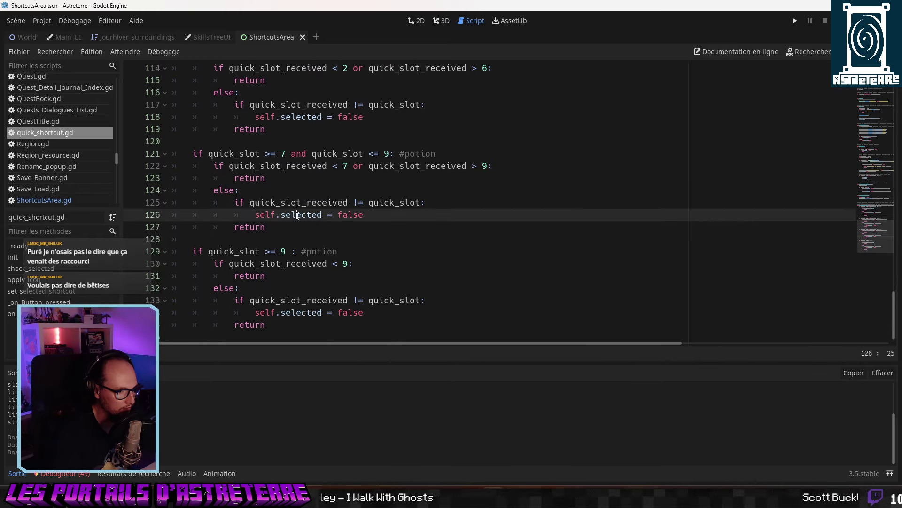
{"action": "scroll", "coordinate": [299, 252], "scroll_direction": "down", "scroll_amount": 1}
Review check_selected, apply_icon and the icon scaling lines in quick_shortcut.gd.
{"action": "scroll", "coordinate": [298, 252], "scroll_direction": "up", "scroll_amount": 12}
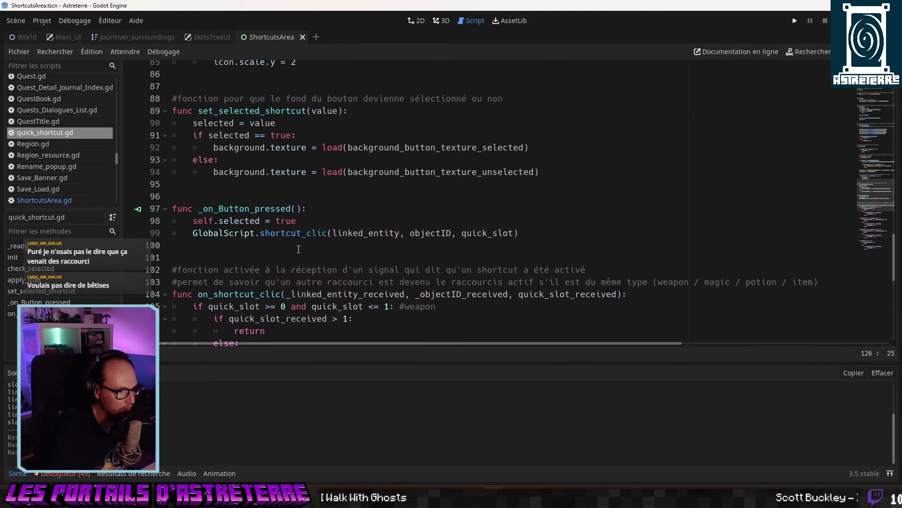
{"action": "scroll", "coordinate": [299, 248], "scroll_direction": "up", "scroll_amount": 11}
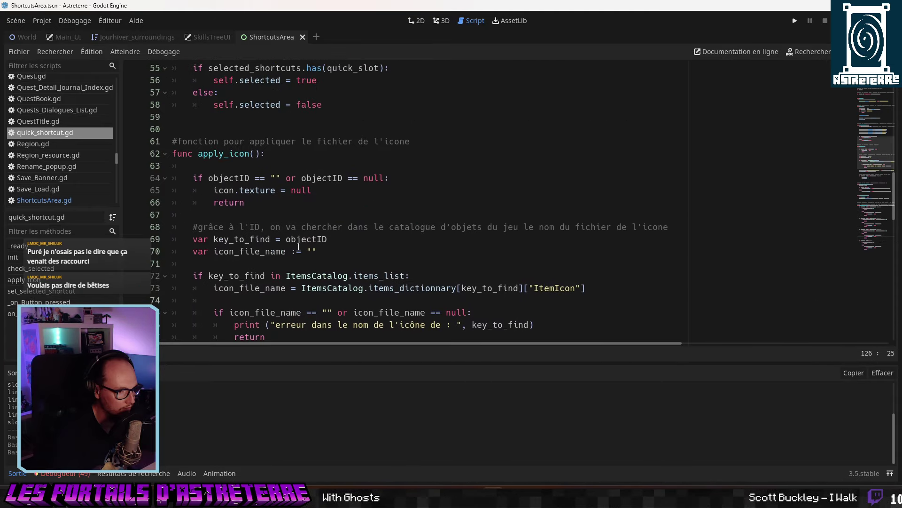
{"action": "scroll", "coordinate": [298, 246], "scroll_direction": "up", "scroll_amount": 2}
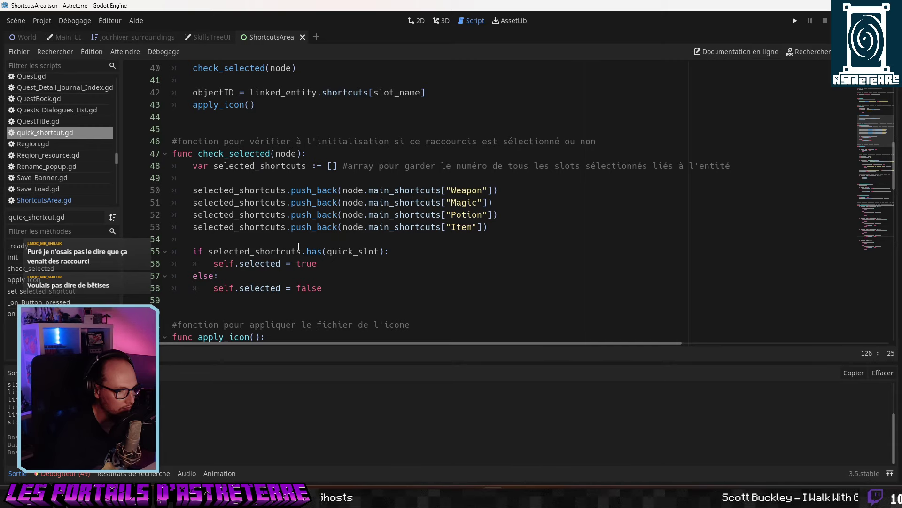
{"action": "scroll", "coordinate": [301, 240], "scroll_direction": "down", "scroll_amount": 1}
{"action": "left_click", "coordinate": [289, 193]}
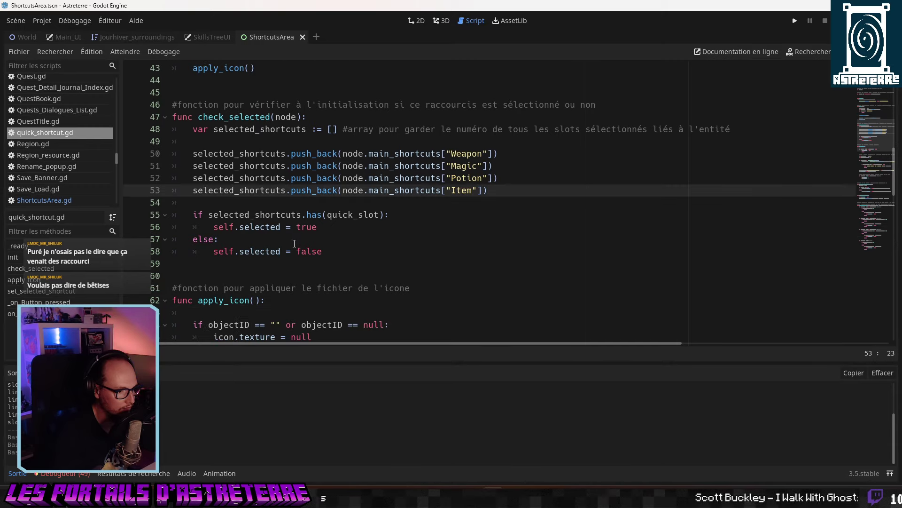
{"action": "scroll", "coordinate": [295, 243], "scroll_direction": "down", "scroll_amount": 1}
{"action": "scroll", "coordinate": [293, 242], "scroll_direction": "down", "scroll_amount": 4}
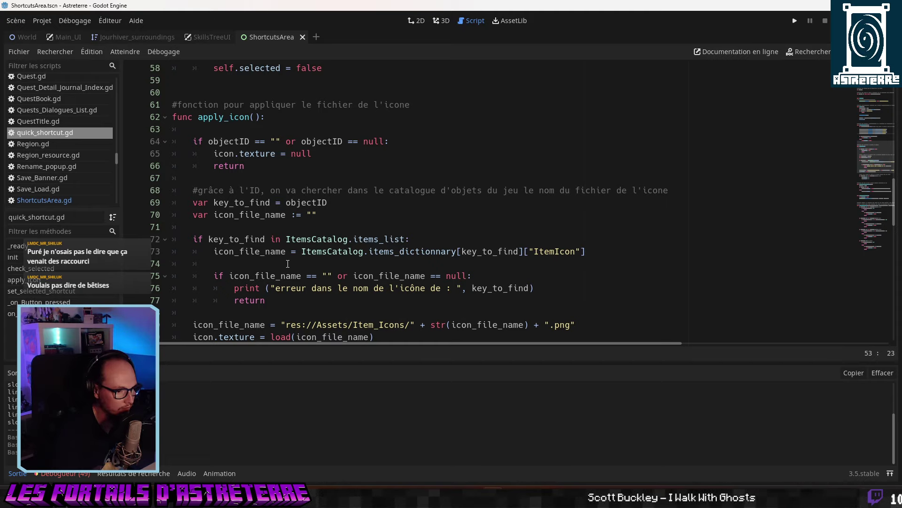
{"action": "scroll", "coordinate": [288, 262], "scroll_direction": "down", "scroll_amount": 3}
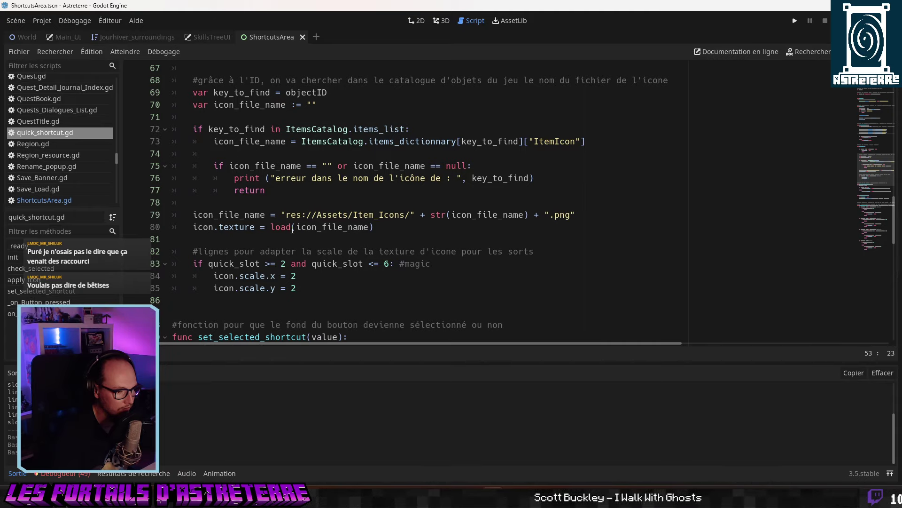
{"action": "scroll", "coordinate": [293, 230], "scroll_direction": "down", "scroll_amount": 1}
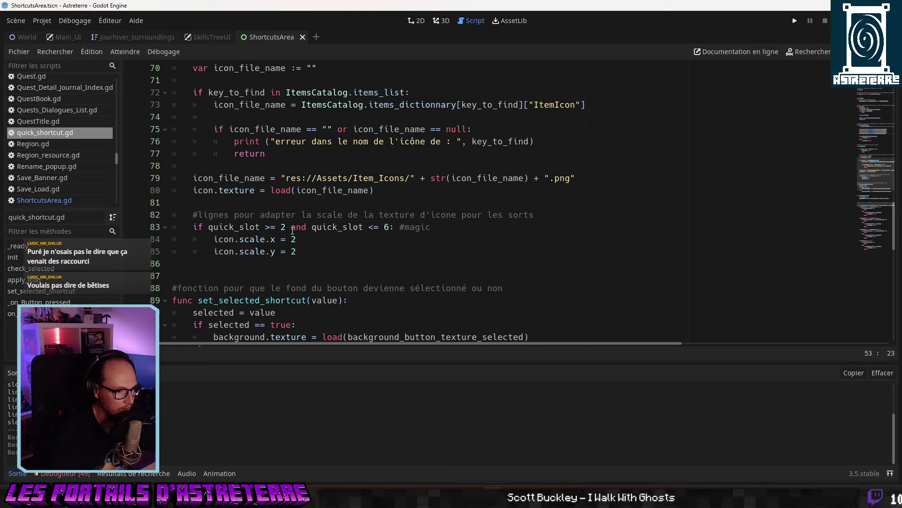
Examine the init function and the full slots_list enum declaration in quick_shortcut.gd.
{"action": "scroll", "coordinate": [292, 229], "scroll_direction": "up", "scroll_amount": 14}
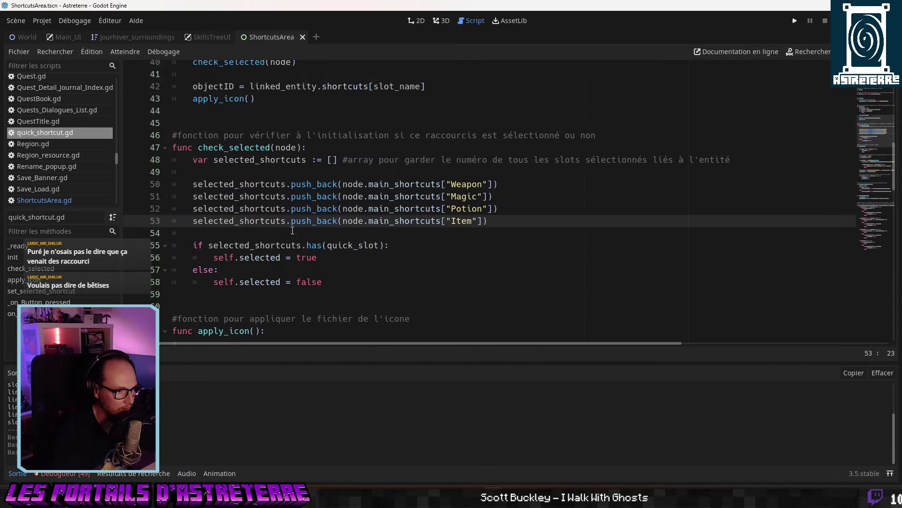
{"action": "scroll", "coordinate": [293, 230], "scroll_direction": "up", "scroll_amount": 2}
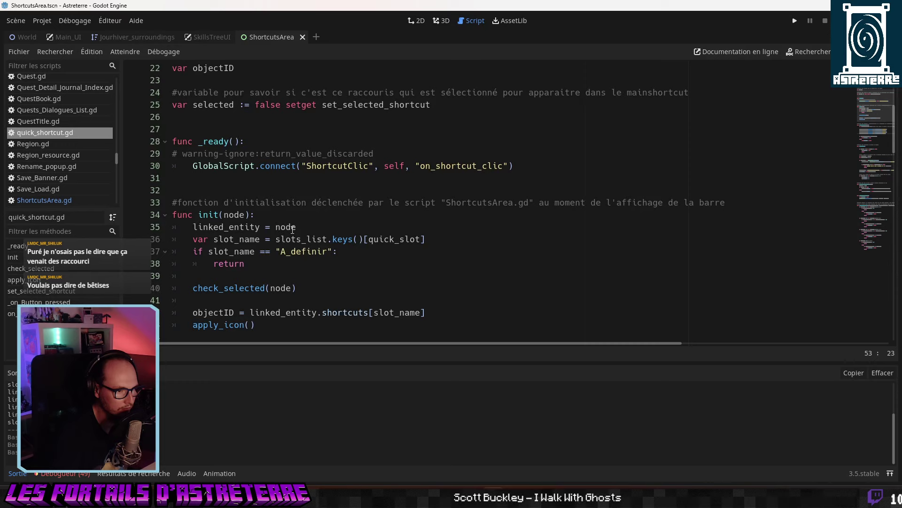
{"action": "scroll", "coordinate": [292, 230], "scroll_direction": "up", "scroll_amount": 7}
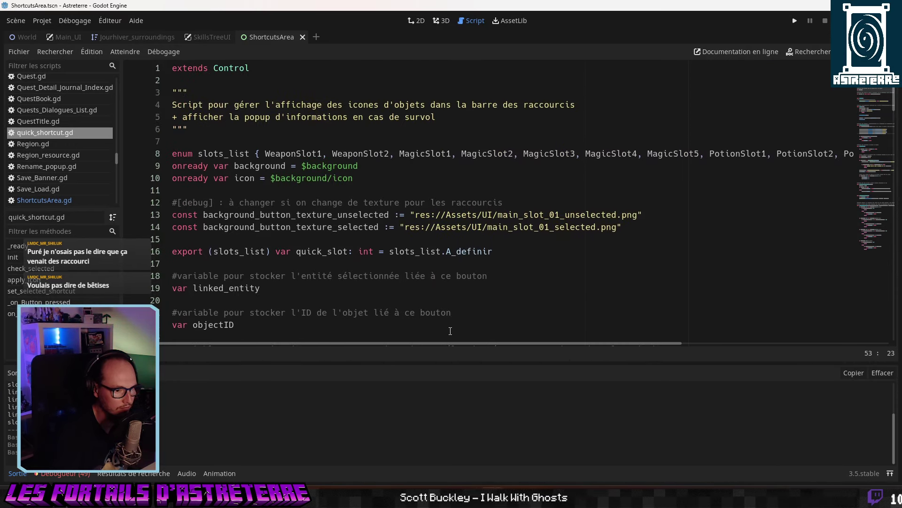
{"action": "left_click_drag", "start_coordinate": [489, 343], "coordinate": [682, 355]}
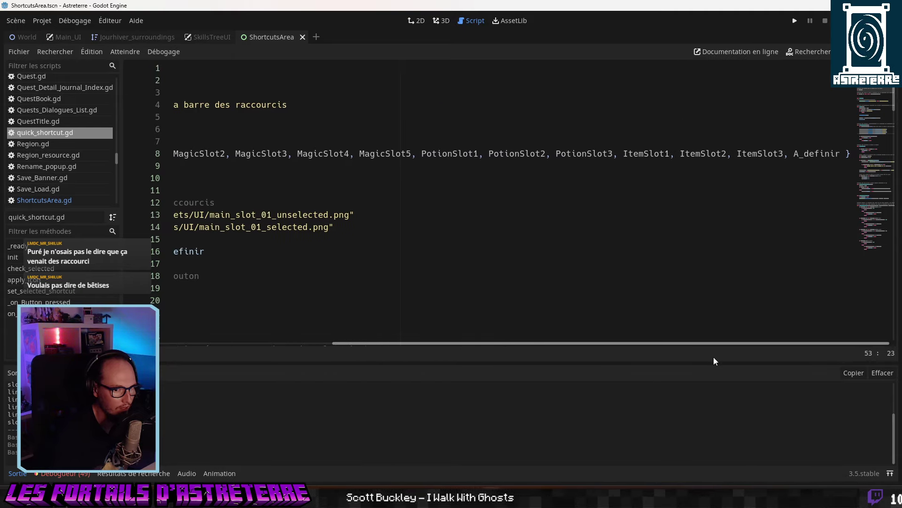
Review the potion entries of slots_list, the exported quick_slot variable and the init function in quick_shortcut.gd.
{"action": "left_click", "coordinate": [525, 154]}
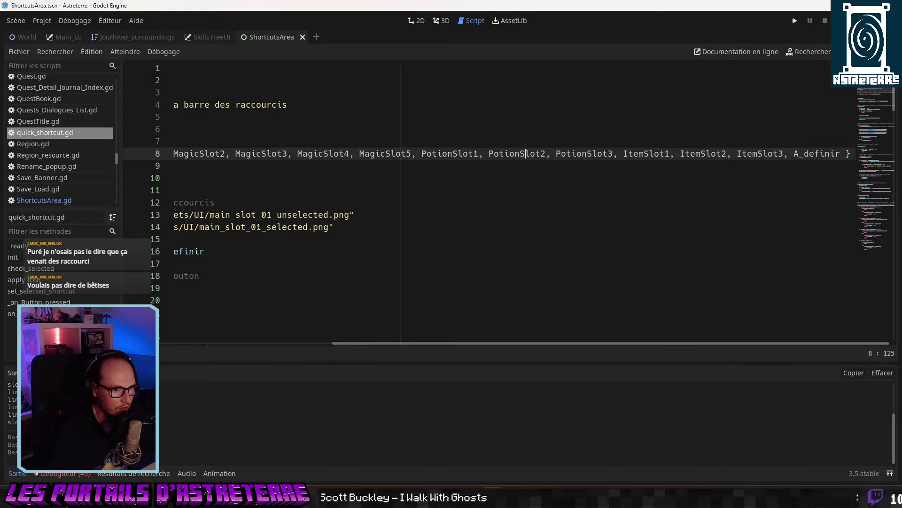
{"action": "left_click_drag", "start_coordinate": [566, 337], "coordinate": [247, 351]}
{"action": "left_click", "coordinate": [264, 251]}
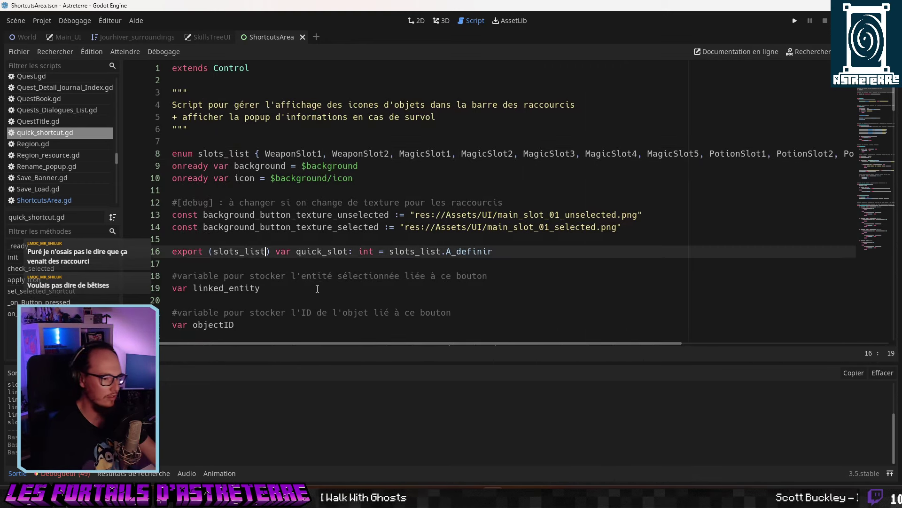
{"action": "scroll", "coordinate": [317, 281], "scroll_direction": "down", "scroll_amount": 2}
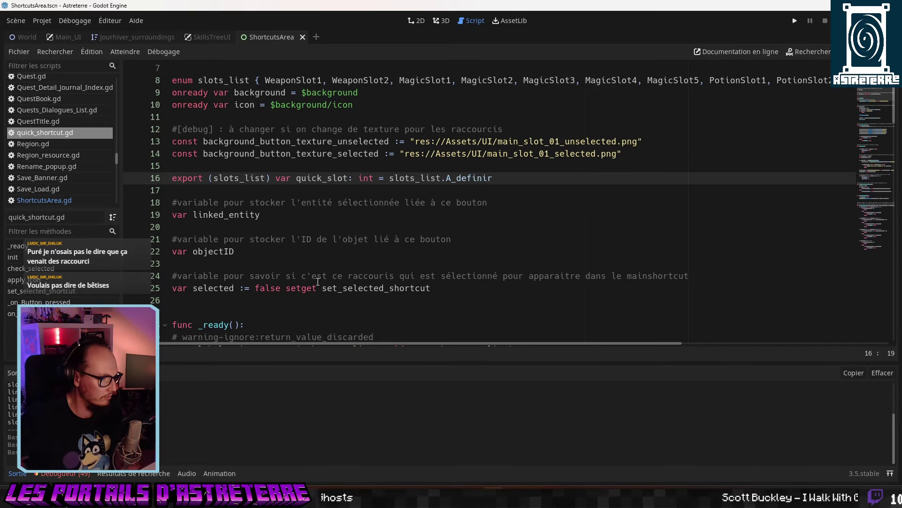
{"action": "scroll", "coordinate": [318, 281], "scroll_direction": "down", "scroll_amount": 5}
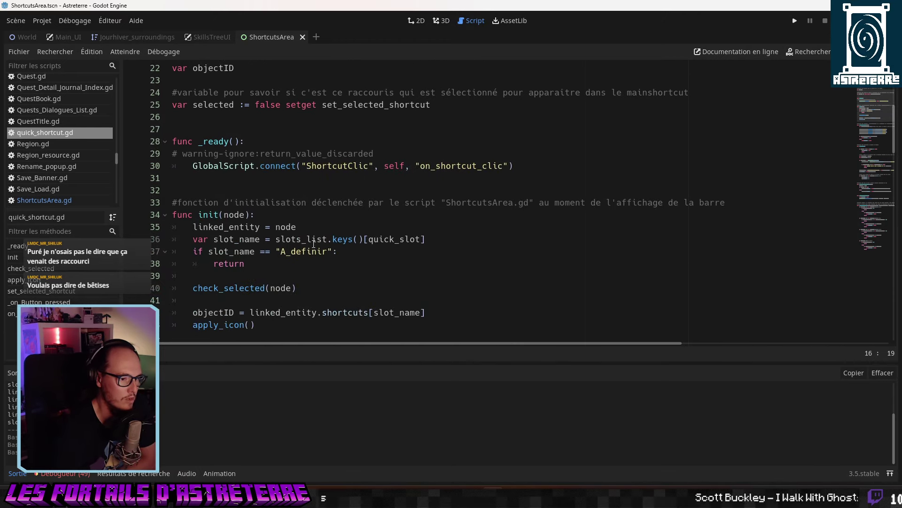
{"action": "scroll", "coordinate": [310, 237], "scroll_direction": "down", "scroll_amount": 2}
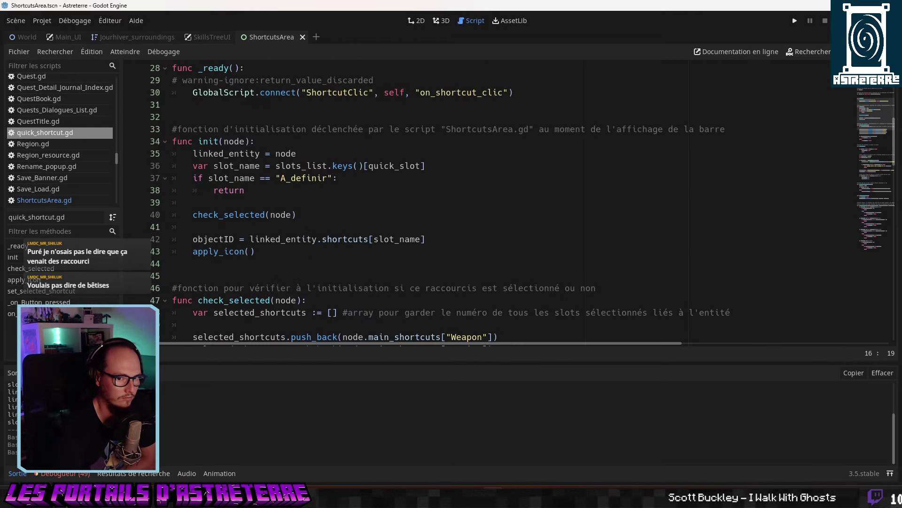
Open the ShortcutsArea node's script and examine the magic and potion zone hover handling in _input.
{"action": "key", "text": "ctrl+shift+F11"}
{"action": "left_click", "coordinate": [77, 190]}
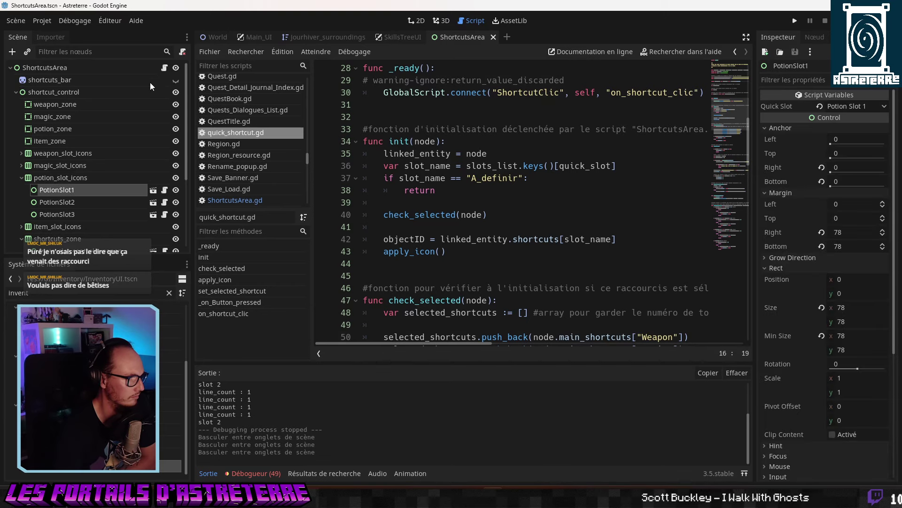
{"action": "left_click", "coordinate": [164, 67]}
{"action": "scroll", "coordinate": [441, 343], "scroll_direction": "left", "scroll_amount": 1}
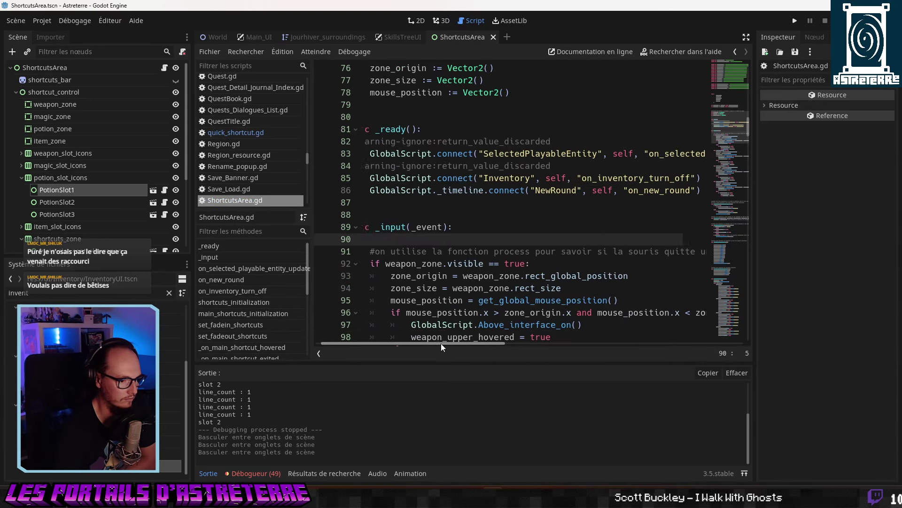
{"action": "scroll", "coordinate": [453, 299], "scroll_direction": "down", "scroll_amount": 8}
{"action": "scroll", "coordinate": [452, 300], "scroll_direction": "down", "scroll_amount": 1}
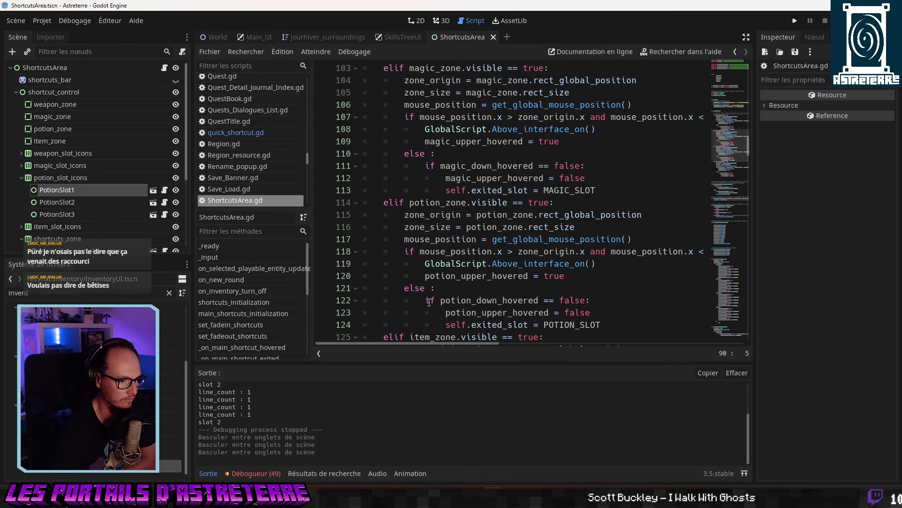
Go to potion_slot_invisible in ShortcutsArea.gd and examine the mouse entered and exited functions of the potion and item slots.
{"action": "scroll", "coordinate": [243, 296], "scroll_direction": "down", "scroll_amount": 2}
{"action": "scroll", "coordinate": [267, 299], "scroll_direction": "down", "scroll_amount": 4}
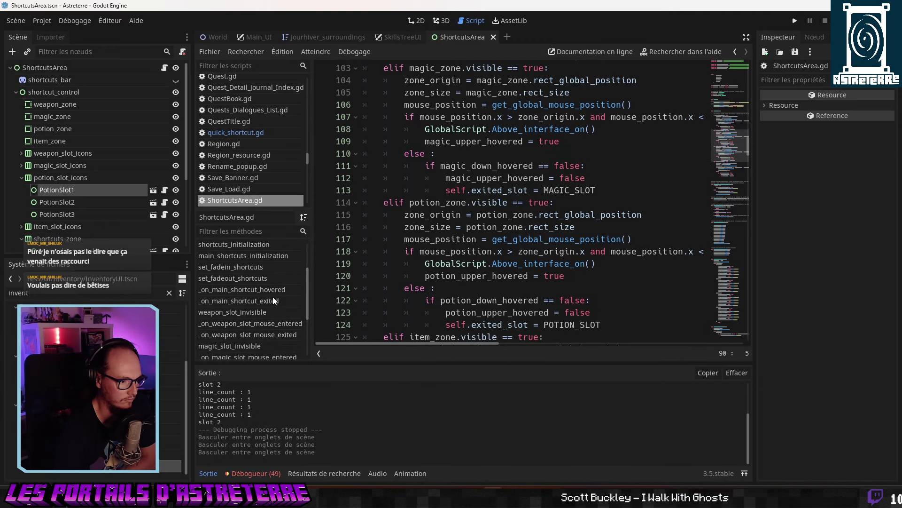
{"action": "scroll", "coordinate": [284, 314], "scroll_direction": "down", "scroll_amount": 1}
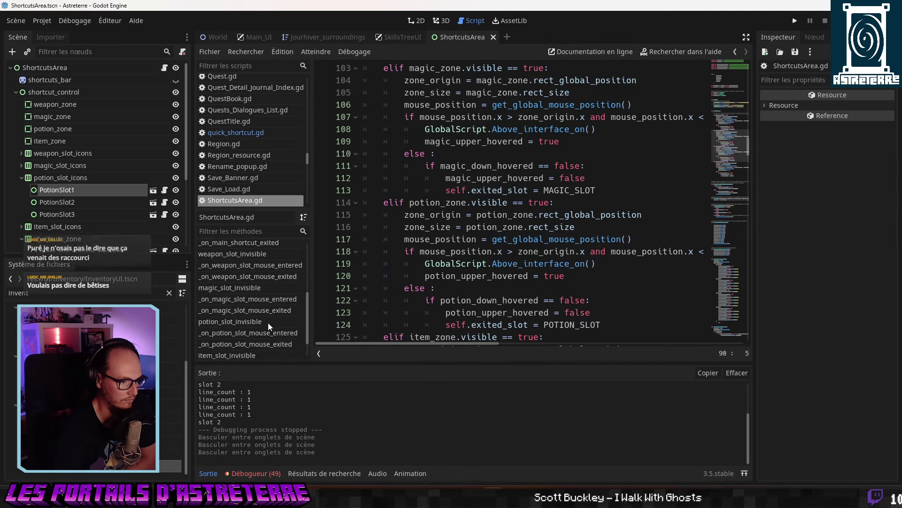
{"action": "left_click", "coordinate": [269, 322]}
{"action": "left_click", "coordinate": [745, 37]}
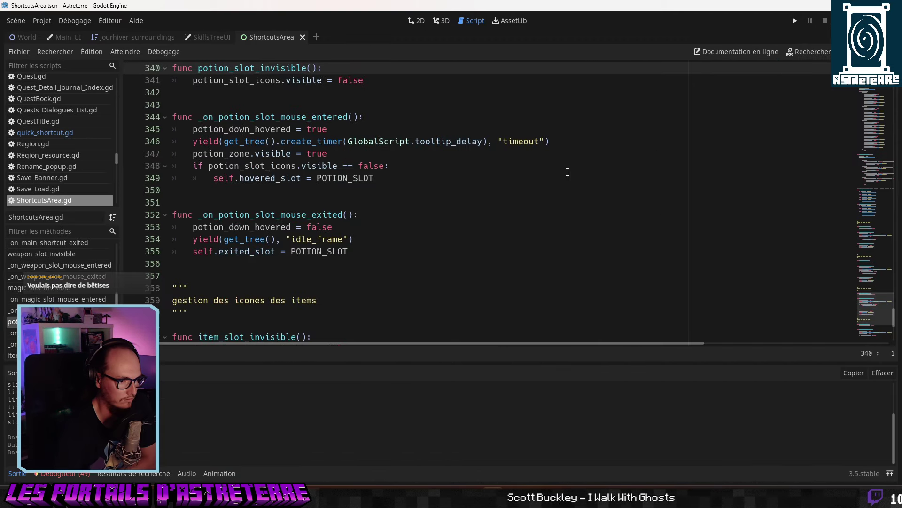
{"action": "scroll", "coordinate": [356, 200], "scroll_direction": "up", "scroll_amount": 1}
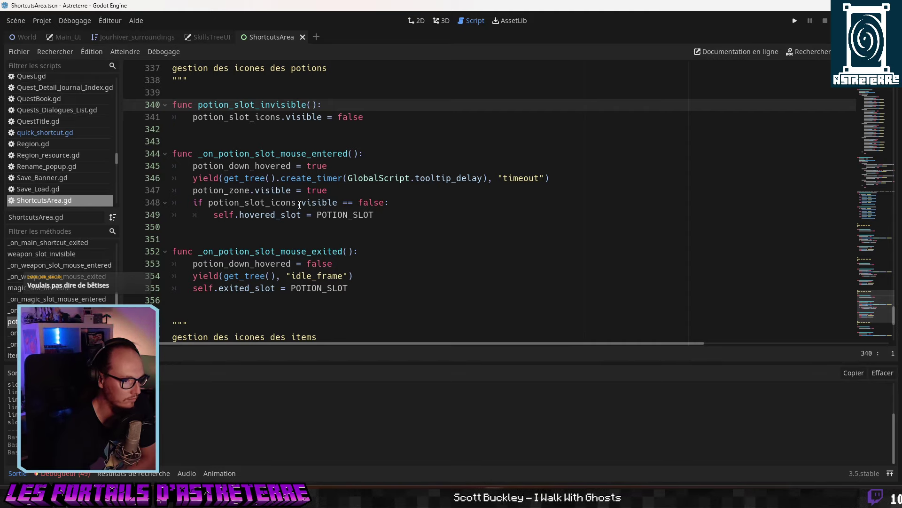
{"action": "scroll", "coordinate": [299, 205], "scroll_direction": "down", "scroll_amount": 2}
{"action": "scroll", "coordinate": [300, 206], "scroll_direction": "down", "scroll_amount": 1}
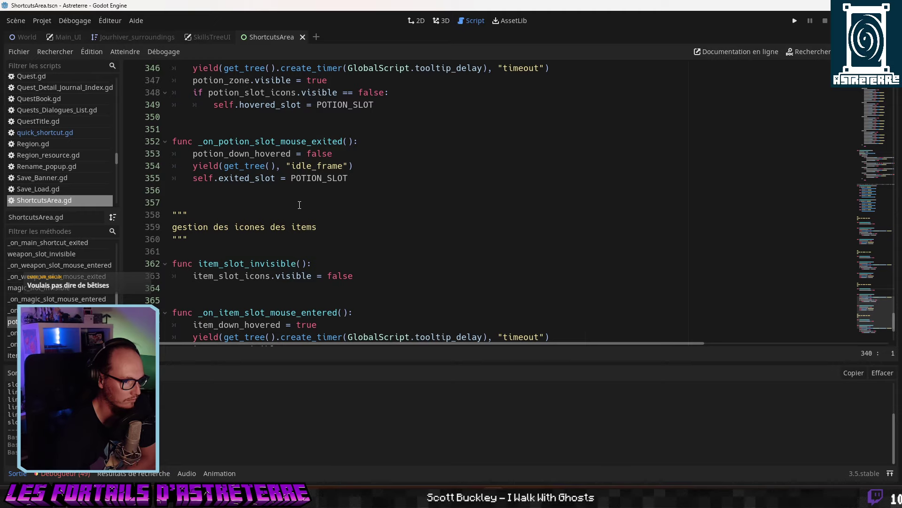
{"action": "scroll", "coordinate": [225, 273], "scroll_direction": "down", "scroll_amount": 4}
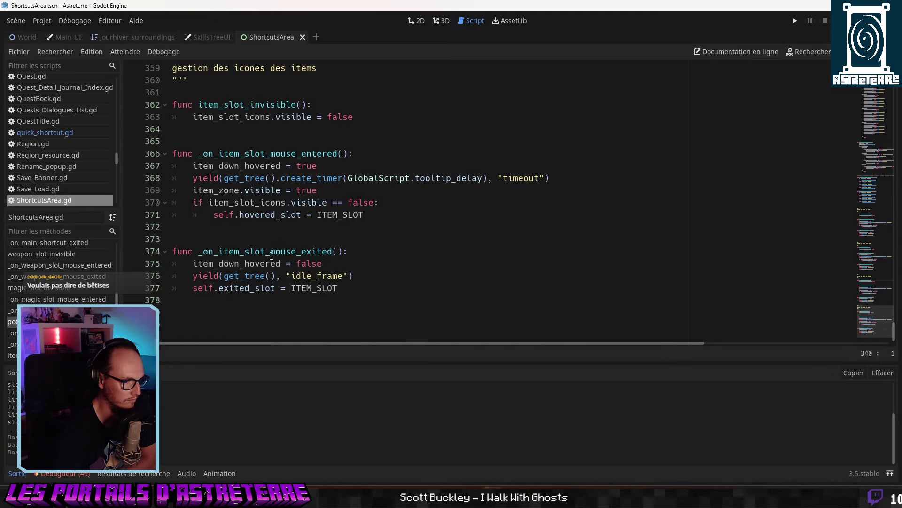
{"action": "scroll", "coordinate": [61, 287], "scroll_direction": "down", "scroll_amount": 2}
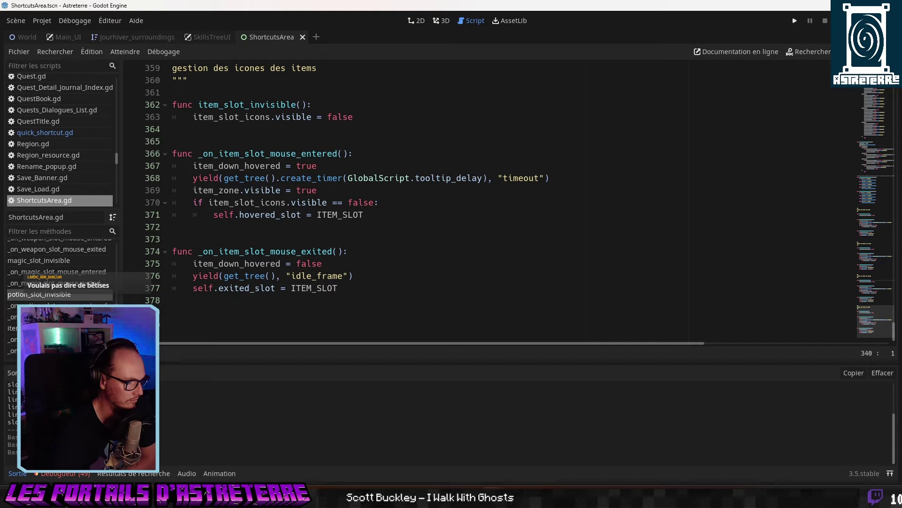
Go to main_shortcuts_initialization and examine how set_fadein_shortcuts and set_fadeout_shortcuts handle each slot type.
{"action": "scroll", "coordinate": [61, 287], "scroll_direction": "up", "scroll_amount": 6}
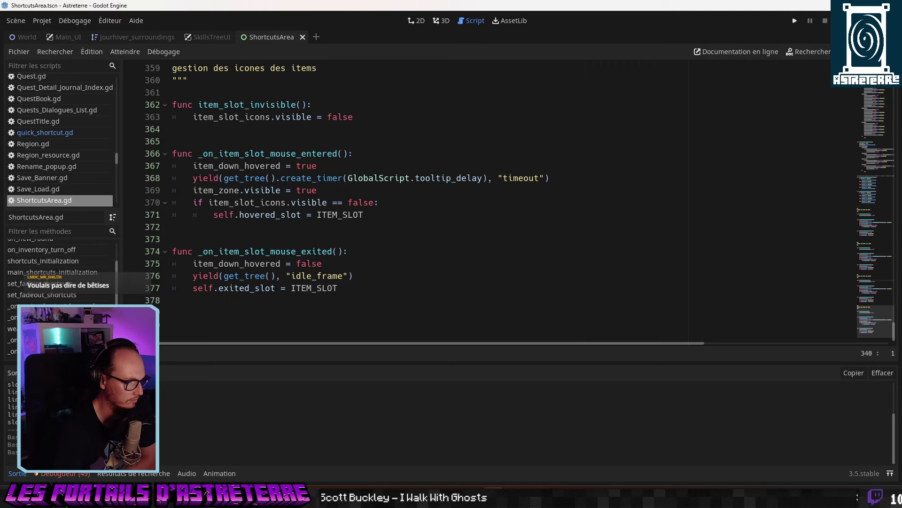
{"action": "left_click", "coordinate": [47, 313]}
{"action": "scroll", "coordinate": [288, 250], "scroll_direction": "down", "scroll_amount": 2}
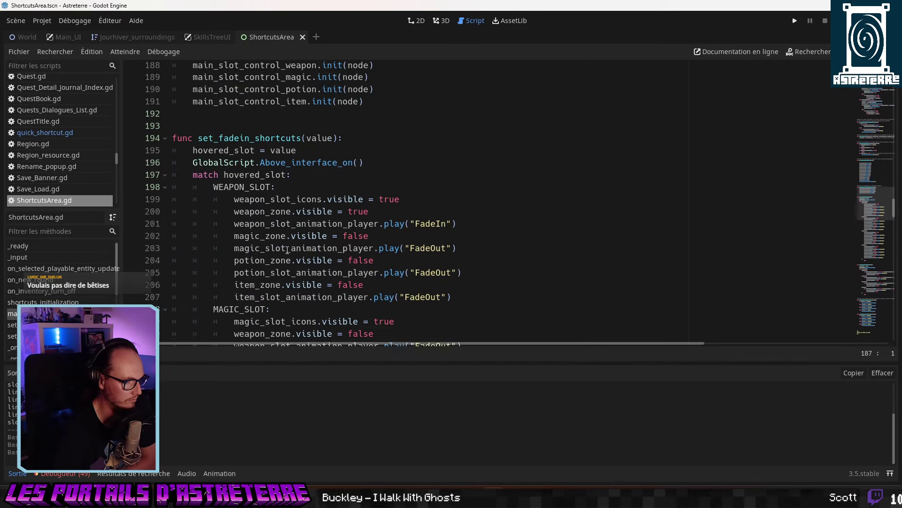
{"action": "scroll", "coordinate": [288, 250], "scroll_direction": "down", "scroll_amount": 3}
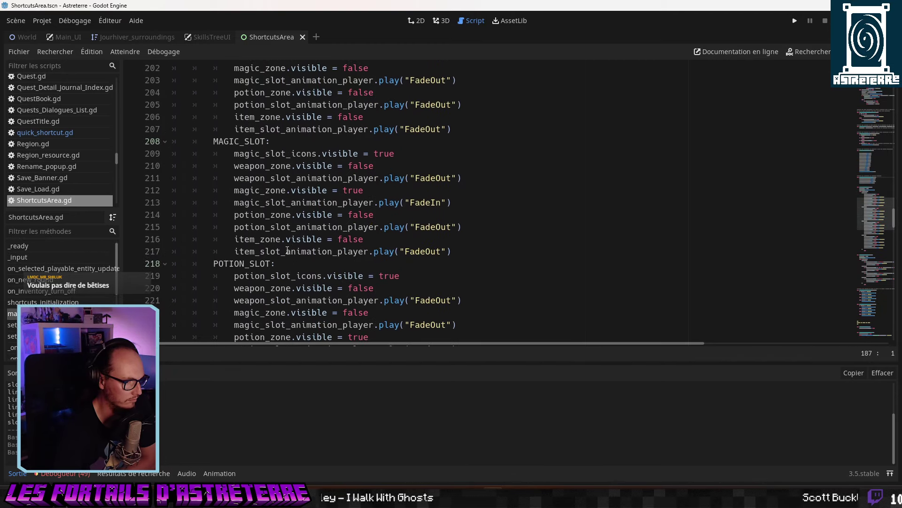
{"action": "scroll", "coordinate": [288, 249], "scroll_direction": "down", "scroll_amount": 3}
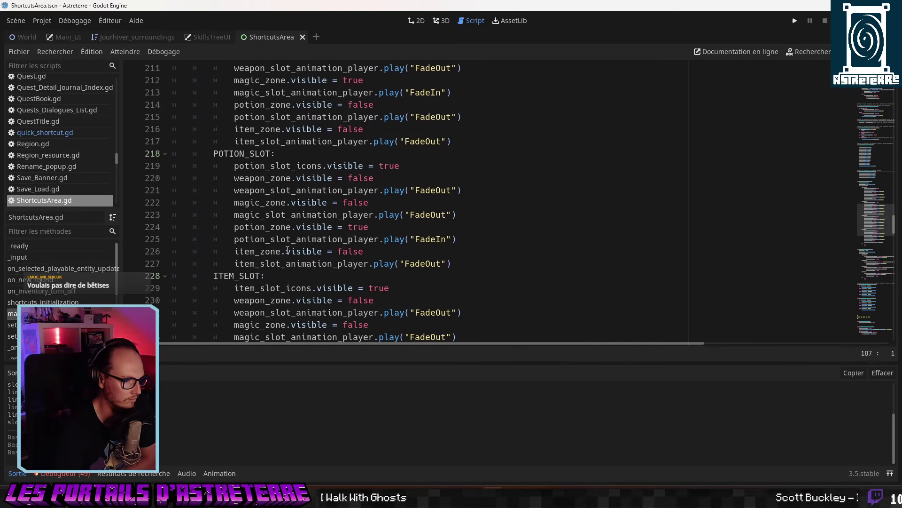
{"action": "scroll", "coordinate": [287, 250], "scroll_direction": "down", "scroll_amount": 4}
{"action": "scroll", "coordinate": [287, 250], "scroll_direction": "down", "scroll_amount": 2}
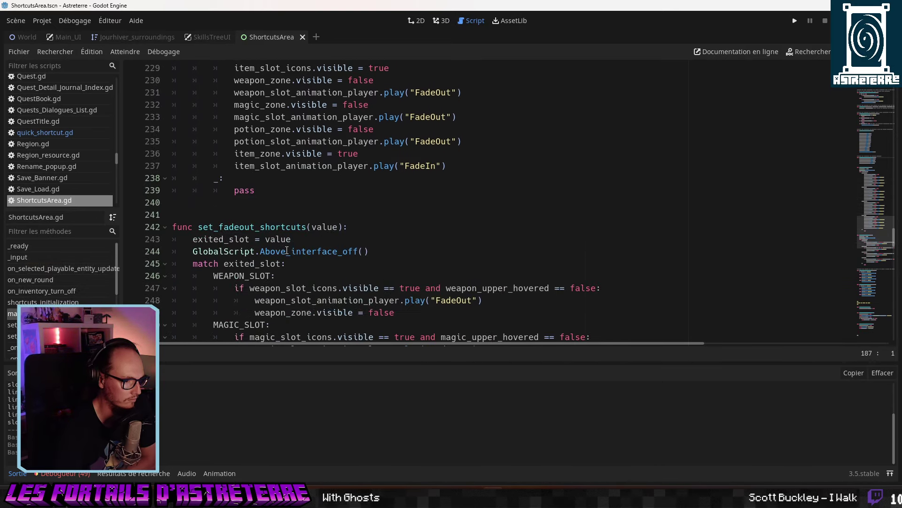
{"action": "scroll", "coordinate": [286, 249], "scroll_direction": "down", "scroll_amount": 2}
{"action": "scroll", "coordinate": [286, 250], "scroll_direction": "down", "scroll_amount": 2}
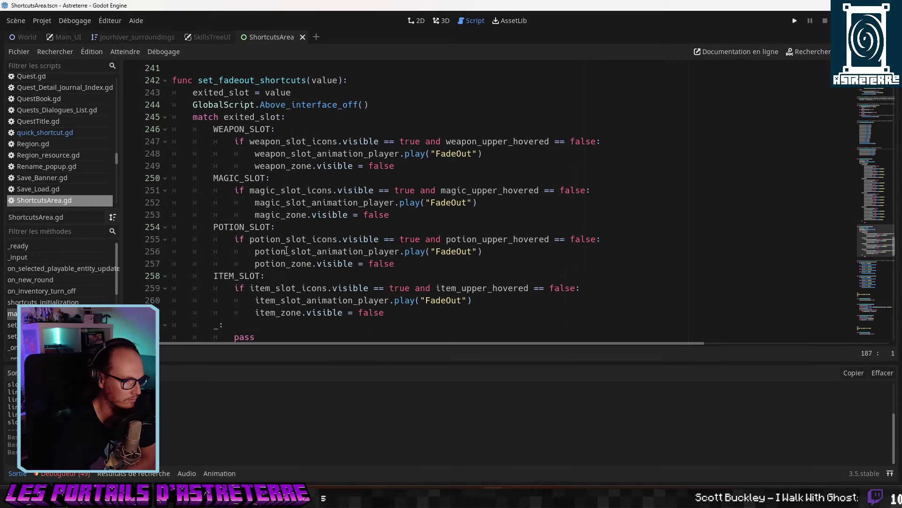
Review the main shortcut hover and exit functions and the weapon, magic, potion and item icon handlers through the script's end.
{"action": "scroll", "coordinate": [286, 250], "scroll_direction": "down", "scroll_amount": 3}
{"action": "scroll", "coordinate": [287, 251], "scroll_direction": "down", "scroll_amount": 4}
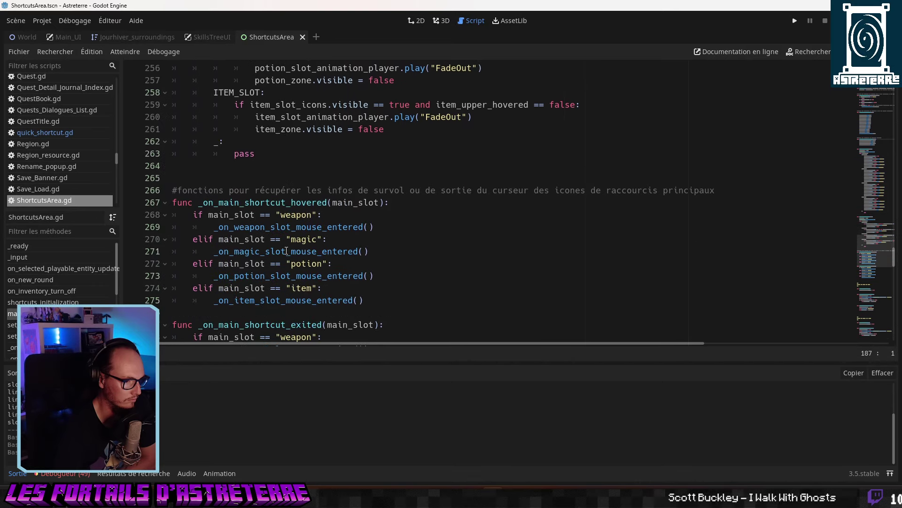
{"action": "scroll", "coordinate": [286, 250], "scroll_direction": "down", "scroll_amount": 9}
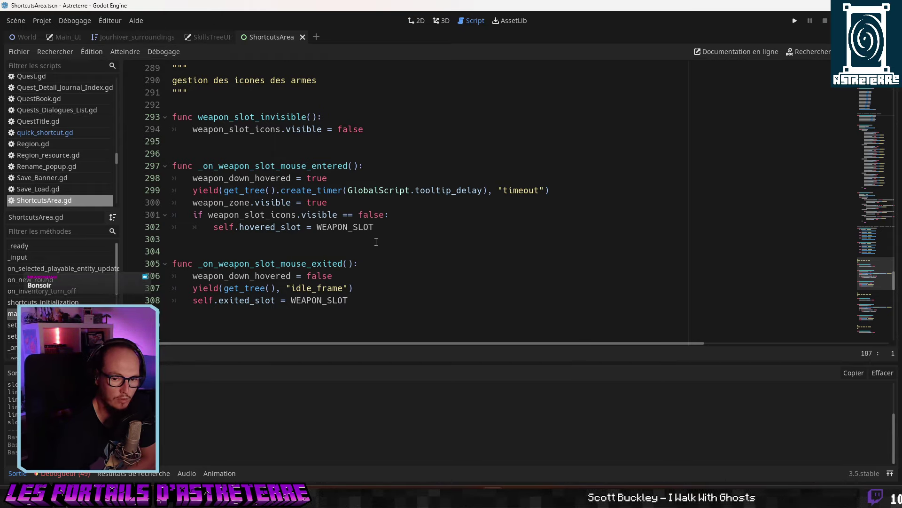
{"action": "scroll", "coordinate": [376, 241], "scroll_direction": "down", "scroll_amount": 5}
{"action": "scroll", "coordinate": [376, 242], "scroll_direction": "down", "scroll_amount": 8}
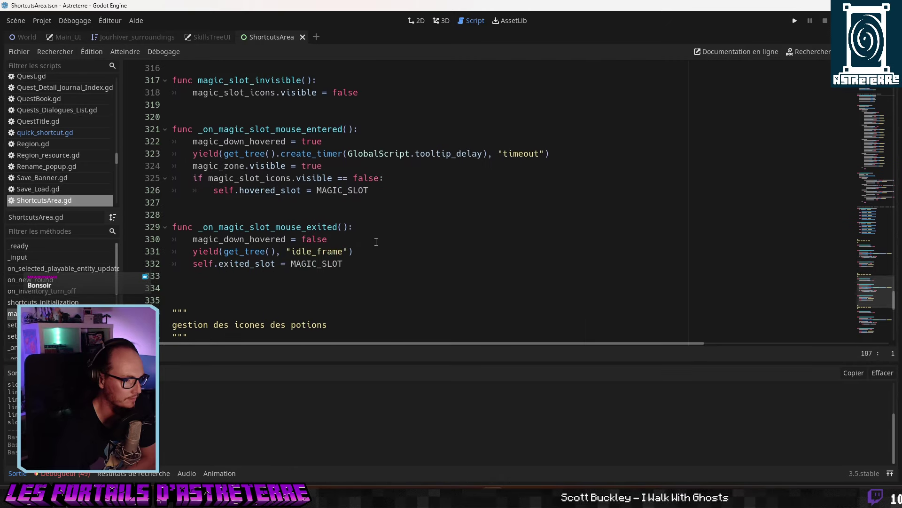
{"action": "scroll", "coordinate": [375, 242], "scroll_direction": "down", "scroll_amount": 6}
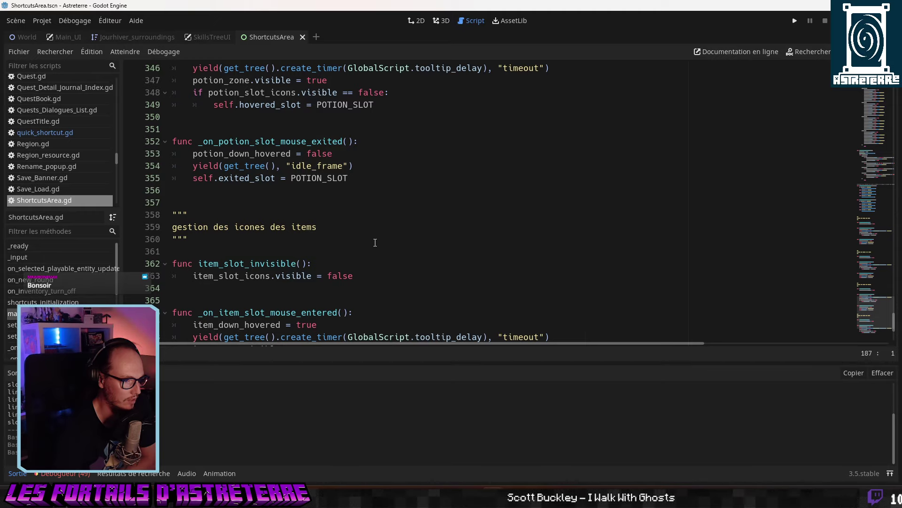
{"action": "scroll", "coordinate": [375, 243], "scroll_direction": "down", "scroll_amount": 4}
{"action": "scroll", "coordinate": [375, 242], "scroll_direction": "down", "scroll_amount": 1}
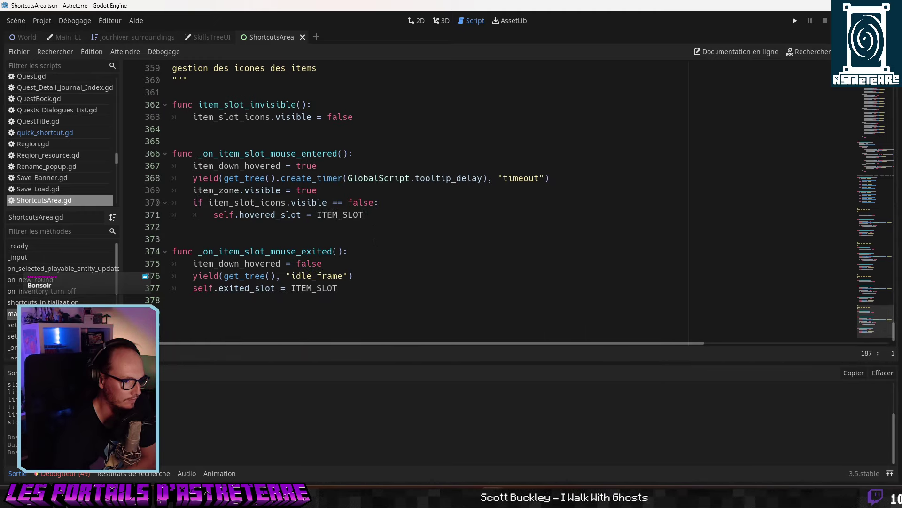
Examine the onready declarations of potion_slot_1, potion_slot_2 and potion_slot_3 near the start of ShortcutsArea.gd.
{"action": "left_click_drag", "start_coordinate": [892, 329], "coordinate": [884, 91]}
{"action": "scroll", "coordinate": [522, 256], "scroll_direction": "down", "scroll_amount": 4}
{"action": "scroll", "coordinate": [505, 239], "scroll_direction": "down", "scroll_amount": 7}
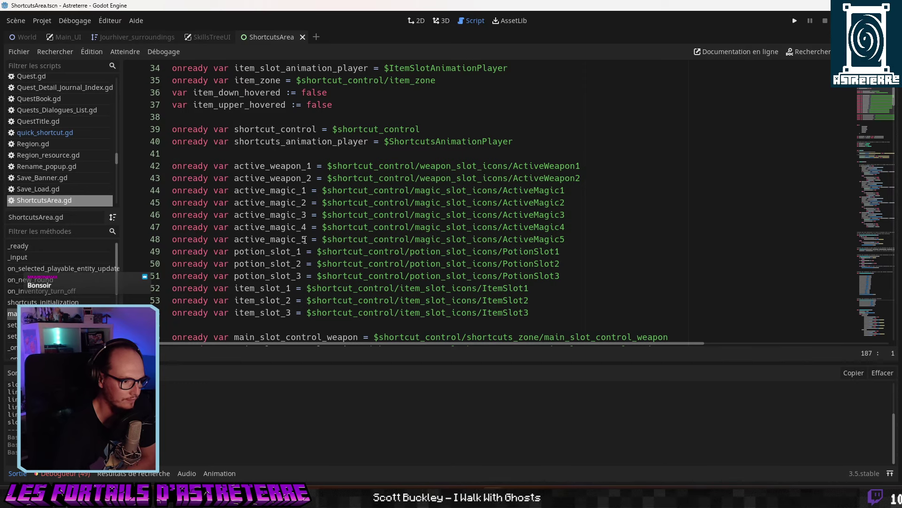
{"action": "left_click_drag", "start_coordinate": [562, 254], "coordinate": [564, 274]}
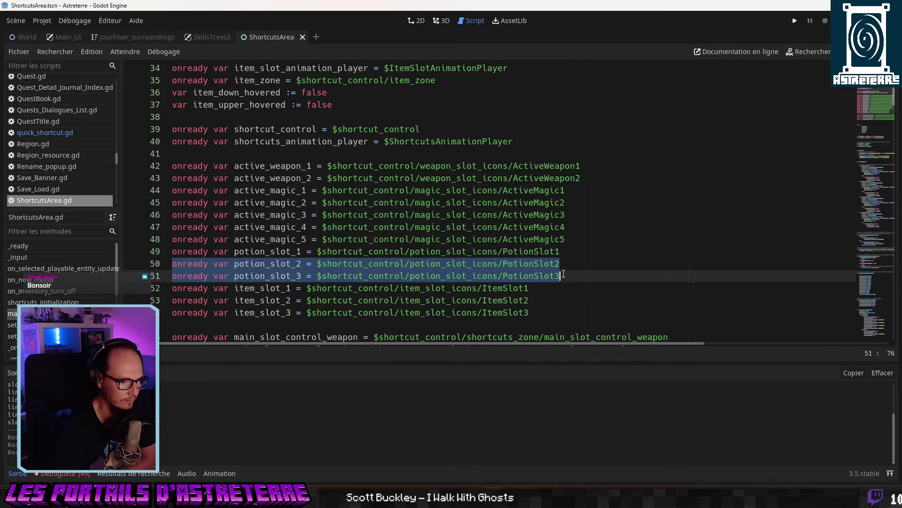
Search all project files for PotionSlot2, taken from the potion_slot_2 declaration.
{"action": "left_click", "coordinate": [572, 263]}
{"action": "scroll", "coordinate": [572, 260], "scroll_direction": "down", "scroll_amount": 1}
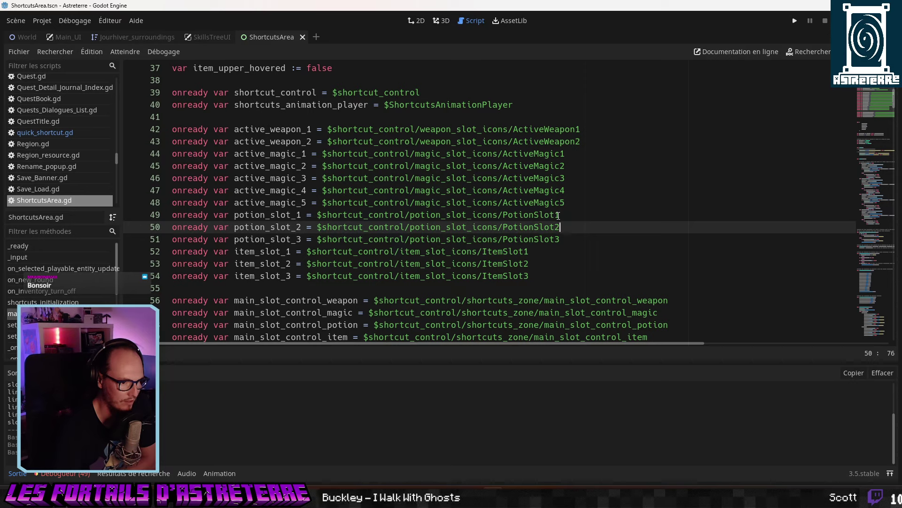
{"action": "key", "text": "shift+Left"}
{"action": "key", "text": "shift+Left"}
{"action": "key", "text": "shift+Left"}
{"action": "key", "text": "shift+Left"}
{"action": "key", "text": "shift+Left"}
{"action": "key", "text": "shift+Left"}
{"action": "key", "text": "shift+Left"}
{"action": "key", "text": "shift+Left"}
{"action": "key", "text": "shift+Left"}
{"action": "key", "text": "shift+Left"}
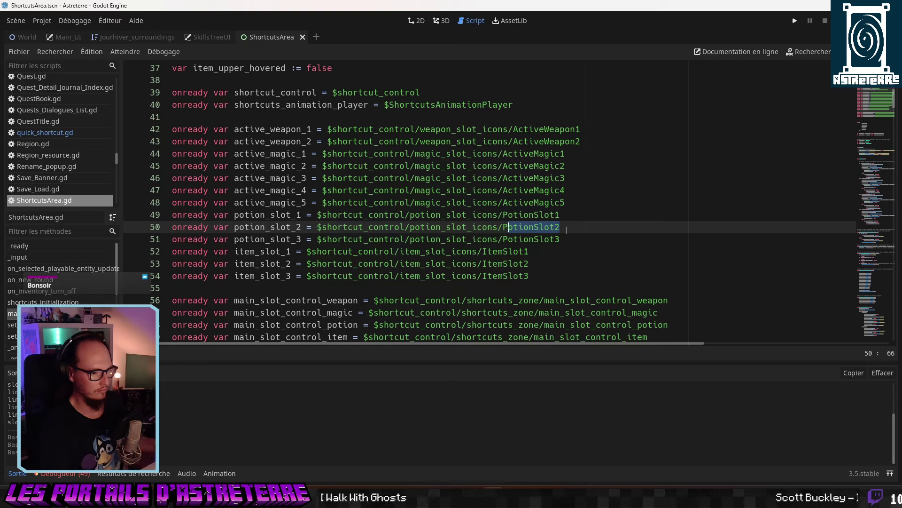
{"action": "left_click", "coordinate": [566, 227]}
{"action": "key", "text": "ctrl+shift+Left"}
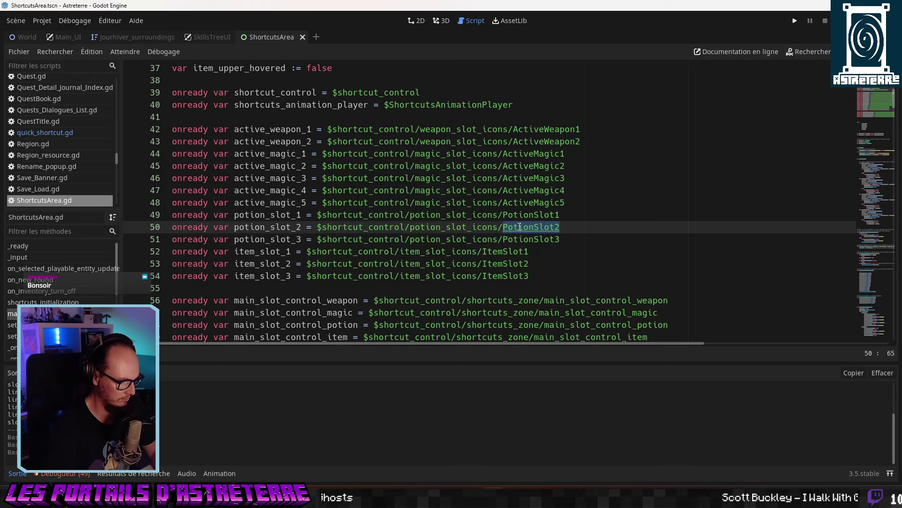
{"action": "key", "text": "ctrl+shift+f"}
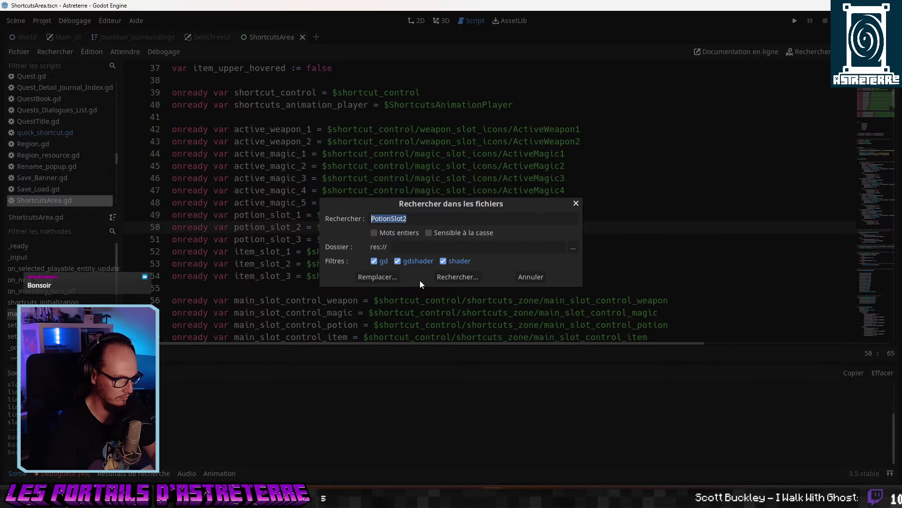
{"action": "key", "text": "Return"}
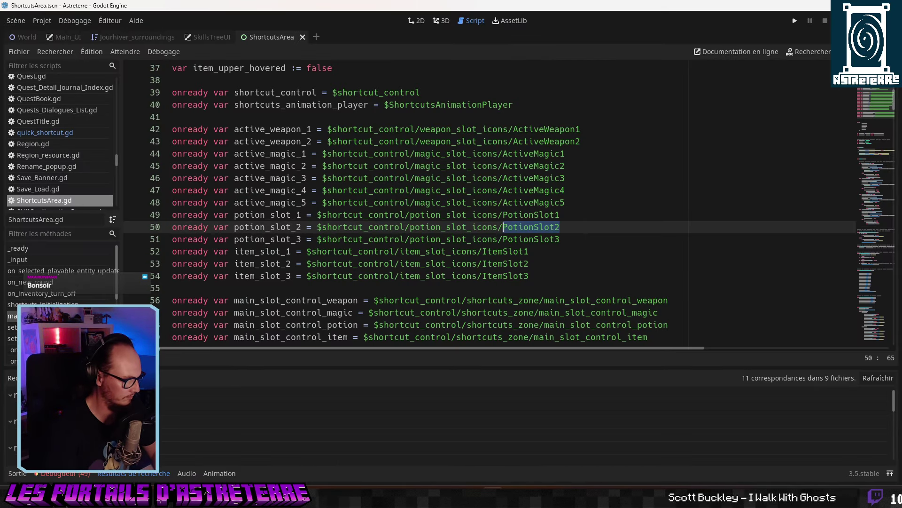
Open the PotionSlot2 match in Ally.gd and examine the shortcuts dictionary.
{"action": "left_click", "coordinate": [290, 408]}
{"action": "scroll", "coordinate": [290, 281], "scroll_direction": "down", "scroll_amount": 1}
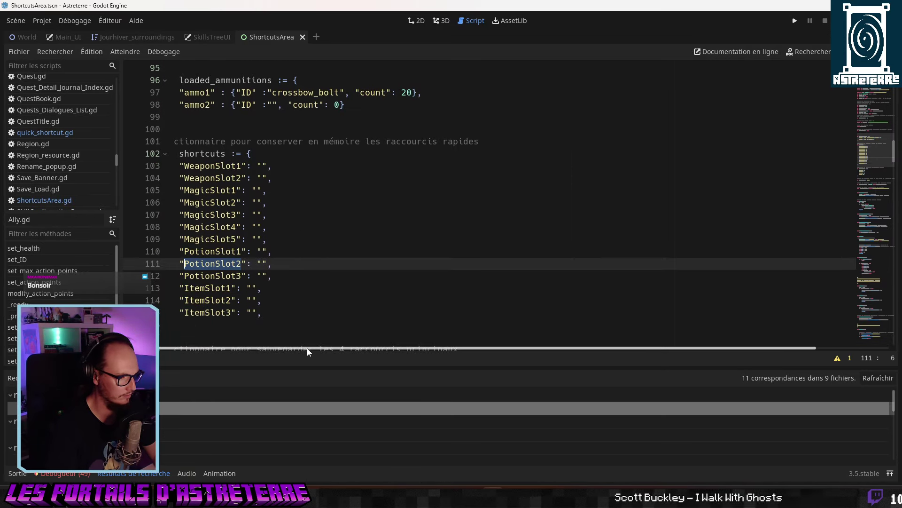
{"action": "left_click_drag", "start_coordinate": [306, 348], "coordinate": [213, 349]}
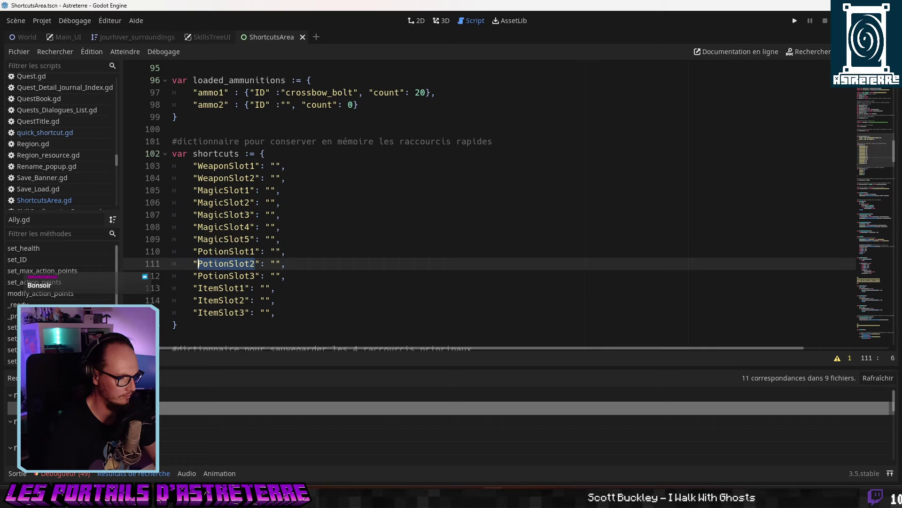
Examine the PotionSlot2 matches in NPC.gd and at the potion2 assignment in EquipmentManager.gd.
{"action": "left_click", "coordinate": [290, 434]}
{"action": "left_click", "coordinate": [290, 434]}
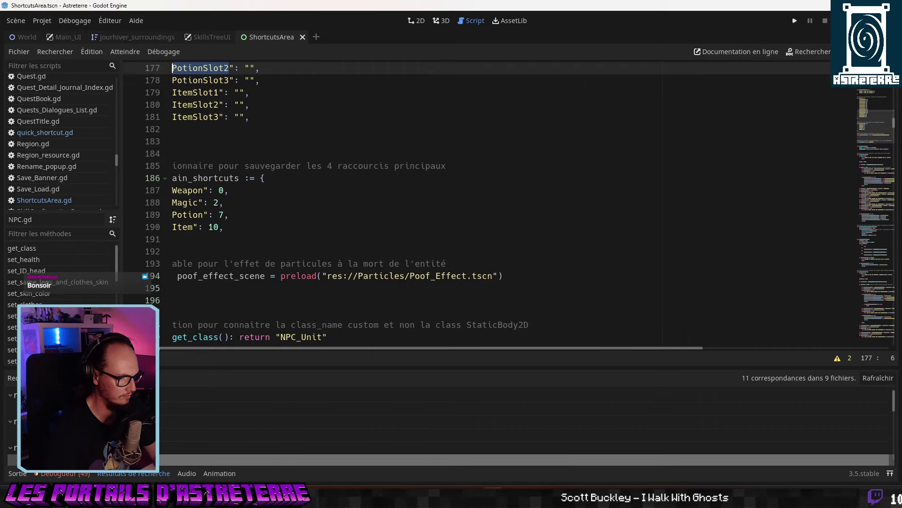
{"action": "scroll", "coordinate": [174, 436], "scroll_direction": "down", "scroll_amount": 1}
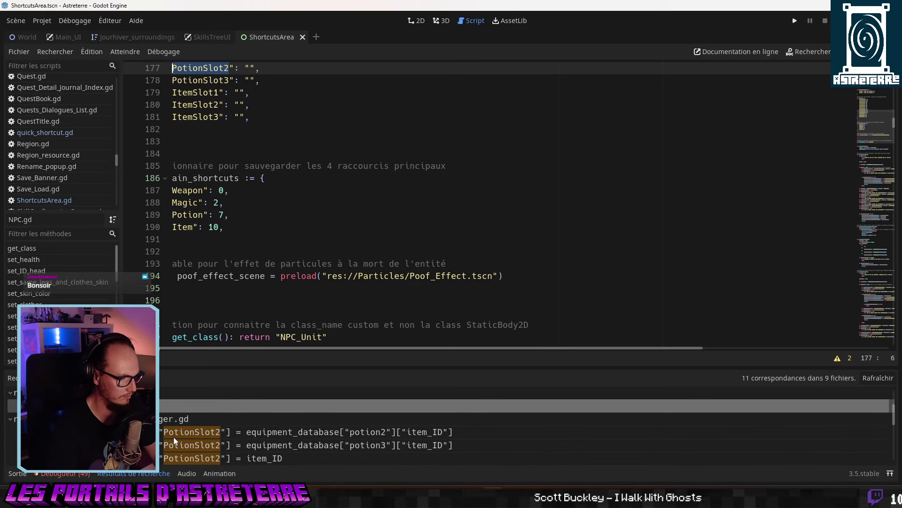
{"action": "left_click", "coordinate": [232, 434]}
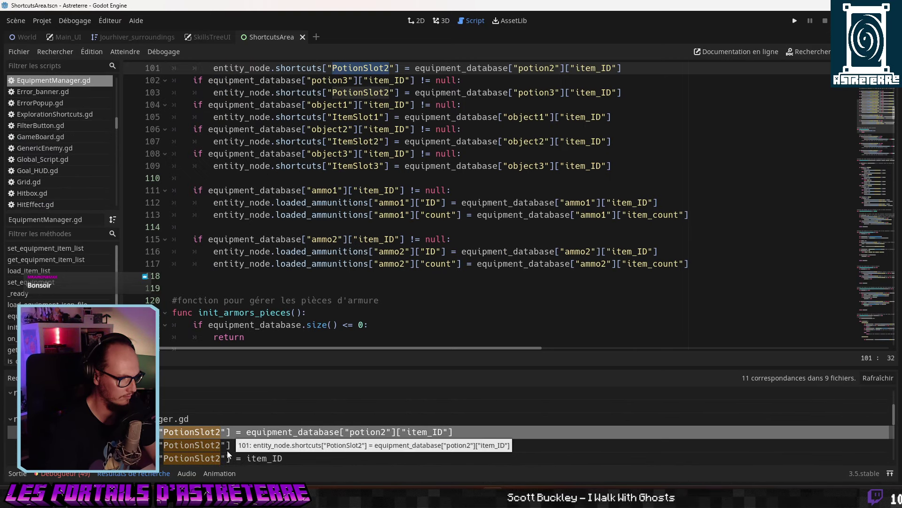
In EquipmentManager.gd's equipment_init function, change the shortcut key assigned from potion3 to PotionSlot3, check the neighbouring assignments and save the script.
{"action": "left_click", "coordinate": [237, 445]}
{"action": "scroll", "coordinate": [554, 131], "scroll_direction": "up", "scroll_amount": 1}
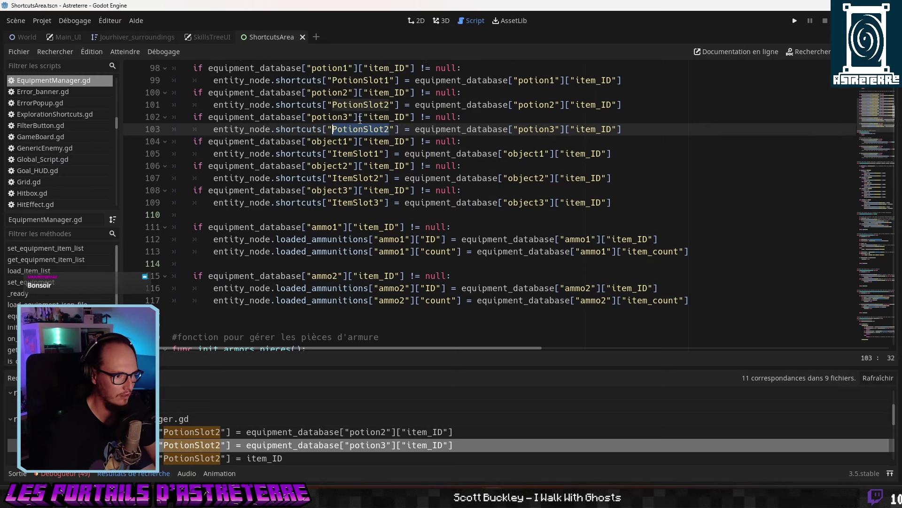
{"action": "left_click", "coordinate": [386, 129]}
{"action": "key", "text": "BackSpace"}
{"action": "type", "text": "3"}
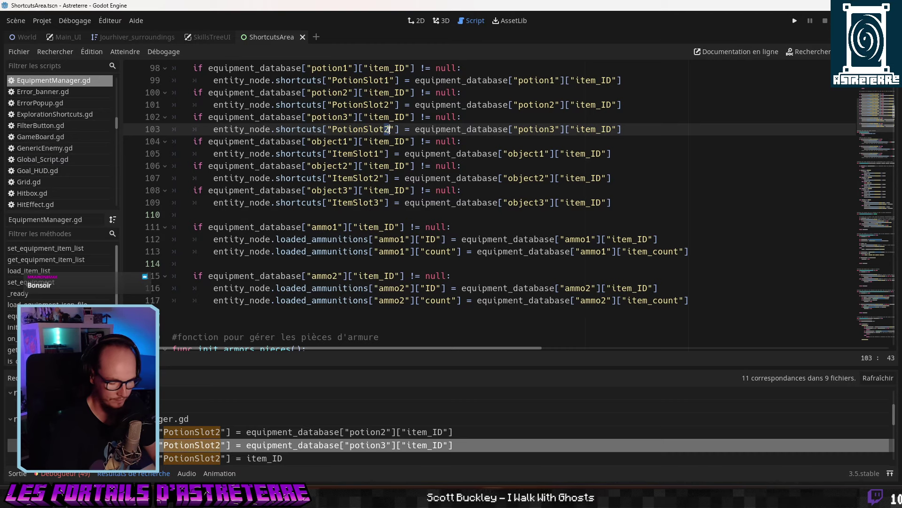
{"action": "scroll", "coordinate": [351, 198], "scroll_direction": "up", "scroll_amount": 4}
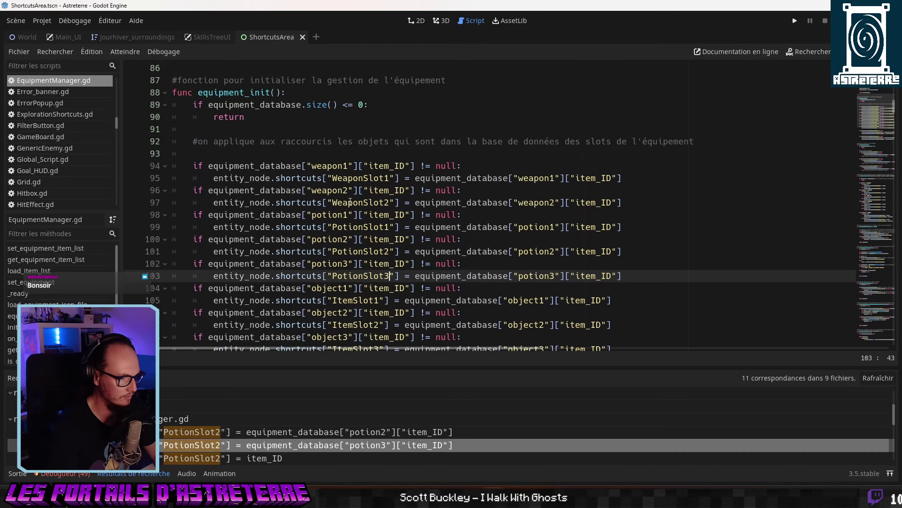
{"action": "scroll", "coordinate": [350, 202], "scroll_direction": "down", "scroll_amount": 1}
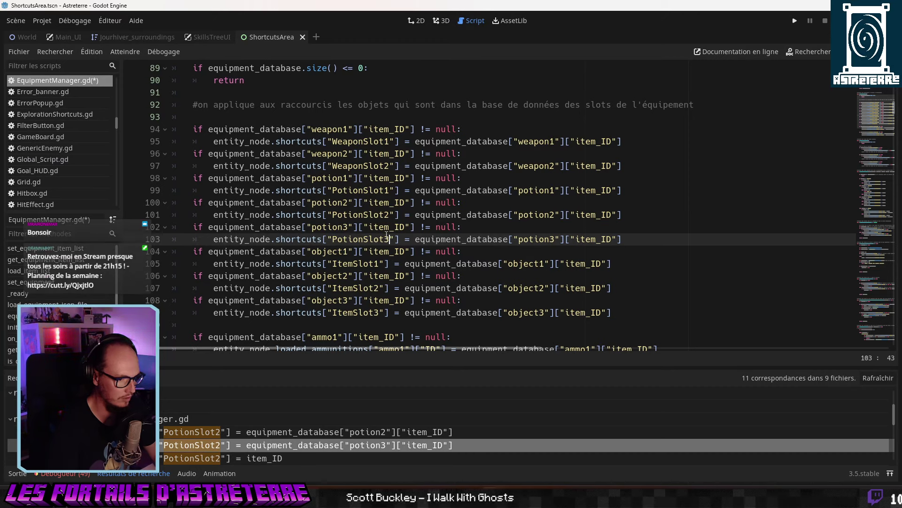
{"action": "key", "text": "Up"}
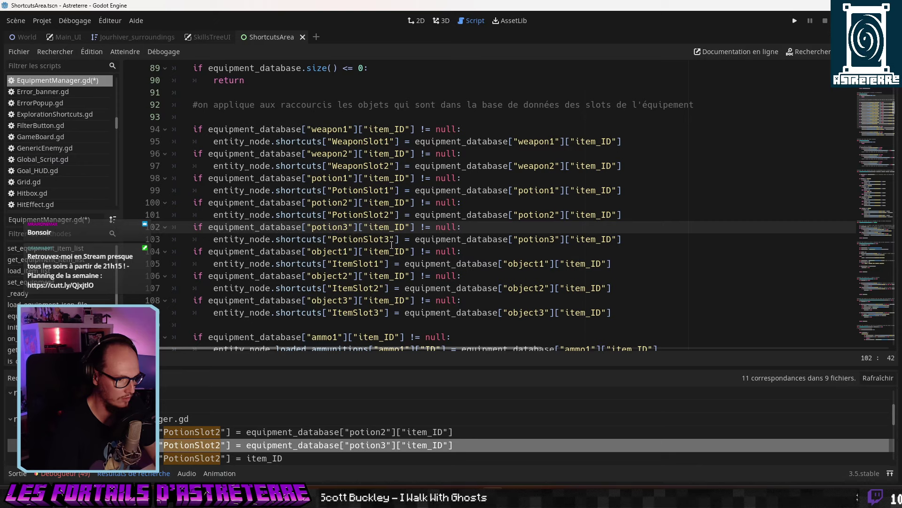
{"action": "left_click", "coordinate": [389, 240]}
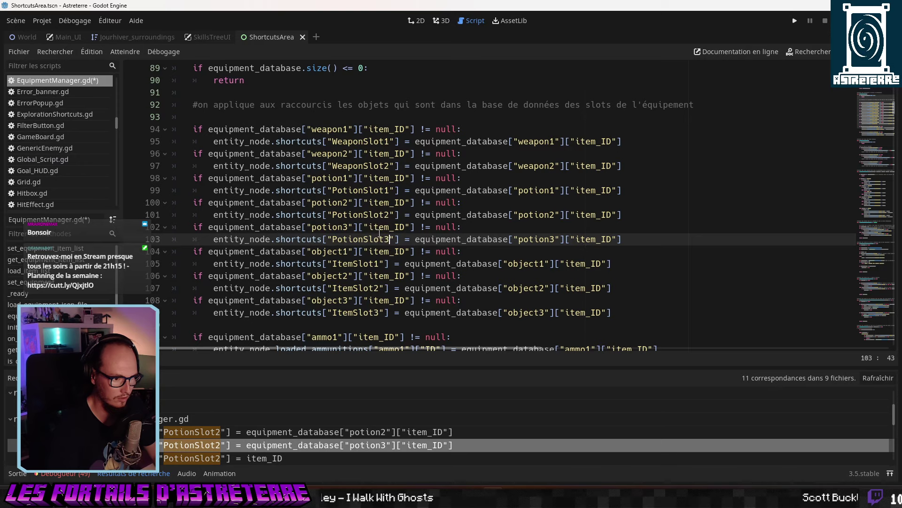
{"action": "left_click", "coordinate": [396, 239]}
{"action": "key", "text": "ctrl+s"}
Run the project, end the placement phase and switch Alex's potion shortcut to the third potion.
{"action": "key", "text": "F5"}
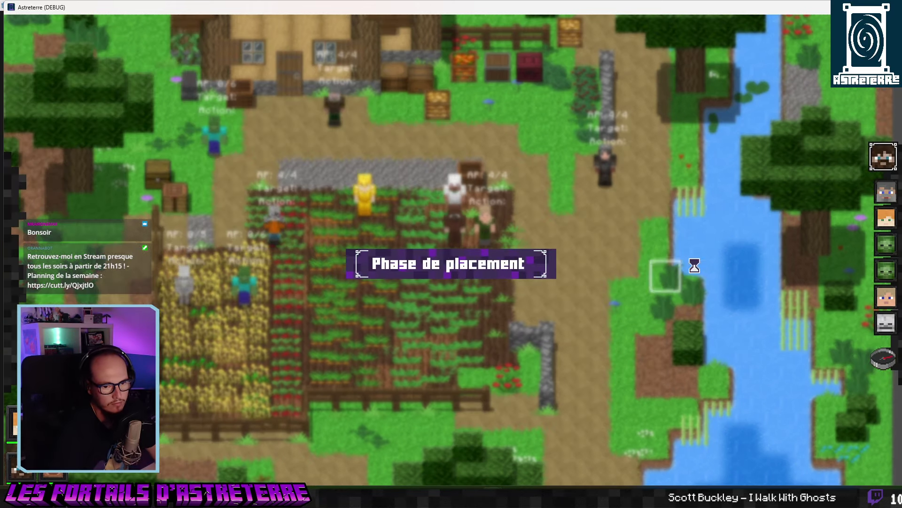
{"action": "left_click", "coordinate": [885, 361]}
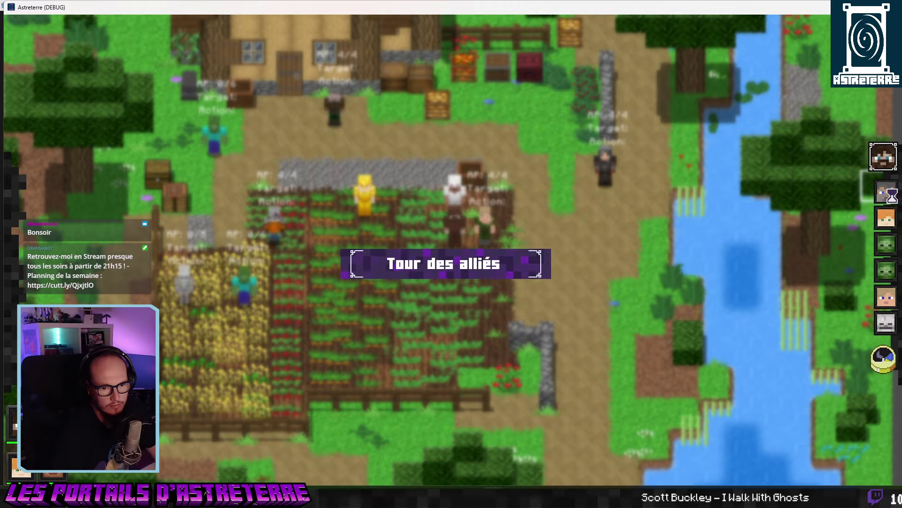
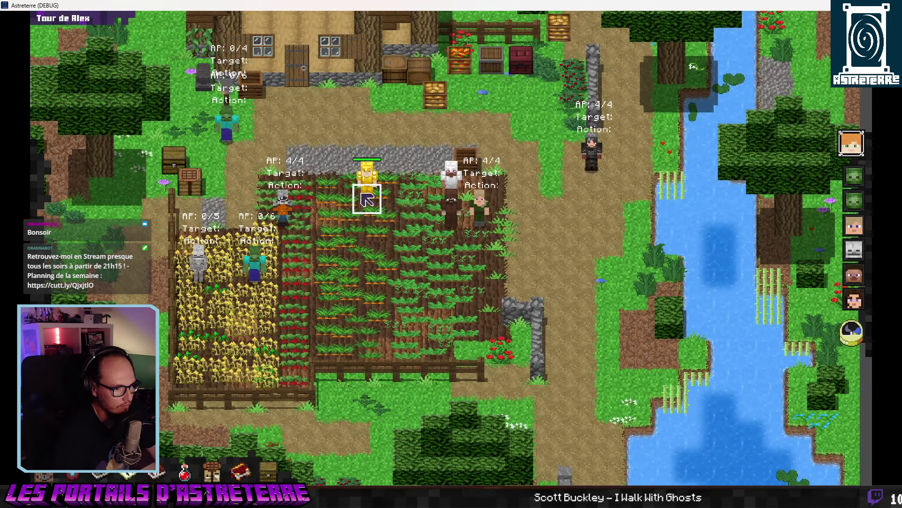
{"action": "mouse_move", "coordinate": [475, 459]}
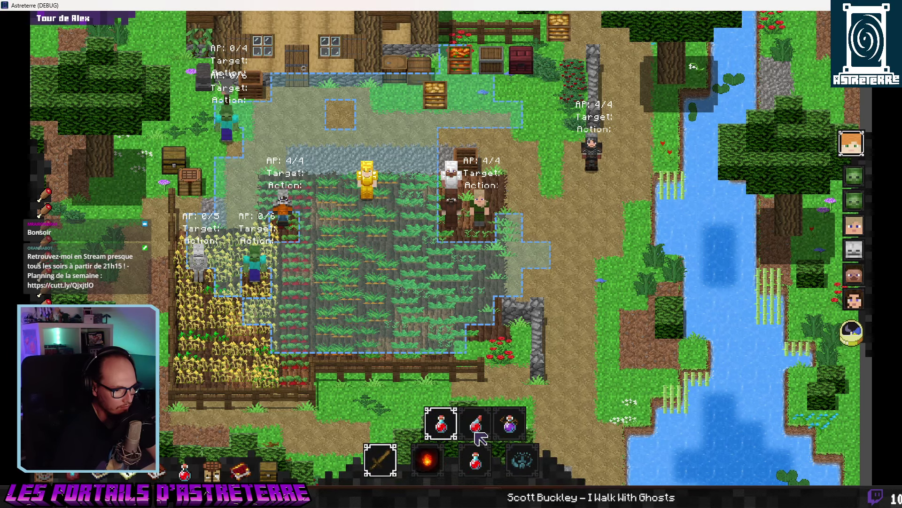
{"action": "scroll", "coordinate": [484, 431], "scroll_direction": "down", "scroll_amount": 2}
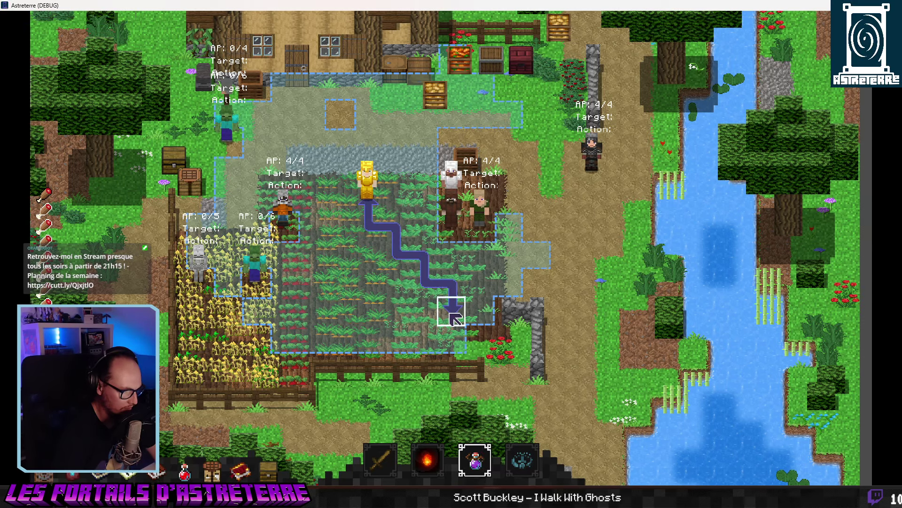
Empty the second potion slot in Alex's inventory and test the second and third potion shortcuts on the combat bar.
{"action": "key", "text": "i"}
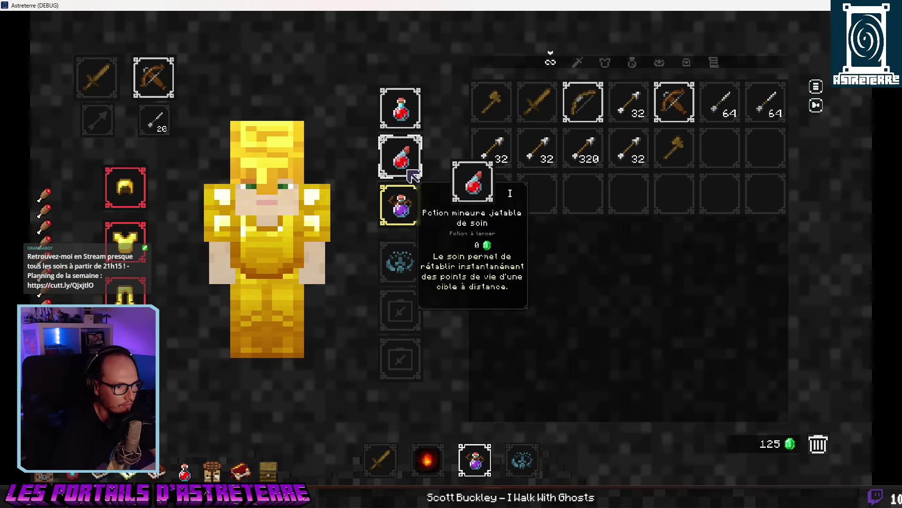
{"action": "left_click", "coordinate": [401, 157]}
{"action": "key", "text": "i"}
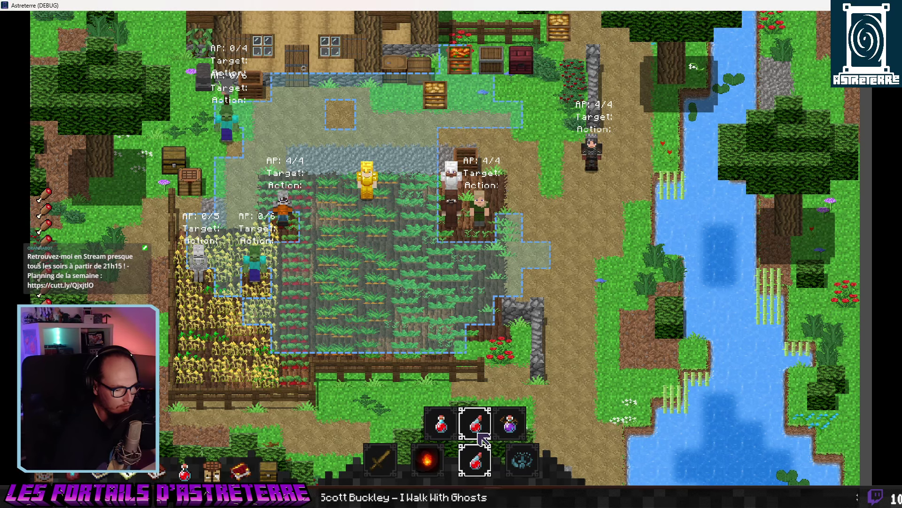
{"action": "left_click", "coordinate": [510, 426]}
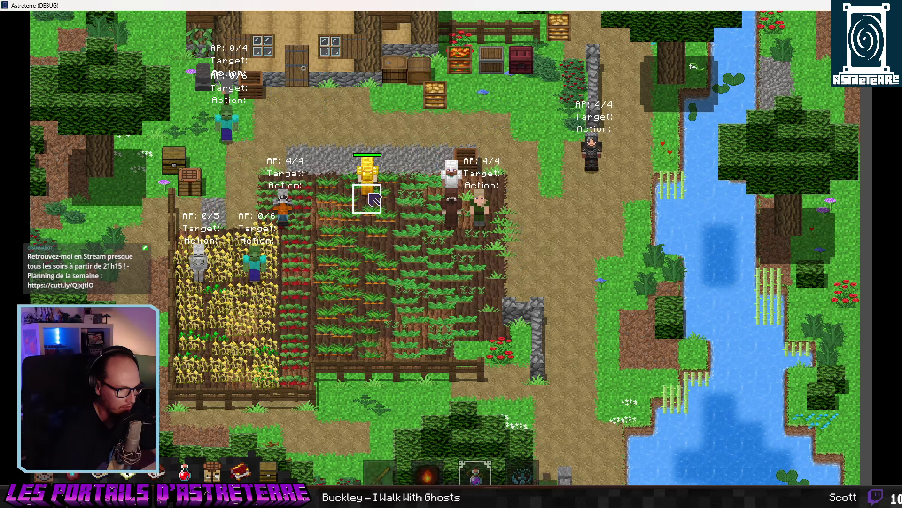
{"action": "left_click", "coordinate": [451, 254]}
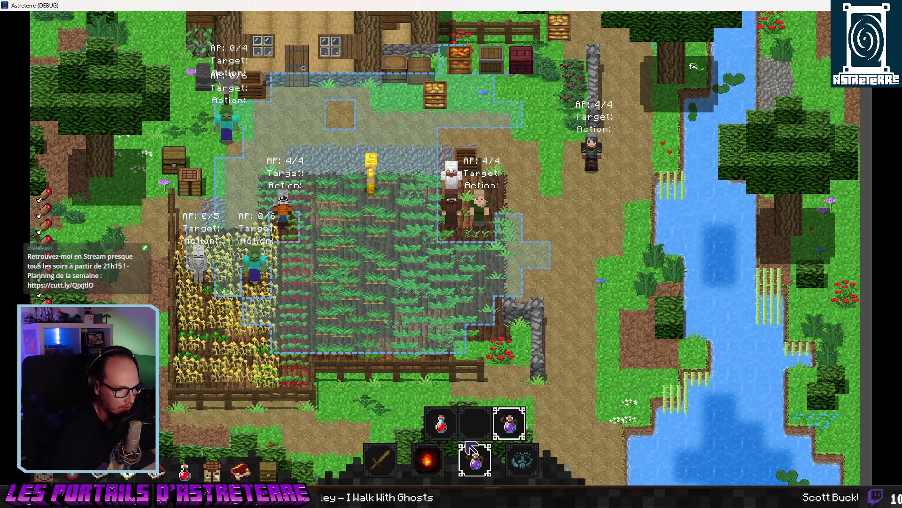
{"action": "left_click", "coordinate": [365, 195]}
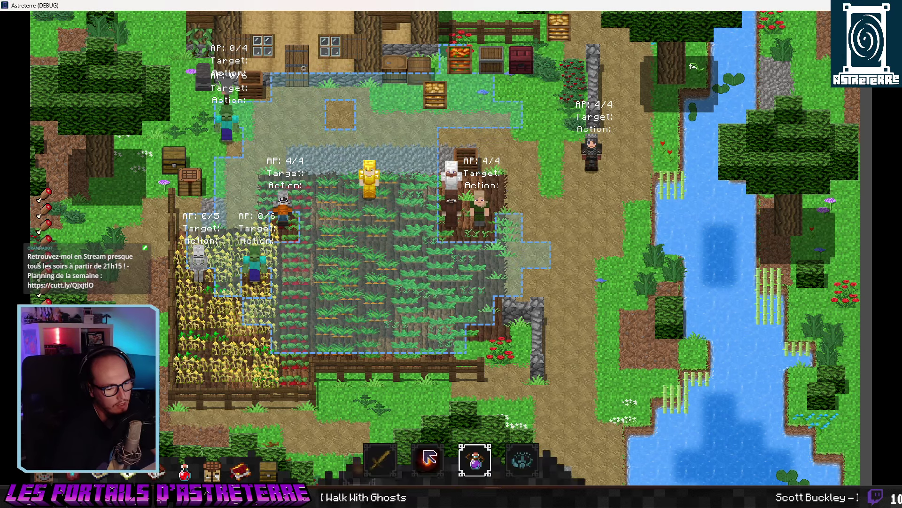
{"action": "left_click", "coordinate": [377, 199]}
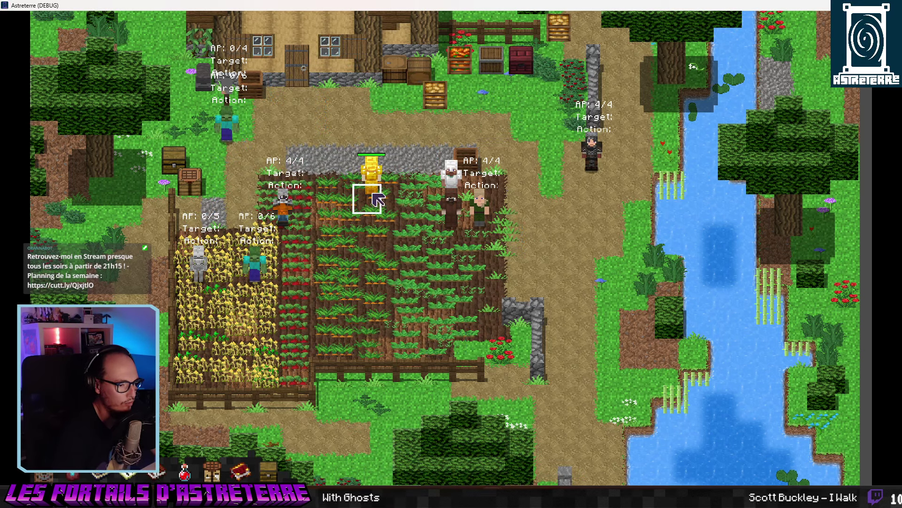
{"action": "left_click", "coordinate": [369, 205]}
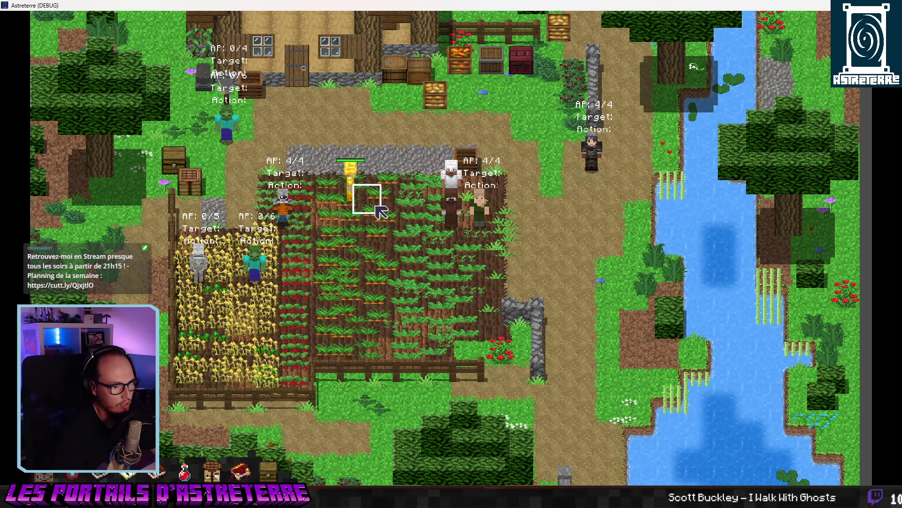
Reposition Alex one tile over during the placement phase, then end the phase to start the combat.
{"action": "left_click", "coordinate": [475, 461]}
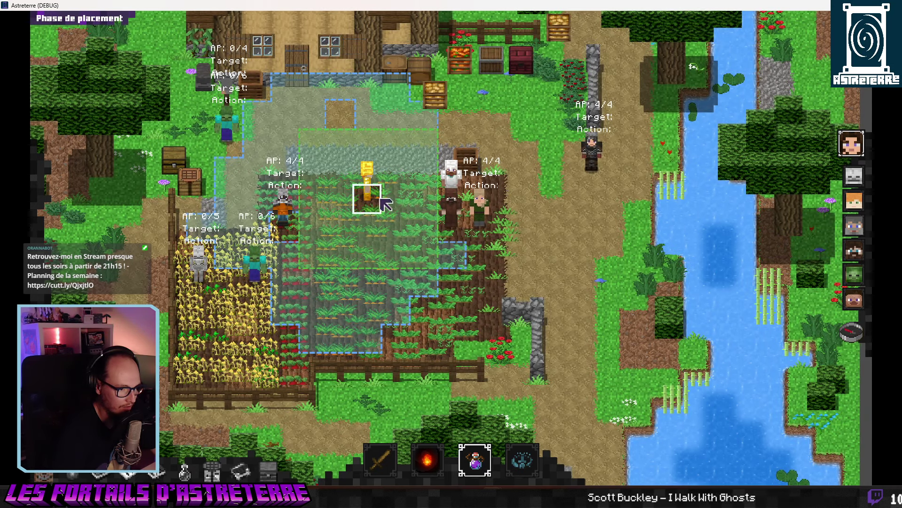
{"action": "left_click", "coordinate": [398, 211]}
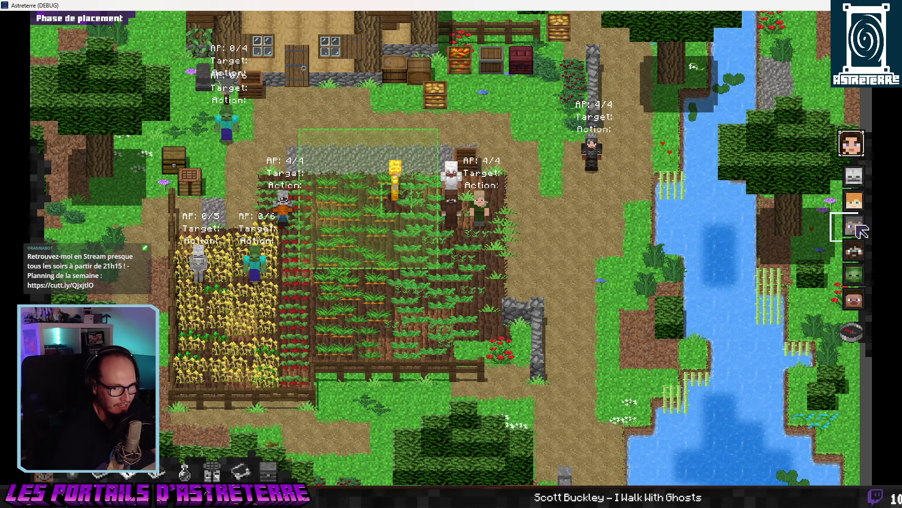
{"action": "left_click", "coordinate": [851, 331]}
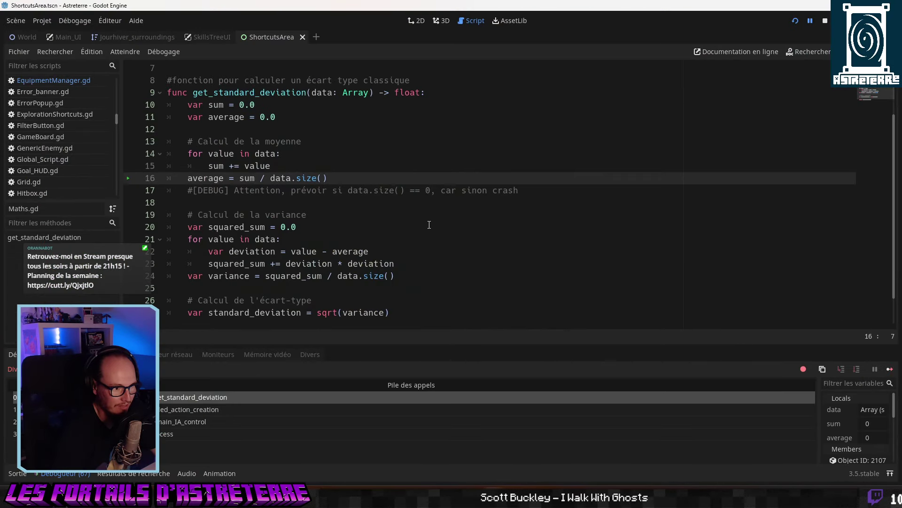
Inspect the average calculation in get_standard_deviation, then rerun the project and end the placement phase.
{"action": "key", "text": "Down"}
{"action": "key", "text": "Down"}
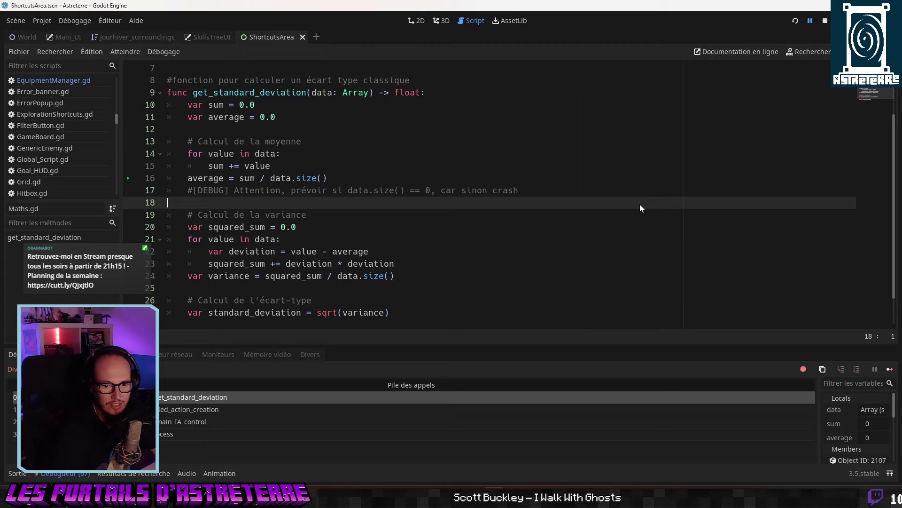
{"action": "key", "text": "F5"}
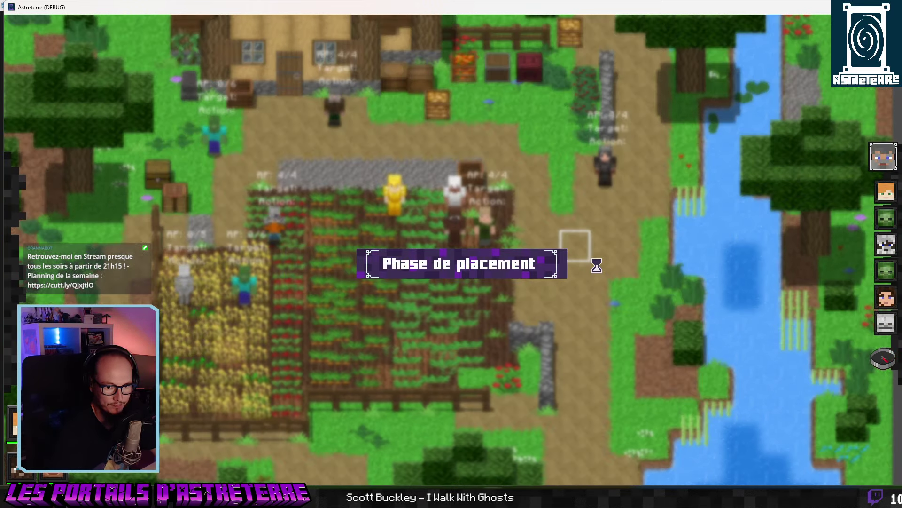
{"action": "left_click", "coordinate": [887, 355]}
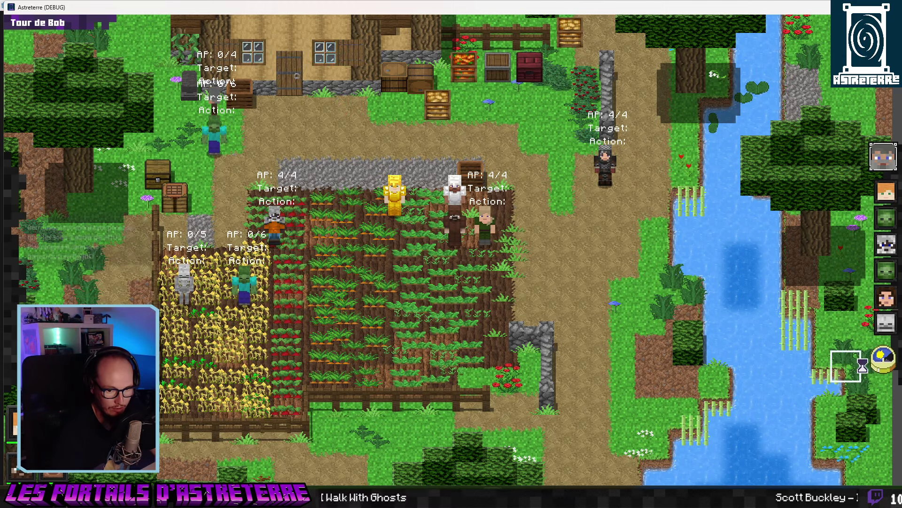
{"action": "left_click", "coordinate": [879, 358]}
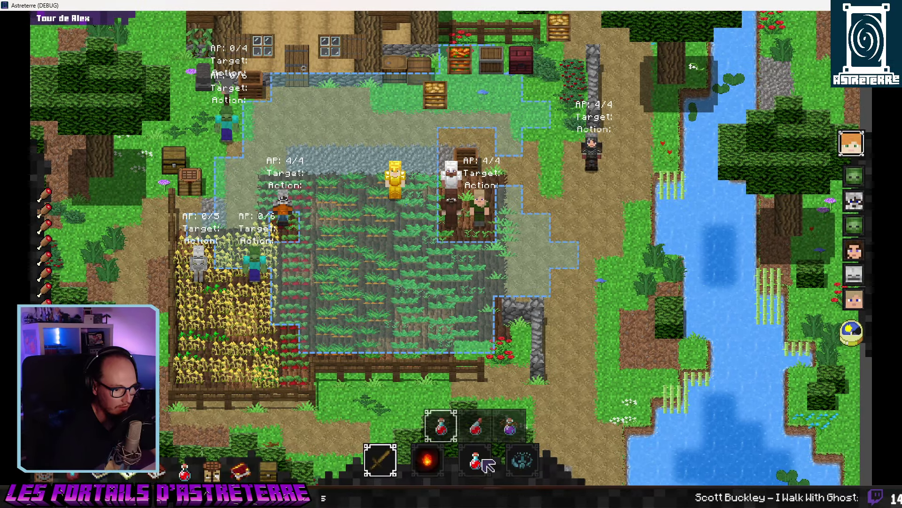
Unequip the potion from Alex's second inventory potion slot and check the potion shortcuts in combat.
{"action": "left_click", "coordinate": [397, 193]}
{"action": "left_click", "coordinate": [408, 159], "text": "shift"}
{"action": "key", "text": "Escape"}
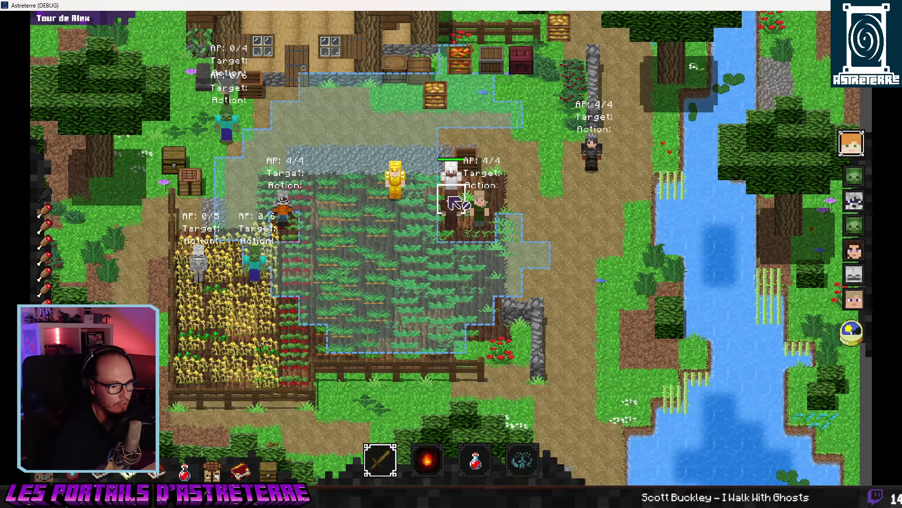
{"action": "left_click", "coordinate": [484, 456]}
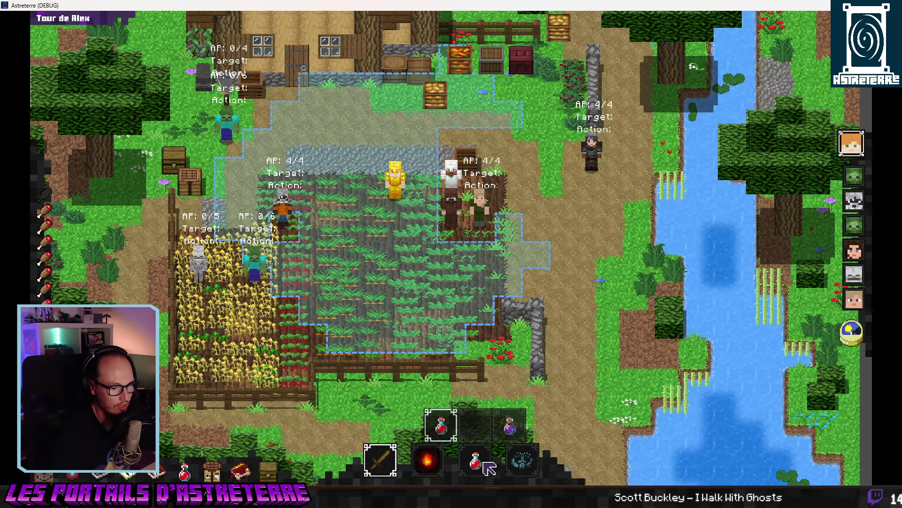
Unequip Alex's two remaining potions, equip the Fortifiant important de rapidité in the second potion slot and close the inventory.
{"action": "left_click", "coordinate": [397, 191]}
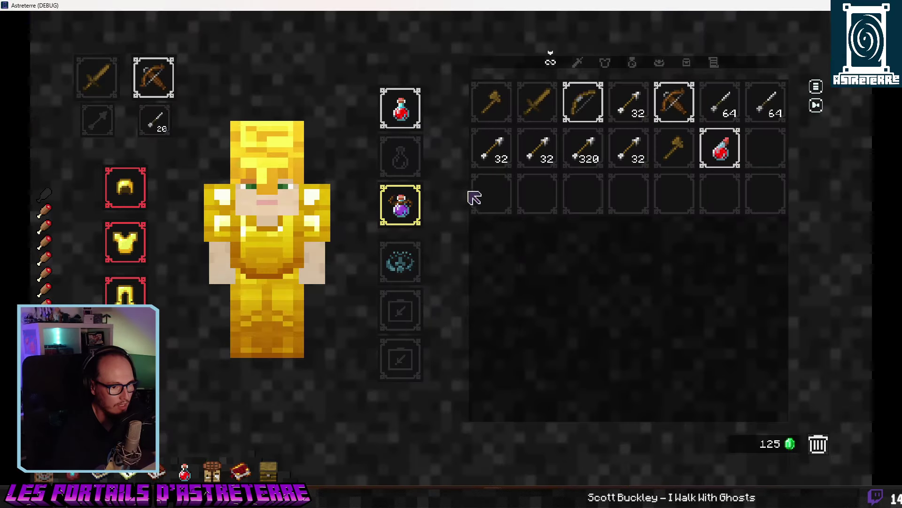
{"action": "left_click", "coordinate": [401, 204], "text": "shift"}
{"action": "left_click", "coordinate": [400, 108], "text": "shift"}
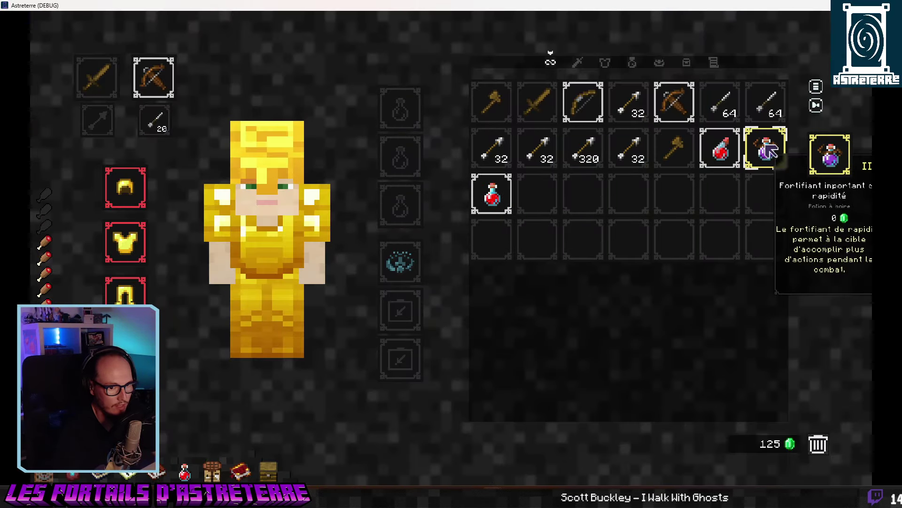
{"action": "left_click_drag", "start_coordinate": [766, 147], "coordinate": [400, 157]}
{"action": "key", "text": "Escape"}
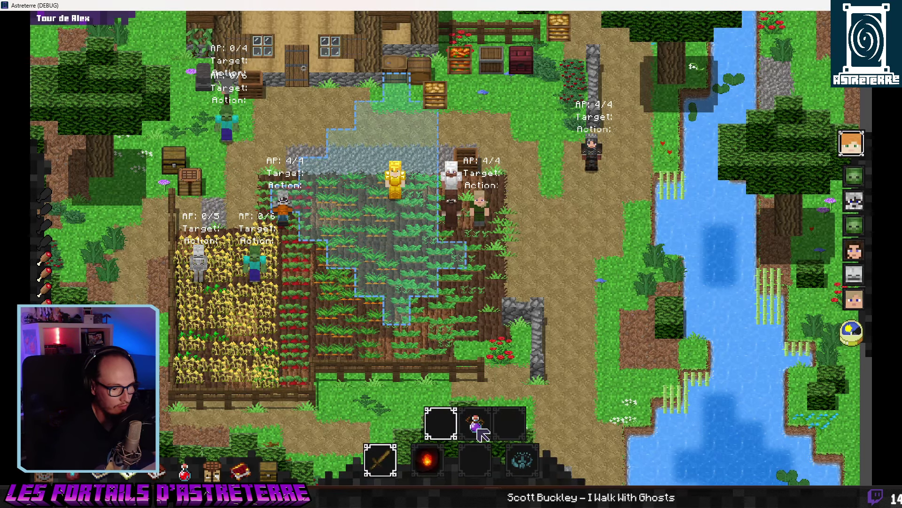
Select the potion shortcut with its first slot in combat, then close the running game.
{"action": "key", "text": "3"}
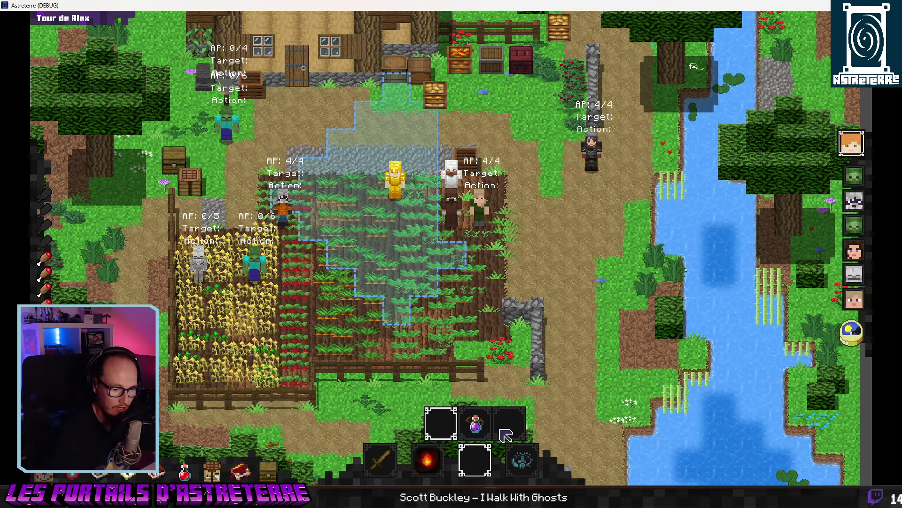
{"action": "left_click", "coordinate": [442, 425]}
{"action": "key", "text": "alt+F4"}
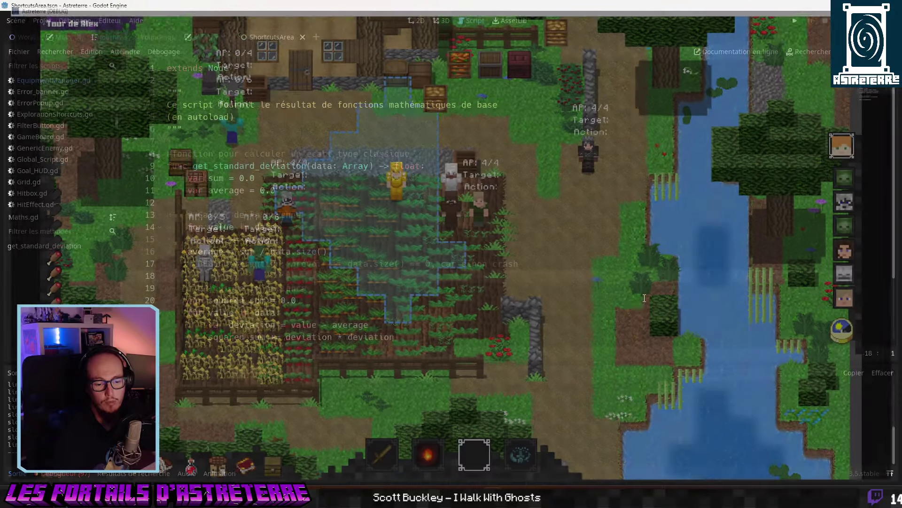
Save the project in the Godot script editor and switch to the Item_DataBase spreadsheet in the browser.
{"action": "left_click", "coordinate": [292, 251]}
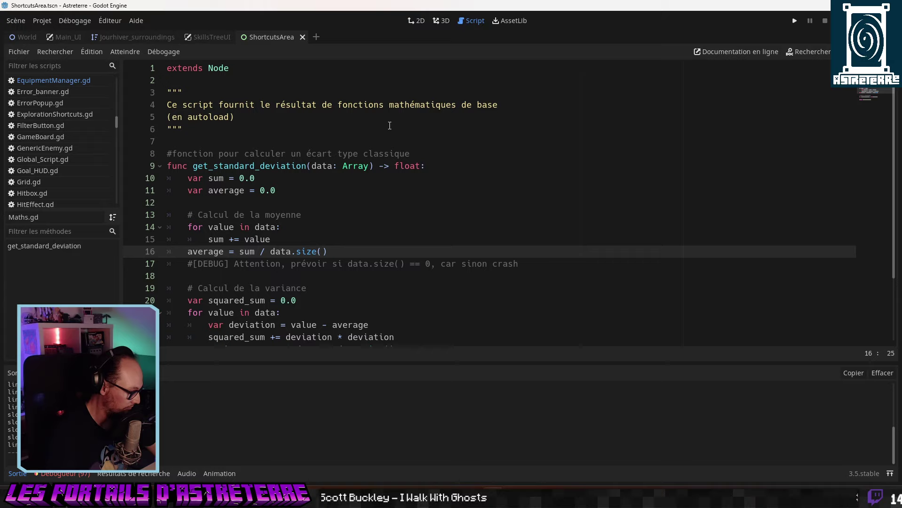
{"action": "key", "text": "ctrl+s"}
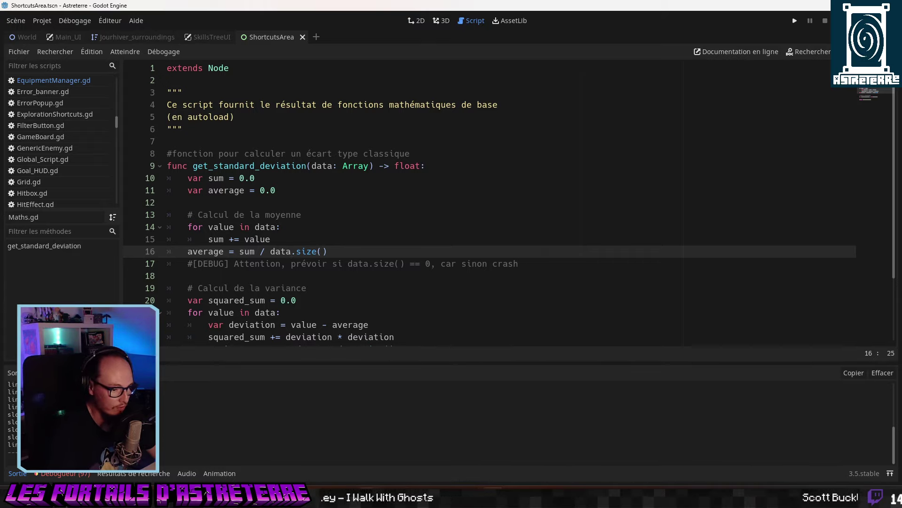
{"action": "key", "text": "alt+Tab"}
{"action": "left_click", "coordinate": [894, 76]}
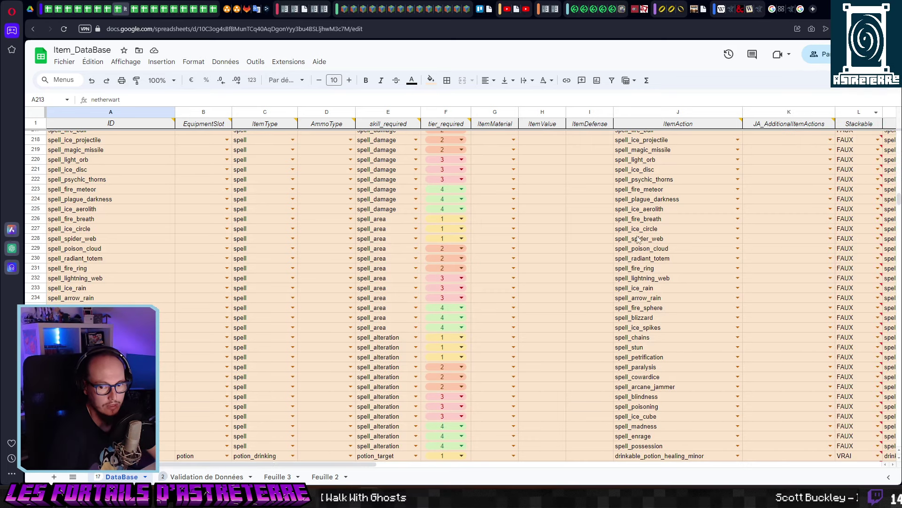
Move the wolf trap, two arrow and crossbow bolt rows (206 to 209) below the last splash potion row.
{"action": "left_click", "coordinate": [168, 337]}
{"action": "scroll", "coordinate": [162, 345], "scroll_direction": "down", "scroll_amount": 15}
{"action": "scroll", "coordinate": [163, 341], "scroll_direction": "up", "scroll_amount": 14}
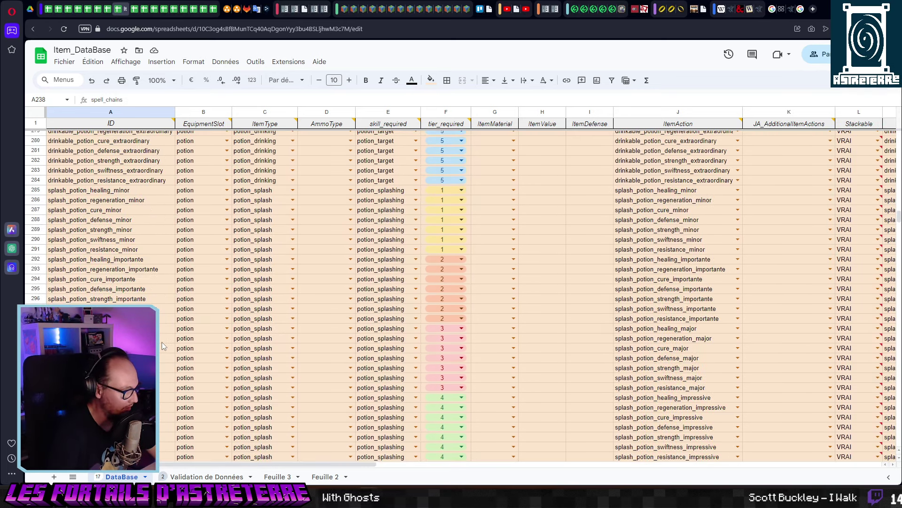
{"action": "scroll", "coordinate": [163, 340], "scroll_direction": "up", "scroll_amount": 9}
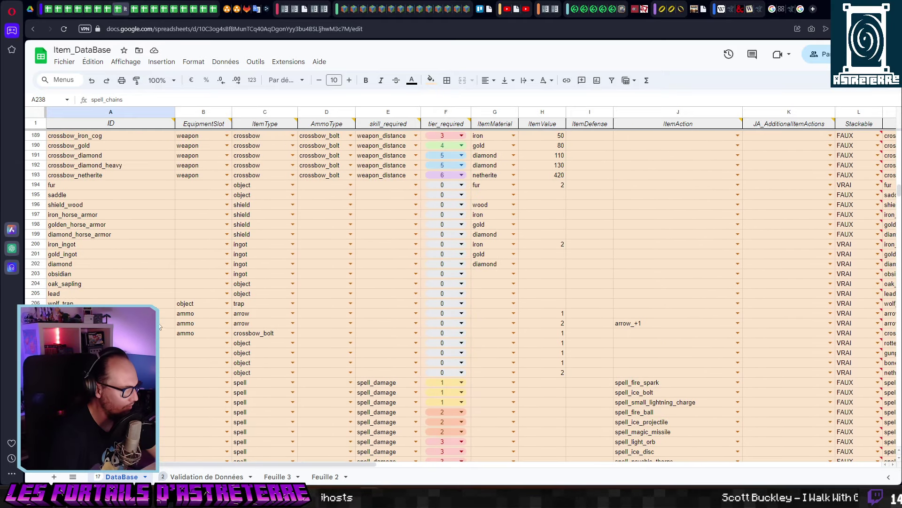
{"action": "left_click", "coordinate": [203, 313]}
{"action": "key", "text": "Left"}
{"action": "left_click_drag", "start_coordinate": [167, 313], "coordinate": [199, 334]}
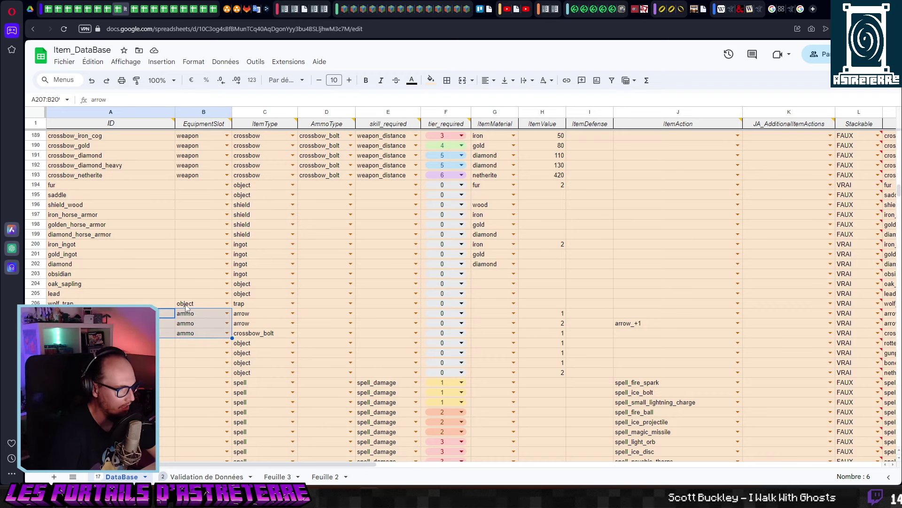
{"action": "key", "text": "Up"}
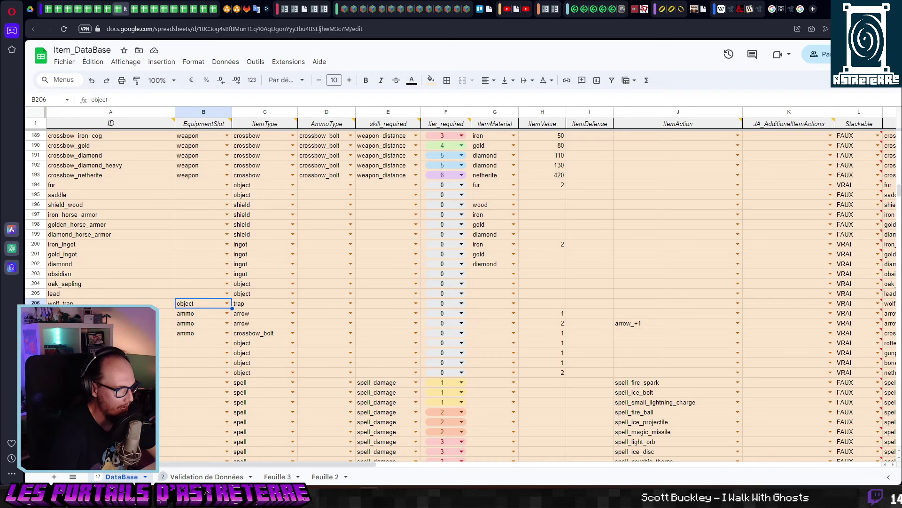
{"action": "key", "text": "Left"}
{"action": "key", "text": "shift+Down"}
{"action": "key", "text": "shift+Down"}
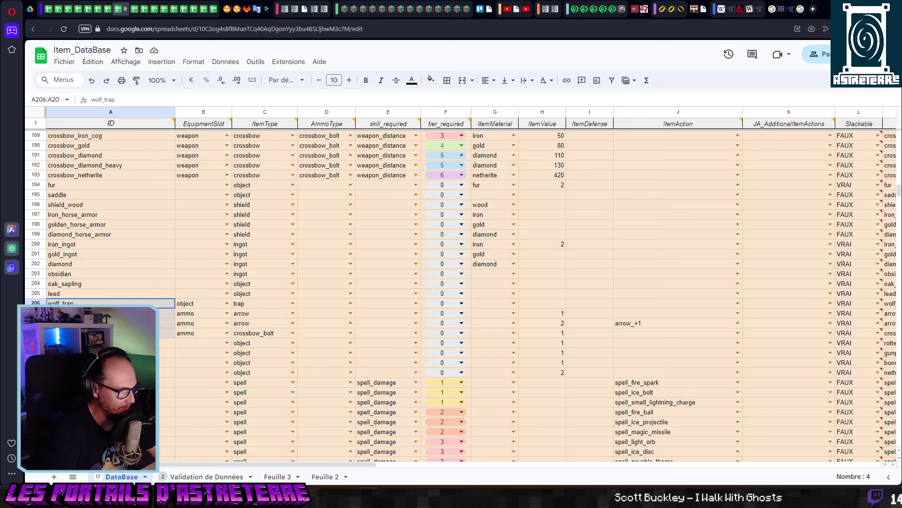
{"action": "left_click", "coordinate": [201, 334], "text": "shift"}
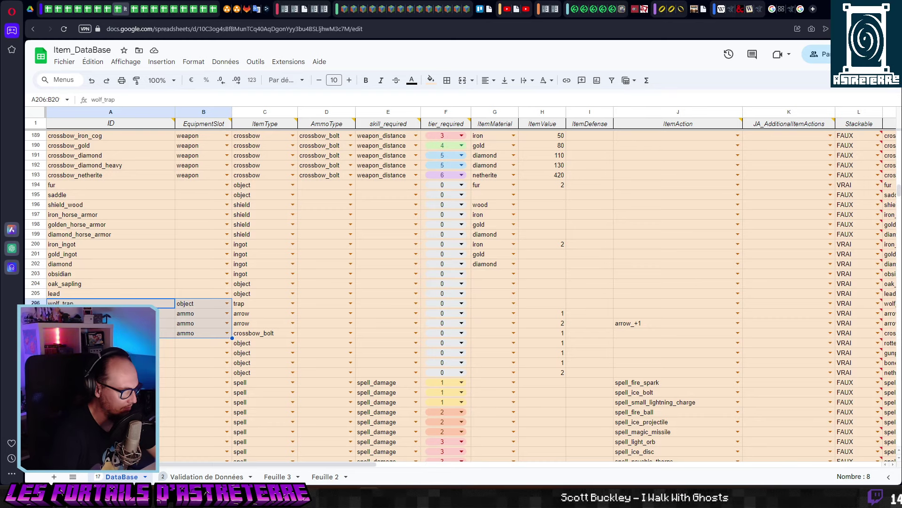
{"action": "left_click_drag", "start_coordinate": [36, 303], "coordinate": [36, 387]}
{"action": "scroll", "coordinate": [36, 395], "scroll_direction": "down", "scroll_amount": 6}
{"action": "scroll", "coordinate": [36, 394], "scroll_direction": "down", "scroll_amount": 20}
{"action": "scroll", "coordinate": [35, 398], "scroll_direction": "up", "scroll_amount": 1}
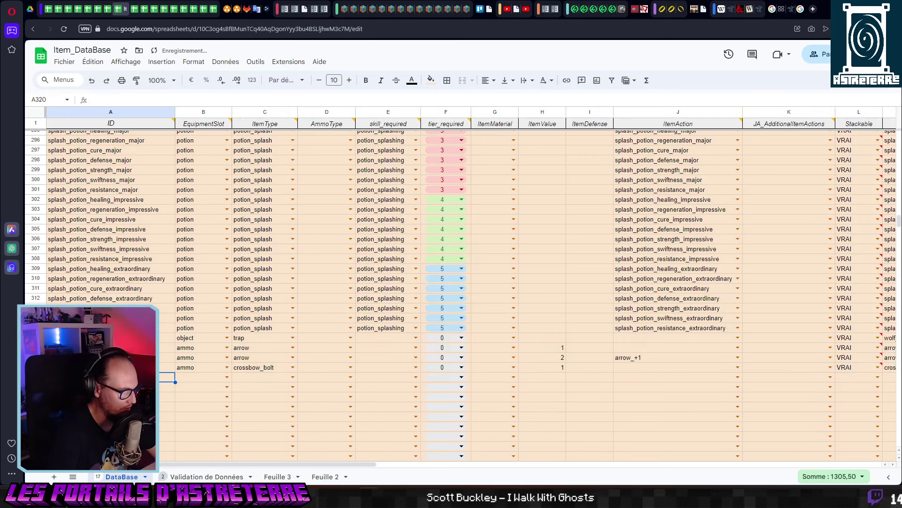
Set the wolf trap's skill_required to craft_trap and its tier_required to 1.
{"action": "left_click", "coordinate": [270, 337]}
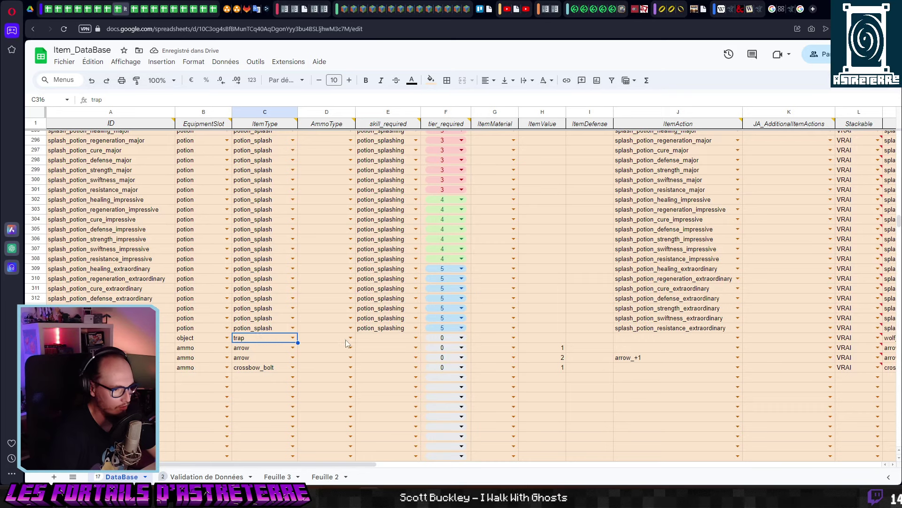
{"action": "left_click", "coordinate": [382, 336]}
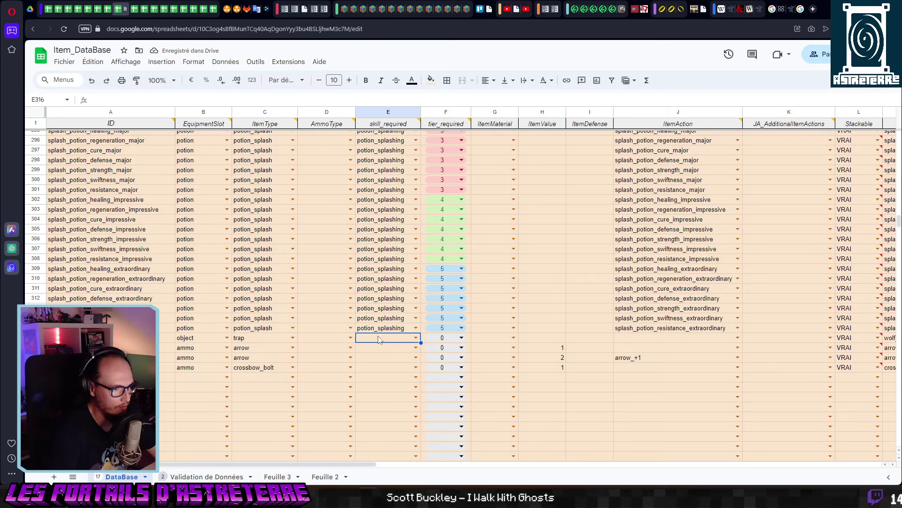
{"action": "left_click", "coordinate": [415, 338]}
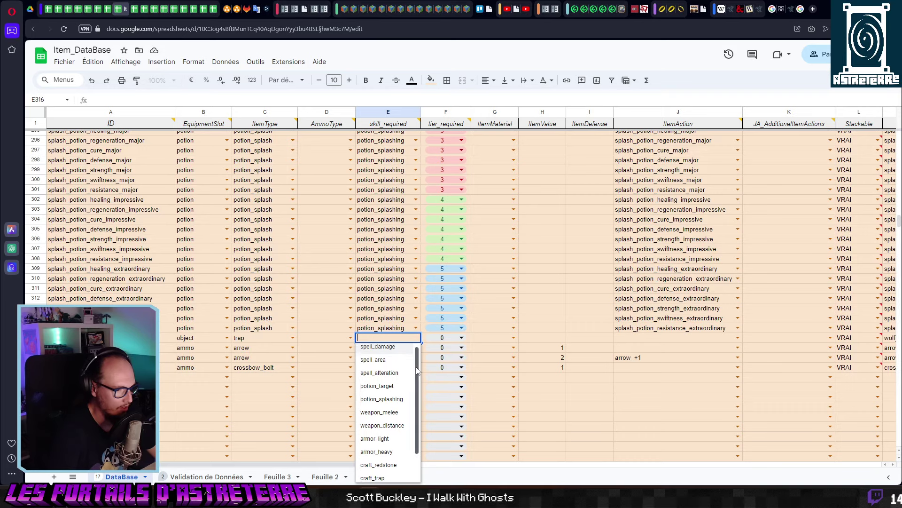
{"action": "scroll", "coordinate": [420, 394], "scroll_direction": "down", "scroll_amount": 2}
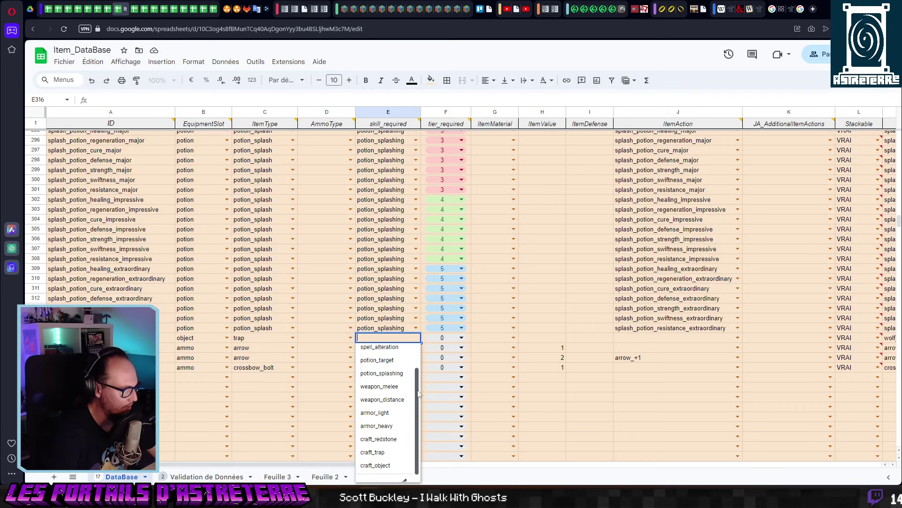
{"action": "left_click", "coordinate": [390, 452]}
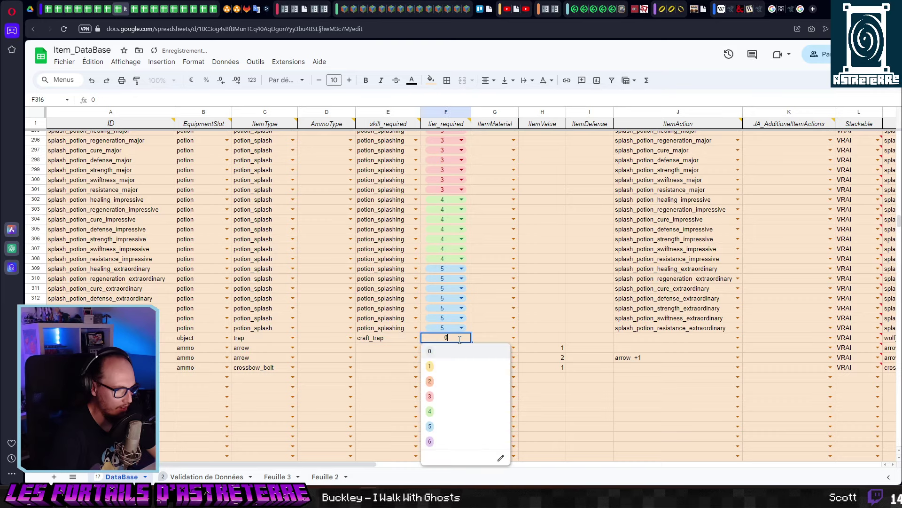
{"action": "left_click", "coordinate": [443, 337]}
{"action": "left_click", "coordinate": [445, 371]}
Examine the rest of the wolf trap row, from ItemValue through the French and English descriptions.
{"action": "left_click", "coordinate": [544, 339]}
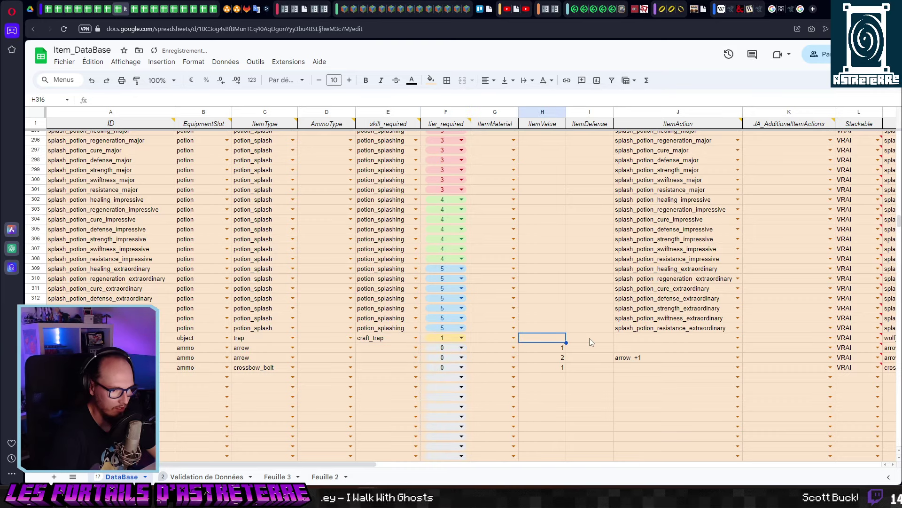
{"action": "key", "text": "Right"}
{"action": "key", "text": "Right"}
{"action": "key", "text": "Right"}
{"action": "key", "text": "Right"}
{"action": "key", "text": "Right"}
{"action": "key", "text": "Right"}
{"action": "key", "text": "Right"}
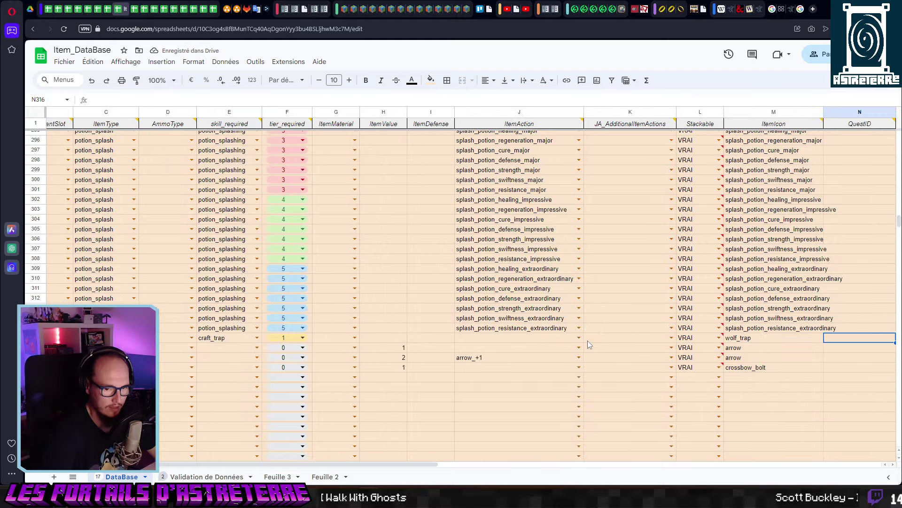
{"action": "key", "text": "Right"}
{"action": "key", "text": "Right"}
{"action": "key", "text": "Right"}
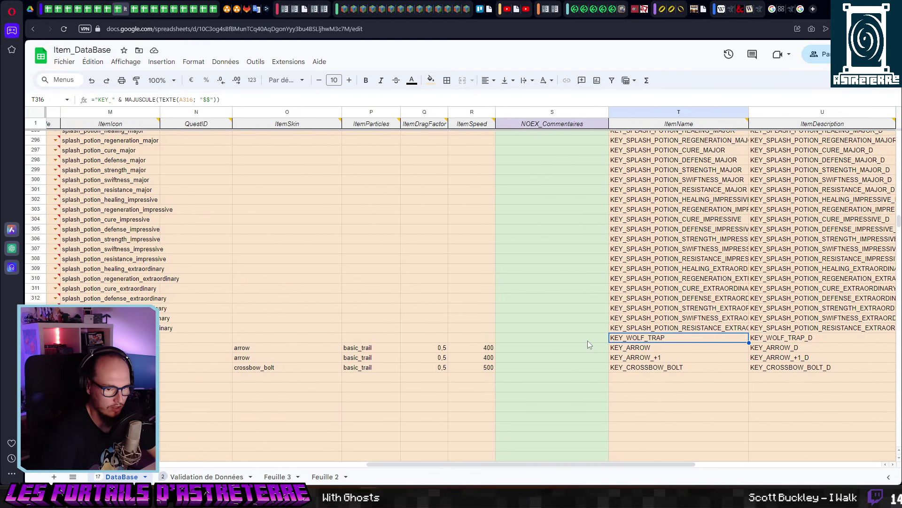
{"action": "key", "text": "Left"}
{"action": "key", "text": "Left"}
{"action": "key", "text": "Left"}
{"action": "key", "text": "Right"}
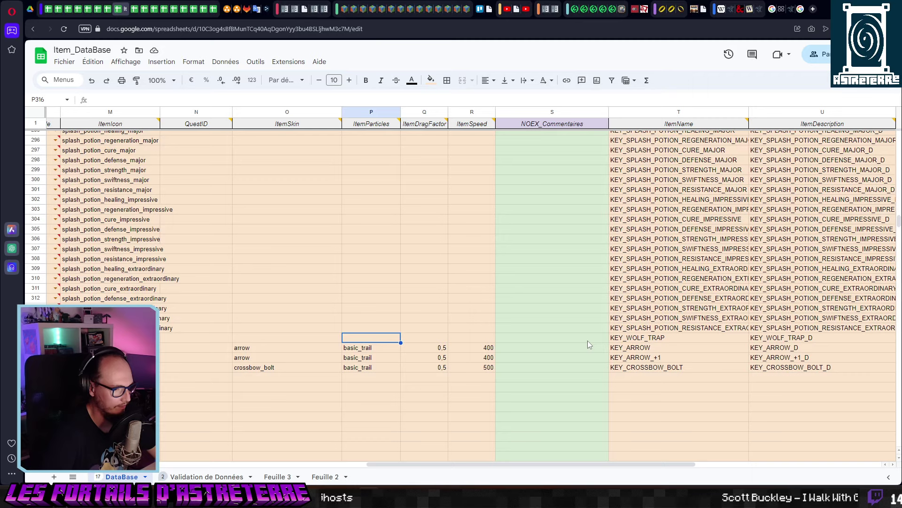
{"action": "key", "text": "Right"}
{"action": "key", "text": "Right"}
{"action": "key", "text": "Right"}
{"action": "key", "text": "Right"}
{"action": "key", "text": "Right"}
{"action": "key", "text": "Right"}
{"action": "key", "text": "Right"}
{"action": "key", "text": "Right"}
{"action": "key", "text": "Right"}
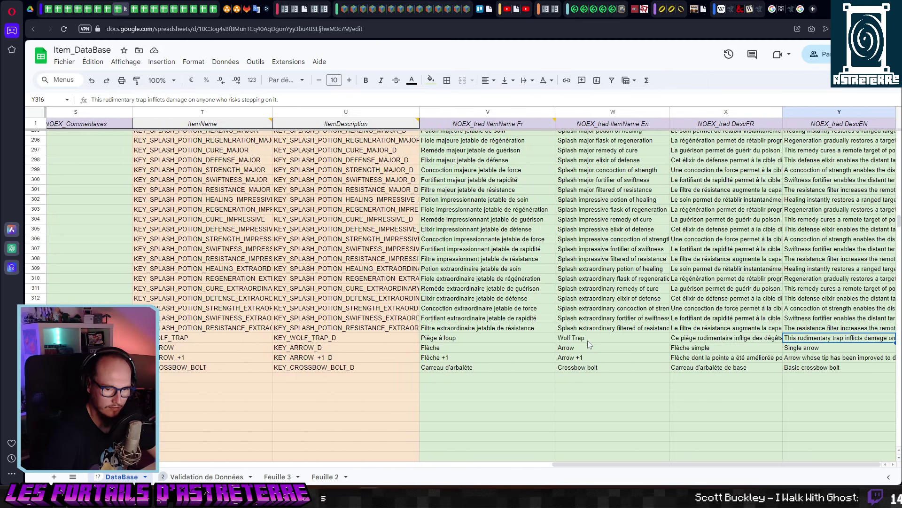
{"action": "key", "text": "Left"}
{"action": "key", "text": "Left"}
{"action": "key", "text": "Left"}
{"action": "key", "text": "Left"}
{"action": "key", "text": "Left"}
{"action": "key", "text": "Left"}
{"action": "key", "text": "Left"}
{"action": "key", "text": "Left"}
{"action": "key", "text": "Left"}
{"action": "key", "text": "Left"}
{"action": "key", "text": "Left"}
{"action": "key", "text": "Left"}
{"action": "key", "text": "Left"}
{"action": "key", "text": "Left"}
{"action": "key", "text": "Left"}
{"action": "key", "text": "Left"}
{"action": "key", "text": "Left"}
{"action": "key", "text": "Left"}
{"action": "key", "text": "Left"}
{"action": "key", "text": "Left"}
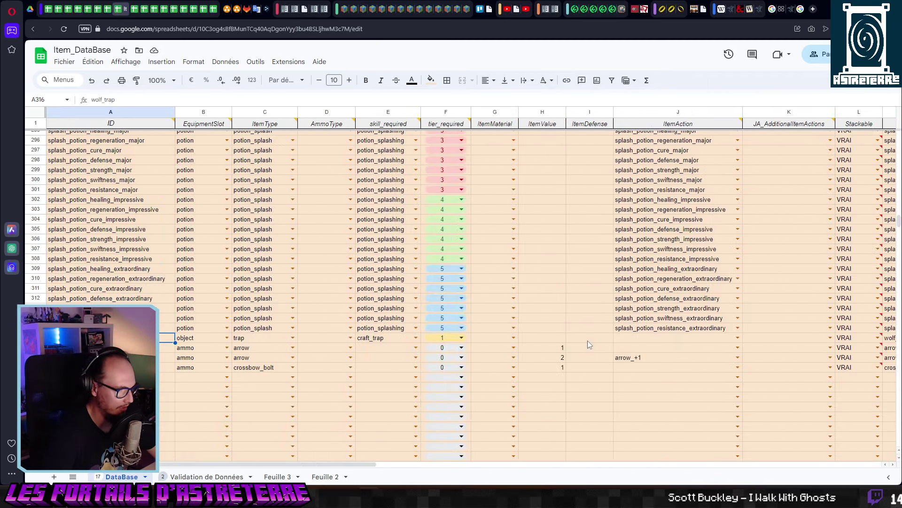
Set the basic arrow's skill_required to craft_object and its tier_required to 1.
{"action": "key", "text": "Down"}
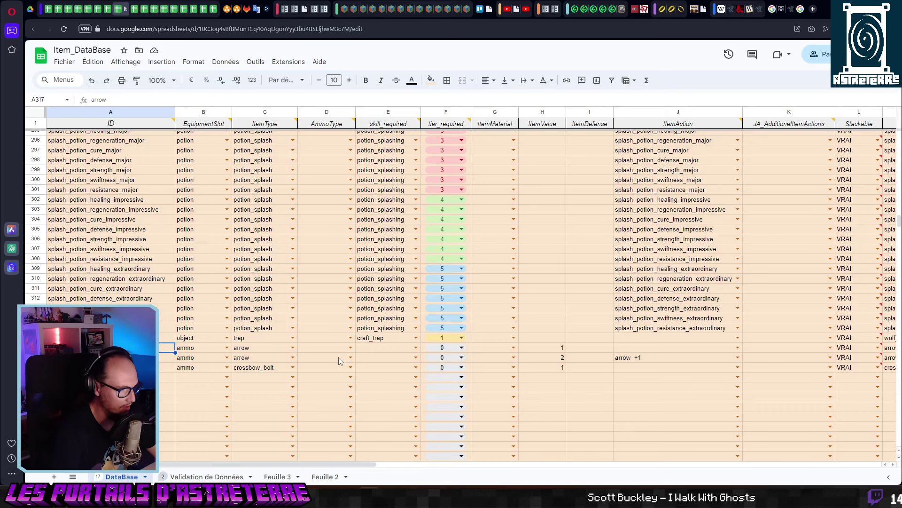
{"action": "double_click", "coordinate": [398, 347]}
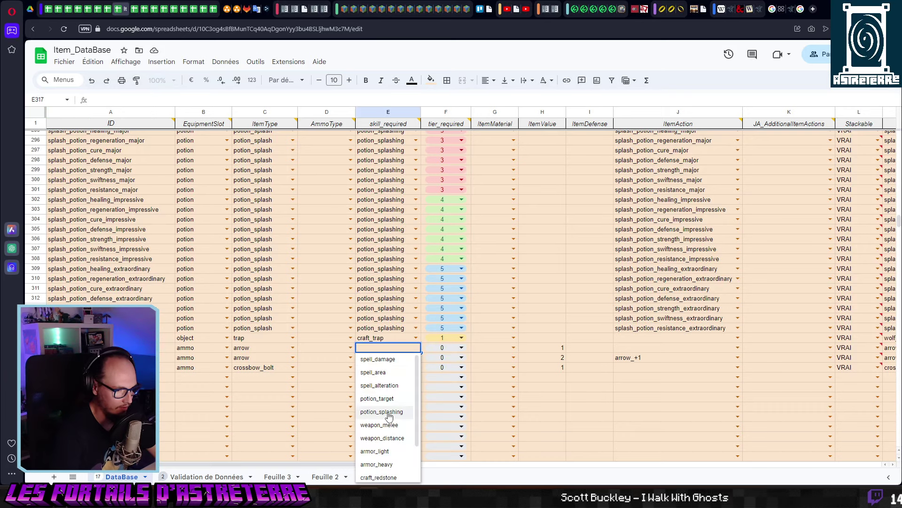
{"action": "scroll", "coordinate": [392, 421], "scroll_direction": "down", "scroll_amount": 3}
{"action": "left_click", "coordinate": [382, 450]}
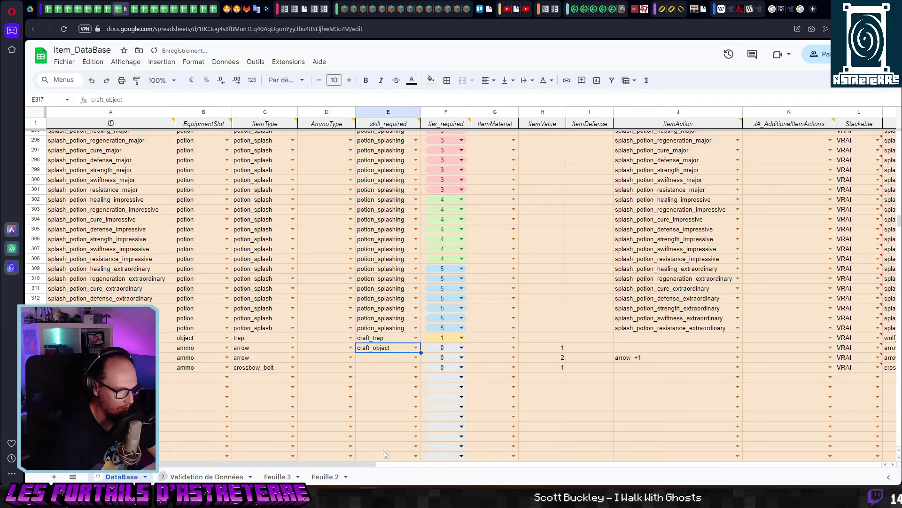
{"action": "left_click", "coordinate": [461, 348]}
{"action": "left_click", "coordinate": [446, 379]}
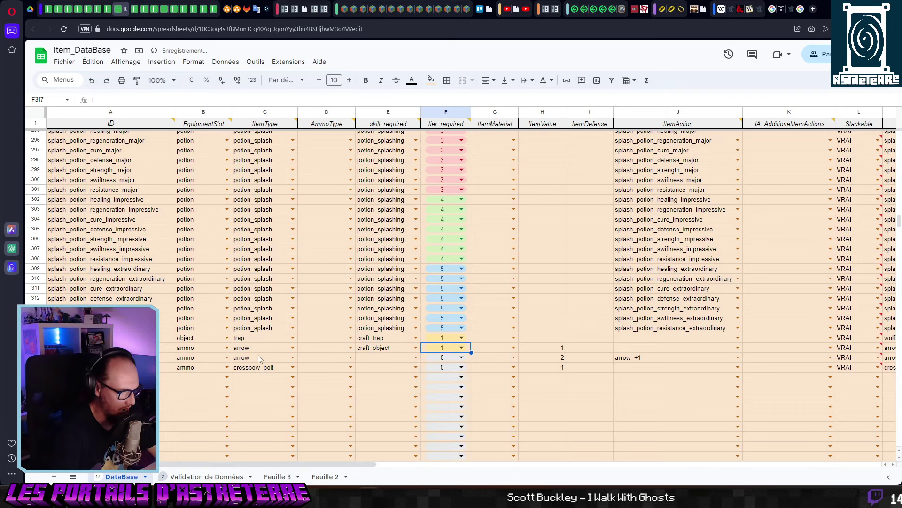
Examine the basic arrow's remaining columns, from ItemValue through the French and English descriptions.
{"action": "left_click", "coordinate": [551, 349]}
{"action": "left_click", "coordinate": [639, 349]}
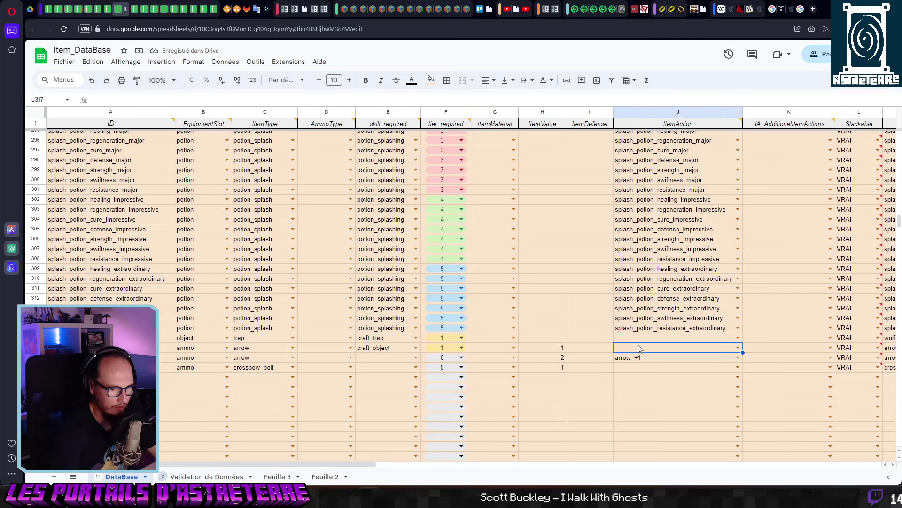
{"action": "key", "text": "Tab"}
{"action": "scroll", "coordinate": [640, 348], "scroll_direction": "right", "scroll_amount": 5}
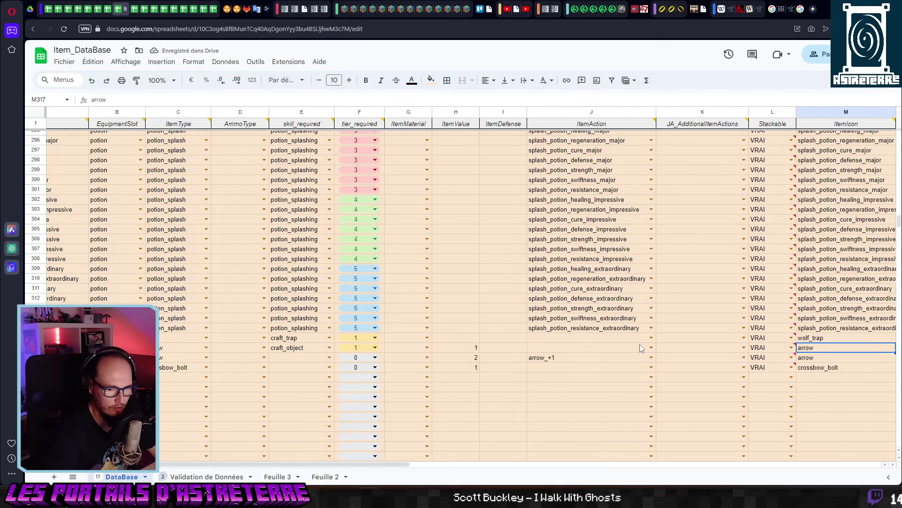
{"action": "key", "text": "shift+Tab"}
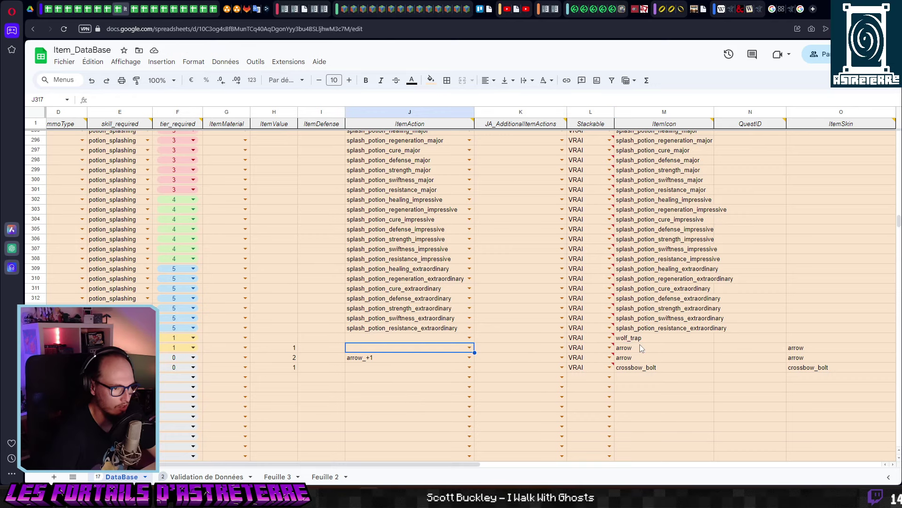
{"action": "key", "text": "Tab"}
{"action": "key", "text": "Tab"}
{"action": "key", "text": "Tab"}
{"action": "key", "text": "Tab"}
{"action": "key", "text": "Tab"}
{"action": "key", "text": "Tab"}
{"action": "key", "text": "Tab"}
{"action": "key", "text": "Tab"}
{"action": "key", "text": "Tab"}
{"action": "key", "text": "Tab"}
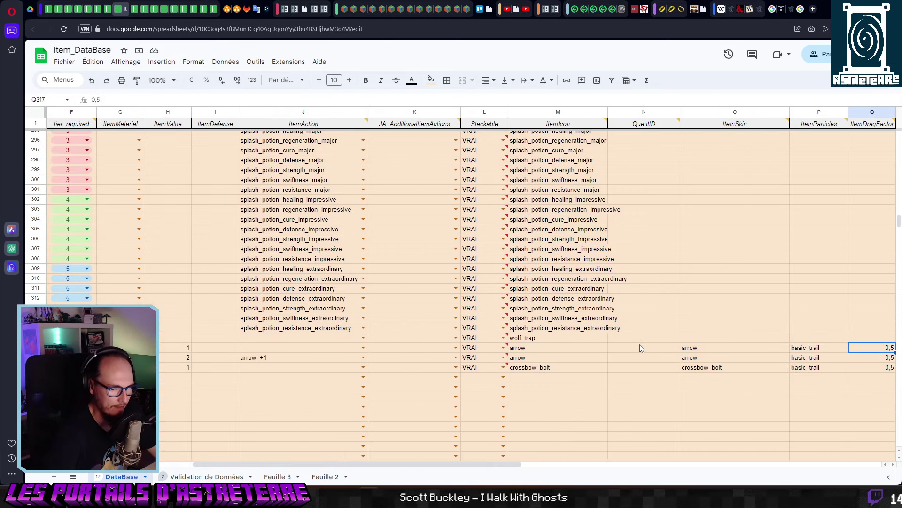
{"action": "key", "text": "Tab"}
{"action": "key", "text": "Tab"}
{"action": "key", "text": "Tab"}
{"action": "key", "text": "Tab"}
{"action": "key", "text": "Tab"}
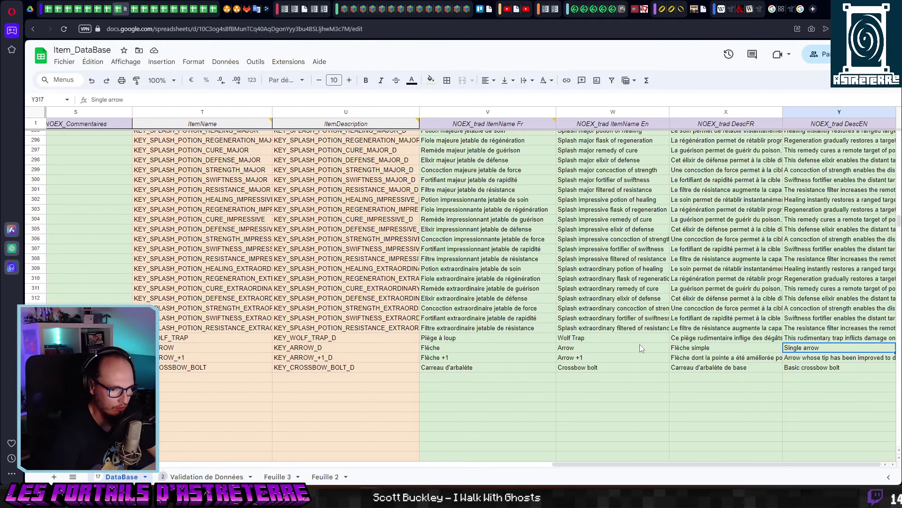
{"action": "key", "text": "shift+Tab"}
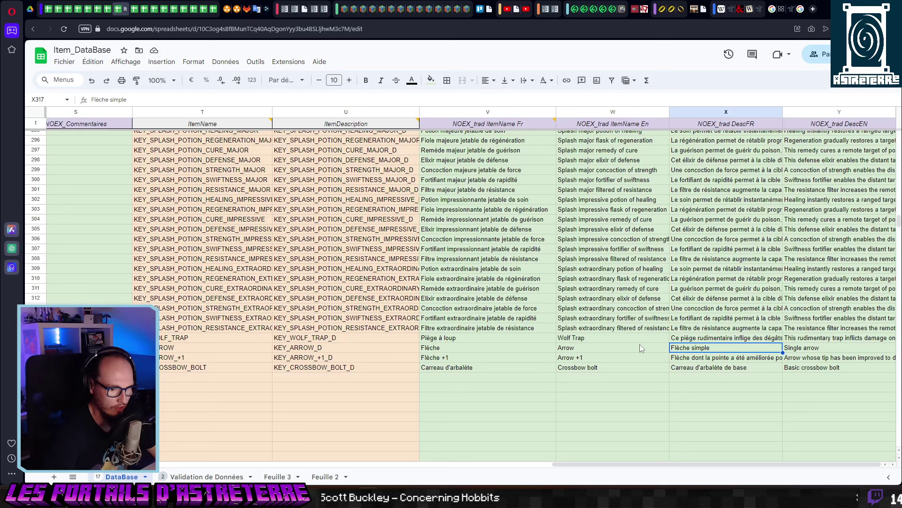
{"action": "key", "text": "Tab"}
Change the French item name in the arrow_+1 row to "Flèche d'acier +1".
{"action": "key", "text": "Down"}
{"action": "key", "text": "Left"}
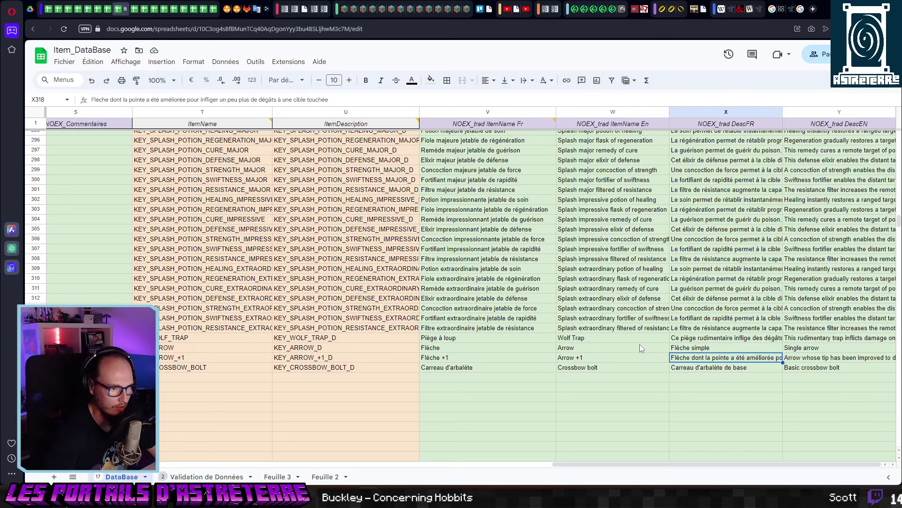
{"action": "key", "text": "Right"}
{"action": "key", "text": "Left"}
{"action": "key", "text": "Left"}
{"action": "key", "text": "Left"}
{"action": "key", "text": "Left"}
{"action": "key", "text": "Left"}
{"action": "key", "text": "Left"}
{"action": "key", "text": "Left"}
{"action": "key", "text": "Right"}
{"action": "key", "text": "Right"}
{"action": "key", "text": "Right"}
{"action": "key", "text": "Right"}
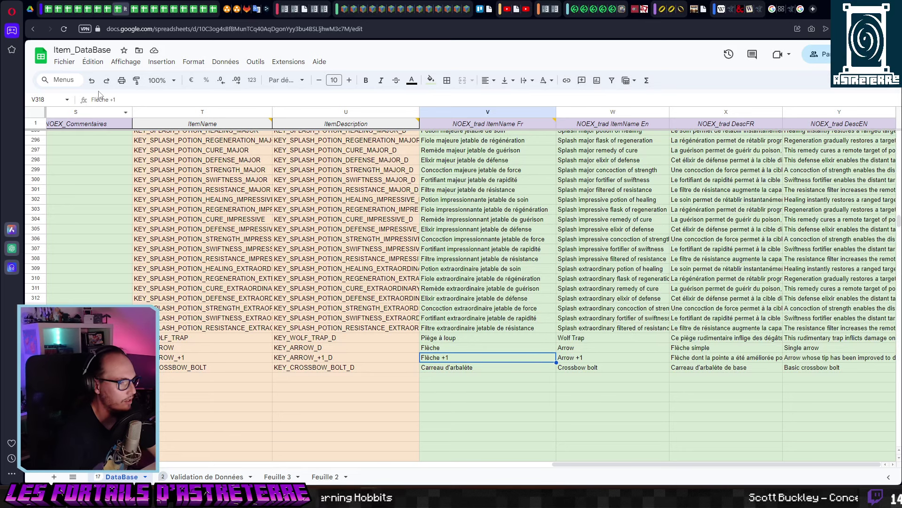
{"action": "key", "text": "Return"}
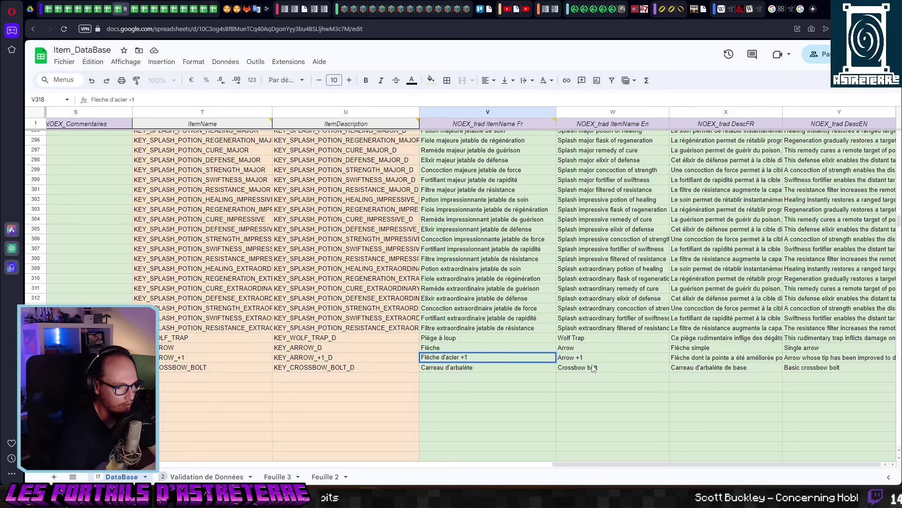
Change the English item name in the arrow_+1 row to "Steel arrow +1" and check the neighbouring descriptions.
{"action": "key", "text": "Tab"}
{"action": "left_click", "coordinate": [94, 101]}
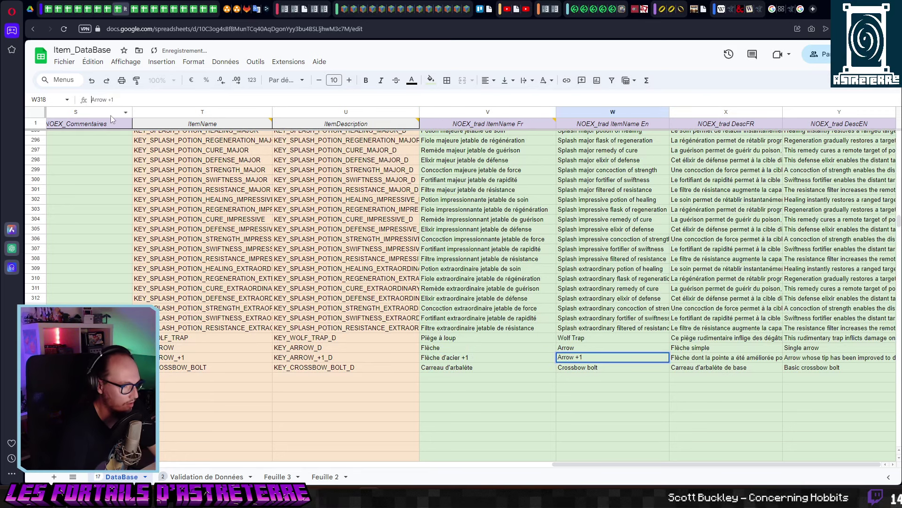
{"action": "type", "text": "Steel a"}
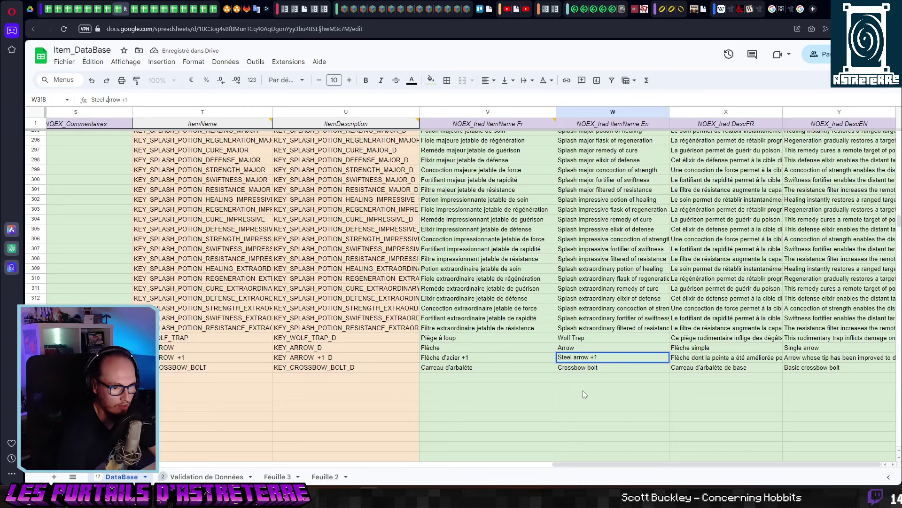
{"action": "left_click", "coordinate": [583, 389]}
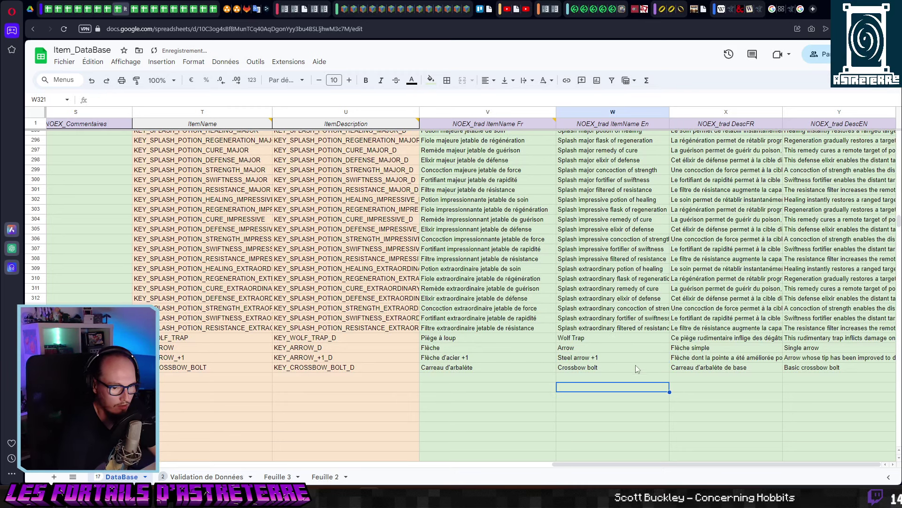
{"action": "left_click", "coordinate": [611, 359]}
{"action": "key", "text": "Right"}
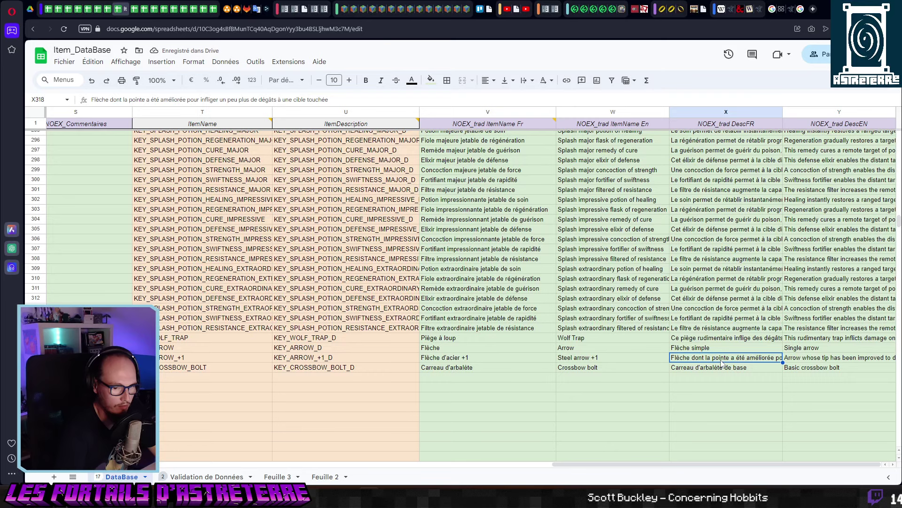
{"action": "key", "text": "Right"}
{"action": "left_click", "coordinate": [724, 369]}
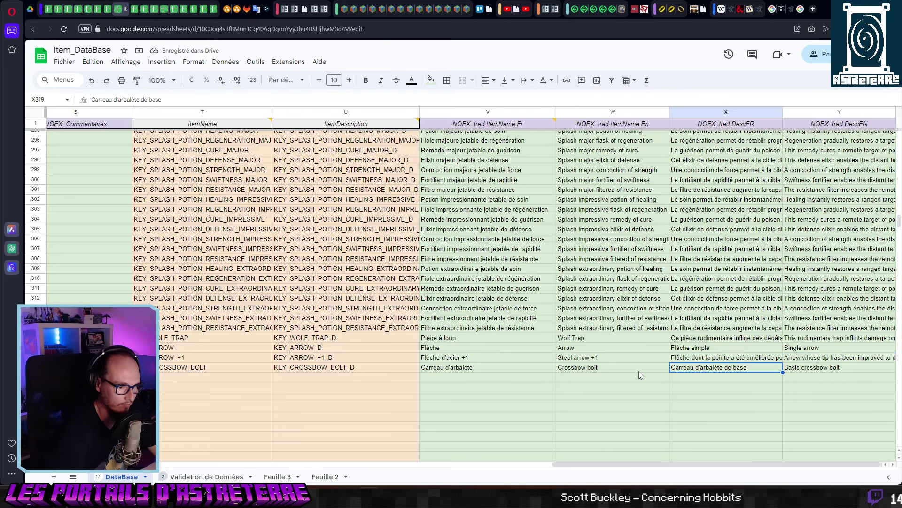
Set the arrow_+1 row's skill_required to craft_object and its tier_required to 2.
{"action": "key", "text": "Home"}
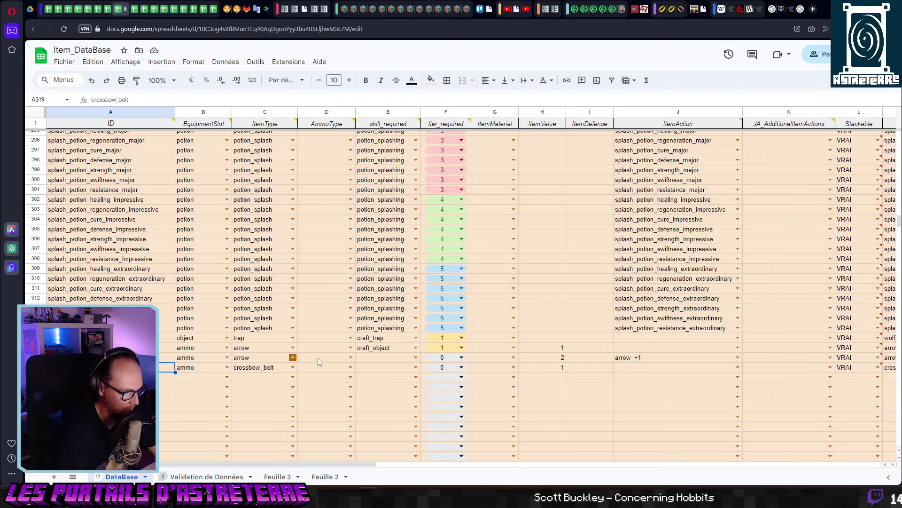
{"action": "left_click", "coordinate": [384, 358]}
{"action": "left_click", "coordinate": [416, 357]}
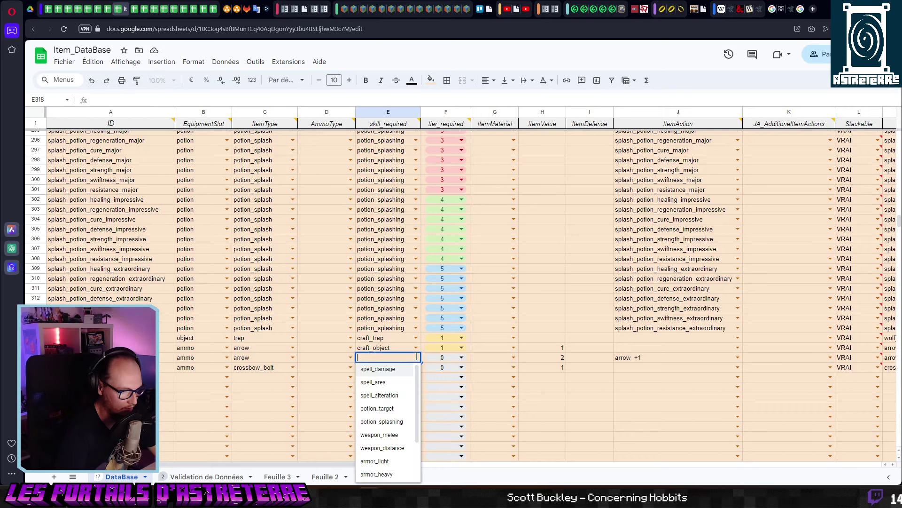
{"action": "scroll", "coordinate": [394, 451], "scroll_direction": "down", "scroll_amount": 2}
{"action": "left_click", "coordinate": [392, 462]}
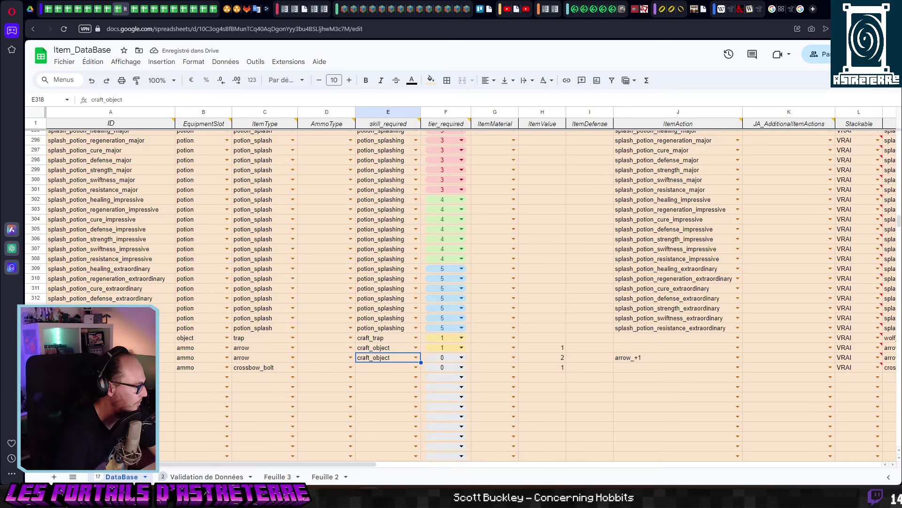
{"action": "left_click", "coordinate": [462, 357]}
{"action": "left_click", "coordinate": [444, 404]}
{"action": "left_click", "coordinate": [351, 386]}
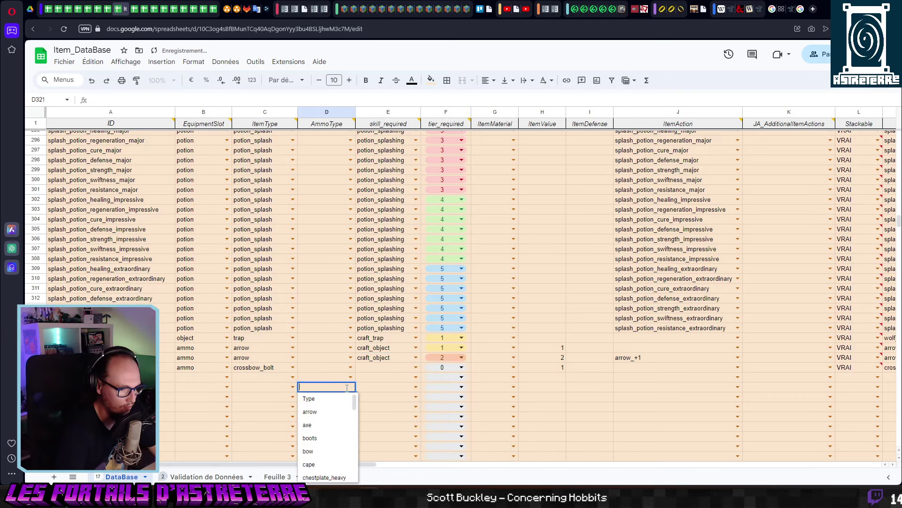
{"action": "left_click", "coordinate": [151, 397]}
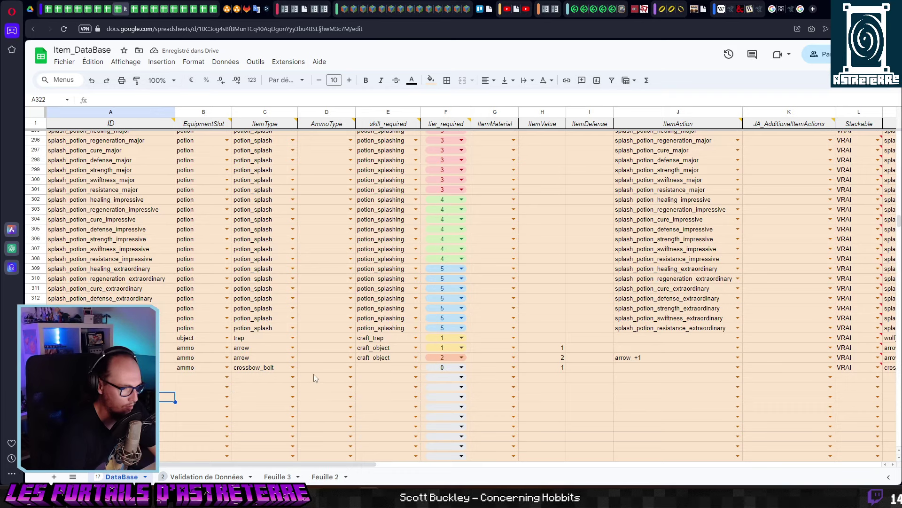
Set the crossbow_bolt row's skill_required to craft_object and its tier_required to 1.
{"action": "left_click", "coordinate": [248, 371]}
{"action": "double_click", "coordinate": [384, 370]}
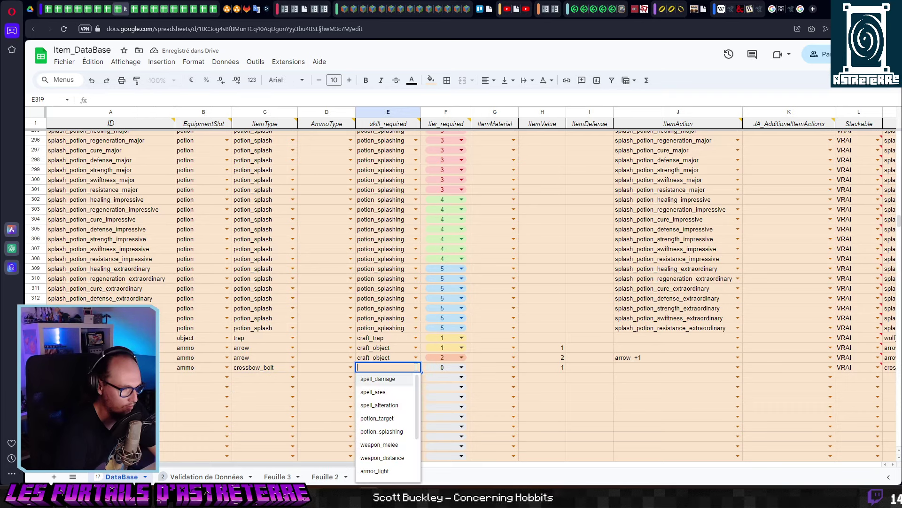
{"action": "scroll", "coordinate": [390, 423], "scroll_direction": "down", "scroll_amount": 3}
{"action": "scroll", "coordinate": [394, 424], "scroll_direction": "up", "scroll_amount": 2}
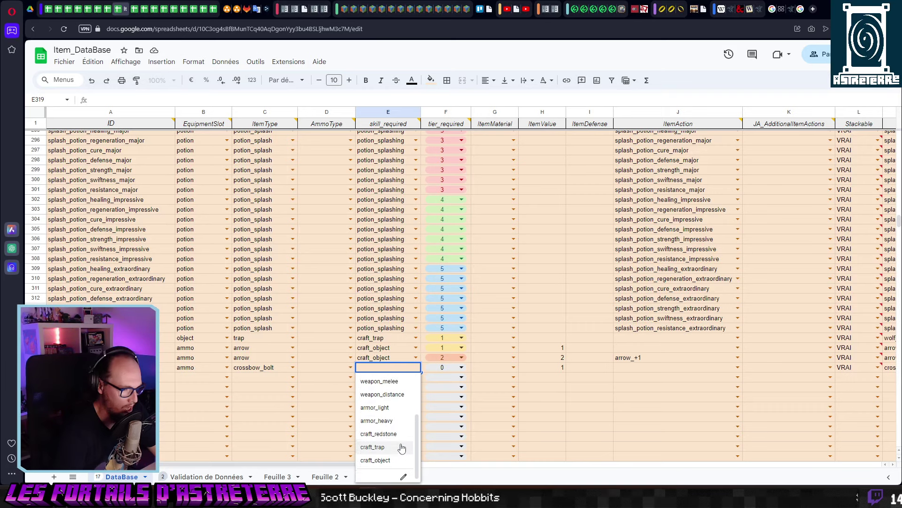
{"action": "left_click", "coordinate": [376, 475]}
{"action": "left_click", "coordinate": [461, 369]}
{"action": "left_click", "coordinate": [451, 401]}
{"action": "left_click", "coordinate": [552, 383]}
{"action": "left_click", "coordinate": [111, 377]}
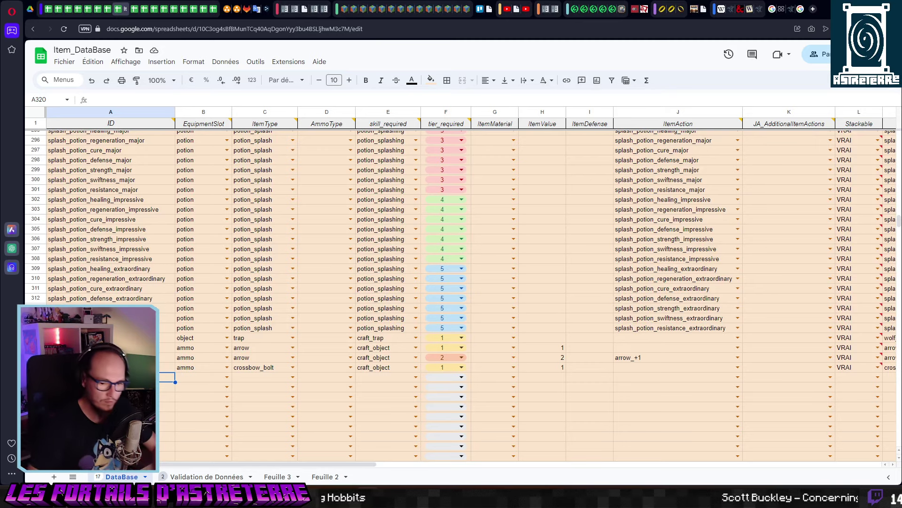
Change the ItemIcon value in the arrow_+1 row to arrow_steel.
{"action": "left_click", "coordinate": [657, 359]}
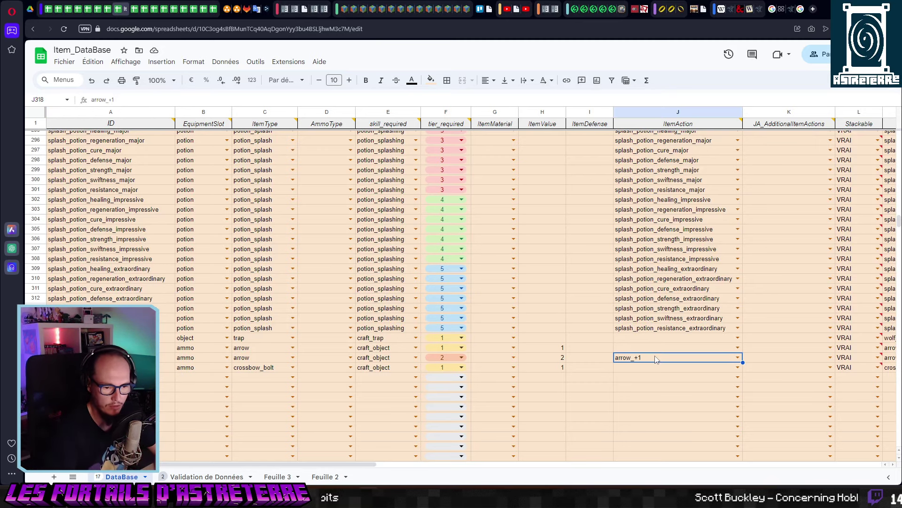
{"action": "key", "text": "Right"}
{"action": "key", "text": "Right"}
{"action": "key", "text": "Right"}
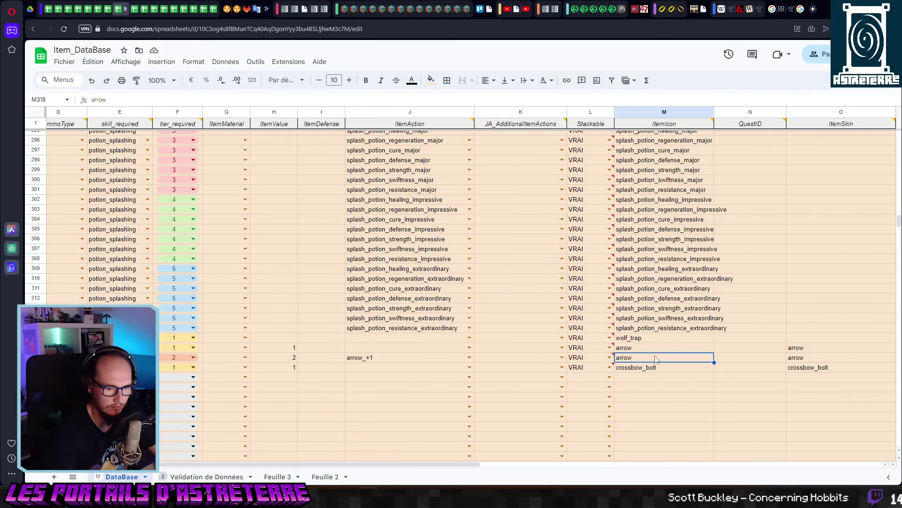
{"action": "left_click", "coordinate": [93, 100]}
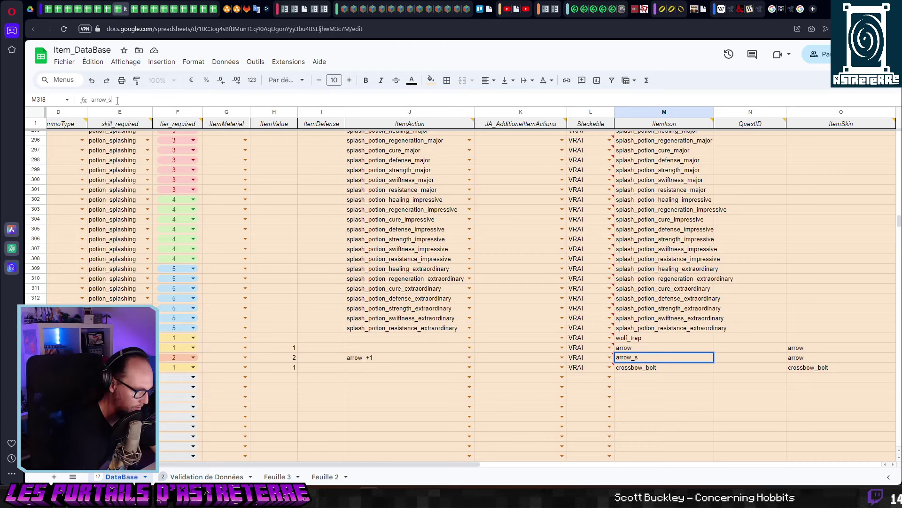
{"action": "key", "text": "Return"}
{"action": "key", "text": "Return"}
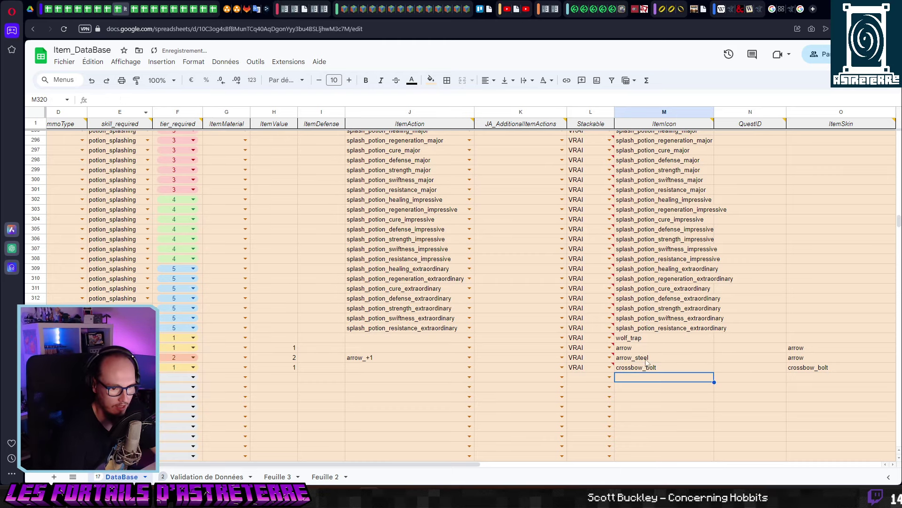
Switch to Aseprite and open arrow.png from the astreterre project's Assets\Item_Icons folder.
{"action": "key", "text": "alt+Tab"}
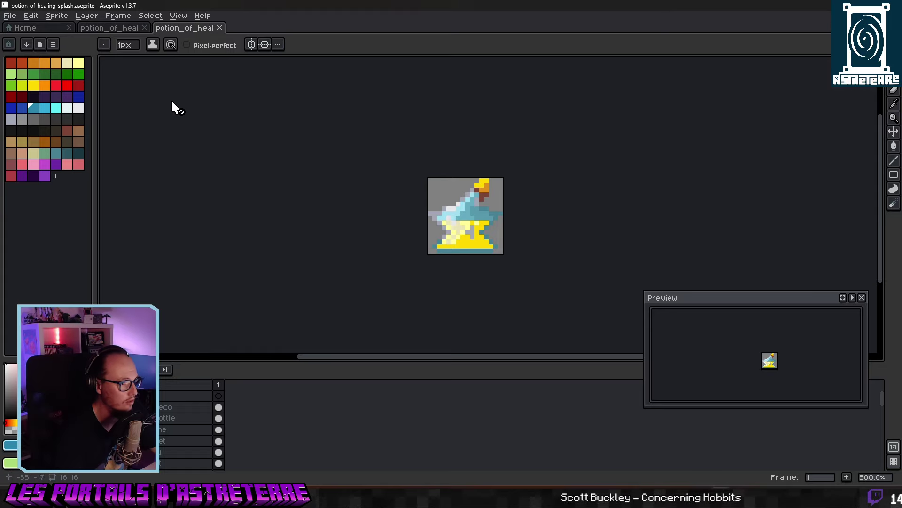
{"action": "left_click", "coordinate": [33, 30]}
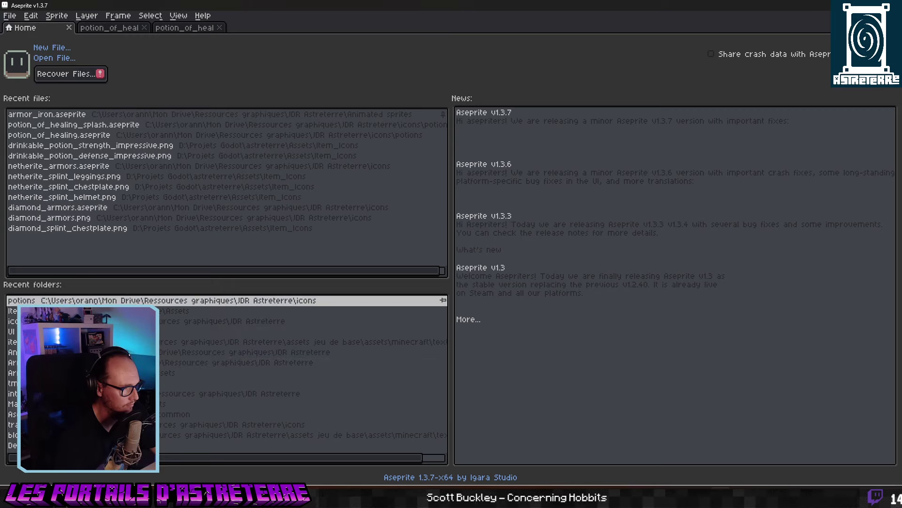
{"action": "left_click", "coordinate": [95, 303]}
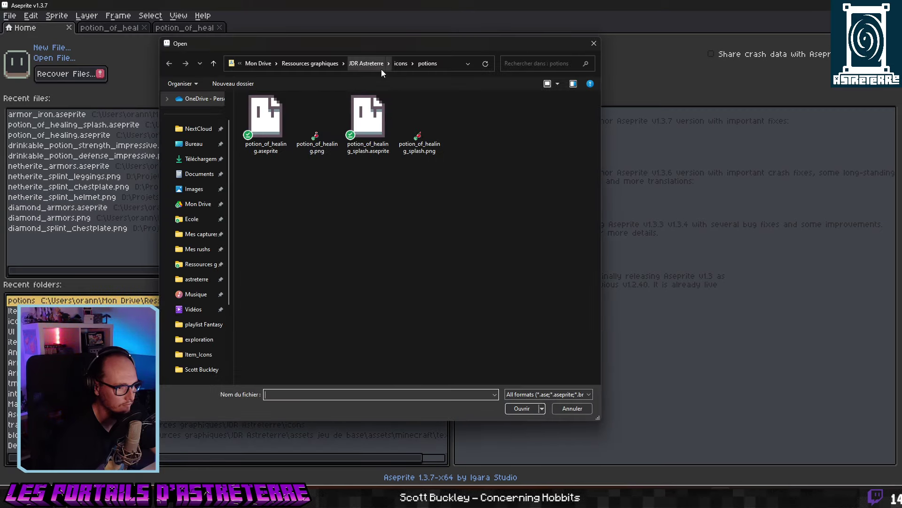
{"action": "left_click", "coordinate": [594, 43]}
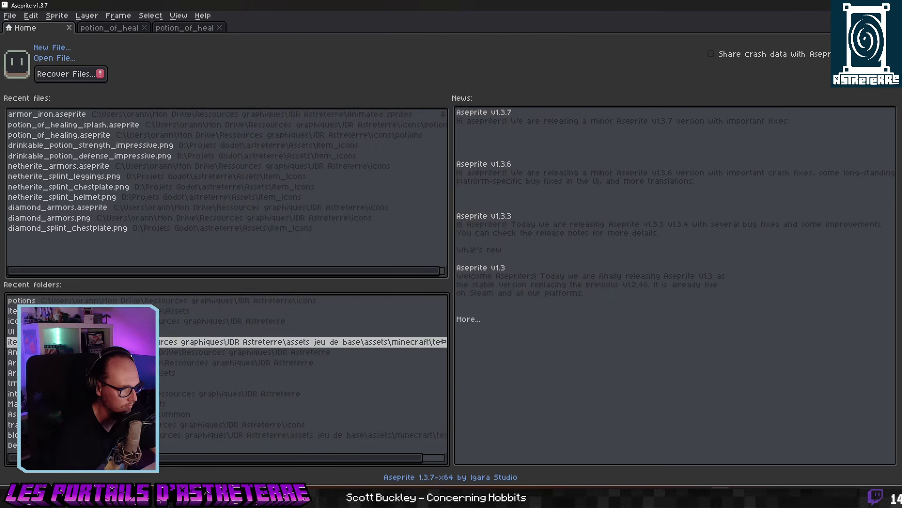
{"action": "left_click", "coordinate": [84, 331]}
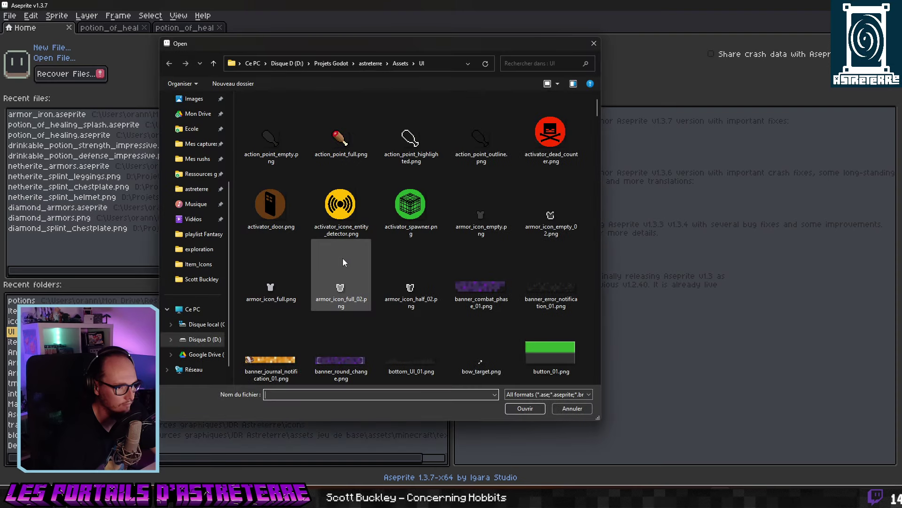
{"action": "left_click", "coordinate": [399, 64]}
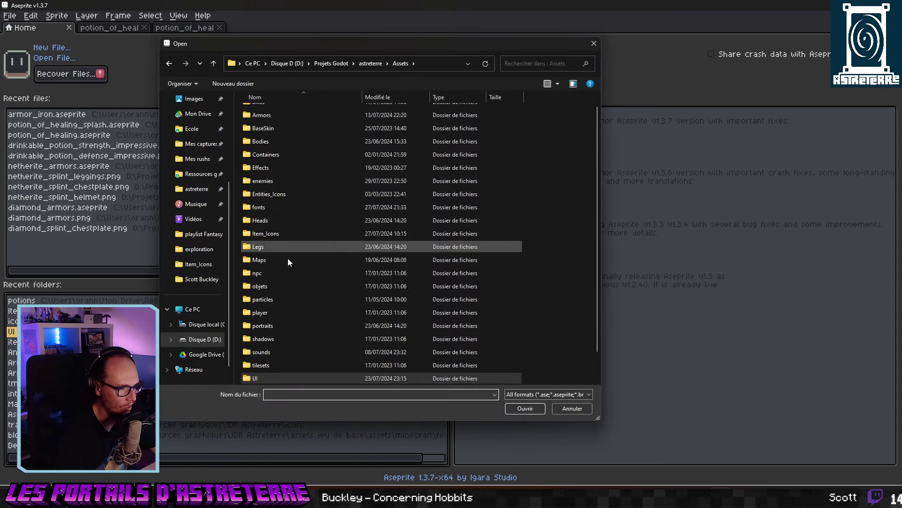
{"action": "double_click", "coordinate": [283, 191]}
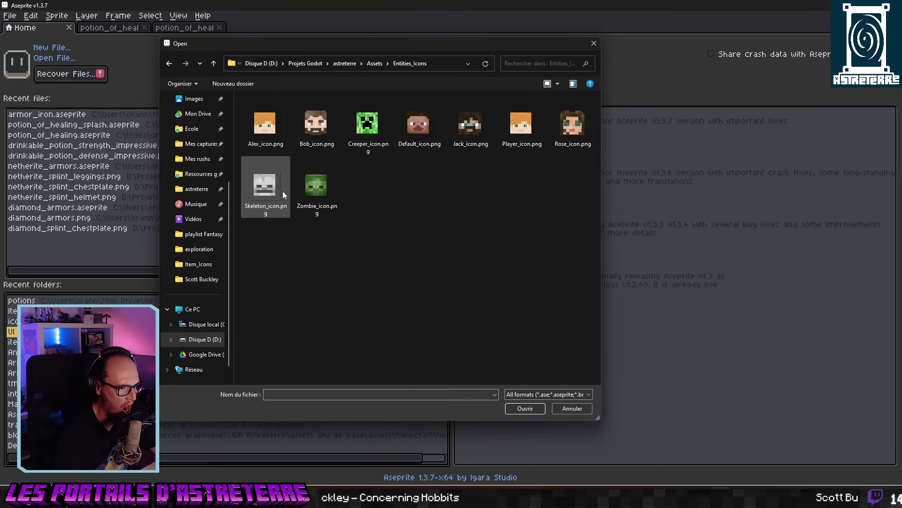
{"action": "left_click", "coordinate": [375, 64]}
{"action": "double_click", "coordinate": [282, 244]}
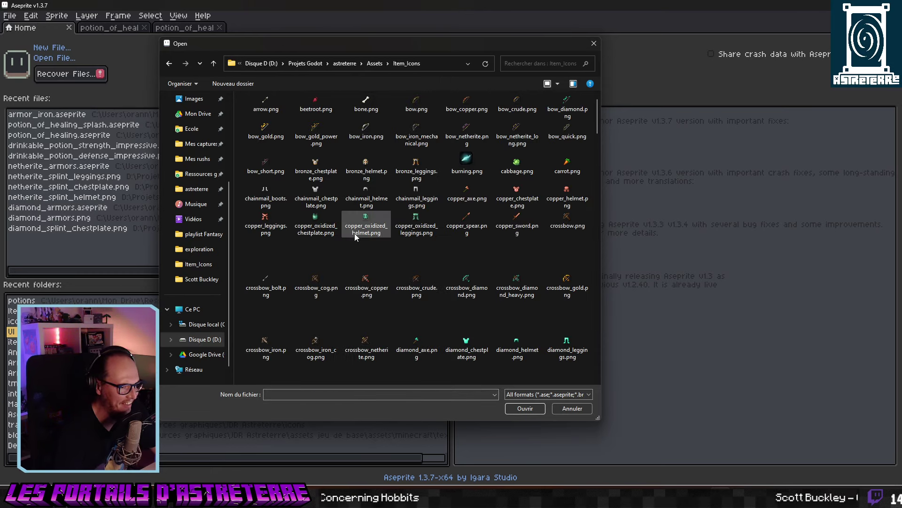
{"action": "left_click", "coordinate": [356, 233]}
{"action": "left_click", "coordinate": [266, 100]}
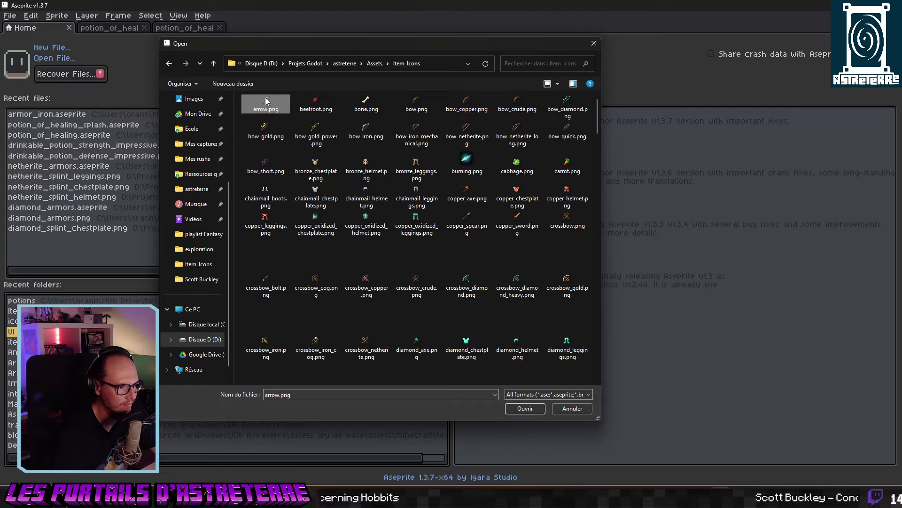
{"action": "left_click", "coordinate": [541, 409]}
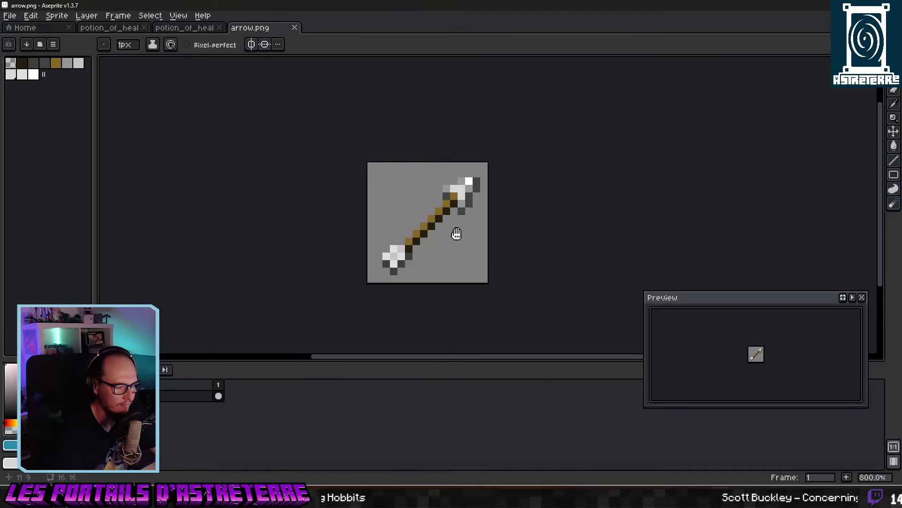
Open steel_plate_chestplate.png from the Item_Icons folder as a colour reference beside the arrow sprite.
{"action": "key", "text": "ctrl+Tab"}
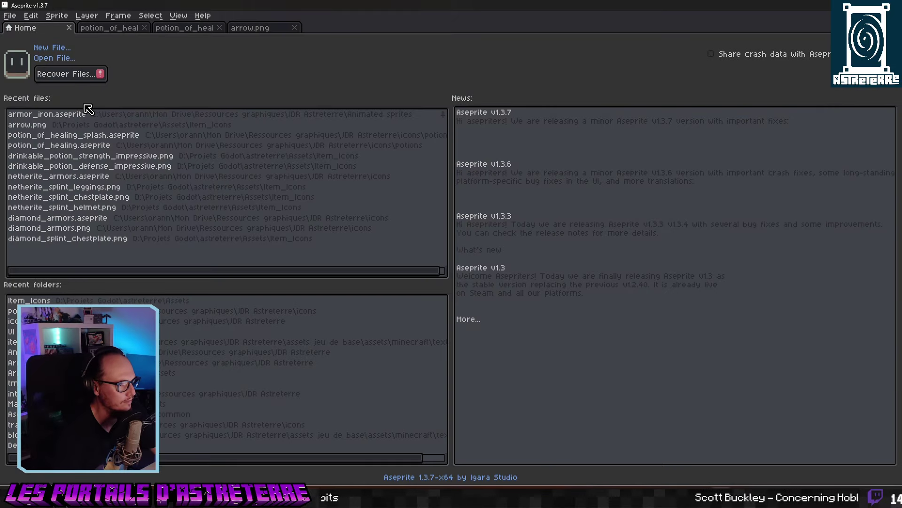
{"action": "left_click", "coordinate": [212, 299]}
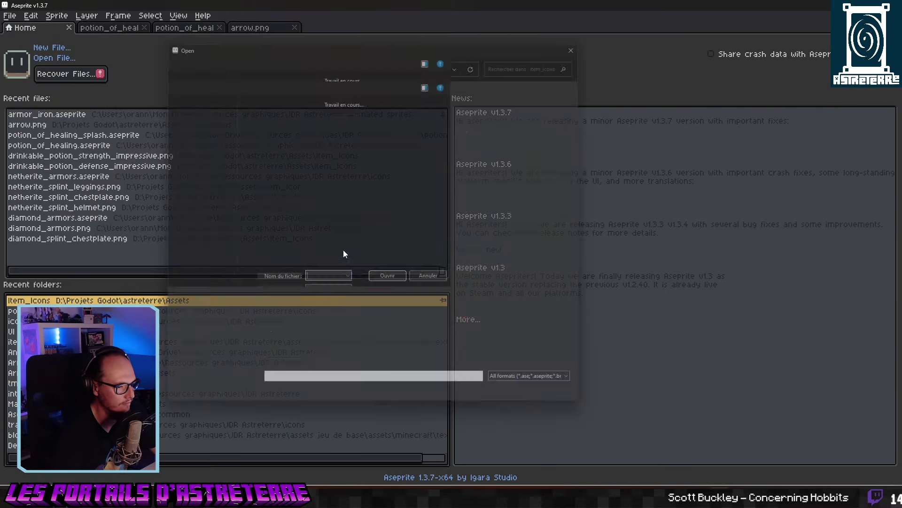
{"action": "left_click", "coordinate": [370, 168]}
{"action": "scroll", "coordinate": [372, 188], "scroll_direction": "down", "scroll_amount": 2}
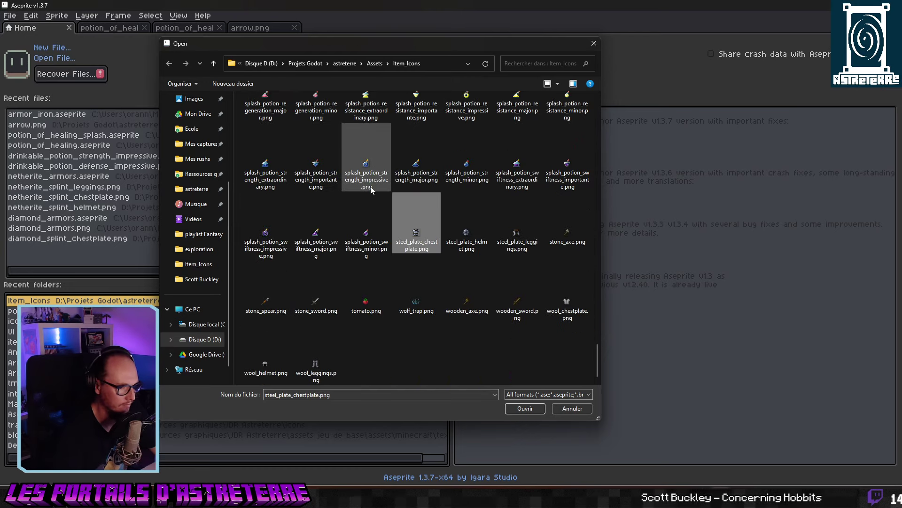
{"action": "left_click", "coordinate": [525, 408]}
{"action": "scroll", "coordinate": [487, 157], "scroll_direction": "up", "scroll_amount": 8}
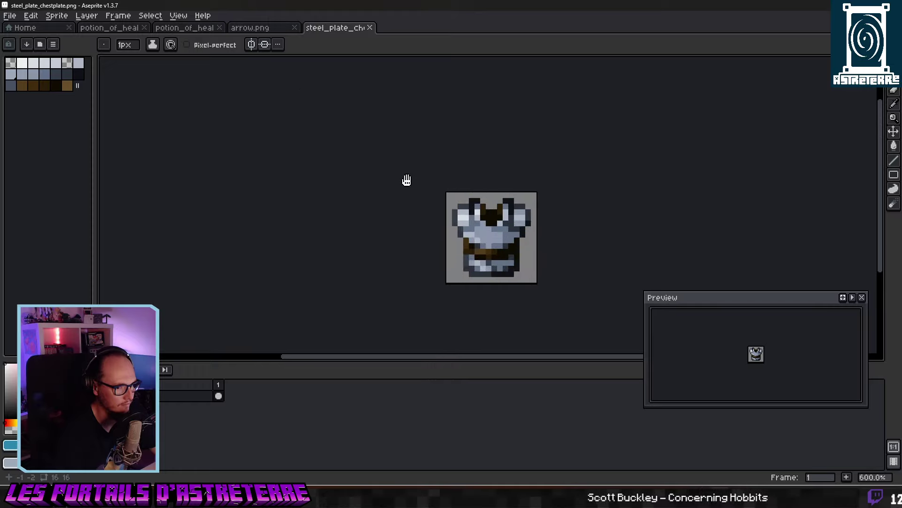
{"action": "left_click_drag", "start_coordinate": [405, 179], "coordinate": [337, 141]}
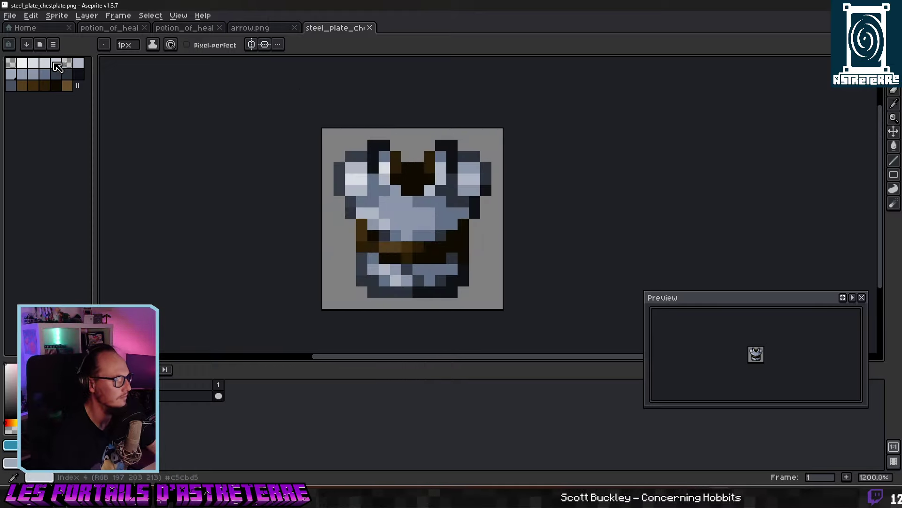
Copy the steel greys from the chestplate sprite's palette into the arrow sprite's palette and trim the unused black entries.
{"action": "left_click", "coordinate": [267, 30]}
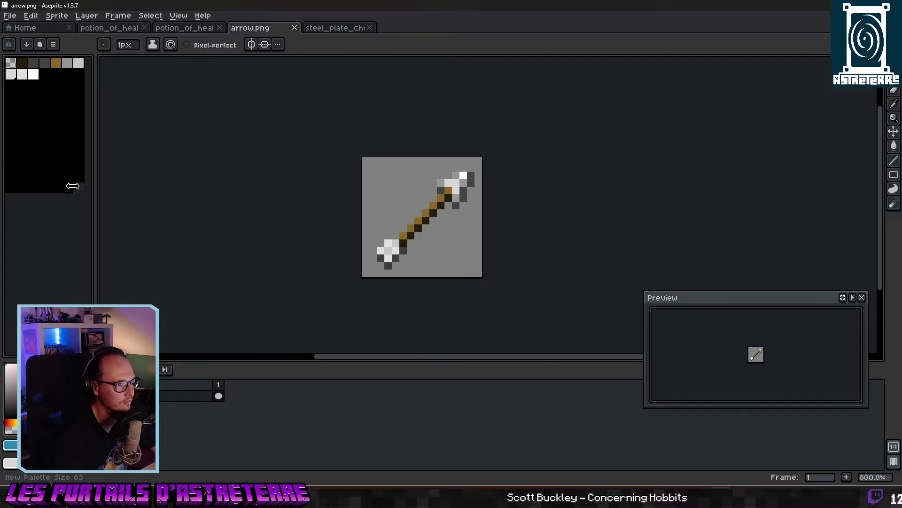
{"action": "key", "text": "ctrl+Tab"}
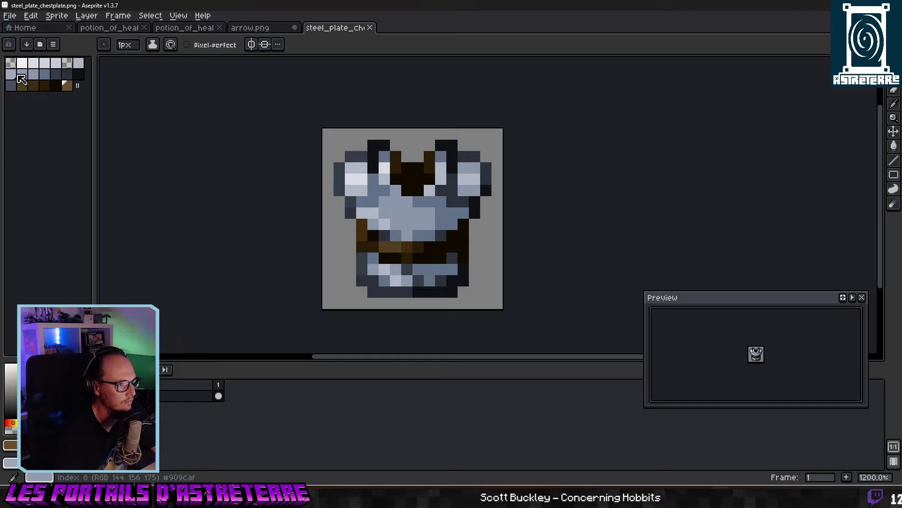
{"action": "left_click_drag", "start_coordinate": [21, 75], "coordinate": [61, 84]}
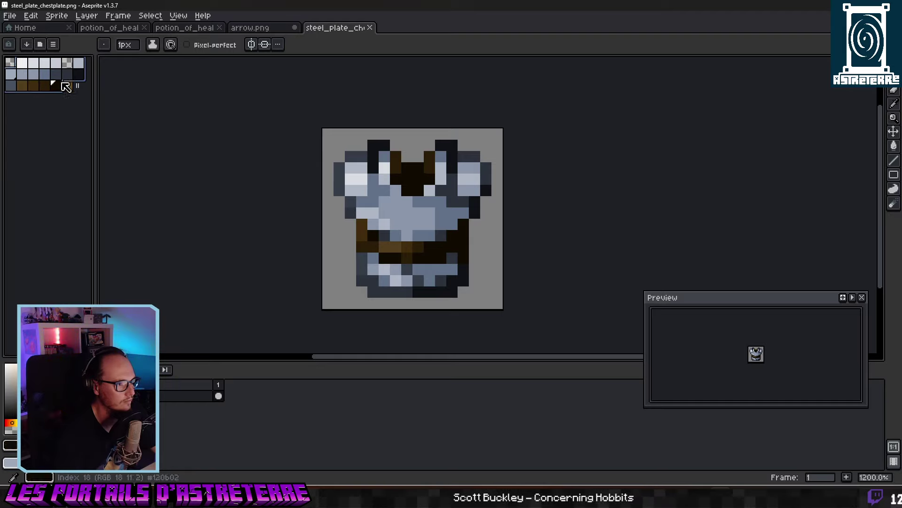
{"action": "left_click", "coordinate": [10, 85]}
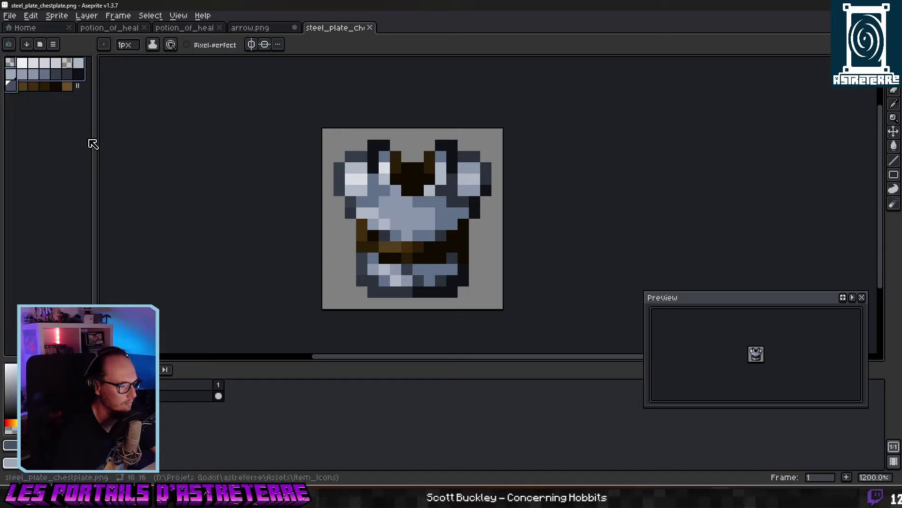
{"action": "left_click", "coordinate": [250, 27]}
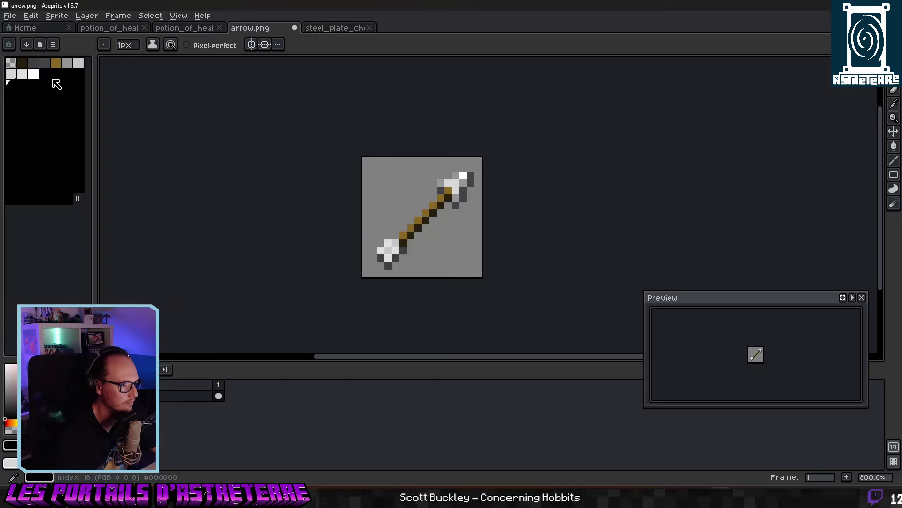
{"action": "left_click", "coordinate": [45, 75]}
{"action": "key", "text": "ctrl+v"}
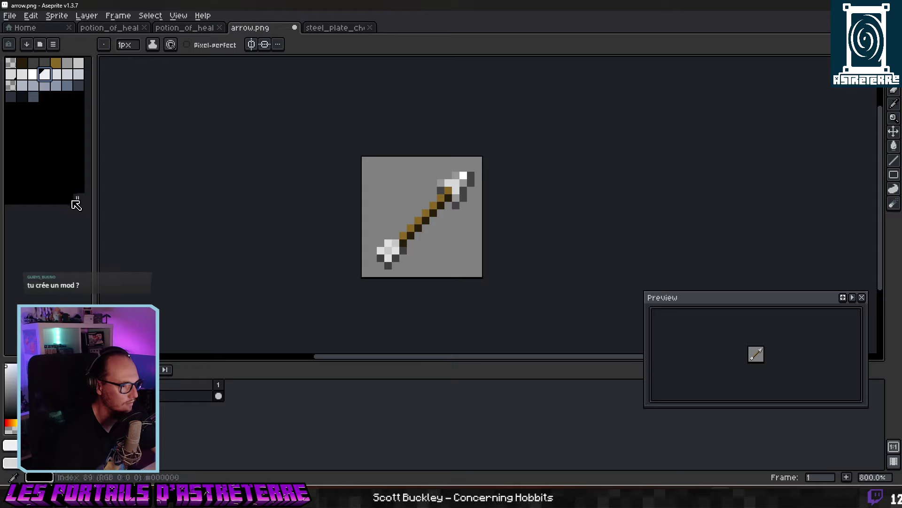
{"action": "left_click_drag", "start_coordinate": [75, 205], "coordinate": [84, 153]}
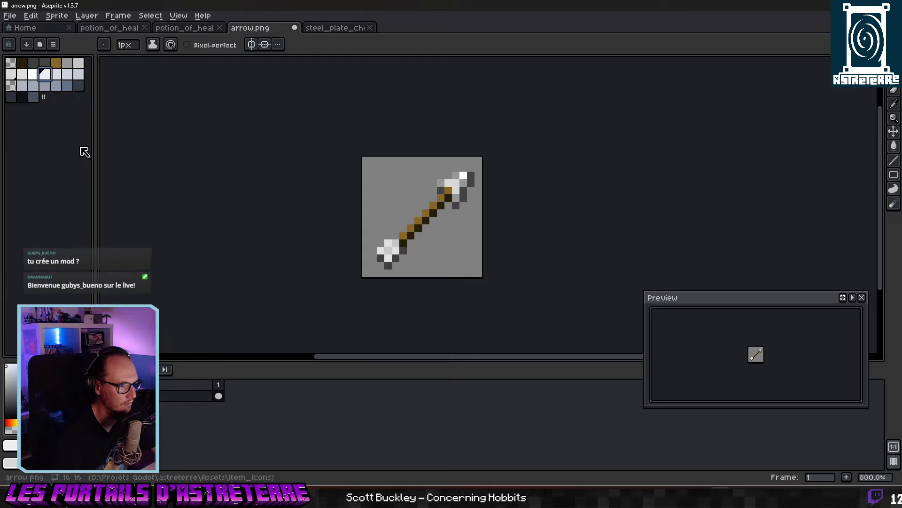
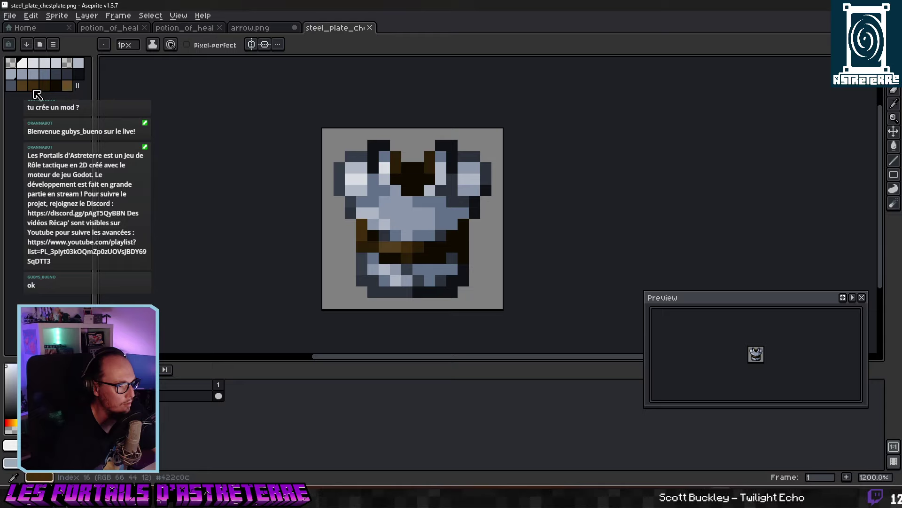
Copy the medium brown from the chestplate sprite's palette to the end of the arrow sprite's palette.
{"action": "left_click", "coordinate": [34, 87]}
{"action": "key", "text": "v"}
{"action": "key", "text": "9"}
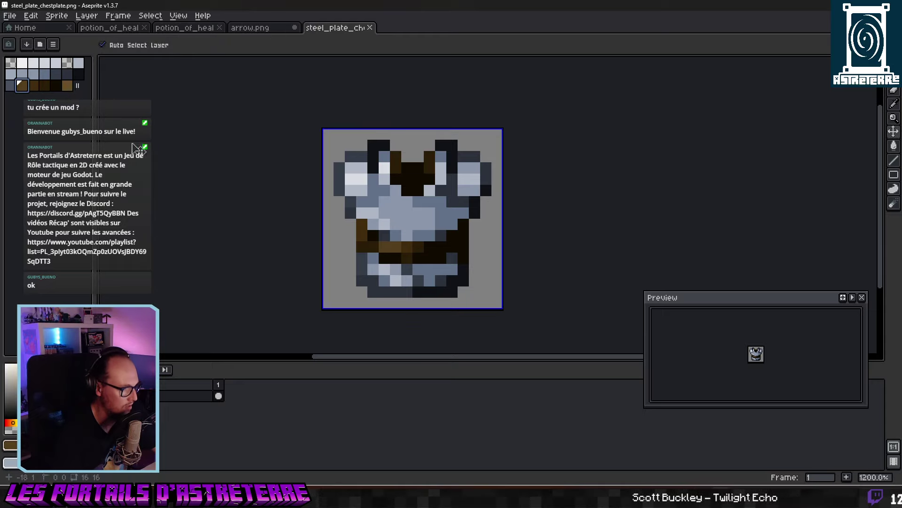
{"action": "key", "text": "b"}
{"action": "left_click", "coordinate": [271, 29]}
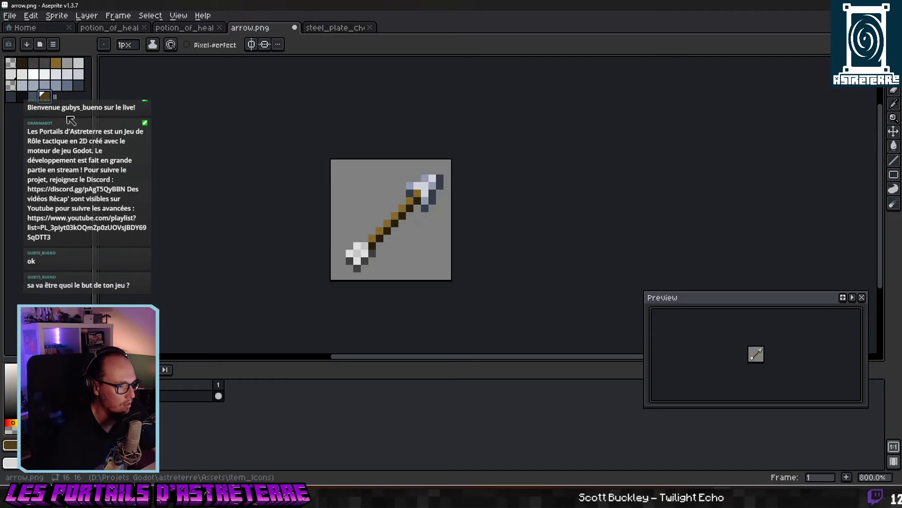
Repaint the light golden pixels along the arrow's shaft with the copied medium brown.
{"action": "scroll", "coordinate": [410, 216], "scroll_direction": "up", "scroll_amount": 5}
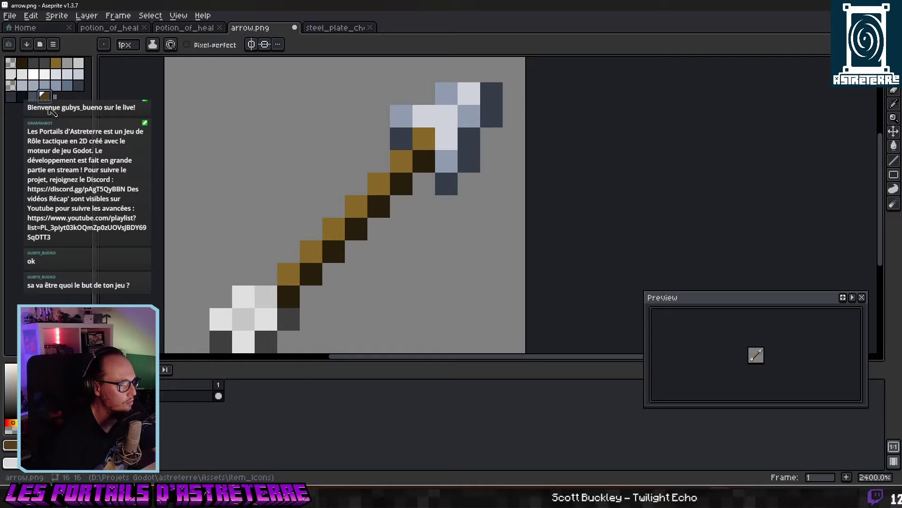
{"action": "left_click_drag", "start_coordinate": [423, 139], "coordinate": [289, 268]}
{"action": "scroll", "coordinate": [389, 247], "scroll_direction": "down", "scroll_amount": 8}
{"action": "scroll", "coordinate": [409, 257], "scroll_direction": "up", "scroll_amount": 3}
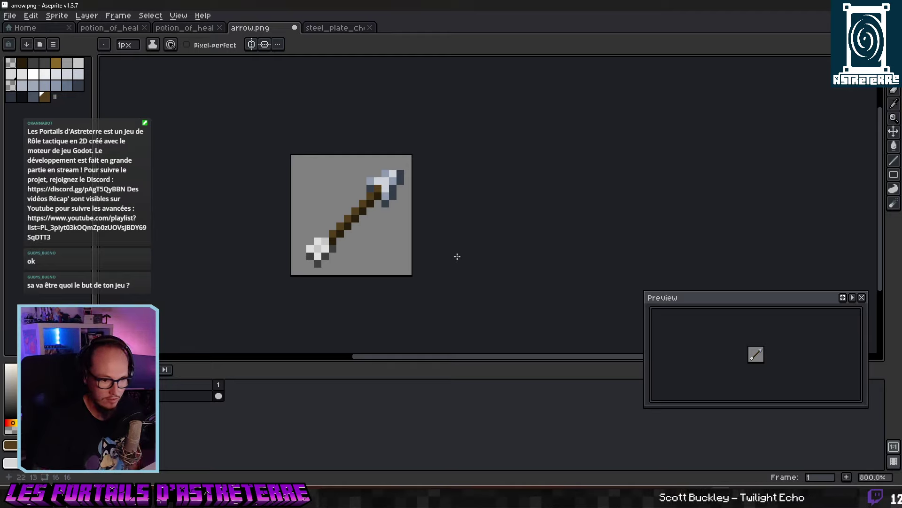
Export the recoloured arrow sprite as arrow_steel.png at 100% size.
{"action": "left_click", "coordinate": [12, 17]}
{"action": "mouse_move", "coordinate": [71, 108]}
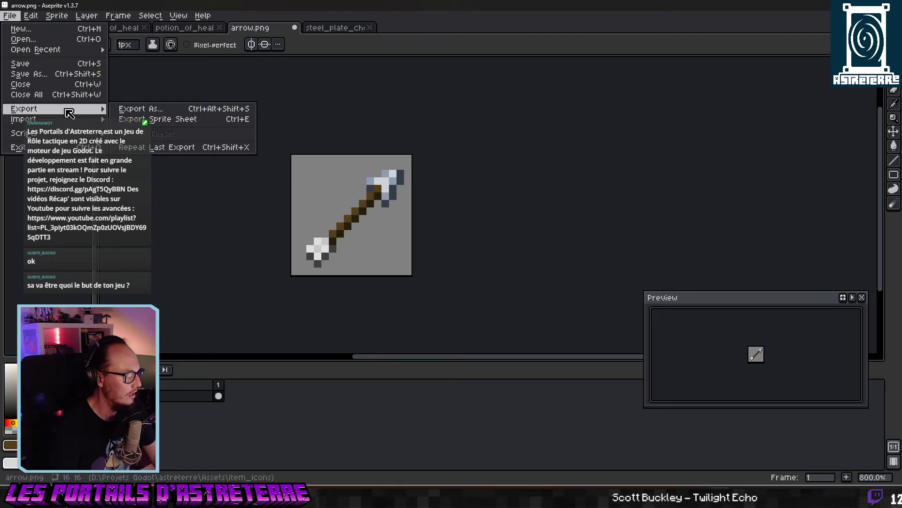
{"action": "left_click", "coordinate": [177, 111]}
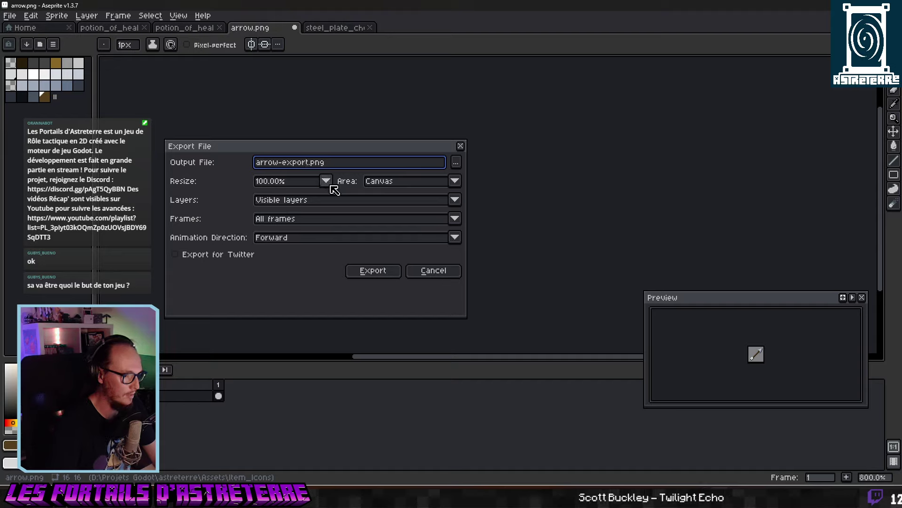
{"action": "key", "text": "BackSpace"}
{"action": "key", "text": "BackSpace"}
{"action": "key", "text": "BackSpace"}
{"action": "key", "text": "BackSpace"}
{"action": "key", "text": "BackSpace"}
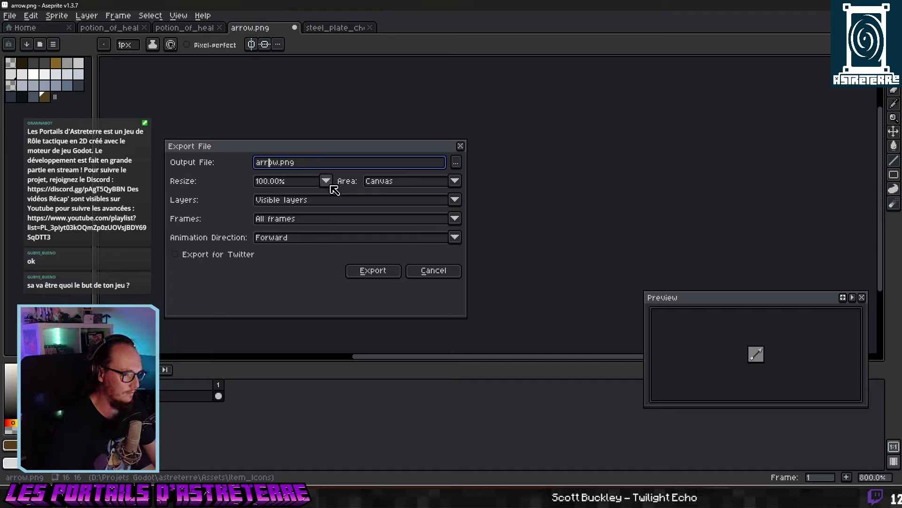
{"action": "type", "text": "_stee"}
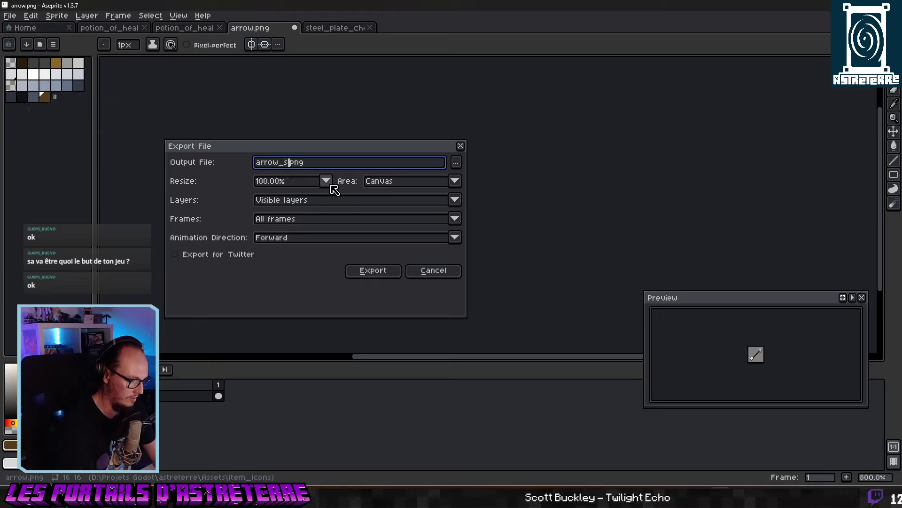
{"action": "type", "text": "l"}
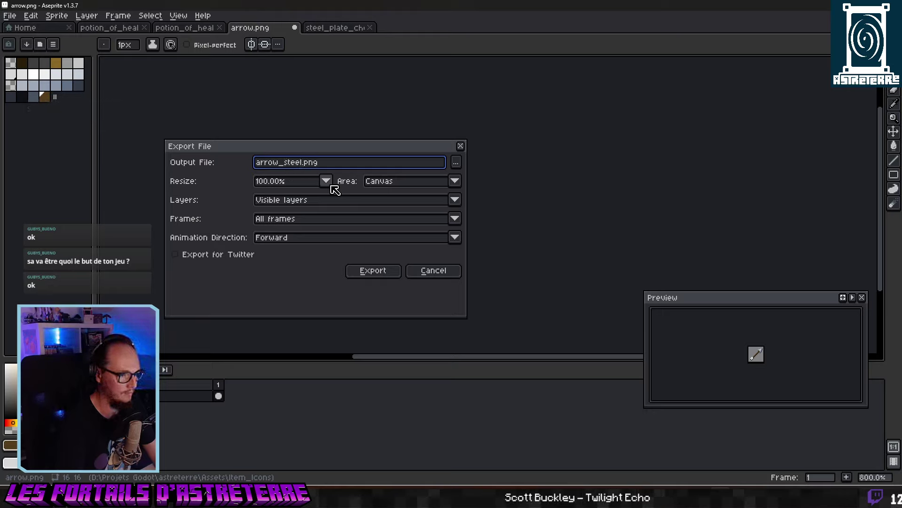
{"action": "left_click", "coordinate": [373, 271]}
Switch to the Item_DataBase spreadsheet and select the empty ID cell below the crossbow_bolt row.
{"action": "left_click", "coordinate": [369, 499]}
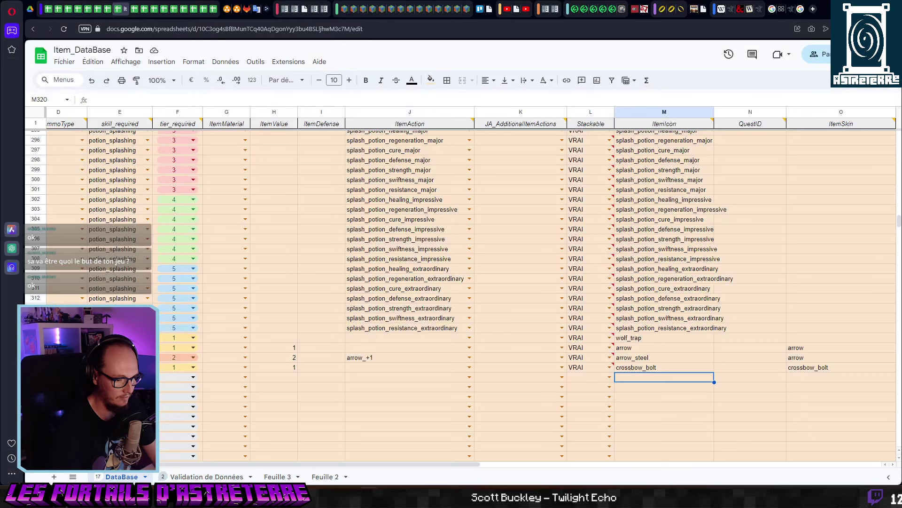
{"action": "left_click", "coordinate": [394, 379]}
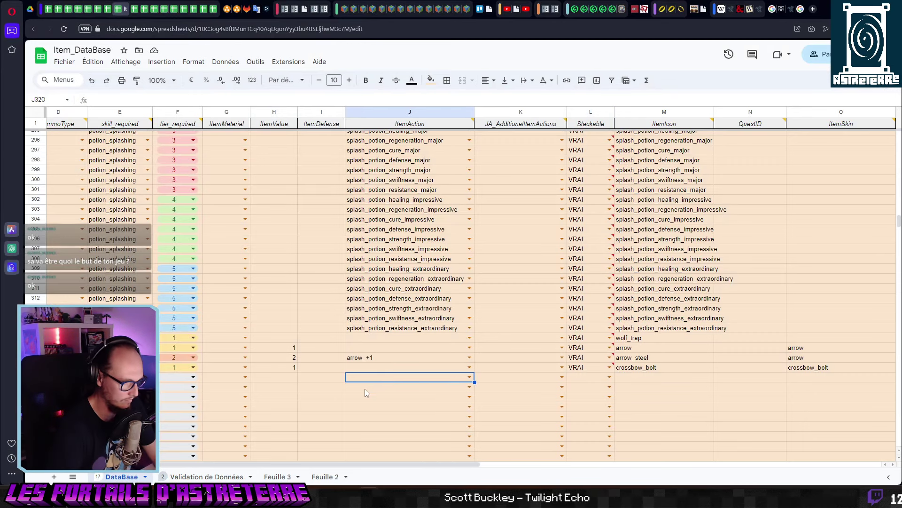
{"action": "key", "text": "Left"}
{"action": "key", "text": "Left"}
{"action": "key", "text": "Left"}
{"action": "key", "text": "Left"}
{"action": "key", "text": "Left"}
{"action": "key", "text": "Left"}
{"action": "key", "text": "Left"}
{"action": "key", "text": "Left"}
{"action": "key", "text": "Left"}
{"action": "key", "text": "Up"}
{"action": "key", "text": "Up"}
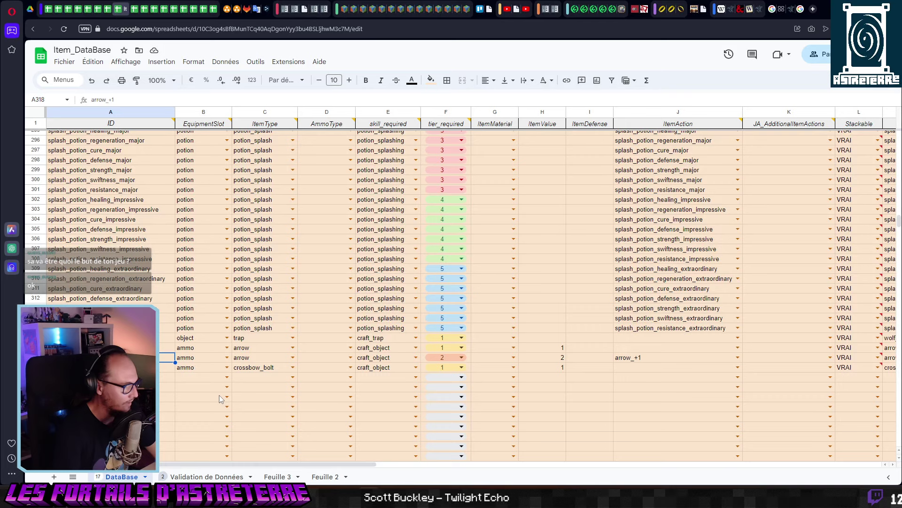
{"action": "key", "text": "Down"}
{"action": "key", "text": "Down"}
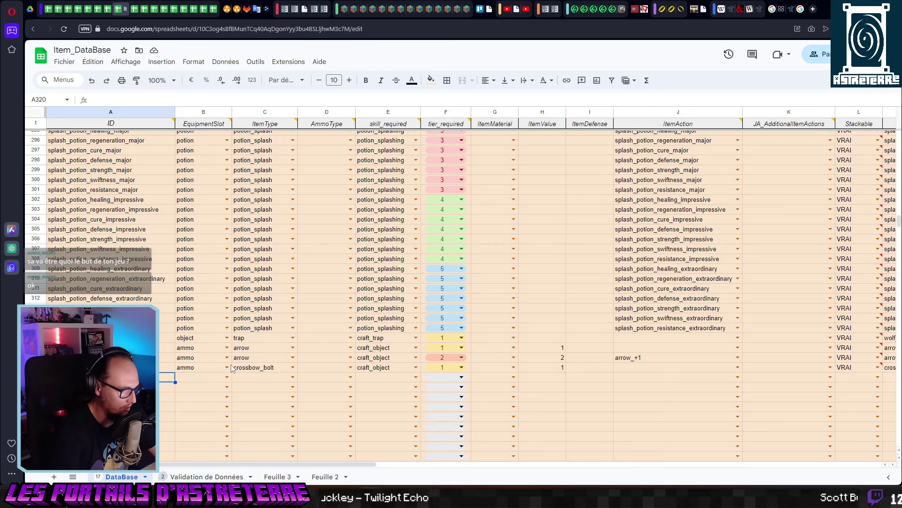
Move the crossbow_bolt row above the arrow_+1 row and insert an empty row between the two.
{"action": "key", "text": "shift+space"}
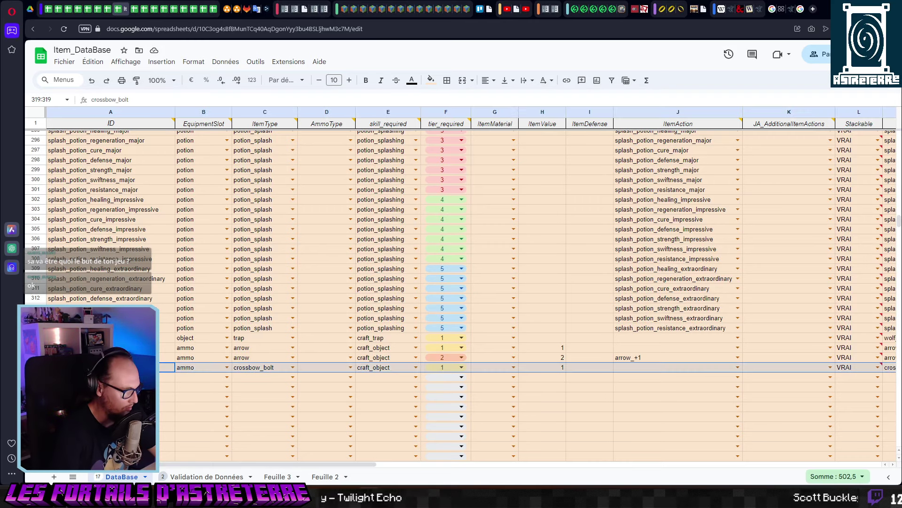
{"action": "left_click_drag", "start_coordinate": [36, 367], "coordinate": [35, 354]}
{"action": "left_click", "coordinate": [167, 387]}
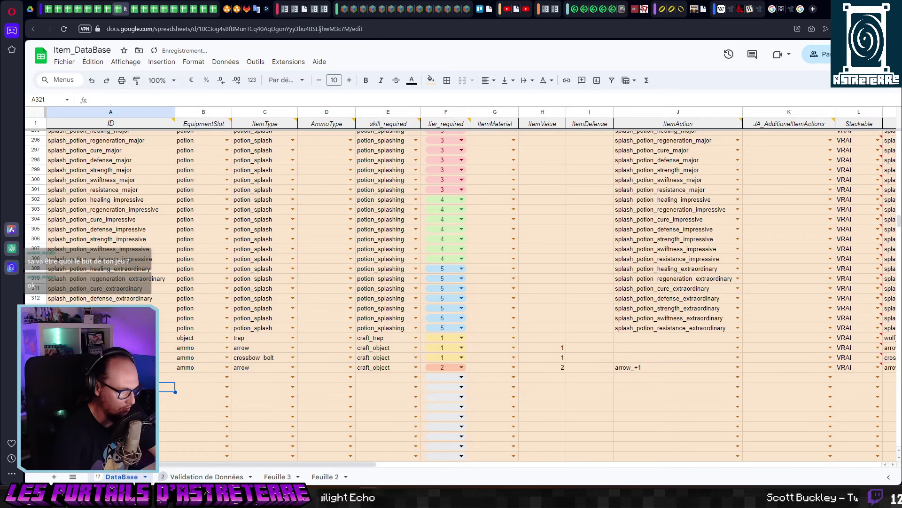
{"action": "right_click", "coordinate": [35, 367]}
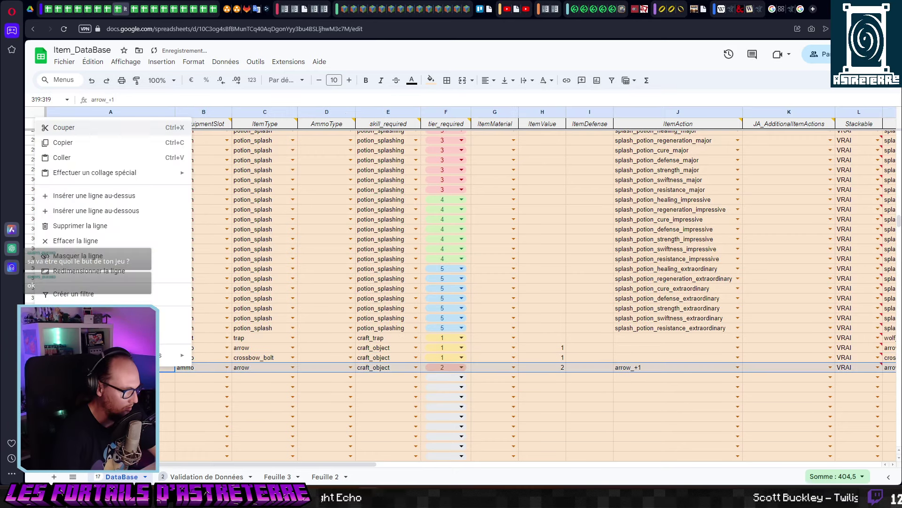
{"action": "left_click", "coordinate": [107, 196]}
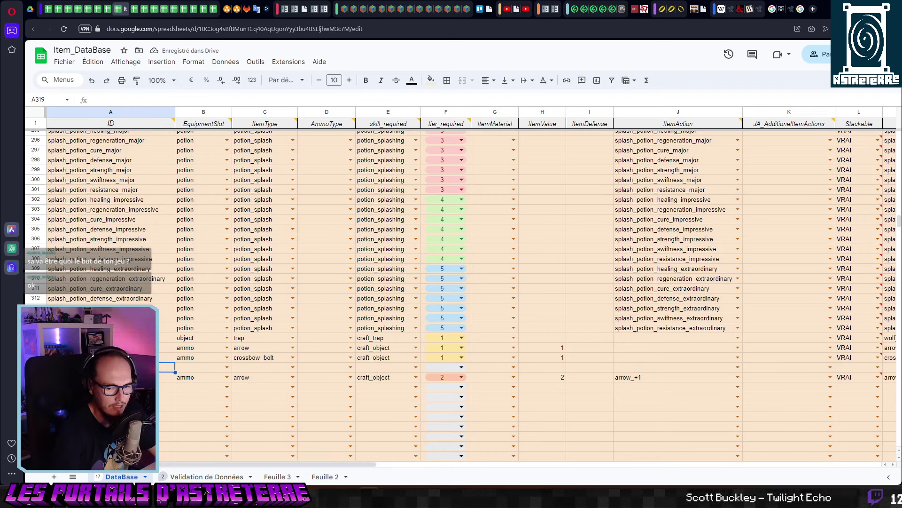
Switch to DeepL, translate "lead" from English to French and examine its dictionary entries.
{"action": "left_click", "coordinate": [263, 8]}
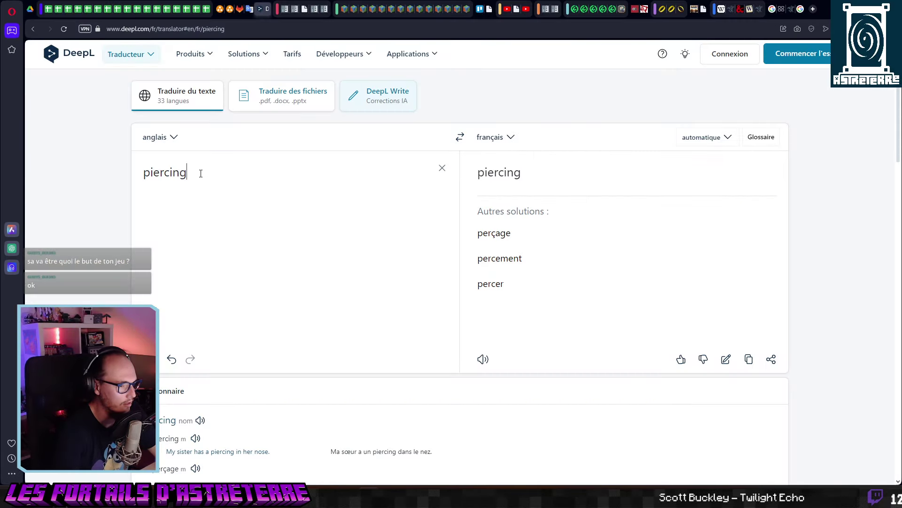
{"action": "left_click_drag", "start_coordinate": [200, 171], "coordinate": [70, 174]}
{"action": "type", "text": "leed"}
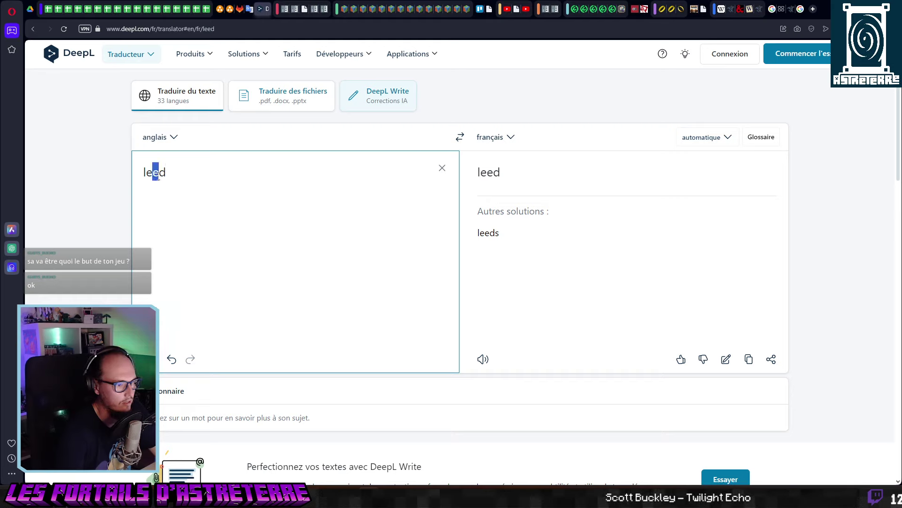
{"action": "type", "text": "a"}
{"action": "left_click", "coordinate": [164, 137]}
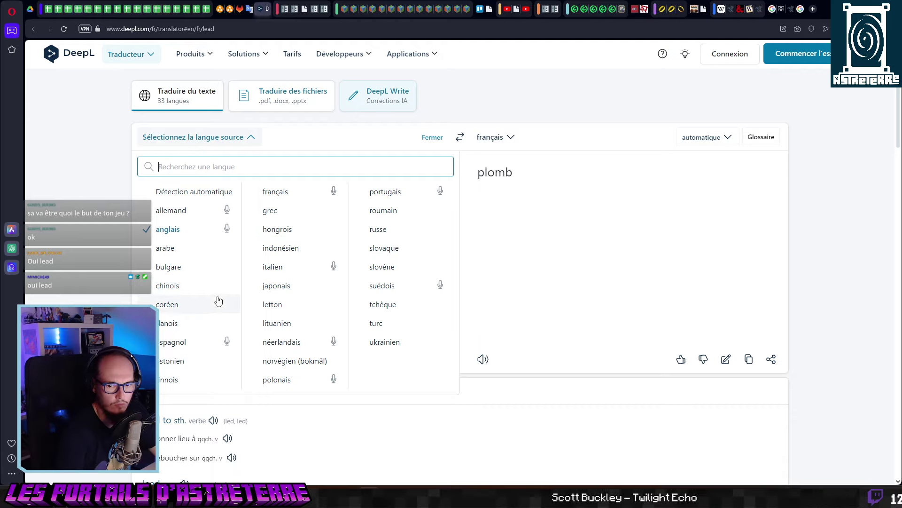
{"action": "left_click", "coordinate": [104, 241]}
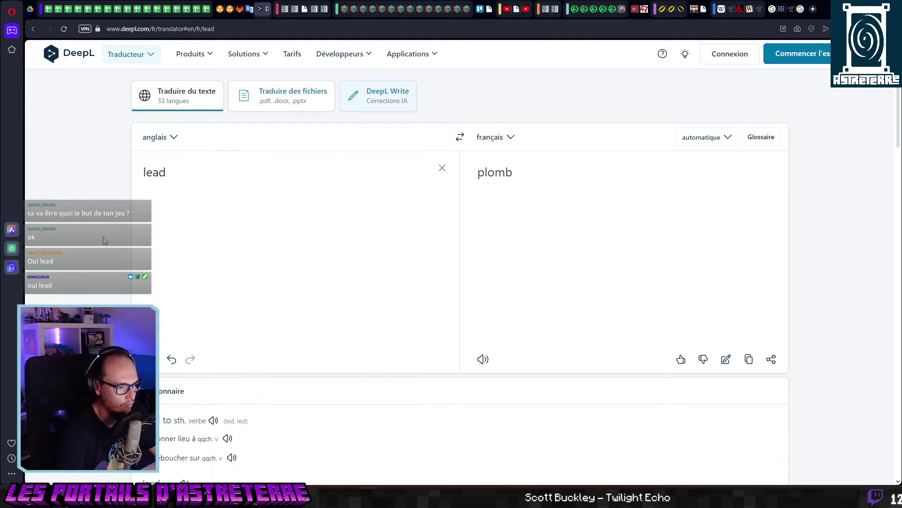
{"action": "scroll", "coordinate": [105, 241], "scroll_direction": "down", "scroll_amount": 3}
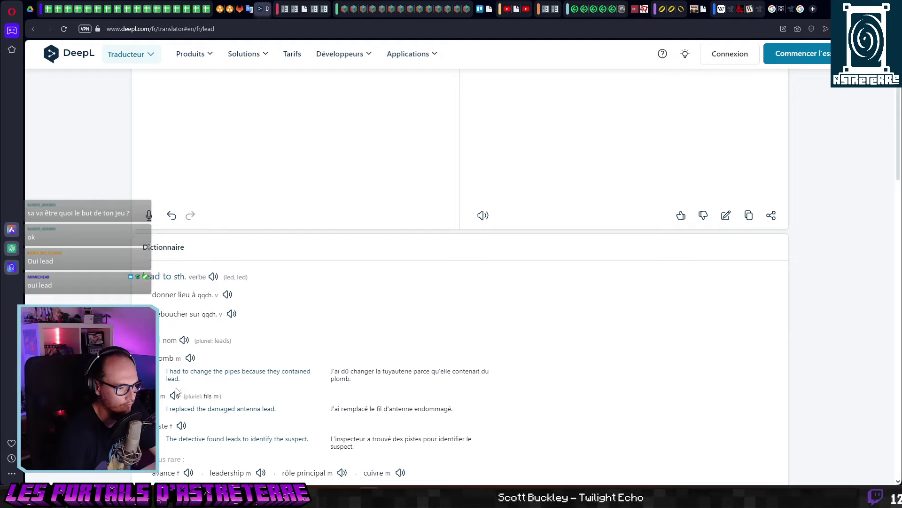
{"action": "scroll", "coordinate": [177, 390], "scroll_direction": "down", "scroll_amount": 1}
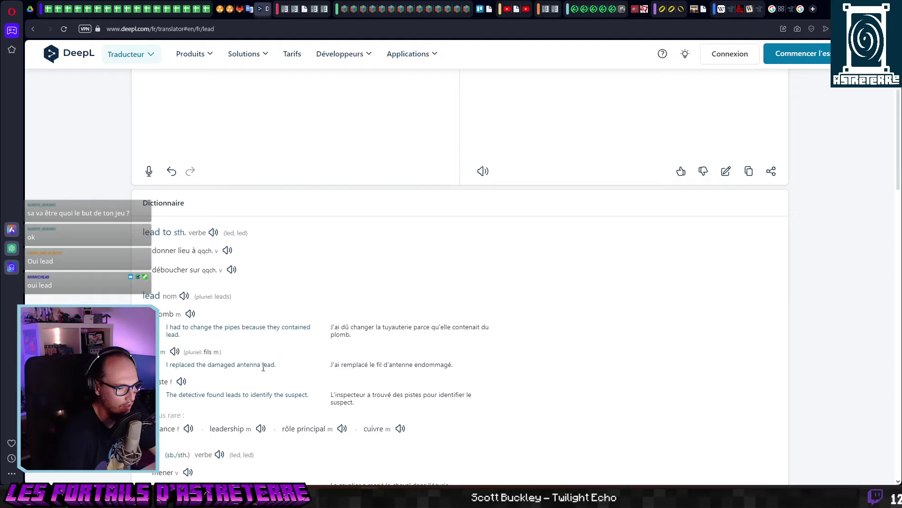
{"action": "scroll", "coordinate": [263, 367], "scroll_direction": "down", "scroll_amount": 1}
{"action": "scroll", "coordinate": [216, 371], "scroll_direction": "down", "scroll_amount": 2}
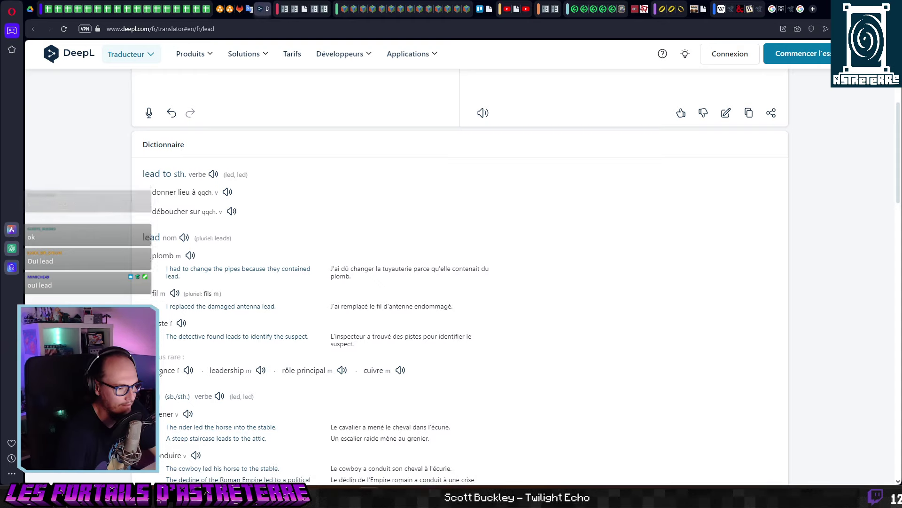
{"action": "scroll", "coordinate": [356, 286], "scroll_direction": "up", "scroll_amount": 7}
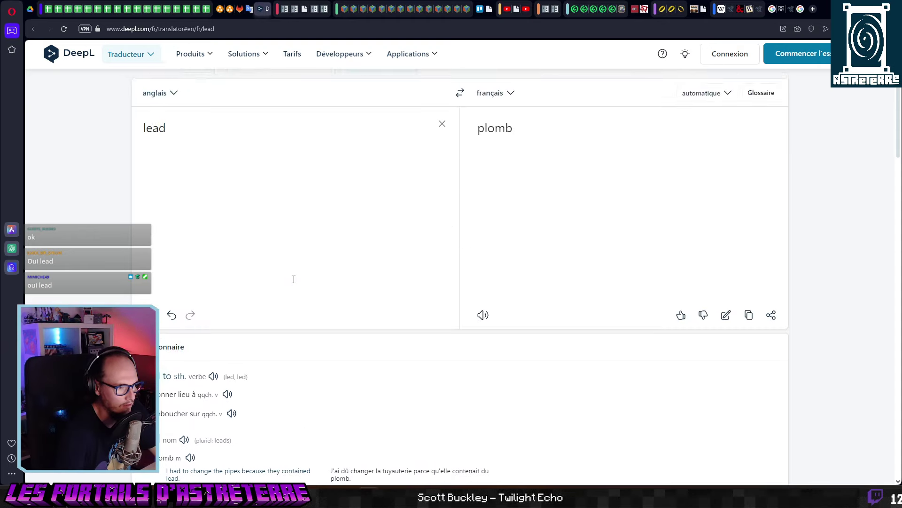
Swap the translation direction to French into English and translate "laisse".
{"action": "left_click", "coordinate": [460, 137]}
{"action": "double_click", "coordinate": [154, 178]}
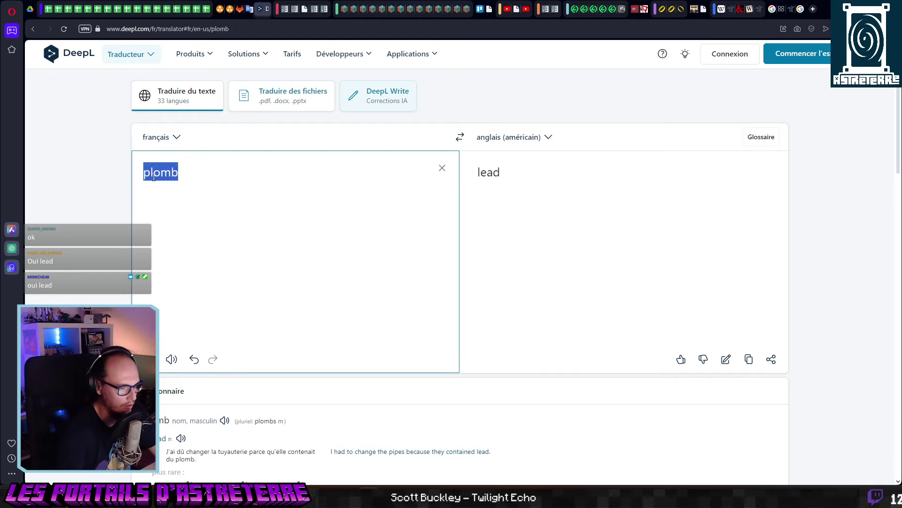
{"action": "type", "text": "laisse"}
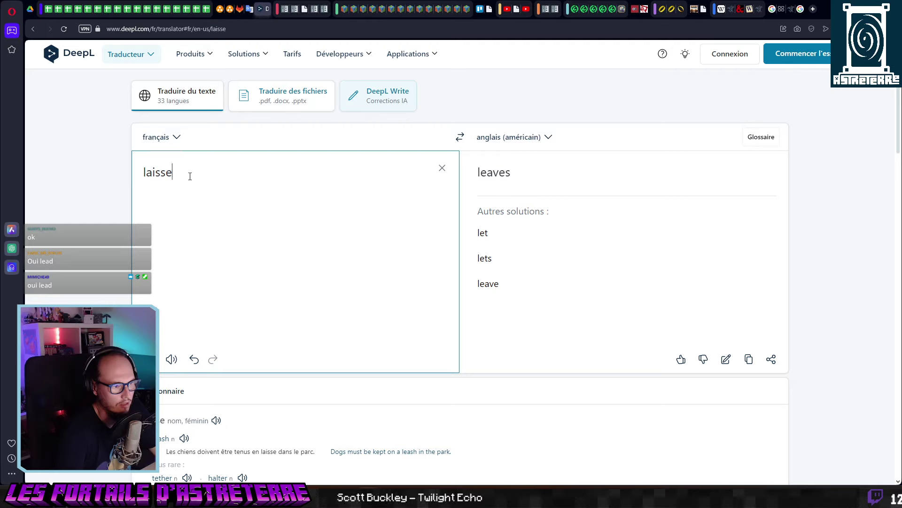
Translate "une laisse" into English in DeepL, choose the alternative "a lead" and return to the Item_DataBase spreadsheet.
{"action": "type", "text": "une"}
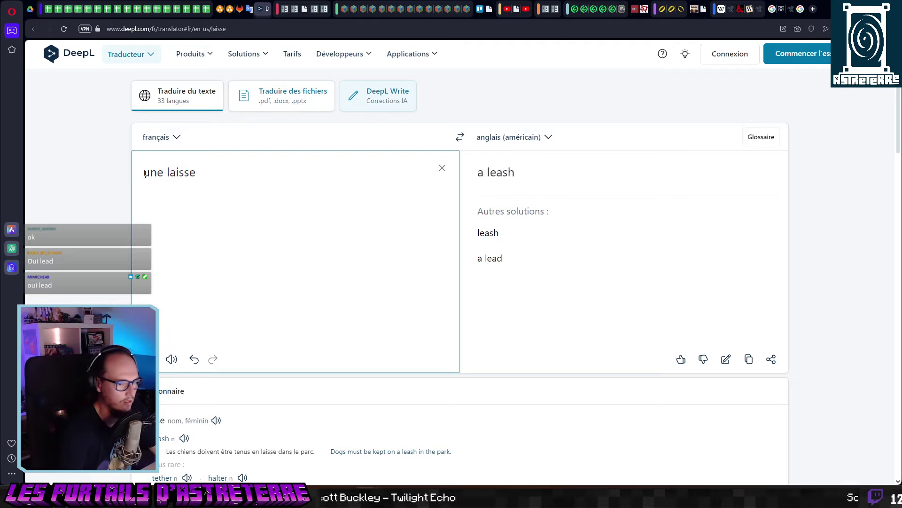
{"action": "left_click", "coordinate": [500, 263]}
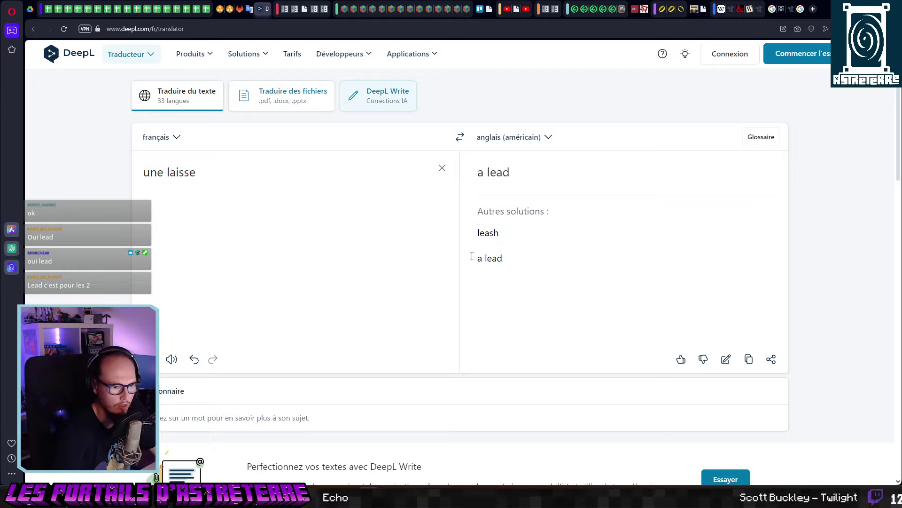
{"action": "key", "text": "ctrl+Tab"}
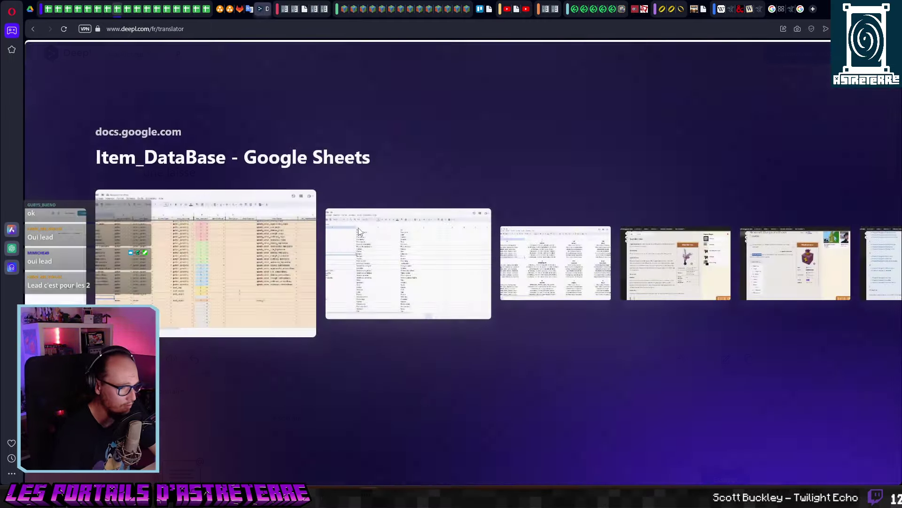
{"action": "type", "text": "le"}
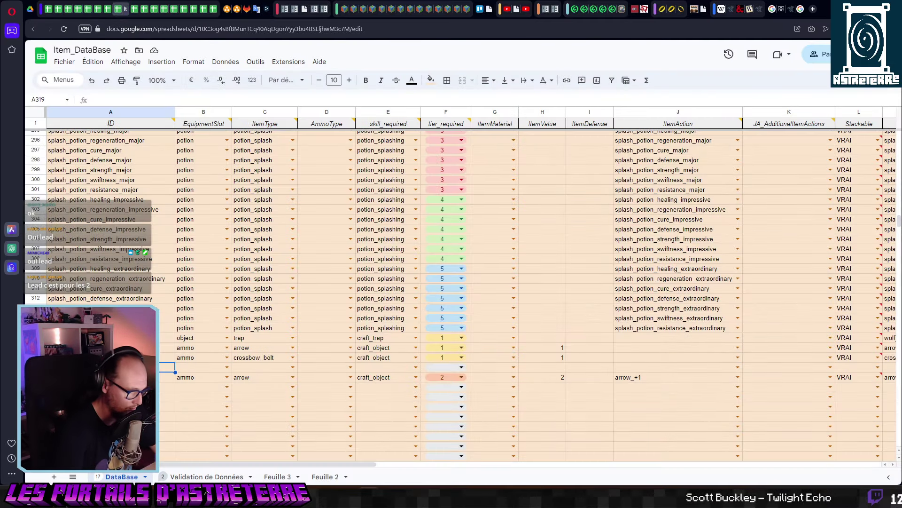
{"action": "type", "text": "ad"}
{"action": "key", "text": "ctrl+Return"}
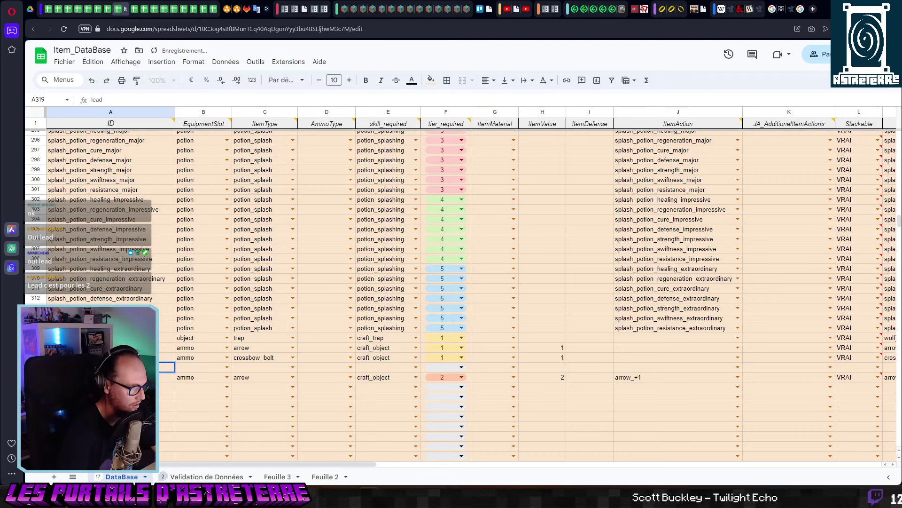
{"action": "left_click", "coordinate": [110, 357]}
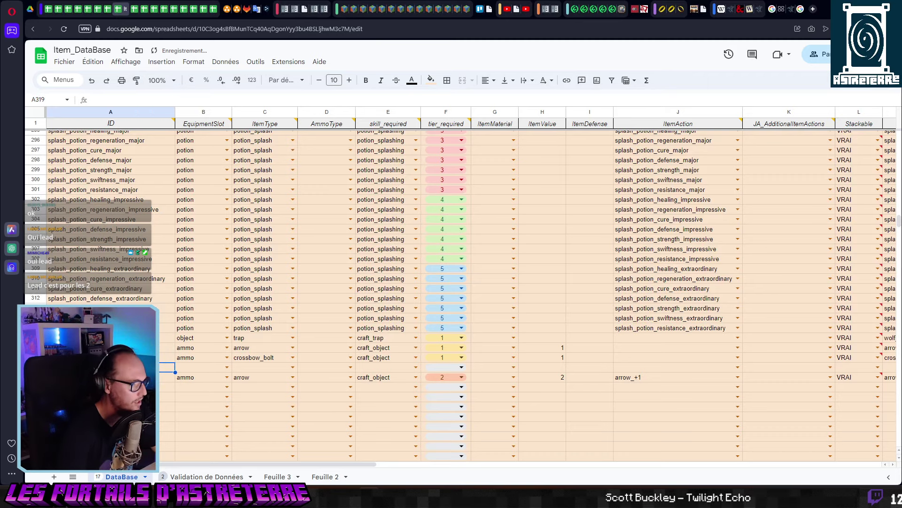
Move the existing lead row from among the object items to directly below the crossbow_bolt row.
{"action": "scroll", "coordinate": [98, 282], "scroll_direction": "up", "scroll_amount": 20}
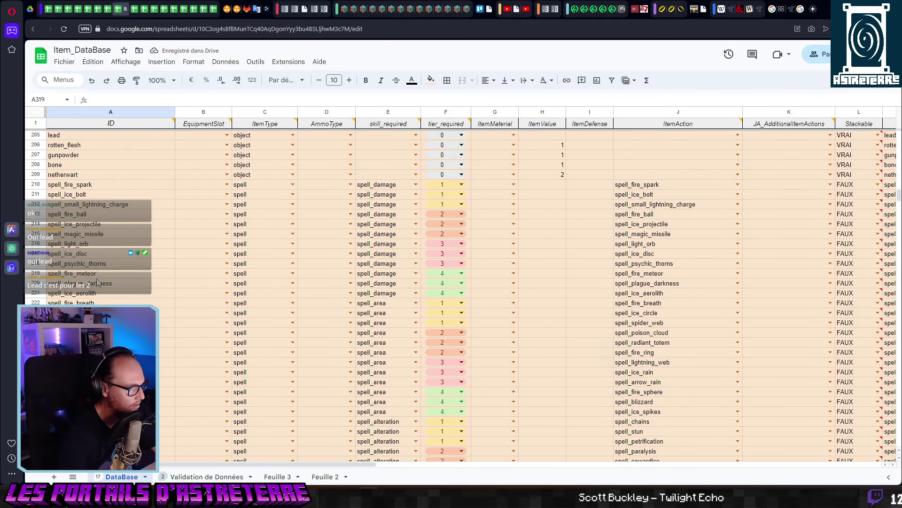
{"action": "scroll", "coordinate": [98, 282], "scroll_direction": "up", "scroll_amount": 6}
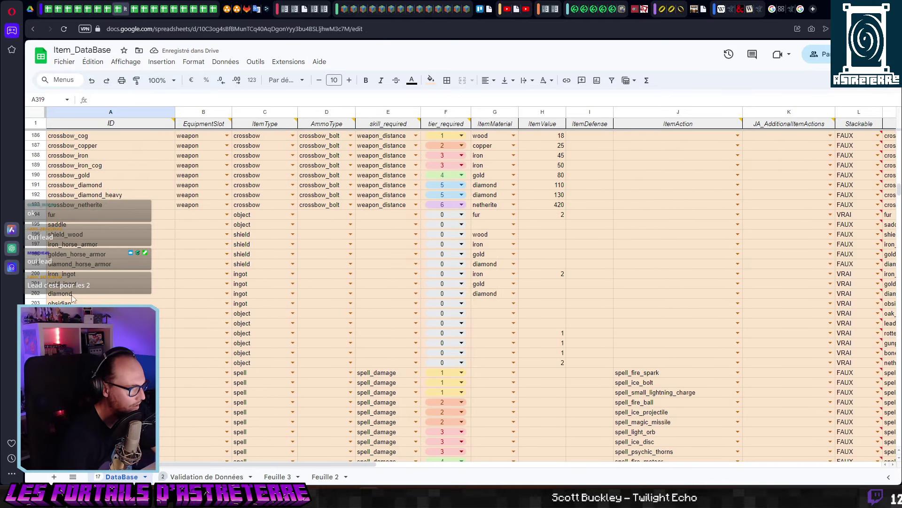
{"action": "key", "text": "shift+space"}
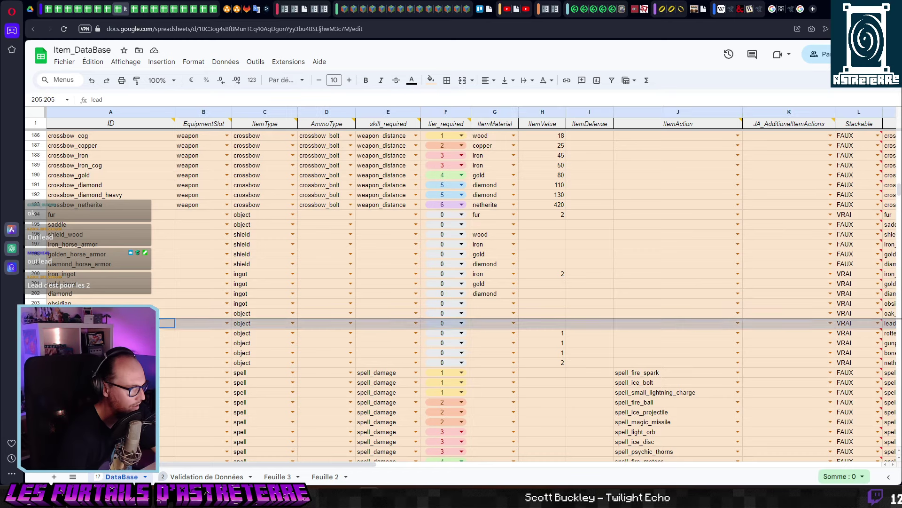
{"action": "scroll", "coordinate": [470, 296], "scroll_direction": "down", "scroll_amount": 5}
{"action": "scroll", "coordinate": [470, 296], "scroll_direction": "down", "scroll_amount": 20}
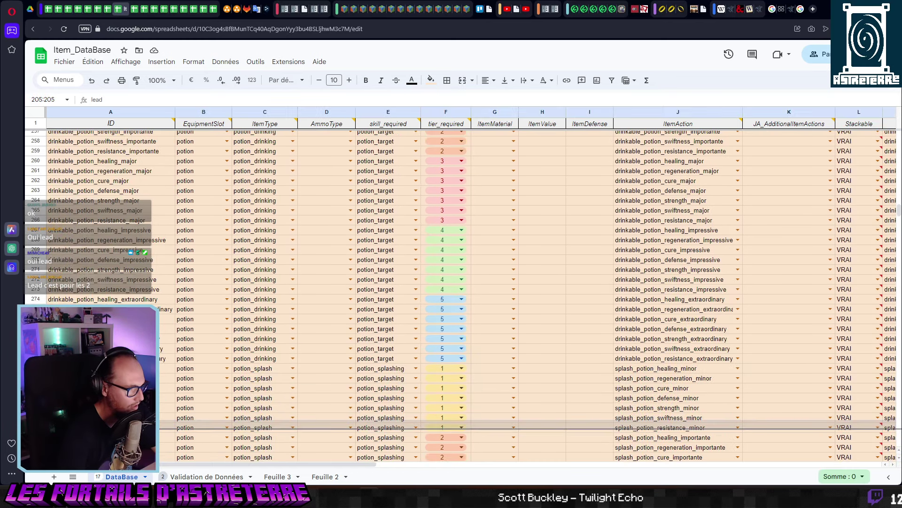
{"action": "scroll", "coordinate": [470, 296], "scroll_direction": "down", "scroll_amount": 8}
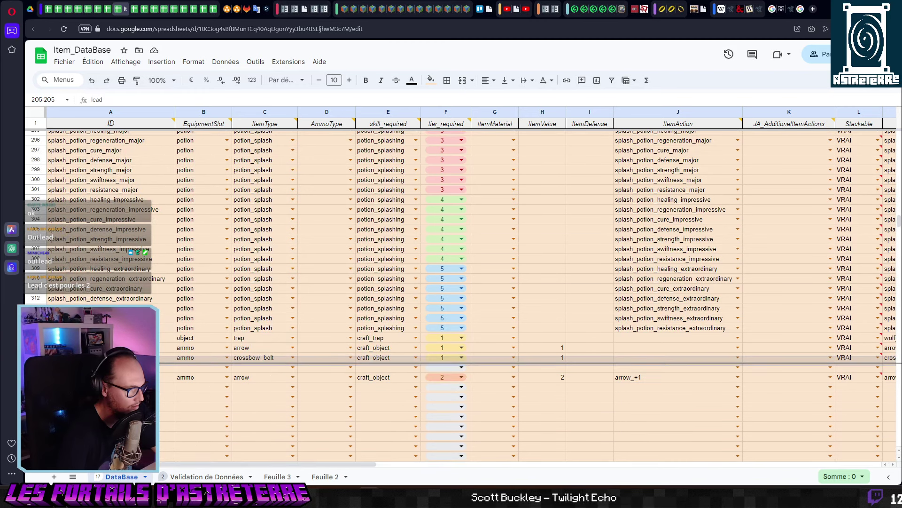
{"action": "left_click_drag", "start_coordinate": [36, 362], "coordinate": [35, 363]}
{"action": "left_click", "coordinate": [141, 367]}
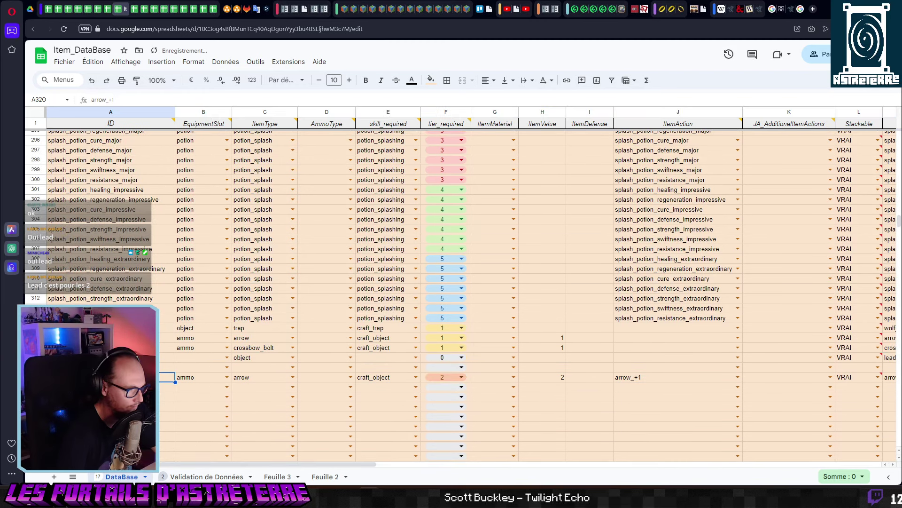
Set the lead row's EquipmentSlot to object and its skill_required to craft_object.
{"action": "left_click", "coordinate": [226, 357]}
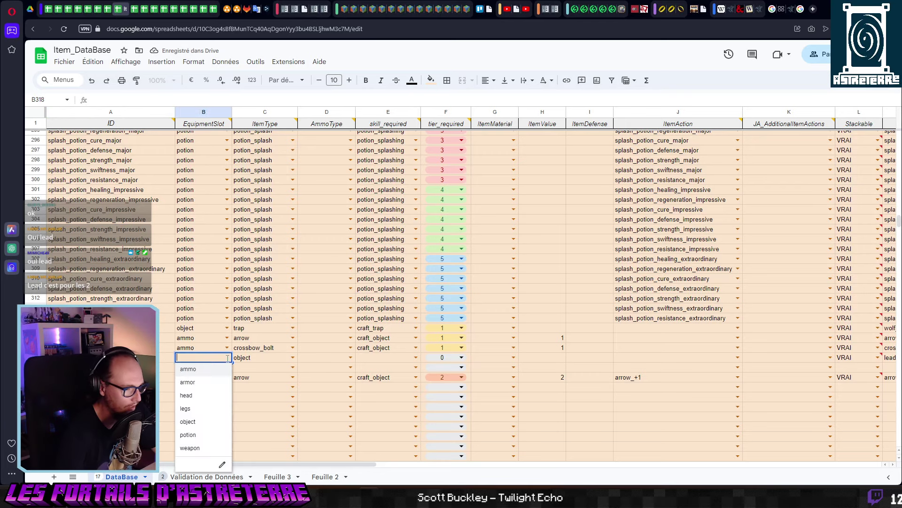
{"action": "left_click", "coordinate": [198, 419]}
{"action": "left_click", "coordinate": [315, 365]}
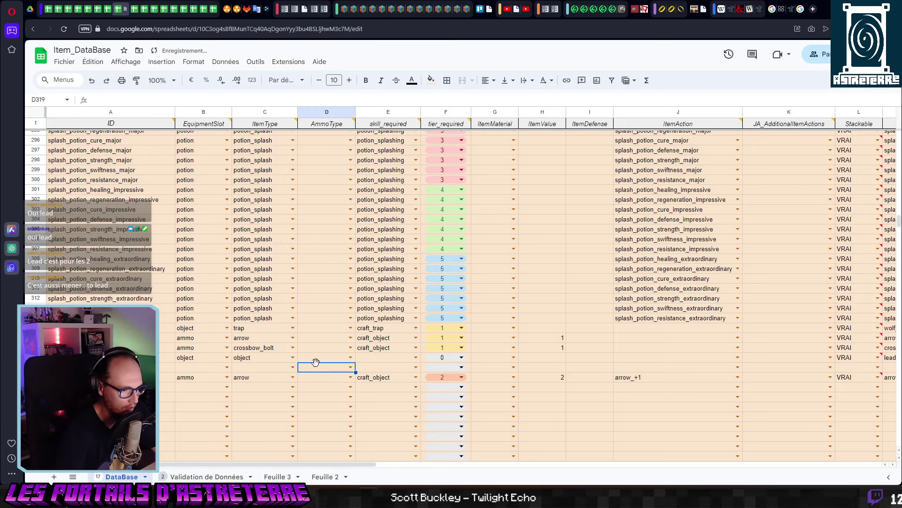
{"action": "left_click", "coordinate": [370, 357]}
{"action": "left_click", "coordinate": [415, 357]}
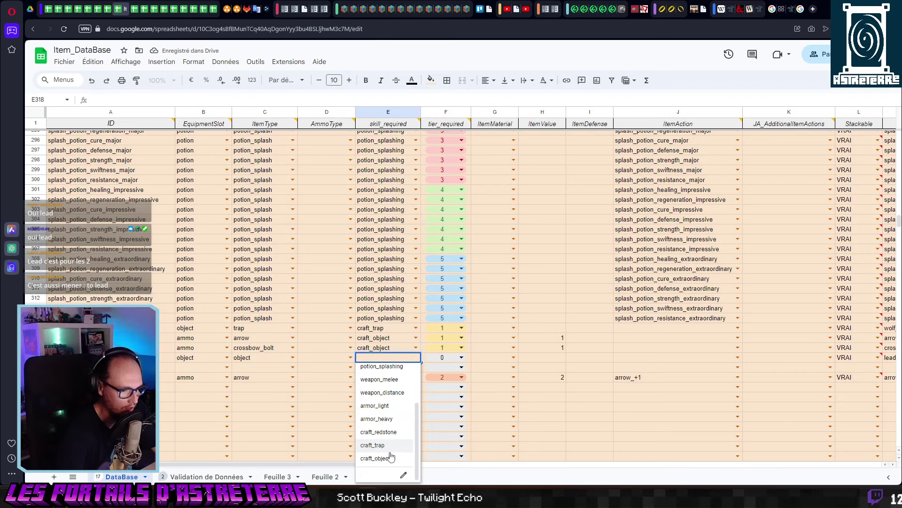
{"action": "left_click", "coordinate": [390, 458]}
Set the lead row's tier_required to 1 and its ItemValue to 1.
{"action": "left_click", "coordinate": [457, 369]}
{"action": "left_click", "coordinate": [451, 388]}
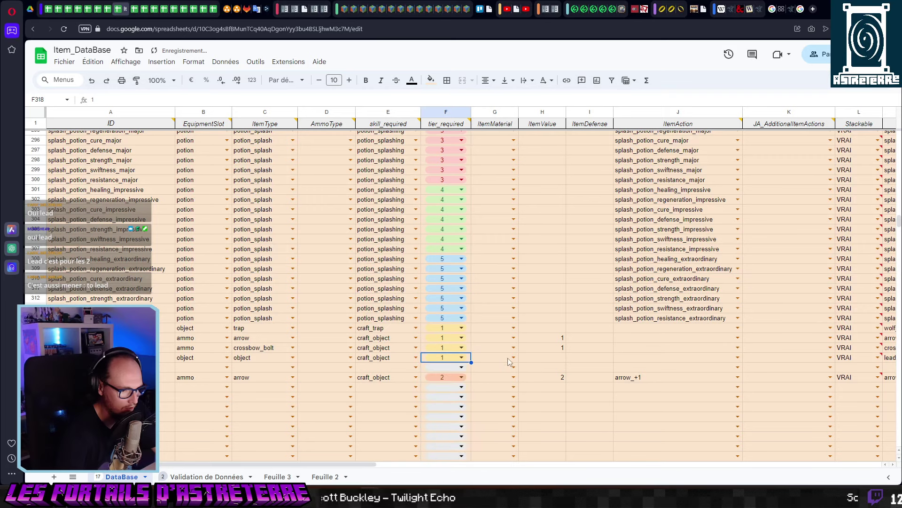
{"action": "left_click", "coordinate": [530, 358]}
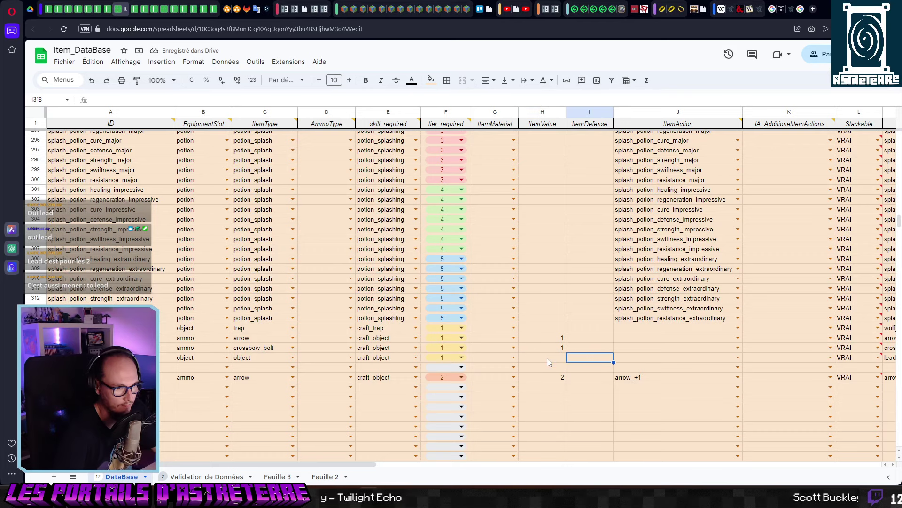
{"action": "type", "text": "1"}
{"action": "key", "text": "Tab"}
Change the lead row's English item name to "Lead".
{"action": "key", "text": "Tab"}
{"action": "key", "text": "Tab"}
{"action": "key", "text": "Tab"}
{"action": "key", "text": "Tab"}
{"action": "key", "text": "Tab"}
{"action": "key", "text": "Tab"}
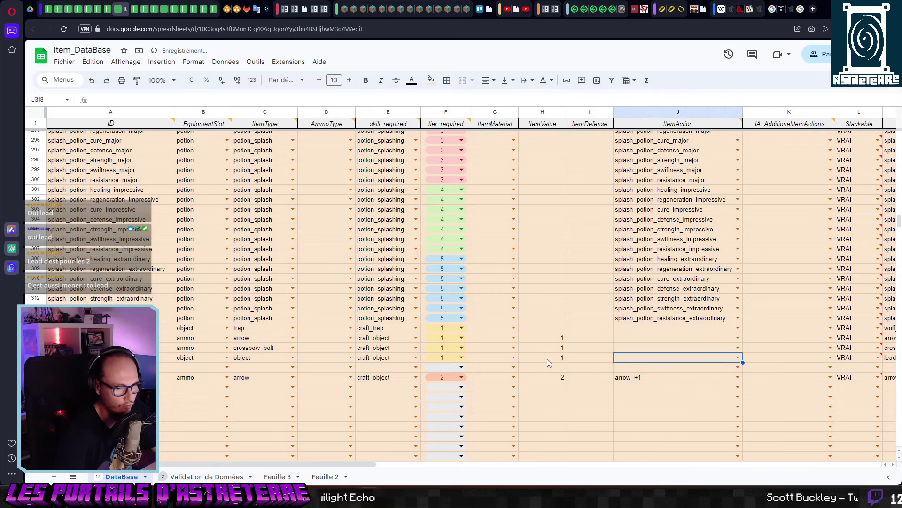
{"action": "key", "text": "Tab"}
{"action": "key", "text": "Tab"}
{"action": "key", "text": "Tab"}
{"action": "key", "text": "Tab"}
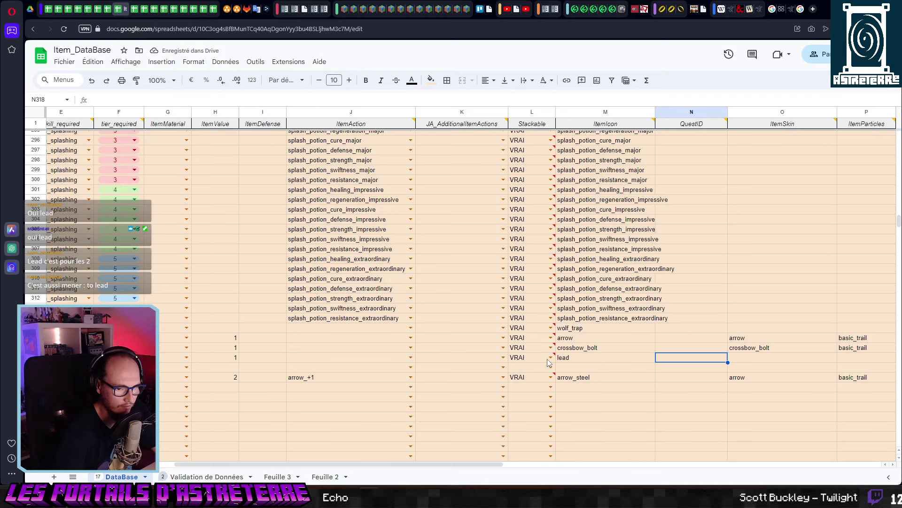
{"action": "key", "text": "Tab"}
{"action": "key", "text": "Tab"}
{"action": "key", "text": "Tab"}
{"action": "key", "text": "Tab"}
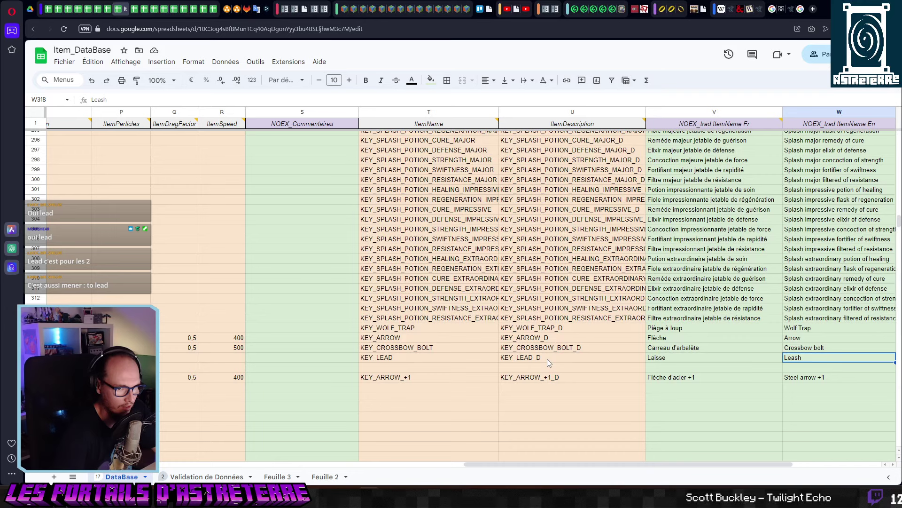
{"action": "key", "text": "Tab"}
{"action": "key", "text": "shift+Tab"}
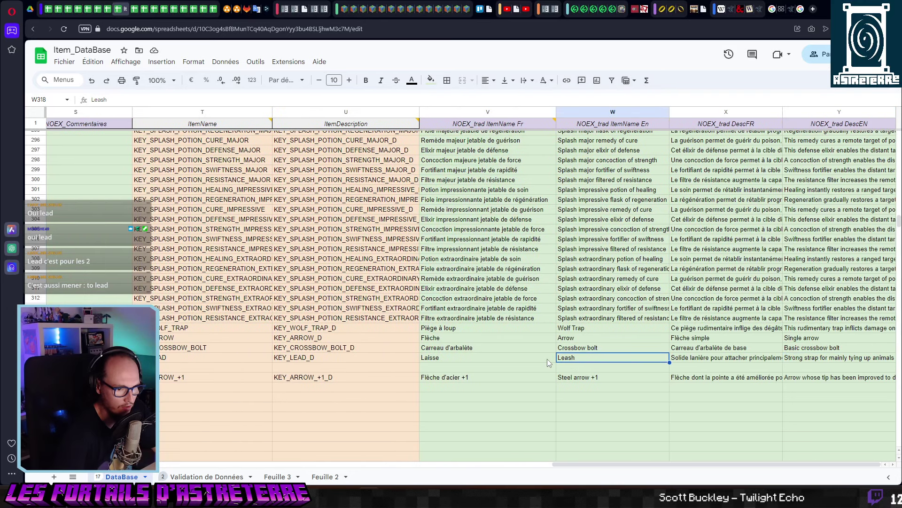
{"action": "type", "text": "Lead"}
{"action": "key", "text": "Tab"}
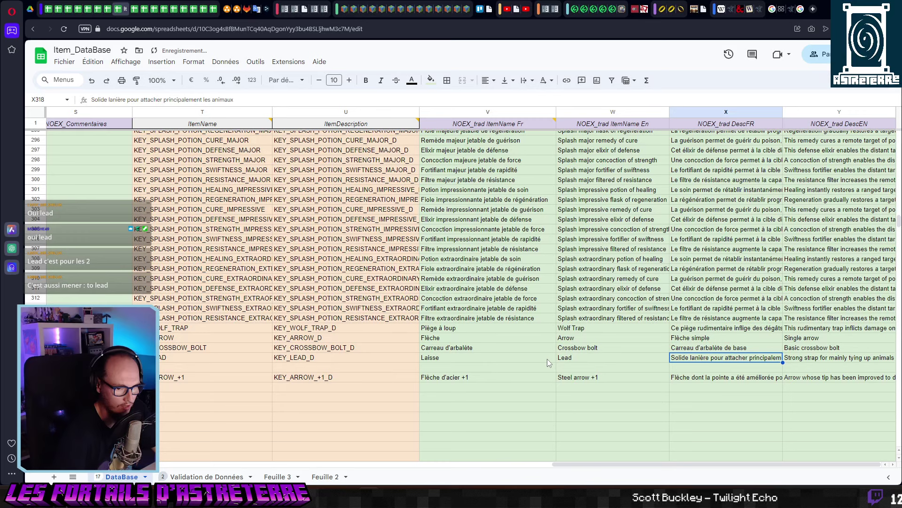
Rewrite the lead row's French description as "Solide lanière pour attacher une cible et l'immobiliser".
{"action": "key", "text": "Tab"}
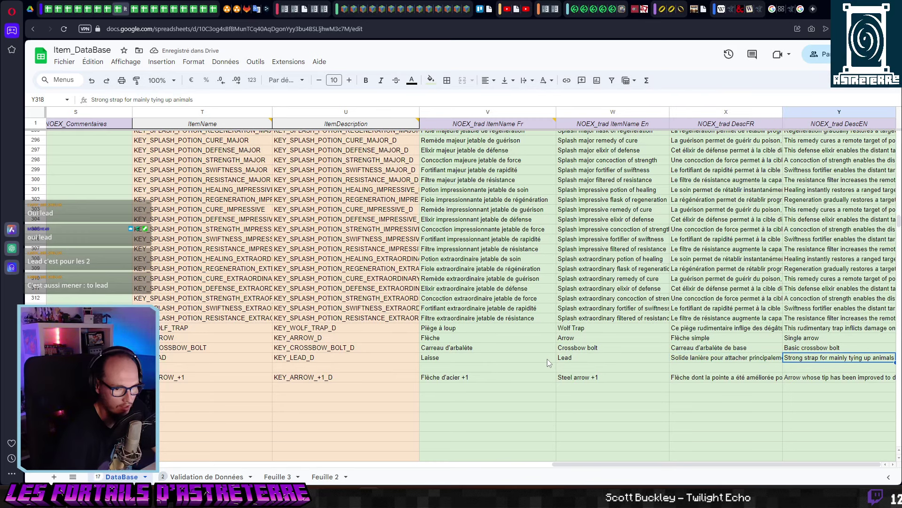
{"action": "key", "text": "shift+Tab"}
{"action": "key", "text": "shift+Tab"}
{"action": "key", "text": "Tab"}
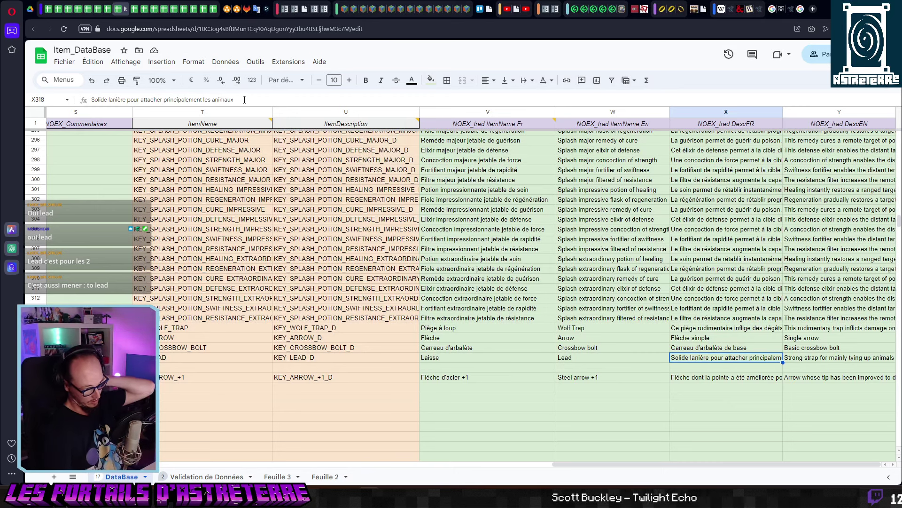
{"action": "left_click_drag", "start_coordinate": [245, 99], "coordinate": [165, 99]}
{"action": "type", "text": "une cib"}
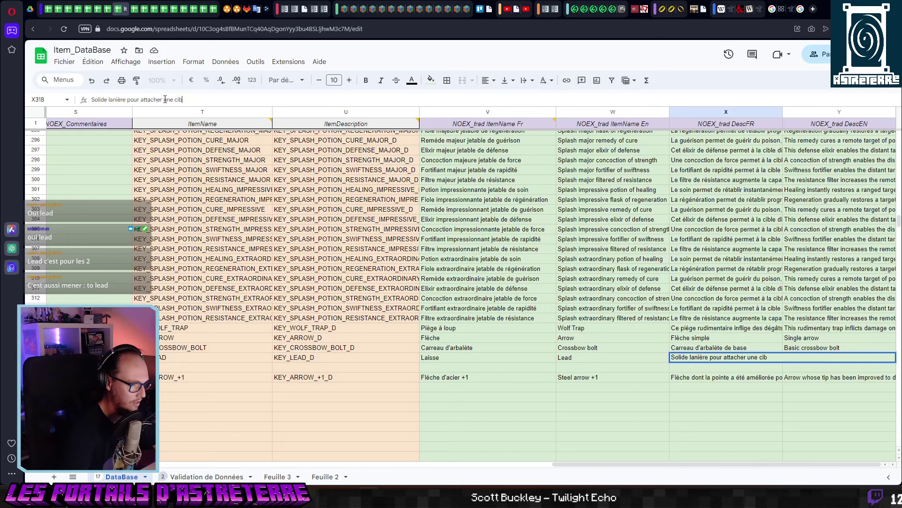
{"action": "type", "text": "le et l'immobiliser"}
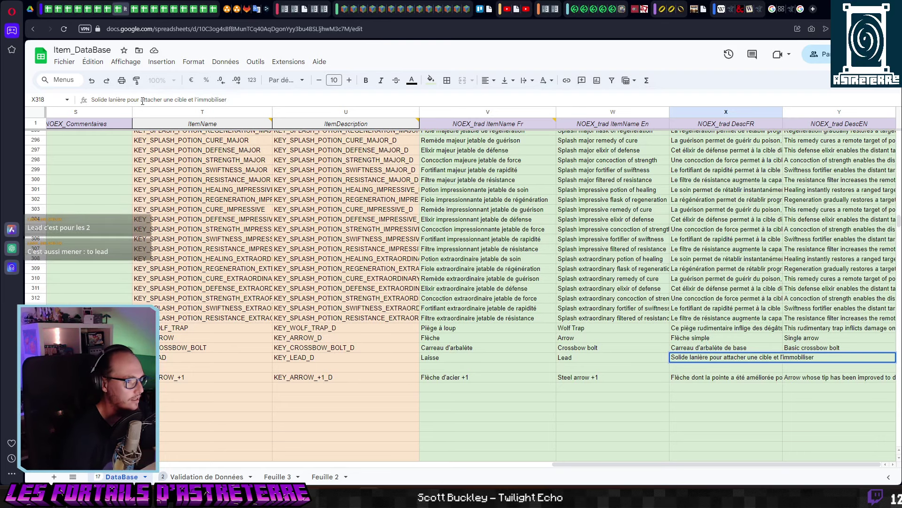
Copy the lead's full French description and translate it into English in DeepL.
{"action": "key", "text": "ctrl+a"}
{"action": "key", "text": "ctrl+c"}
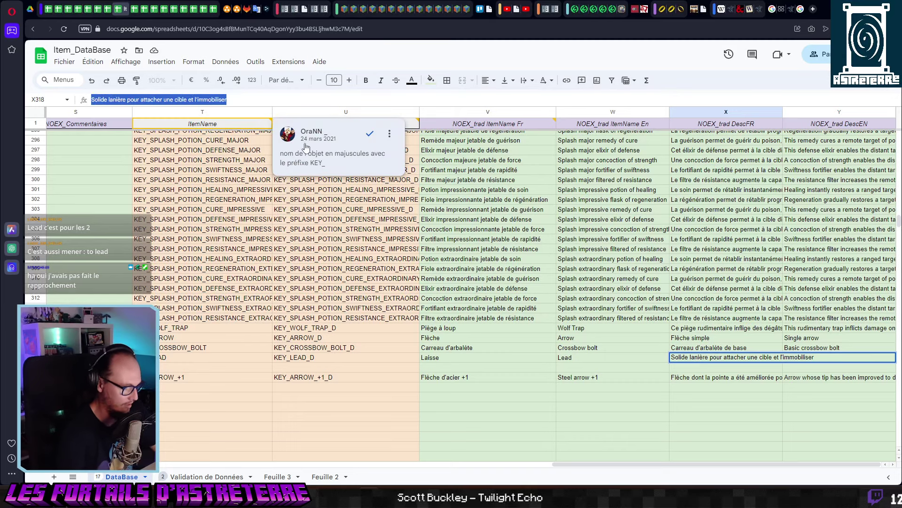
{"action": "left_click", "coordinate": [266, 9]}
{"action": "triple_click", "coordinate": [208, 163]}
{"action": "key", "text": "ctrl+v"}
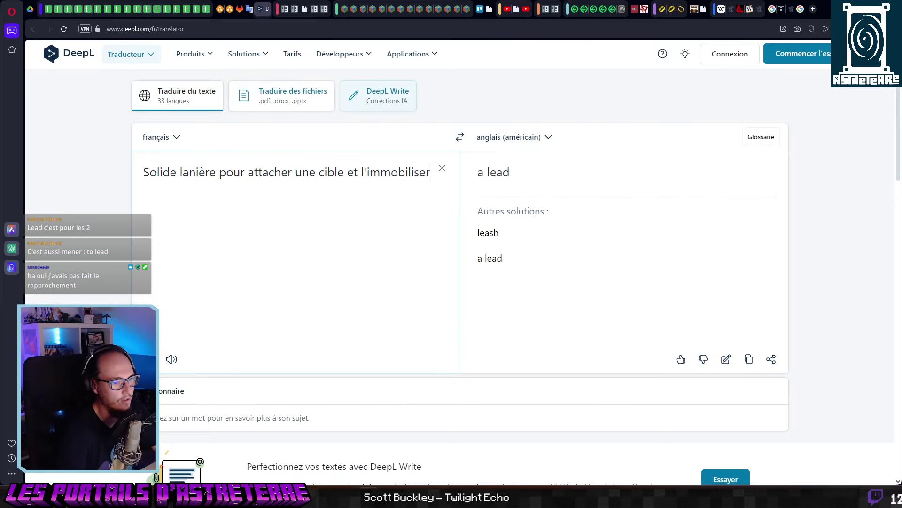
Examine the alternative English translations offered for "strap" in the translated description.
{"action": "left_click", "coordinate": [531, 173]}
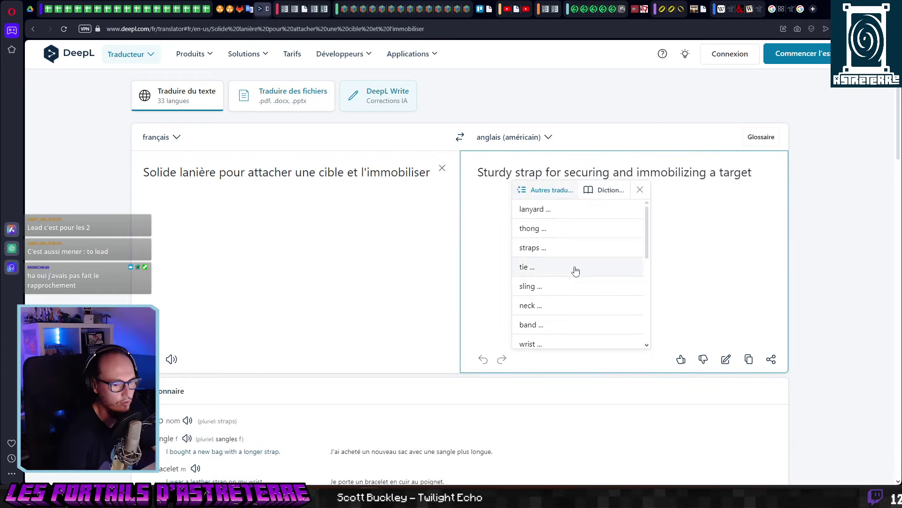
{"action": "scroll", "coordinate": [564, 273], "scroll_direction": "down", "scroll_amount": 3}
{"action": "scroll", "coordinate": [564, 277], "scroll_direction": "down", "scroll_amount": 2}
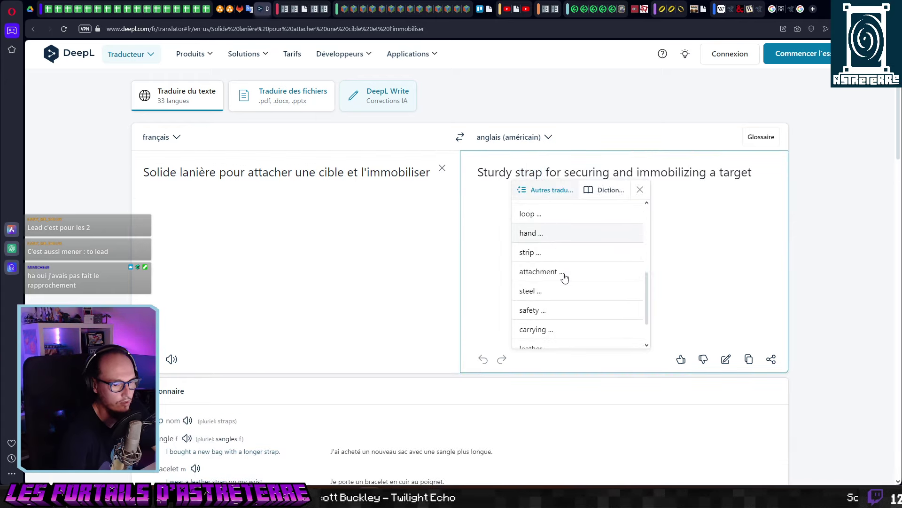
{"action": "scroll", "coordinate": [560, 282], "scroll_direction": "up", "scroll_amount": 3}
{"action": "scroll", "coordinate": [558, 282], "scroll_direction": "up", "scroll_amount": 3}
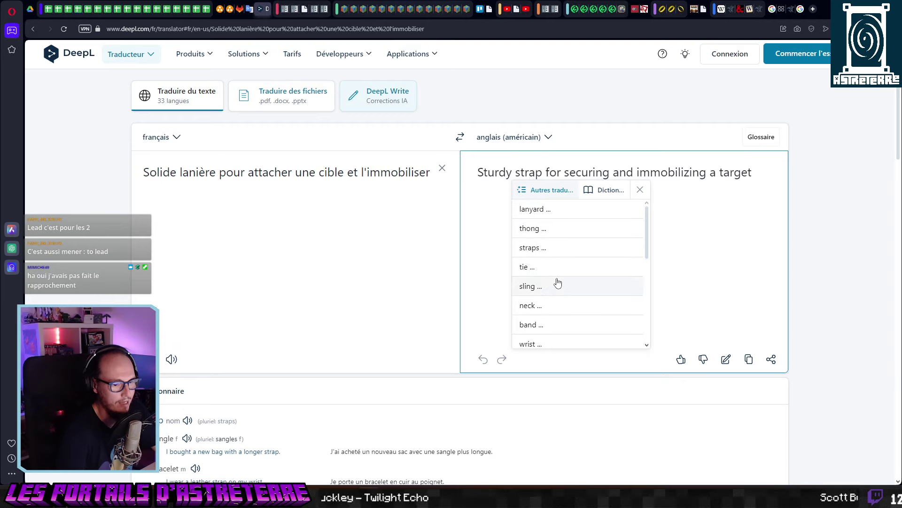
{"action": "left_click", "coordinate": [472, 212]}
{"action": "left_click", "coordinate": [520, 173]}
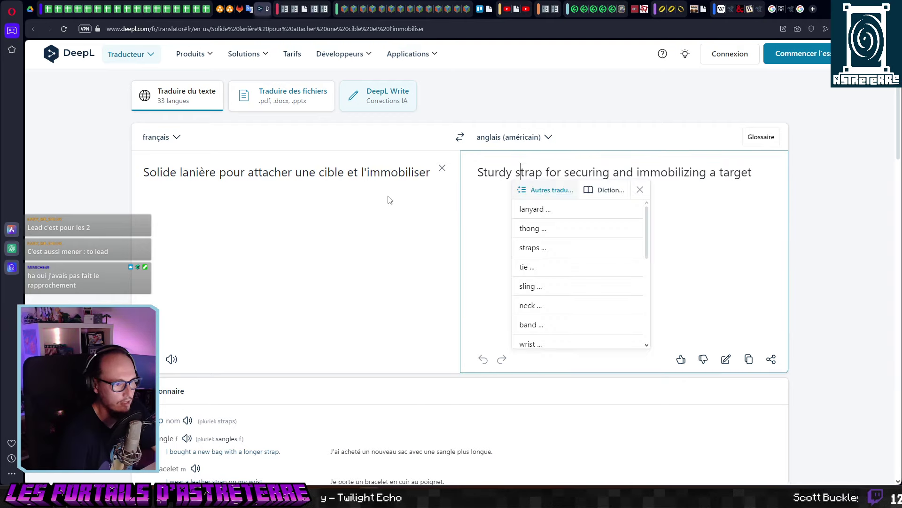
{"action": "left_click", "coordinate": [671, 173]}
{"action": "left_click", "coordinate": [772, 198]}
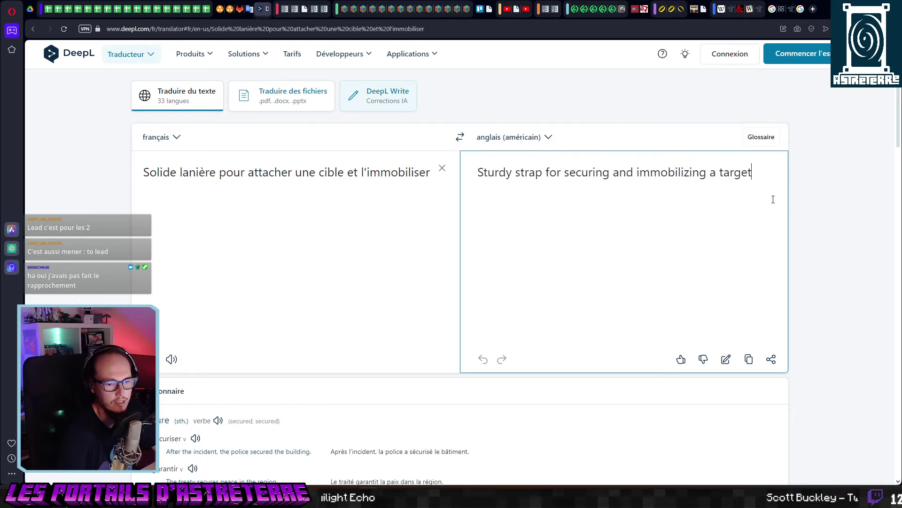
Copy the translation "Sturdy strap for securing and immobilizing a target" into the lead row's English description in Item_DataBase.
{"action": "left_click", "coordinate": [750, 360]}
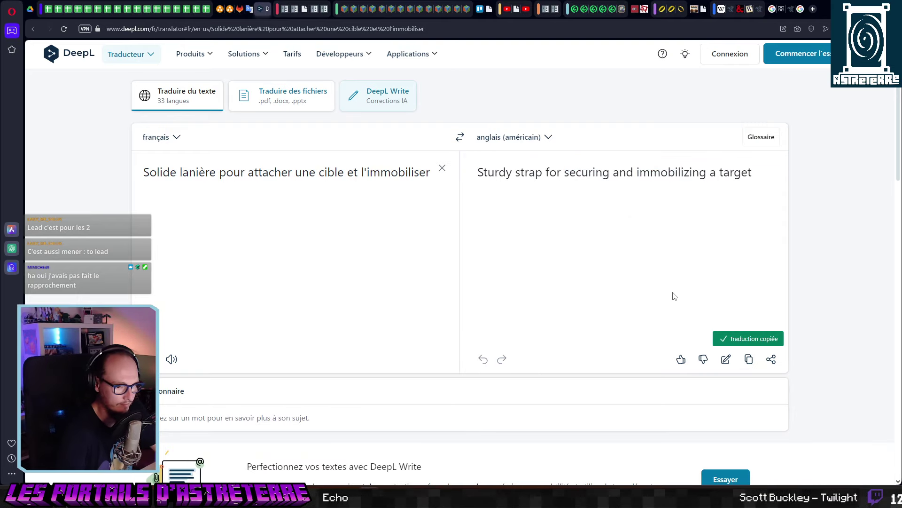
{"action": "key", "text": "ctrl+Tab"}
{"action": "key", "text": "Right"}
{"action": "key", "text": "ctrl+v"}
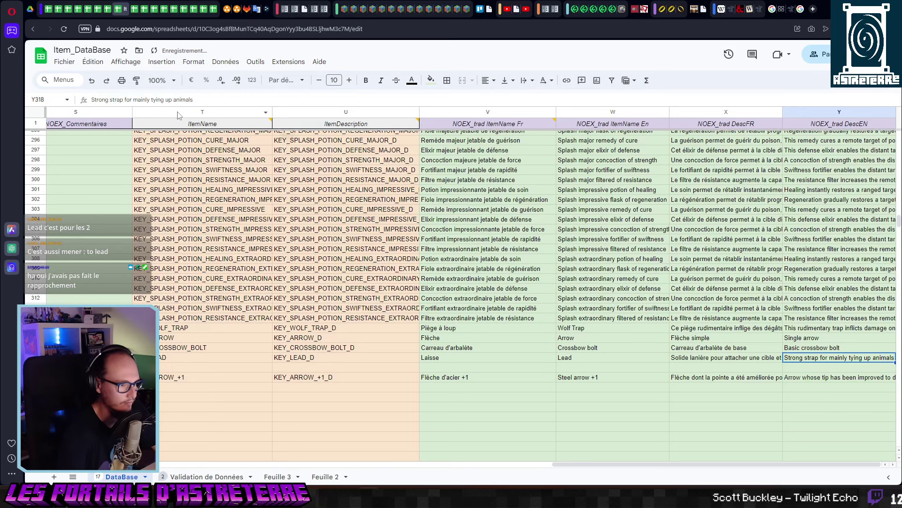
Review the lead row's fields from its ID through its ItemName key, ending at the ID cell of the empty row below.
{"action": "left_click", "coordinate": [624, 407]}
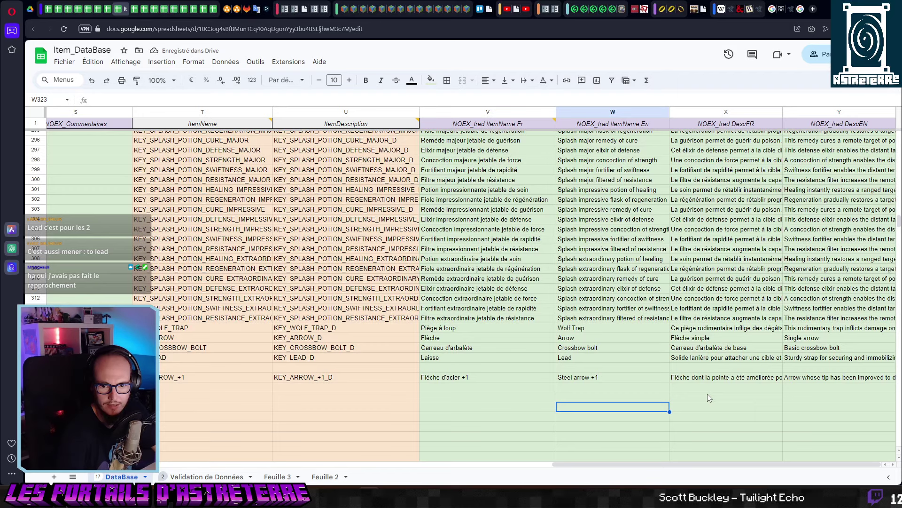
{"action": "left_click", "coordinate": [672, 362]}
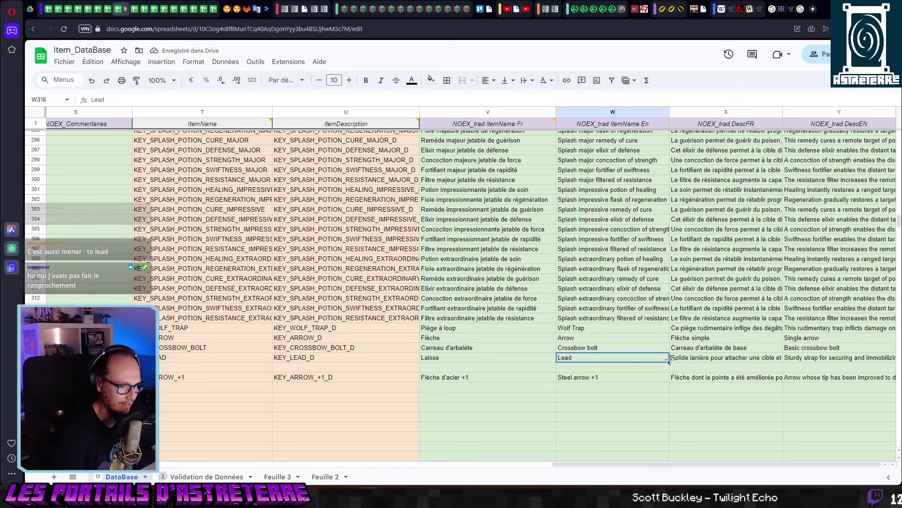
{"action": "key", "text": "Home"}
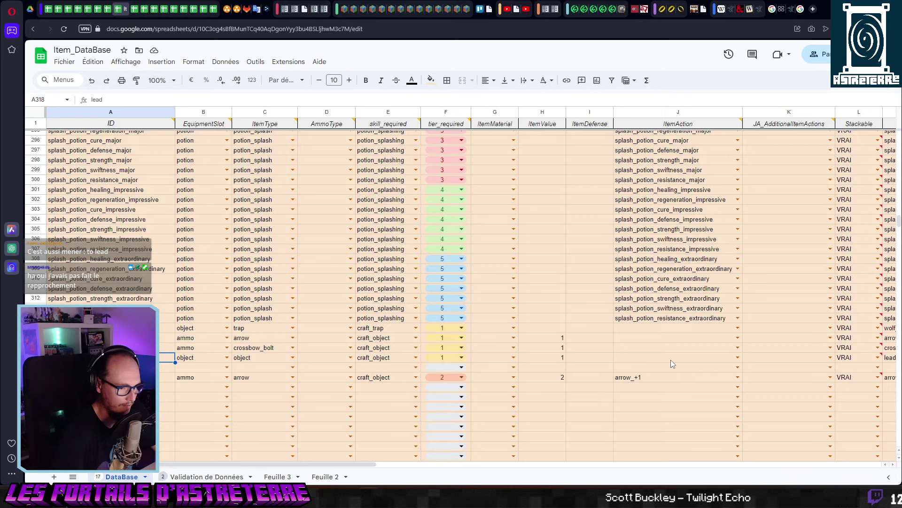
{"action": "key", "text": "Right"}
{"action": "key", "text": "Right"}
{"action": "key", "text": "Right"}
{"action": "key", "text": "Right"}
{"action": "key", "text": "Right"}
{"action": "key", "text": "Right"}
{"action": "key", "text": "Right"}
{"action": "key", "text": "Right"}
{"action": "key", "text": "Right"}
{"action": "key", "text": "Right"}
{"action": "key", "text": "Right"}
{"action": "key", "text": "Right"}
{"action": "key", "text": "Right"}
{"action": "key", "text": "Right"}
{"action": "key", "text": "Right"}
{"action": "key", "text": "Right"}
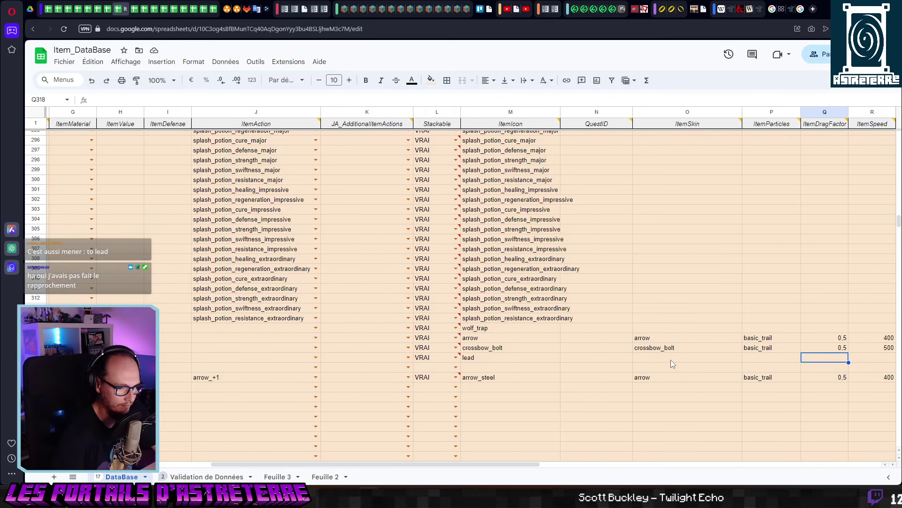
{"action": "key", "text": "Right"}
{"action": "key", "text": "Right"}
{"action": "key", "text": "Right"}
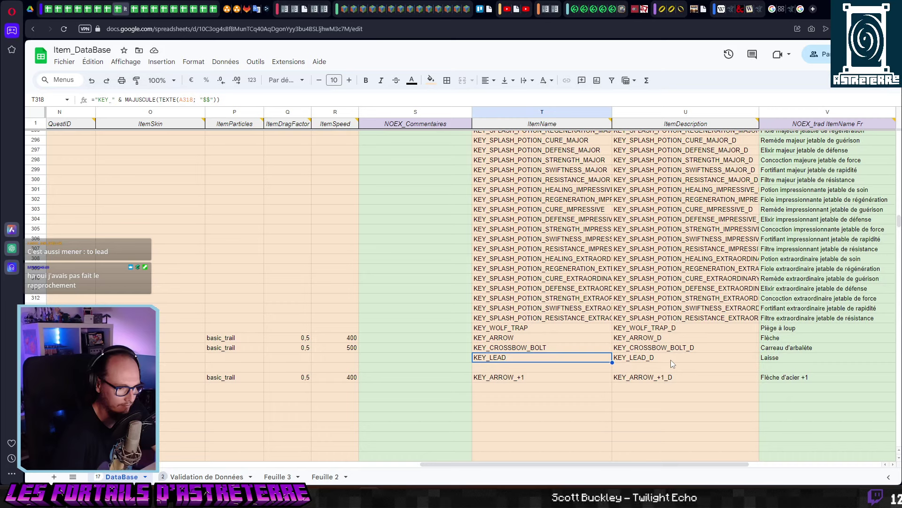
{"action": "key", "text": "Up"}
{"action": "key", "text": "Down"}
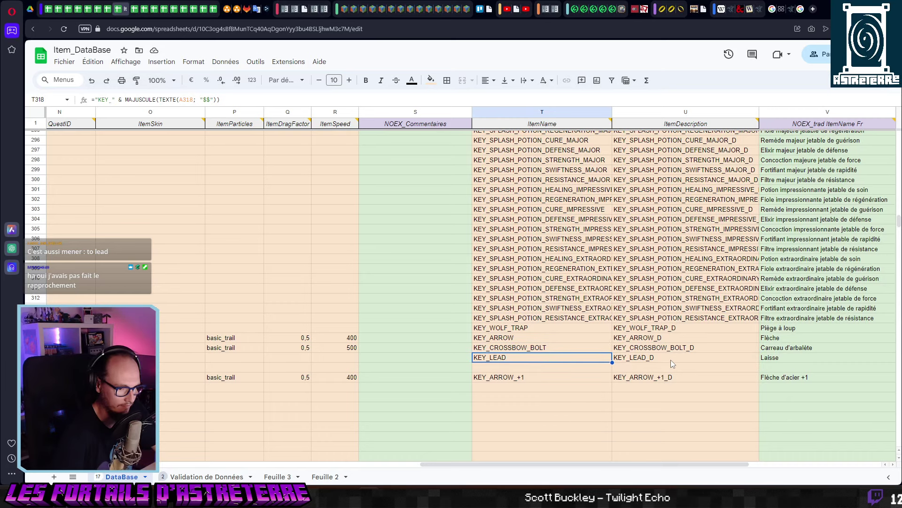
{"action": "key", "text": "Down"}
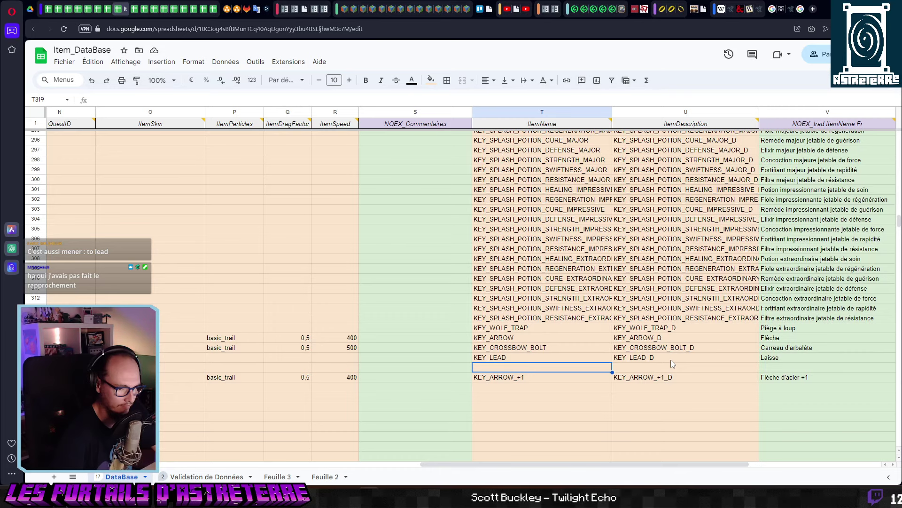
{"action": "key", "text": "Left"}
{"action": "key", "text": "Left"}
{"action": "key", "text": "Left"}
{"action": "key", "text": "Left"}
{"action": "key", "text": "Left"}
{"action": "key", "text": "Left"}
{"action": "key", "text": "Left"}
{"action": "key", "text": "Left"}
{"action": "key", "text": "Left"}
{"action": "key", "text": "Left"}
{"action": "key", "text": "Left"}
{"action": "key", "text": "Left"}
{"action": "key", "text": "Left"}
{"action": "key", "text": "Left"}
{"action": "key", "text": "Left"}
{"action": "key", "text": "Left"}
{"action": "key", "text": "Left"}
{"action": "key", "text": "Left"}
{"action": "key", "text": "Left"}
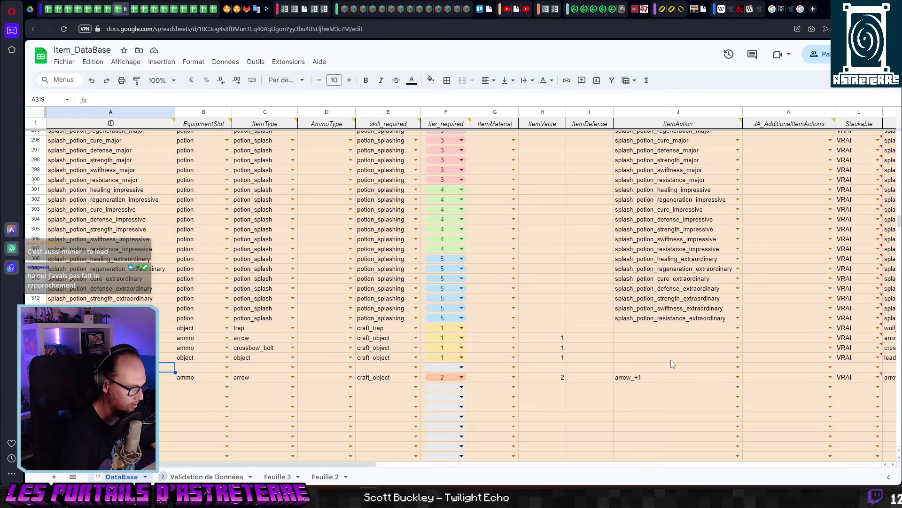
Search the DataBase sheet for "rod" and go through the matches.
{"action": "key", "text": "ctrl+f"}
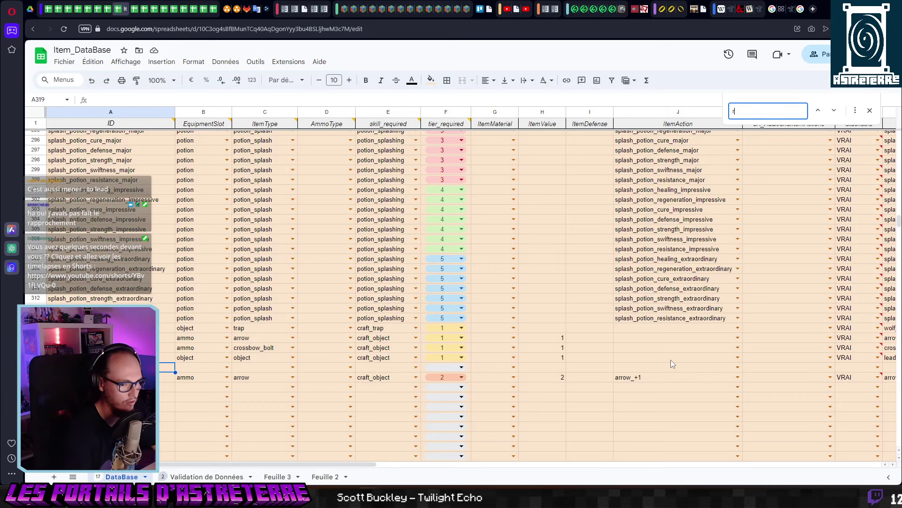
{"action": "type", "text": "rod"}
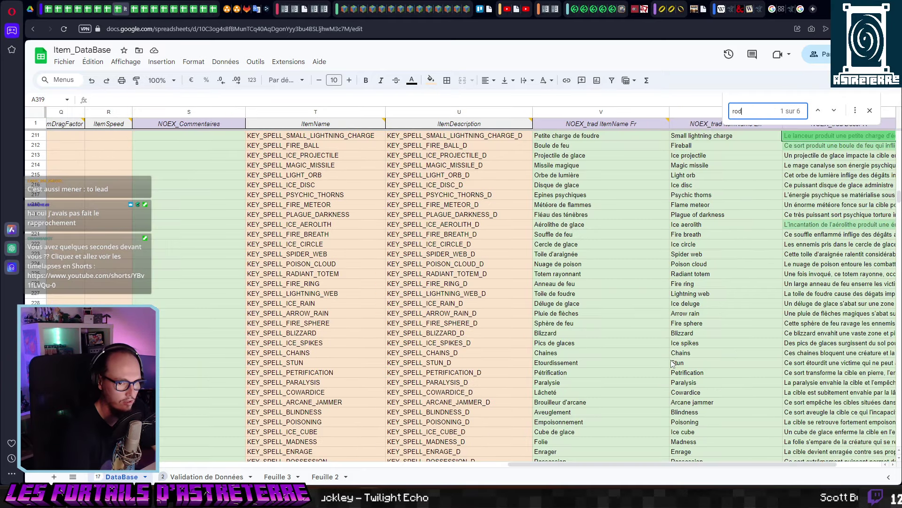
{"action": "left_click", "coordinate": [835, 110]}
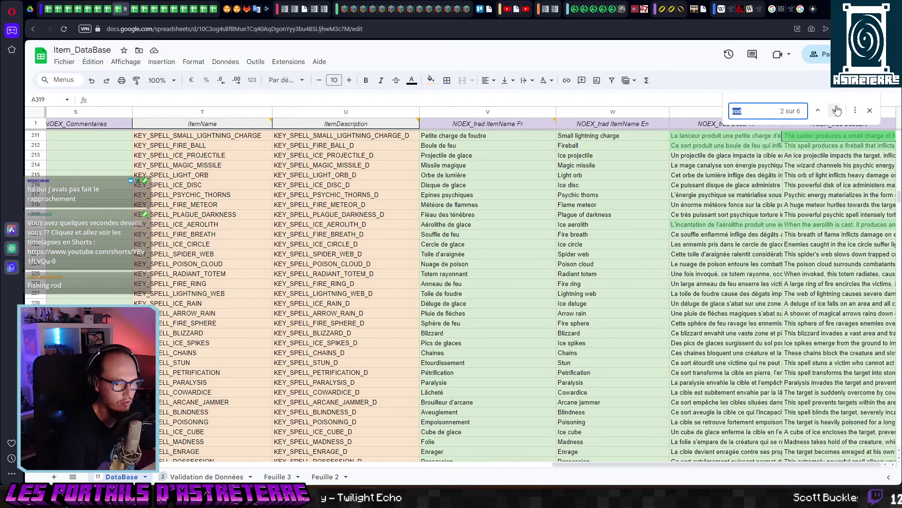
{"action": "left_click", "coordinate": [836, 110]}
{"action": "left_click", "coordinate": [837, 110]}
{"action": "left_click", "coordinate": [836, 110]}
{"action": "left_click", "coordinate": [836, 110]}
{"action": "left_click", "coordinate": [836, 110]}
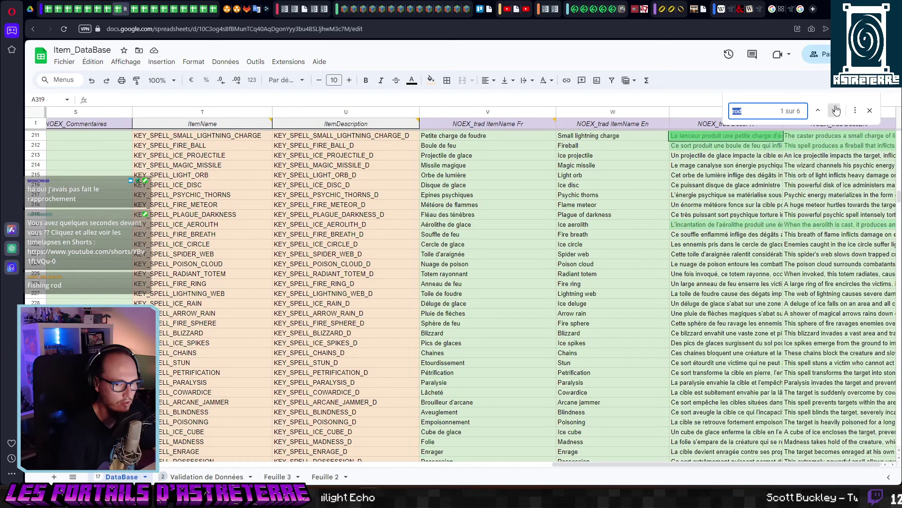
{"action": "left_click", "coordinate": [836, 110]}
{"action": "left_click", "coordinate": [836, 110]}
{"action": "left_click", "coordinate": [836, 110]}
{"action": "left_click", "coordinate": [836, 110]}
{"action": "key", "text": "Escape"}
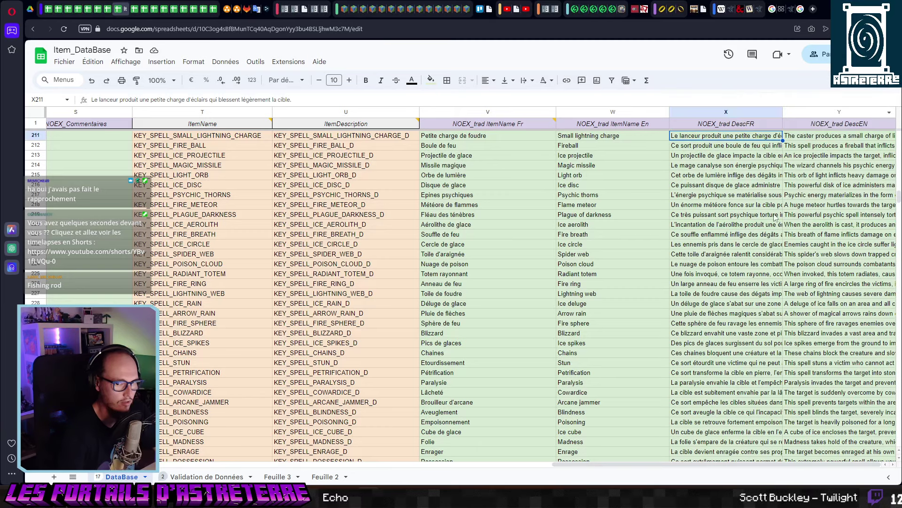
Enter fishing_rod as the ID in the empty row below lead.
{"action": "scroll", "coordinate": [776, 217], "scroll_direction": "down", "scroll_amount": 20}
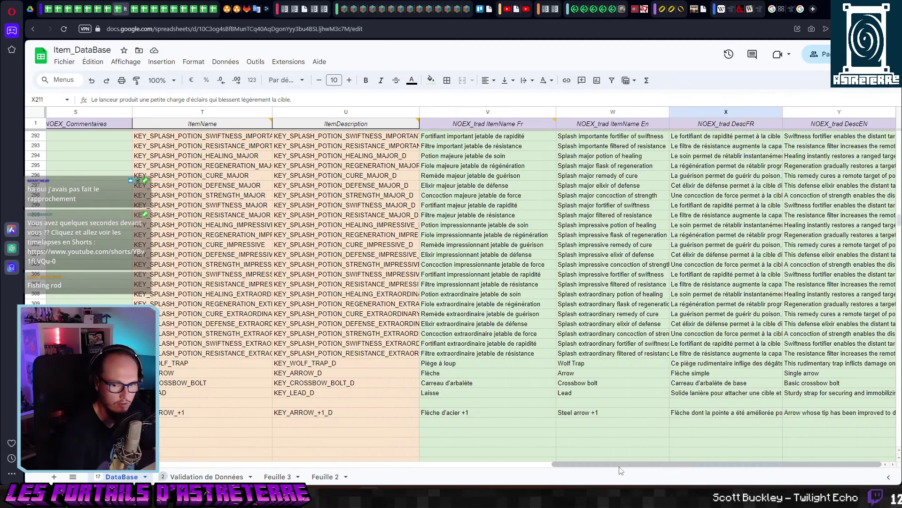
{"action": "left_click_drag", "start_coordinate": [620, 464], "coordinate": [103, 465]}
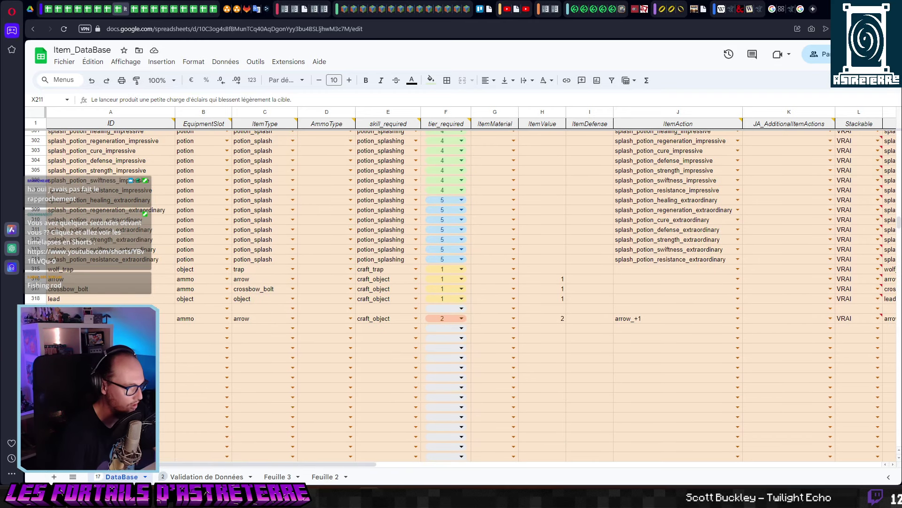
{"action": "left_click", "coordinate": [167, 309]}
{"action": "type", "text": "fishin"}
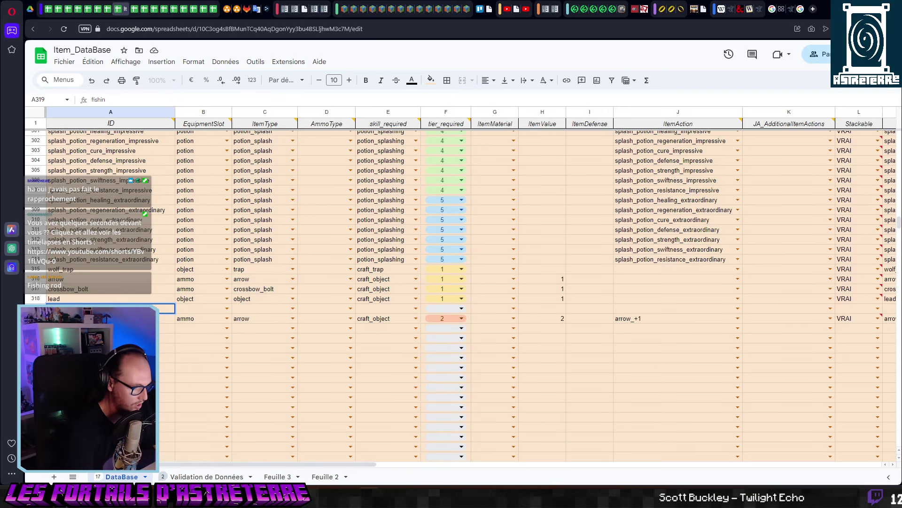
{"action": "type", "text": "g_rod"}
Set both the EquipmentSlot and the ItemType of the fishing_rod row to object.
{"action": "left_click", "coordinate": [200, 308]}
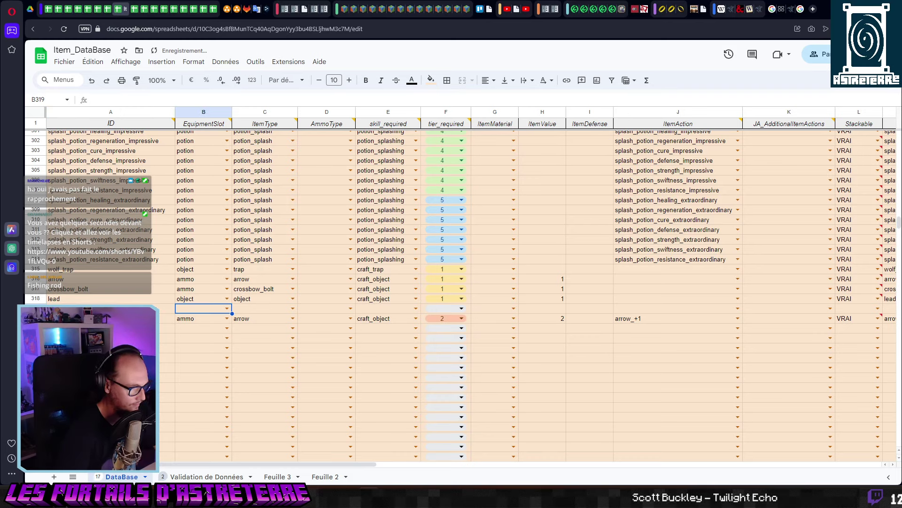
{"action": "left_click", "coordinate": [227, 308]}
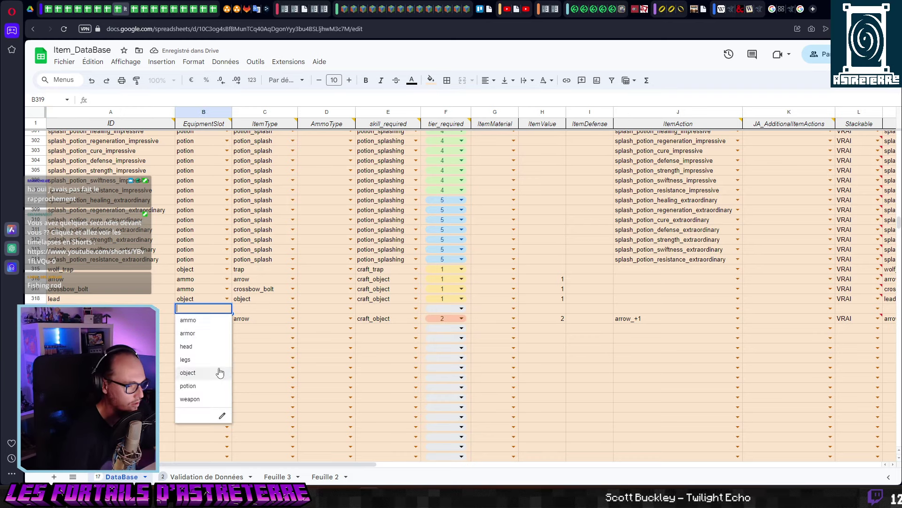
{"action": "left_click", "coordinate": [220, 370]}
{"action": "left_click", "coordinate": [283, 309]}
{"action": "left_click", "coordinate": [292, 309]}
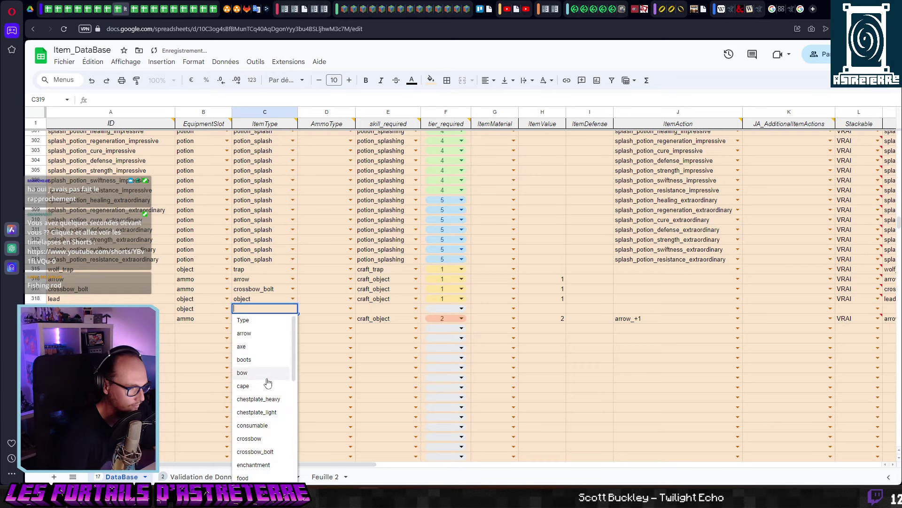
{"action": "scroll", "coordinate": [271, 423], "scroll_direction": "down", "scroll_amount": 2}
{"action": "scroll", "coordinate": [271, 432], "scroll_direction": "down", "scroll_amount": 3}
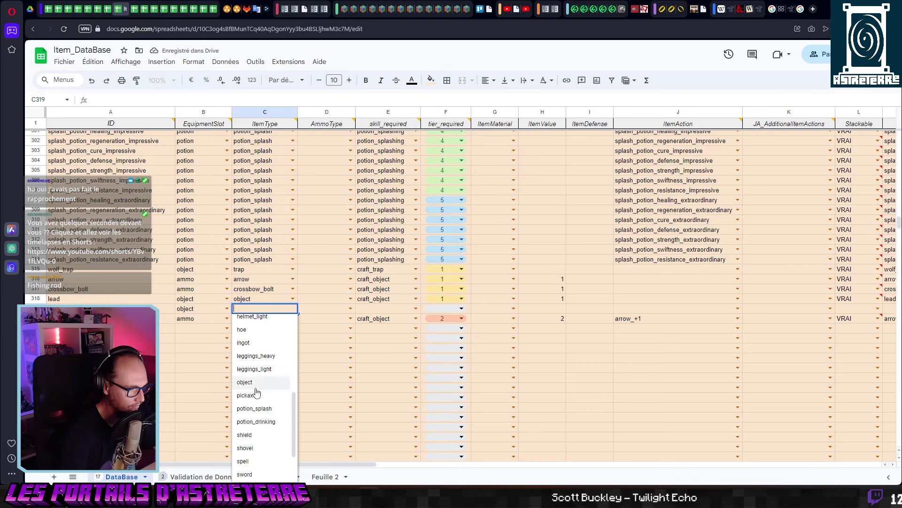
{"action": "left_click", "coordinate": [266, 387]}
Set the fishing_rod row's skill_required to craft_object and its tier_required to 1.
{"action": "left_click", "coordinate": [416, 308]}
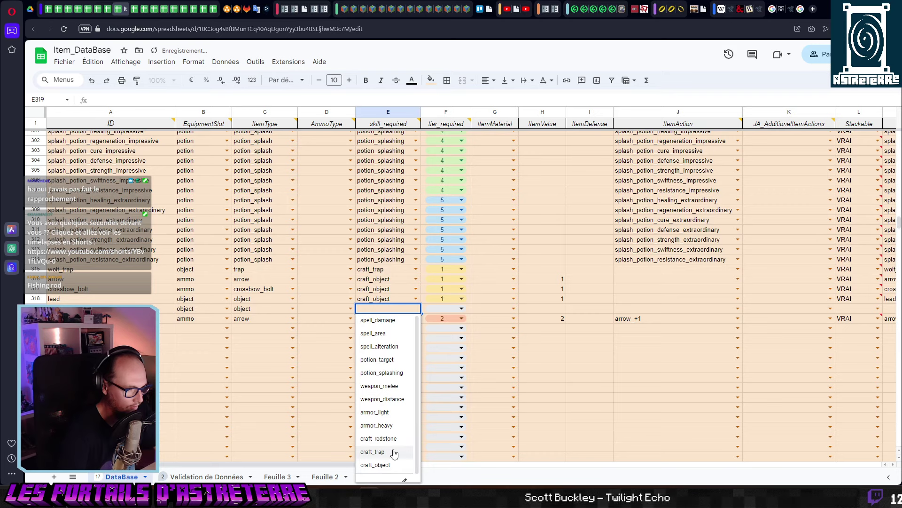
{"action": "left_click", "coordinate": [376, 468]}
{"action": "left_click", "coordinate": [462, 308]}
{"action": "left_click", "coordinate": [470, 332]}
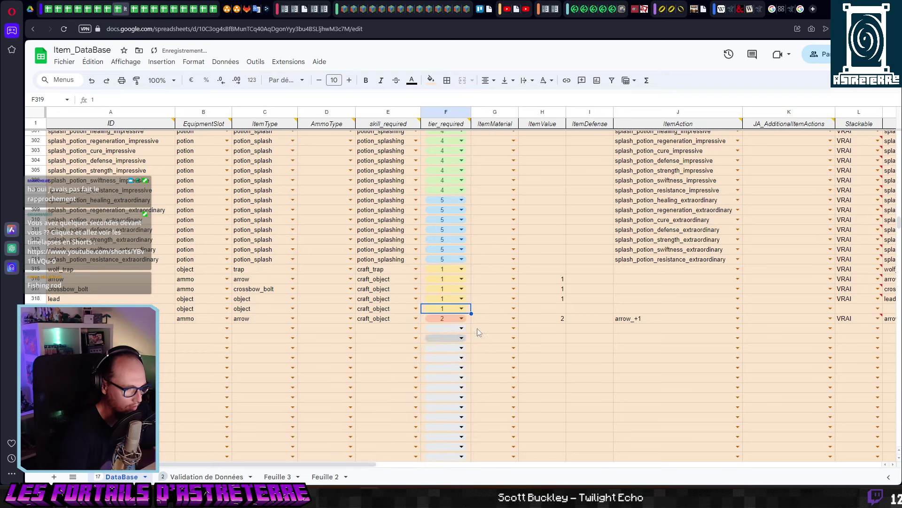
Set the ItemValue of the fishing_rod row to 2.
{"action": "left_click", "coordinate": [559, 309]}
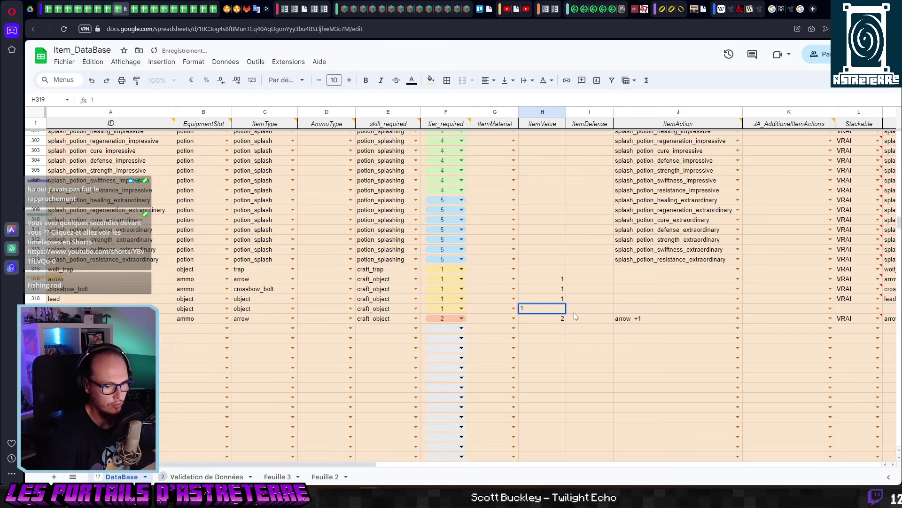
{"action": "type", "text": "2"}
{"action": "key", "text": "Tab"}
{"action": "key", "text": "Tab"}
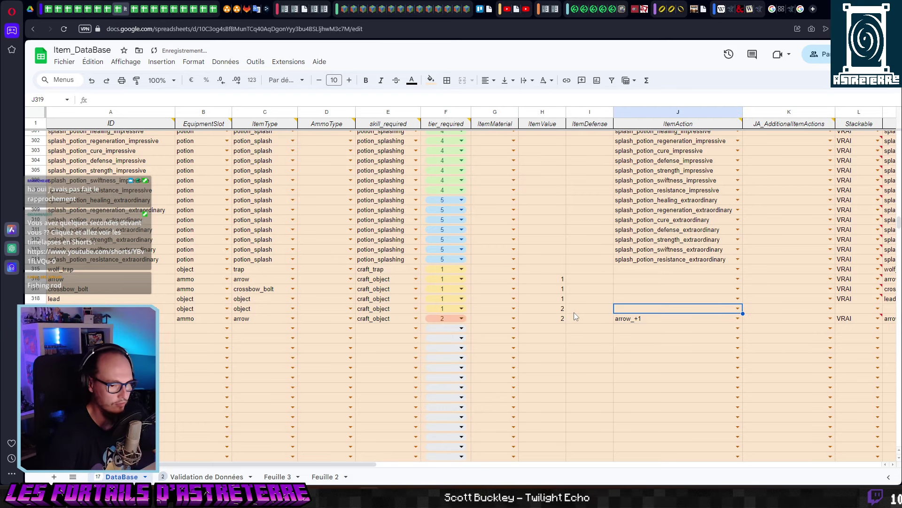
Set Stackable to VRAI and ItemIcon to fishing_rod in the fishing_rod row.
{"action": "key", "text": "Tab"}
{"action": "key", "text": "Tab"}
{"action": "scroll", "coordinate": [574, 312], "scroll_direction": "right", "scroll_amount": 5}
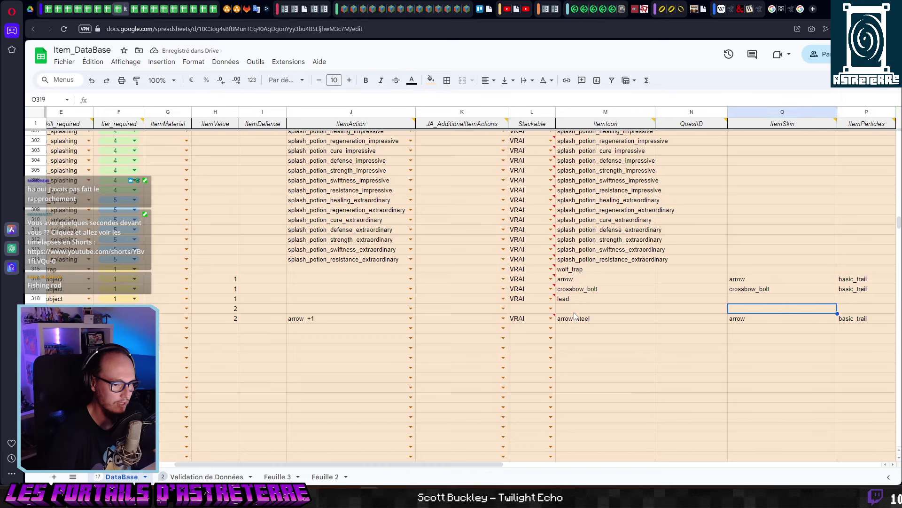
{"action": "left_click", "coordinate": [551, 308]}
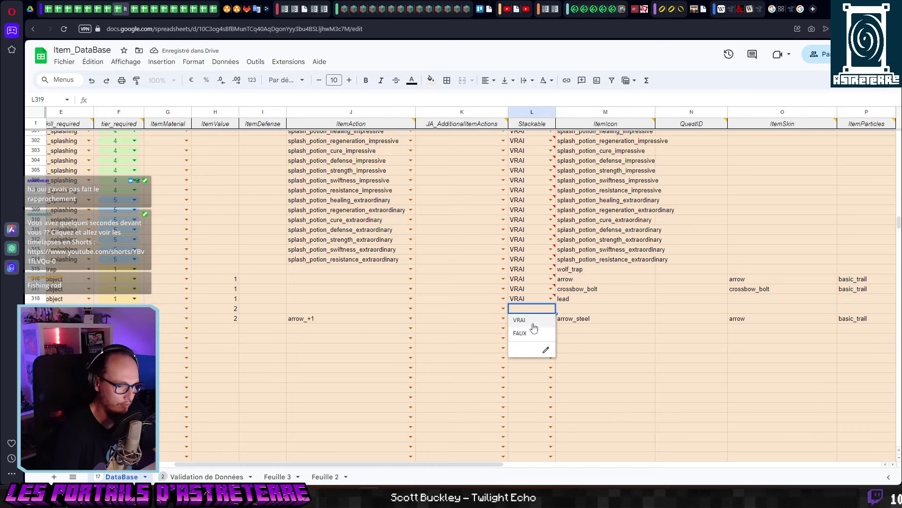
{"action": "left_click", "coordinate": [519, 319]}
{"action": "left_click", "coordinate": [576, 308]}
{"action": "type", "text": "fishing"}
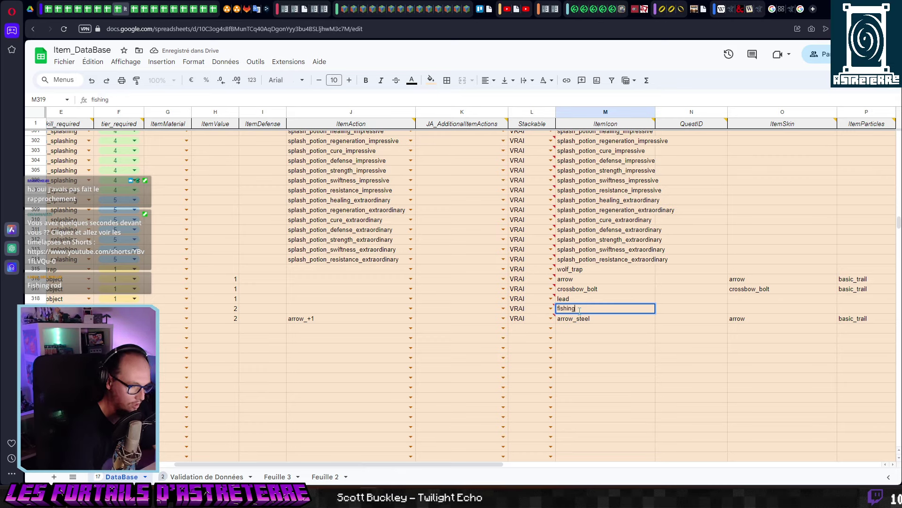
{"action": "type", "text": "_rod"}
Copy the lead row's ItemName and ItemDescription key formulas into the fishing_rod row.
{"action": "left_click", "coordinate": [709, 312]}
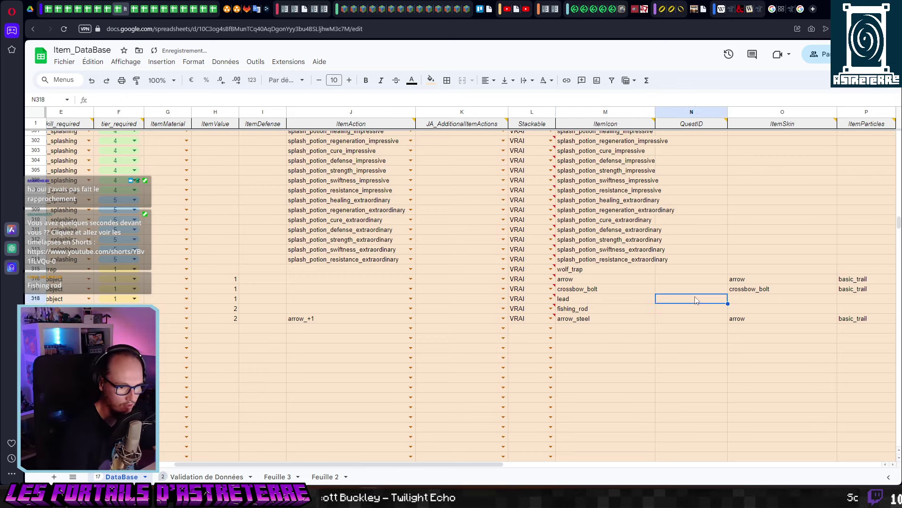
{"action": "key", "text": "Right"}
{"action": "key", "text": "Right"}
{"action": "key", "text": "Right"}
{"action": "key", "text": "Right"}
{"action": "key", "text": "Right"}
{"action": "key", "text": "Right"}
{"action": "key", "text": "Right"}
{"action": "key", "text": "Right"}
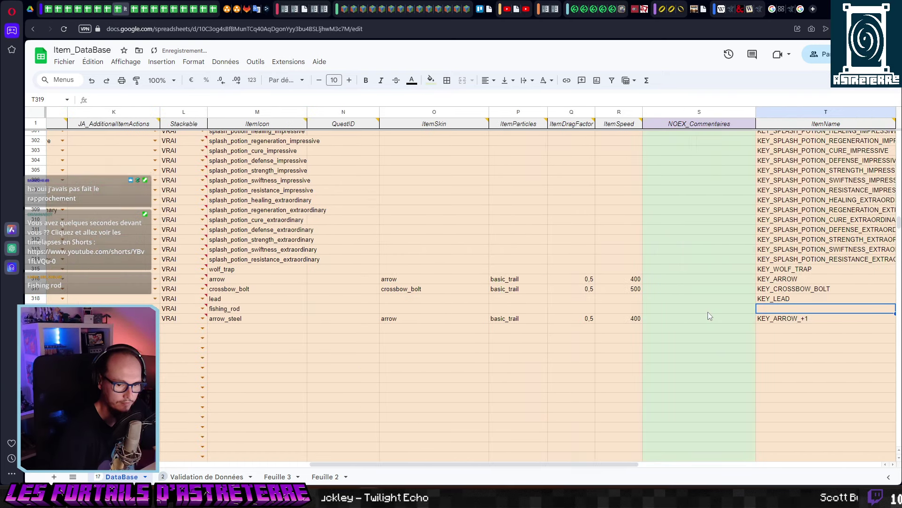
{"action": "key", "text": "Left"}
{"action": "key", "text": "Left"}
{"action": "type", "text": "=\"KEY_\" & MAJUSCULE(TEXTE(A319; \"$$\"))"}
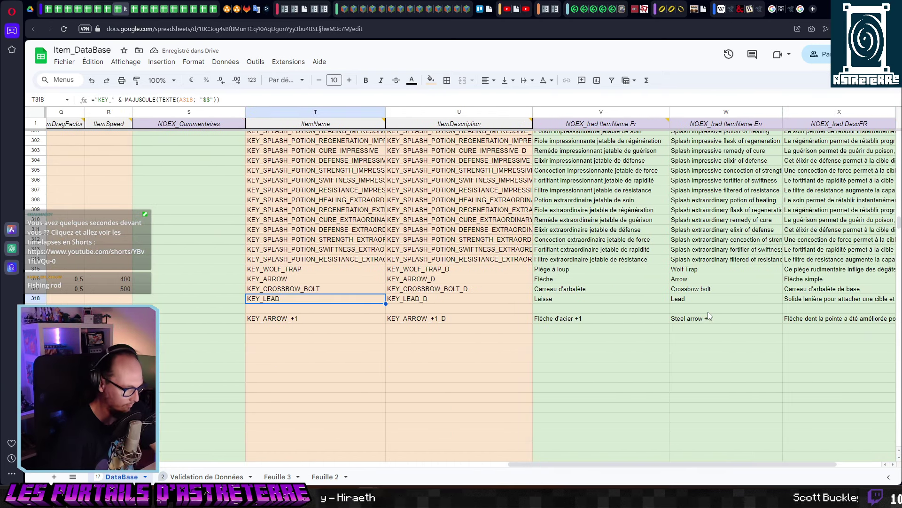
{"action": "key", "text": "Up"}
{"action": "key", "text": "Right"}
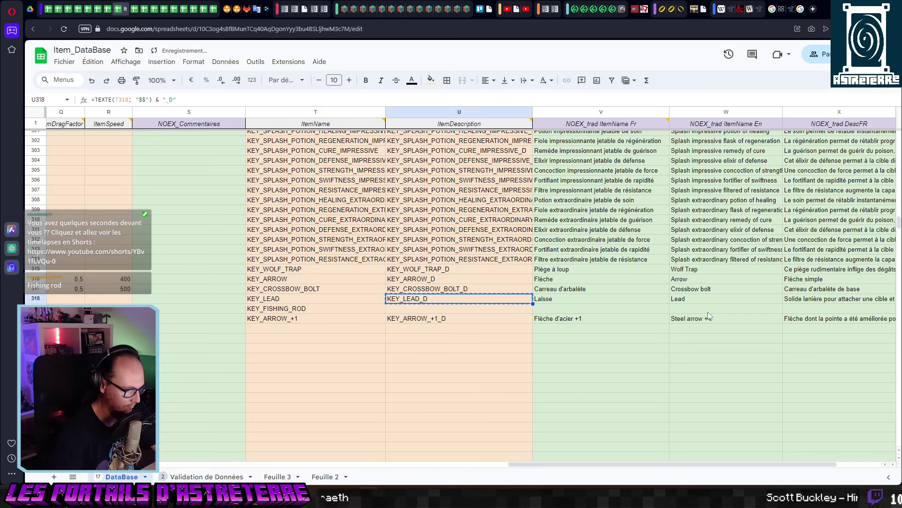
{"action": "key", "text": "Down"}
{"action": "type", "text": "KEY_FISHING_ROD_D"}
Enter "Canne à pêche" as the fishing rod's French item name and go to its English name cell.
{"action": "key", "text": "Right"}
{"action": "key", "text": "Right"}
{"action": "key", "text": "Left"}
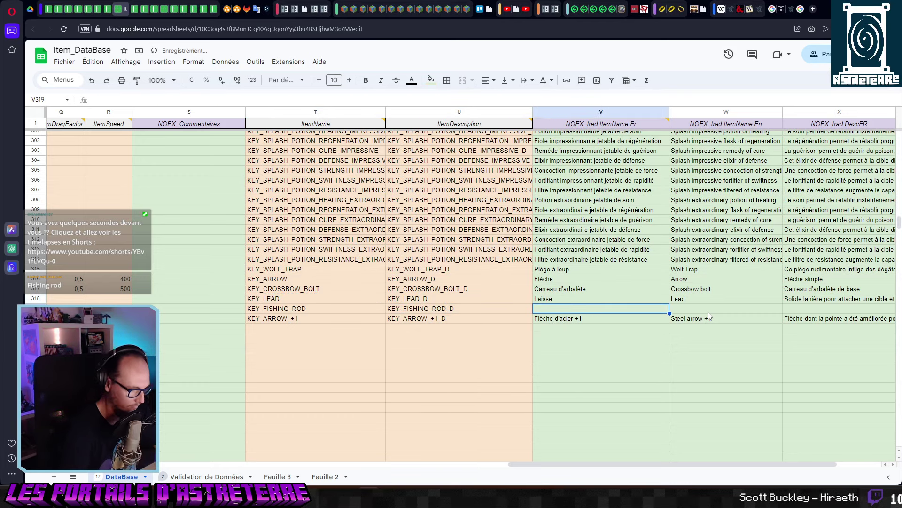
{"action": "type", "text": "Canne à pêche"}
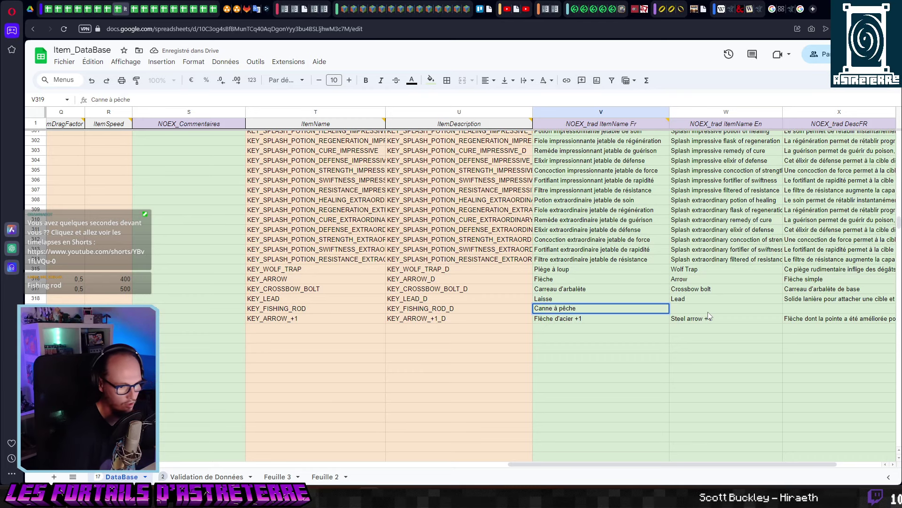
{"action": "key", "text": "Tab"}
{"action": "key", "text": "Left"}
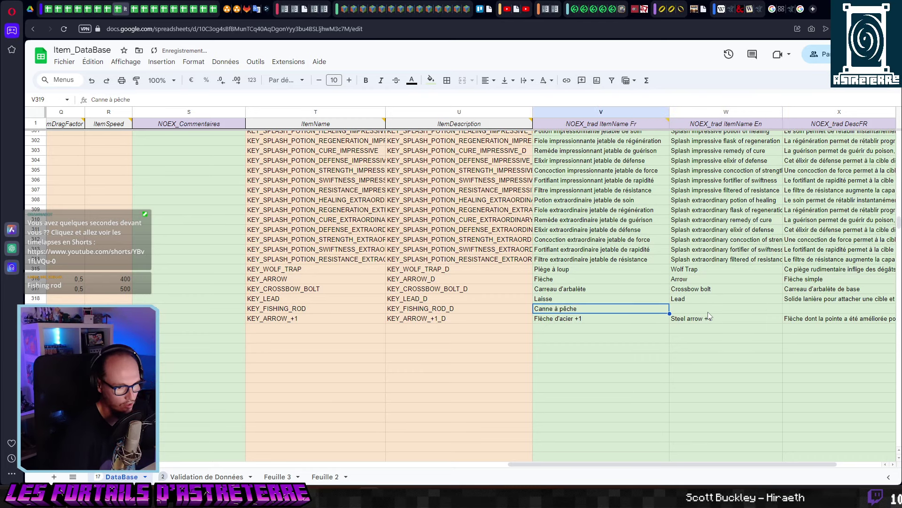
{"action": "key", "text": "Right"}
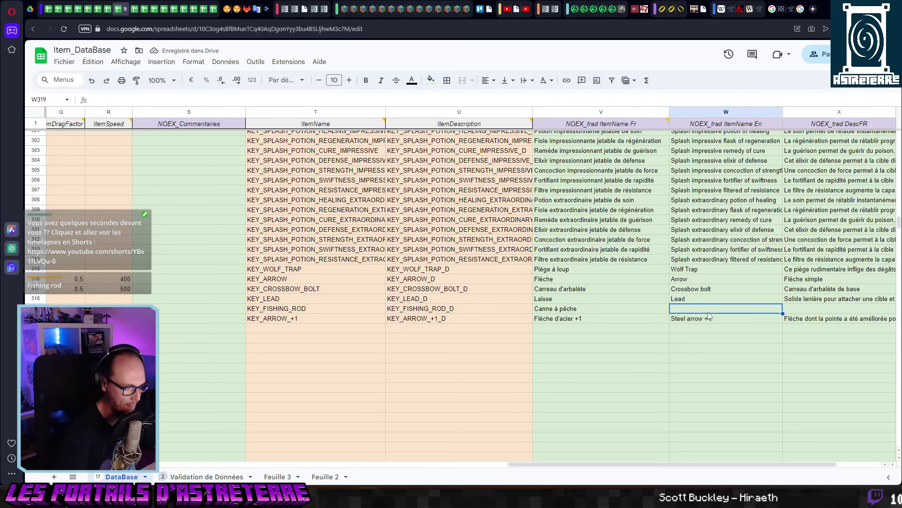
Enter "Fishing rod" as the English name and "La canne à pêche permet de saisir une cible et de la ramener à soit." as the French description.
{"action": "type", "text": "Fishing rod"}
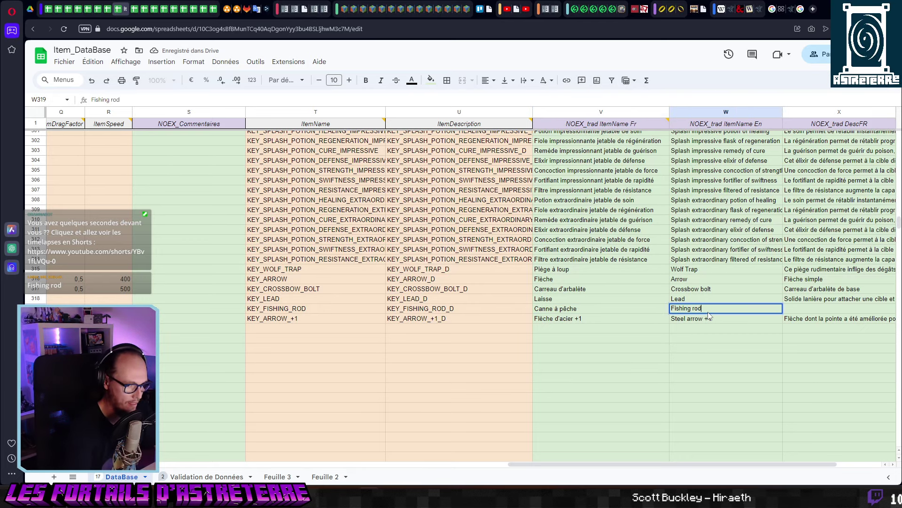
{"action": "key", "text": "Tab"}
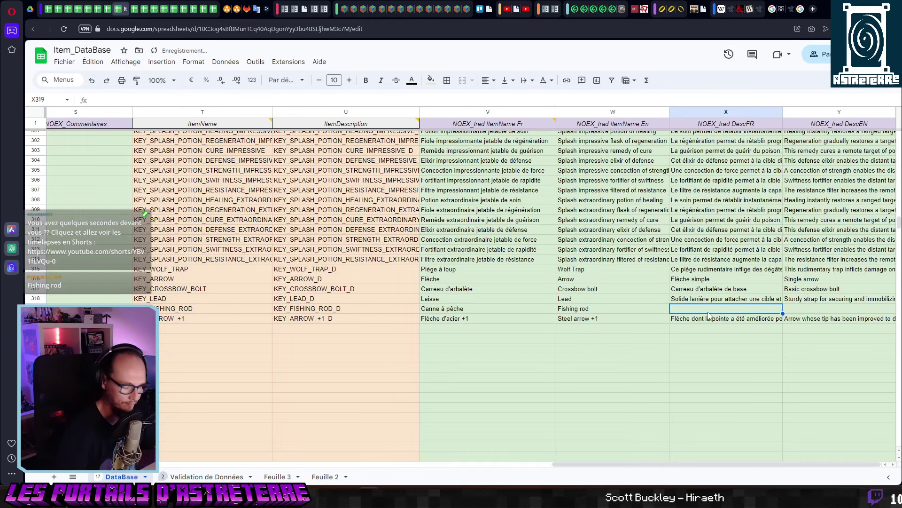
{"action": "type", "text": "La canne à pêche perm"}
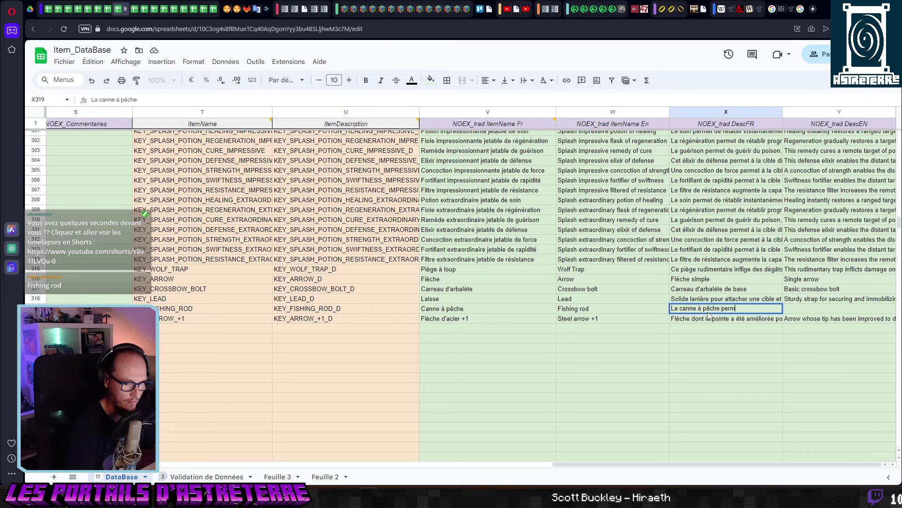
{"action": "type", "text": "et de saisir"}
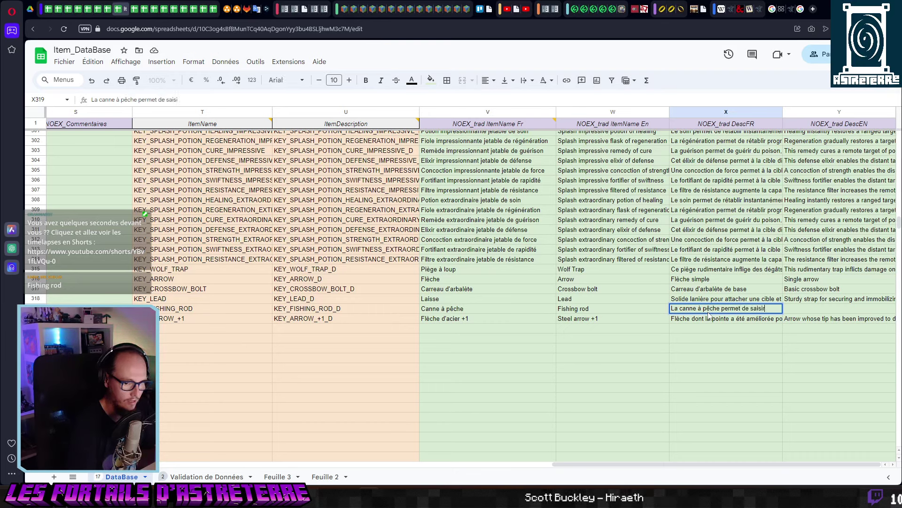
{"action": "type", "text": " une cible et de la ramener à soit."}
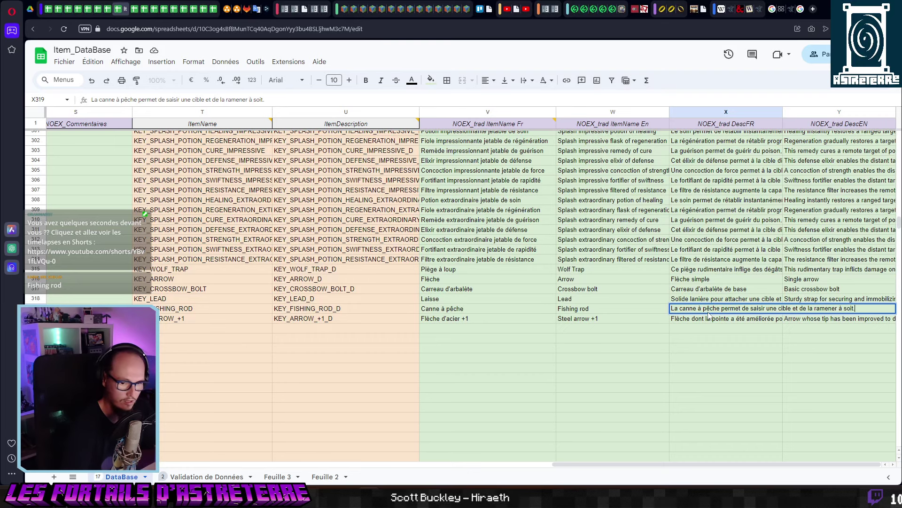
{"action": "left_click", "coordinate": [687, 333]}
Translate the fishing rod's French description into American English in DeepL and copy the translation.
{"action": "left_click", "coordinate": [697, 311]}
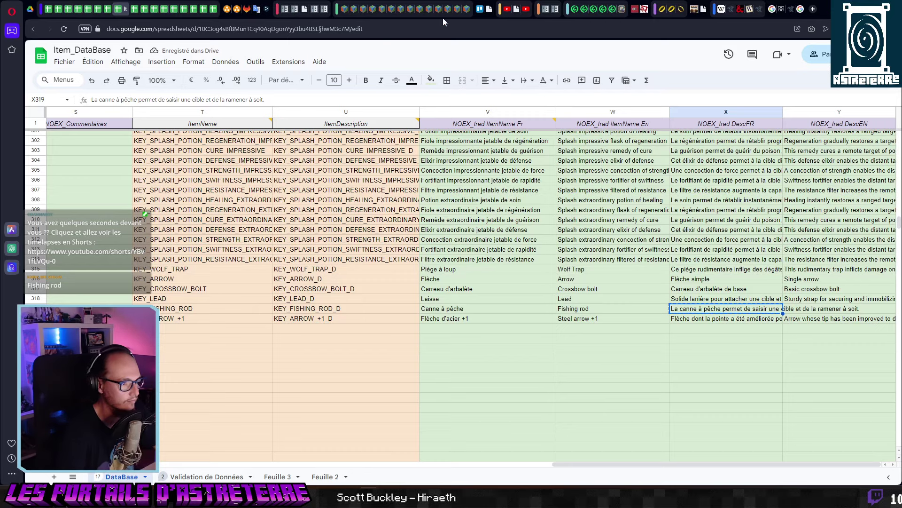
{"action": "left_click", "coordinate": [262, 10]}
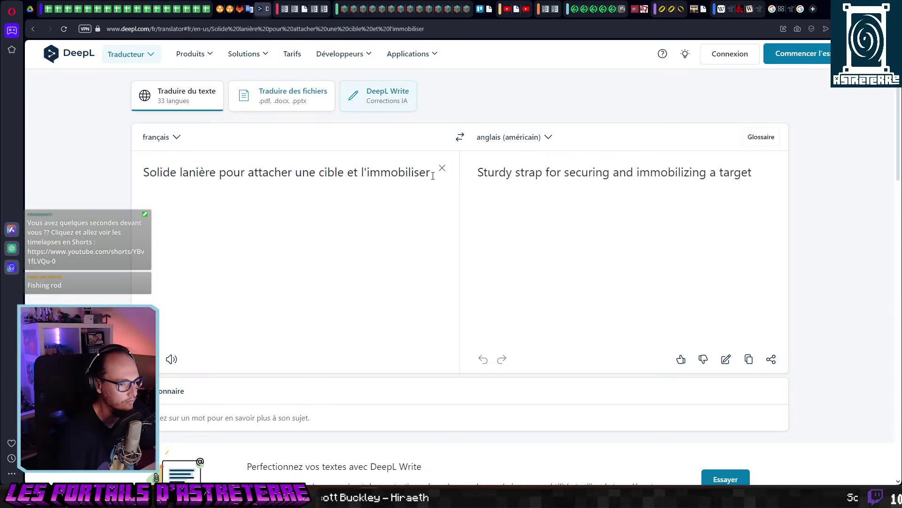
{"action": "left_click_drag", "start_coordinate": [433, 176], "coordinate": [192, 157]}
{"action": "type", "text": "La canne à pêche permet de saisir une cible et de la ramener à soit."}
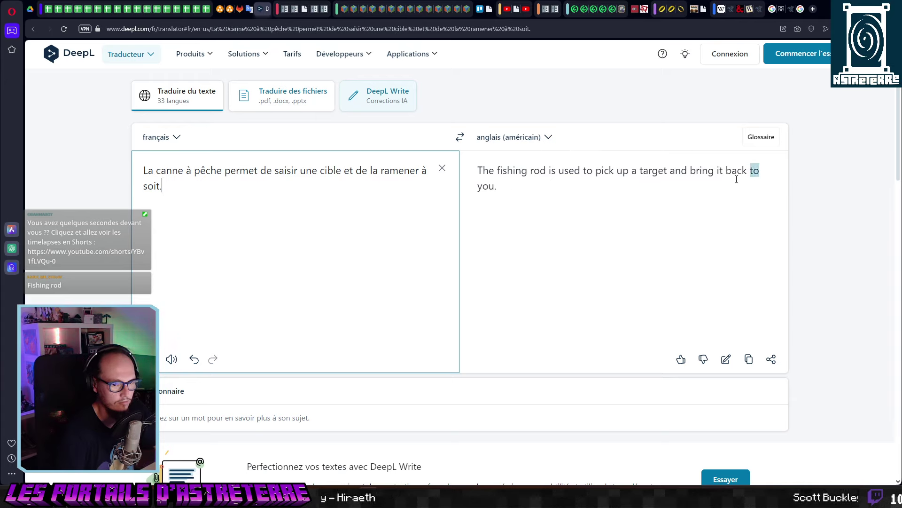
{"action": "left_click", "coordinate": [749, 360]}
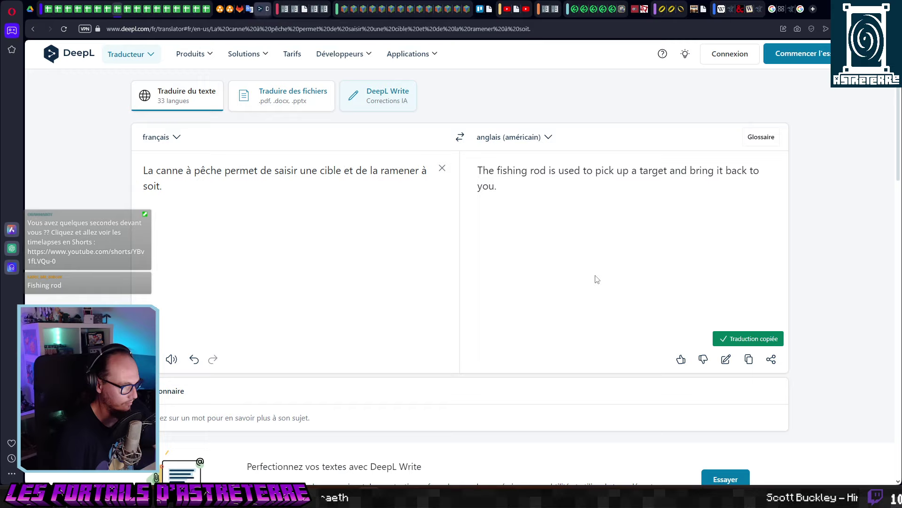
Back in Item_DataBase, enter "The fishing rod is used to pick up a target and bring it back to you." as the fishing rod's English description.
{"action": "key", "text": "ctrl+Tab"}
{"action": "left_click", "coordinate": [816, 310]}
{"action": "key", "text": "ctrl+v"}
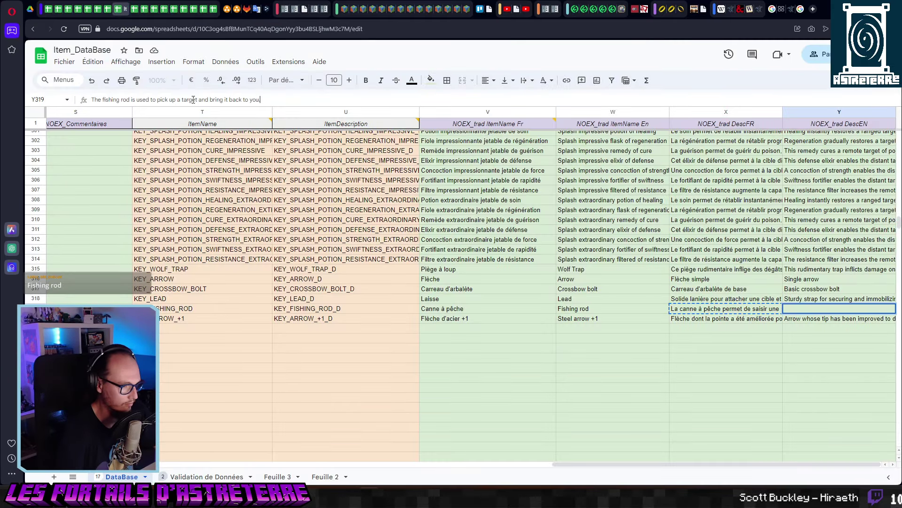
{"action": "left_click", "coordinate": [754, 377]}
{"action": "left_click", "coordinate": [811, 339]}
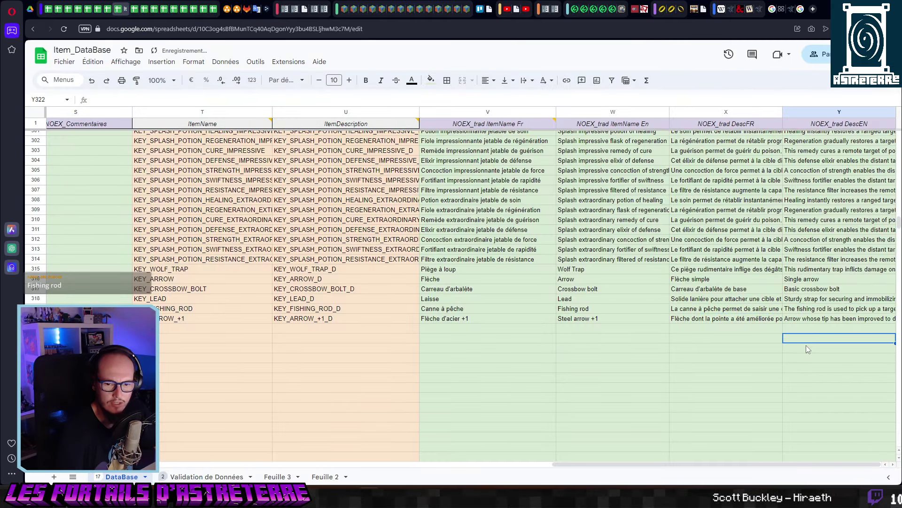
{"action": "key", "text": "Home"}
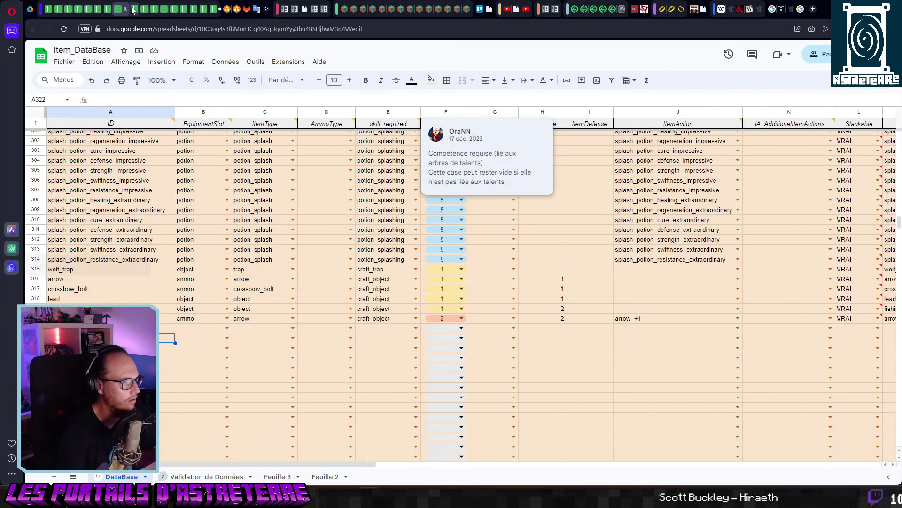
Switch to the translations spreadsheet and find the potion skill tree descriptions in its interface sheet.
{"action": "mouse_move", "coordinate": [213, 8]}
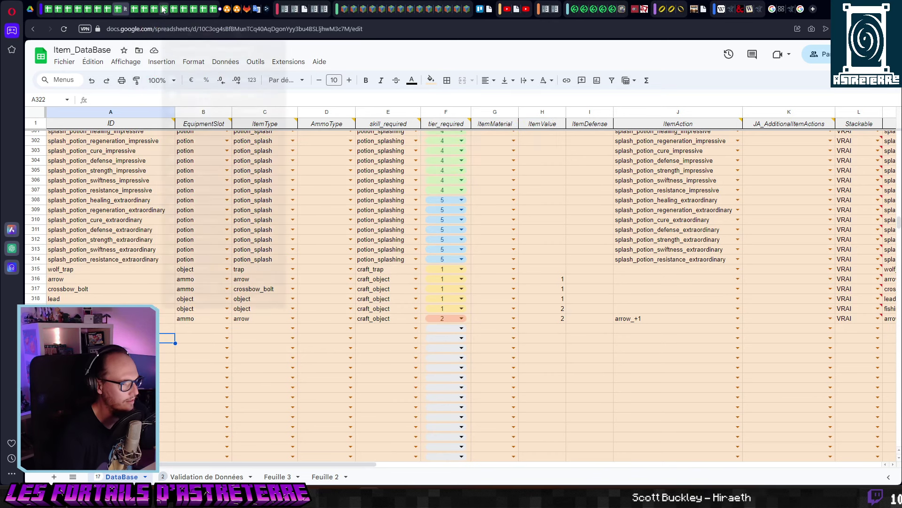
{"action": "left_click", "coordinate": [227, 272]}
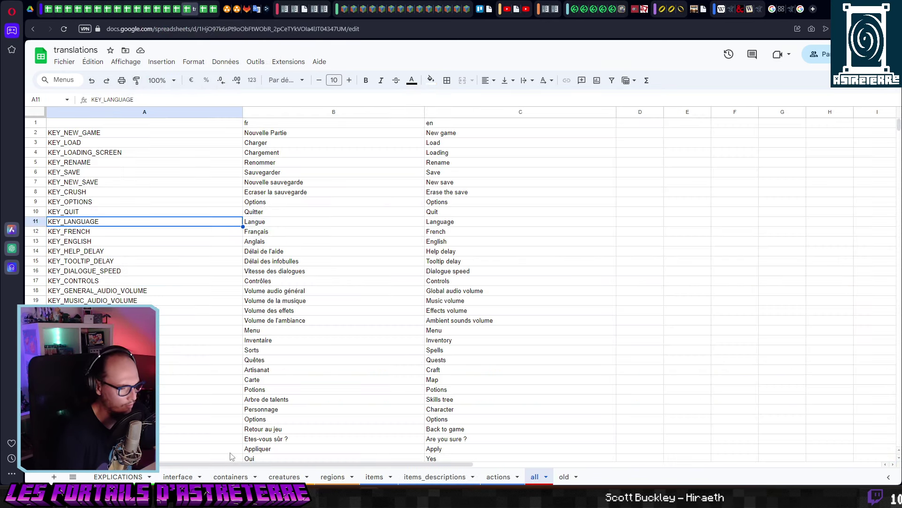
{"action": "left_click", "coordinate": [178, 477]}
{"action": "scroll", "coordinate": [226, 366], "scroll_direction": "down", "scroll_amount": 20}
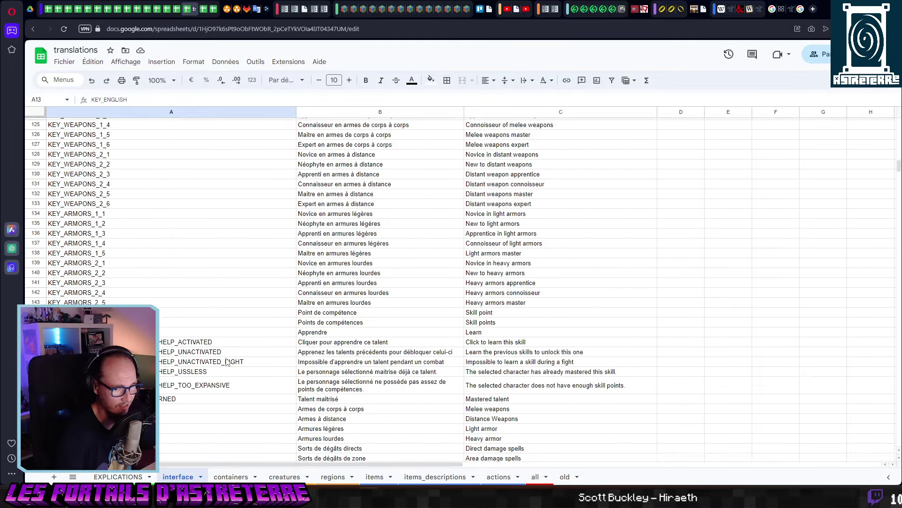
{"action": "scroll", "coordinate": [226, 362], "scroll_direction": "down", "scroll_amount": 20}
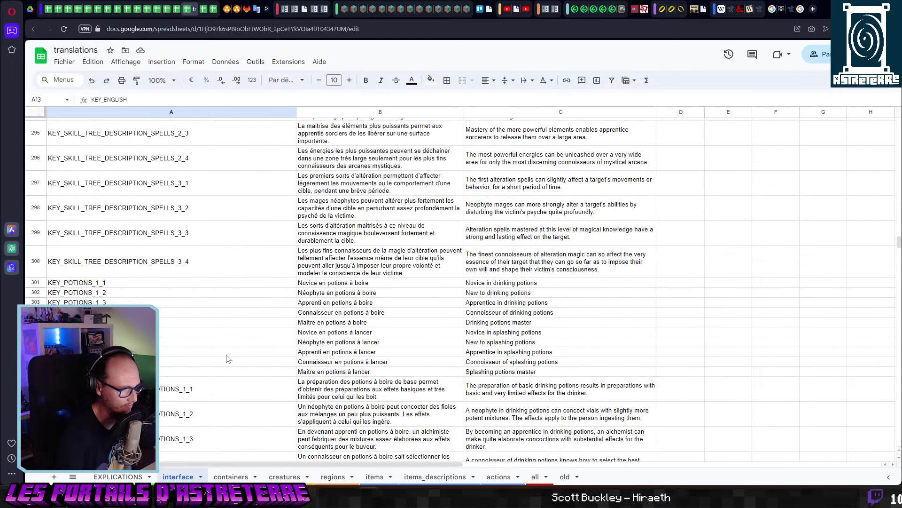
{"action": "scroll", "coordinate": [227, 358], "scroll_direction": "down", "scroll_amount": 5}
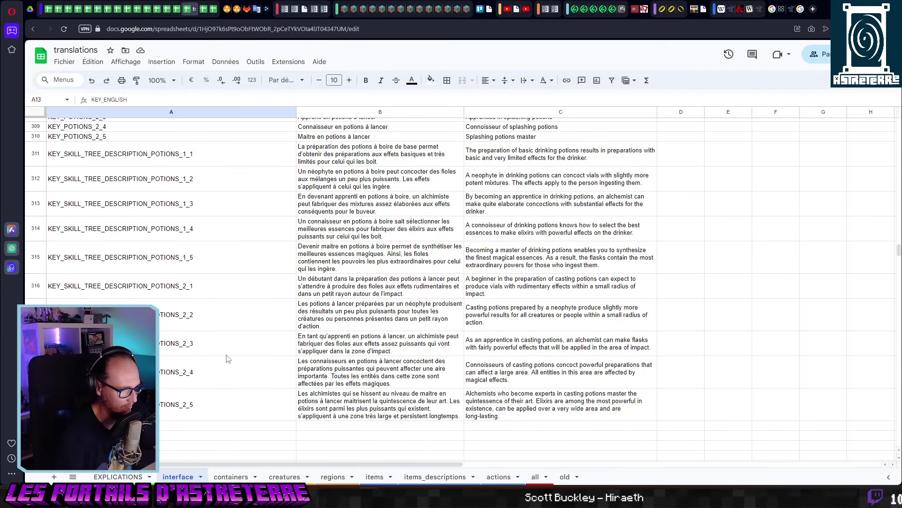
Replace the word "préparations" with "mélanges" in the French text of KEY_SKILL_TREE_DESCRIPTION_POTIONS_1_1.
{"action": "left_click", "coordinate": [352, 292]}
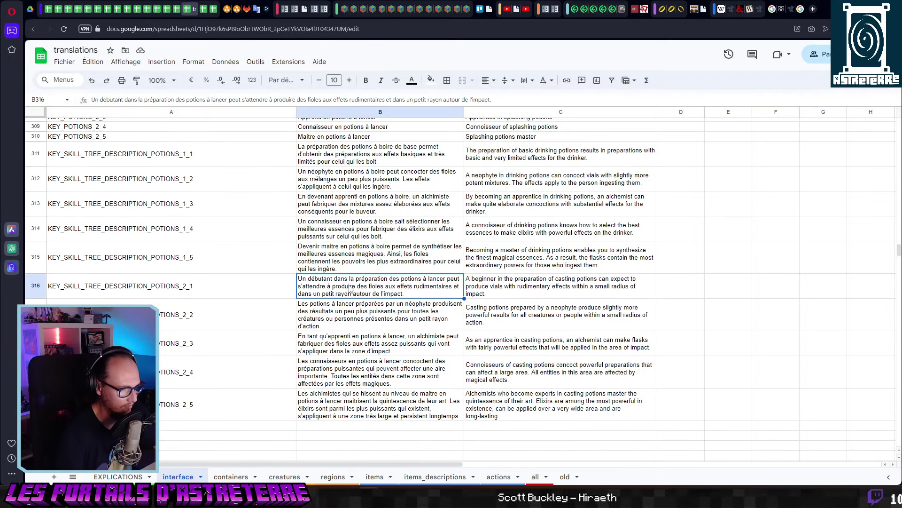
{"action": "scroll", "coordinate": [350, 291], "scroll_direction": "up", "scroll_amount": 2}
{"action": "left_click", "coordinate": [352, 214]}
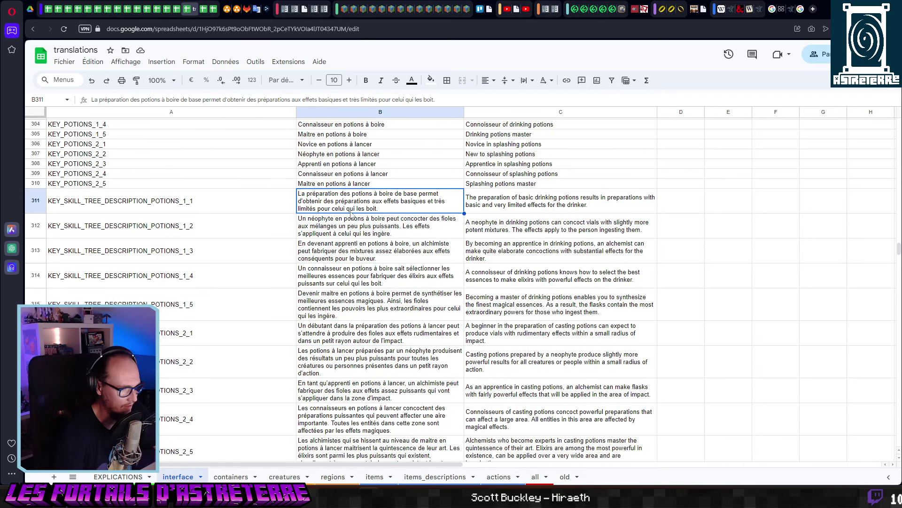
{"action": "double_click", "coordinate": [274, 99]}
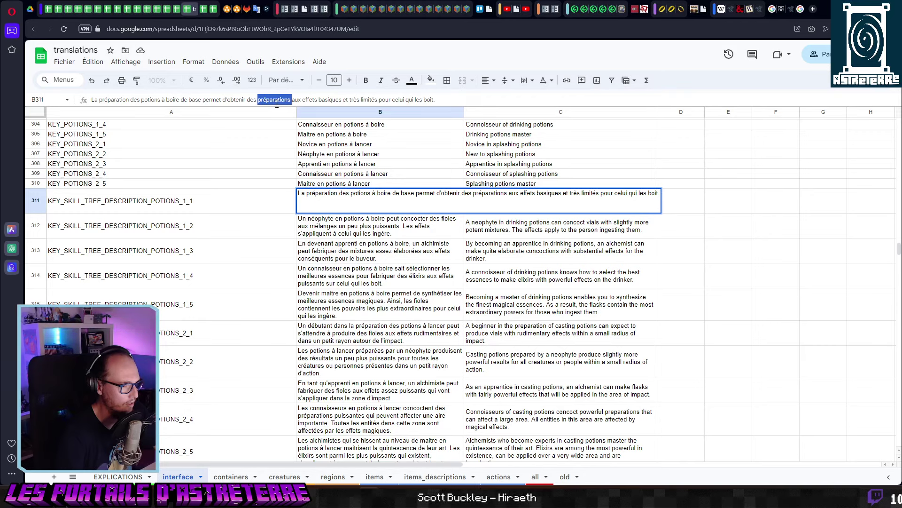
{"action": "type", "text": "mélanges"}
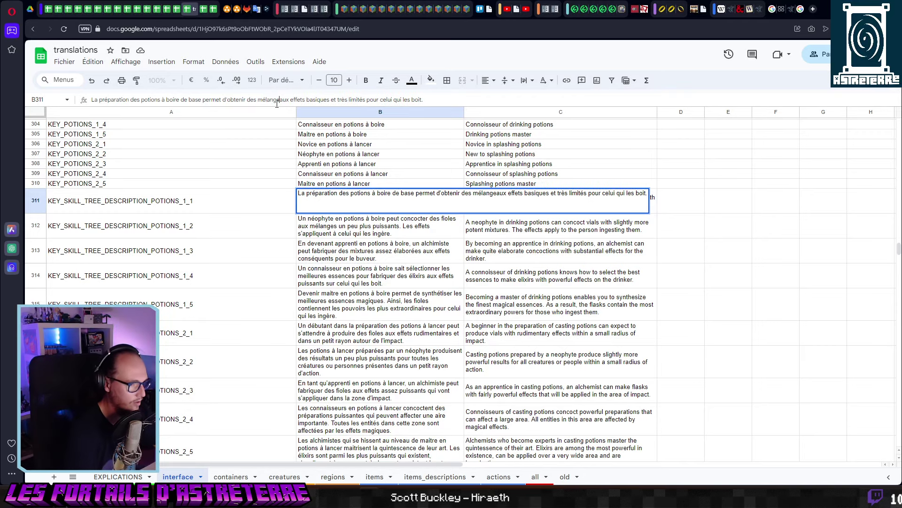
{"action": "left_click", "coordinate": [356, 261]}
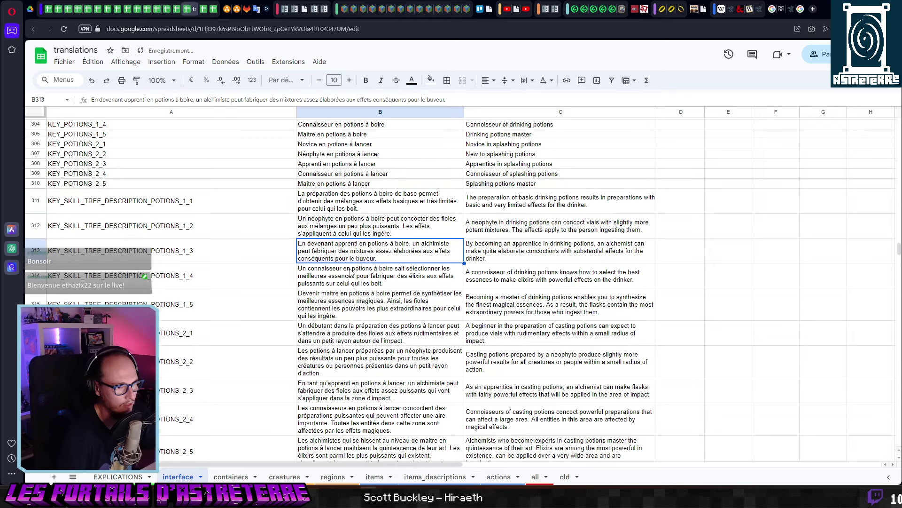
{"action": "scroll", "coordinate": [353, 270], "scroll_direction": "down", "scroll_amount": 3}
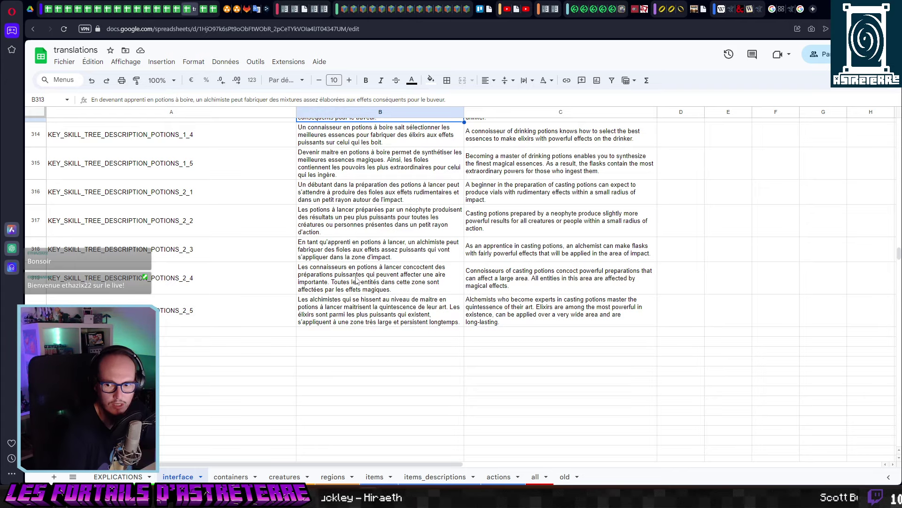
Switch to File Explorer and copy fishing_rod.png from JDR Astreterre's assets jeu de base, in the folder assets/minecraft/textures/item.
{"action": "key", "text": "ctrl+Tab"}
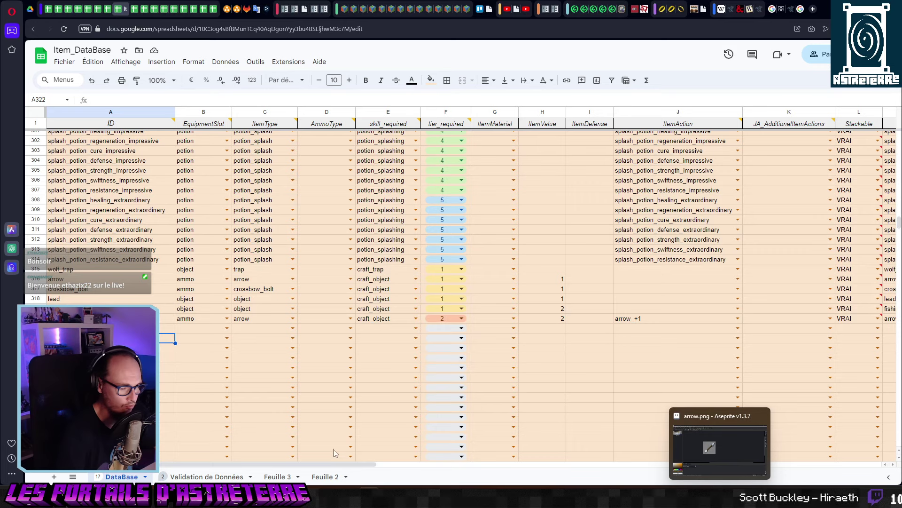
{"action": "key", "text": "alt+Tab"}
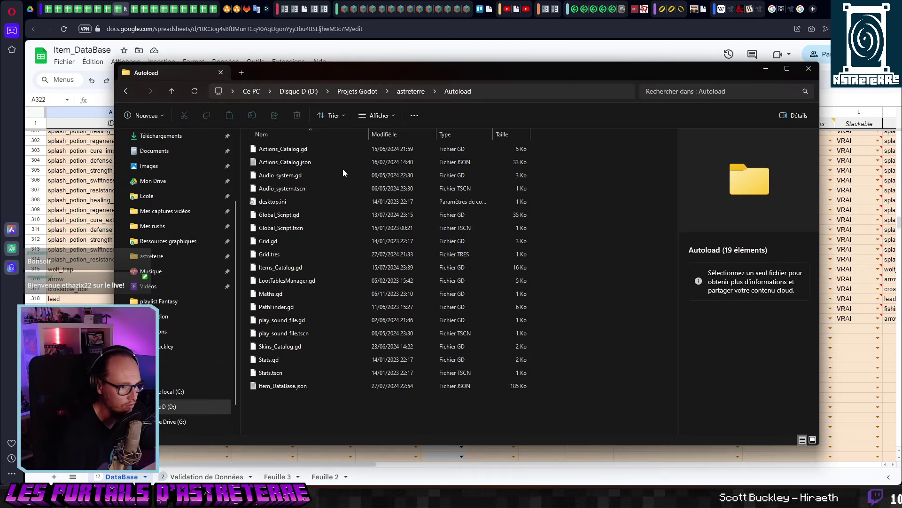
{"action": "left_click", "coordinate": [243, 73]}
{"action": "left_click", "coordinate": [170, 301]}
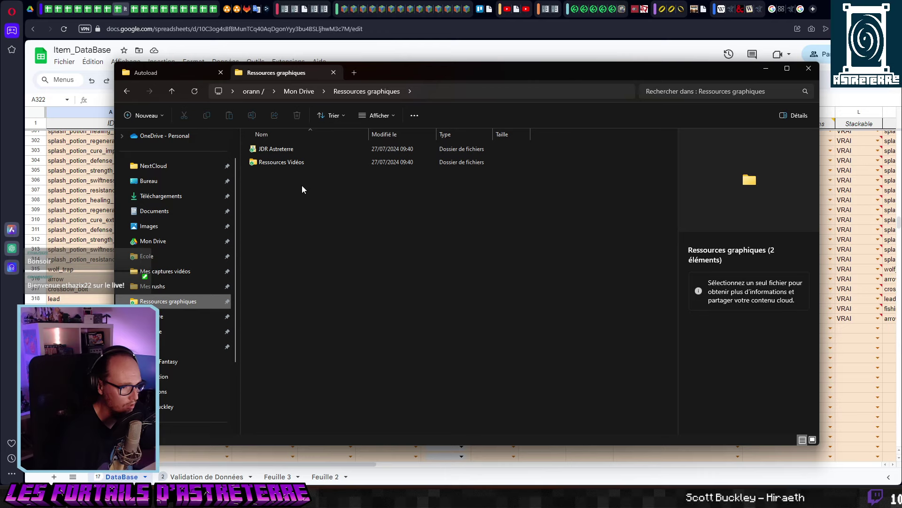
{"action": "double_click", "coordinate": [282, 151]}
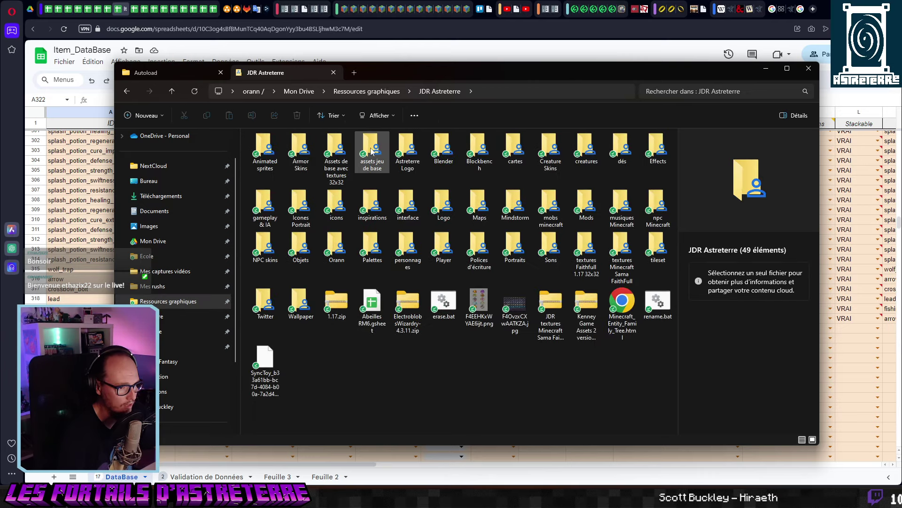
{"action": "double_click", "coordinate": [372, 151]}
{"action": "double_click", "coordinate": [263, 149]}
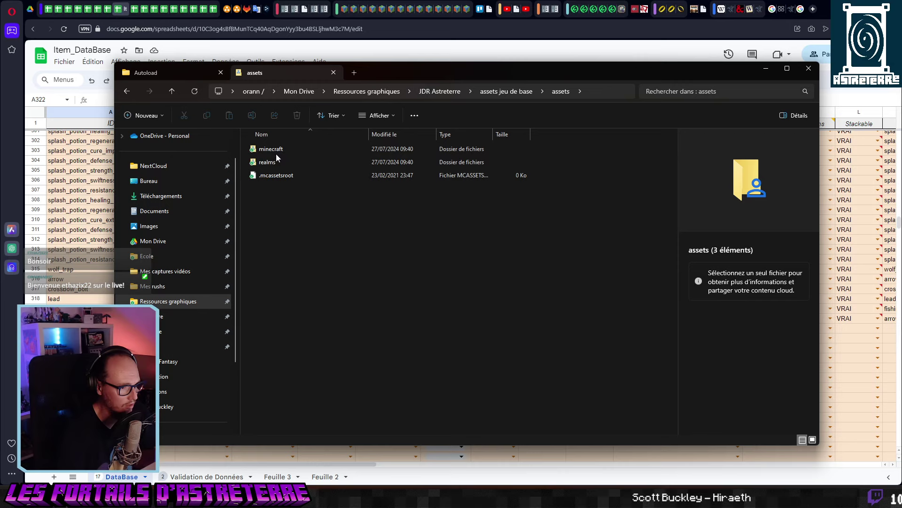
{"action": "double_click", "coordinate": [276, 150]}
{"action": "double_click", "coordinate": [275, 252]}
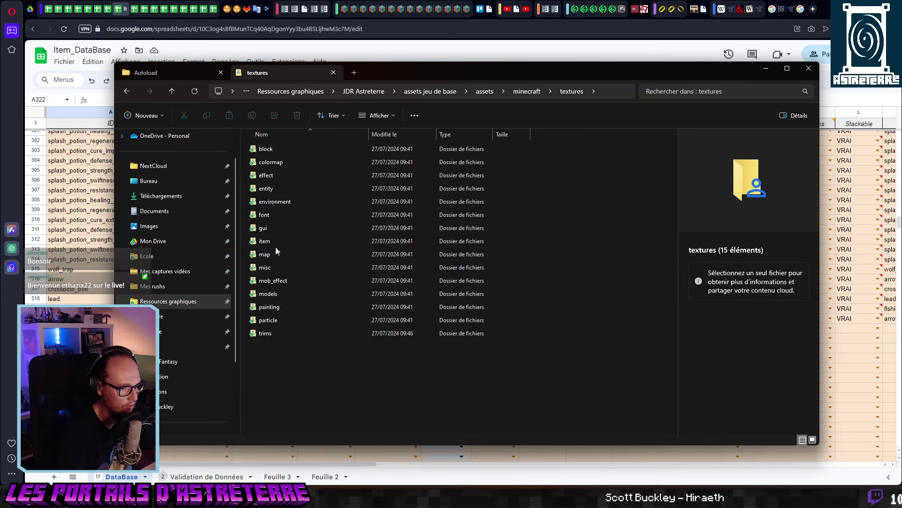
{"action": "double_click", "coordinate": [273, 239]}
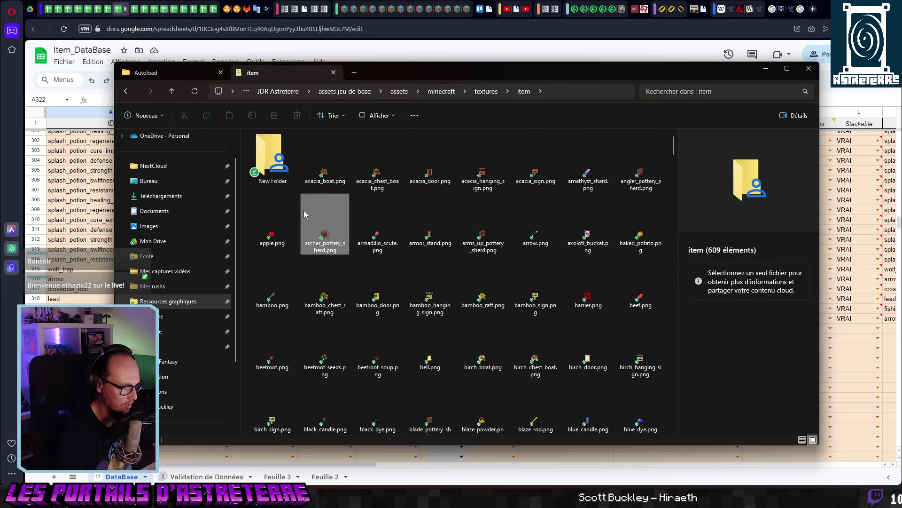
{"action": "type", "text": "fis"}
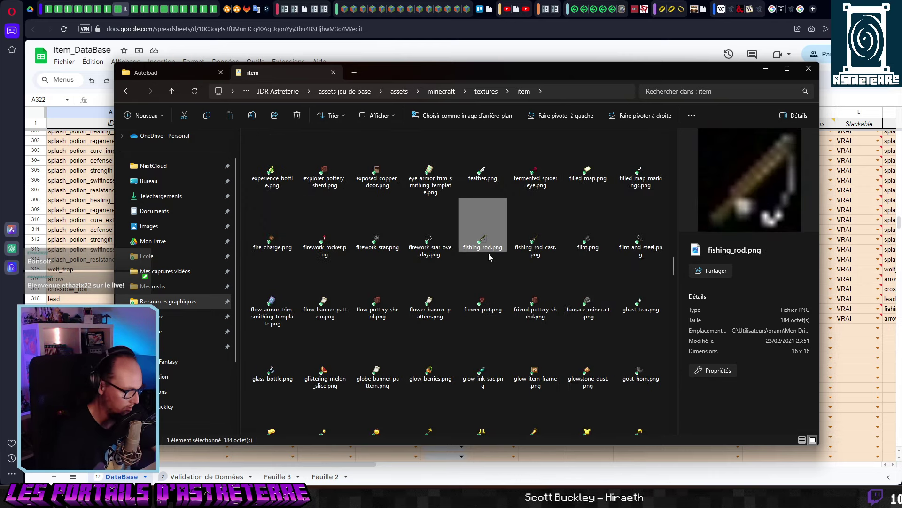
Paste fishing_rod.png into the Assets/Item_Icons folder of the astreterre Godot project.
{"action": "left_click", "coordinate": [164, 72]}
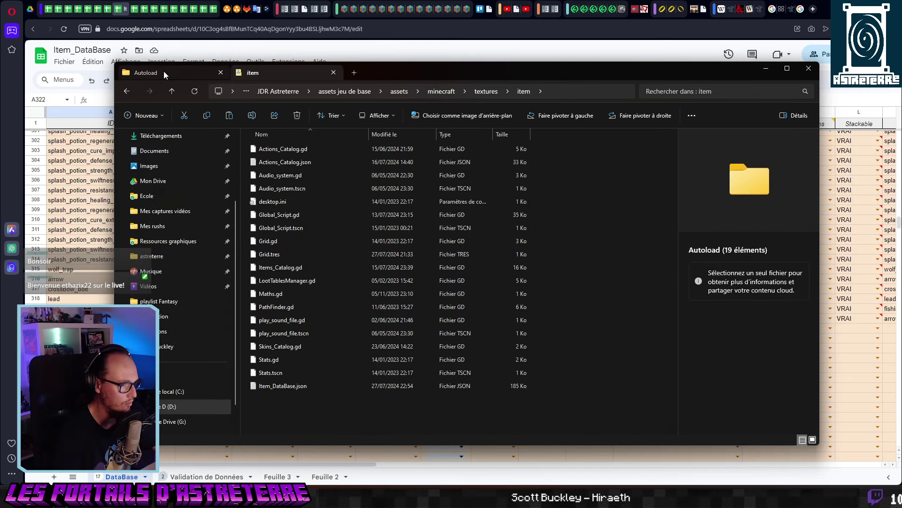
{"action": "left_click", "coordinate": [252, 74]}
{"action": "left_click", "coordinate": [188, 72]}
{"action": "left_click", "coordinate": [405, 91]}
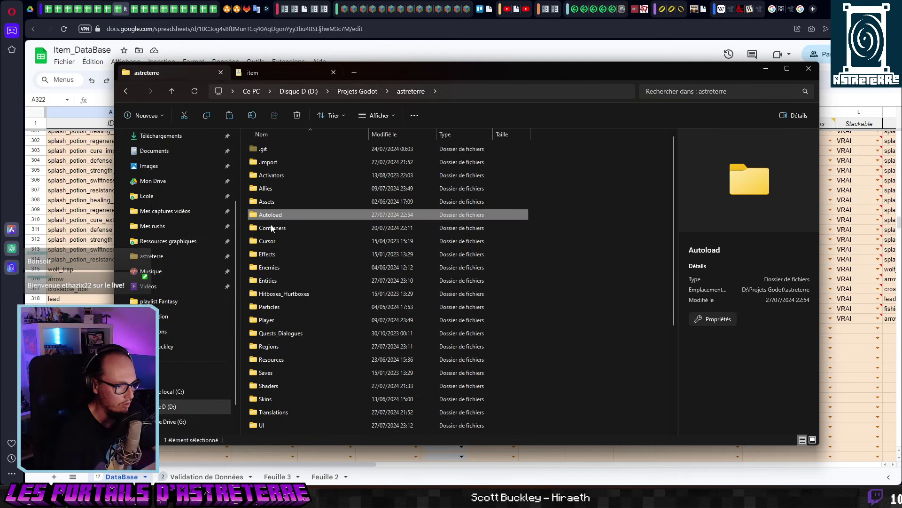
{"action": "double_click", "coordinate": [283, 200]}
{"action": "left_click", "coordinate": [281, 280]}
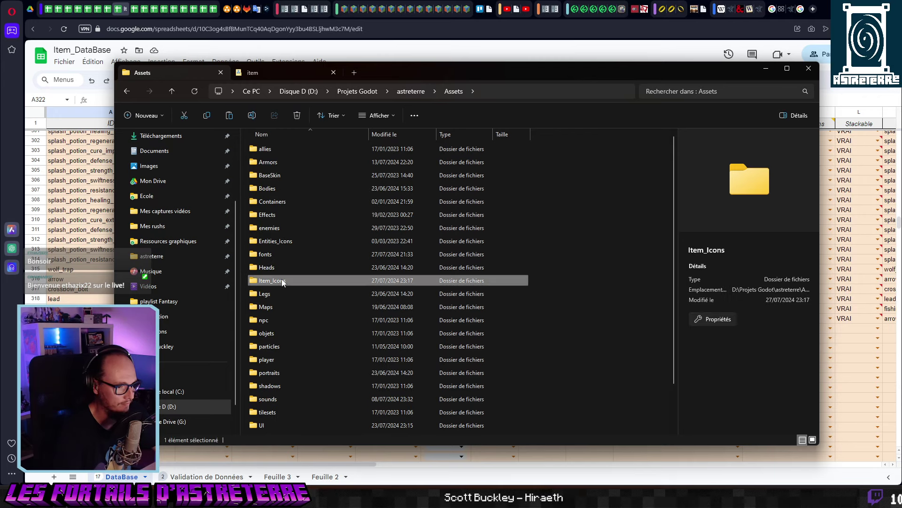
{"action": "double_click", "coordinate": [281, 280]}
{"action": "key", "text": "ctrl+v"}
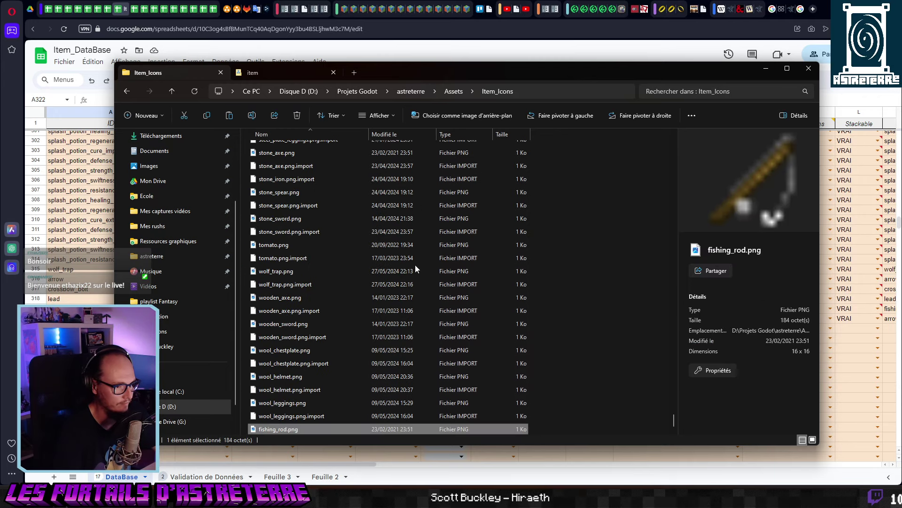
Return to the Item_DataBase spreadsheet and enter the ID crossbow_bolt_+1 in cell A321.
{"action": "left_click", "coordinate": [578, 280]}
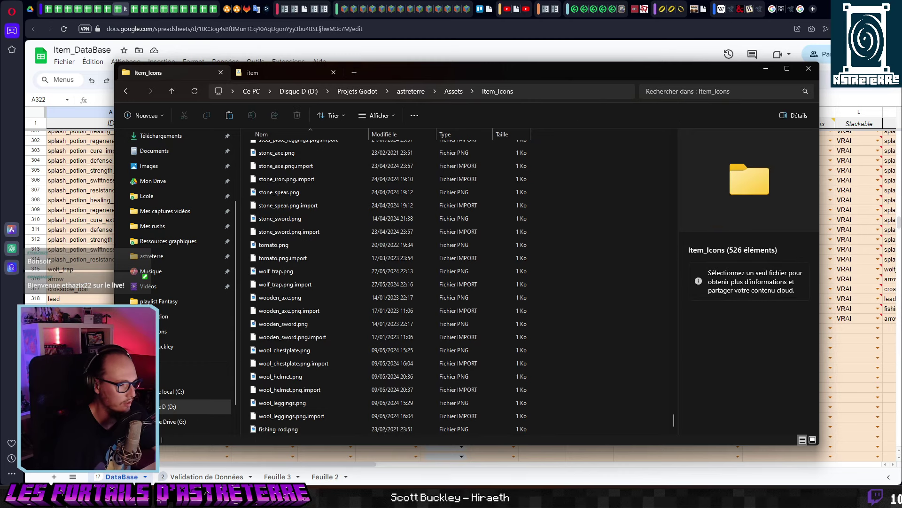
{"action": "left_click", "coordinate": [111, 328]}
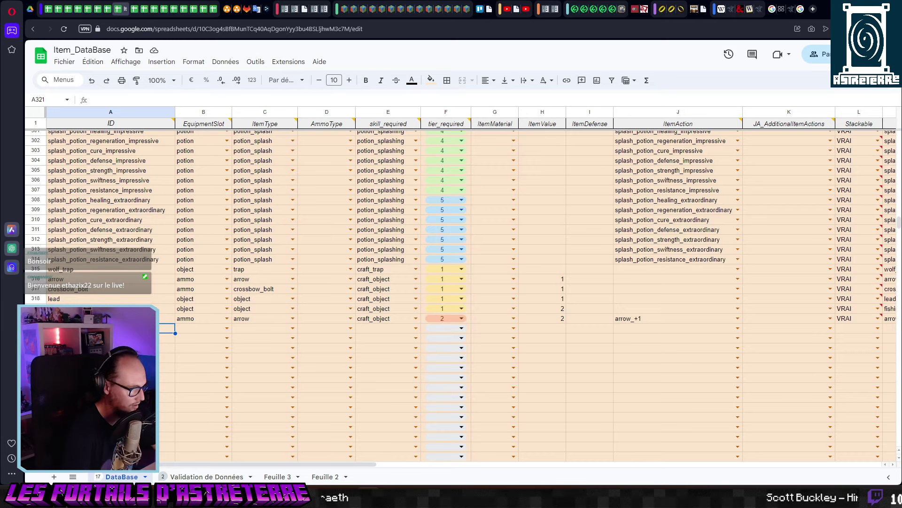
{"action": "type", "text": "crossbow"}
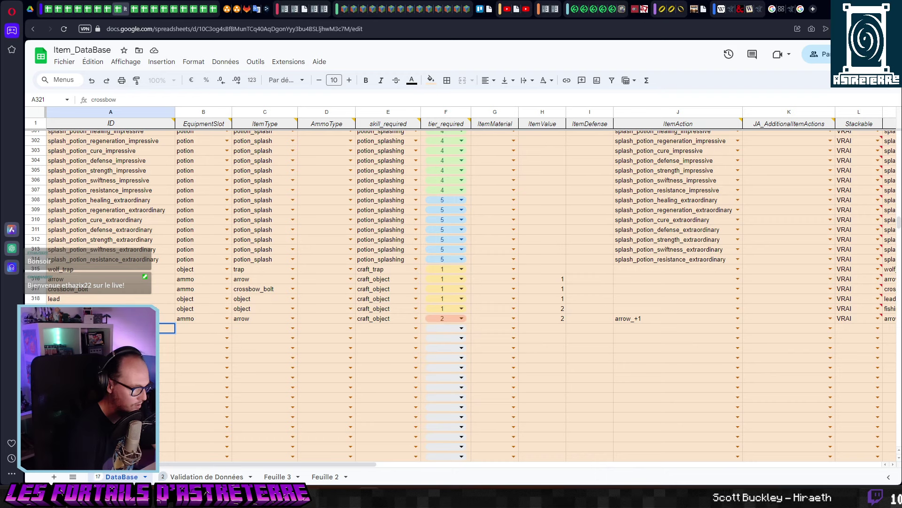
{"action": "type", "text": "_bolt"}
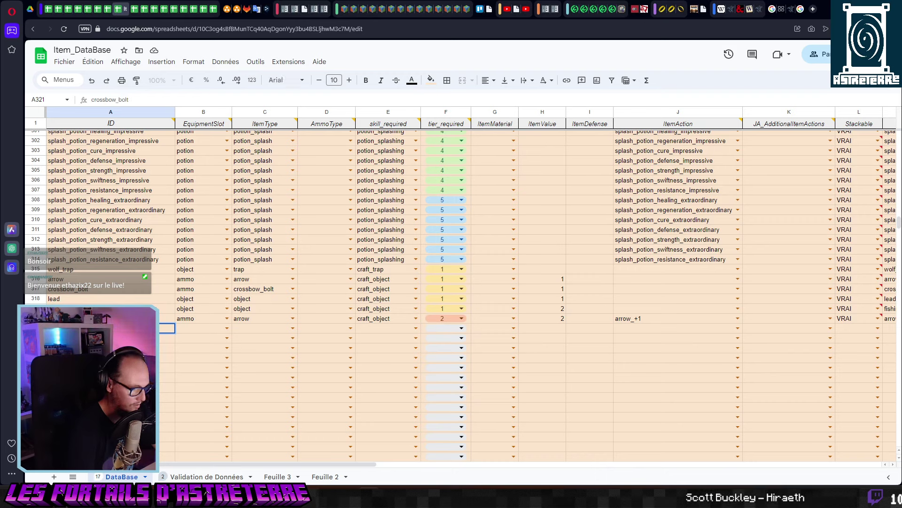
{"action": "type", "text": "_+1"}
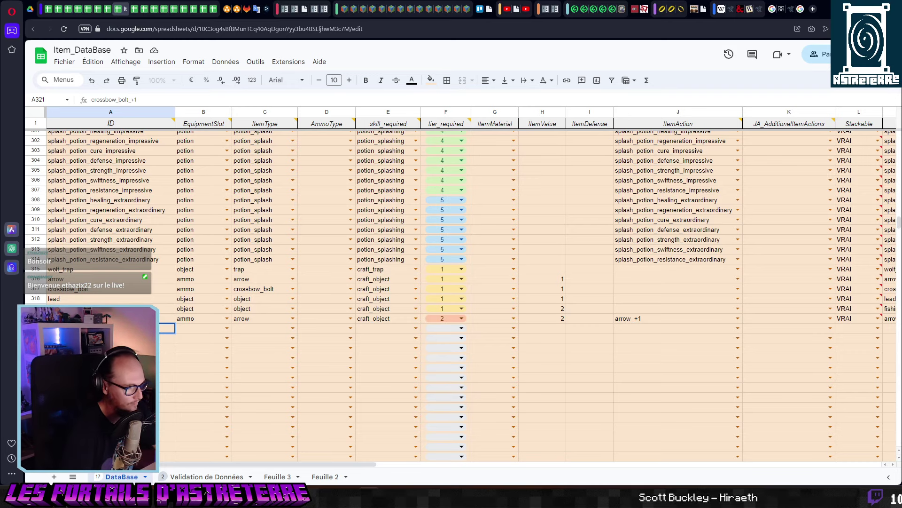
{"action": "key", "text": "Tab"}
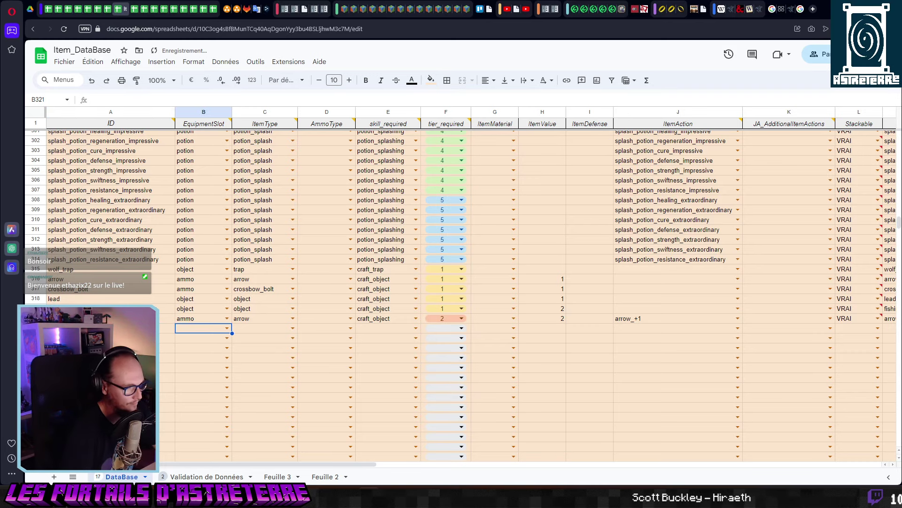
Set the crossbow_bolt_+1 item's EquipmentSlot to ammo and its ItemType to crossbow_bolt.
{"action": "type", "text": "ammo"}
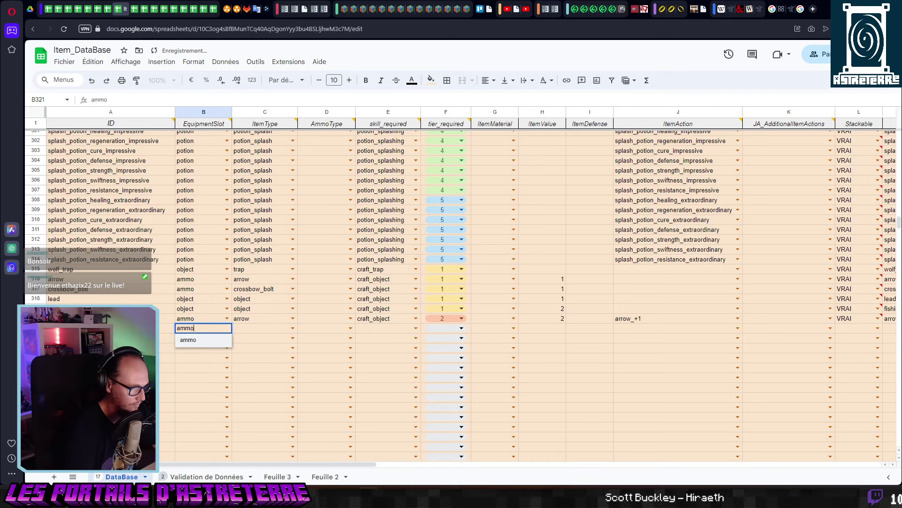
{"action": "key", "text": "Return"}
{"action": "double_click", "coordinate": [240, 328]}
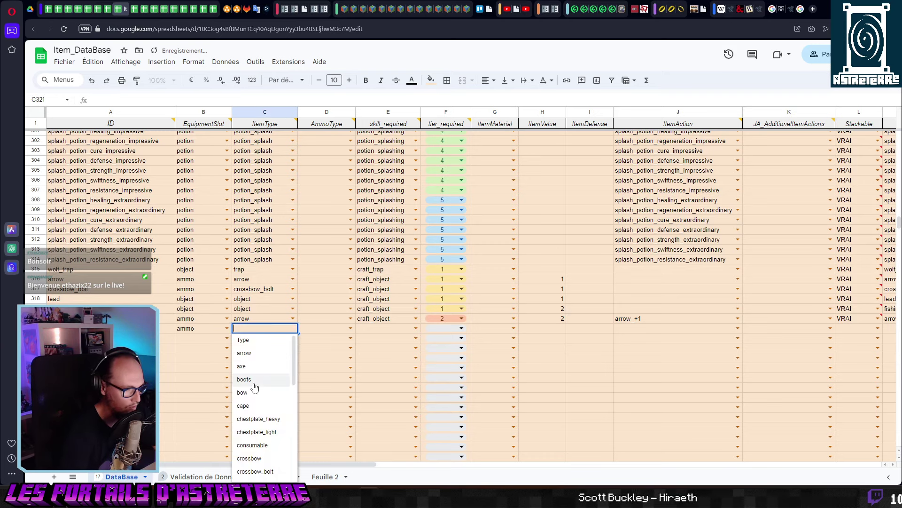
{"action": "scroll", "coordinate": [254, 358], "scroll_direction": "down", "scroll_amount": 2}
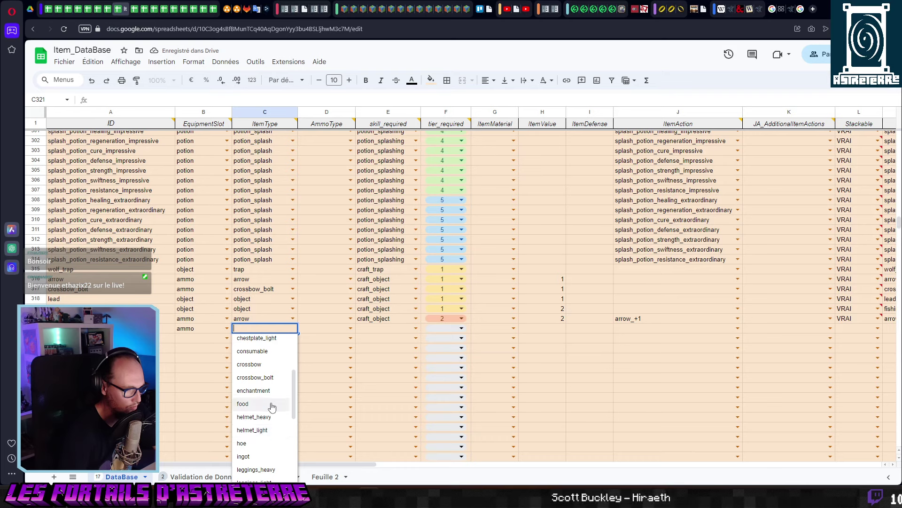
{"action": "left_click", "coordinate": [263, 376]}
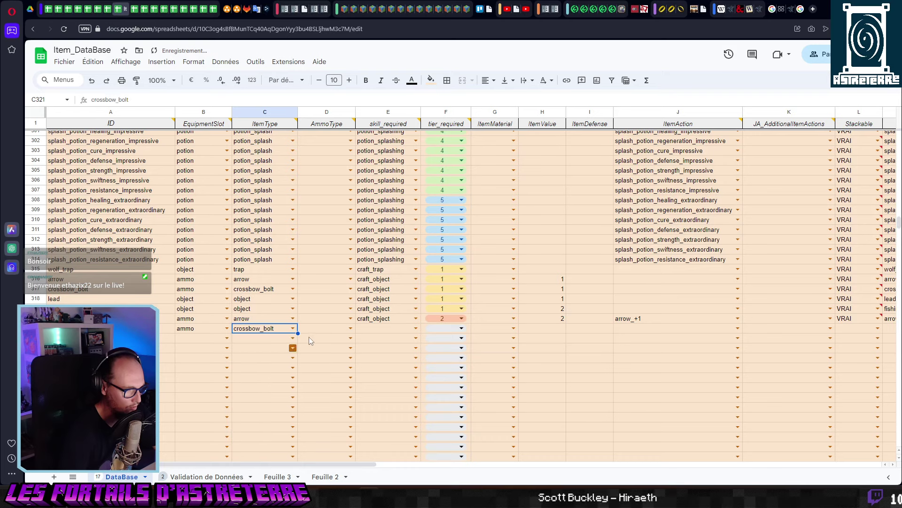
Set skill_required to craft_object and tier_required to 2 for the crossbow_bolt_+1 item.
{"action": "double_click", "coordinate": [387, 329]}
{"action": "scroll", "coordinate": [401, 417], "scroll_direction": "down", "scroll_amount": 3}
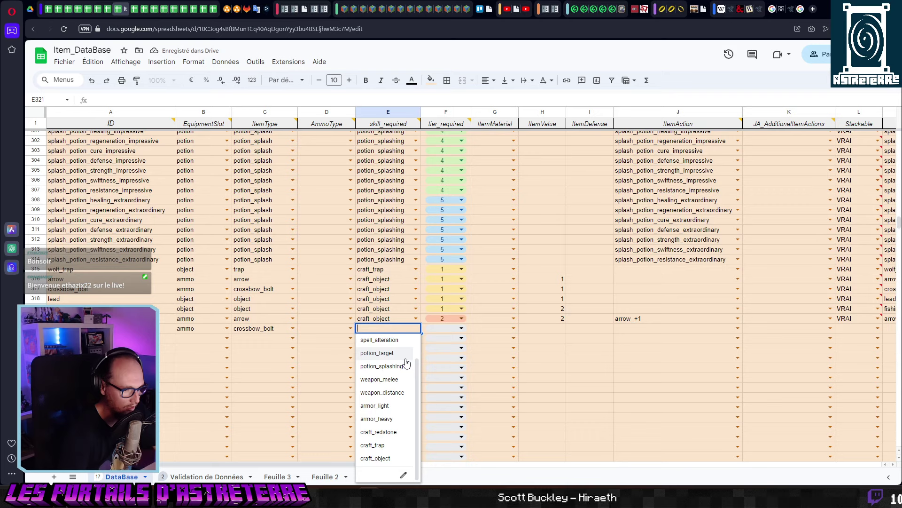
{"action": "left_click", "coordinate": [381, 458]}
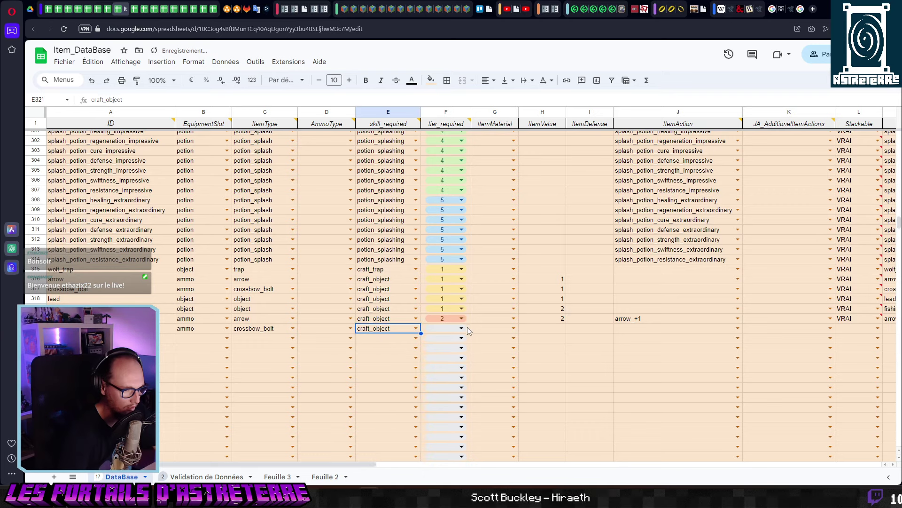
{"action": "left_click", "coordinate": [465, 329]}
{"action": "left_click", "coordinate": [444, 372]}
Set the crossbow_bolt_+1 item's ItemValue to 3 and its Stackable value to VRAI.
{"action": "left_click", "coordinate": [563, 330]}
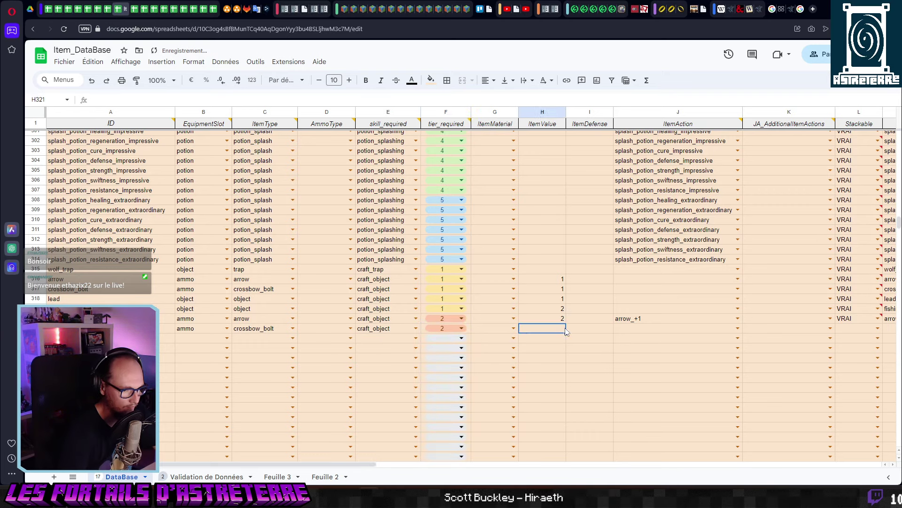
{"action": "type", "text": "3"}
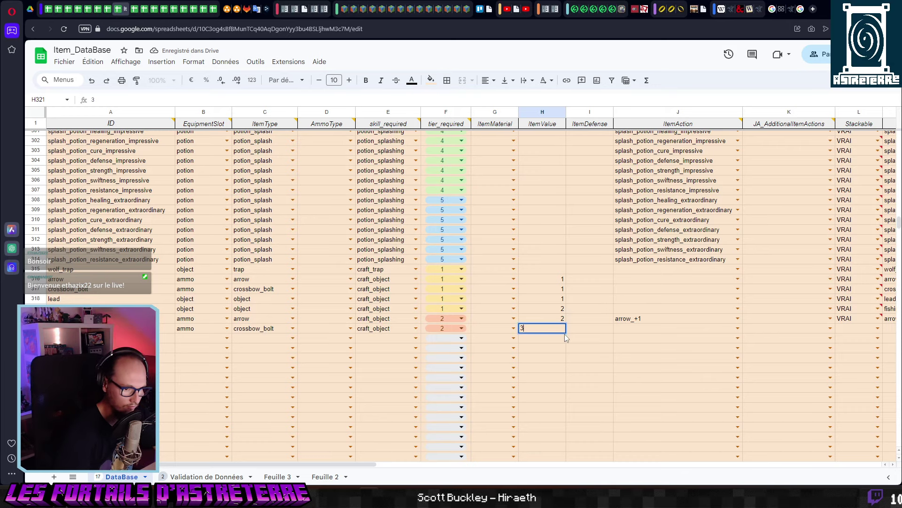
{"action": "key", "text": "Tab"}
{"action": "key", "text": "Tab"}
{"action": "key", "text": "Tab"}
{"action": "key", "text": "Tab"}
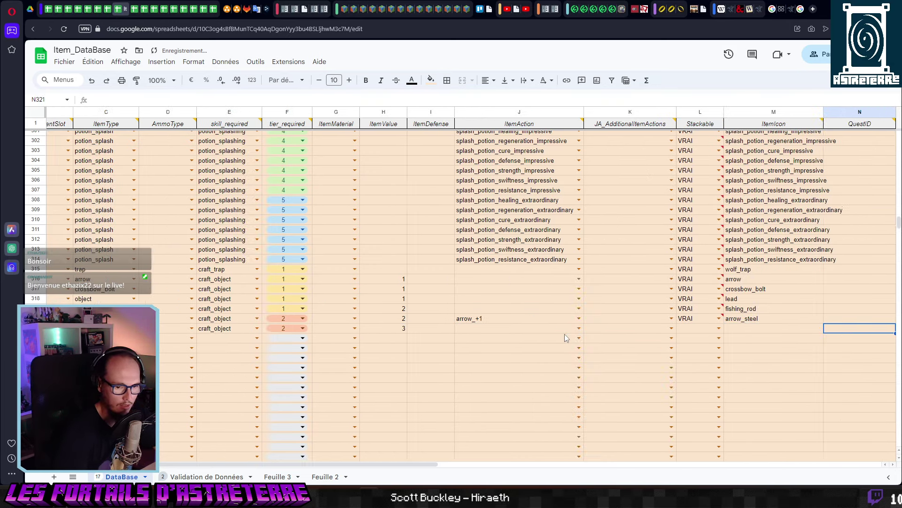
{"action": "type", "text": "VRAI"}
{"action": "key", "text": "Return"}
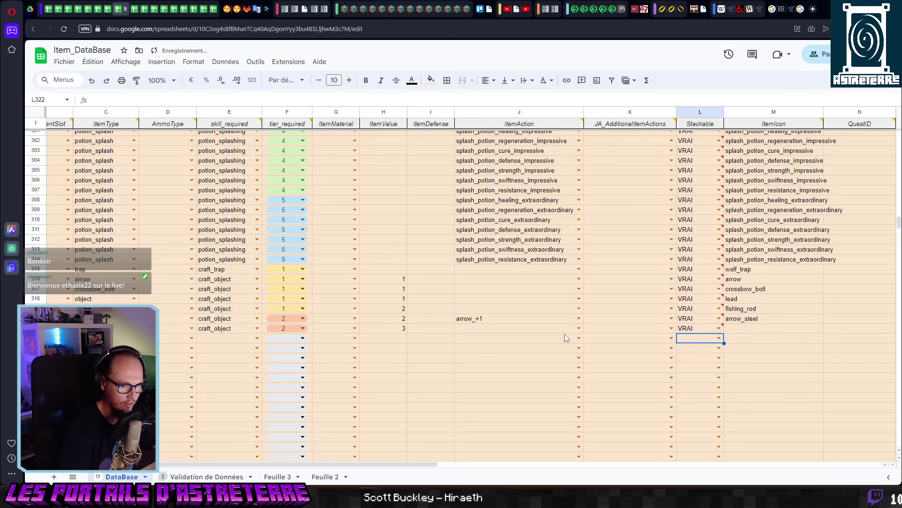
Copy the basic crossbow bolt's ItemIcon name into row 321 and extend it to crossbow_bolt_steel.
{"action": "key", "text": "Tab"}
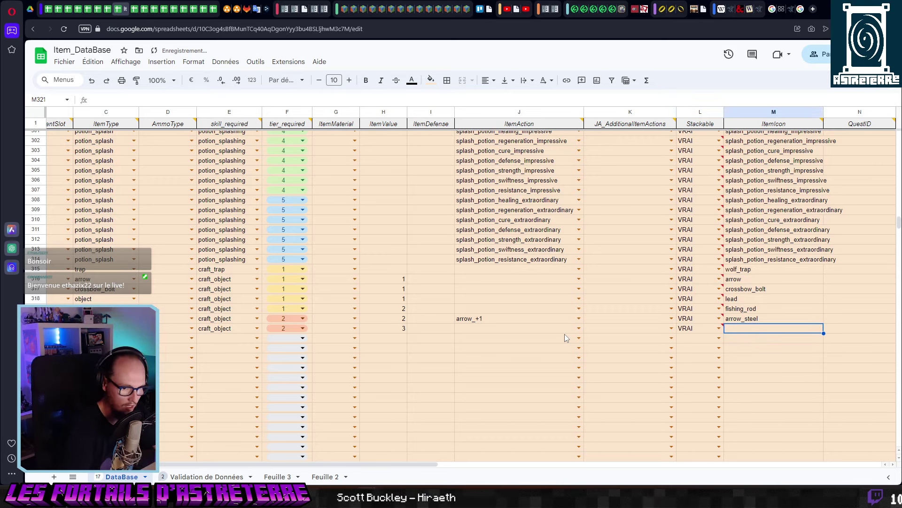
{"action": "key", "text": "Up"}
{"action": "key", "text": "Up"}
{"action": "key", "text": "Up"}
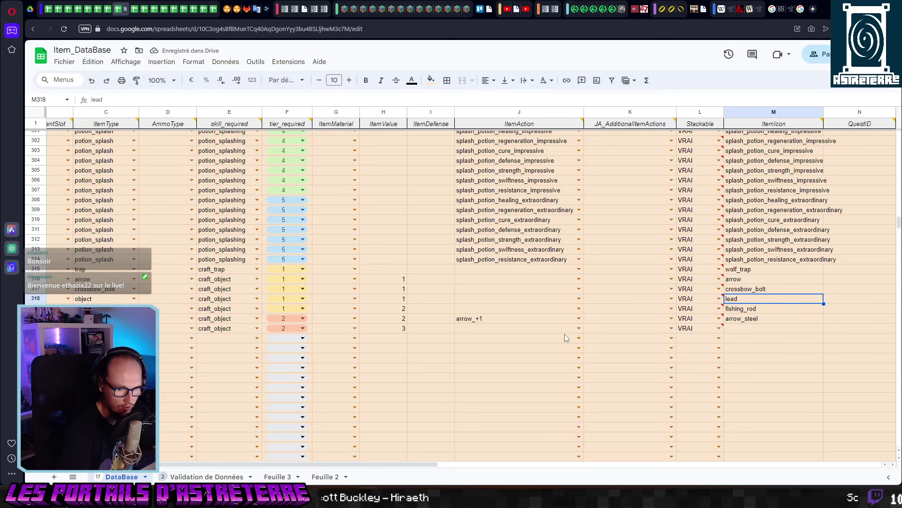
{"action": "key", "text": "Up"}
{"action": "key", "text": "Up"}
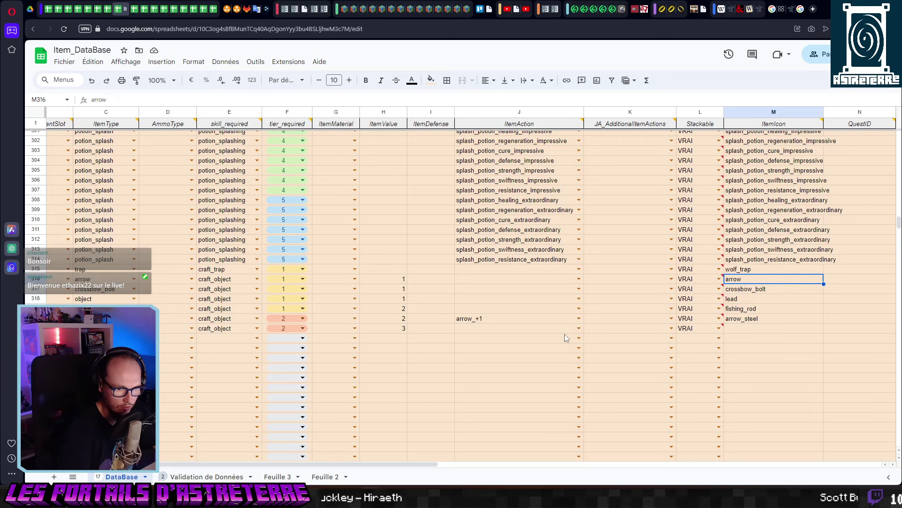
{"action": "key", "text": "Down"}
{"action": "key", "text": "Down"}
{"action": "key", "text": "Down"}
{"action": "key", "text": "Down"}
{"action": "key", "text": "Down"}
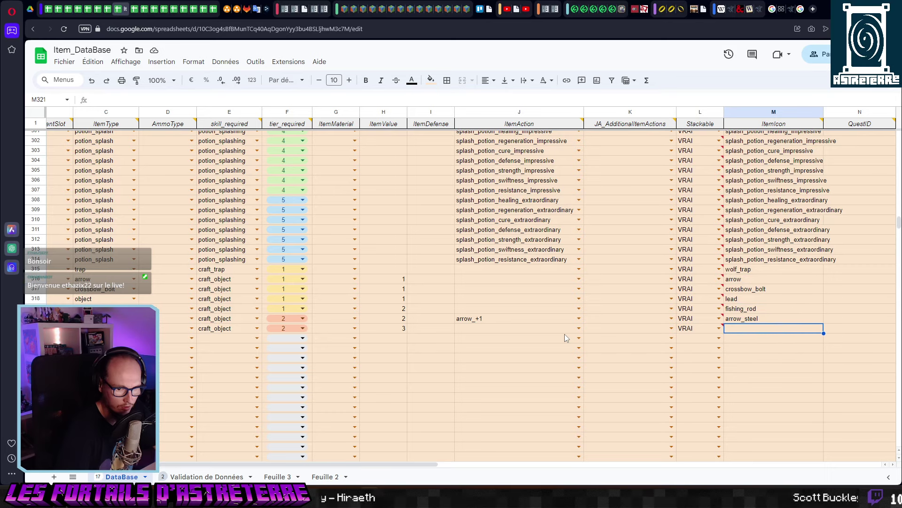
{"action": "left_click", "coordinate": [748, 289]}
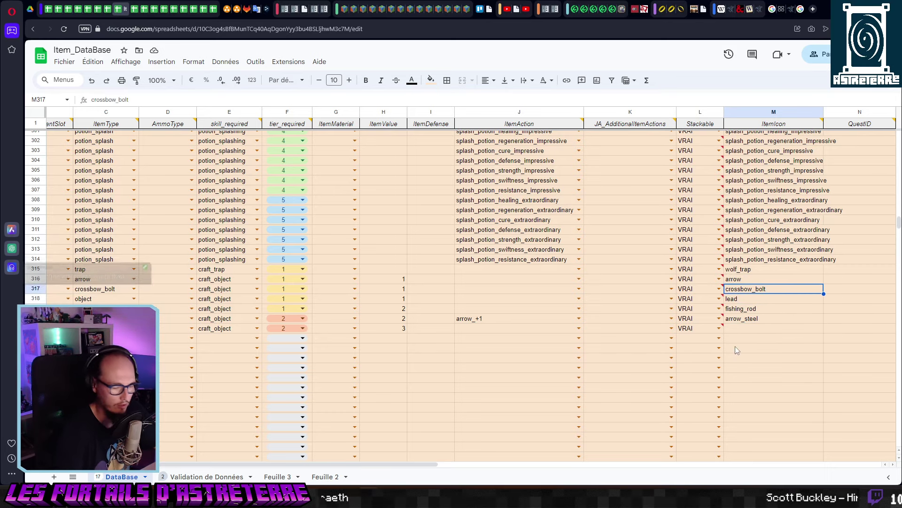
{"action": "key", "text": "ctrl+c"}
{"action": "left_click", "coordinate": [749, 328]}
{"action": "key", "text": "ctrl+v"}
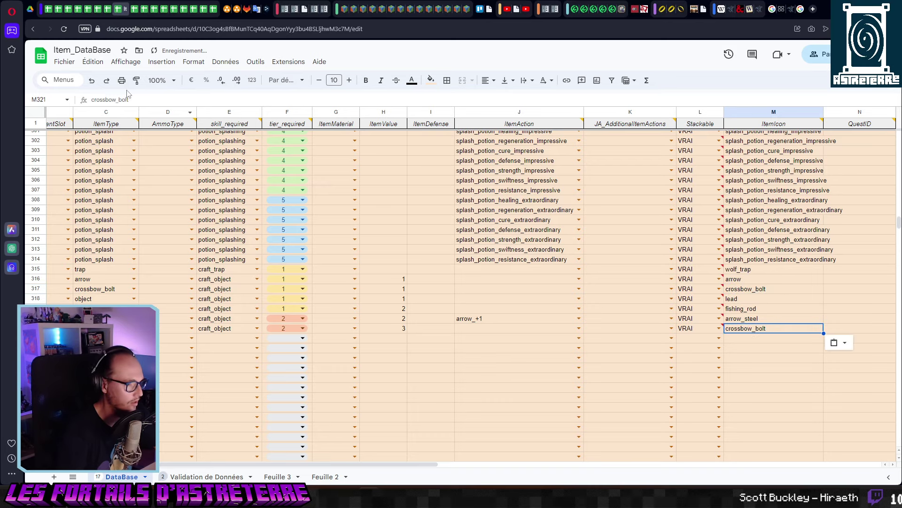
{"action": "left_click", "coordinate": [142, 99]}
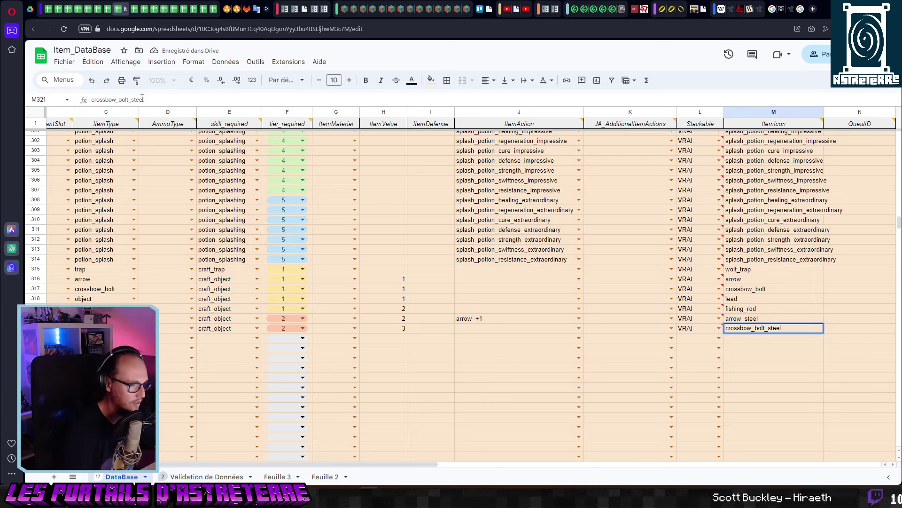
{"action": "type", "text": "_steel"}
{"action": "key", "text": "Return"}
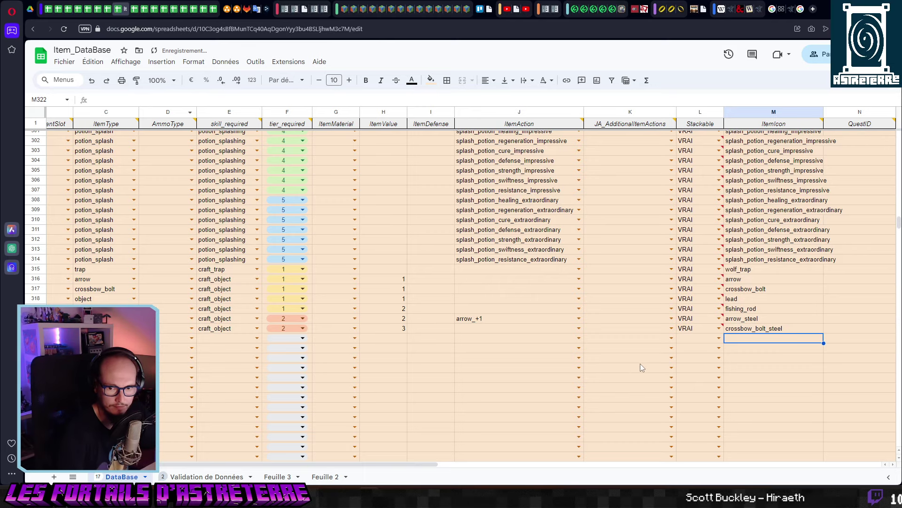
Examine the ItemSkin, ItemParticles, ItemDragFactor and ItemSpeed columns of the arrow_+1 row as reference for the new bolt.
{"action": "key", "text": "Up"}
{"action": "key", "text": "Right"}
{"action": "key", "text": "Right"}
{"action": "key", "text": "Right"}
{"action": "key", "text": "Right"}
{"action": "key", "text": "Right"}
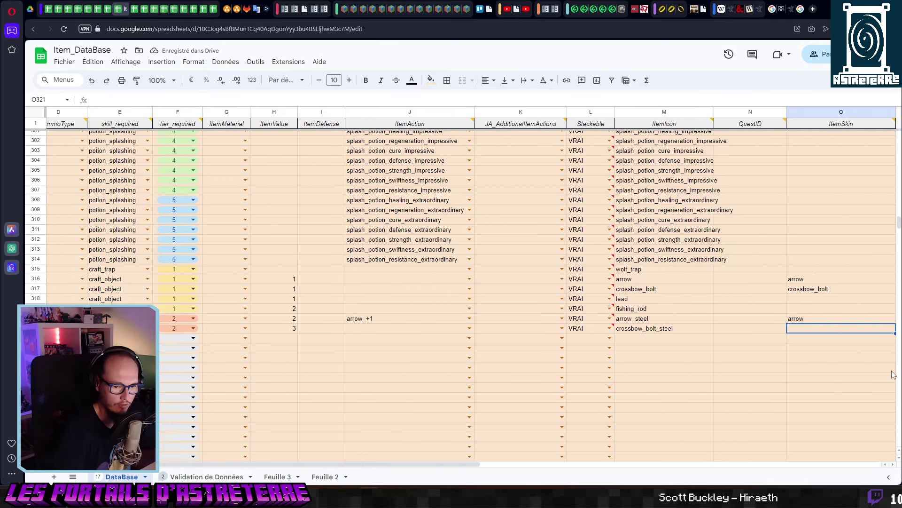
{"action": "key", "text": "Right"}
{"action": "key", "text": "Right"}
{"action": "key", "text": "Left"}
{"action": "key", "text": "Left"}
{"action": "key", "text": "Left"}
{"action": "key", "text": "Left"}
{"action": "key", "text": "Left"}
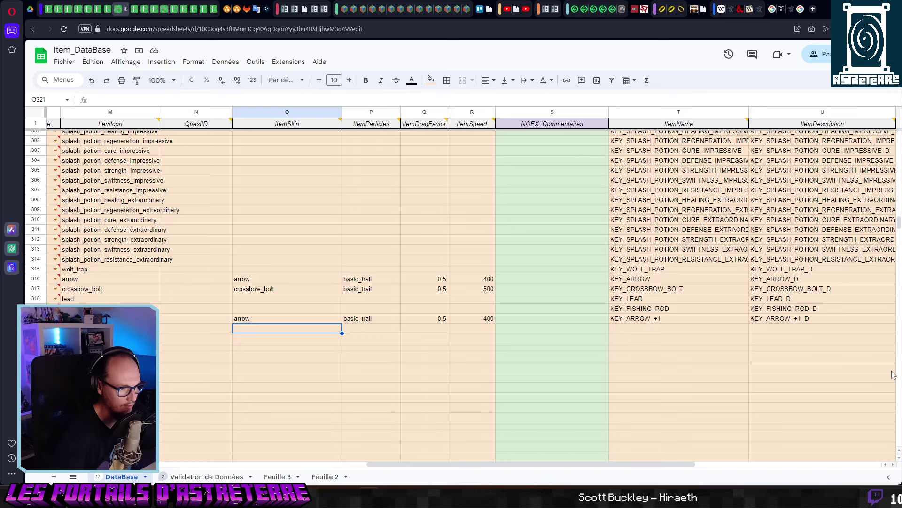
{"action": "key", "text": "Up"}
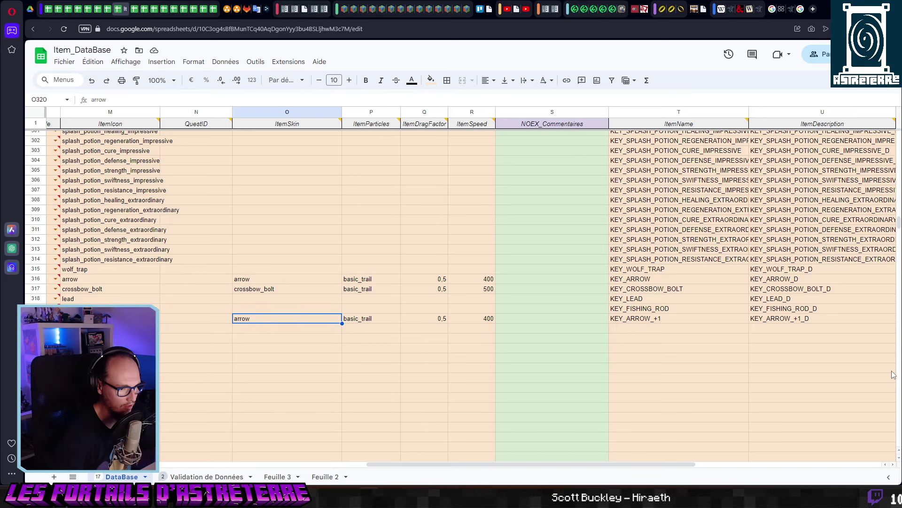
{"action": "key", "text": "Right"}
{"action": "key", "text": "Right"}
{"action": "key", "text": "Left"}
{"action": "key", "text": "Right"}
{"action": "key", "text": "Right"}
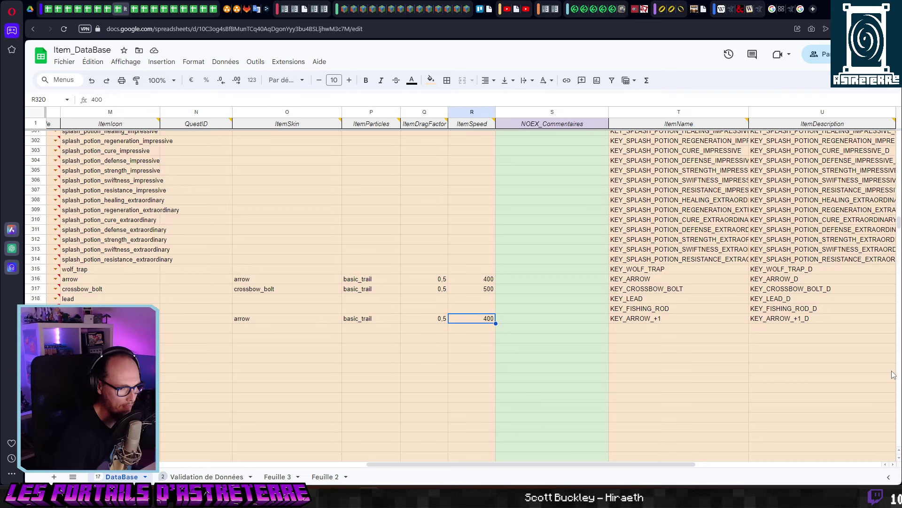
Copy the ItemName key formula from the arrow_+1 row into the crossbow_bolt_+1 row.
{"action": "key", "text": "Right"}
{"action": "key", "text": "Right"}
{"action": "key", "text": "Right"}
{"action": "key", "text": "Right"}
{"action": "key", "text": "Right"}
{"action": "key", "text": "Left"}
{"action": "key", "text": "Left"}
{"action": "key", "text": "Left"}
{"action": "key", "text": "Left"}
{"action": "key", "text": "Right"}
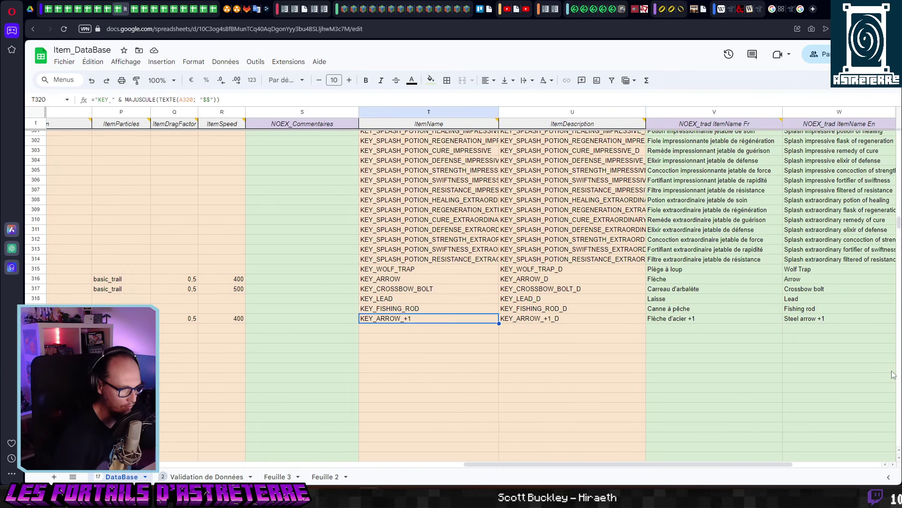
{"action": "key", "text": "Down"}
{"action": "key", "text": "ctrl+v"}
Copy the ItemDescription key formula from the arrow_+1 row into the crossbow_bolt_+1 row.
{"action": "key", "text": "Up"}
{"action": "key", "text": "Right"}
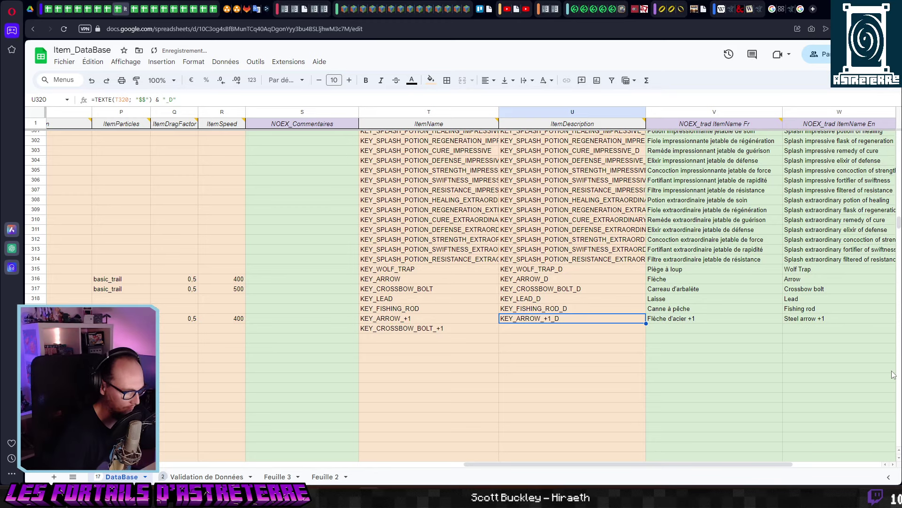
{"action": "key", "text": "ctrl+c"}
{"action": "key", "text": "Down"}
{"action": "key", "text": "ctrl+v"}
{"action": "key", "text": "Right"}
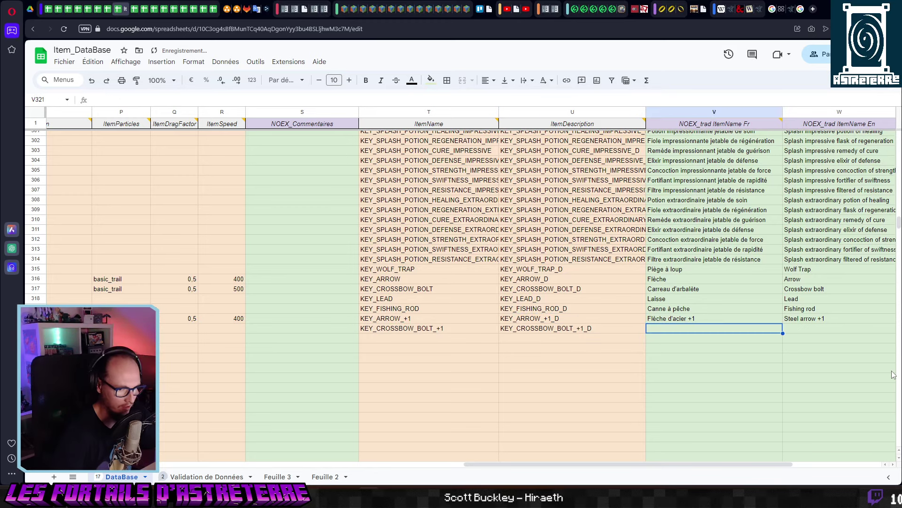
Enter the French item name "Carreau d'arbalète en acier +1" for the crossbow_bolt_+1 item.
{"action": "type", "text": "Carreau d'arba"}
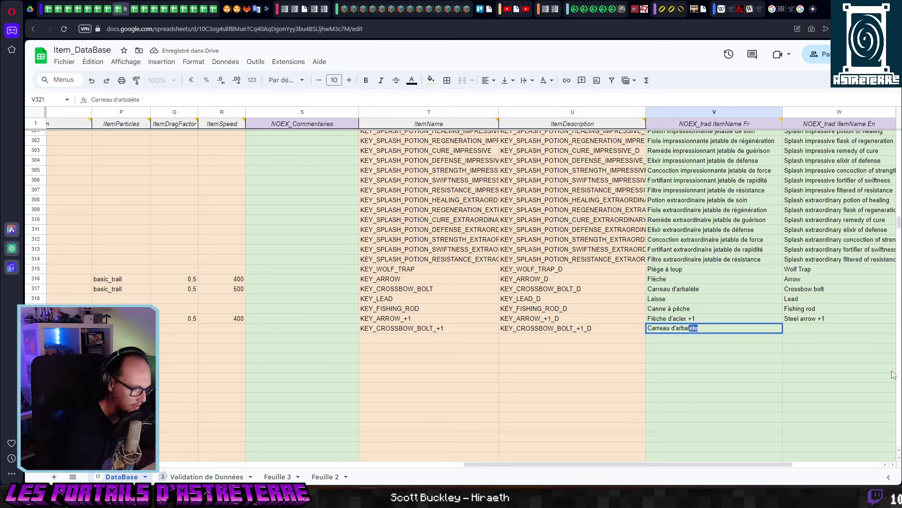
{"action": "type", "text": "lète en acier"}
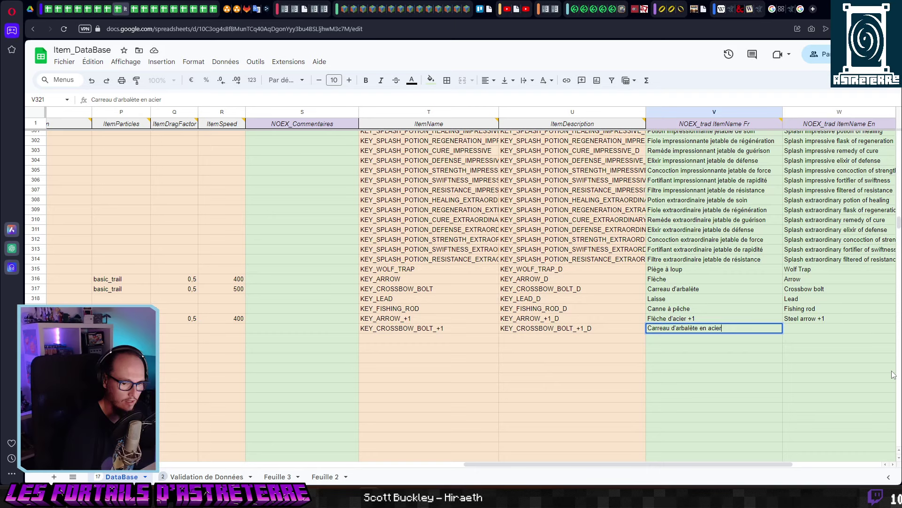
{"action": "type", "text": " +1"}
{"action": "key", "text": "Tab"}
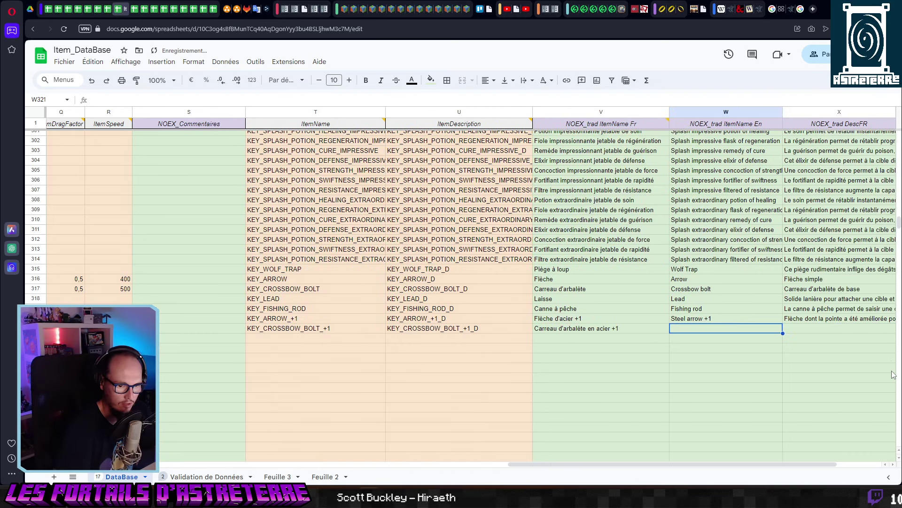
{"action": "key", "text": "Left"}
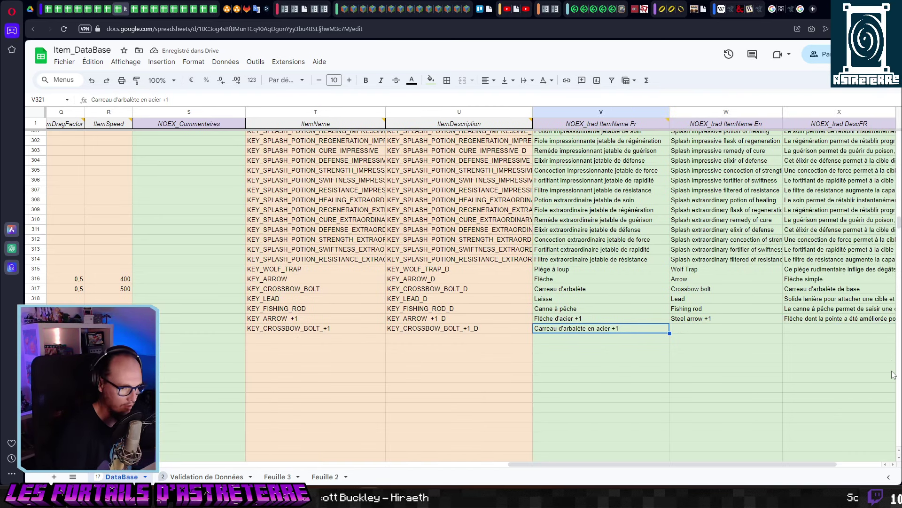
Enter the English item name "Steel crossbow bolt +1" for the crossbow_bolt_+1 item.
{"action": "left_click", "coordinate": [695, 331]}
{"action": "type", "text": "St"}
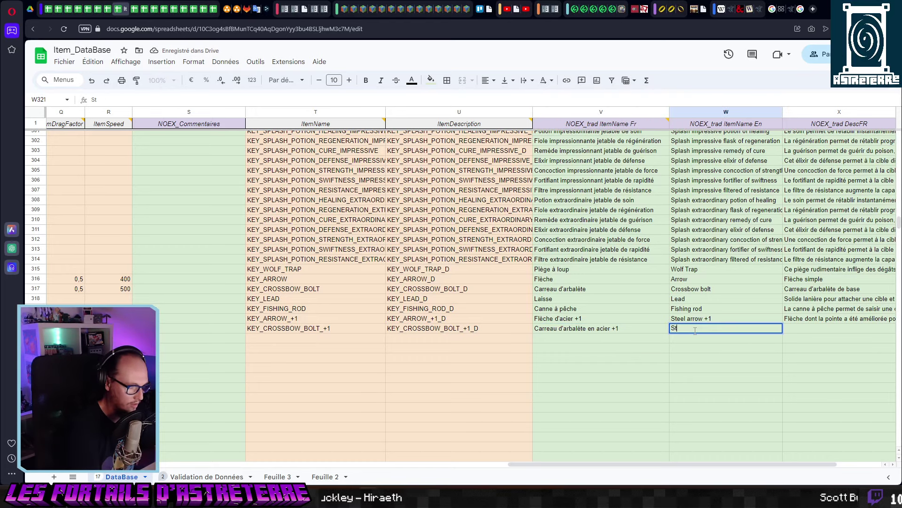
{"action": "type", "text": "eel cr"}
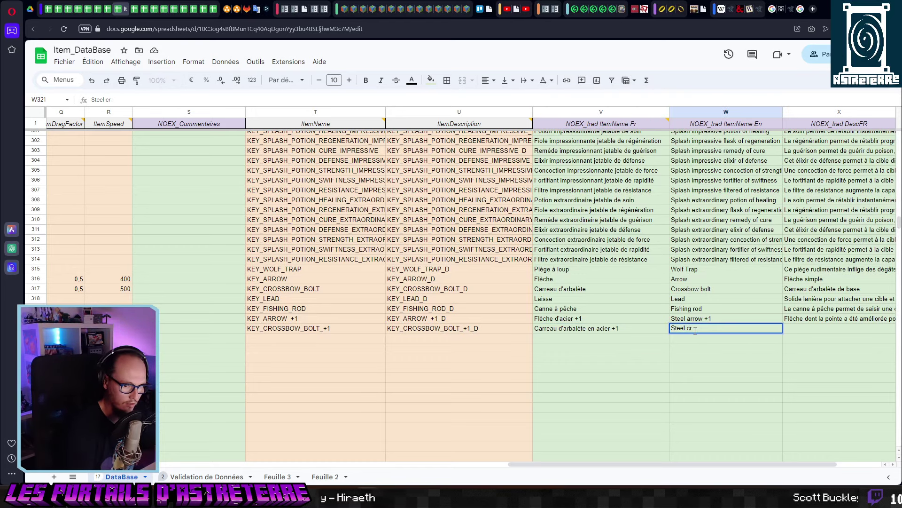
{"action": "type", "text": "po"}
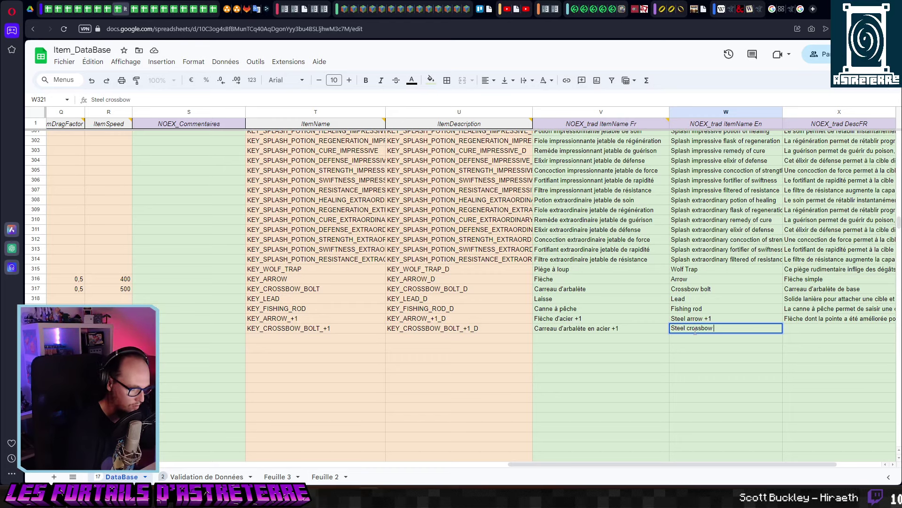
{"action": "type", "text": "+"}
{"action": "key", "text": "Tab"}
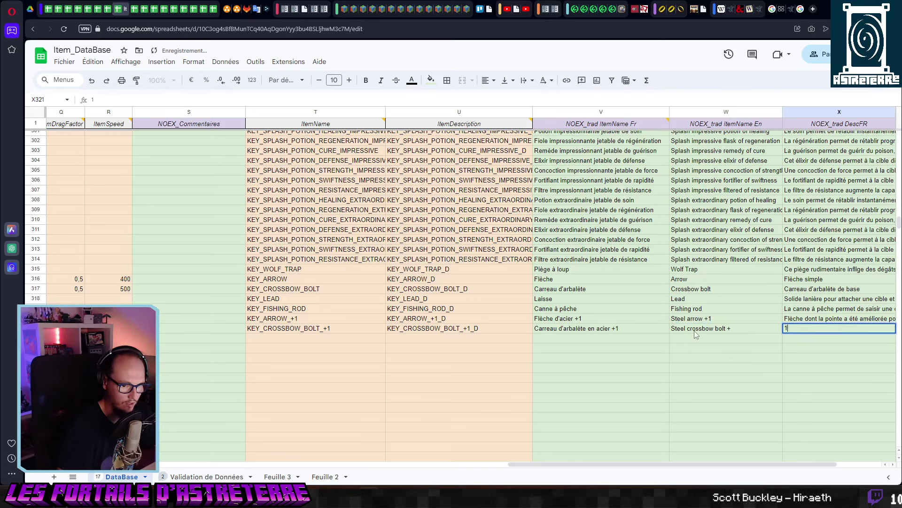
{"action": "left_click", "coordinate": [695, 331]}
{"action": "key", "text": "Return"}
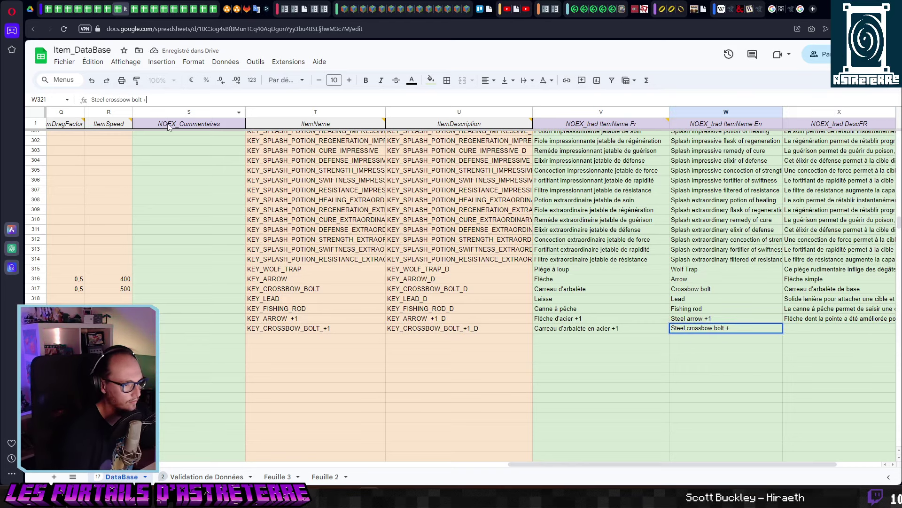
{"action": "type", "text": "1"}
{"action": "key", "text": "Tab"}
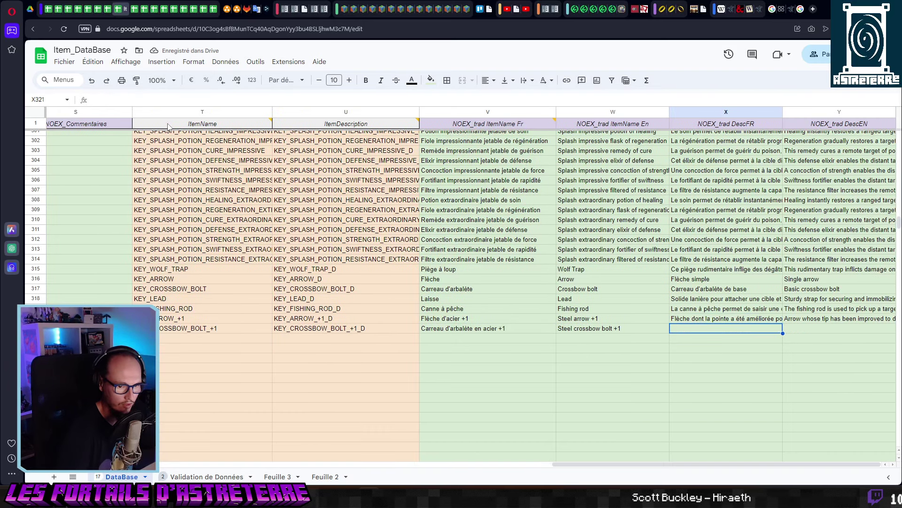
Enter the French description "Carreau d'arbalète renforcé par une pointe d'acier +1" for the crossbow_bolt_+1 item.
{"action": "type", "text": "Carreau d'a"}
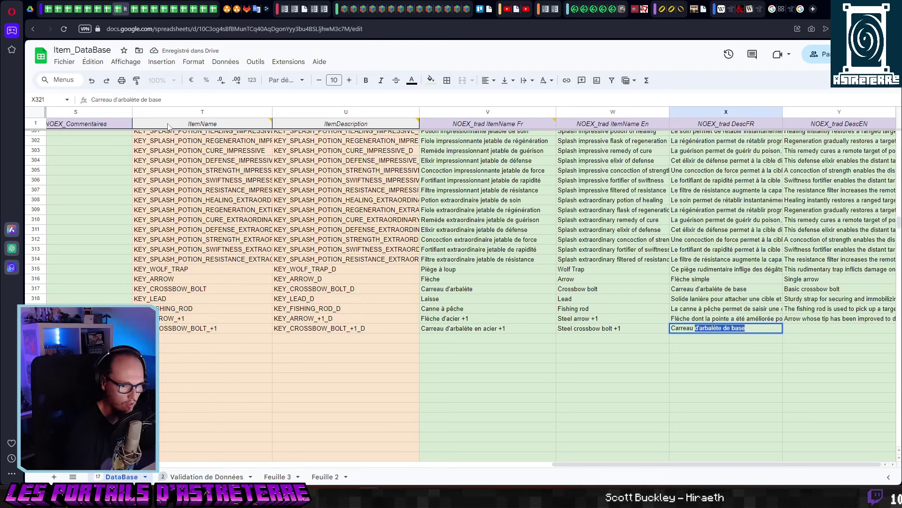
{"action": "type", "text": "rbalète renf"}
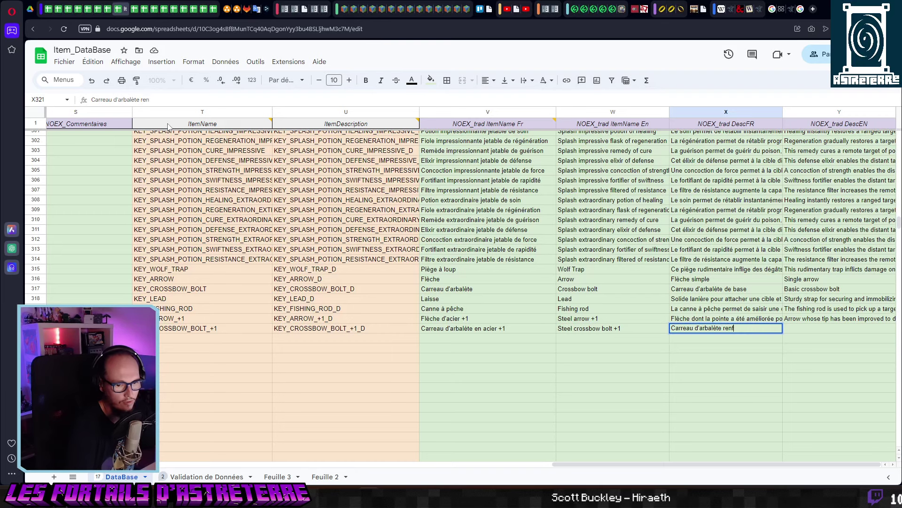
{"action": "type", "text": "orcé pa"}
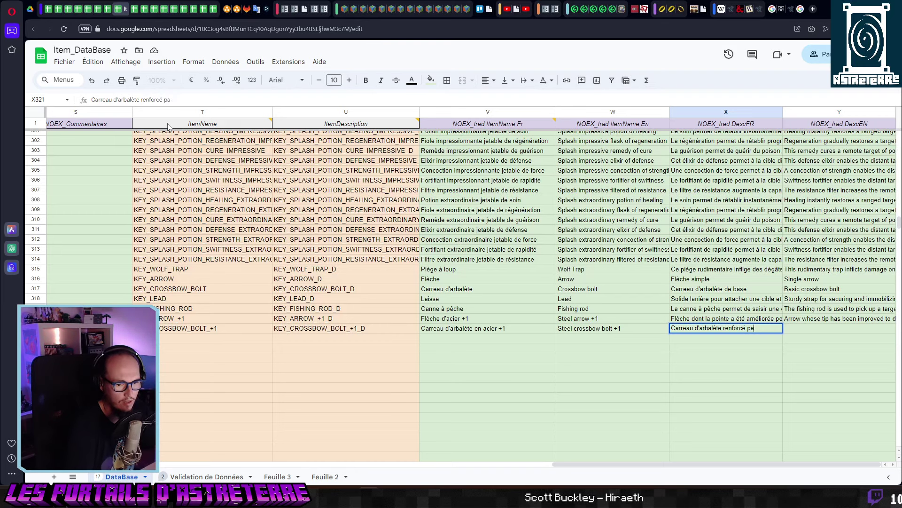
{"action": "type", "text": "r une pointe"}
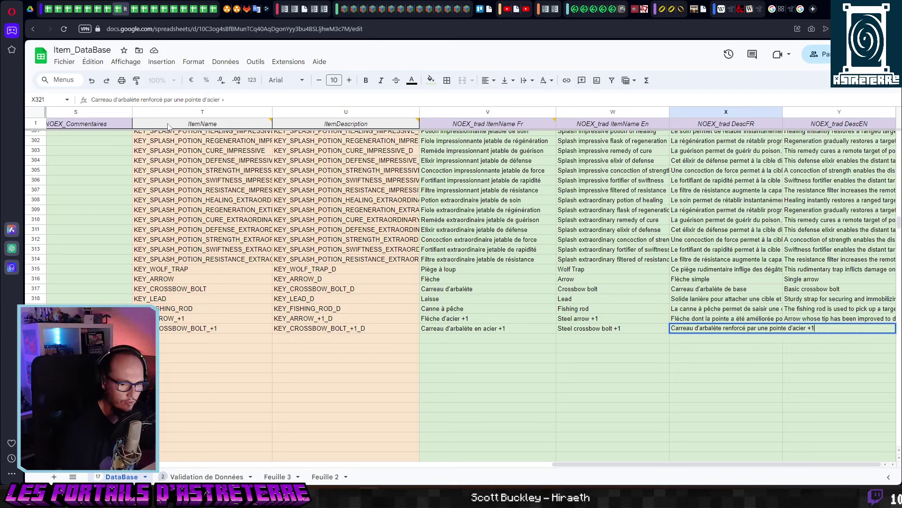
Complete the French description of the steel crossbow bolt in X321 as "Carreau d'arbalète renforcé par une pointe d'acier +1".
{"action": "type", "text": " d'acier +1"}
{"action": "key", "text": "Tab"}
{"action": "key", "text": "Left"}
{"action": "key", "text": "Up"}
{"action": "key", "text": "Up"}
{"action": "key", "text": "Up"}
{"action": "key", "text": "Up"}
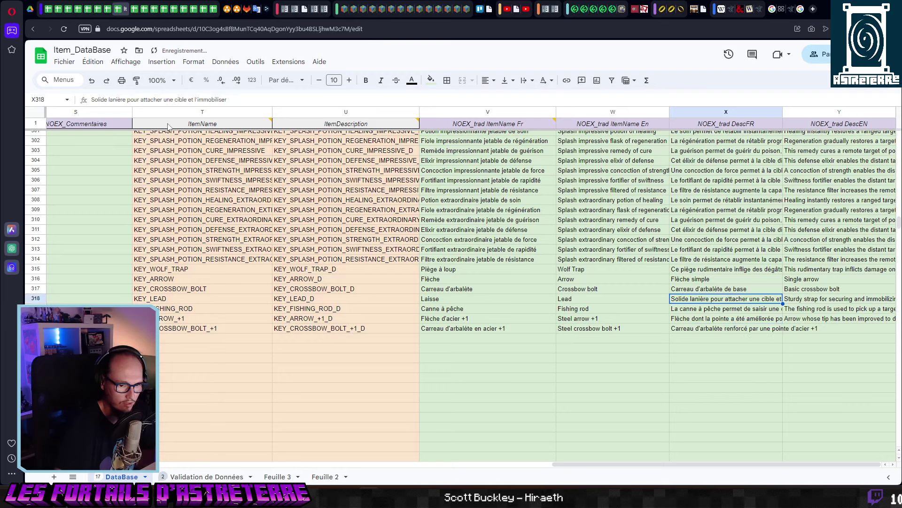
{"action": "key", "text": "Down"}
{"action": "key", "text": "Down"}
{"action": "key", "text": "Down"}
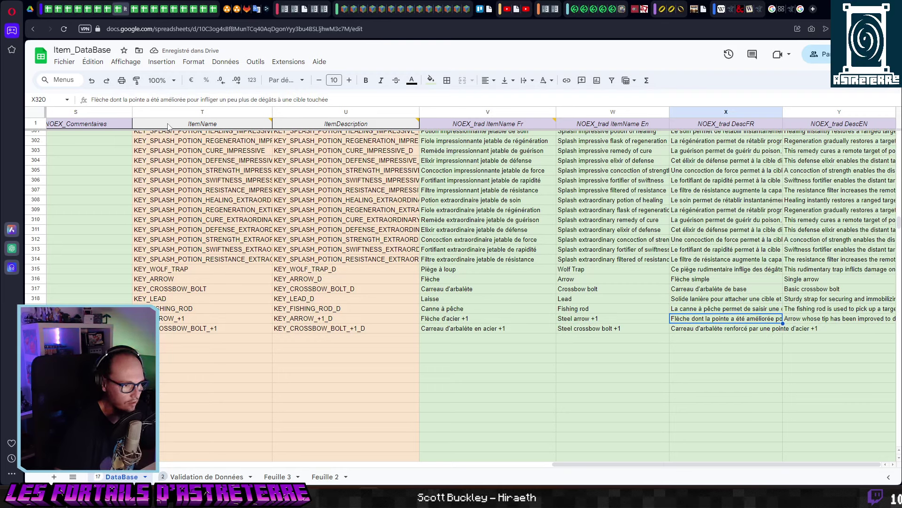
{"action": "key", "text": "Down"}
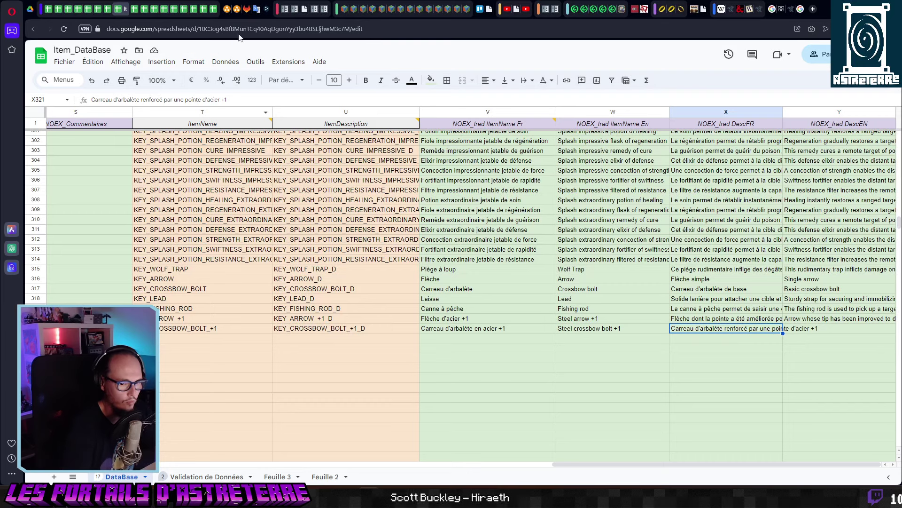
Remove the "+1" from the end of the French crossbow bolt description in X321.
{"action": "double_click", "coordinate": [224, 99]}
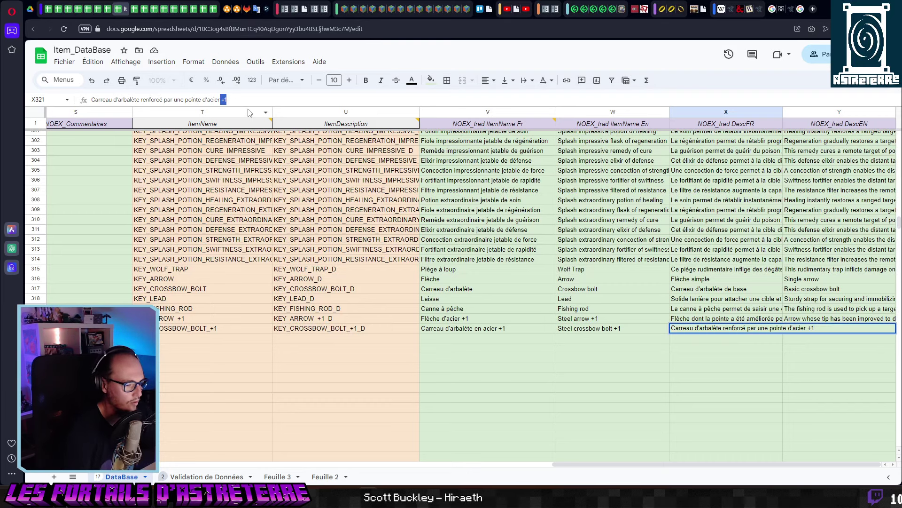
{"action": "key", "text": "Return"}
{"action": "left_click", "coordinate": [730, 332]}
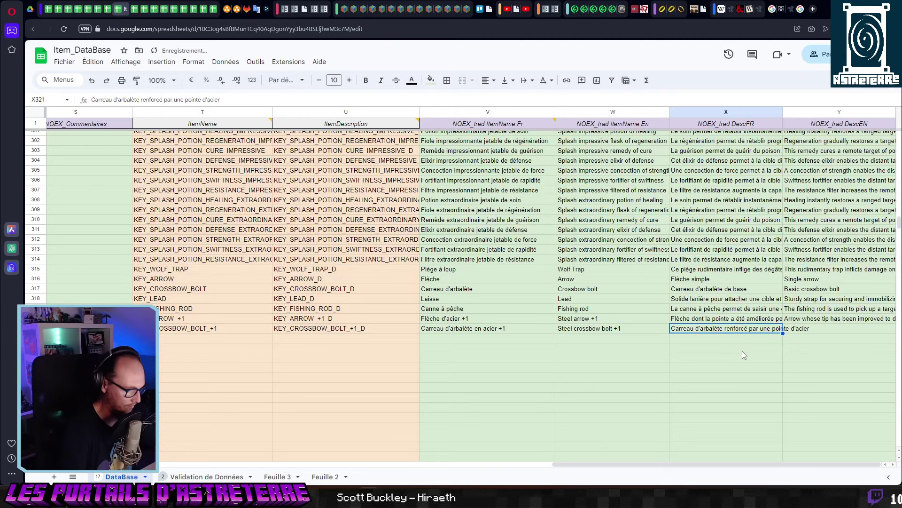
Translate the French bolt description into American English in DeepL, using "spike" instead of "point", and copy the translation.
{"action": "key", "text": "ctrl+c"}
{"action": "left_click", "coordinate": [827, 328]}
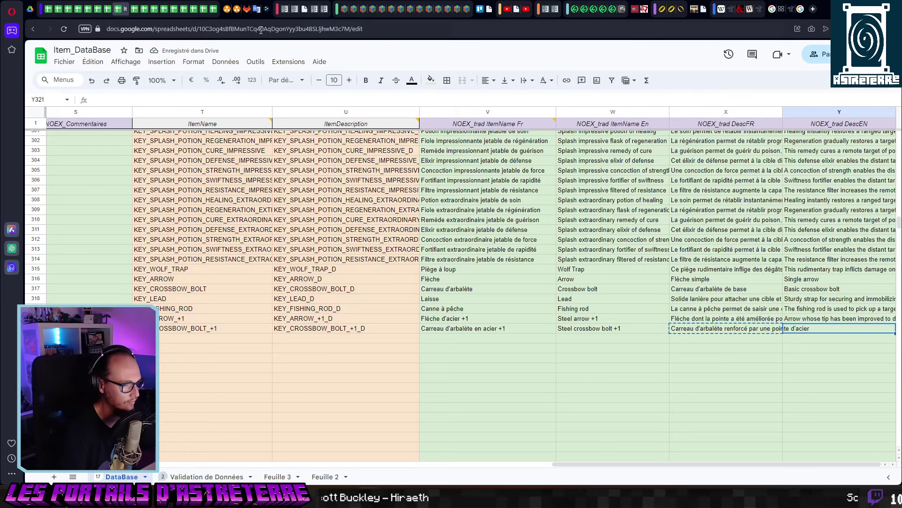
{"action": "key", "text": "ctrl+Tab"}
{"action": "key", "text": "ctrl+a"}
{"action": "key", "text": "ctrl+v"}
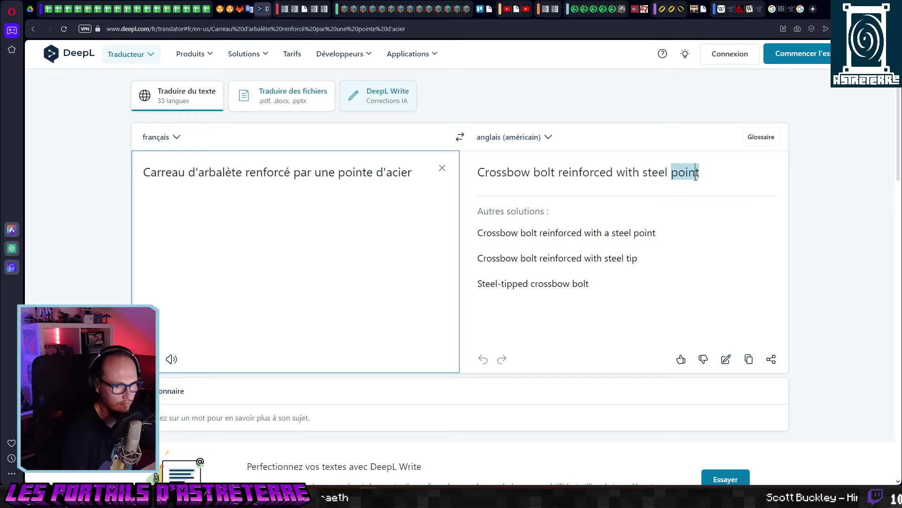
{"action": "left_click", "coordinate": [687, 172]}
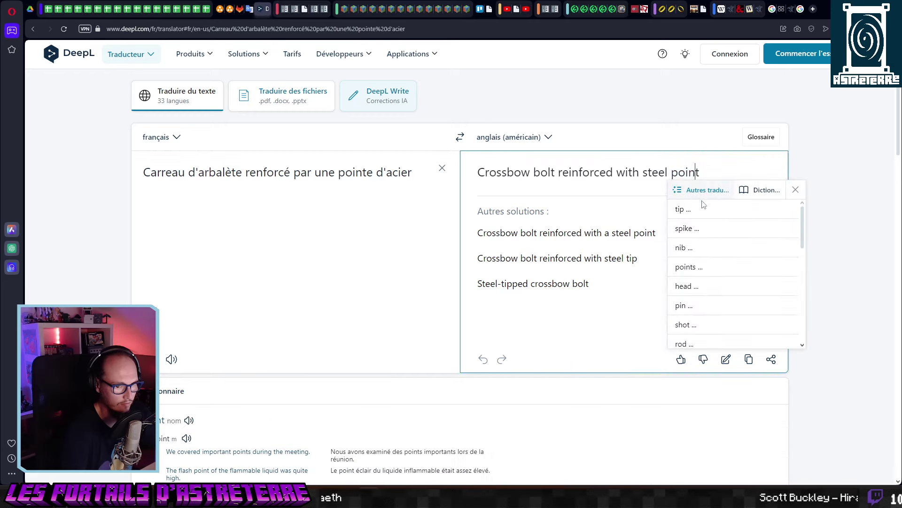
{"action": "left_click", "coordinate": [710, 233]}
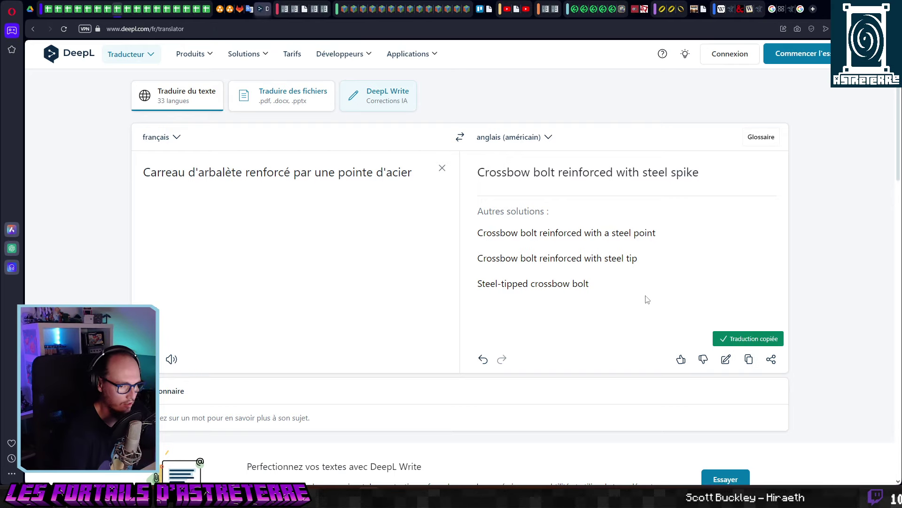
Back in the Item_DataBase sheet, paste "Crossbow bolt reinforced with steel spike" as the English description in Y321.
{"action": "key", "text": "ctrl+Tab"}
{"action": "key", "text": "Return"}
{"action": "key", "text": "ctrl+v"}
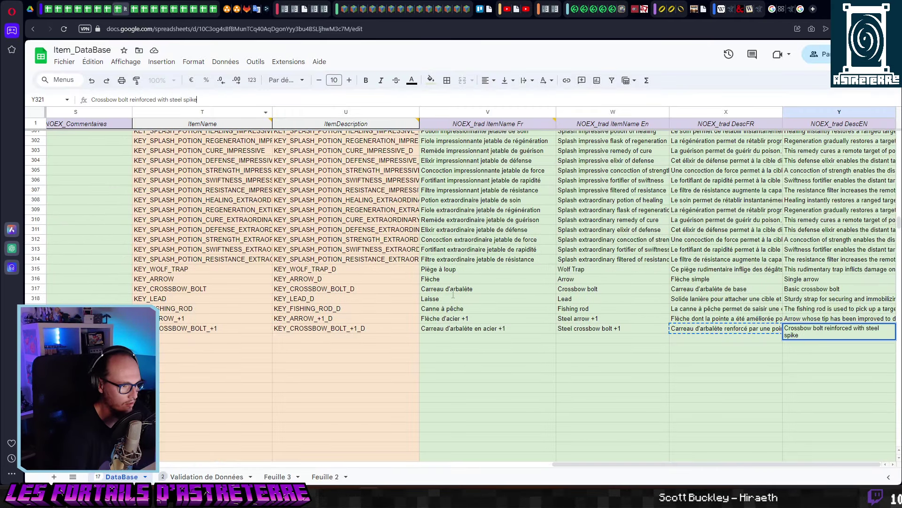
{"action": "left_click", "coordinate": [817, 387]}
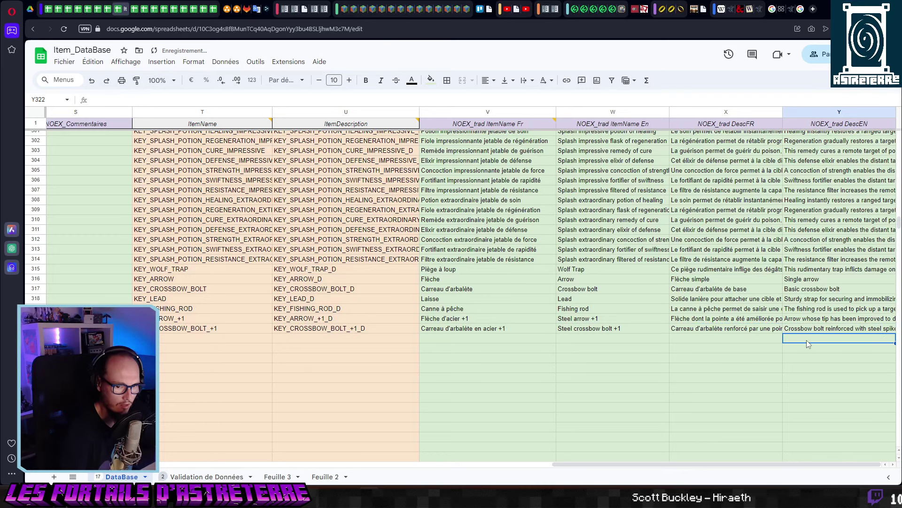
Return to the ID column on the empty row below the new crossbow bolt entry.
{"action": "key", "text": "Up"}
{"action": "key", "text": "Up"}
{"action": "key", "text": "Up"}
{"action": "key", "text": "Up"}
{"action": "key", "text": "Up"}
{"action": "key", "text": "Left"}
{"action": "key", "text": "Left"}
{"action": "key", "text": "Left"}
{"action": "key", "text": "Left"}
{"action": "key", "text": "Left"}
{"action": "key", "text": "Left"}
{"action": "key", "text": "Left"}
{"action": "key", "text": "Left"}
{"action": "key", "text": "Left"}
{"action": "key", "text": "Left"}
{"action": "key", "text": "Left"}
{"action": "key", "text": "Left"}
{"action": "key", "text": "Left"}
{"action": "key", "text": "Left"}
{"action": "key", "text": "Left"}
{"action": "key", "text": "Left"}
{"action": "key", "text": "Left"}
{"action": "key", "text": "Left"}
{"action": "key", "text": "Left"}
{"action": "key", "text": "Left"}
{"action": "key", "text": "Left"}
{"action": "key", "text": "Left"}
{"action": "key", "text": "Left"}
{"action": "key", "text": "Left"}
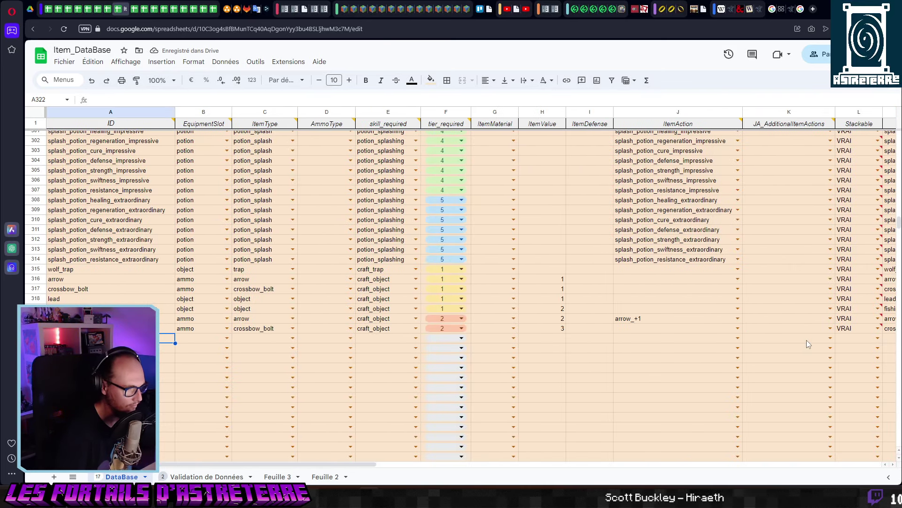
Switch to Aseprite and open crossbow_bolt.png from the Item_Icons folder.
{"action": "key", "text": "alt+Tab"}
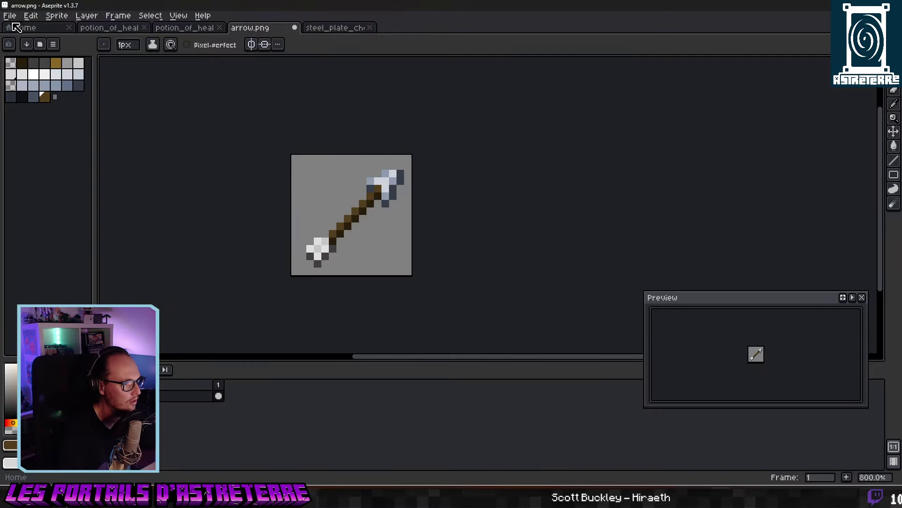
{"action": "key", "text": "alt+f"}
{"action": "key", "text": "Escape"}
{"action": "key", "text": "ctrl+o"}
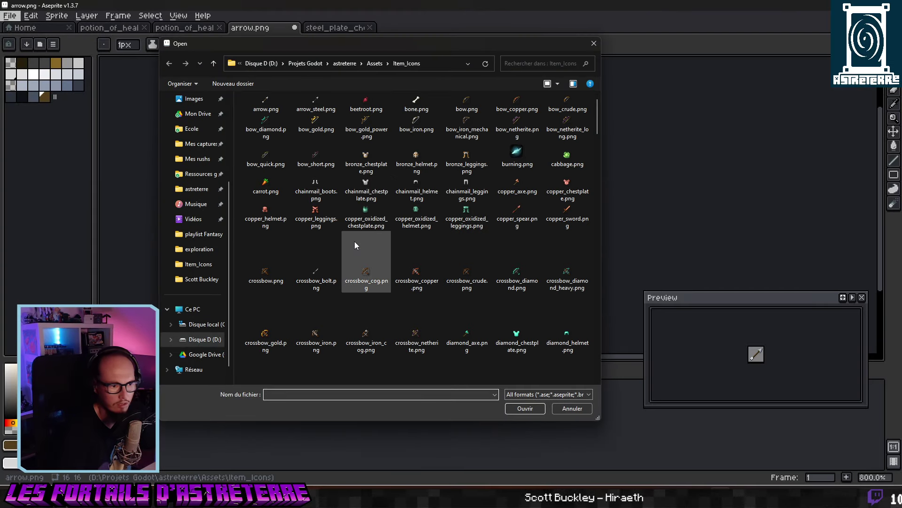
{"action": "left_click", "coordinate": [370, 241]}
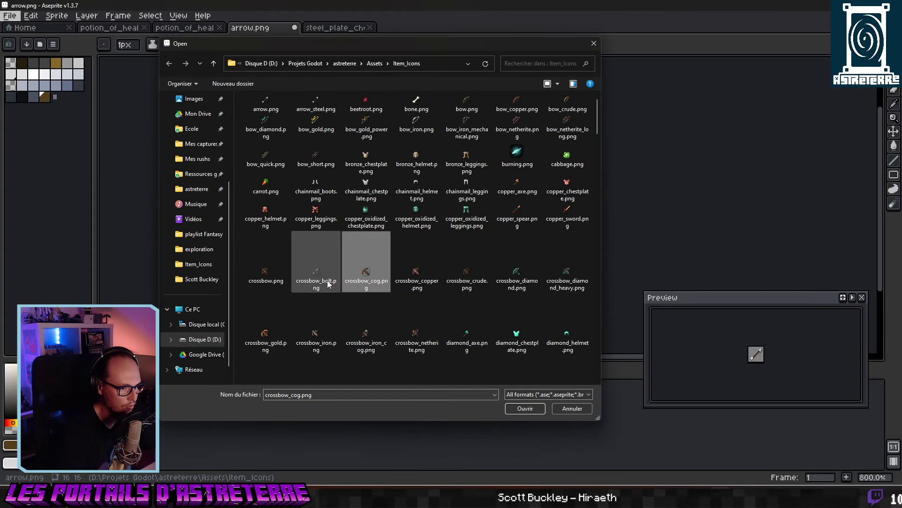
{"action": "left_click", "coordinate": [316, 264]}
{"action": "key", "text": "Return"}
{"action": "scroll", "coordinate": [458, 188], "scroll_direction": "up", "scroll_amount": 3}
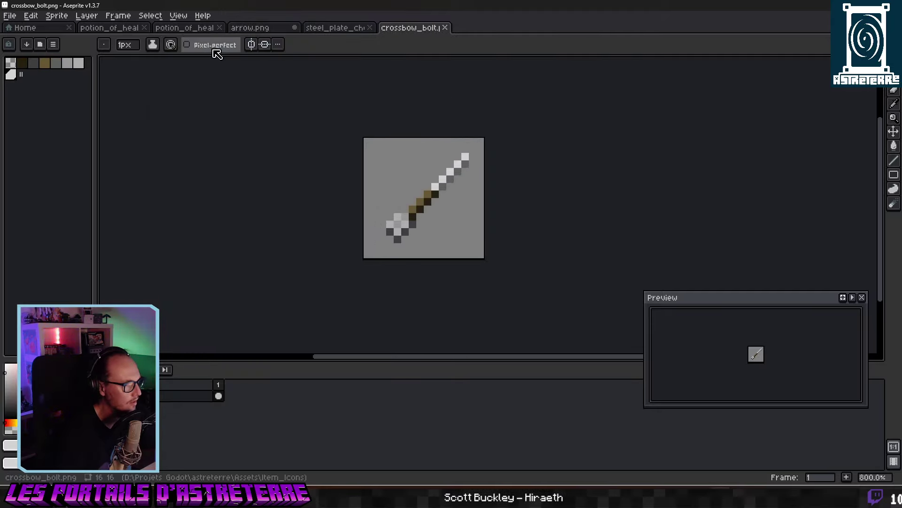
Extend the palette of crossbow_bolt.png to 24 entries.
{"action": "key", "text": "ctrl+shift+Tab"}
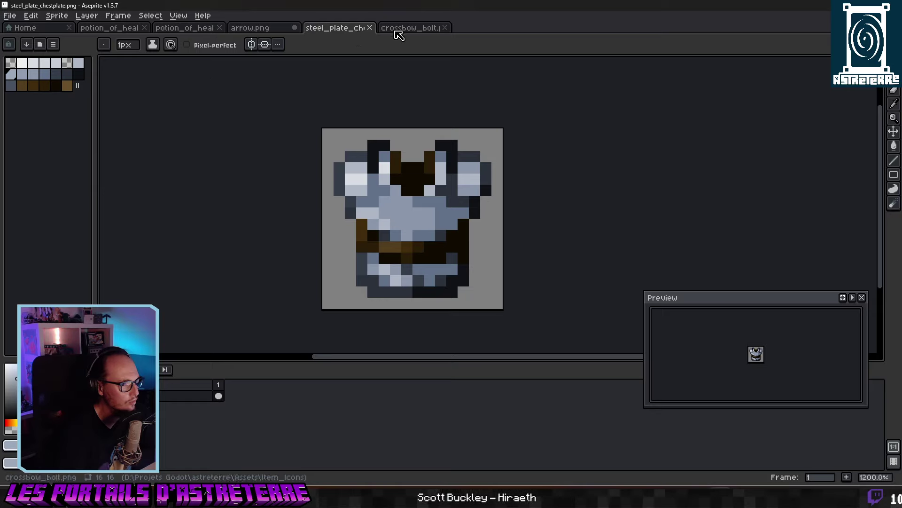
{"action": "key", "text": "ctrl+Tab"}
{"action": "left_click_drag", "start_coordinate": [21, 74], "coordinate": [47, 95]}
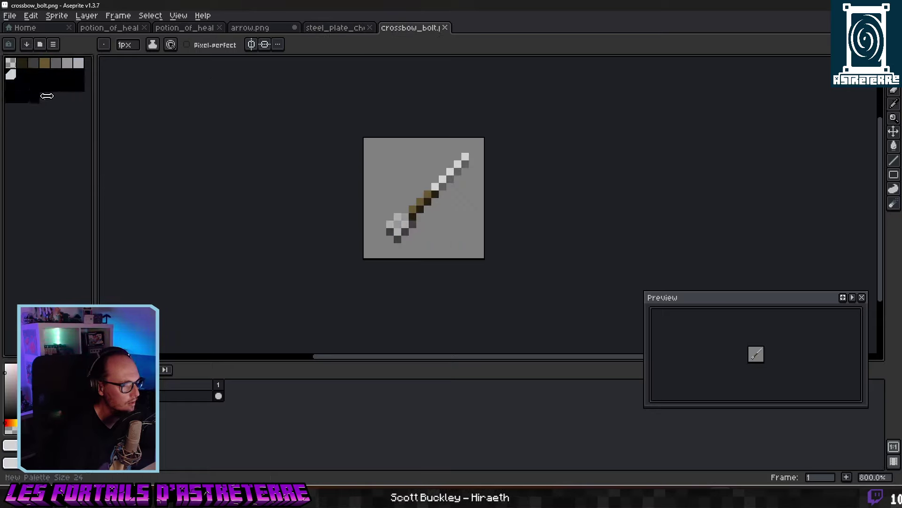
Copy the steel and brown colours from the arrow.png palette into the empty entries of the crossbow_bolt.png palette.
{"action": "key", "text": "ctrl+shift+Tab"}
{"action": "key", "text": "ctrl+shift+Tab"}
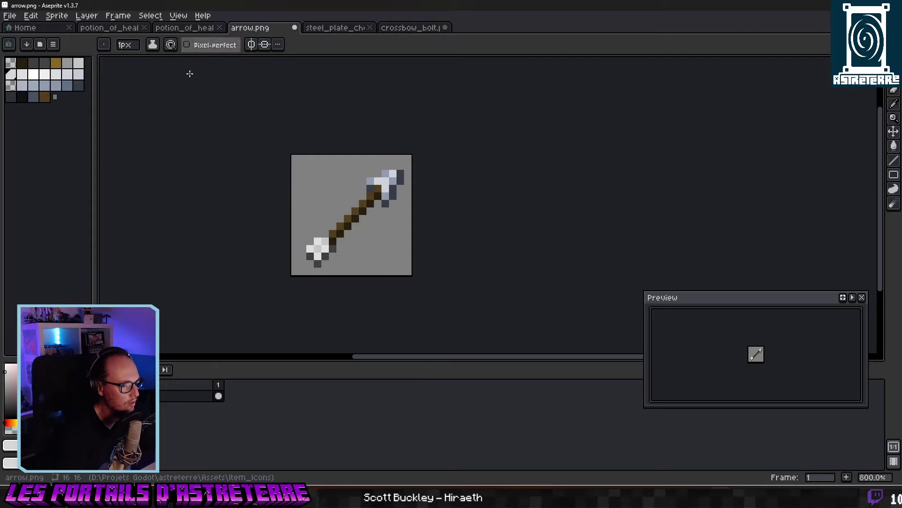
{"action": "left_click", "coordinate": [44, 97], "text": "shift"}
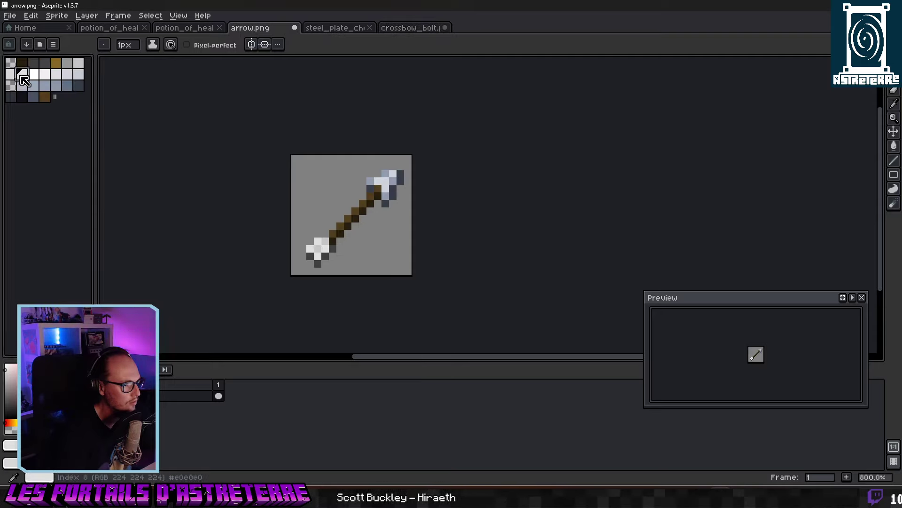
{"action": "key", "text": "ctrl+c"}
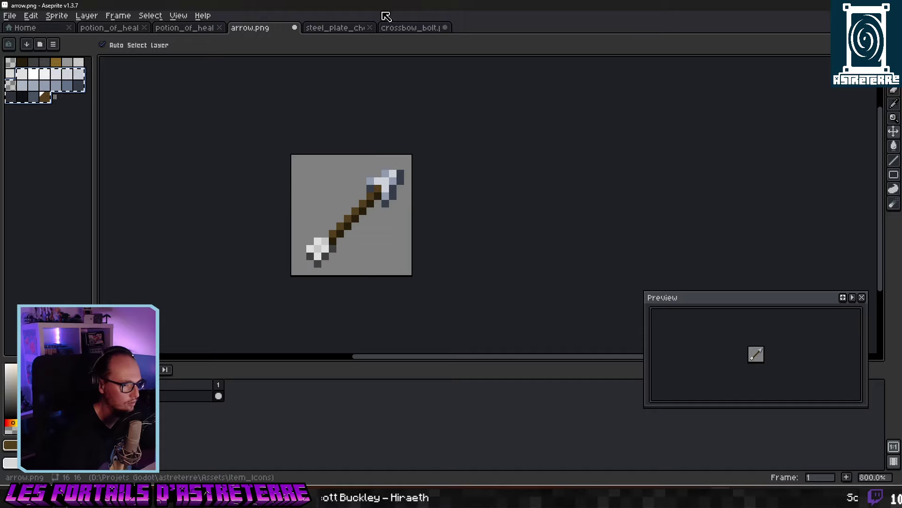
{"action": "left_click", "coordinate": [406, 28]}
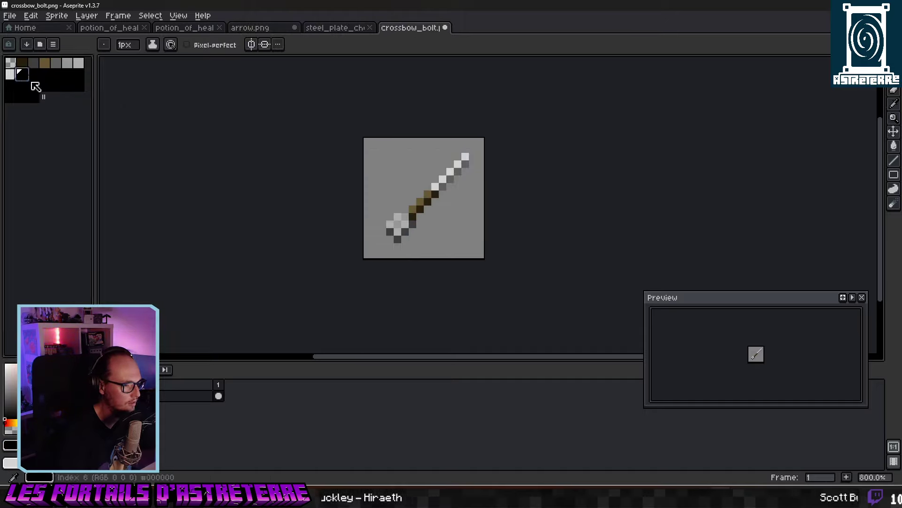
{"action": "key", "text": "ctrl+v"}
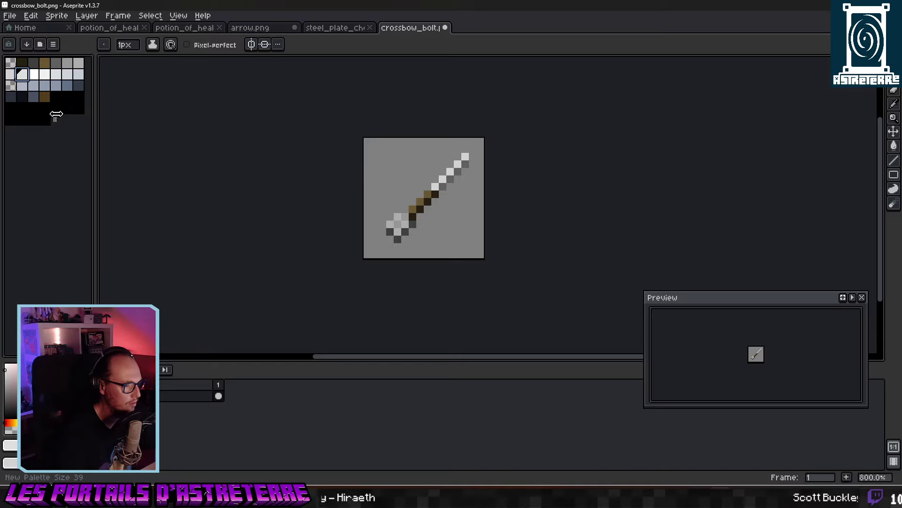
Recolour the lighter brown shaft pixels of the crossbow bolt with the brown from the pasted palette colours.
{"action": "scroll", "coordinate": [464, 202], "scroll_direction": "up", "scroll_amount": 4}
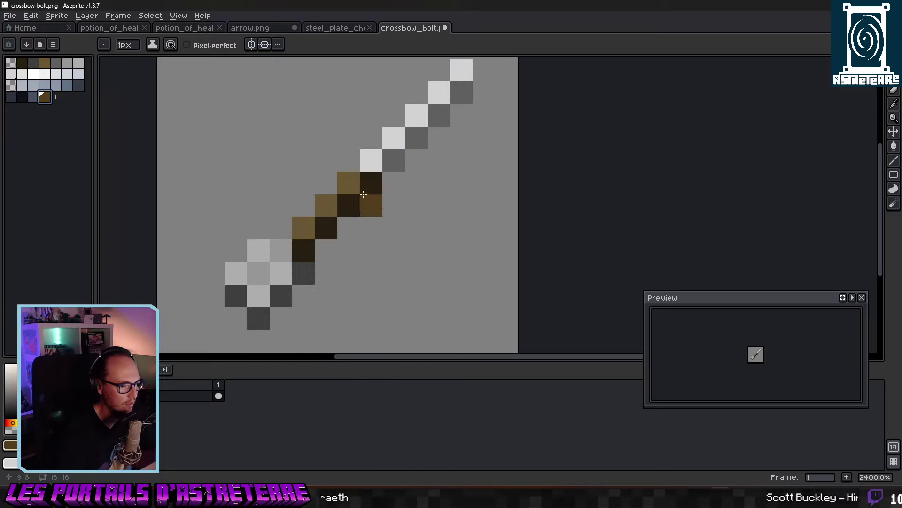
{"action": "scroll", "coordinate": [343, 235], "scroll_direction": "down", "scroll_amount": 3}
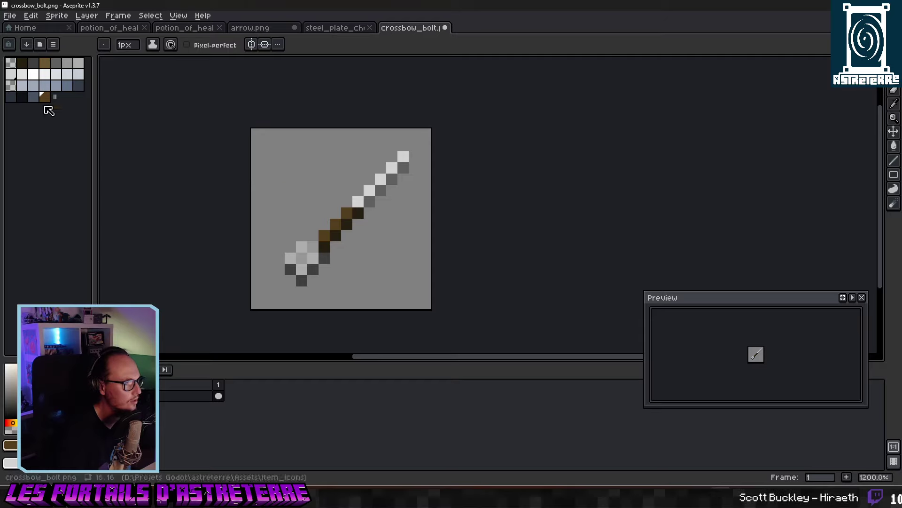
Sample the light steel colour from the arrowhead in arrow.png and paint the bolt tip's light pixels with it.
{"action": "key", "text": "ctrl+shift+Tab"}
{"action": "key", "text": "ctrl+shift+Tab"}
{"action": "key", "text": "i"}
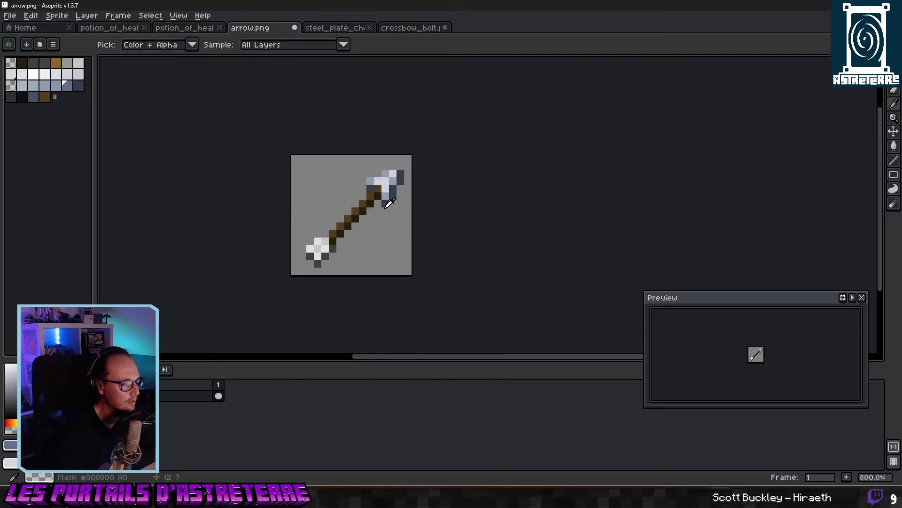
{"action": "left_click", "coordinate": [390, 179]}
{"action": "key", "text": "b"}
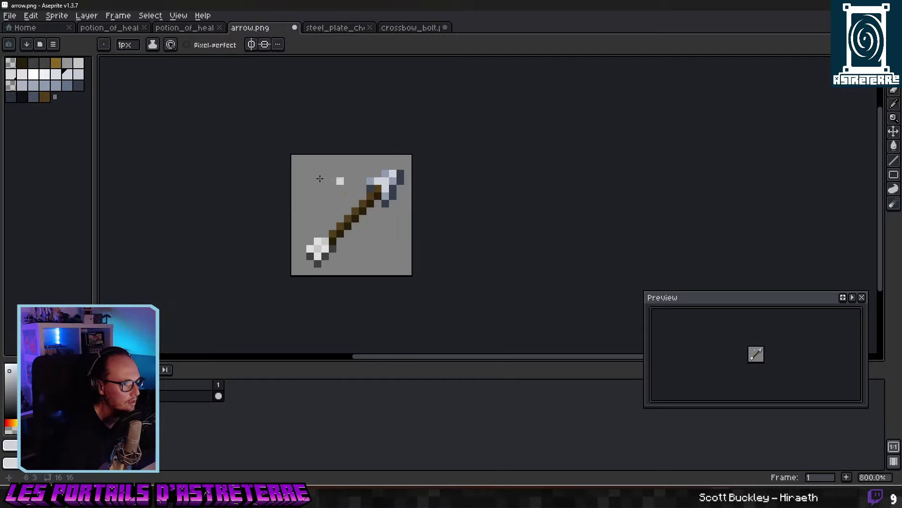
{"action": "left_click", "coordinate": [410, 28]}
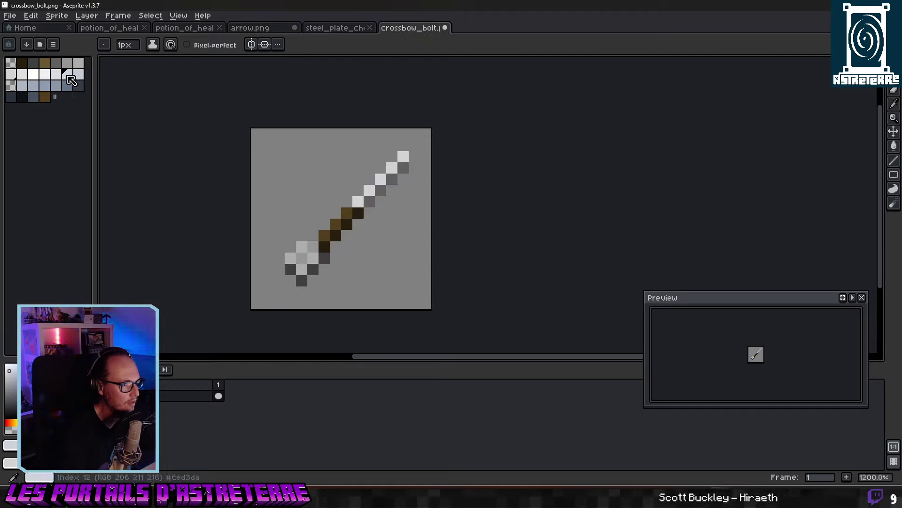
{"action": "left_click", "coordinate": [388, 175]}
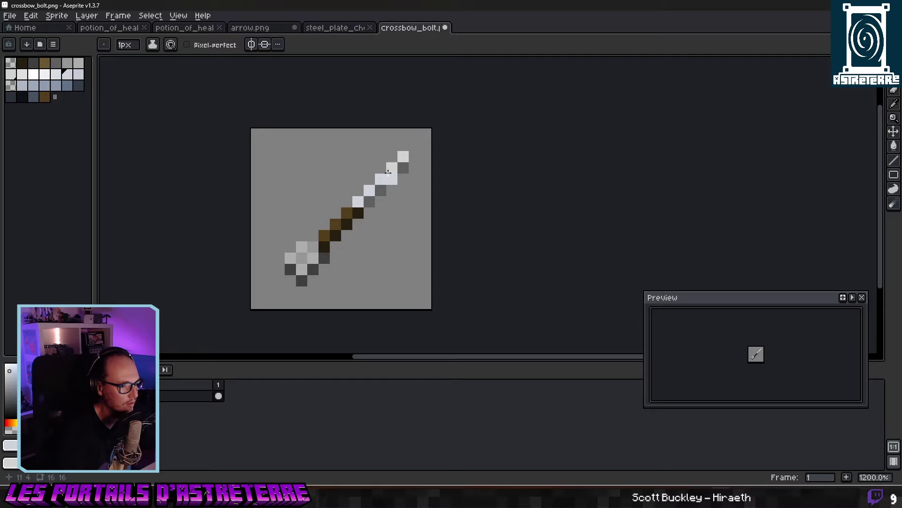
Sample the dark blue-grey from the arrowhead in arrow.png and paint the bolt tip's shadow pixels with it.
{"action": "left_click", "coordinate": [341, 29]}
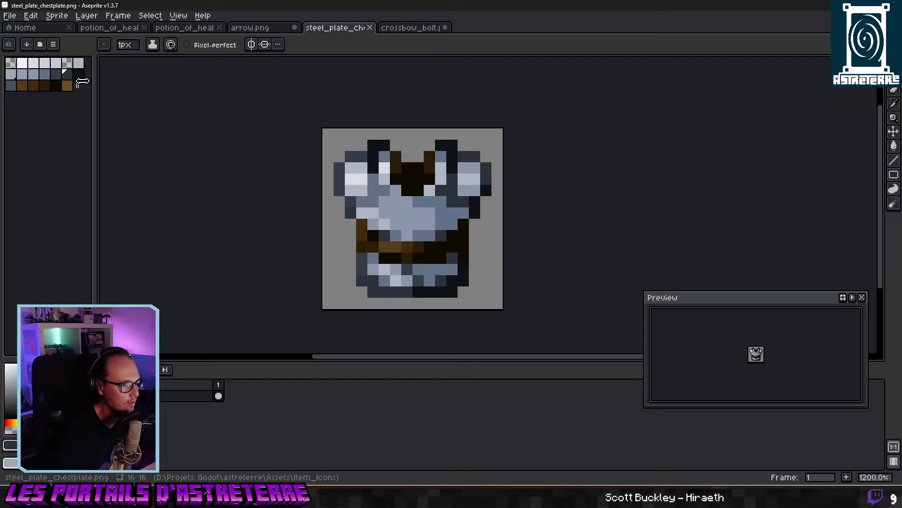
{"action": "key", "text": "alt"}
{"action": "key", "text": "ctrl+shift+Tab"}
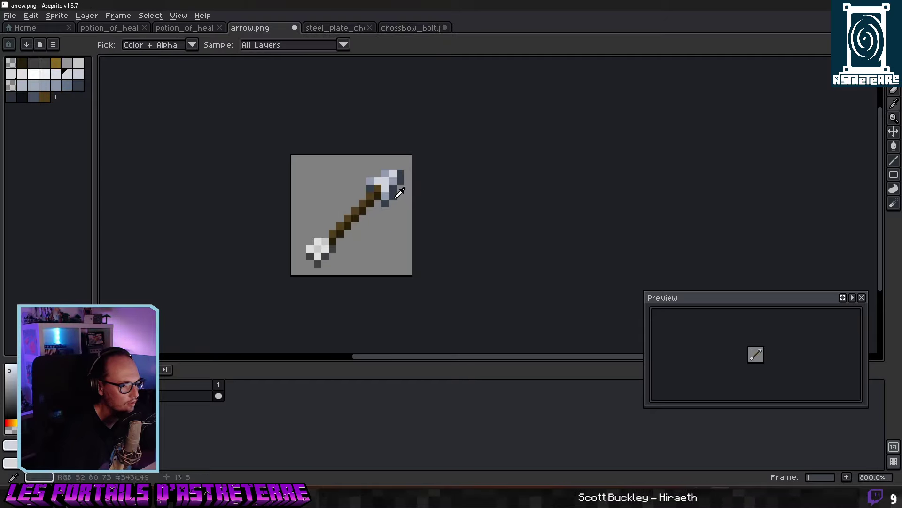
{"action": "left_click", "coordinate": [396, 187], "text": "alt"}
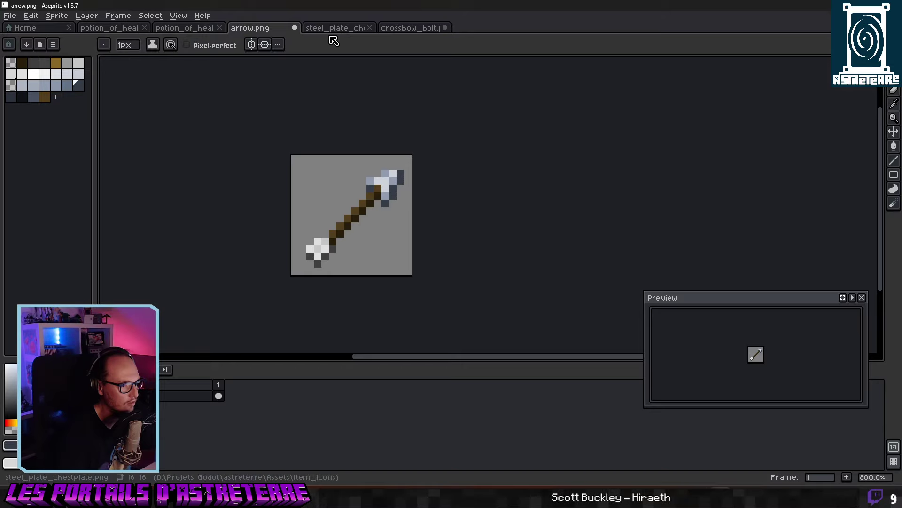
{"action": "left_click", "coordinate": [409, 29]}
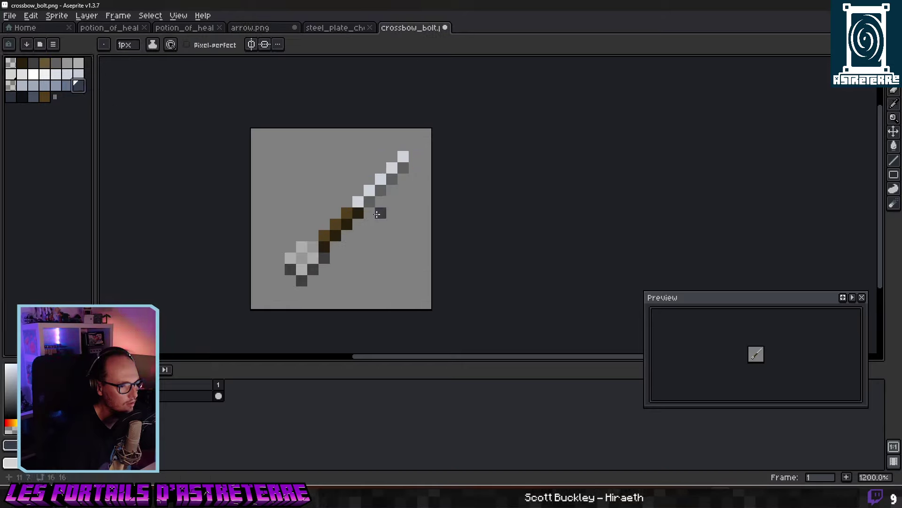
Paint the three light tip pixels nearest the shaft with the medium blue-grey from the palette.
{"action": "left_click", "coordinate": [55, 85]}
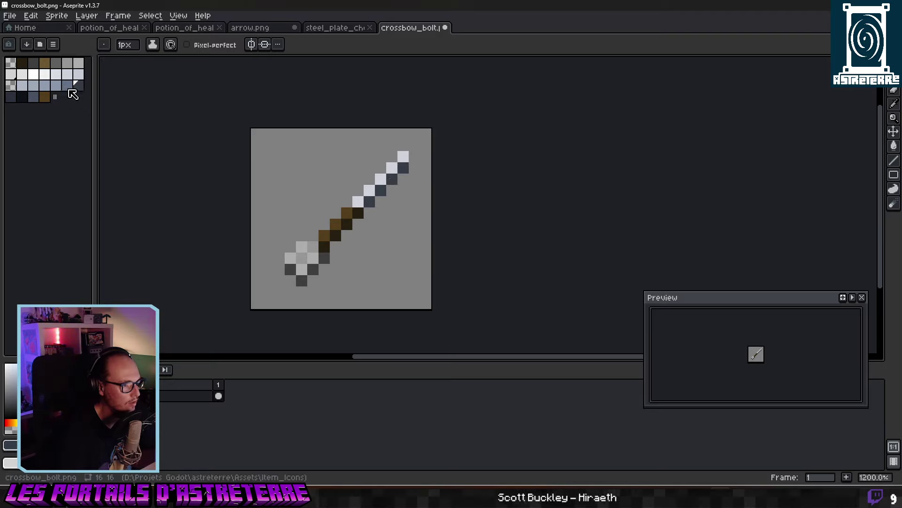
{"action": "left_click", "coordinate": [358, 201]}
{"action": "left_click", "coordinate": [369, 190]}
{"action": "left_click", "coordinate": [380, 178]}
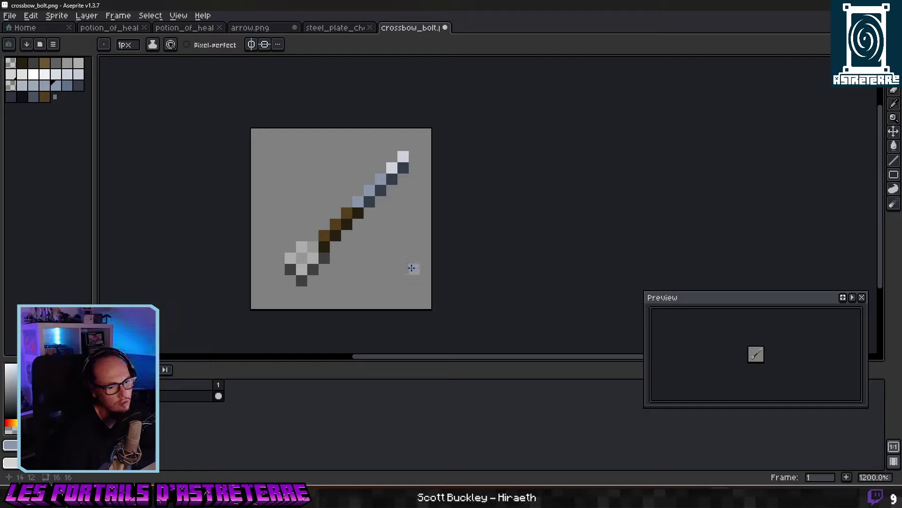
Export the recoloured bolt sprite as crossbow_bolt_steel.png at 100% size.
{"action": "scroll", "coordinate": [410, 254], "scroll_direction": "up", "scroll_amount": 3}
{"action": "scroll", "coordinate": [392, 256], "scroll_direction": "down", "scroll_amount": 2}
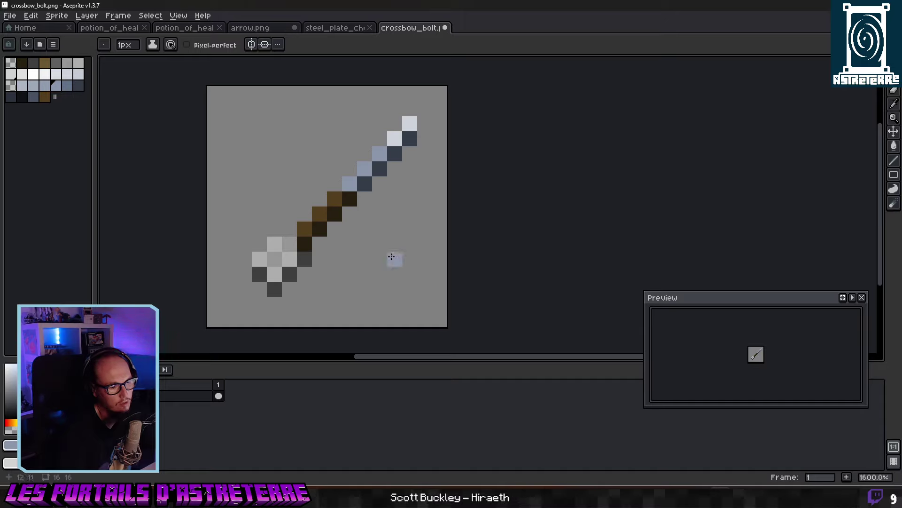
{"action": "scroll", "coordinate": [390, 254], "scroll_direction": "down", "scroll_amount": 3}
{"action": "scroll", "coordinate": [393, 255], "scroll_direction": "up", "scroll_amount": 2}
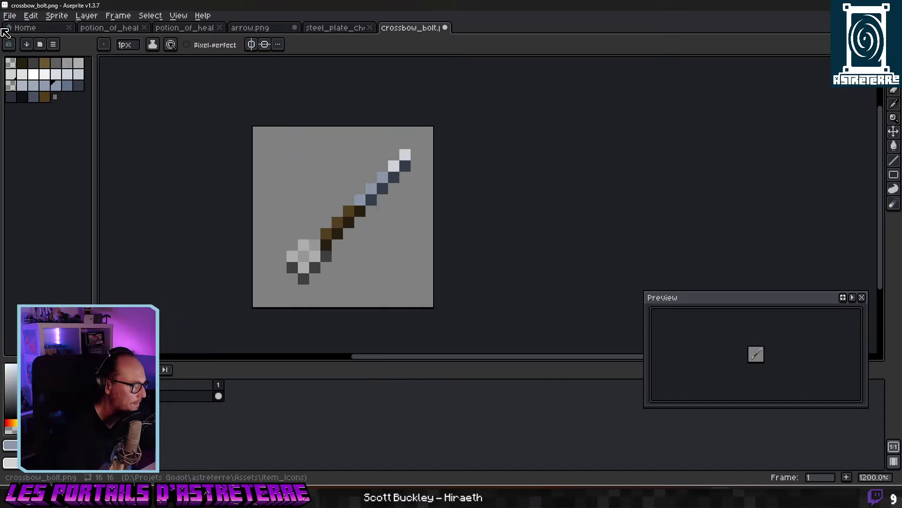
{"action": "left_click", "coordinate": [10, 15]}
{"action": "mouse_move", "coordinate": [56, 109]}
{"action": "left_click", "coordinate": [136, 109]}
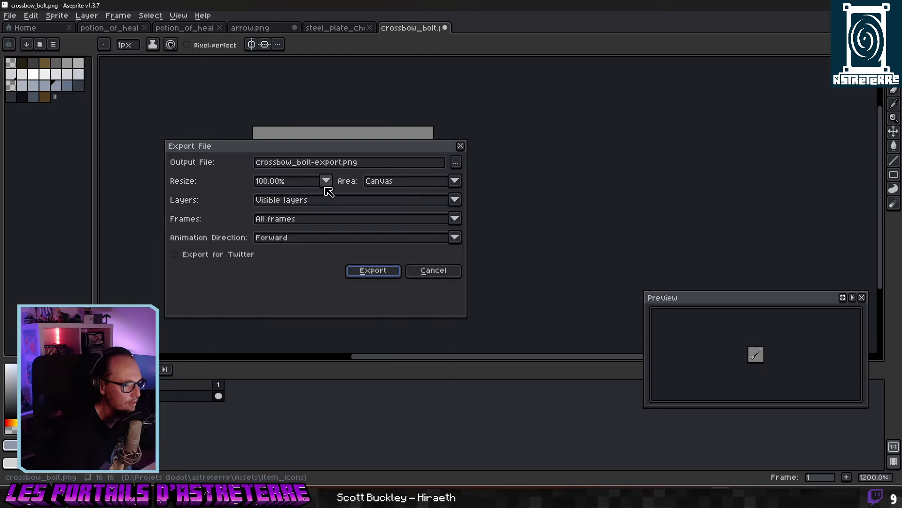
{"action": "left_click", "coordinate": [340, 162]}
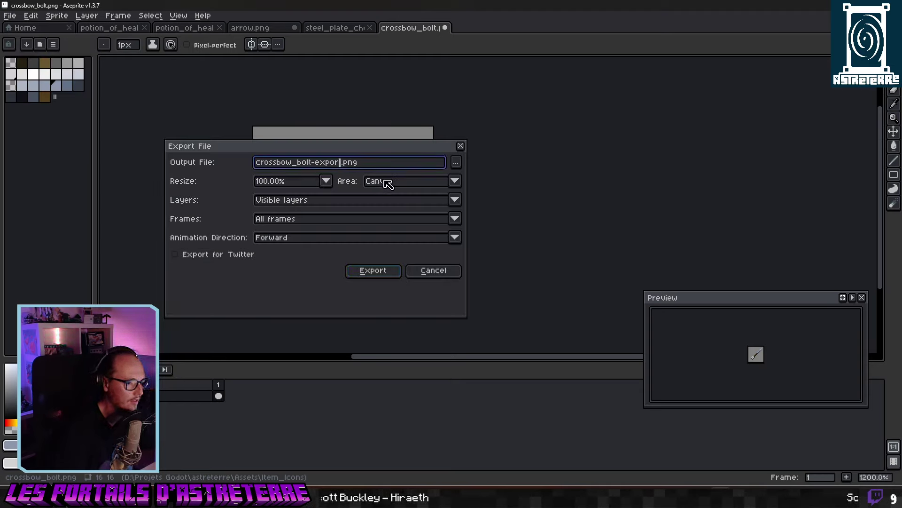
{"action": "key", "text": "BackSpace"}
{"action": "key", "text": "BackSpace"}
{"action": "key", "text": "BackSpace"}
{"action": "key", "text": "BackSpace"}
{"action": "key", "text": "BackSpace"}
{"action": "key", "text": "BackSpace"}
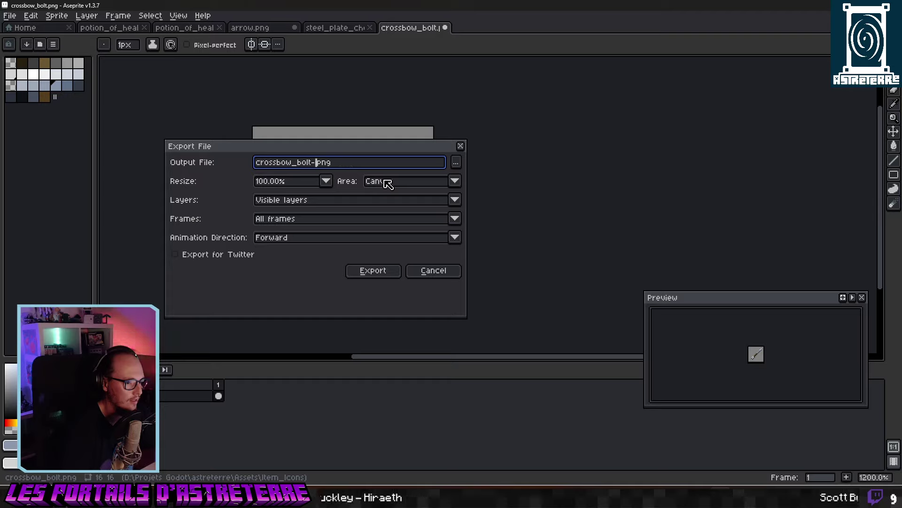
{"action": "key", "text": "BackSpace"}
{"action": "type", "text": "_steel"}
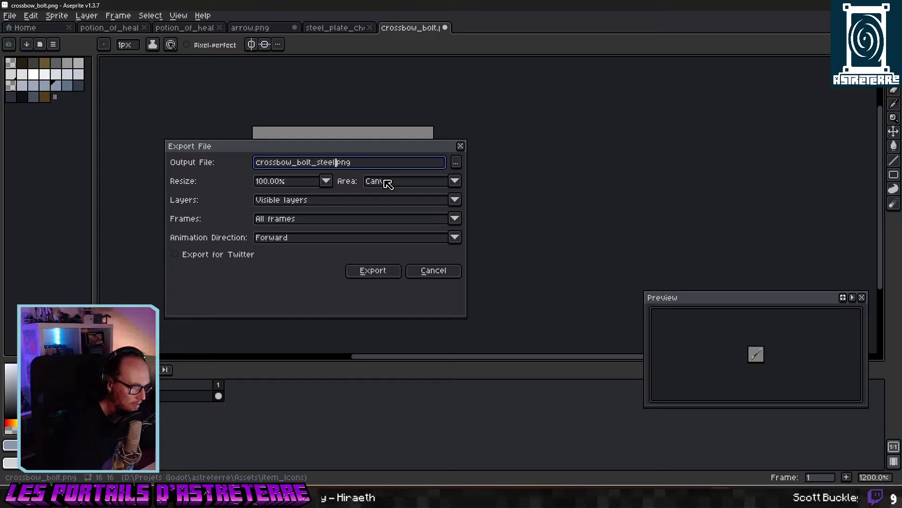
{"action": "left_click", "coordinate": [383, 276]}
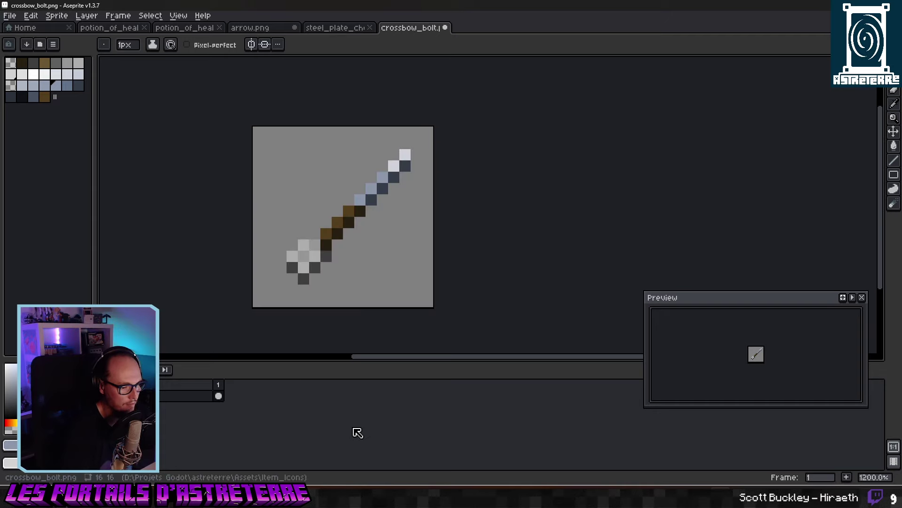
Switch to the Item_DataBase spreadsheet and search the DataBase sheet for "ender" and "pear".
{"action": "key", "text": "alt+Tab"}
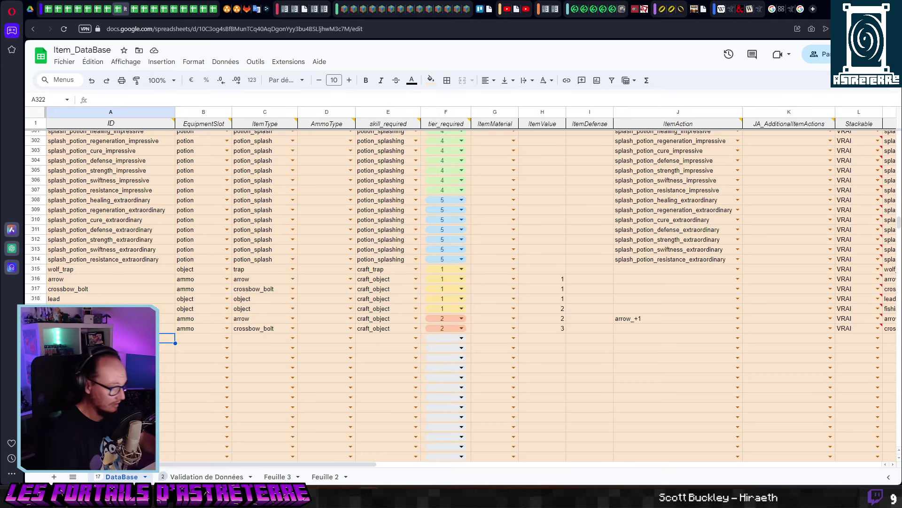
{"action": "key", "text": "ctrl+f"}
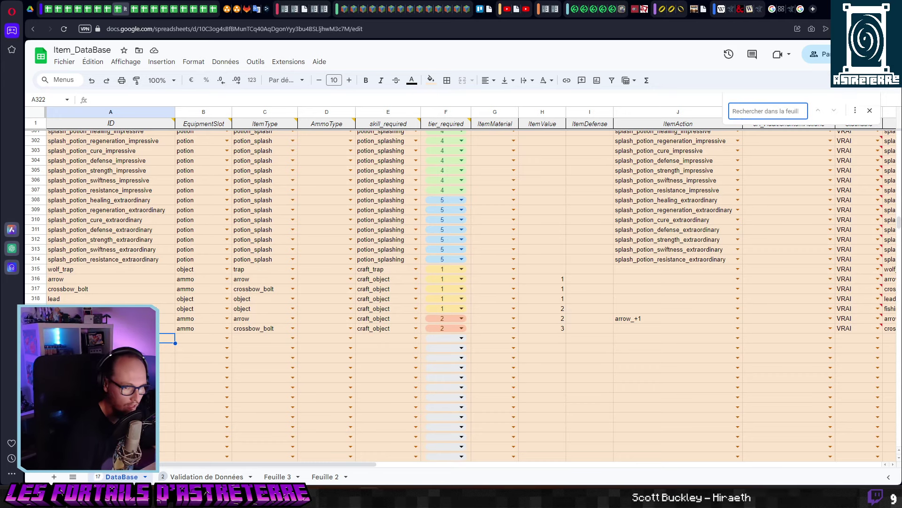
{"action": "type", "text": "ender"}
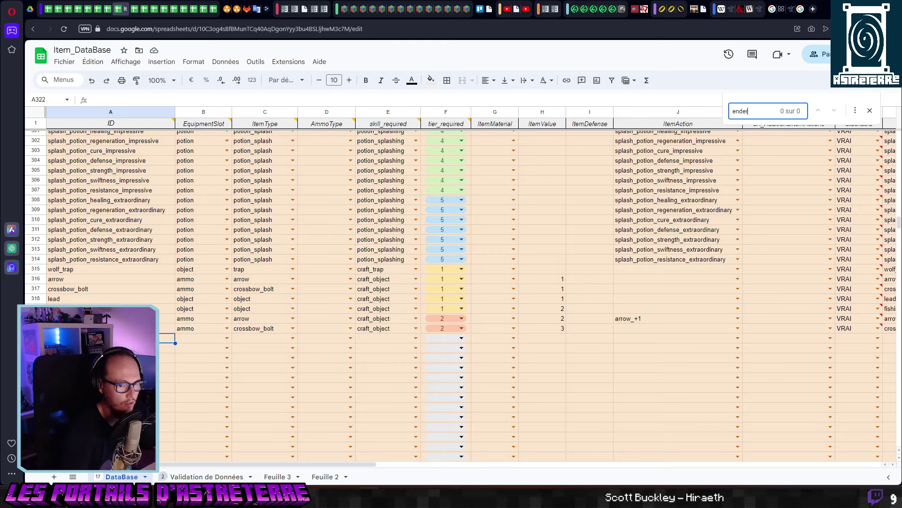
{"action": "key", "text": "BackSpace"}
{"action": "key", "text": "BackSpace"}
{"action": "key", "text": "BackSpace"}
{"action": "key", "text": "BackSpace"}
{"action": "key", "text": "BackSpace"}
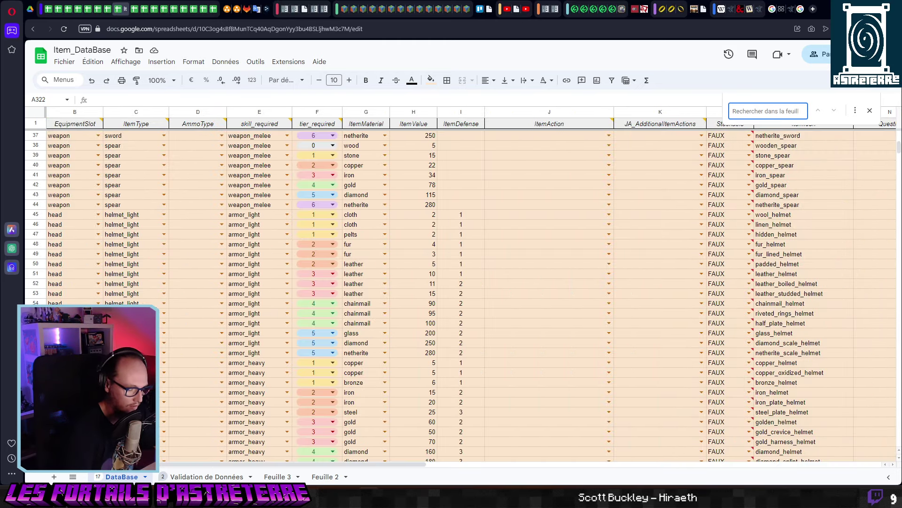
{"action": "type", "text": "pear"}
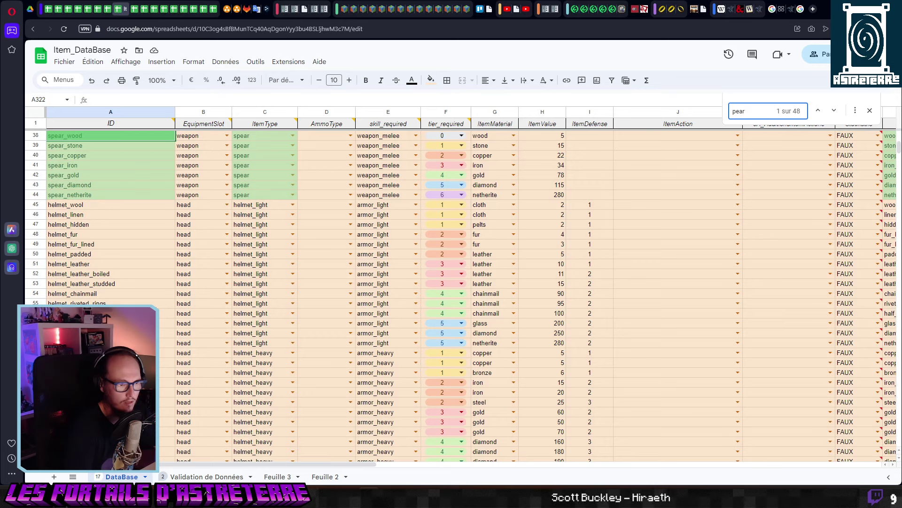
{"action": "key", "text": "BackSpace"}
{"action": "key", "text": "BackSpace"}
{"action": "key", "text": "BackSpace"}
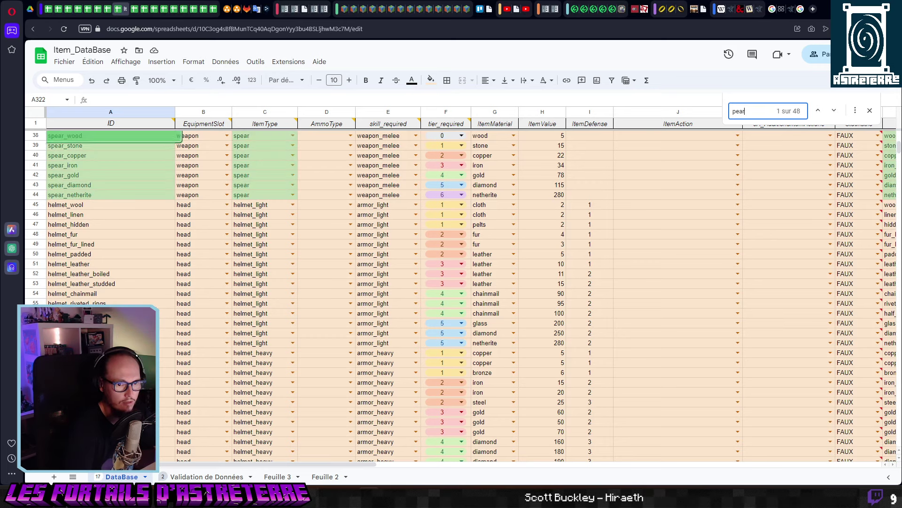
{"action": "key", "text": "BackSpace"}
Add a new item in row 322 with the ID ender_pearl and the EquipmentSlot object.
{"action": "left_click", "coordinate": [94, 402]}
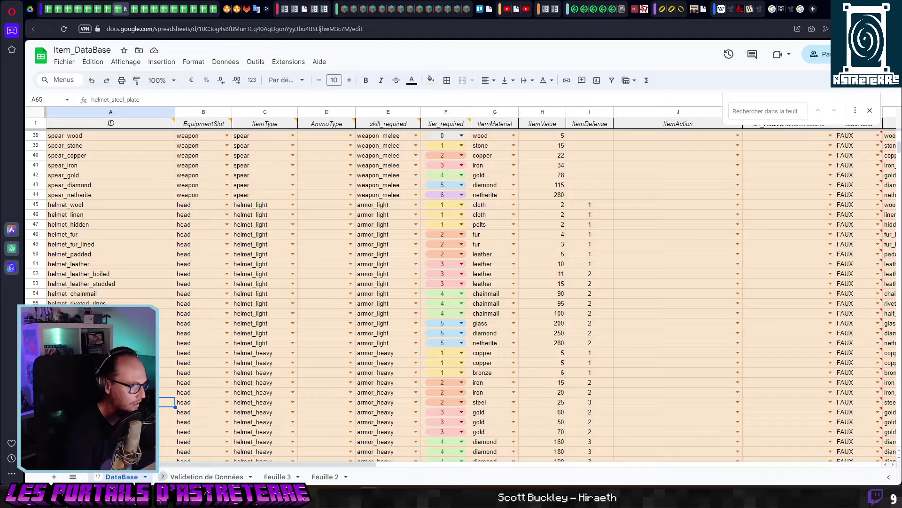
{"action": "scroll", "coordinate": [94, 402], "scroll_direction": "down", "scroll_amount": 20}
{"action": "scroll", "coordinate": [451, 291], "scroll_direction": "down", "scroll_amount": 20}
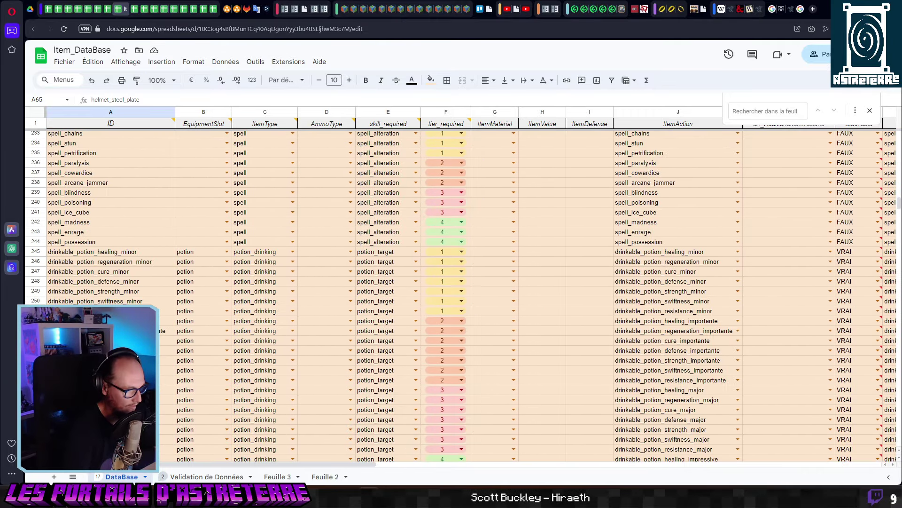
{"action": "left_click", "coordinate": [104, 353]}
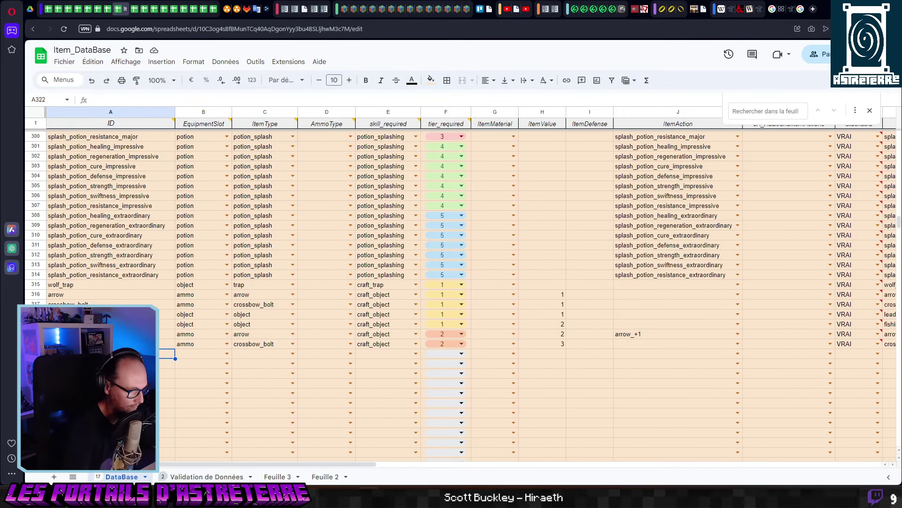
{"action": "type", "text": "ender_pearl"}
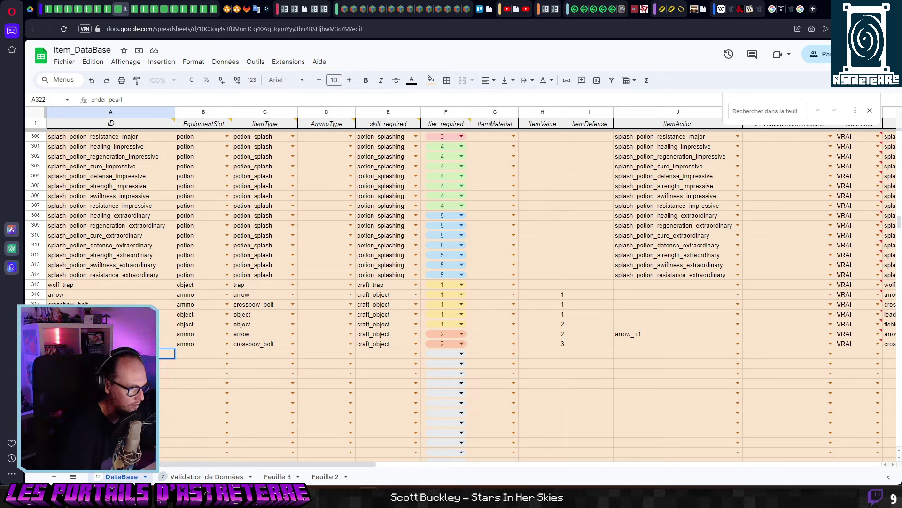
{"action": "key", "text": "Tab"}
{"action": "key", "text": "Return"}
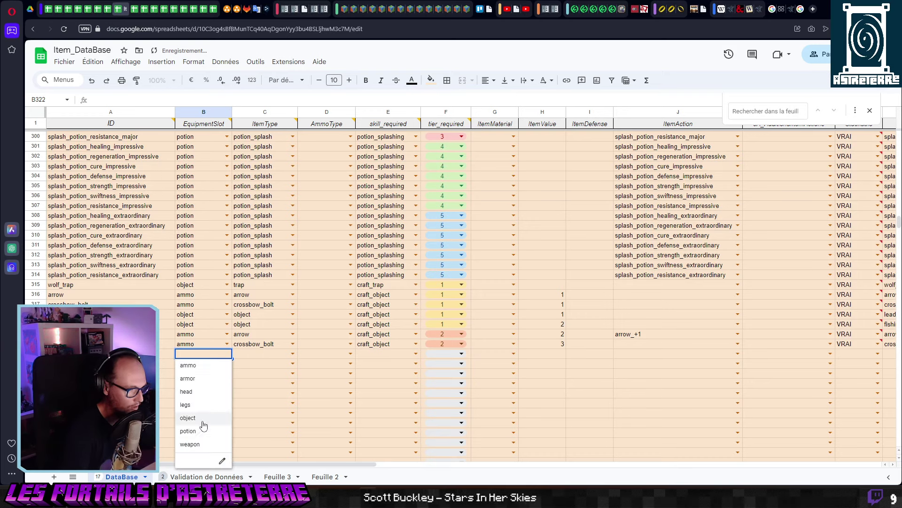
{"action": "left_click", "coordinate": [188, 417]}
Set the ender pearl's ItemType to object and its skill_required to craft_object.
{"action": "left_click", "coordinate": [288, 357]}
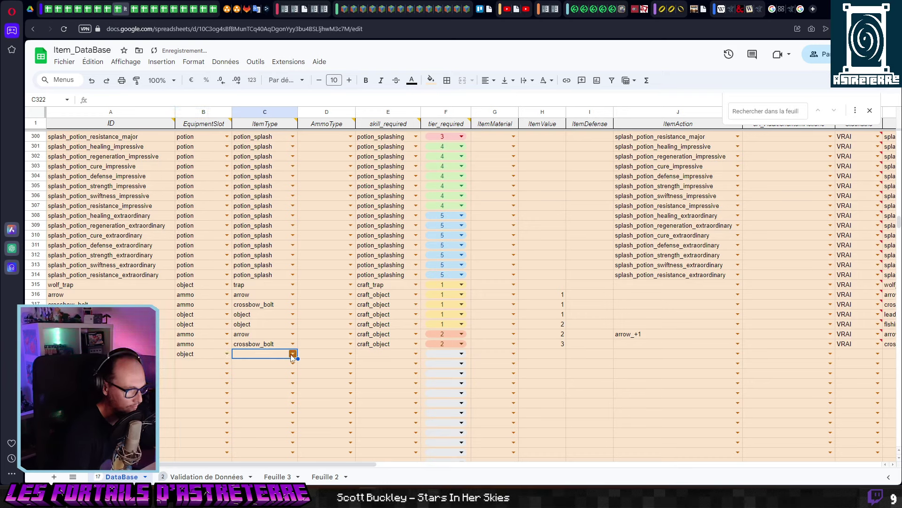
{"action": "left_click", "coordinate": [293, 354]}
{"action": "scroll", "coordinate": [284, 407], "scroll_direction": "down", "scroll_amount": 6}
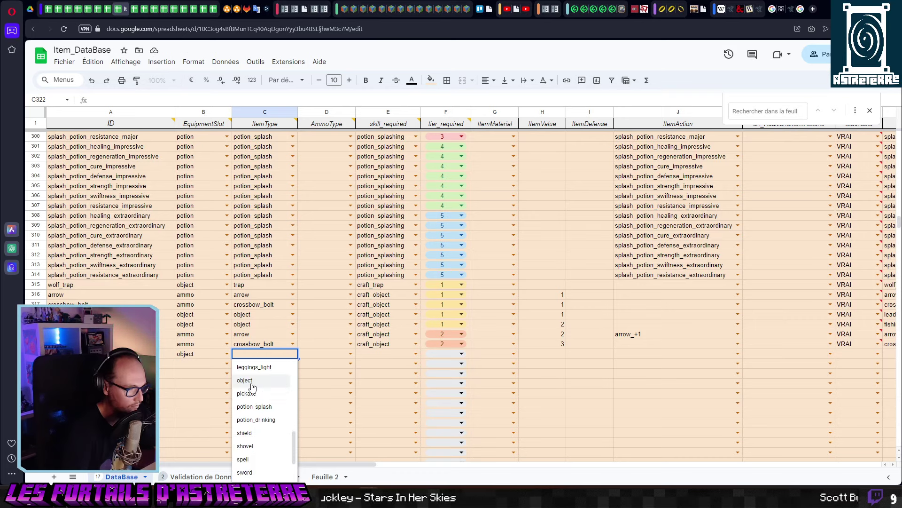
{"action": "left_click", "coordinate": [247, 380]}
{"action": "left_click", "coordinate": [415, 353]}
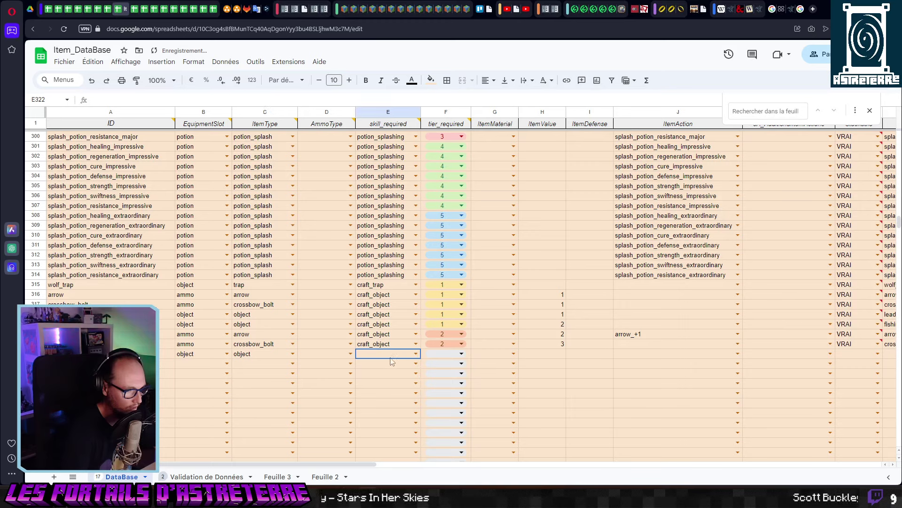
{"action": "left_click", "coordinate": [393, 455]}
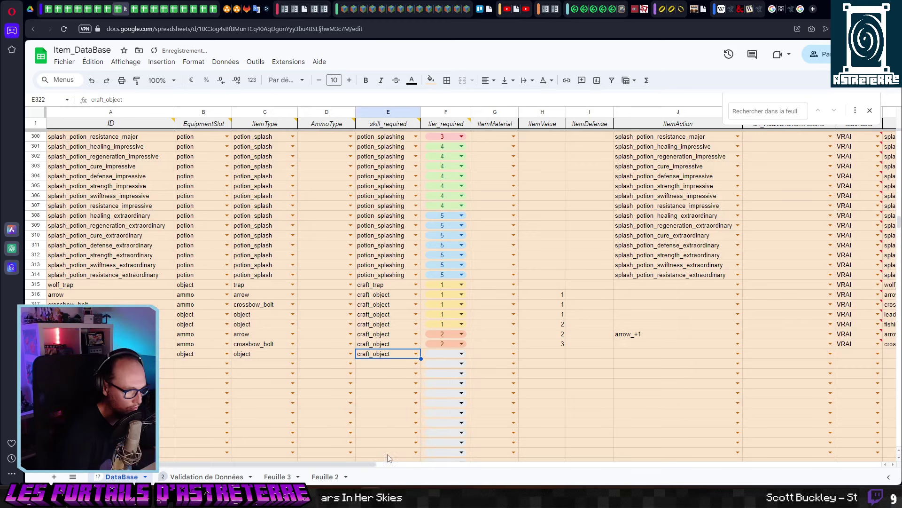
Set the ender pearl's tier_required to 2 and its ItemValue to 4, leaving ItemMaterial empty.
{"action": "left_click", "coordinate": [461, 353]}
{"action": "left_click", "coordinate": [446, 400]}
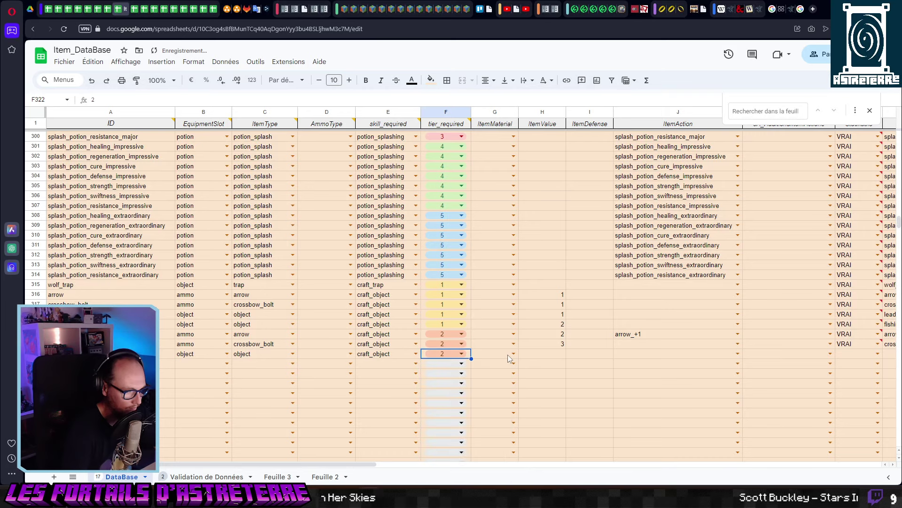
{"action": "left_click", "coordinate": [502, 355]}
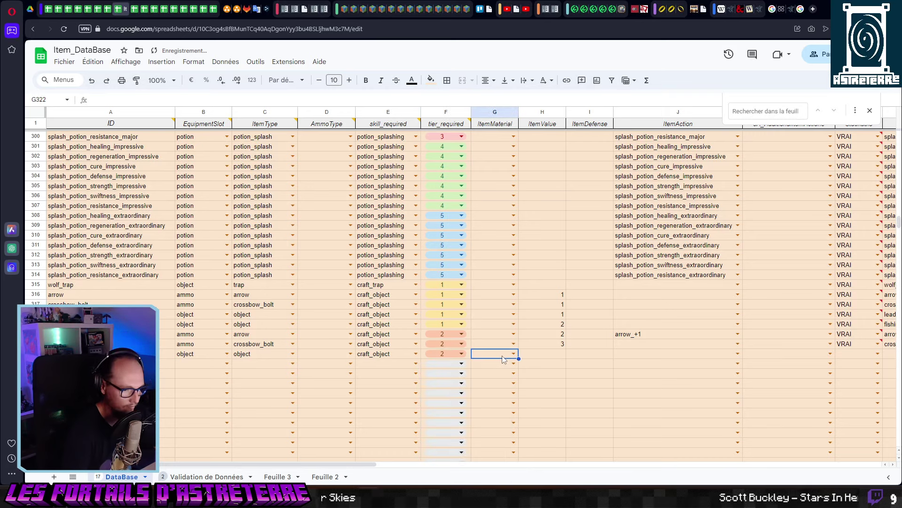
{"action": "left_click", "coordinate": [550, 358]}
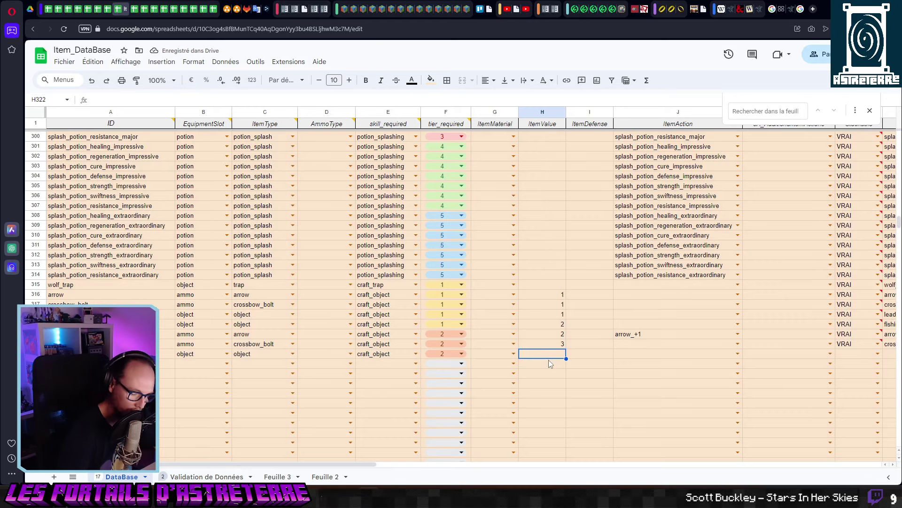
{"action": "type", "text": "4"}
Set the ender pearl's Stackable value to VRAI.
{"action": "key", "text": "Tab"}
{"action": "key", "text": "Tab"}
{"action": "key", "text": "Tab"}
{"action": "key", "text": "Tab"}
{"action": "key", "text": "Tab"}
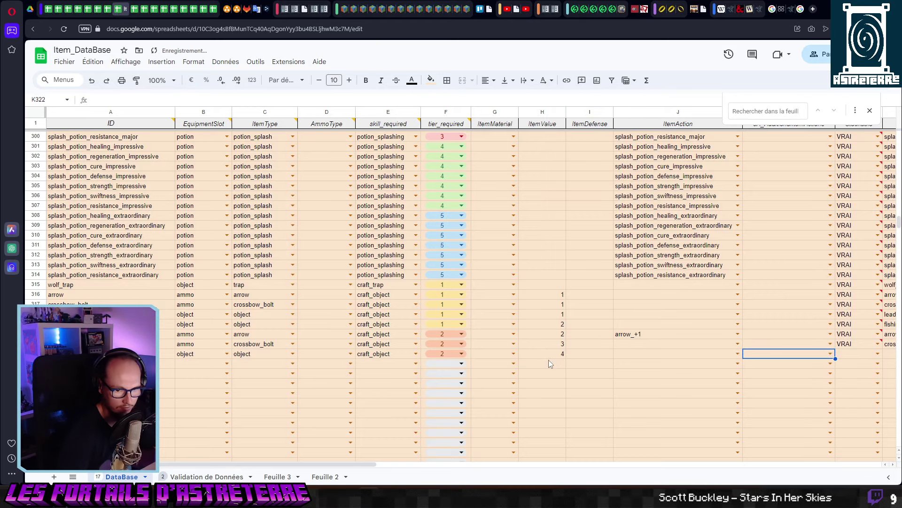
{"action": "key", "text": "Tab"}
{"action": "key", "text": "Tab"}
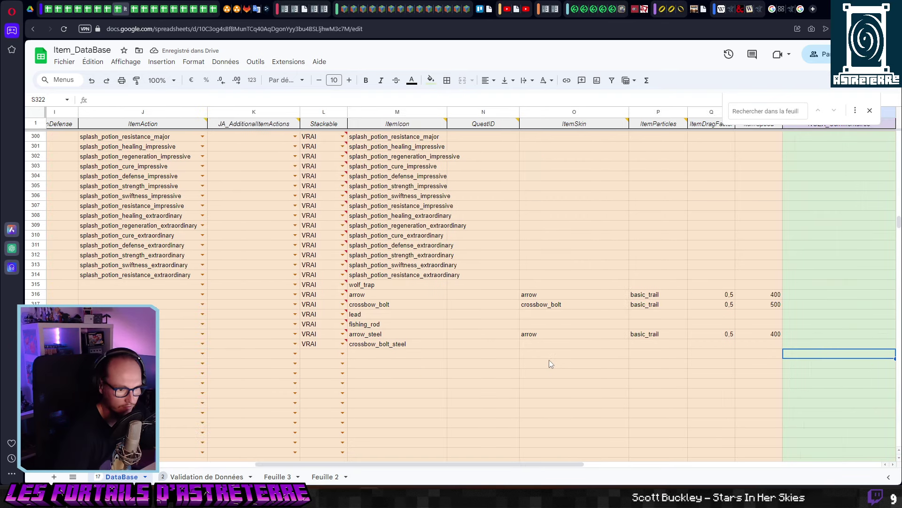
{"action": "key", "text": "Left"}
{"action": "key", "text": "Left"}
{"action": "key", "text": "Left"}
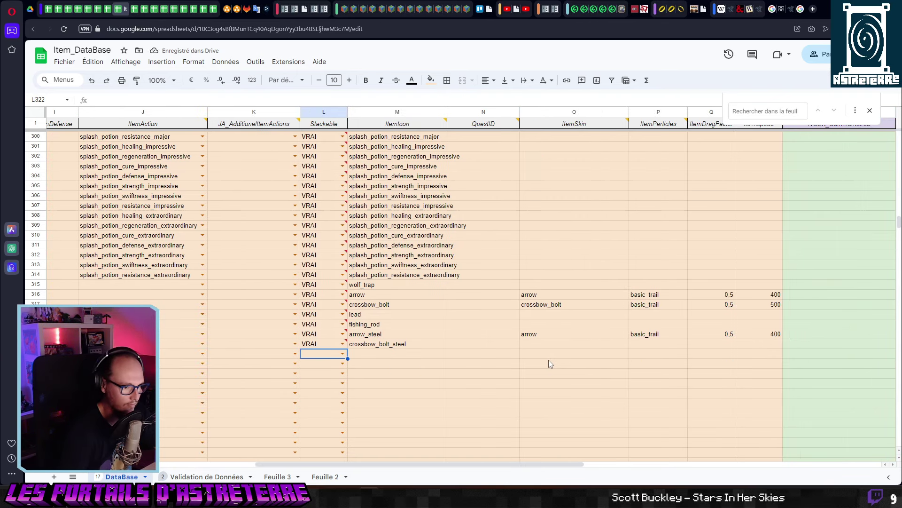
{"action": "left_click", "coordinate": [332, 357]}
{"action": "left_click", "coordinate": [324, 376]}
Enter ender_pearl as the new item's ItemIcon.
{"action": "key", "text": "Tab"}
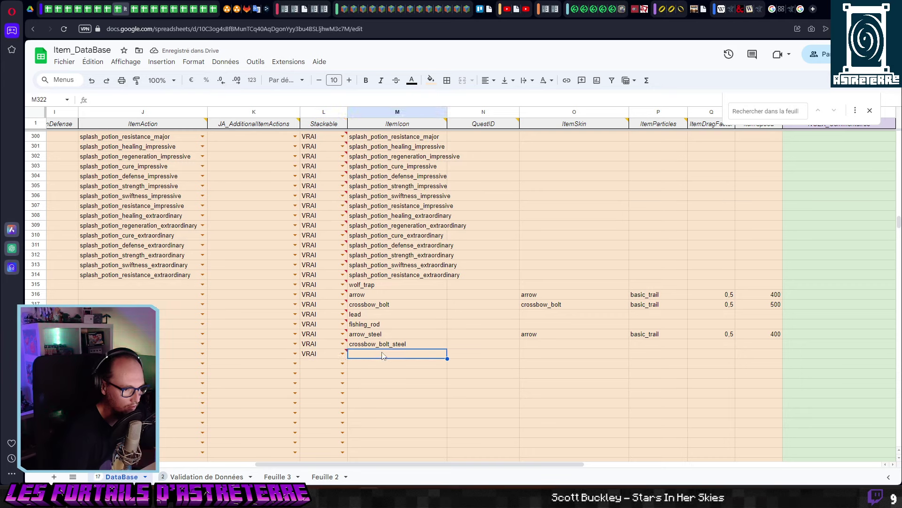
{"action": "type", "text": "ender_per"}
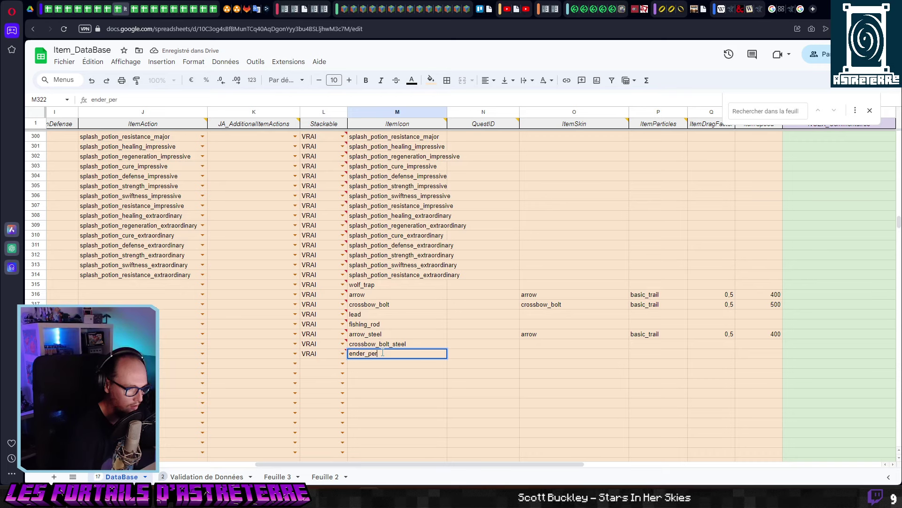
{"action": "key", "text": "BackSpace"}
{"action": "type", "text": "arl"}
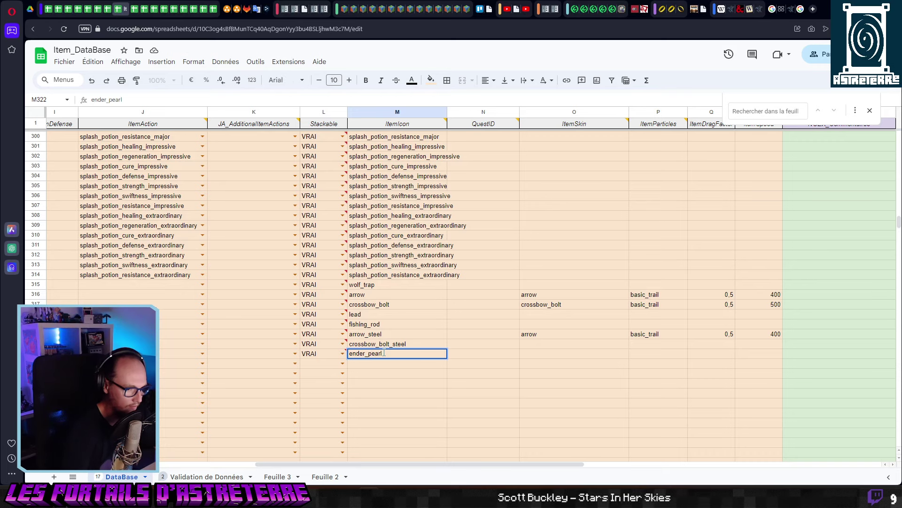
{"action": "left_click", "coordinate": [543, 355]}
Copy the ItemName and ItemDescription key formulas from row 321 into the ender pearl's row.
{"action": "key", "text": "Right"}
{"action": "key", "text": "Right"}
{"action": "key", "text": "Right"}
{"action": "key", "text": "Right"}
{"action": "key", "text": "Right"}
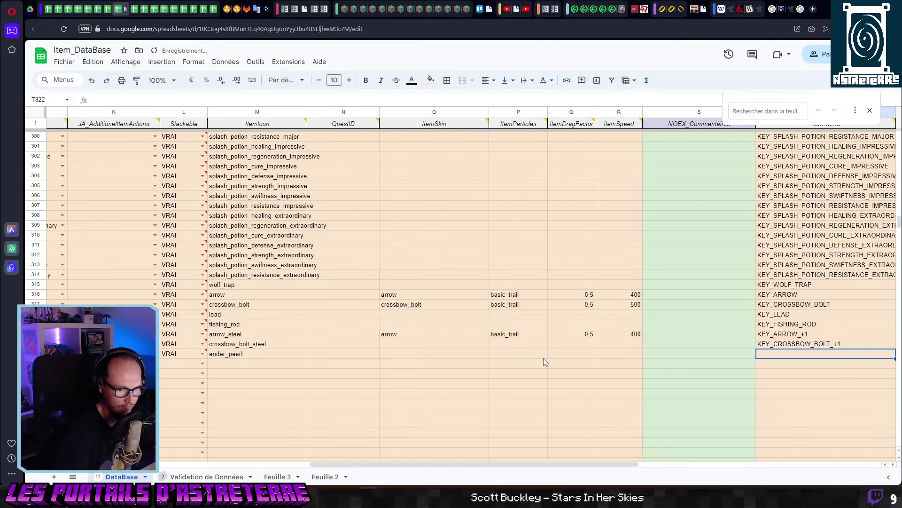
{"action": "type", "text": "=\"KEY_\" & MAJUSCULE(TEXTE(A322; \"$$\"))"}
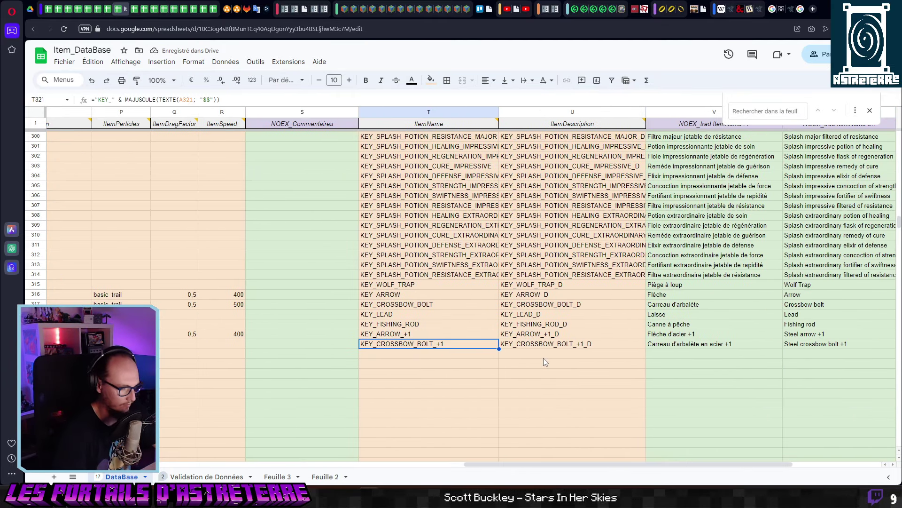
{"action": "key", "text": "Right"}
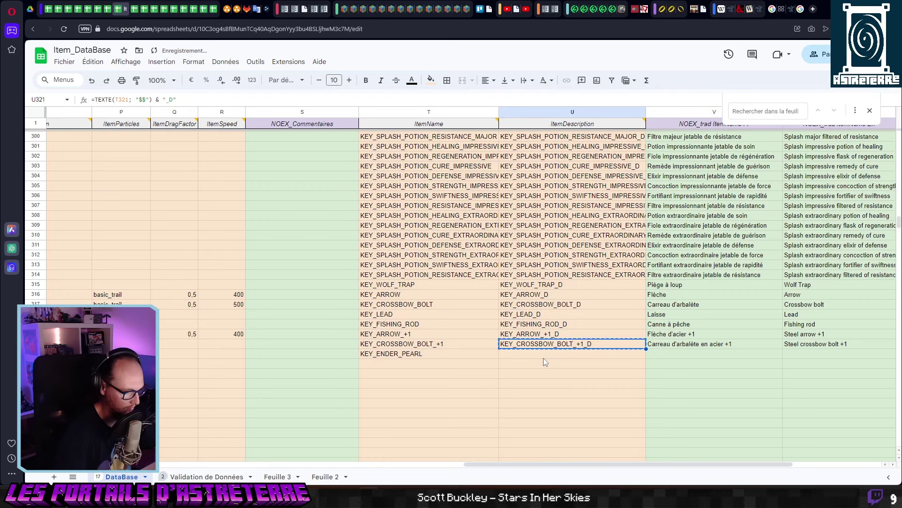
{"action": "type", "text": "KEY_ENDER_PEARL_D"}
{"action": "key", "text": "Right"}
{"action": "key", "text": "Right"}
{"action": "key", "text": "Left"}
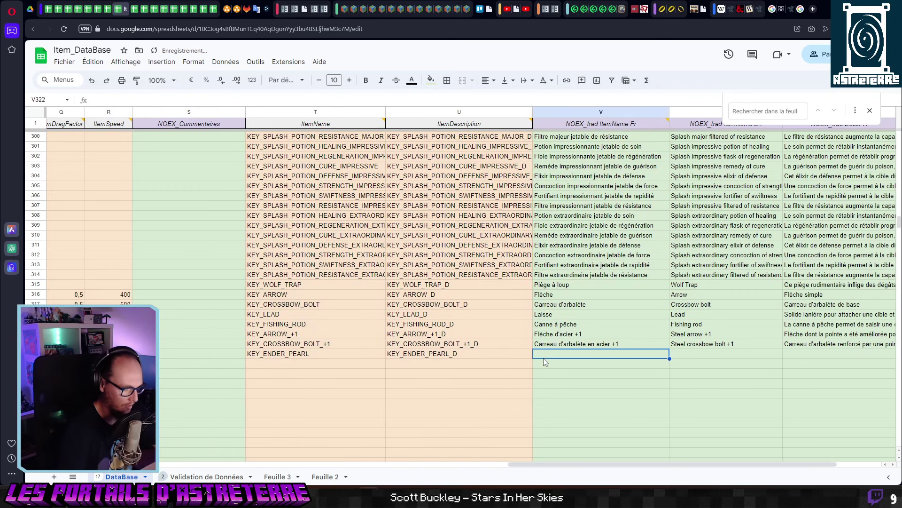
Enter "Perle de l'end" as the new item's French name and "Ender pearl" as its English name in row 322.
{"action": "type", "text": "Perle de l'end"}
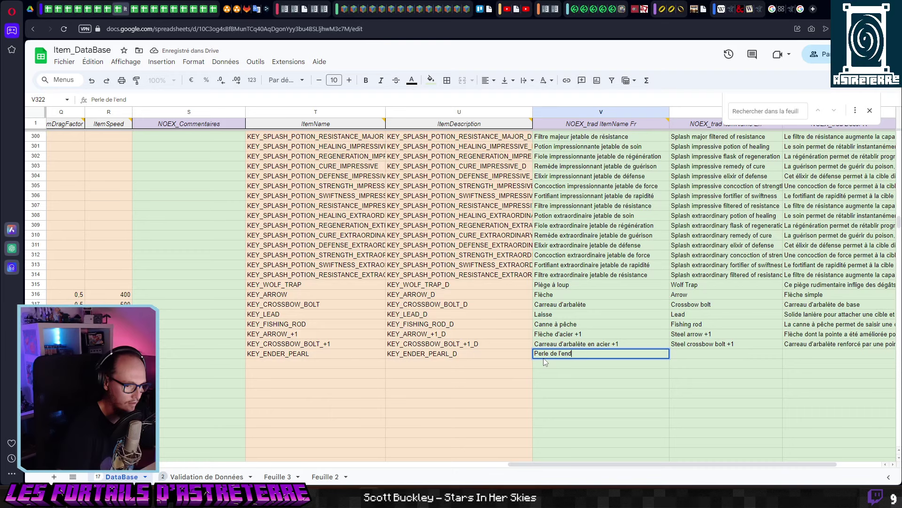
{"action": "key", "text": "Tab"}
{"action": "type", "text": "Ender opo"}
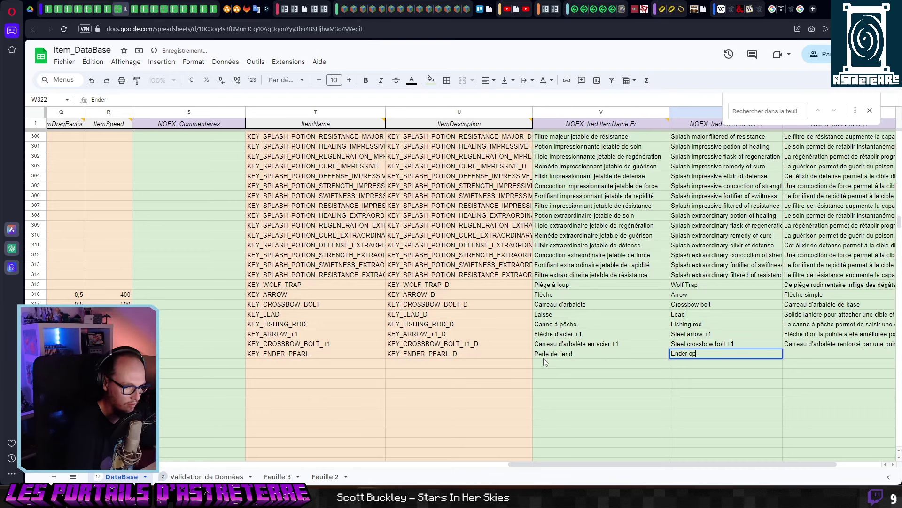
{"action": "key", "text": "BackSpace"}
{"action": "key", "text": "BackSpace"}
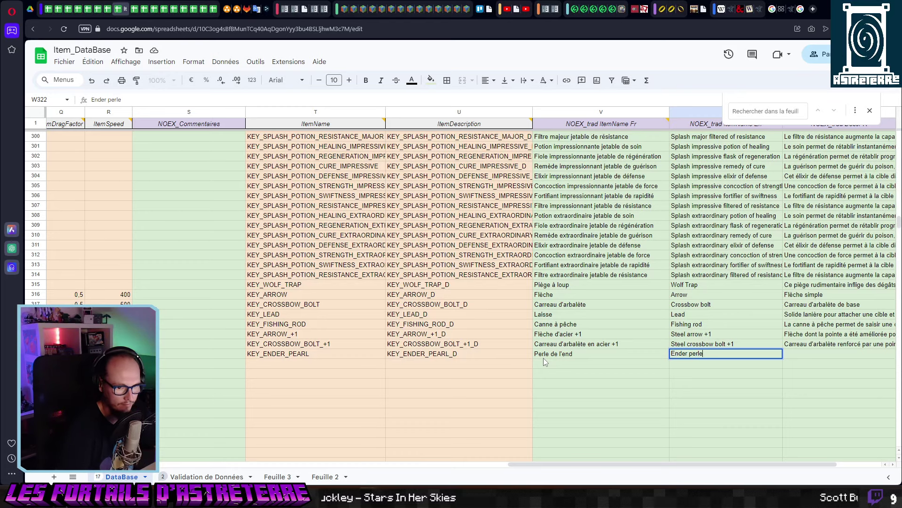
{"action": "key", "text": "BackSpace"}
{"action": "key", "text": "BackSpace"}
{"action": "type", "text": "a"}
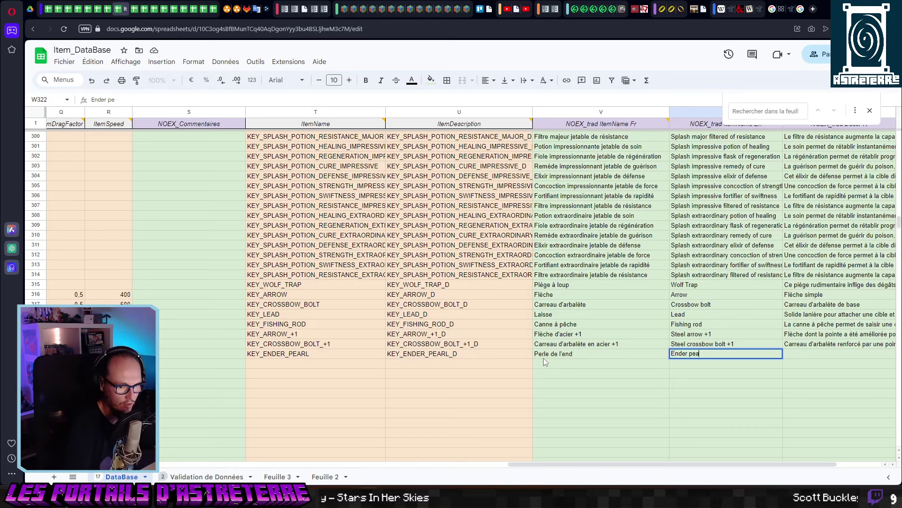
{"action": "type", "text": "rll"}
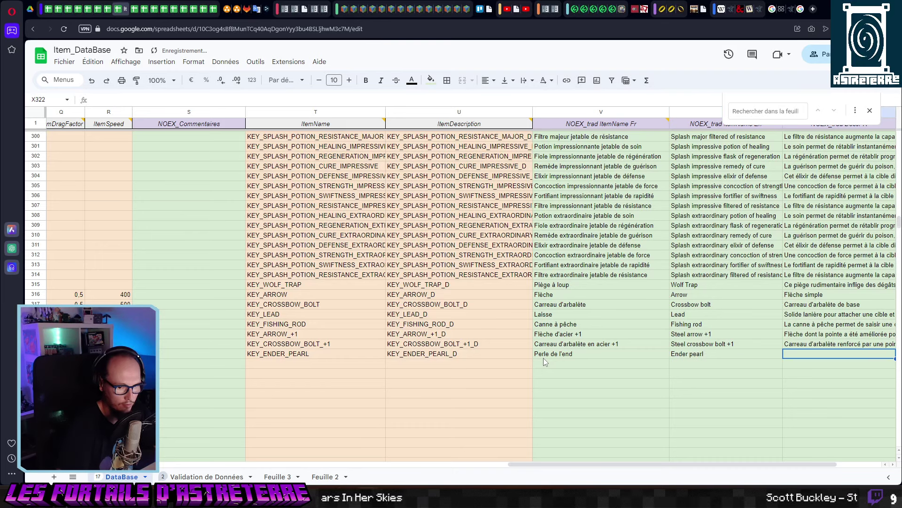
{"action": "key", "text": "ctrl+Return"}
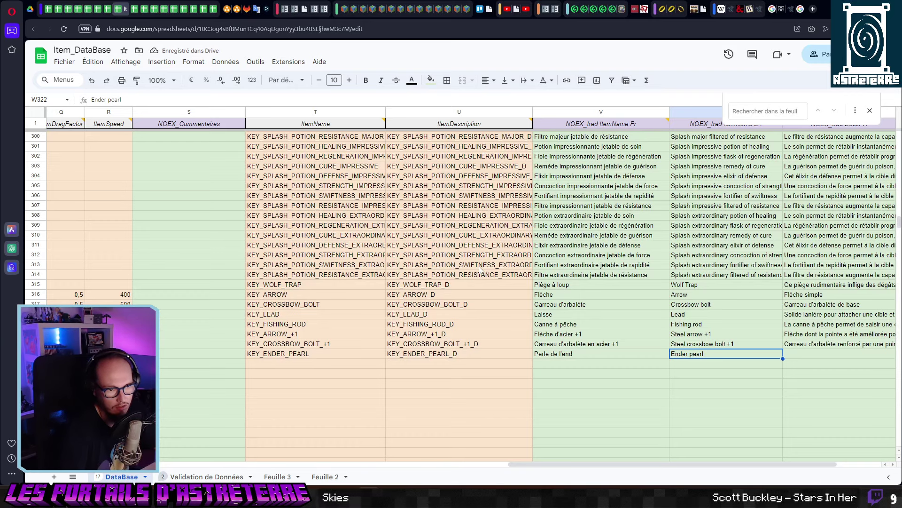
Begin the ender pearl's French description with "Cette perle dispose de propriétés extraordinaires et permet de se déplacer insta".
{"action": "left_click", "coordinate": [804, 356]}
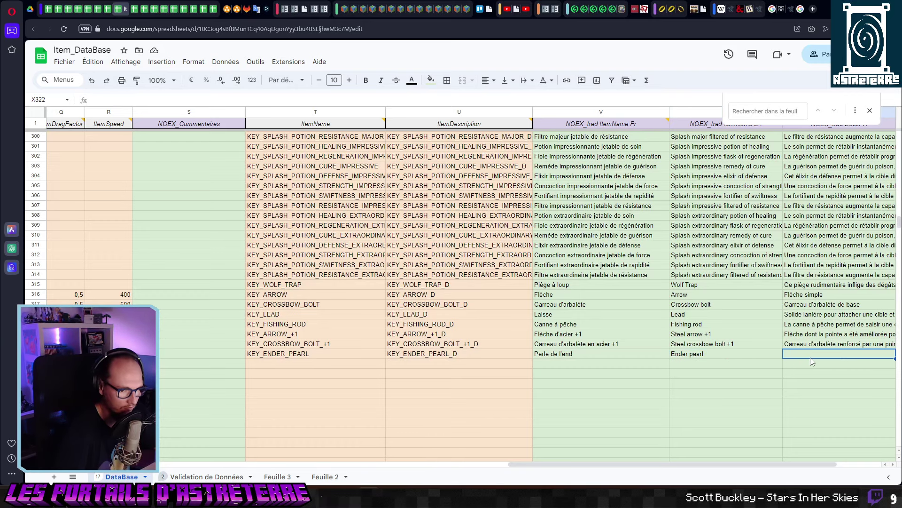
{"action": "scroll", "coordinate": [812, 361], "scroll_direction": "right", "scroll_amount": 2}
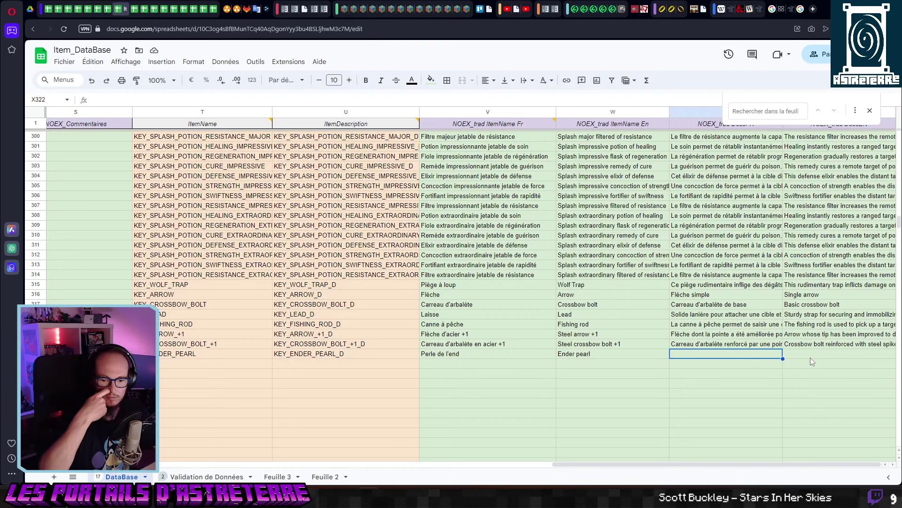
{"action": "type", "text": "C"}
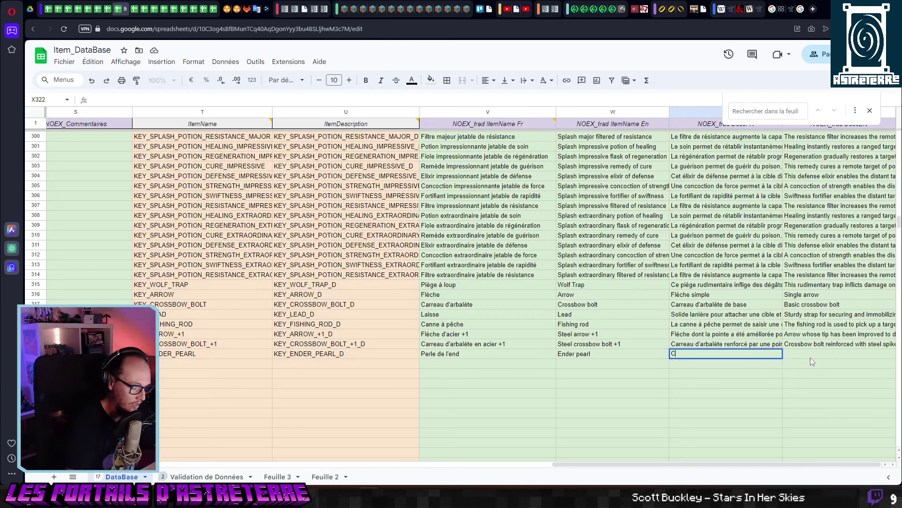
{"action": "type", "text": "ette per"}
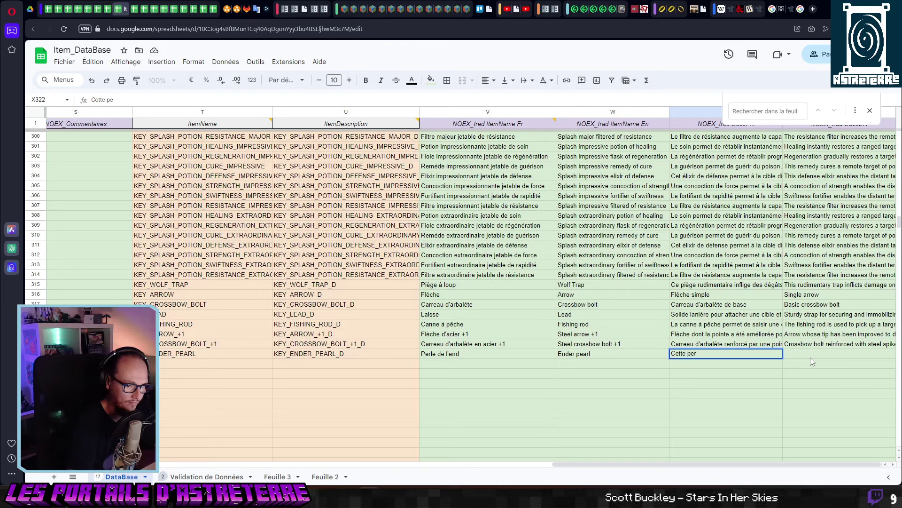
{"action": "type", "text": "le "}
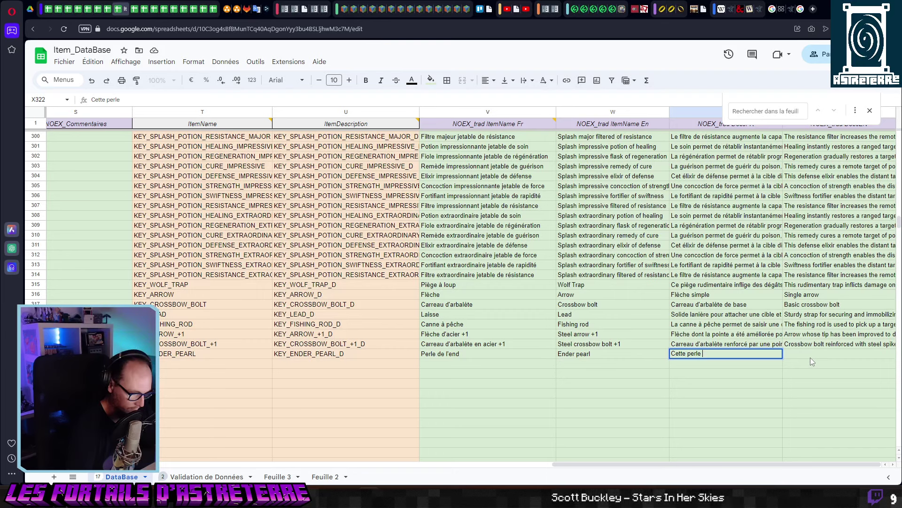
{"action": "type", "text": "dispose de pro"}
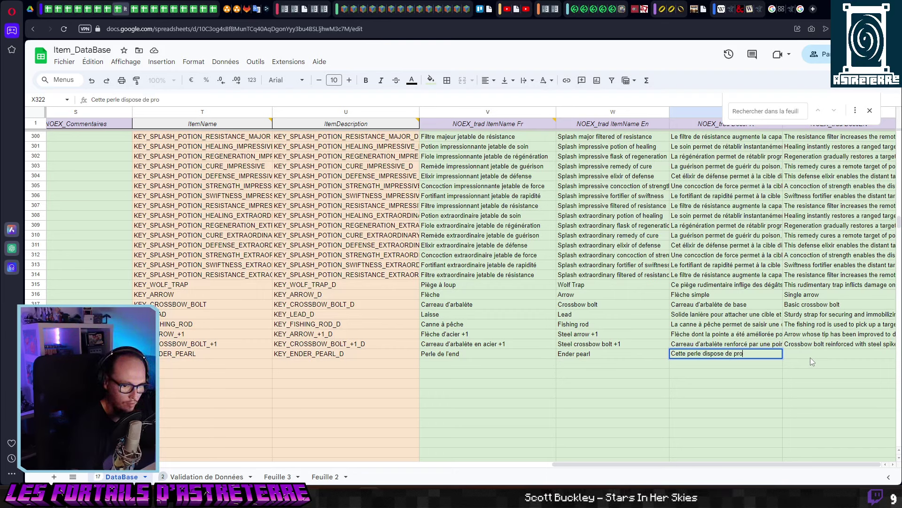
{"action": "type", "text": "prit"}
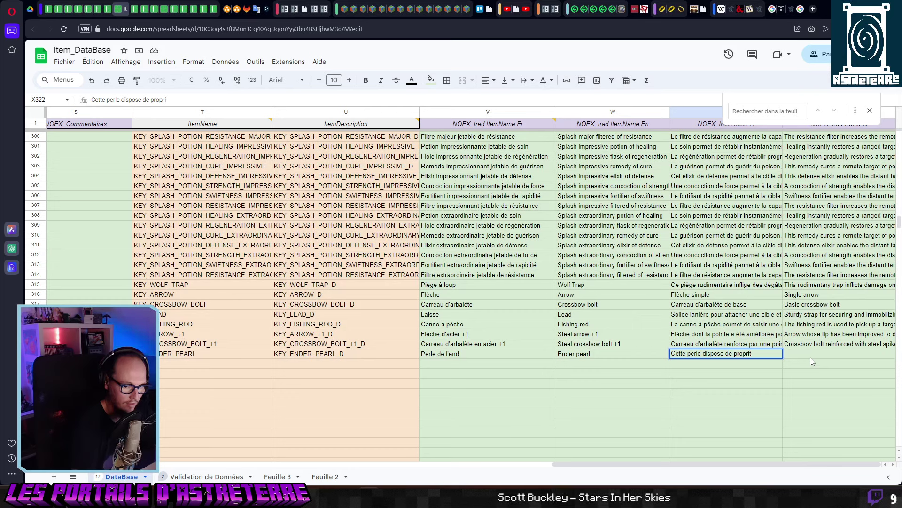
{"action": "type", "text": "é s"}
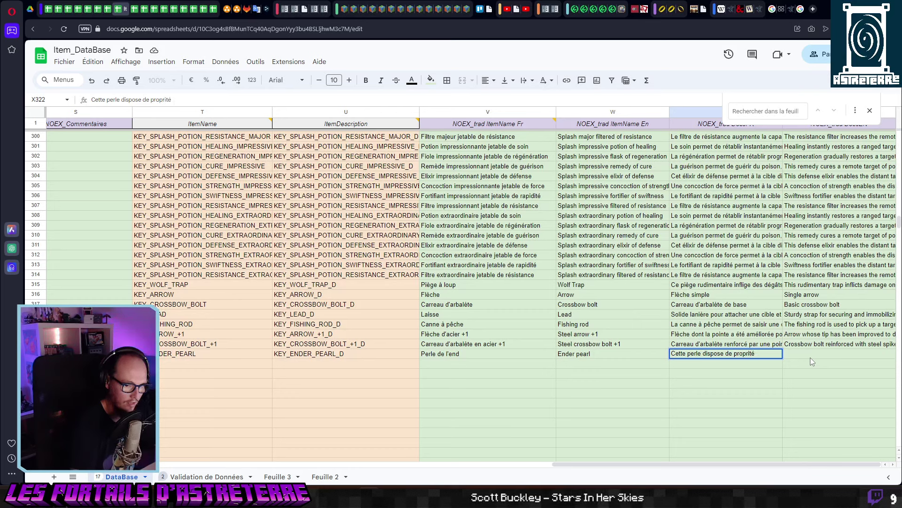
{"action": "key", "text": "BackSpace"}
{"action": "key", "text": "BackSpace"}
{"action": "key", "text": "BackSpace"}
{"action": "type", "text": "été"}
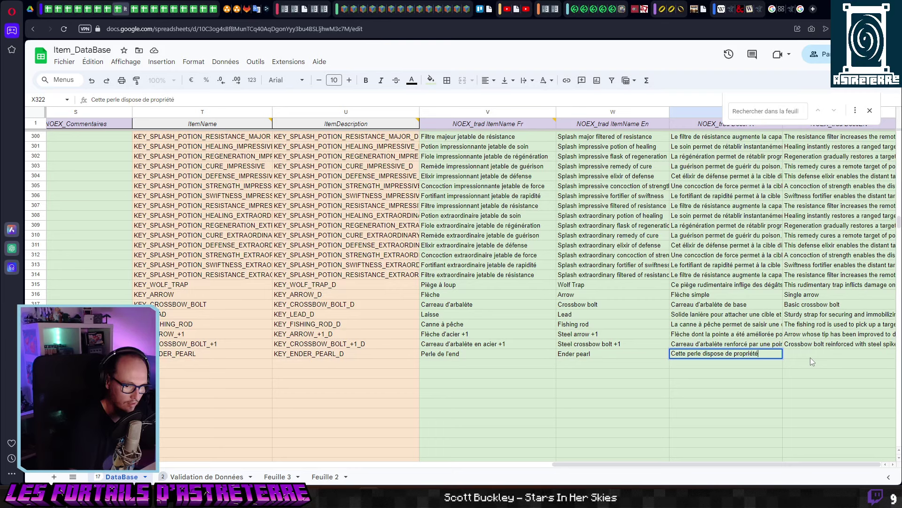
{"action": "type", "text": "s extraordin"}
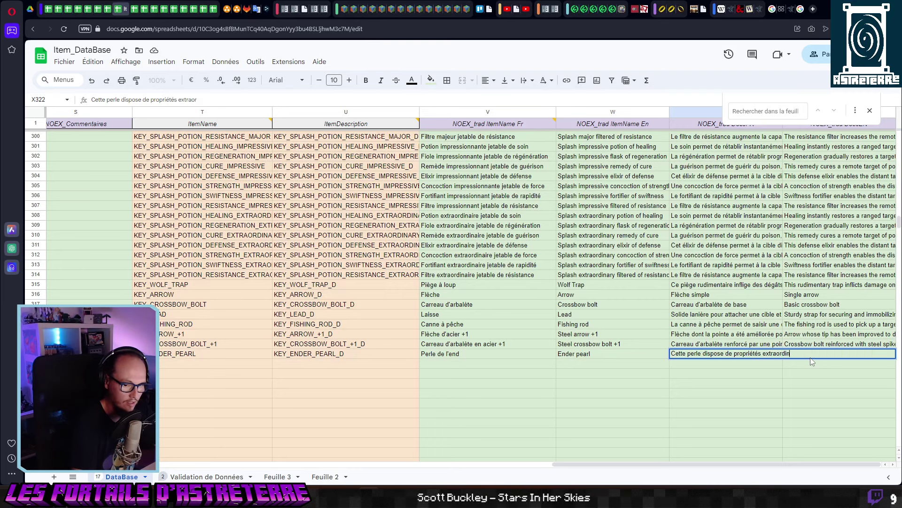
{"action": "type", "text": "aires et permet de se dépla"}
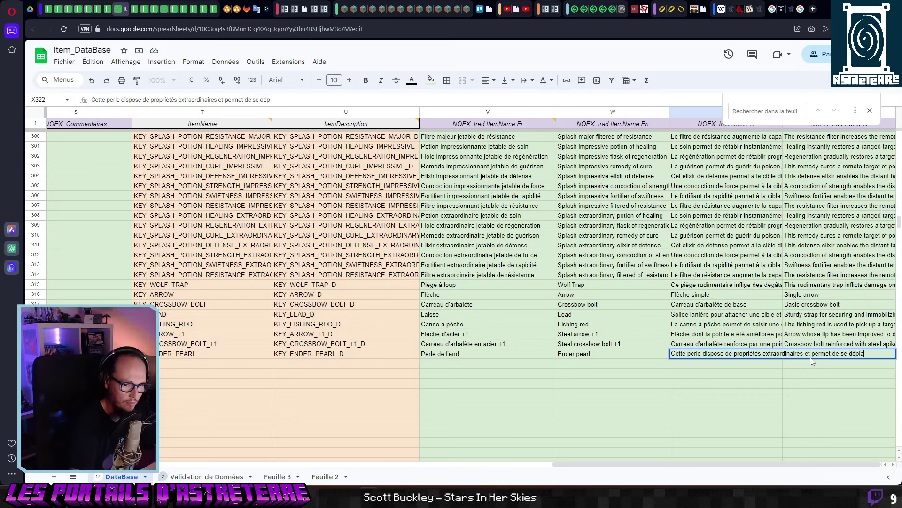
{"action": "type", "text": "cer instan"}
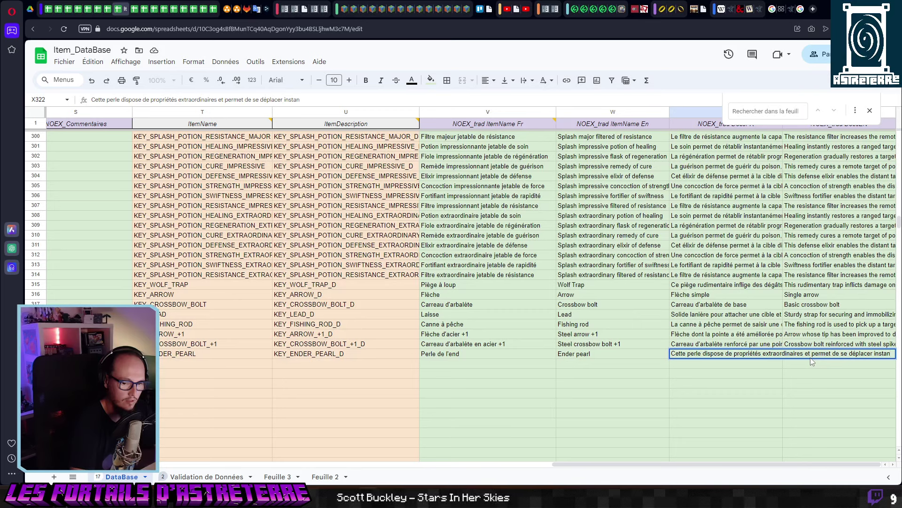
{"action": "key", "text": "BackSpace"}
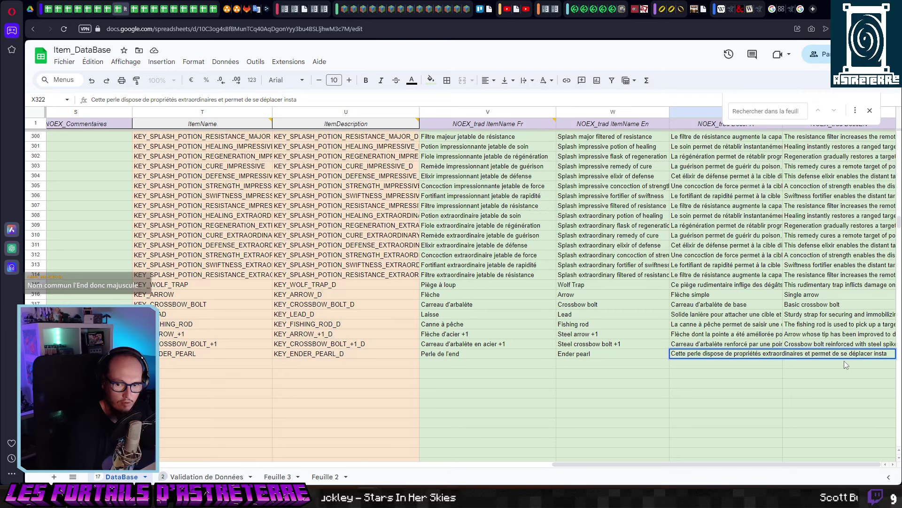
Insert "au lanceur" after "permet" in the ender pearl's French description.
{"action": "key", "text": "ctrl+Left"}
{"action": "key", "text": "ctrl+Left"}
{"action": "key", "text": "ctrl+Left"}
{"action": "key", "text": "ctrl+Left"}
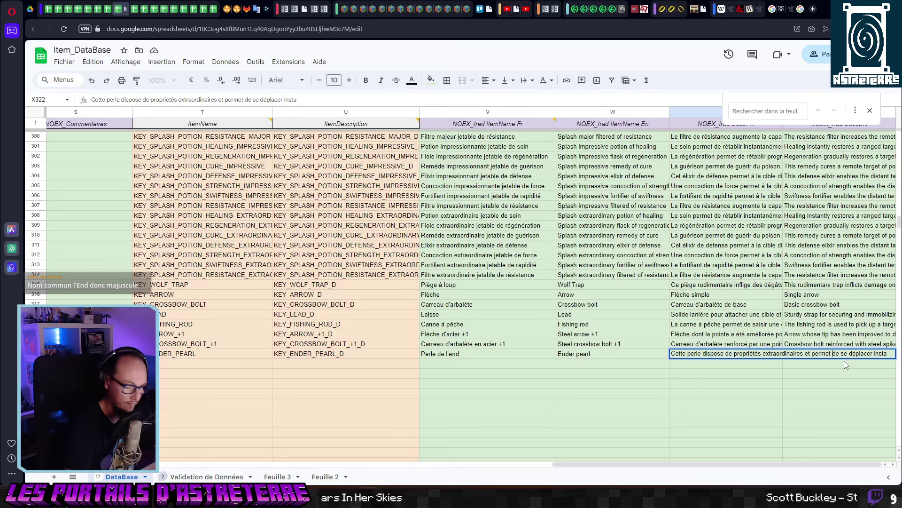
{"action": "type", "text": "au "}
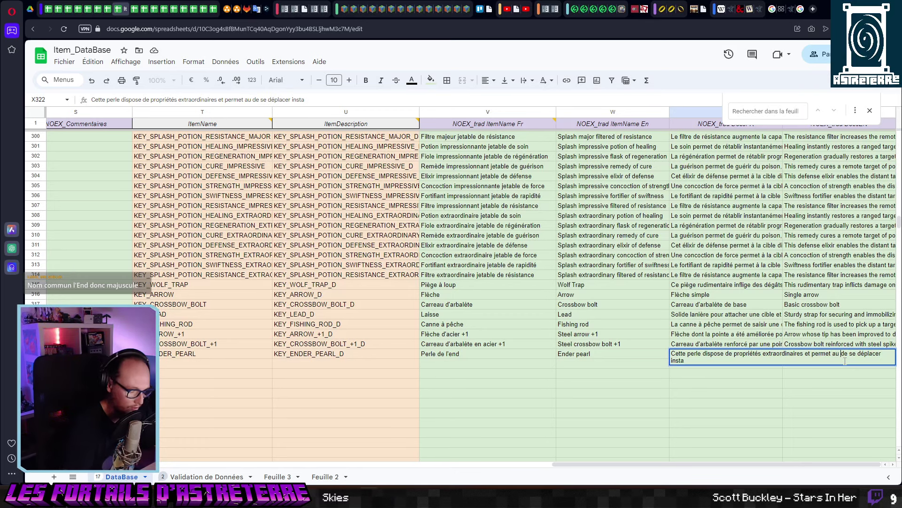
{"action": "type", "text": "lancei"}
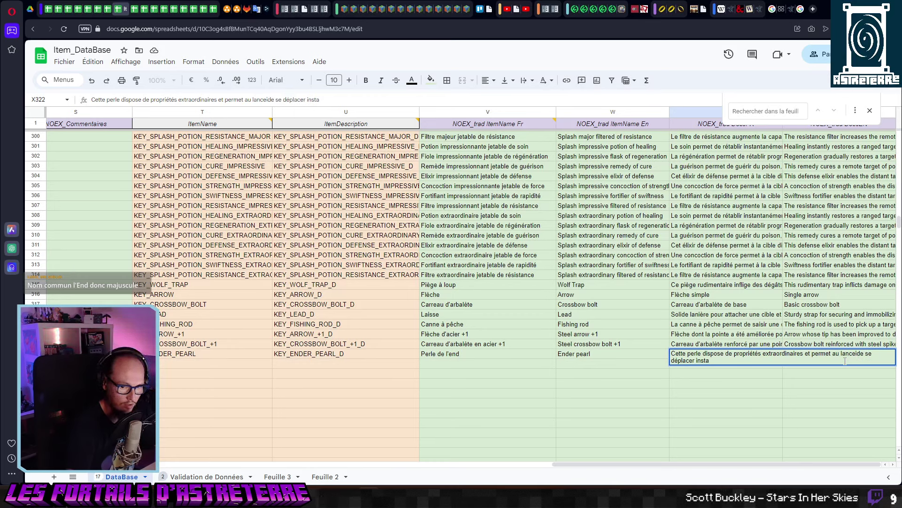
{"action": "key", "text": "BackSpace"}
{"action": "type", "text": "ur "}
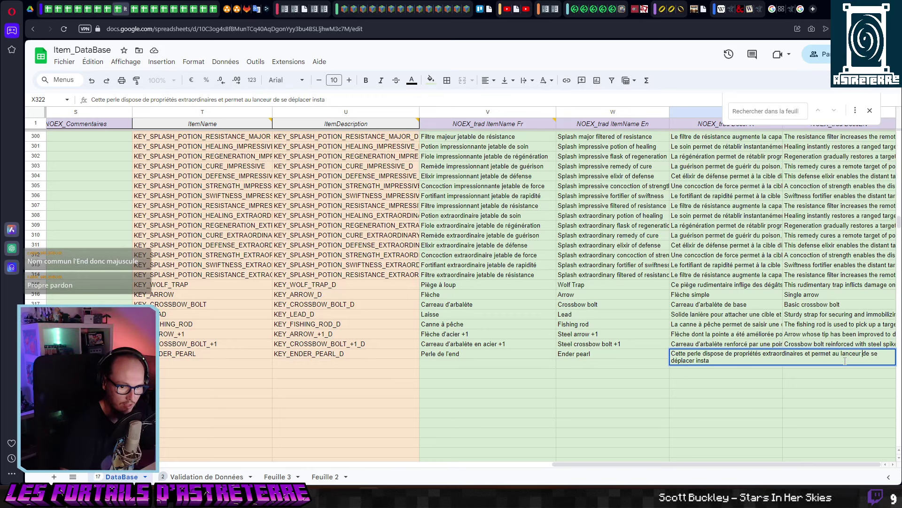
Complete the end of the ender pearl's French description so it reads "instantanément là où tombe la perle.".
{"action": "type", "text": "ntannéu"}
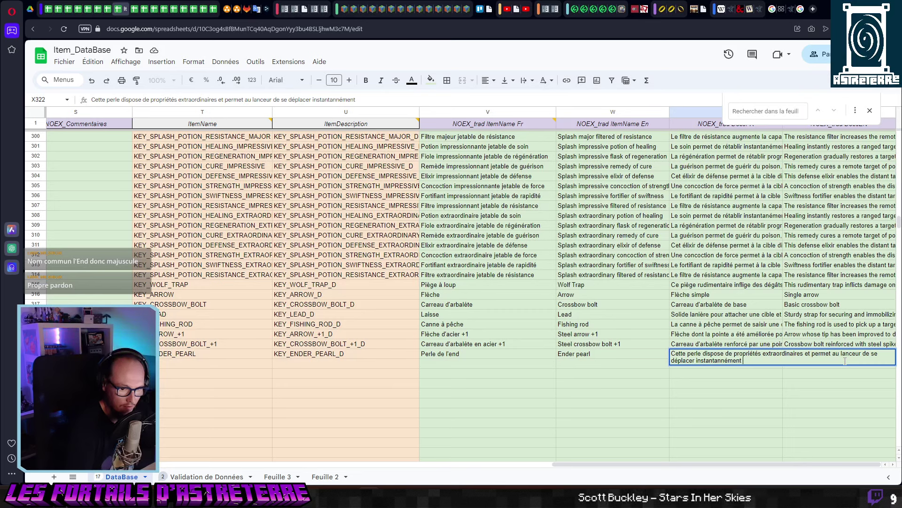
{"action": "key", "text": "BackSpace"}
{"action": "key", "text": "BackSpace"}
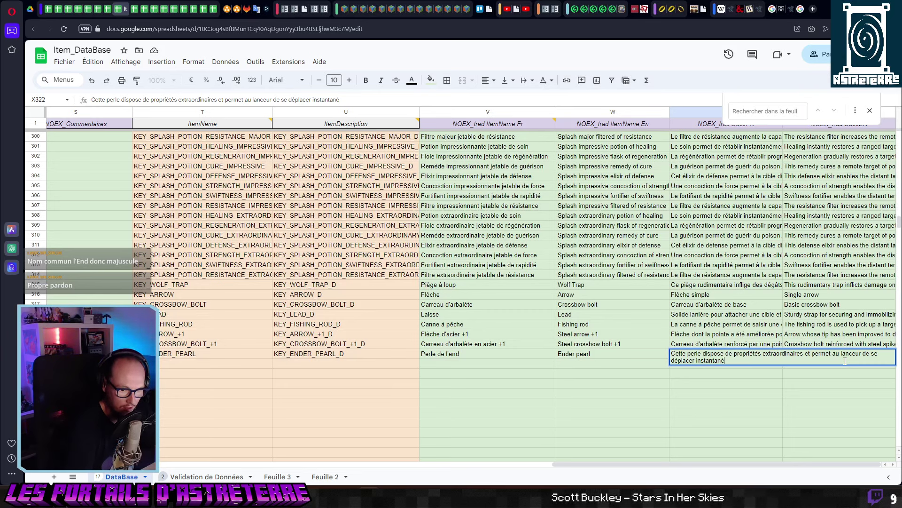
{"action": "type", "text": "émen,t"}
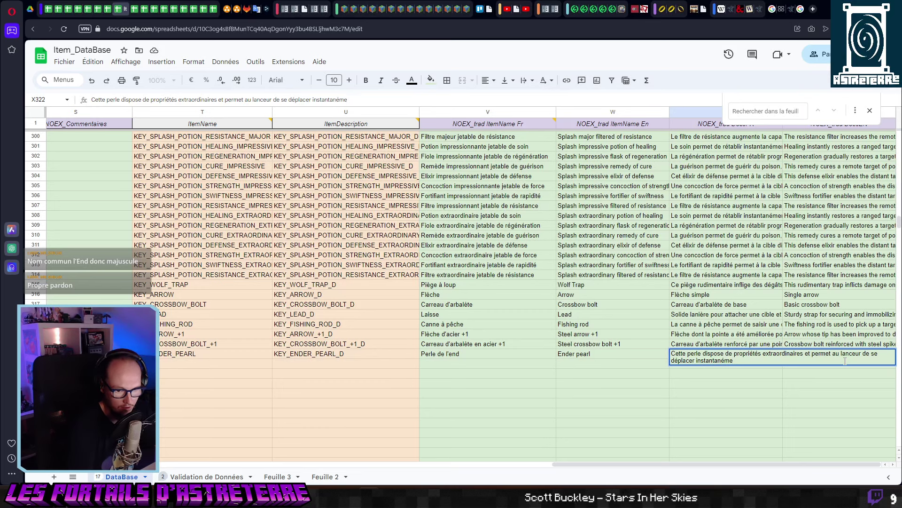
{"action": "key", "text": "Left"}
{"action": "key", "text": "Left"}
{"action": "key", "text": "Left"}
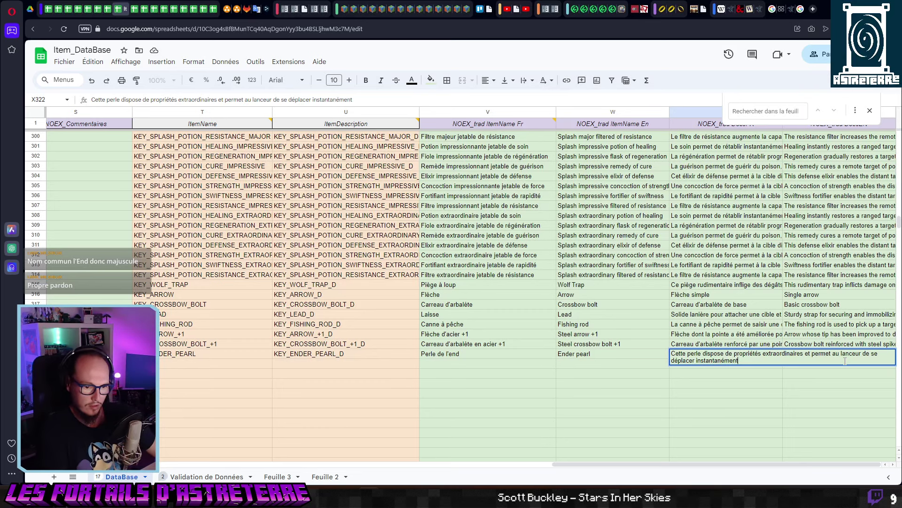
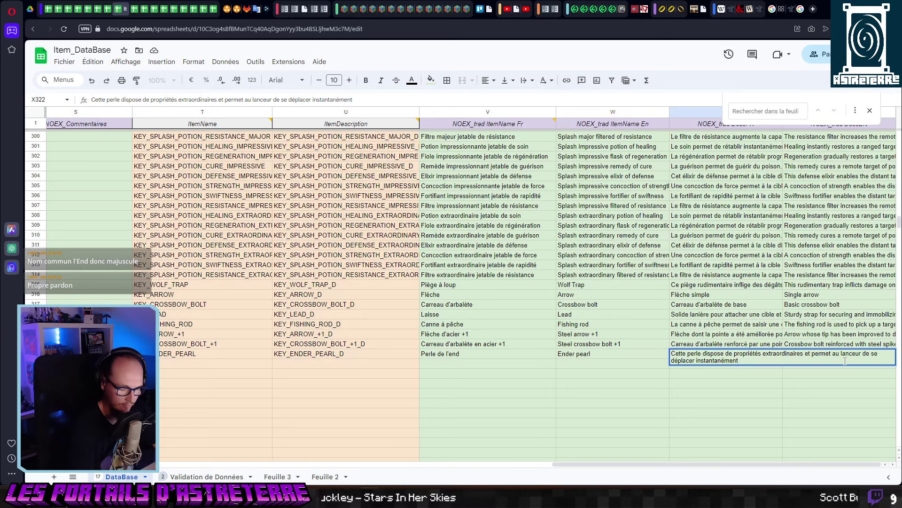
{"action": "type", "text": "là où tombe"}
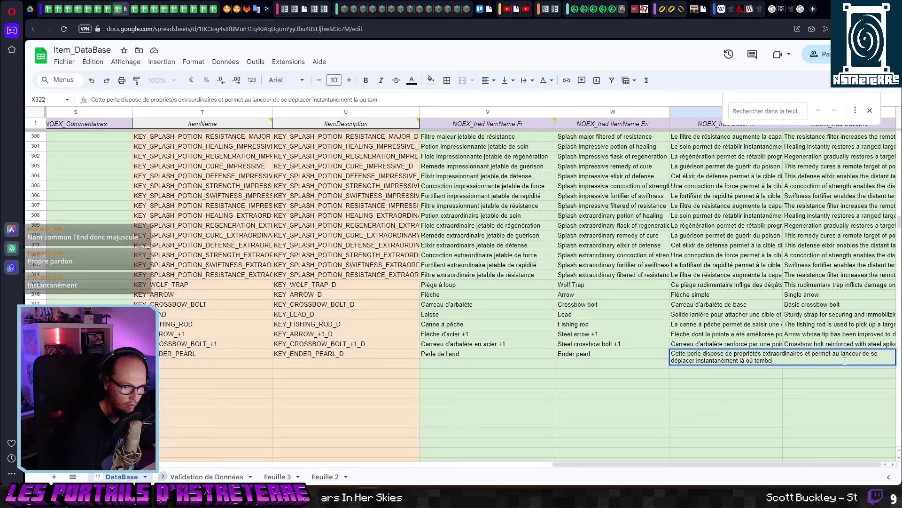
{"action": "type", "text": " la perle."}
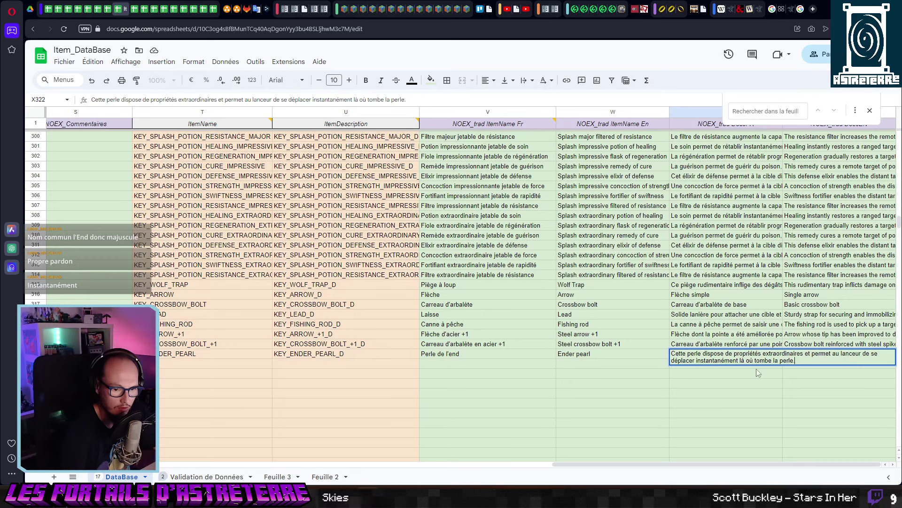
{"action": "key", "text": "Return"}
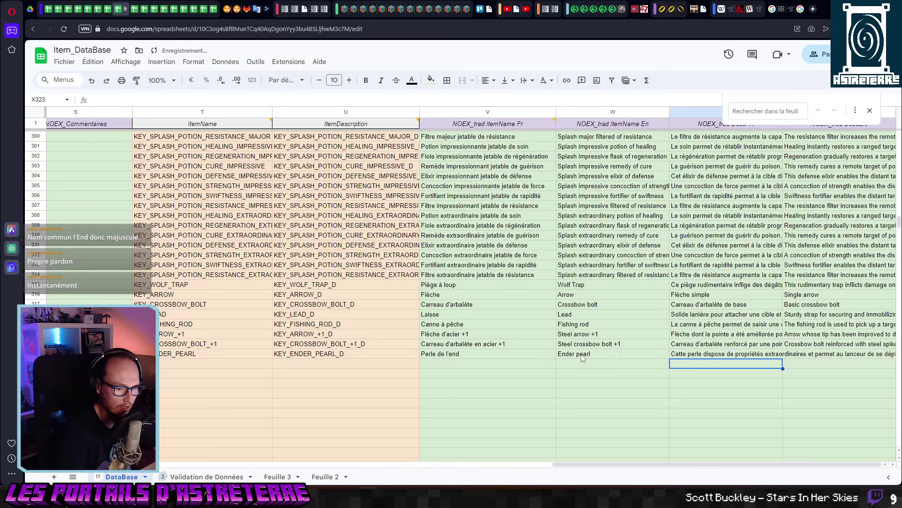
Capitalise the last word of the ender pearl's French name to read "Perle de l'End" and select its French description.
{"action": "left_click", "coordinate": [451, 356]}
{"action": "left_click_drag", "start_coordinate": [117, 100], "coordinate": [121, 101]}
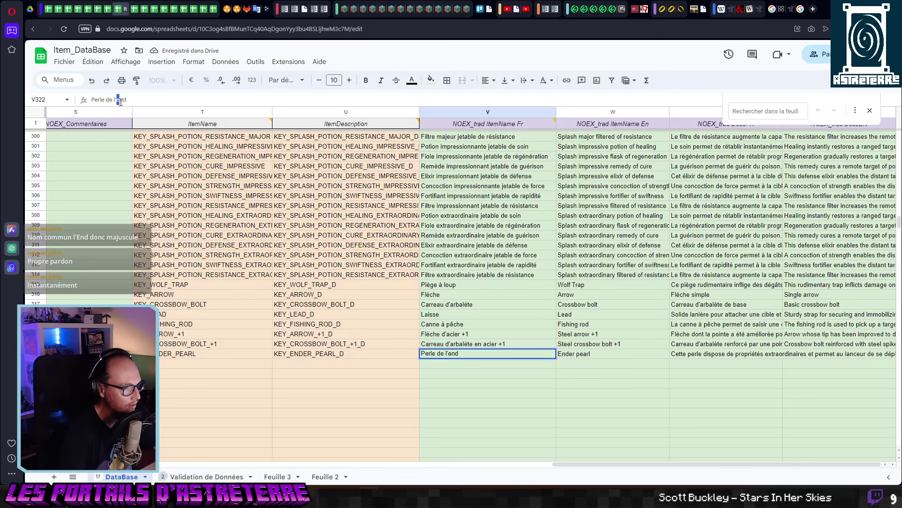
{"action": "type", "text": "E"}
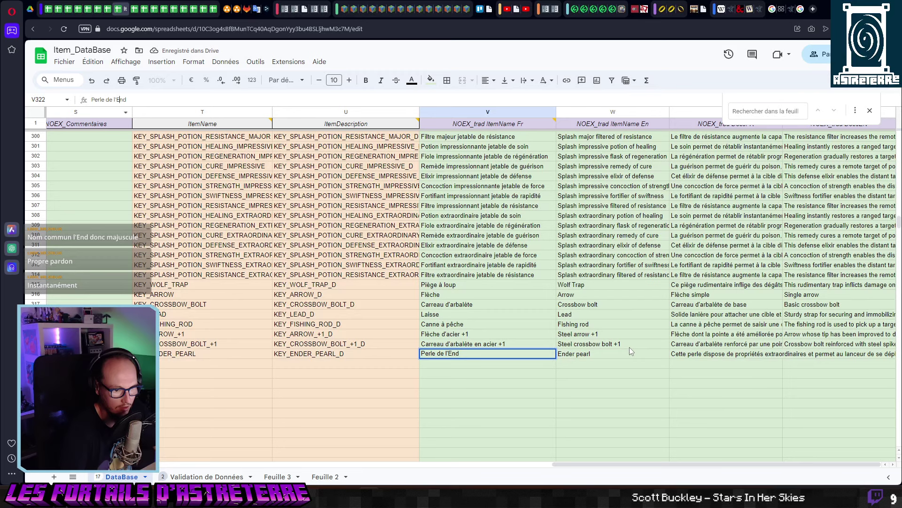
{"action": "left_click", "coordinate": [610, 364]}
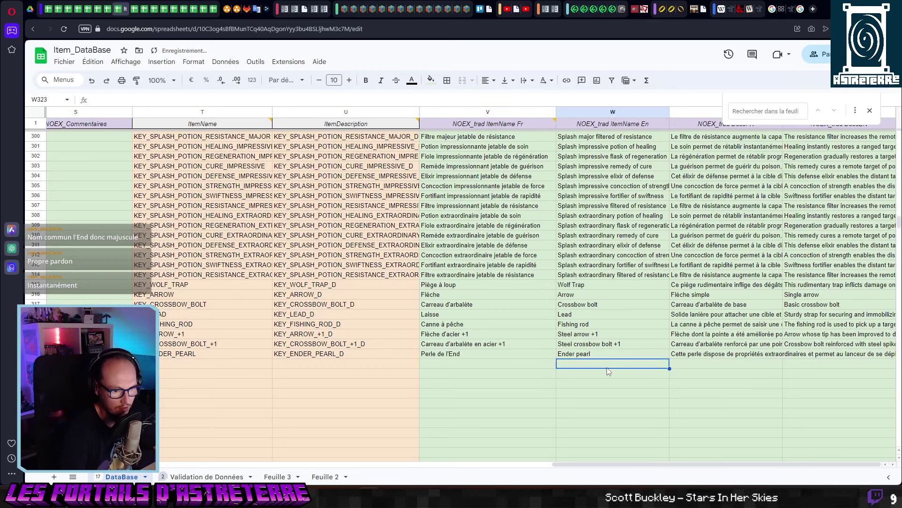
{"action": "left_click", "coordinate": [741, 357]}
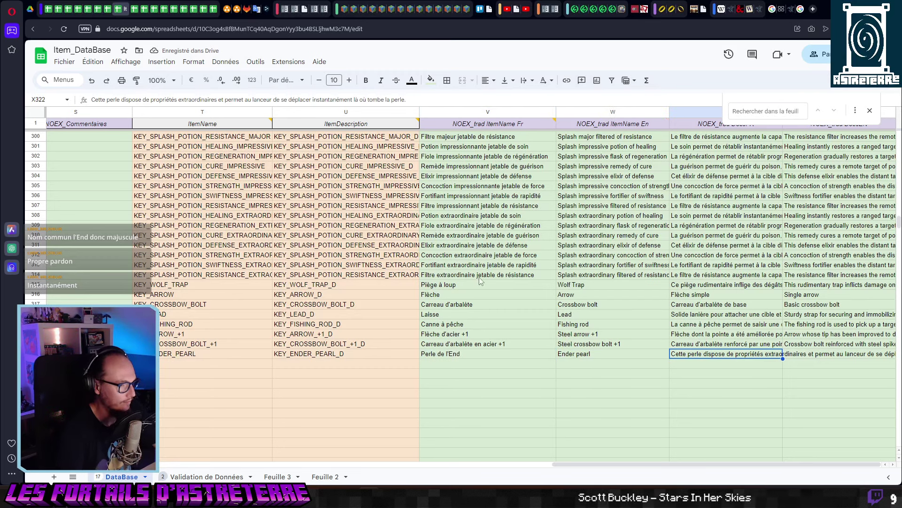
Copy the ender pearl's French description and translate it into American English in DeepL, replacing the previous source text.
{"action": "key", "text": "ctrl+c"}
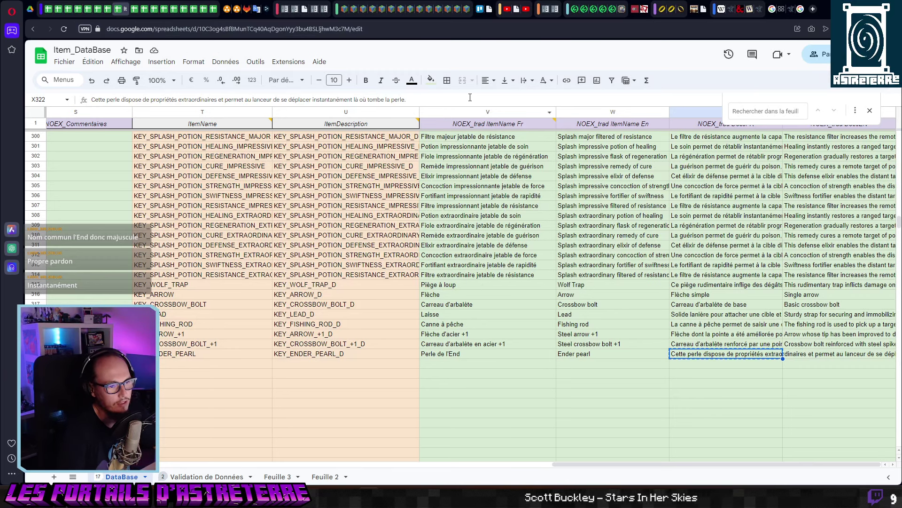
{"action": "left_click", "coordinate": [263, 10]}
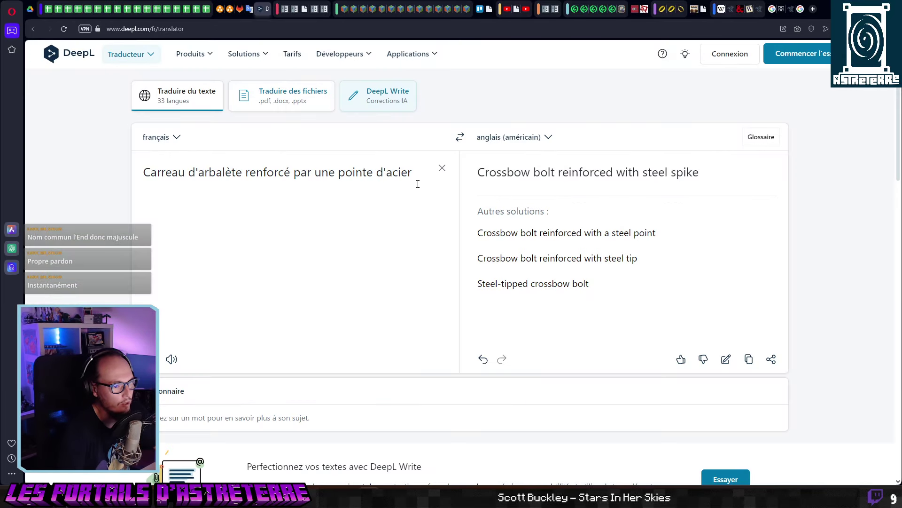
{"action": "left_click", "coordinate": [131, 162]}
{"action": "key", "text": "ctrl+a"}
{"action": "key", "text": "ctrl+v"}
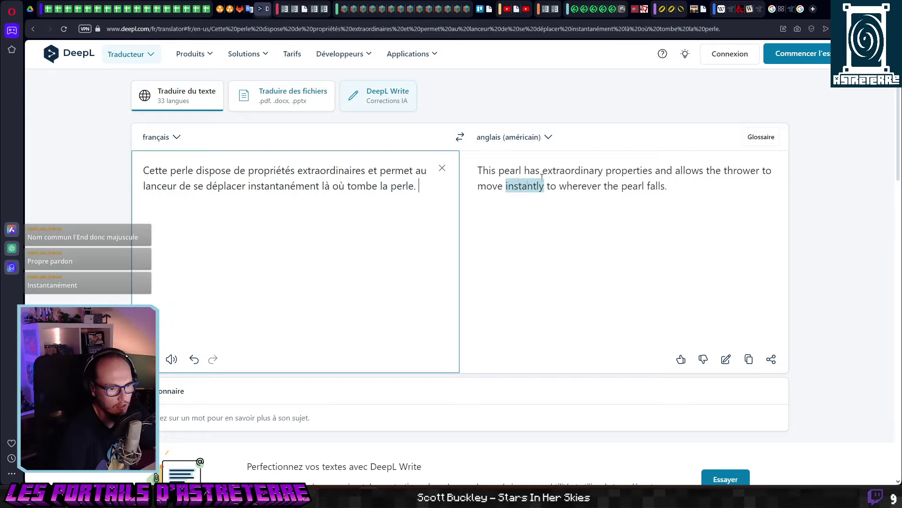
Check the alternative translations offered for "thrower" in the English text.
{"action": "left_click", "coordinate": [726, 171]}
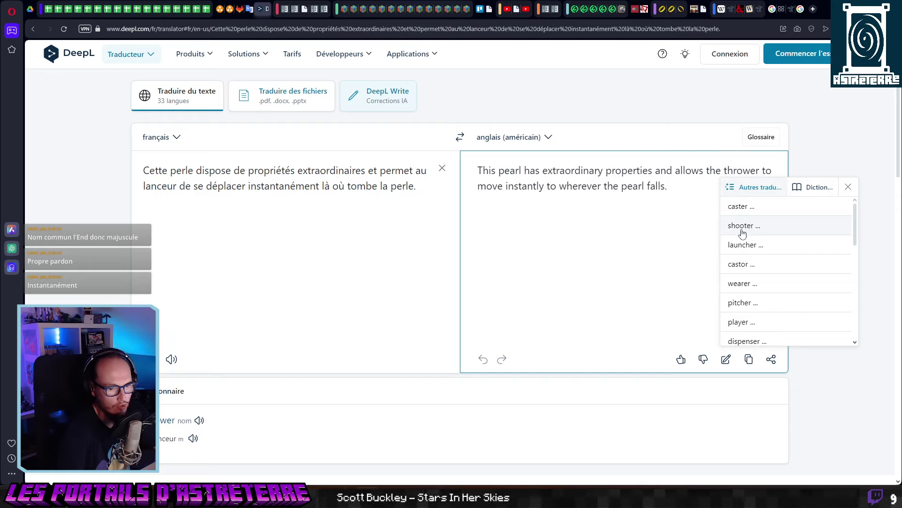
{"action": "left_click", "coordinate": [690, 191]}
{"action": "left_click_drag", "start_coordinate": [691, 191], "coordinate": [664, 194]}
Copy the full English translation into the ender pearl's English description in the item sheet and go to the start of the next empty row.
{"action": "key", "text": "ctrl+a"}
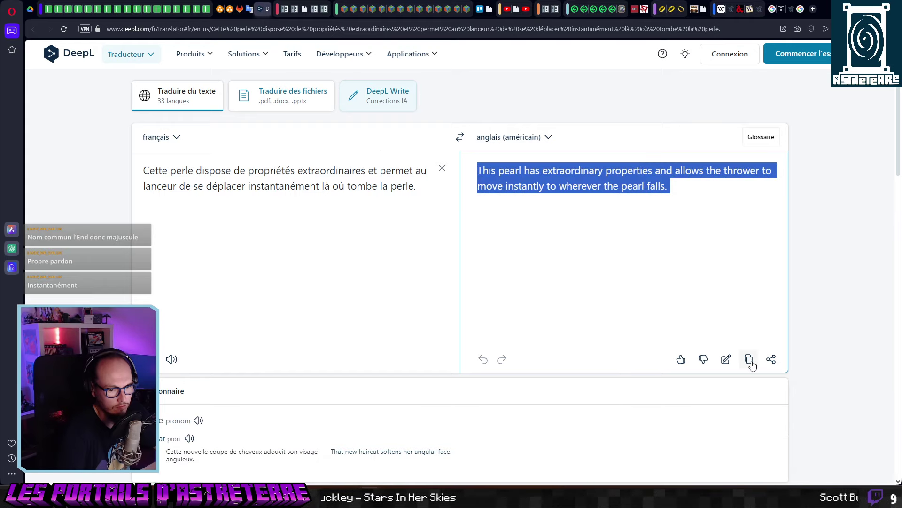
{"action": "left_click", "coordinate": [749, 360]}
{"action": "key", "text": "ctrl+Tab"}
{"action": "double_click", "coordinate": [821, 360]}
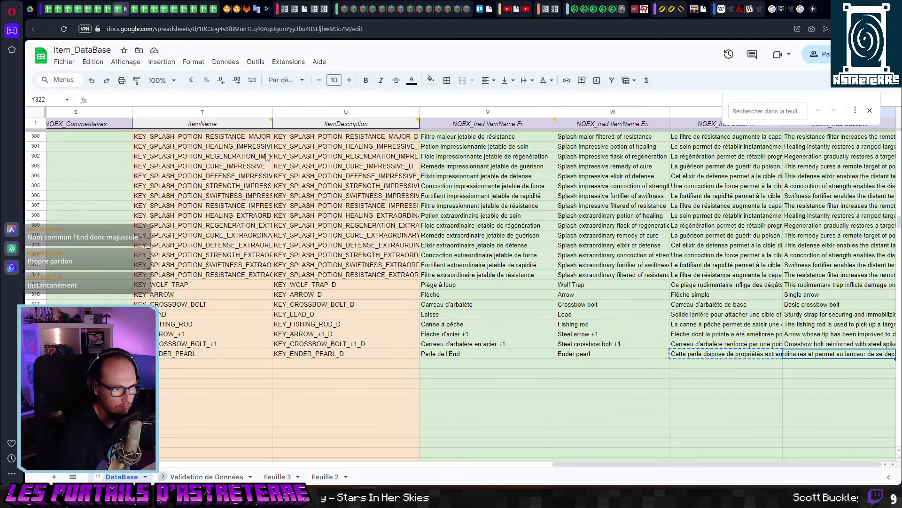
{"action": "key", "text": "ctrl+v"}
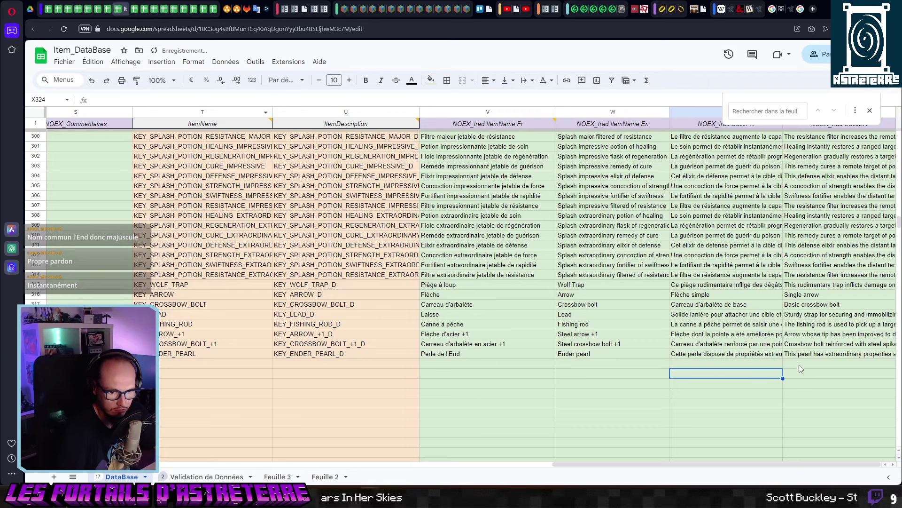
{"action": "left_click", "coordinate": [805, 363]}
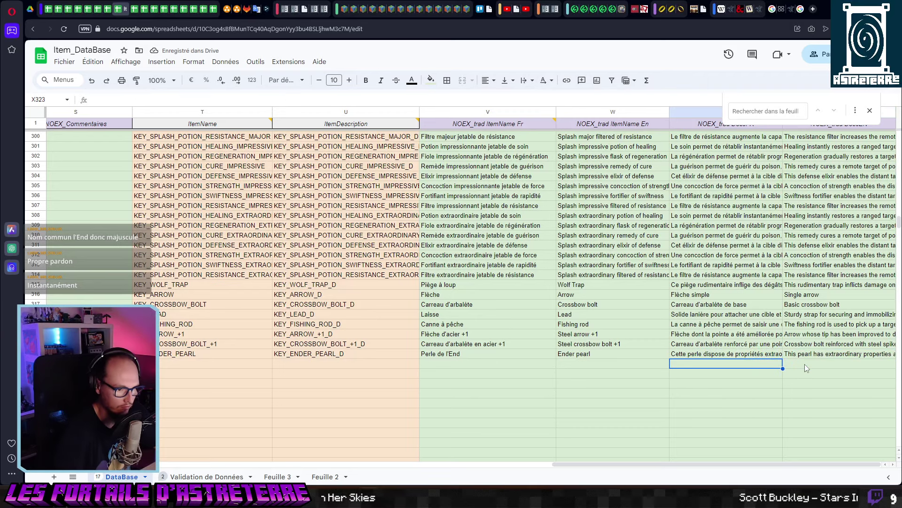
{"action": "key", "text": "Home"}
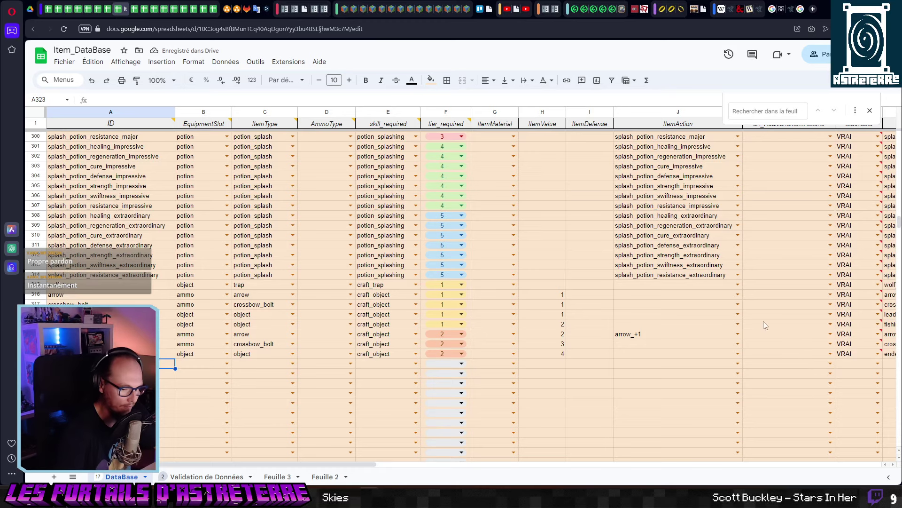
Switch to the file explorer and copy ender_pearl.png from the Minecraft item textures folder into the project's Item_Icons folder.
{"action": "key", "text": "alt+Tab"}
{"action": "left_click", "coordinate": [264, 73]}
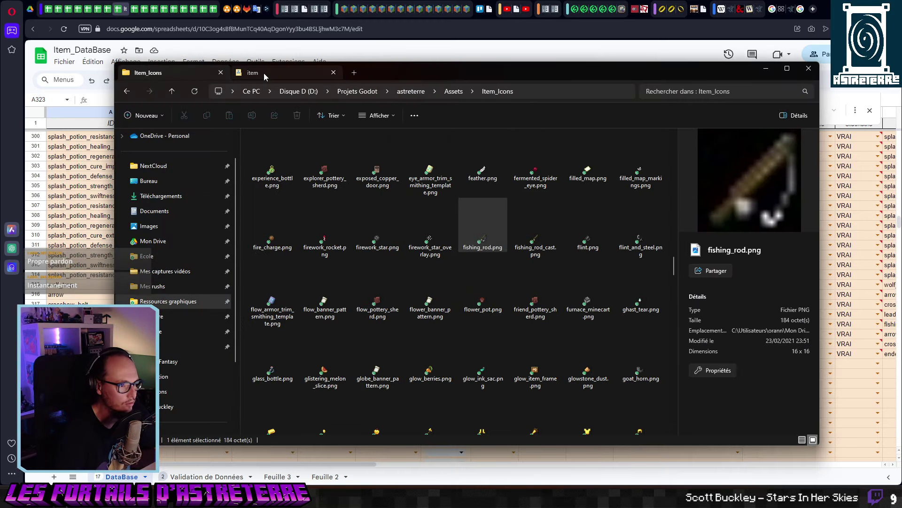
{"action": "left_click", "coordinate": [371, 235]}
{"action": "key", "text": "Right"}
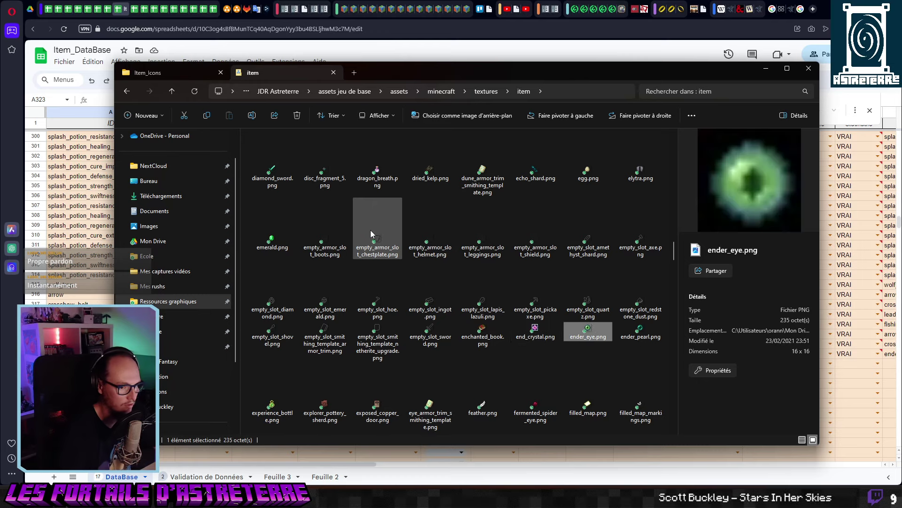
{"action": "left_click", "coordinate": [635, 338]}
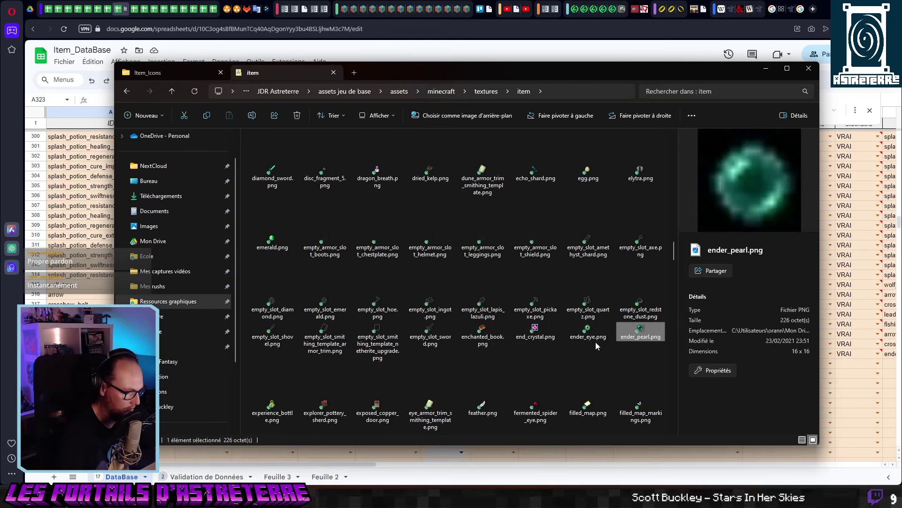
{"action": "left_click_drag", "start_coordinate": [640, 331], "coordinate": [451, 306]}
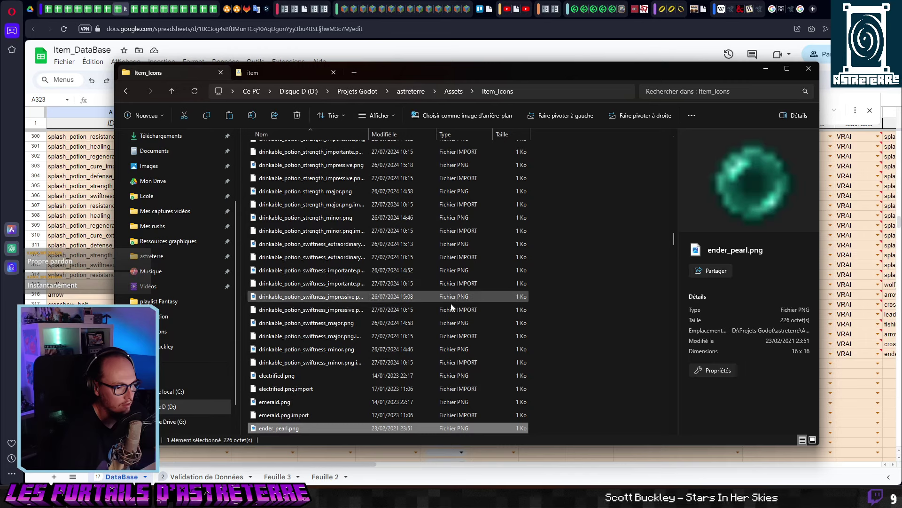
{"action": "left_click", "coordinate": [572, 296]}
Back in the item sheet, enter the ID "shock_powder" in row 323, below the ender pearl.
{"action": "left_click", "coordinate": [118, 383]}
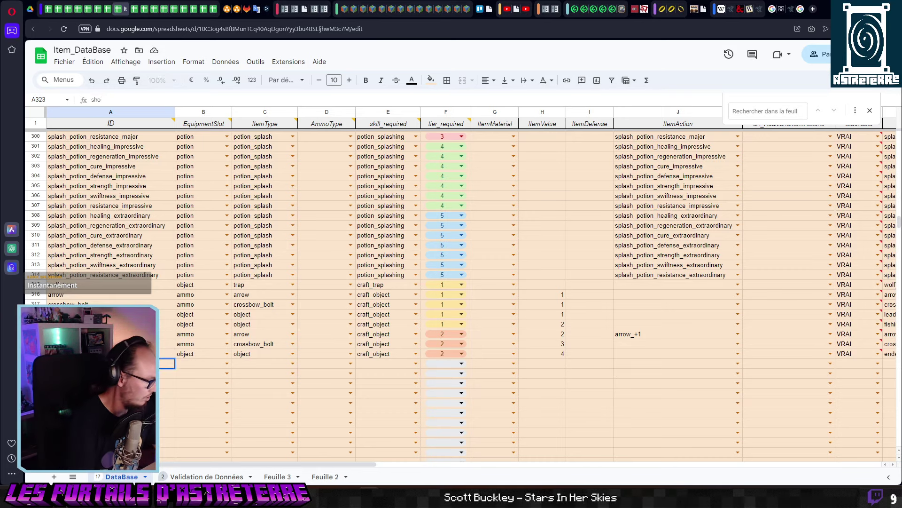
{"action": "type", "text": "k_pow"}
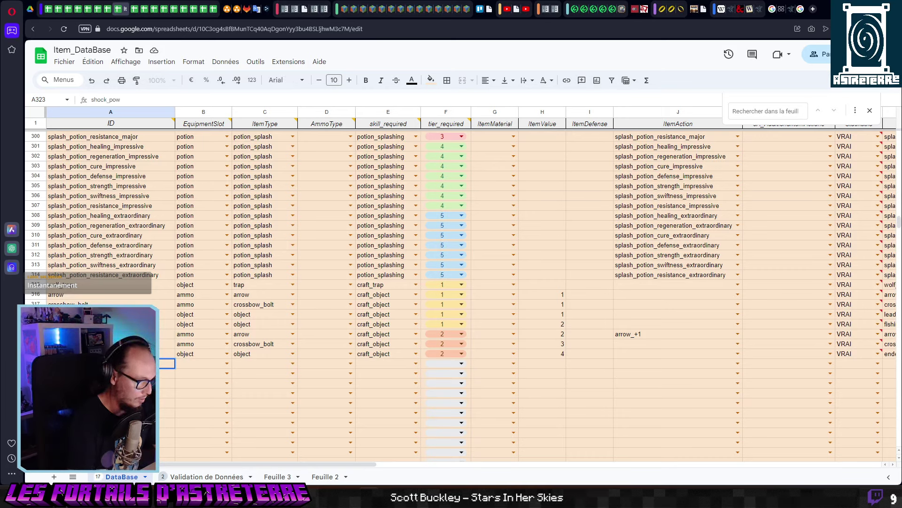
{"action": "type", "text": "der"}
{"action": "key", "text": "Tab"}
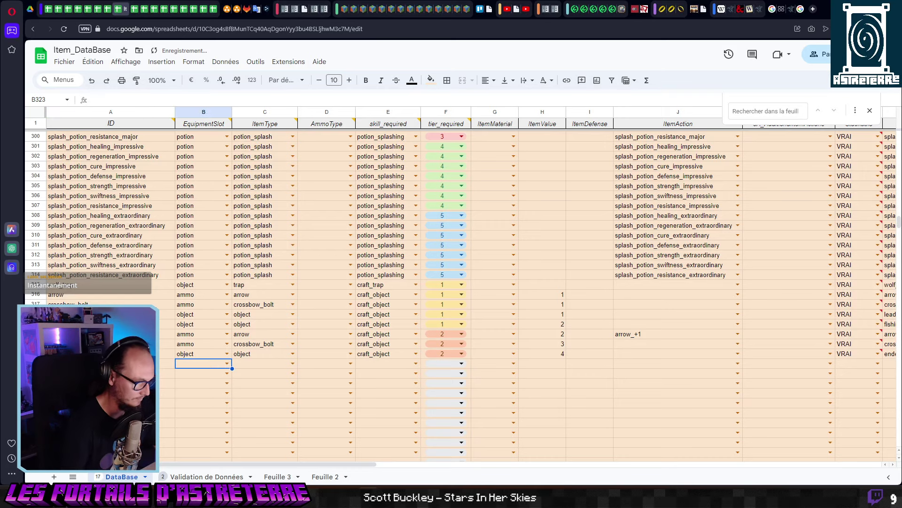
Set both the EquipmentSlot and the ItemType of shock_powder to object.
{"action": "left_click", "coordinate": [227, 363]}
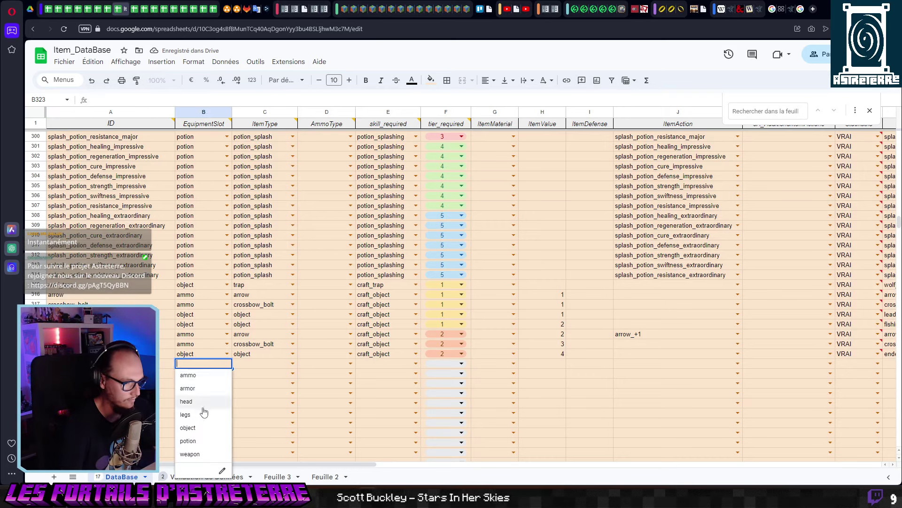
{"action": "left_click", "coordinate": [193, 428]}
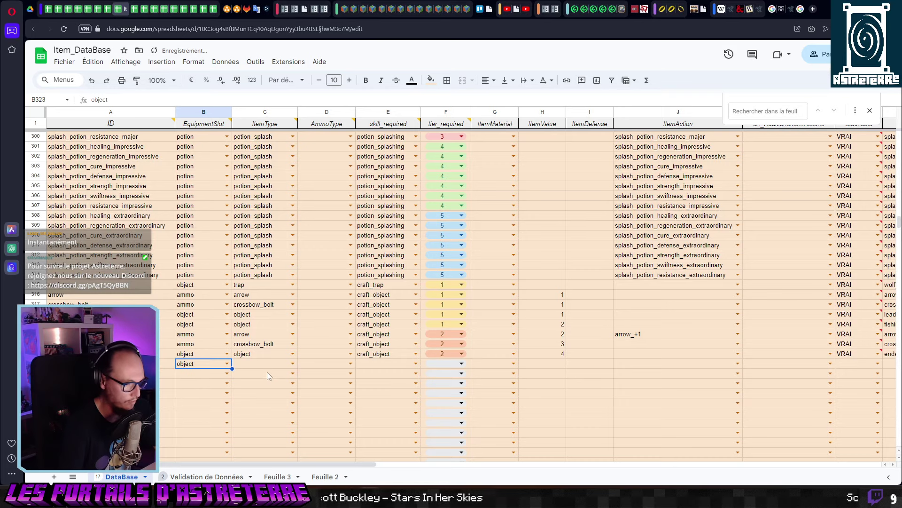
{"action": "key", "text": "Tab"}
{"action": "left_click", "coordinate": [293, 363]}
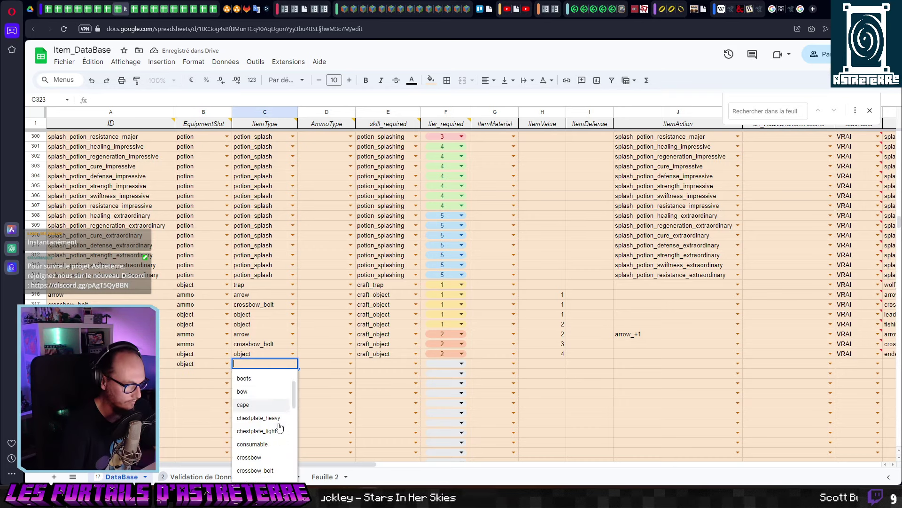
{"action": "scroll", "coordinate": [279, 427], "scroll_direction": "down", "scroll_amount": 5}
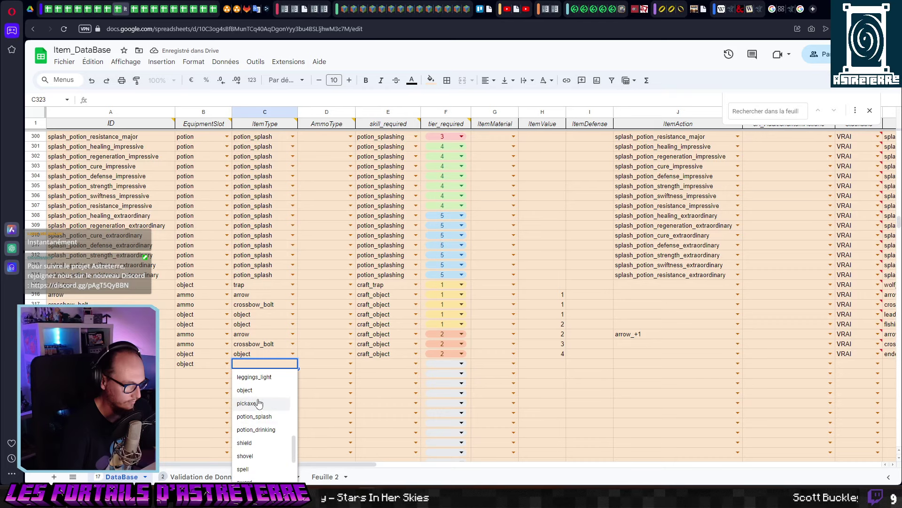
{"action": "left_click", "coordinate": [256, 390]}
Set shock_powder's skill_required to craft_object and its tier_required to 2.
{"action": "double_click", "coordinate": [382, 363]}
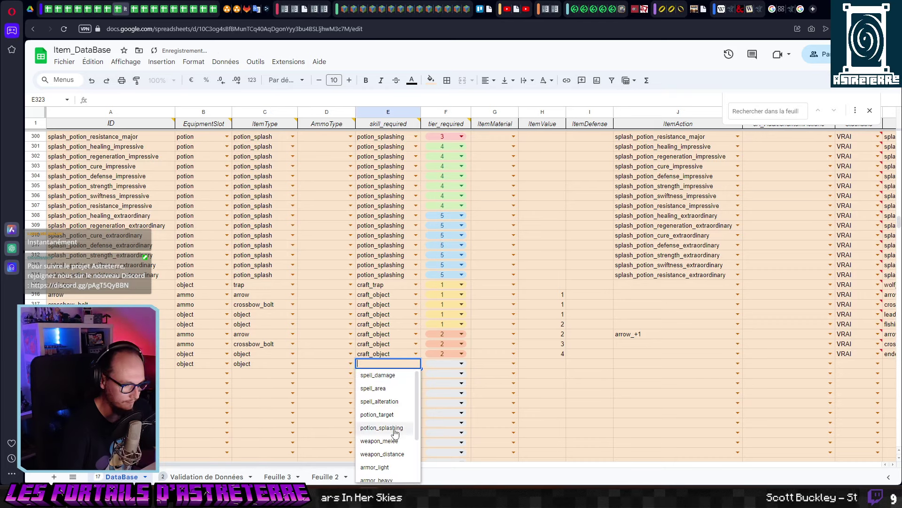
{"action": "scroll", "coordinate": [397, 430], "scroll_direction": "down", "scroll_amount": 3}
{"action": "scroll", "coordinate": [397, 430], "scroll_direction": "down", "scroll_amount": 1}
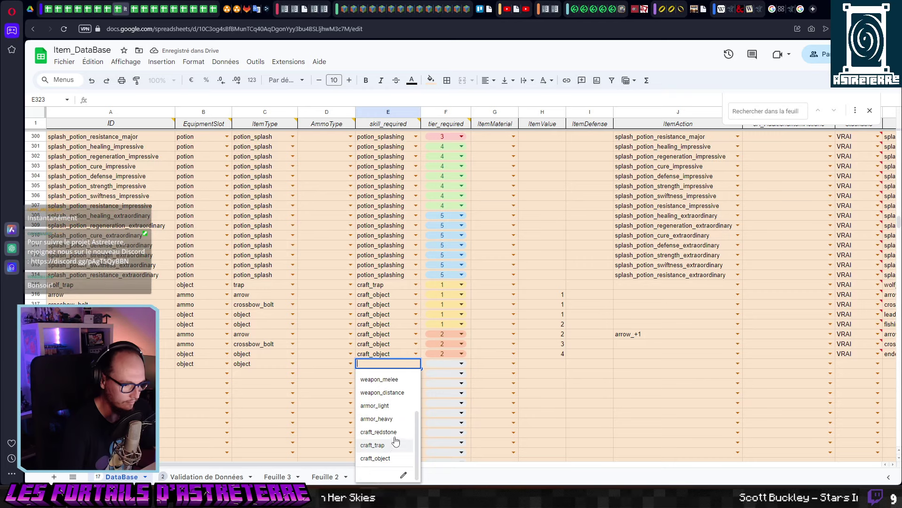
{"action": "left_click", "coordinate": [382, 458]}
{"action": "left_click", "coordinate": [451, 363]}
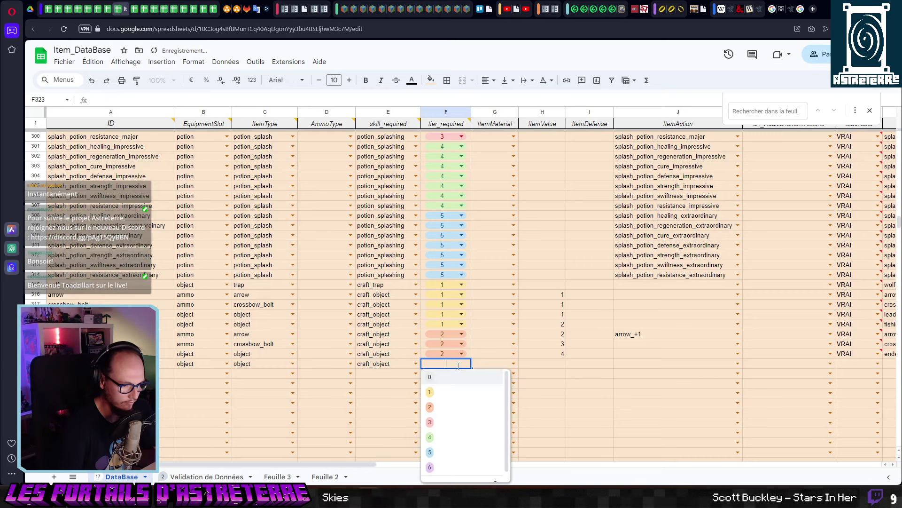
{"action": "left_click", "coordinate": [447, 406]}
Set shock_powder's ItemValue to 5.
{"action": "left_click", "coordinate": [559, 367]}
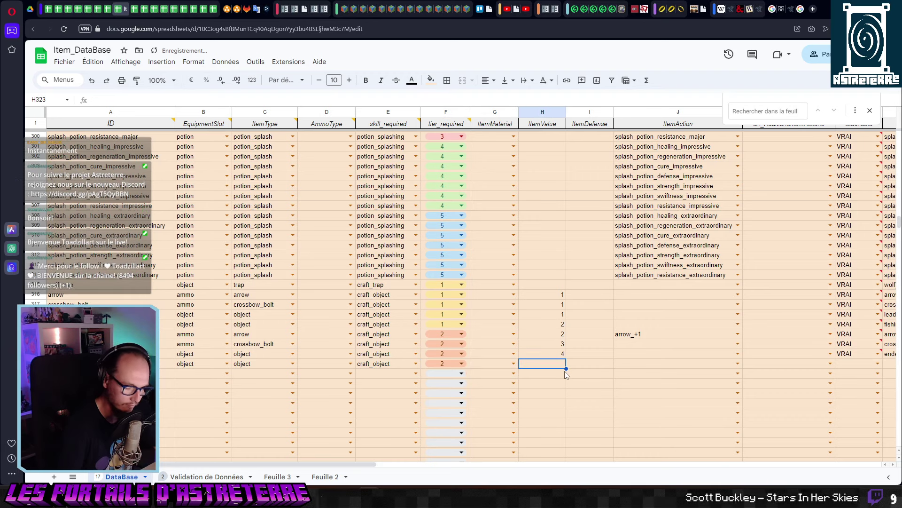
{"action": "type", "text": "5"}
{"action": "key", "text": "Tab"}
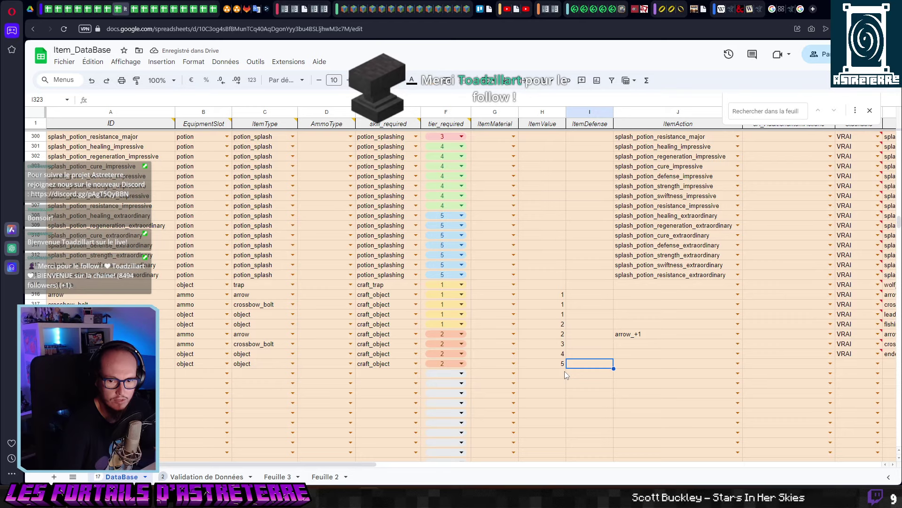
Set the Stackable value of shock_powder to VRAI.
{"action": "key", "text": "Tab"}
{"action": "key", "text": "Tab"}
{"action": "key", "text": "Tab"}
{"action": "key", "text": "Tab"}
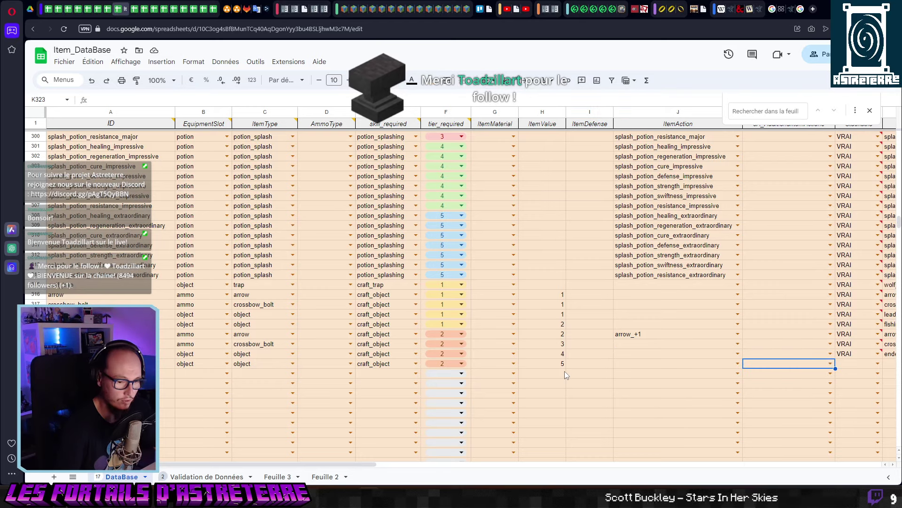
{"action": "key", "text": "Tab"}
{"action": "key", "text": "Tab"}
{"action": "key", "text": "Tab"}
{"action": "key", "text": "Tab"}
{"action": "key", "text": "Tab"}
{"action": "key", "text": "Tab"}
{"action": "key", "text": "Tab"}
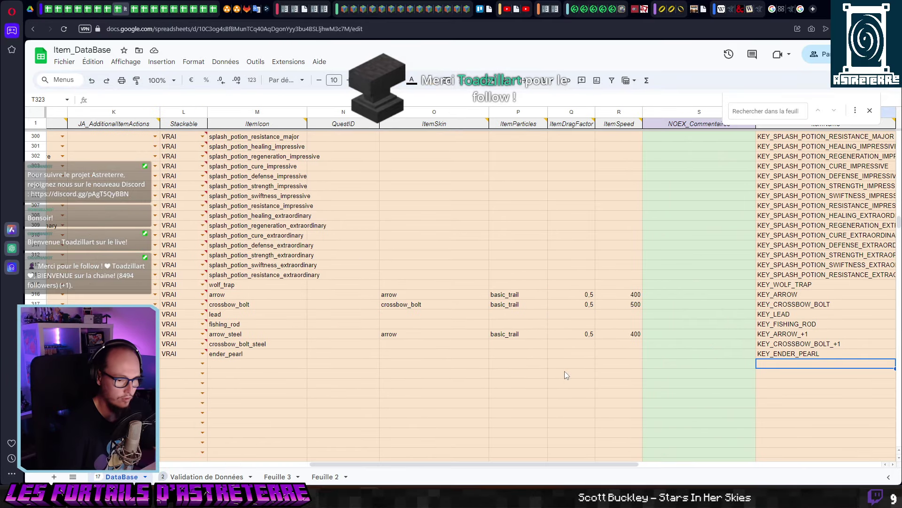
{"action": "left_click", "coordinate": [202, 364]}
{"action": "left_click", "coordinate": [187, 376]}
Enter "shock_powder" as the ItemIcon of the shock powder row.
{"action": "key", "text": "Tab"}
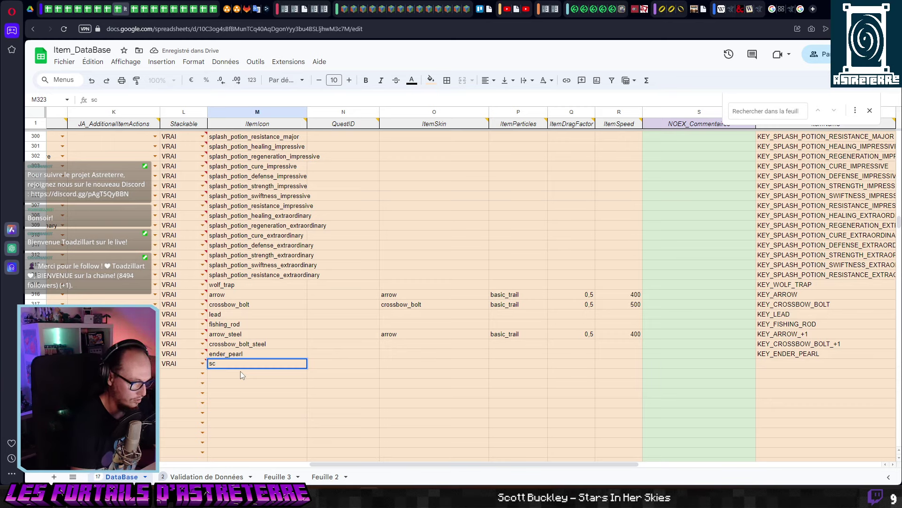
{"action": "type", "text": "sc"}
{"action": "type", "text": "hock"}
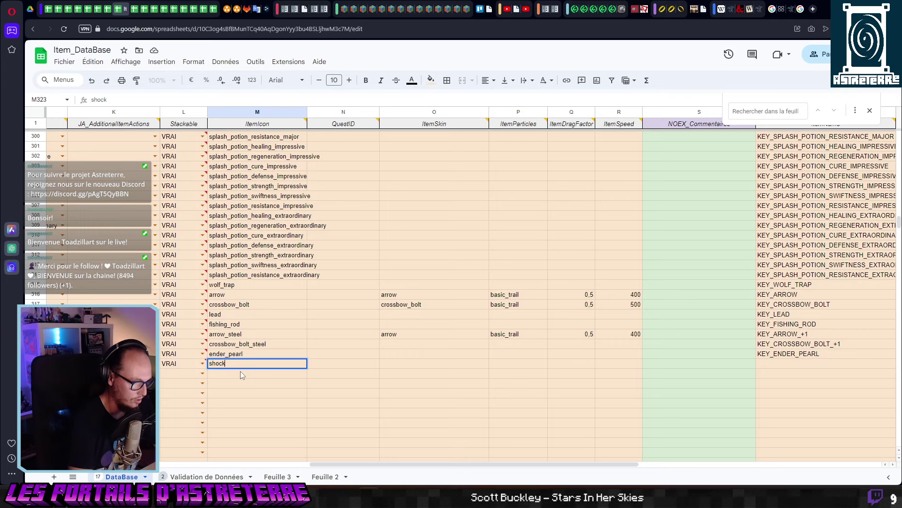
{"action": "type", "text": "_powder"}
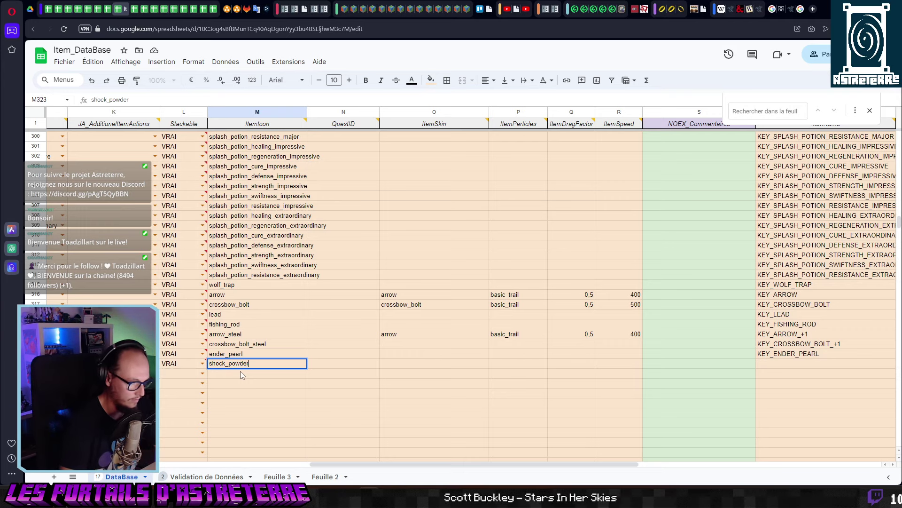
{"action": "key", "text": "Tab"}
Copy the ItemName and ItemDescription key formulas from the ender pearl row down to the shock powder row.
{"action": "key", "text": "Tab"}
{"action": "key", "text": "Tab"}
{"action": "key", "text": "Right"}
{"action": "key", "text": "Right"}
{"action": "key", "text": "Right"}
{"action": "key", "text": "Right"}
{"action": "key", "text": "Up"}
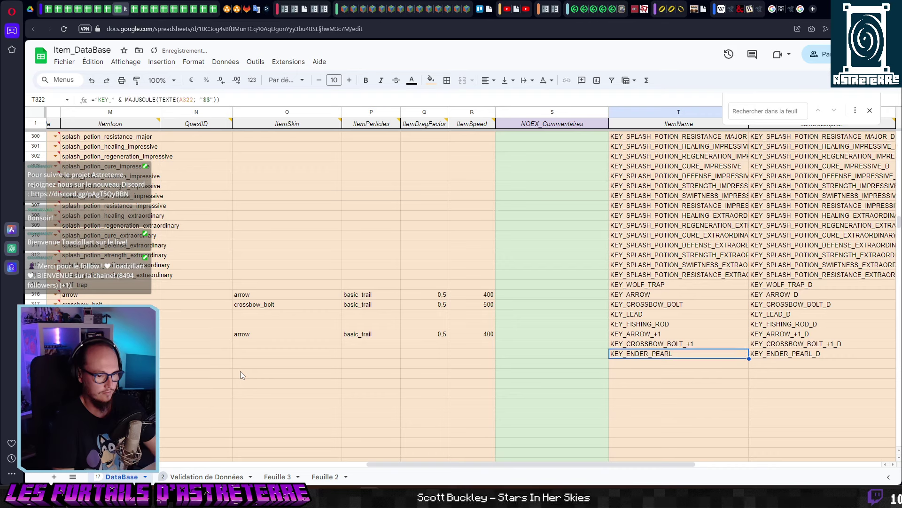
{"action": "key", "text": "ctrl+c"}
{"action": "key", "text": "Down"}
{"action": "key", "text": "ctrl+v"}
{"action": "key", "text": "Up"}
{"action": "key", "text": "Right"}
{"action": "key", "text": "ctrl+c"}
{"action": "key", "text": "Down"}
{"action": "key", "text": "ctrl+v"}
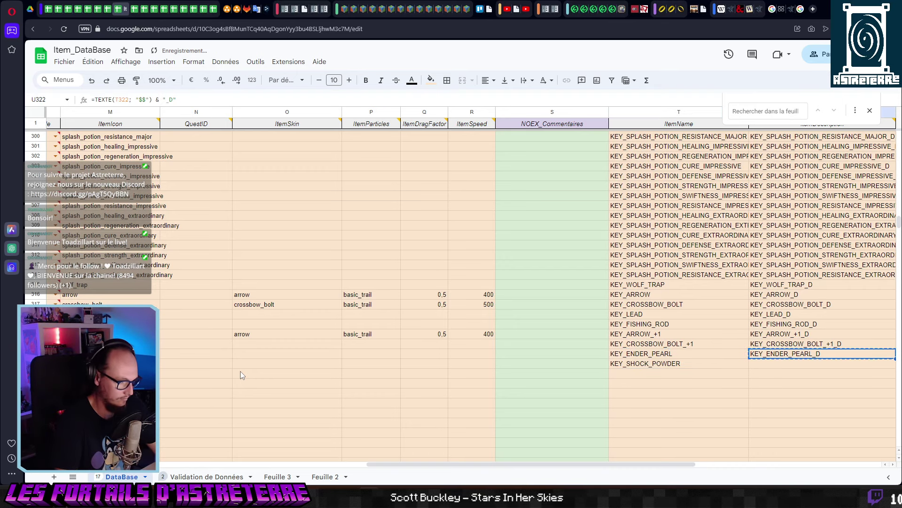
Enter "Poudre de choc" as the French name and "Shock powder" as the English name in the shock powder row.
{"action": "key", "text": "Right"}
{"action": "key", "text": "Left"}
{"action": "key", "text": "Right"}
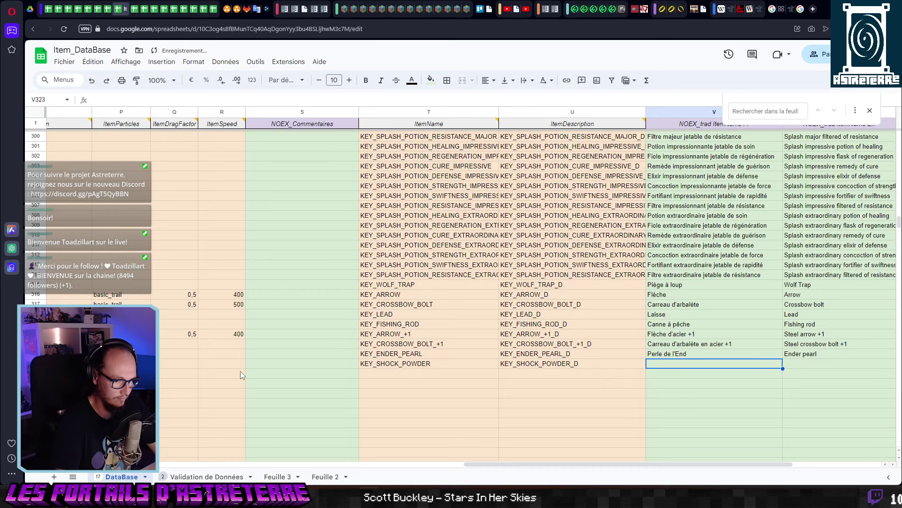
{"action": "type", "text": "Poudre de c"}
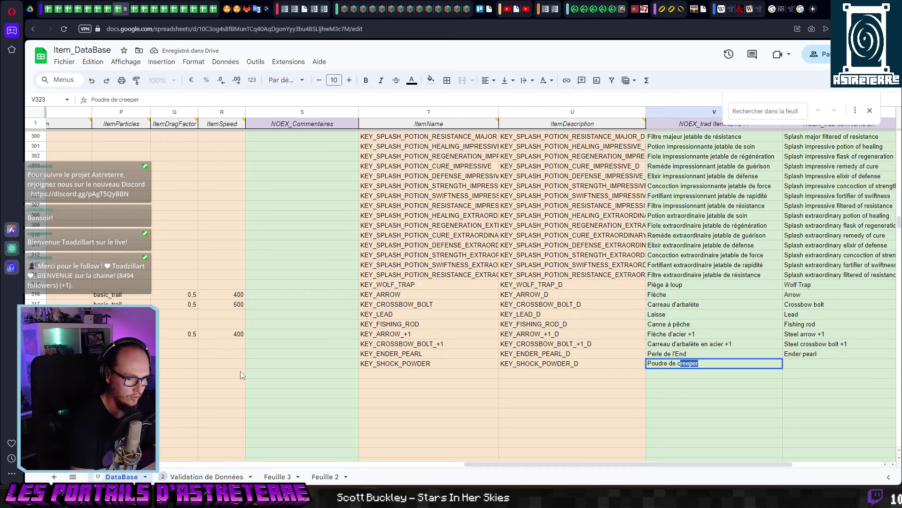
{"action": "type", "text": "hoc"}
{"action": "key", "text": "Tab"}
{"action": "type", "text": "Sc"}
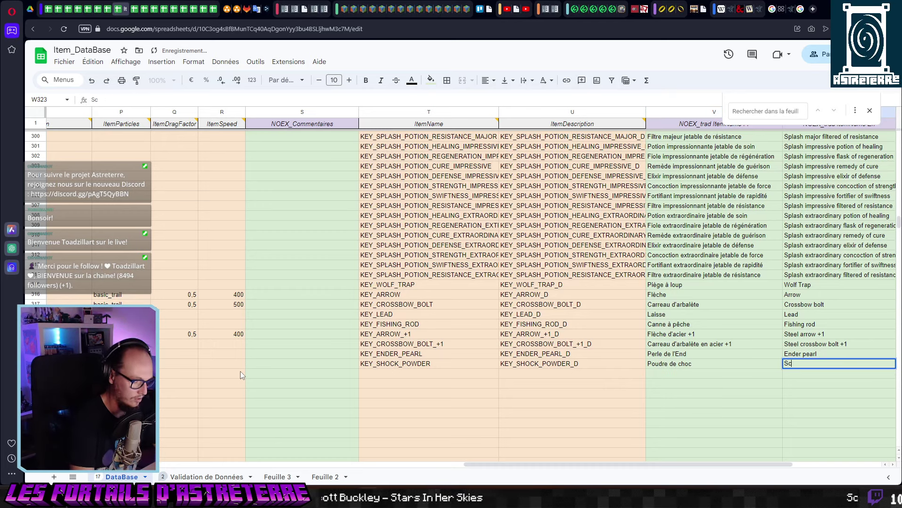
{"action": "type", "text": "hock"}
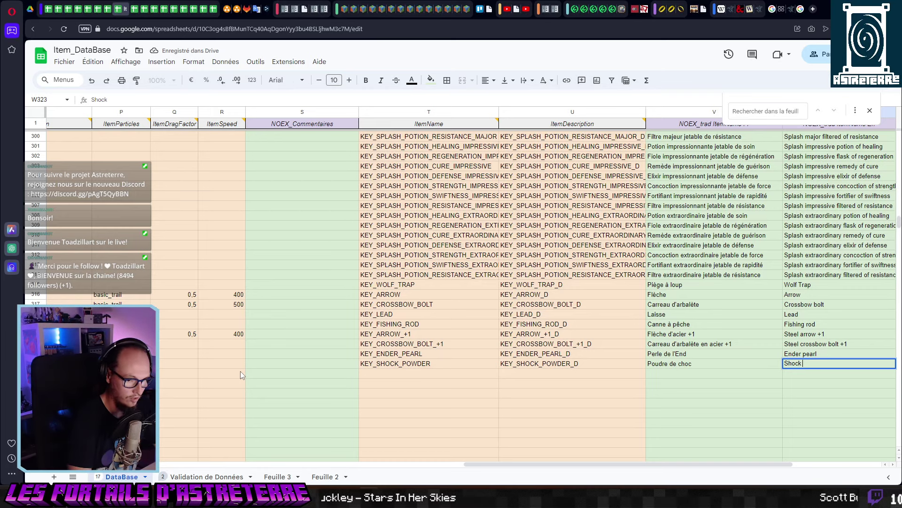
{"action": "type", "text": " powder"}
{"action": "key", "text": "Tab"}
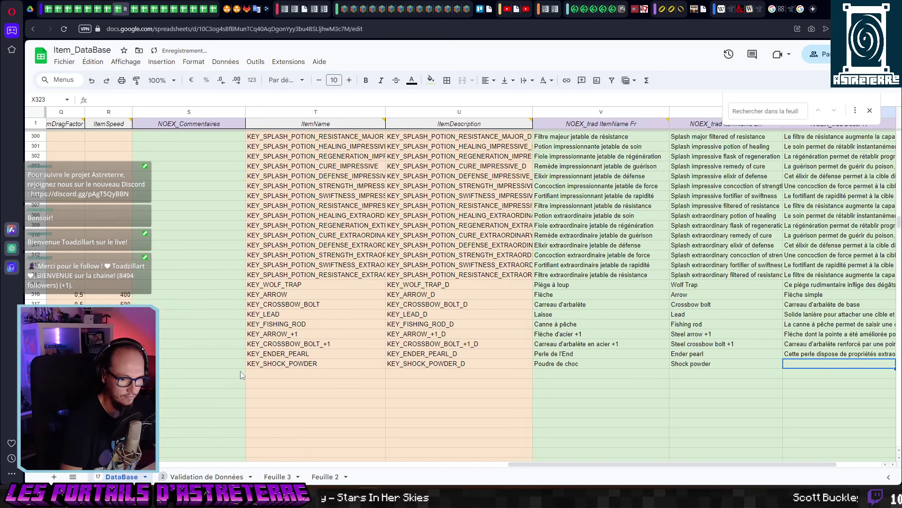
Enter the French description "Ce petit sac de poudre étourdi la cible qui en est recouverte." for the shock powder.
{"action": "type", "text": "Ce petit s"}
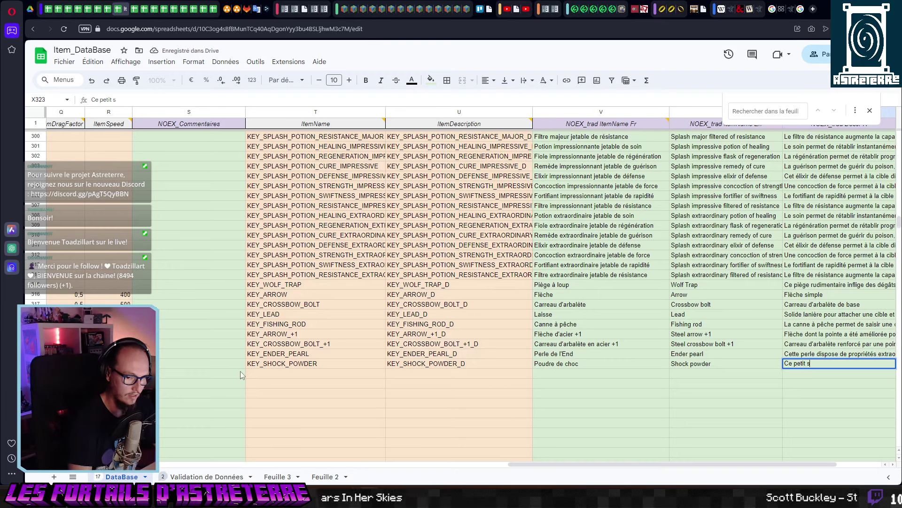
{"action": "type", "text": "ac de poudre "}
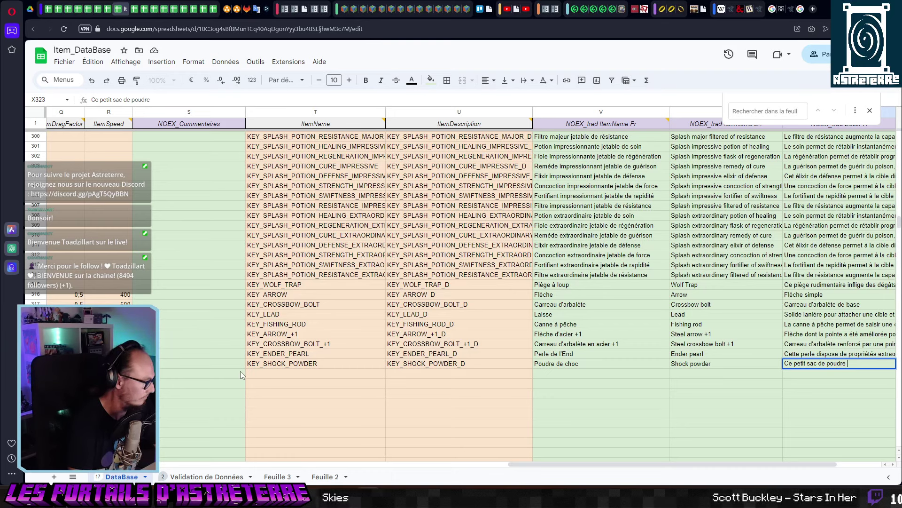
{"action": "type", "text": "étourd"}
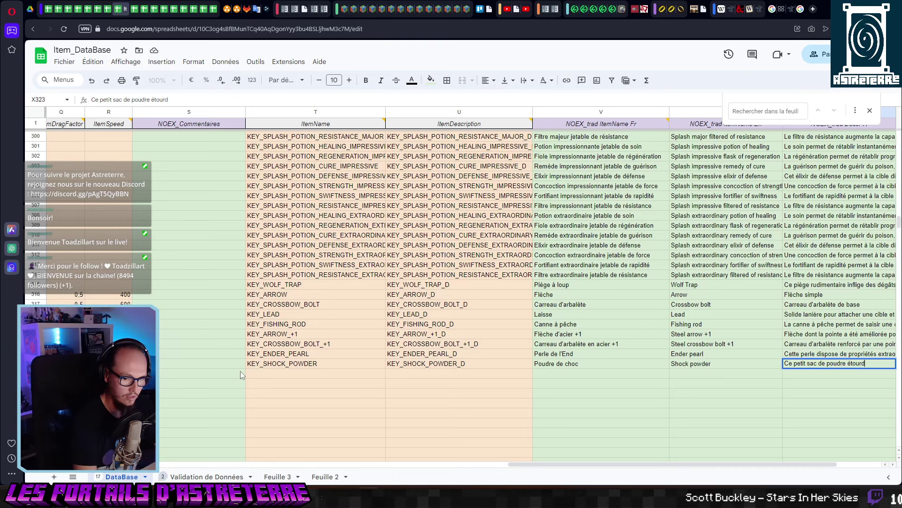
{"action": "type", "text": "i la cible qui en est re"}
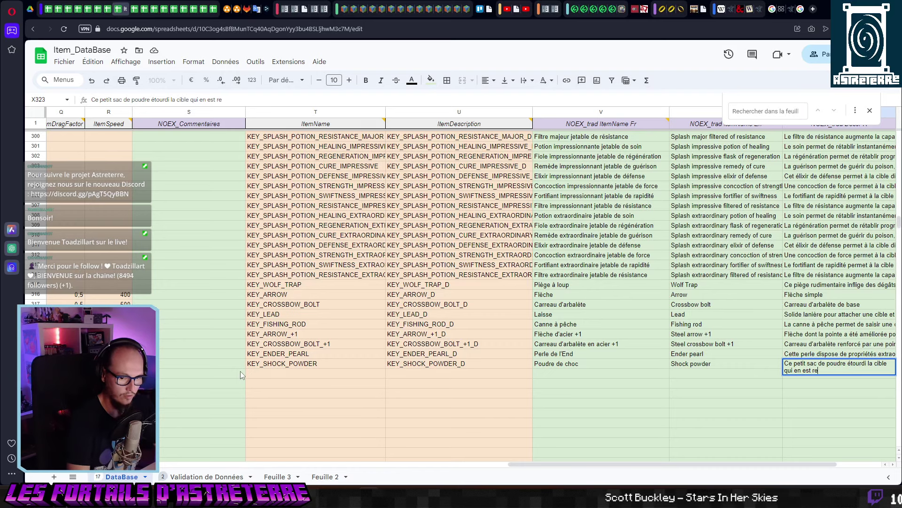
{"action": "type", "text": "couverte."}
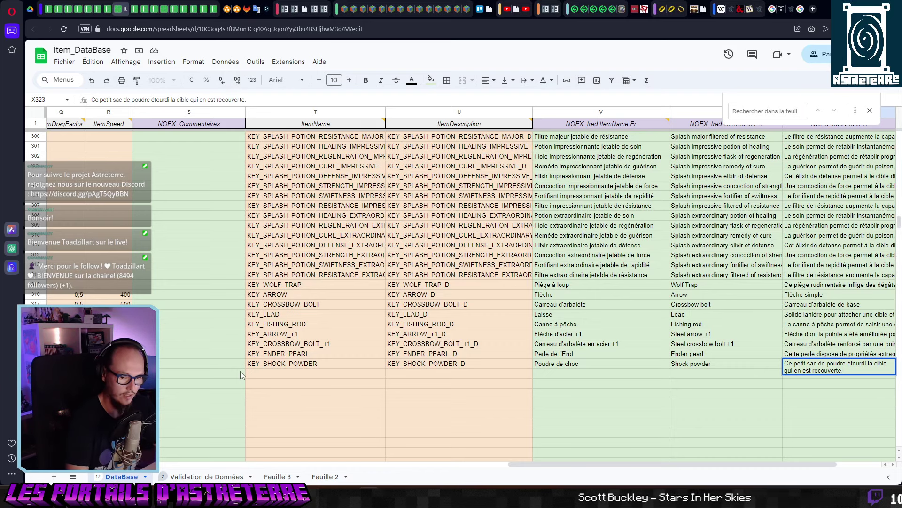
{"action": "key", "text": "Tab"}
Insert "qu'on peut lancer" after "poudre" in the shock powder's French description and correct "étourdi" to "étourdit".
{"action": "key", "text": "Left"}
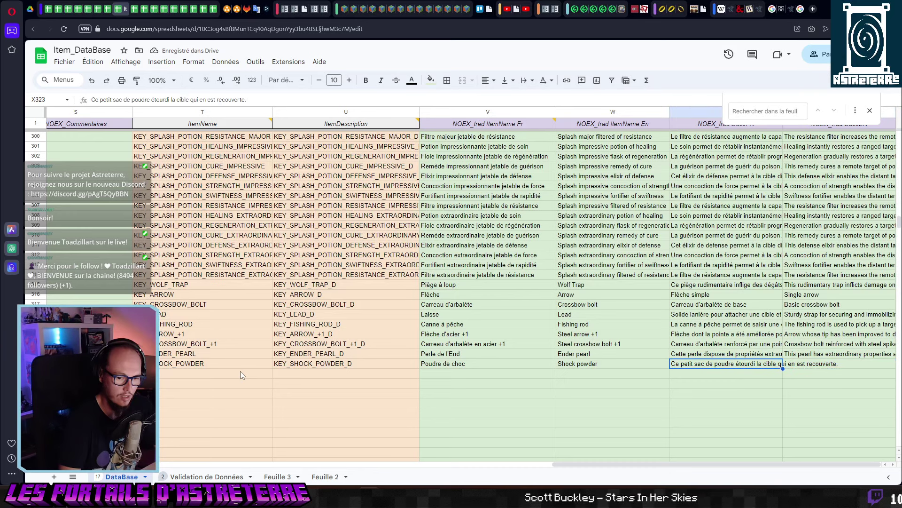
{"action": "left_click", "coordinate": [245, 100]}
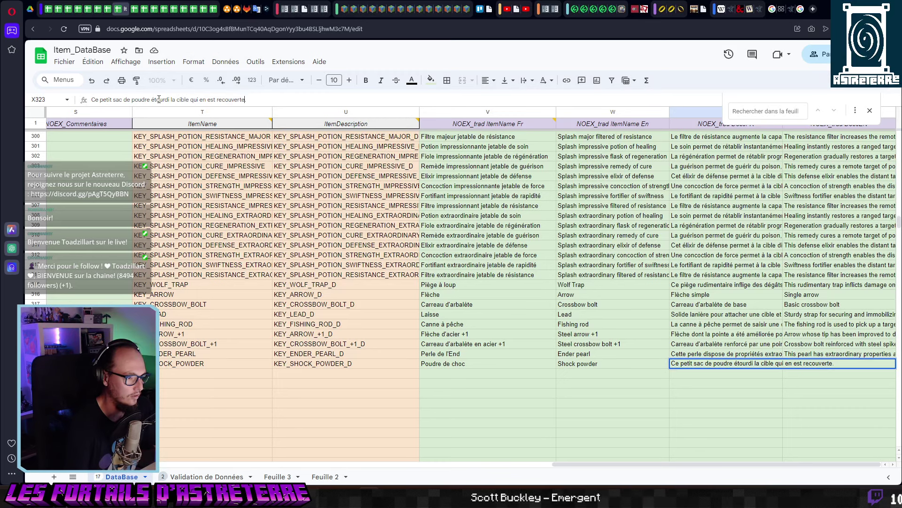
{"action": "type", "text": "qu'on peut la"}
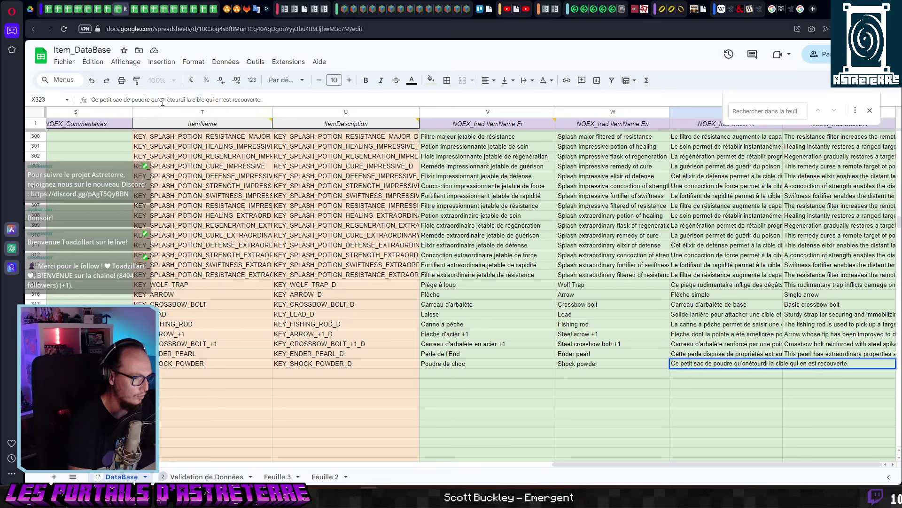
{"action": "type", "text": "ncer"}
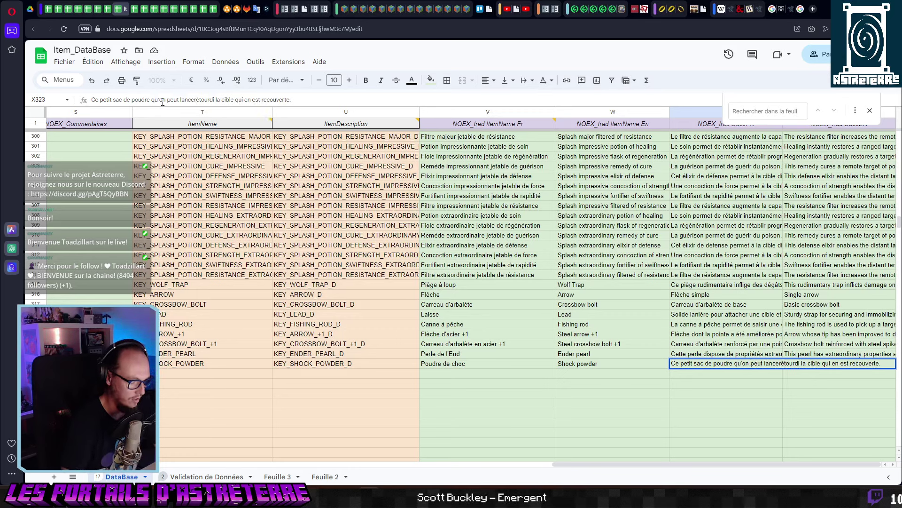
{"action": "left_click", "coordinate": [216, 100]}
{"action": "type", "text": "t"}
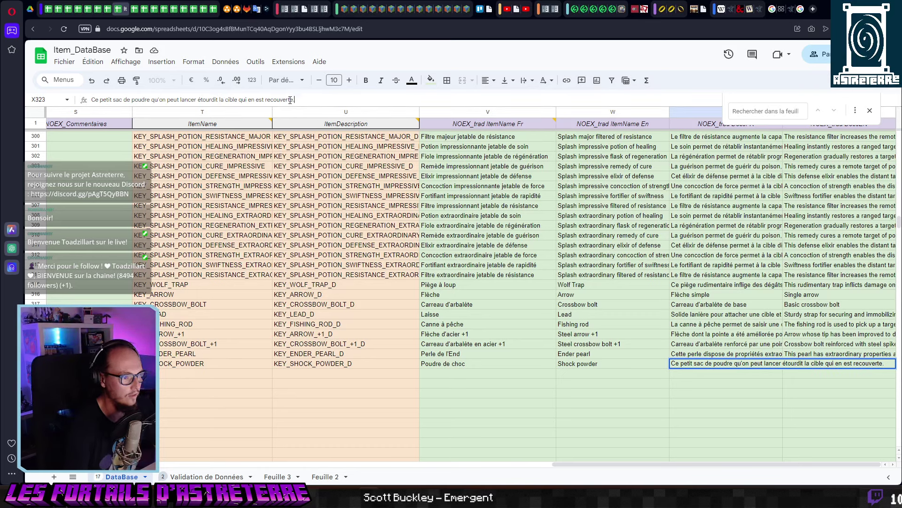
Copy the shock powder's full French description and translate it into American English in DeepL, replacing the ender pearl text.
{"action": "key", "text": "ctrl+a"}
{"action": "key", "text": "ctrl+c"}
{"action": "key", "text": "ctrl+Return"}
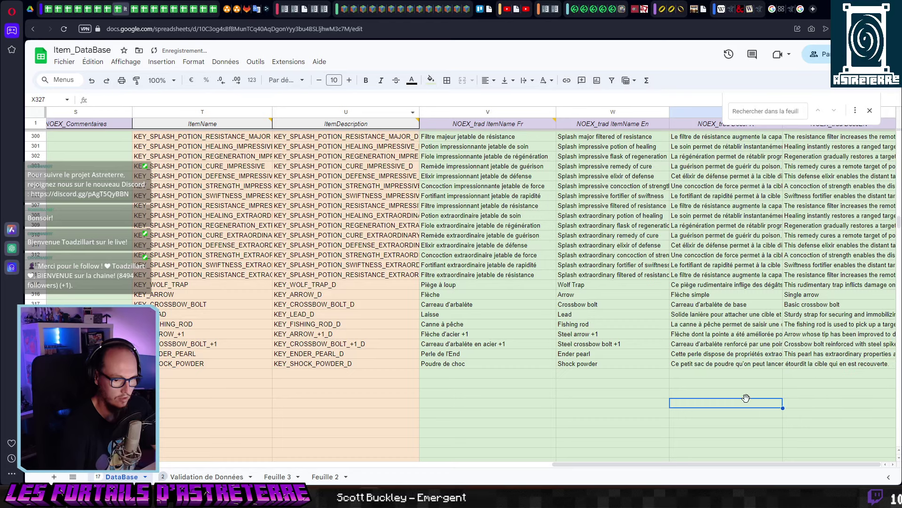
{"action": "key", "text": "ctrl+Tab"}
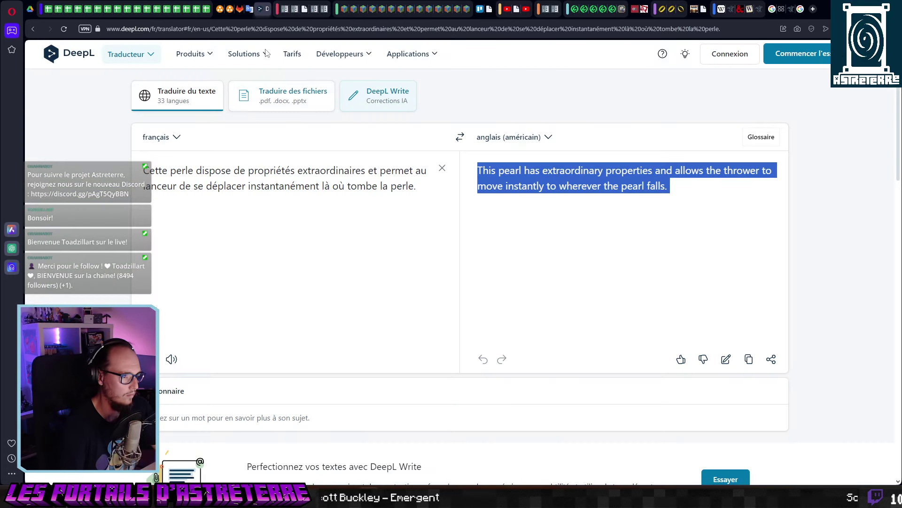
{"action": "left_click", "coordinate": [340, 195]}
{"action": "key", "text": "ctrl+a"}
{"action": "key", "text": "ctrl+v"}
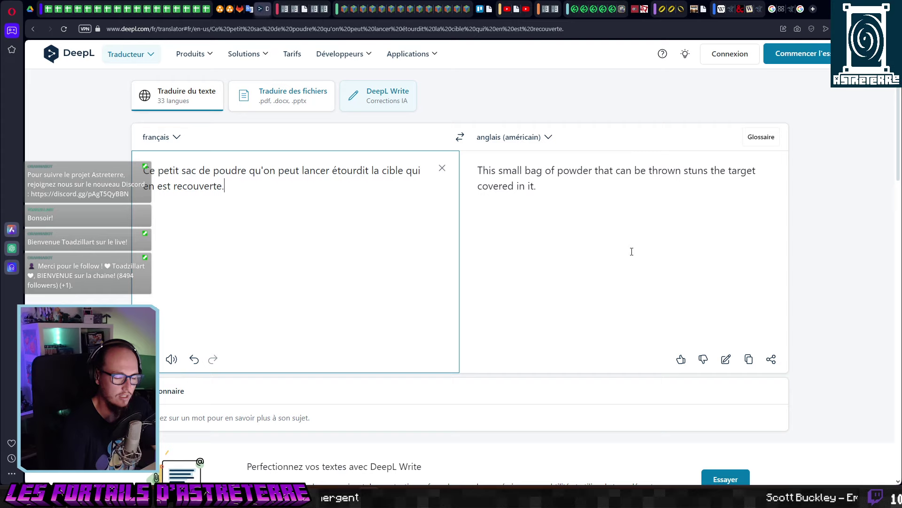
Copy the DeepL translation into the shock powder's English description cell in the Item_DataBase sheet, then return to the ID column.
{"action": "left_click", "coordinate": [749, 360]}
{"action": "key", "text": "ctrl+Tab"}
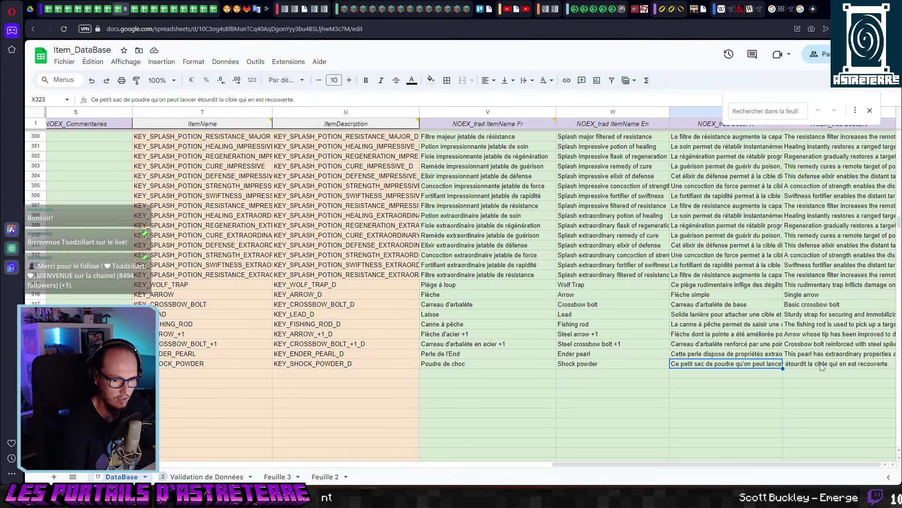
{"action": "key", "text": "ctrl+v"}
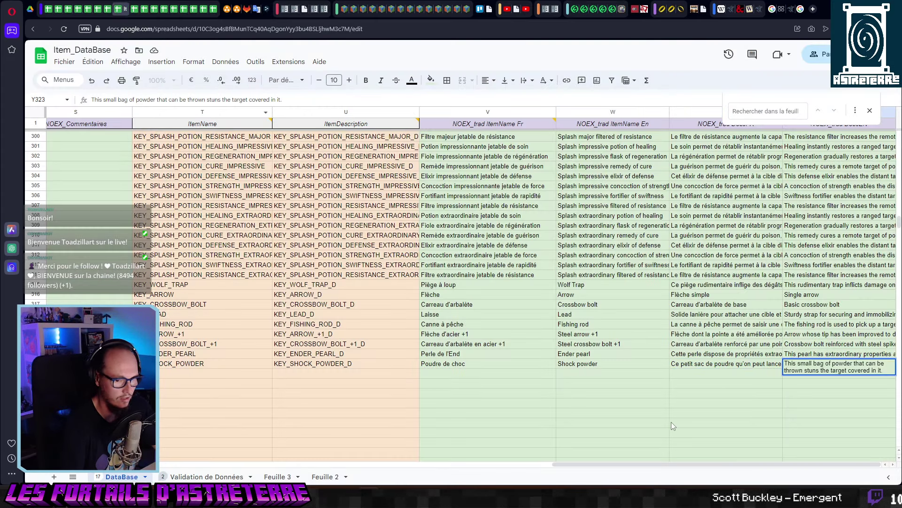
{"action": "left_click", "coordinate": [671, 420]}
{"action": "left_click", "coordinate": [742, 376]}
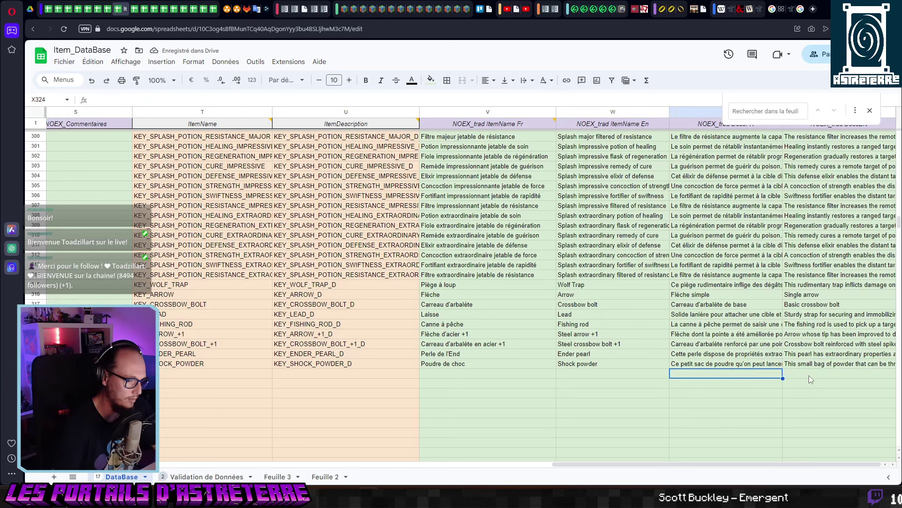
{"action": "key", "text": "Home"}
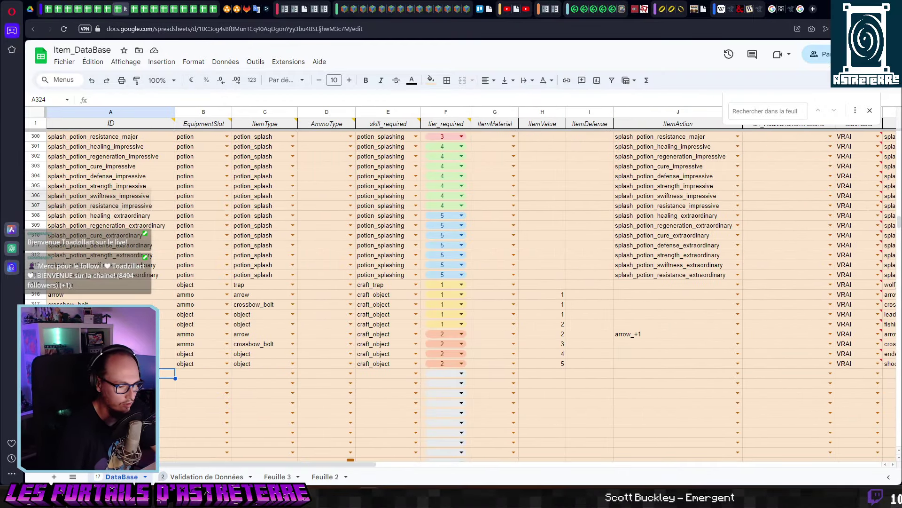
Copy the flat gear preview sprite from the icon gallery of the Minecraft Dungeons wiki's Shock Powder page.
{"action": "key", "text": "alt+Tab"}
{"action": "key", "text": "alt+Tab"}
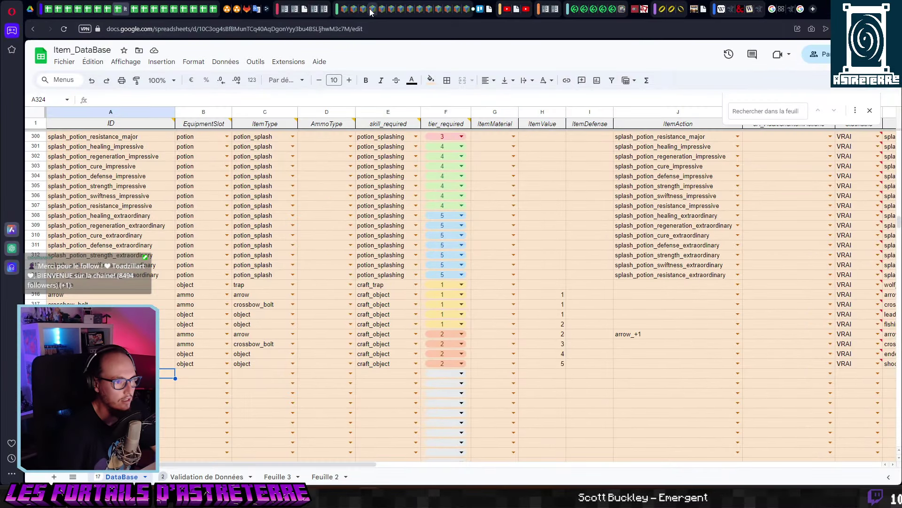
{"action": "mouse_move", "coordinate": [369, 10]}
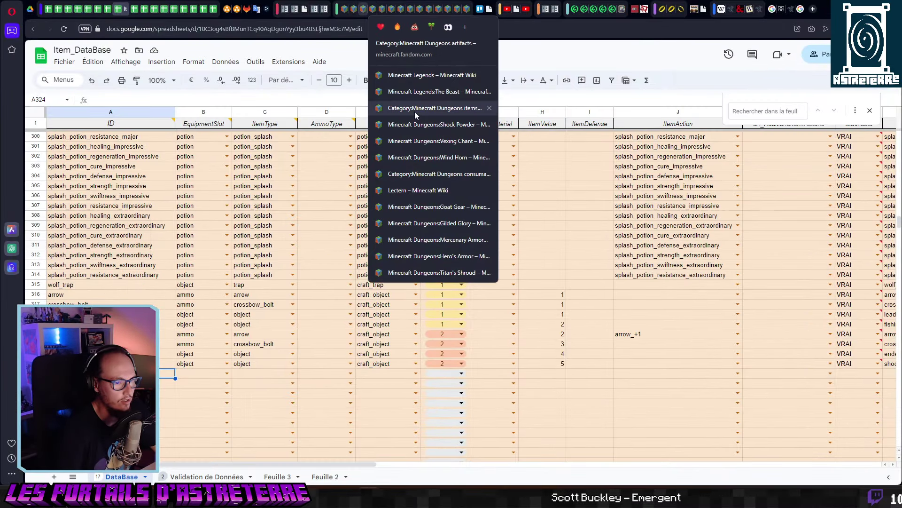
{"action": "left_click", "coordinate": [419, 125]}
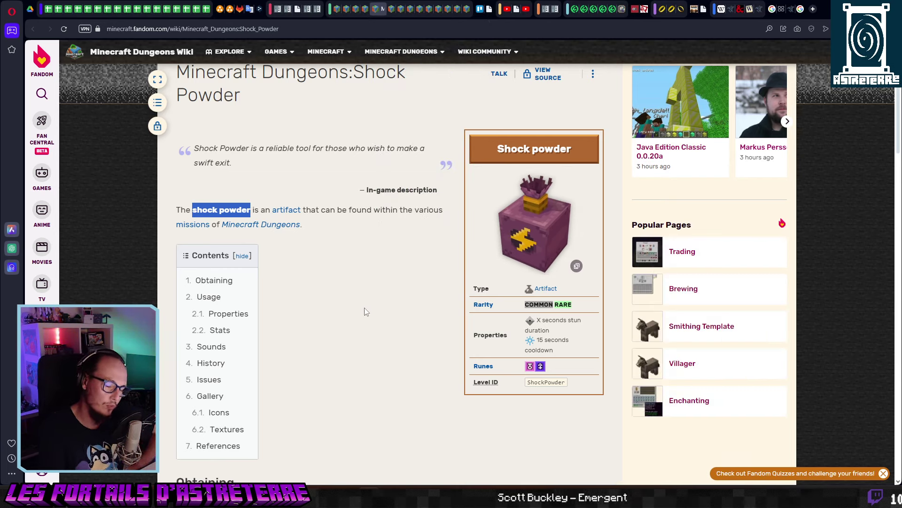
{"action": "scroll", "coordinate": [532, 239], "scroll_direction": "down", "scroll_amount": 20}
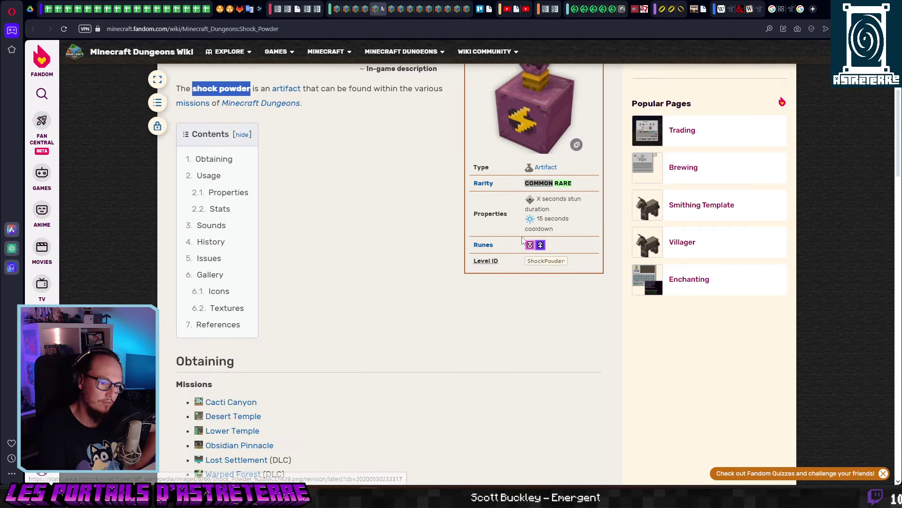
{"action": "scroll", "coordinate": [341, 268], "scroll_direction": "up", "scroll_amount": 2}
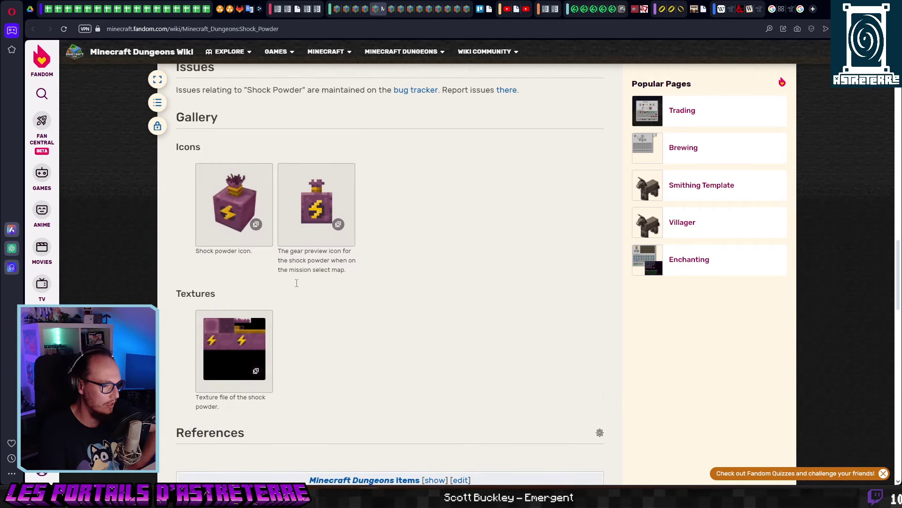
{"action": "left_click", "coordinate": [313, 199]}
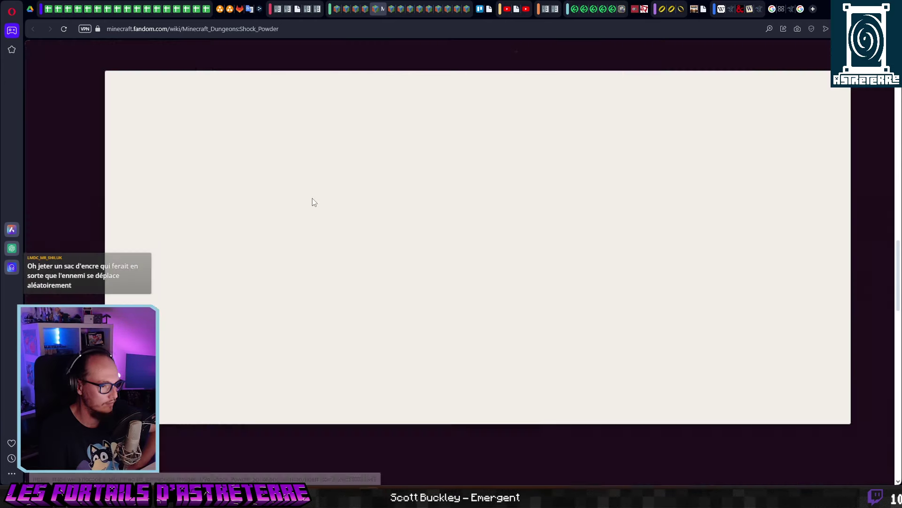
{"action": "right_click", "coordinate": [475, 243]}
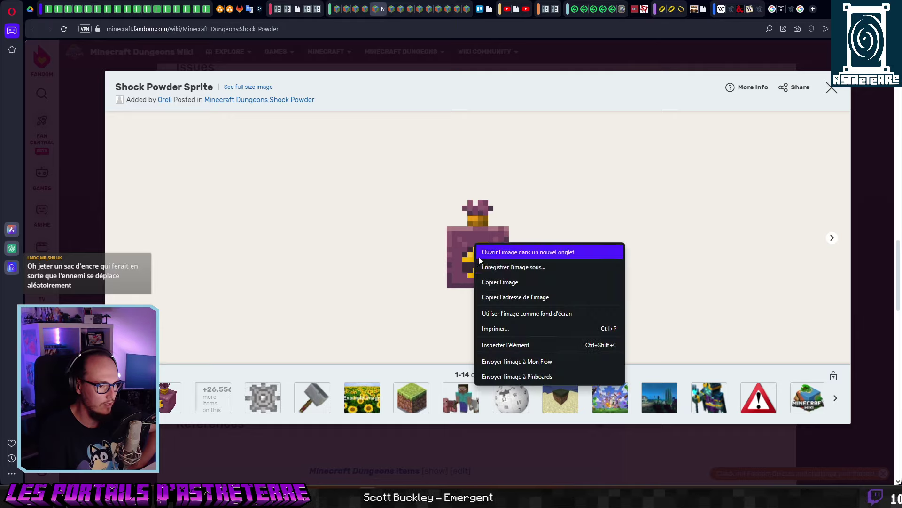
{"action": "left_click", "coordinate": [506, 283]}
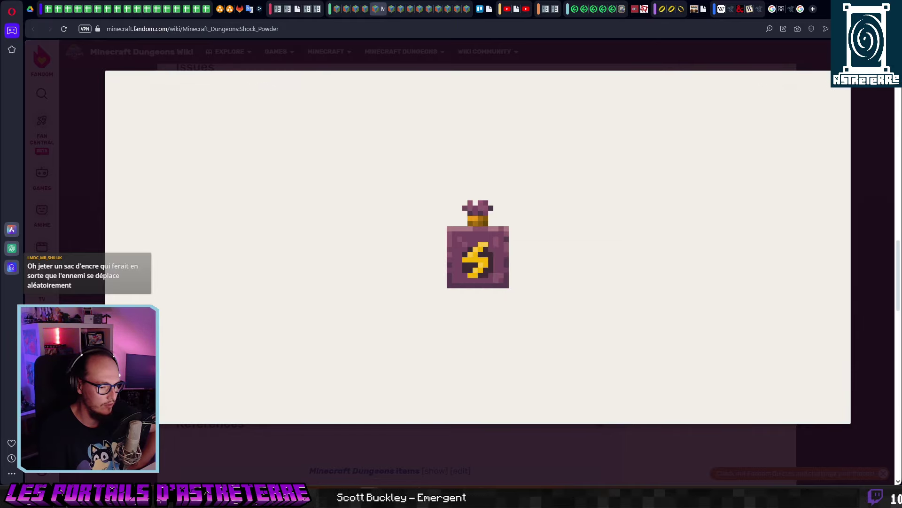
In Aseprite, create a new 240 x 240 px RGBA sprite with a transparent background and paste the shock powder image.
{"action": "key", "text": "alt+Tab"}
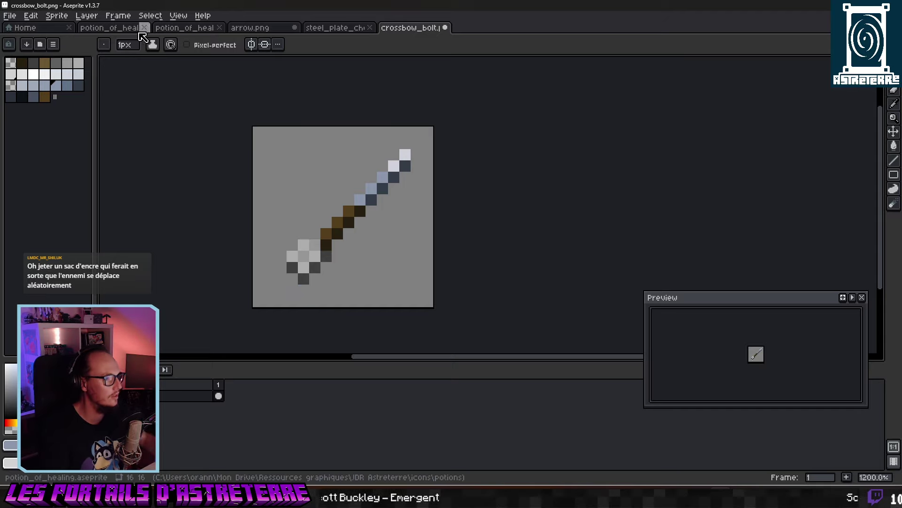
{"action": "left_click", "coordinate": [9, 16]}
{"action": "left_click", "coordinate": [18, 30]}
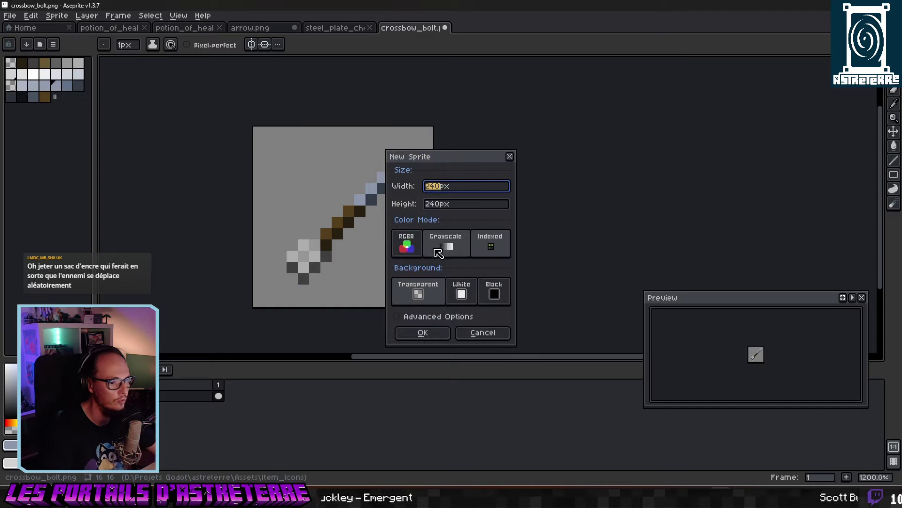
{"action": "left_click", "coordinate": [406, 244]}
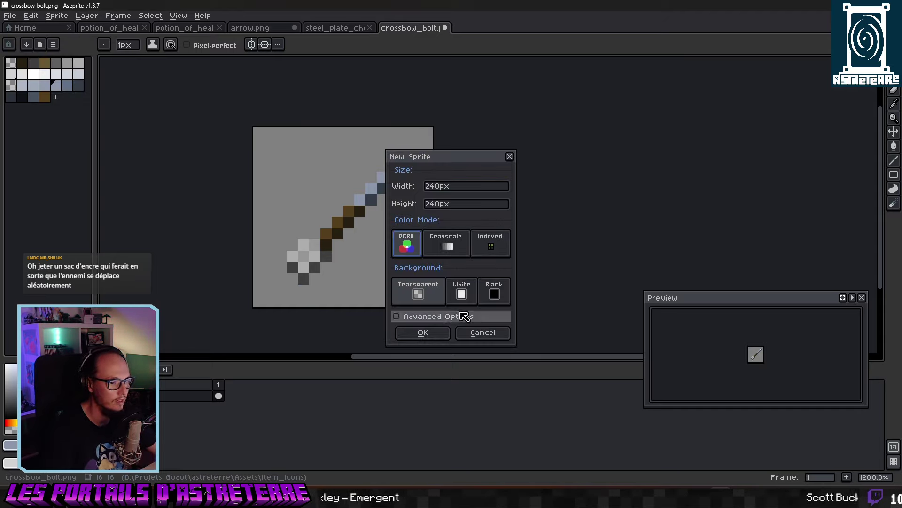
{"action": "left_click", "coordinate": [423, 333]}
{"action": "key", "text": "ctrl+v"}
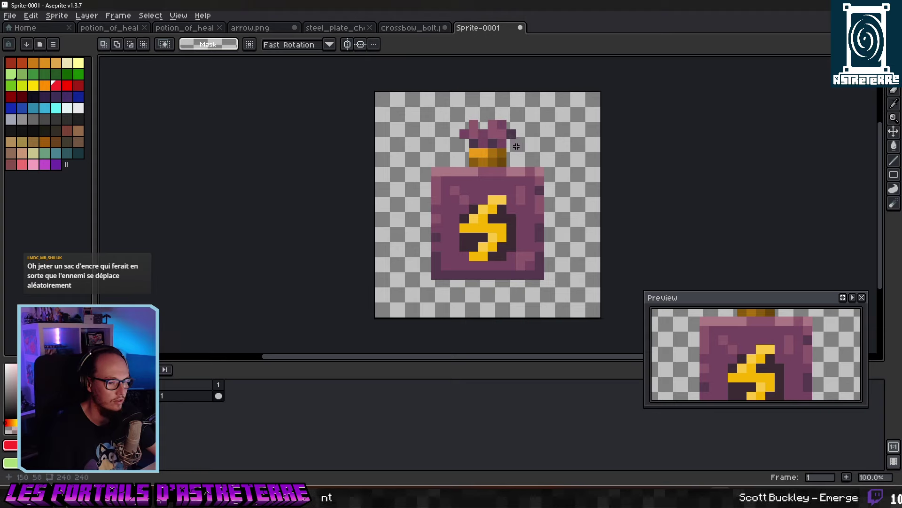
{"action": "left_click", "coordinate": [56, 16]}
{"action": "mouse_move", "coordinate": [31, 16]}
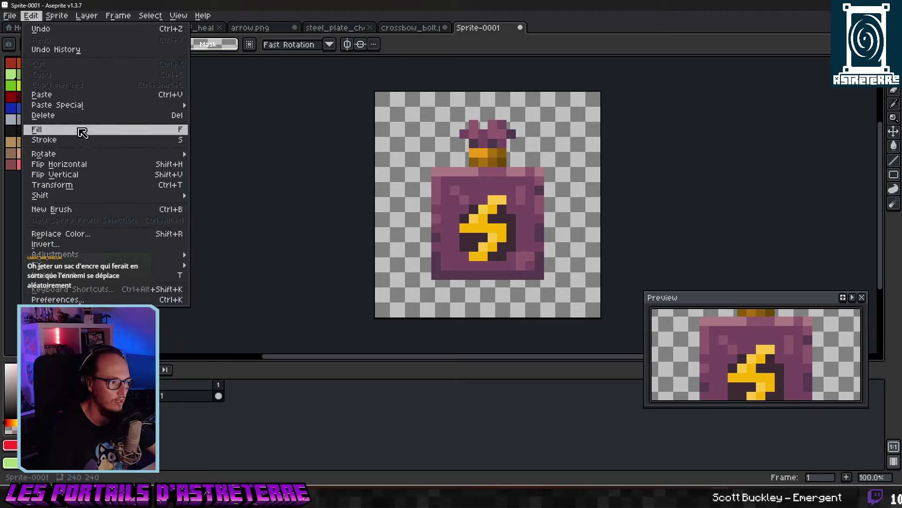
{"action": "left_click", "coordinate": [550, 132]}
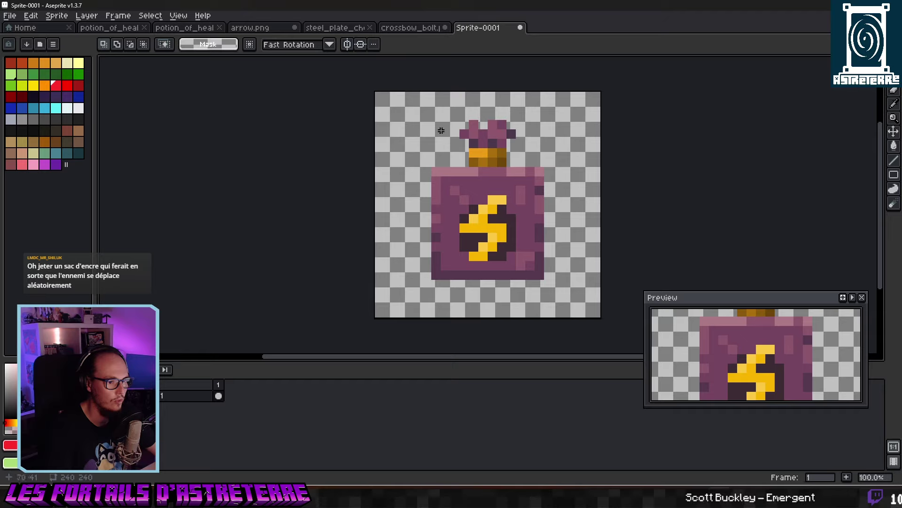
Copy the shock powder pouch area and create a new 170 x 170 px RGBA sprite with a transparent background.
{"action": "left_click_drag", "start_coordinate": [431, 278], "coordinate": [545, 120]}
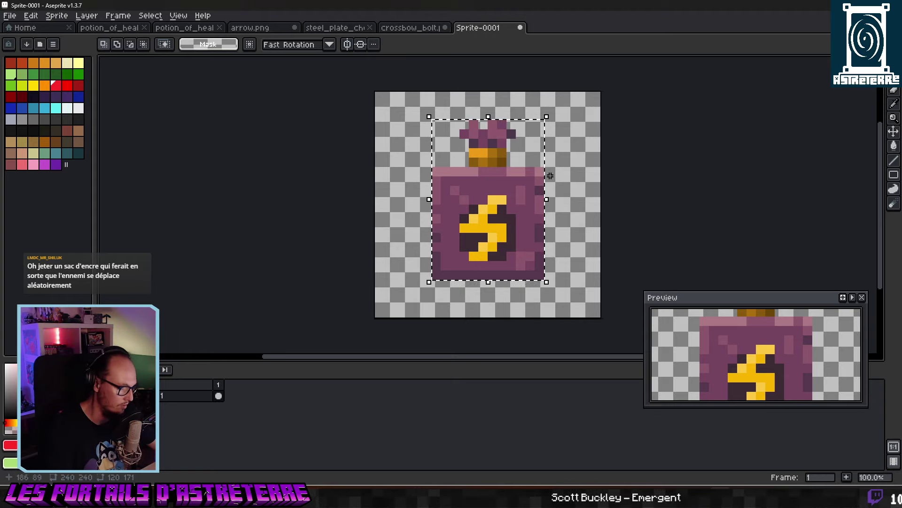
{"action": "key", "text": "ctrl+n"}
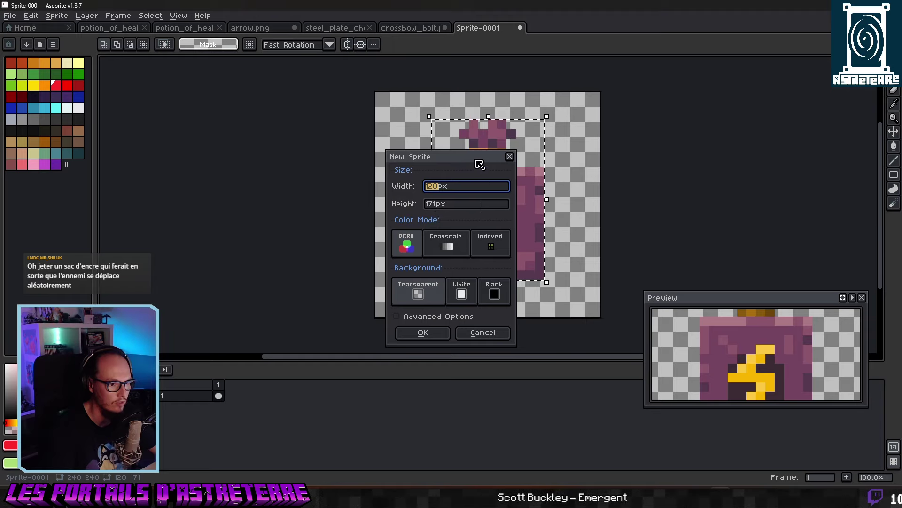
{"action": "left_click_drag", "start_coordinate": [479, 164], "coordinate": [417, 171]}
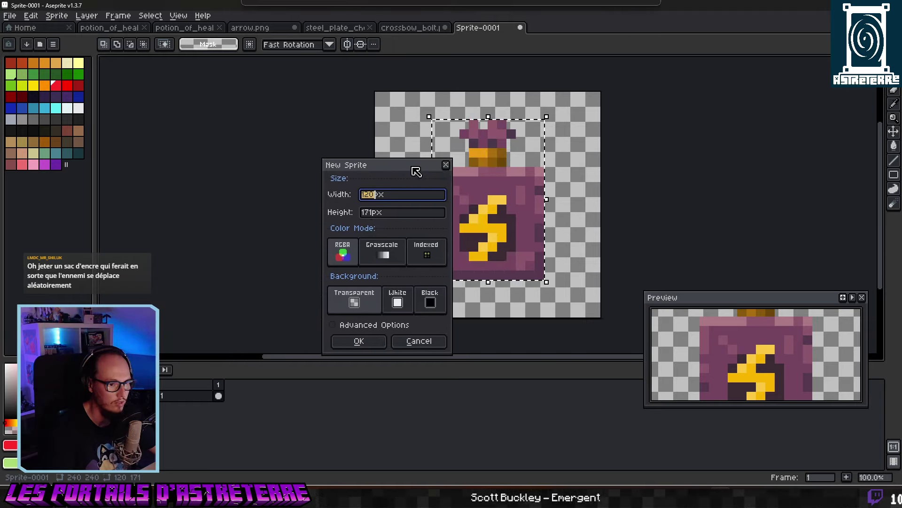
{"action": "left_click", "coordinate": [397, 212]}
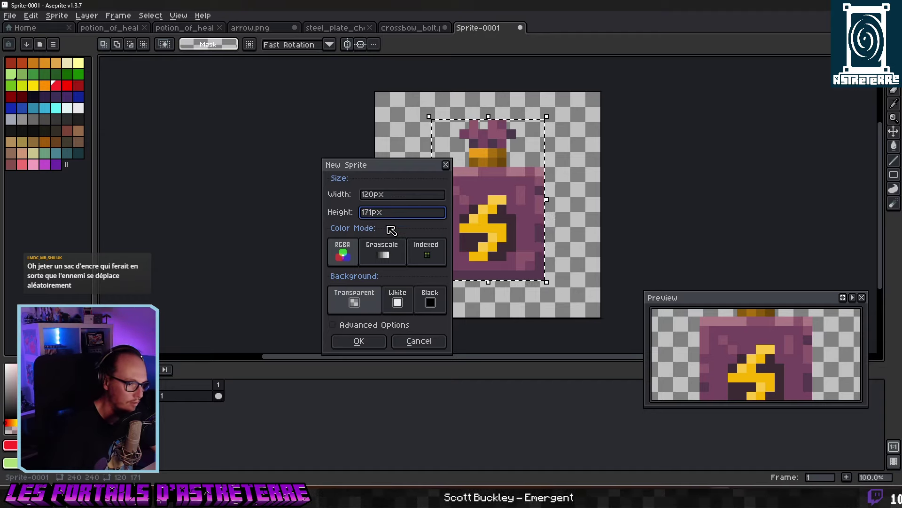
{"action": "key", "text": "BackSpace"}
{"action": "type", "text": "0"}
{"action": "key", "text": "shift+Tab"}
{"action": "type", "text": "17"}
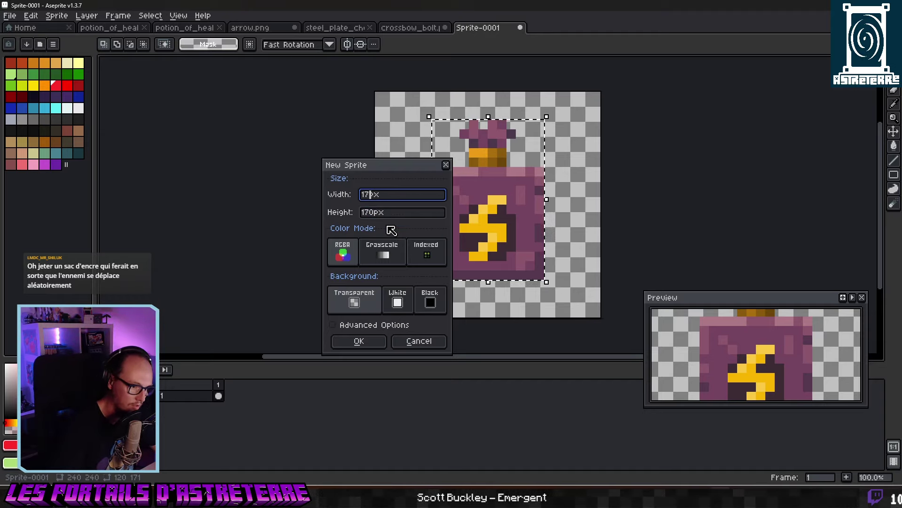
{"action": "type", "text": "0"}
{"action": "left_click", "coordinate": [356, 257]}
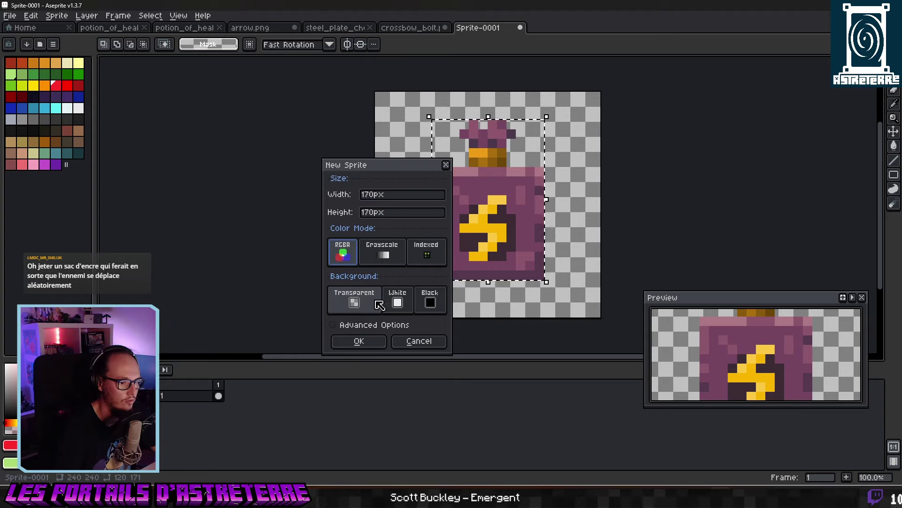
{"action": "left_click", "coordinate": [359, 341]}
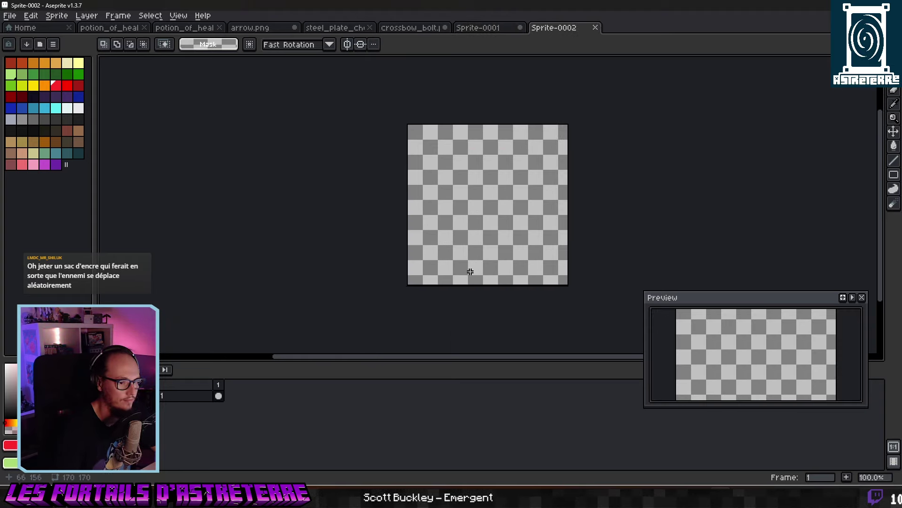
Paste the pouch into the new sprite and shift it flush against the canvas's right edge.
{"action": "key", "text": "ctrl+v"}
{"action": "left_click_drag", "start_coordinate": [524, 212], "coordinate": [498, 214]}
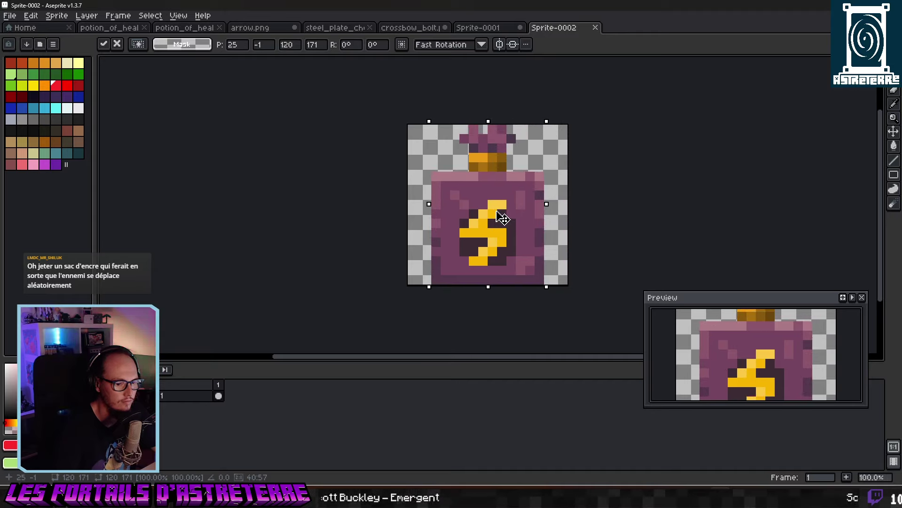
{"action": "left_click_drag", "start_coordinate": [502, 217], "coordinate": [526, 216]}
{"action": "left_click", "coordinate": [614, 187]}
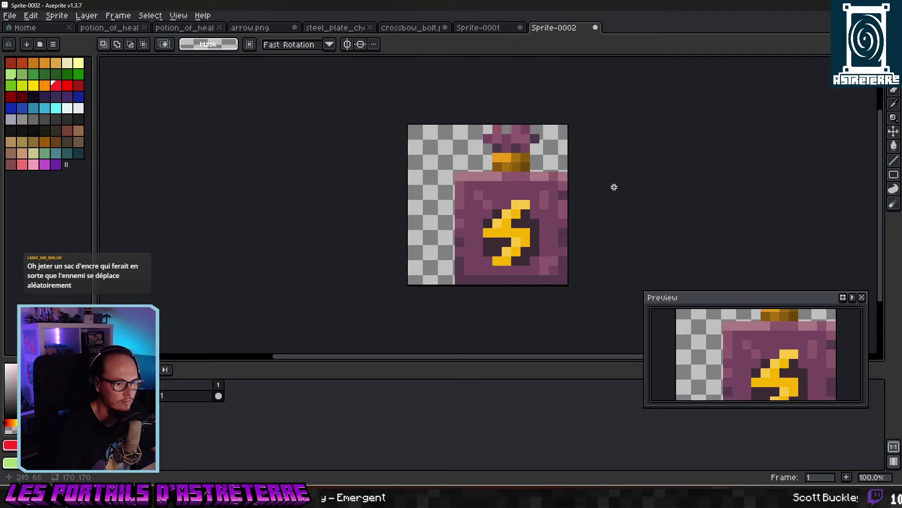
Resize the pouch sprite to 16 x 16 px with locked ratio and nearest-neighbor interpolation.
{"action": "left_click", "coordinate": [186, 27]}
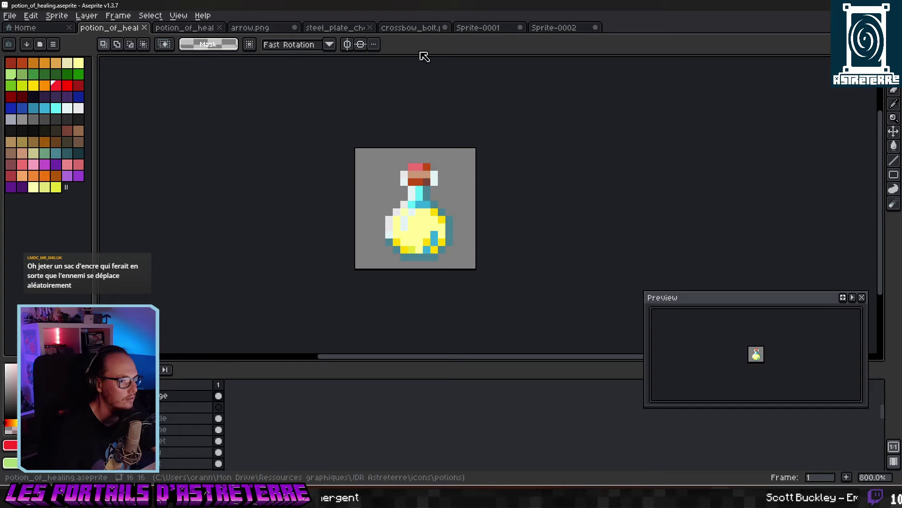
{"action": "left_click", "coordinate": [559, 29]}
{"action": "left_click", "coordinate": [57, 15]}
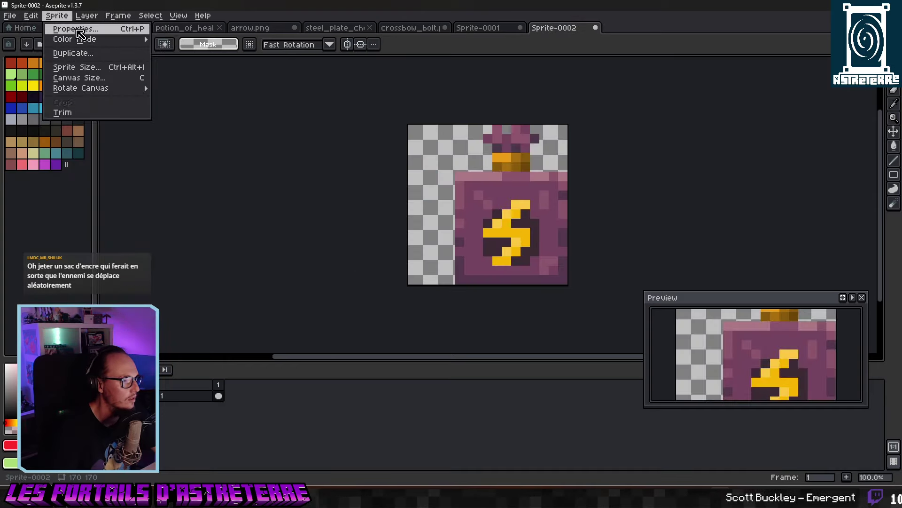
{"action": "left_click", "coordinate": [77, 67]}
{"action": "type", "text": "16"}
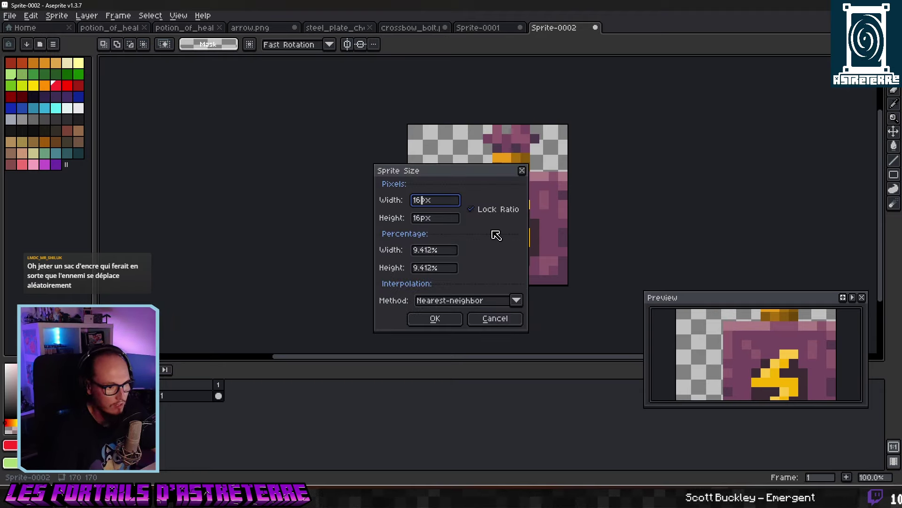
{"action": "left_click", "coordinate": [450, 301]}
{"action": "left_click", "coordinate": [448, 317]}
{"action": "left_click", "coordinate": [447, 321]}
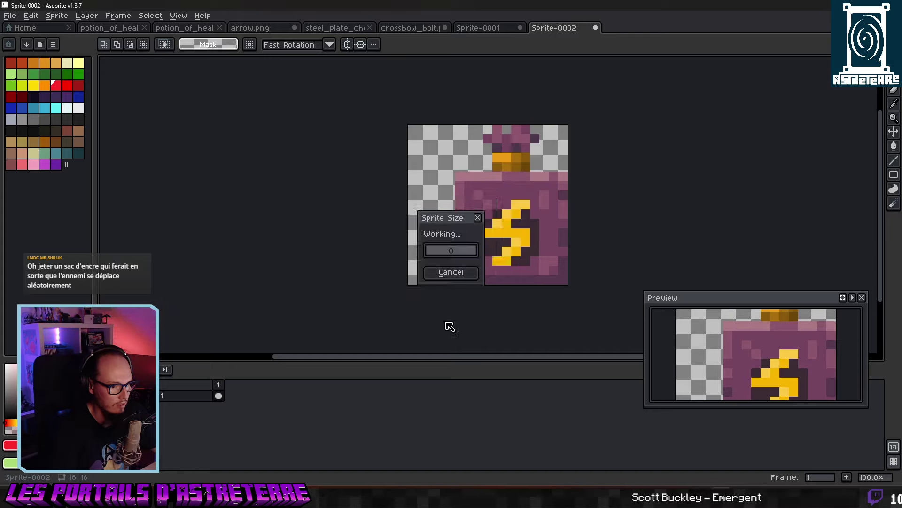
Select the whole pouch, 11 x 16 px, move it to X 2, Y 0 on the canvas, and deselect it.
{"action": "scroll", "coordinate": [458, 314], "scroll_direction": "up", "scroll_amount": 8}
{"action": "scroll", "coordinate": [576, 266], "scroll_direction": "down", "scroll_amount": 1}
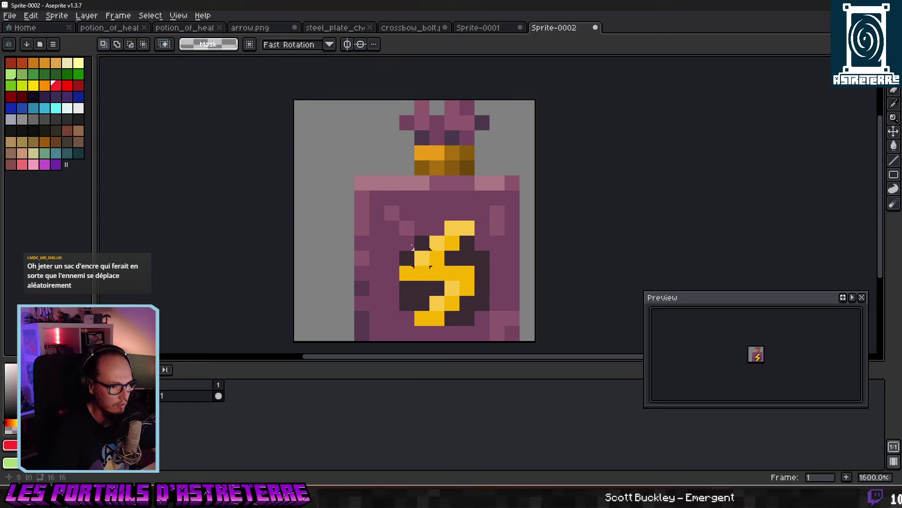
{"action": "left_click_drag", "start_coordinate": [372, 139], "coordinate": [440, 298]}
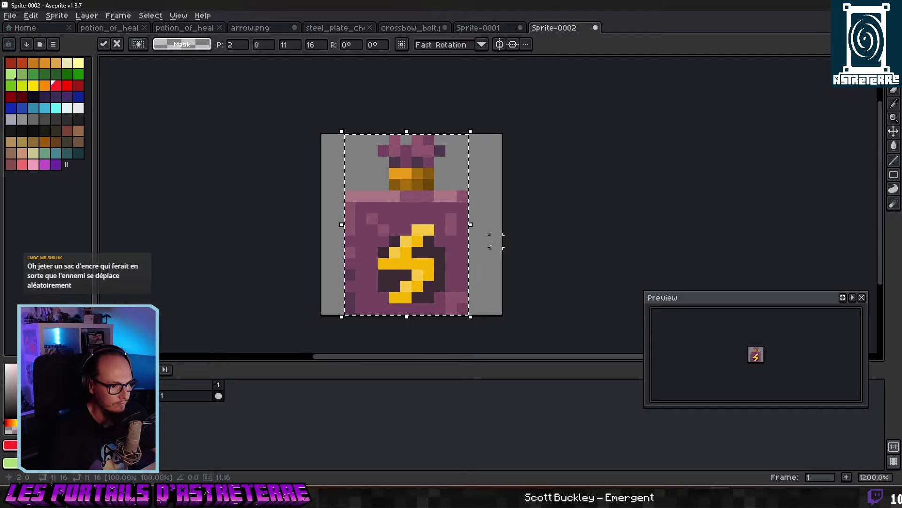
{"action": "key", "text": "ctrl+d"}
With the Pencil tool, widen the pouch by one pixel column along its right side using purple shades sampled from it.
{"action": "key", "text": "b"}
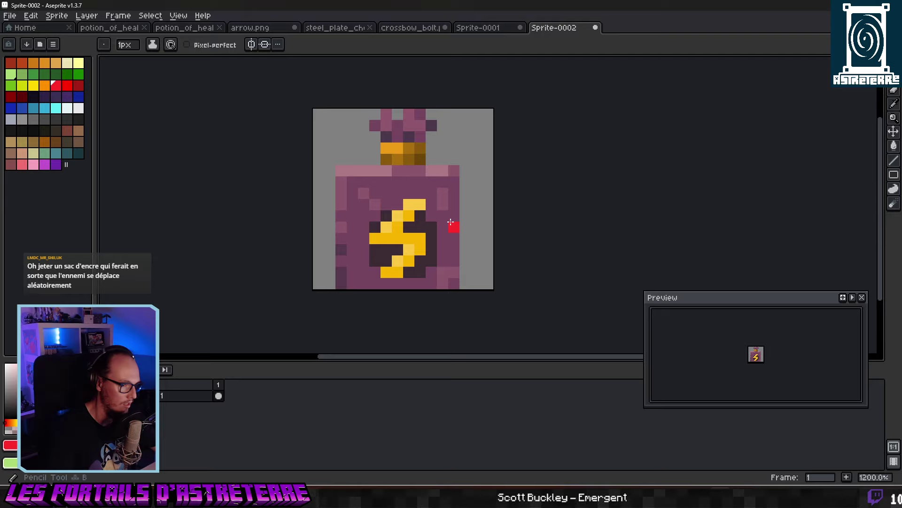
{"action": "scroll", "coordinate": [450, 222], "scroll_direction": "up", "scroll_amount": 2}
{"action": "scroll", "coordinate": [480, 195], "scroll_direction": "down", "scroll_amount": 2}
{"action": "left_click", "coordinate": [464, 172], "text": "alt"}
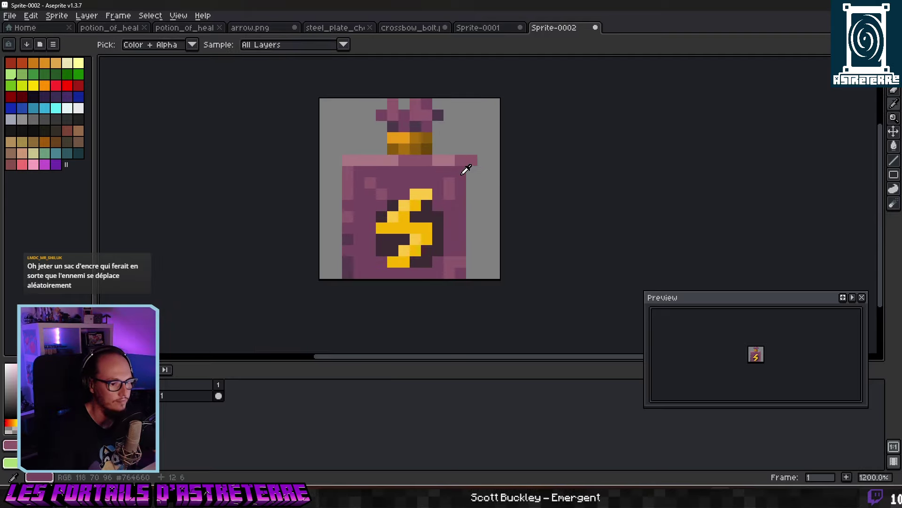
{"action": "left_click_drag", "start_coordinate": [468, 171], "coordinate": [468, 230]}
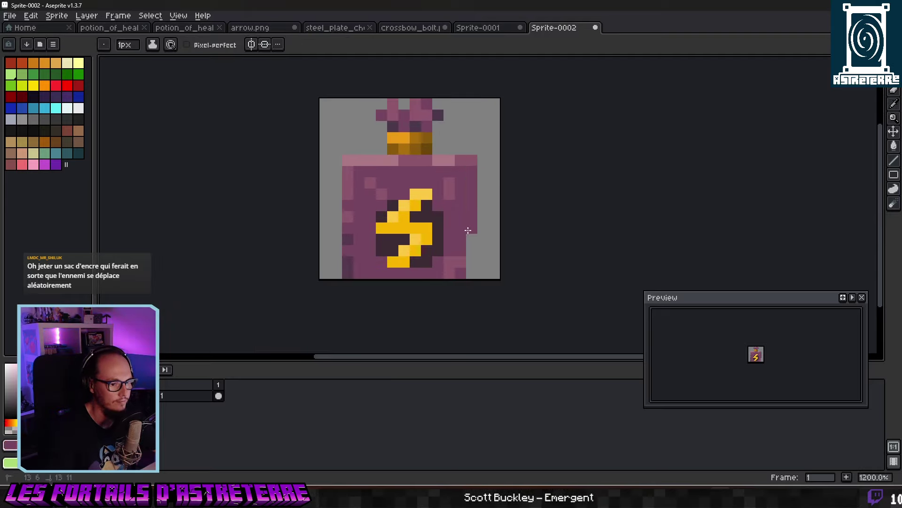
{"action": "left_click", "coordinate": [466, 264], "text": "alt"}
{"action": "left_click", "coordinate": [470, 274]}
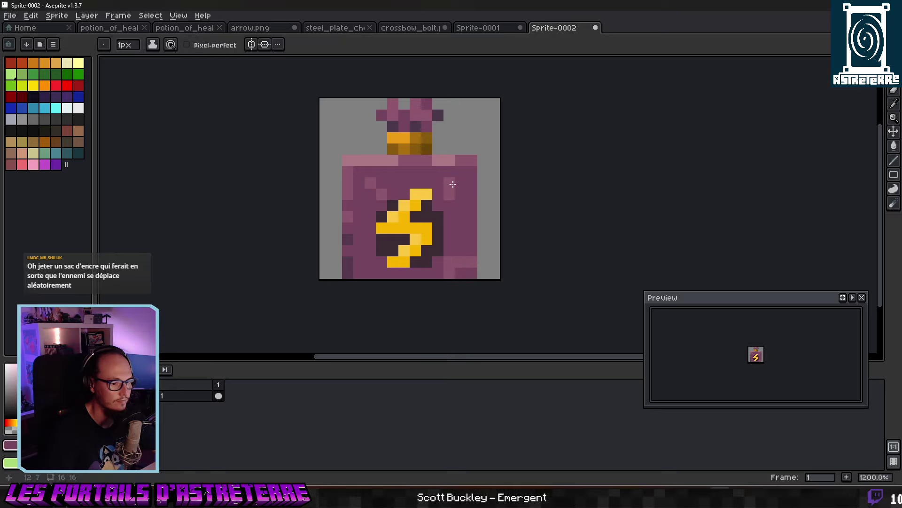
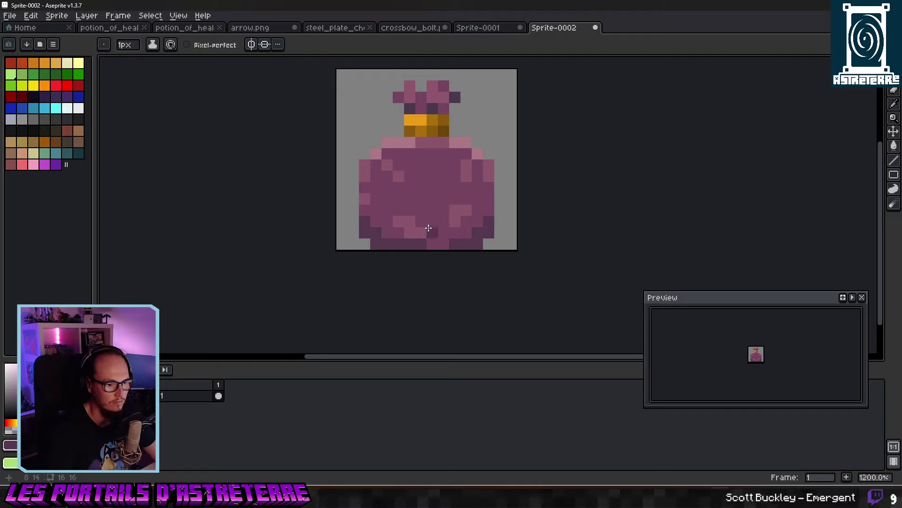
Examine the rounded pouch icon at several zoom levels and sample purple shades from its body and tied top.
{"action": "scroll", "coordinate": [440, 215], "scroll_direction": "down", "scroll_amount": 5}
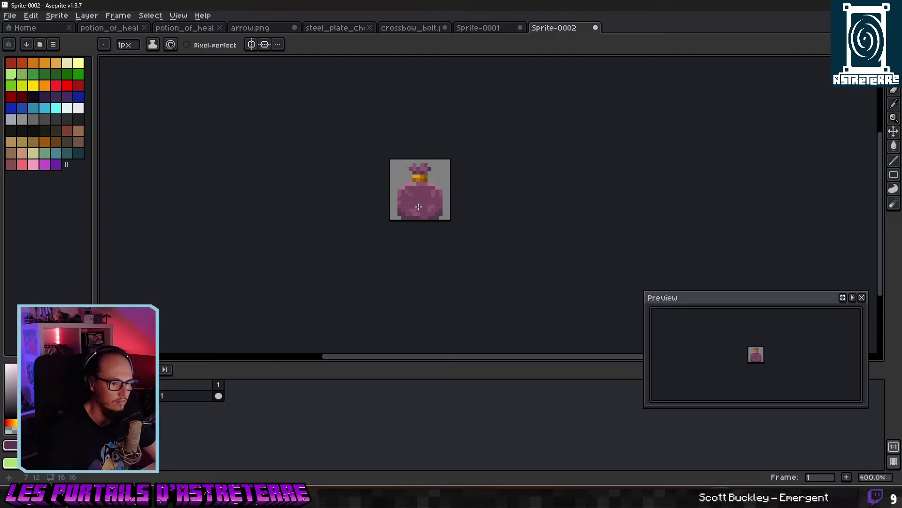
{"action": "scroll", "coordinate": [428, 195], "scroll_direction": "up", "scroll_amount": 5}
{"action": "key", "text": "i"}
{"action": "key", "text": "b"}
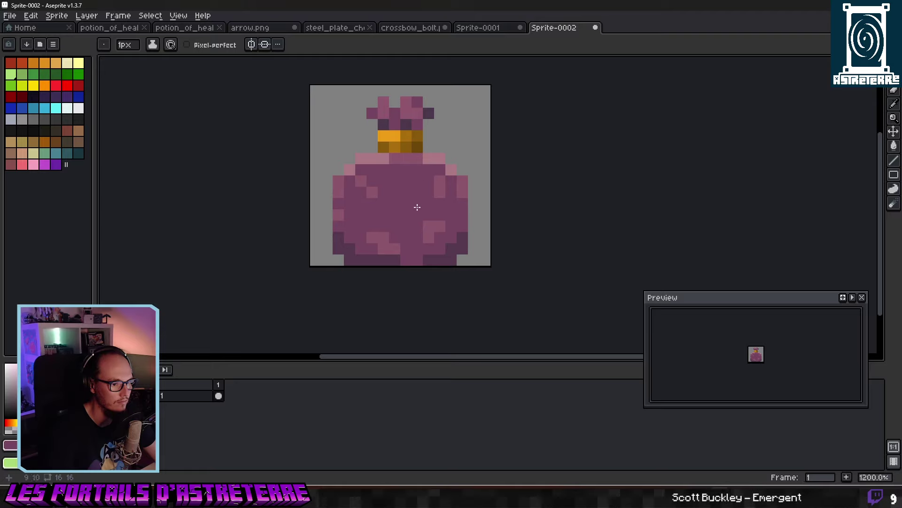
{"action": "key", "text": "i"}
{"action": "key", "text": "b"}
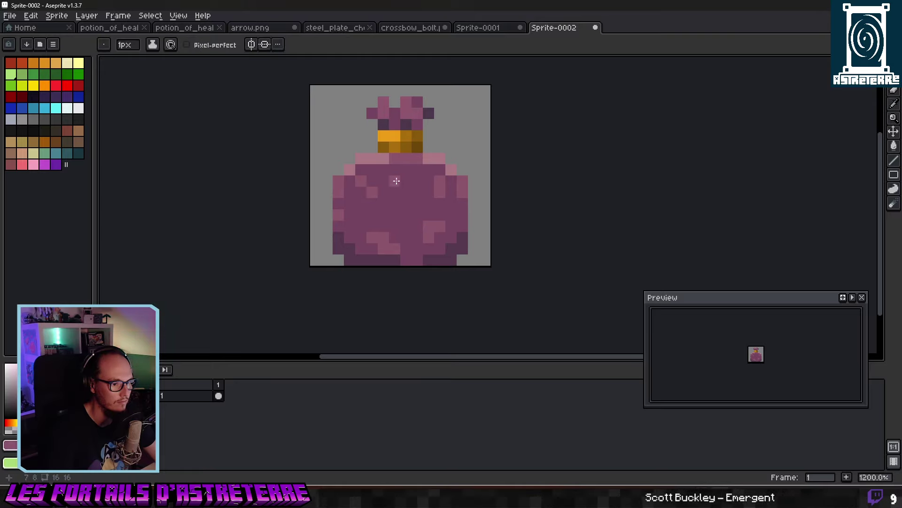
{"action": "left_click", "coordinate": [408, 125]}
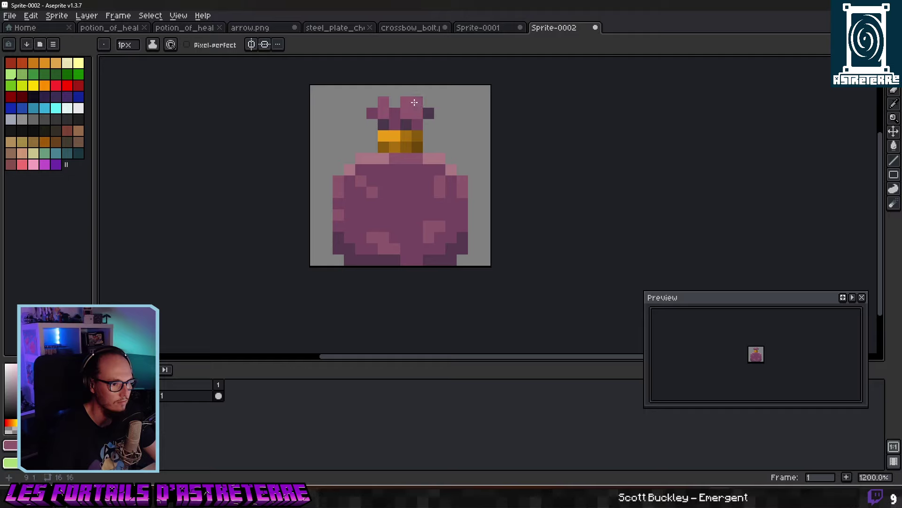
{"action": "left_click", "coordinate": [408, 123], "text": "alt"}
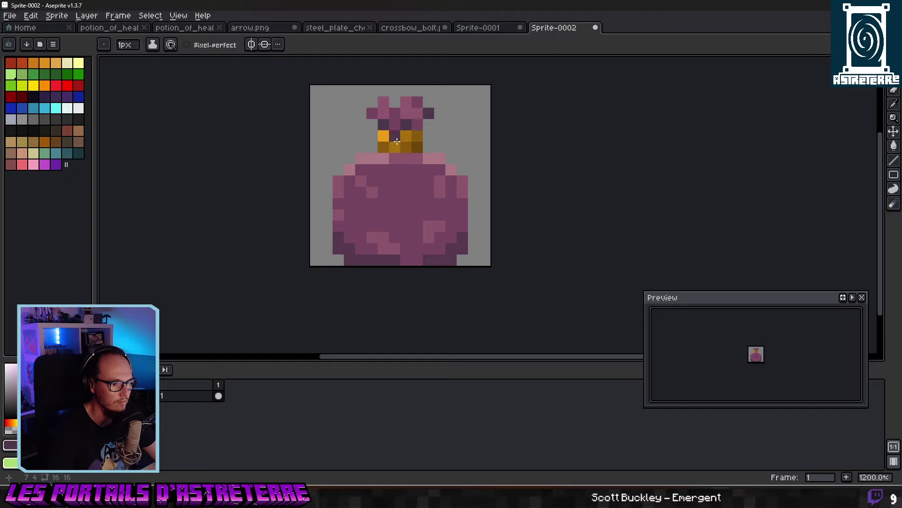
{"action": "scroll", "coordinate": [391, 208], "scroll_direction": "down", "scroll_amount": 1}
{"action": "scroll", "coordinate": [392, 208], "scroll_direction": "down", "scroll_amount": 4}
{"action": "scroll", "coordinate": [404, 207], "scroll_direction": "up", "scroll_amount": 3}
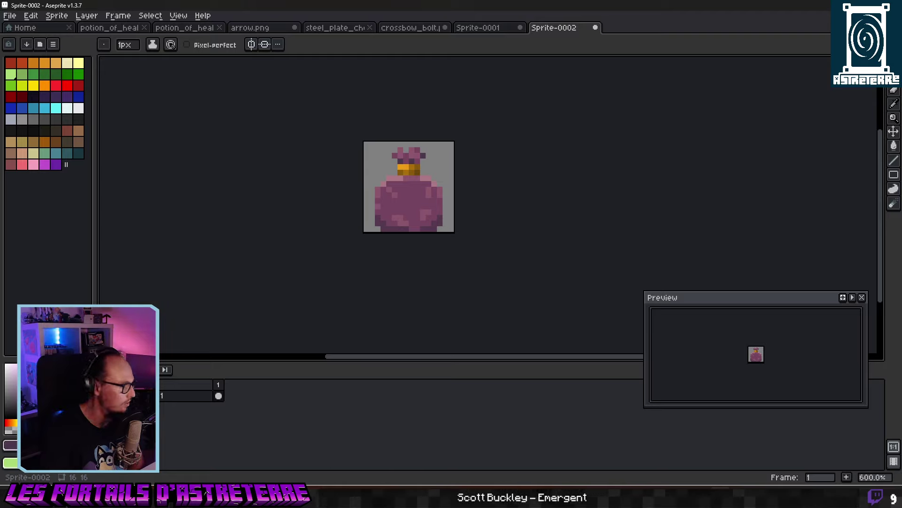
Switch to the idées artisanat spreadsheet and add the line "sac d'encre : la cible est aveugle" at the end of cell C4.
{"action": "key", "text": "alt+Tab"}
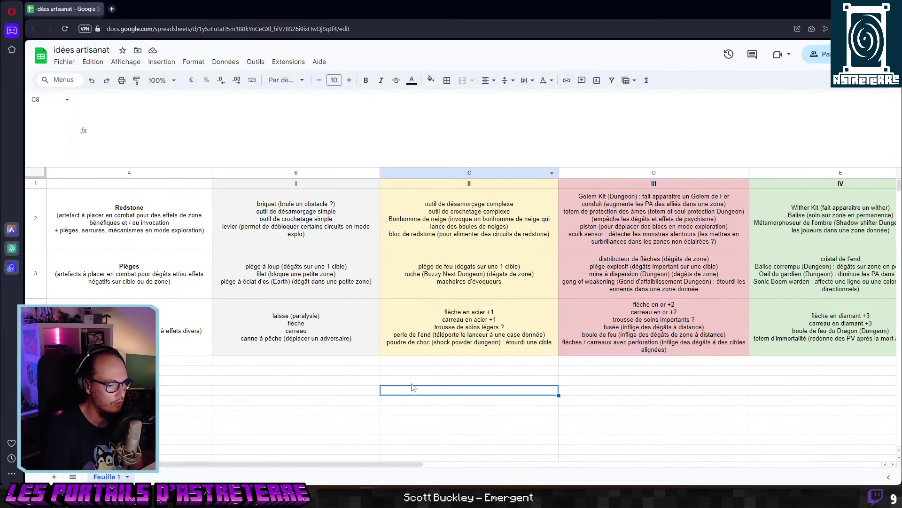
{"action": "left_click", "coordinate": [489, 352]}
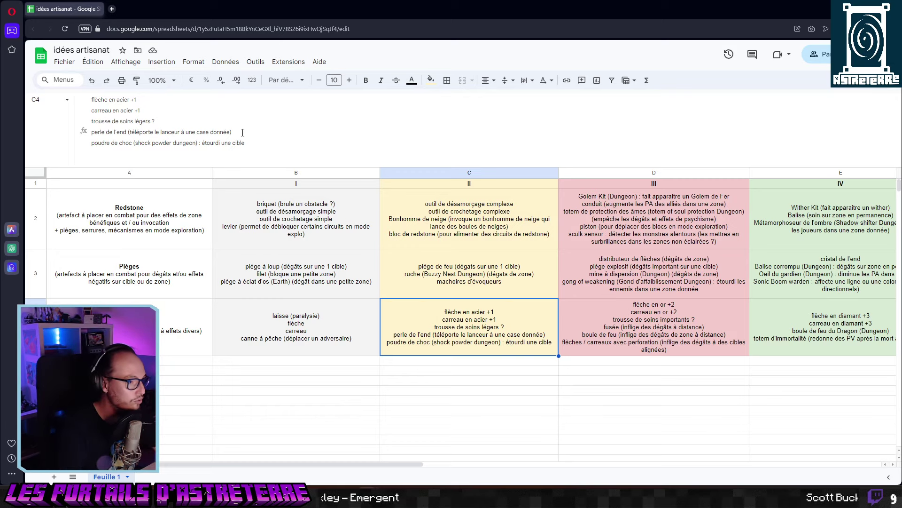
{"action": "left_click", "coordinate": [263, 145]}
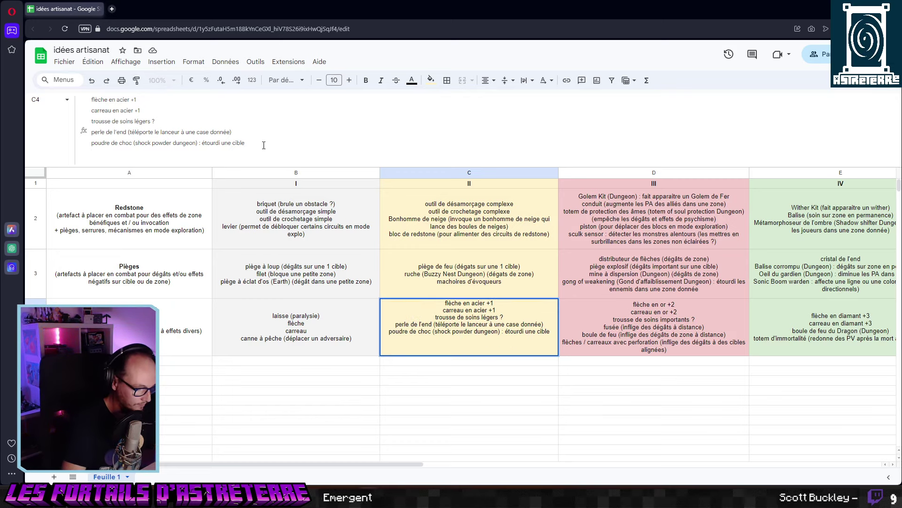
{"action": "type", "text": "sac d'e"}
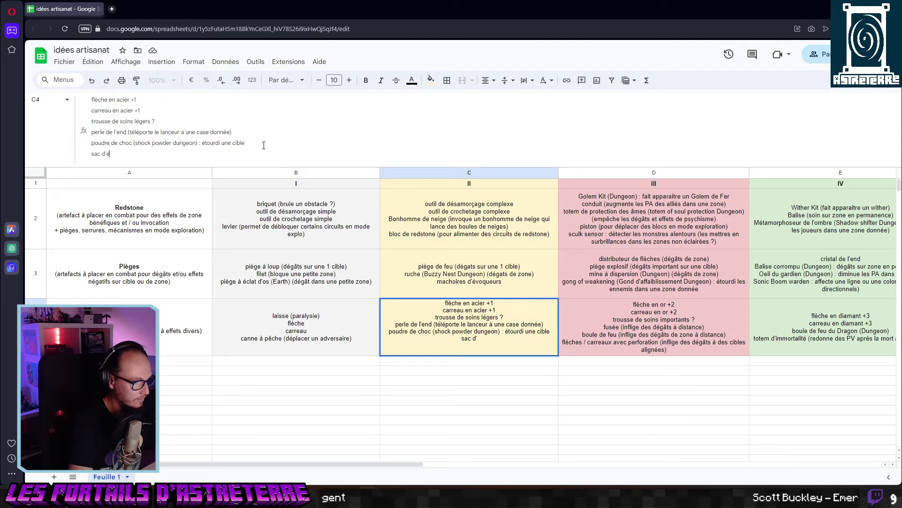
{"action": "type", "text": "c"}
{"action": "type", "text": "cre"}
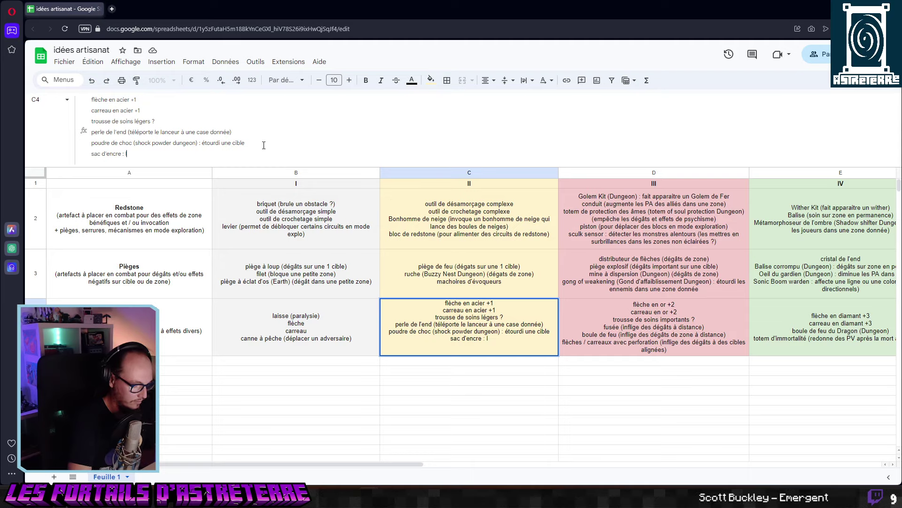
{"action": "type", "text": " : la cible se"}
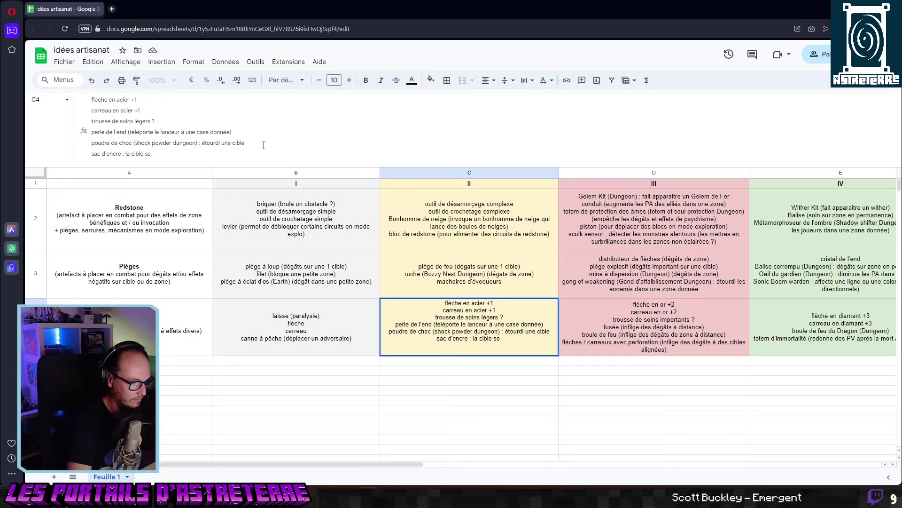
{"action": "type", "text": " déplace"}
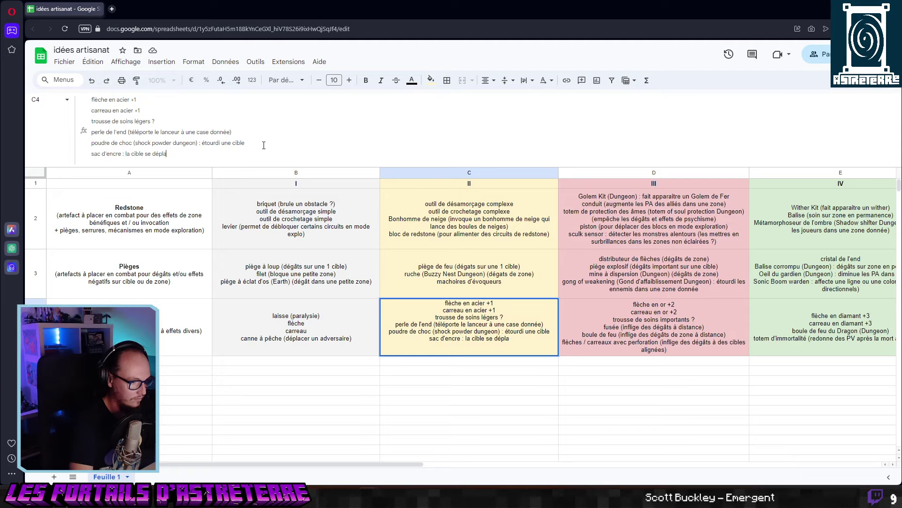
{"action": "key", "text": "BackSpace"}
{"action": "key", "text": "BackSpace"}
{"action": "key", "text": "BackSpace"}
{"action": "key", "text": "BackSpace"}
{"action": "key", "text": "BackSpace"}
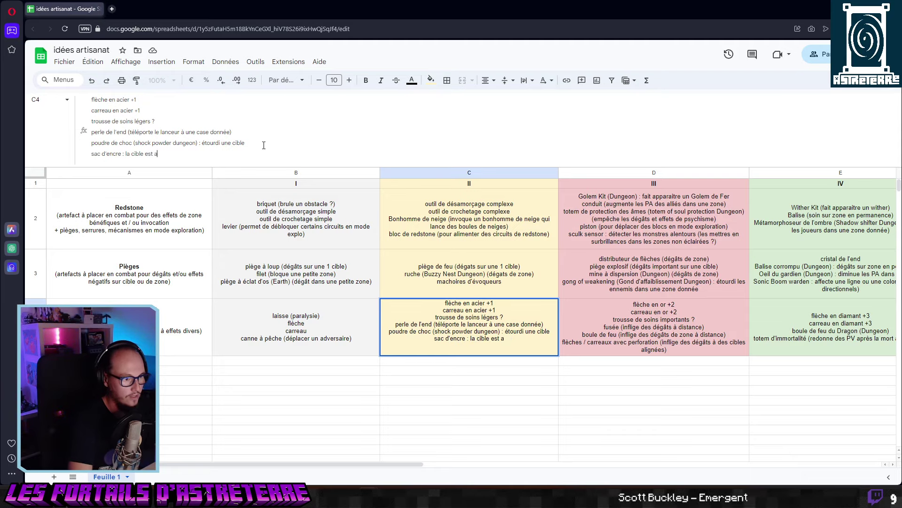
{"action": "type", "text": "veugle"}
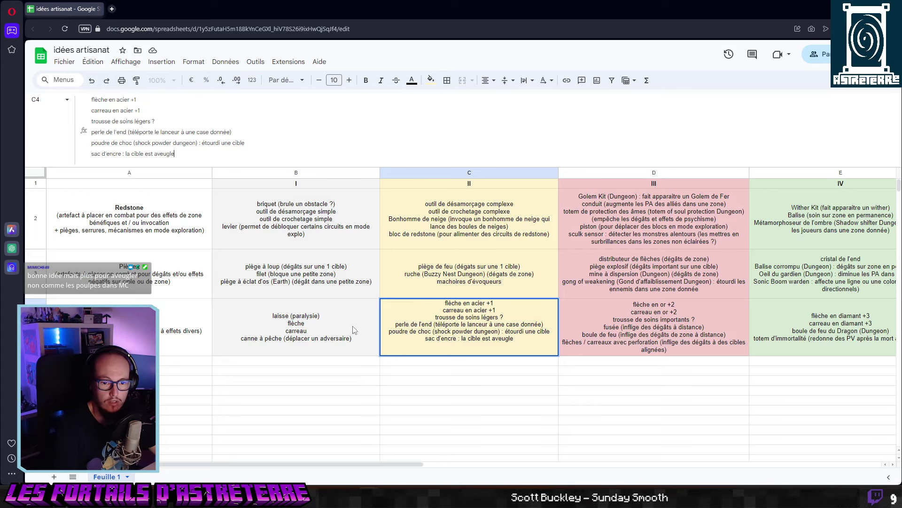
{"action": "left_click", "coordinate": [465, 380]}
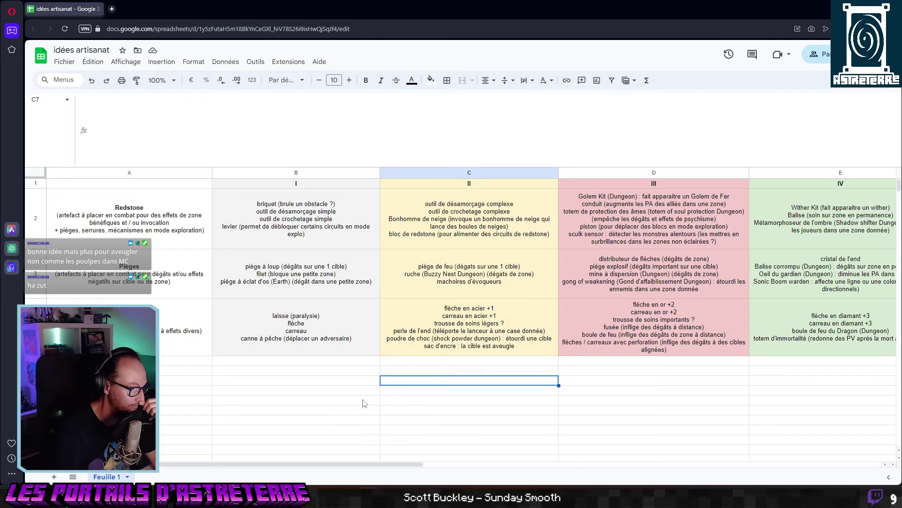
{"action": "left_click", "coordinate": [686, 414]}
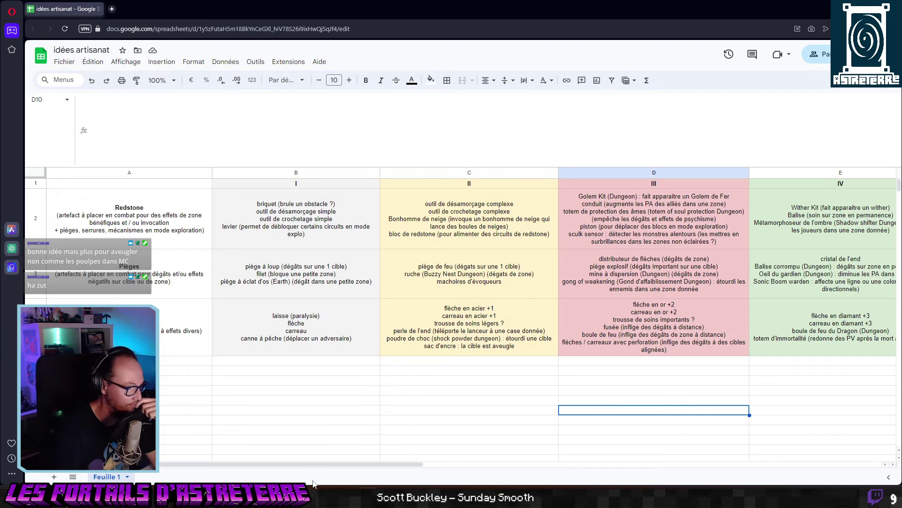
Switch back to Aseprite and set up the pouch sprite's export into the Item_Icons folder as a png file.
{"action": "mouse_move", "coordinate": [369, 497]}
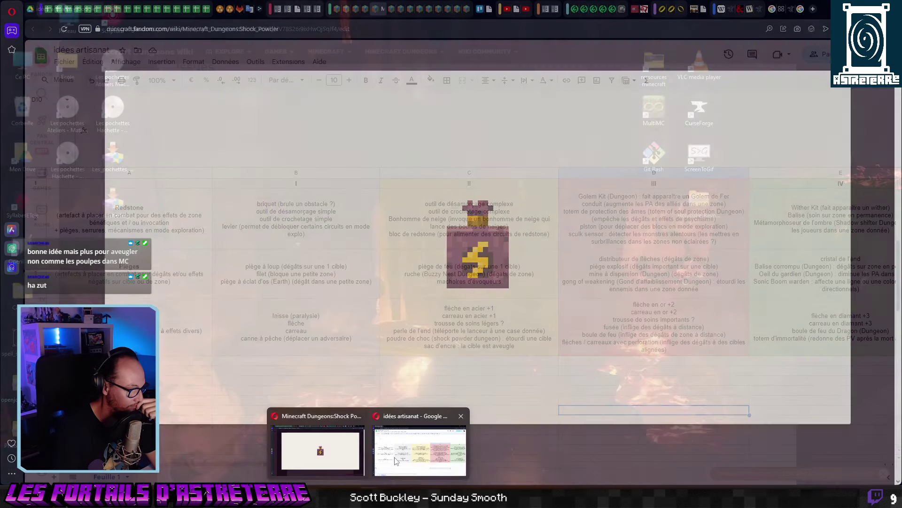
{"action": "key", "text": "alt+Tab"}
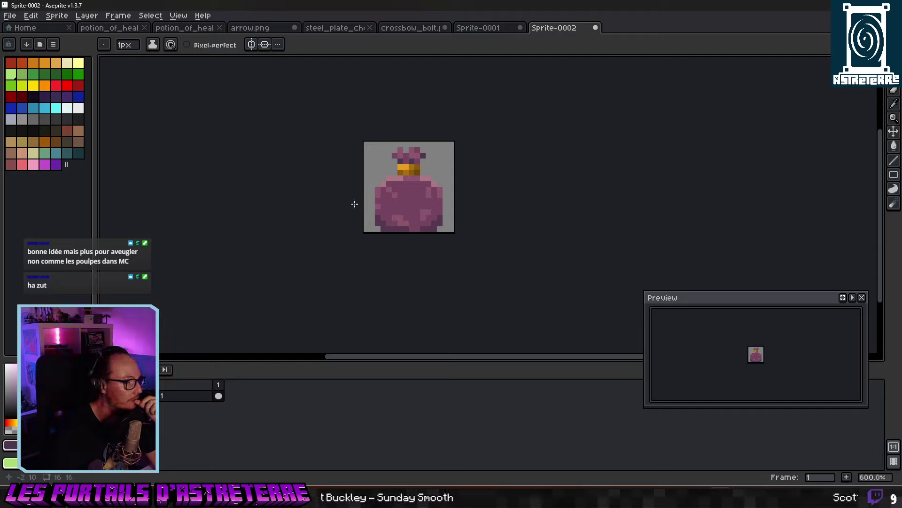
{"action": "left_click", "coordinate": [10, 16]}
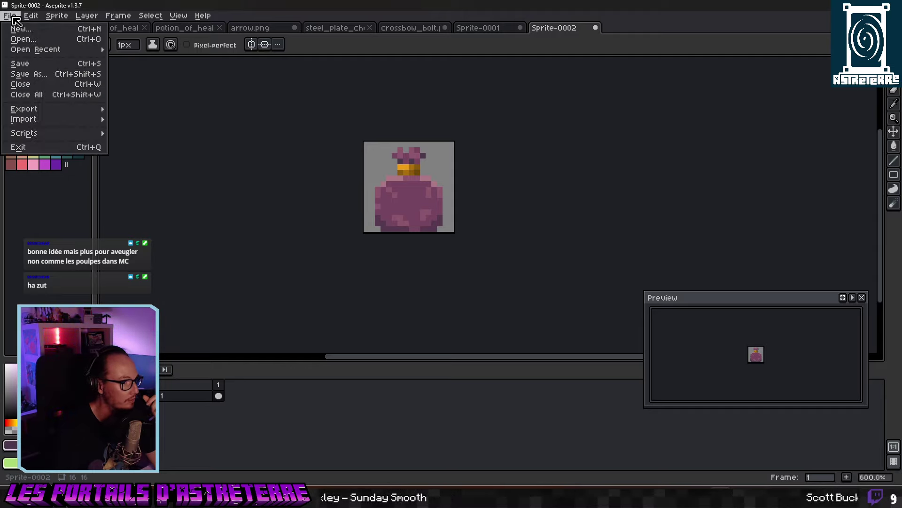
{"action": "mouse_move", "coordinate": [28, 109]}
{"action": "left_click", "coordinate": [167, 109]}
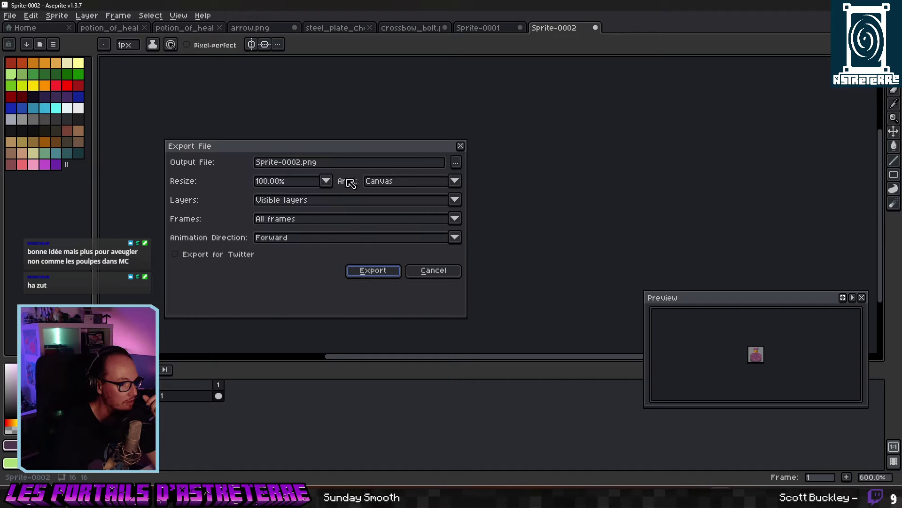
{"action": "left_click", "coordinate": [456, 162]}
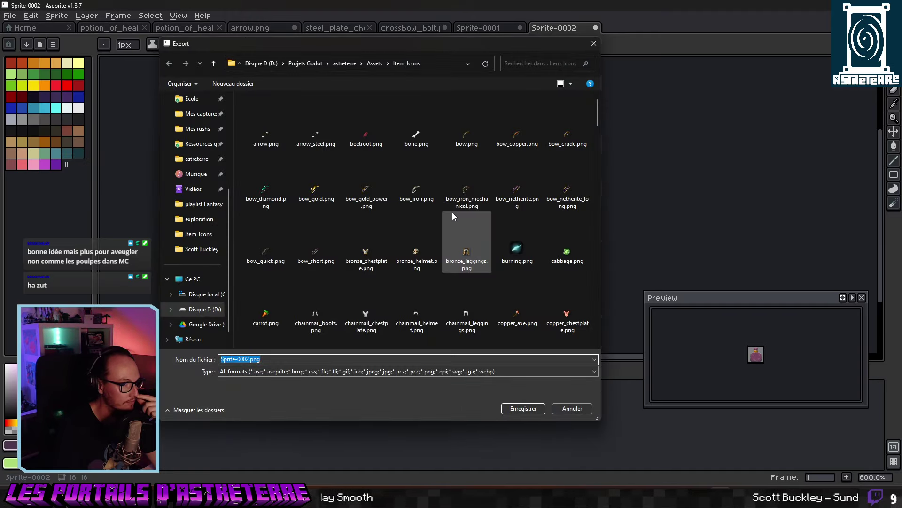
{"action": "left_click", "coordinate": [252, 359]}
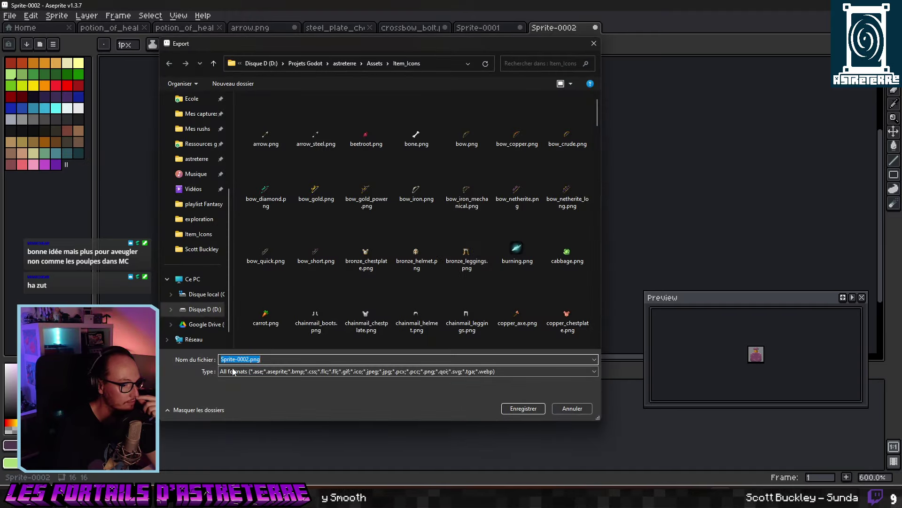
{"action": "left_click", "coordinate": [259, 372]}
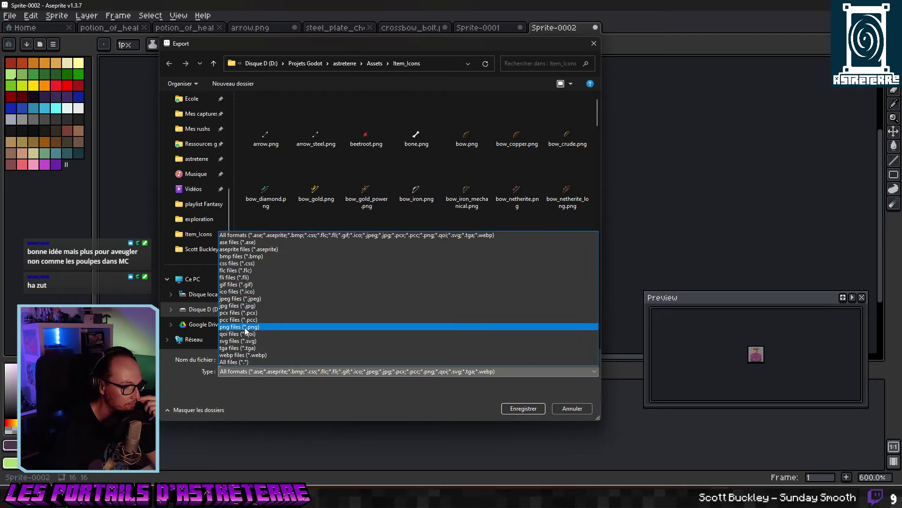
{"action": "left_click", "coordinate": [245, 327]}
Name the exported file shock_powder.png and export the sprite.
{"action": "left_click", "coordinate": [257, 359]}
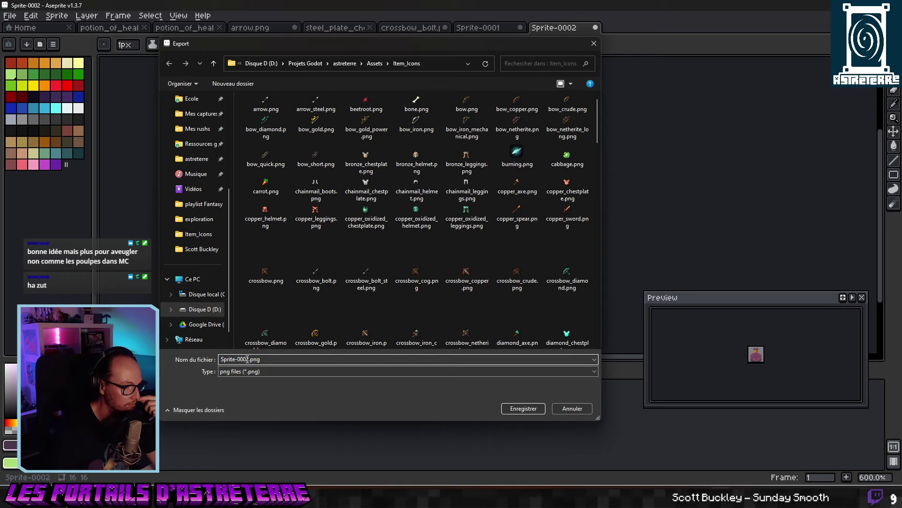
{"action": "key", "text": "shift+Home"}
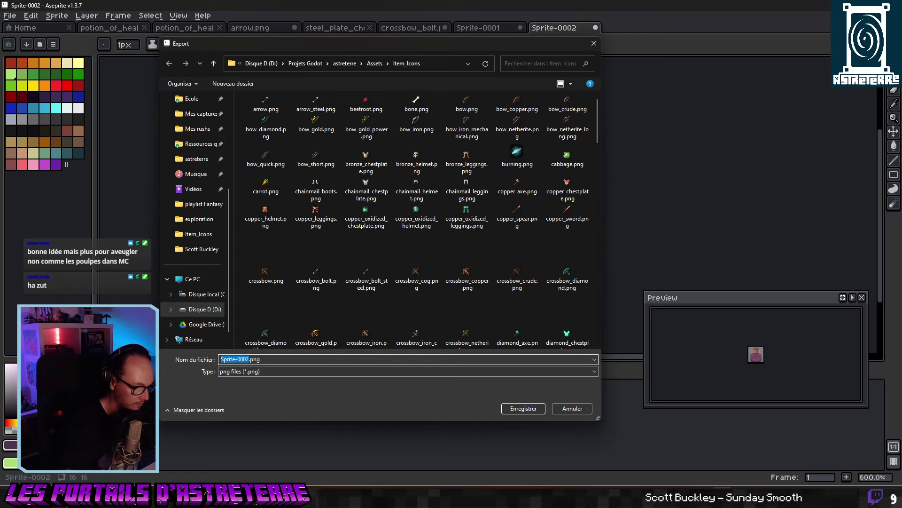
{"action": "type", "text": "shc"}
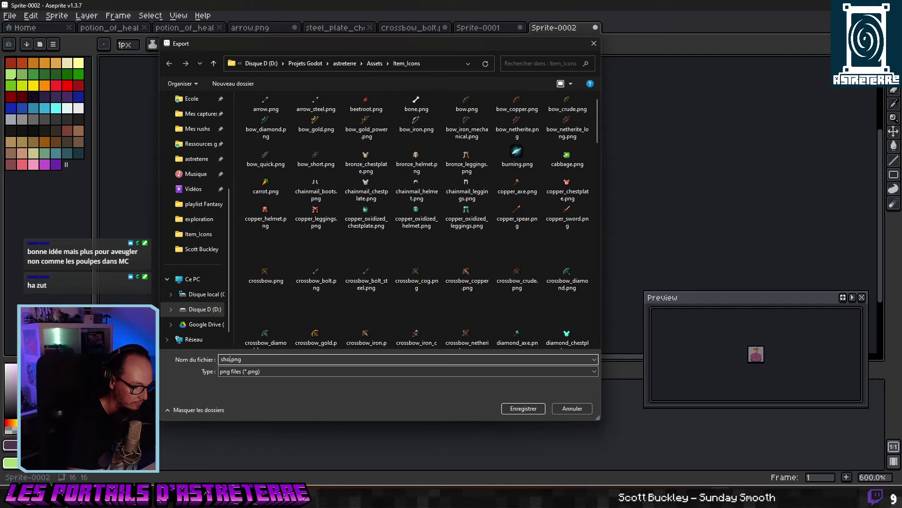
{"action": "type", "text": "ck_pow"}
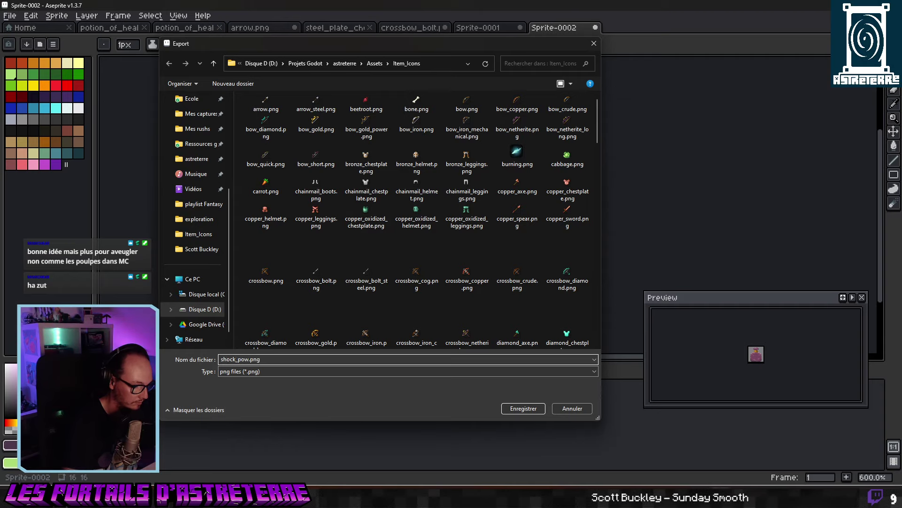
{"action": "type", "text": "der"}
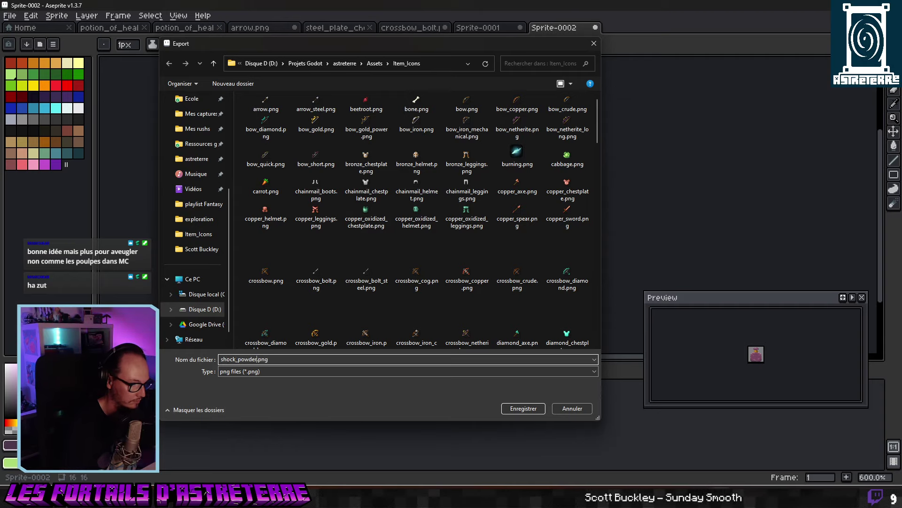
{"action": "left_click", "coordinate": [514, 409]}
{"action": "left_click", "coordinate": [360, 275]}
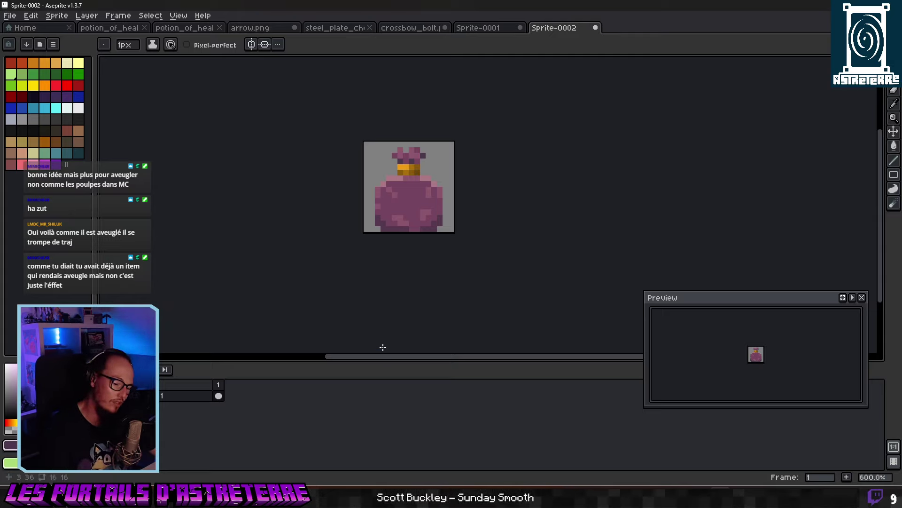
Switch to the browser window with the Minecraft Dungeons wiki and open the Actions_Catalog spreadsheet.
{"action": "mouse_move", "coordinate": [394, 484]}
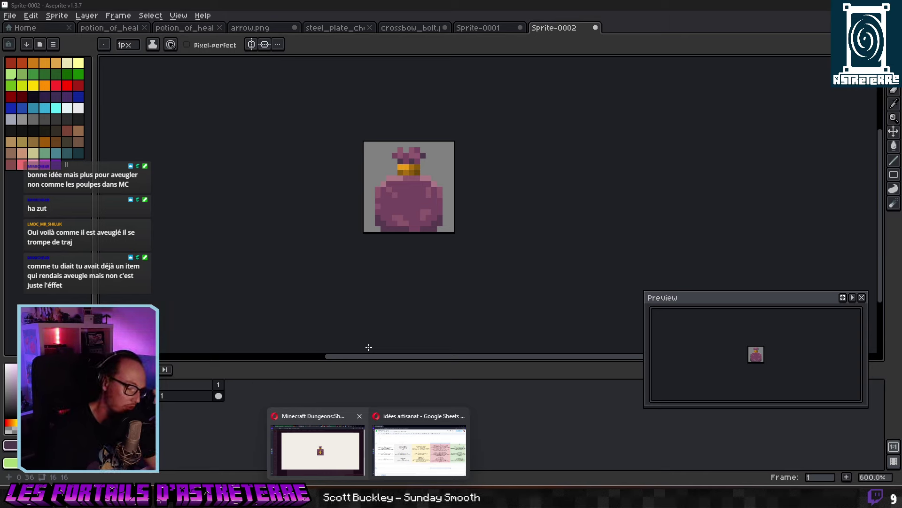
{"action": "left_click", "coordinate": [422, 453]}
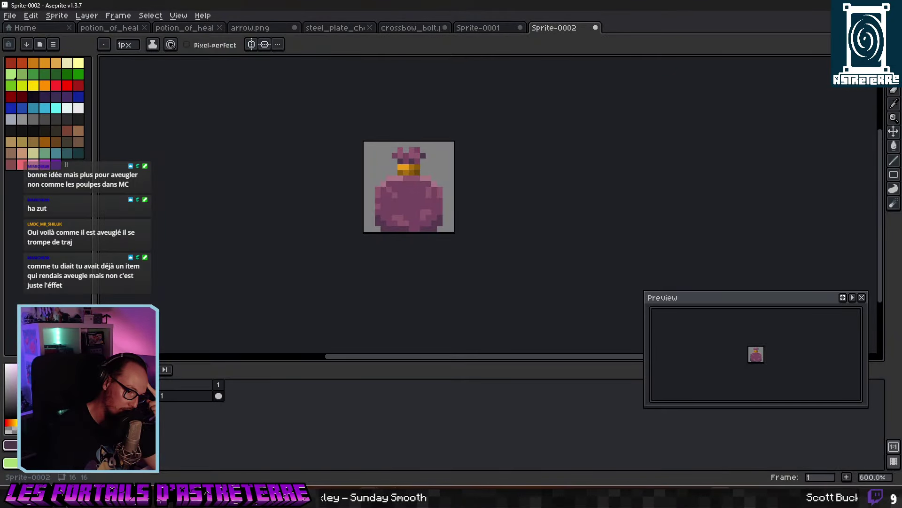
{"action": "left_click", "coordinate": [416, 445]}
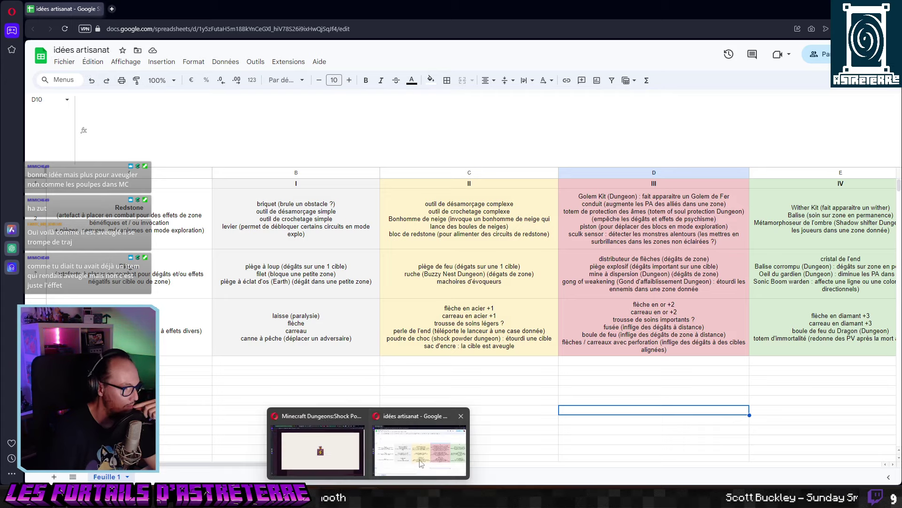
{"action": "left_click", "coordinate": [315, 447]}
{"action": "left_click", "coordinate": [144, 60]}
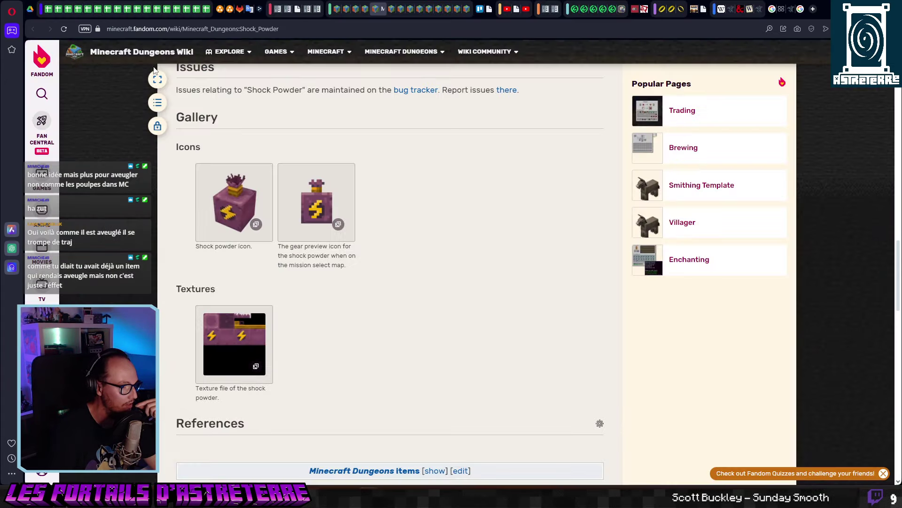
{"action": "mouse_move", "coordinate": [125, 11]}
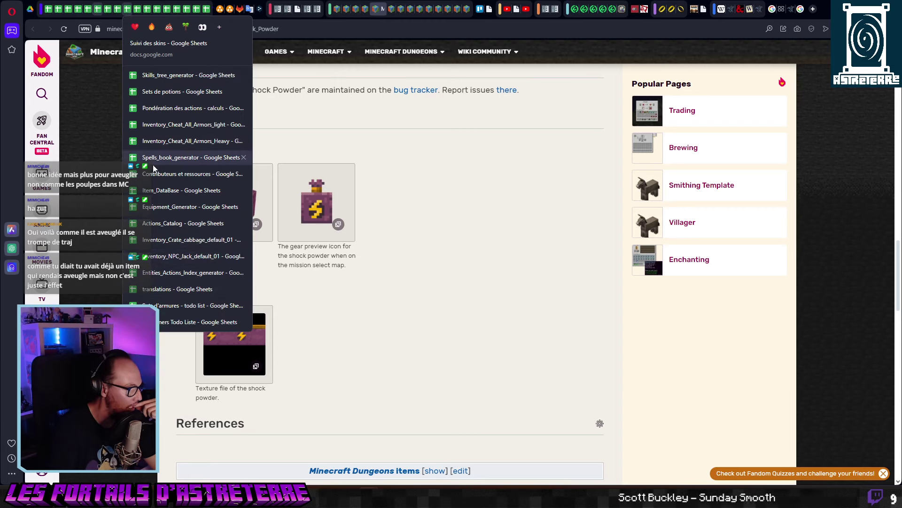
{"action": "left_click", "coordinate": [176, 223]}
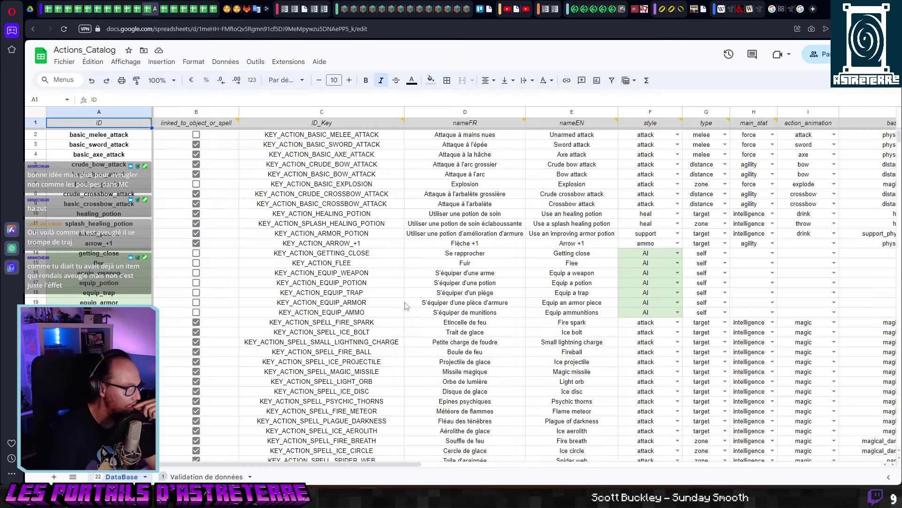
Examine the base effects silence and blindness on the Validation de données sheet, and the spell and potion actions on the DataBase sheet.
{"action": "left_click", "coordinate": [207, 477]}
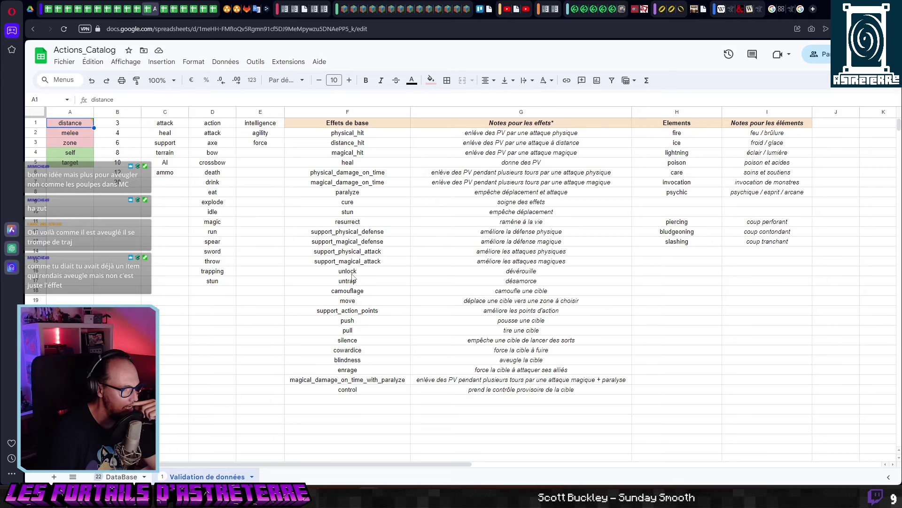
{"action": "left_click", "coordinate": [355, 341]}
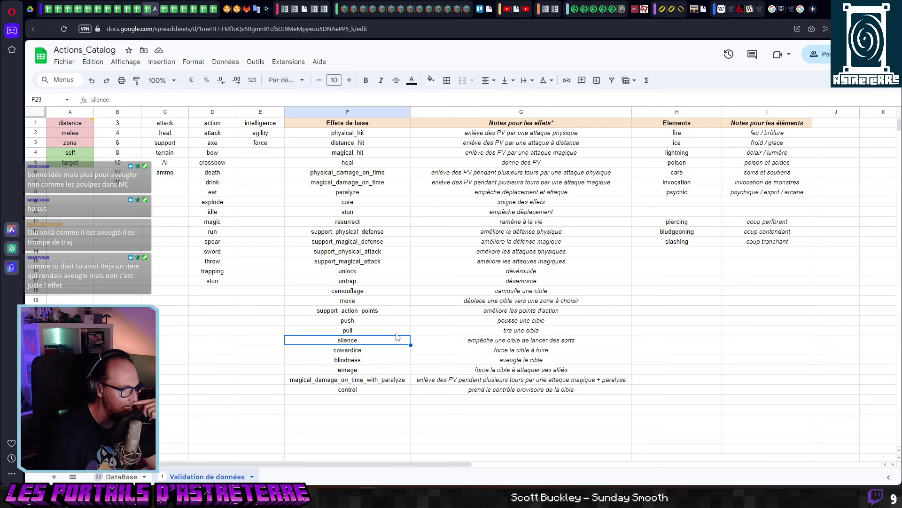
{"action": "left_click", "coordinate": [361, 361]}
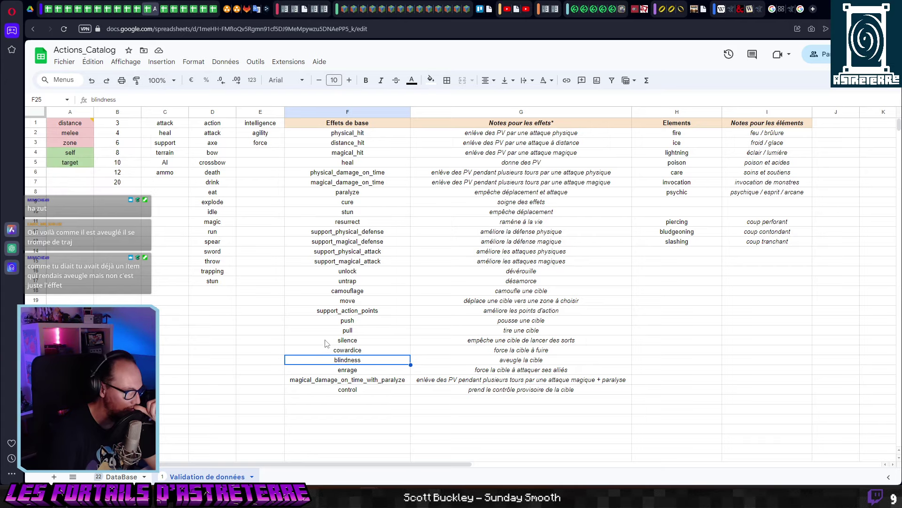
{"action": "left_click", "coordinate": [121, 477]}
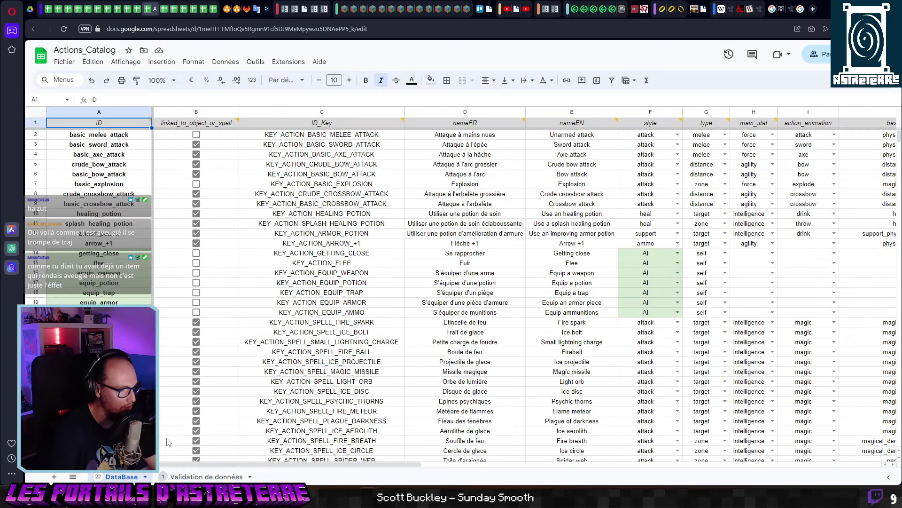
{"action": "scroll", "coordinate": [235, 403], "scroll_direction": "down", "scroll_amount": 8}
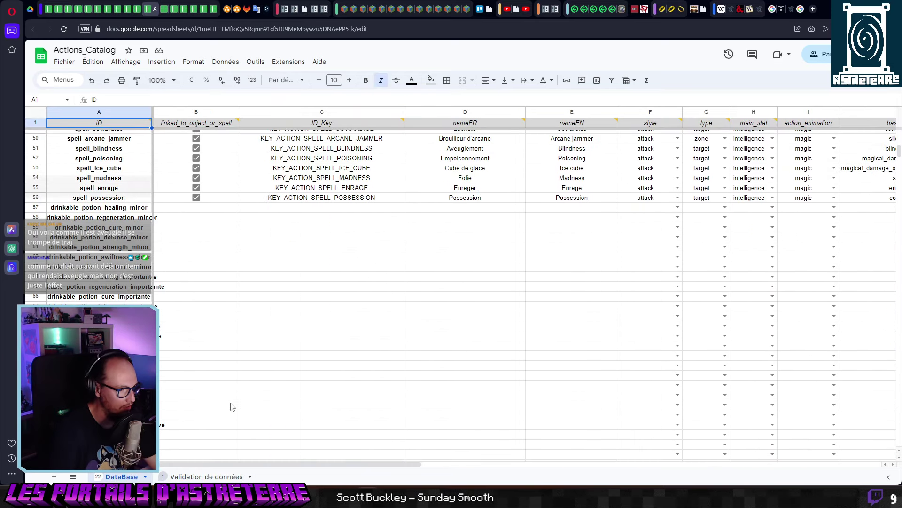
Select the potion action IDs on the DataBase sheet, from drinkable_potion_healing_minor down to the last splash potions.
{"action": "left_click", "coordinate": [98, 207]}
{"action": "key", "text": "ctrl+shift+Down"}
{"action": "key", "text": "shift+Down"}
{"action": "key", "text": "shift+Down"}
{"action": "key", "text": "shift+Down"}
{"action": "key", "text": "shift+Down"}
{"action": "key", "text": "shift+Down"}
{"action": "key", "text": "shift+Down"}
{"action": "key", "text": "shift+Down"}
{"action": "key", "text": "shift+Down"}
{"action": "key", "text": "shift+Down"}
{"action": "key", "text": "shift+Down"}
{"action": "key", "text": "shift+Down"}
{"action": "key", "text": "shift+Down"}
{"action": "key", "text": "shift+Down"}
{"action": "key", "text": "shift+Down"}
{"action": "key", "text": "shift+Down"}
{"action": "key", "text": "shift+Down"}
{"action": "key", "text": "shift+Down"}
{"action": "key", "text": "shift+Down"}
{"action": "key", "text": "shift+Down"}
{"action": "key", "text": "shift+Down"}
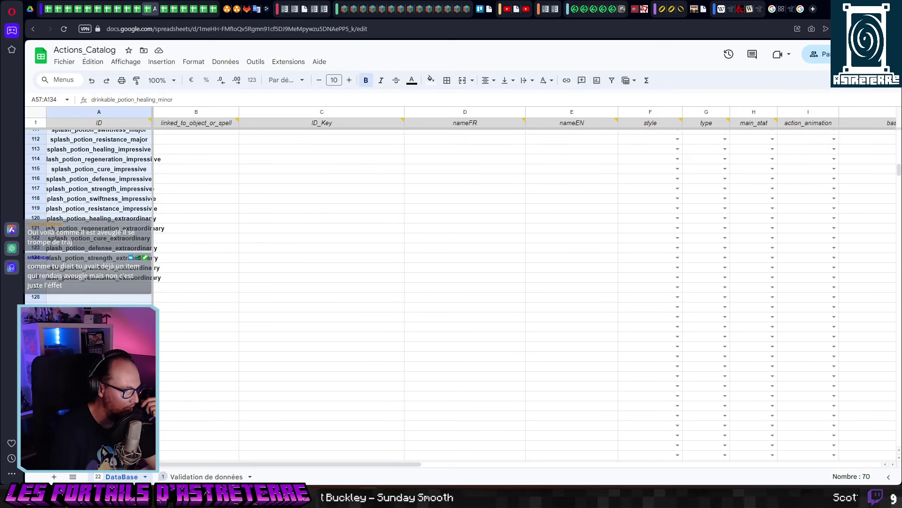
{"action": "scroll", "coordinate": [203, 306], "scroll_direction": "up", "scroll_amount": 12}
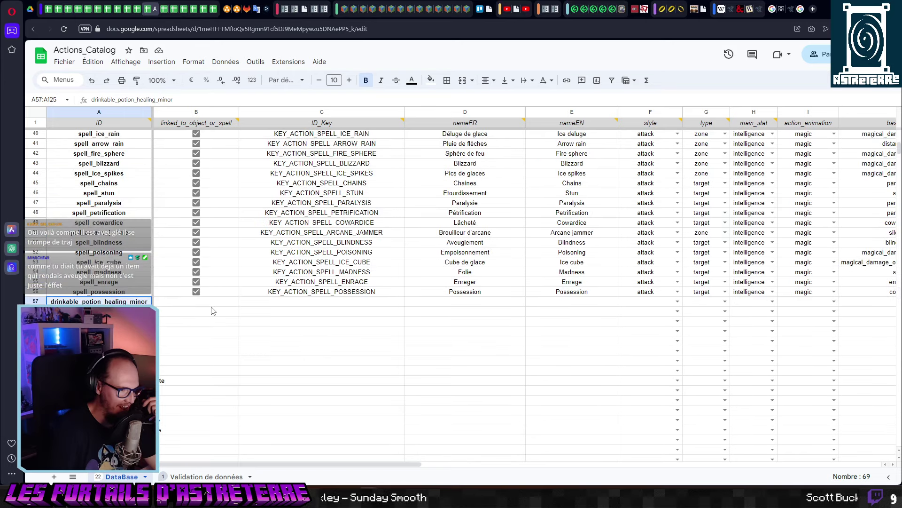
Review the action rows on the DataBase sheet, comparing the filled-in basic and spell actions with the potion entries.
{"action": "left_click_drag", "start_coordinate": [198, 311], "coordinate": [652, 332]}
{"action": "left_click", "coordinate": [329, 341]}
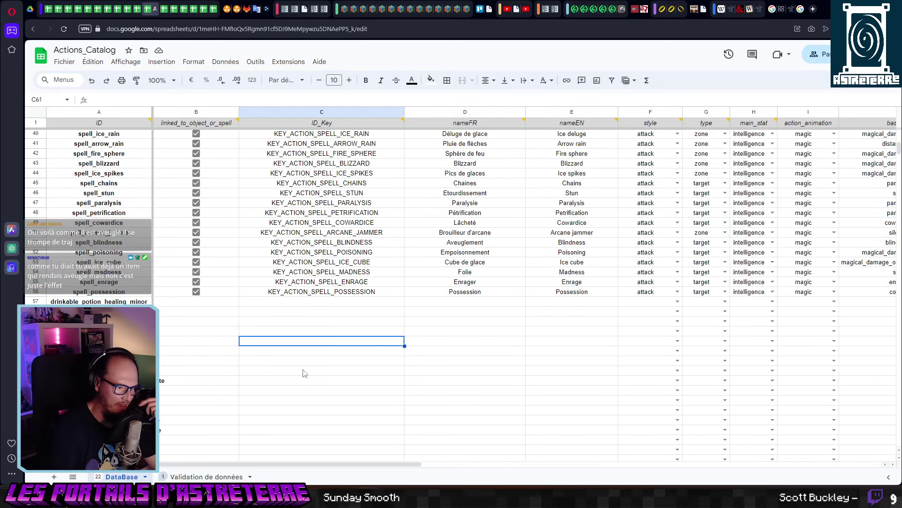
{"action": "scroll", "coordinate": [252, 386], "scroll_direction": "up", "scroll_amount": 4}
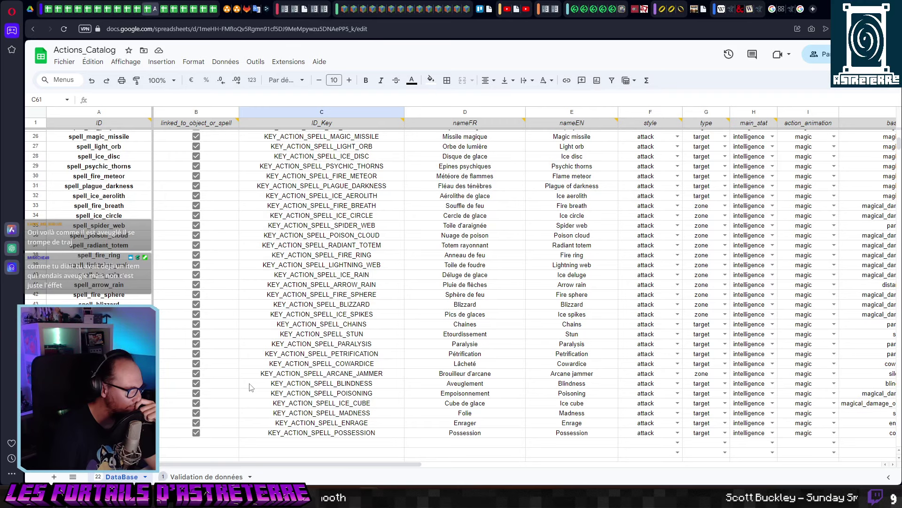
{"action": "scroll", "coordinate": [251, 386], "scroll_direction": "up", "scroll_amount": 7}
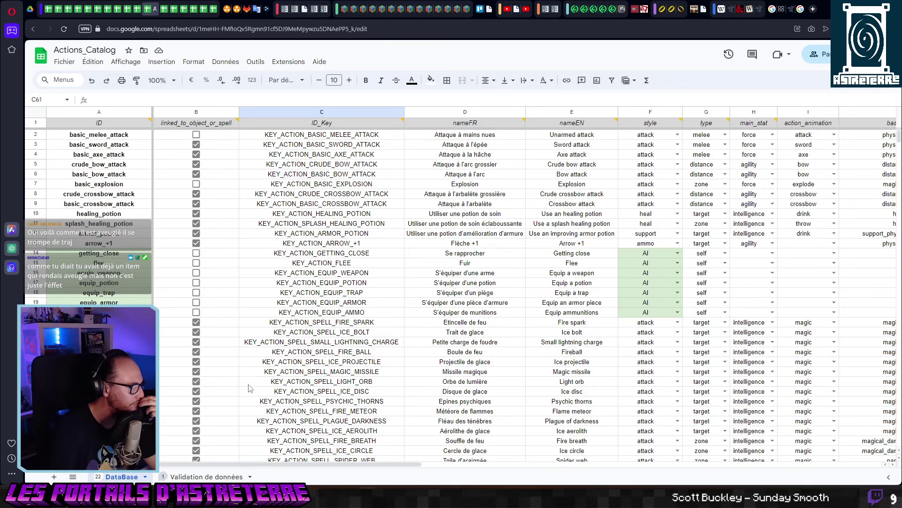
{"action": "scroll", "coordinate": [252, 386], "scroll_direction": "down", "scroll_amount": 10}
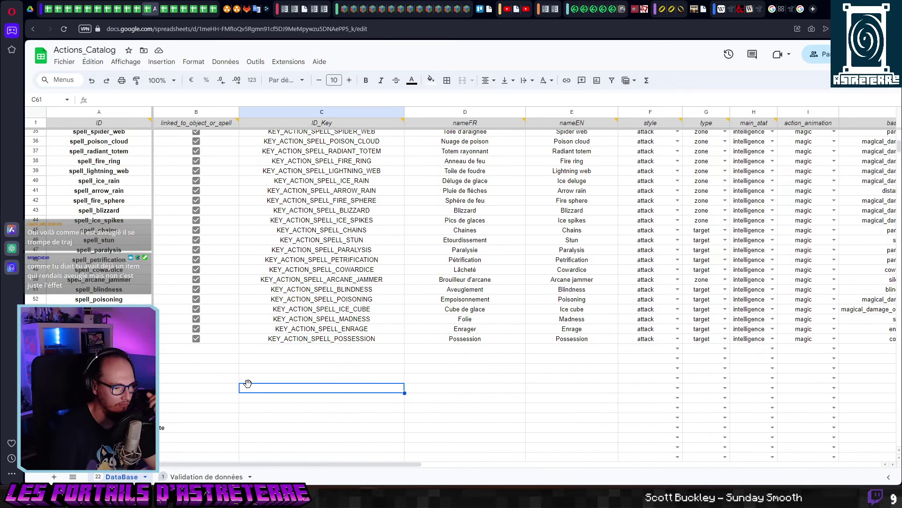
{"action": "scroll", "coordinate": [247, 383], "scroll_direction": "down", "scroll_amount": 14}
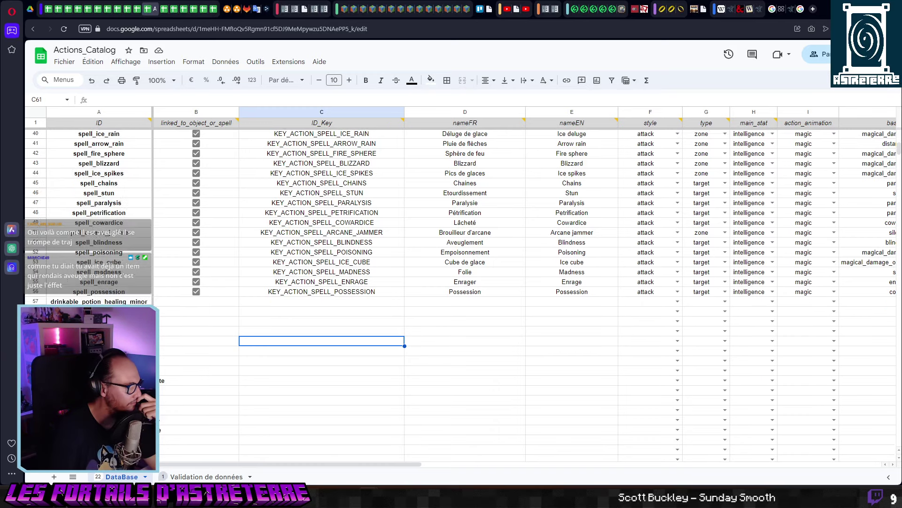
{"action": "scroll", "coordinate": [225, 315], "scroll_direction": "up", "scroll_amount": 13}
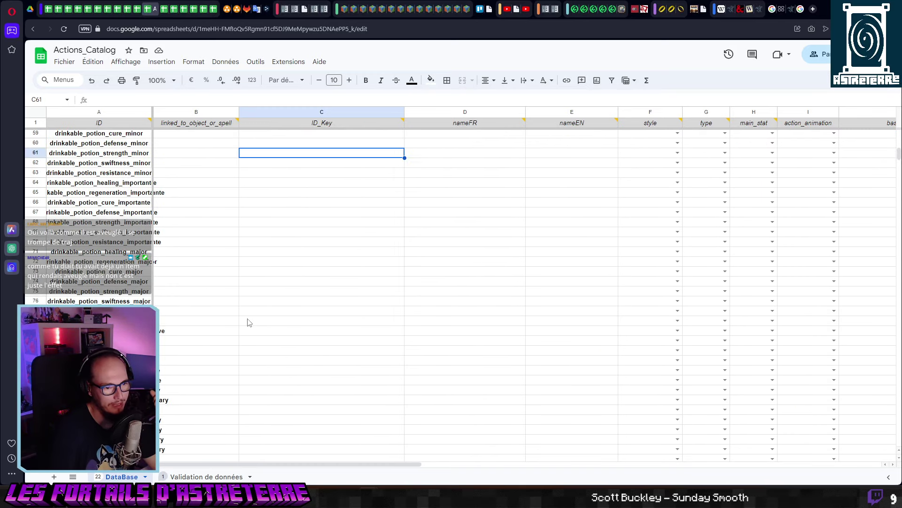
{"action": "scroll", "coordinate": [227, 338], "scroll_direction": "down", "scroll_amount": 7}
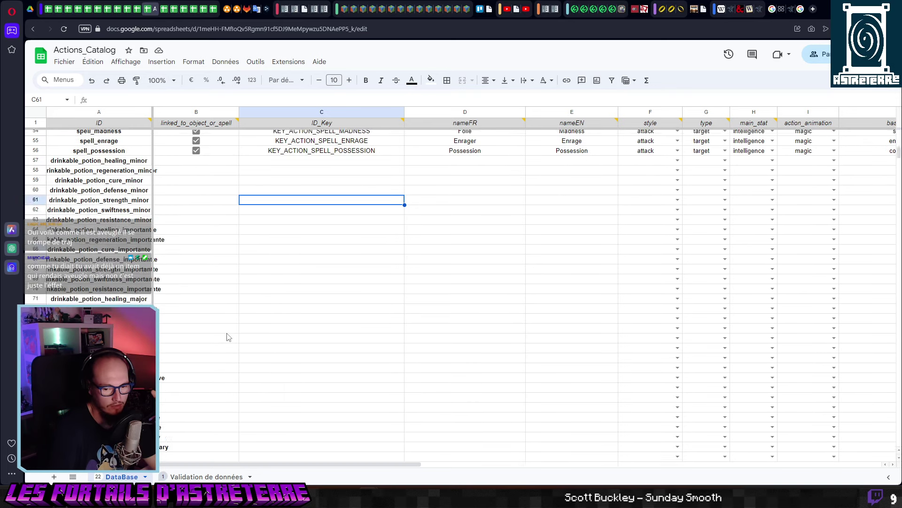
{"action": "scroll", "coordinate": [229, 341], "scroll_direction": "up", "scroll_amount": 10}
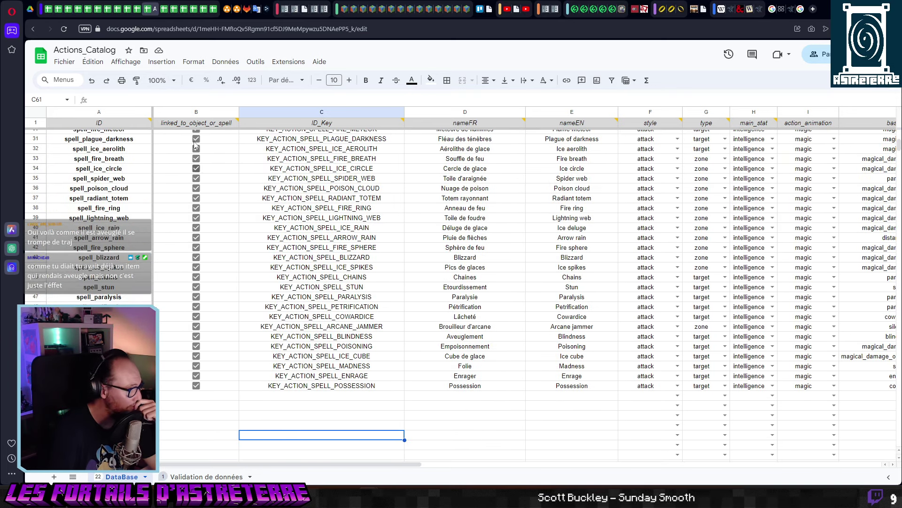
Switch to the Item_DataBase spreadsheet and enter ink_bag as the ID in cell A324.
{"action": "left_click", "coordinate": [145, 9]}
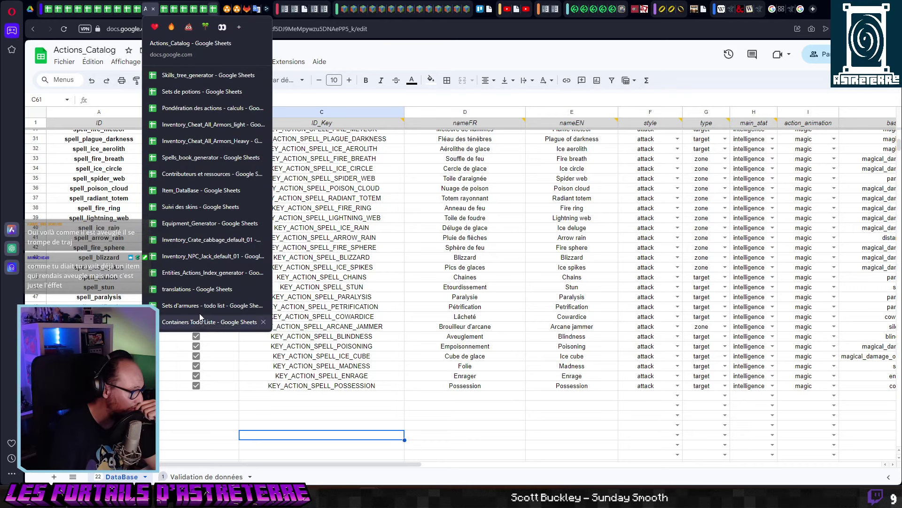
{"action": "left_click", "coordinate": [190, 199]}
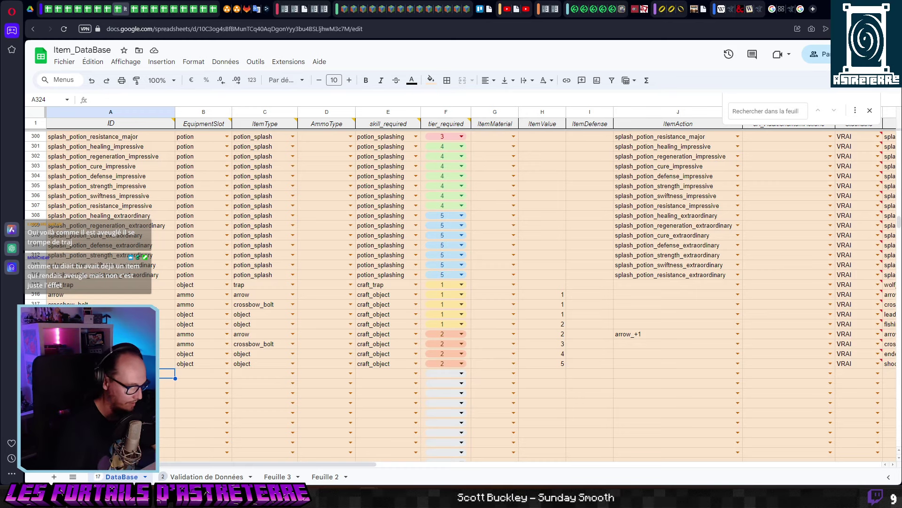
{"action": "type", "text": "ink_po"}
{"action": "key", "text": "BackSpace"}
{"action": "key", "text": "BackSpace"}
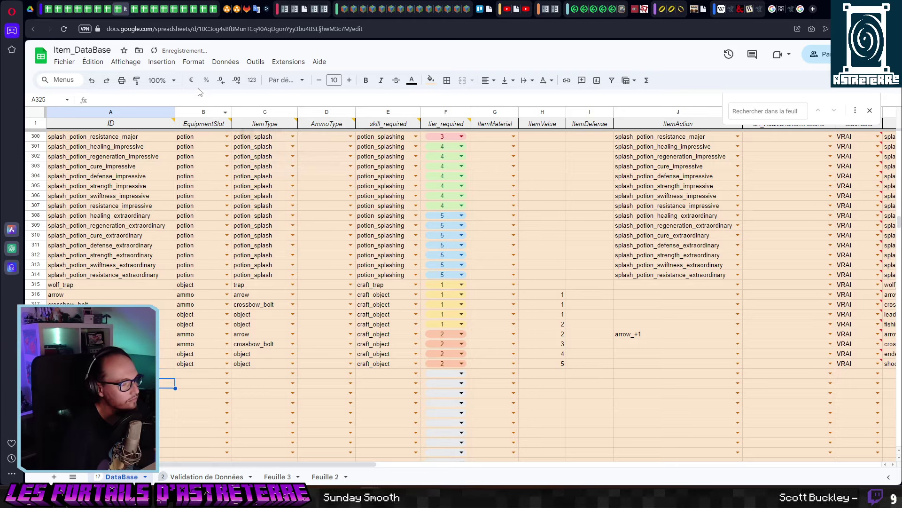
Switch to DeepL and translate "sac d'encre" from French to English.
{"action": "left_click", "coordinate": [260, 10]}
{"action": "left_click_drag", "start_coordinate": [250, 192], "coordinate": [87, 158]}
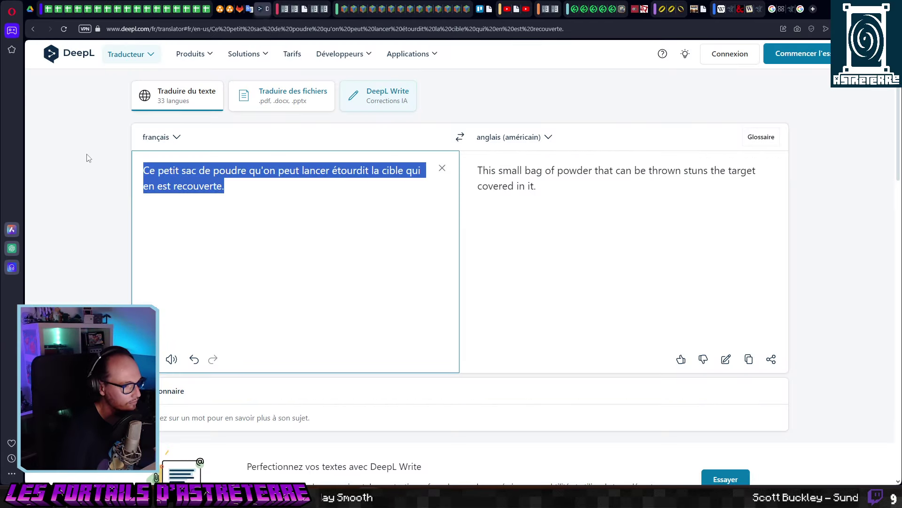
{"action": "type", "text": "sac de"}
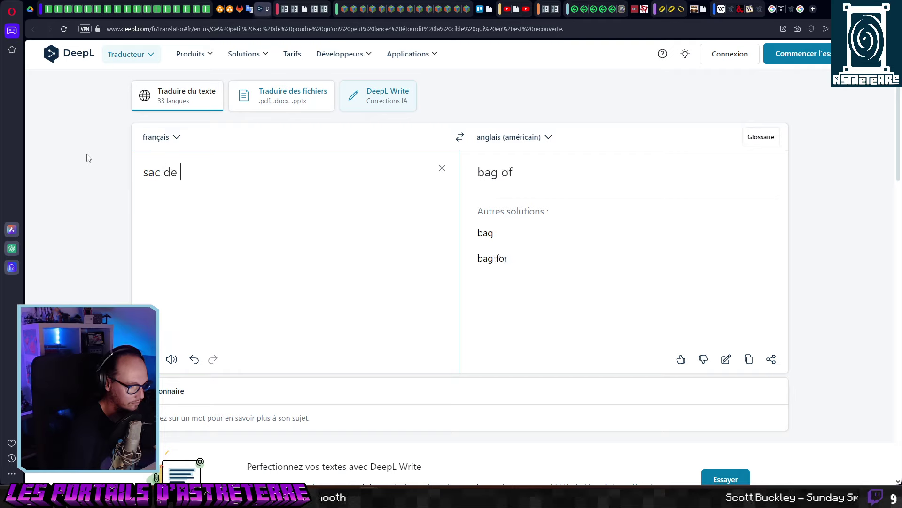
{"action": "key", "text": "BackSpace"}
{"action": "key", "text": "BackSpace"}
{"action": "type", "text": "'e"}
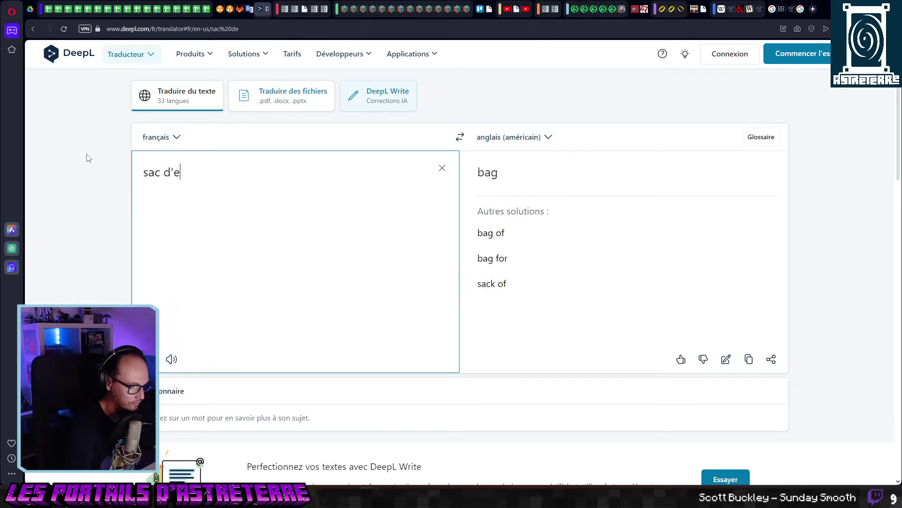
{"action": "type", "text": "ncre"}
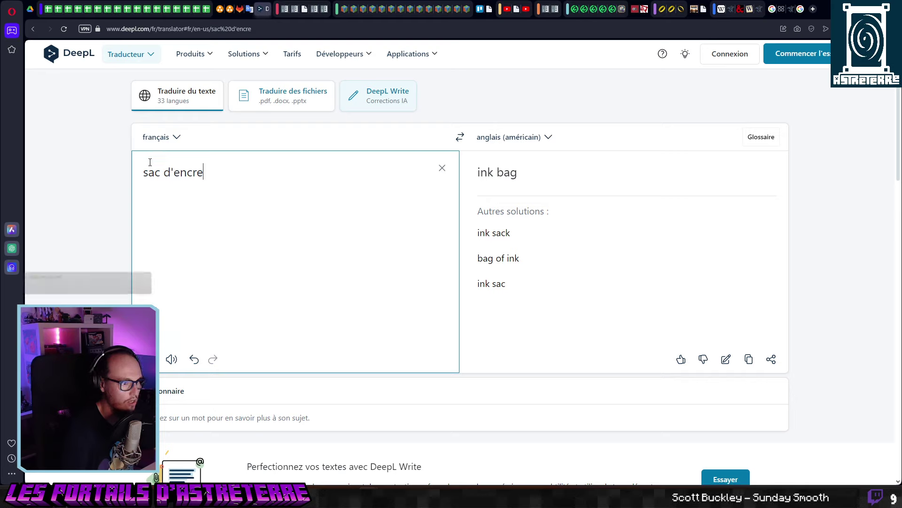
Change the text to translate to "poche d'encre" and choose the alternative translation "ink bag".
{"action": "double_click", "coordinate": [151, 172]}
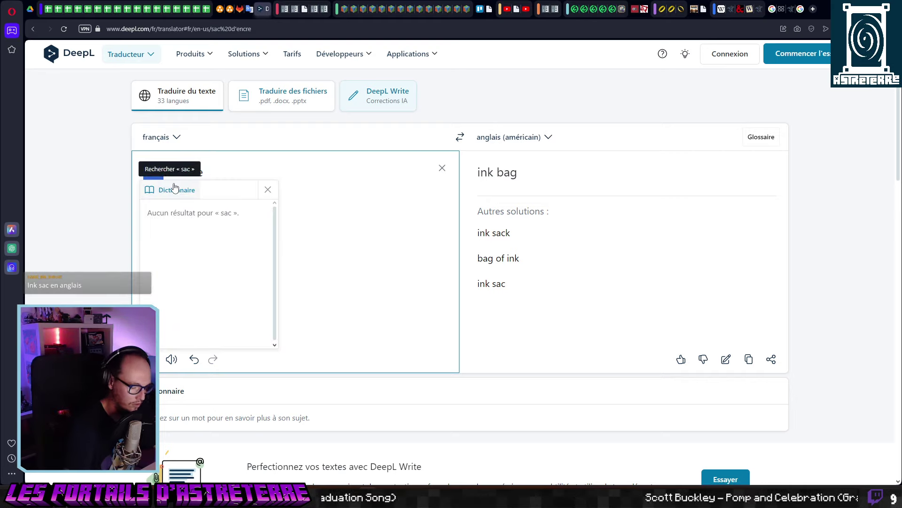
{"action": "type", "text": "pocj"}
{"action": "key", "text": "BackSpace"}
{"action": "type", "text": "hj"}
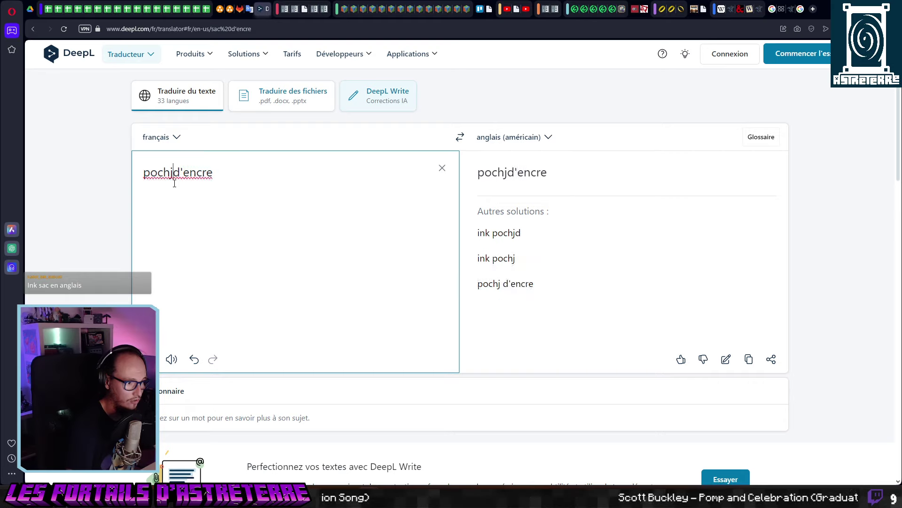
{"action": "key", "text": "BackSpace"}
{"action": "type", "text": "e"}
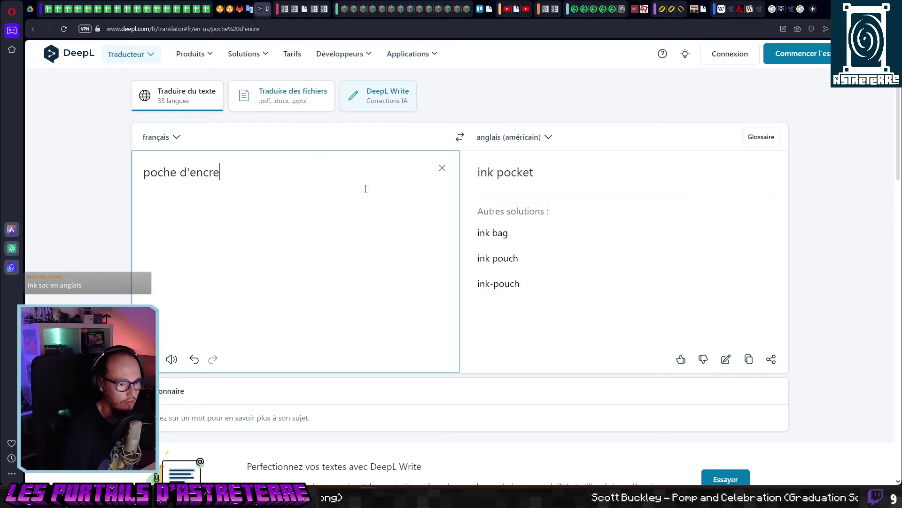
{"action": "left_click", "coordinate": [494, 235]}
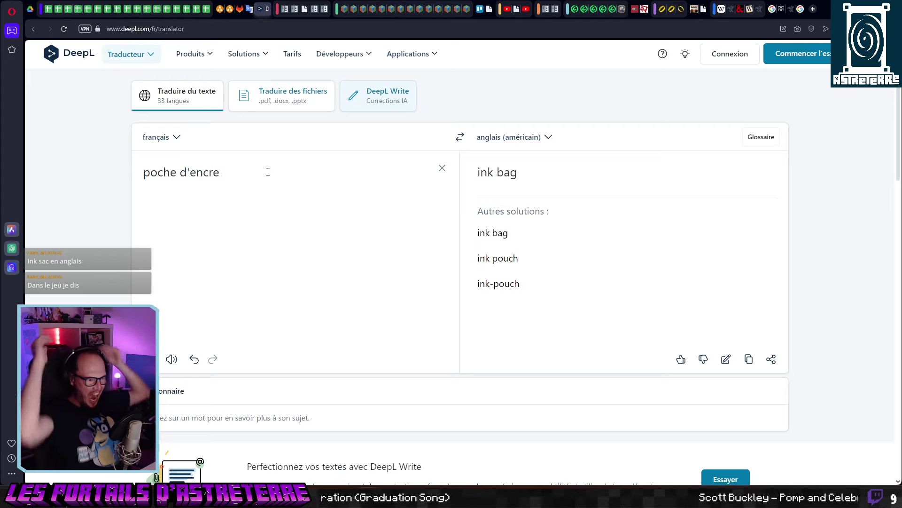
Look up the dictionary entry for the word "poche" in the source text.
{"action": "double_click", "coordinate": [160, 172]}
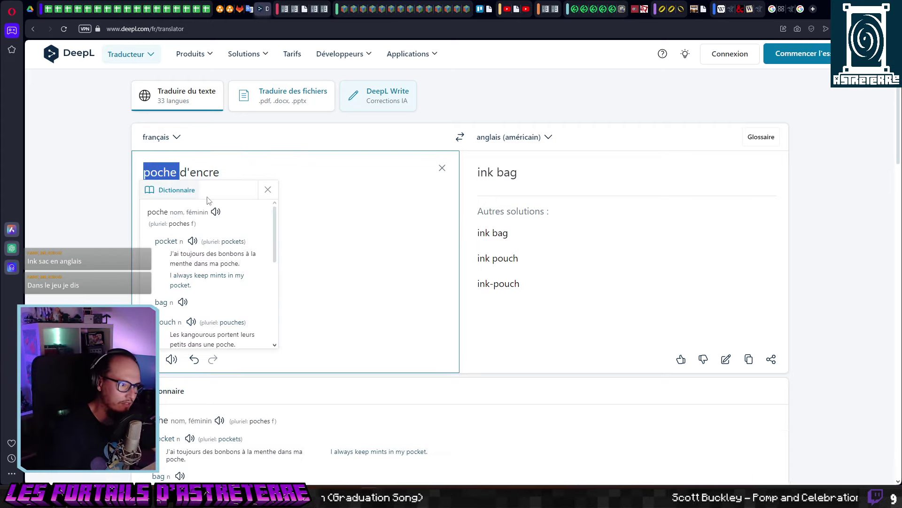
{"action": "left_click", "coordinate": [307, 176]}
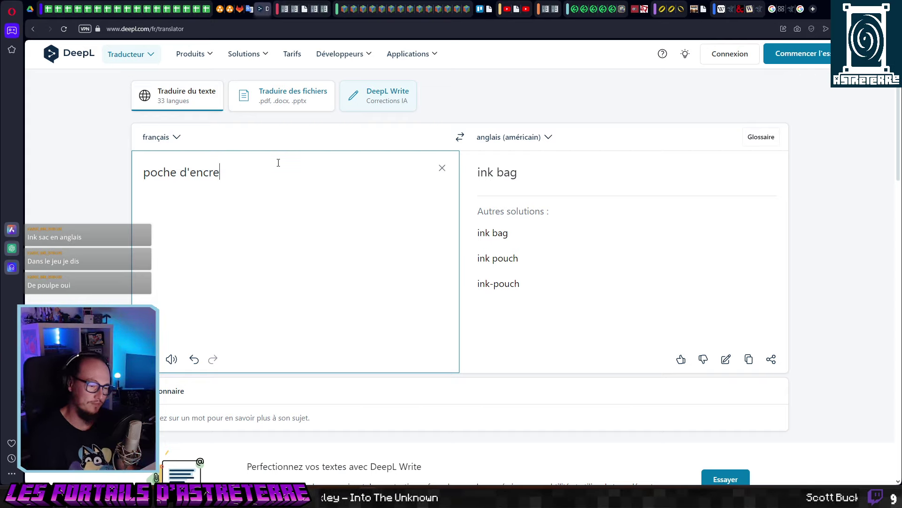
{"action": "double_click", "coordinate": [149, 172]}
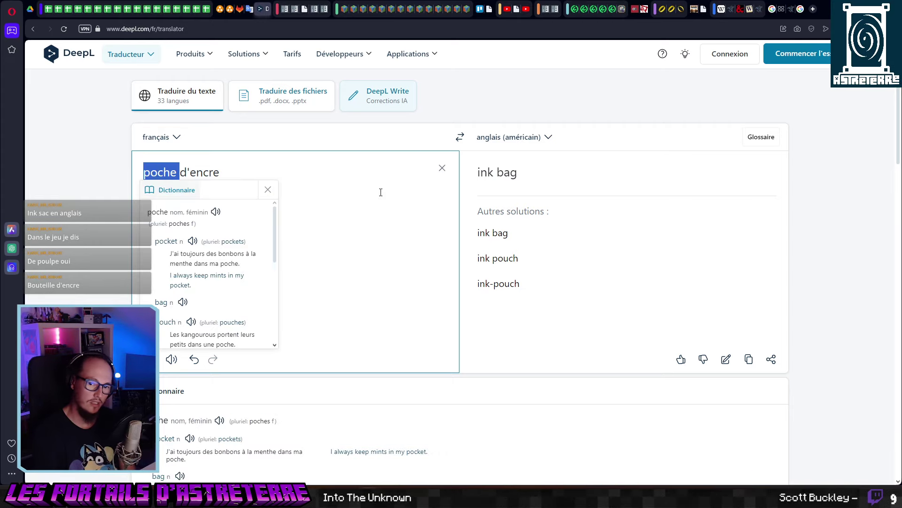
{"action": "left_click", "coordinate": [379, 176]}
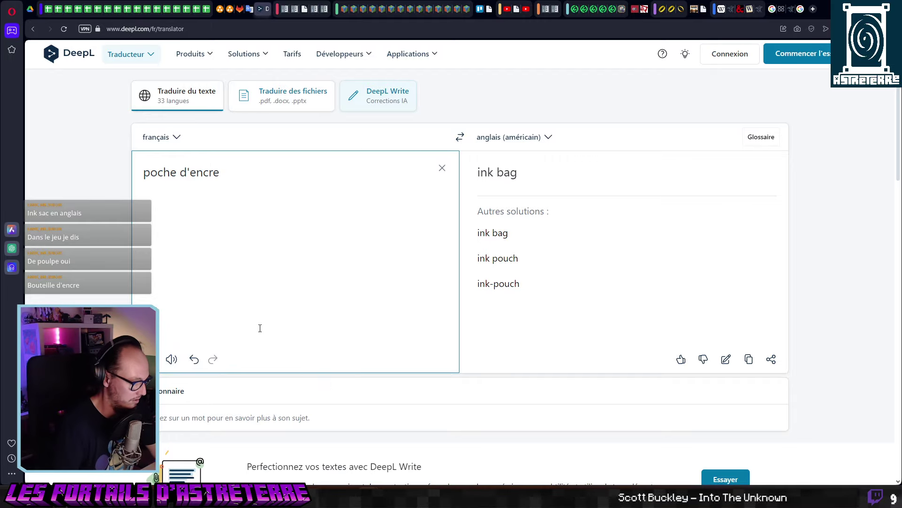
Switch to the idées artisanat spreadsheet and change "sac" to "bouteille" in the ink idea of cell C4.
{"action": "key", "text": "alt+Tab"}
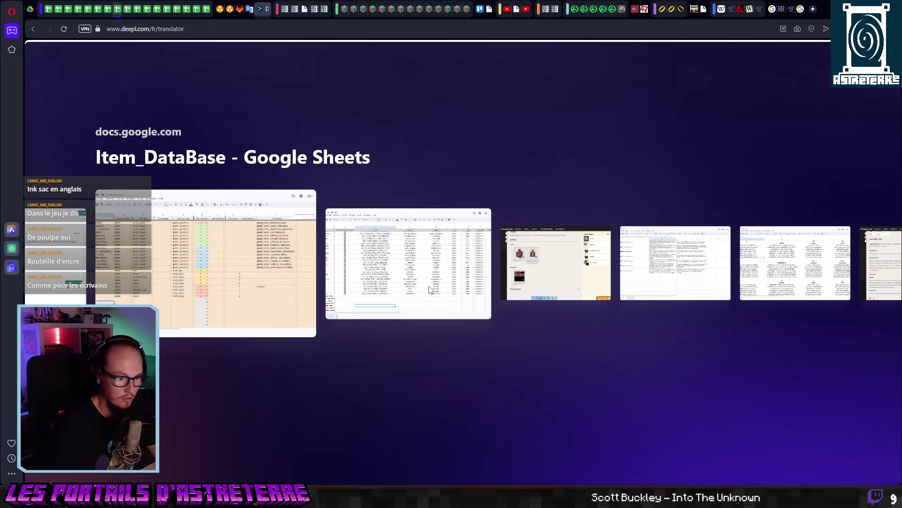
{"action": "left_click", "coordinate": [431, 289]}
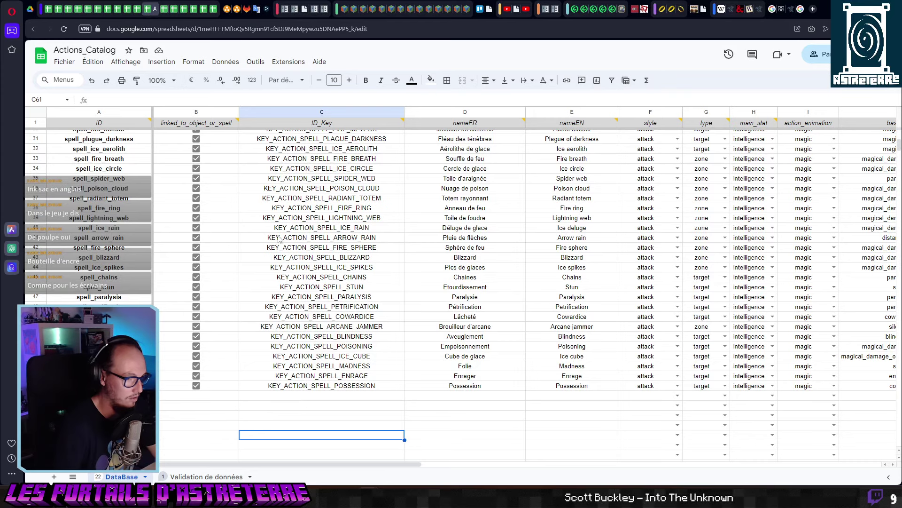
{"action": "mouse_move", "coordinate": [152, 14]}
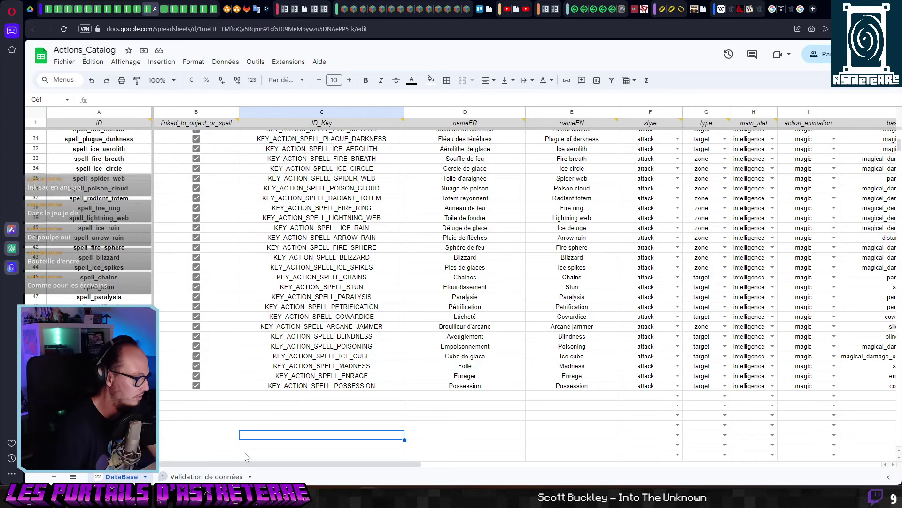
{"action": "left_click", "coordinate": [346, 420]}
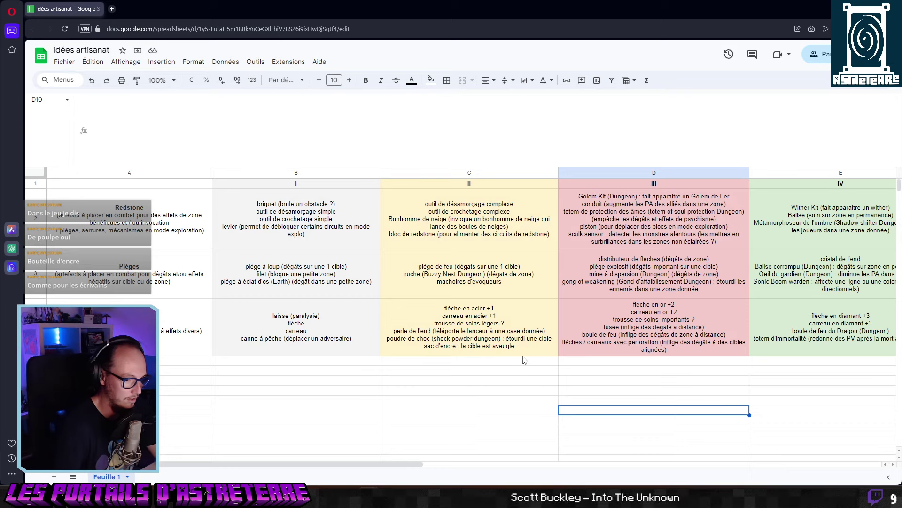
{"action": "left_click", "coordinate": [445, 353]}
{"action": "double_click", "coordinate": [95, 154]}
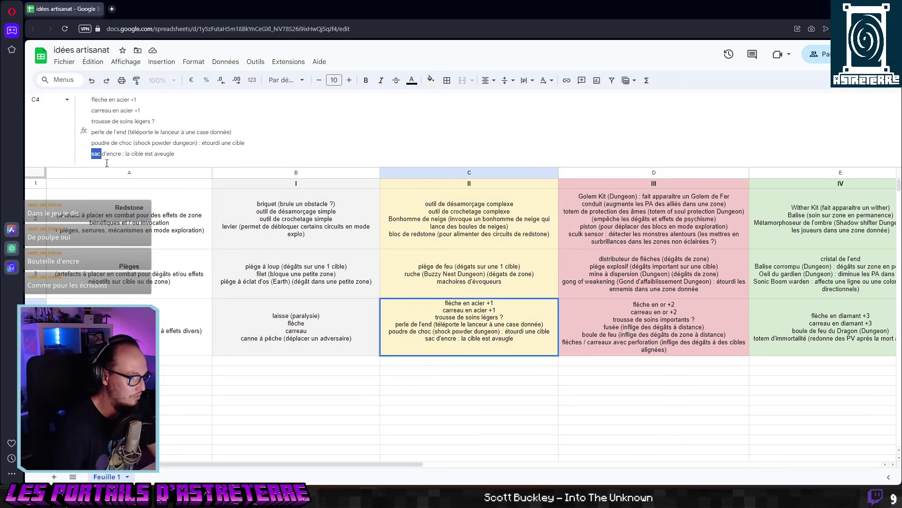
{"action": "type", "text": "bouteille"}
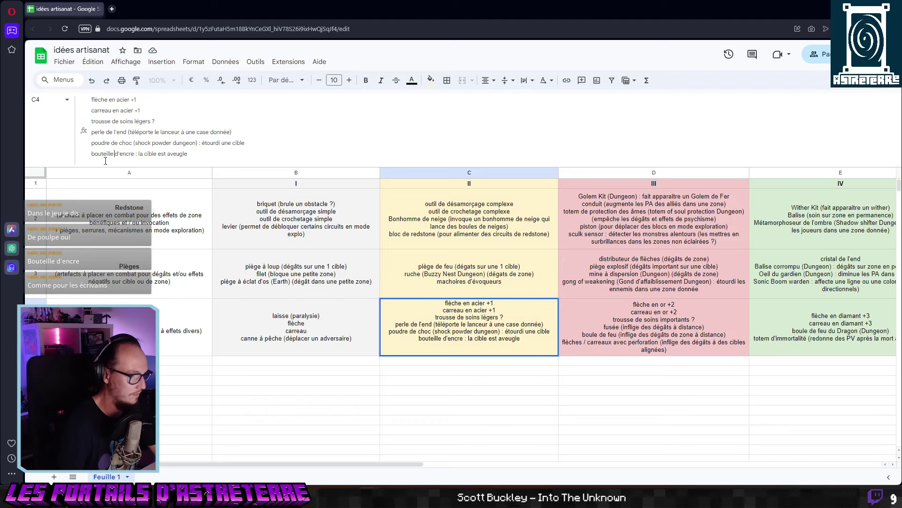
{"action": "left_click", "coordinate": [429, 383]}
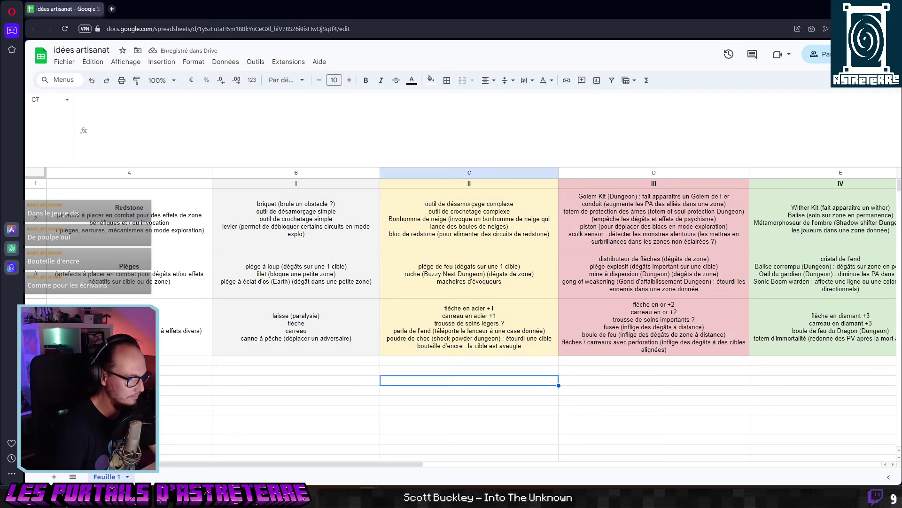
Switch to the Item_DataBase spreadsheet and set the ID in cell A324 to ink_bottle.
{"action": "left_click", "coordinate": [308, 428]}
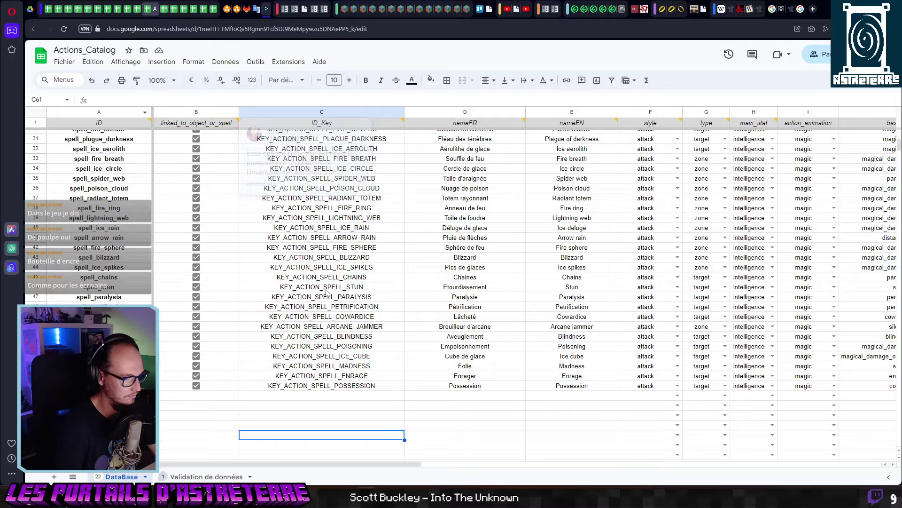
{"action": "key", "text": "ctrl+Tab"}
{"action": "key", "text": "ctrl+Tab"}
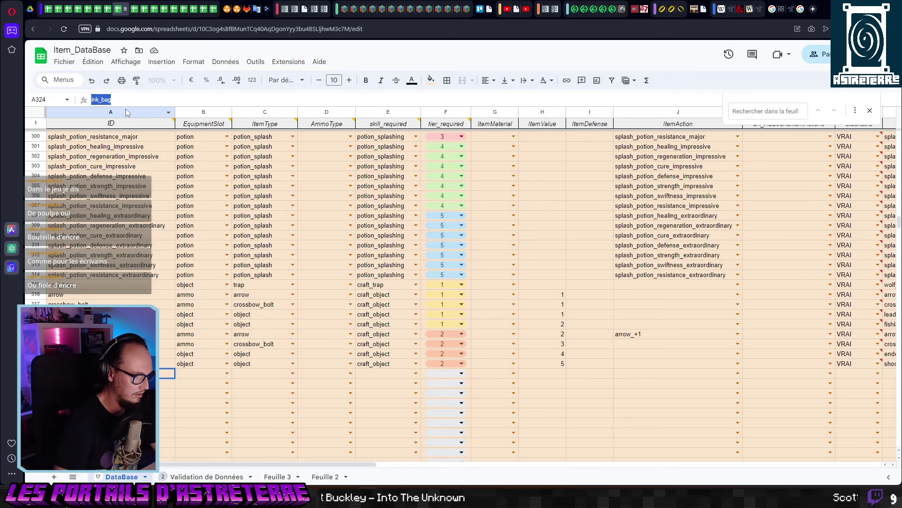
{"action": "type", "text": "ink_bottle"}
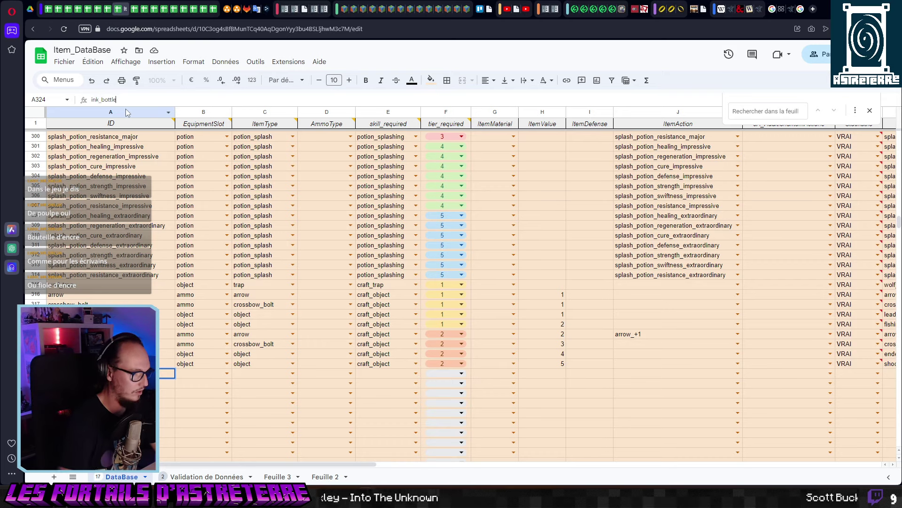
{"action": "key", "text": "Tab"}
Set the ink_bottle row's equipment slot to object, item type to object and required skill to craft_object.
{"action": "type", "text": "o"}
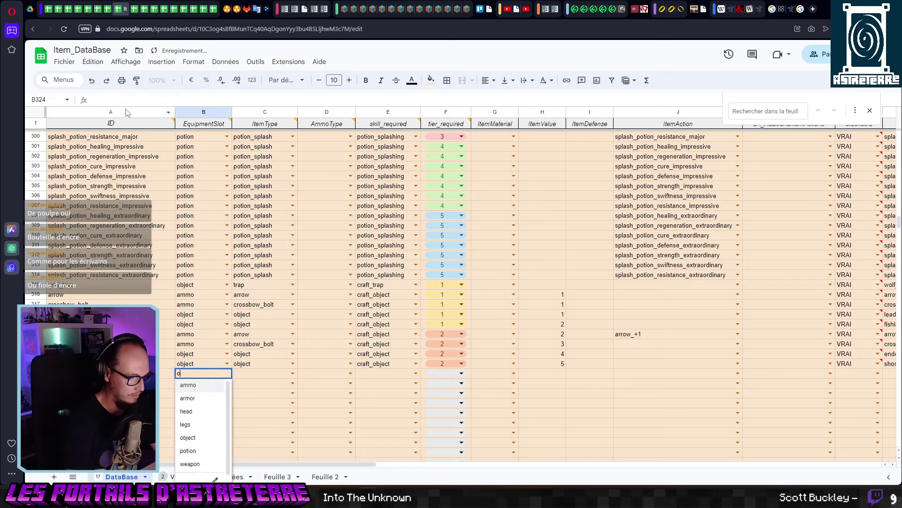
{"action": "type", "text": "bject"}
{"action": "key", "text": "Tab"}
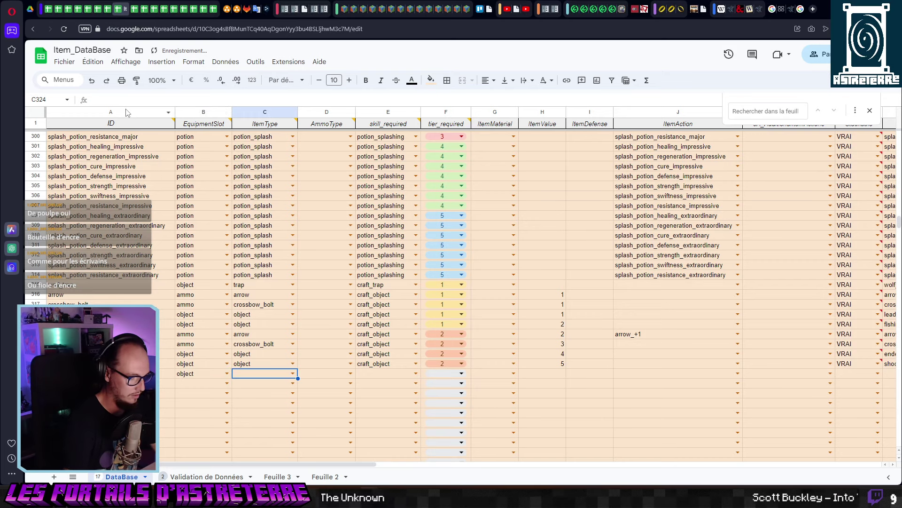
{"action": "type", "text": "object"}
{"action": "key", "text": "Tab"}
{"action": "key", "text": "Tab"}
{"action": "type", "text": "c"}
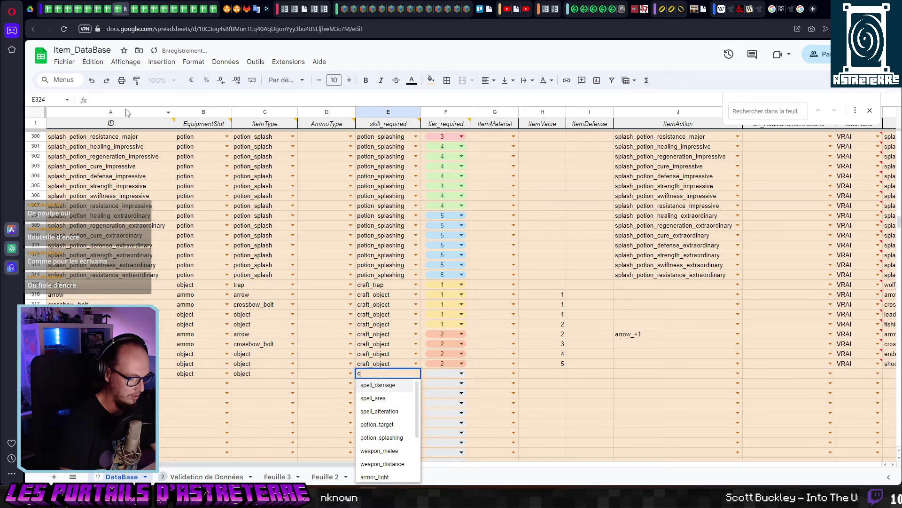
{"action": "type", "text": "raft_object"}
{"action": "key", "text": "Tab"}
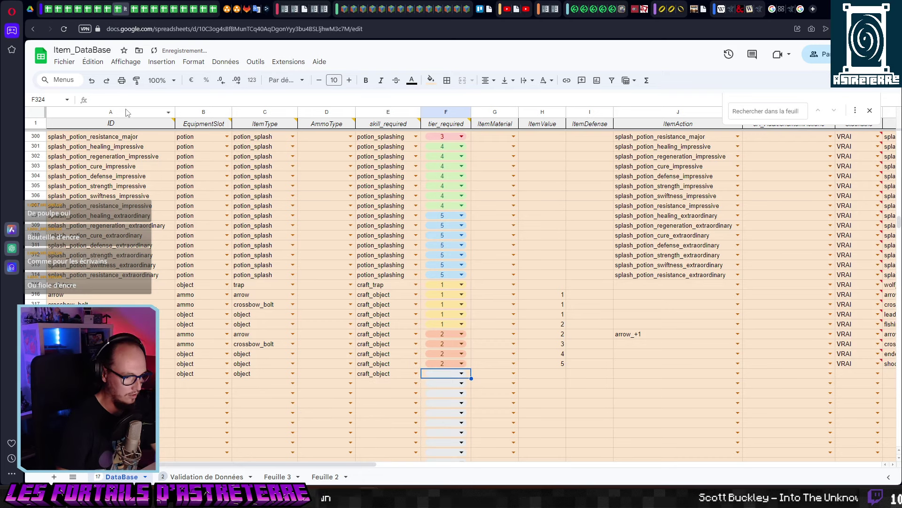
Set the ink_bottle row's required tier to 2 and its item value to 4.
{"action": "key", "text": "Return"}
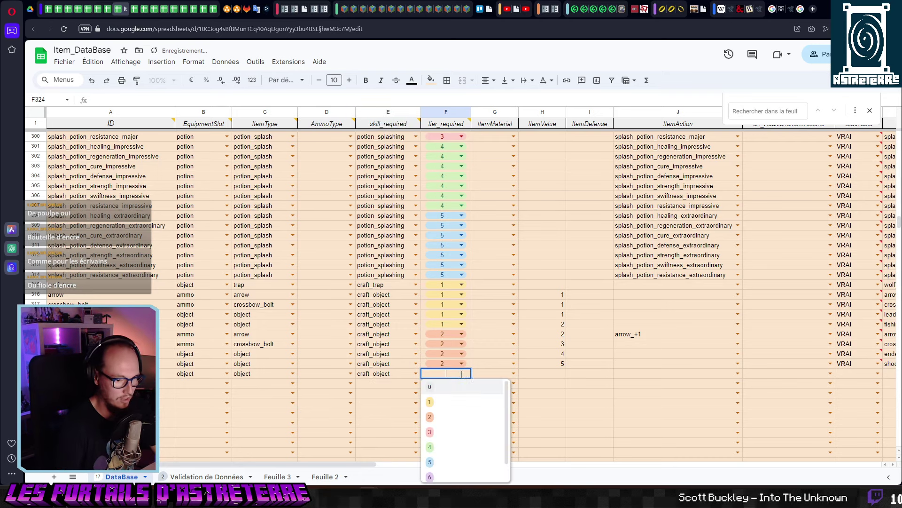
{"action": "left_click", "coordinate": [440, 418]}
{"action": "left_click", "coordinate": [543, 373]}
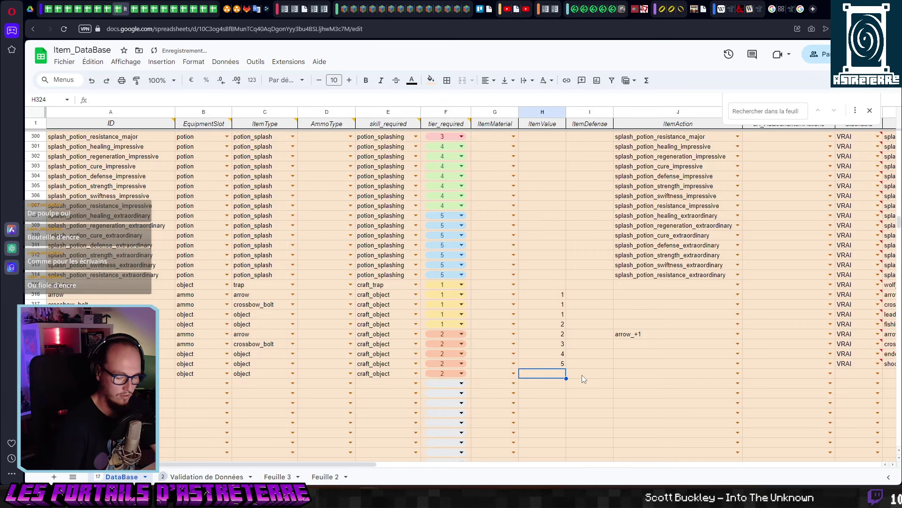
{"action": "type", "text": "4"}
{"action": "key", "text": "Tab"}
Set the Stackable value of the ink_bottle row to VRAI and return to the row's ID cell.
{"action": "key", "text": "Tab"}
{"action": "key", "text": "Tab"}
{"action": "key", "text": "Tab"}
{"action": "key", "text": "Tab"}
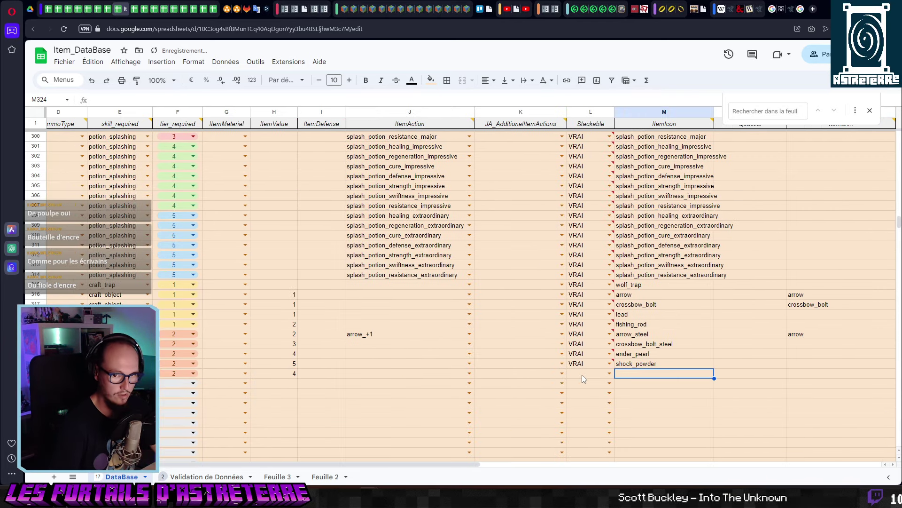
{"action": "left_click", "coordinate": [582, 374]}
{"action": "type", "text": "VRIA"}
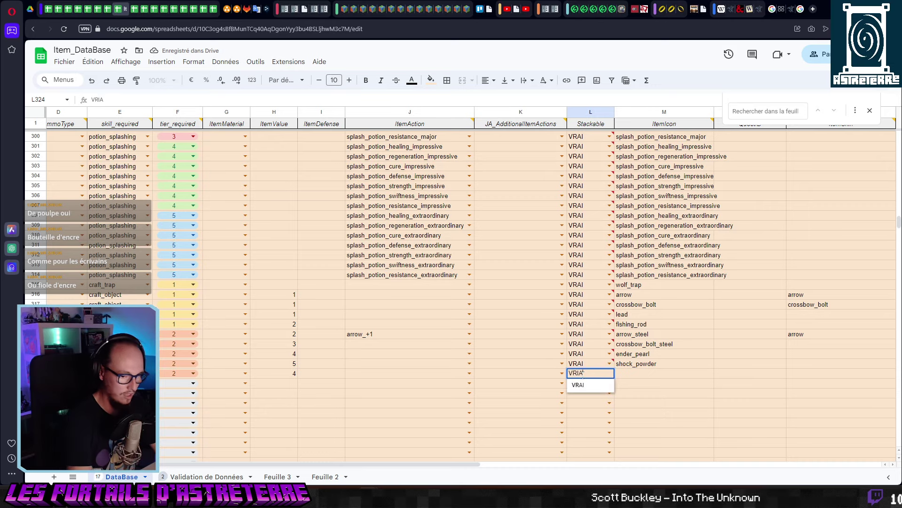
{"action": "key", "text": "BackSpace"}
{"action": "key", "text": "BackSpace"}
{"action": "type", "text": "AIo"}
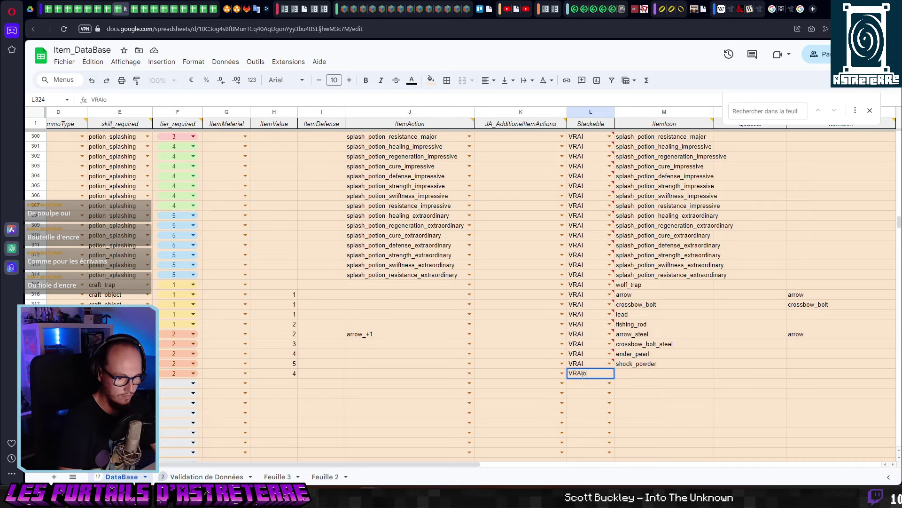
{"action": "key", "text": "BackSpace"}
{"action": "key", "text": "Return"}
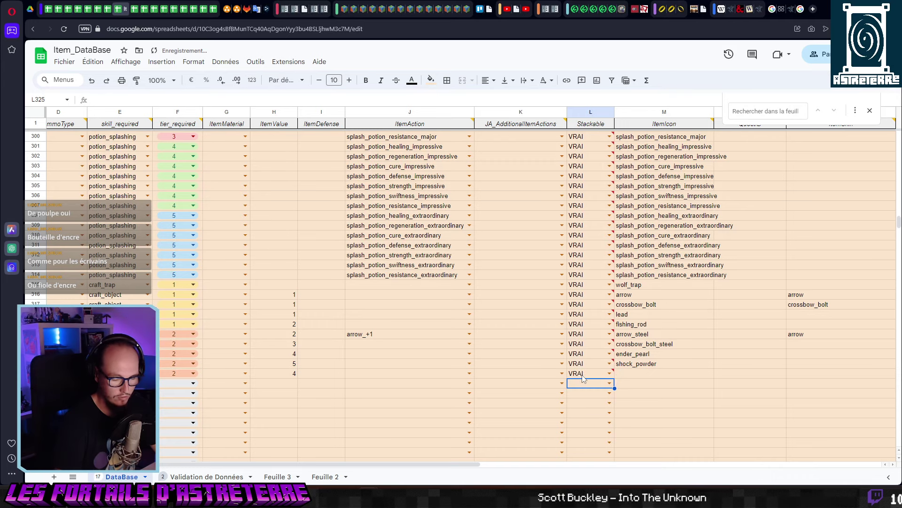
{"action": "key", "text": "Up"}
{"action": "key", "text": "Left"}
{"action": "key", "text": "Left"}
{"action": "key", "text": "Left"}
{"action": "key", "text": "Left"}
{"action": "key", "text": "Left"}
{"action": "key", "text": "Left"}
{"action": "key", "text": "Left"}
{"action": "key", "text": "Left"}
{"action": "key", "text": "Left"}
{"action": "key", "text": "Left"}
{"action": "key", "text": "Left"}
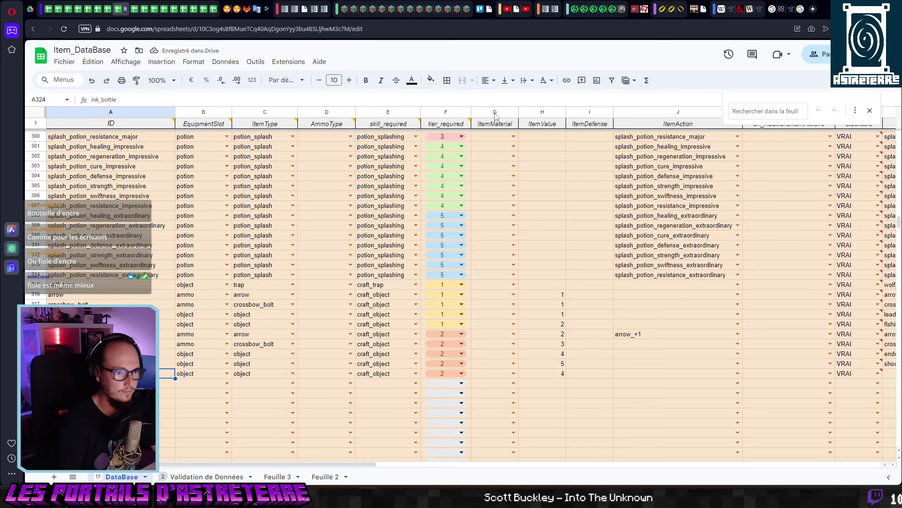
Switch to the Minecraft Wiki and search it for "bouteille d'encre".
{"action": "left_click", "coordinate": [342, 9]}
{"action": "scroll", "coordinate": [276, 255], "scroll_direction": "up", "scroll_amount": 5}
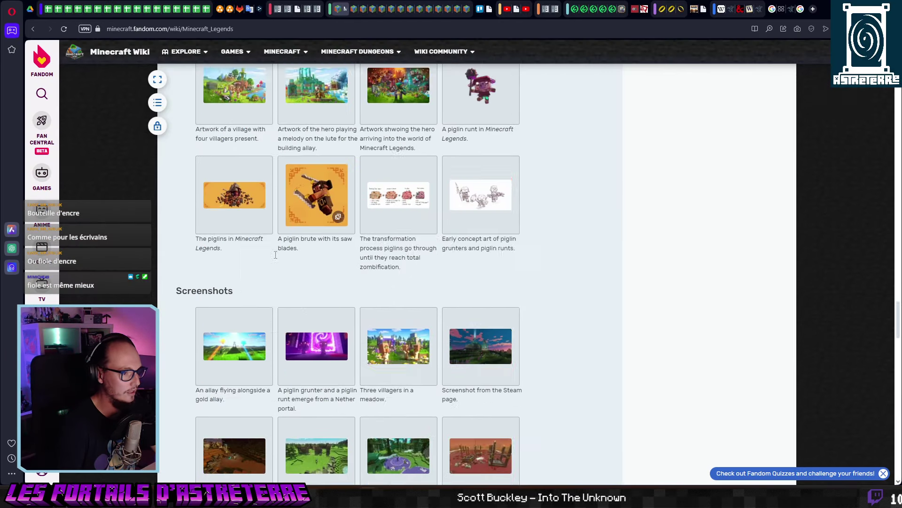
{"action": "scroll", "coordinate": [275, 255], "scroll_direction": "up", "scroll_amount": 20}
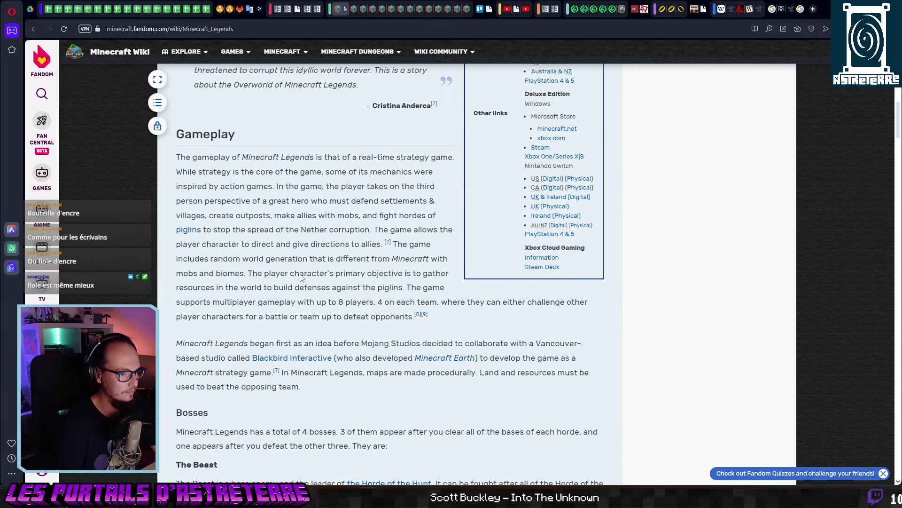
{"action": "scroll", "coordinate": [300, 277], "scroll_direction": "up", "scroll_amount": 10}
{"action": "mouse_move", "coordinate": [419, 107]}
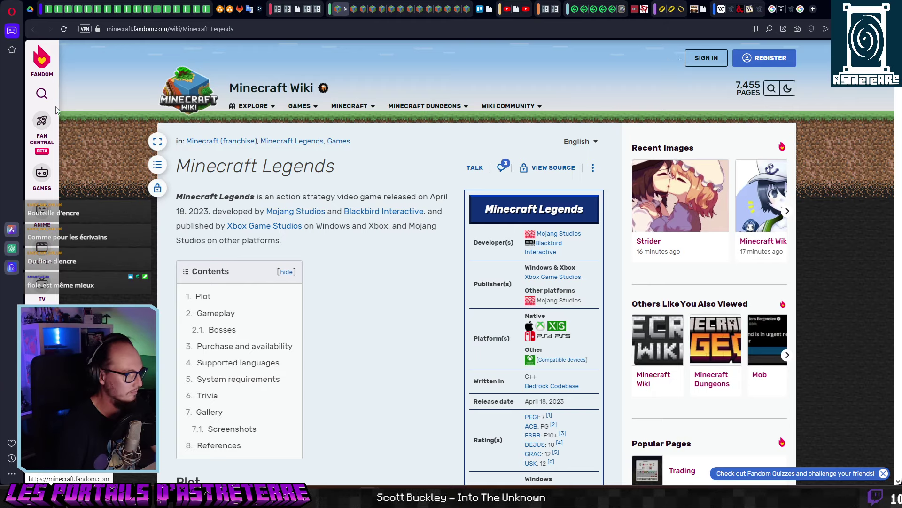
{"action": "left_click", "coordinate": [42, 94]}
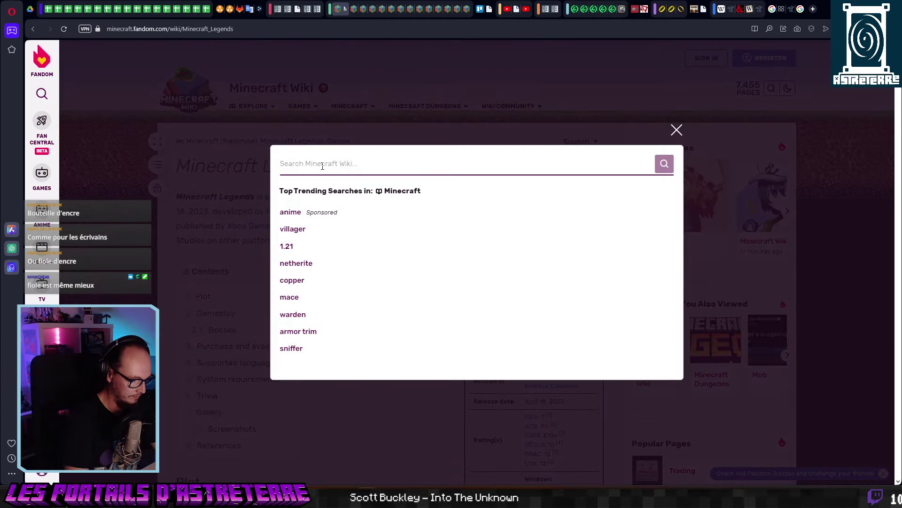
{"action": "type", "text": "bouteille d'encre"}
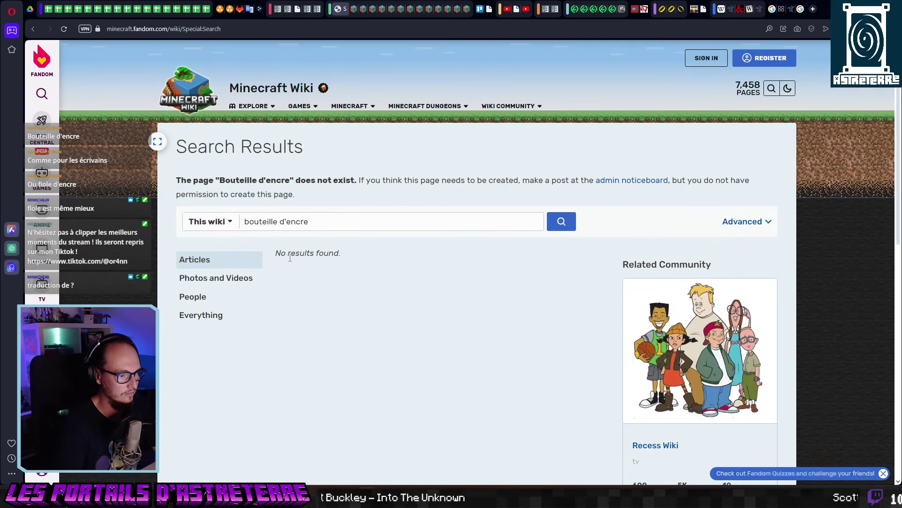
Search the wiki for "ink" and open the Ink Sac article.
{"action": "left_click", "coordinate": [208, 224]}
{"action": "type", "text": "ink"}
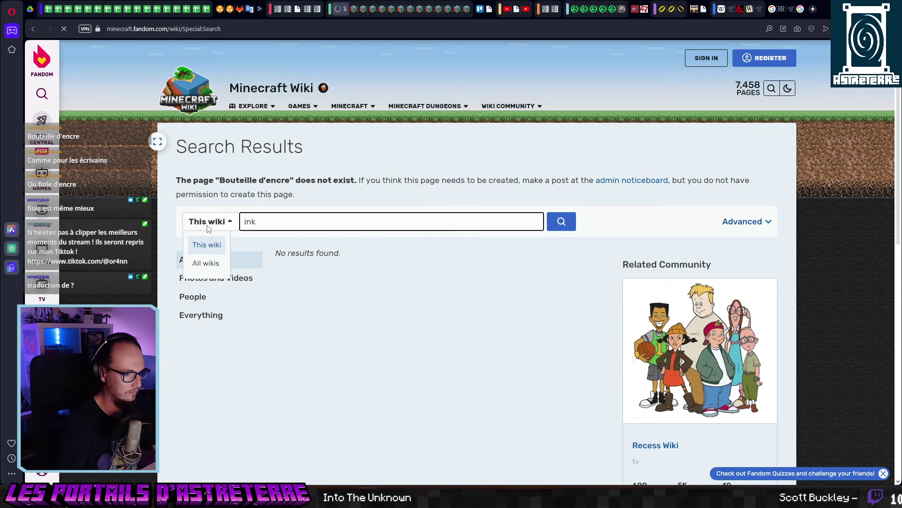
{"action": "key", "text": "Return"}
{"action": "scroll", "coordinate": [334, 285], "scroll_direction": "down", "scroll_amount": 2}
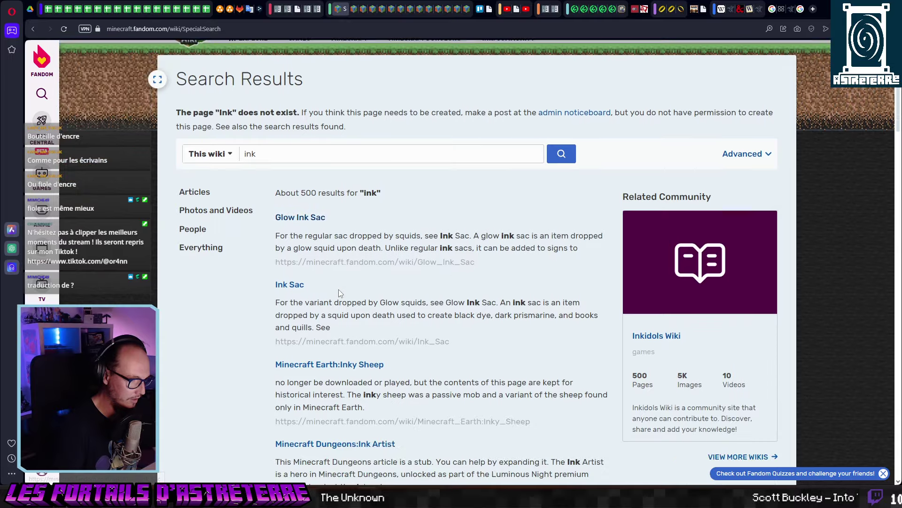
{"action": "left_click", "coordinate": [328, 265]}
Examine the crafting recipes that use the Ink Sac, and switch back to the idées artisanat spreadsheet.
{"action": "scroll", "coordinate": [345, 266], "scroll_direction": "down", "scroll_amount": 12}
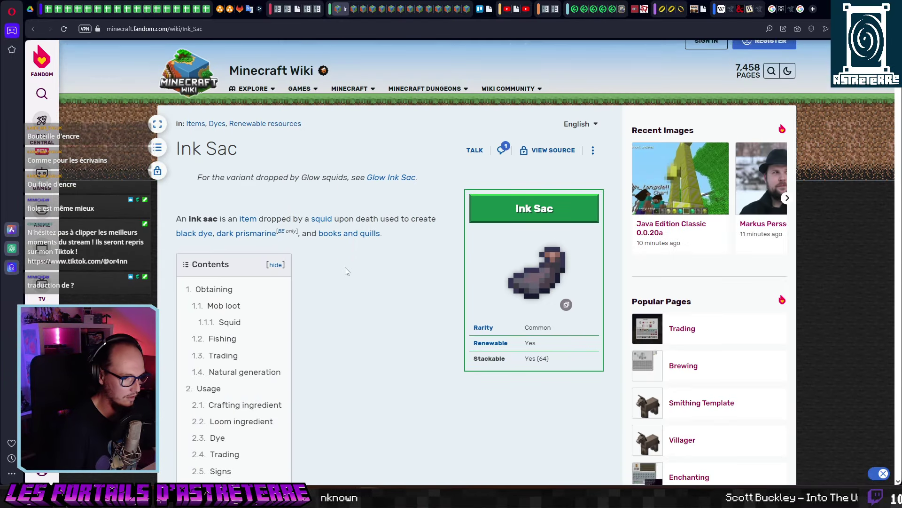
{"action": "scroll", "coordinate": [345, 271], "scroll_direction": "down", "scroll_amount": 8}
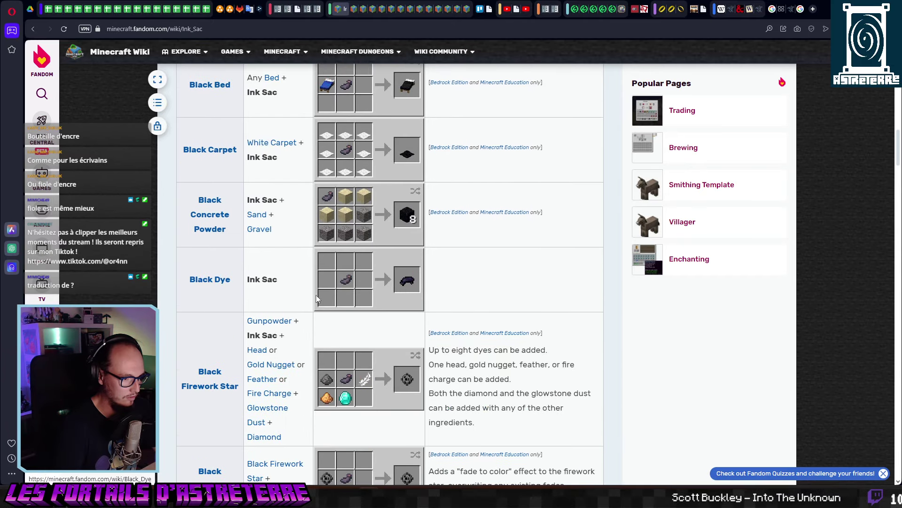
{"action": "scroll", "coordinate": [403, 286], "scroll_direction": "down", "scroll_amount": 3}
{"action": "scroll", "coordinate": [403, 286], "scroll_direction": "down", "scroll_amount": 2}
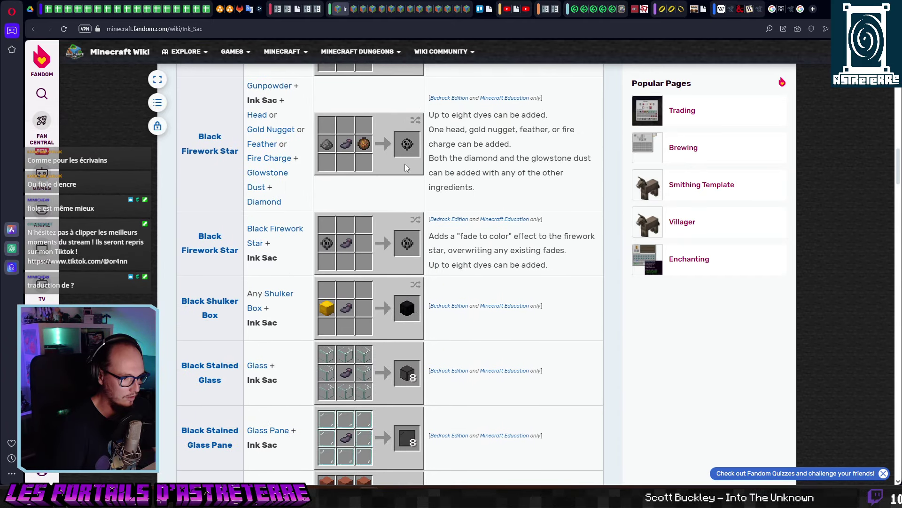
{"action": "scroll", "coordinate": [351, 270], "scroll_direction": "down", "scroll_amount": 4}
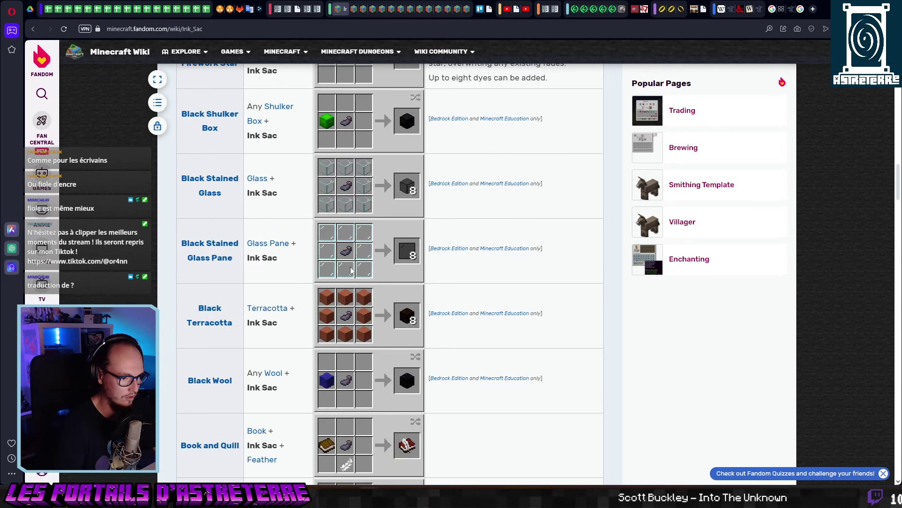
{"action": "scroll", "coordinate": [350, 270], "scroll_direction": "down", "scroll_amount": 5}
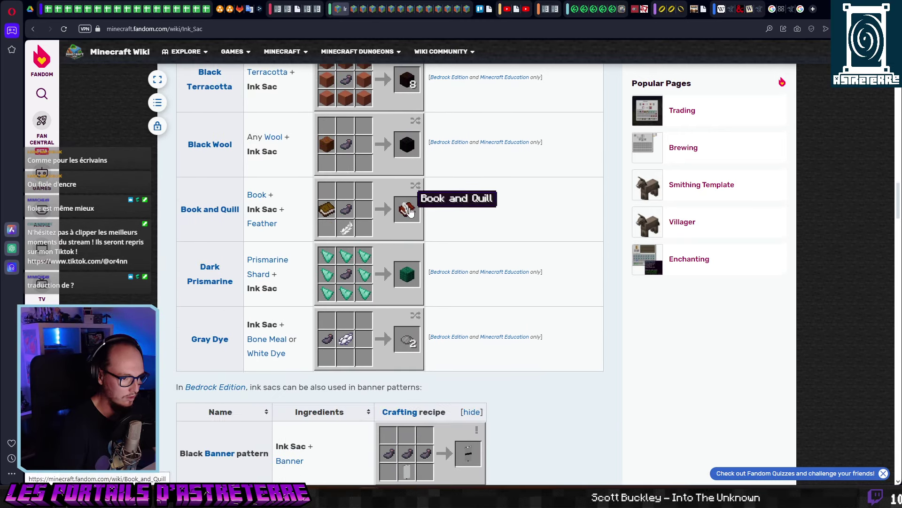
{"action": "scroll", "coordinate": [410, 212], "scroll_direction": "down", "scroll_amount": 8}
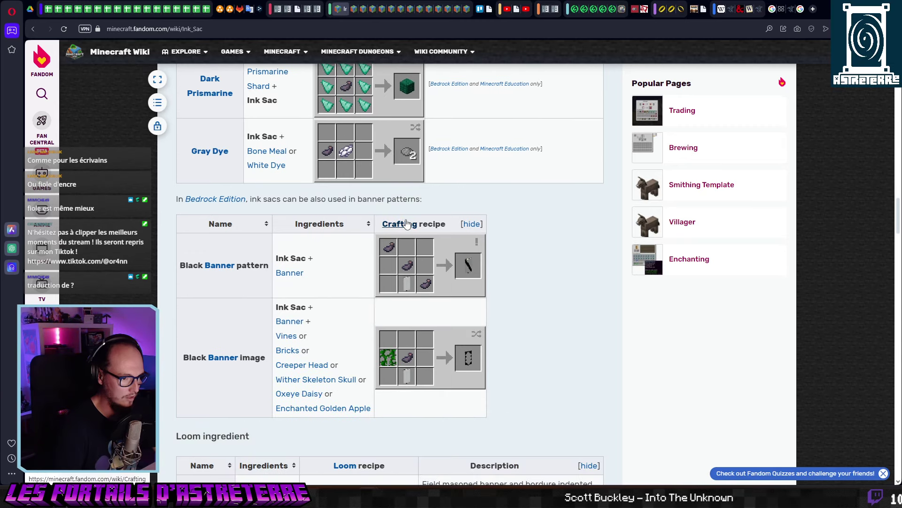
{"action": "scroll", "coordinate": [428, 265], "scroll_direction": "up", "scroll_amount": 10}
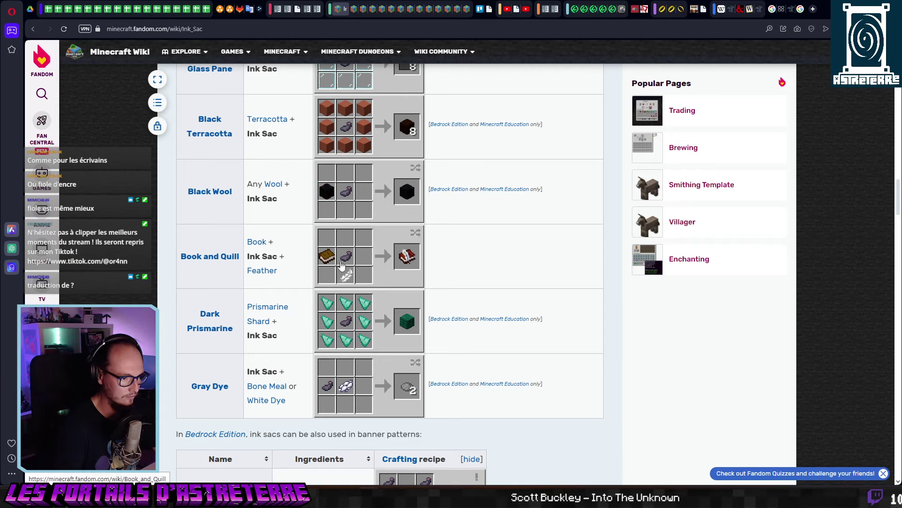
{"action": "scroll", "coordinate": [395, 263], "scroll_direction": "up", "scroll_amount": 8}
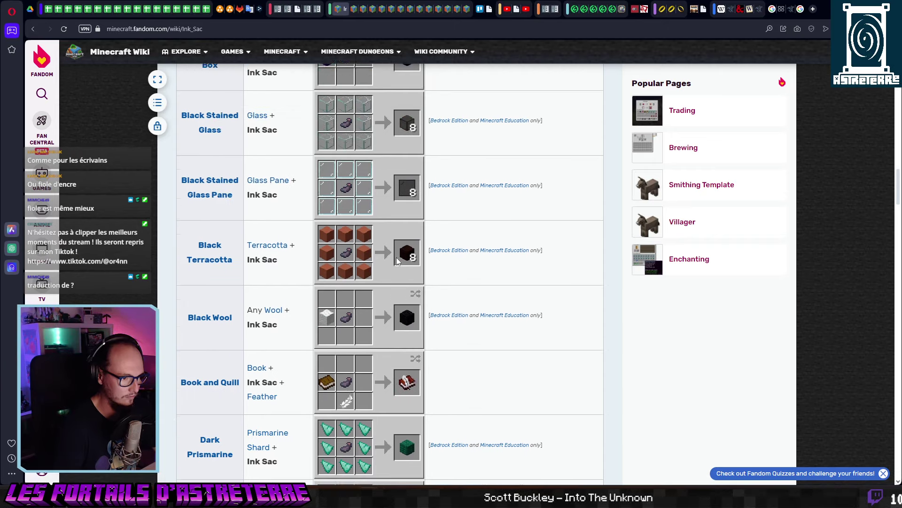
{"action": "scroll", "coordinate": [378, 266], "scroll_direction": "up", "scroll_amount": 11}
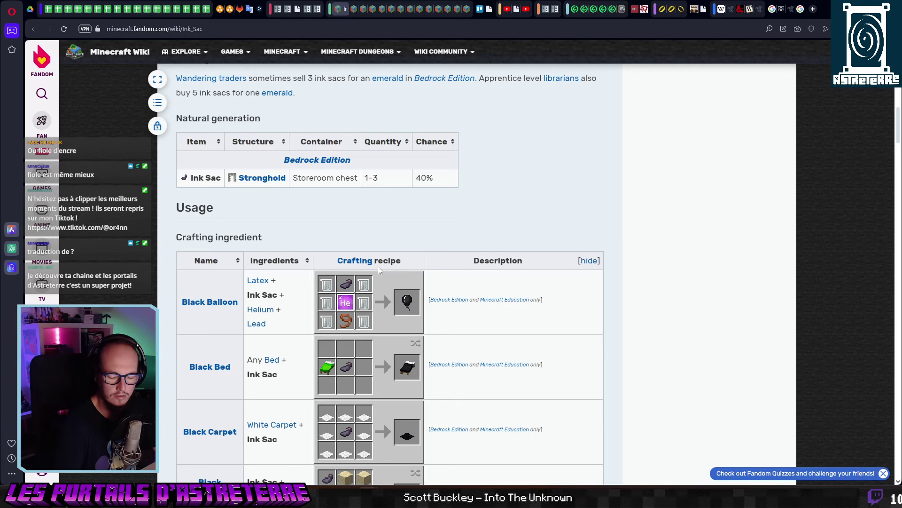
{"action": "scroll", "coordinate": [378, 266], "scroll_direction": "down", "scroll_amount": 10}
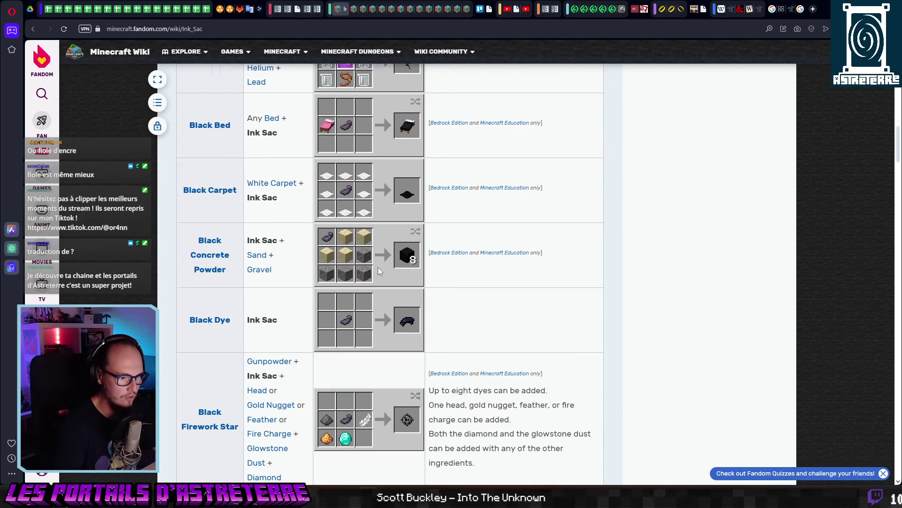
{"action": "scroll", "coordinate": [379, 271], "scroll_direction": "down", "scroll_amount": 9}
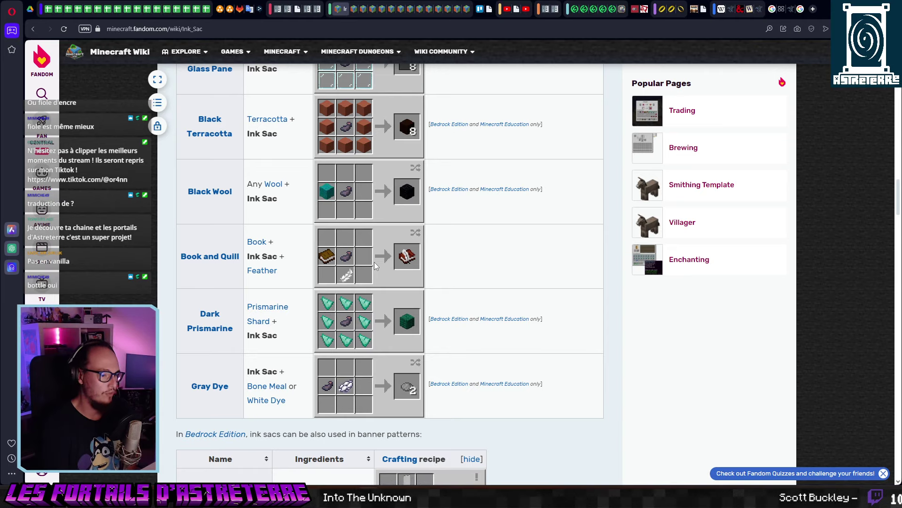
{"action": "scroll", "coordinate": [375, 260], "scroll_direction": "up", "scroll_amount": 10}
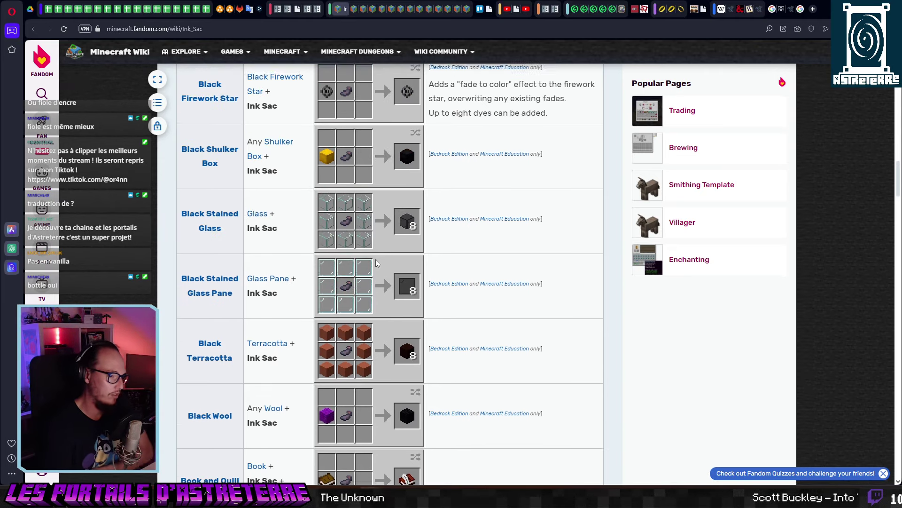
{"action": "scroll", "coordinate": [376, 263], "scroll_direction": "up", "scroll_amount": 1}
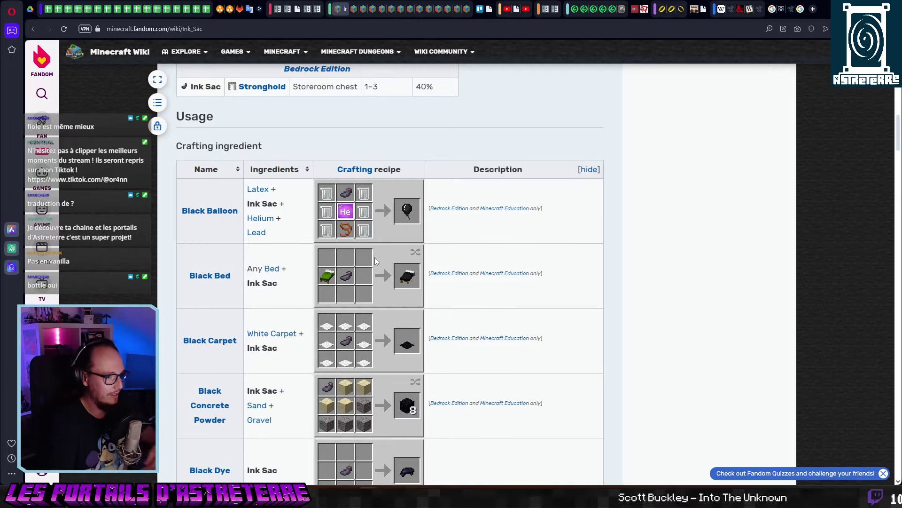
{"action": "scroll", "coordinate": [374, 257], "scroll_direction": "up", "scroll_amount": 6}
{"action": "key", "text": "alt+Tab"}
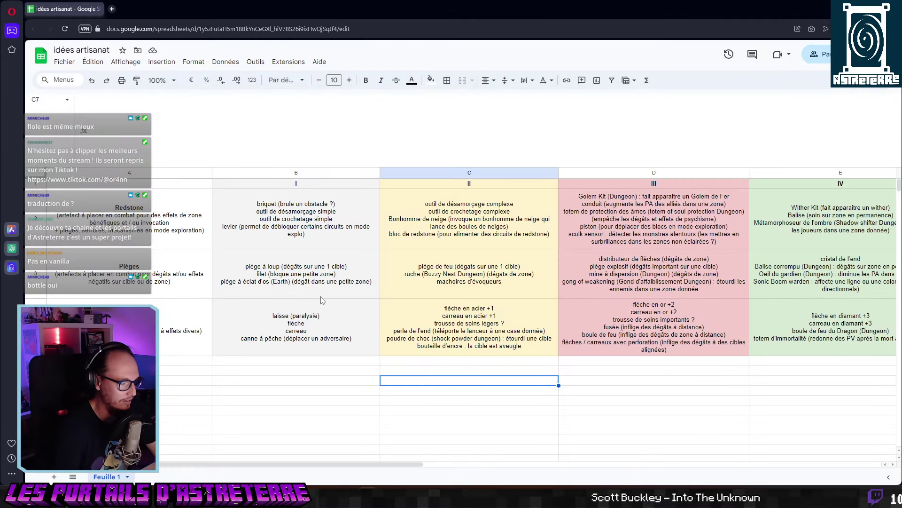
Switch back to the Item_DataBase spreadsheet and select the ID cell of the ink_bottle row.
{"action": "key", "text": "alt+Tab"}
{"action": "key", "text": "ctrl+Tab"}
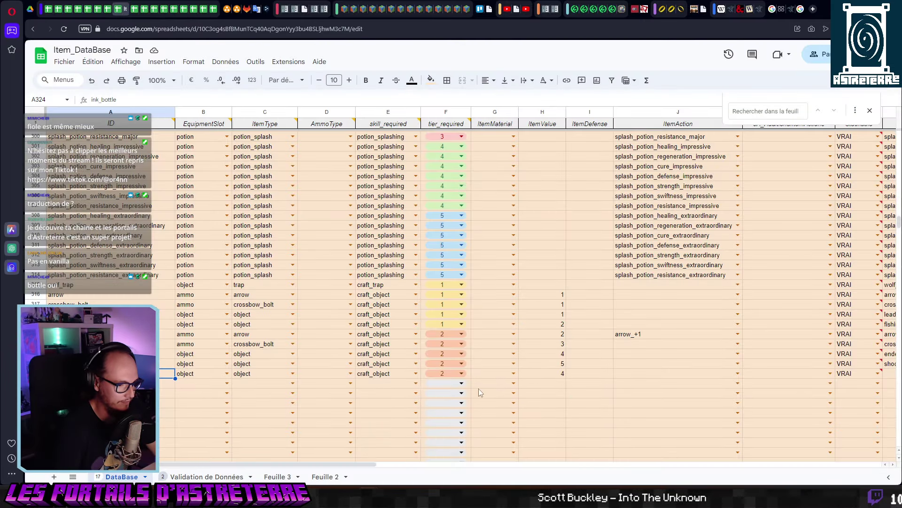
{"action": "left_click", "coordinate": [604, 376]}
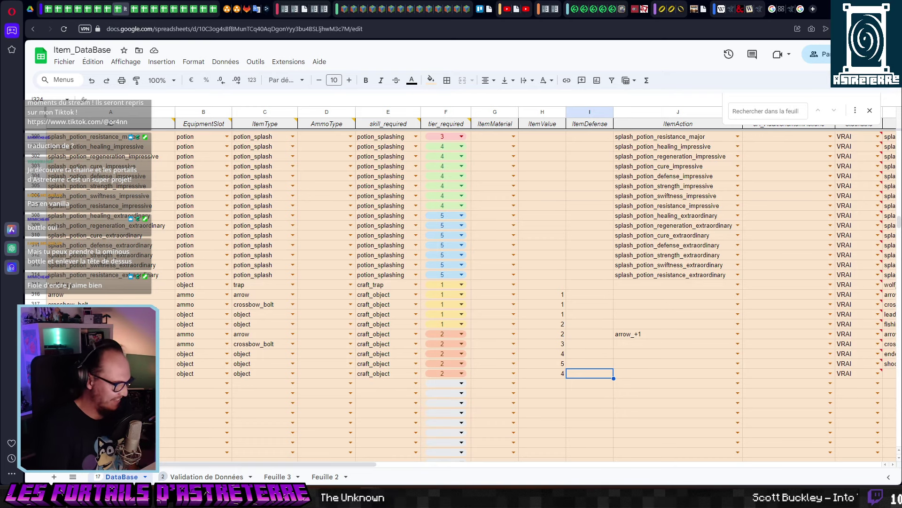
{"action": "key", "text": "Home"}
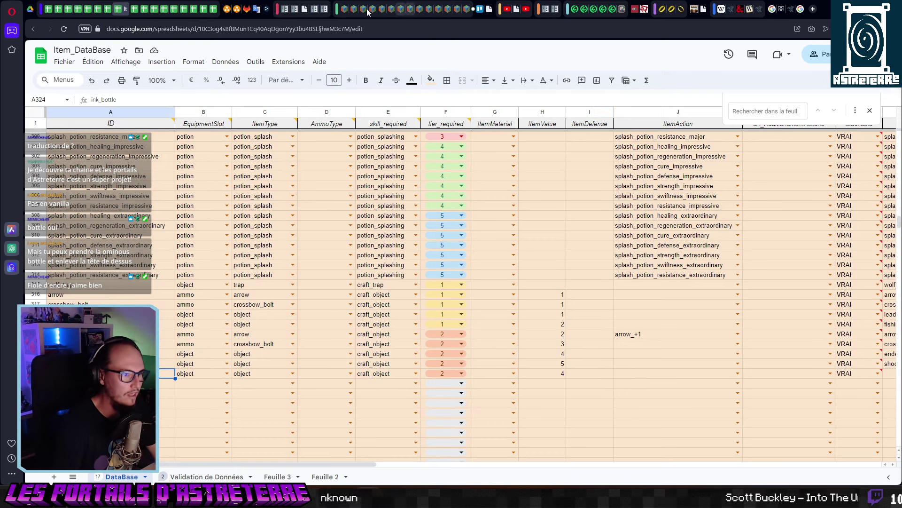
Switch to DeepL, translate "fiole d'encre" from French to English, and look at the alternatives for "vial".
{"action": "left_click", "coordinate": [266, 10]}
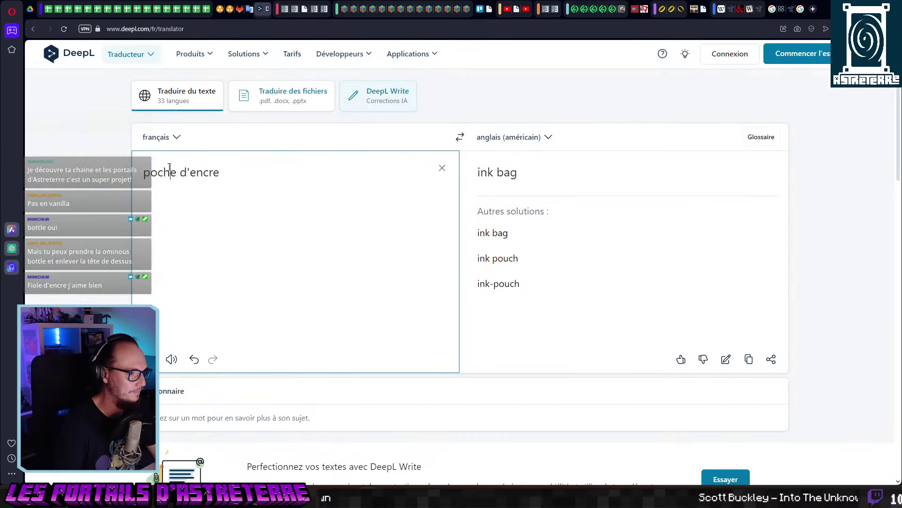
{"action": "double_click", "coordinate": [169, 173]}
{"action": "type", "text": "fiole"}
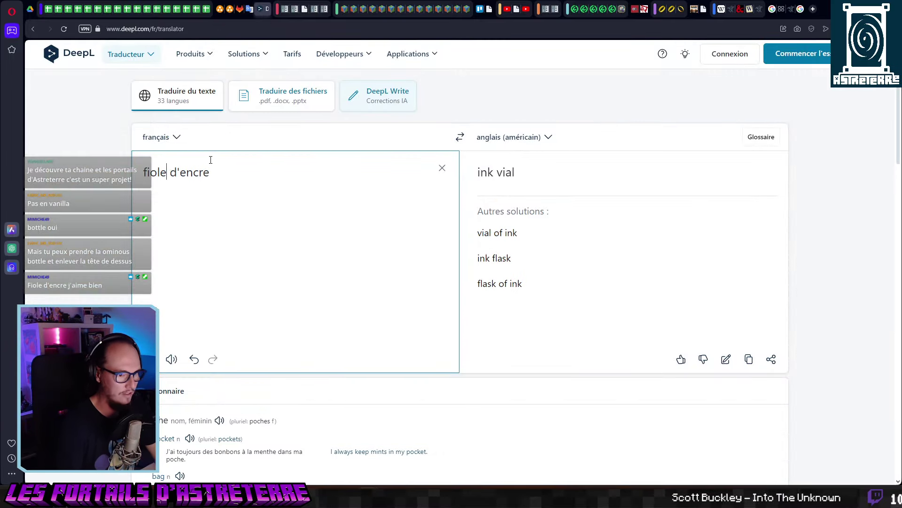
{"action": "left_click", "coordinate": [506, 172]}
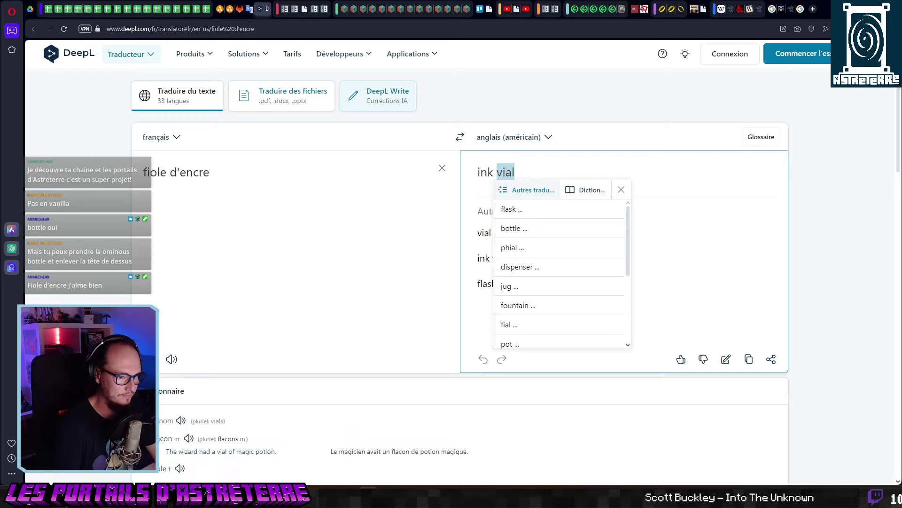
{"action": "left_click", "coordinate": [346, 201]}
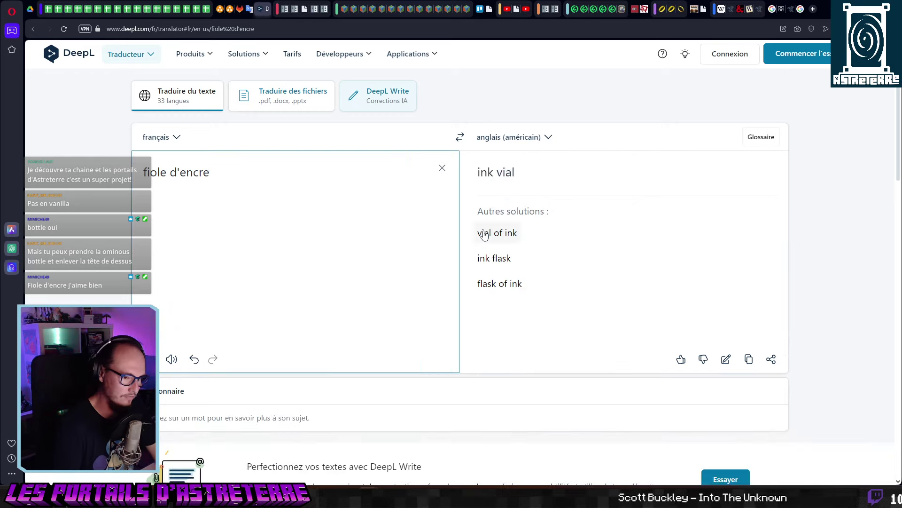
Reverse the translation direction to English to French and translate the word "vial".
{"action": "left_click", "coordinate": [460, 137]}
{"action": "left_click_drag", "start_coordinate": [199, 187], "coordinate": [70, 175]}
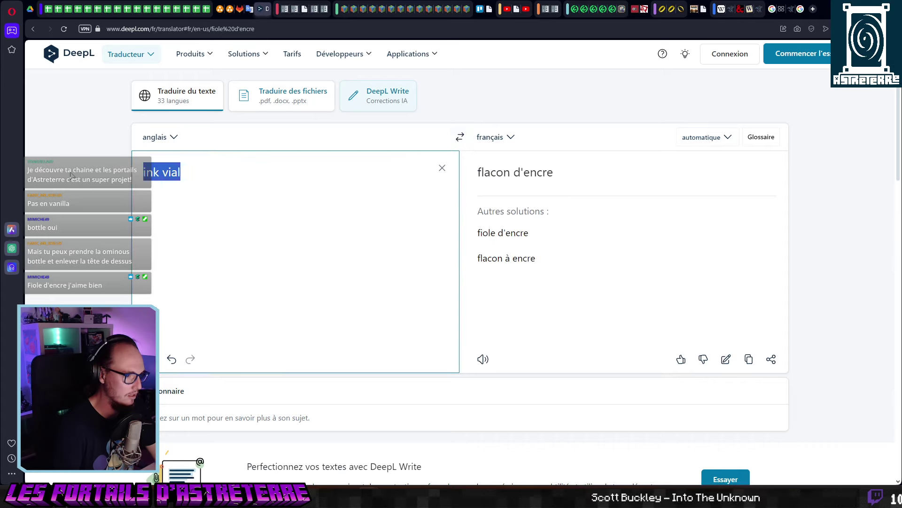
{"action": "type", "text": "vial"}
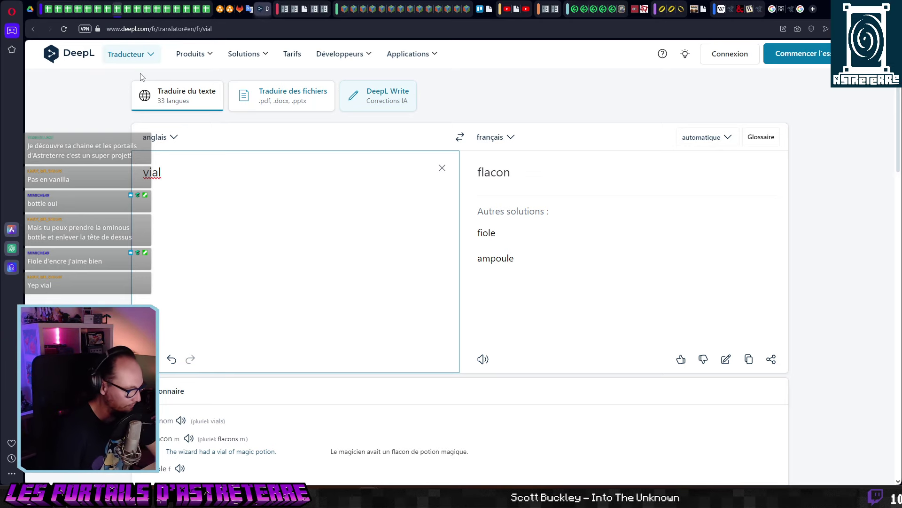
Return to the Item_DataBase spreadsheet and change the ID ink_bottle to ink_via.
{"action": "left_click", "coordinate": [118, 8]}
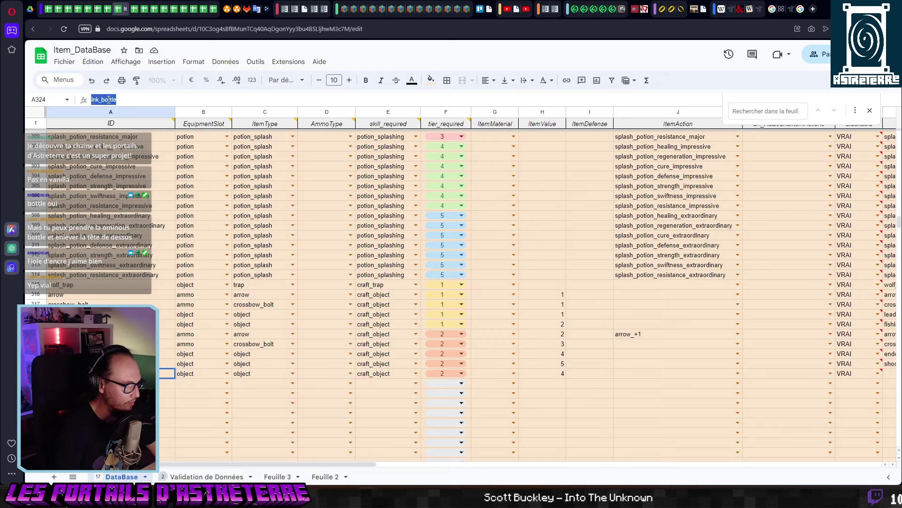
{"action": "left_click_drag", "start_coordinate": [117, 99], "coordinate": [102, 99]}
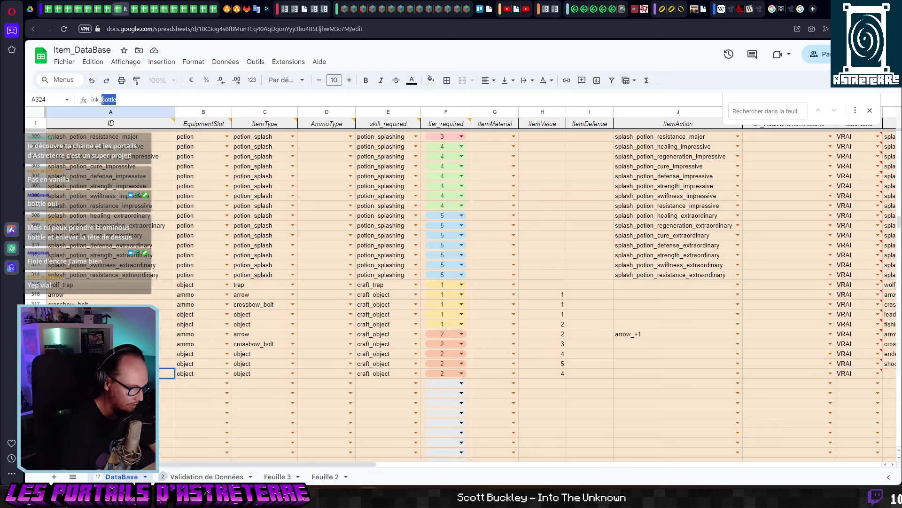
{"action": "type", "text": "via"}
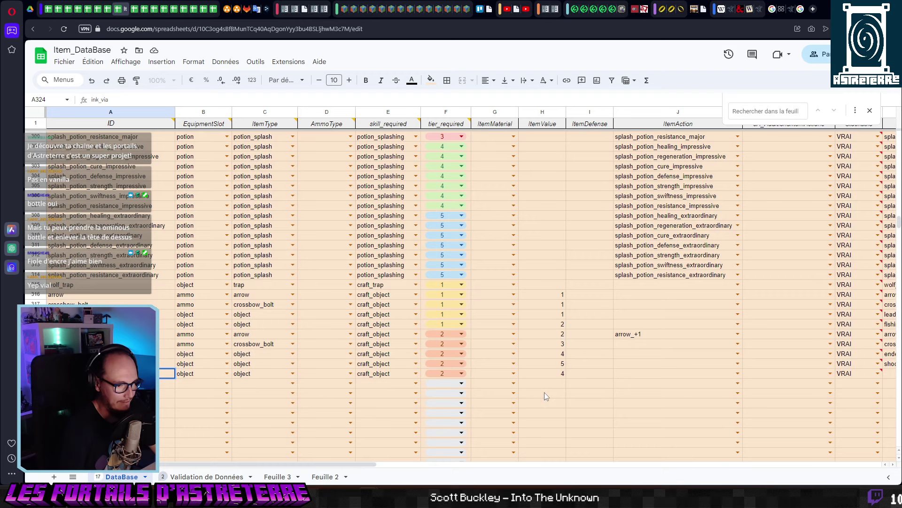
{"action": "left_click", "coordinate": [587, 385]}
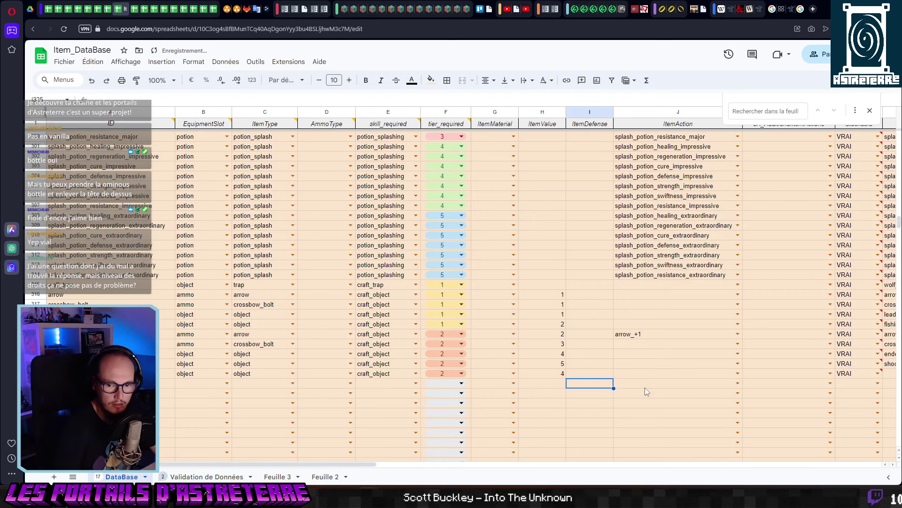
Set the ItemIcon value of the ink item's row to ink_vial.
{"action": "key", "text": "Up"}
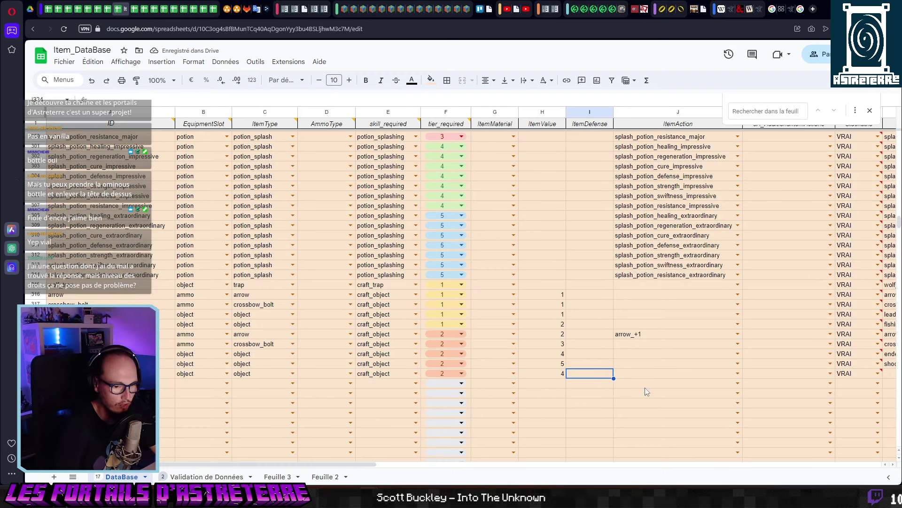
{"action": "key", "text": "Right"}
{"action": "key", "text": "Right"}
{"action": "key", "text": "Right"}
{"action": "key", "text": "Right"}
{"action": "key", "text": "Right"}
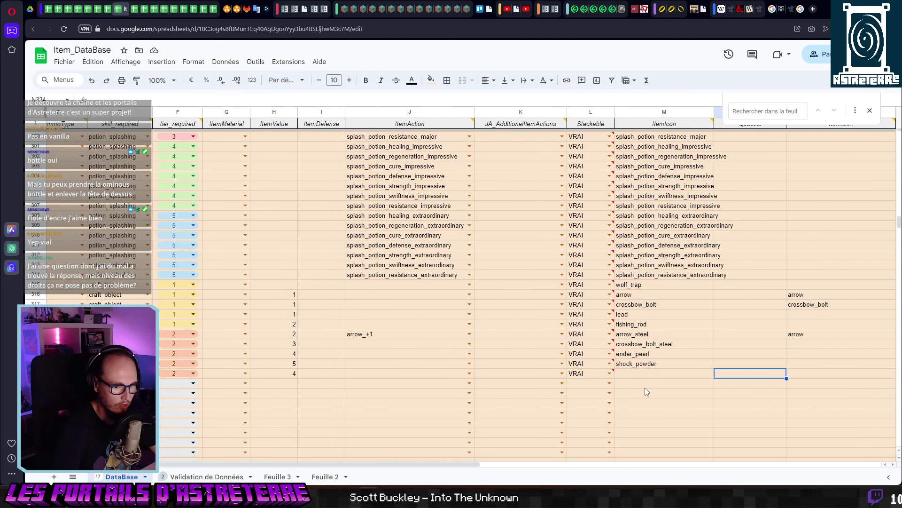
{"action": "key", "text": "Left"}
{"action": "type", "text": "in"}
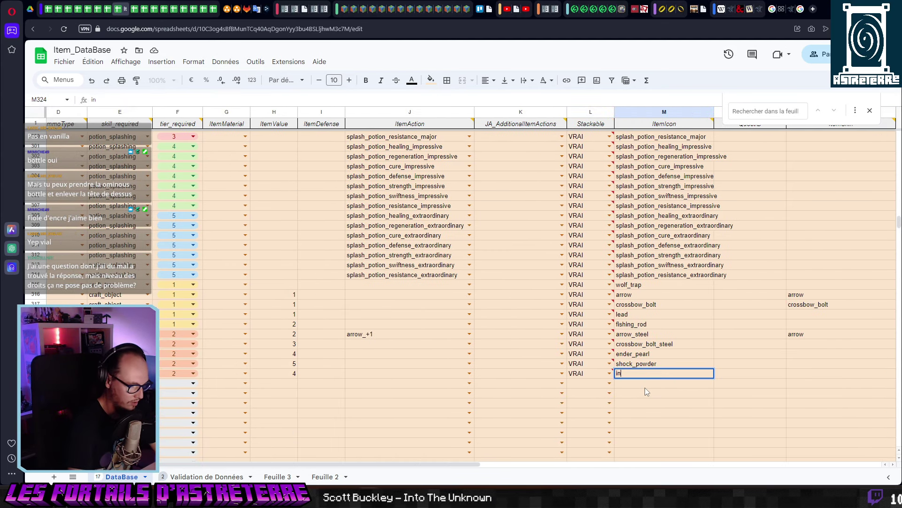
{"action": "type", "text": "k_vial"}
Fill the ItemName and ItemDescription key formulas down from the shock_powder row into the ink item's row.
{"action": "key", "text": "Right"}
{"action": "key", "text": "Right"}
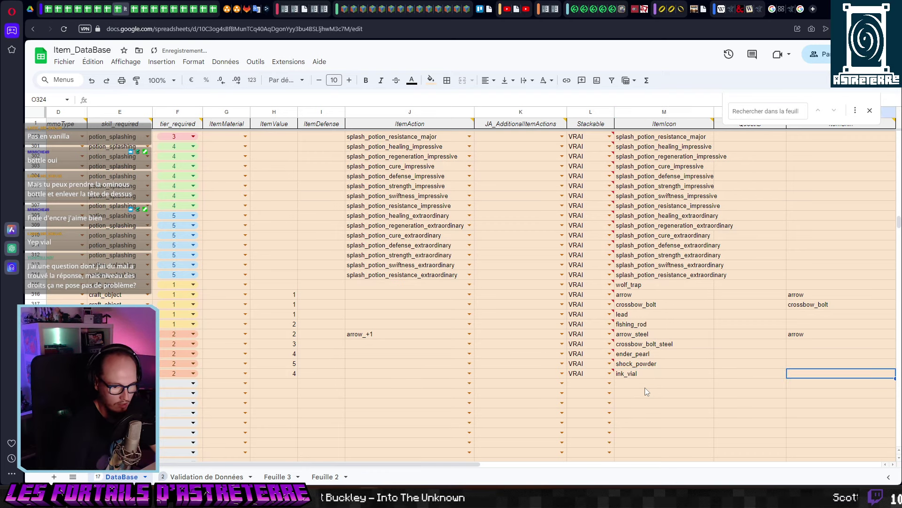
{"action": "key", "text": "Right"}
{"action": "key", "text": "Right"}
{"action": "key", "text": "Right"}
{"action": "key", "text": "Right"}
{"action": "key", "text": "Right"}
{"action": "key", "text": "Up"}
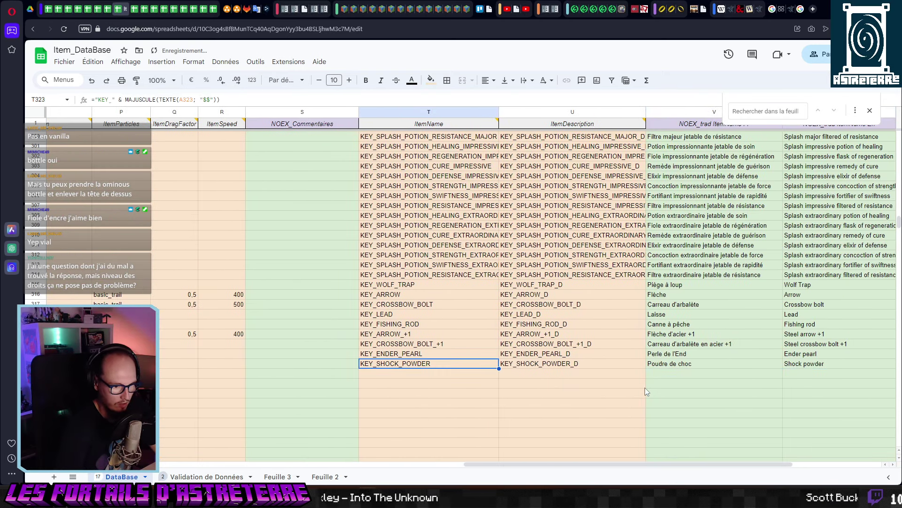
{"action": "key", "text": "shift+Down"}
{"action": "key", "text": "ctrl+d"}
{"action": "key", "text": "Right"}
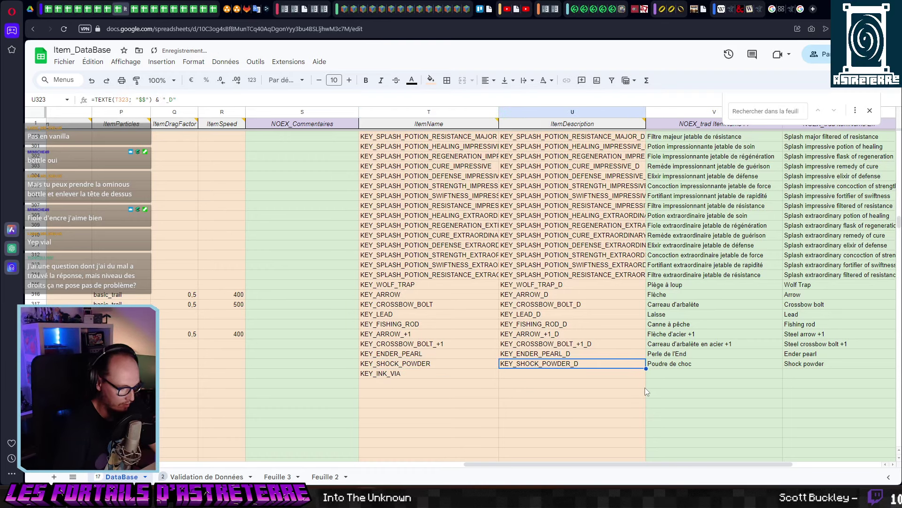
{"action": "key", "text": "shift+Down"}
{"action": "key", "text": "ctrl+d"}
Enter "Flacon d'encre" as the French item name and "Ink vial" as the English item name in row 324.
{"action": "key", "text": "Right"}
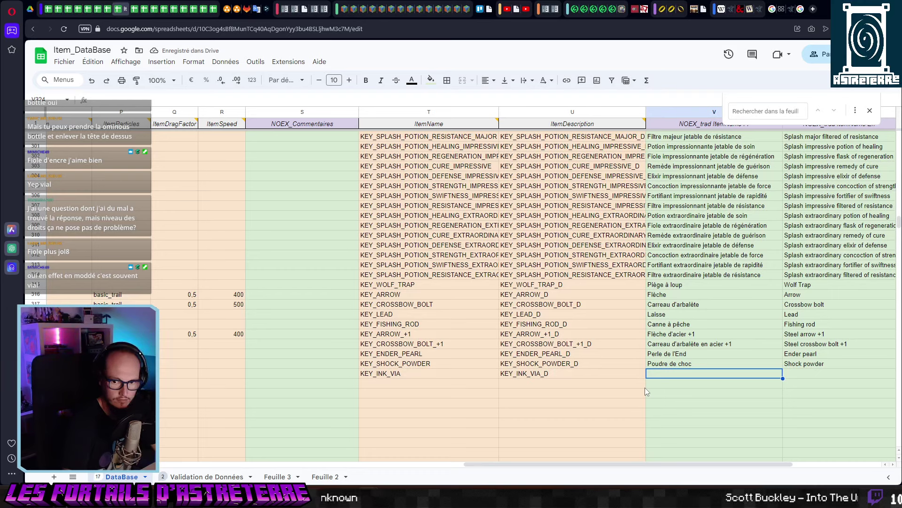
{"action": "type", "text": "Flacon d'encre"}
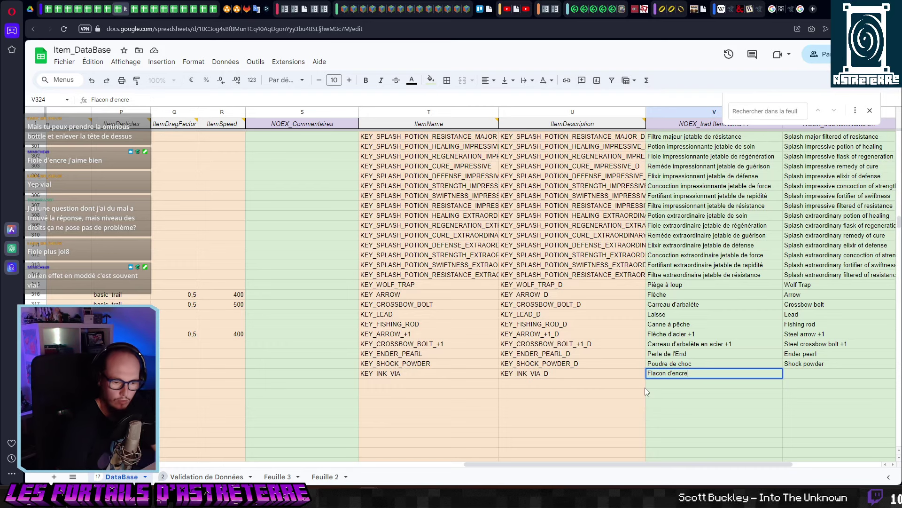
{"action": "key", "text": "Tab"}
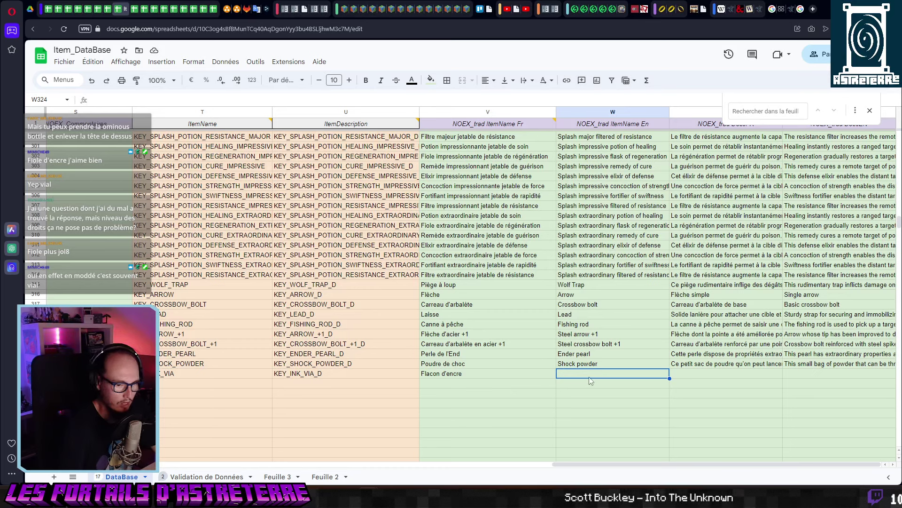
{"action": "type", "text": "Ink vial"}
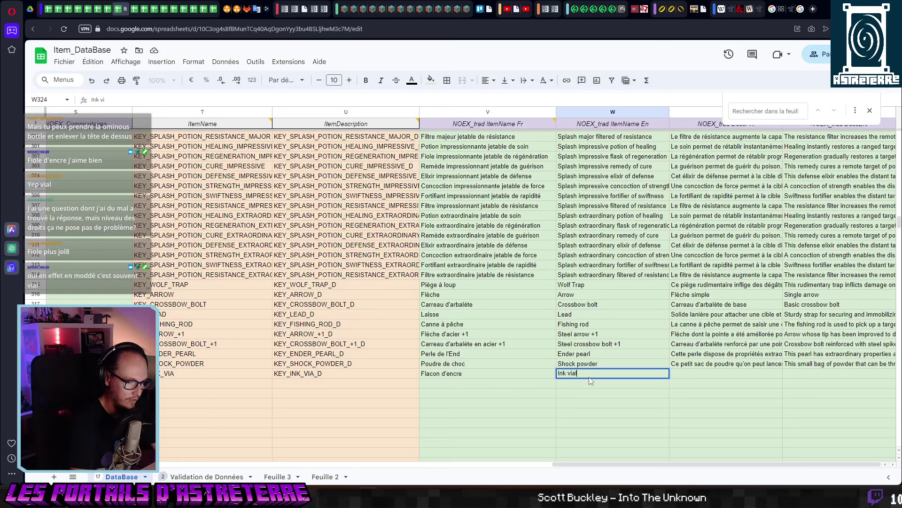
Enter the French description "Ce falcon renferme une encre très noire capable d'obstruer la vue d'une cible." and reselect its cell.
{"action": "key", "text": "Tab"}
{"action": "type", "text": "Ce "}
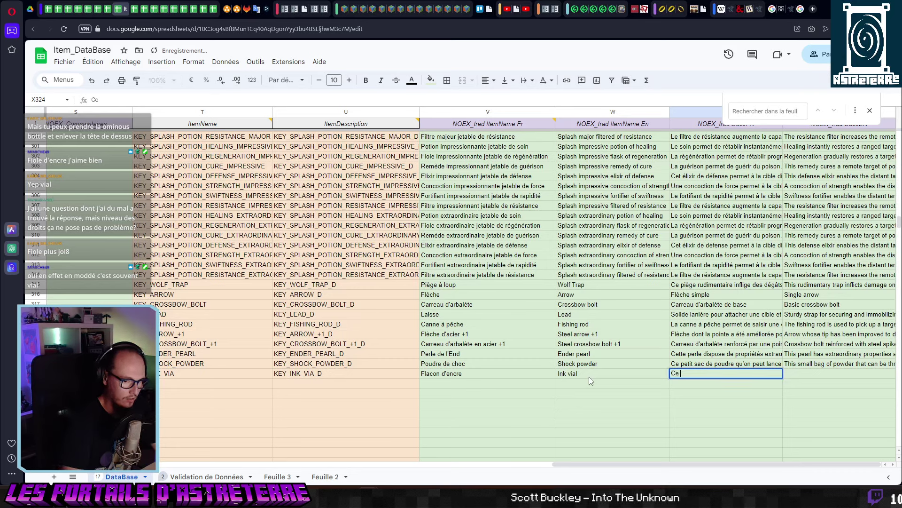
{"action": "type", "text": "falcon ren"}
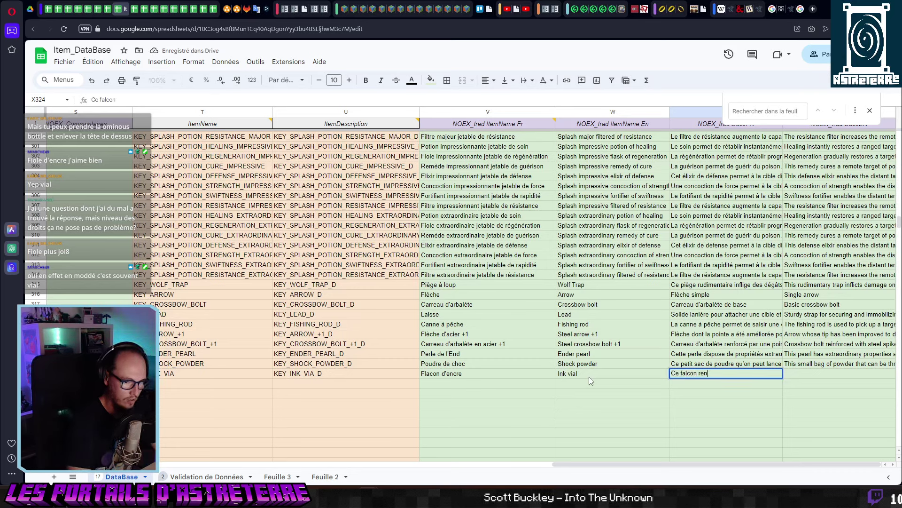
{"action": "type", "text": "ferme une "}
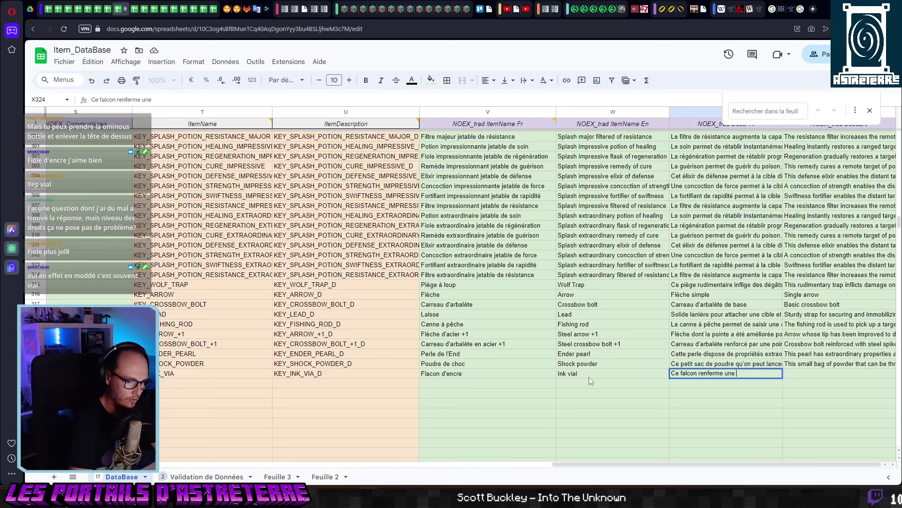
{"action": "type", "text": "encre très noi"}
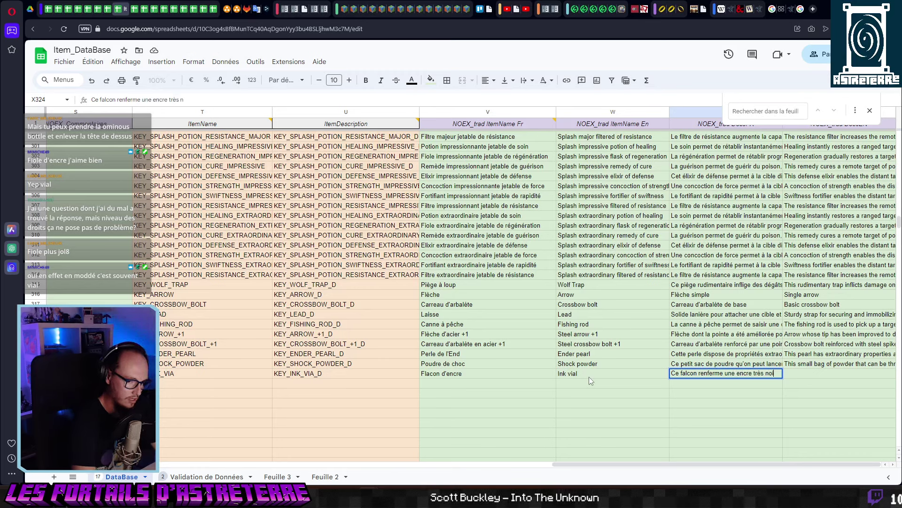
{"action": "type", "text": "re capa"}
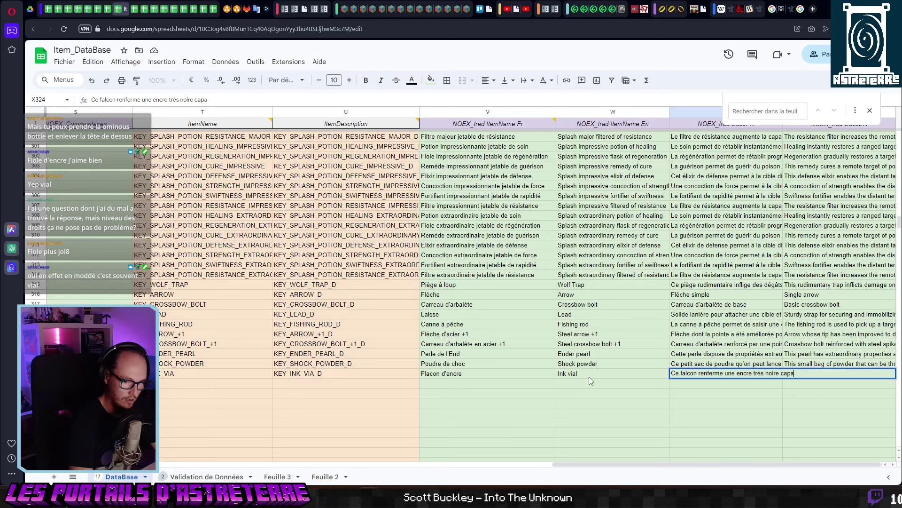
{"action": "type", "text": "ble d'o"}
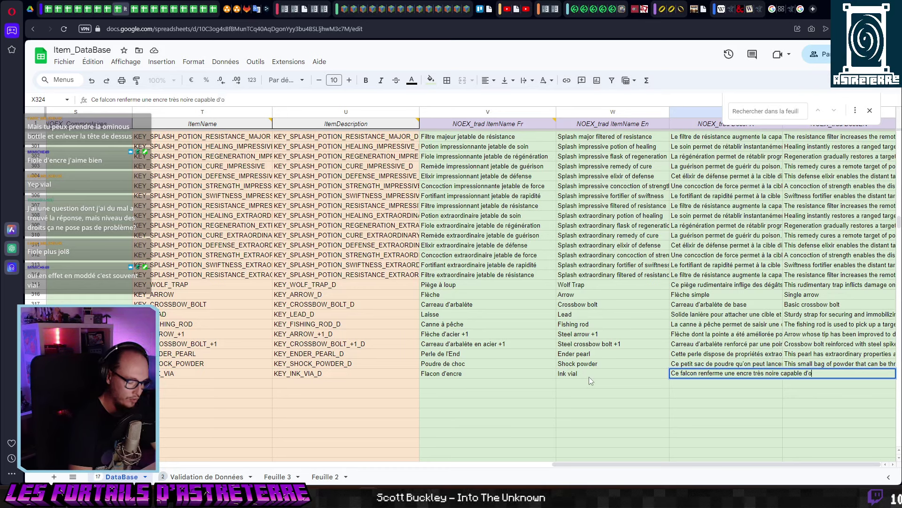
{"action": "type", "text": "btr"}
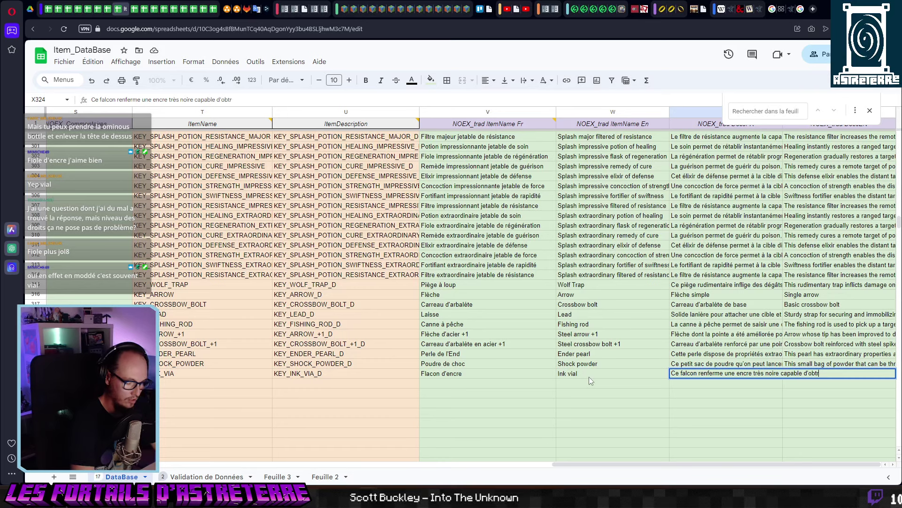
{"action": "key", "text": "BackSpace"}
{"action": "key", "text": "BackSpace"}
{"action": "type", "text": "stru"}
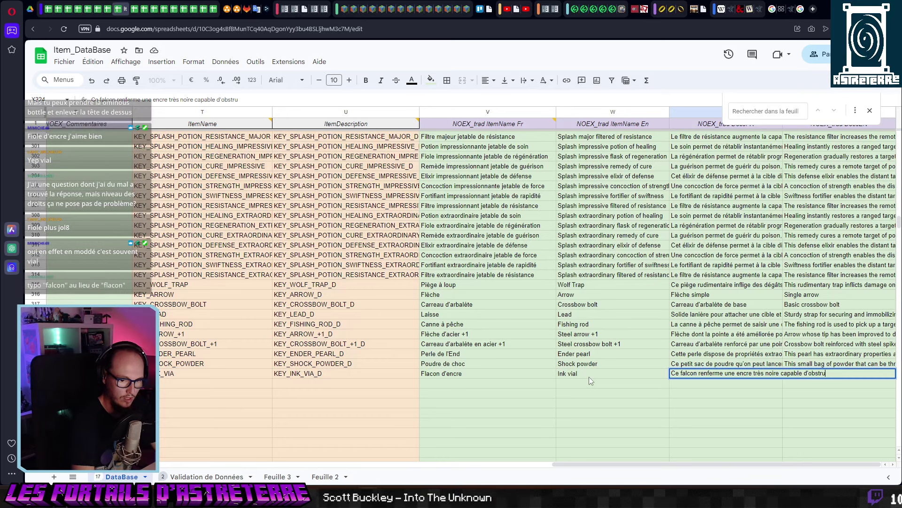
{"action": "type", "text": "er la vue d"}
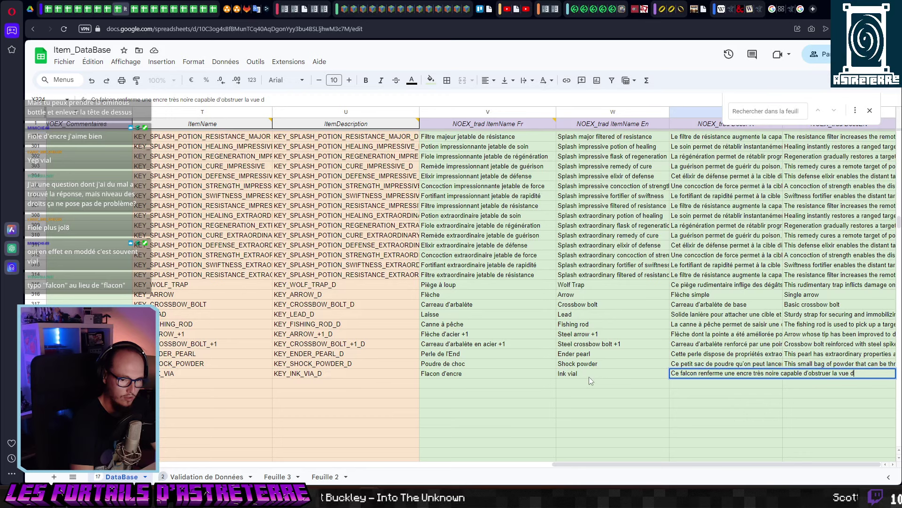
{"action": "type", "text": "'une cible."}
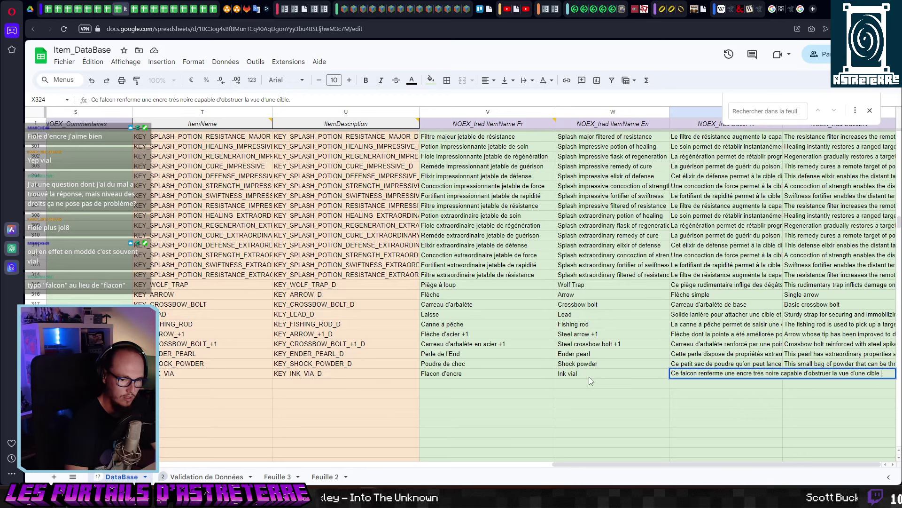
{"action": "key", "text": "Tab"}
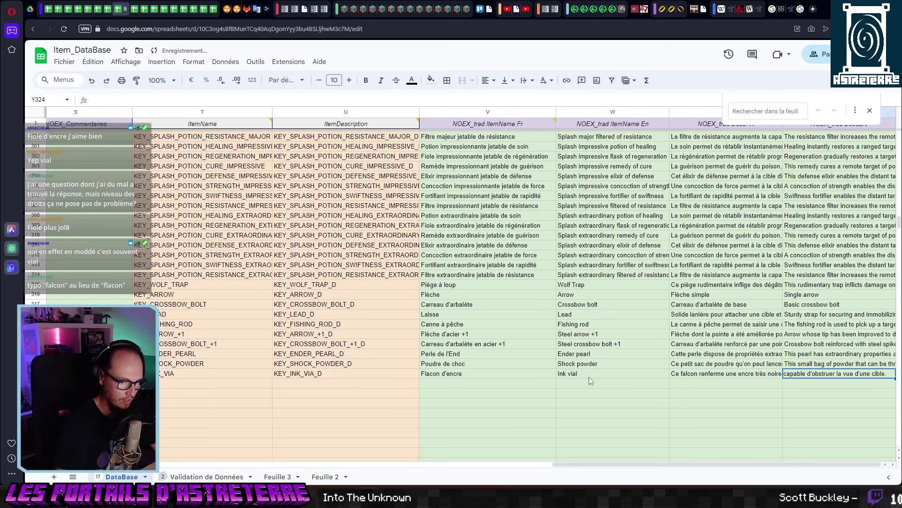
{"action": "key", "text": "Left"}
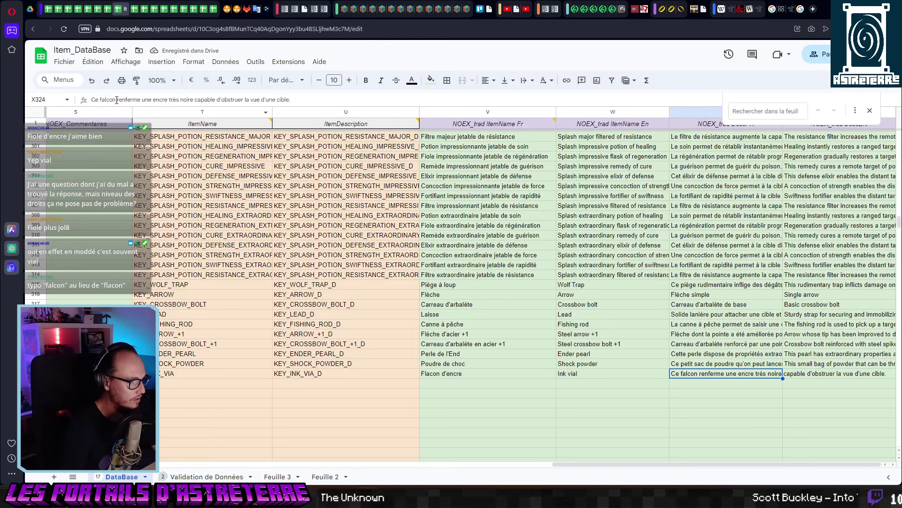
Correct the misspelled word "falcon" to "flacon" in the ink vial's French description.
{"action": "left_click", "coordinate": [116, 100]}
{"action": "key", "text": "BackSpace"}
{"action": "key", "text": "BackSpace"}
{"action": "key", "text": "BackSpace"}
{"action": "key", "text": "BackSpace"}
{"action": "key", "text": "BackSpace"}
{"action": "key", "text": "BackSpace"}
{"action": "type", "text": "flacon"}
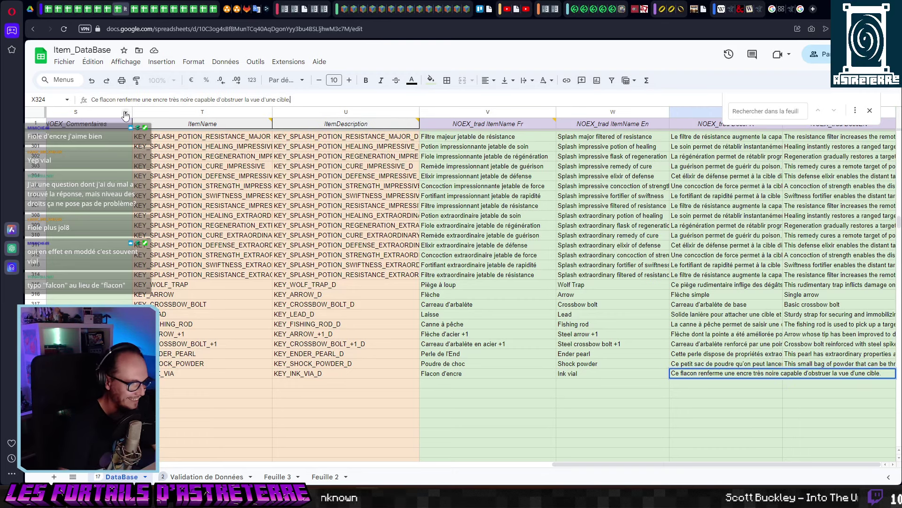
Extend the ink vial's French description so it ends with "quand la fiole est lancée." and reselect its cell.
{"action": "type", "text": " quiad la"}
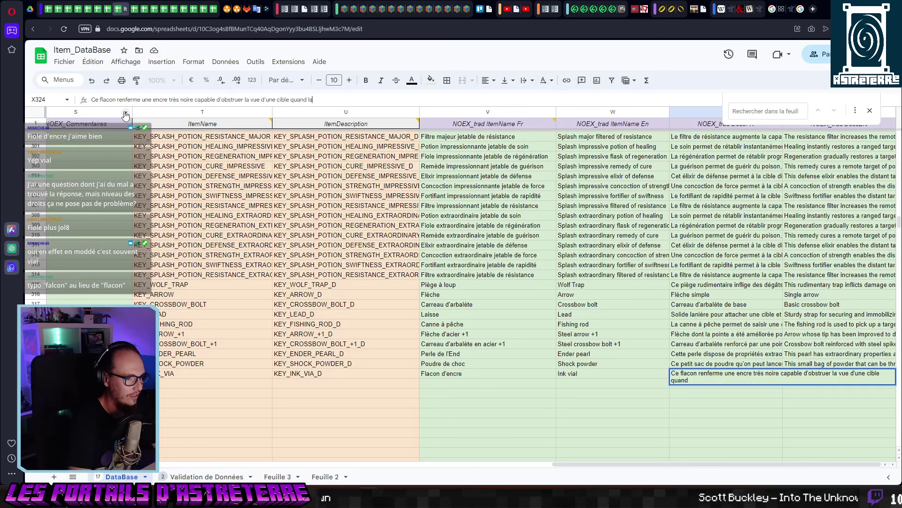
{"action": "type", "text": " fiole est"}
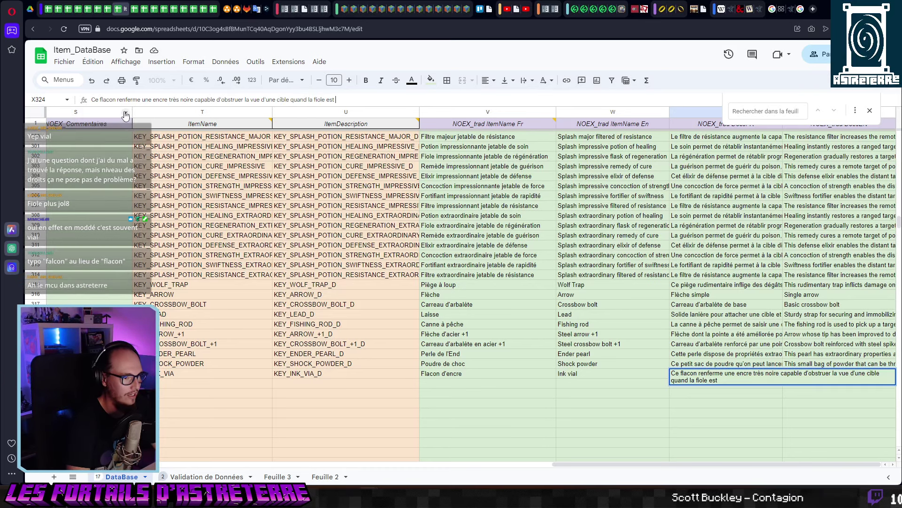
{"action": "type", "text": " lancée."}
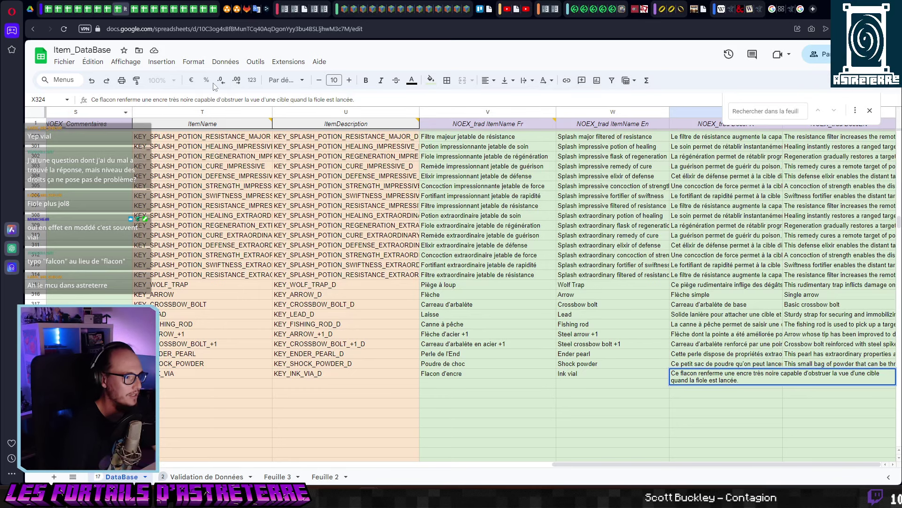
{"action": "key", "text": "Return"}
{"action": "key", "text": "Up"}
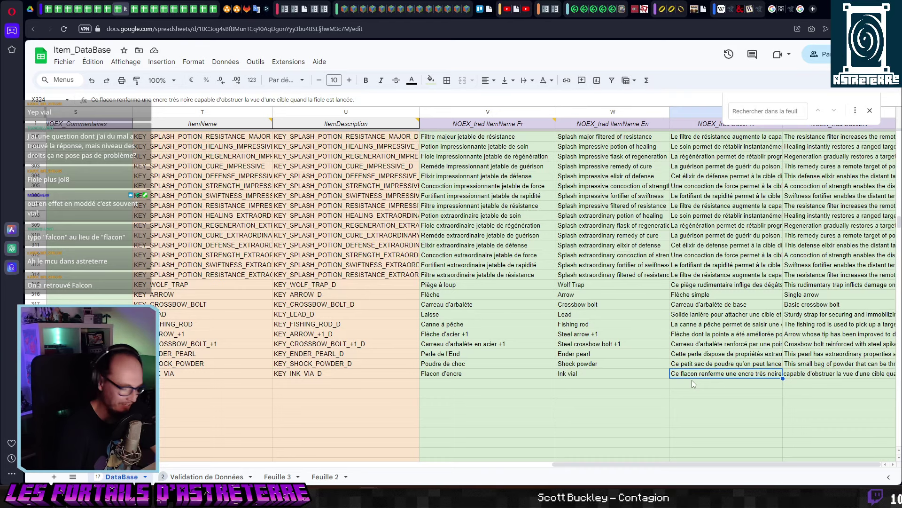
Copy the ink vial's French description and replace the source text in DeepL with it to translate it into English.
{"action": "key", "text": "ctrl+c"}
{"action": "left_click", "coordinate": [277, 10]}
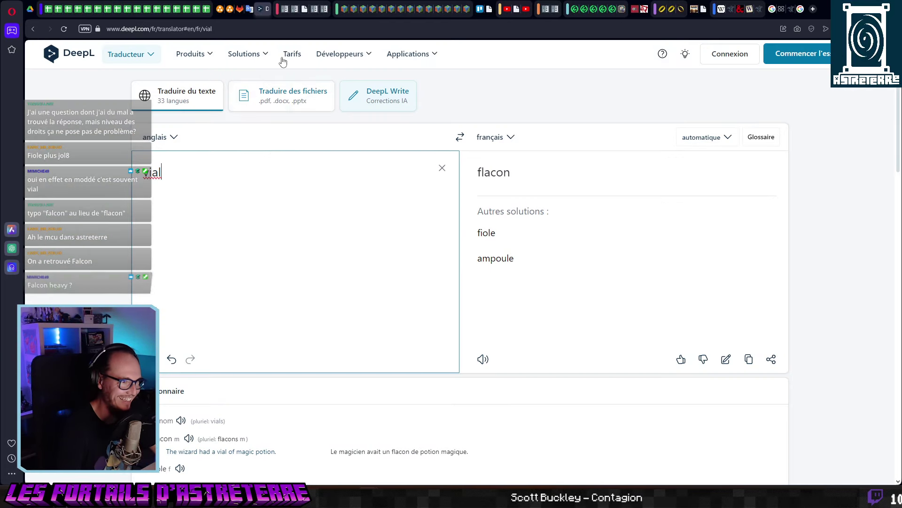
{"action": "left_click", "coordinate": [260, 191]}
{"action": "key", "text": "ctrl+a"}
{"action": "key", "text": "ctrl+v"}
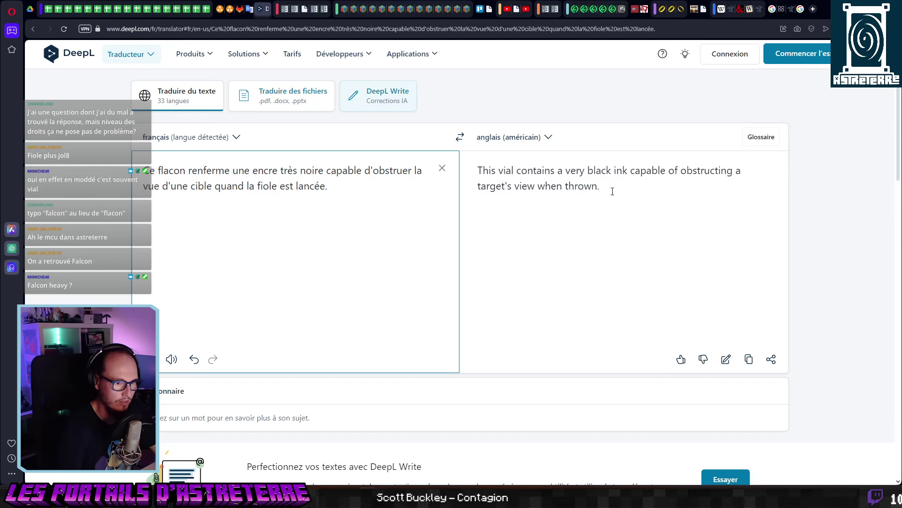
Copy the English translation from DeepL and paste it as the ink vial's English description in cell Y324.
{"action": "left_click", "coordinate": [748, 359]}
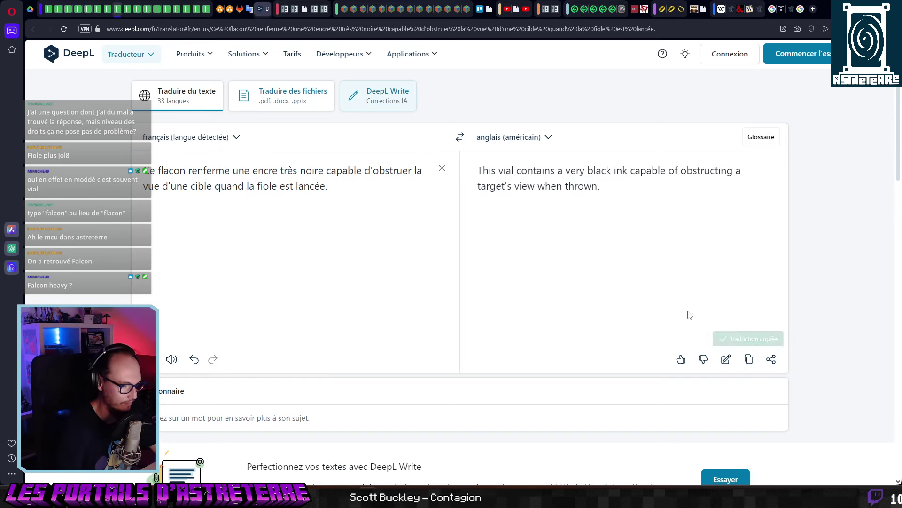
{"action": "key", "text": "ctrl+Tab"}
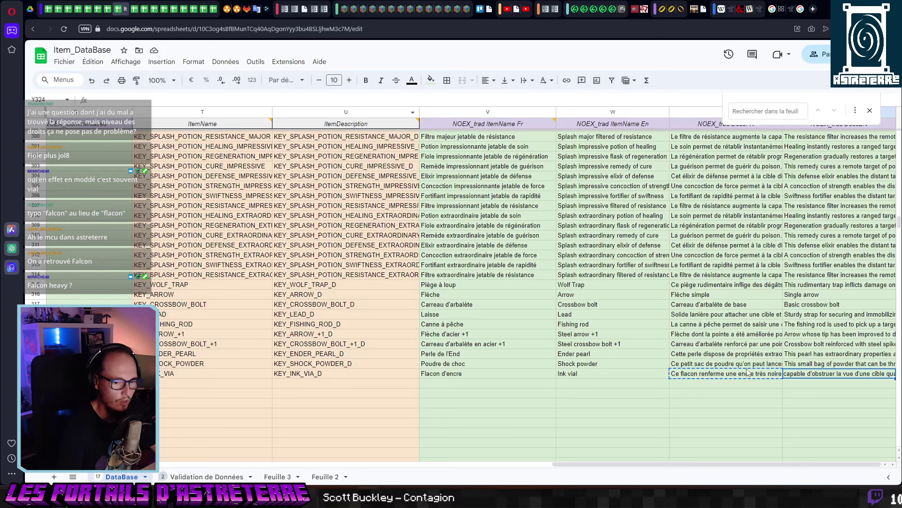
{"action": "key", "text": "ctrl+v"}
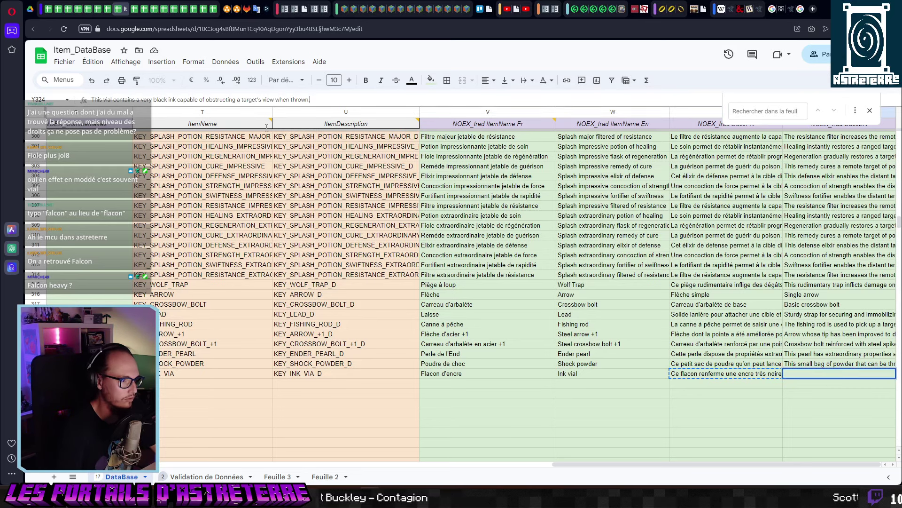
{"action": "key", "text": "Left"}
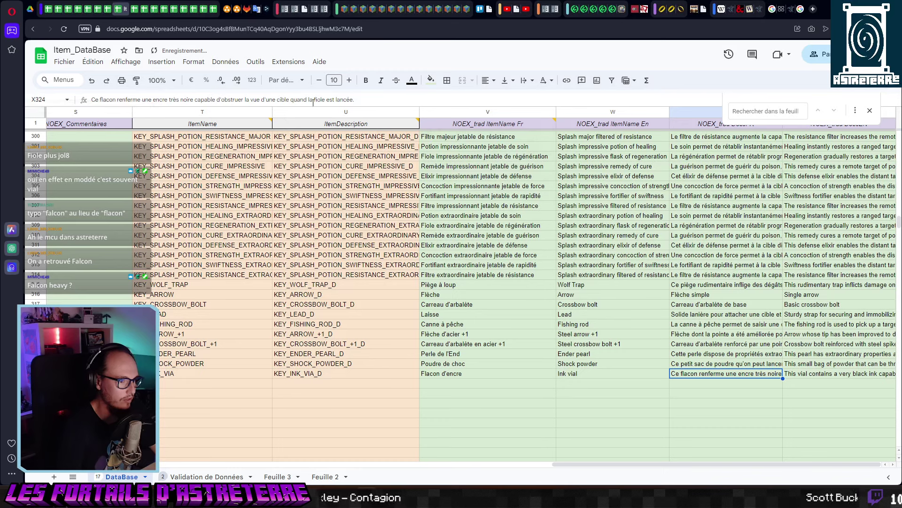
Replace "la fiole" with "elle" in the ink vial's French description and return to the row's ID cell.
{"action": "left_click_drag", "start_coordinate": [324, 99], "coordinate": [310, 99]}
{"action": "key", "text": "BackSpace"}
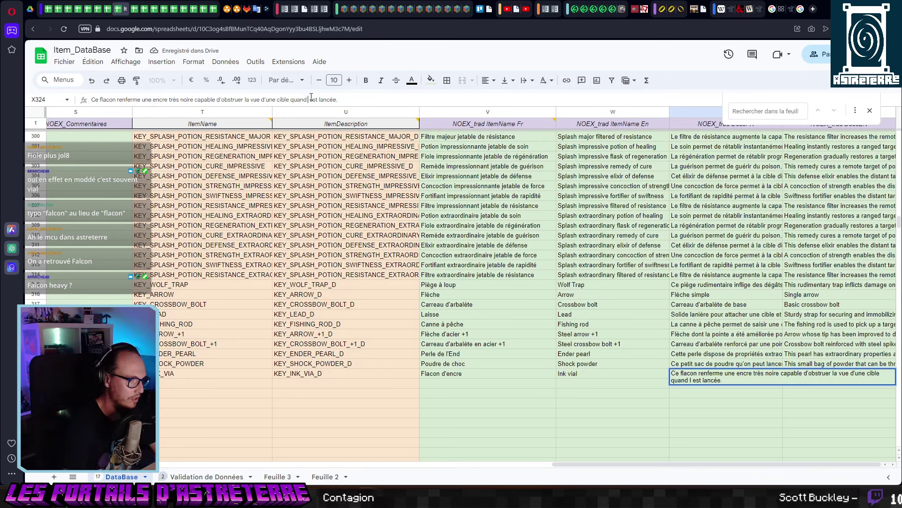
{"action": "type", "text": "elle"}
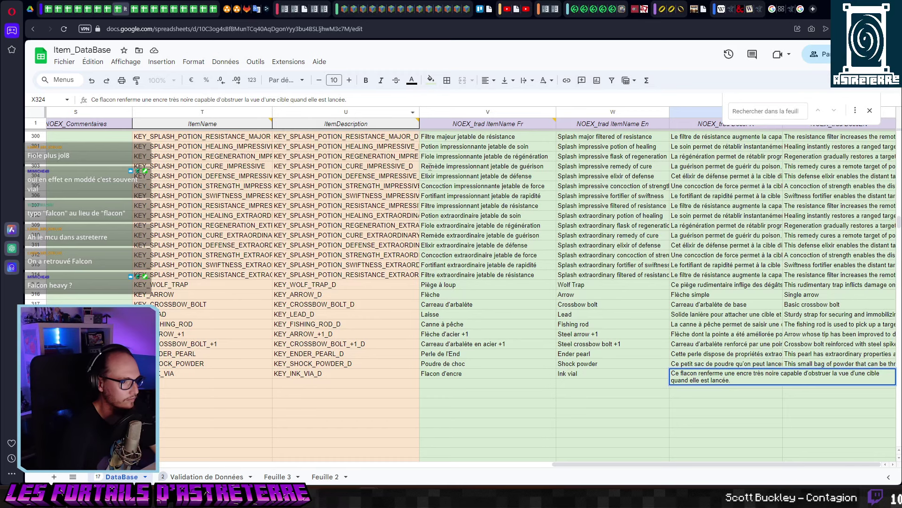
{"action": "left_click", "coordinate": [708, 382]}
{"action": "key", "text": "Up"}
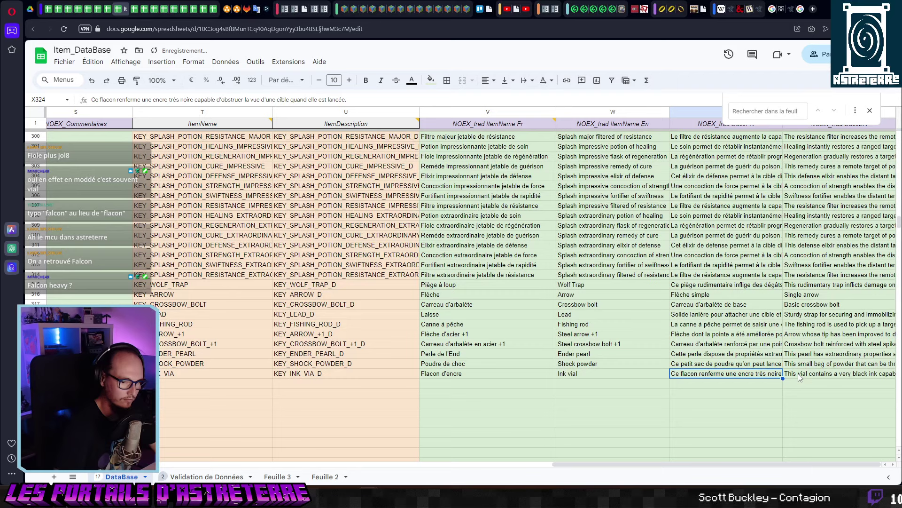
{"action": "key", "text": "Left"}
{"action": "key", "text": "Home"}
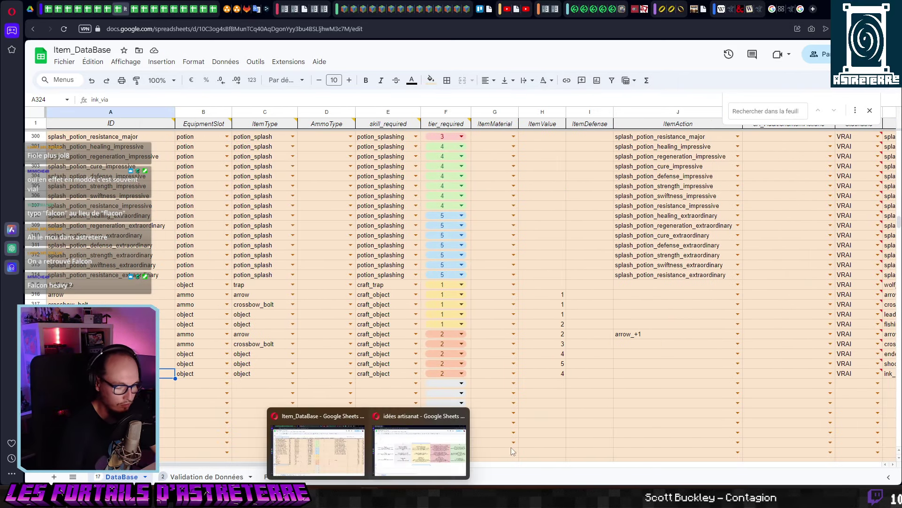
Switch to Aseprite and paint light and mid pink highlight pixels down the left edge of the purple pouch.
{"action": "key", "text": "alt+Tab"}
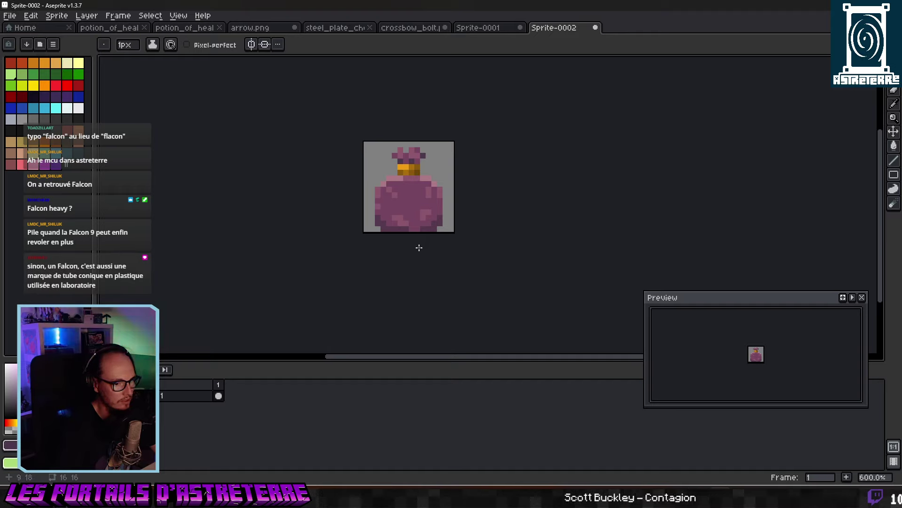
{"action": "scroll", "coordinate": [431, 212], "scroll_direction": "up", "scroll_amount": 3}
{"action": "left_click", "coordinate": [336, 164], "text": "alt"}
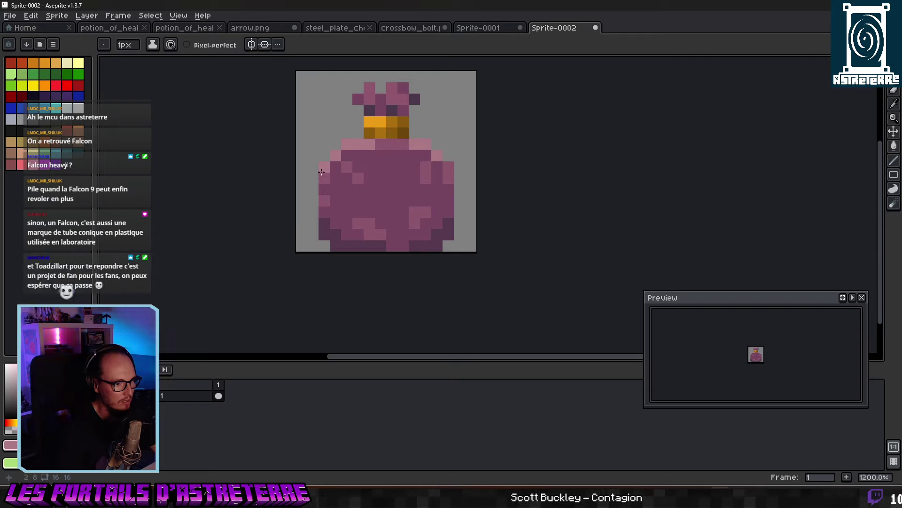
{"action": "left_click_drag", "start_coordinate": [348, 156], "coordinate": [335, 178]}
{"action": "left_click", "coordinate": [360, 174], "text": "alt"}
{"action": "left_click", "coordinate": [348, 160]}
{"action": "left_click", "coordinate": [346, 201]}
{"action": "left_click", "coordinate": [336, 196]}
{"action": "left_click", "coordinate": [324, 186], "text": "alt"}
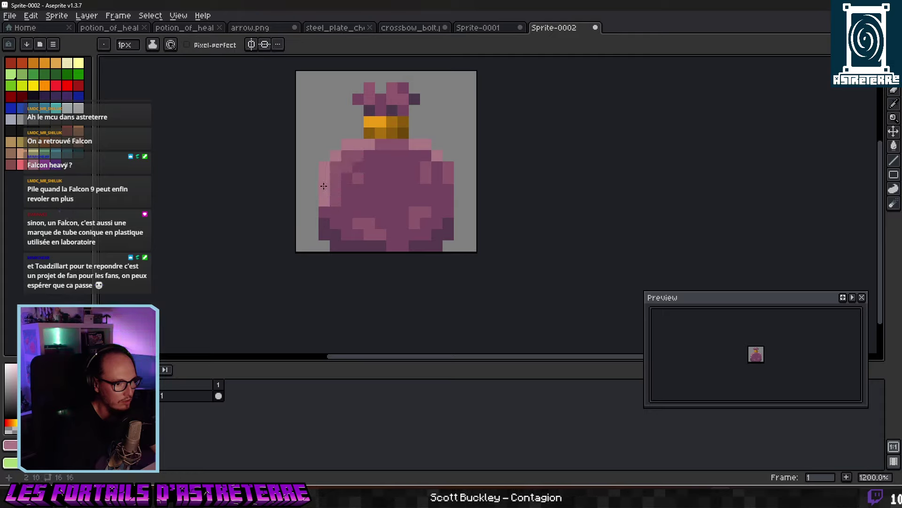
Shade the pouch's upper-left area with mid pink and add dark purple shadow pixels beneath the gold band.
{"action": "left_click", "coordinate": [353, 157], "text": "alt"}
{"action": "left_click", "coordinate": [341, 179]}
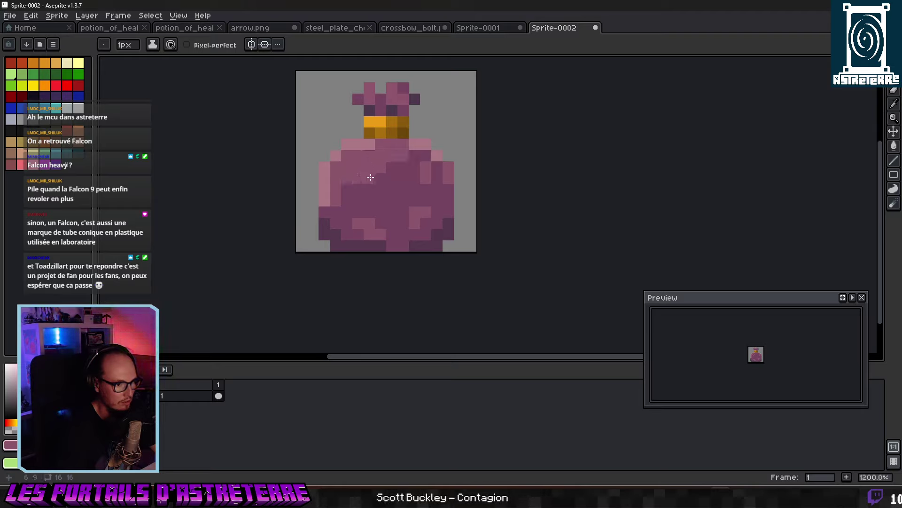
{"action": "left_click", "coordinate": [379, 155], "text": "alt"}
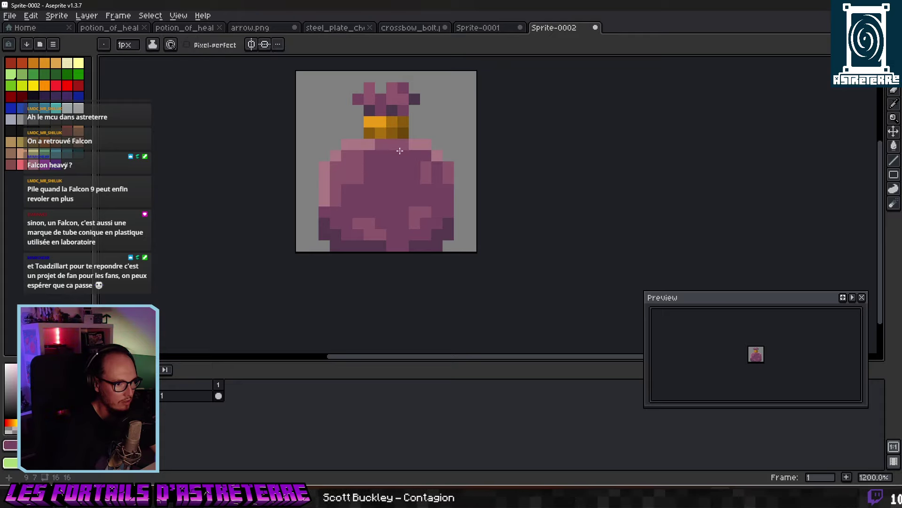
{"action": "left_click", "coordinate": [398, 110], "text": "alt"}
{"action": "left_click", "coordinate": [412, 146]}
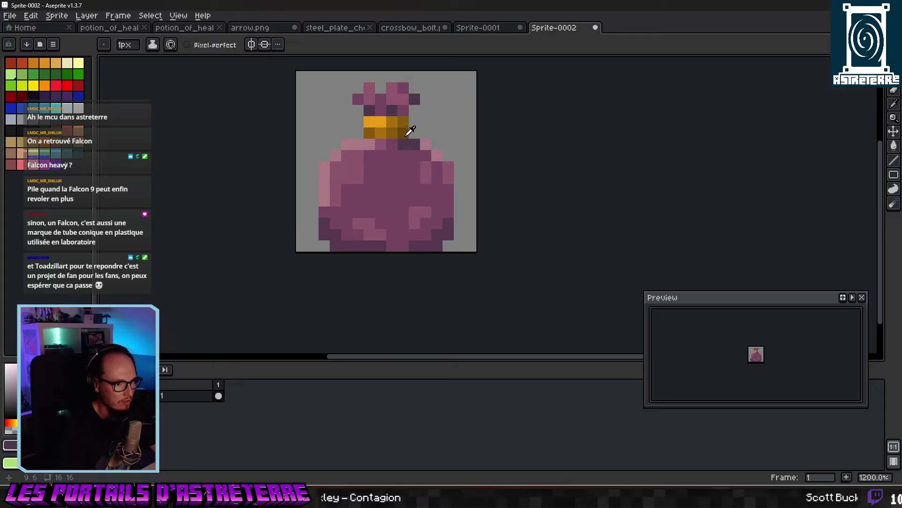